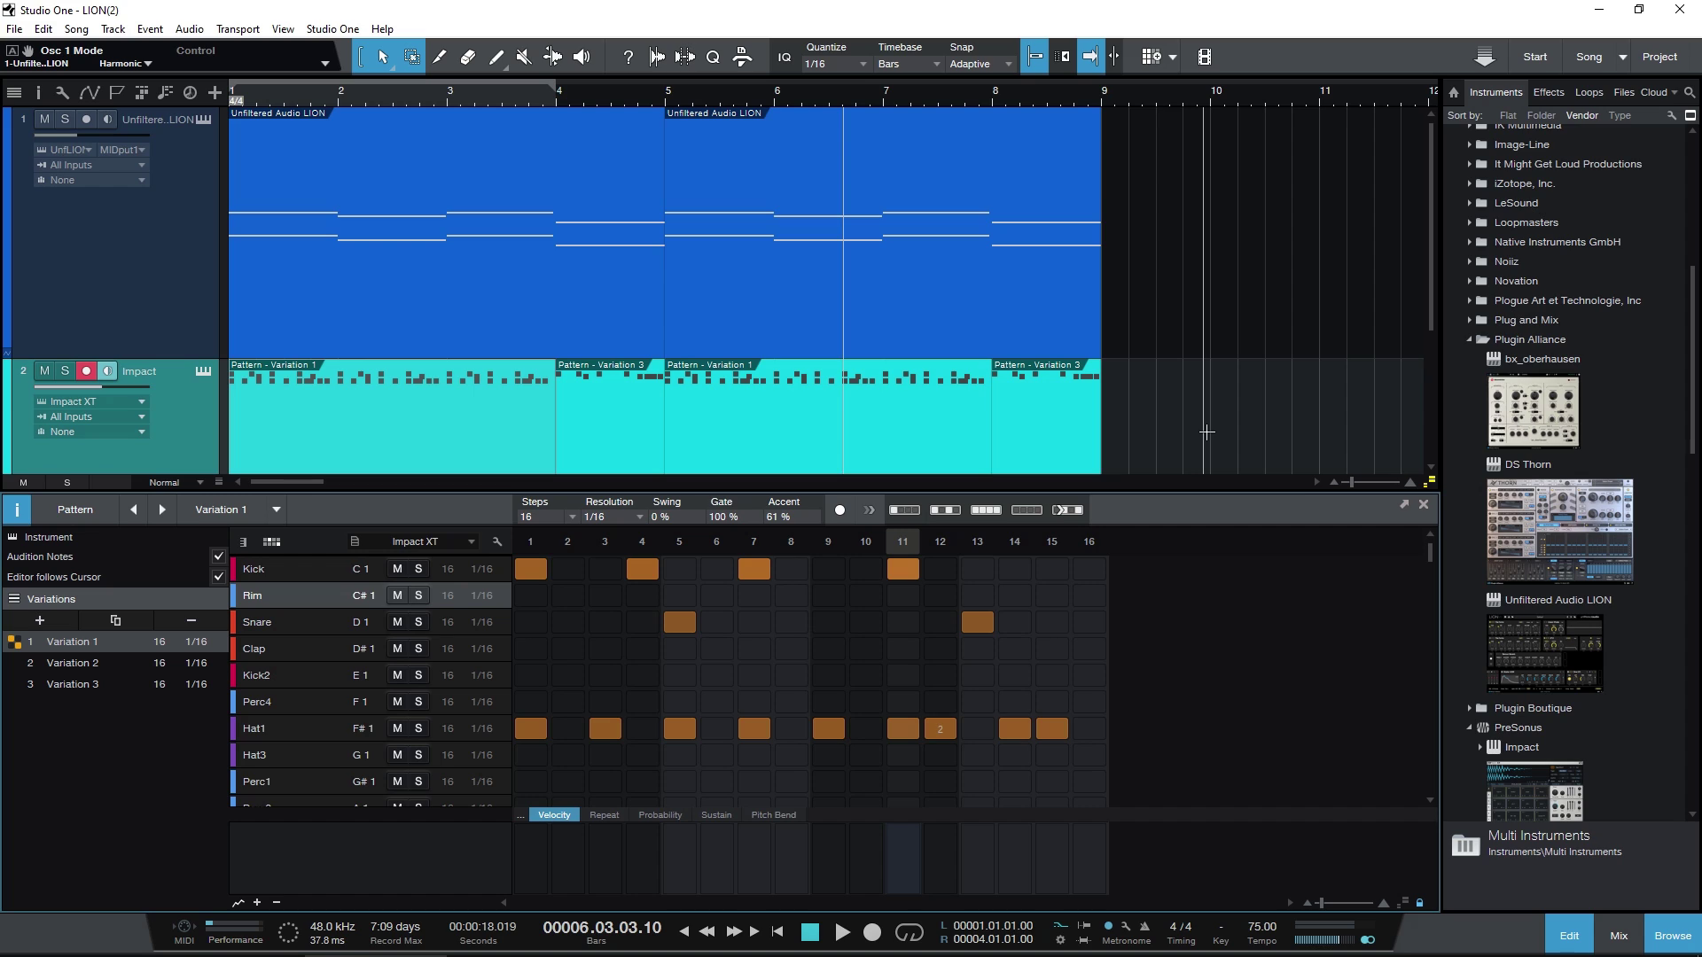
Show the Impact drum pattern in the melodic keyboard view, return it to the drum lane view, and close the editor.
left_click(243, 542)
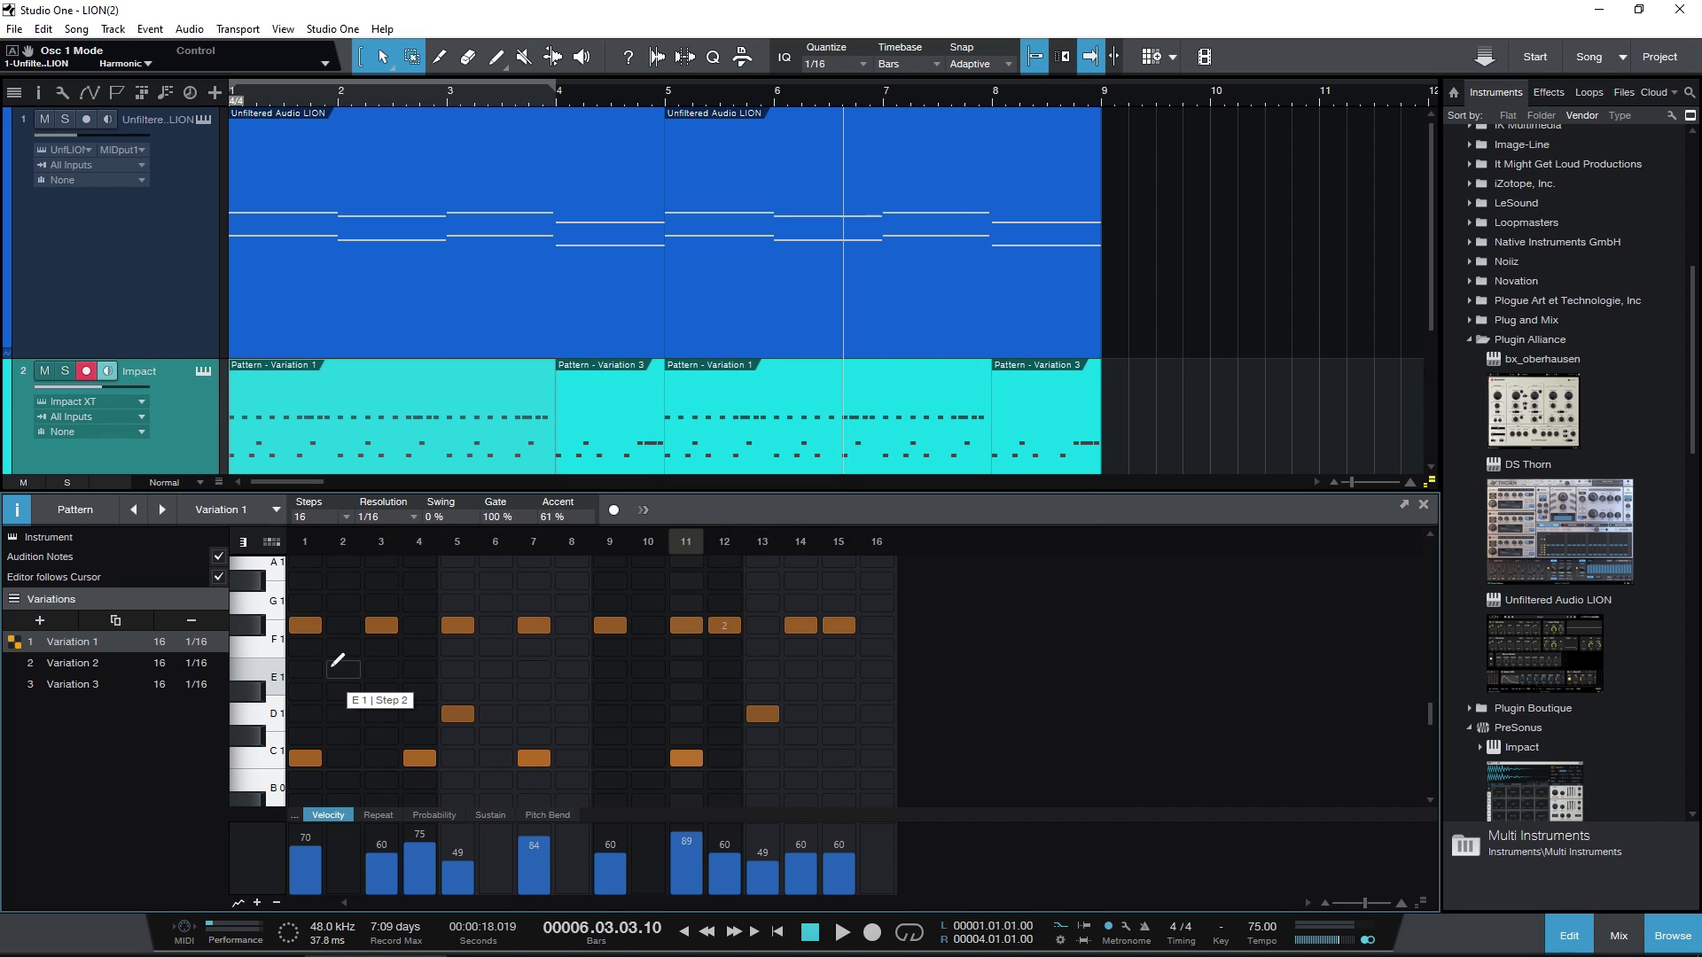
left_click(268, 548)
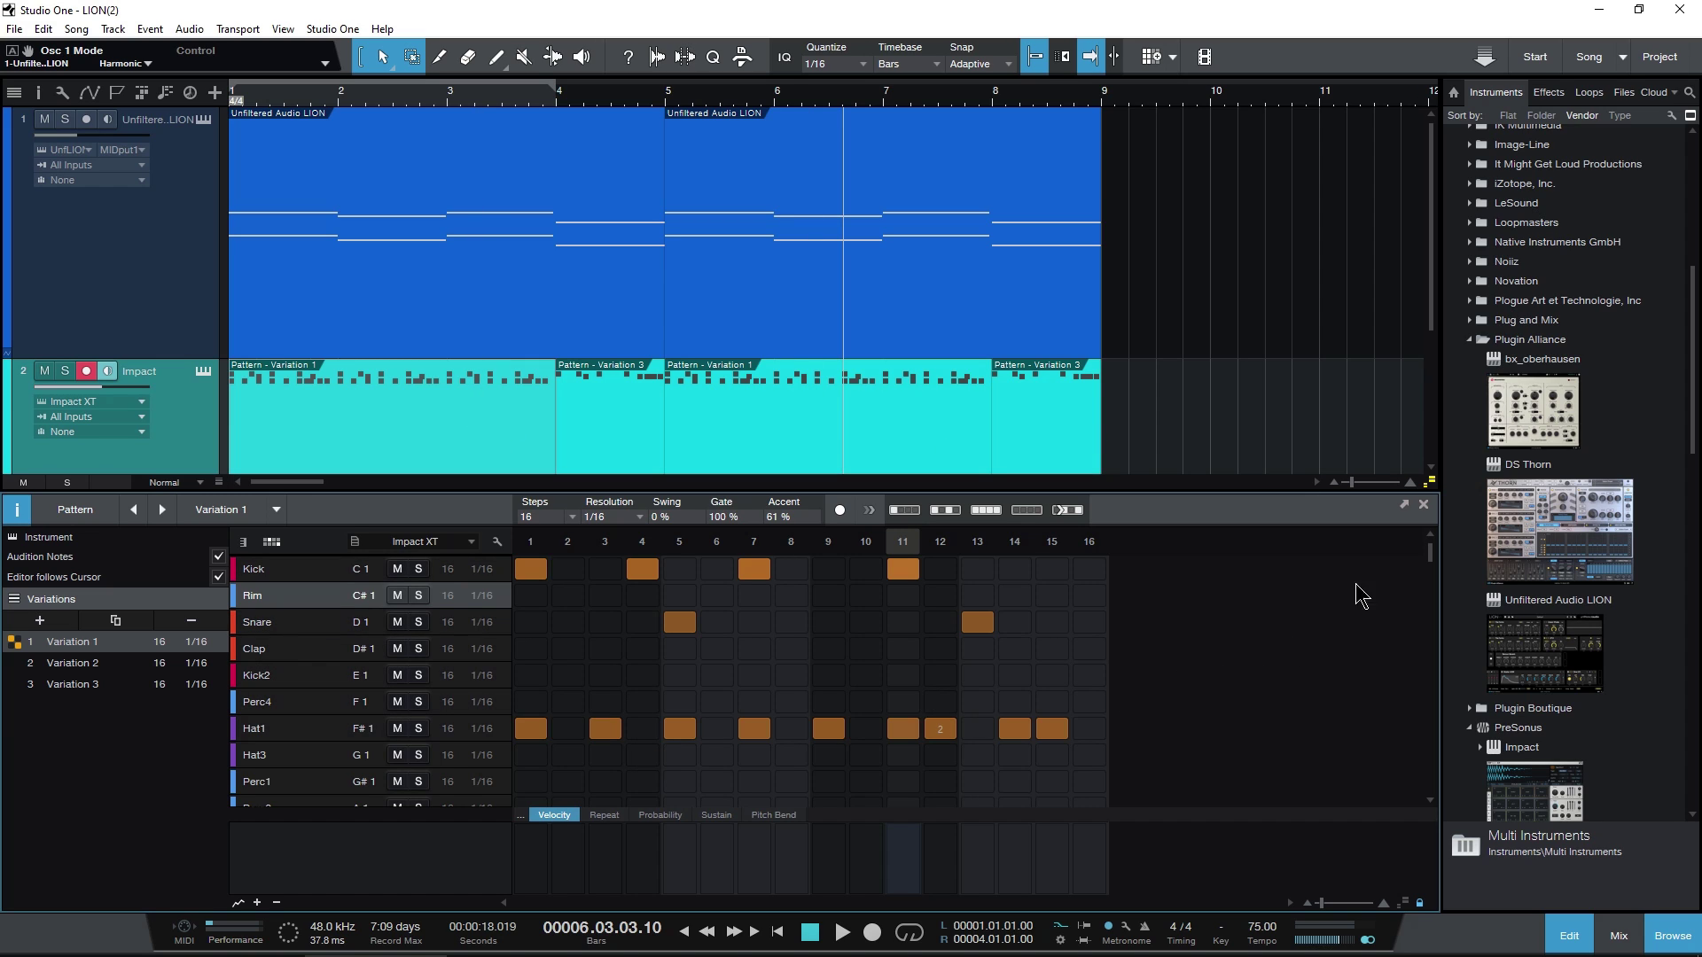
key("F2")
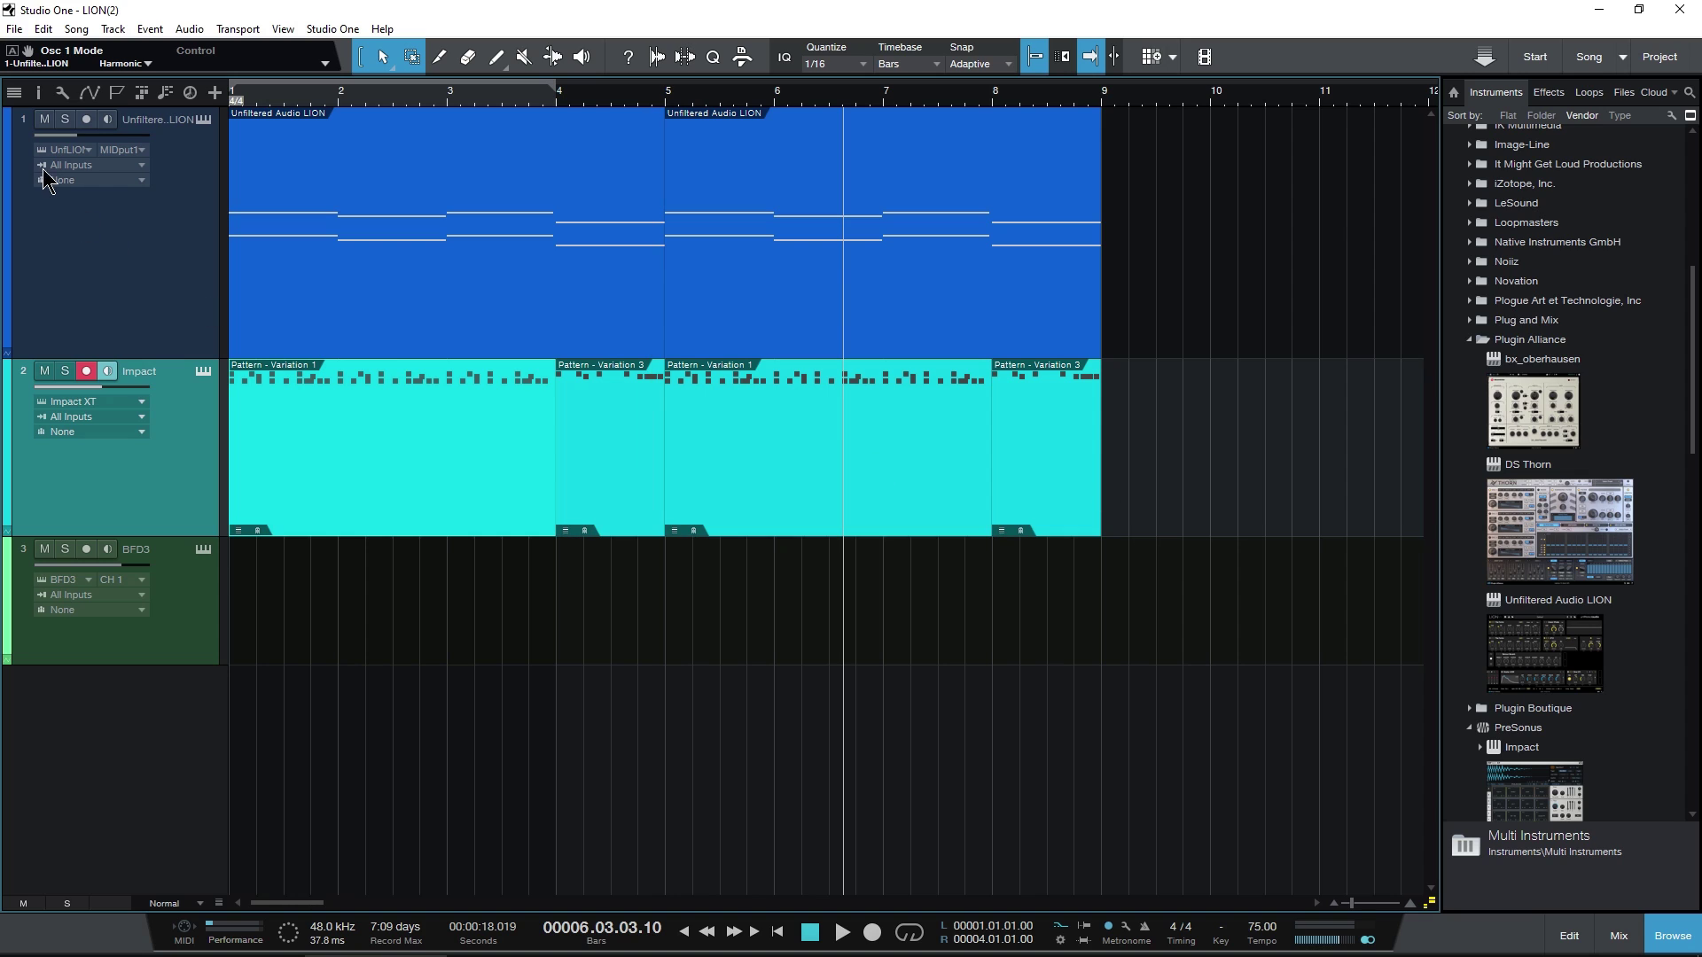
Mute the Unfiltered Audio LION track and delete all pattern events from the Impact track.
left_click(44, 119)
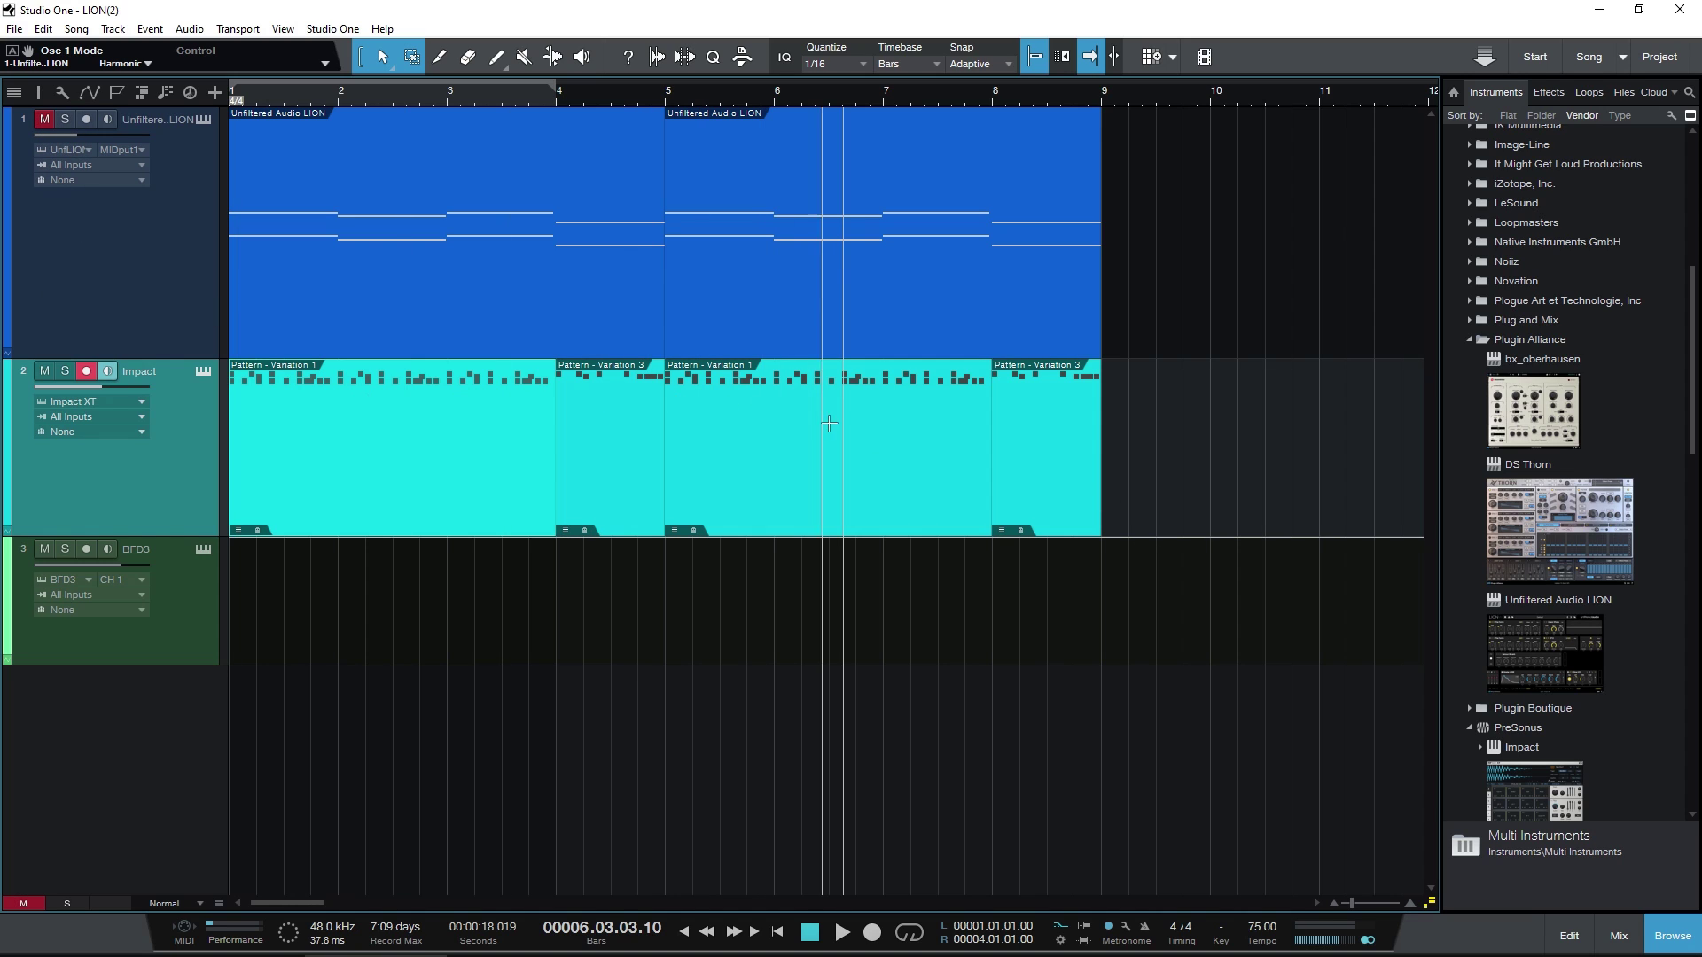
left_click(1046, 493)
left_click(348, 485, "shift")
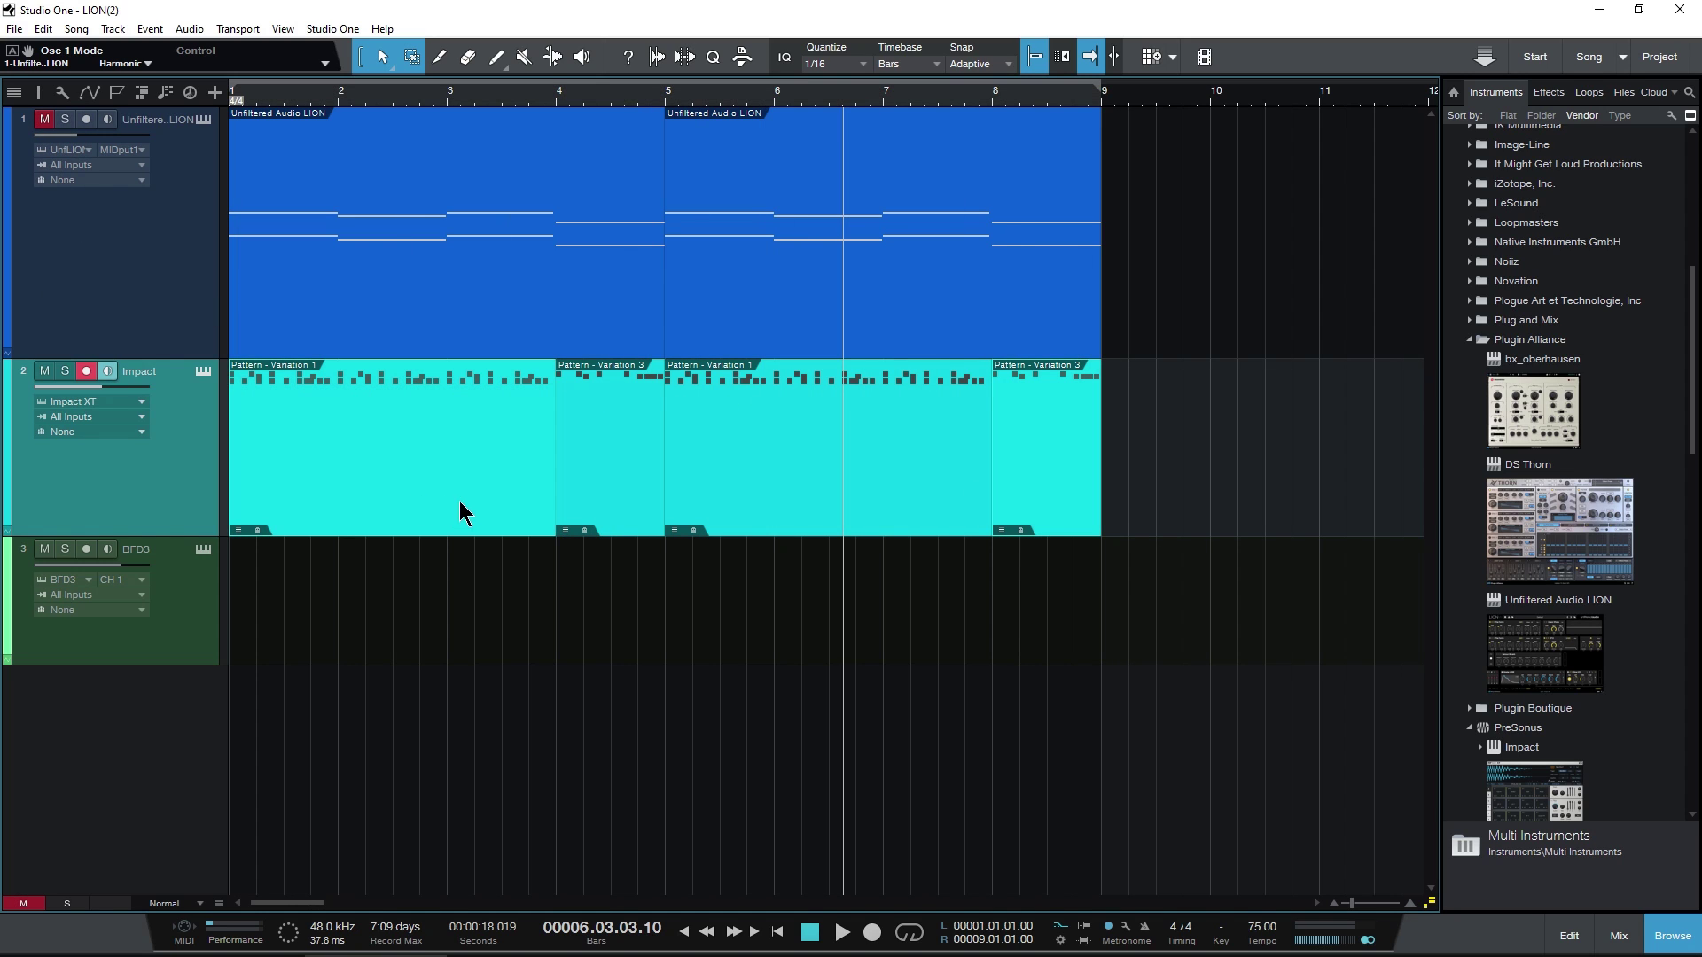
key("Delete")
left_click(604, 495)
key("Delete")
left_click(737, 498)
key("Delete")
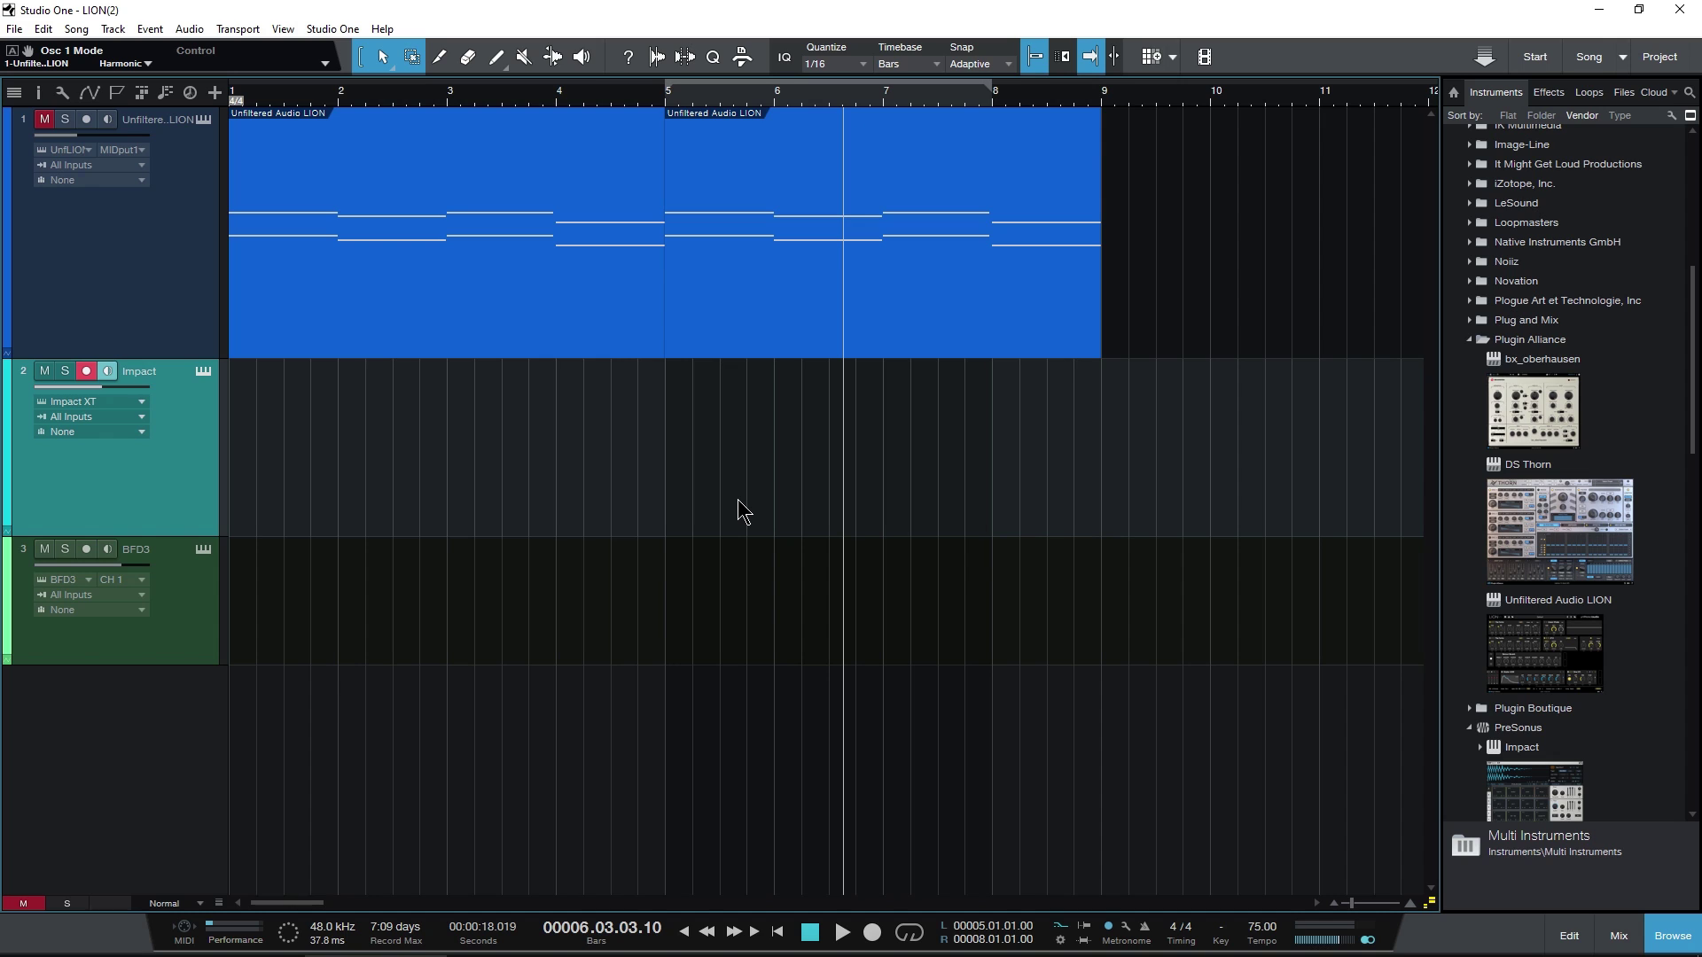
Open the Impact XT instrument, audition its Kick, Snare and Clap pads, and close the instrument window.
left_click(202, 370)
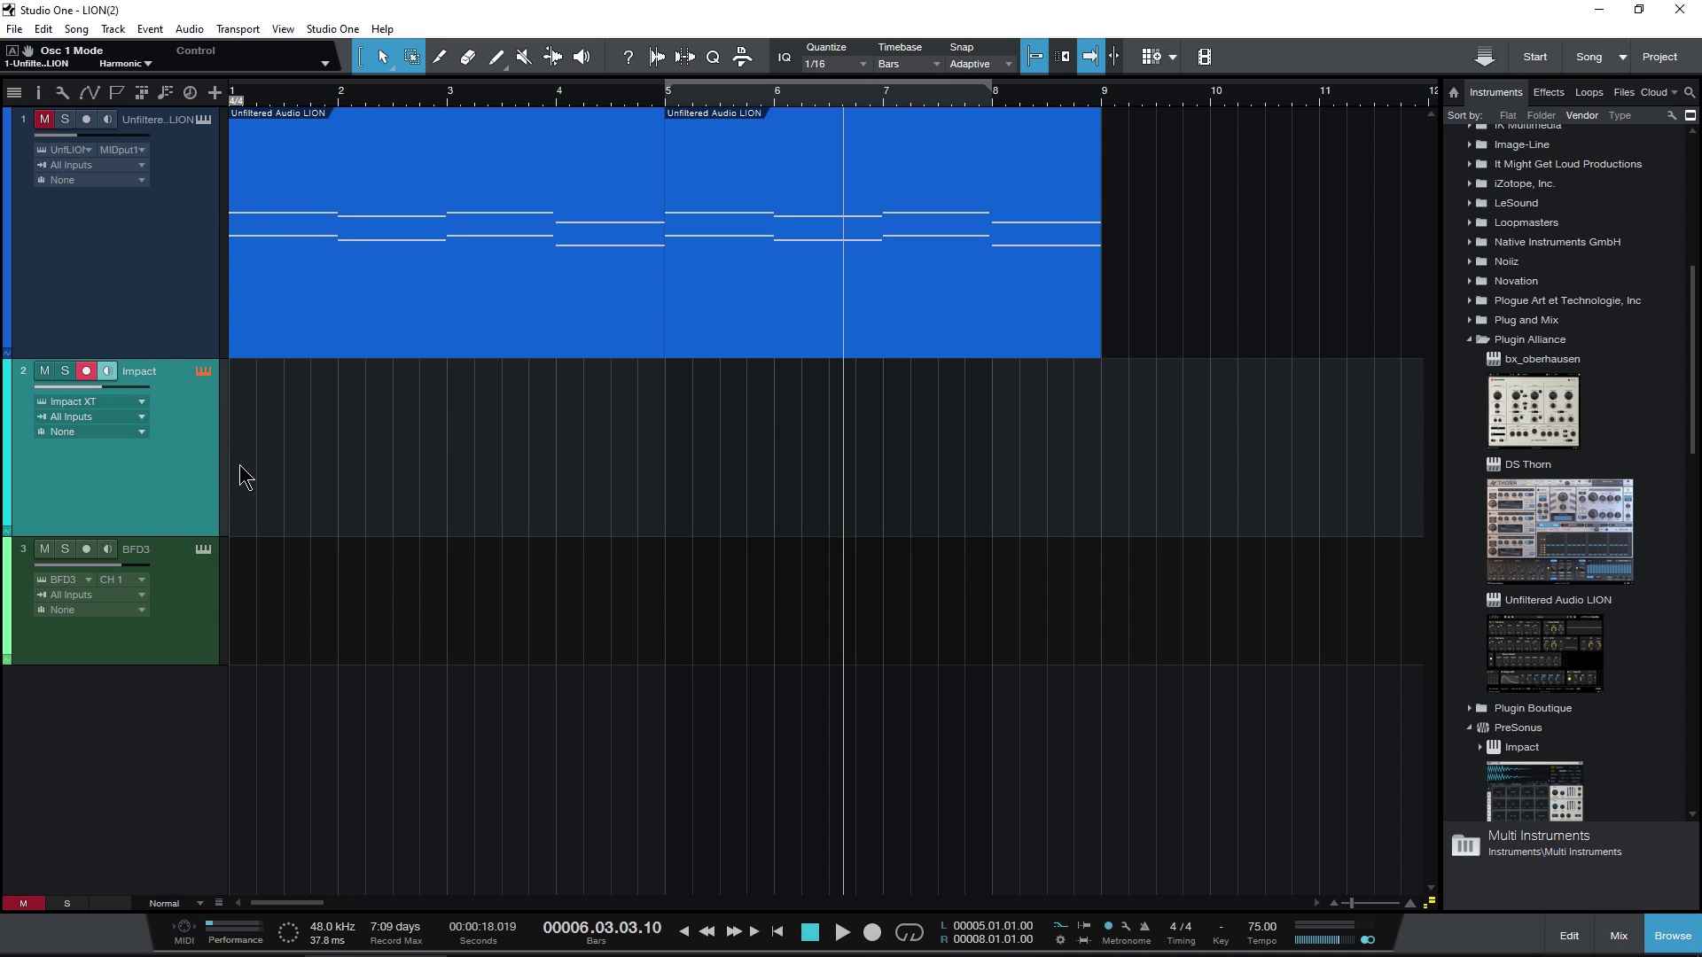
left_click_drag(588, 295, 891, 160)
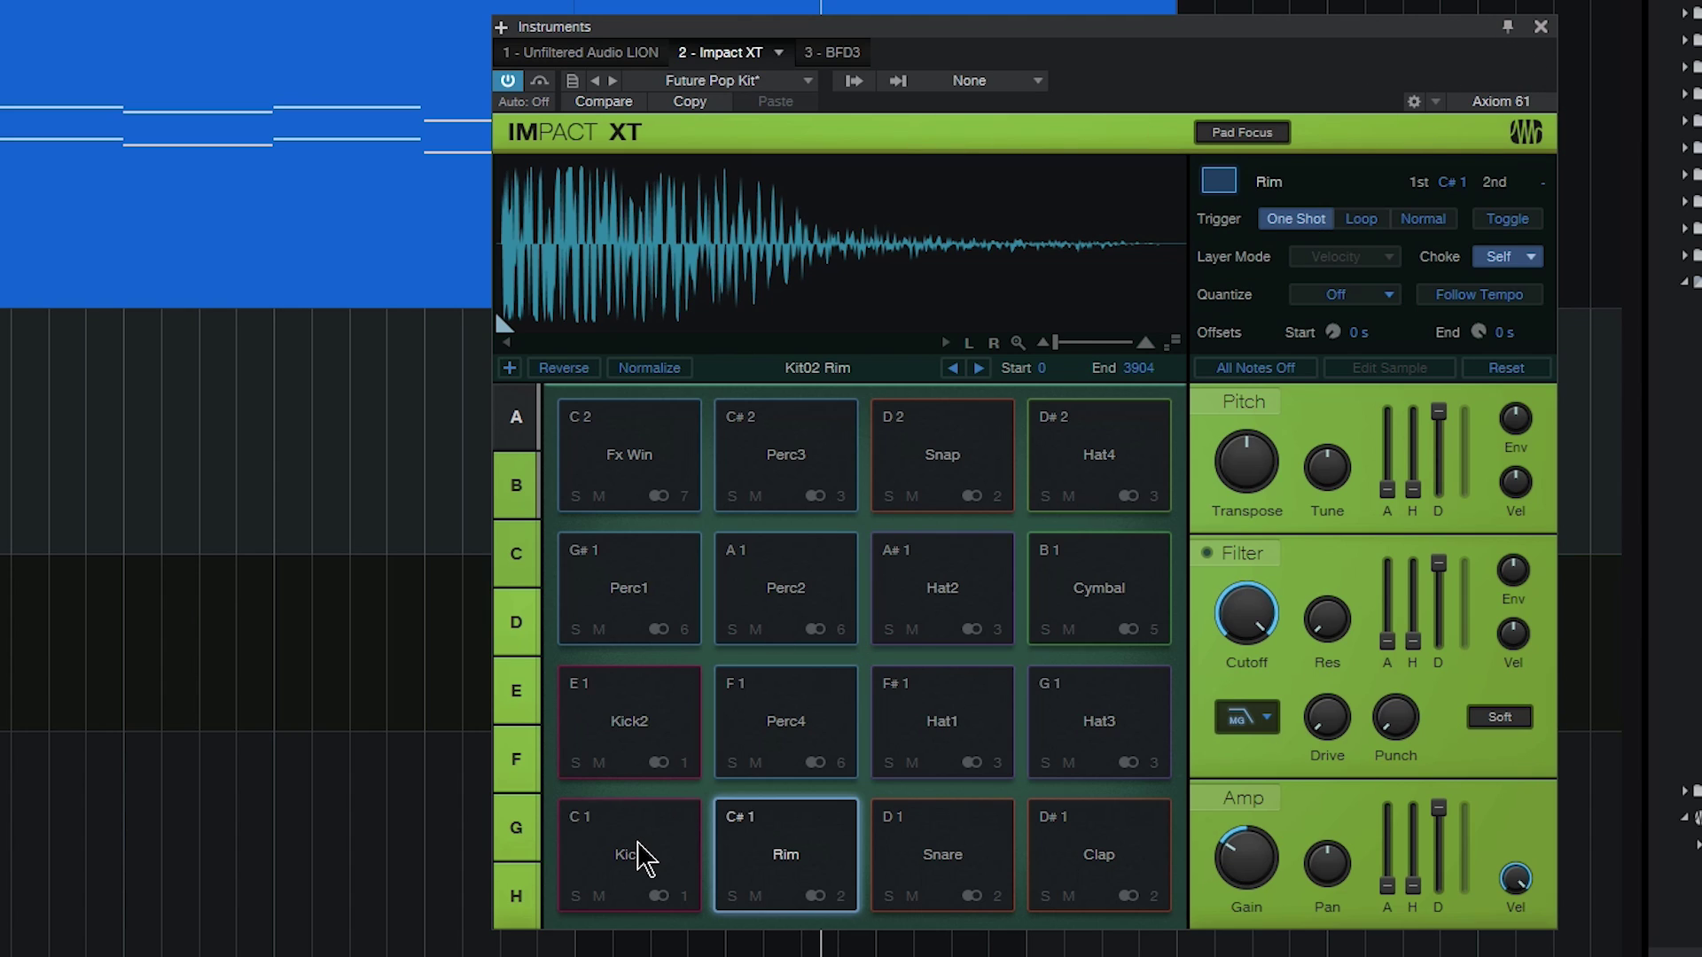
left_click(655, 864)
left_click(940, 861)
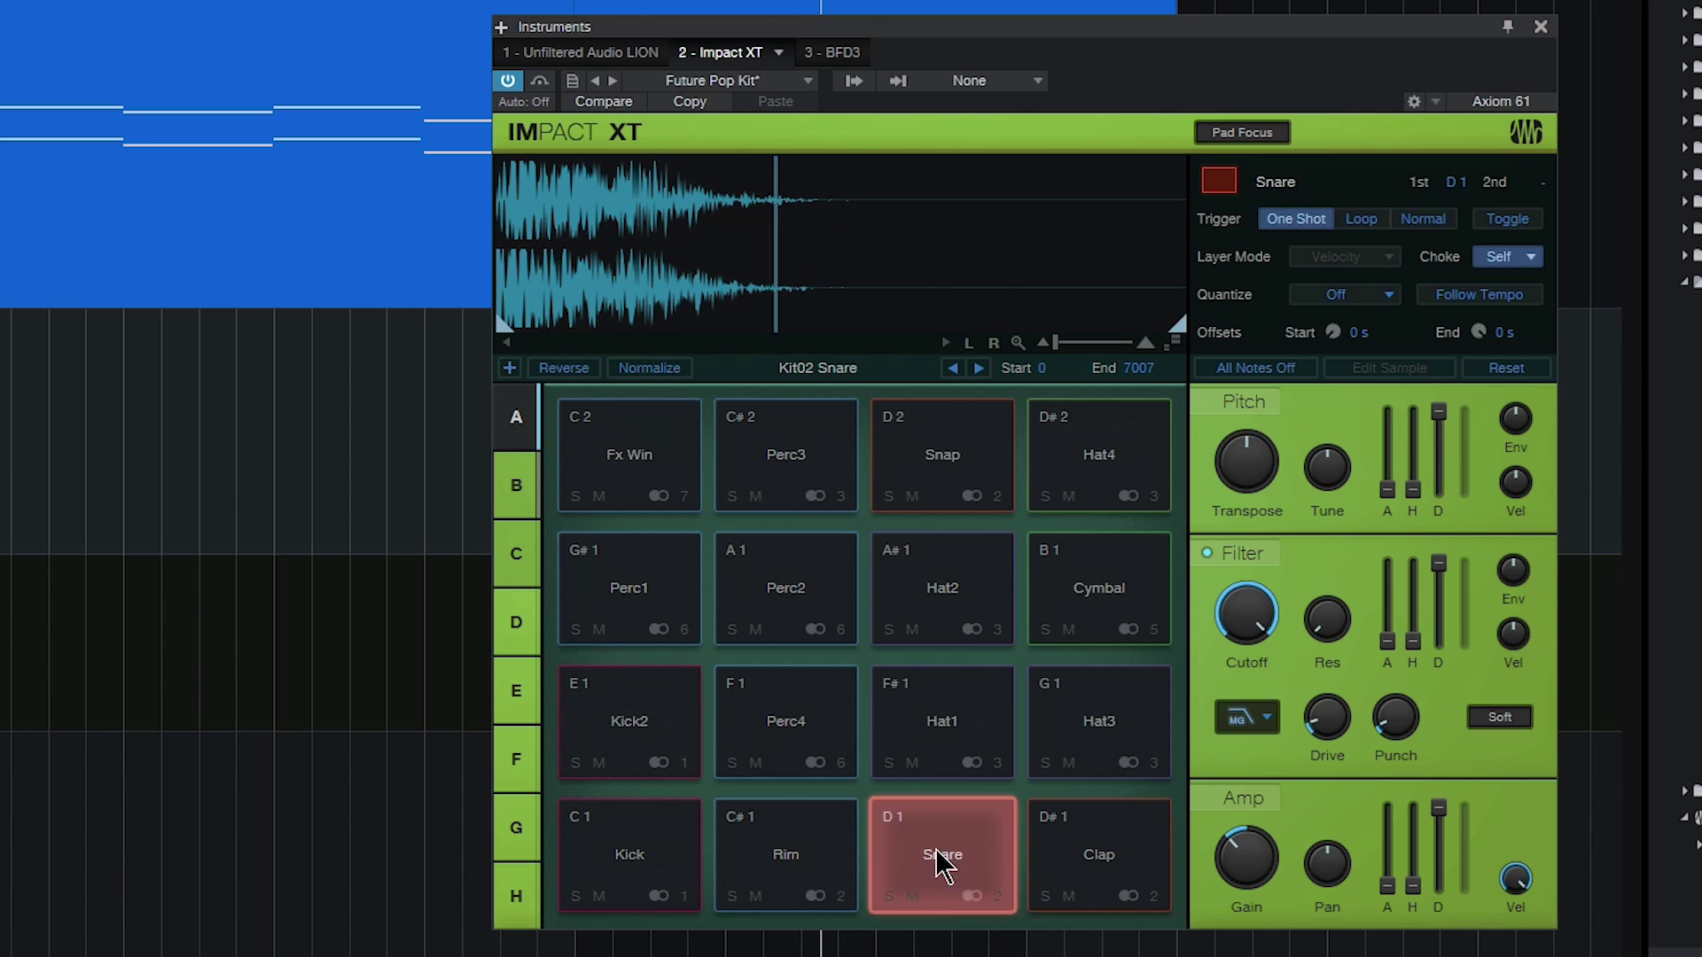
left_click(1058, 864)
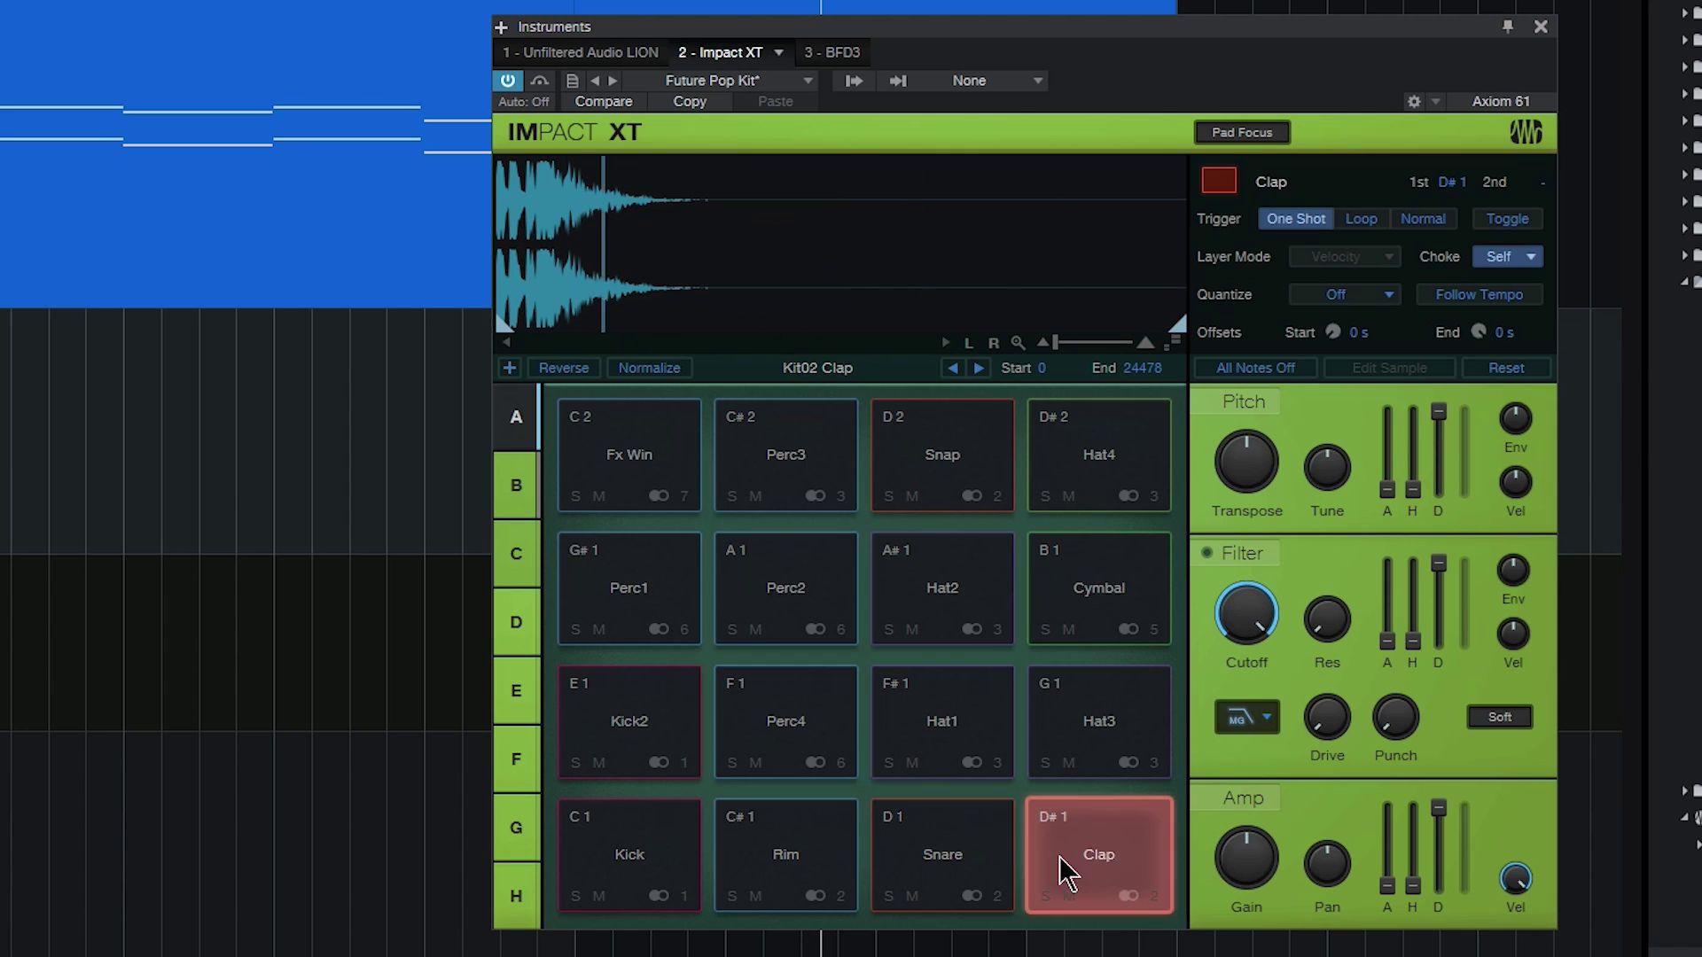
left_click(1541, 27)
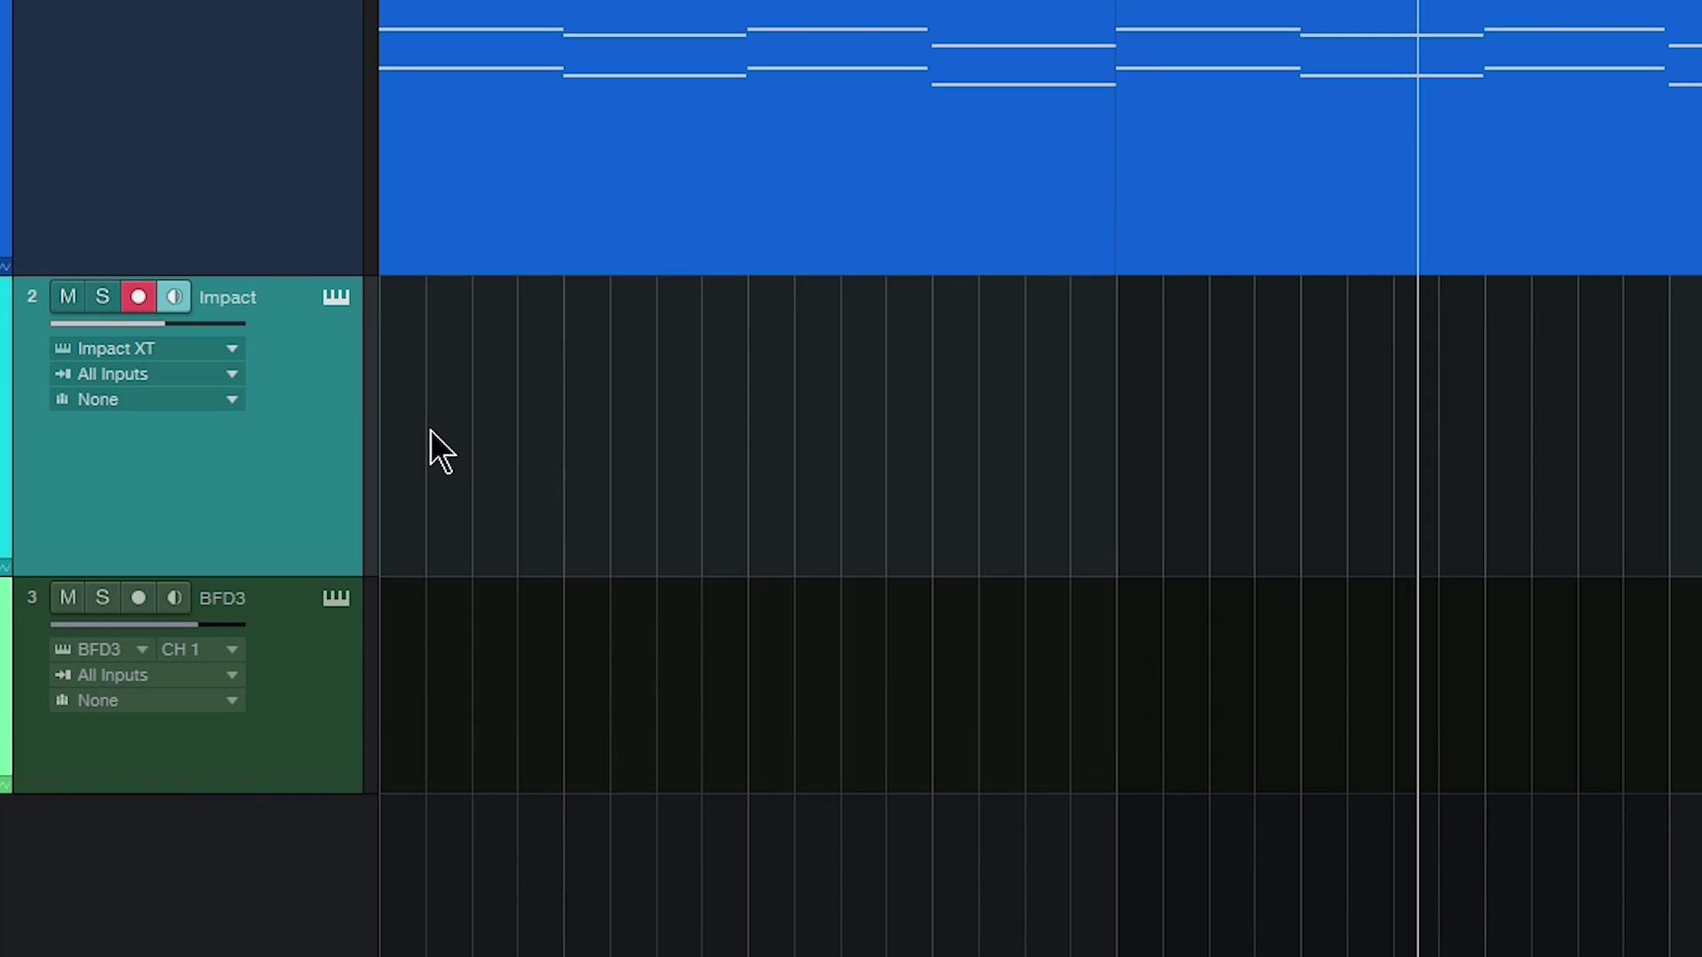
Create an empty one-bar instrument part at bar 1 of the Impact track and show its drum list in the note editor.
double_click(431, 452)
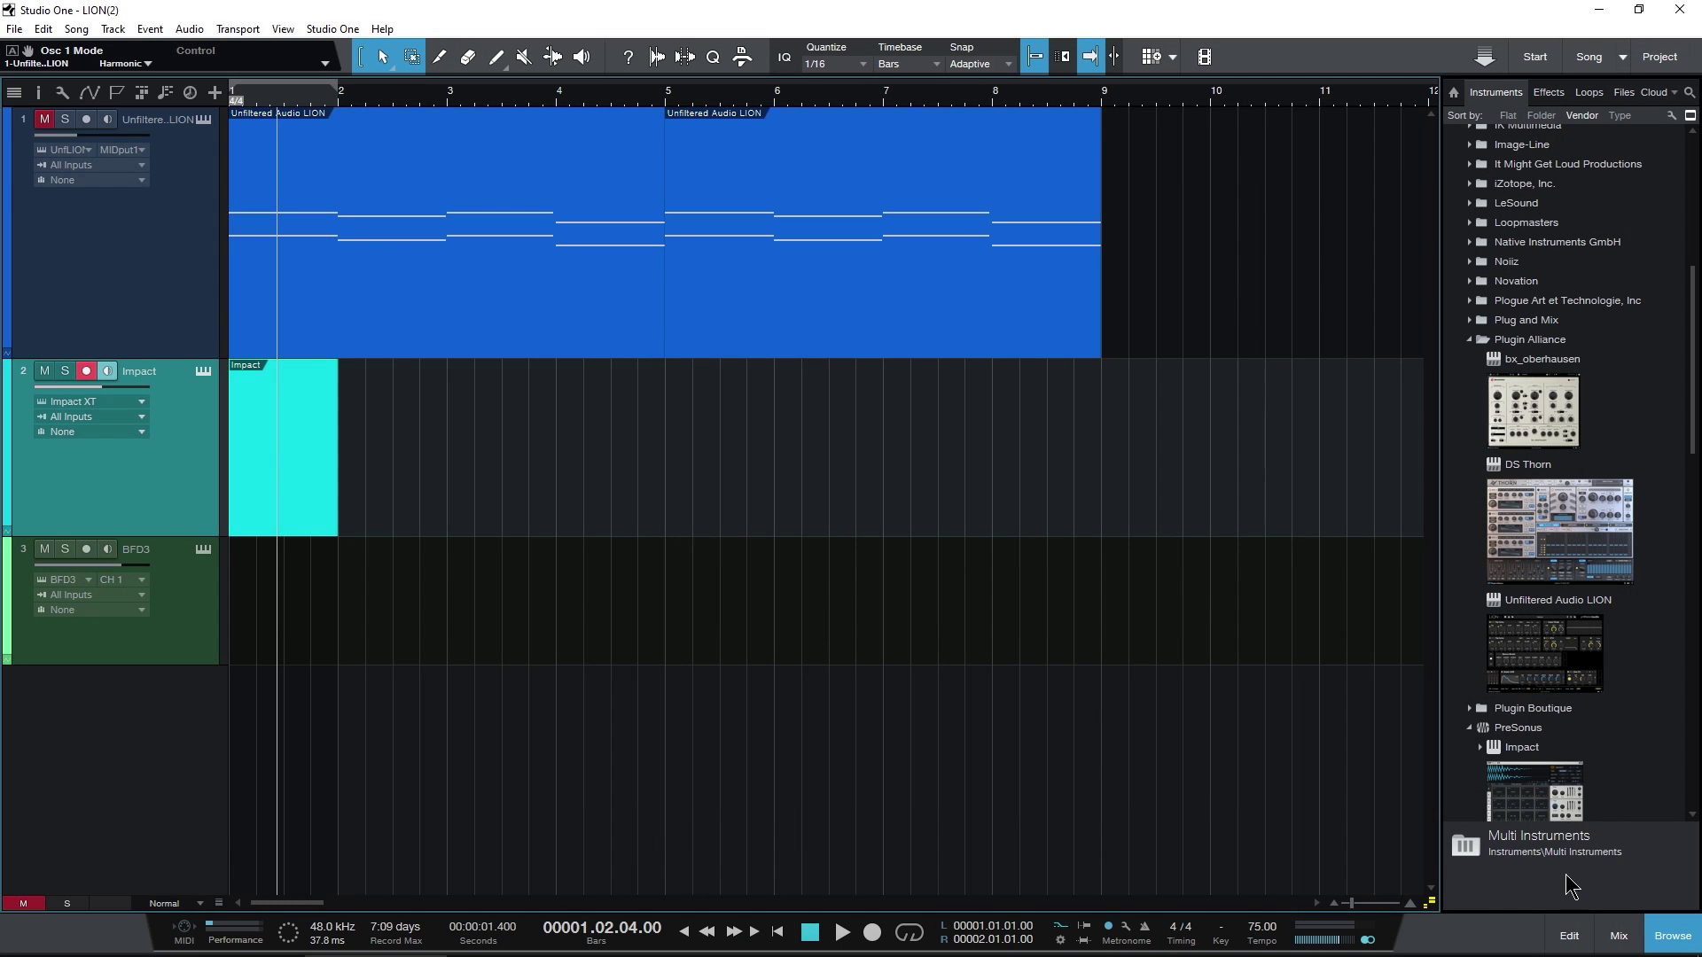
left_click(1560, 936)
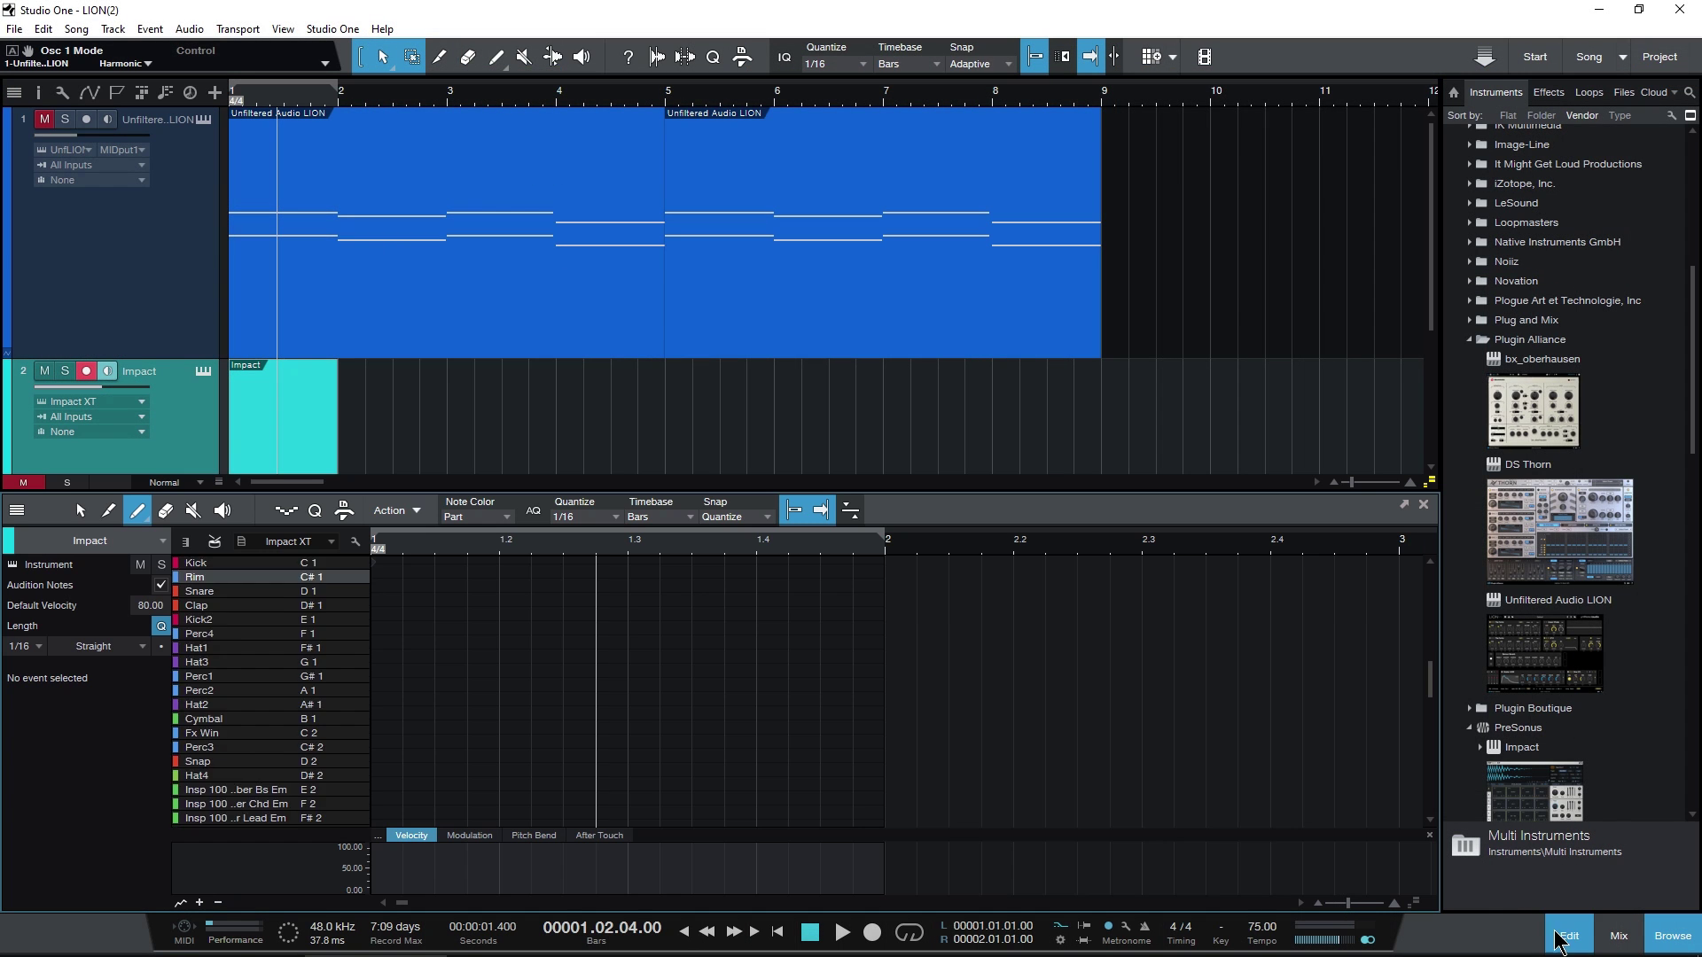
scroll(252, 652, "down", 5)
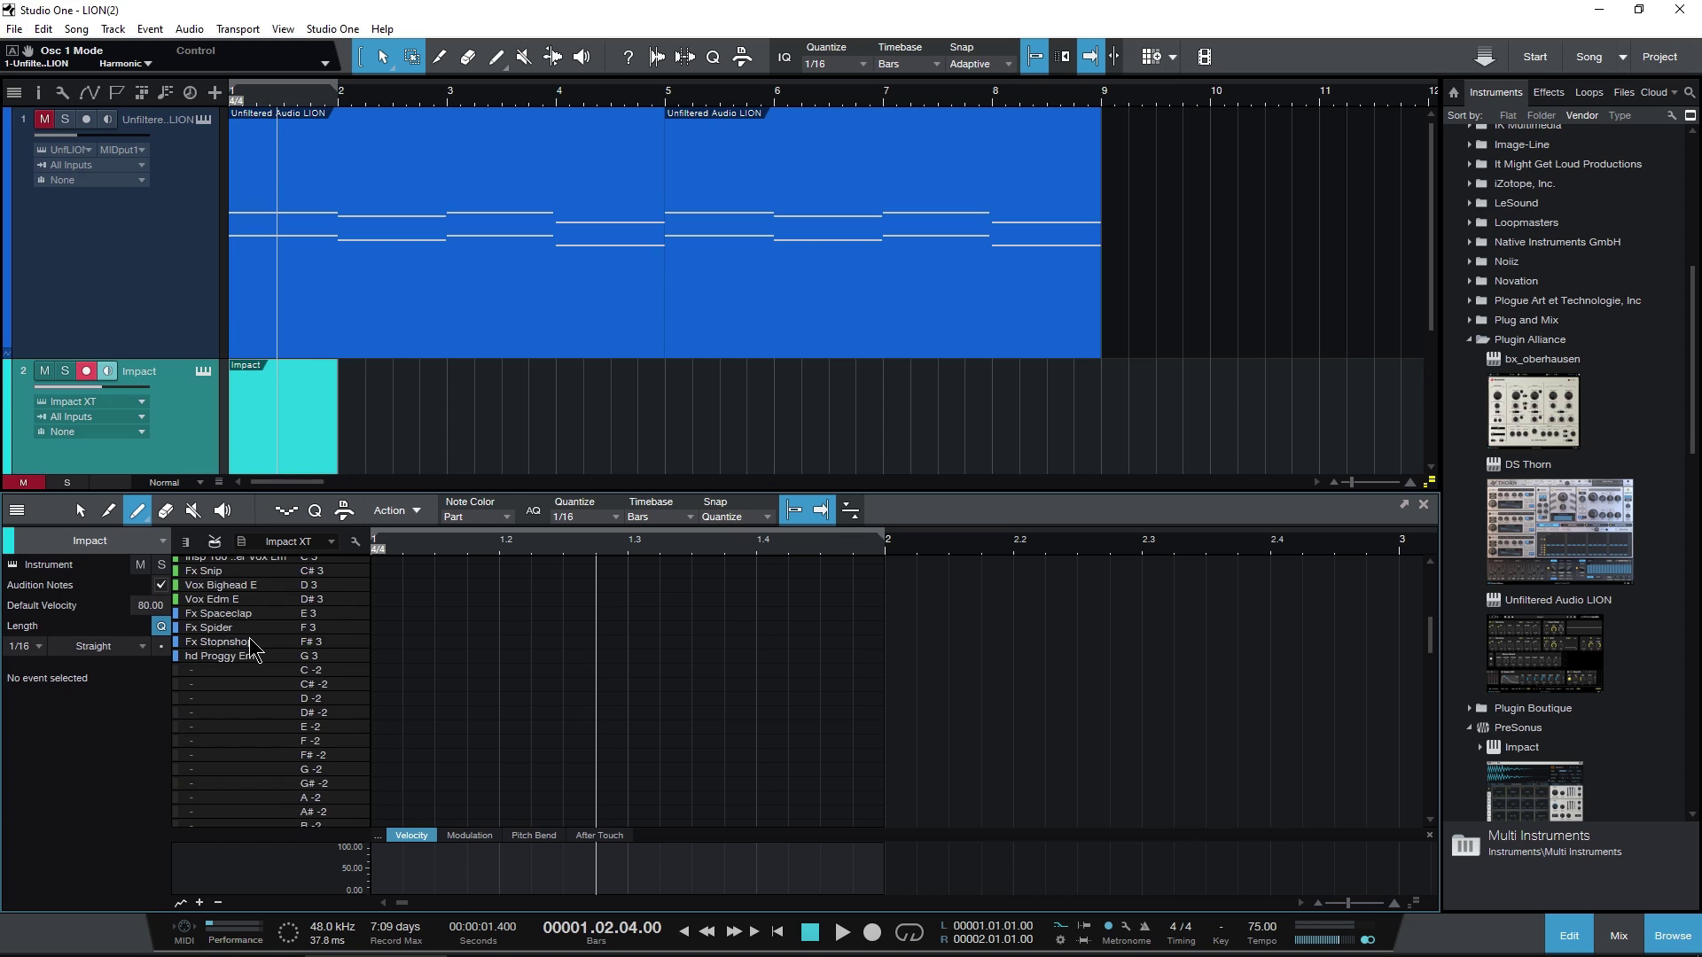
scroll(252, 651, "up", 5)
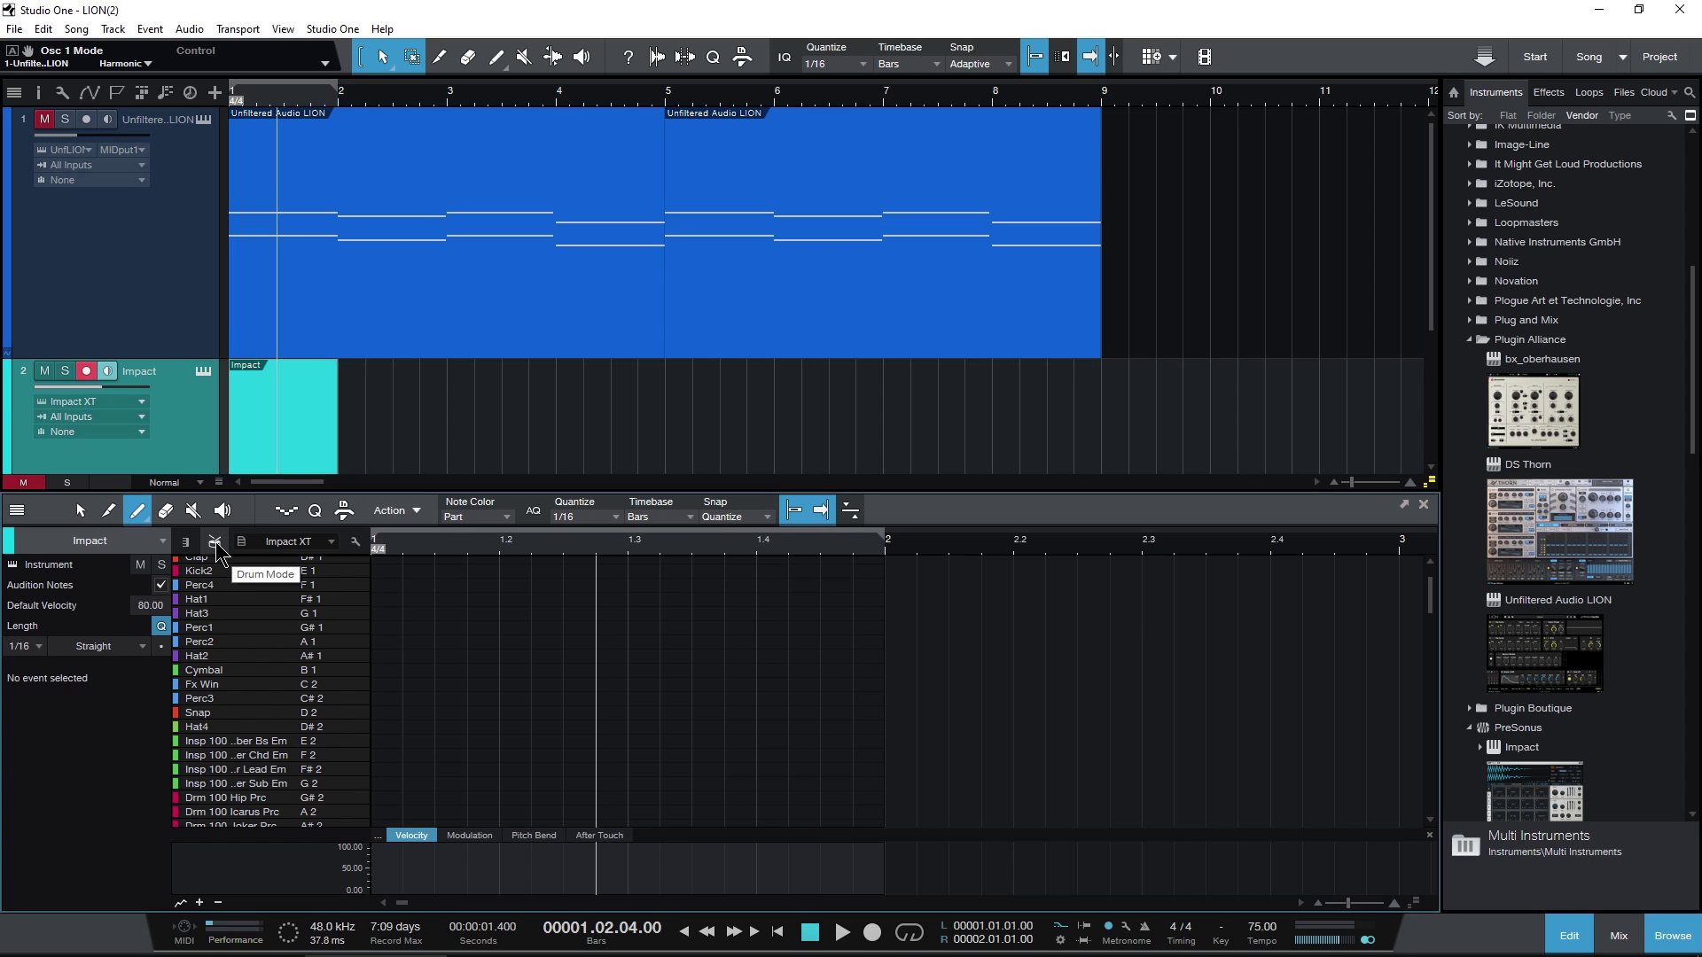
scroll(253, 686, "up", 1)
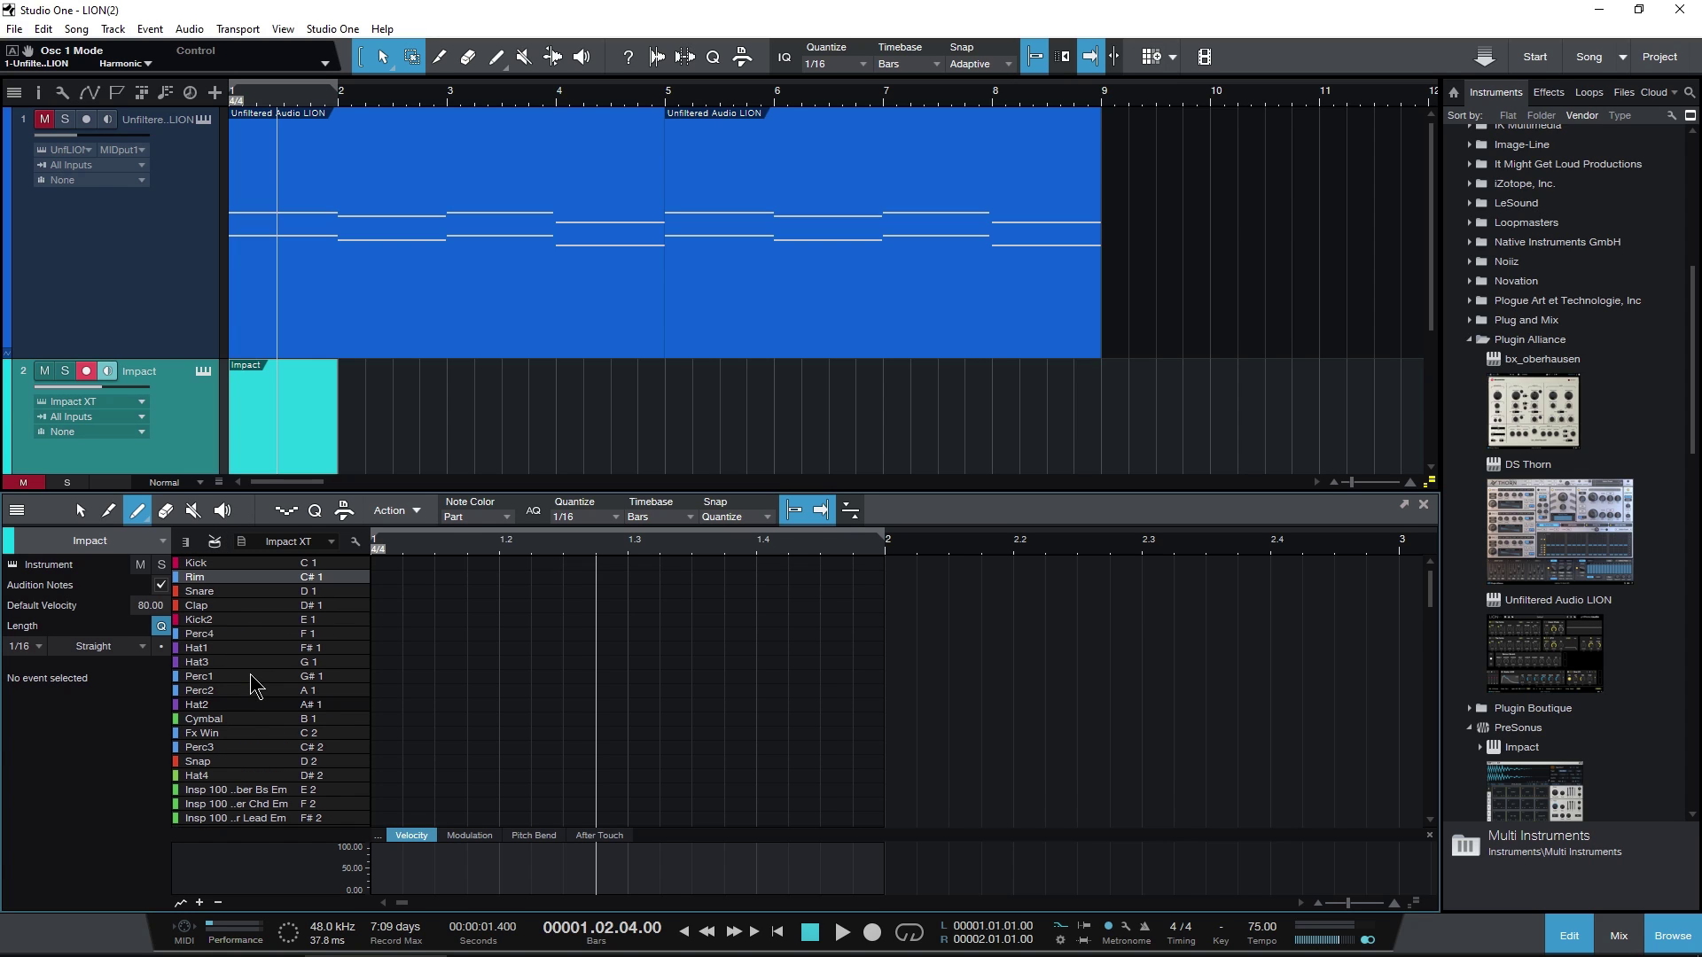
Switch the note editor to the piano keyboard view and back to Drum Mode, and look through the drum names.
left_click(186, 542)
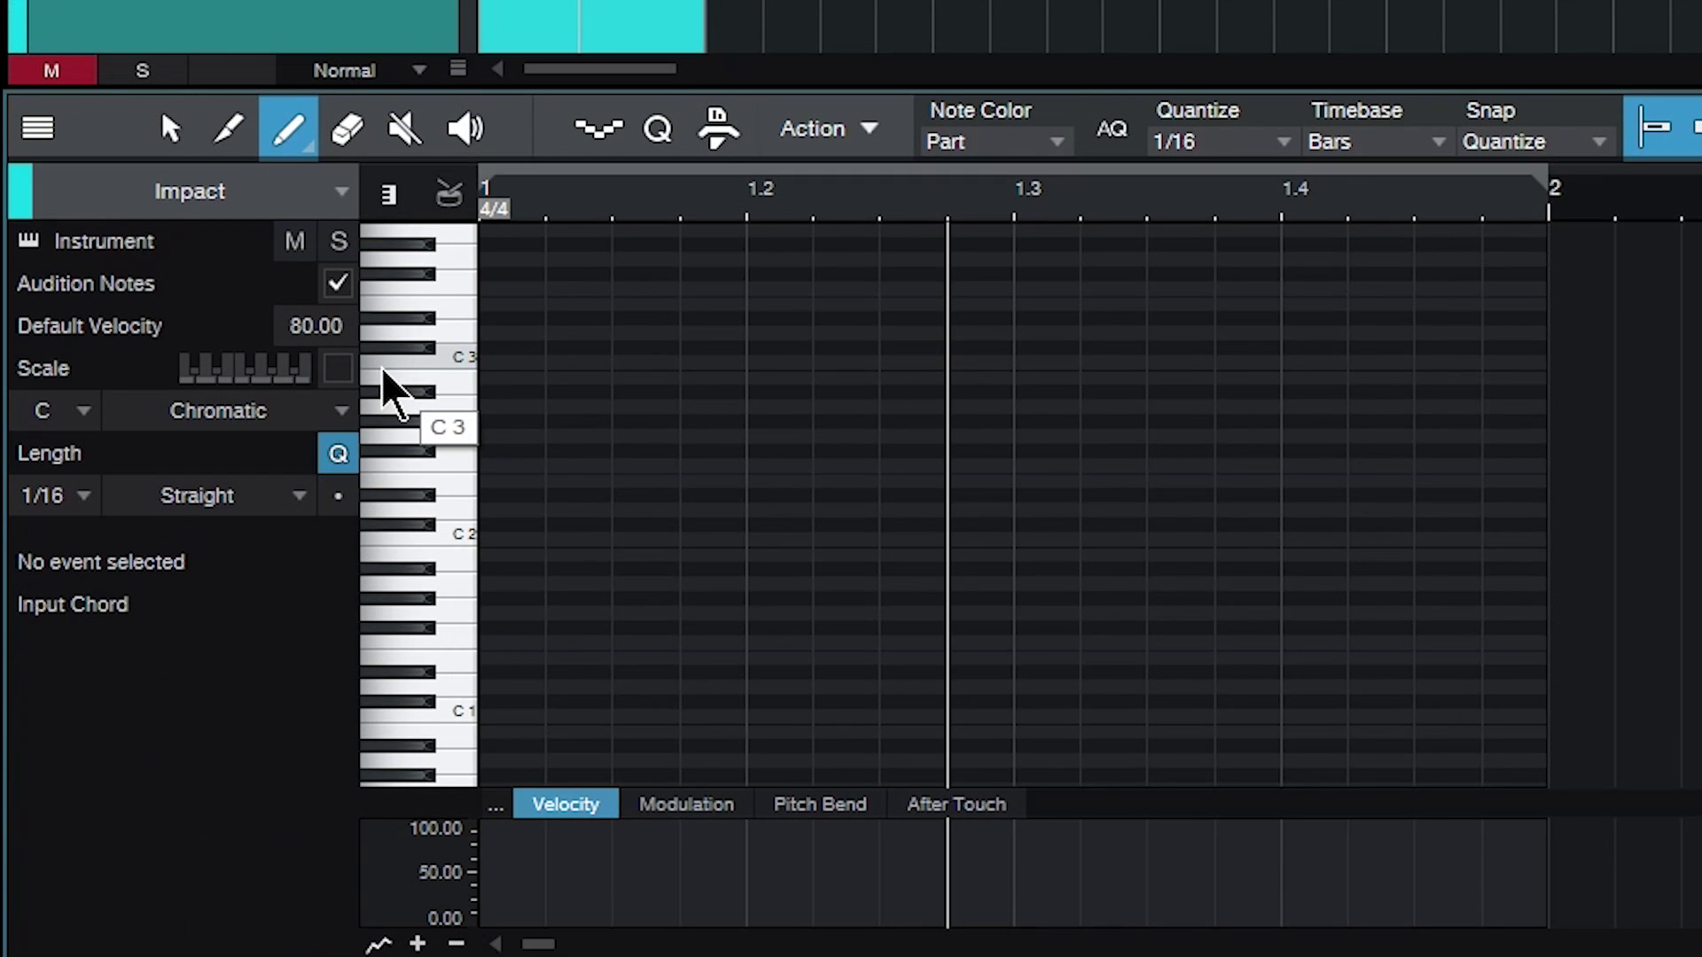
left_click(448, 197)
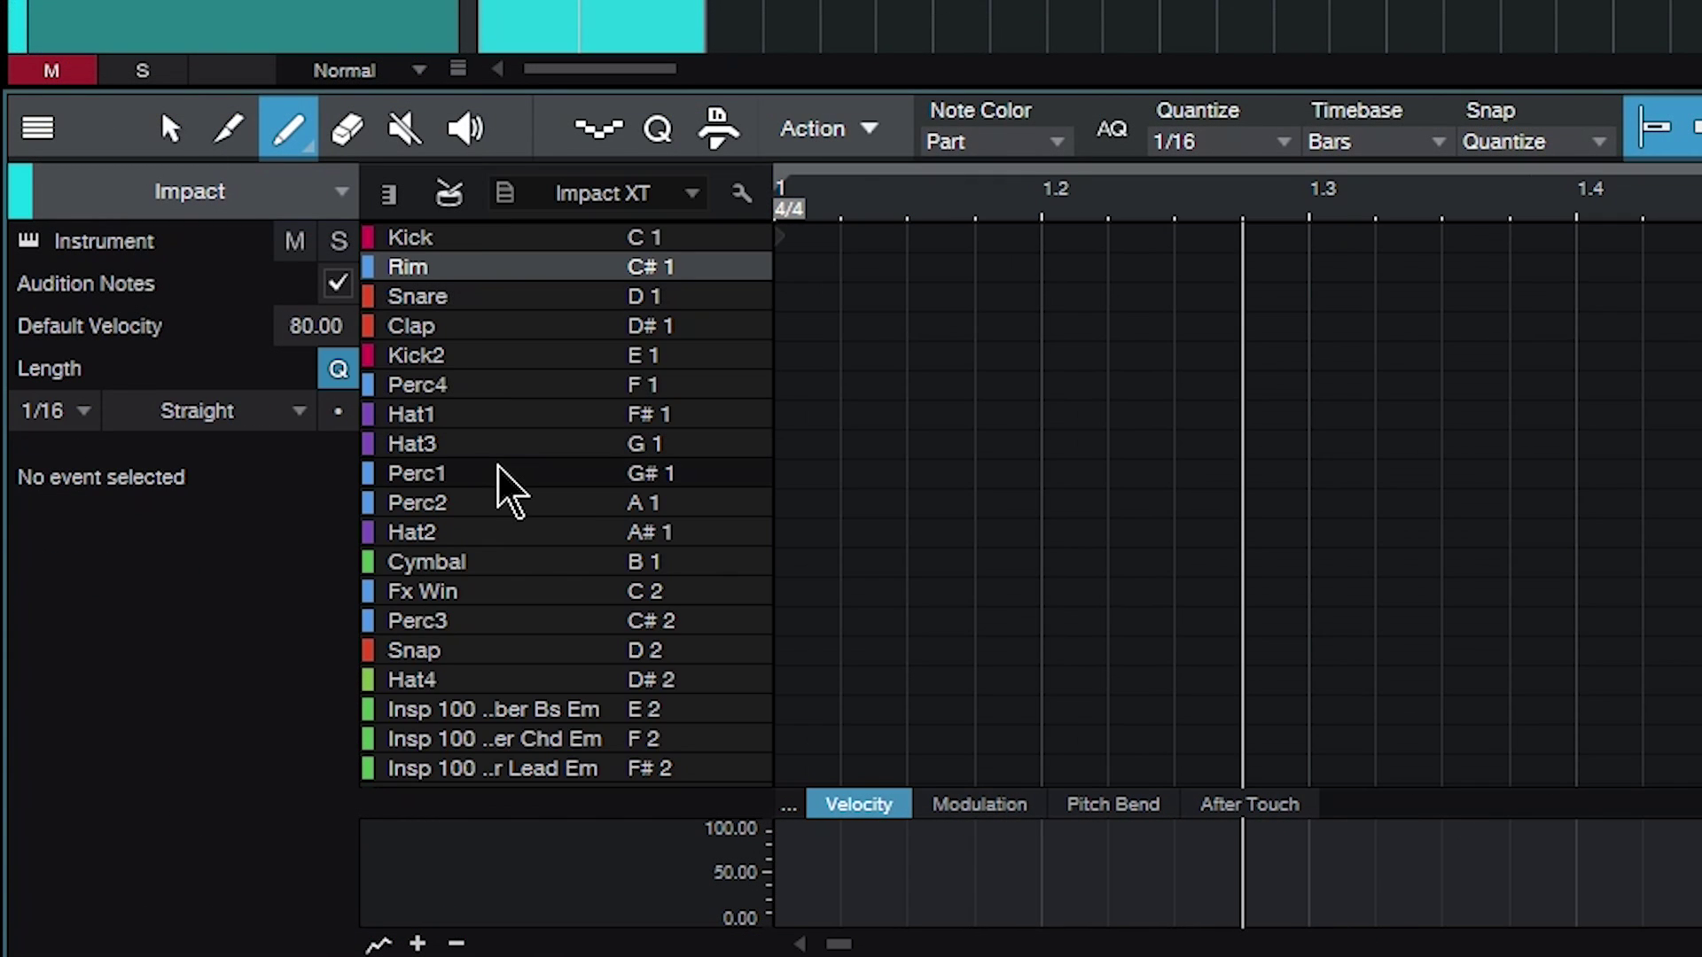
scroll(507, 483, "down", 5)
scroll(509, 491, "up", 5)
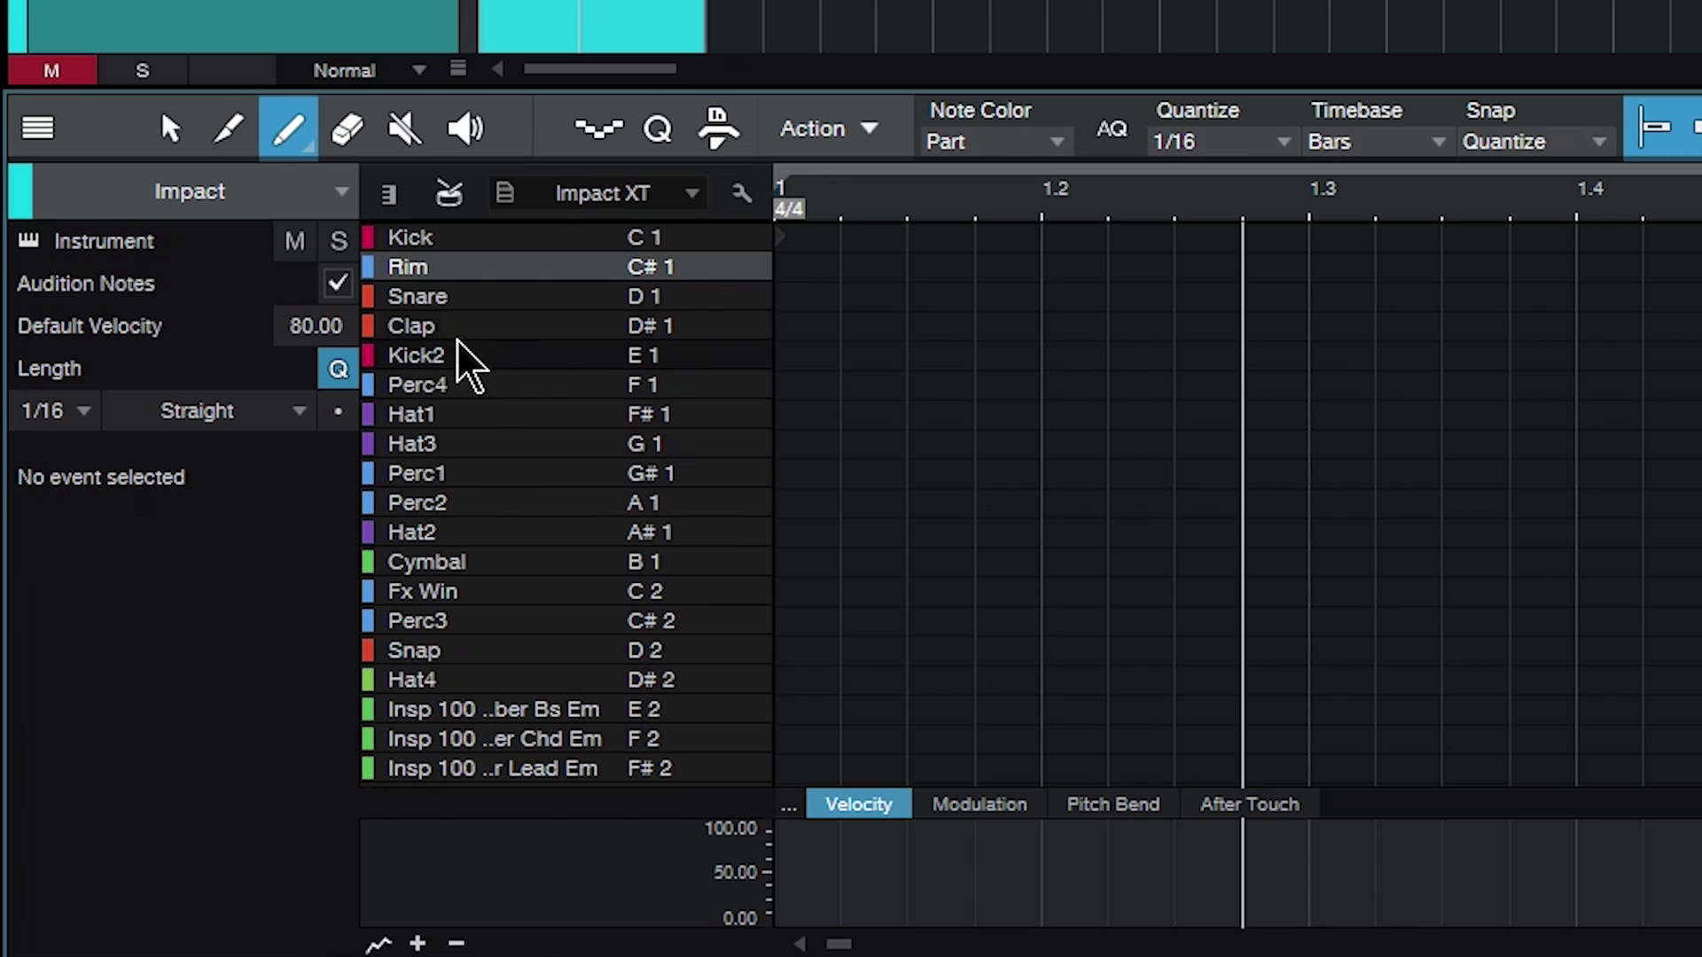
Audition the Kick and draw Kick notes on the second and fourth sixteenths of beat 1.
left_click(429, 240)
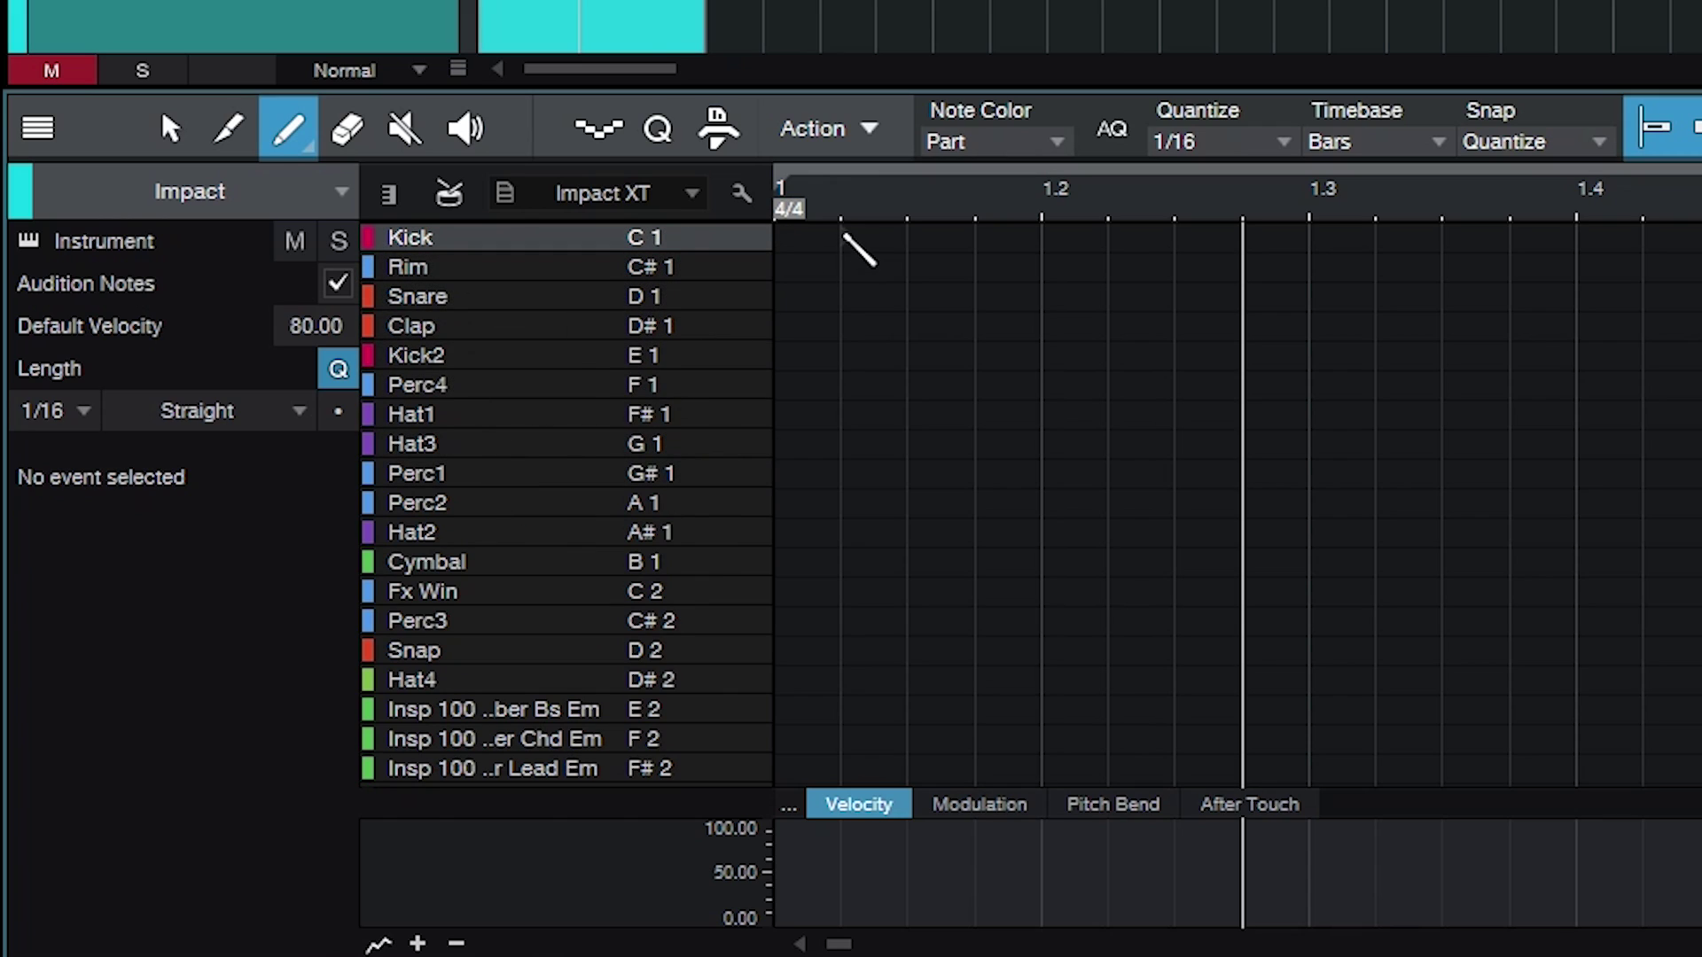
left_click(842, 236)
left_click(978, 236)
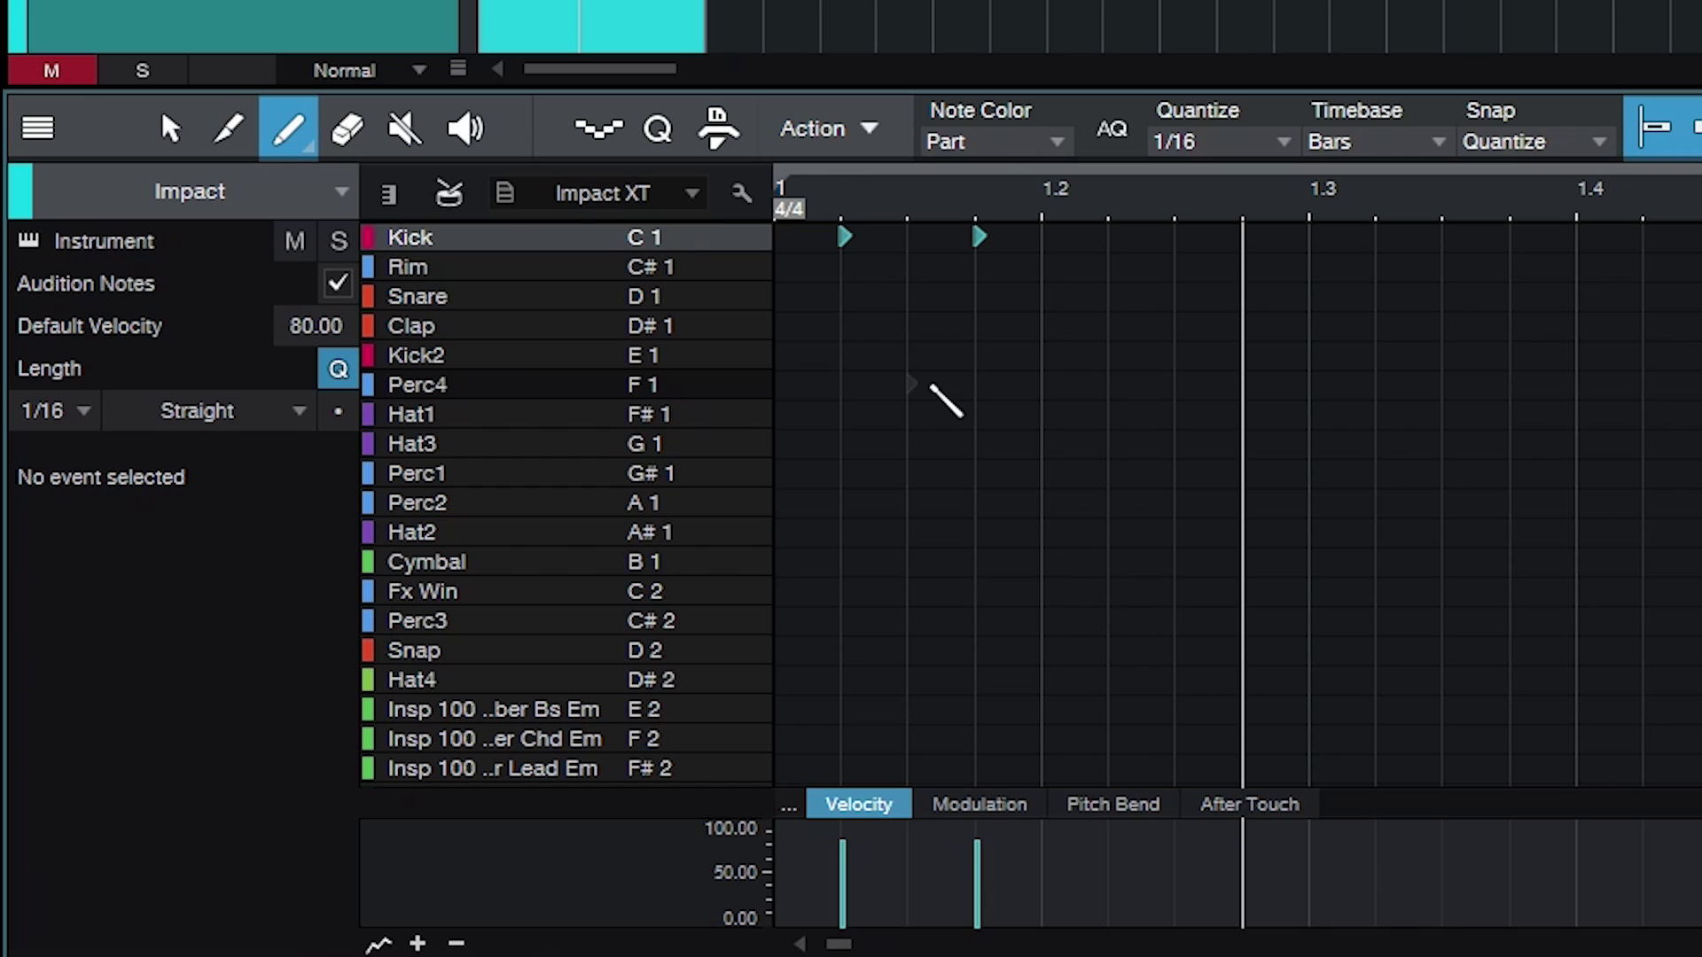
scroll(1059, 463, "down", 3)
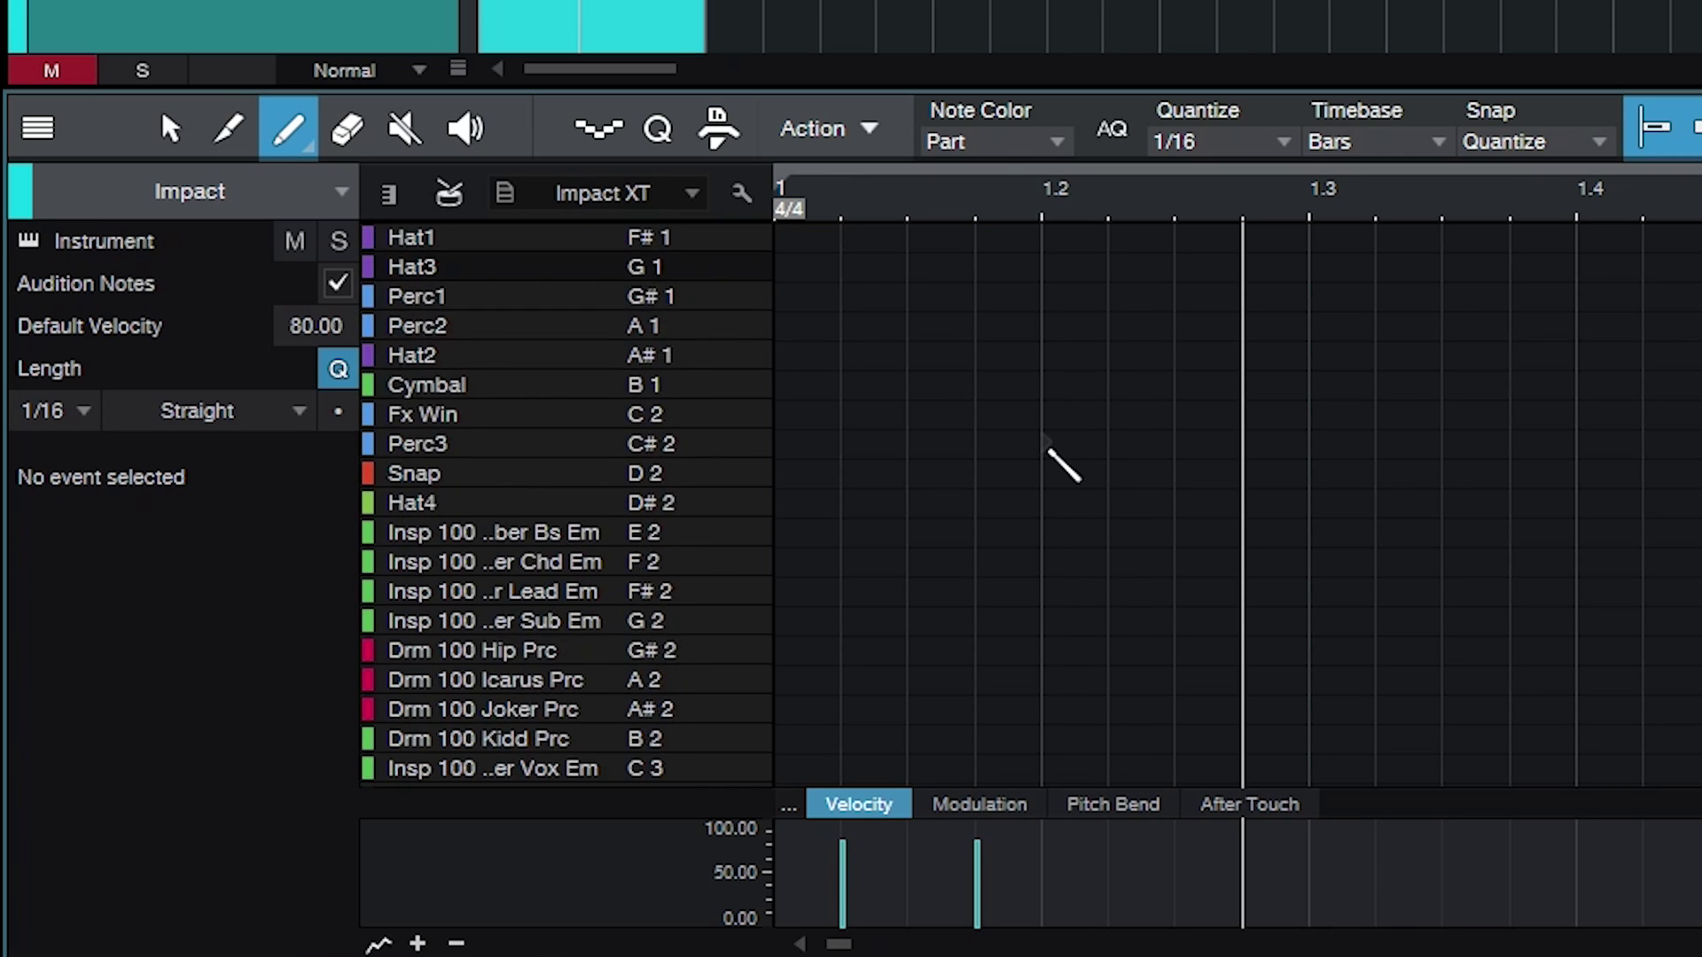
scroll(1060, 463, "up", 3)
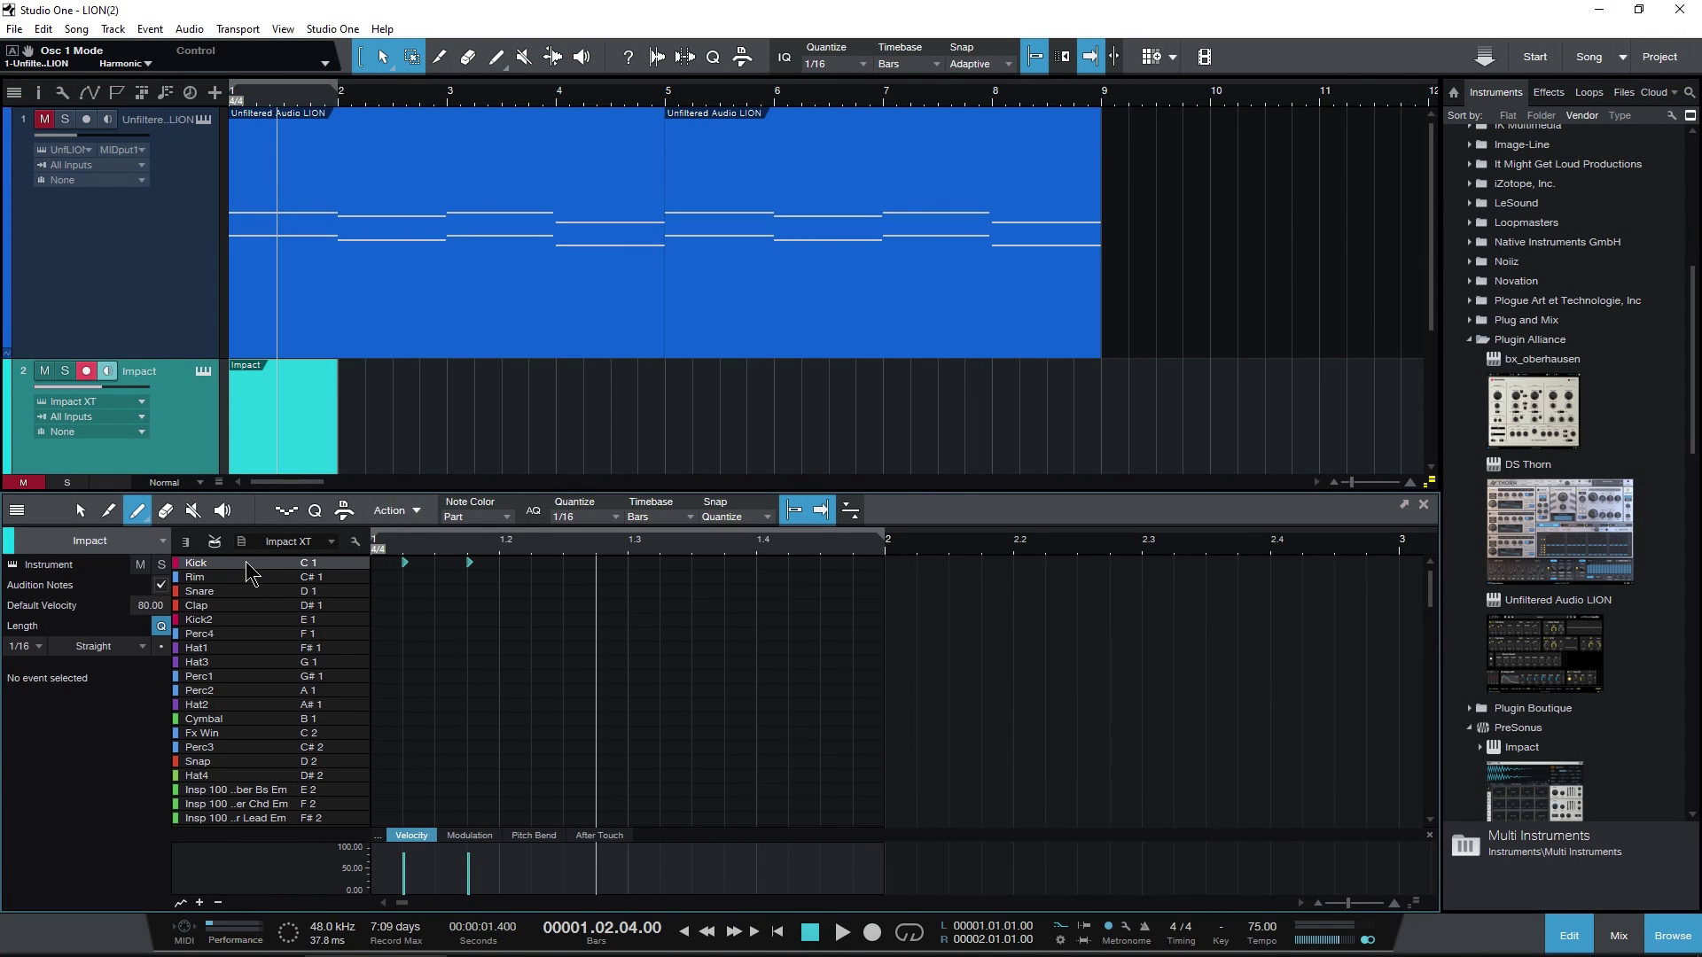
Close the note editor and delete the instrument part from the Impact track.
left_click(1570, 939)
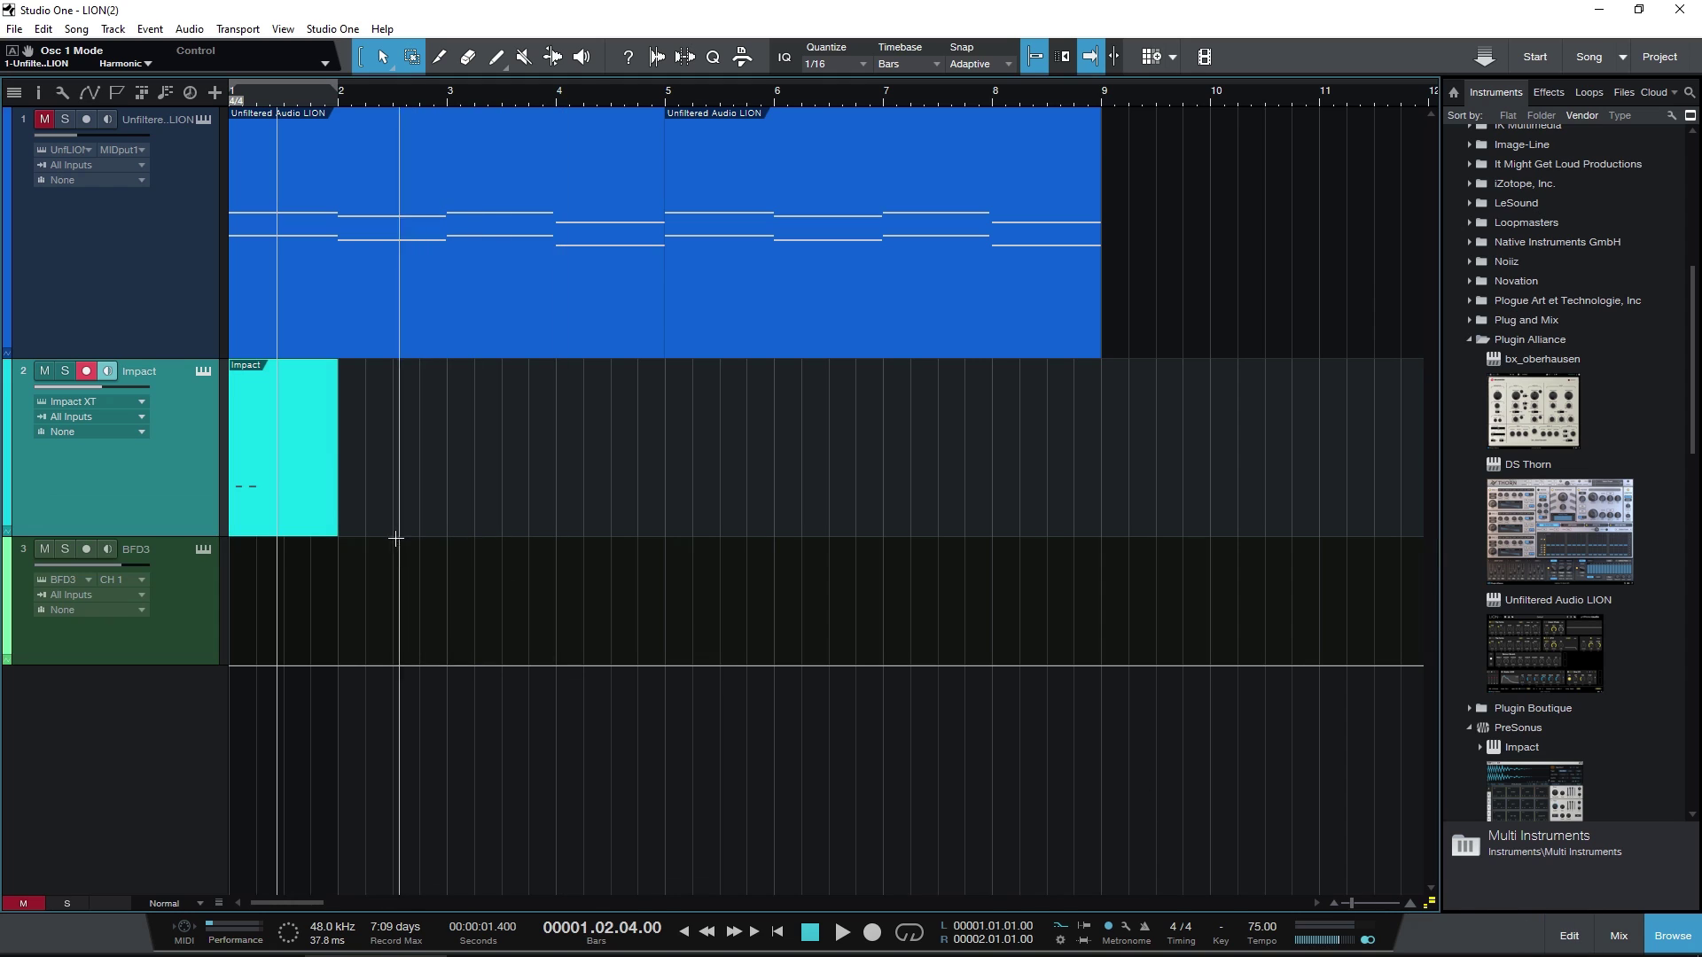
key("Delete")
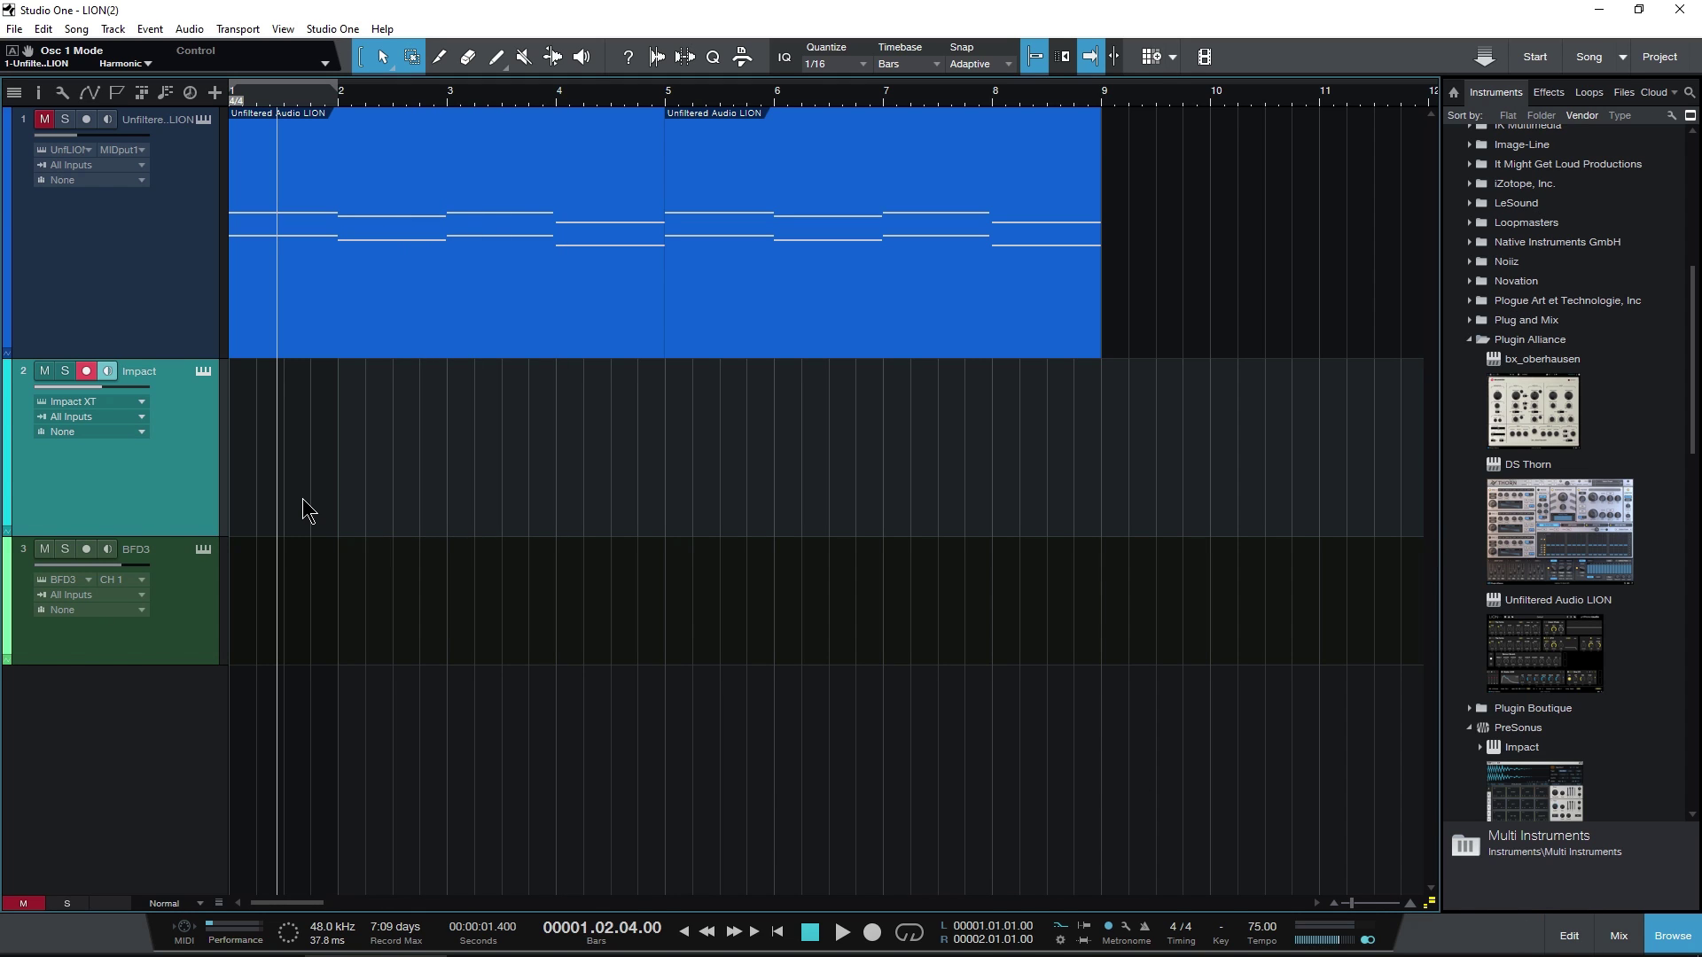
Return the playhead to the song start and insert an empty pattern at bar 1 of the Impact track.
key("Home")
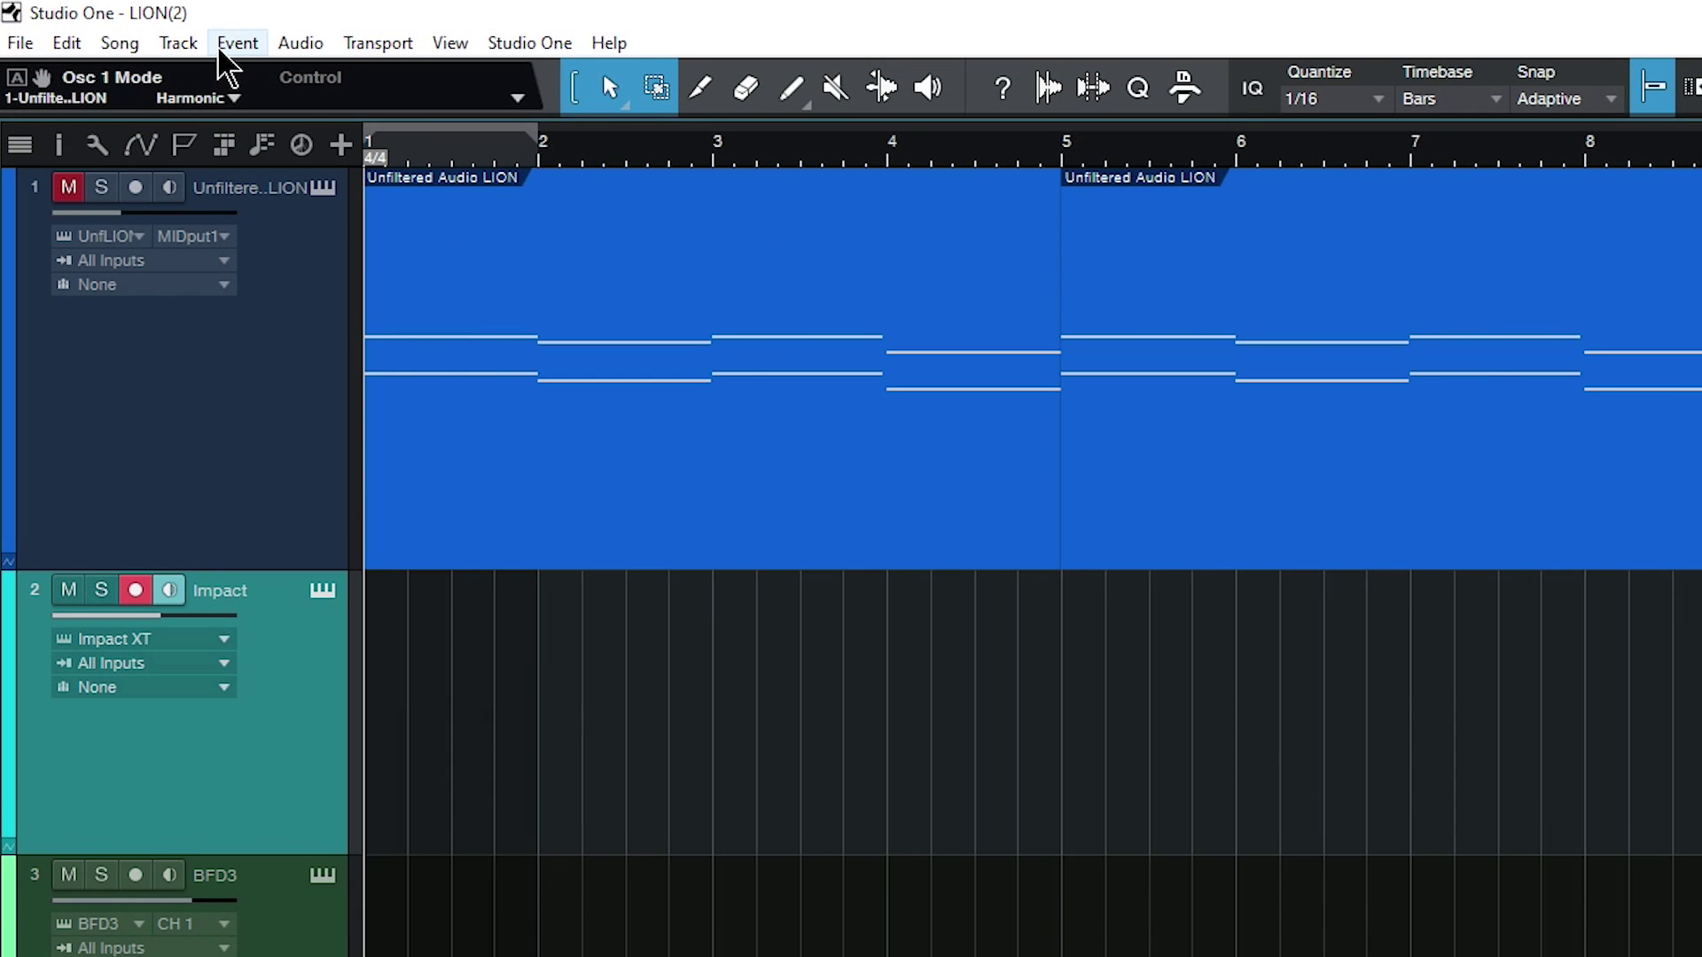
left_click(221, 47)
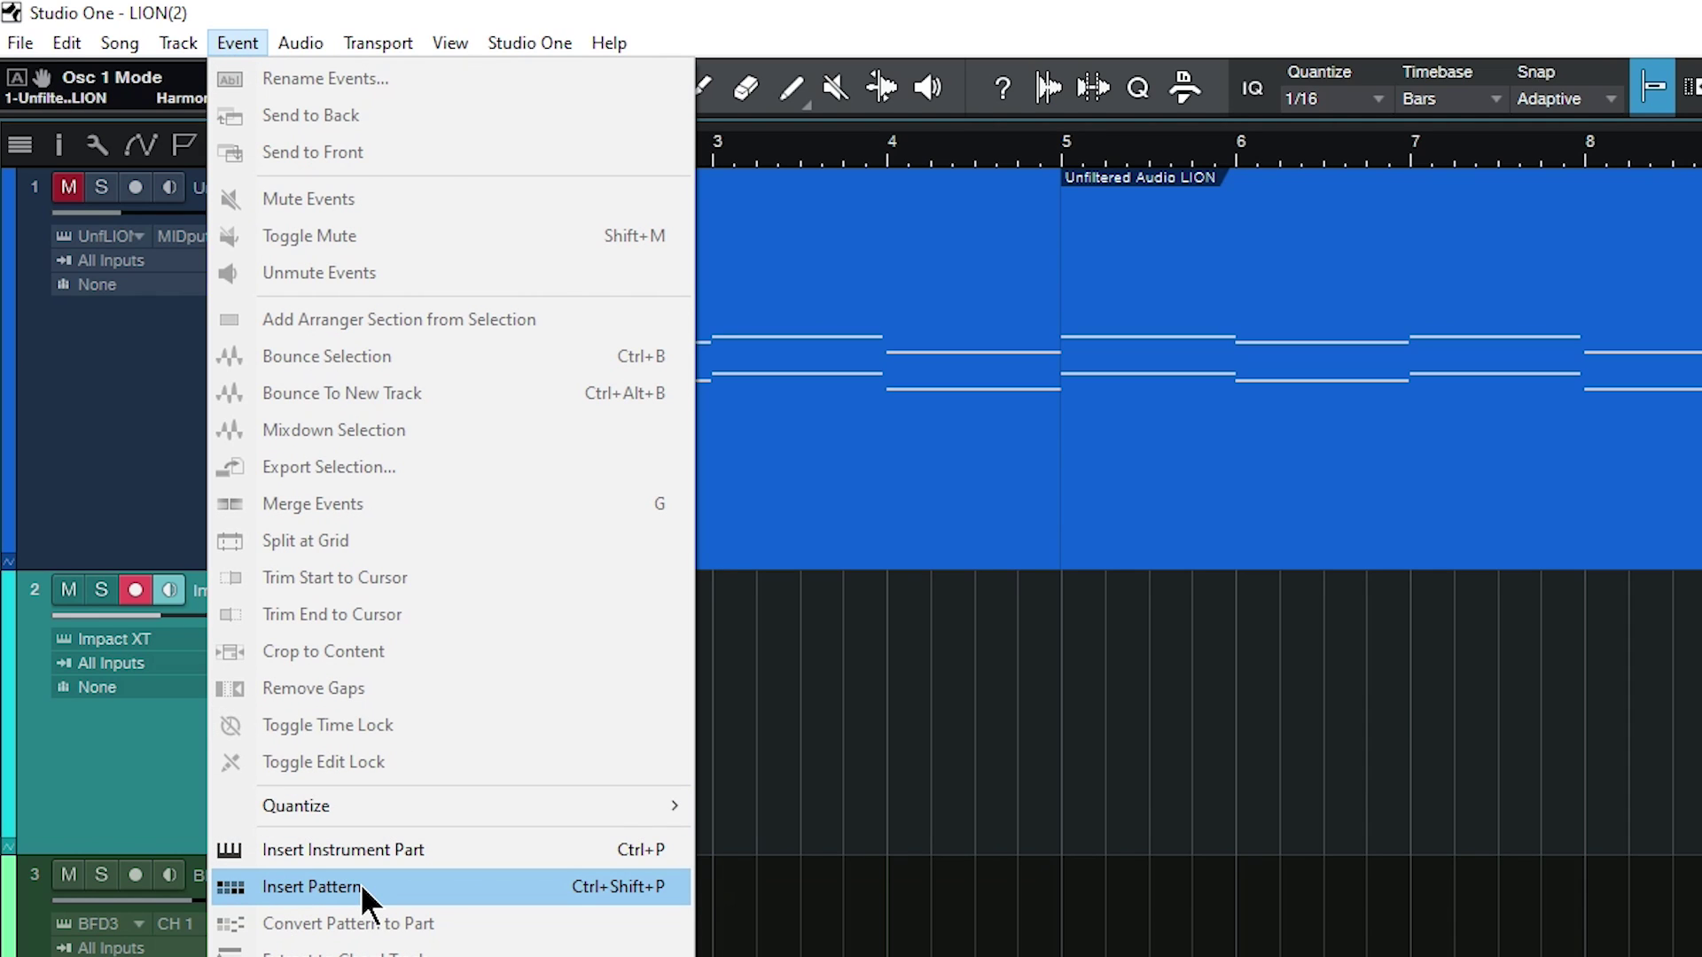
left_click(311, 886)
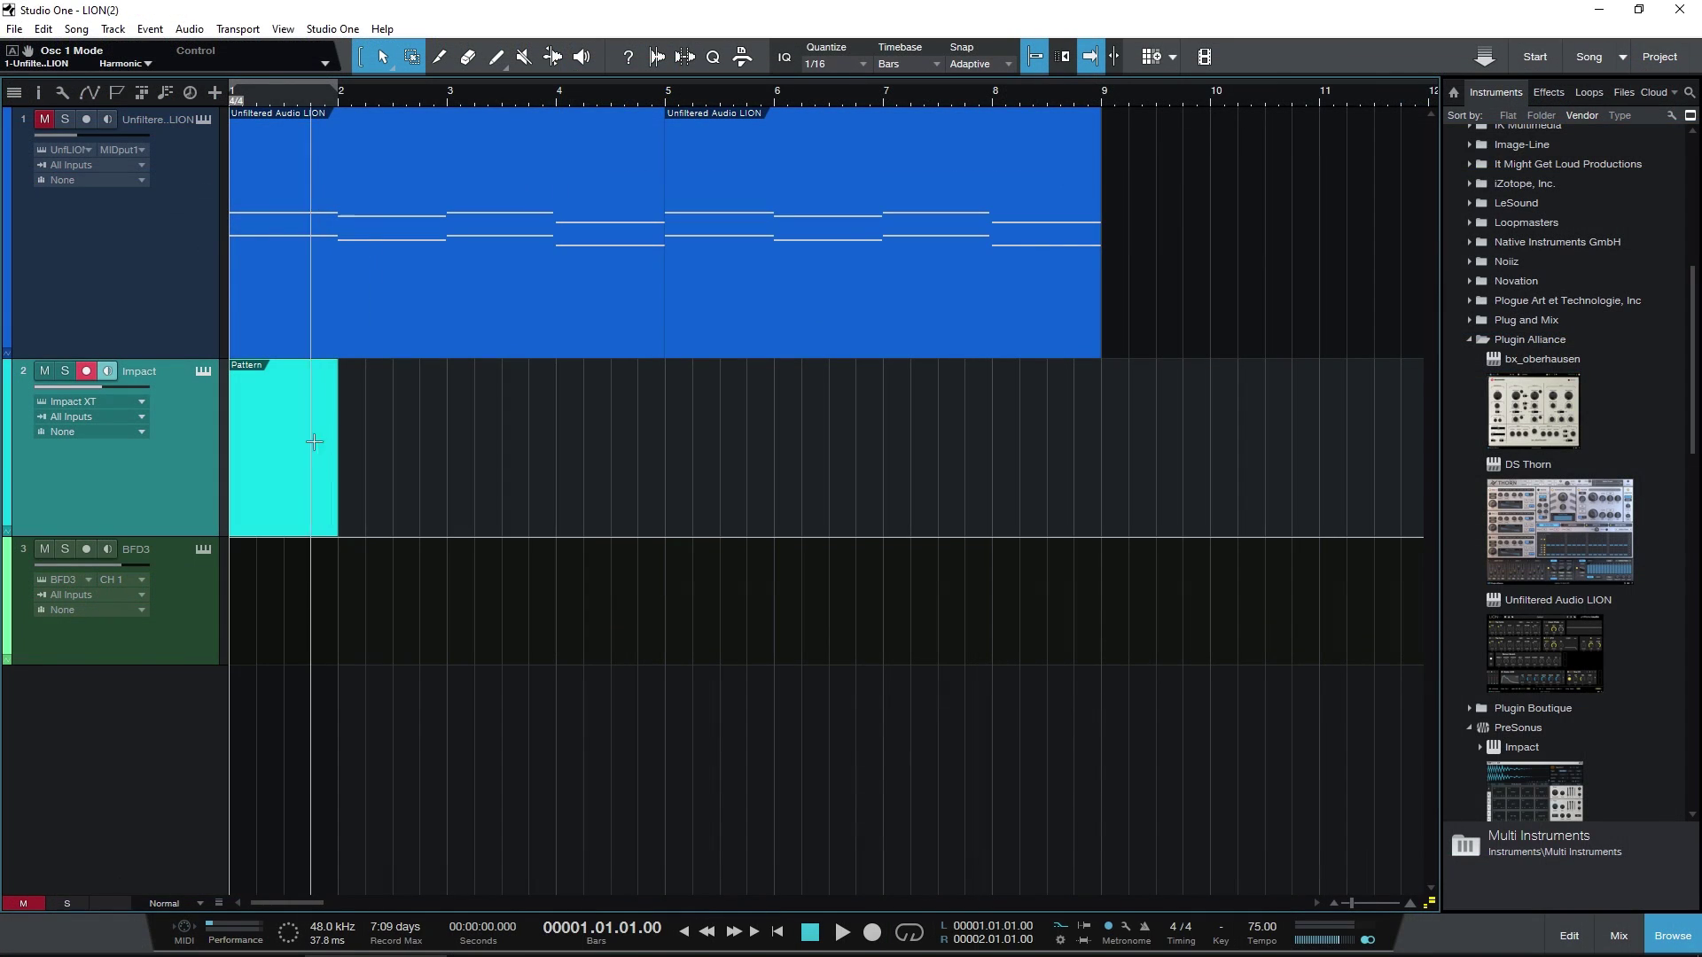
right_click(311, 476)
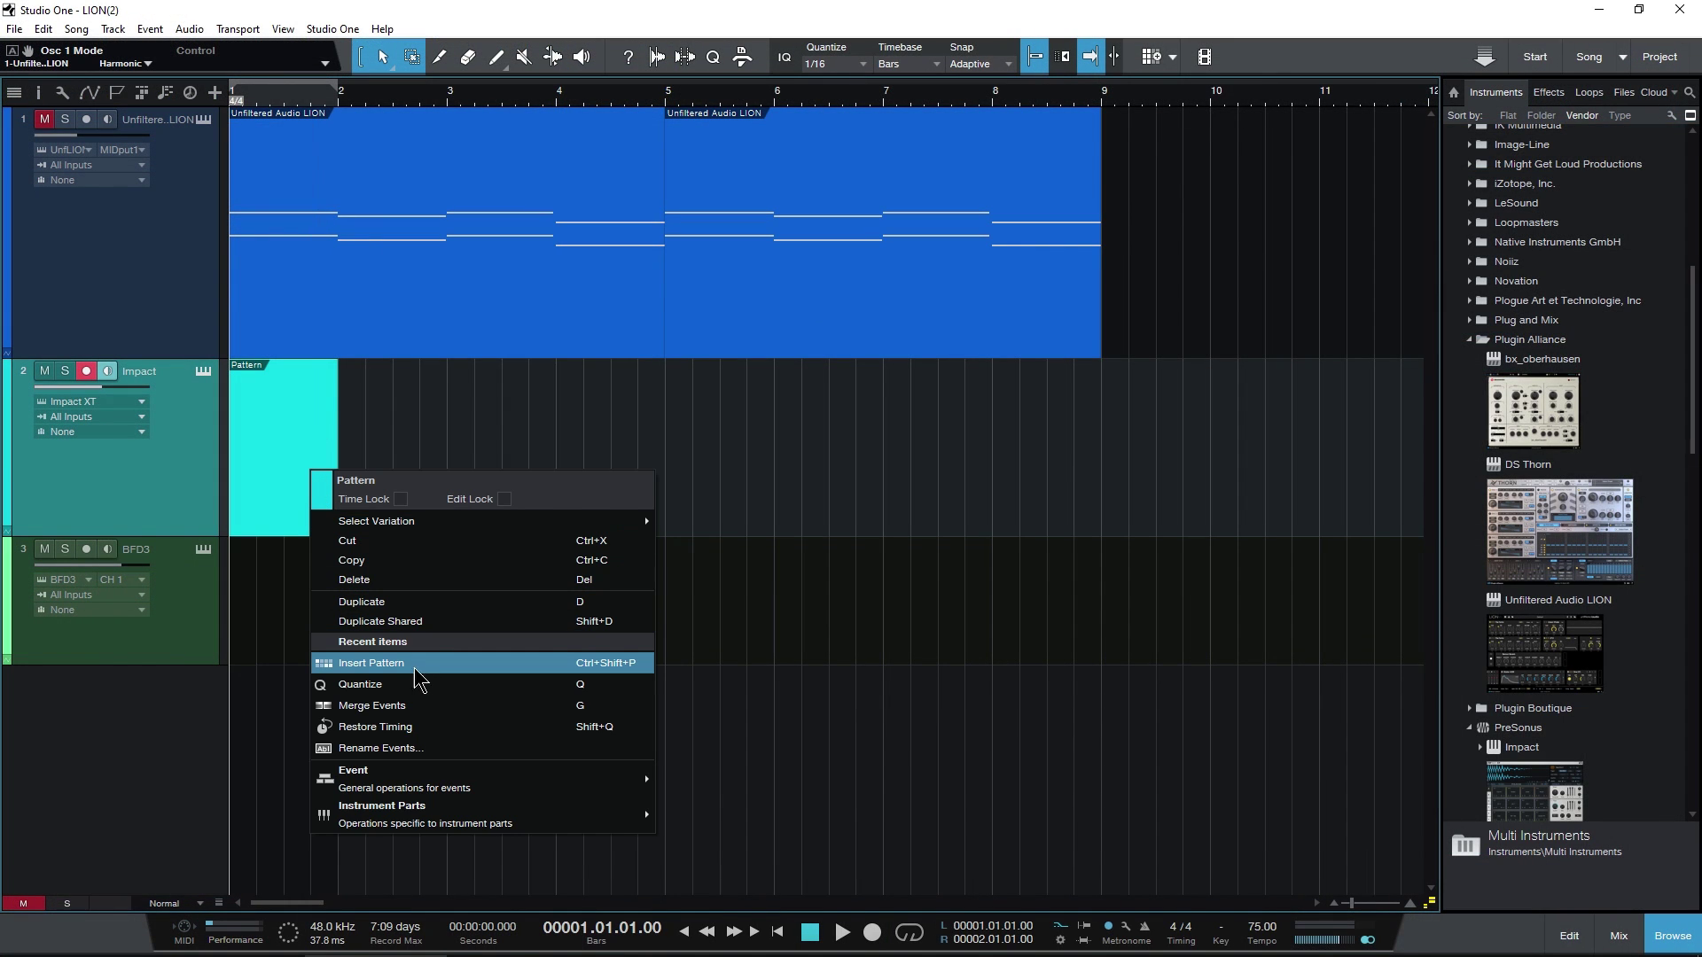
left_click(716, 629)
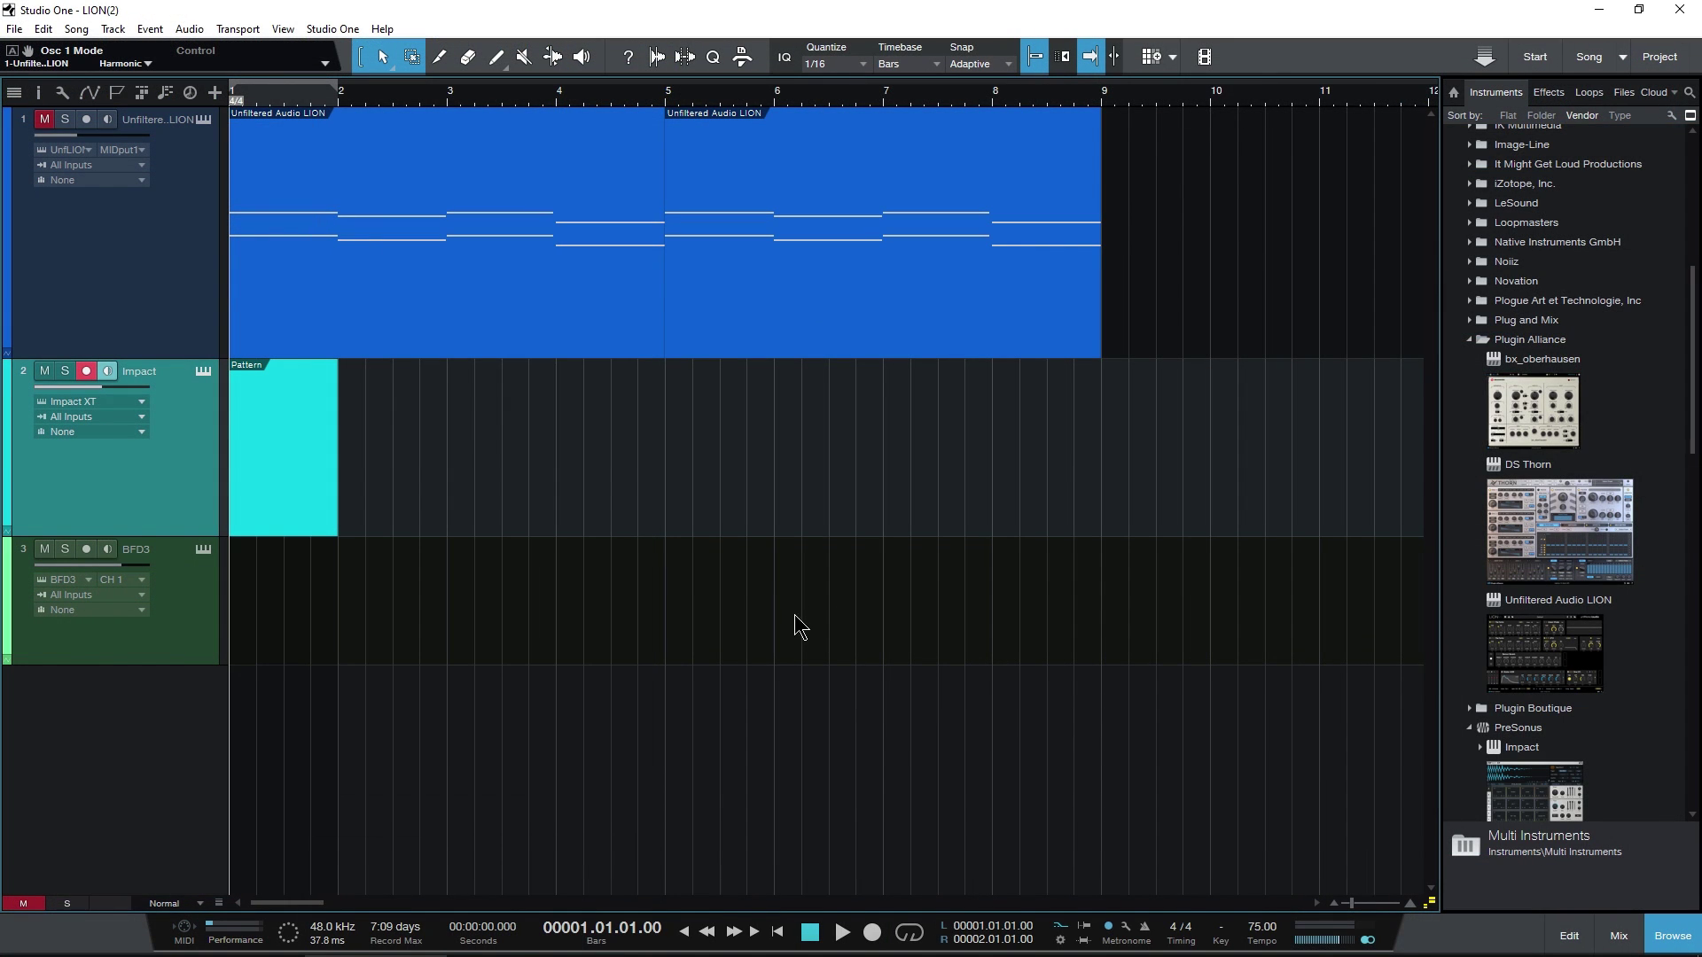
Split the Impact pattern at beat 3 of bar 1, undo the split, and return the playhead to the song start.
left_click(284, 443, "alt")
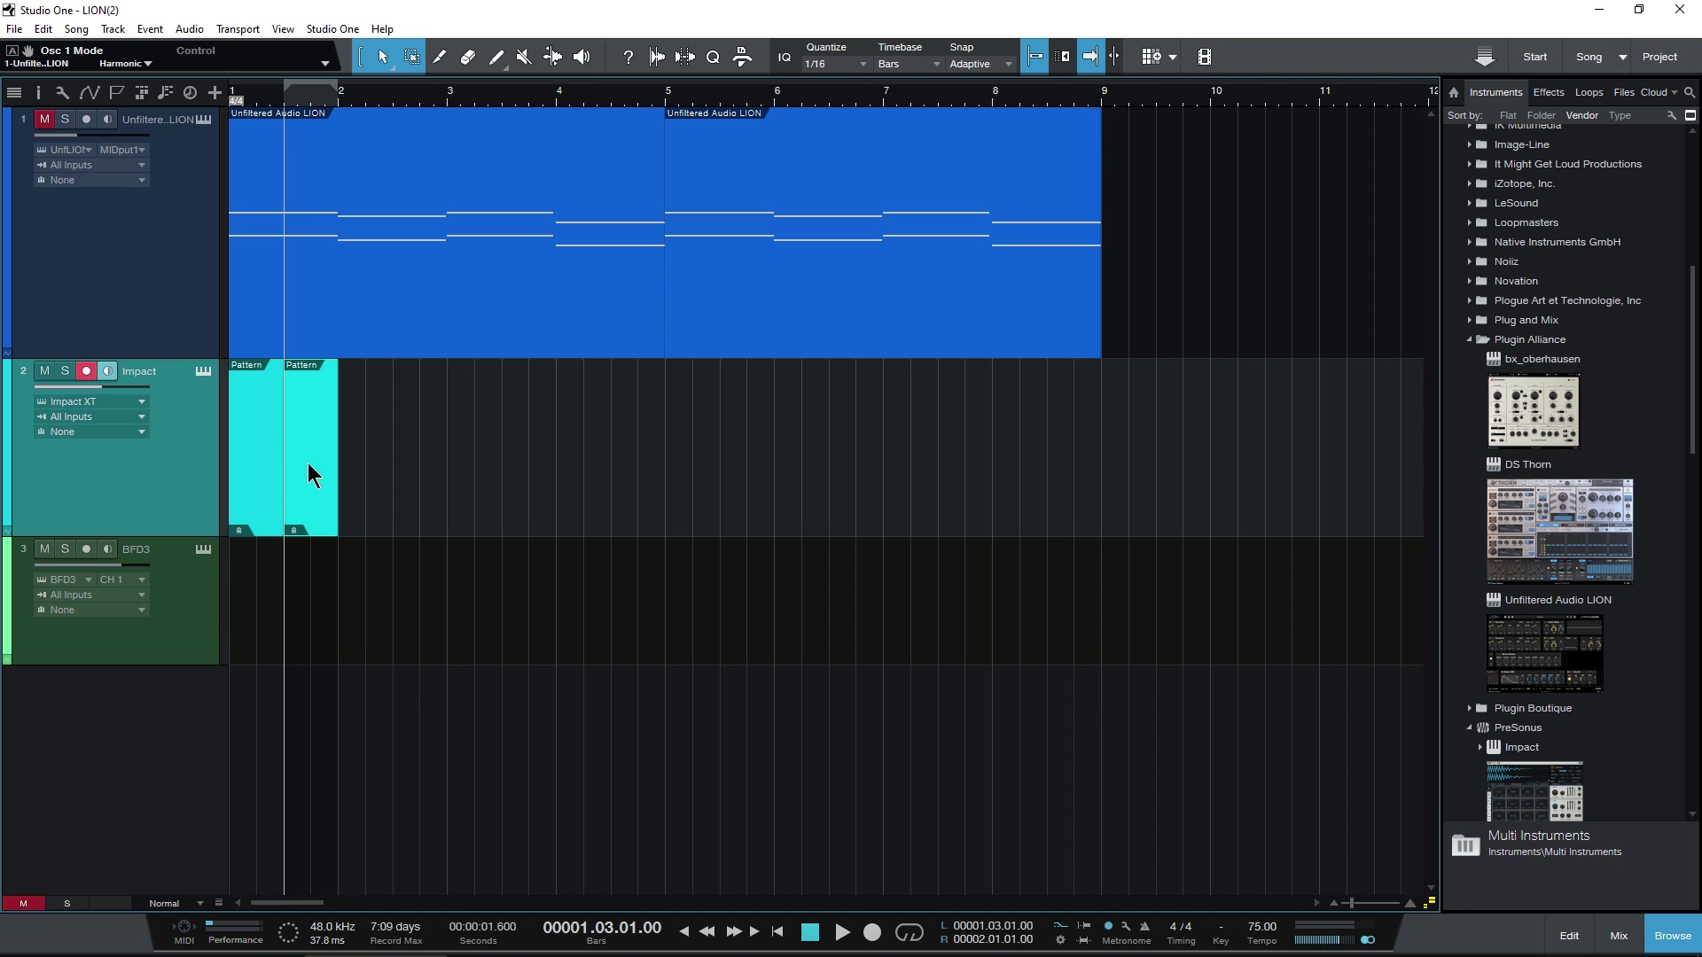
key("ctrl+z")
key("ctrl+z")
mouse_move(341, 452)
left_mouse_down()
mouse_move(1314, 460)
mouse_move(194, 467)
mouse_move(338, 464)
left_mouse_up()
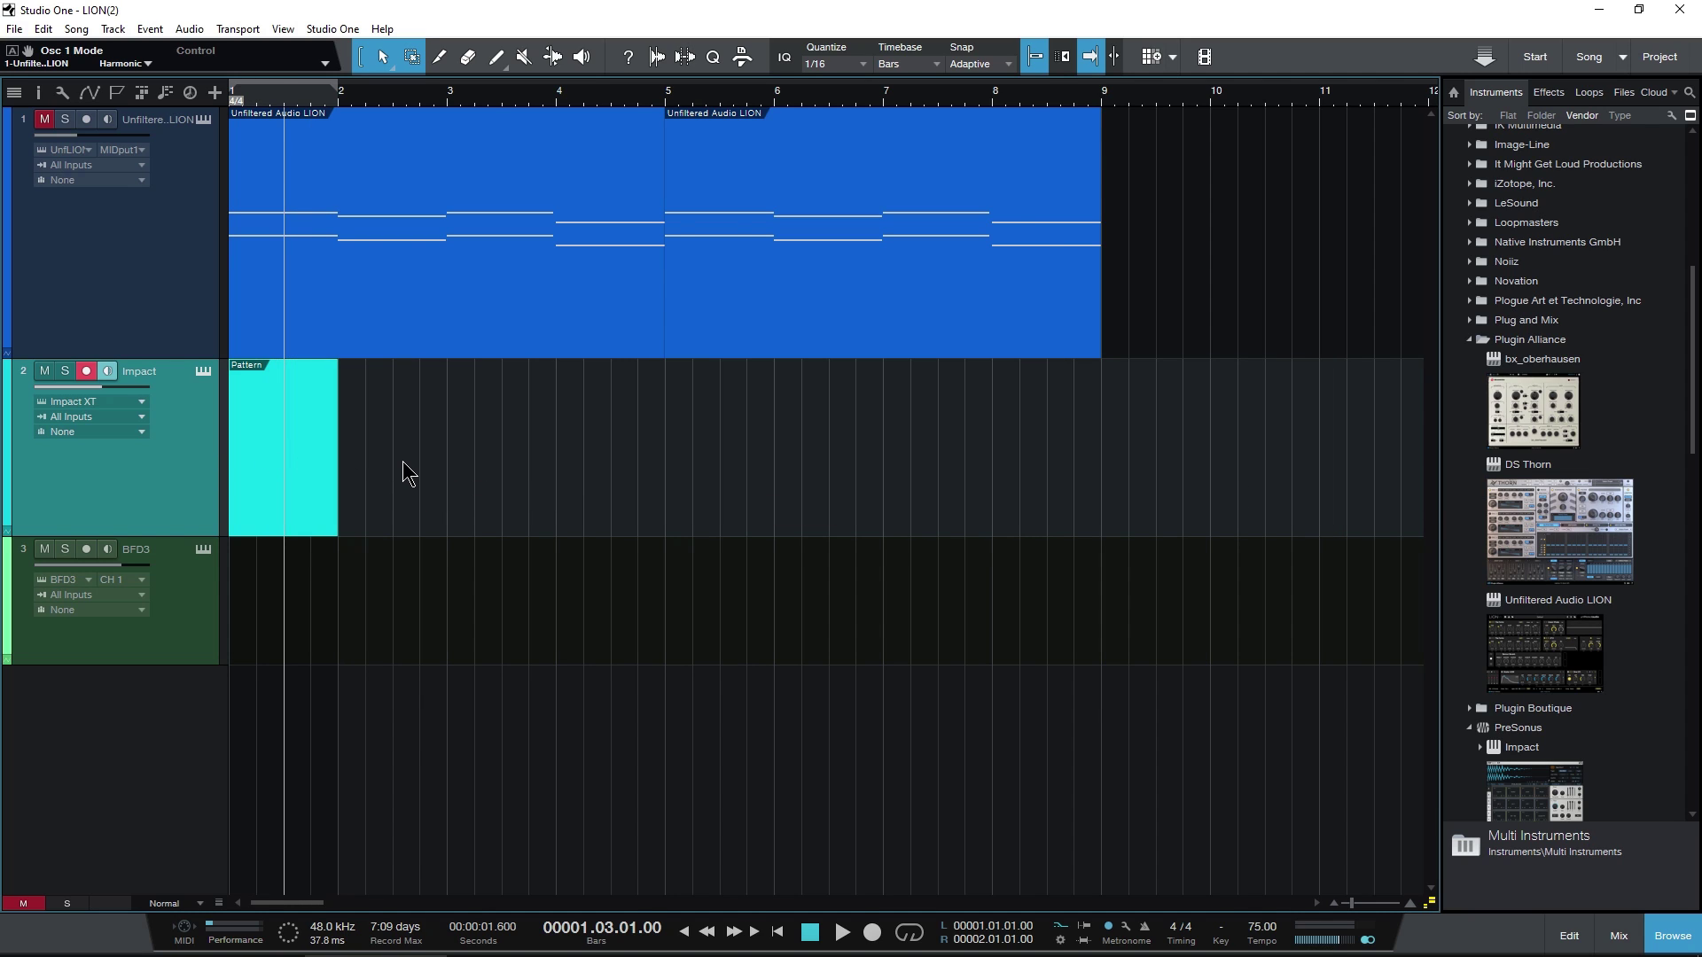
key("Home")
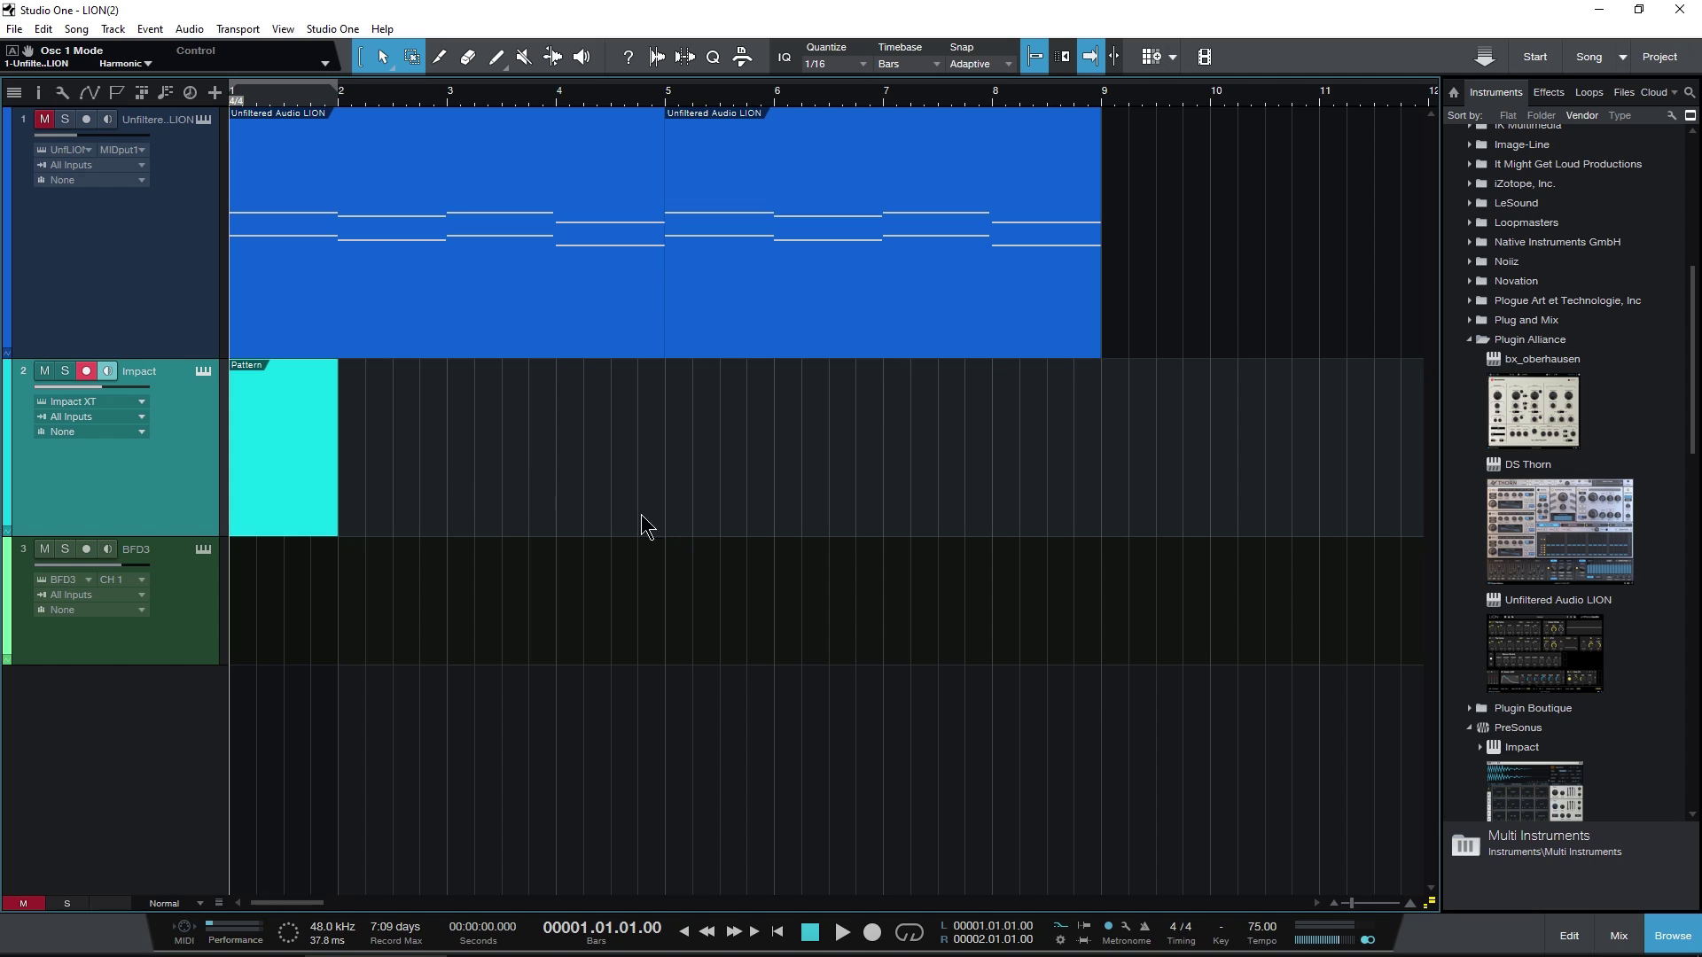
Open the new Impact pattern in the pattern editor to view its empty step grid, and close the editor.
double_click(275, 492)
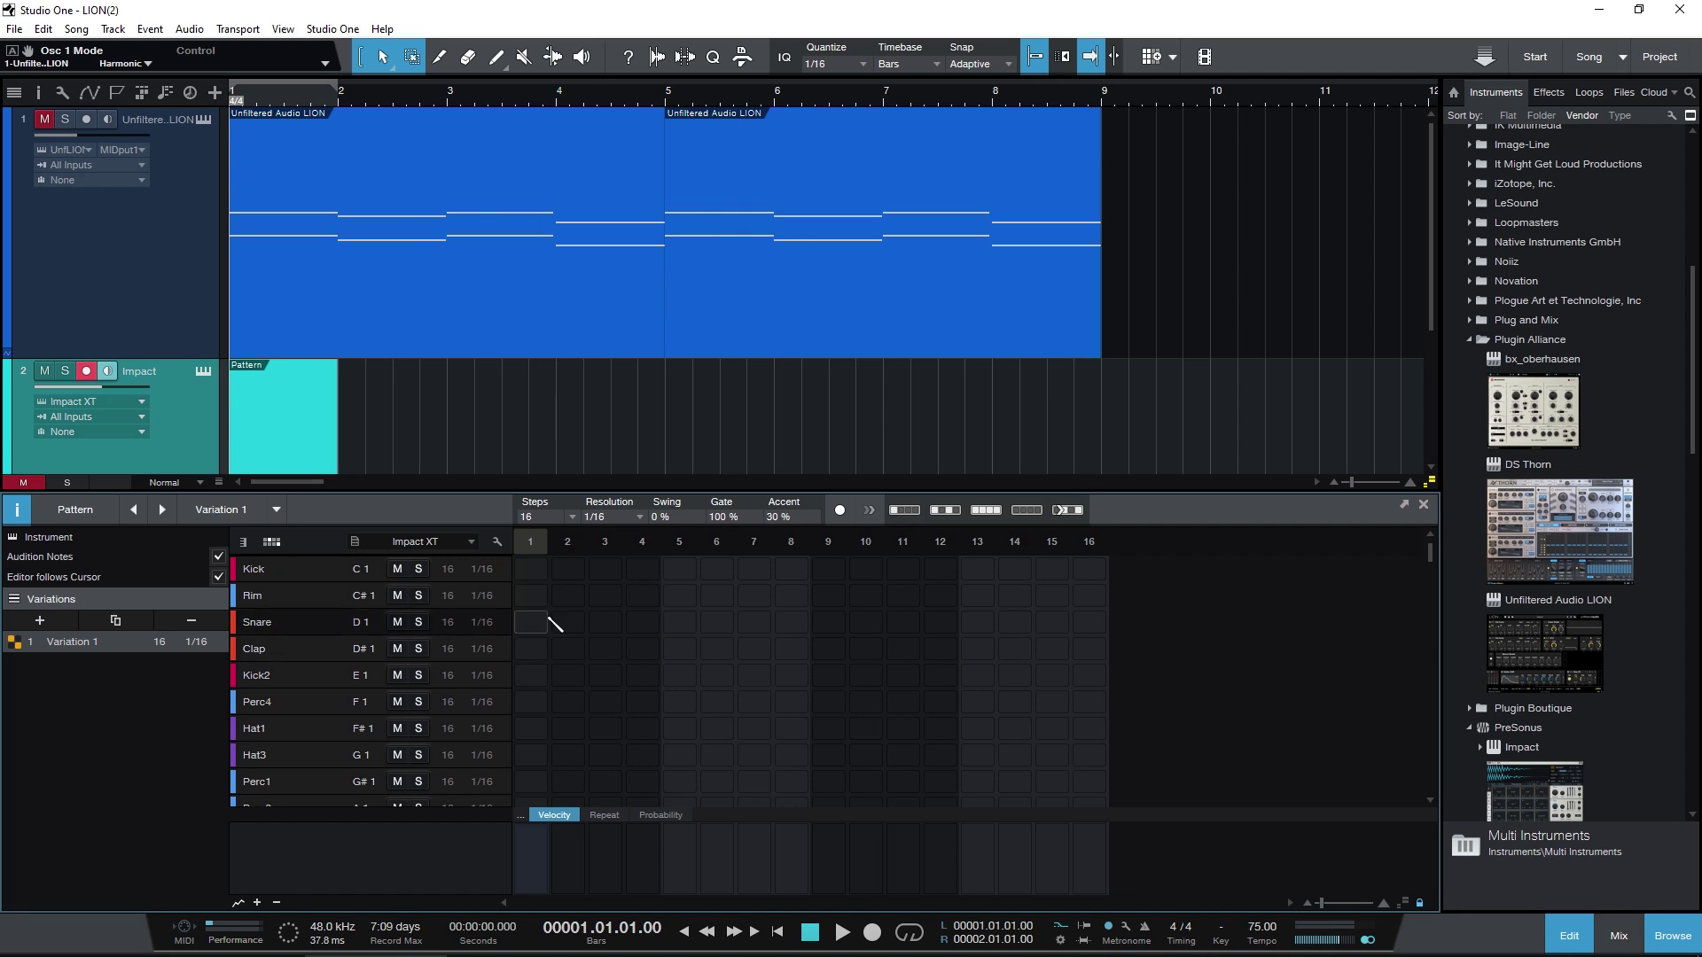
left_click(1569, 935)
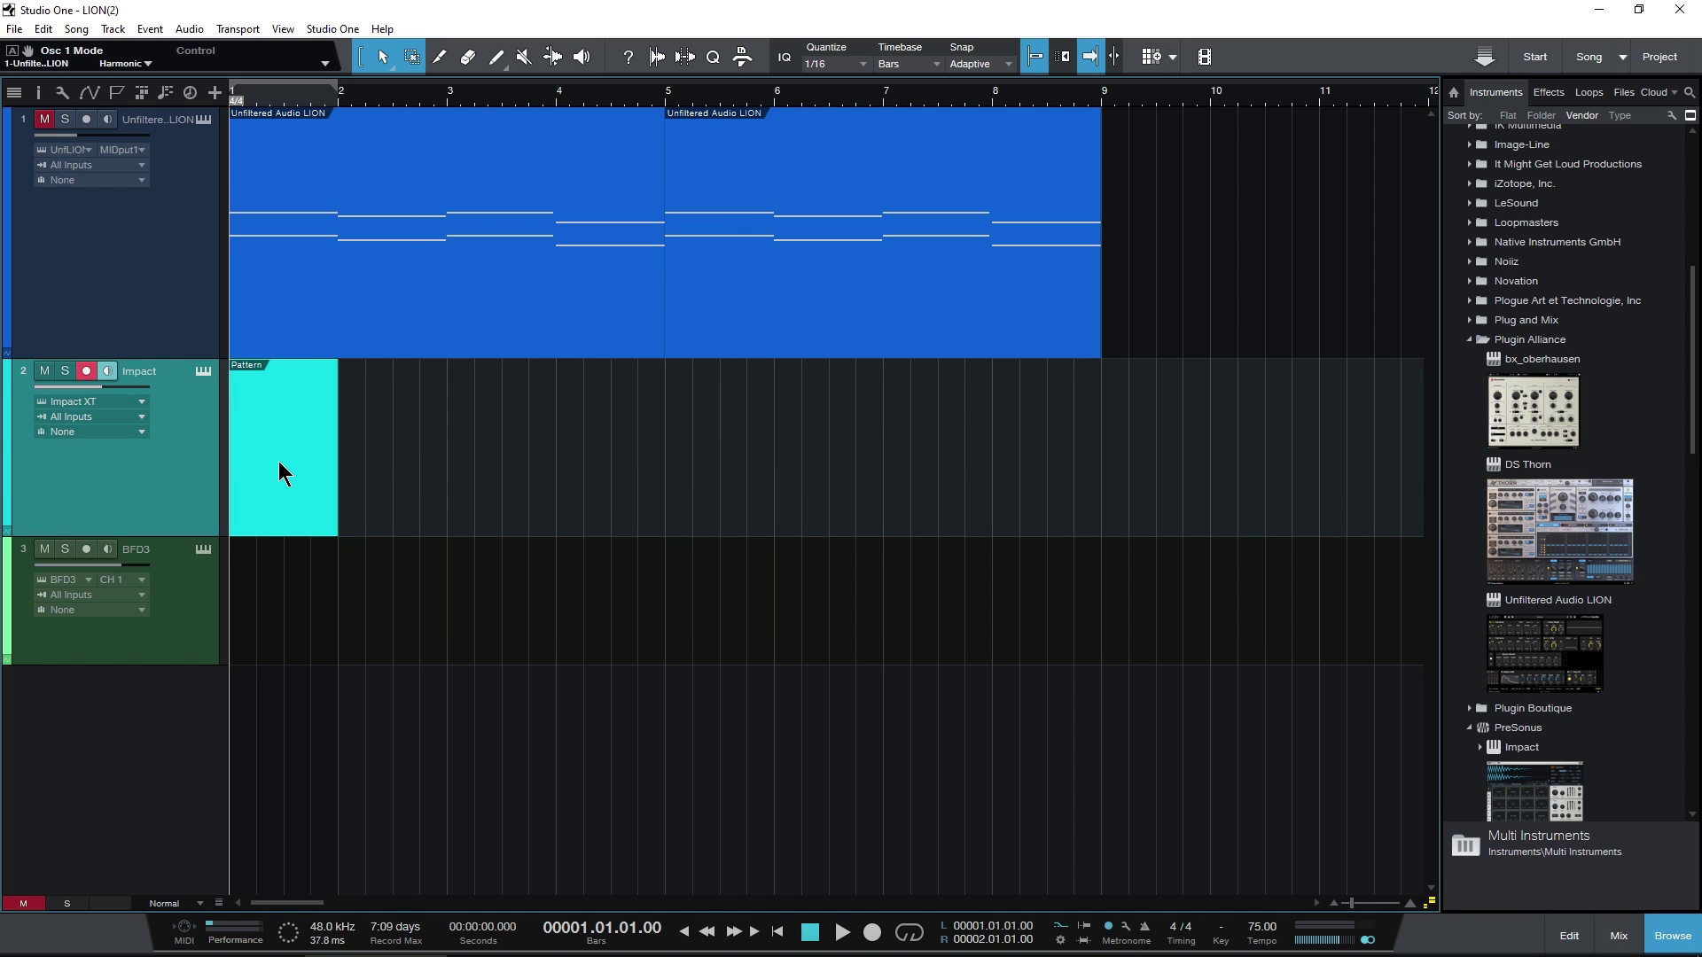
Open the Impact pattern in a taller editor, detach the editor into a floating window, and dock it again.
left_click(1573, 936)
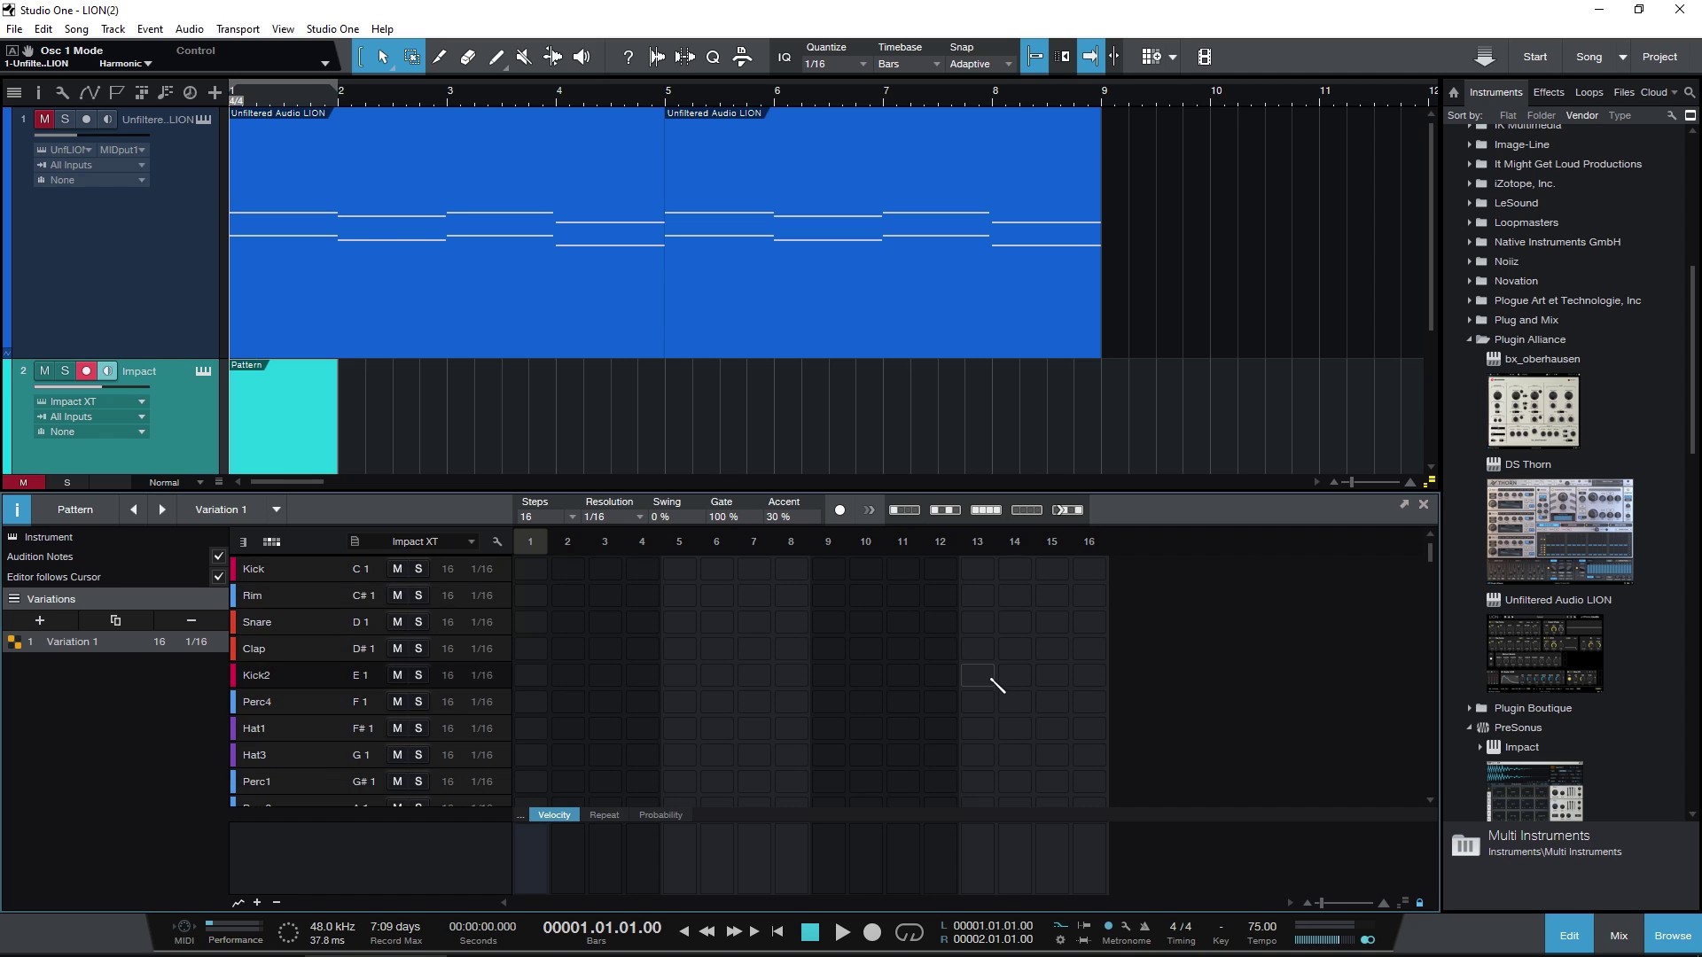
mouse_move(630, 490)
left_mouse_down()
mouse_move(649, 250)
mouse_move(649, 409)
mouse_move(649, 98)
mouse_move(646, 472)
left_mouse_up()
left_click(1401, 482)
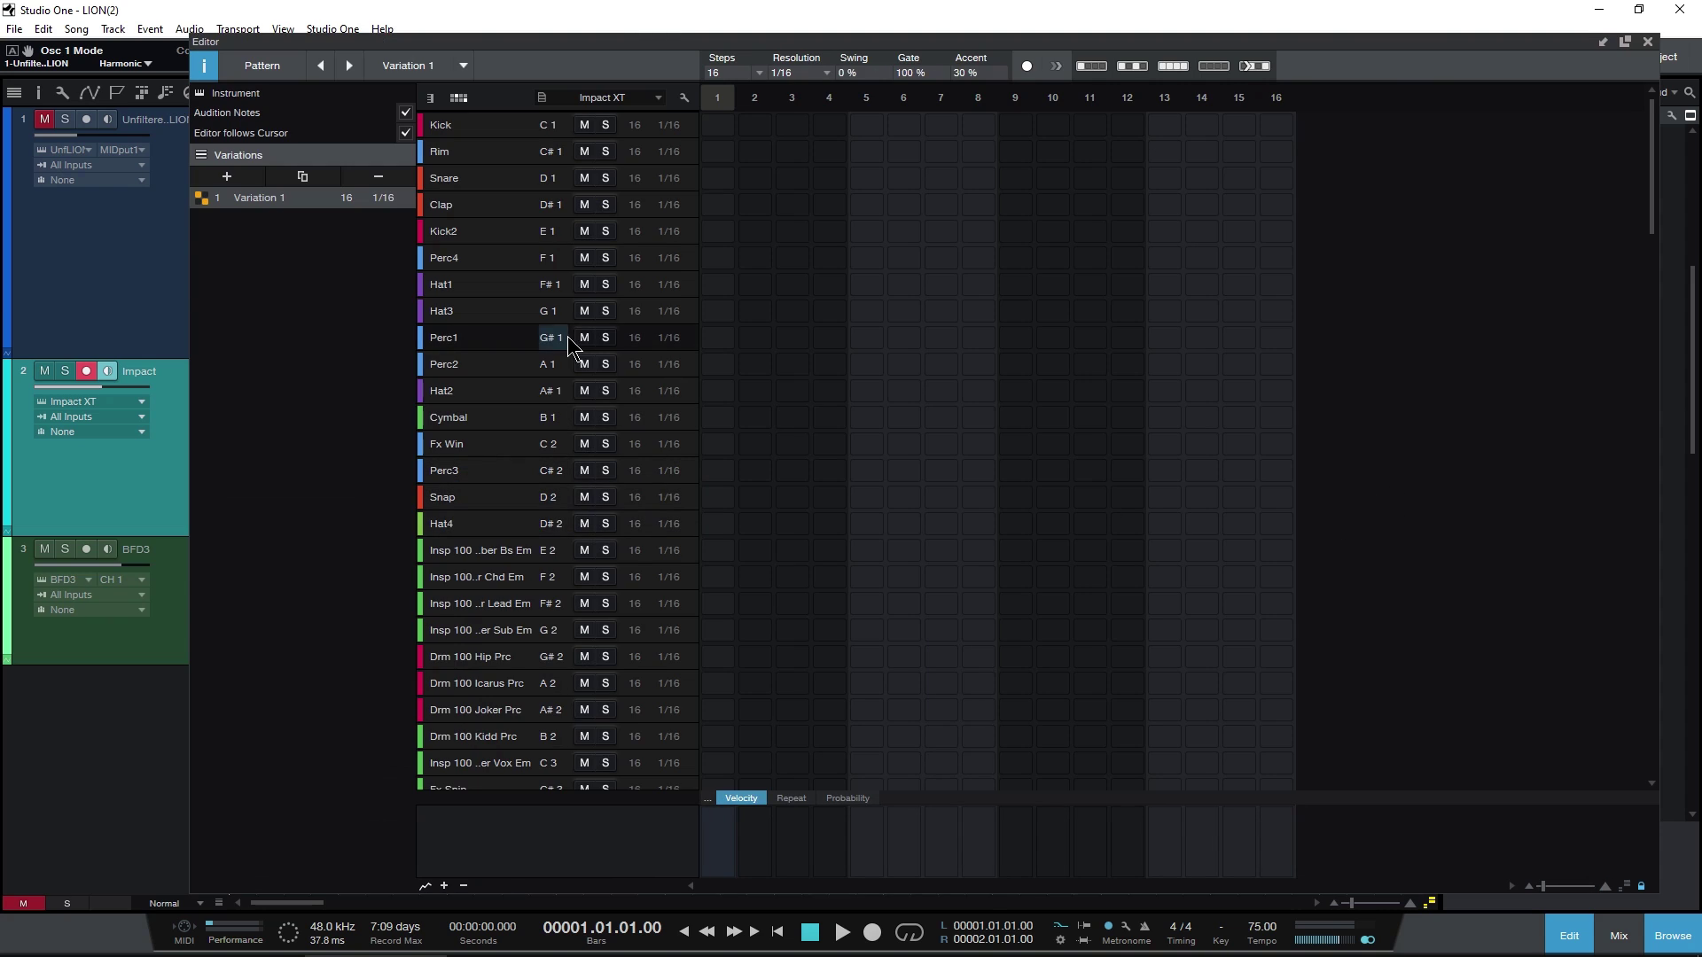
left_click_drag(667, 46, 572, 85)
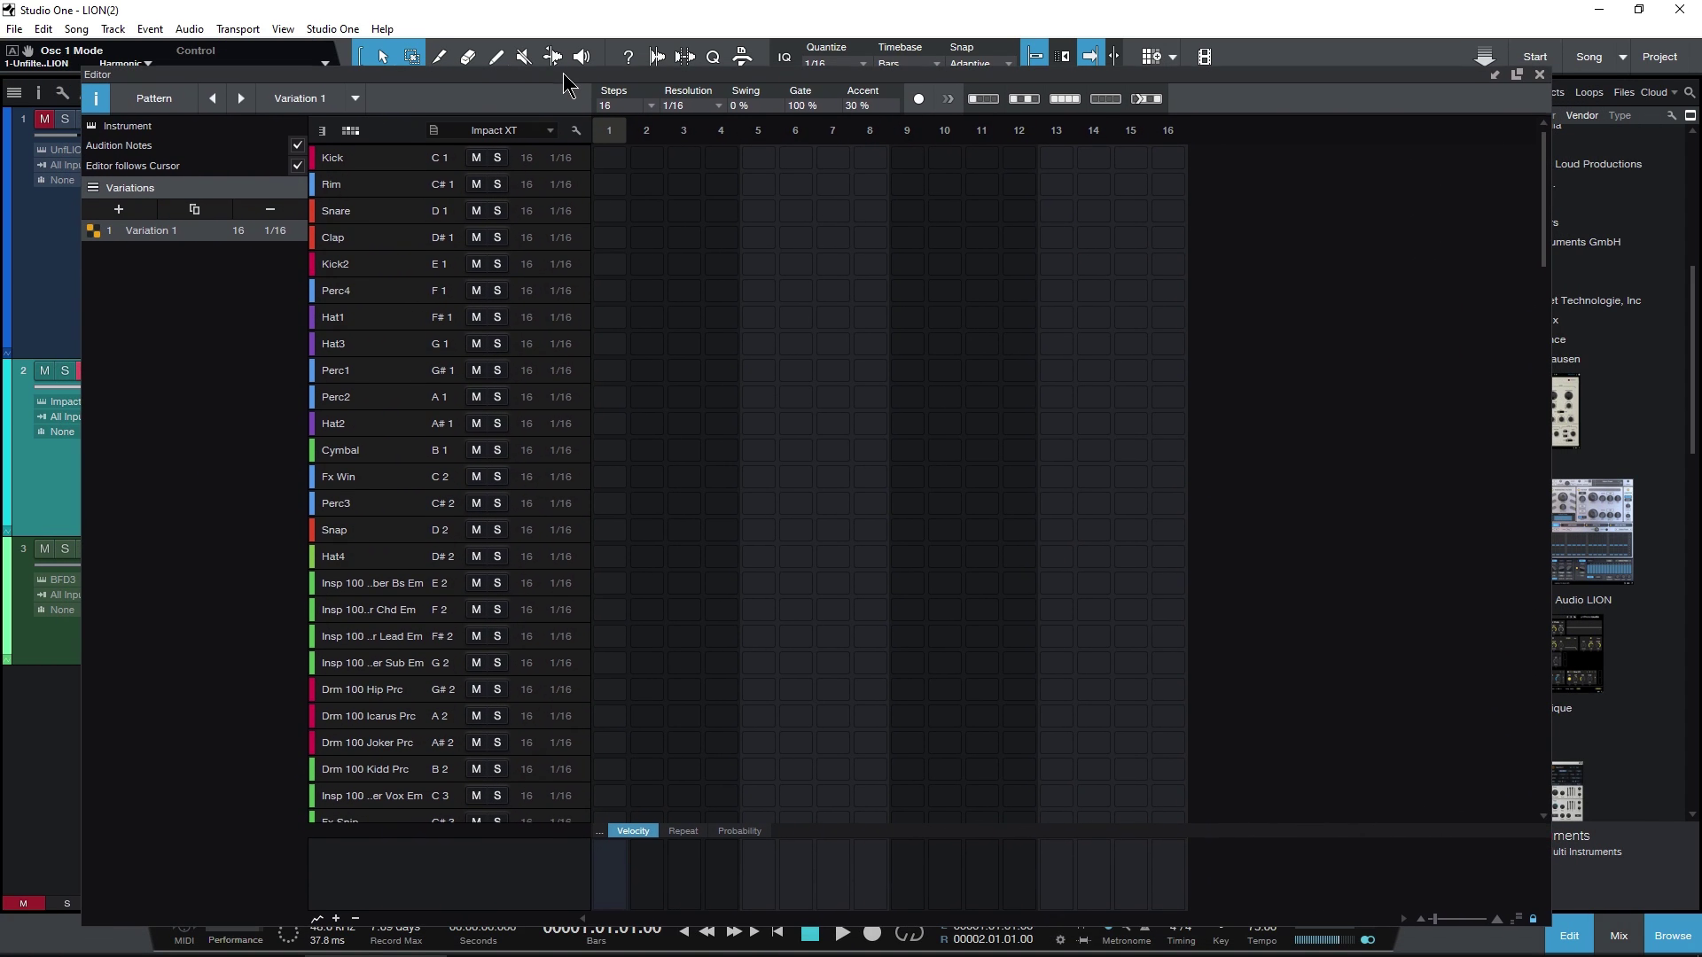
left_click(1514, 74)
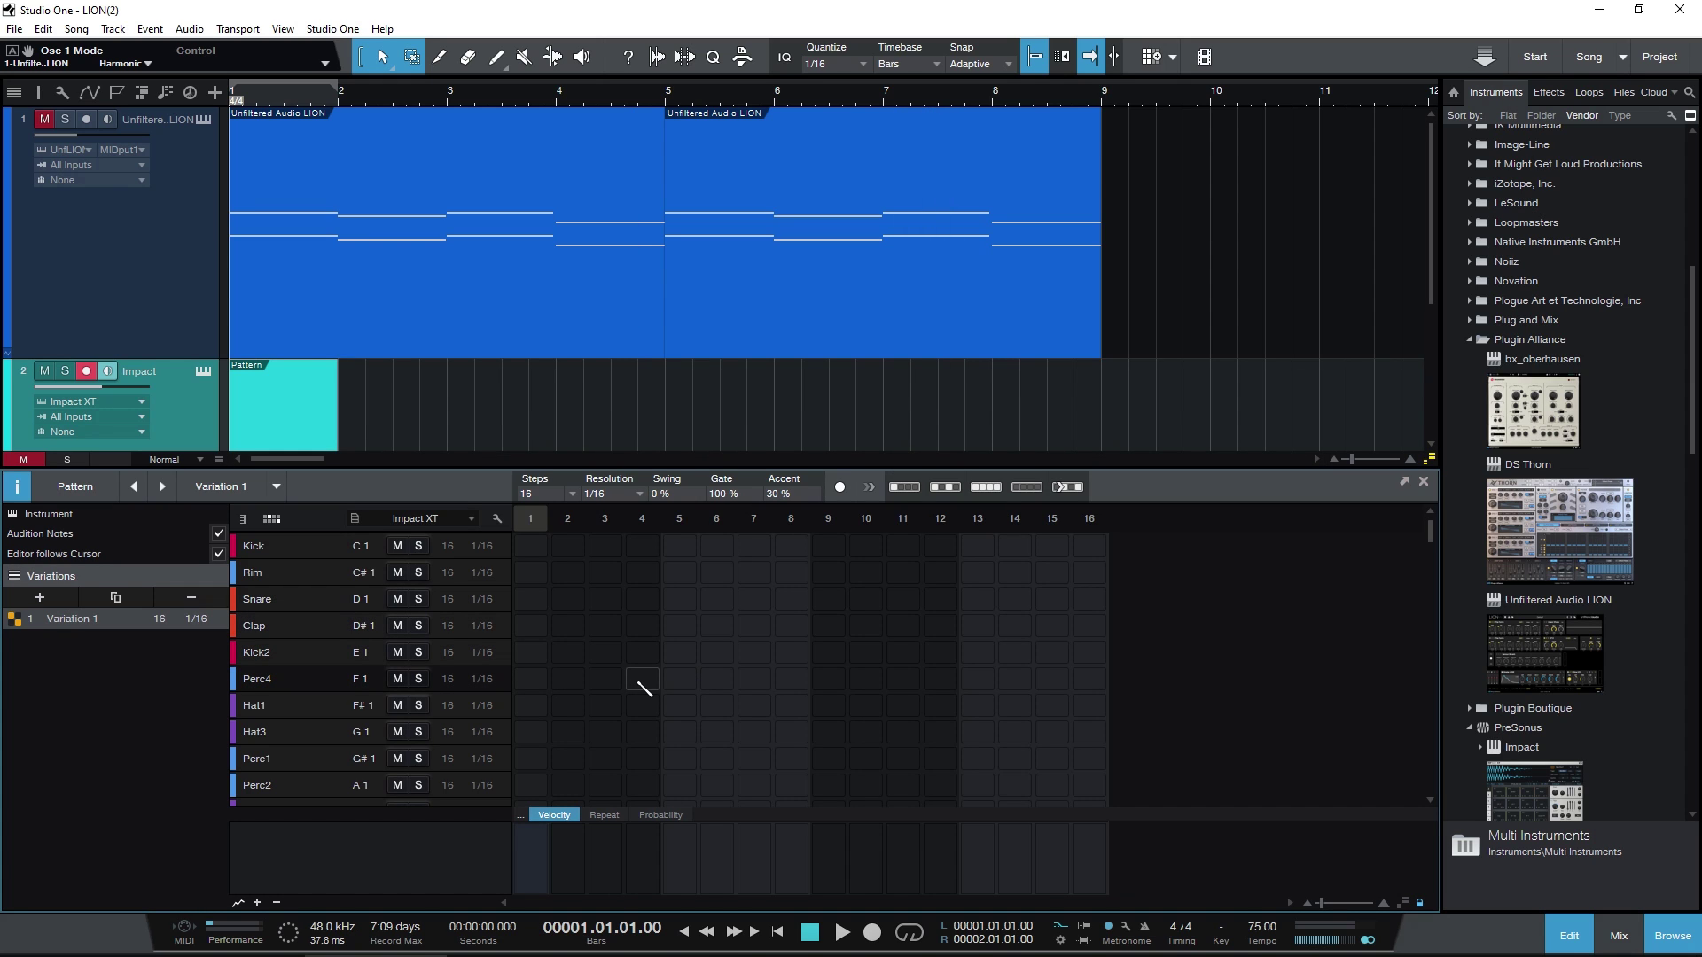
scroll(644, 688, "down", 4)
scroll(644, 688, "up", 4)
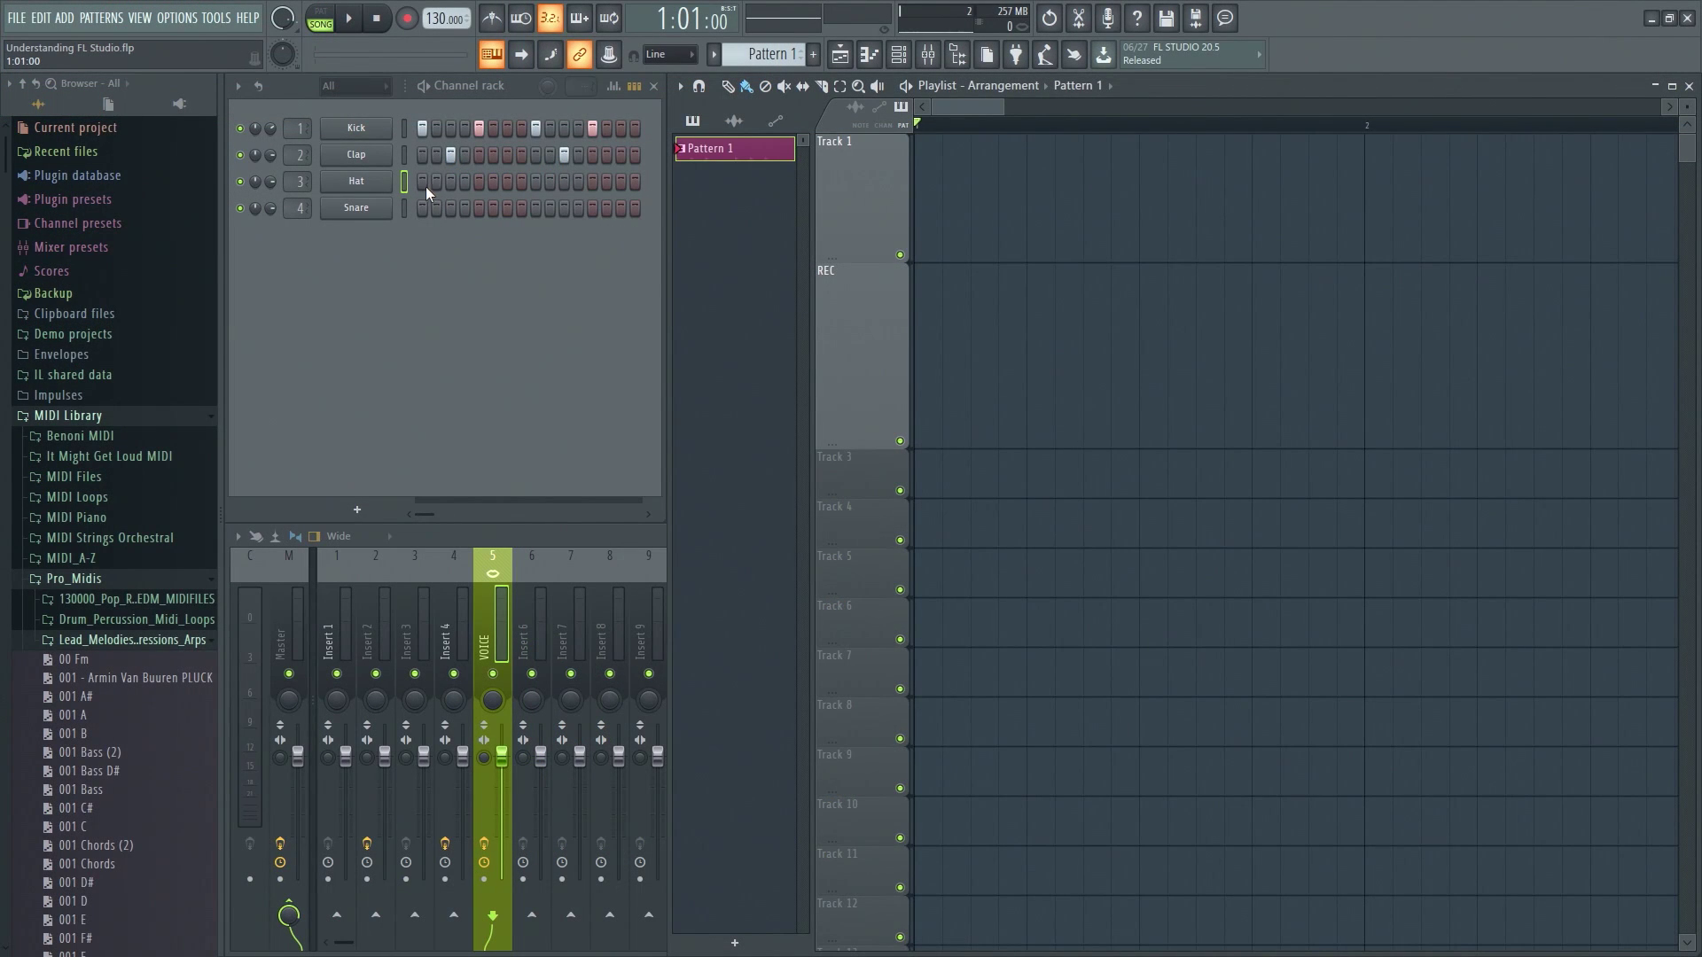
Switch to FL Studio, fill all 16 steps of the Hat channel in Pattern 1, and start playback.
left_click_drag(423, 183, 517, 185)
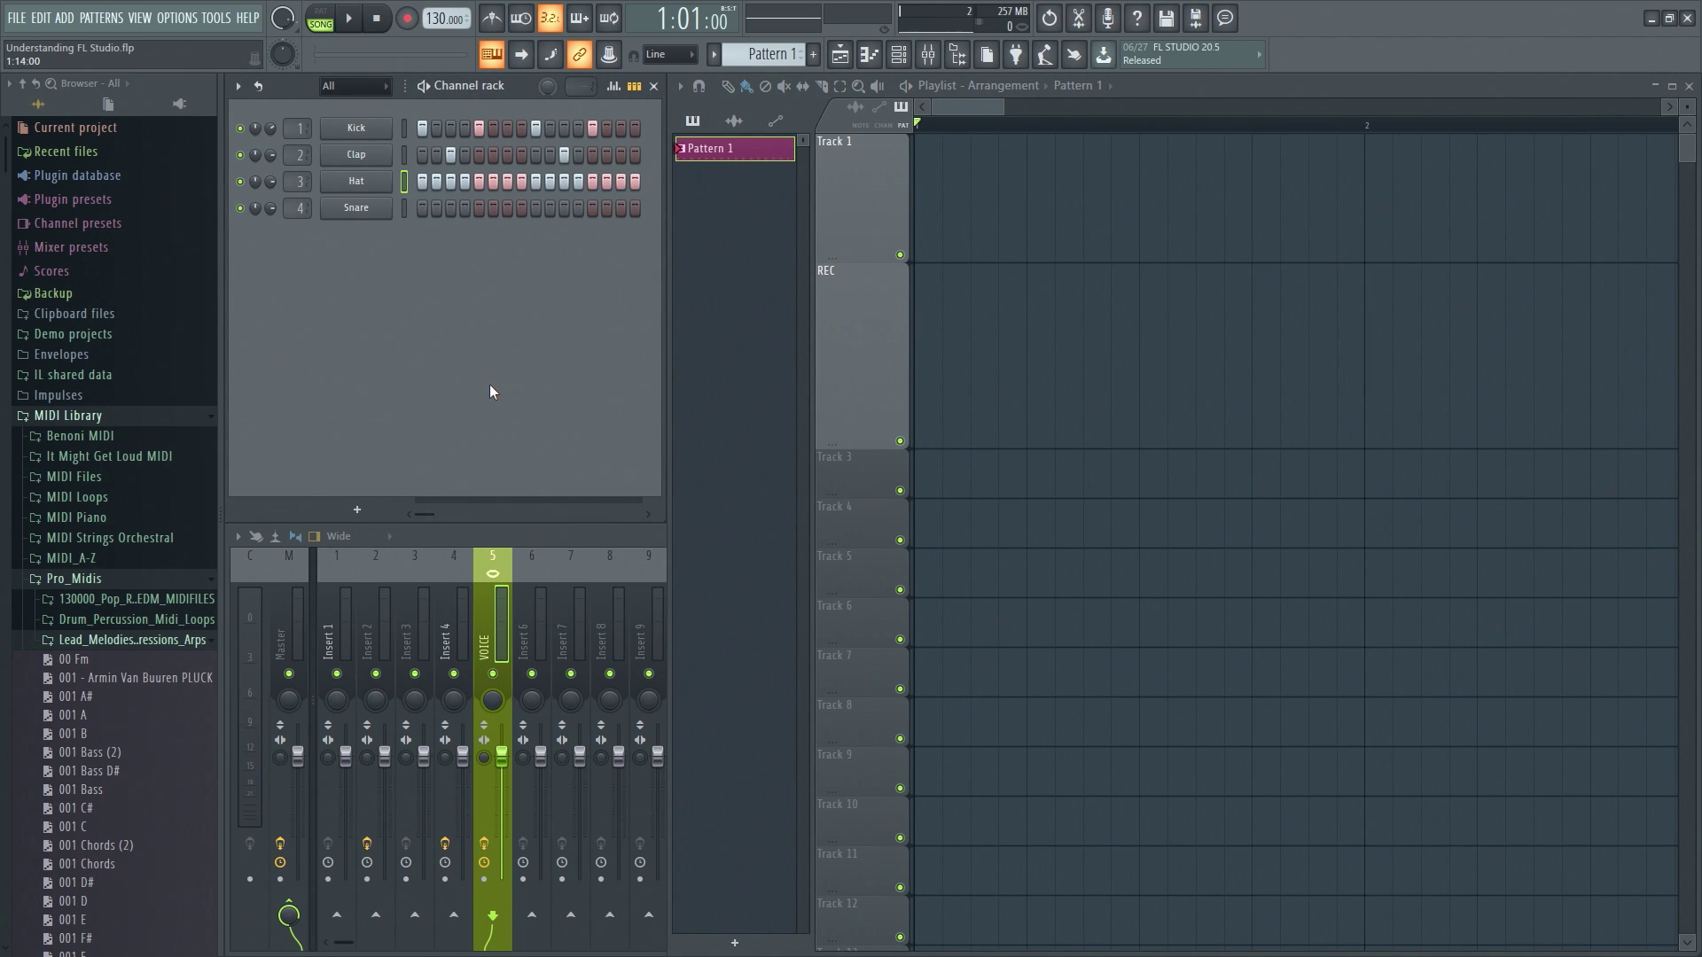
key("l")
key("space")
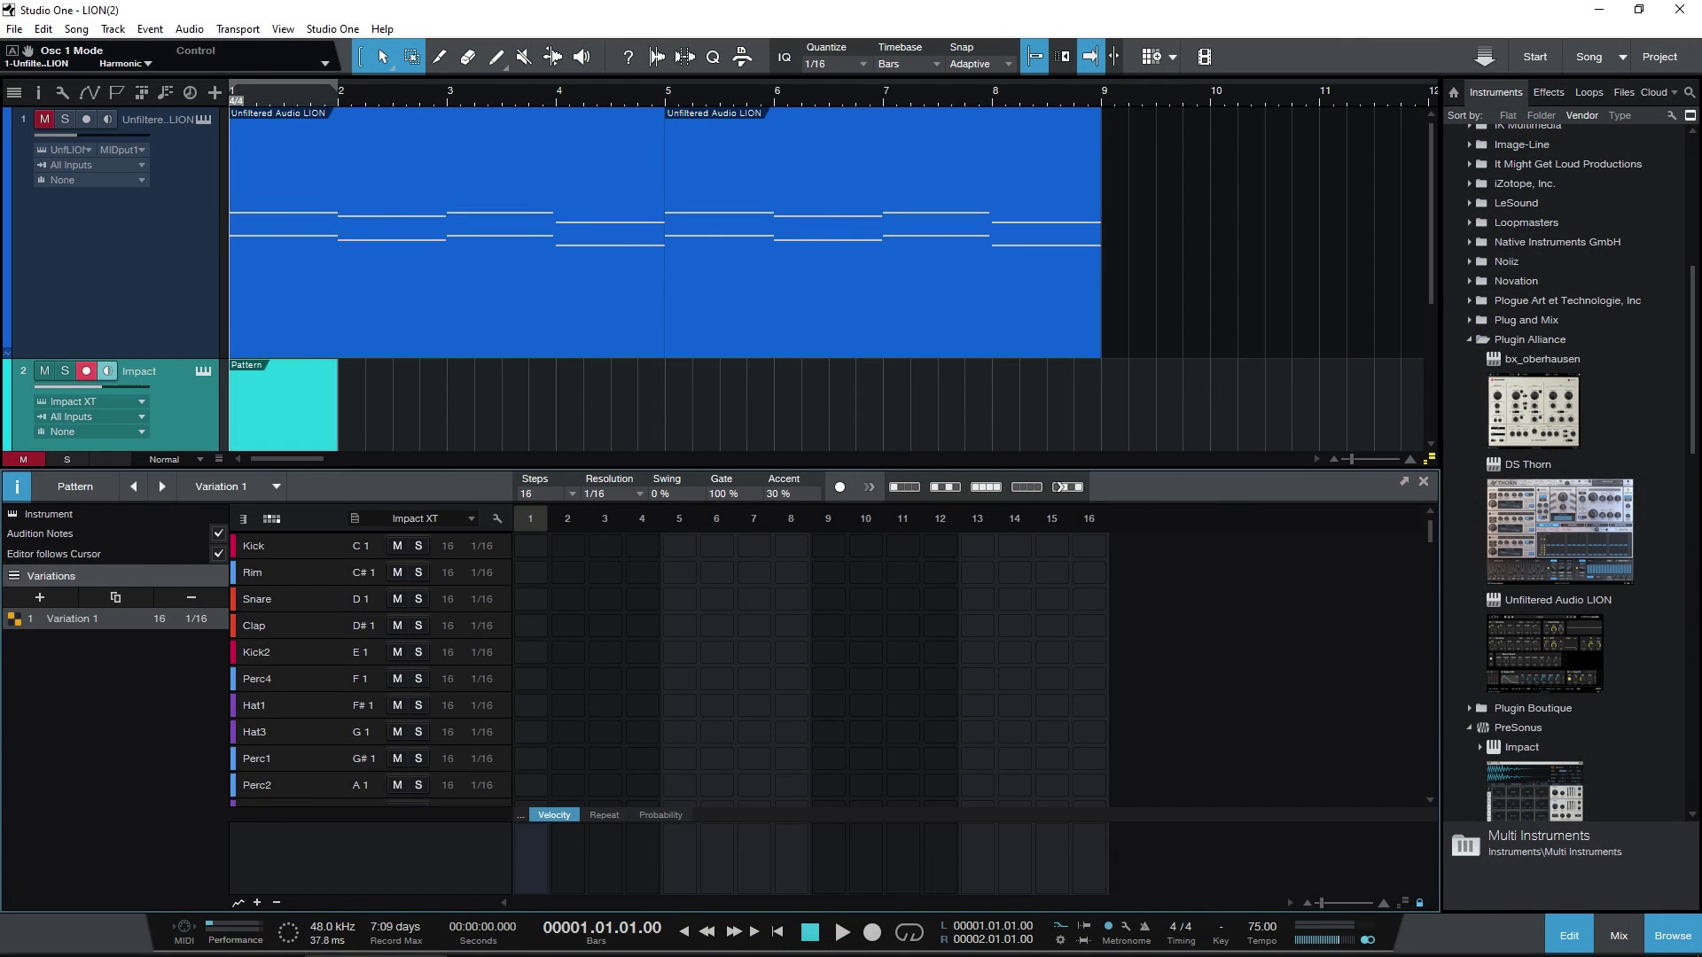
Switch back to Studio One, hide the pattern editor's inspector, and show it again.
left_click(21, 489)
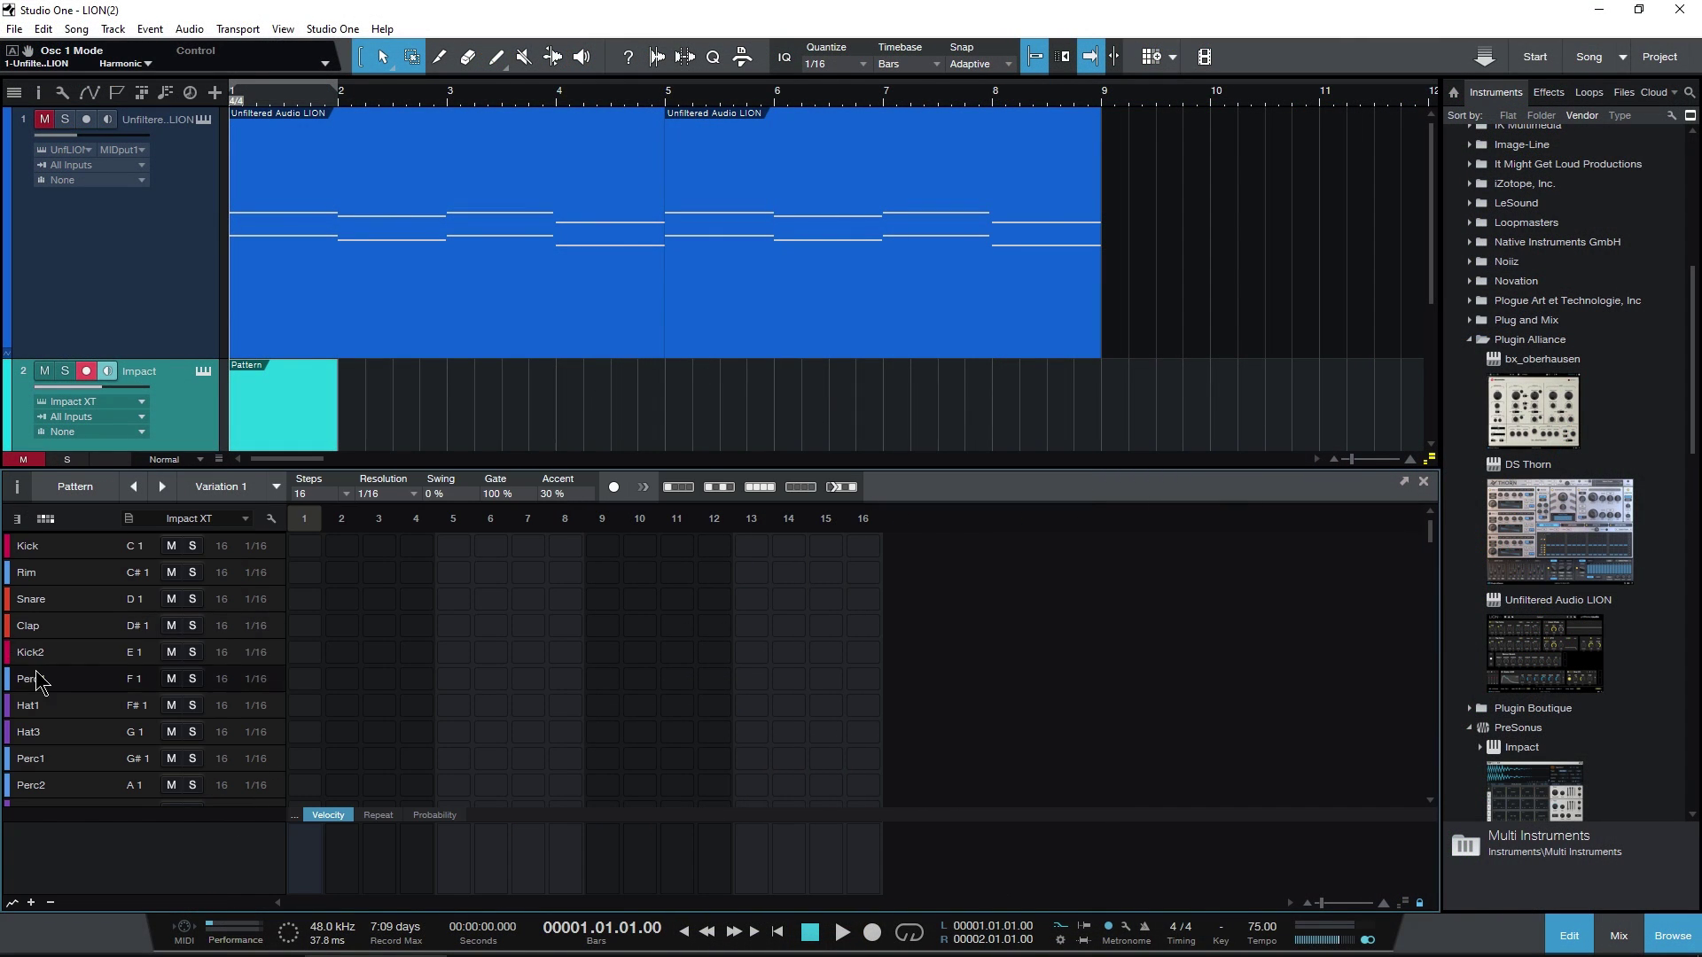
left_click(17, 488)
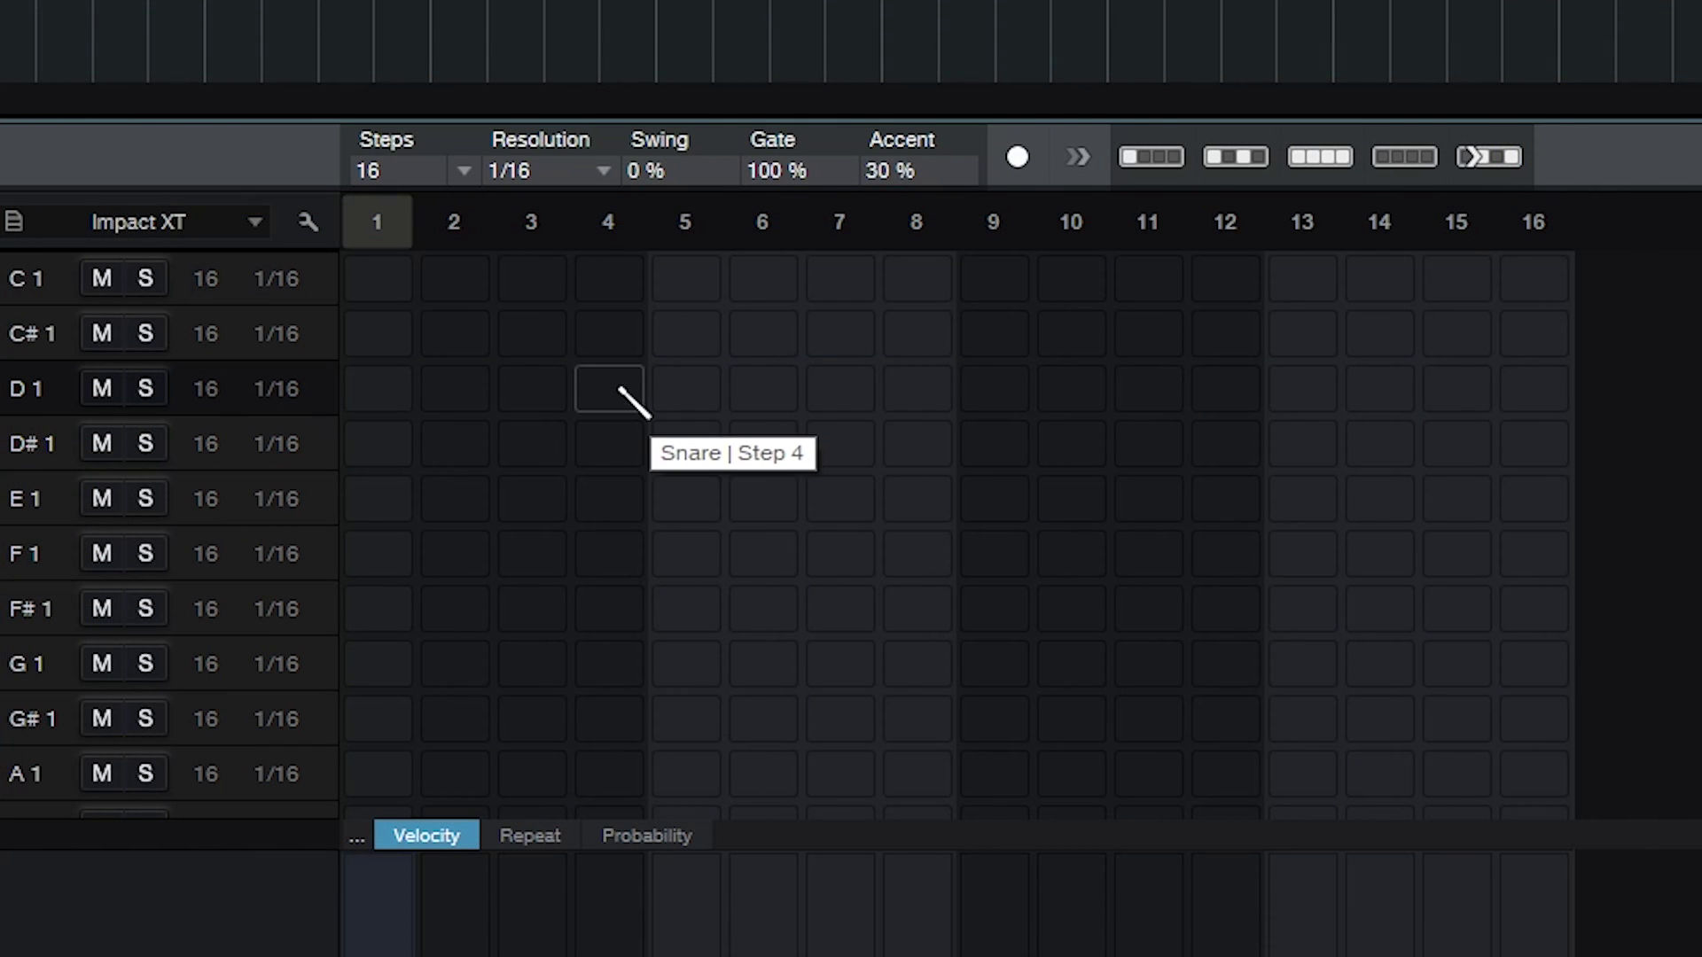
Set the pattern length to 8 steps, restore it to 16, and view the available step resolutions.
left_click(475, 178)
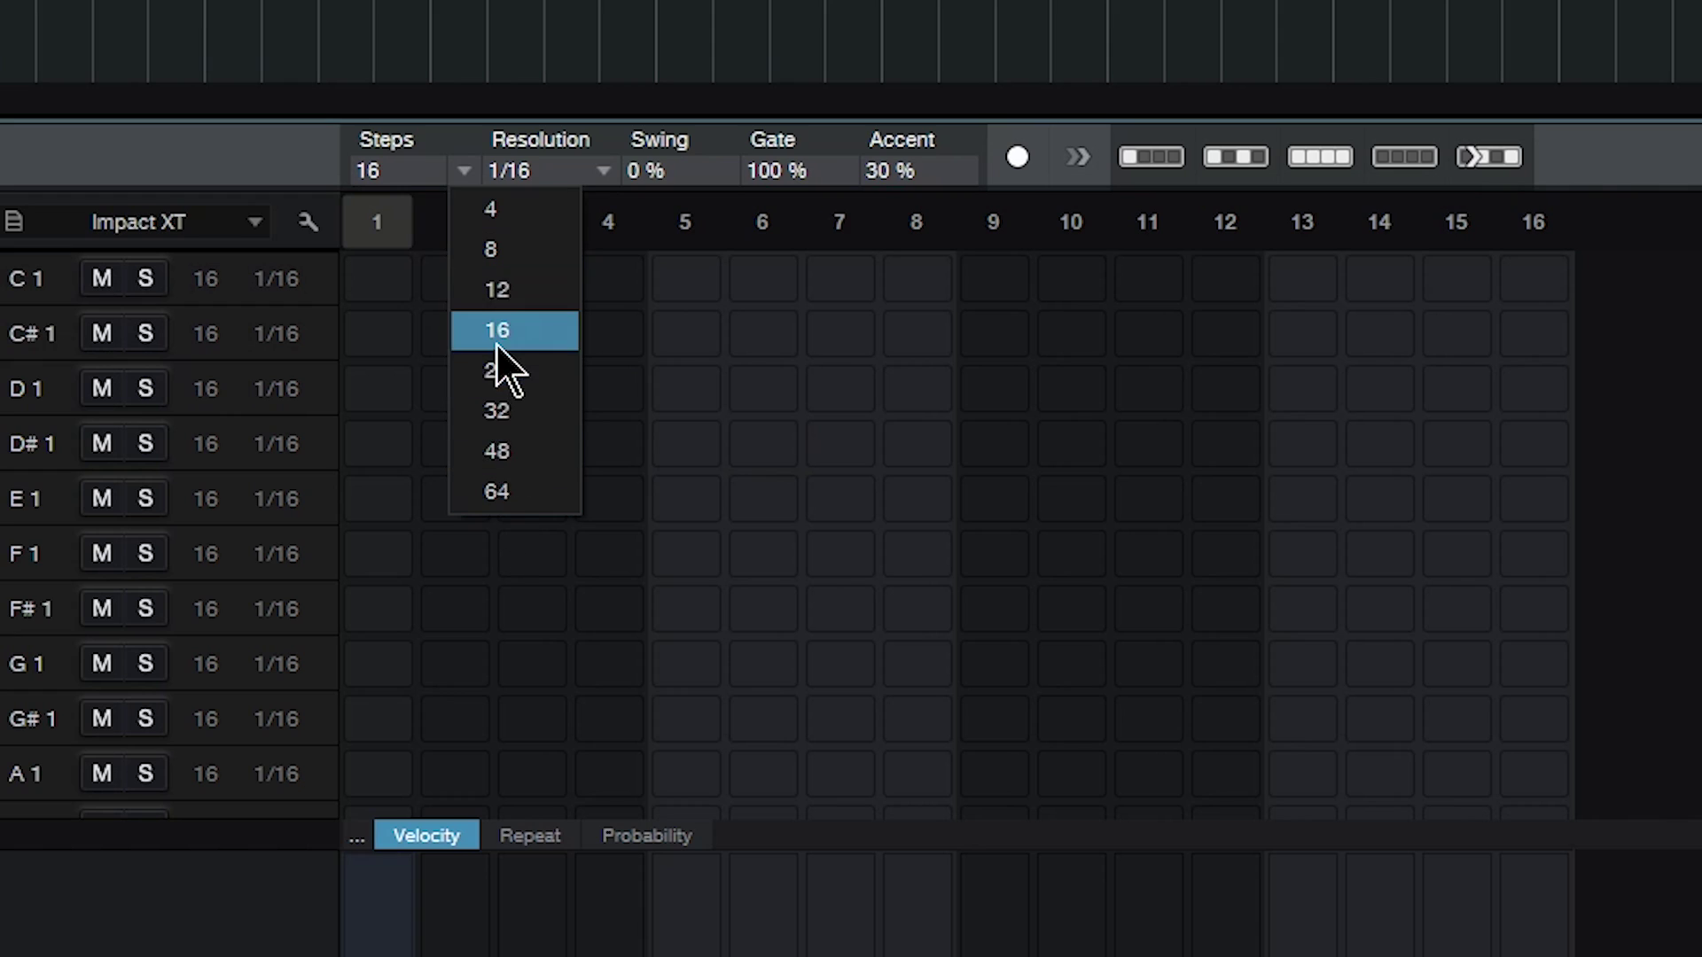
left_click(492, 248)
left_click(464, 171)
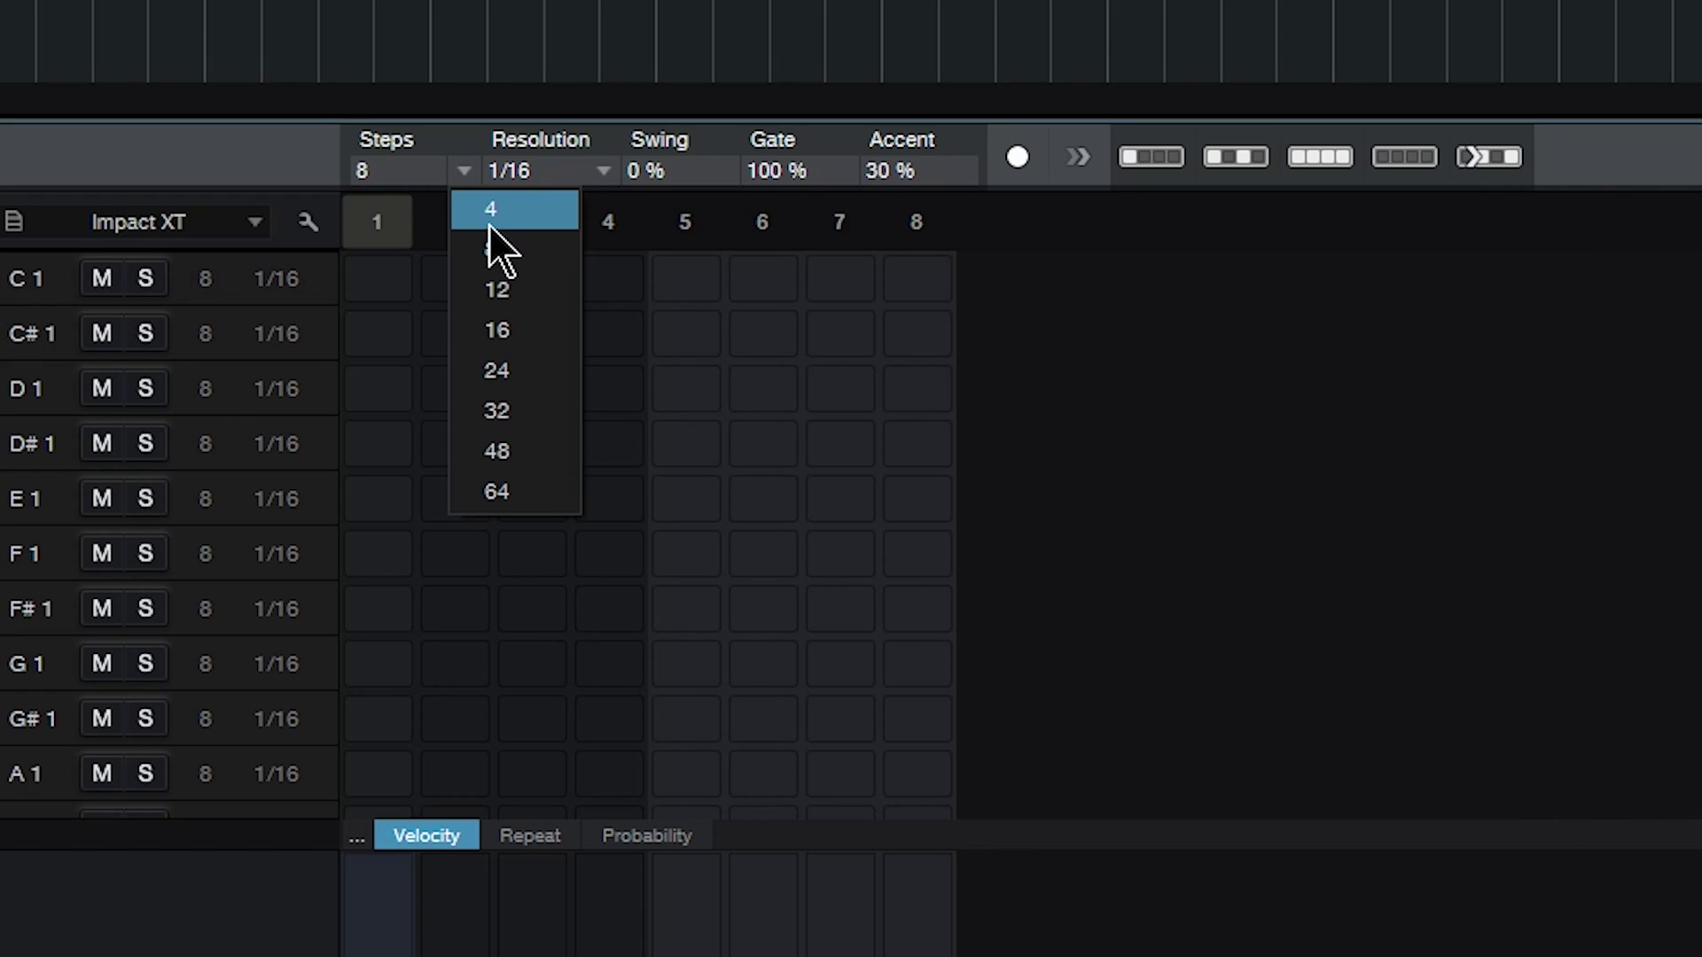
left_click(516, 338)
left_click(603, 171)
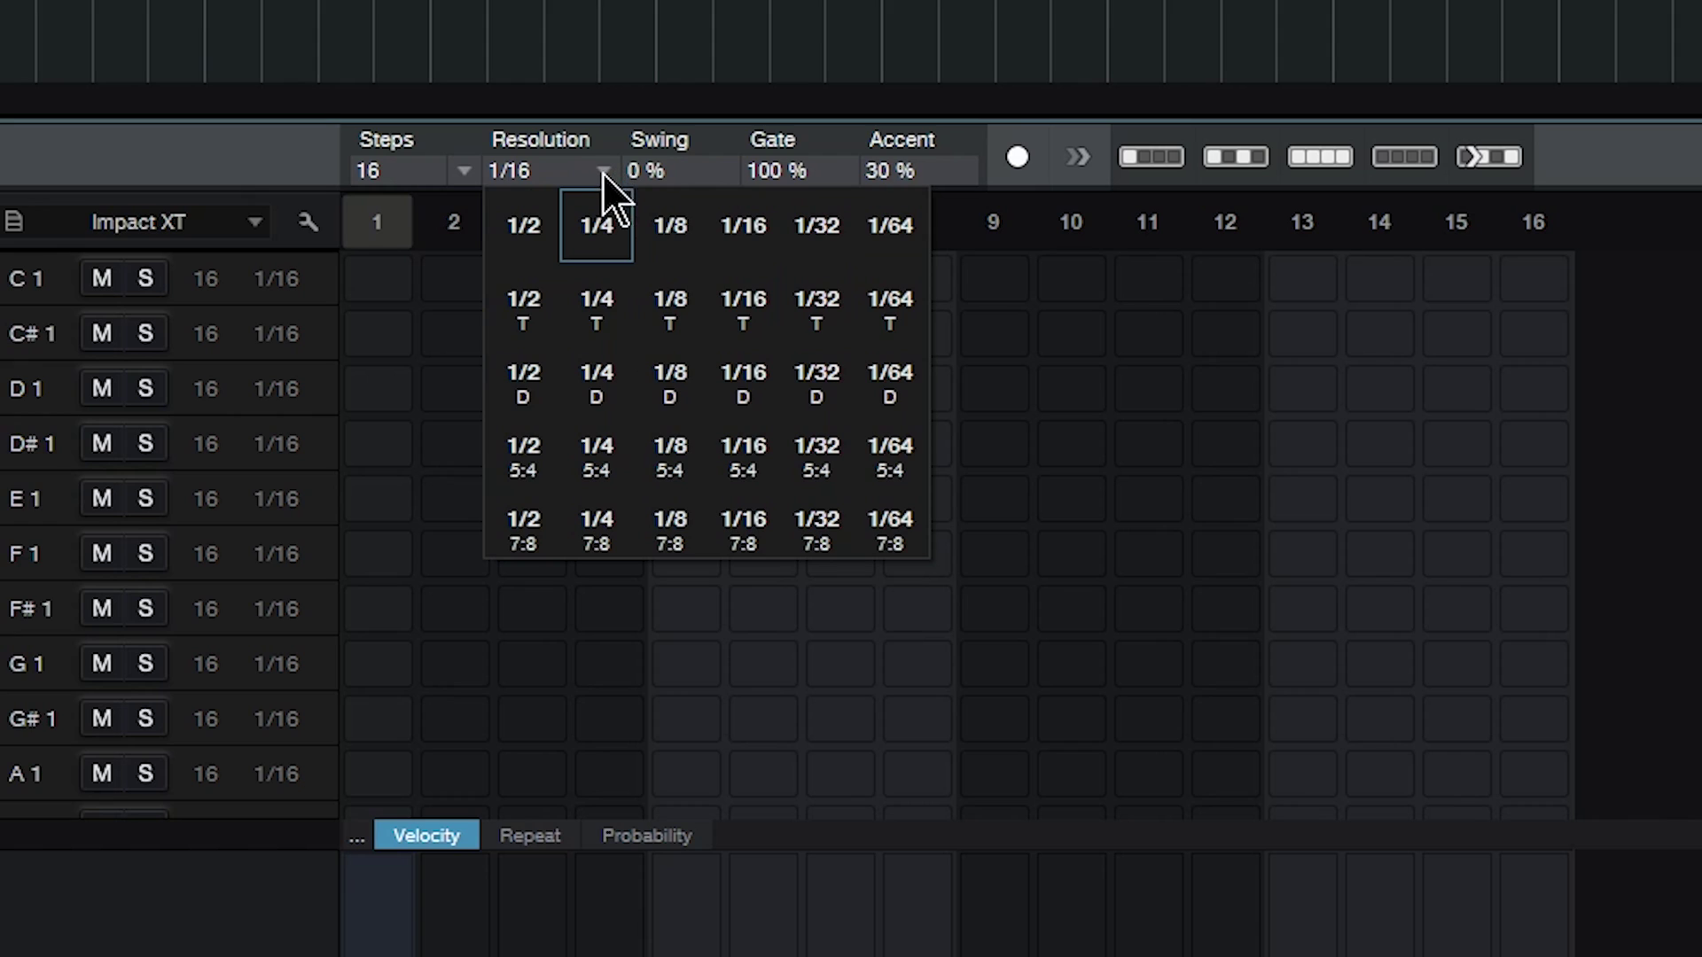
left_click(603, 172)
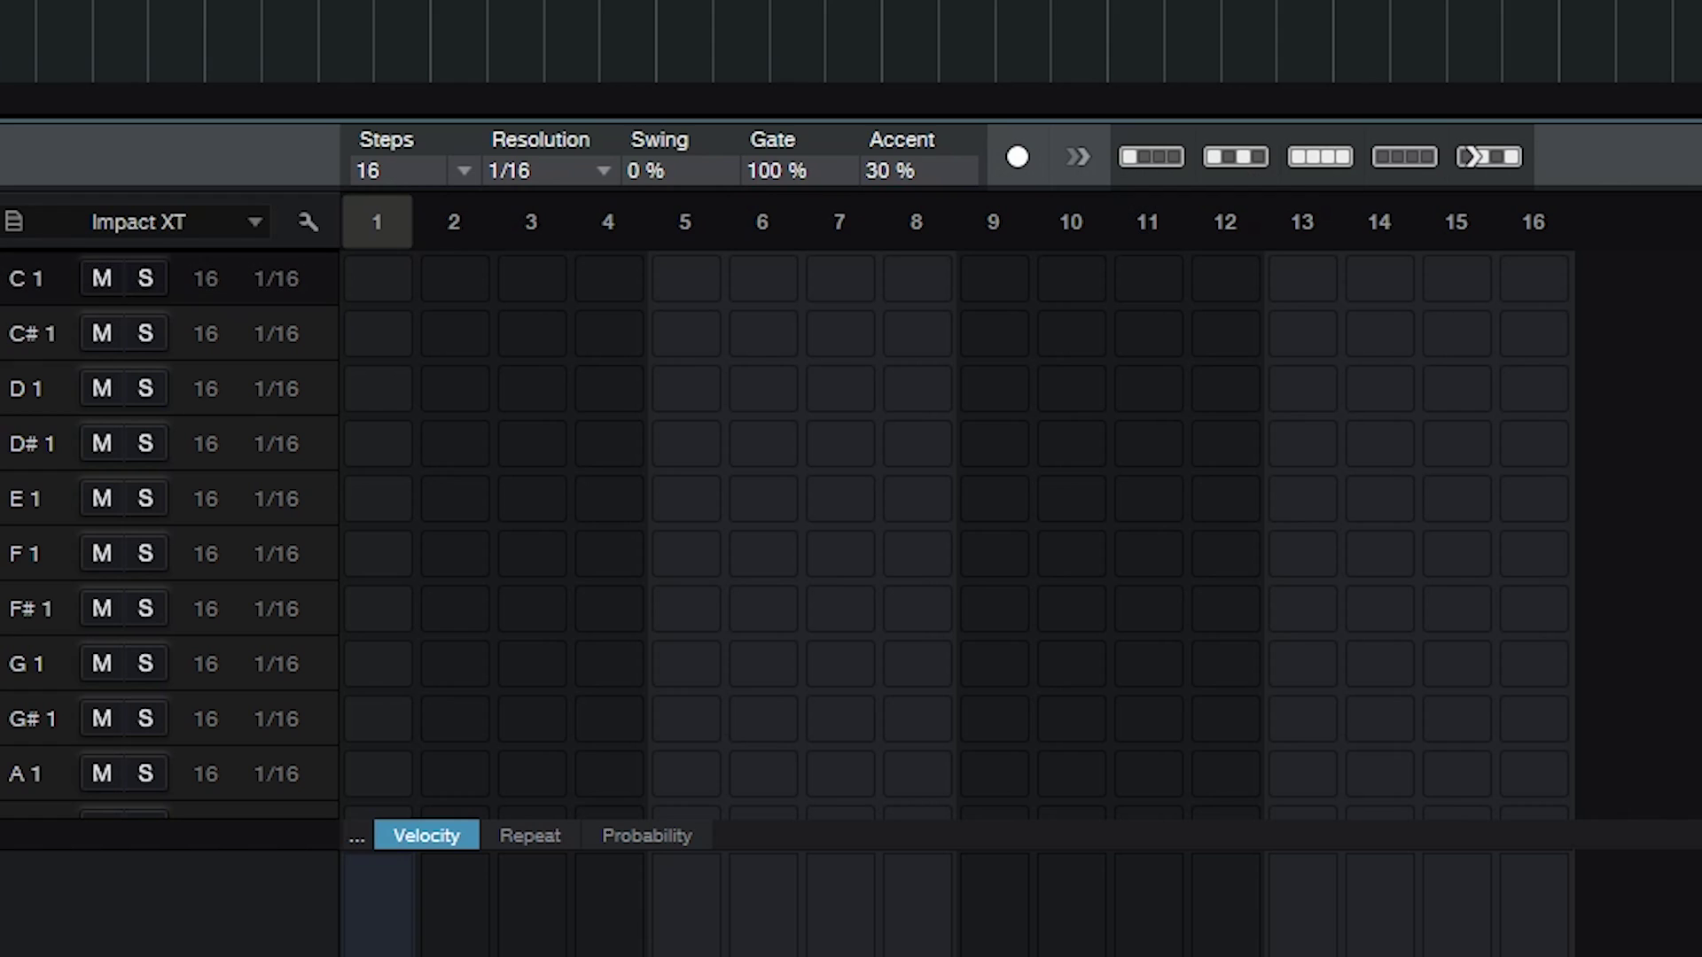
Fill every second step of the Kick lane with hits and clear them all again.
left_click(35, 280)
left_click(1247, 161)
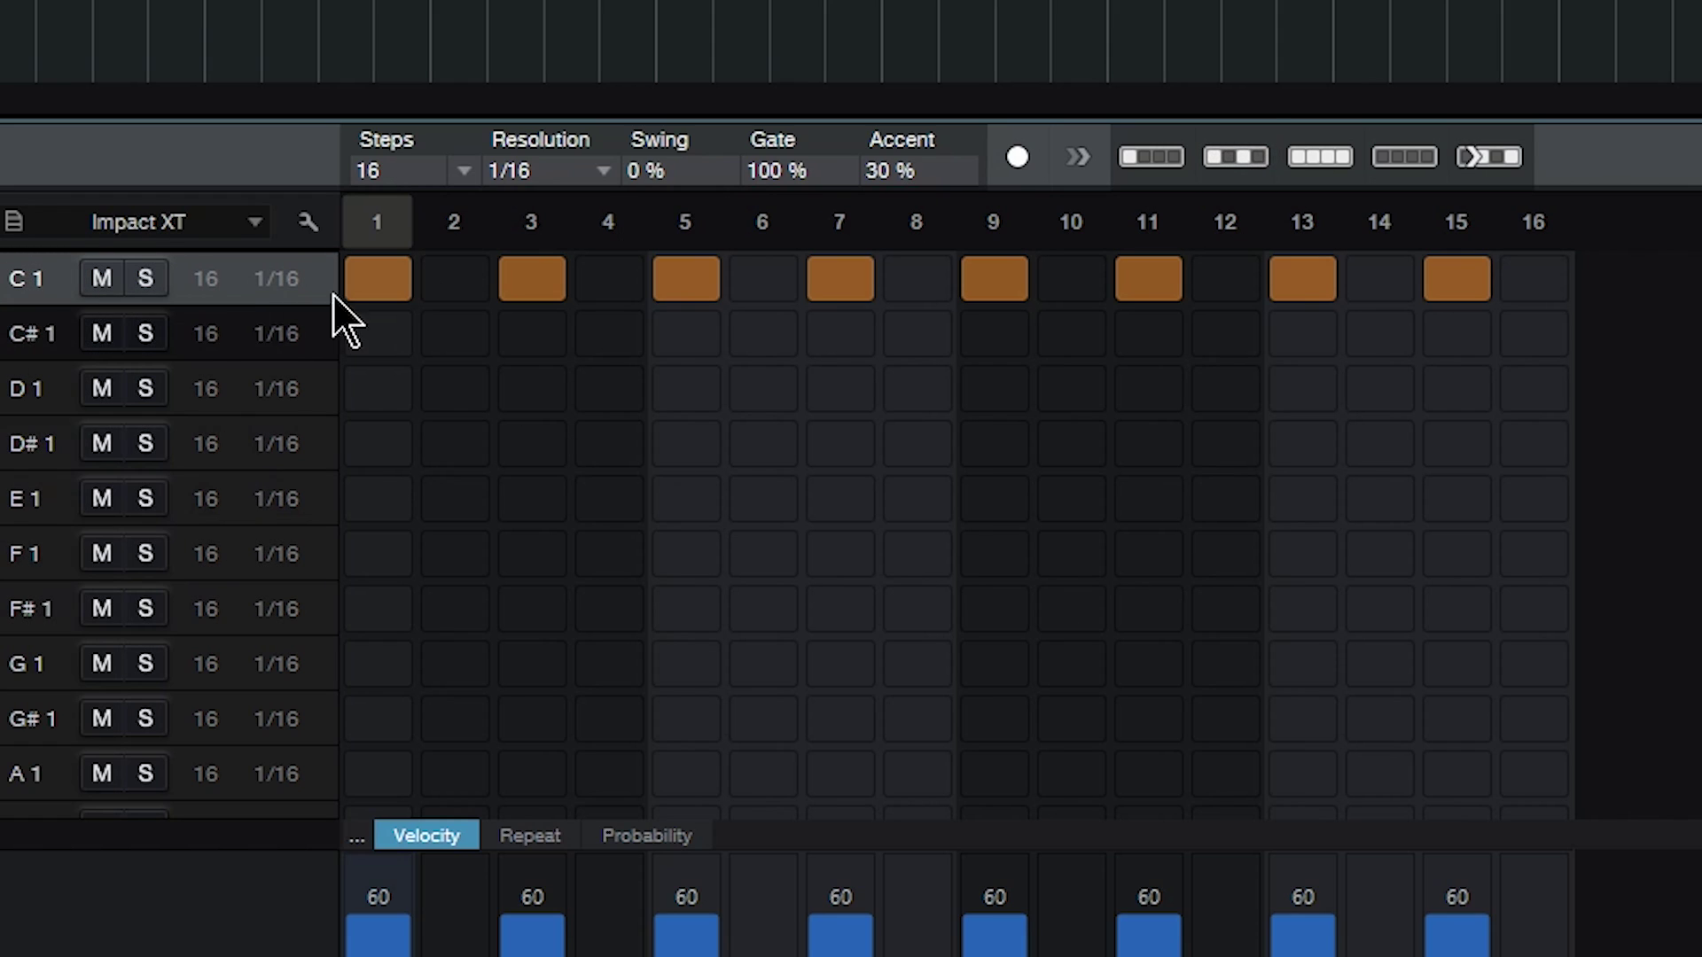
left_click(1149, 266)
key("ctrl+a")
key("Delete")
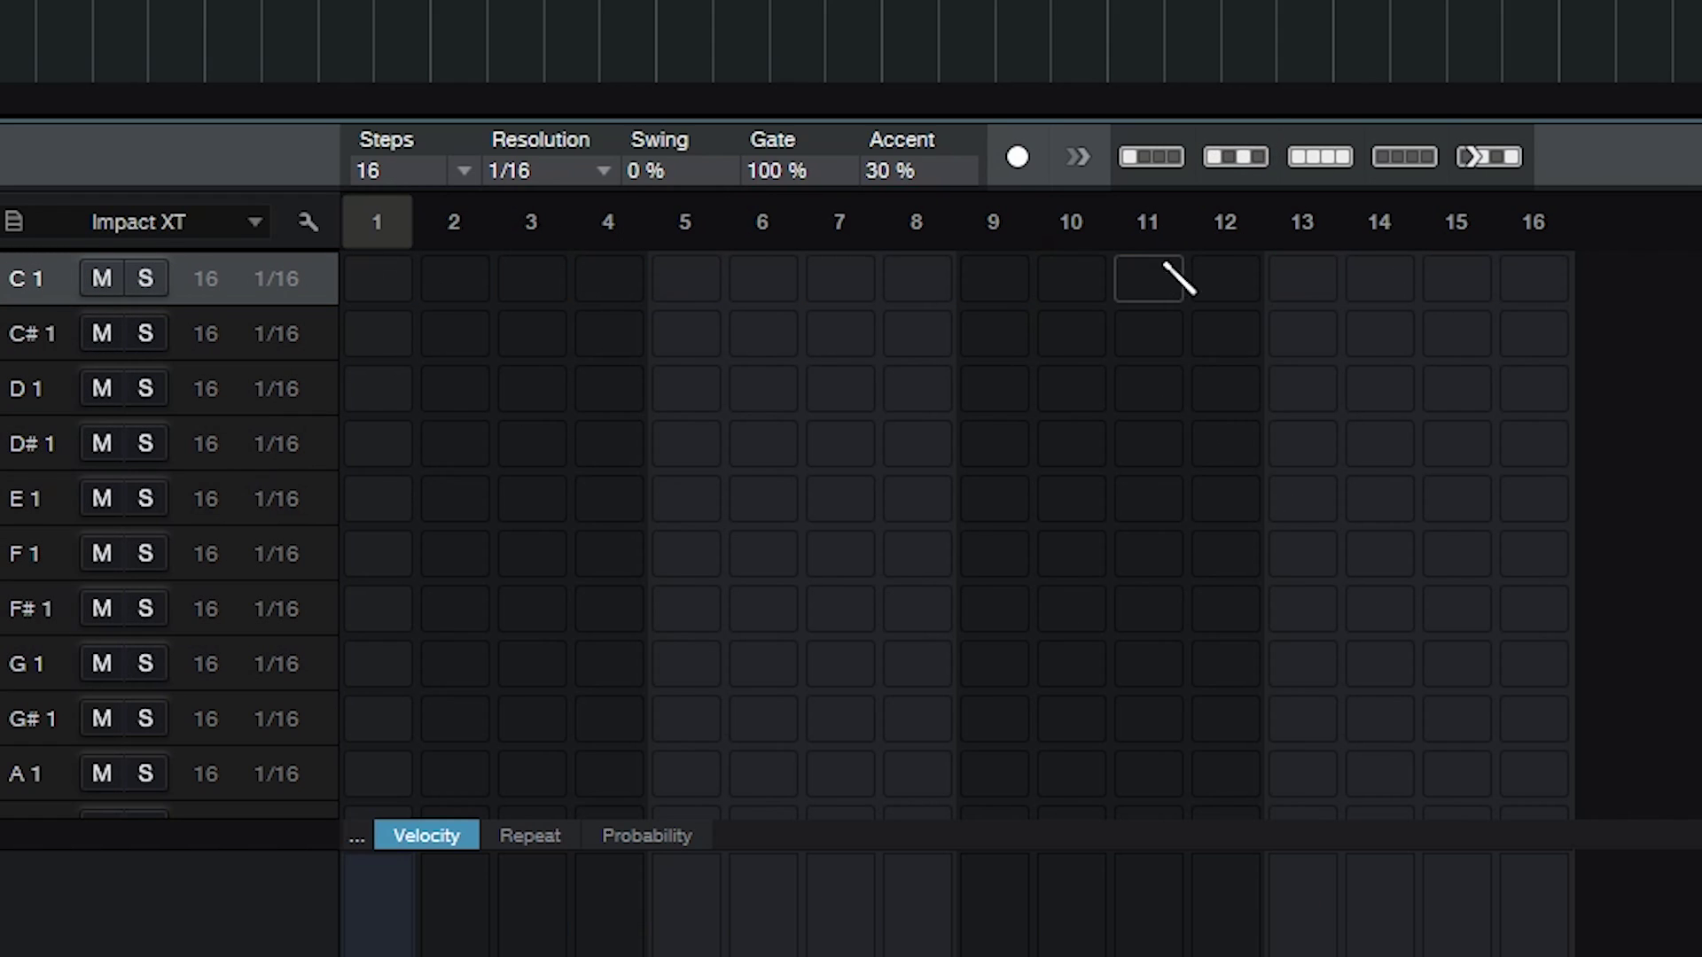
Try the every-step and every-fourth-step fills on the Kick lane, shift the hits four times by one step, and undo the last shift.
left_click(1322, 163)
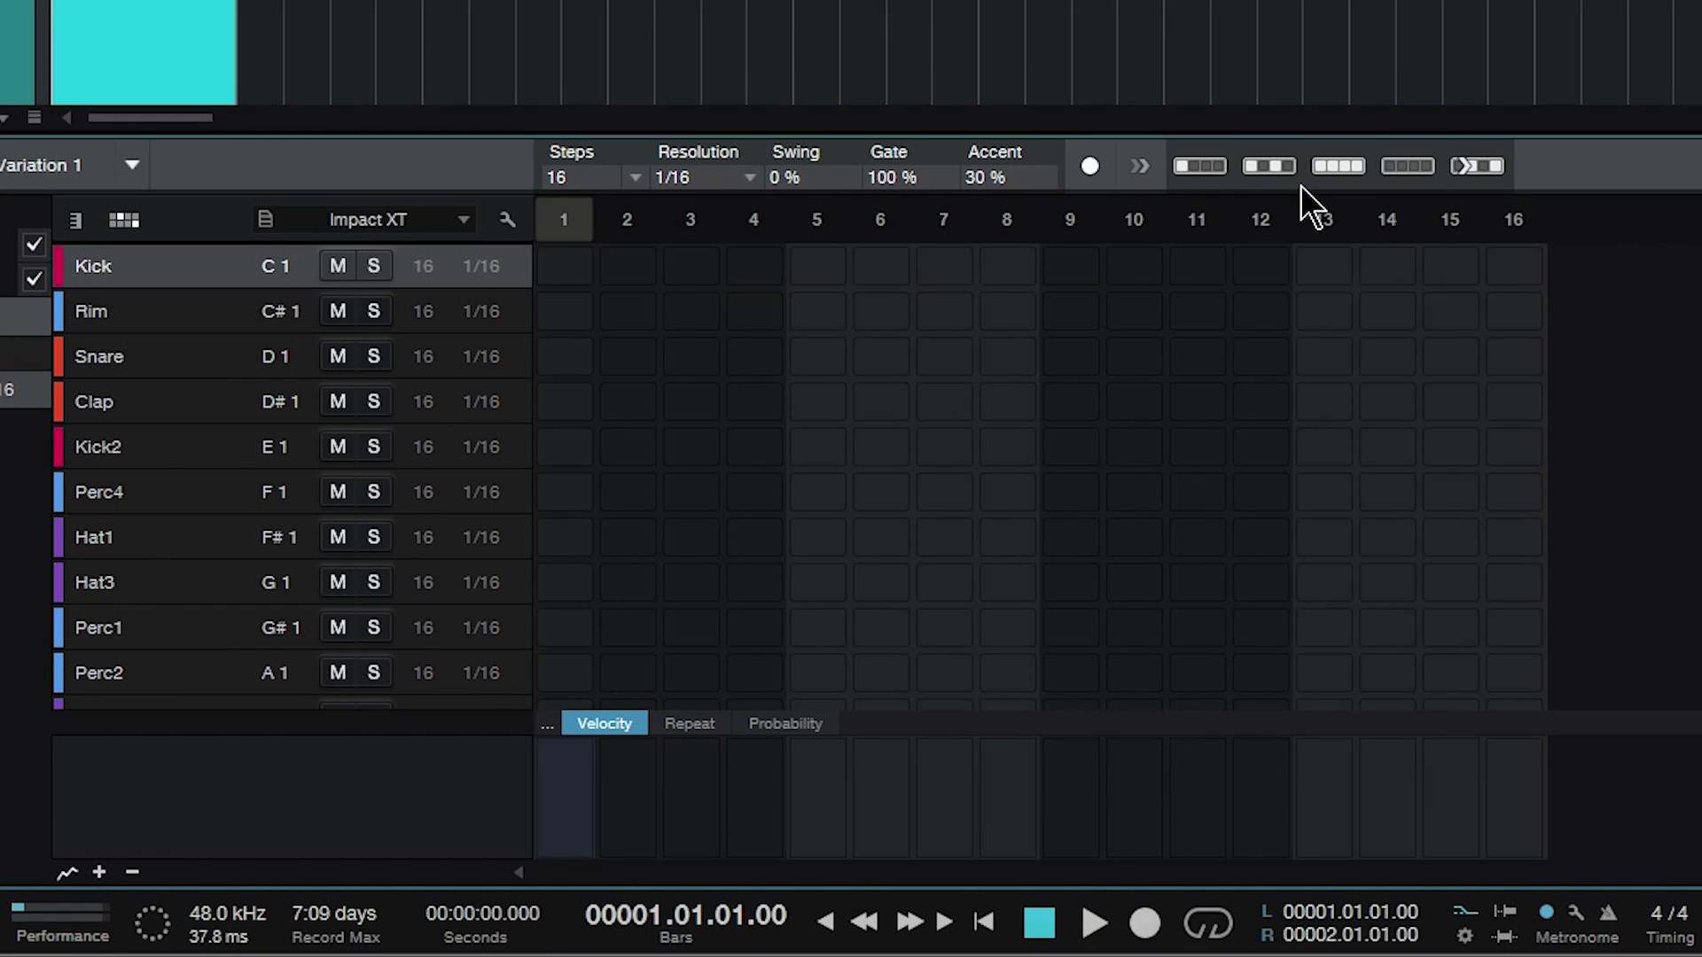
left_click(1206, 170)
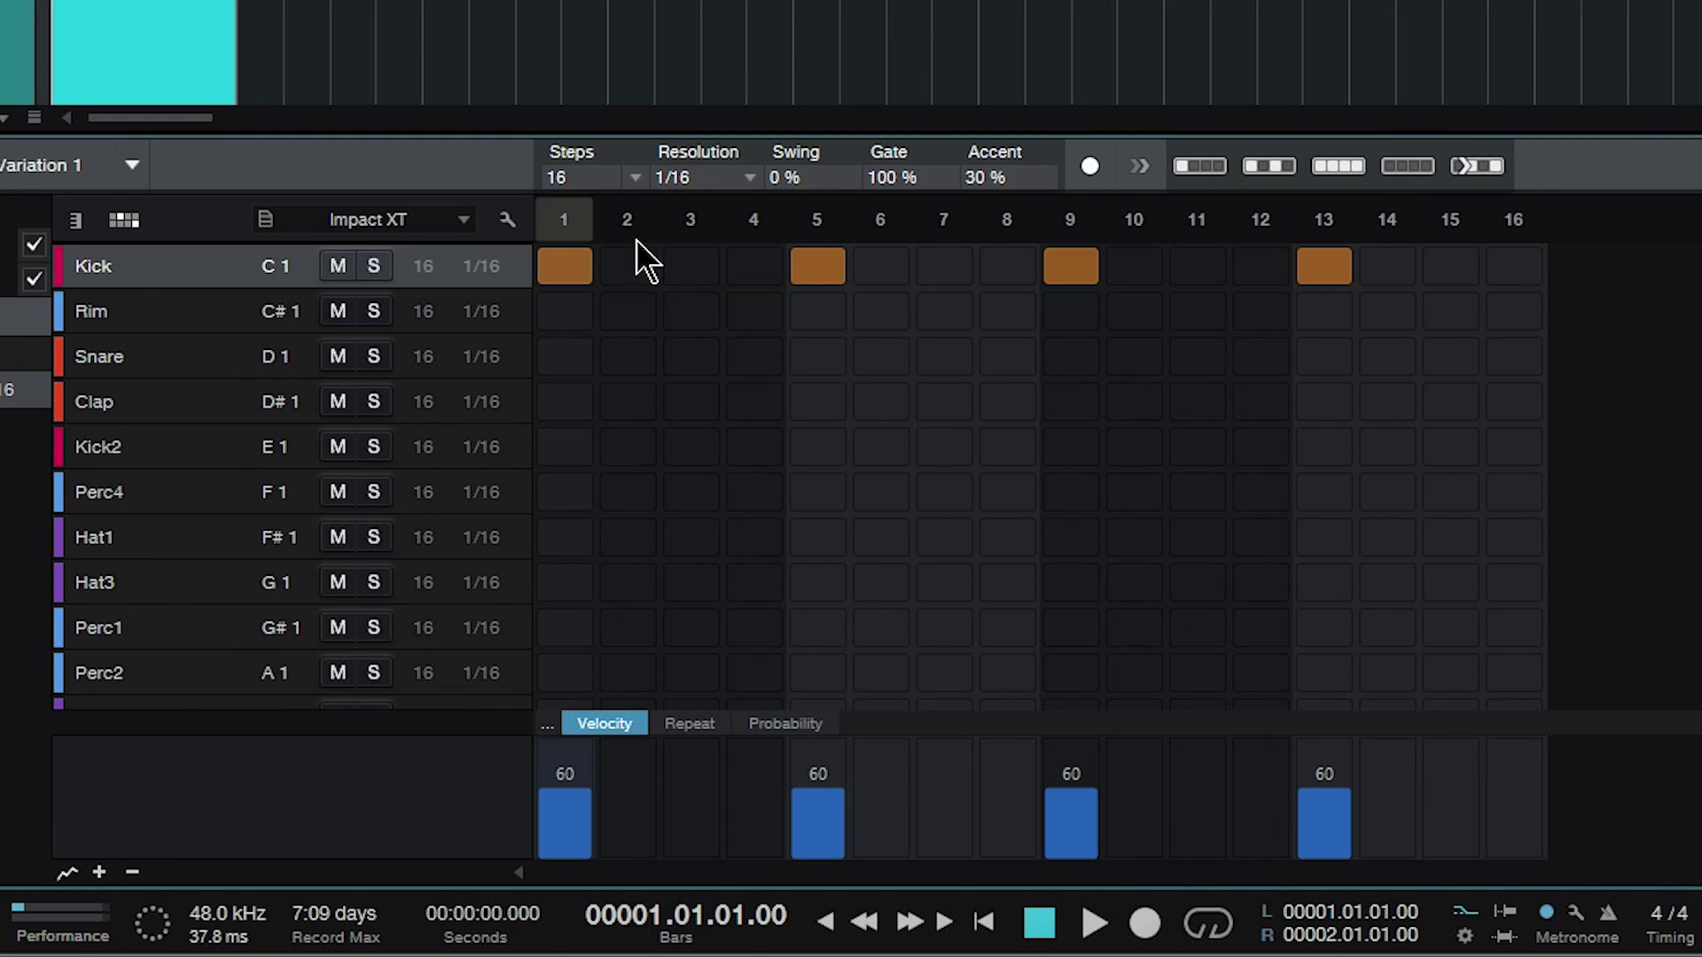
left_click(1480, 169)
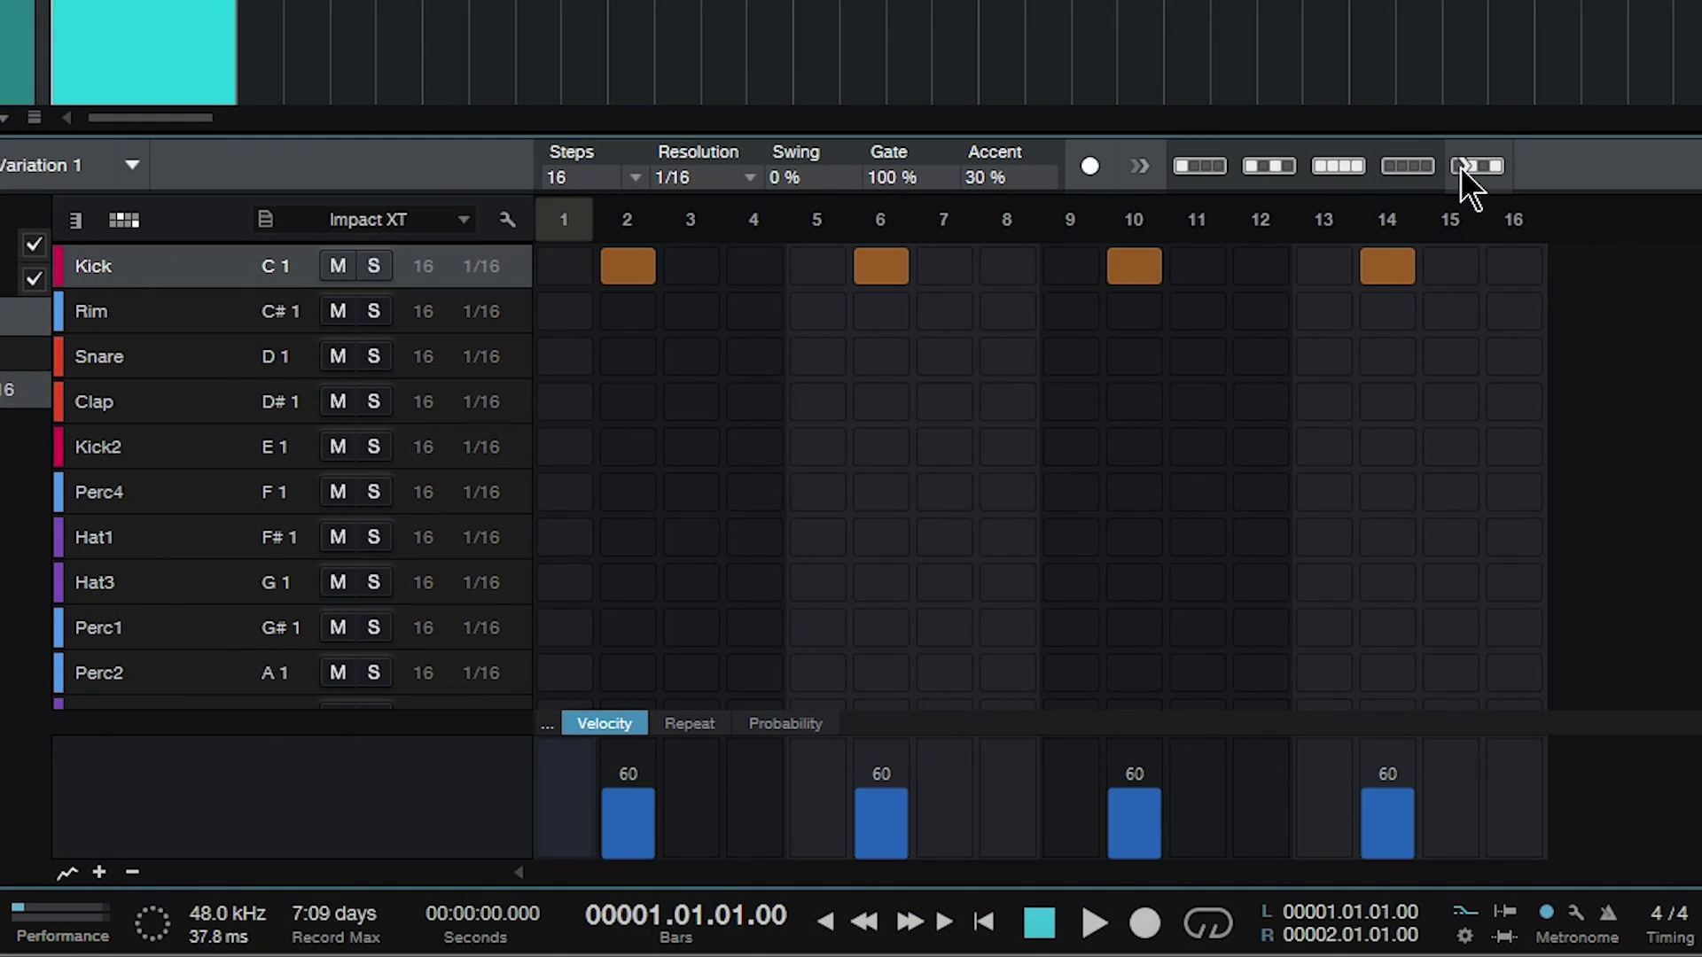
left_click(1475, 171)
left_click(1466, 167)
left_click(1473, 166)
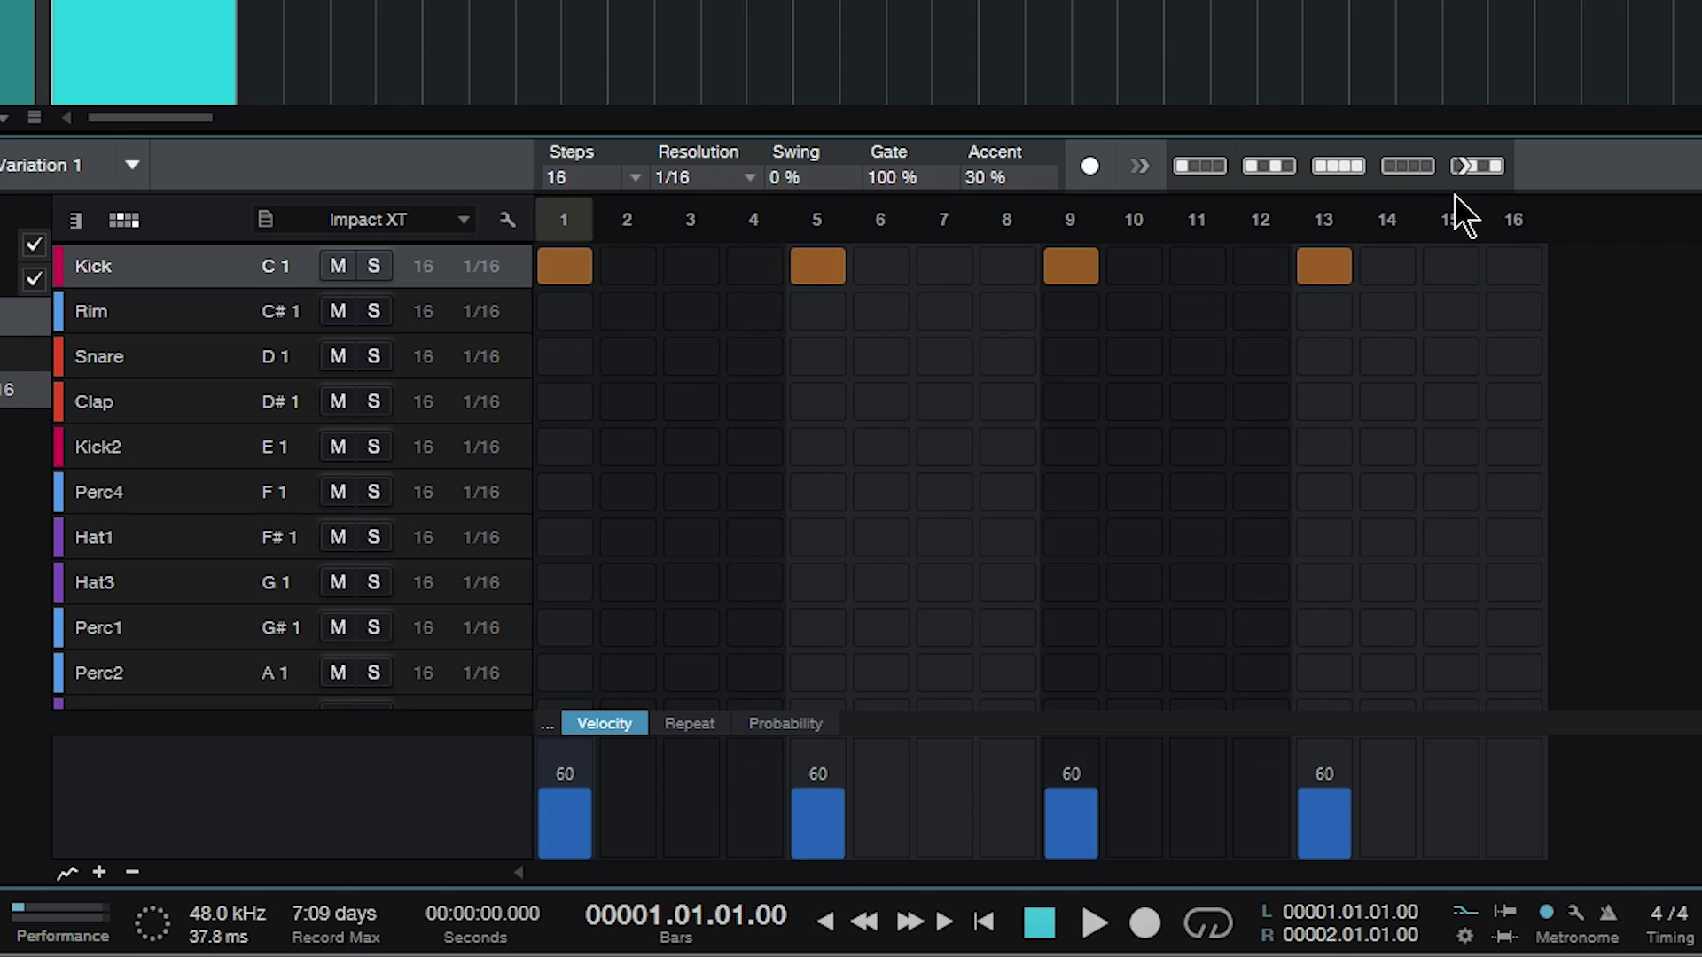
key("ctrl+z")
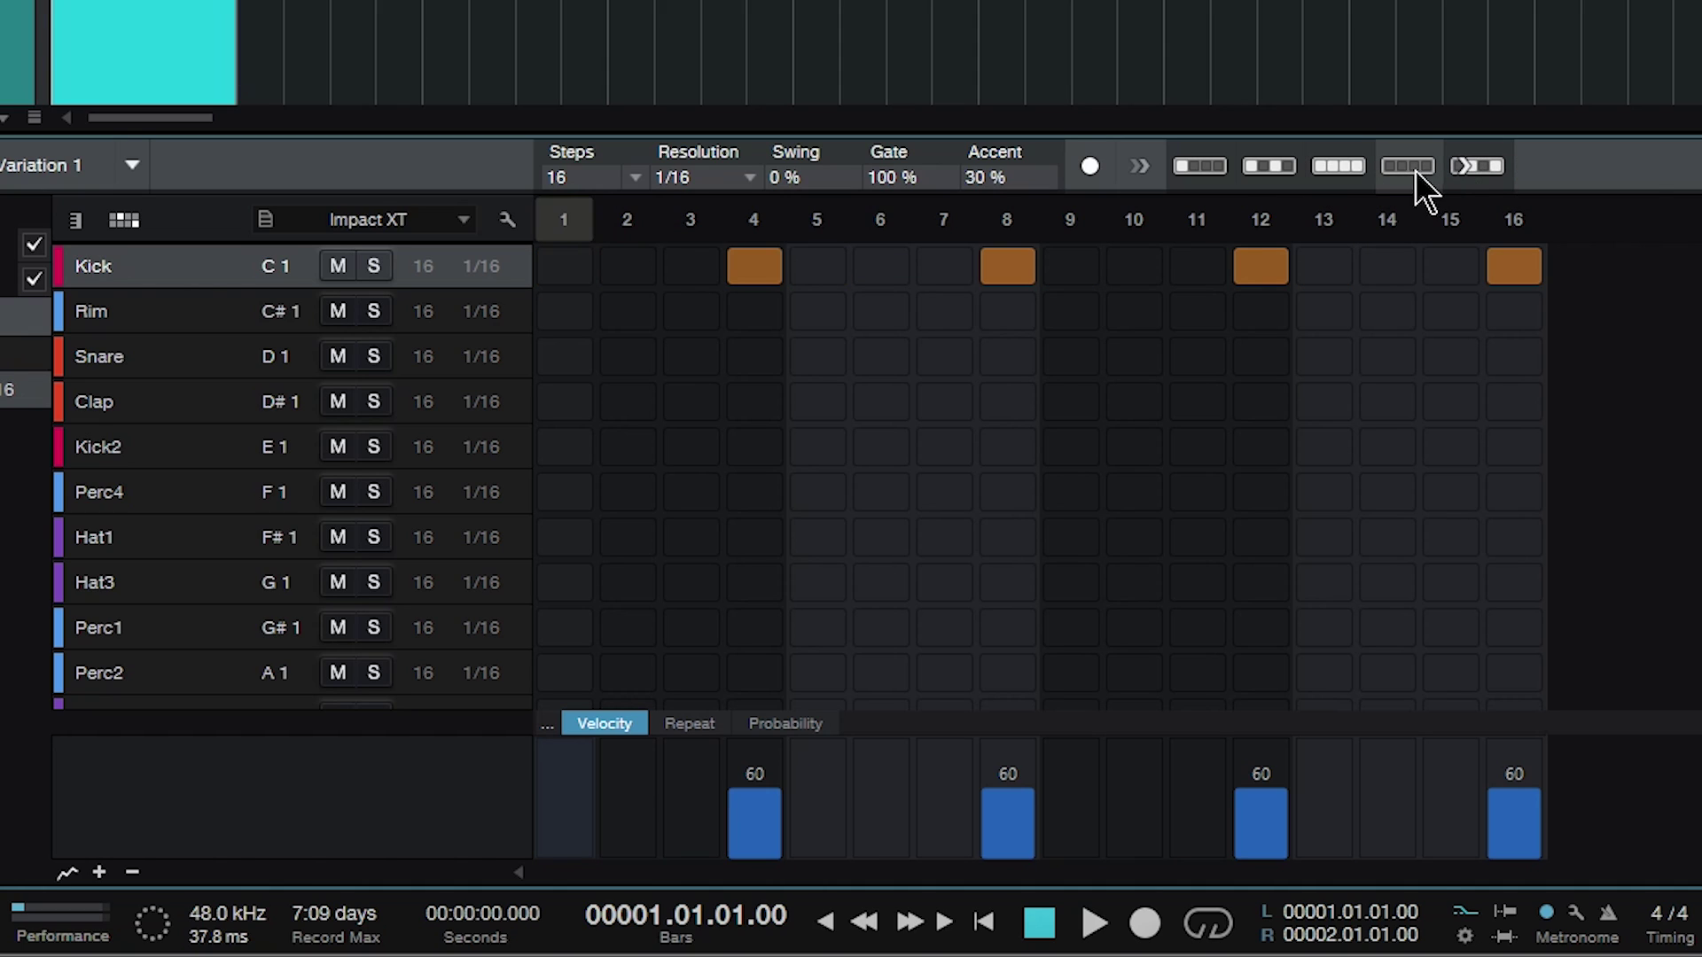
Remove the Kick hits individually from steps 12, 16, 8 and 4.
left_click(1262, 266)
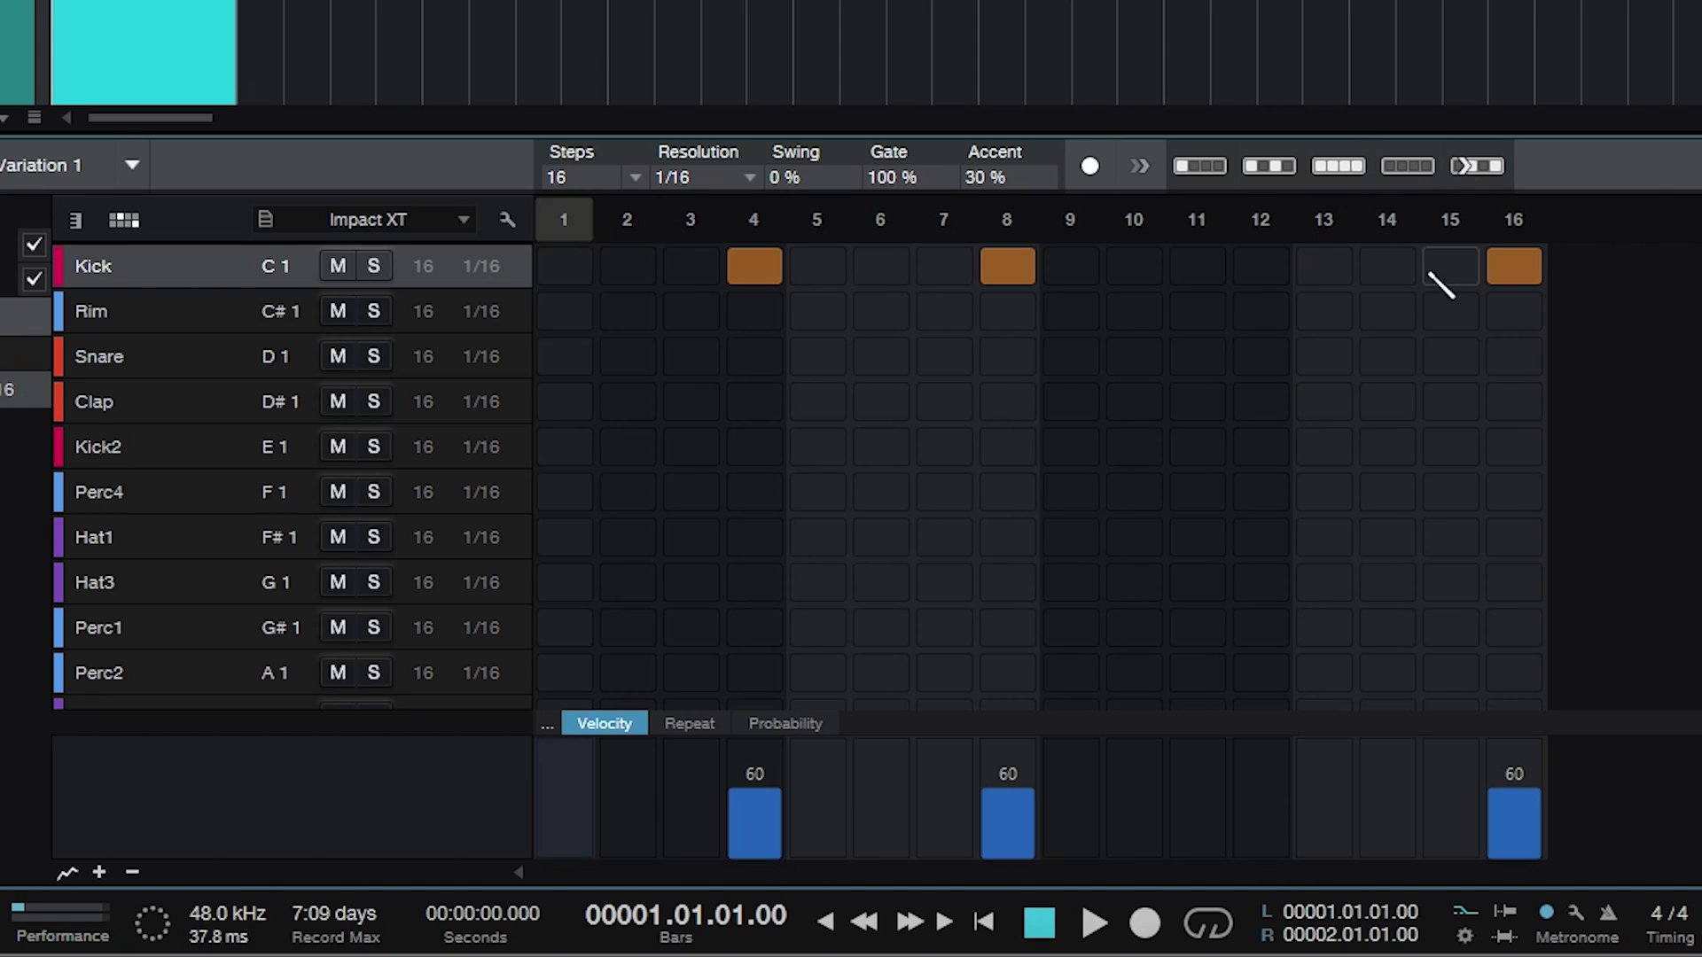
left_click(1514, 266)
left_click(1007, 265)
left_click(754, 266)
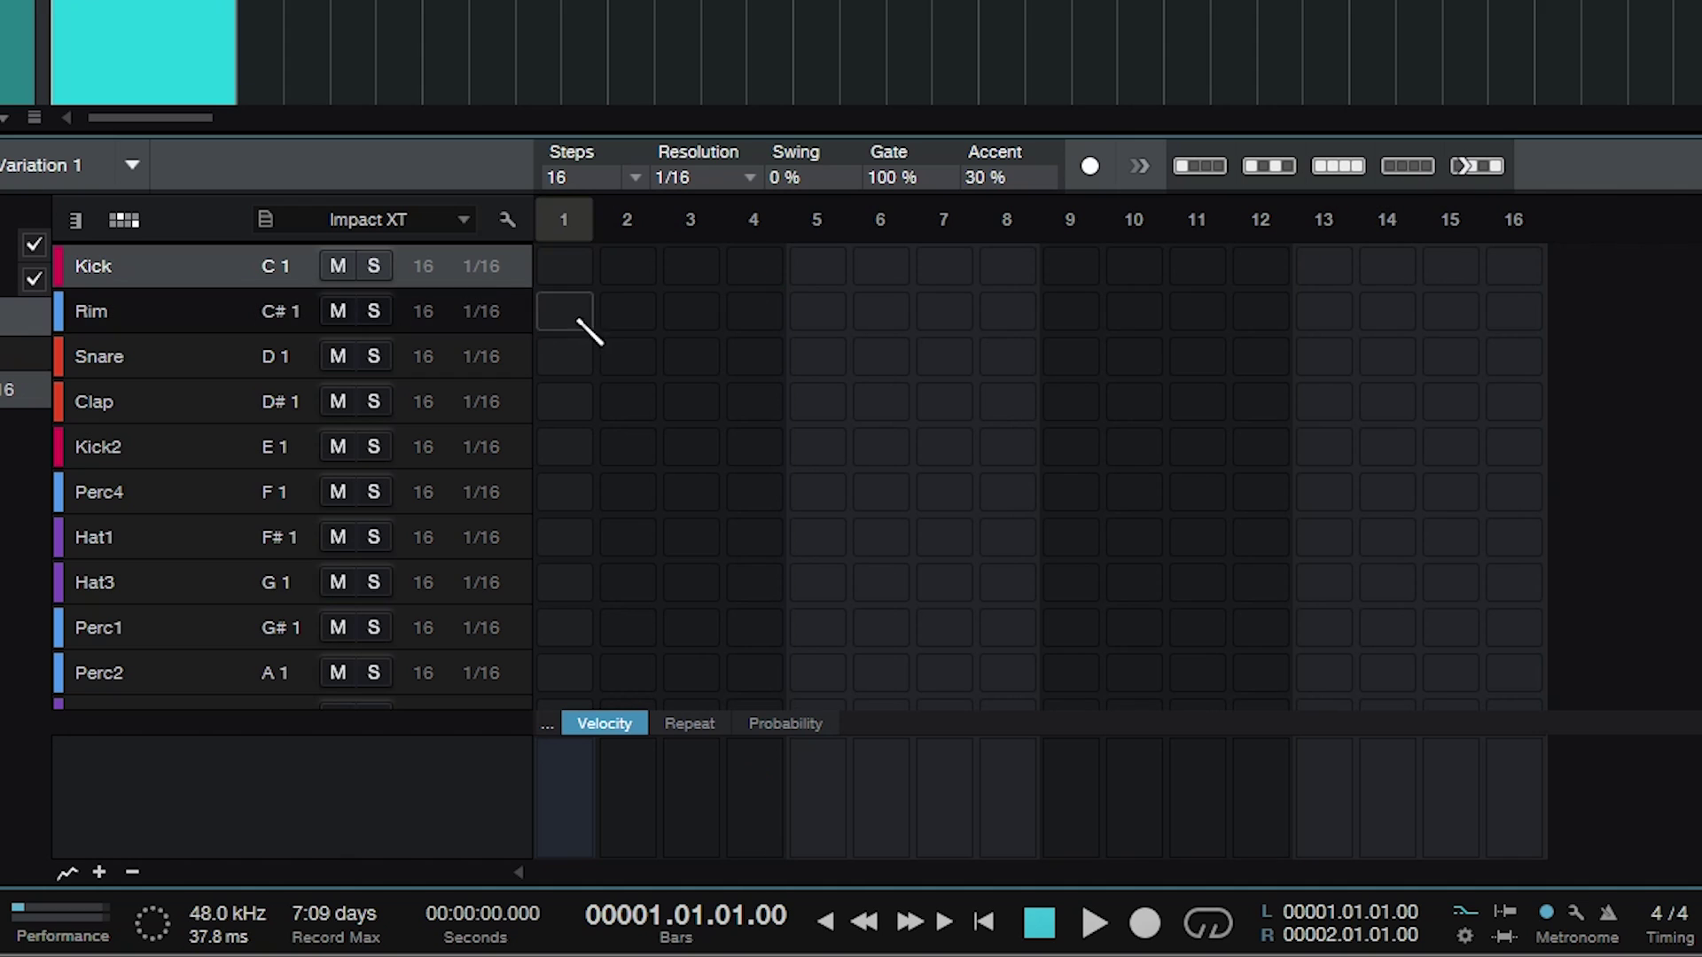
Place single hits in the Kick lane, including one on step 1, and remove them again.
left_click(564, 266)
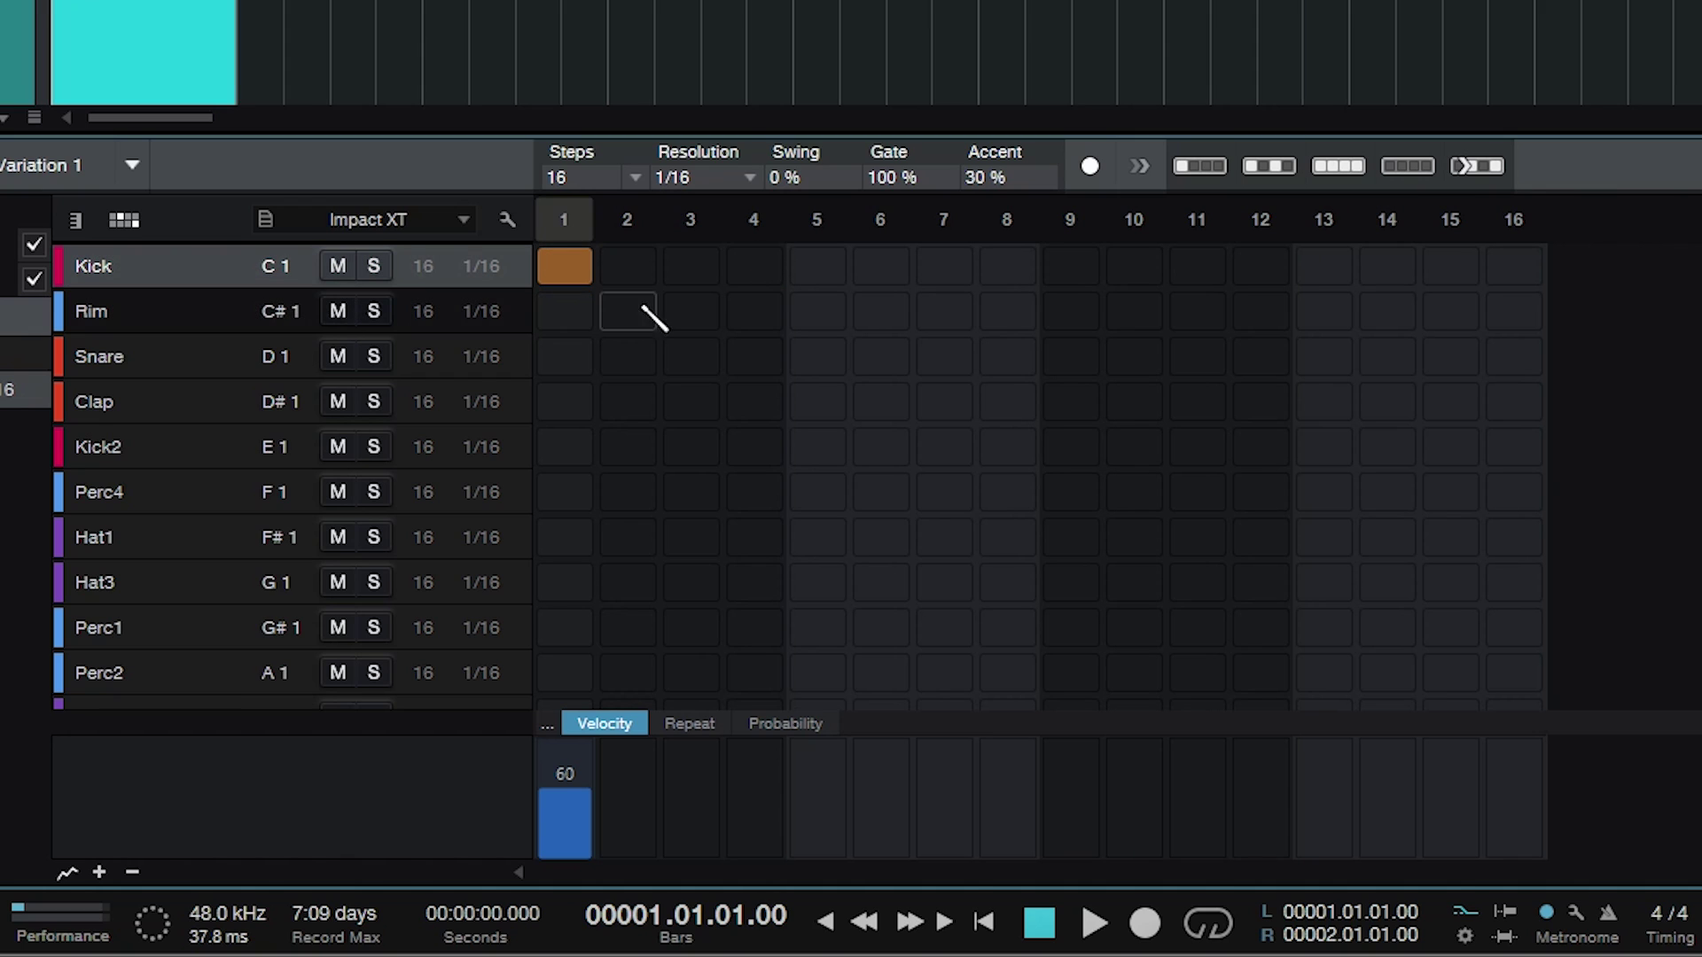
left_click(833, 258)
left_click(817, 266)
left_click(691, 266)
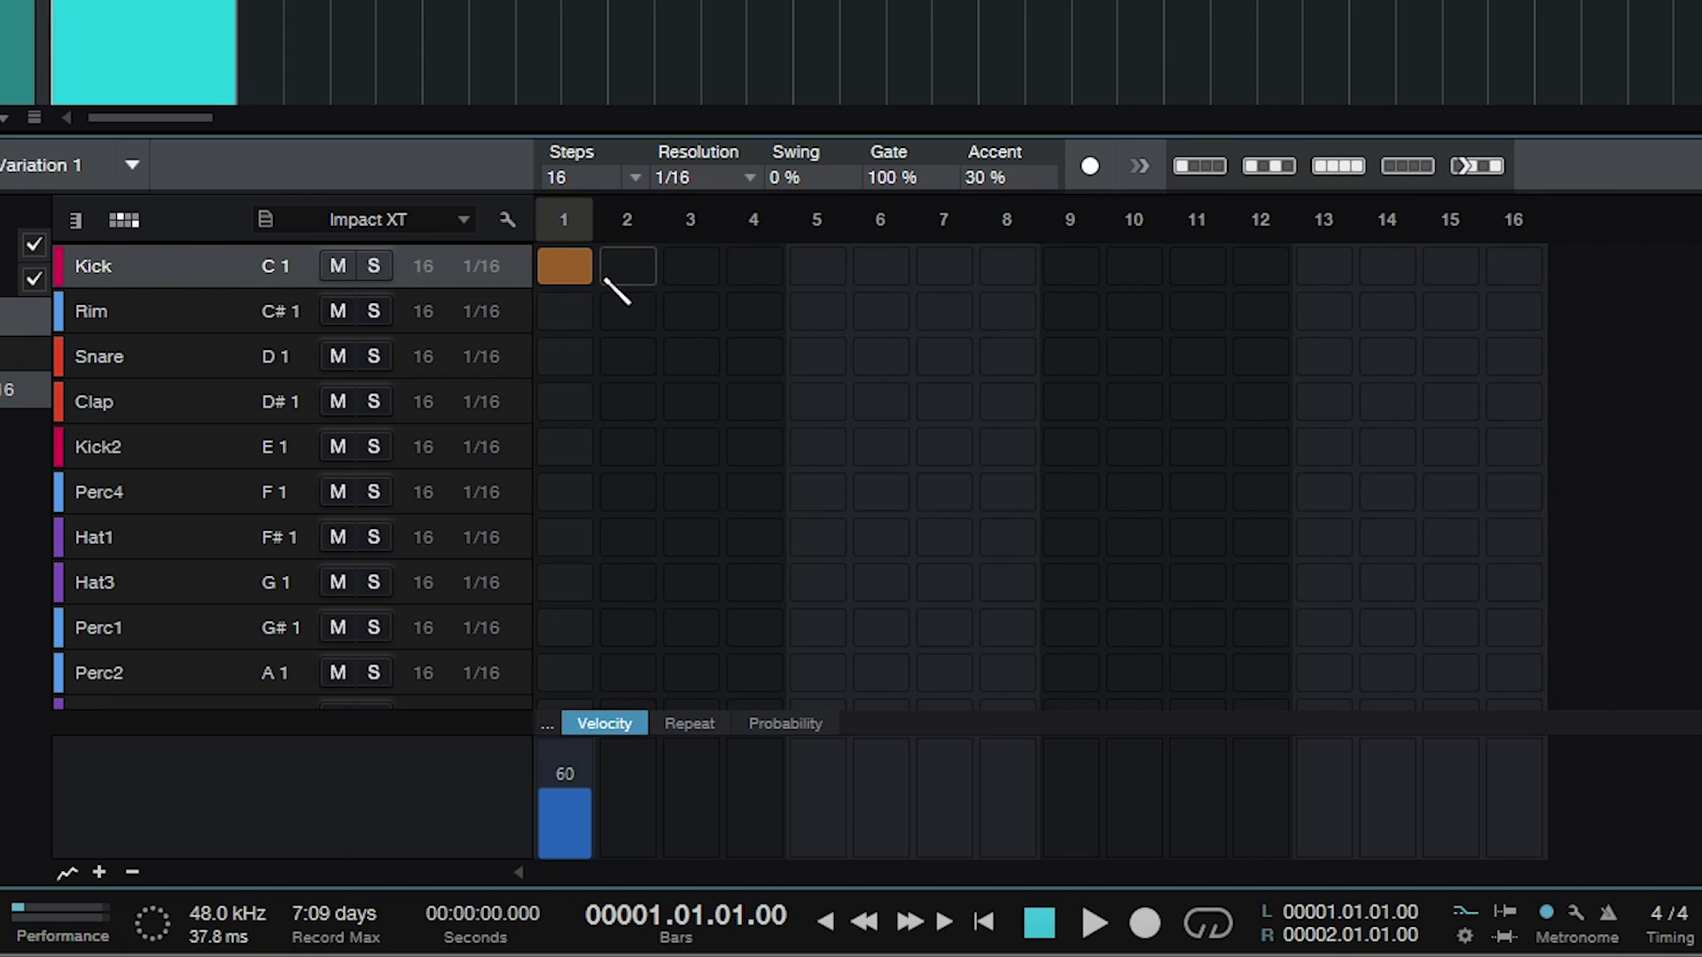
left_click(564, 266)
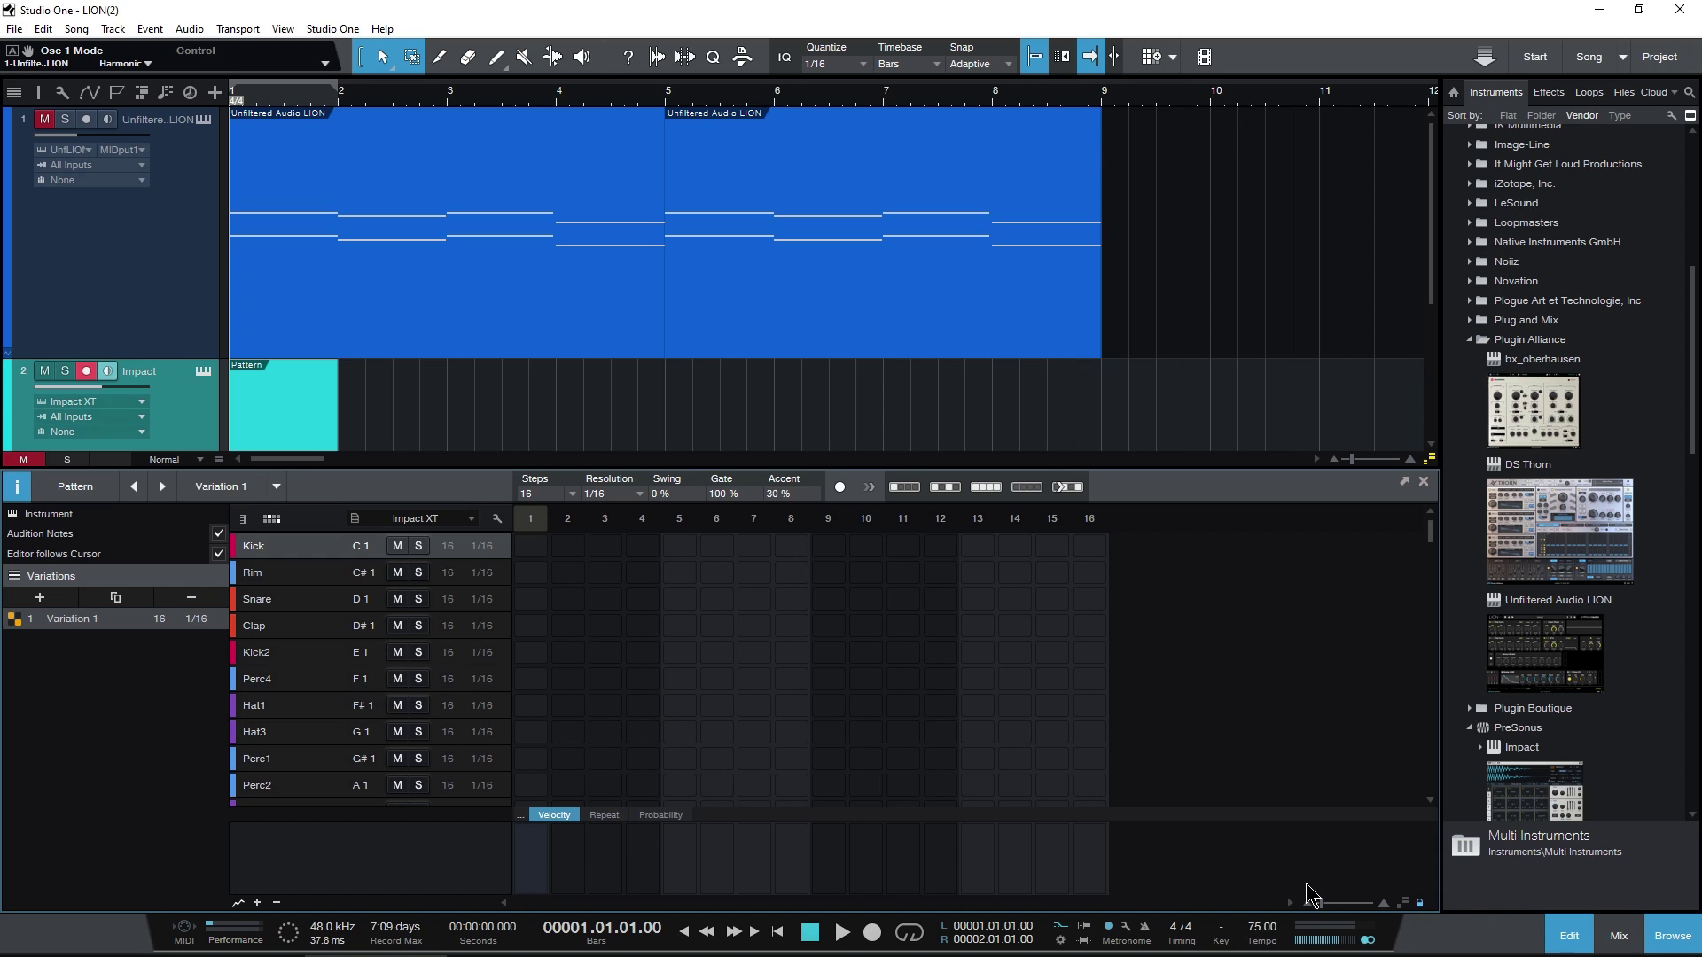
Widen the pattern's step grid and open the Impact XT instrument window clear of the drum lane names.
left_click_drag(1320, 902, 1326, 901)
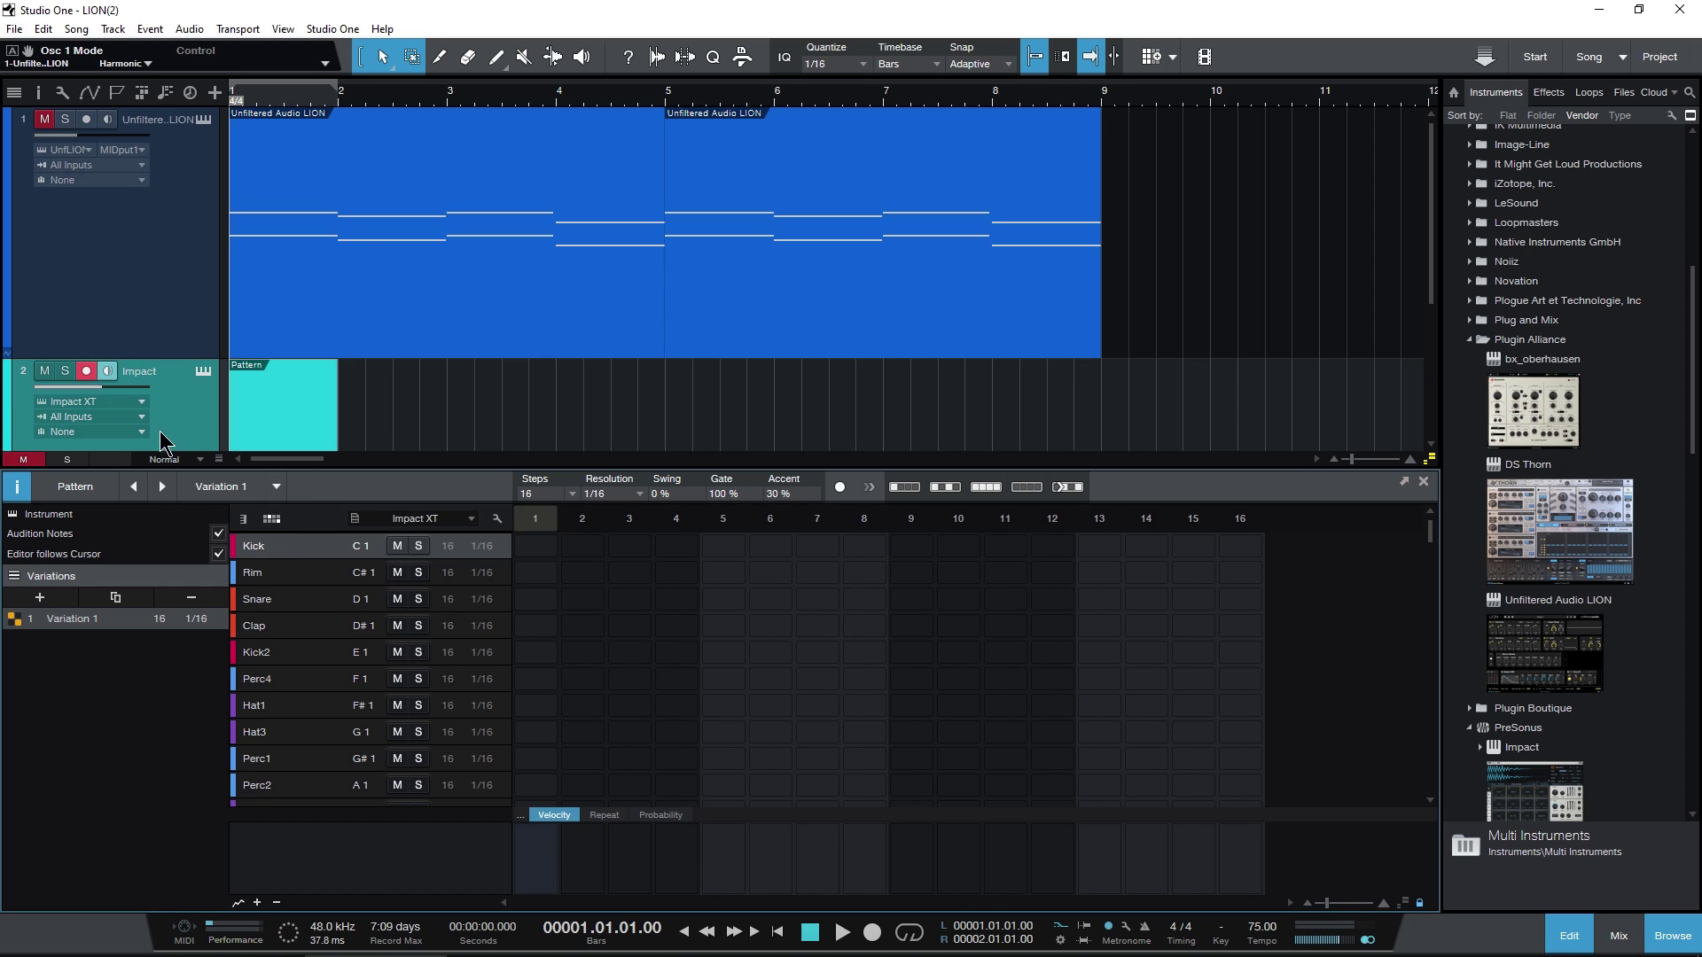
left_click(204, 372)
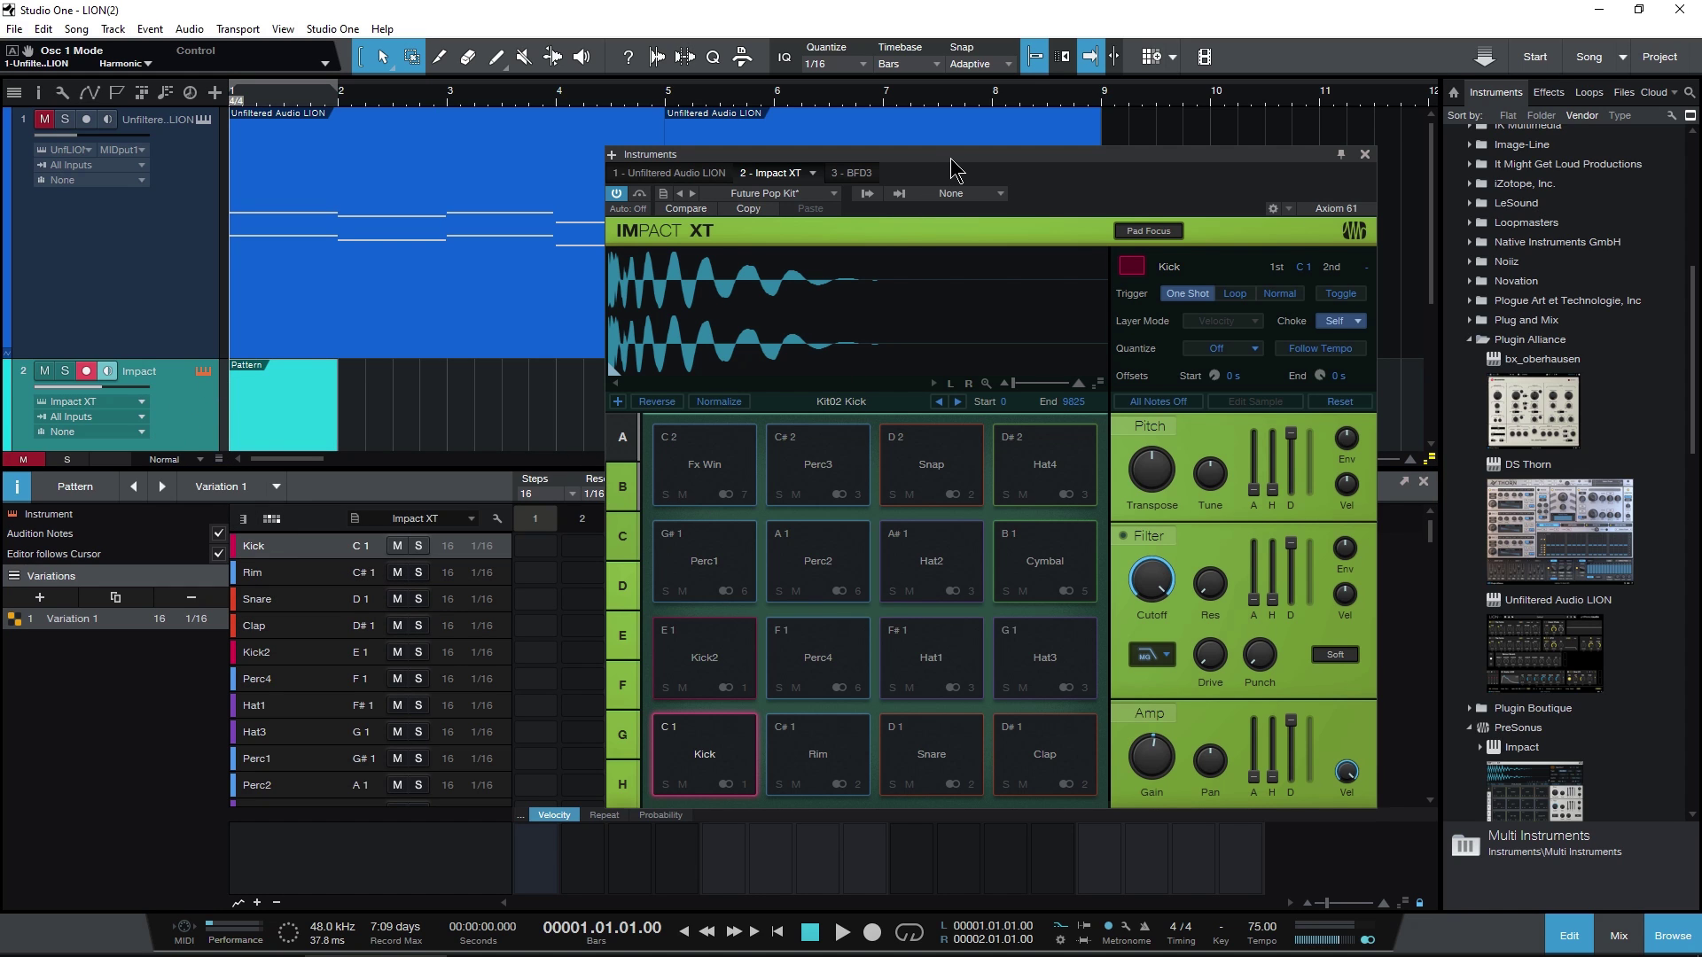
left_click_drag(953, 170, 1080, 146)
Select the Kick and Rim lanes and examine how the pattern's drum lanes correspond to the Impact XT pads.
left_click(262, 547)
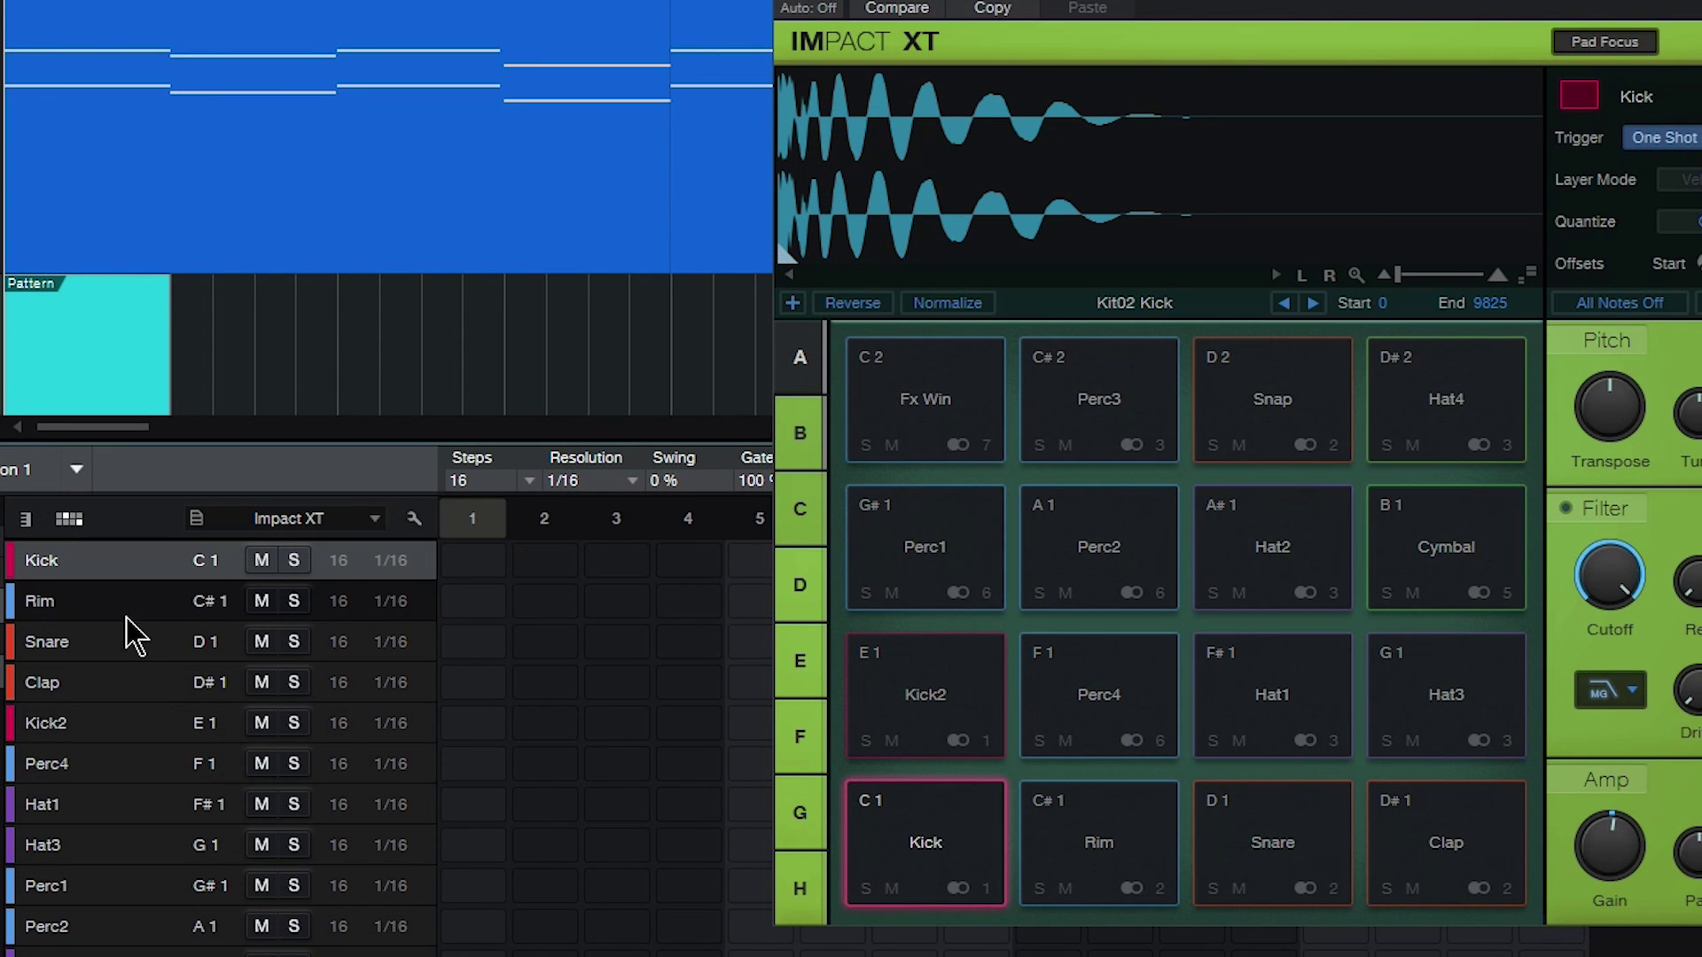
left_click(293, 575)
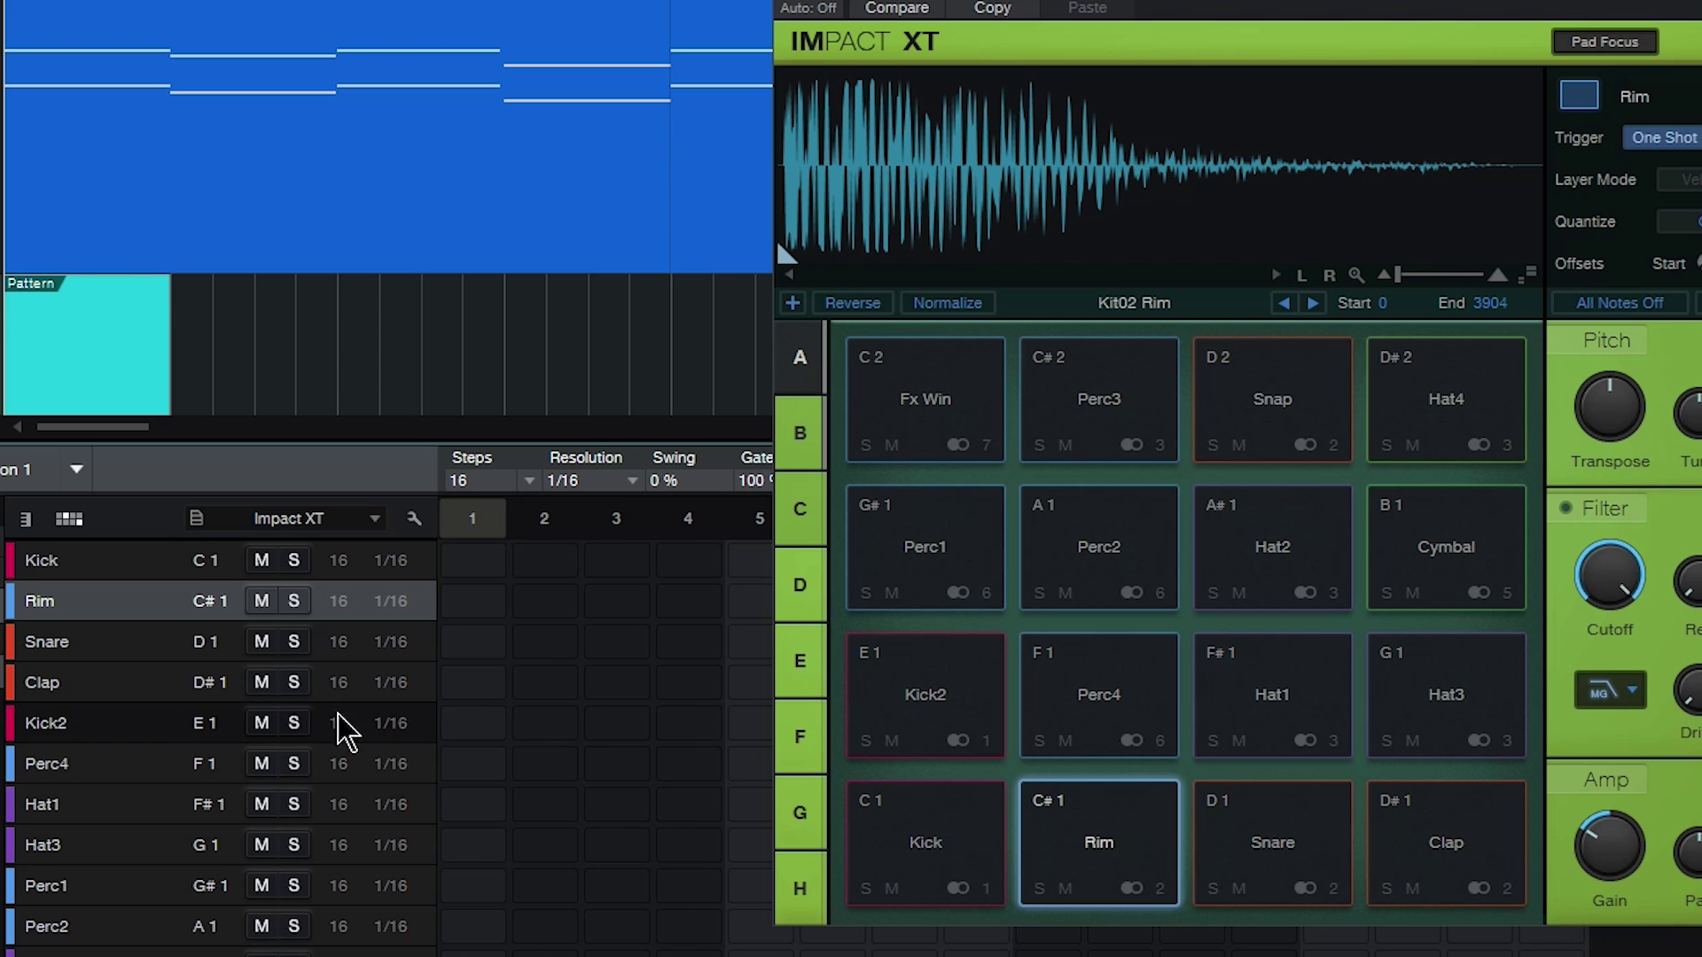
scroll(144, 709, "down", 6)
scroll(124, 806, "down", 2)
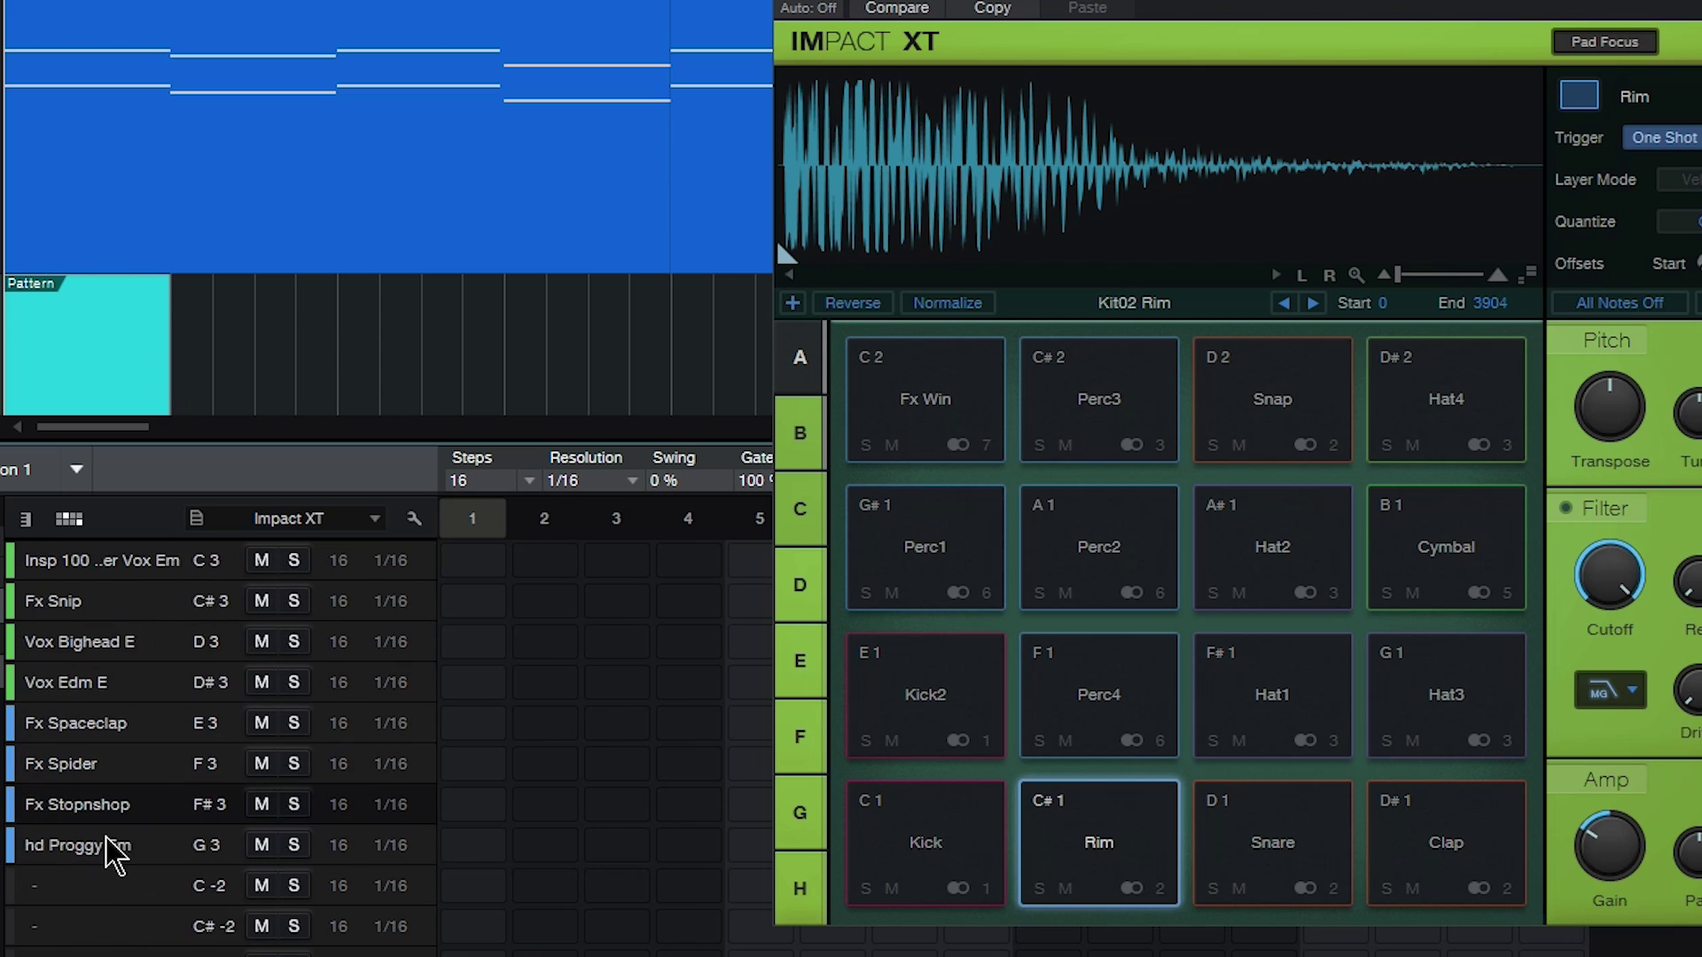
scroll(113, 855, "up", 8)
scroll(114, 856, "up", 2)
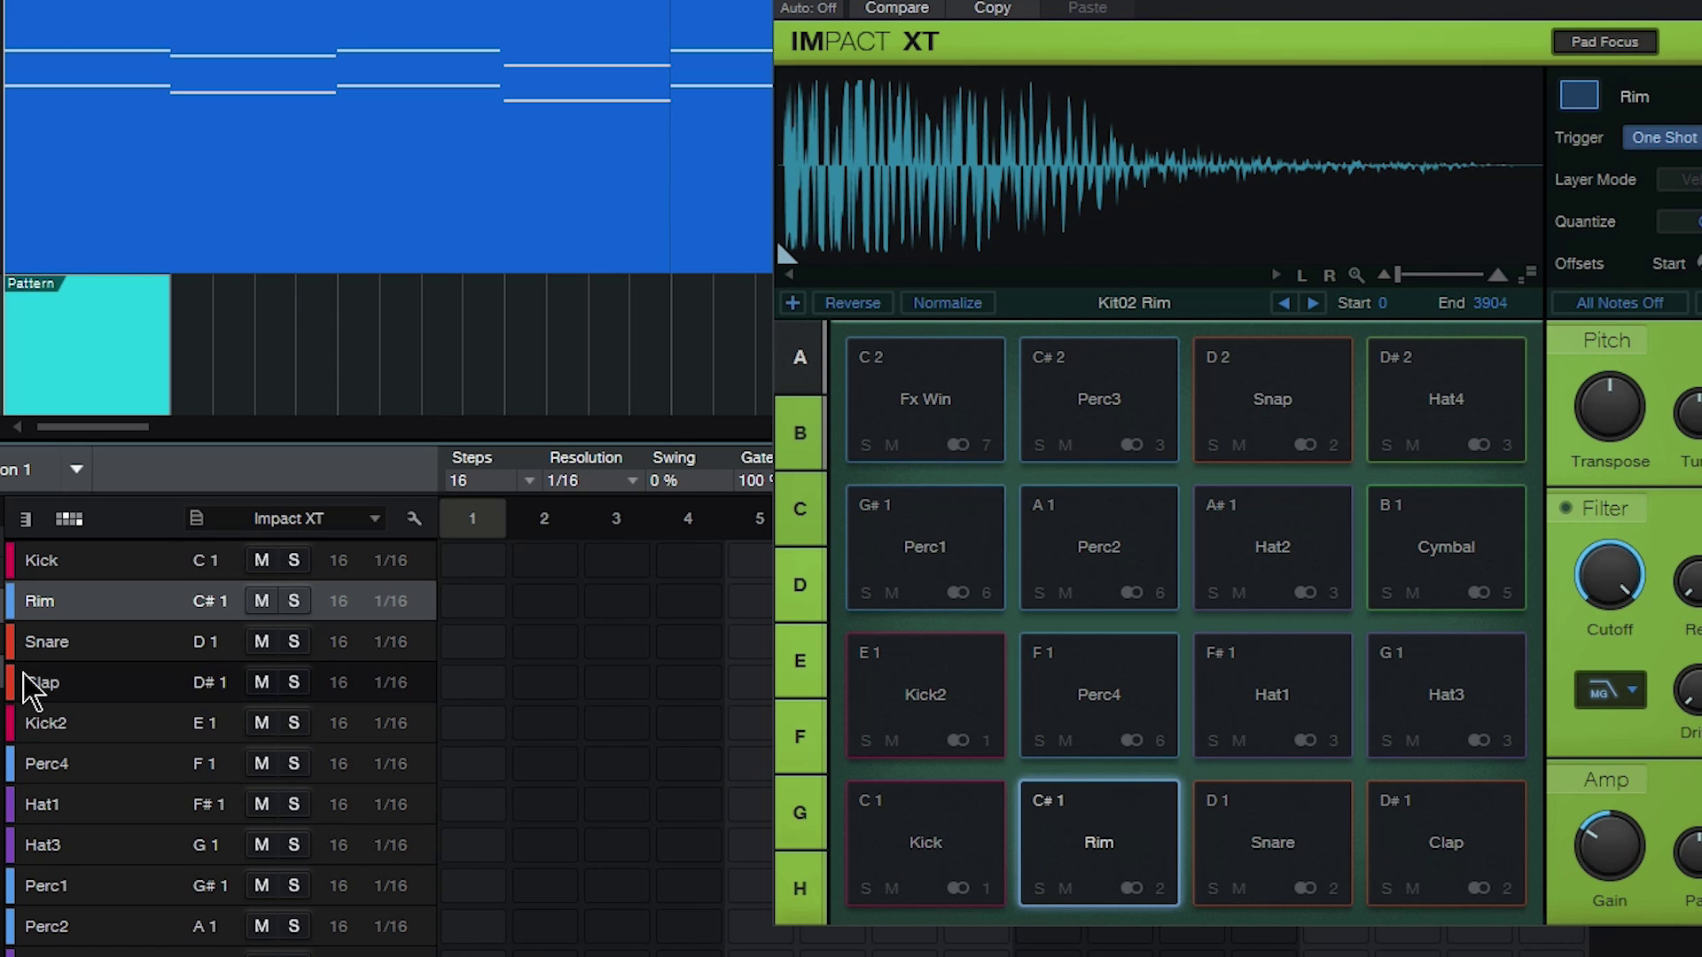
scroll(35, 692, "down", 4)
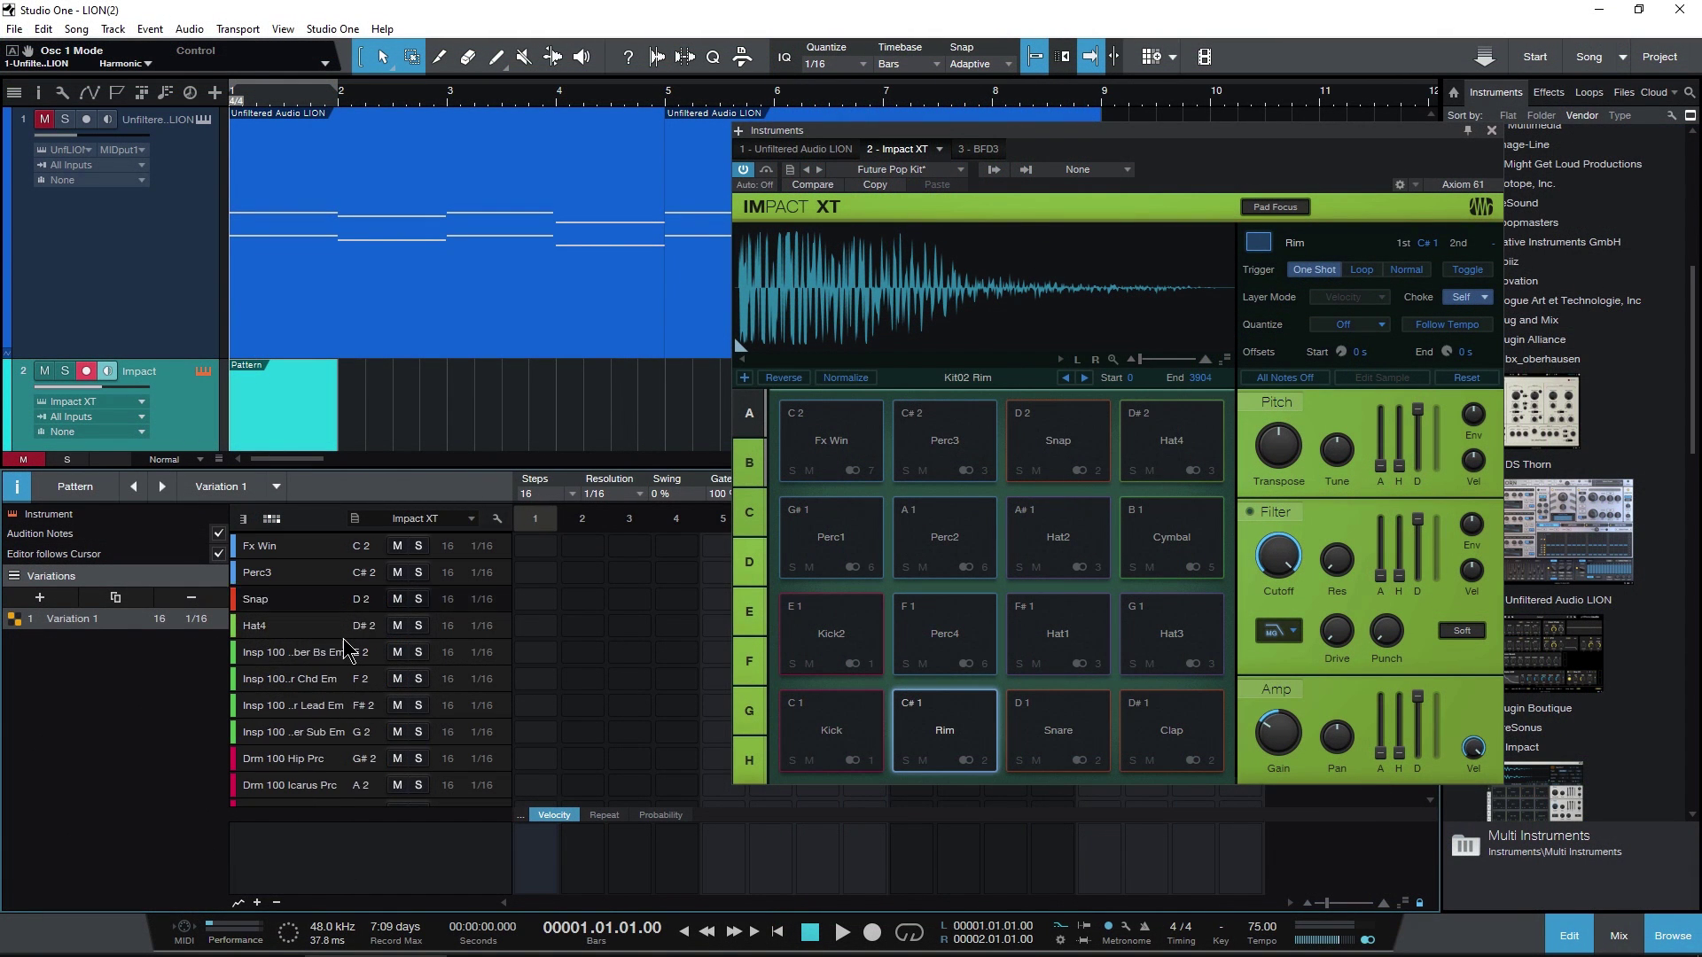
scroll(345, 641, "up", 4)
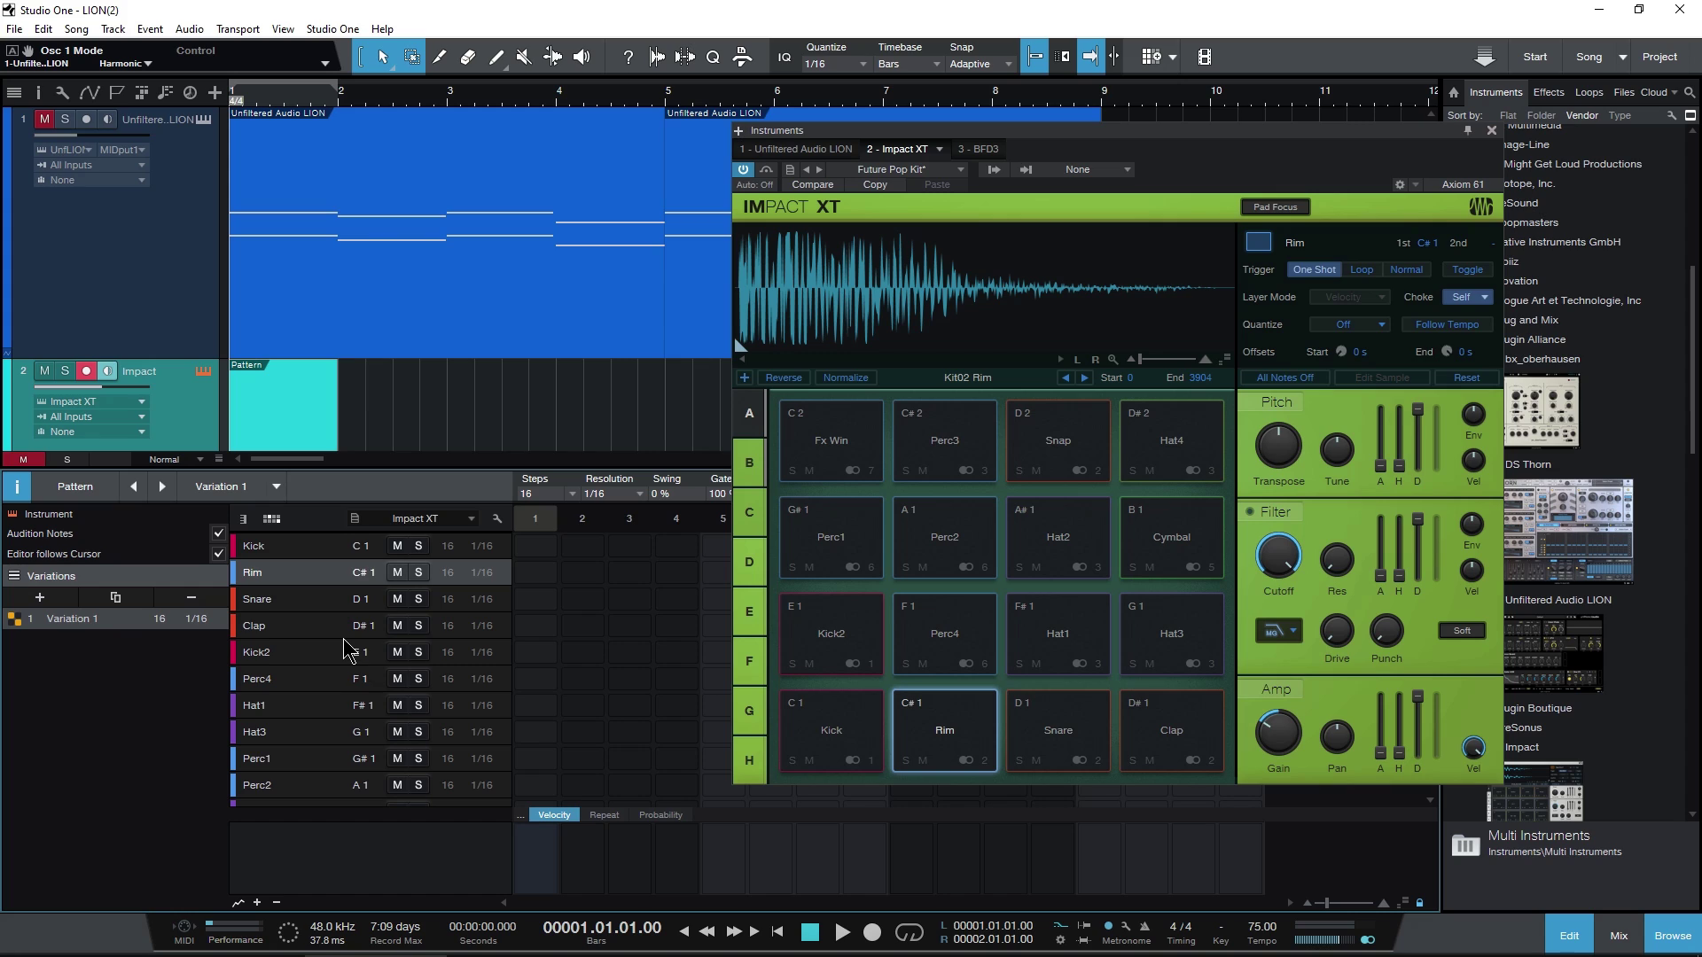
Switch the pattern editor from drum lanes to the piano keyboard view and look through its note range.
left_click(243, 520)
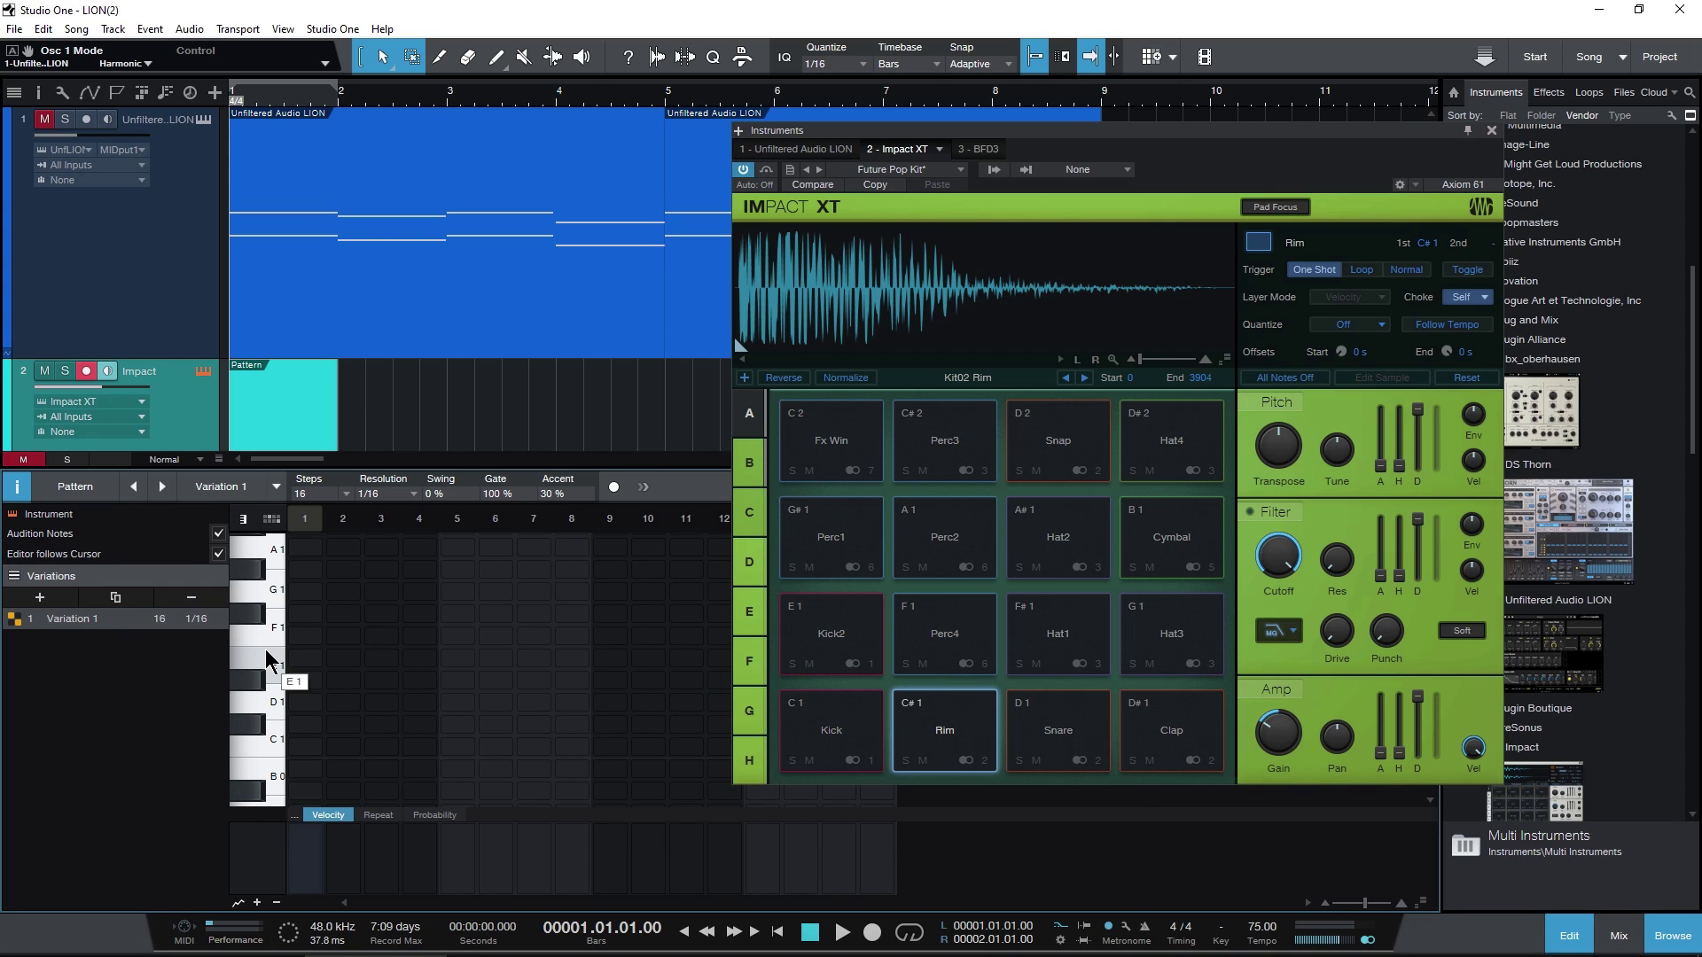
scroll(261, 754, "up", 5)
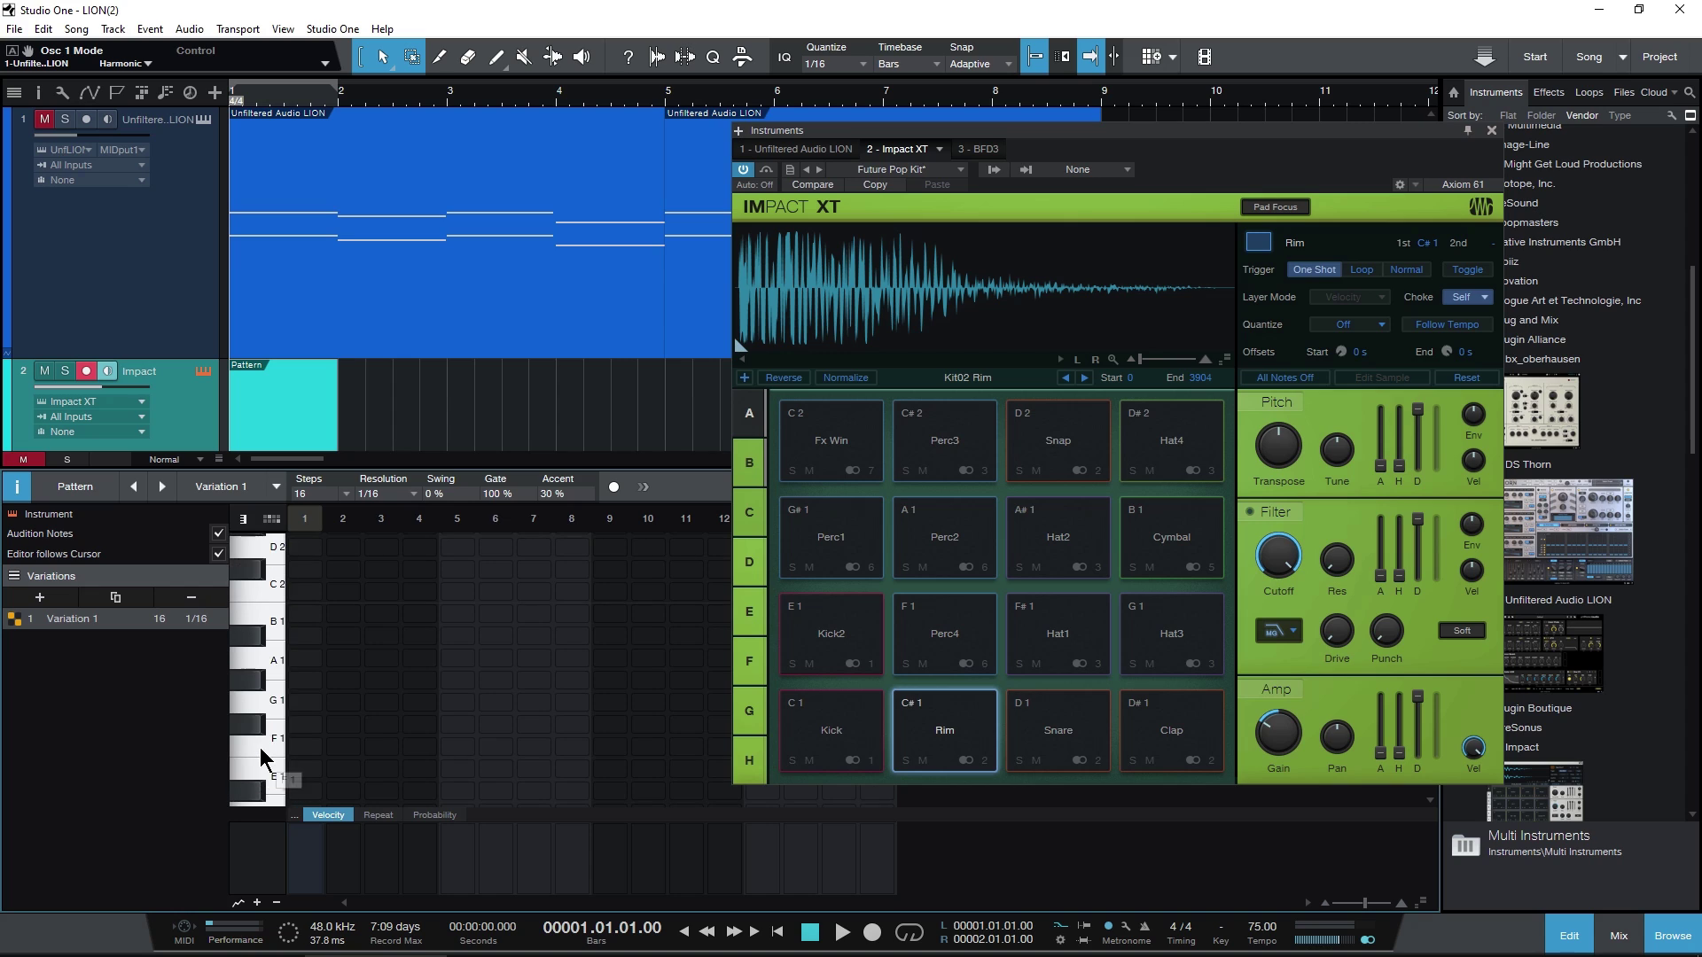
Switch the pattern editor back to the drum lane view and close the Impact XT instrument window.
left_click(272, 519)
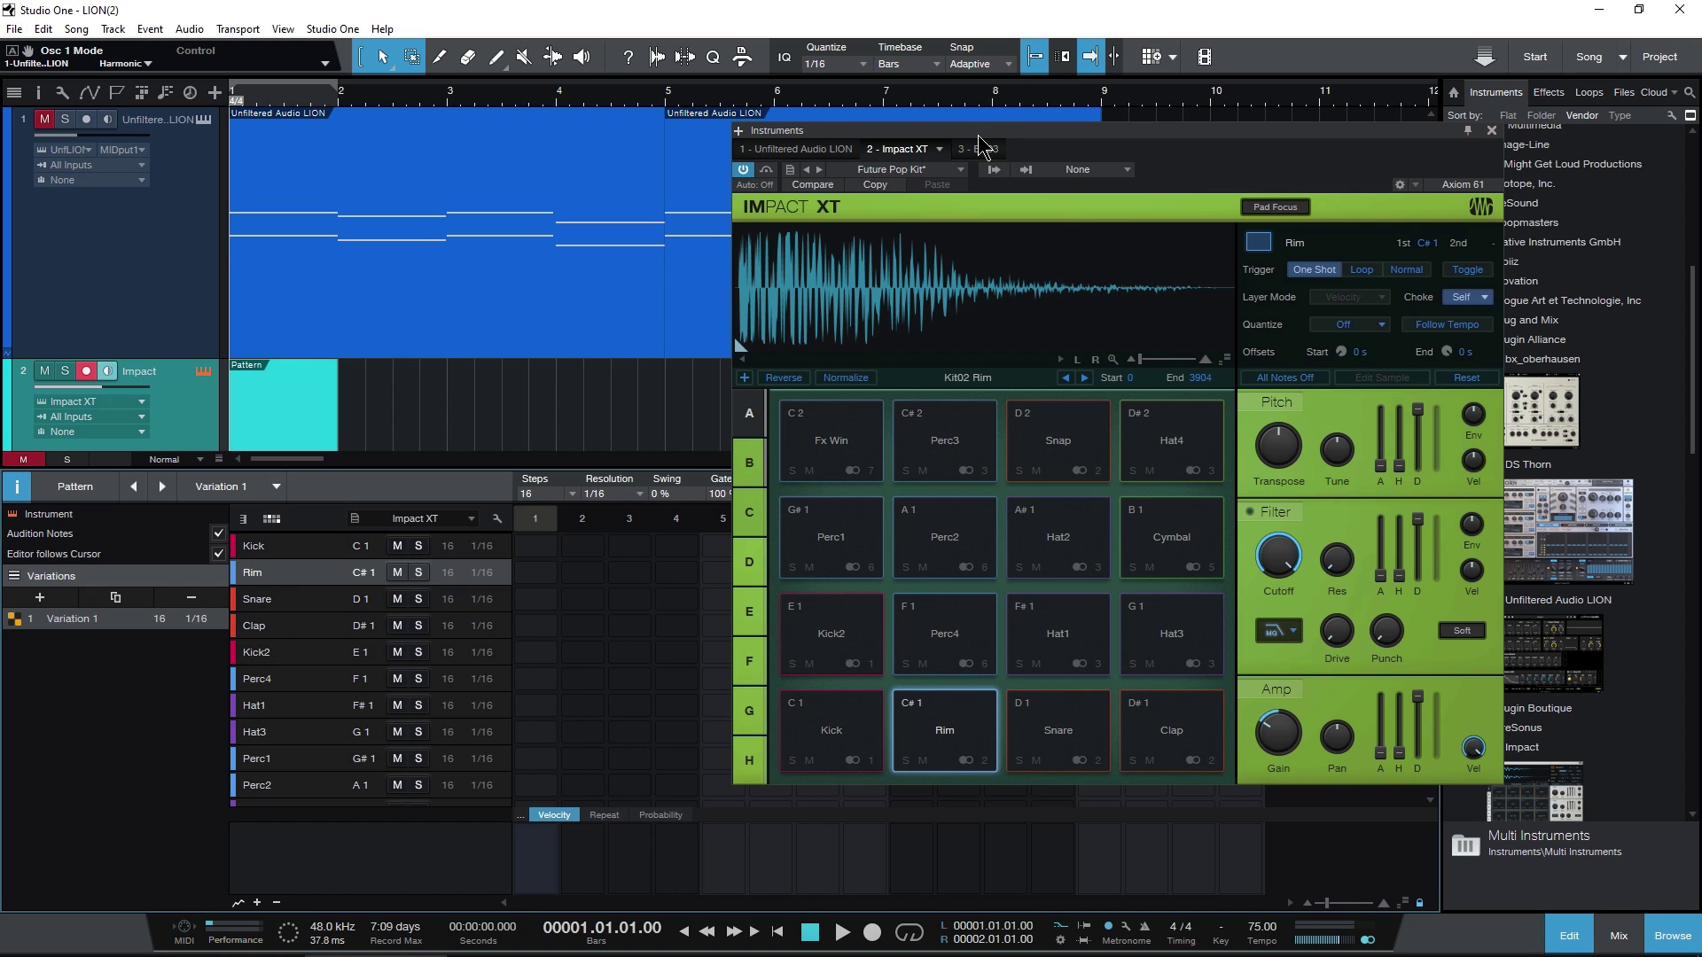
left_click_drag(981, 147, 975, 133)
left_click(1485, 118)
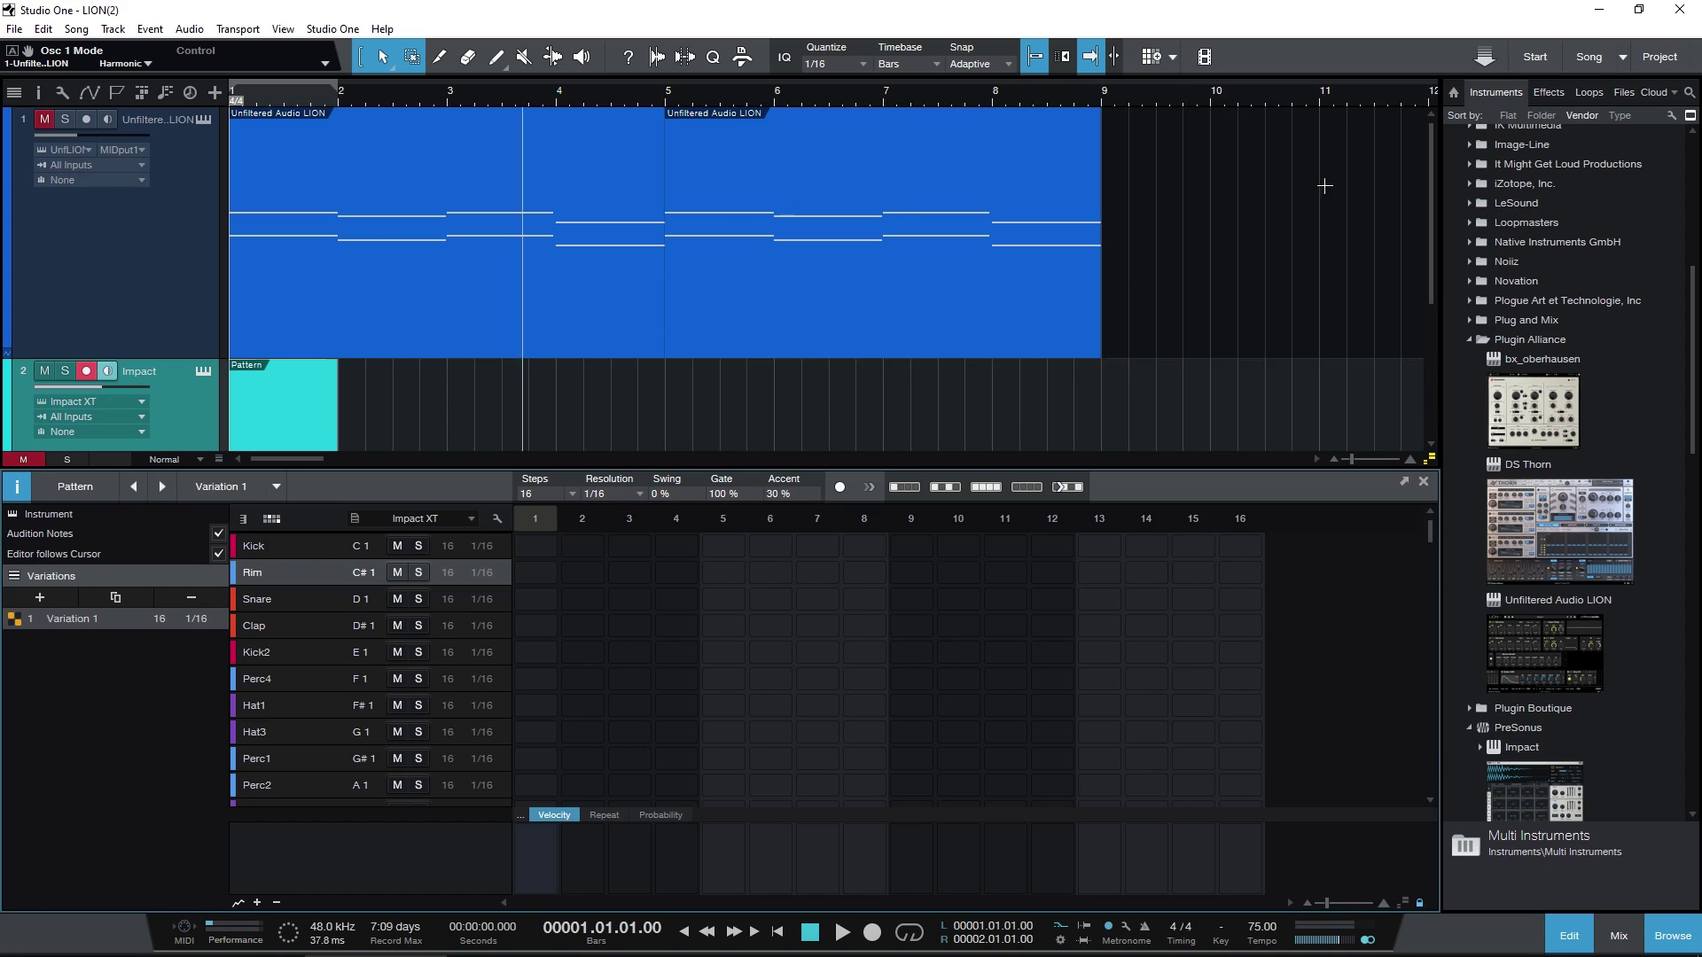
Place Kick hits on steps 1, 5, 9 and 13 of the pattern.
left_click(527, 549)
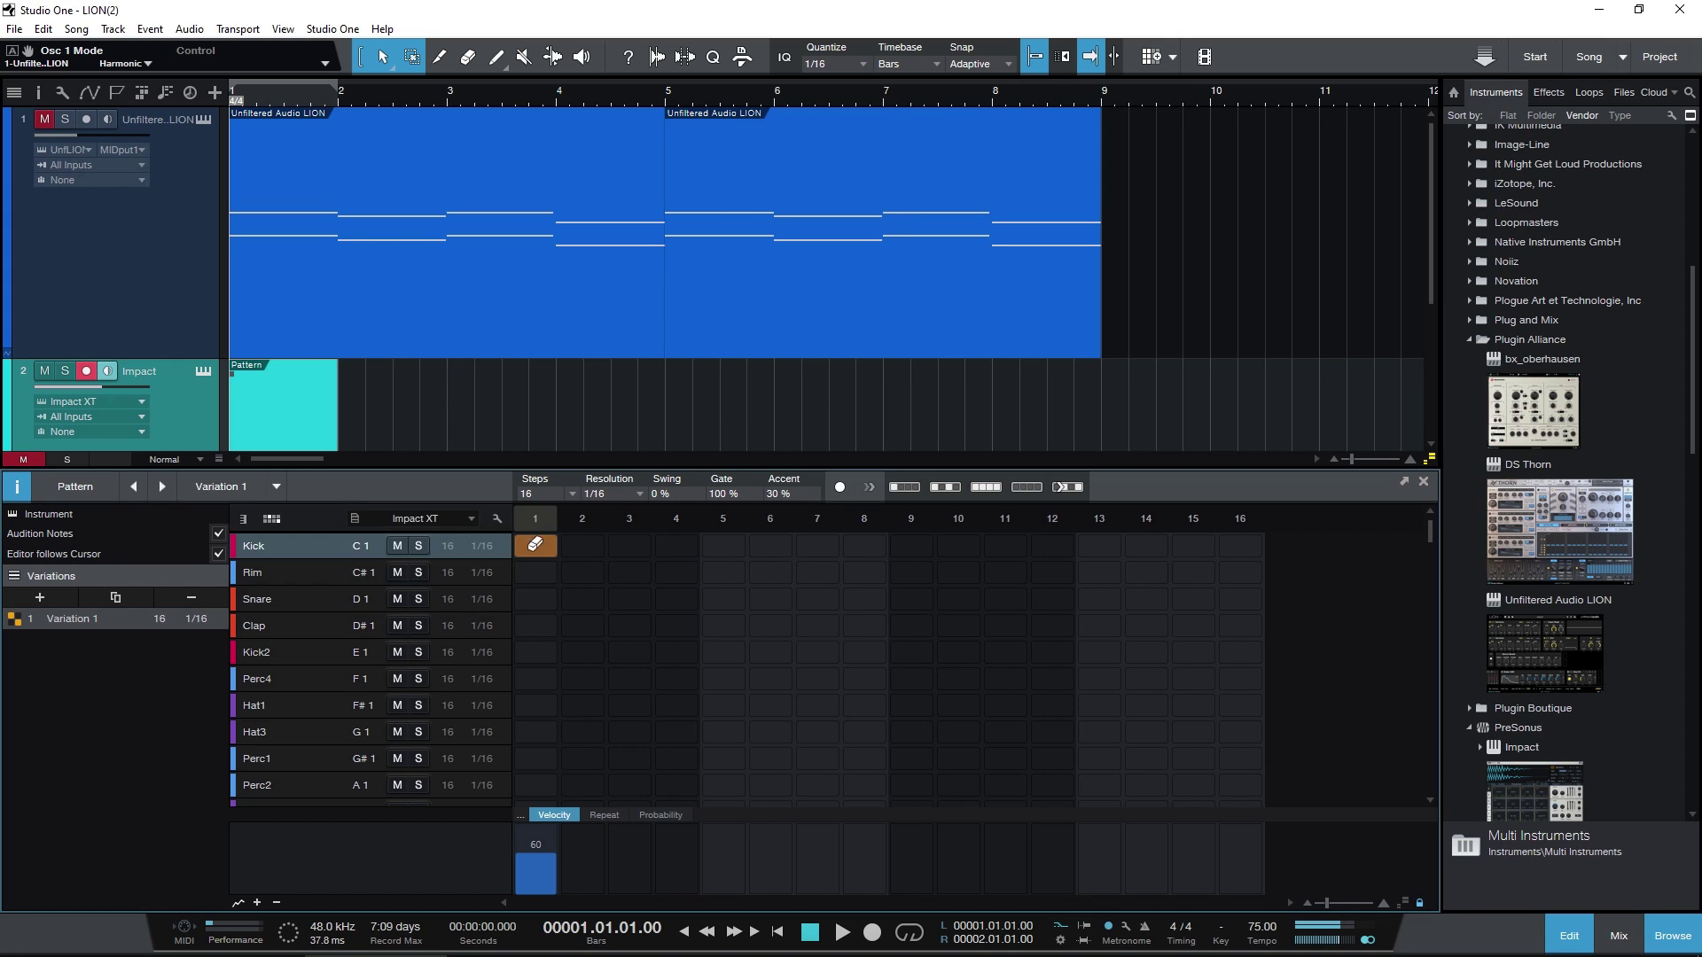
left_click(723, 547)
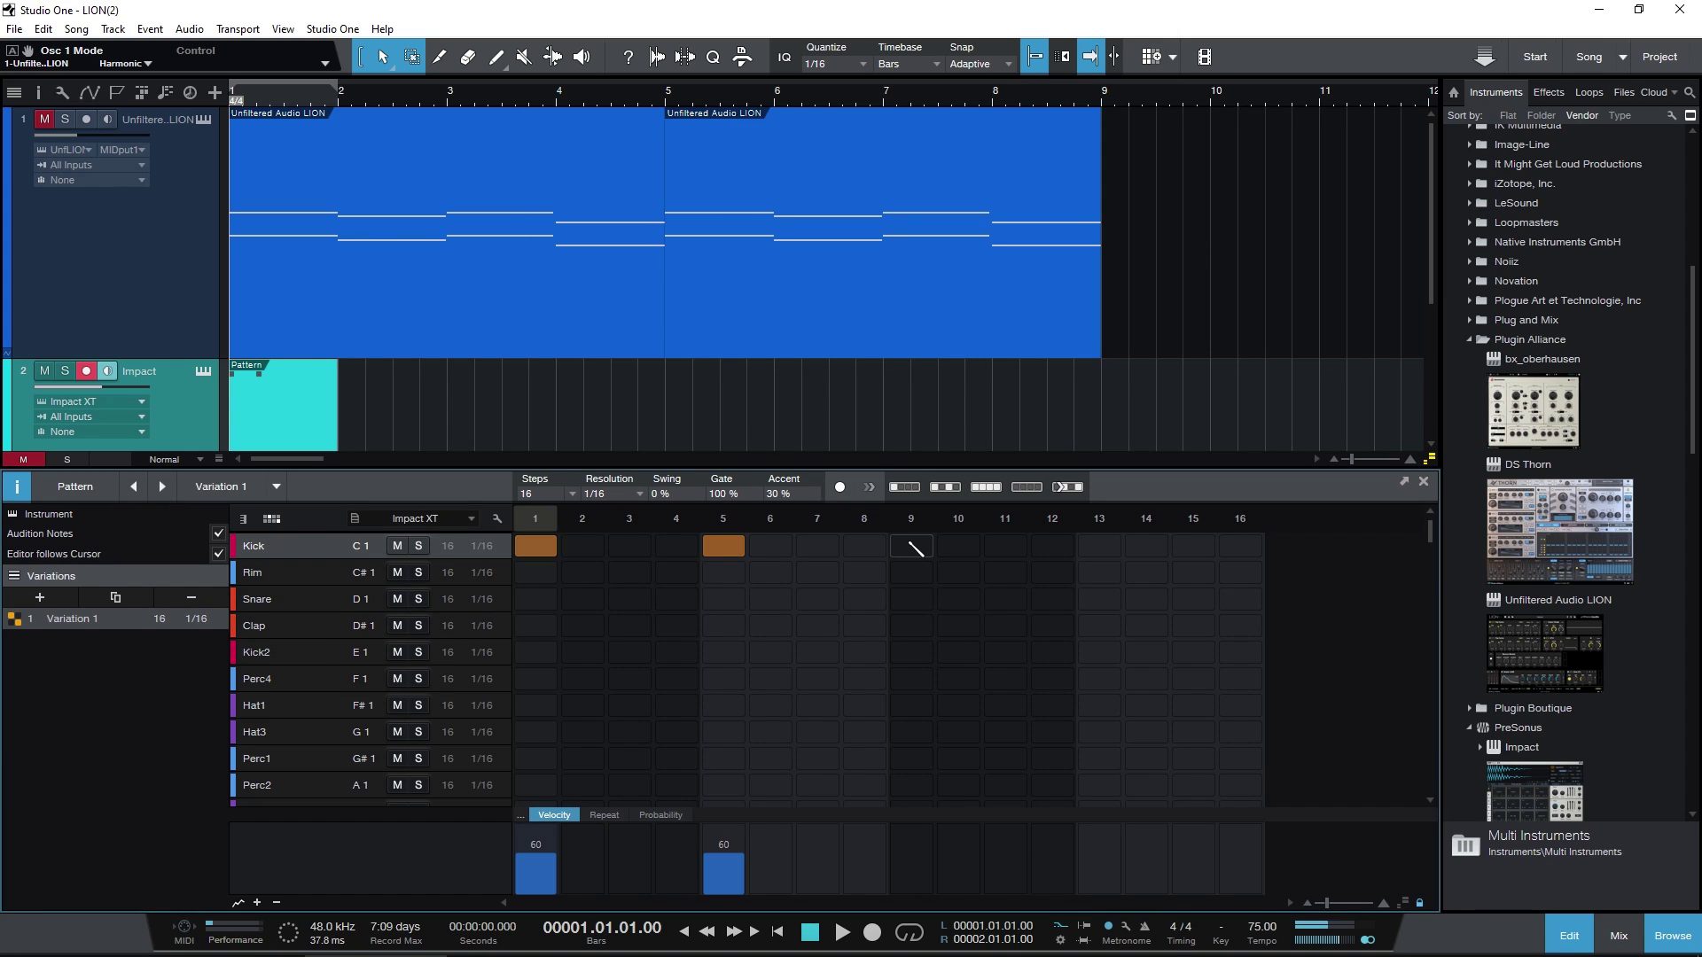
left_click(911, 545)
left_click(1099, 546)
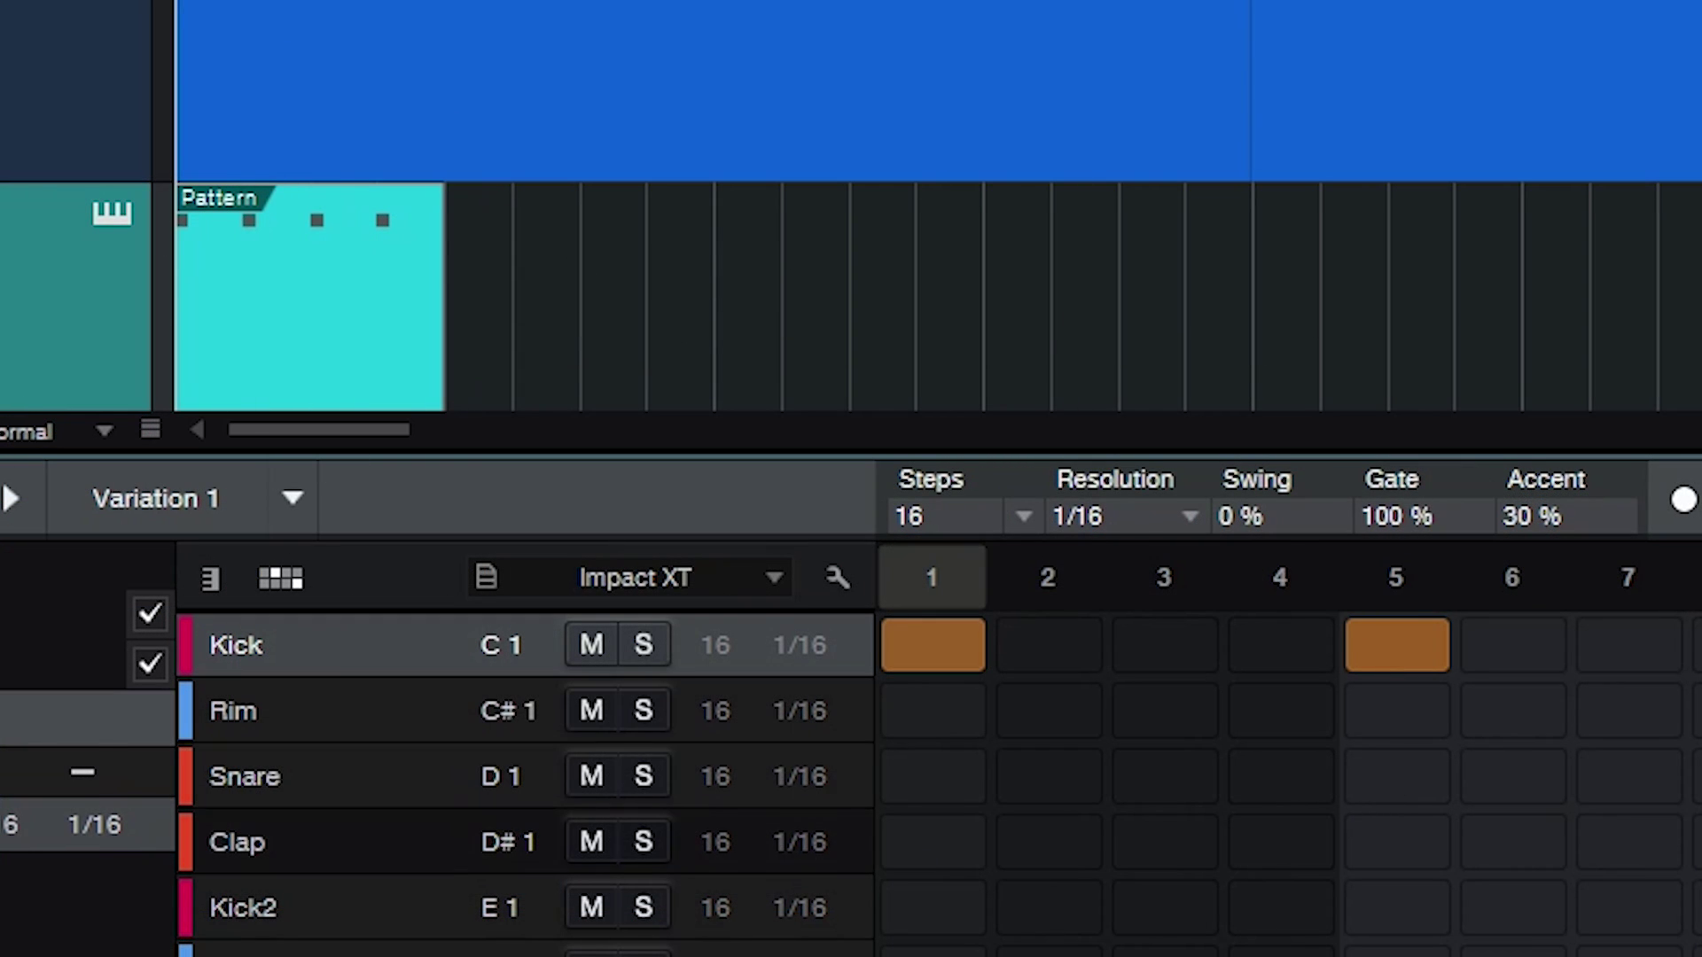
key("ctrl+z")
key("ctrl+z")
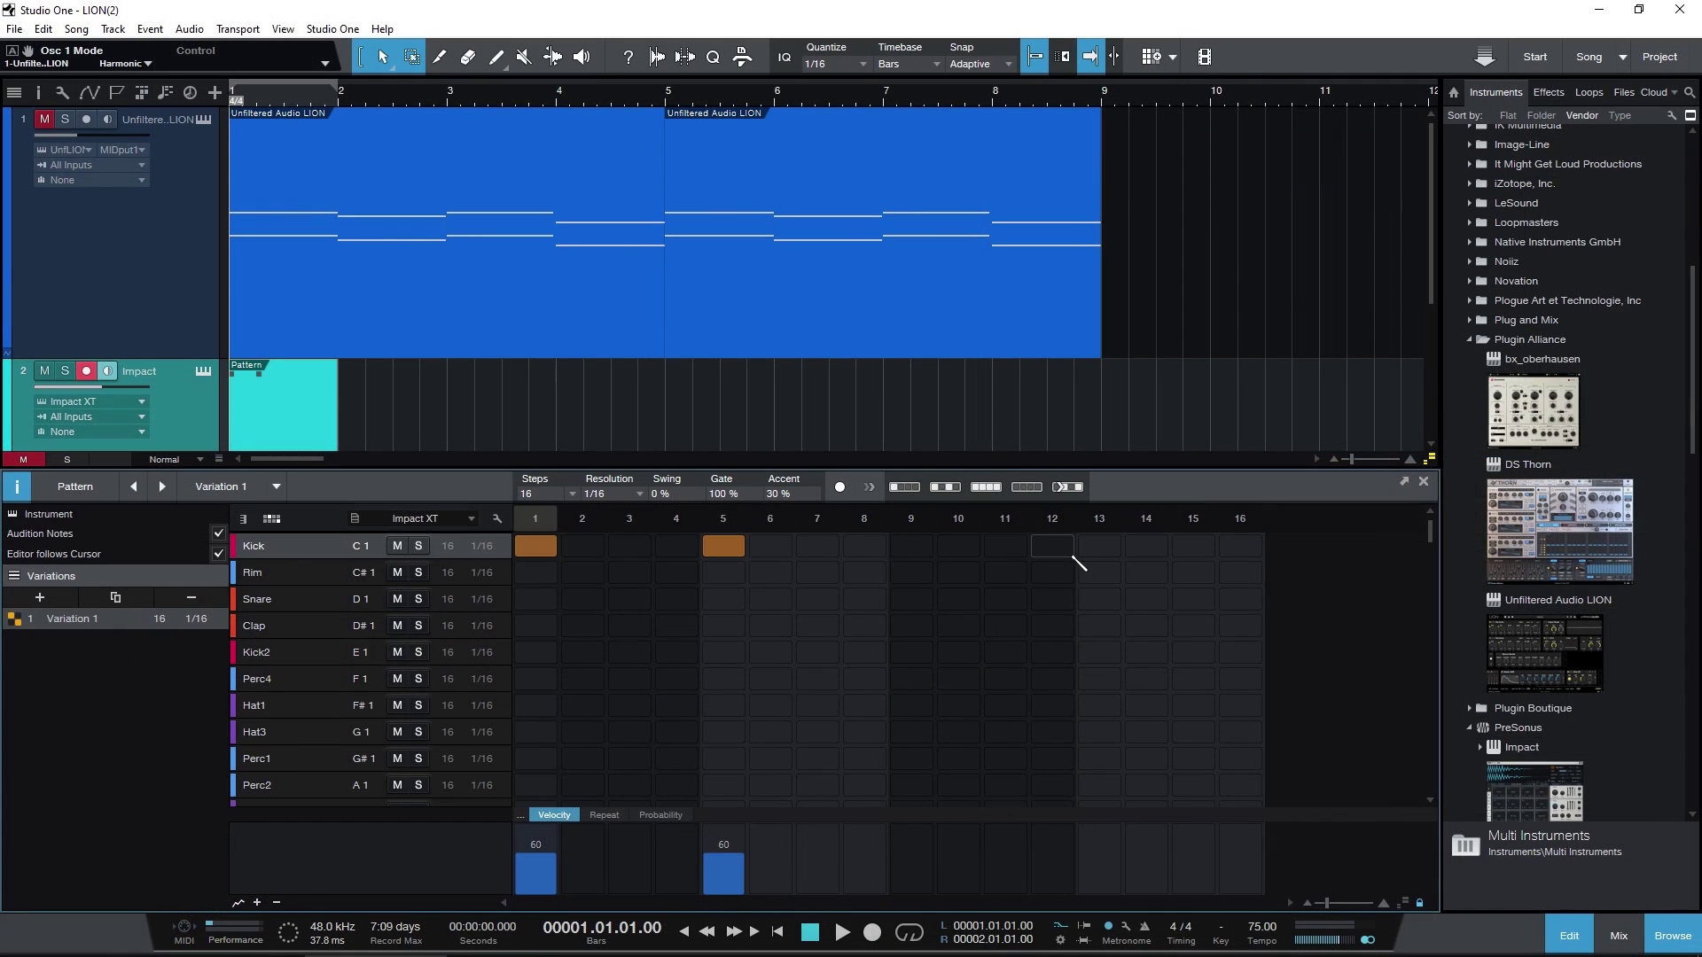
left_click(911, 546)
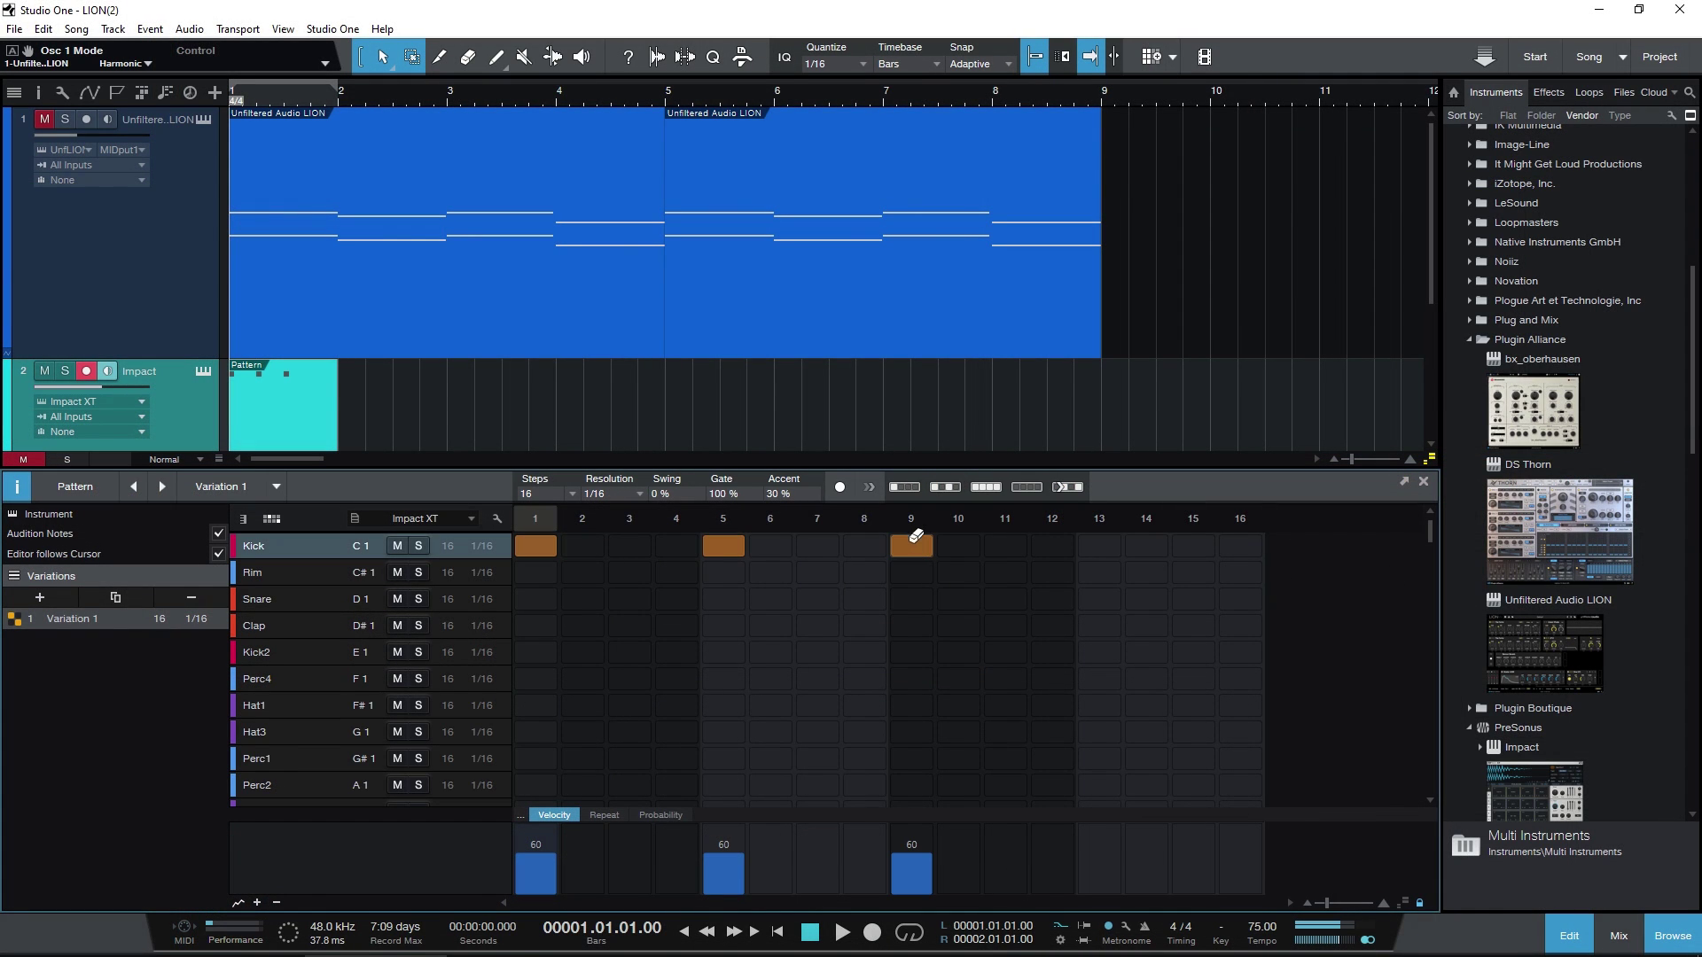
left_click(1099, 546)
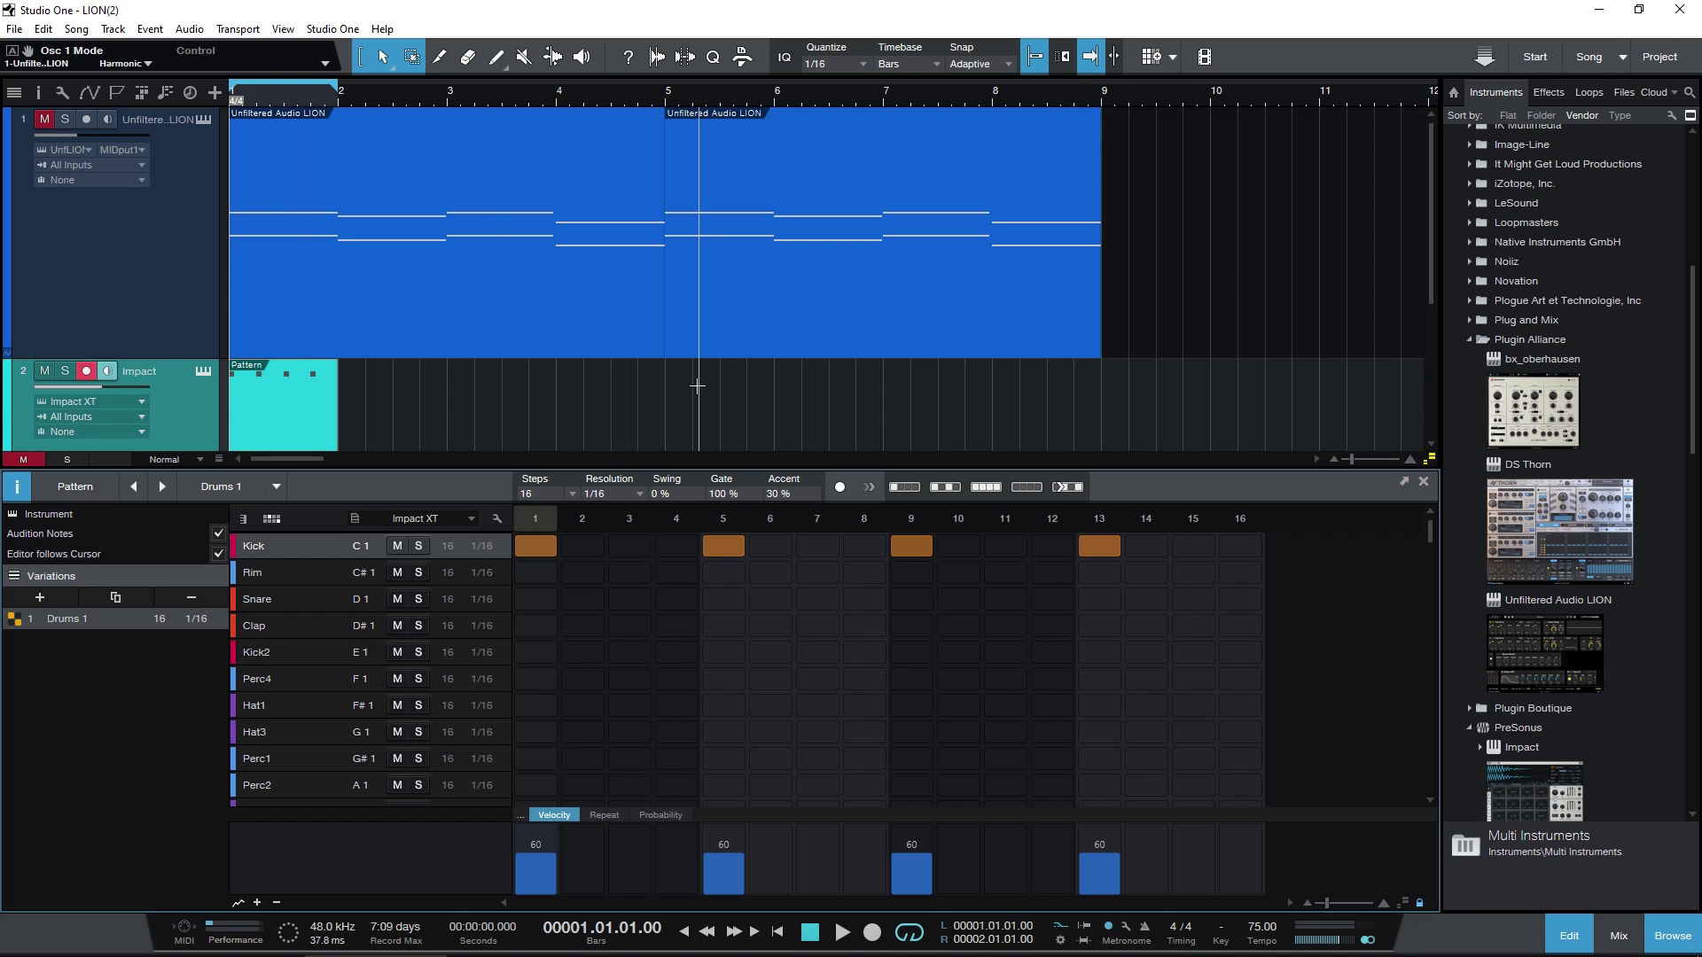
Play the looped pattern while adding Snare hits on steps 3, 7, 11 and 15, and stop playback.
key("space")
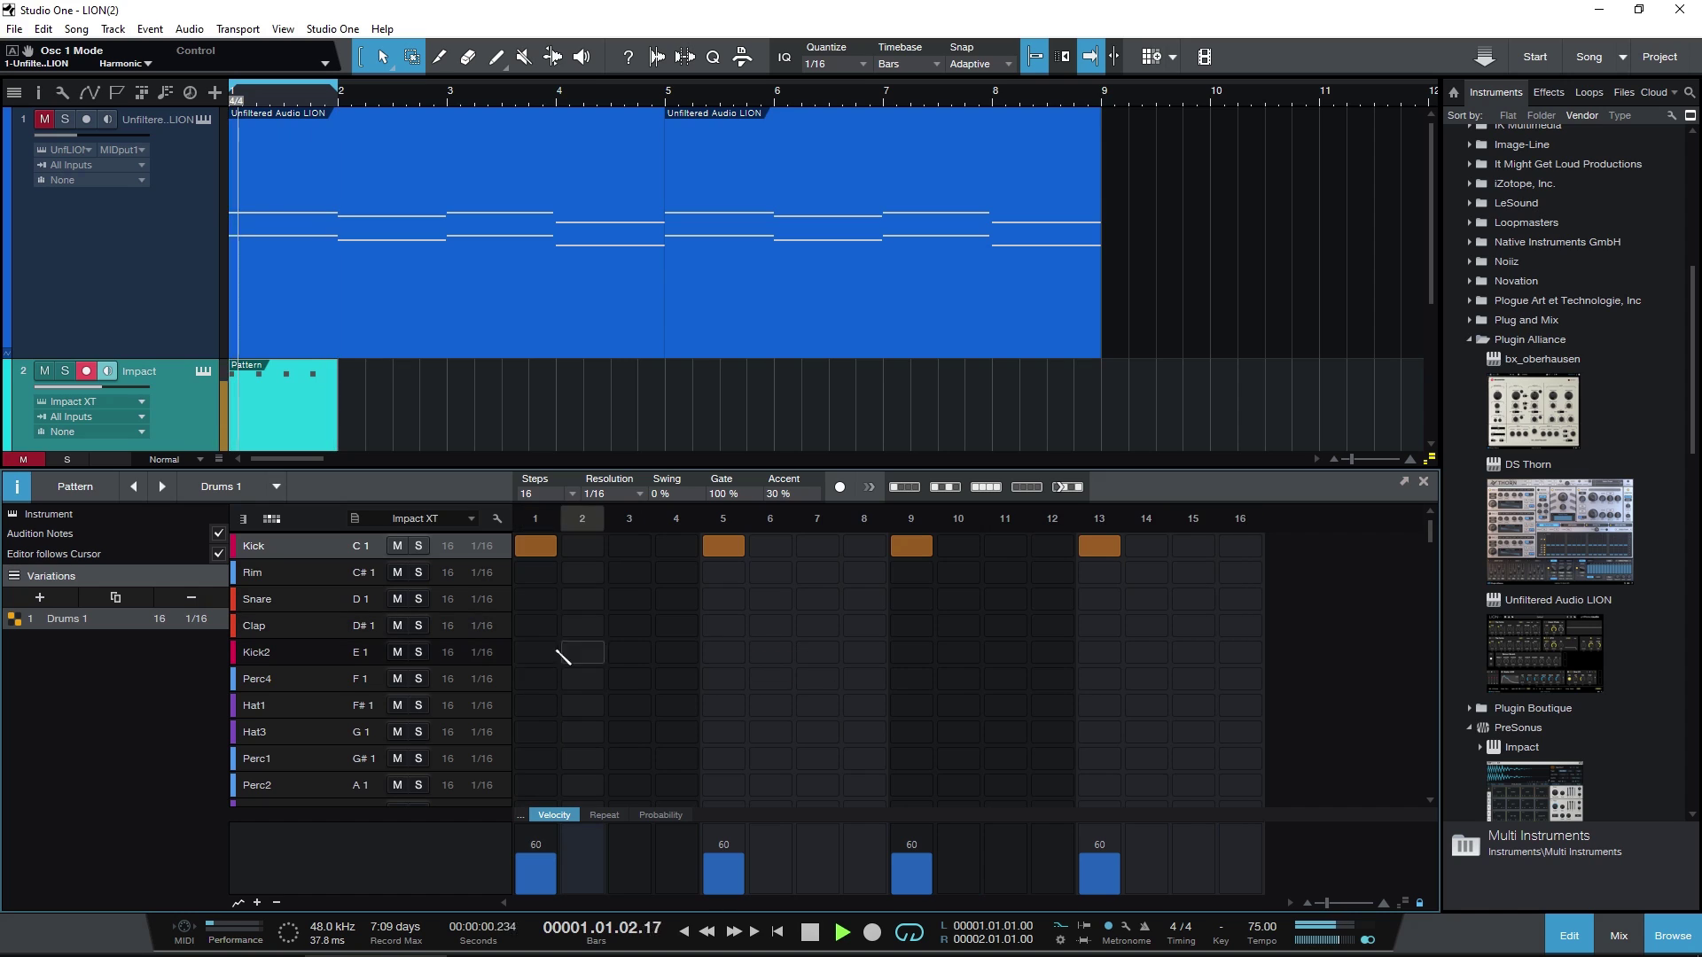
left_click(629, 599)
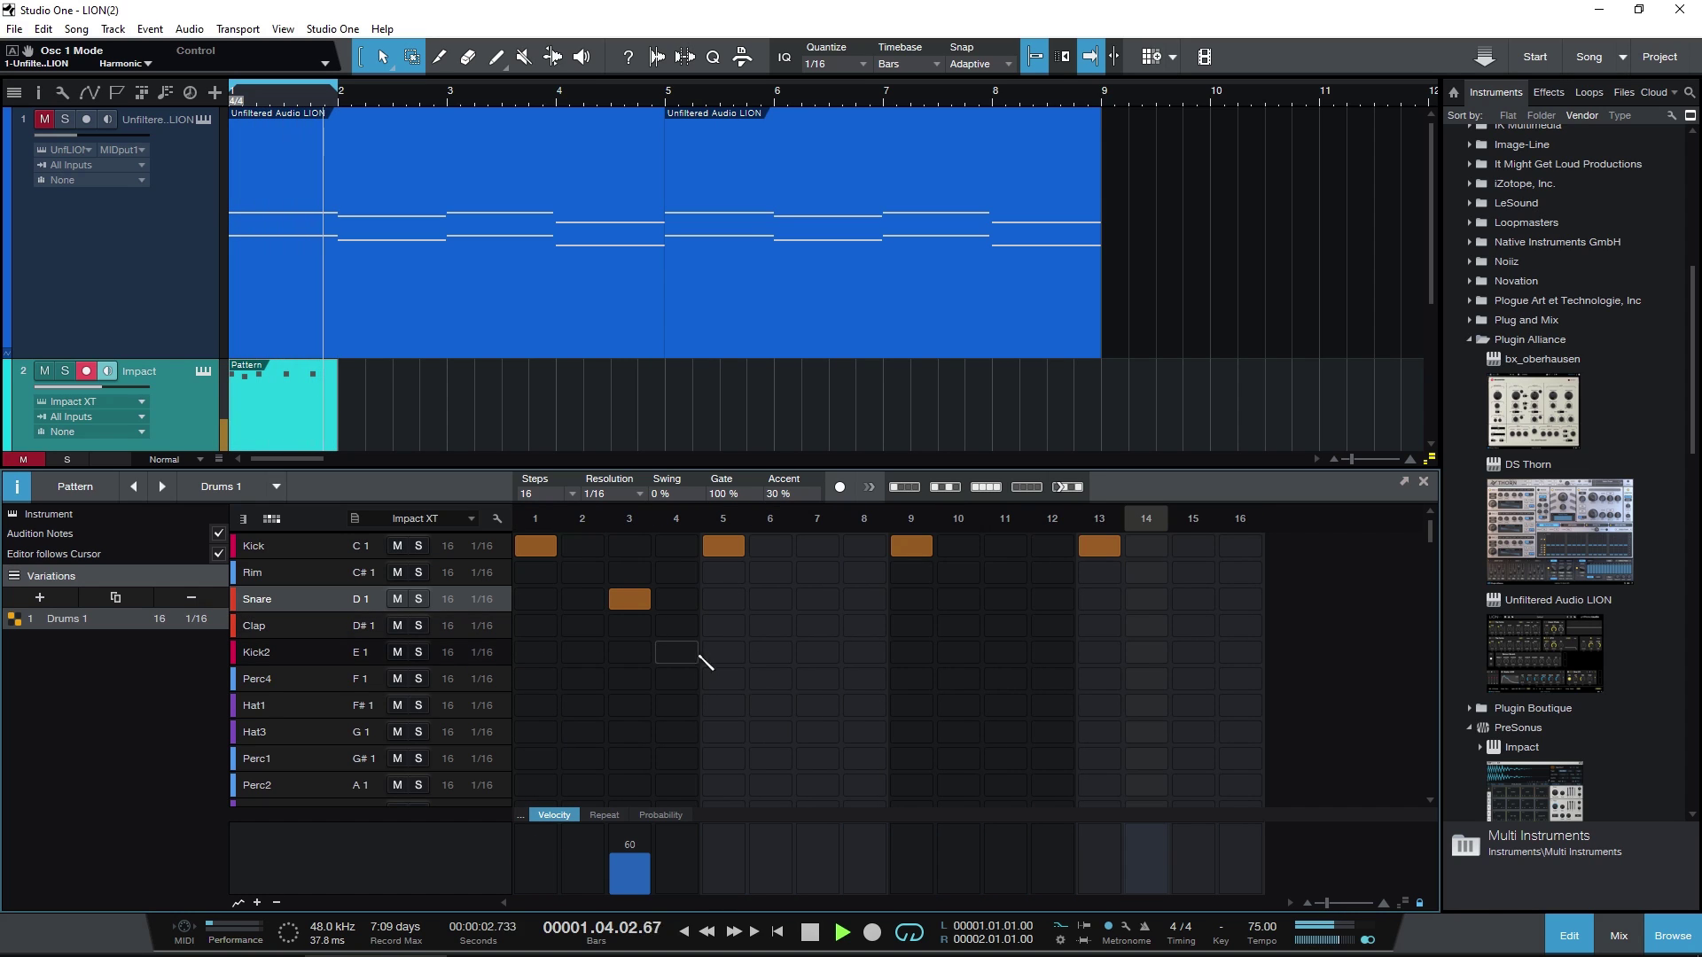
left_click(819, 600)
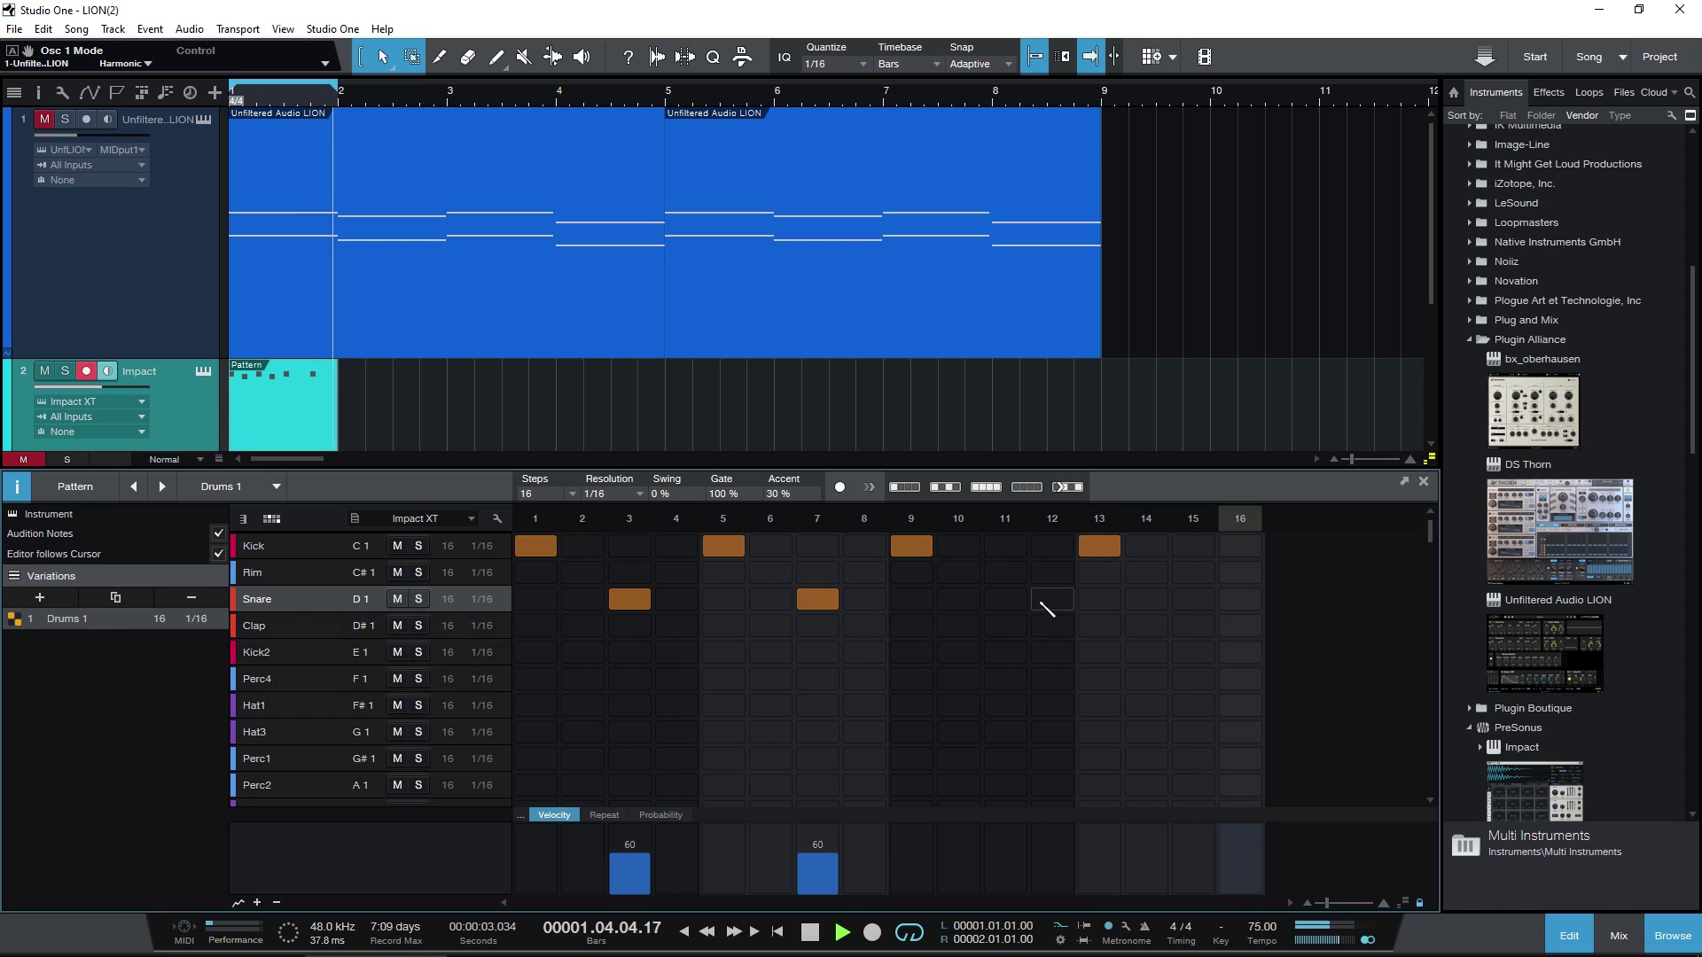
left_click(1007, 602)
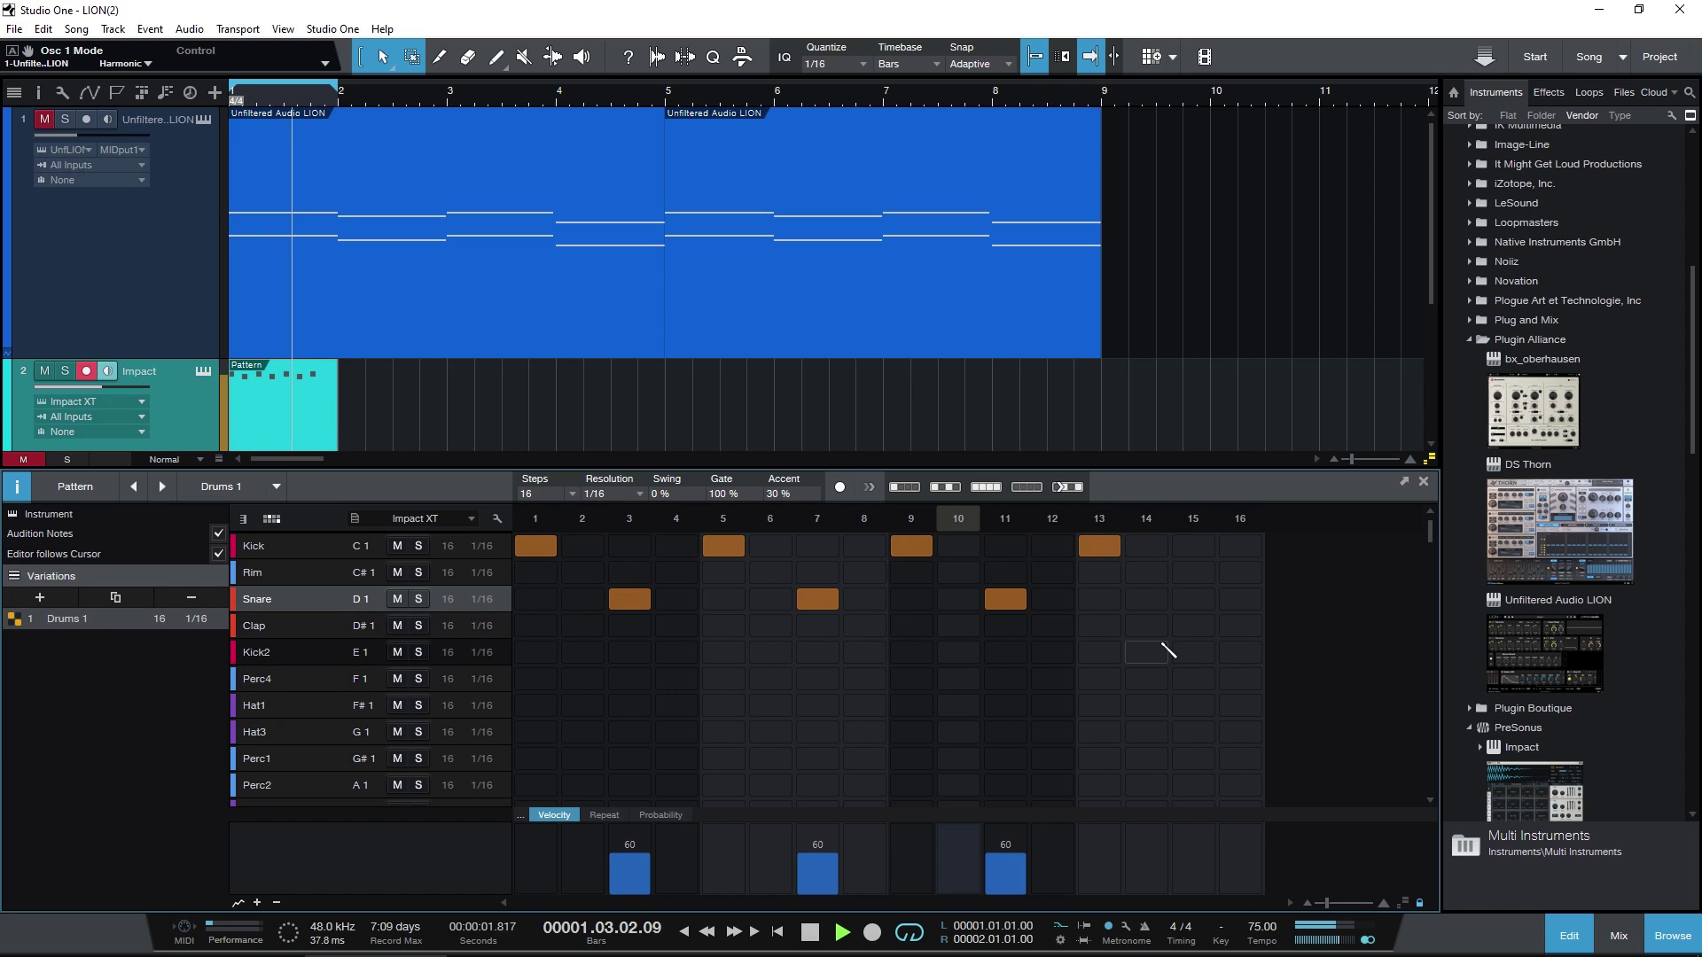
left_click(1184, 602)
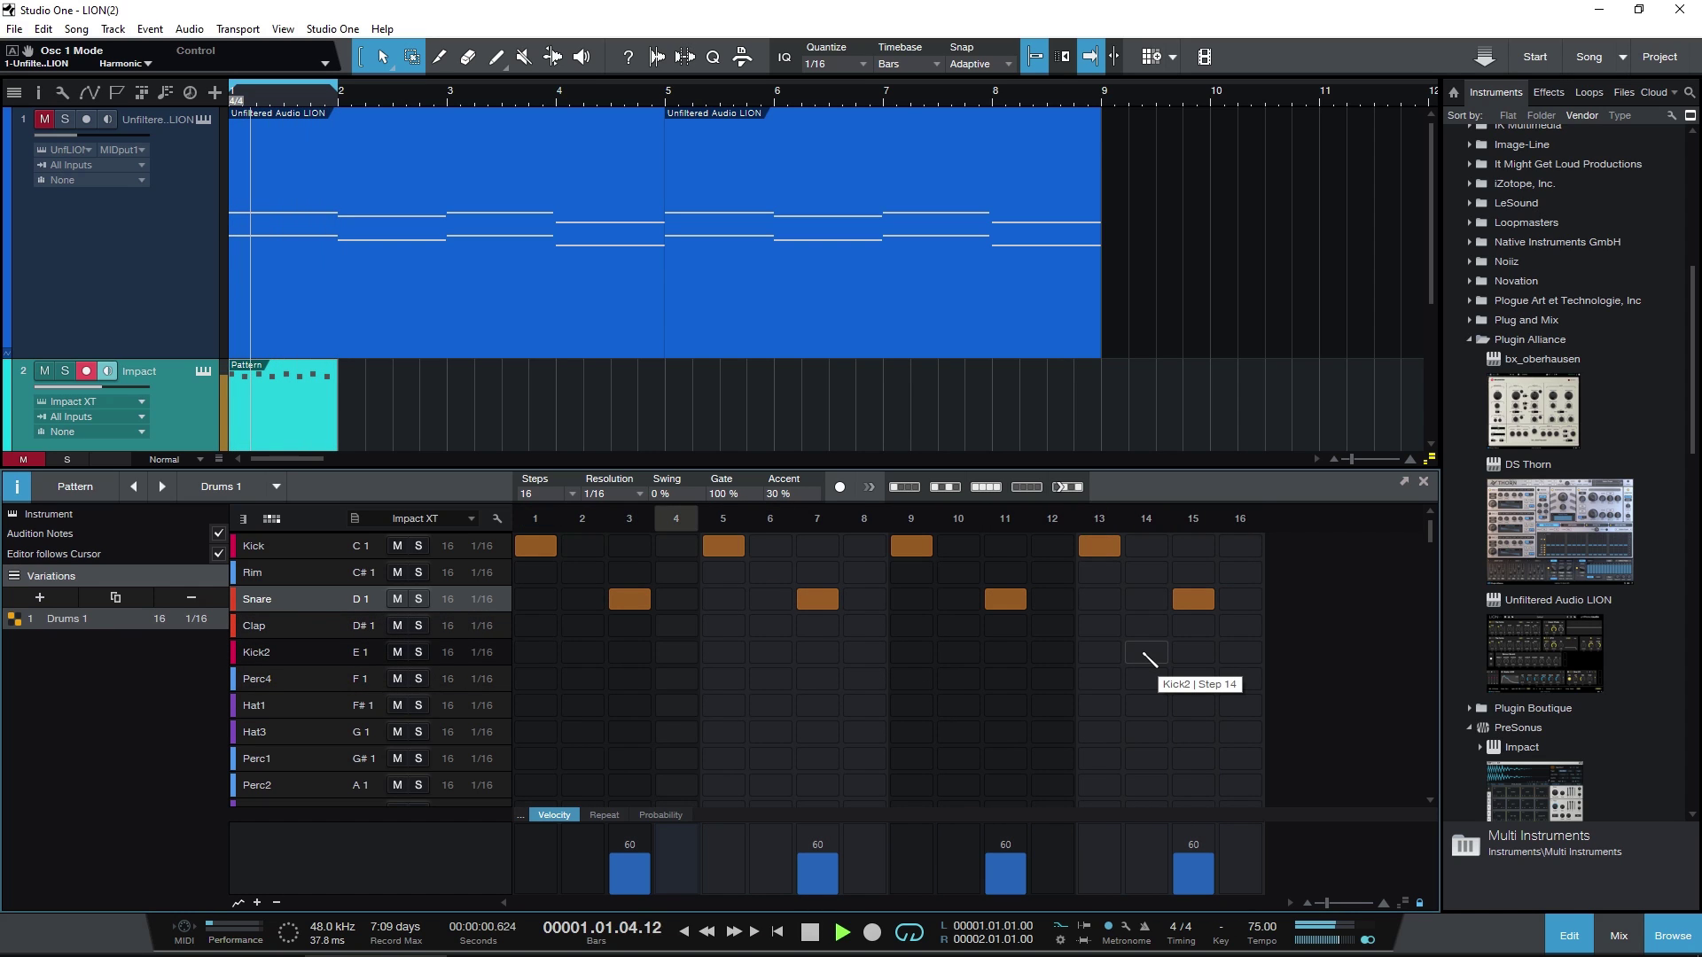
key("space")
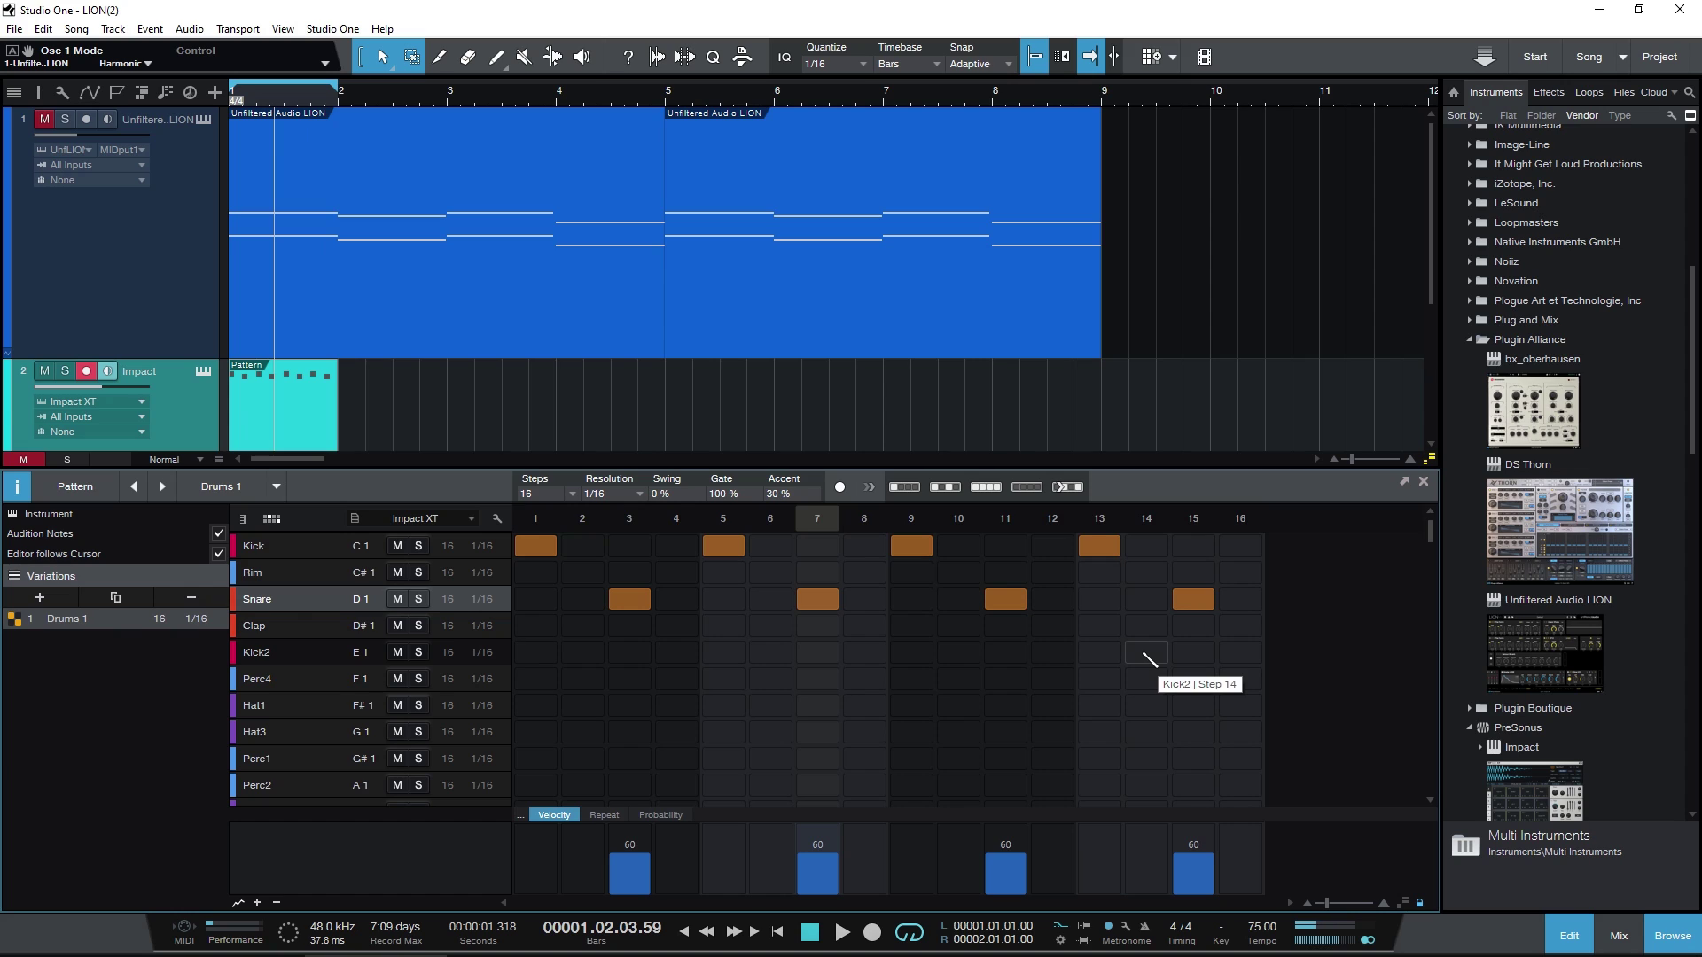
Remove the Snare hits on steps 7 and 15 while the pattern plays.
right_click(828, 600)
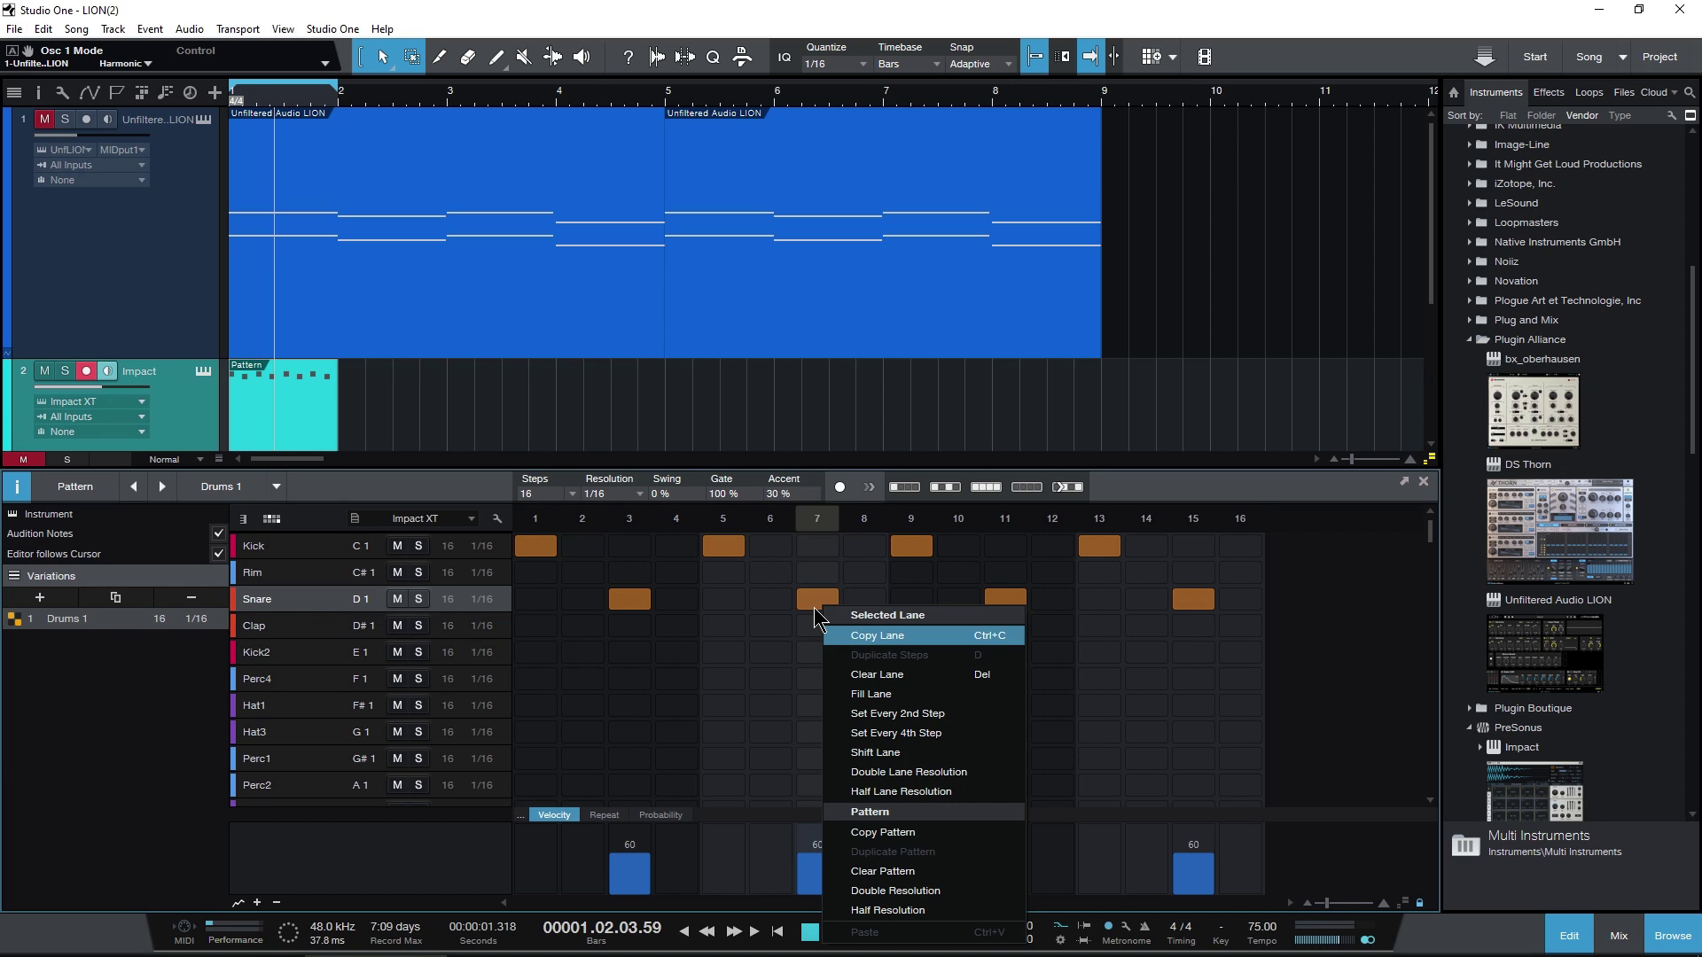
key("Escape")
key("space")
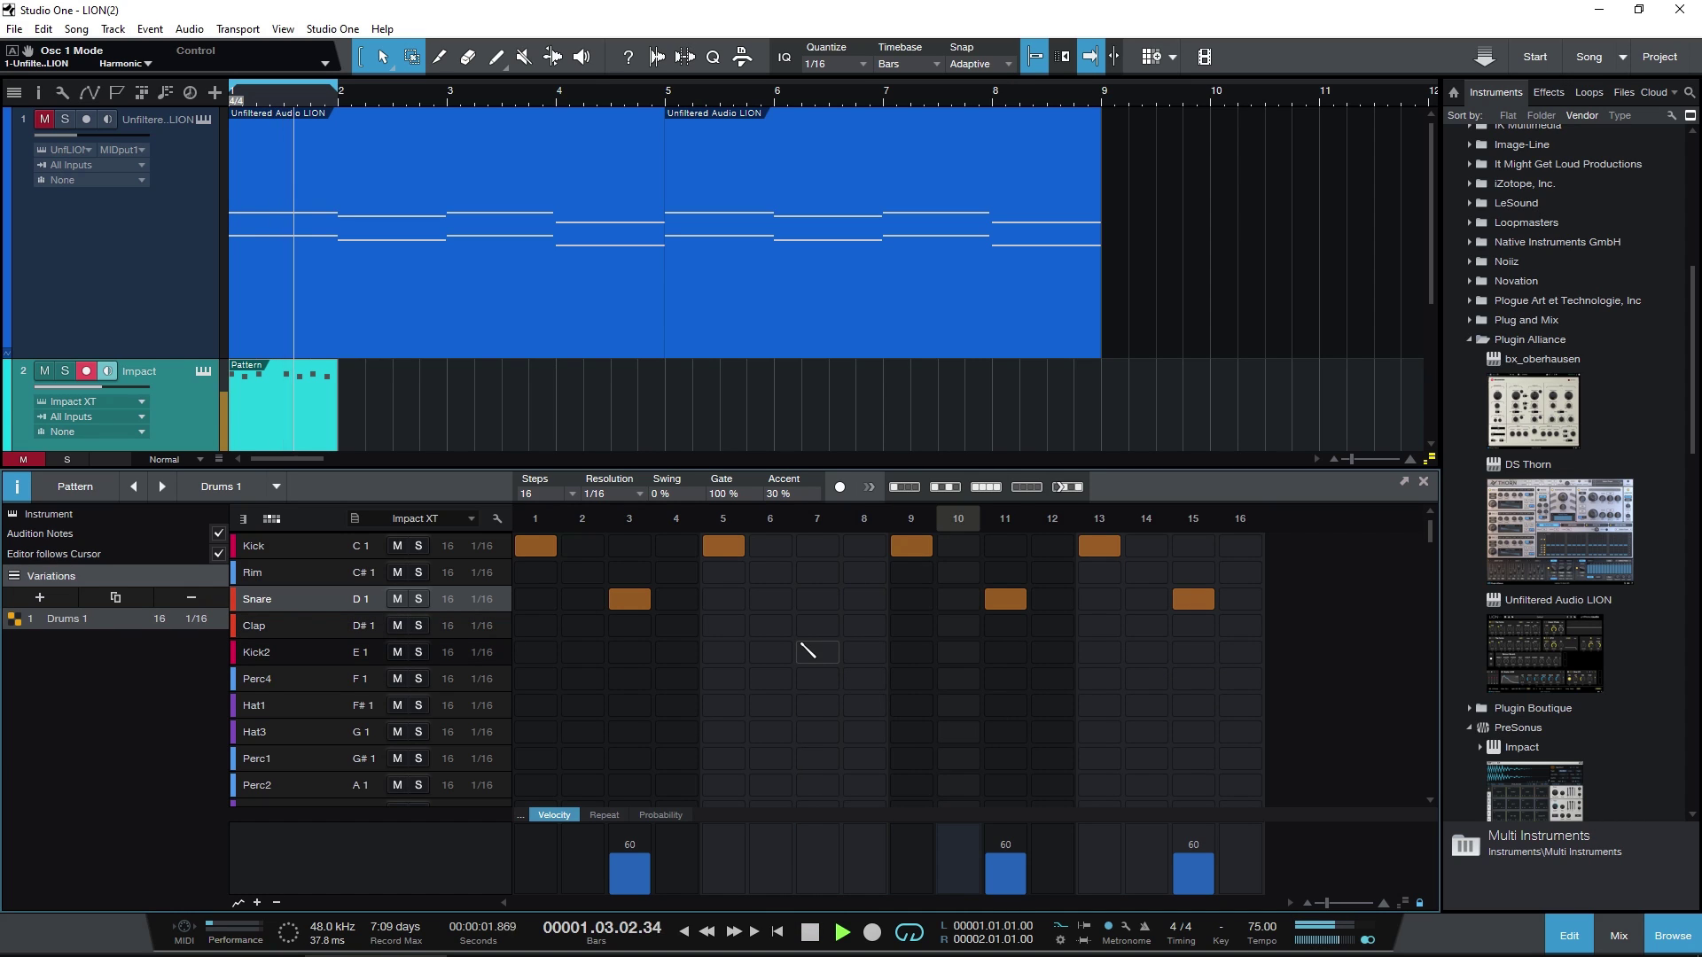
left_click(1193, 600)
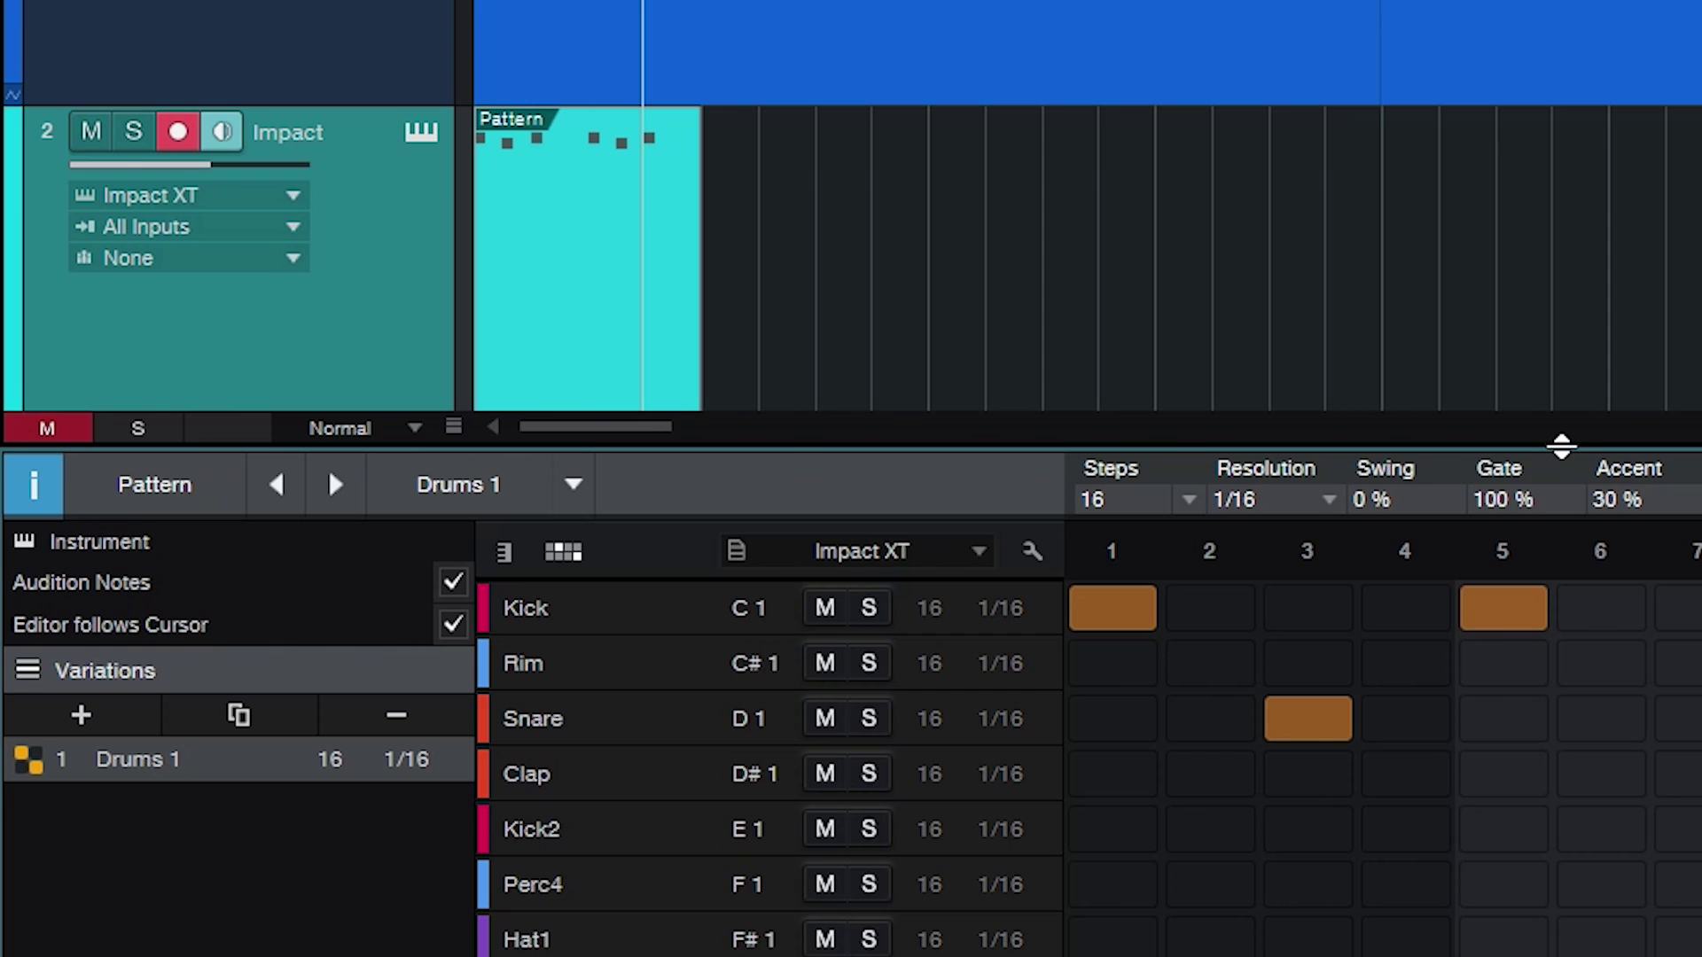
Enlarge the pattern editor, add a new empty variation to the Impact pattern and remove it again.
left_click_drag(1557, 444, 1550, 557)
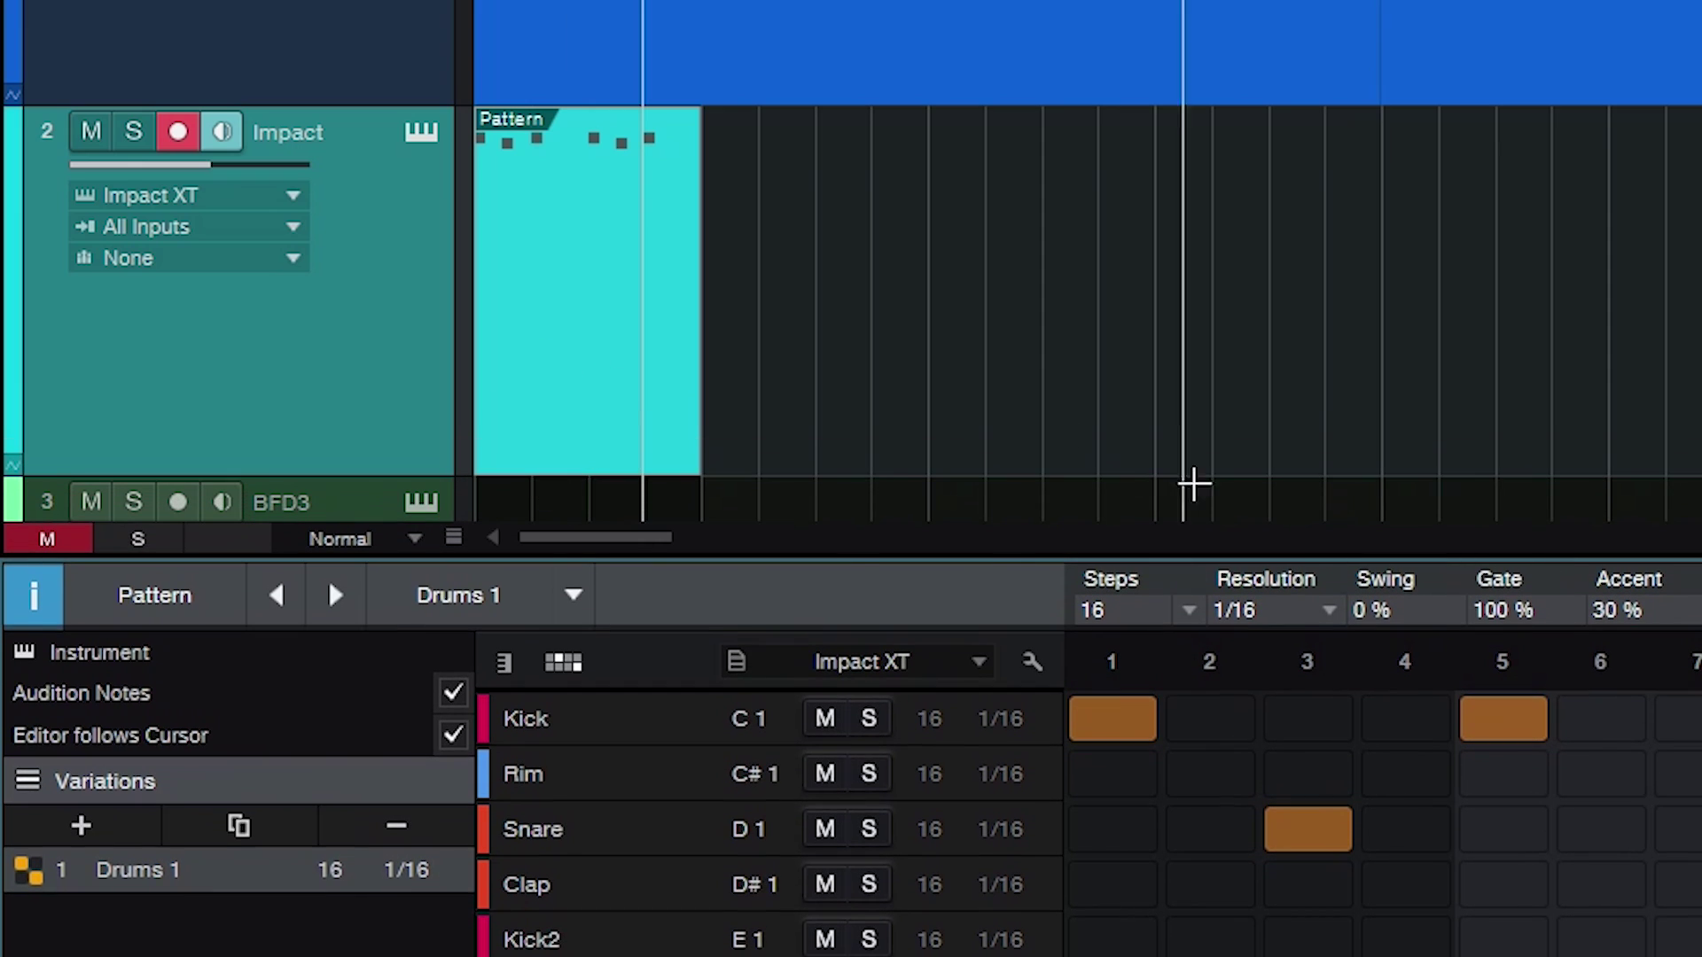
left_click_drag(1319, 553, 1386, 266)
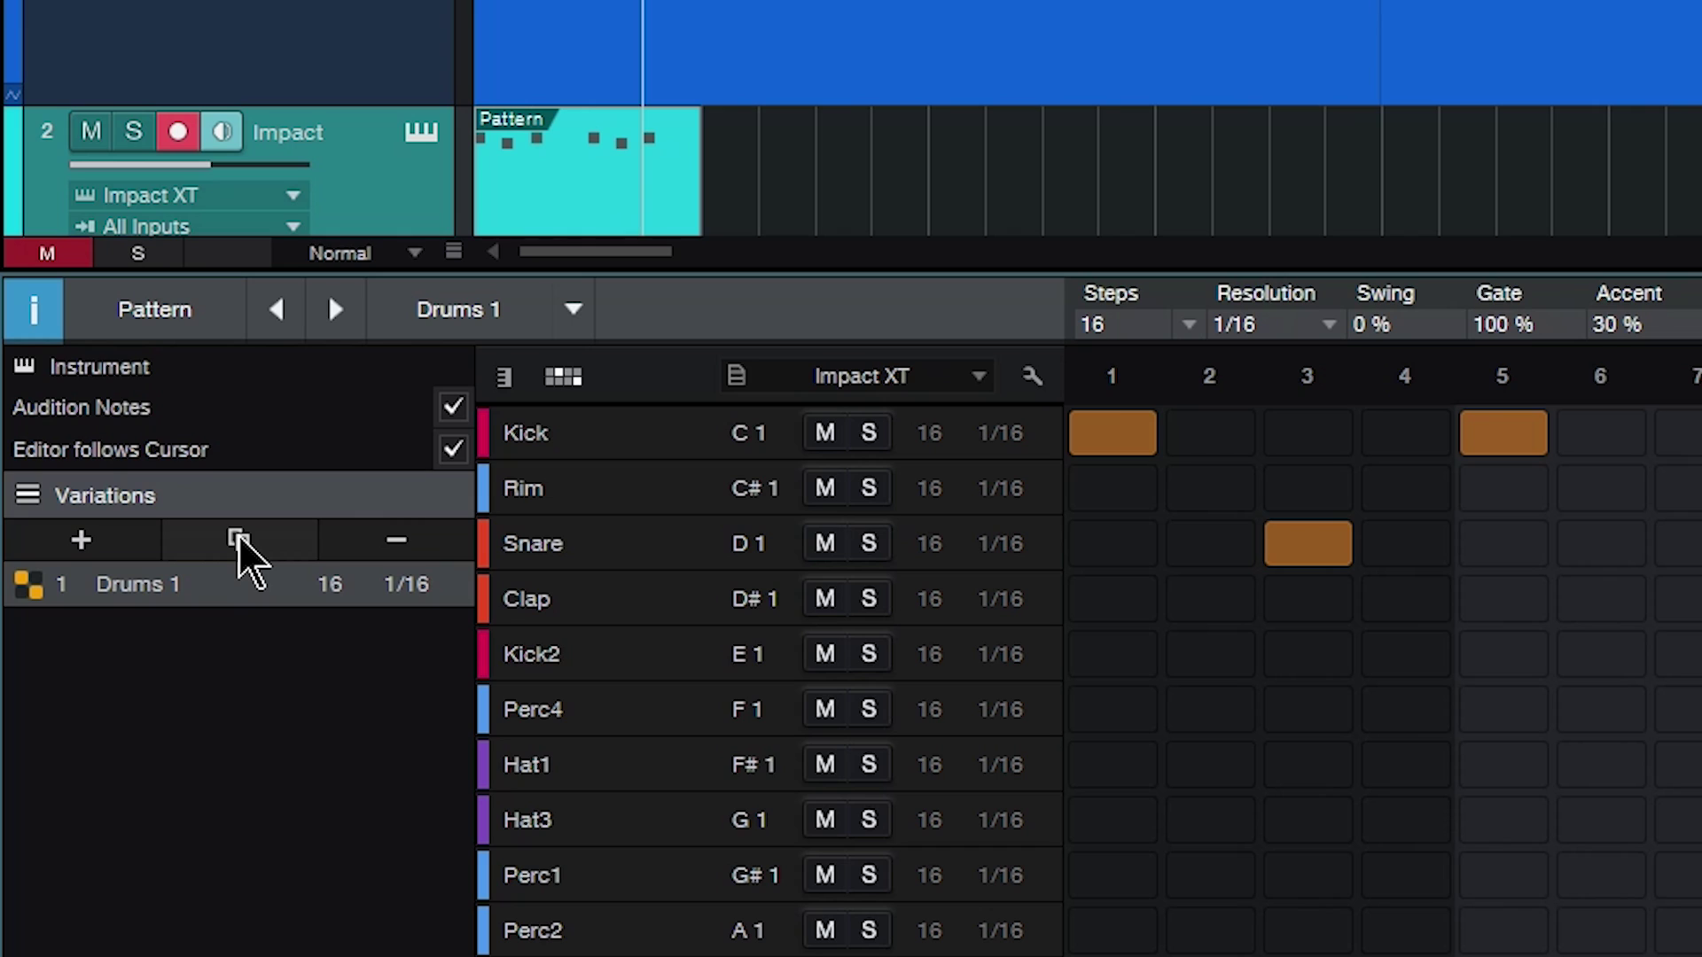
left_click(81, 540)
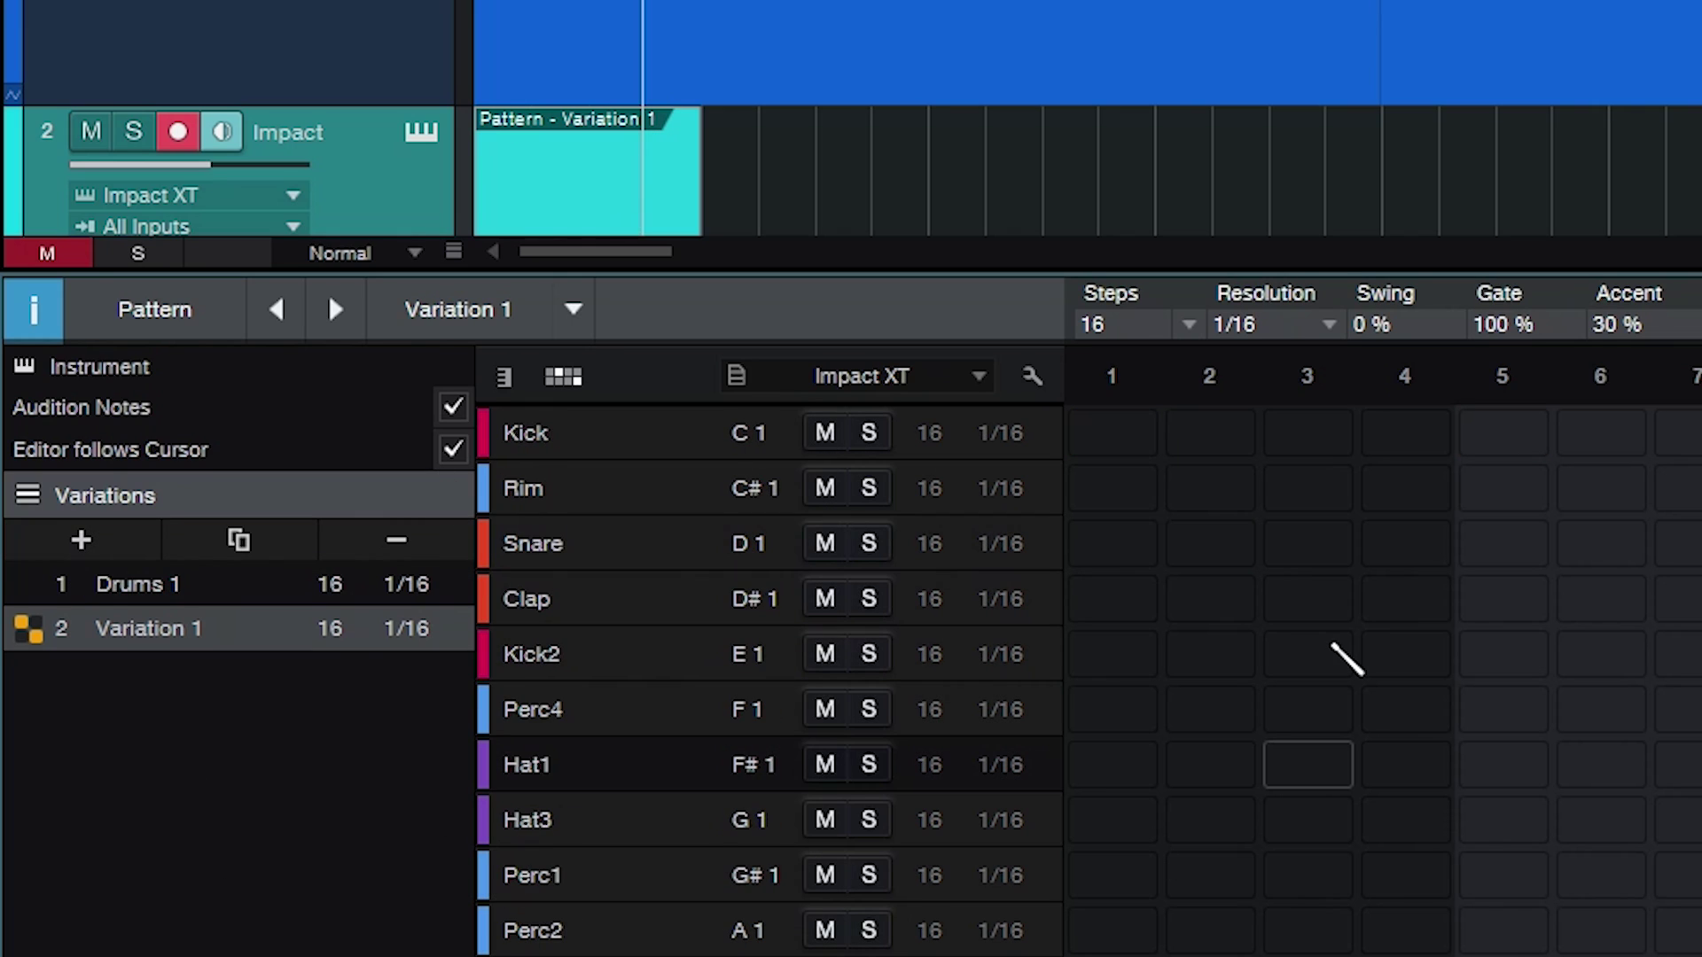
scroll(1347, 660, "down", 1)
scroll(1347, 660, "up", 1)
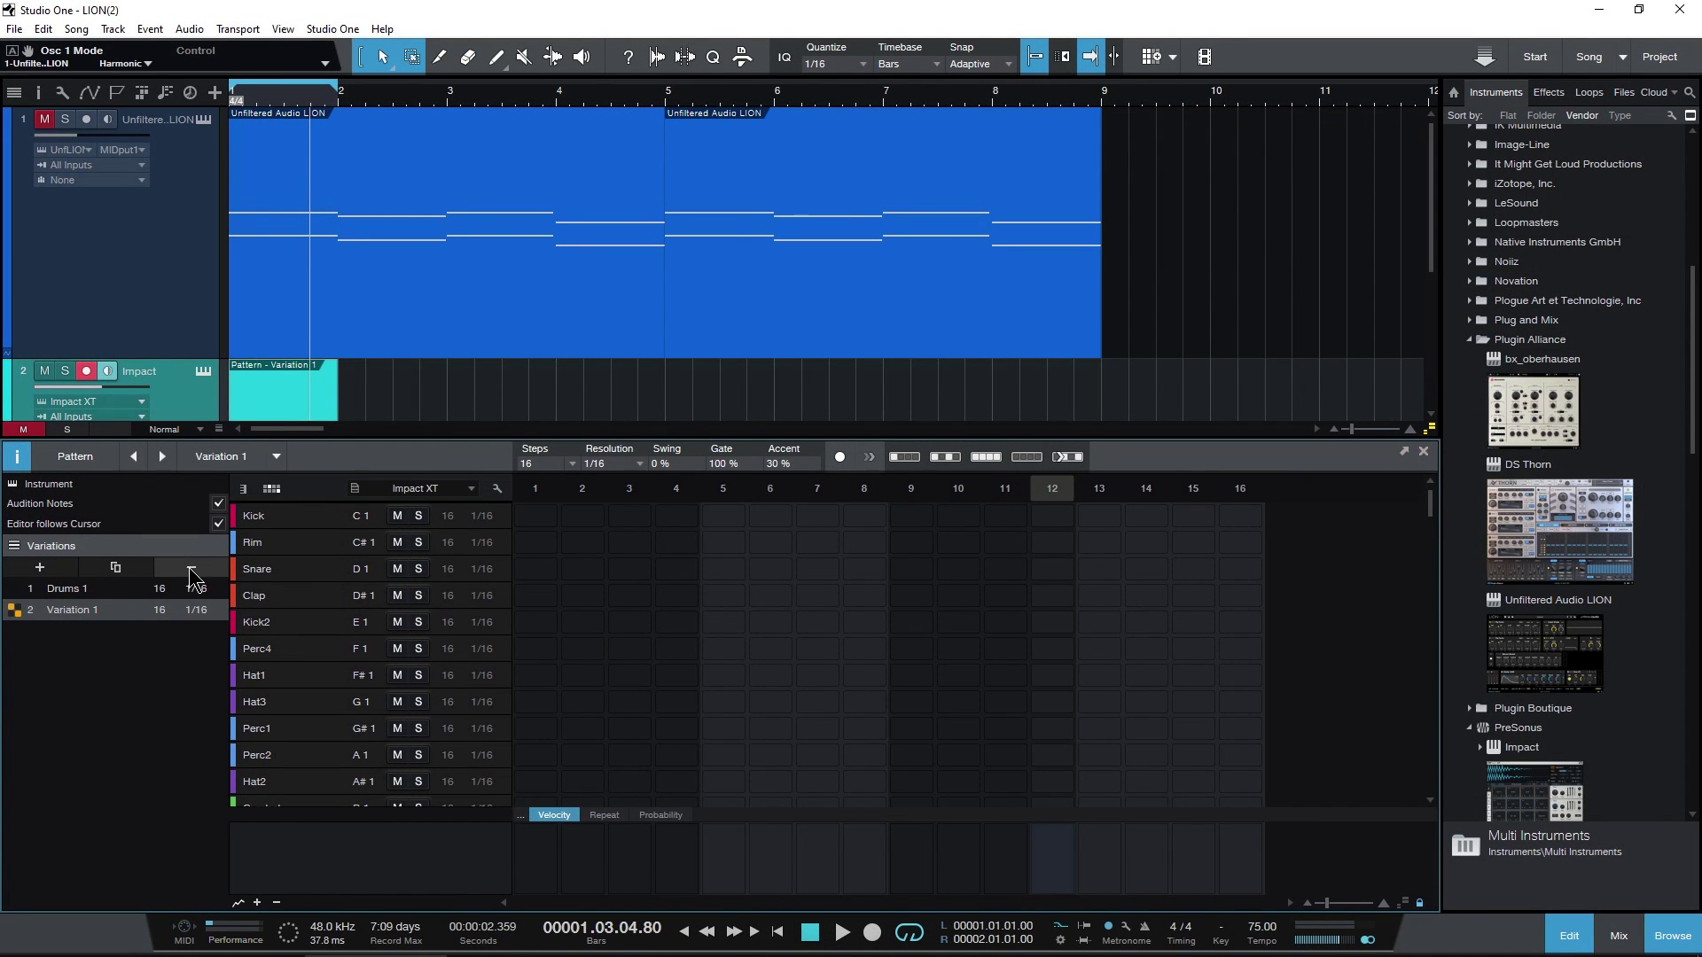
left_click(190, 568)
Duplicate the Drums 1 variation and rename the copy as Drums 2.
left_click(115, 572)
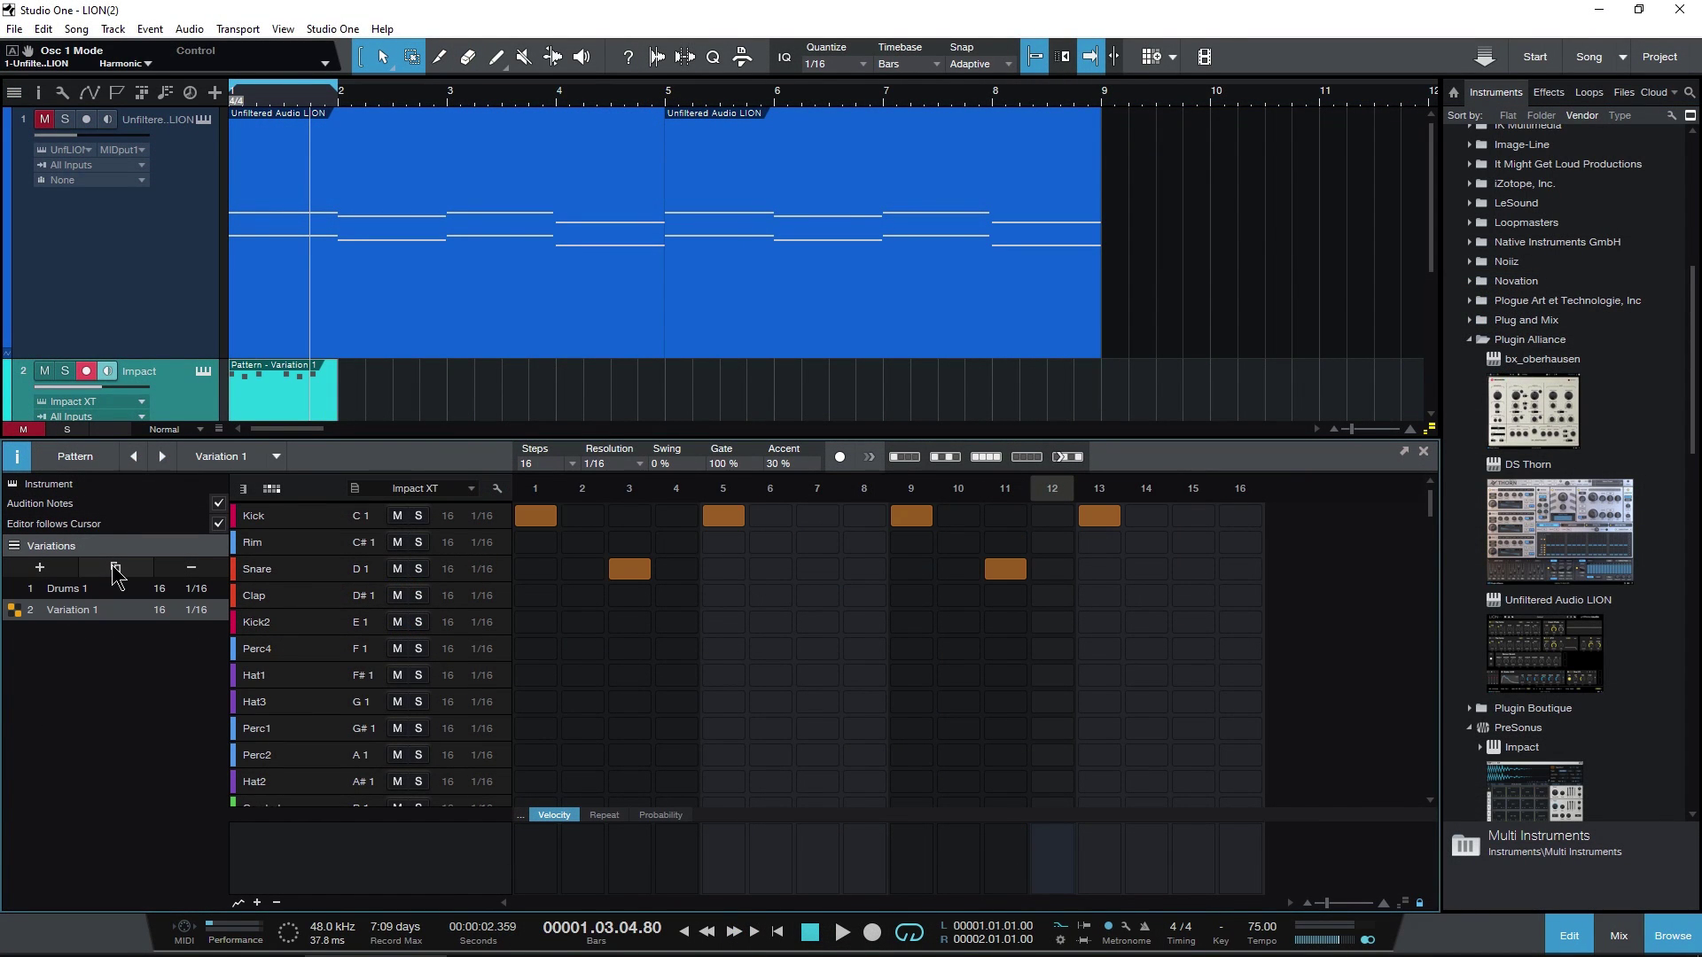
scroll(706, 667, "down", 3)
scroll(697, 684, "up", 3)
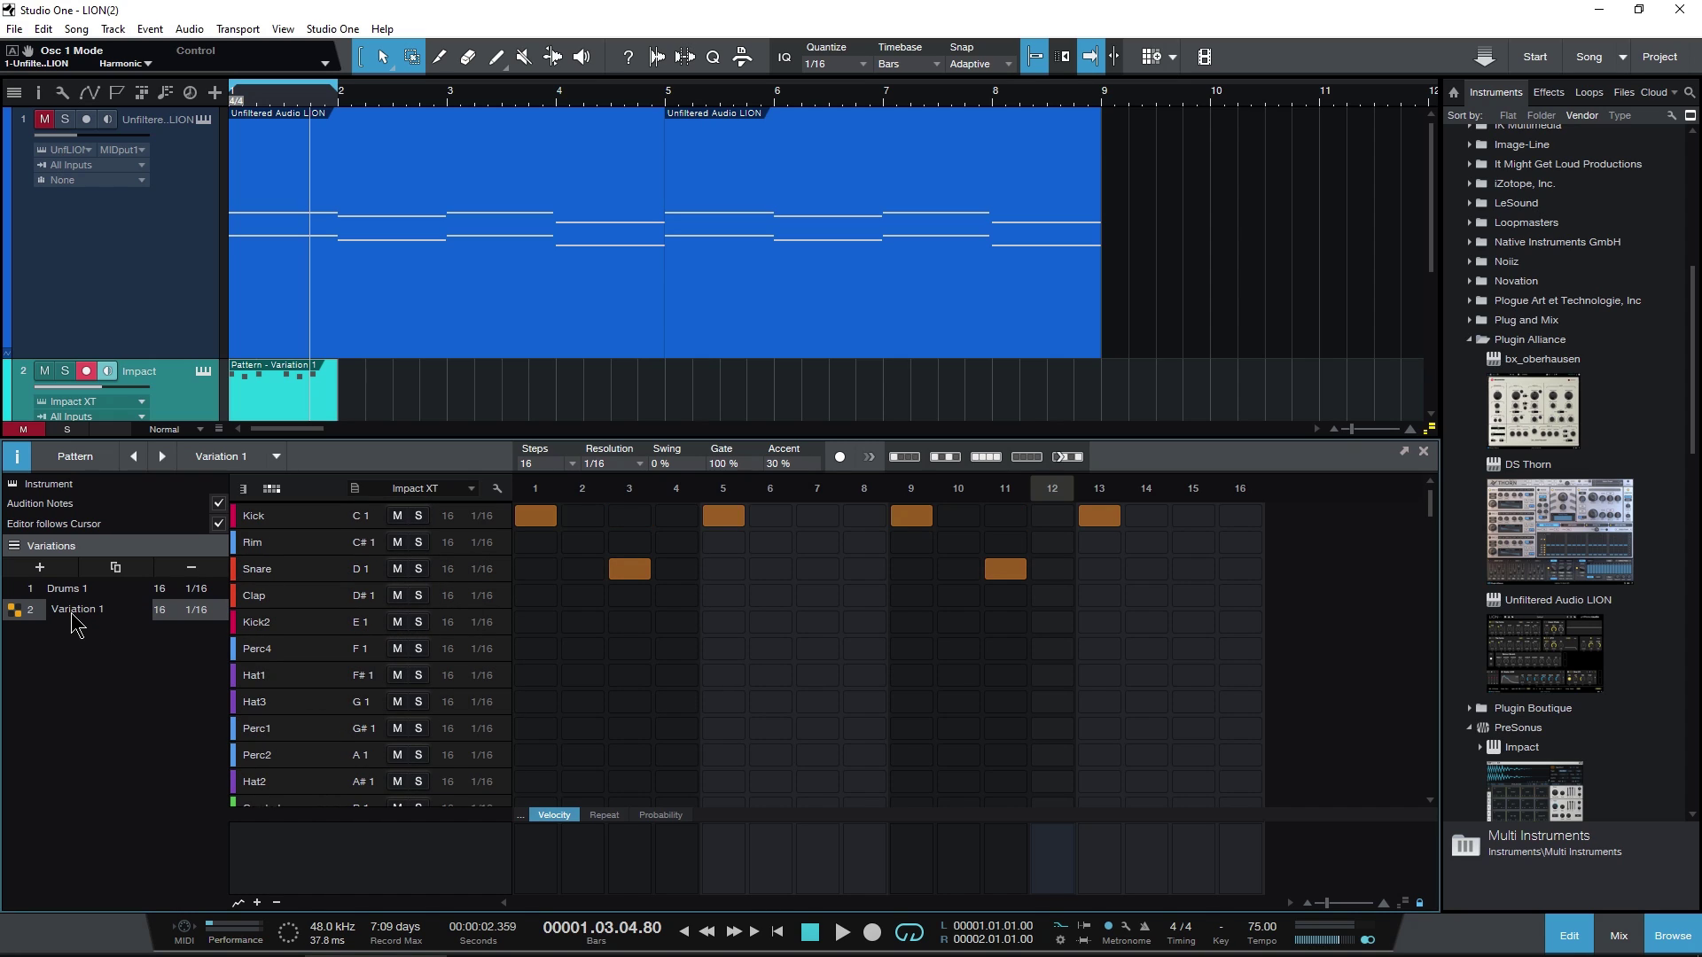
type("Drums 2")
key("Return")
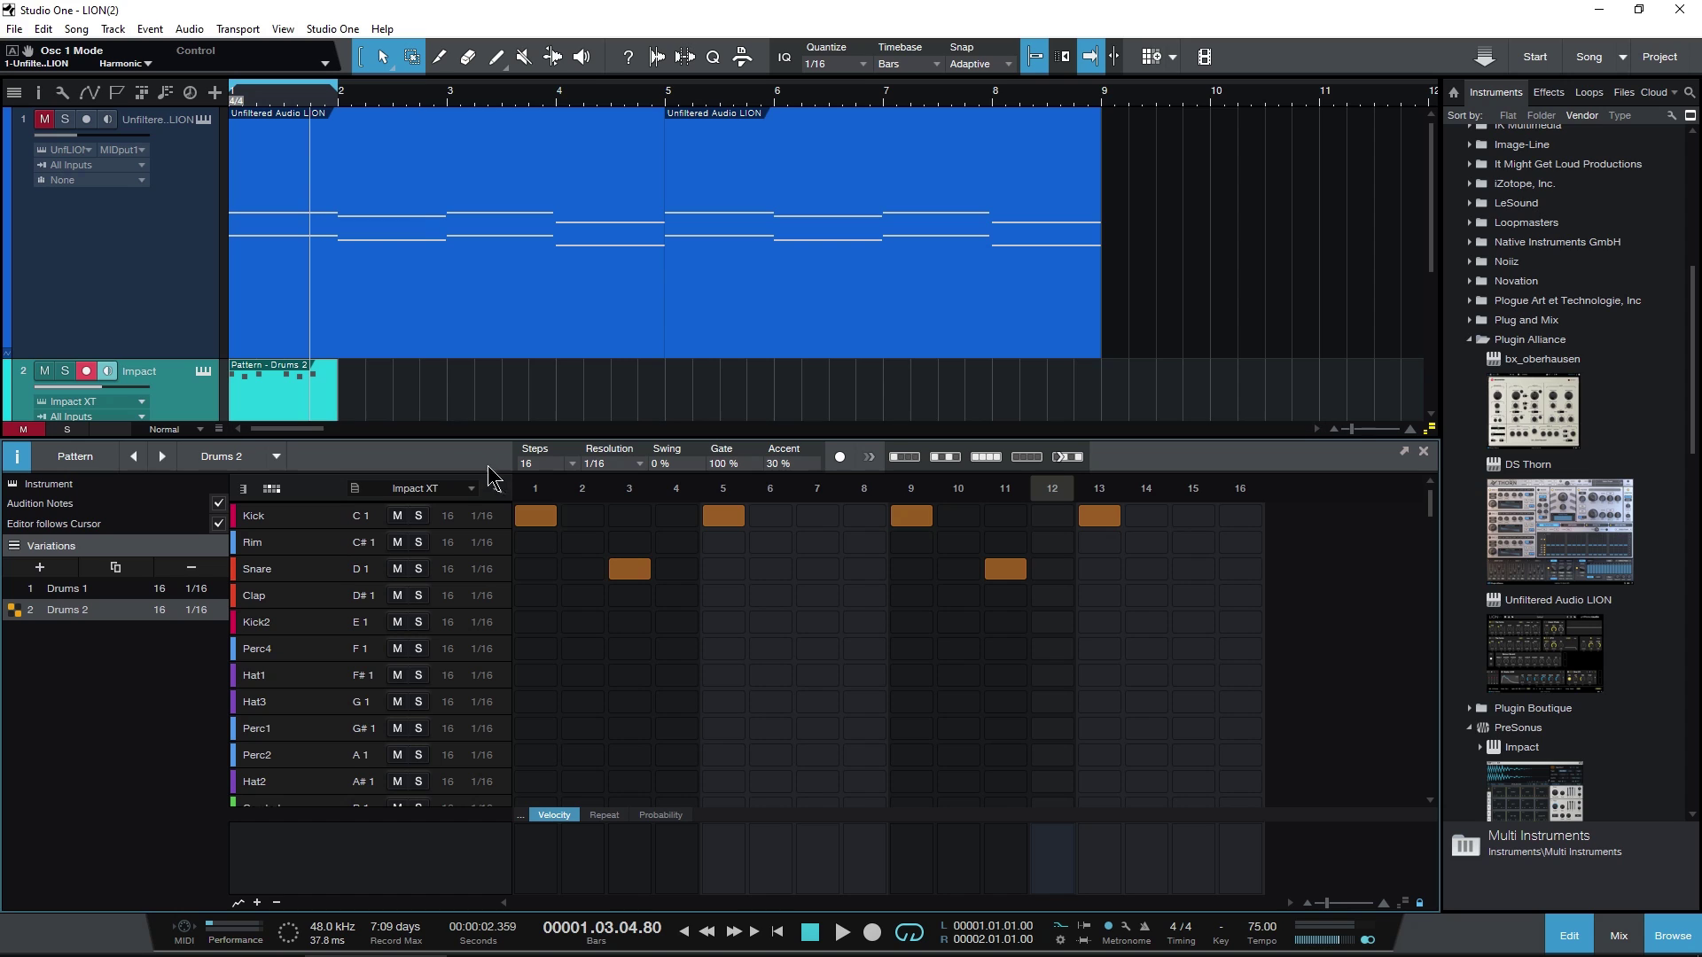
Fill all 16 steps of the Hat1 lane in Drums 2 during playback, and stop playback after listening.
key("space")
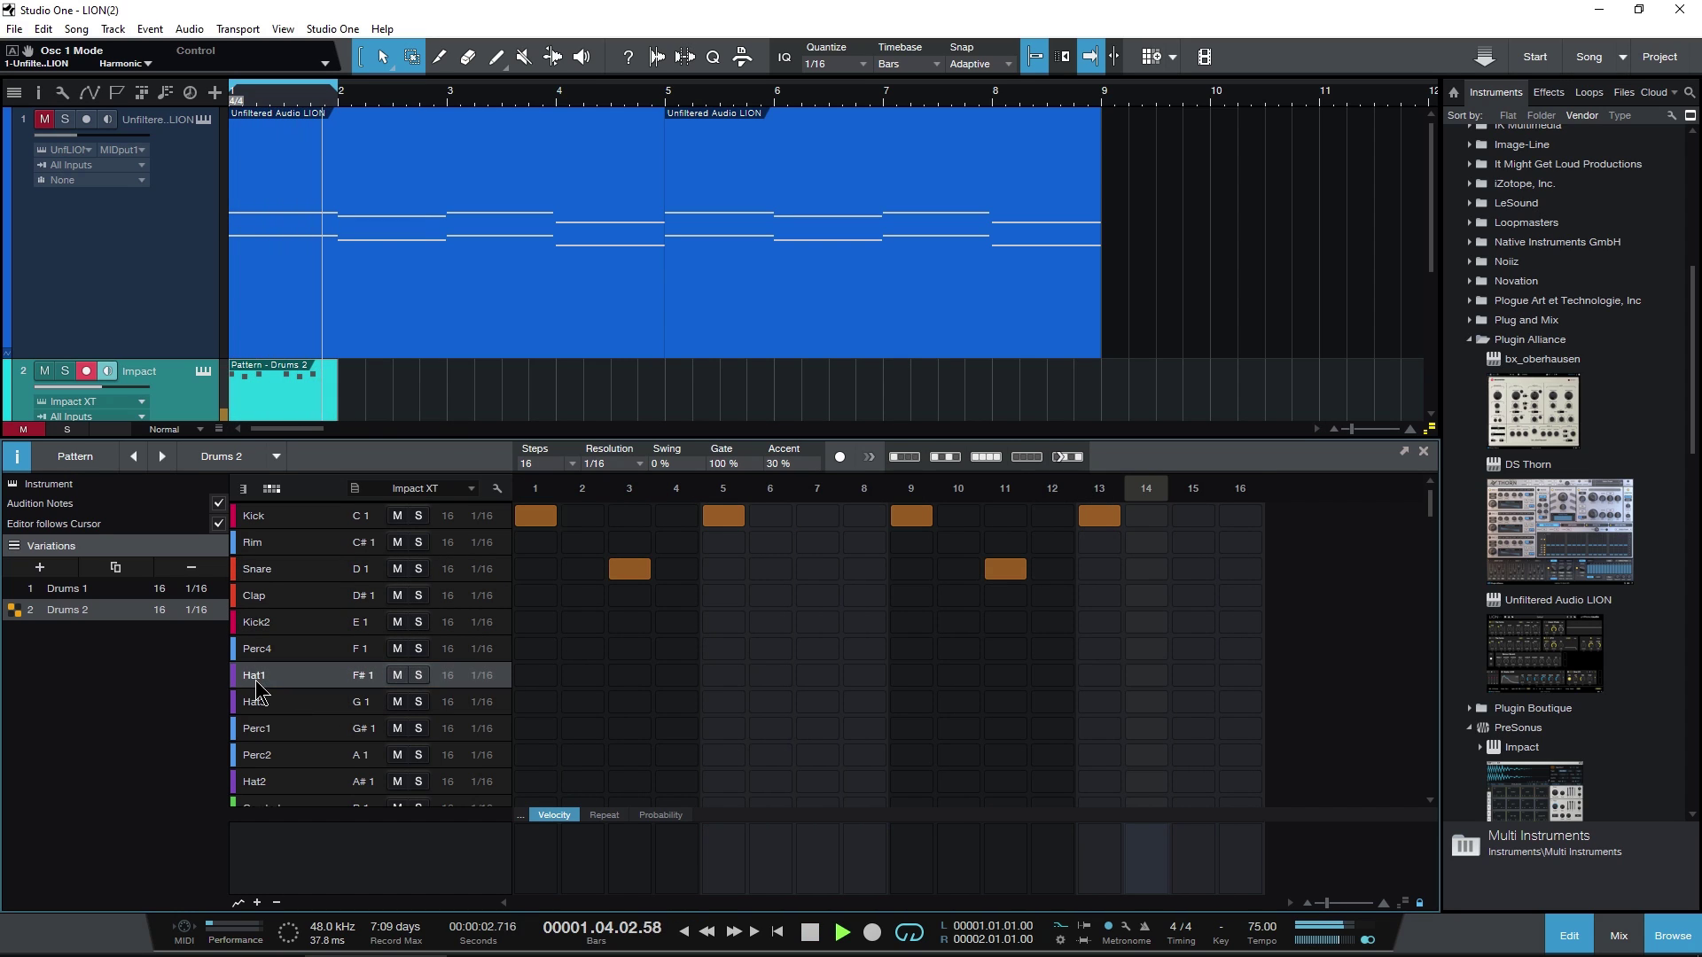
left_click_drag(524, 676, 1242, 688)
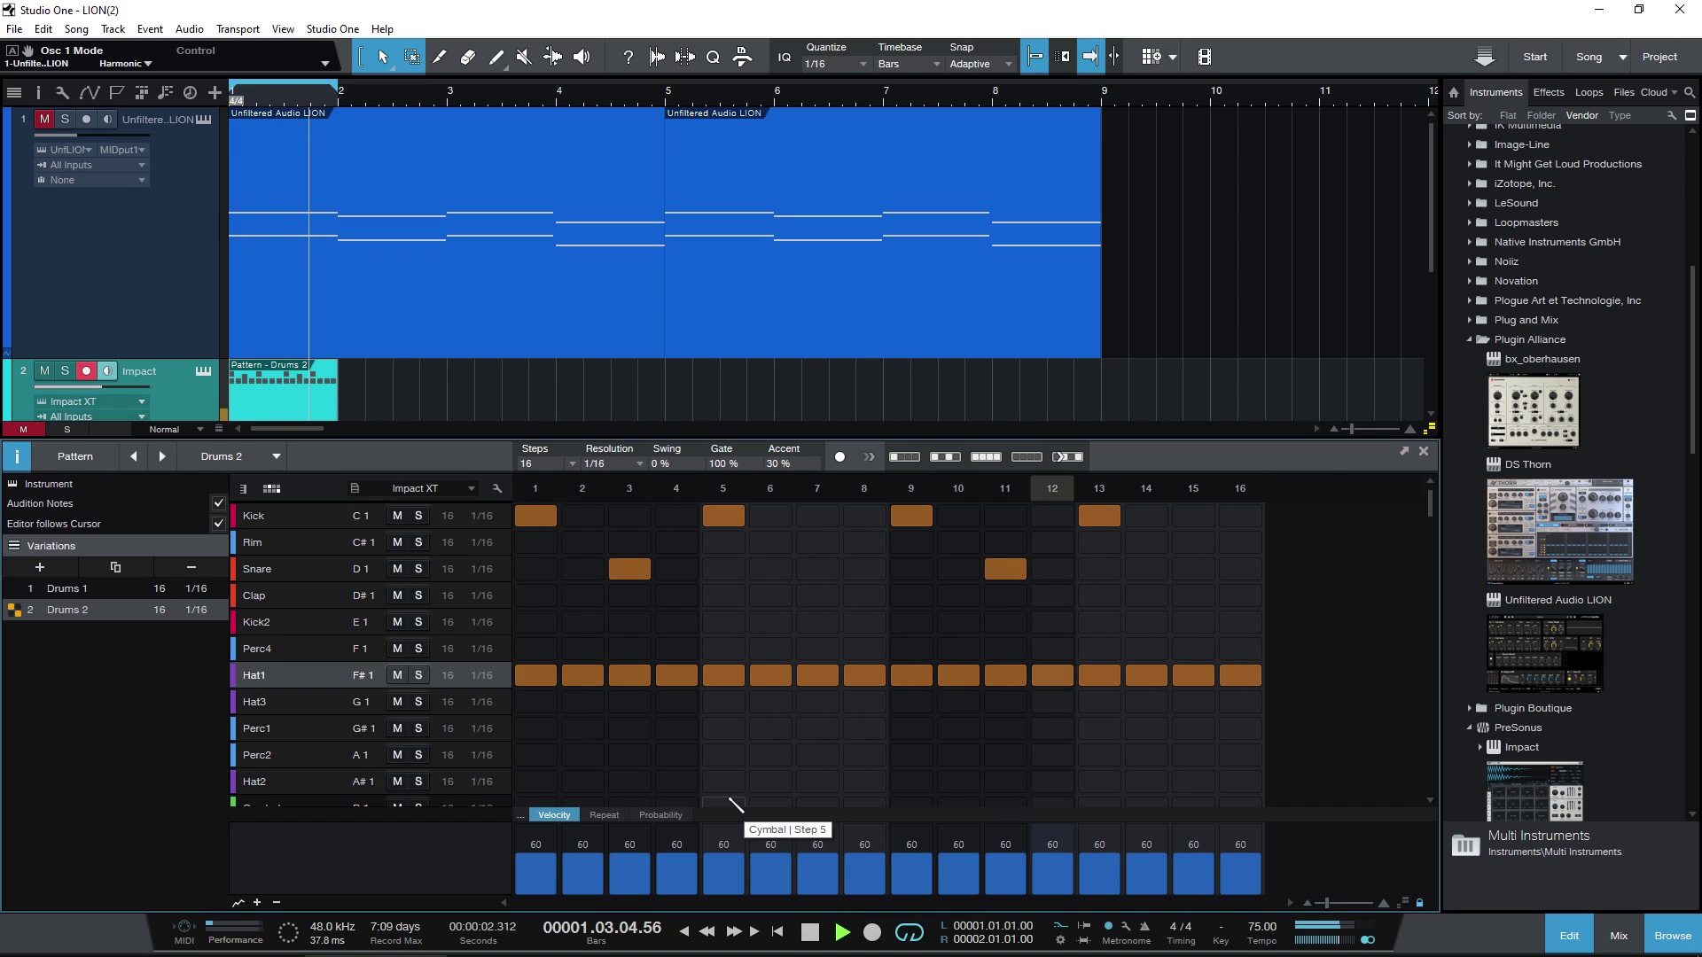
key("space")
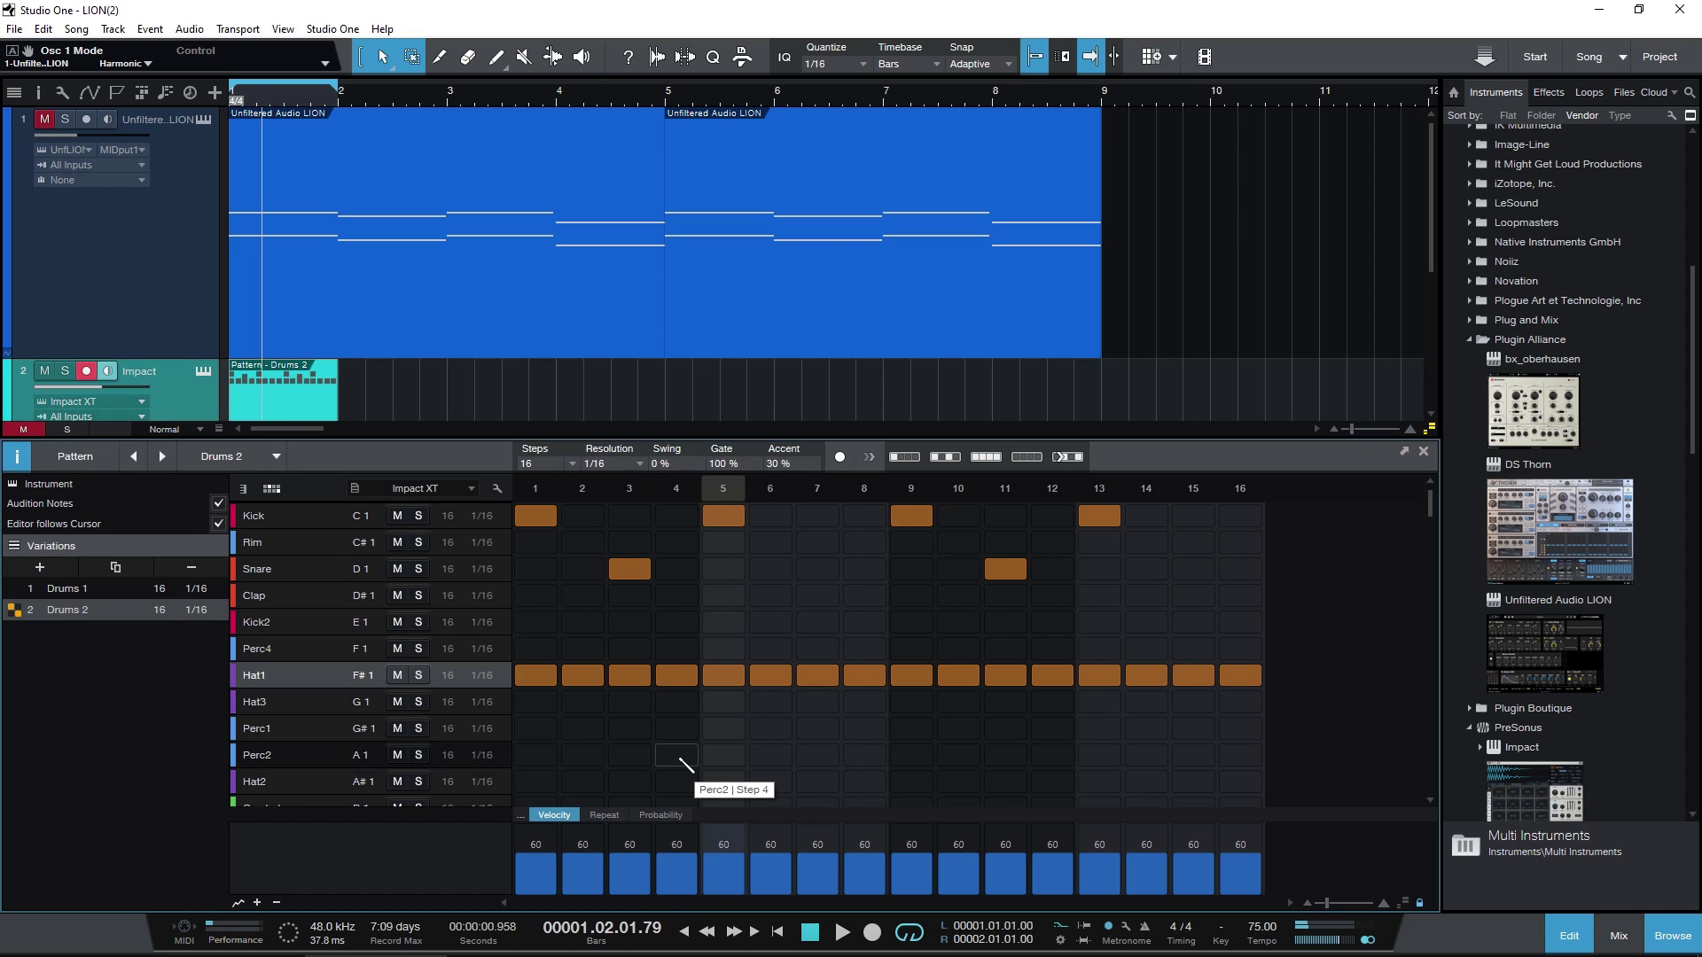
scroll(665, 709, "down", 1)
scroll(664, 705, "up", 1)
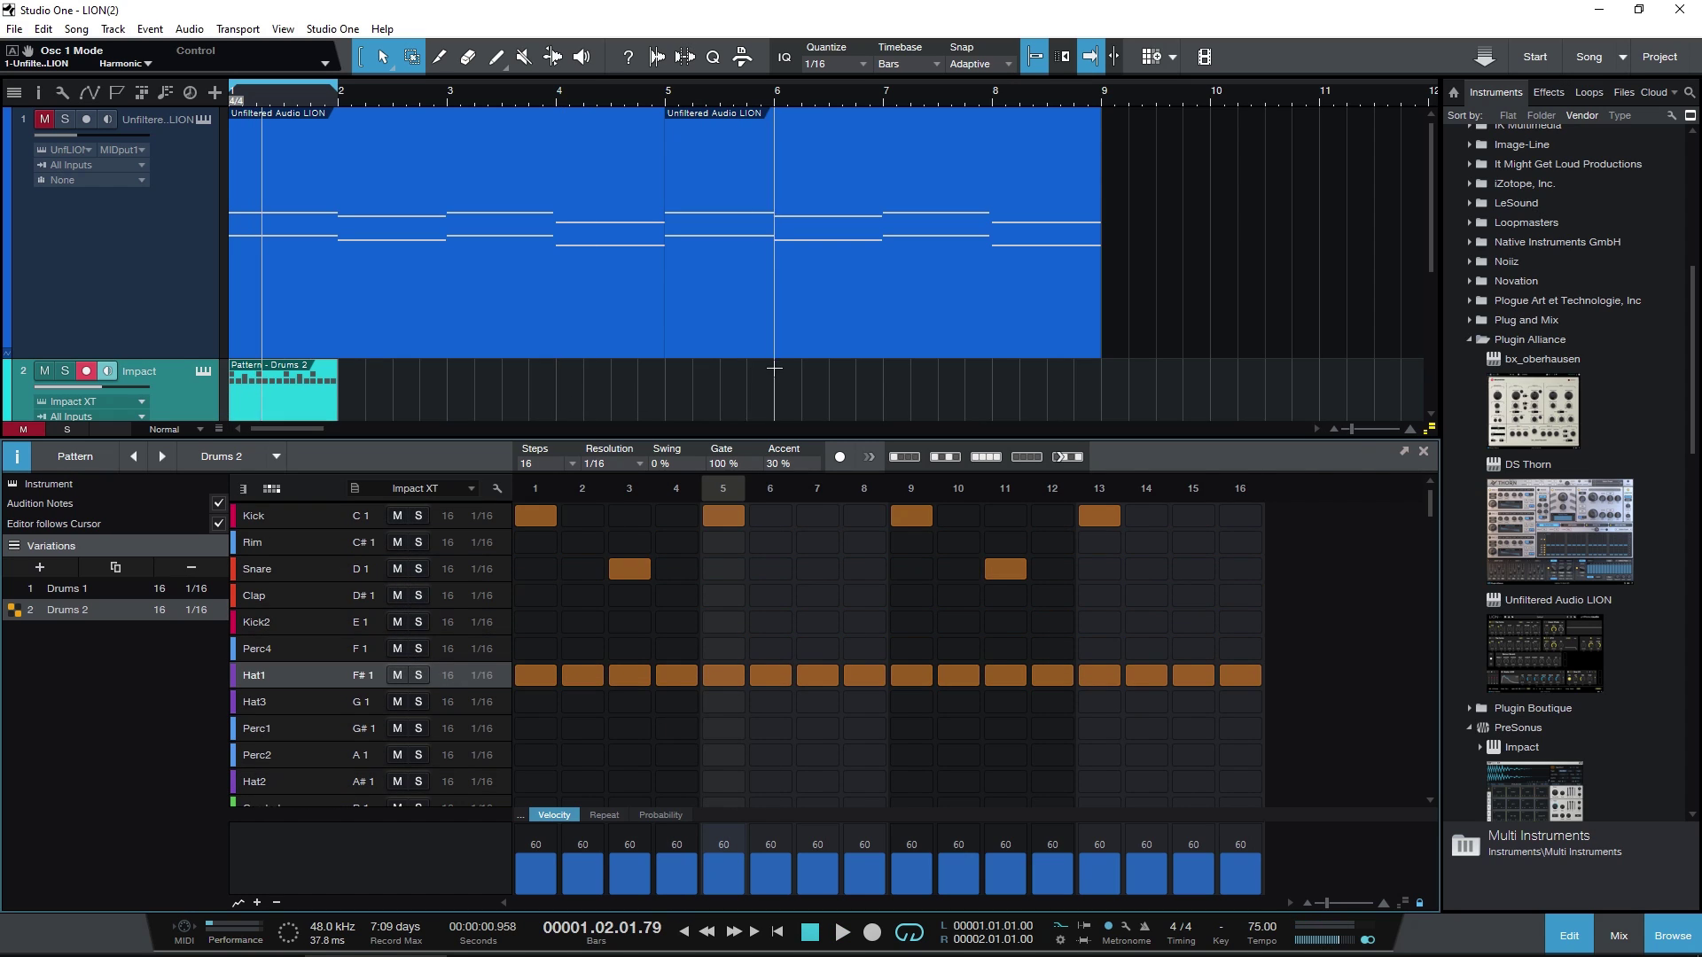
Give the arrangement more height to show the Impact track fully, and switch its pattern clip to the Drums 1 variation.
left_click_drag(733, 440, 733, 576)
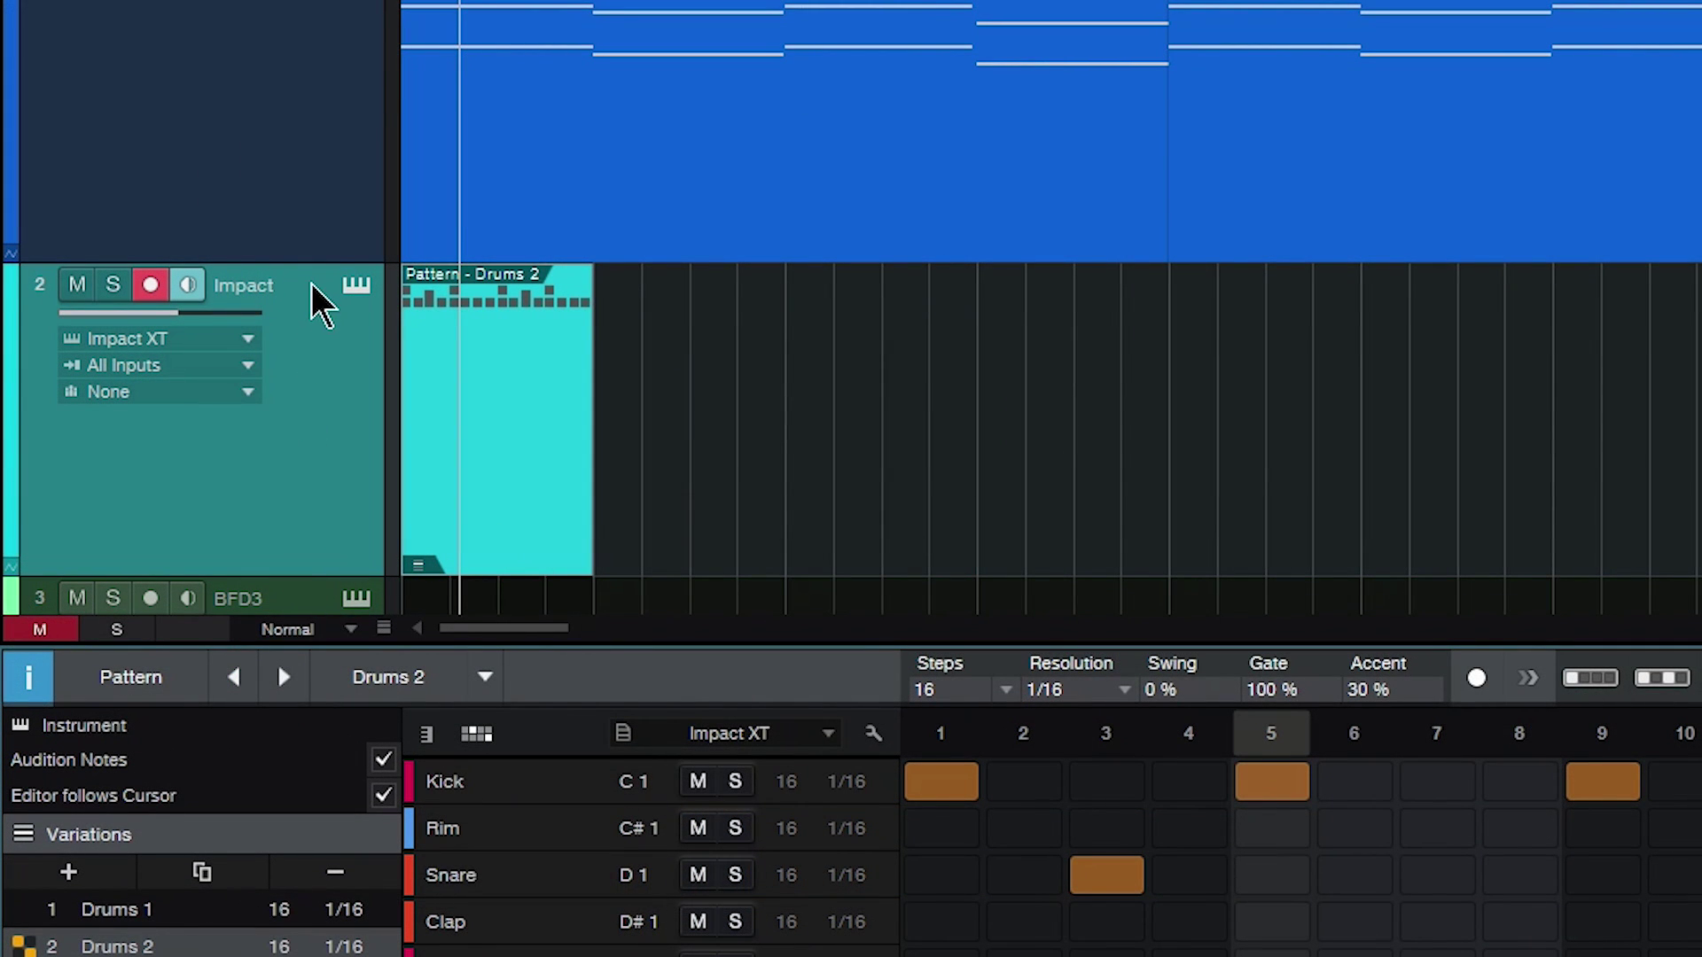
left_click_drag(330, 264, 333, 45)
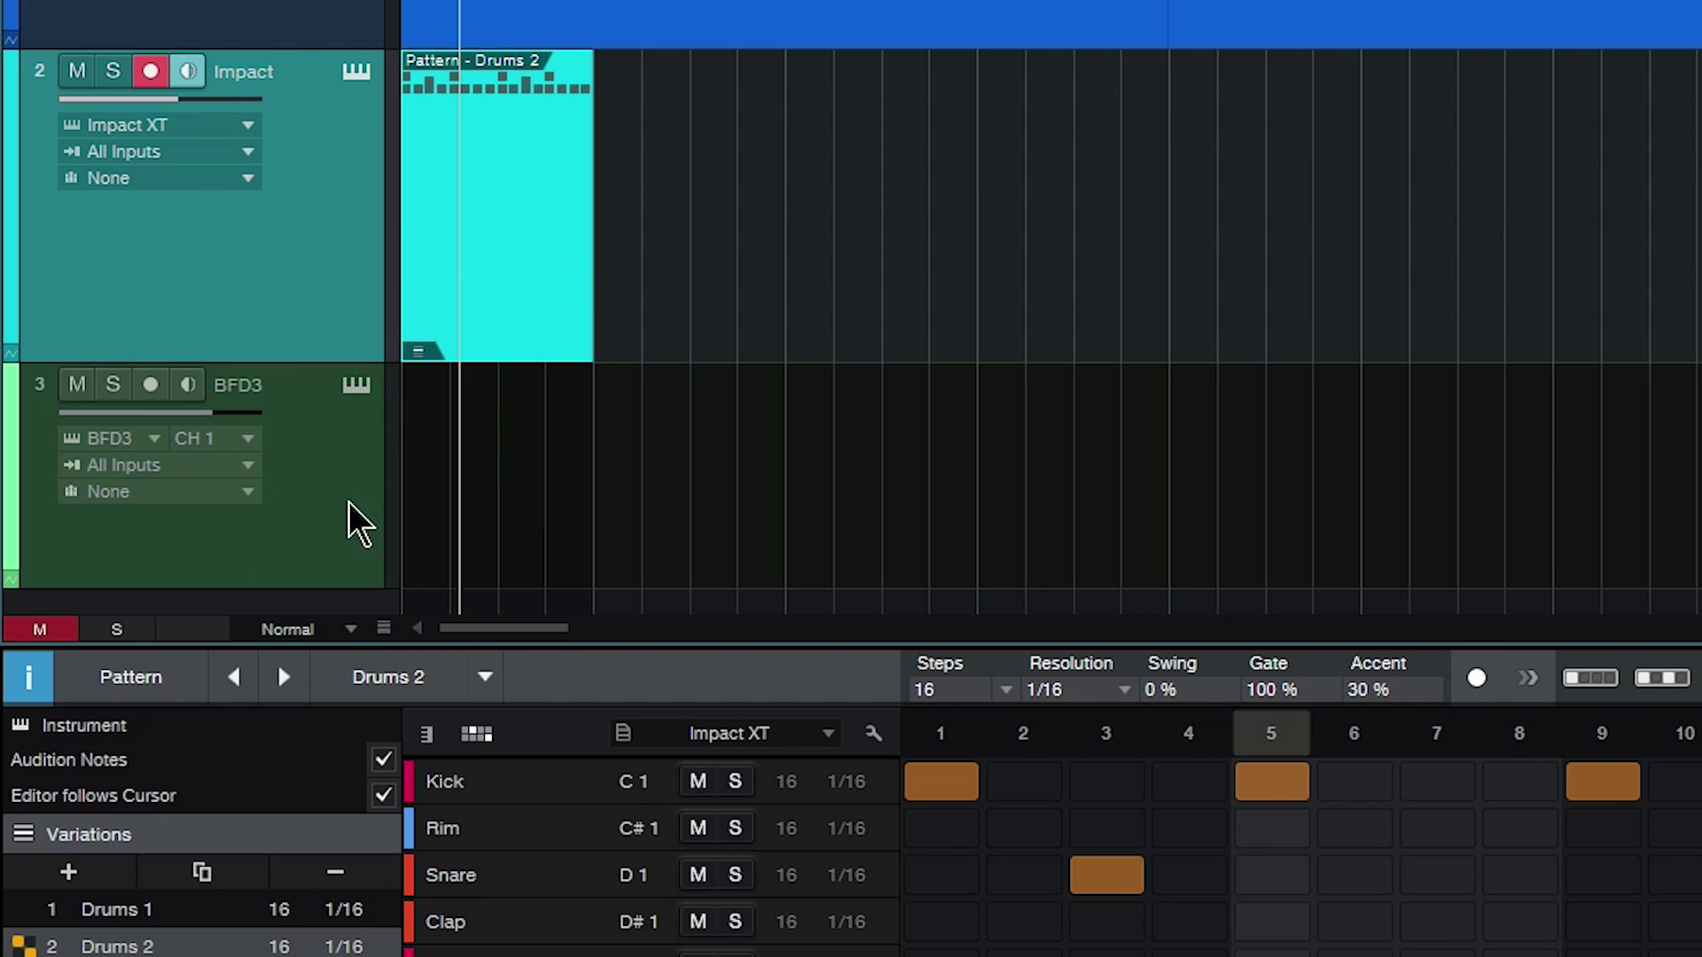
left_click(416, 355)
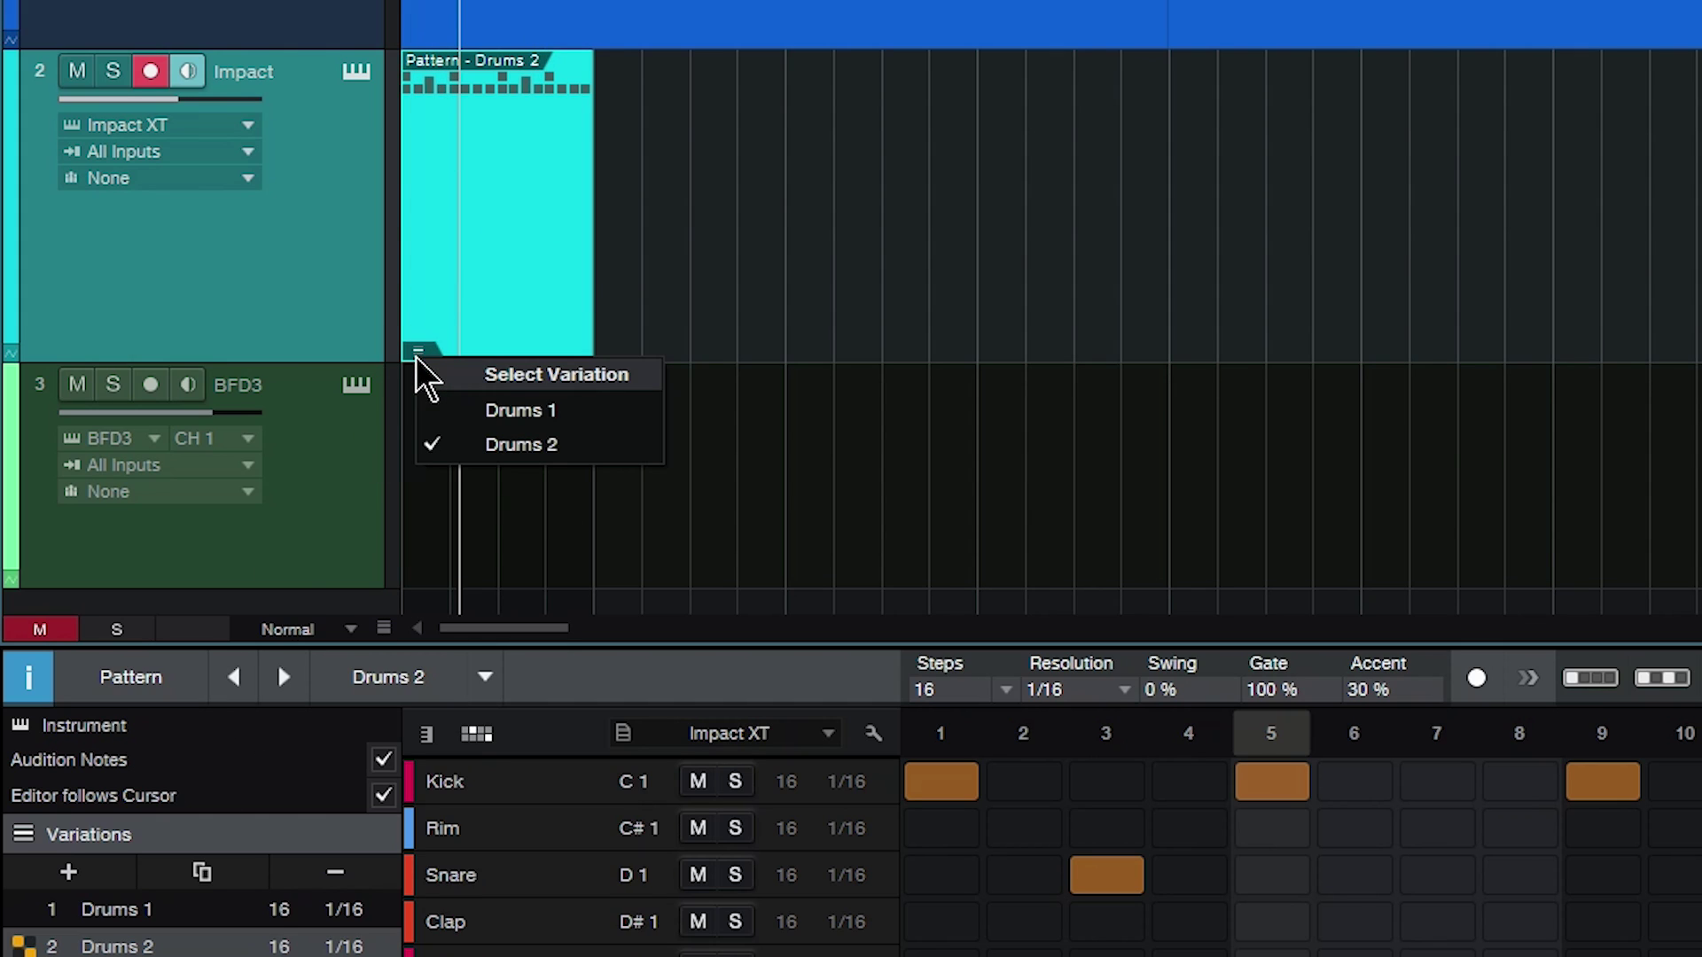
left_click(510, 407)
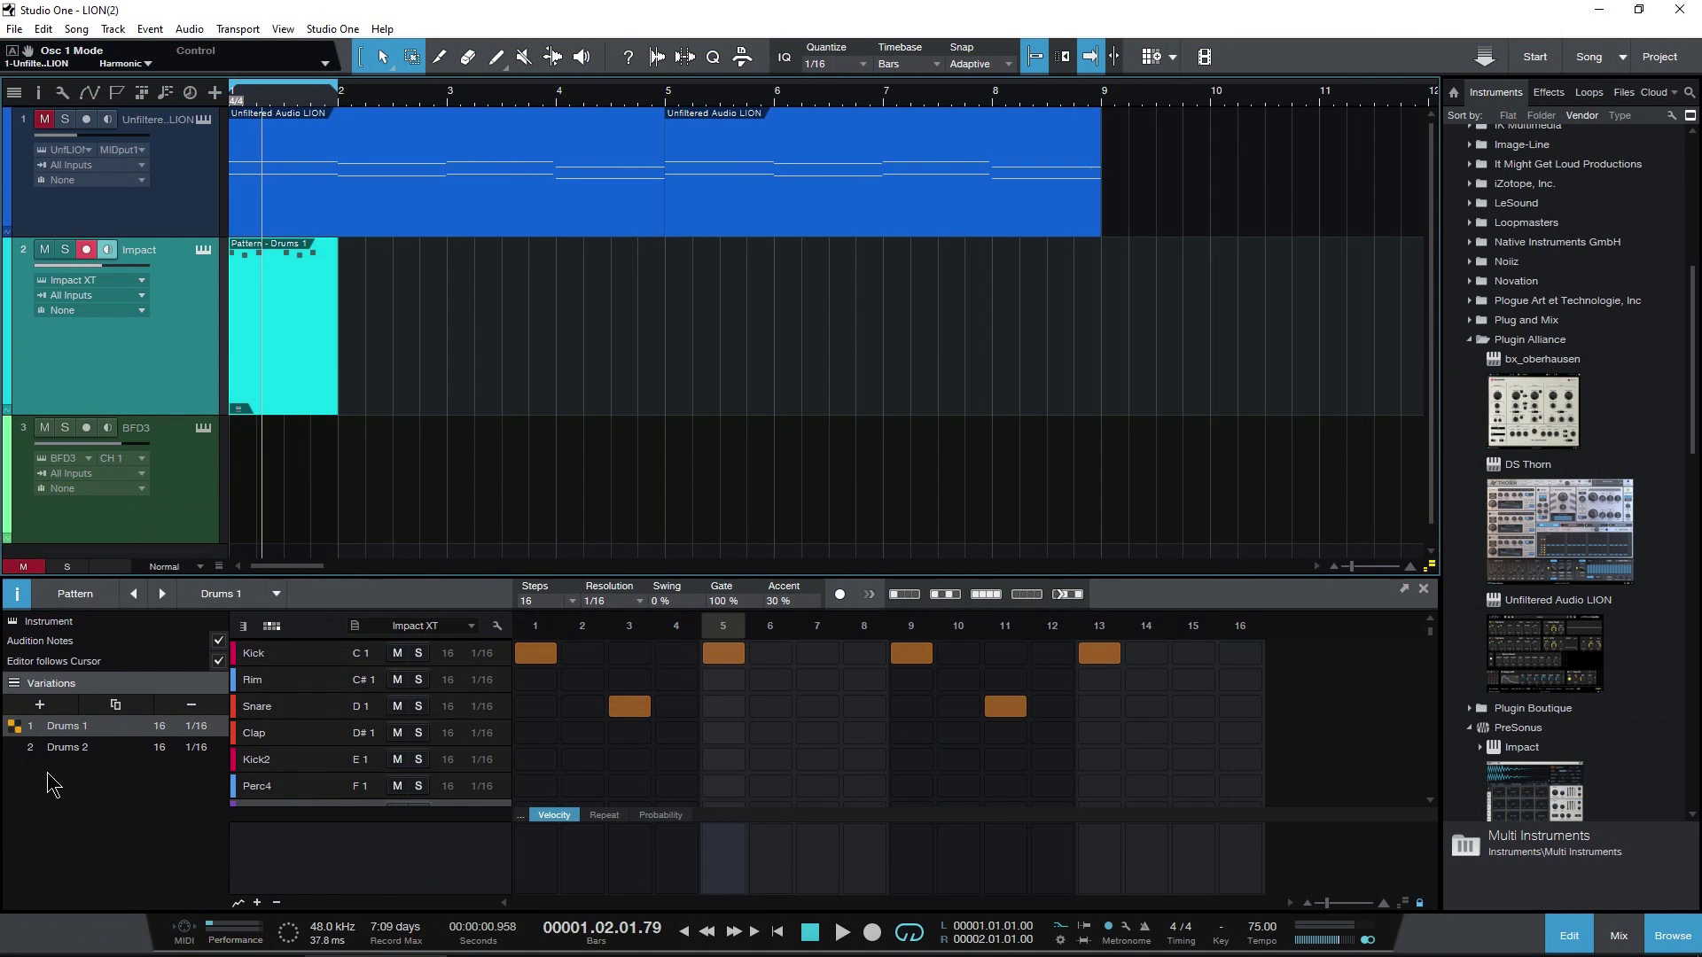
Hide and show the pattern editor's inspector, and switch the variation to Drums 2 and back to Drums 1.
left_click(16, 600)
left_click(16, 603)
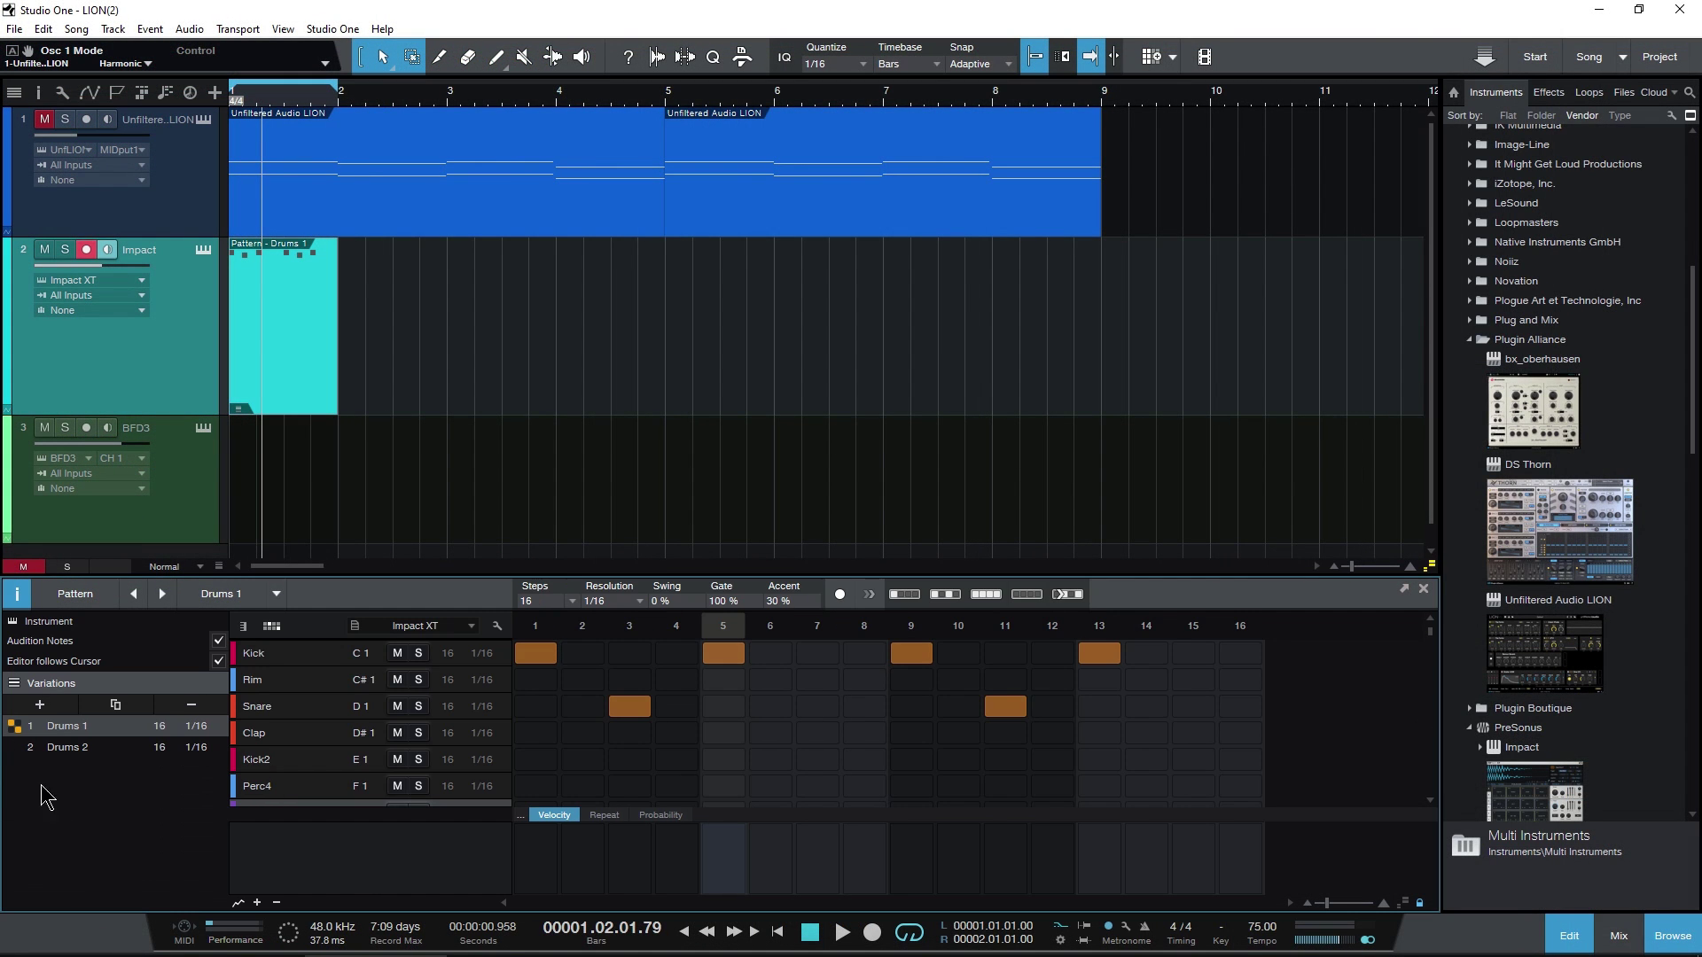
left_click(53, 752)
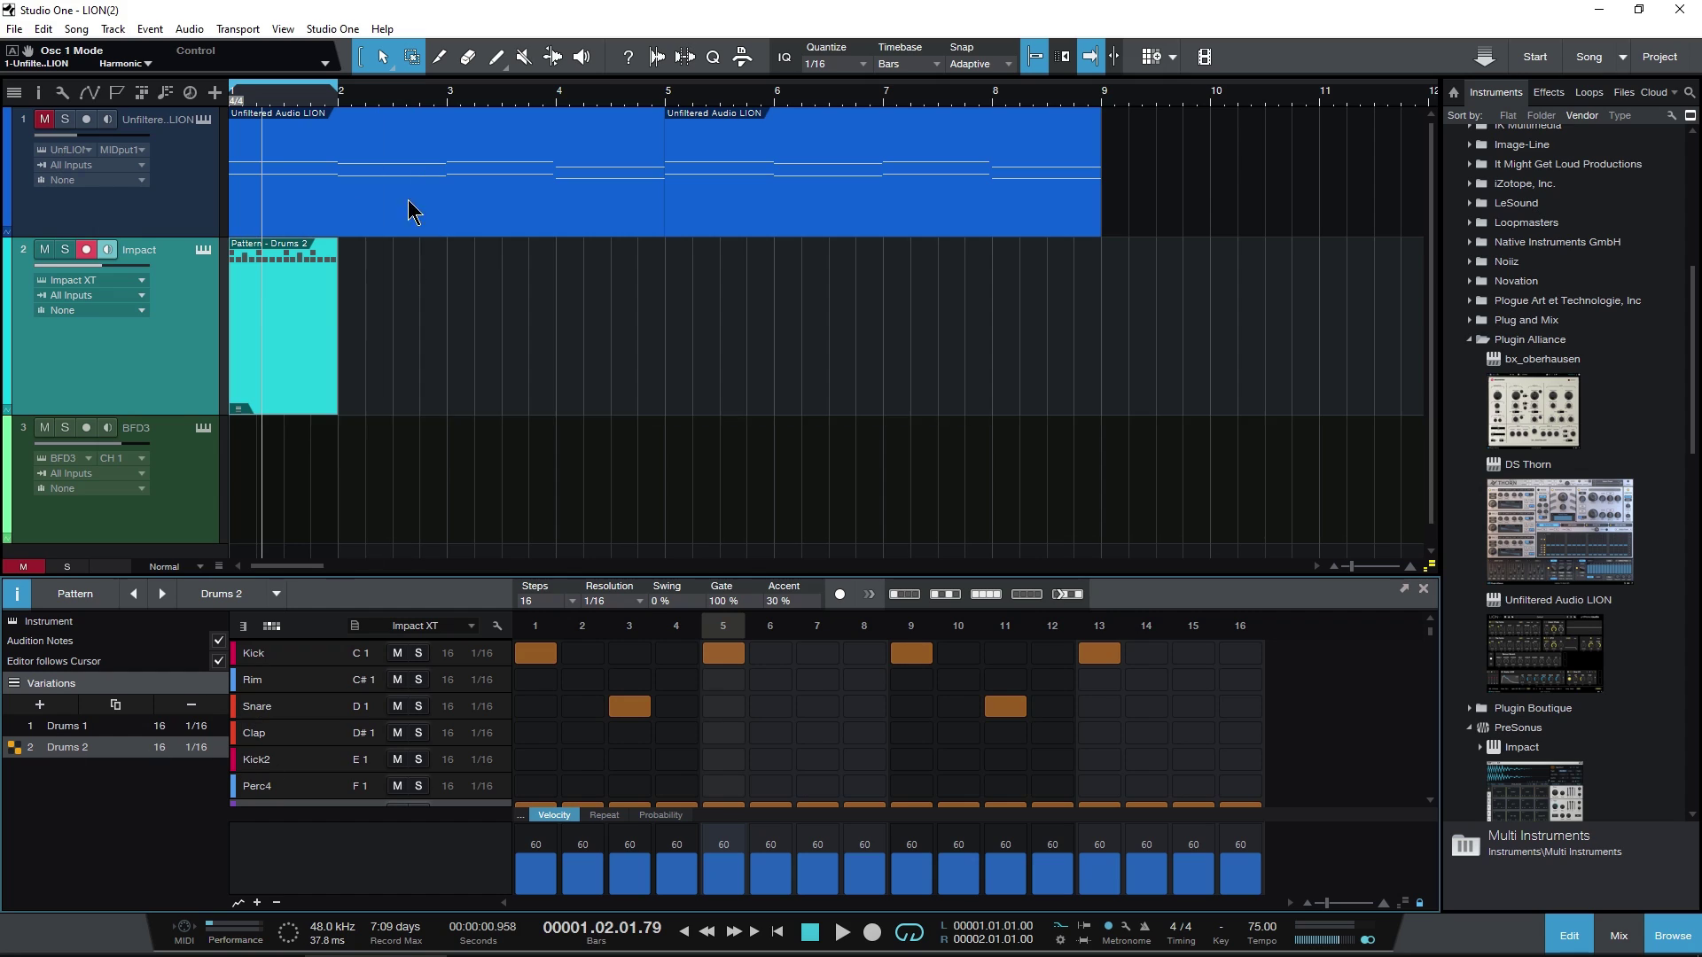
left_click(53, 729)
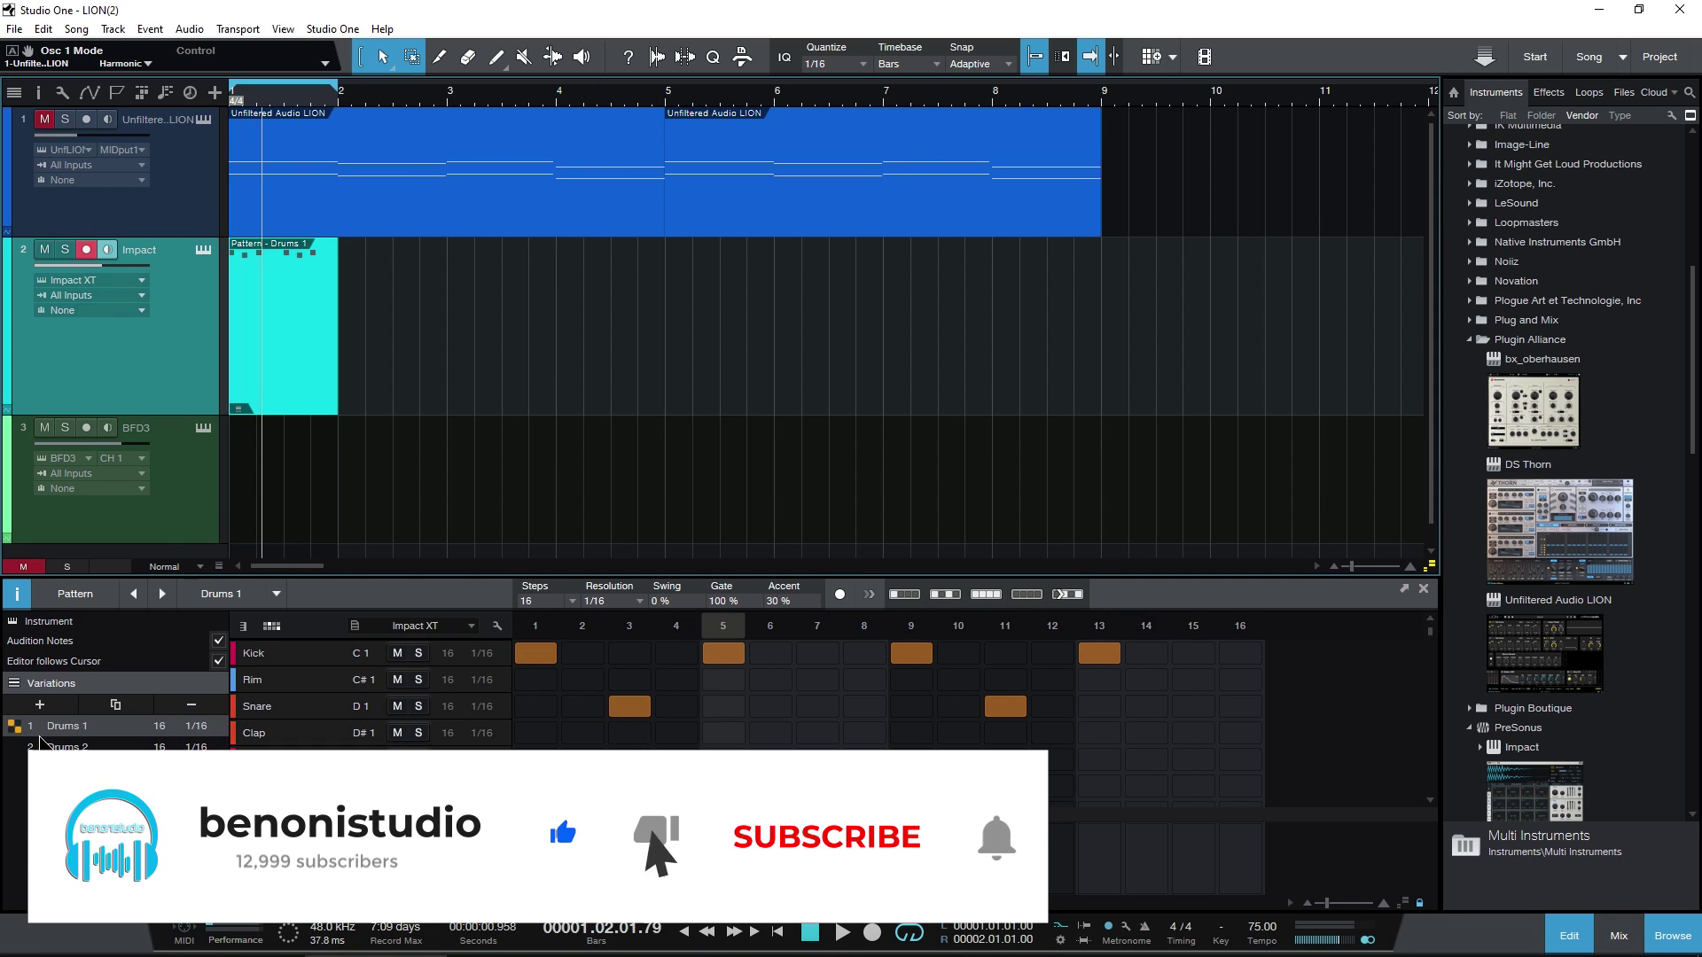
Place the Drums 2 variation on the Impact track at bar 2 and copy that clip to bar 3.
left_click(40, 744)
left_click(62, 726)
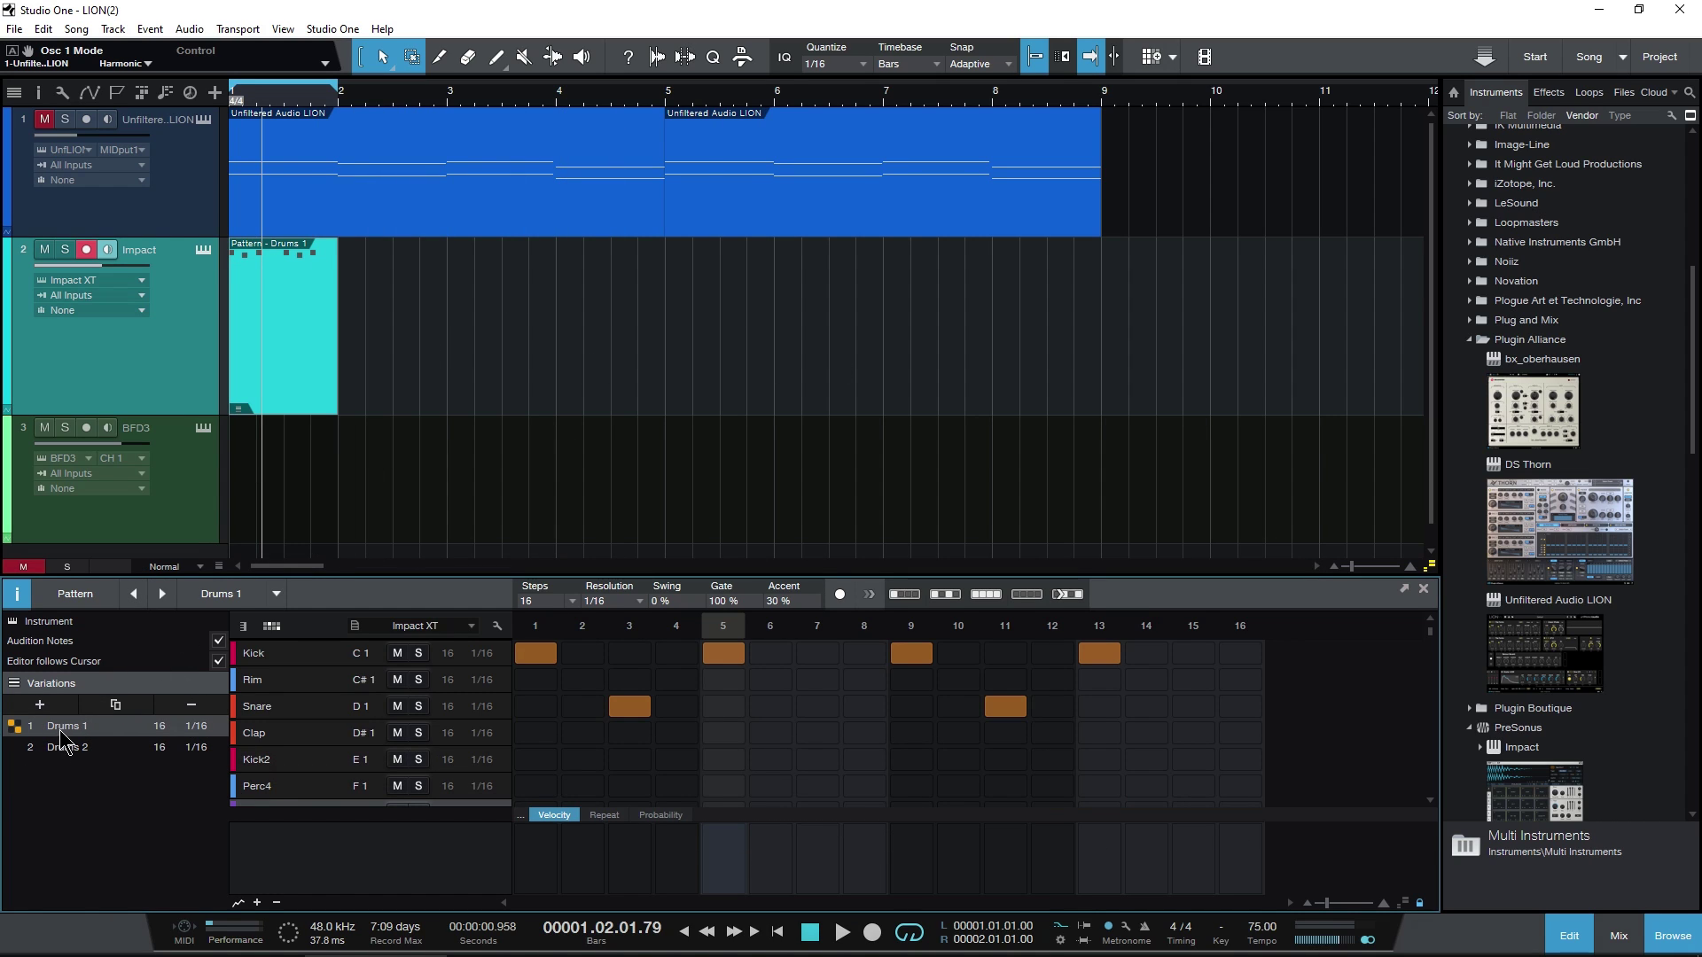
left_click_drag(62, 747, 376, 311)
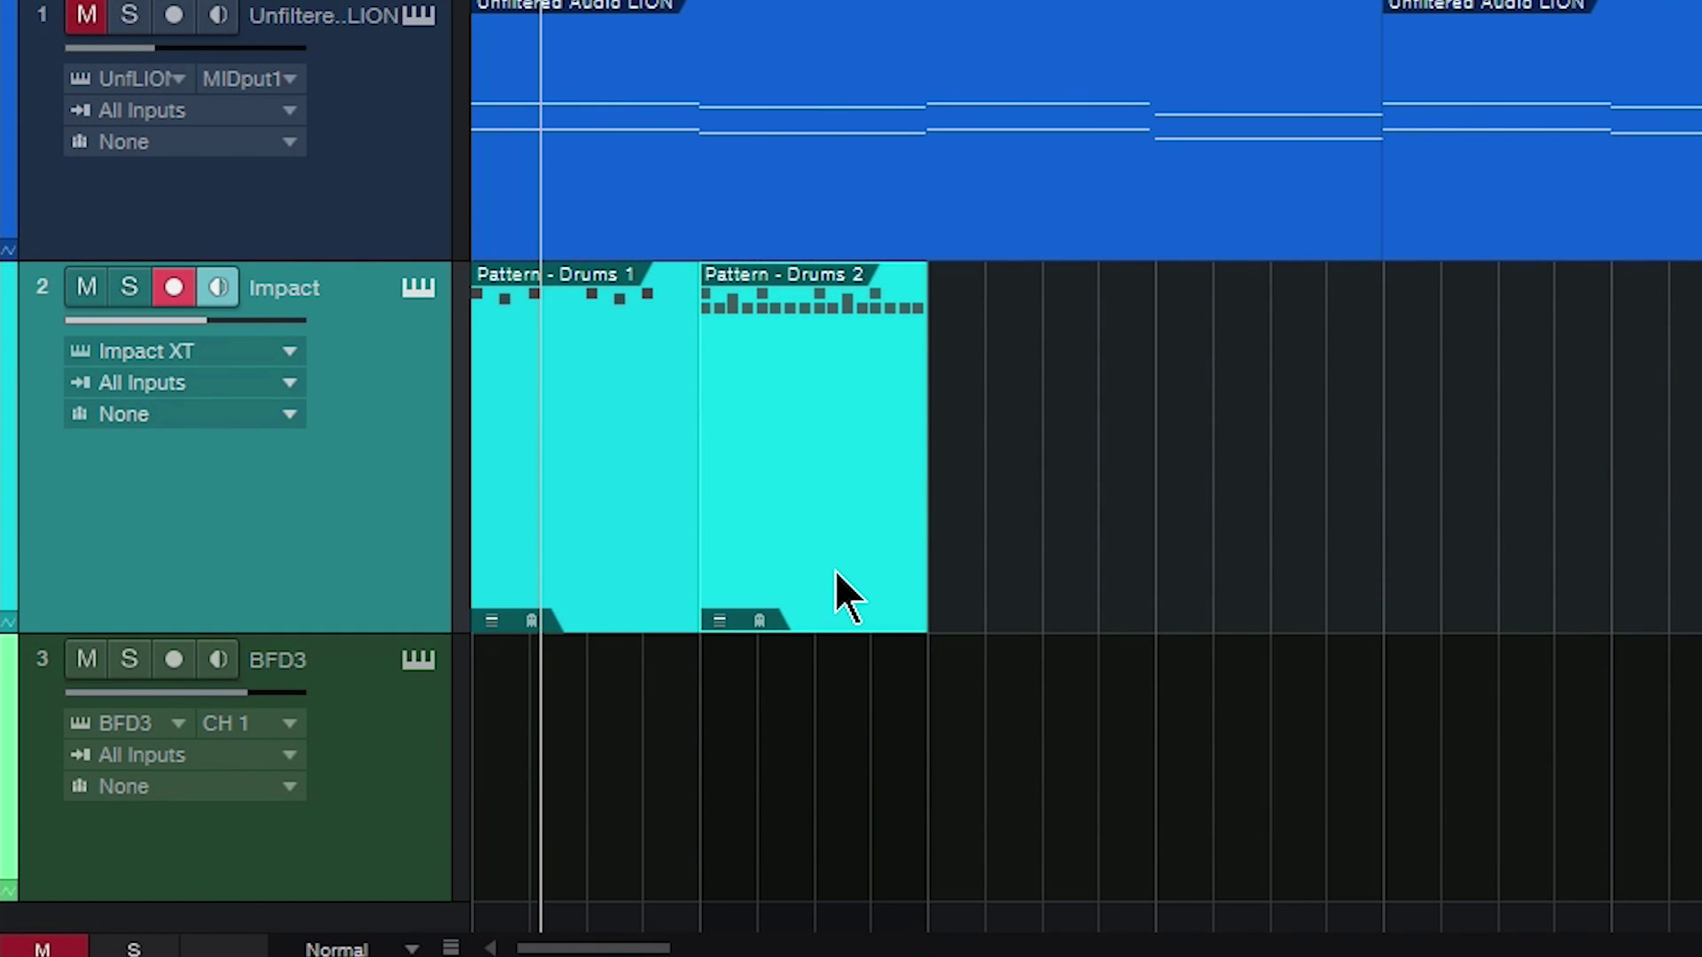
left_click_drag(809, 554, 1028, 564)
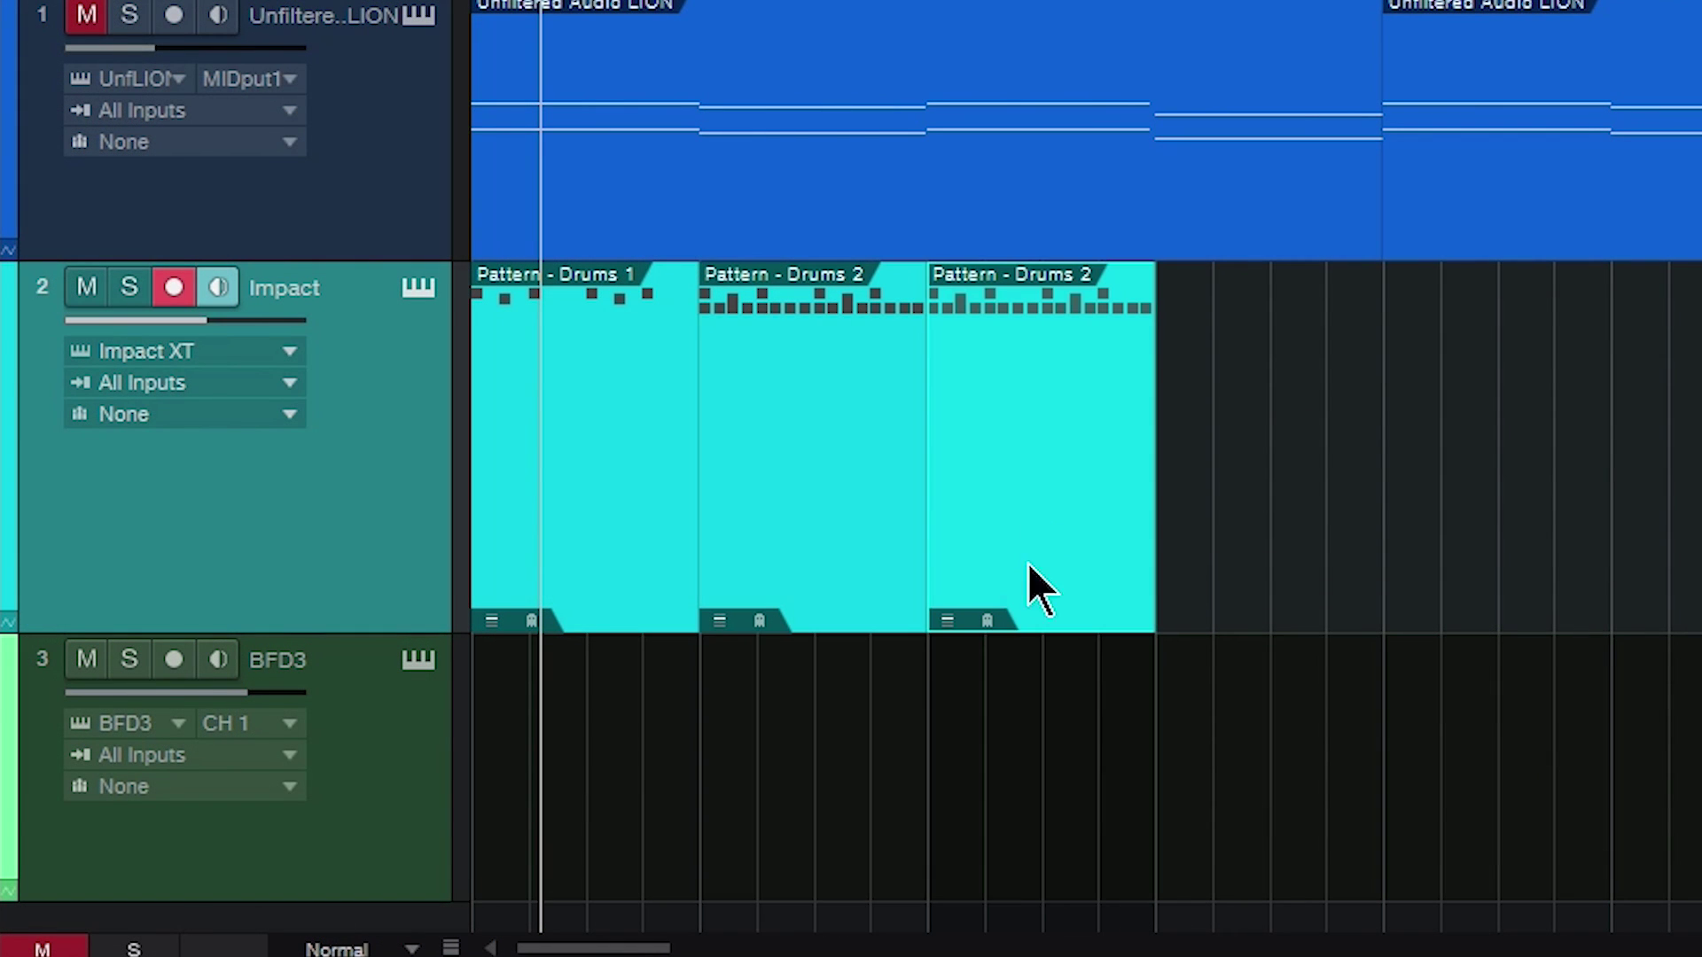
Switch the clip at bar 3 to the Drums 1 variation, and play the three pattern clips before stopping.
left_click(946, 621)
left_click(968, 684)
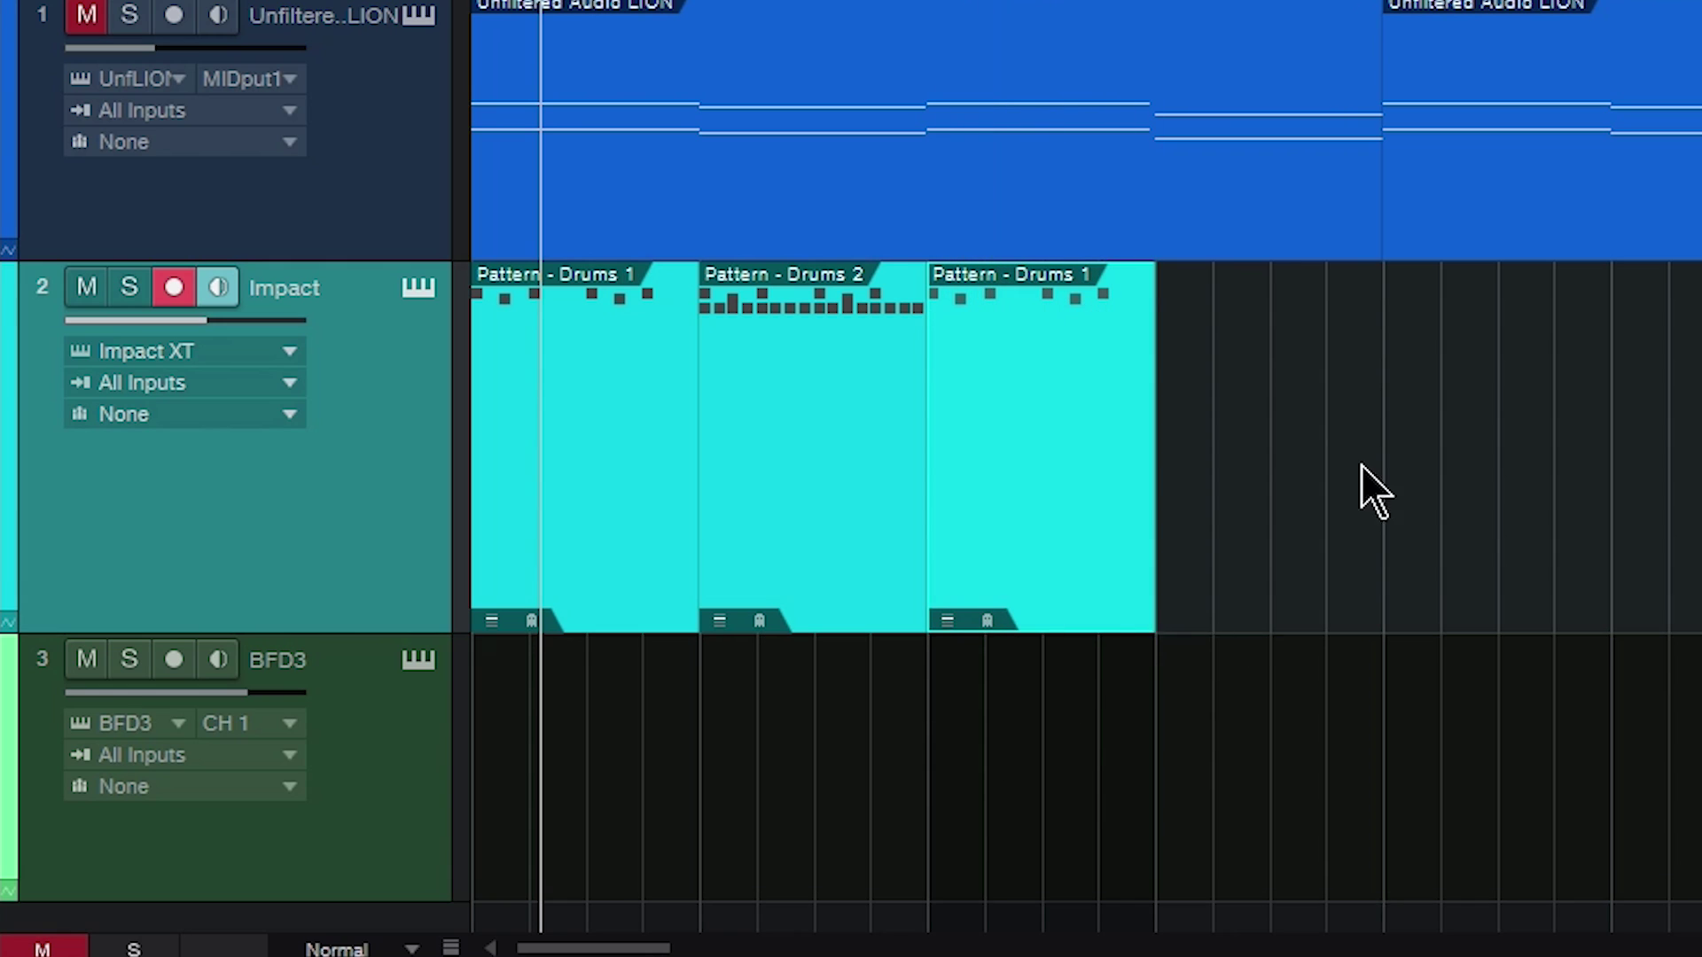
key("space")
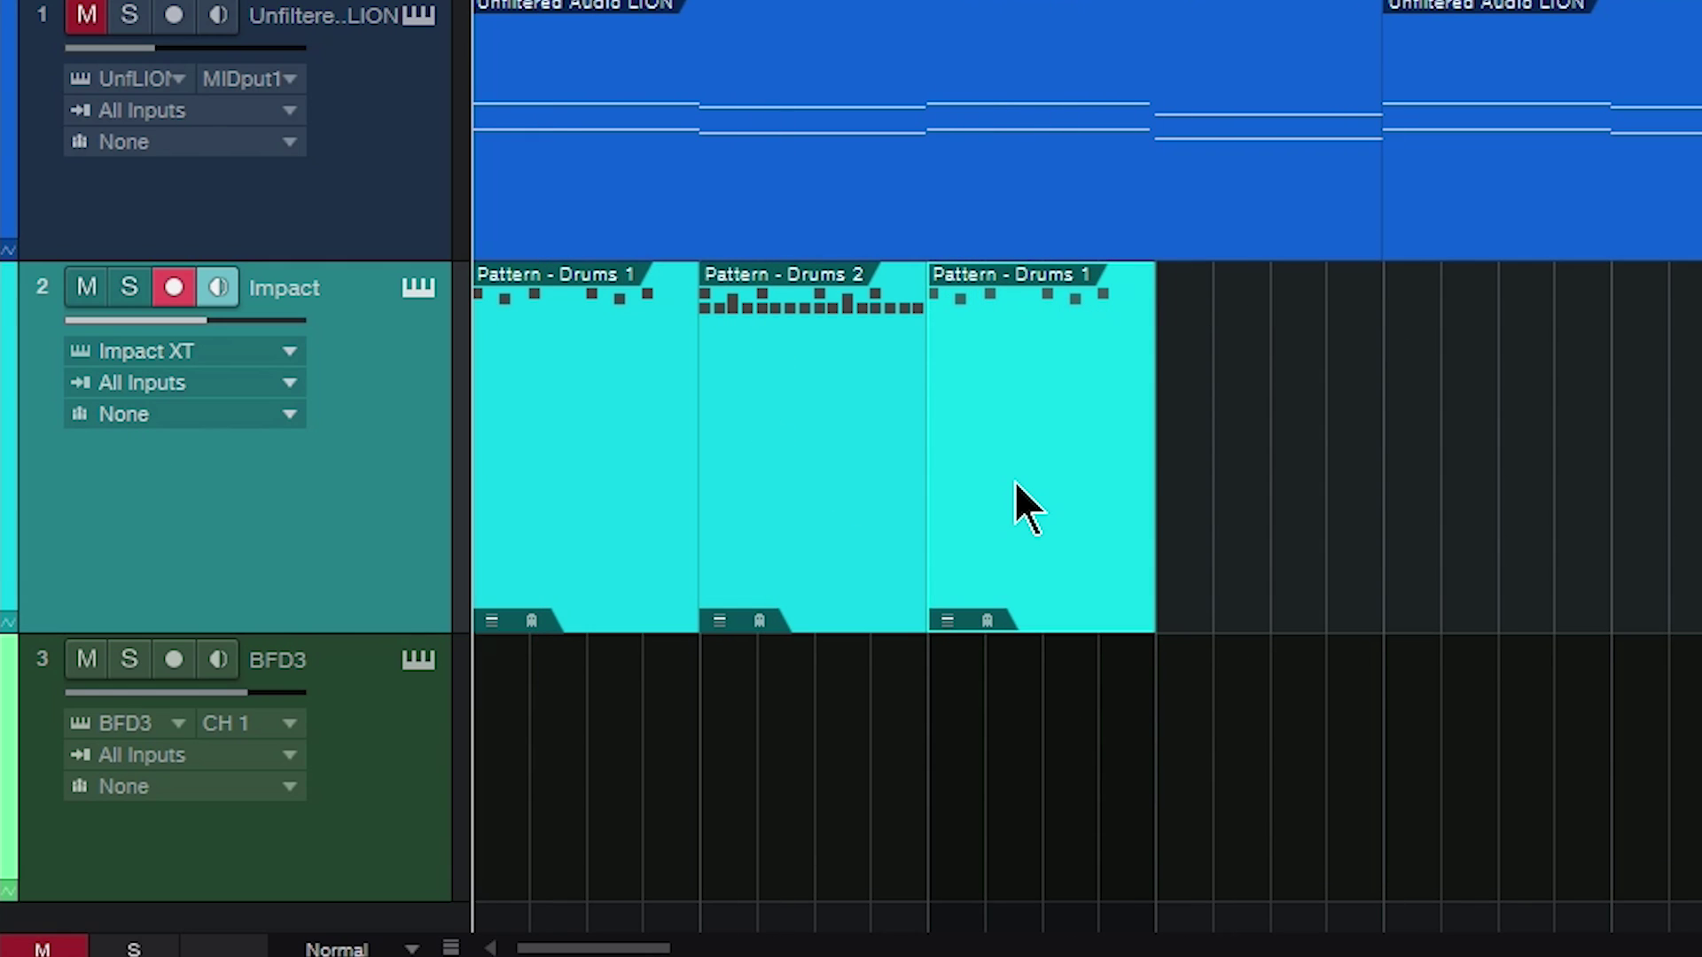
key("space")
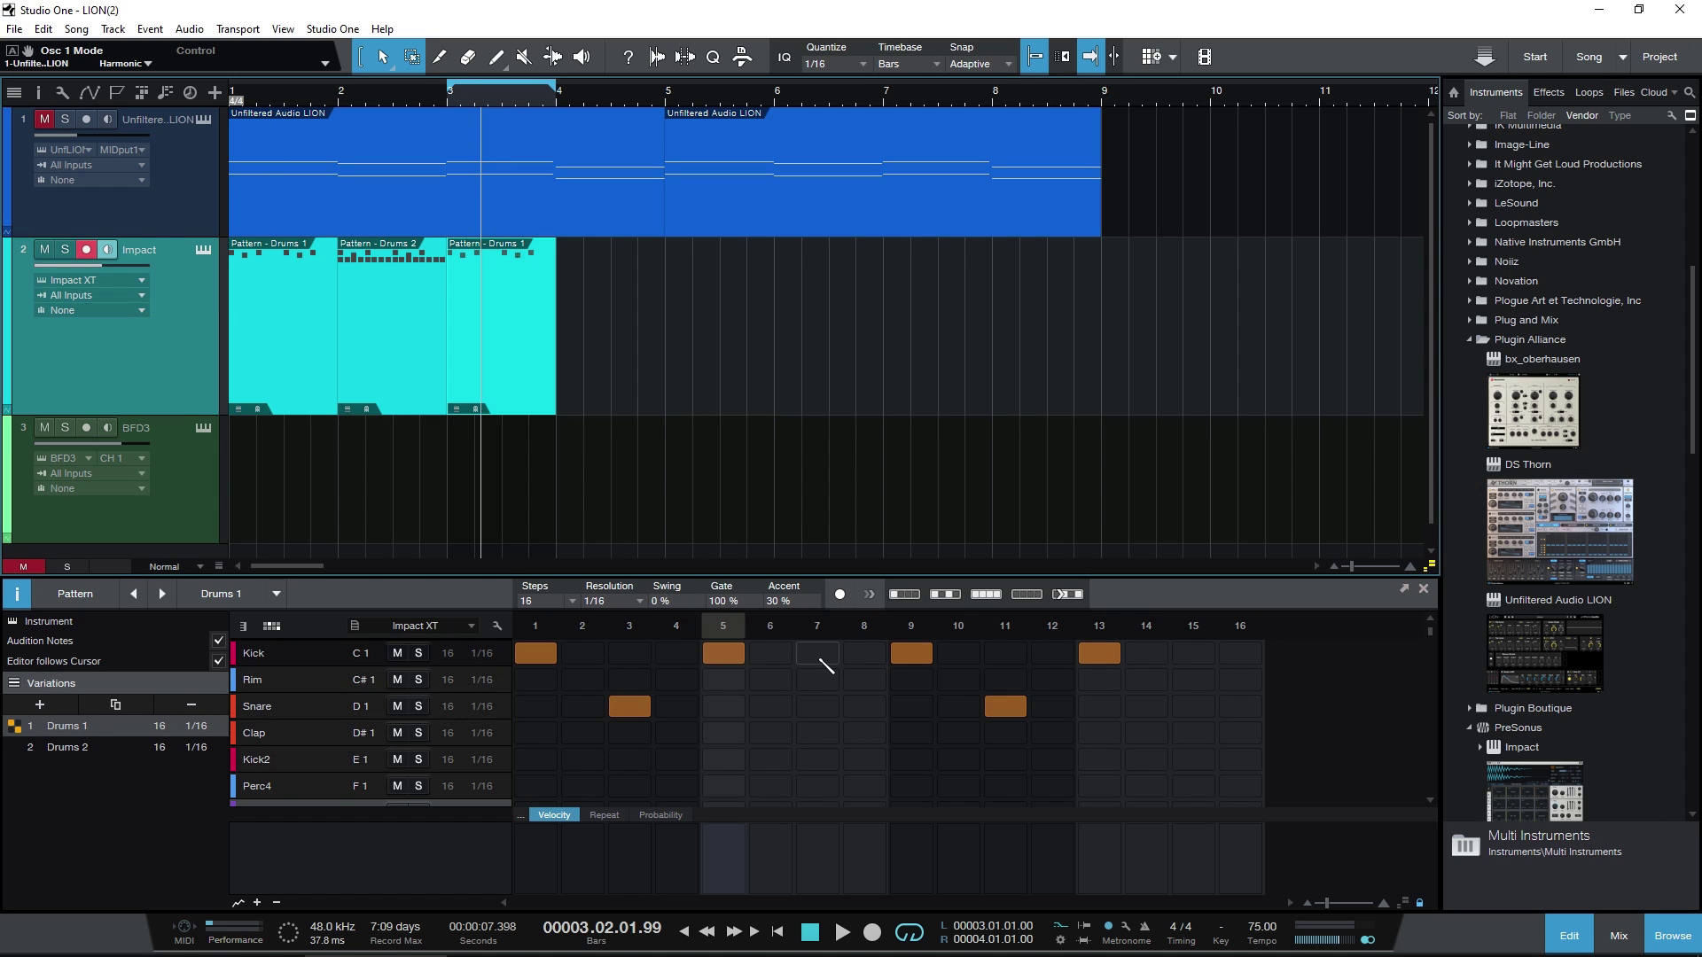
Duplicate the Drums 1 variation as Drums 3 for the bar 3 clip, and add a Kick hit on step 7.
left_click(820, 653)
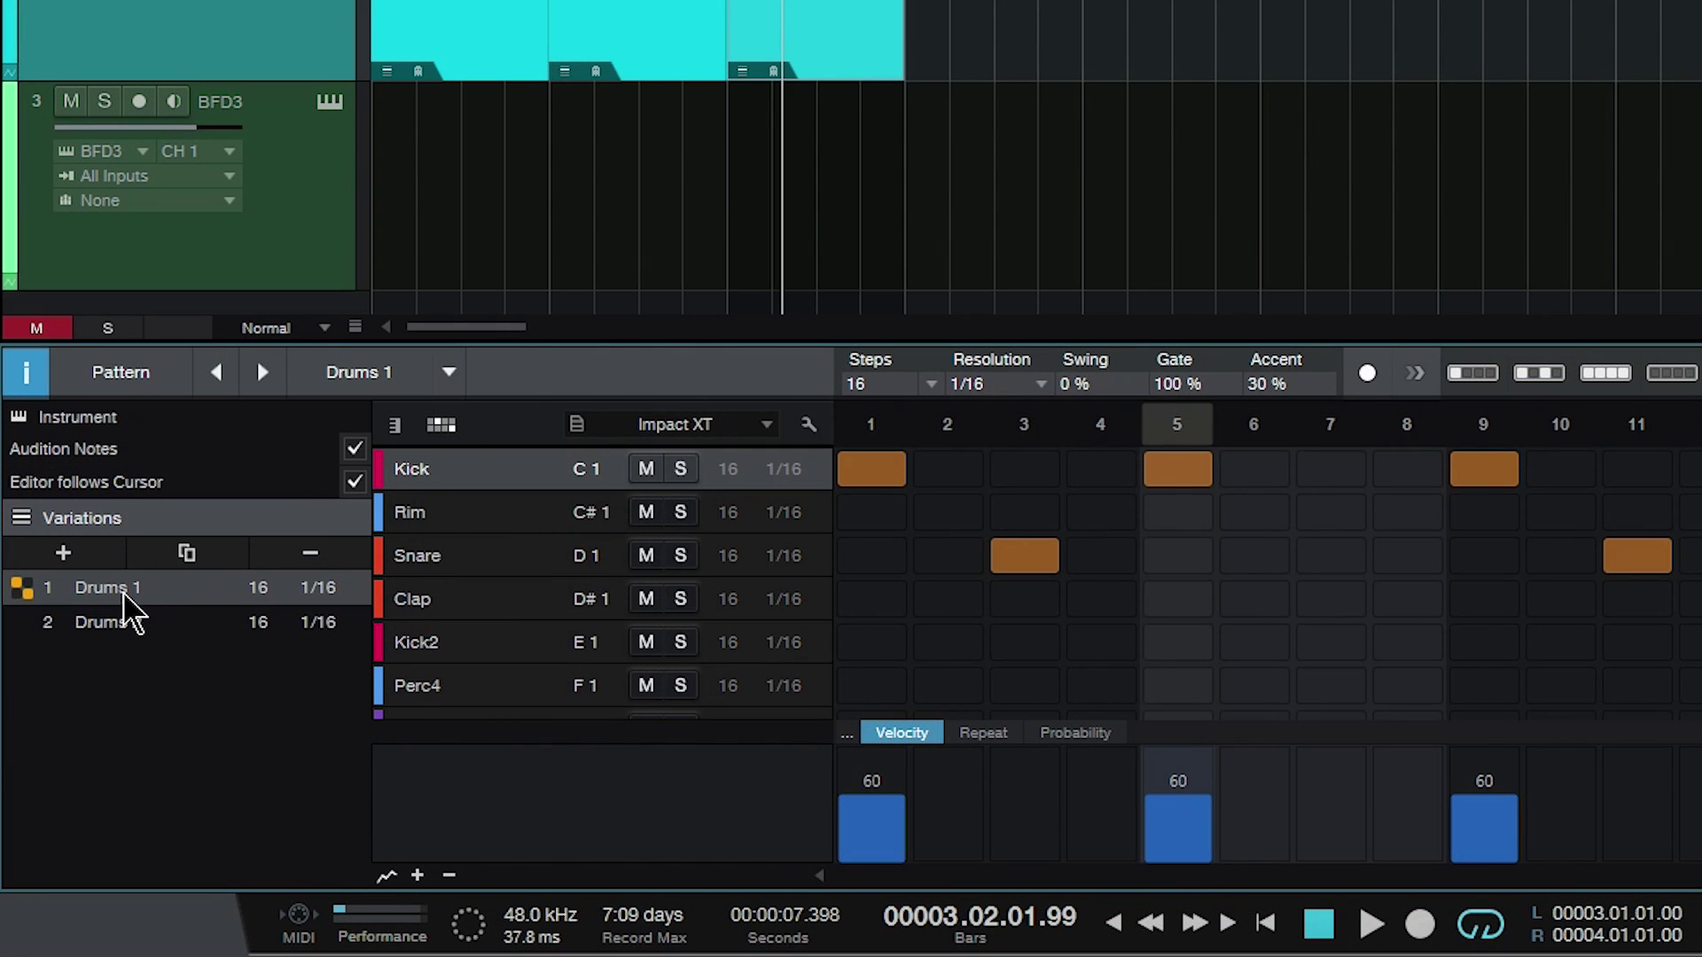
left_click(186, 553)
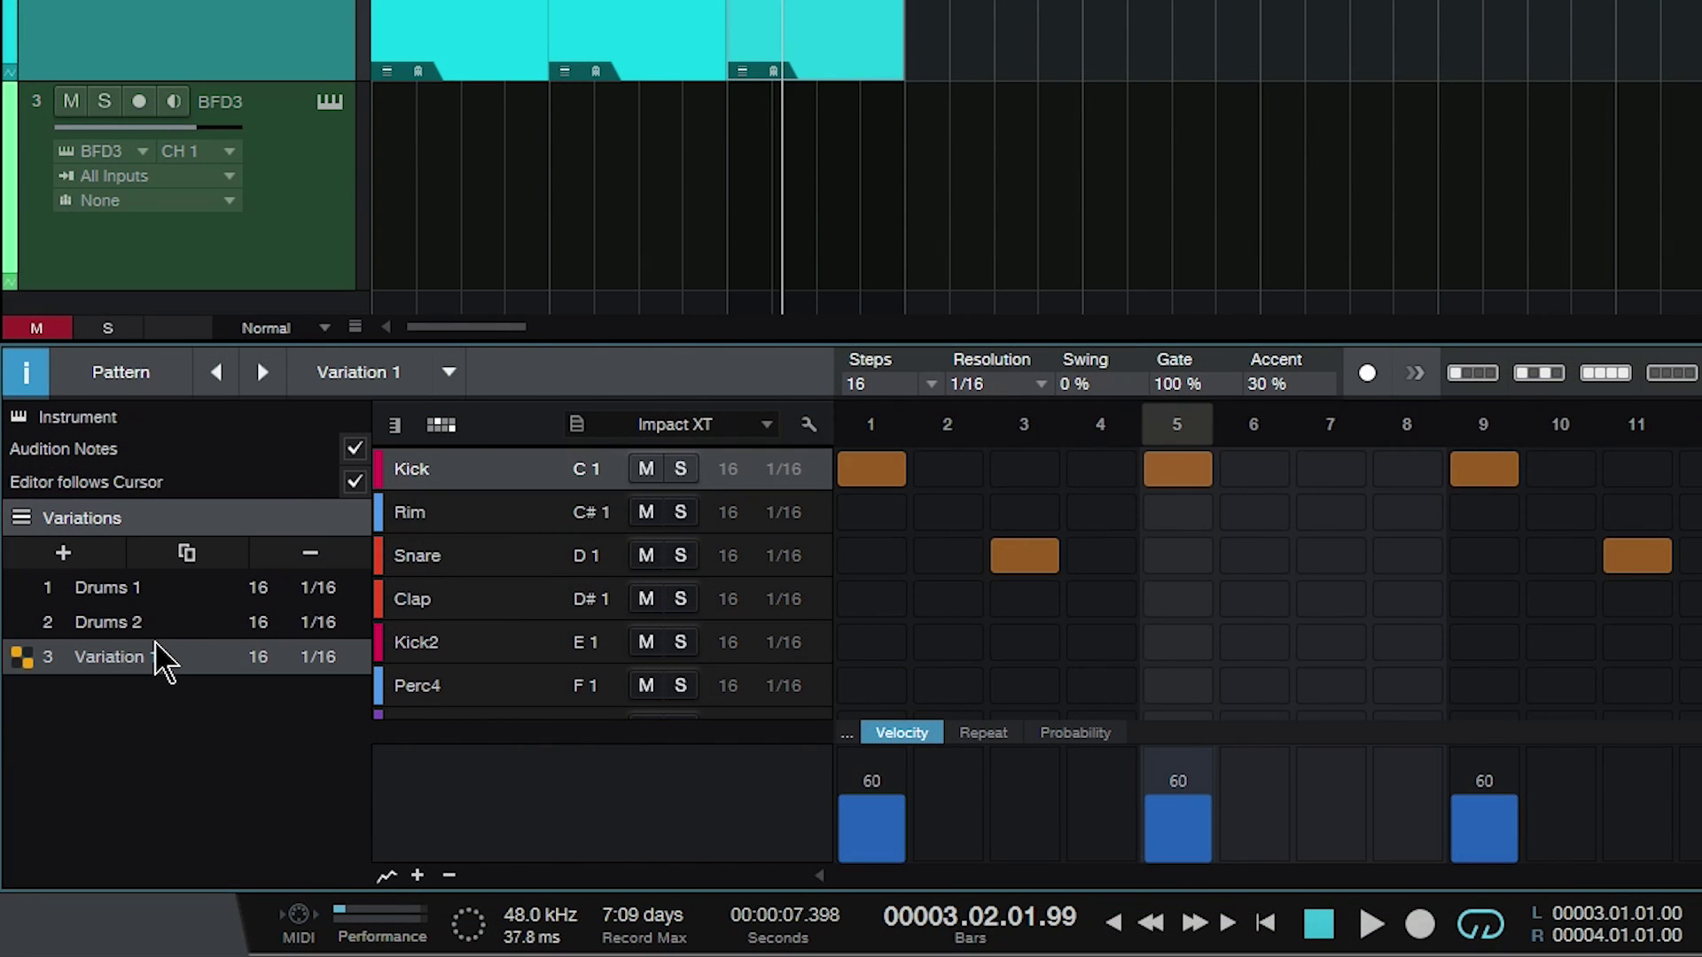
left_click(1336, 470)
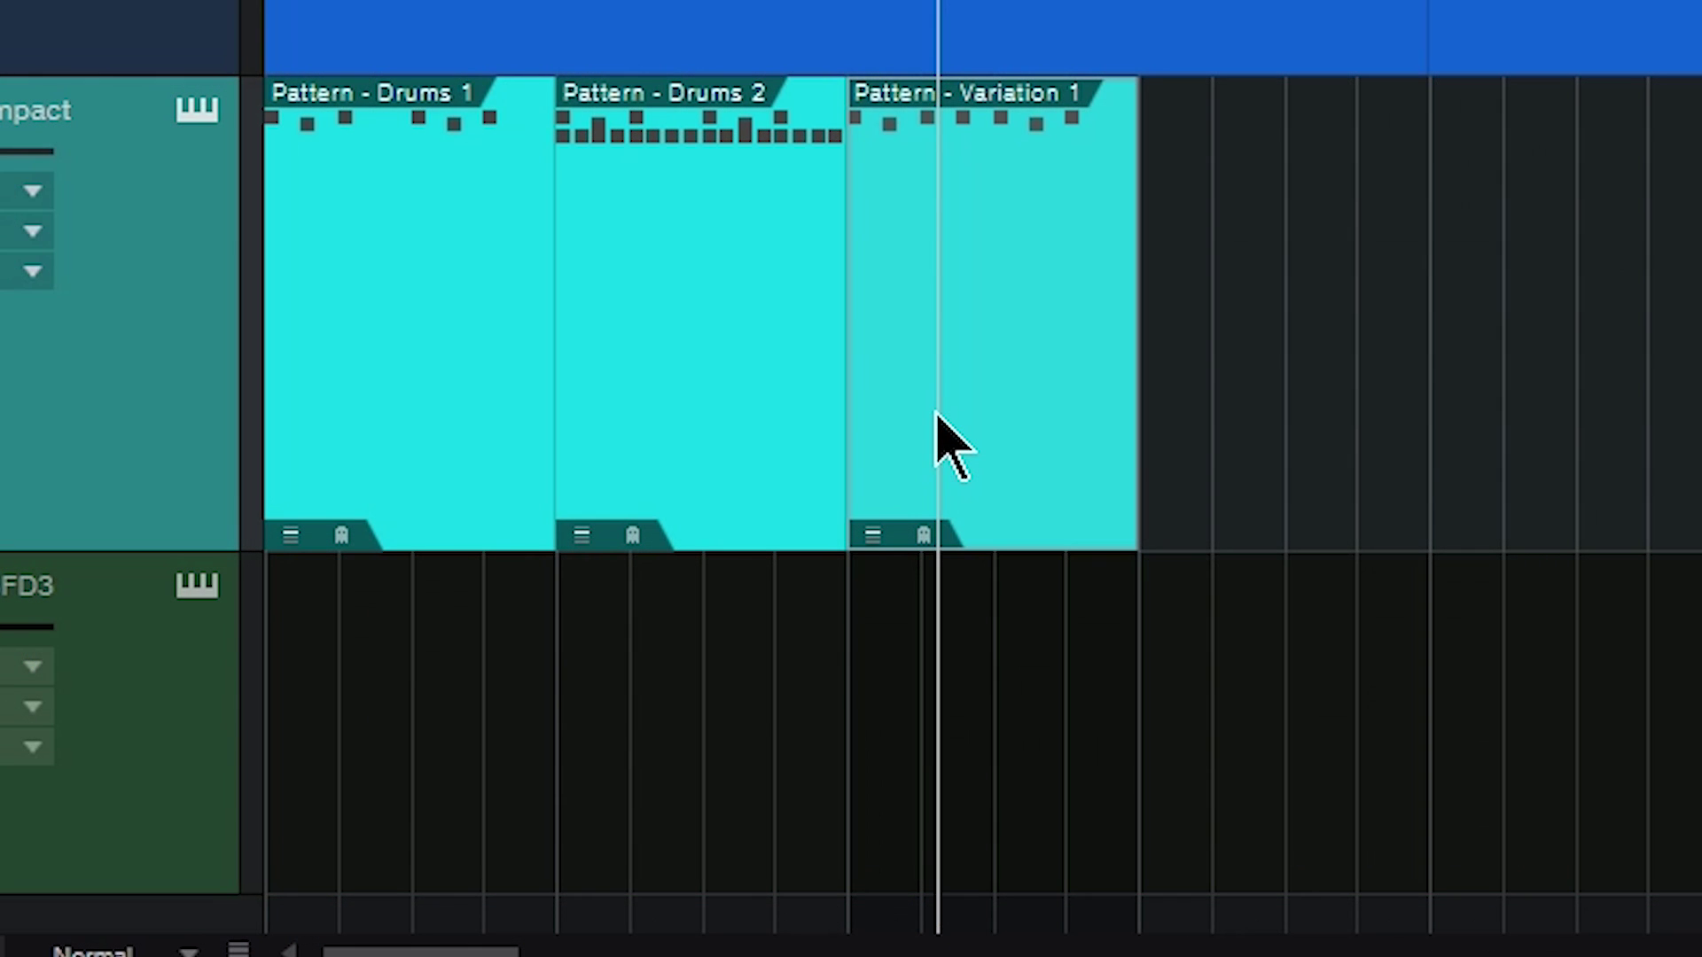
left_click(364, 364)
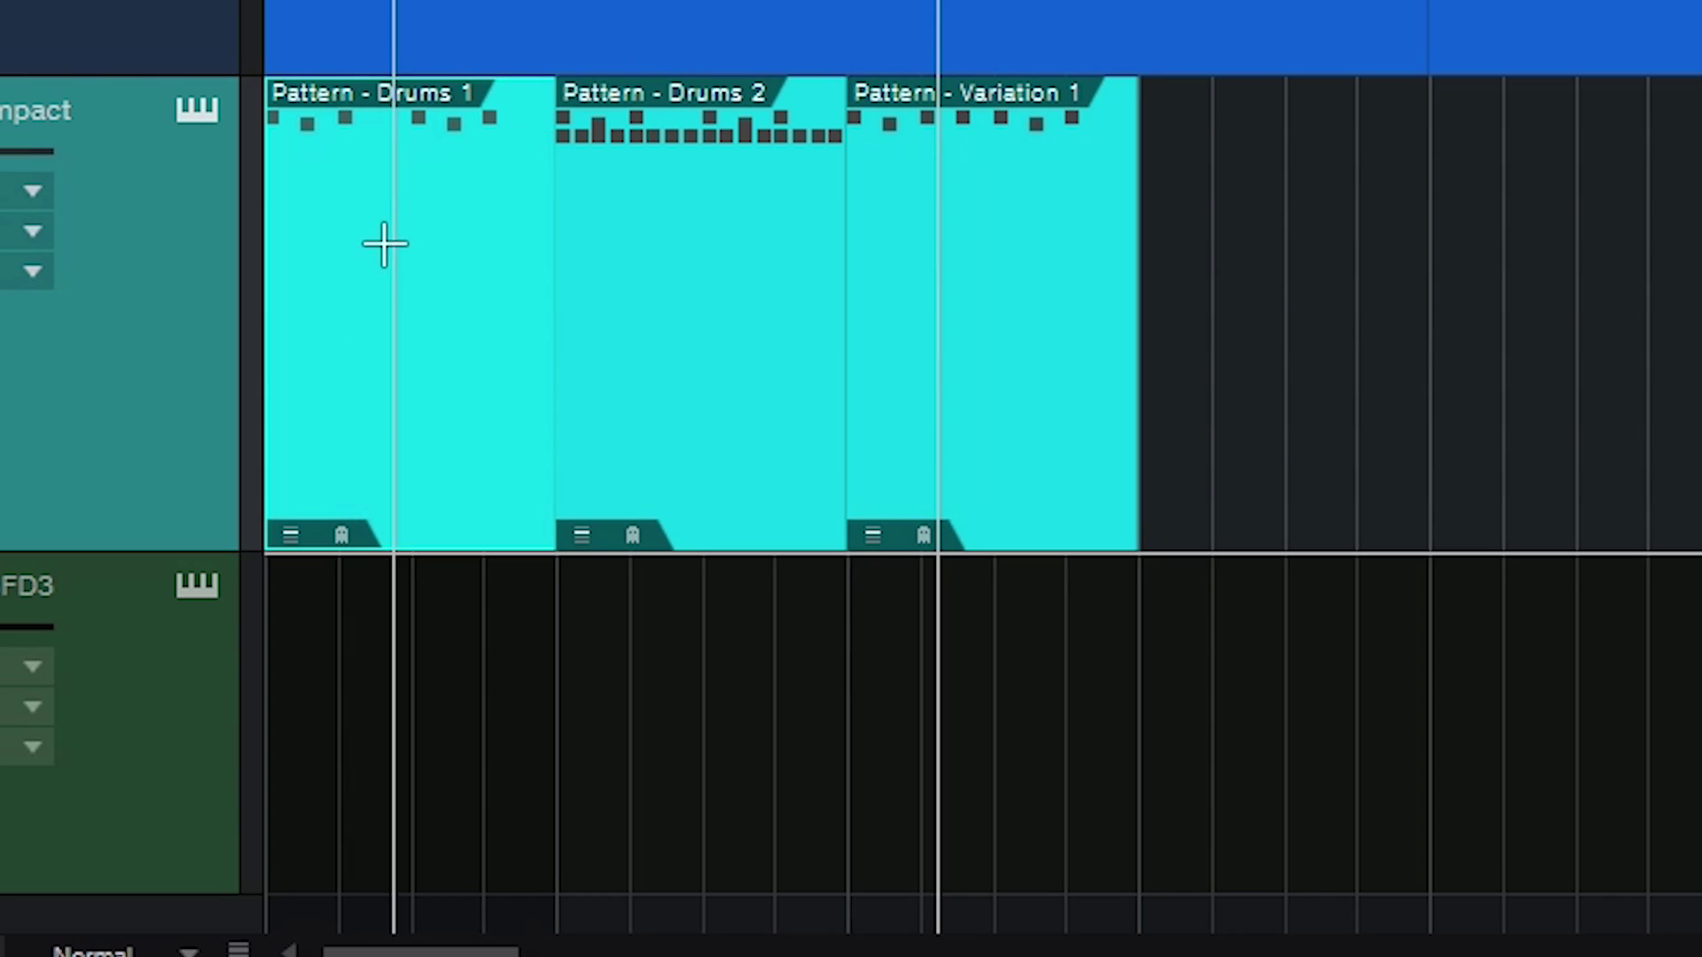
left_click(988, 379)
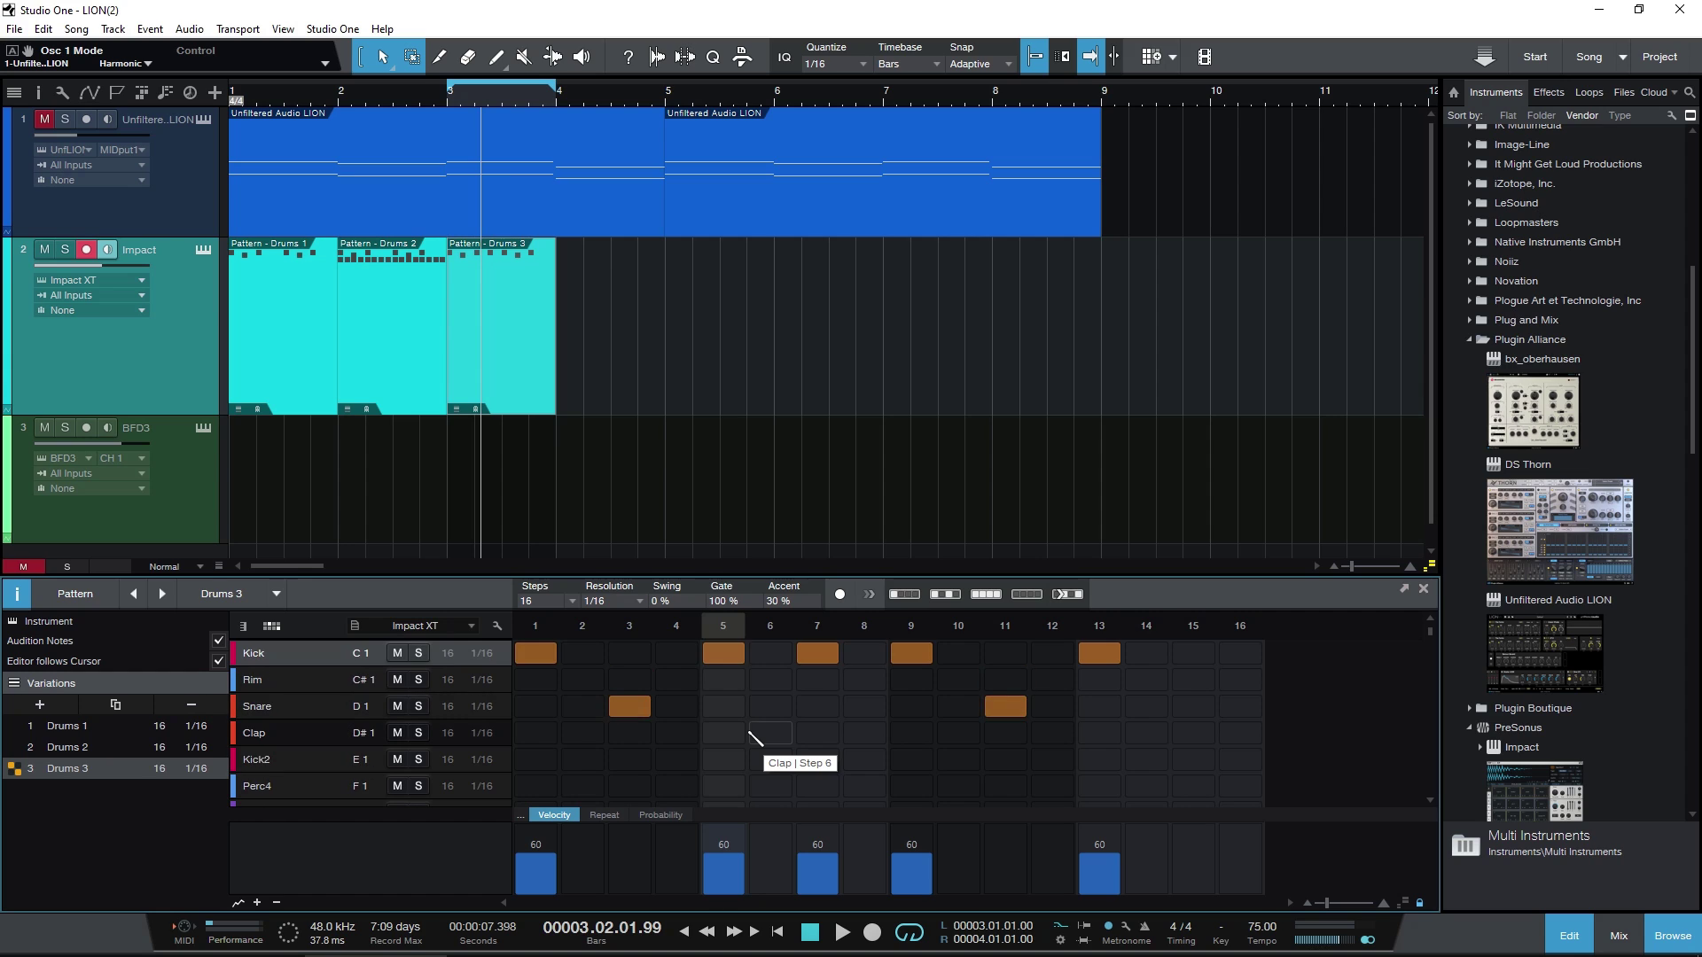
Enlarge the pattern editor for the first Drums 1 clip, and shorten the pattern to 8 steps while checking it in playback.
left_click(261, 395)
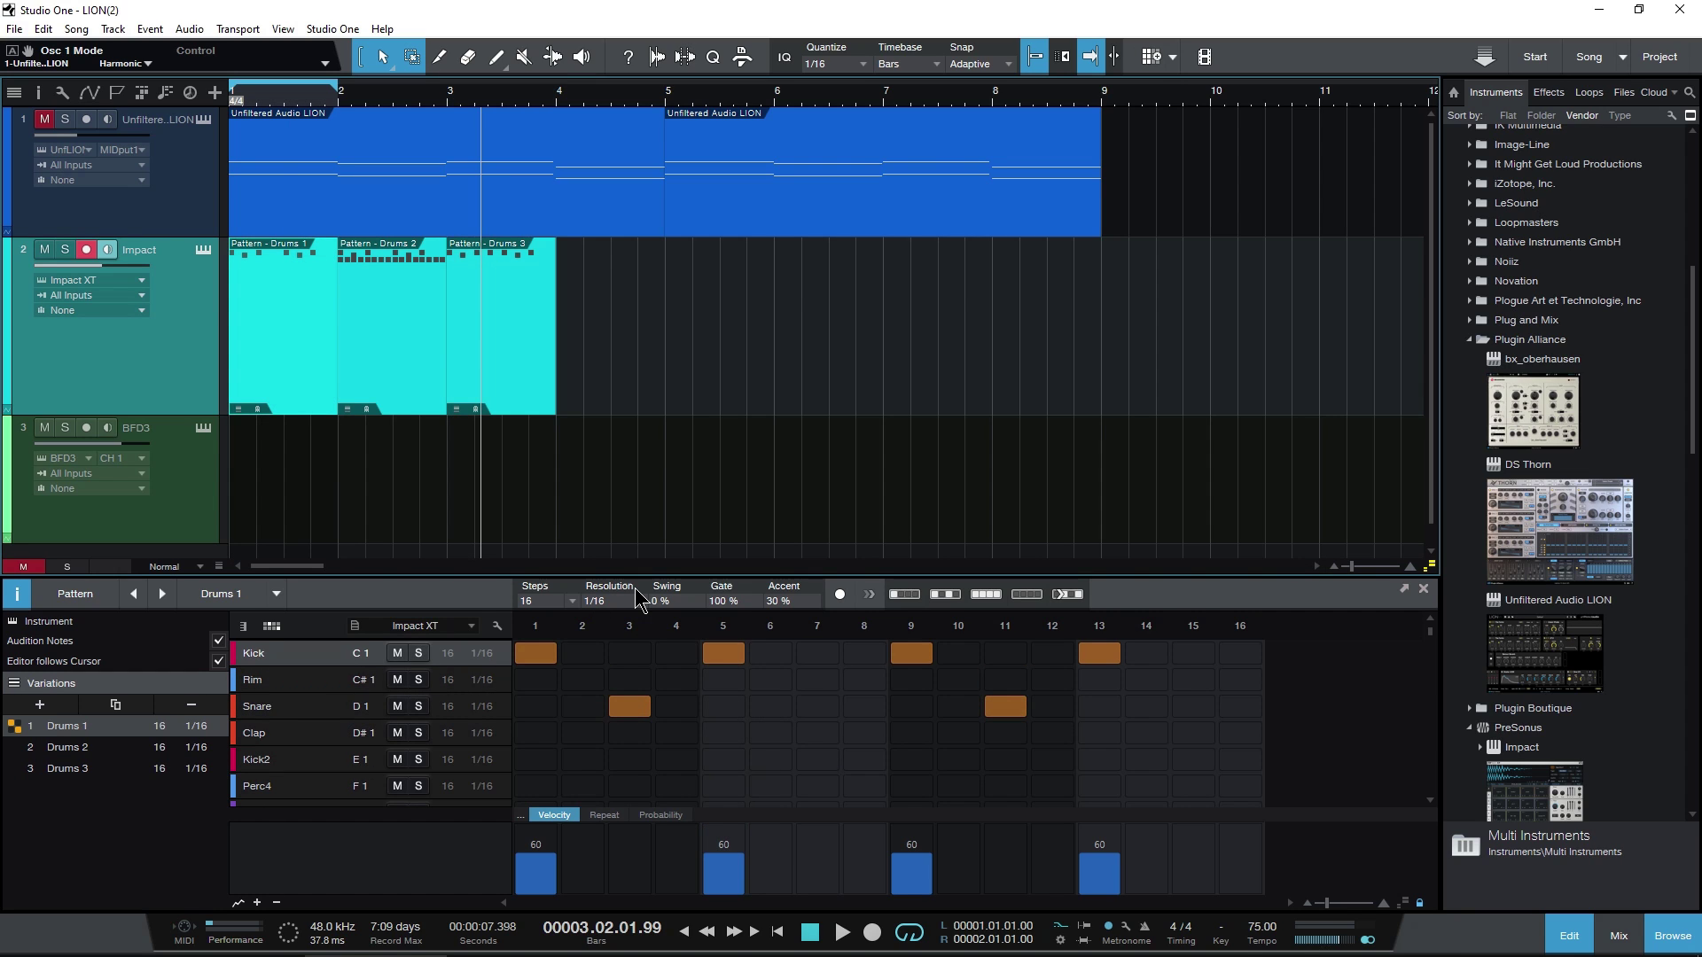
left_click_drag(600, 574, 599, 467)
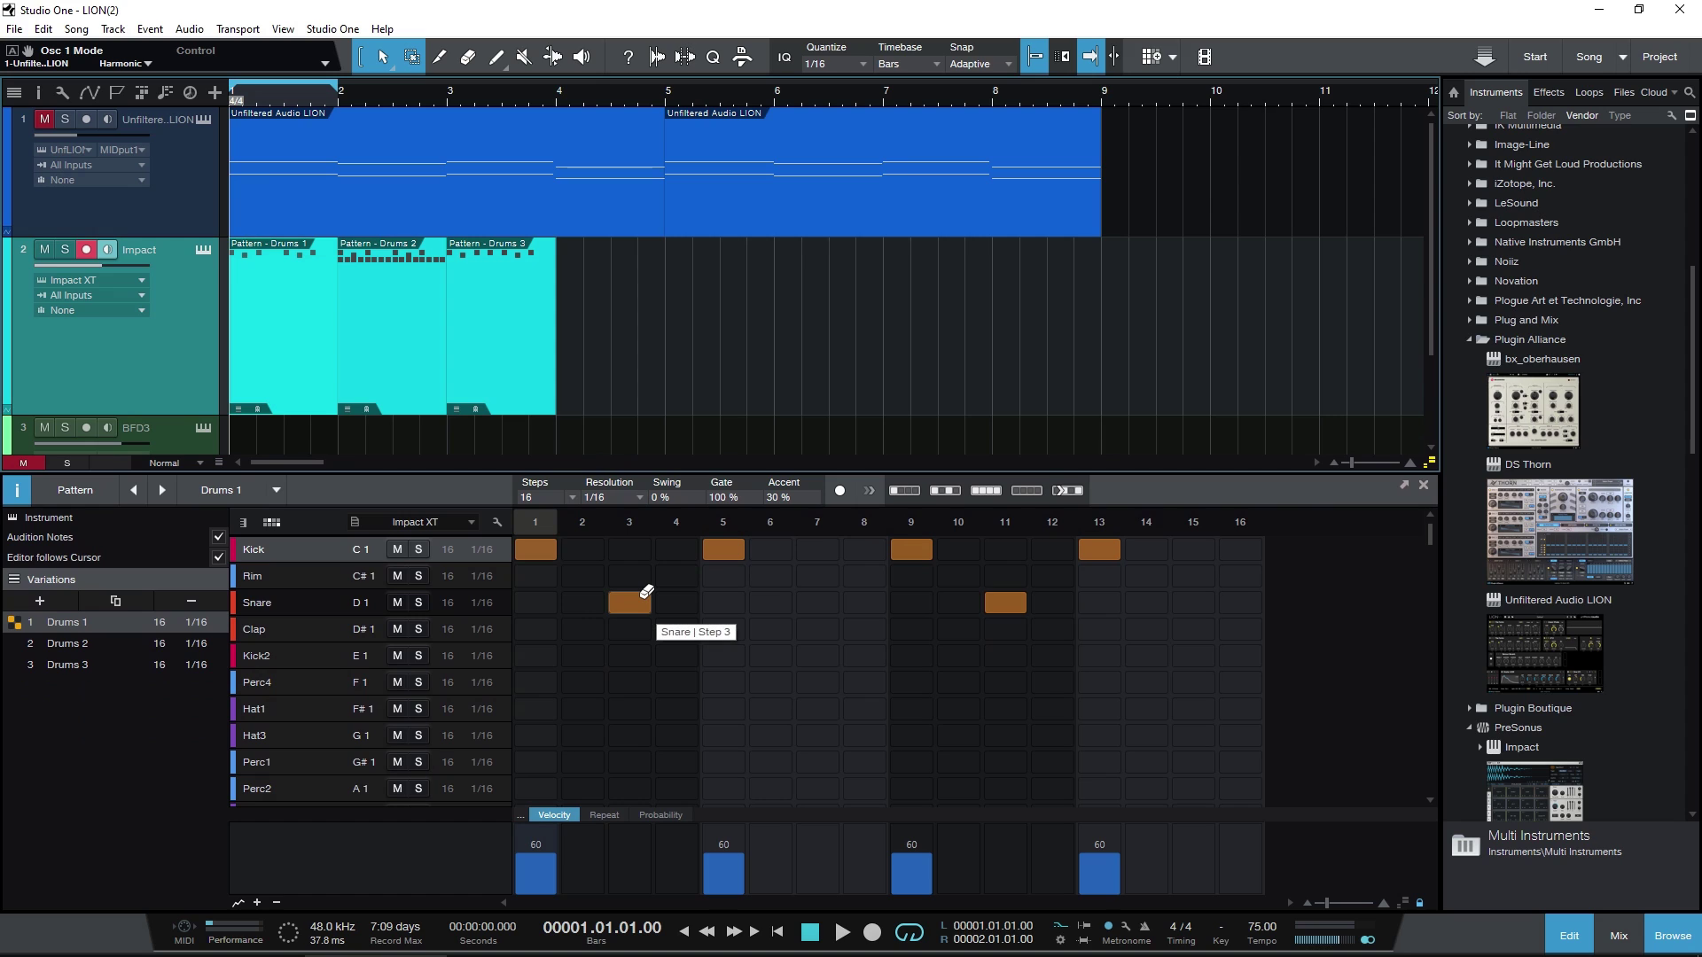
key("space")
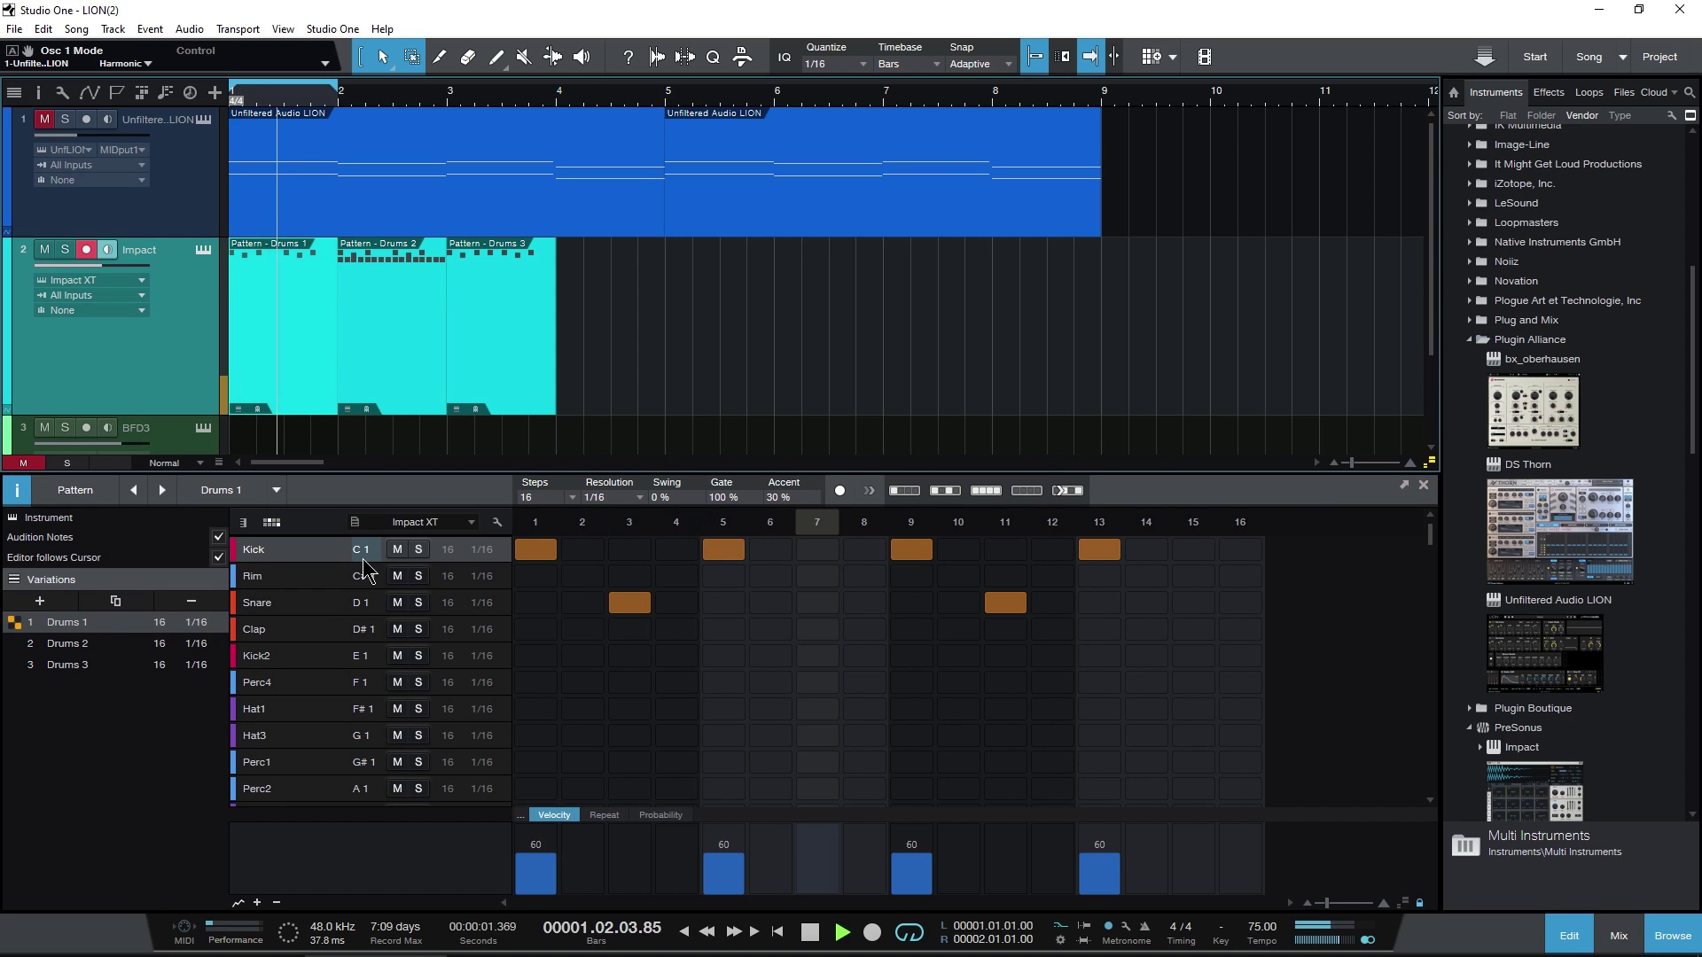
left_click(571, 497)
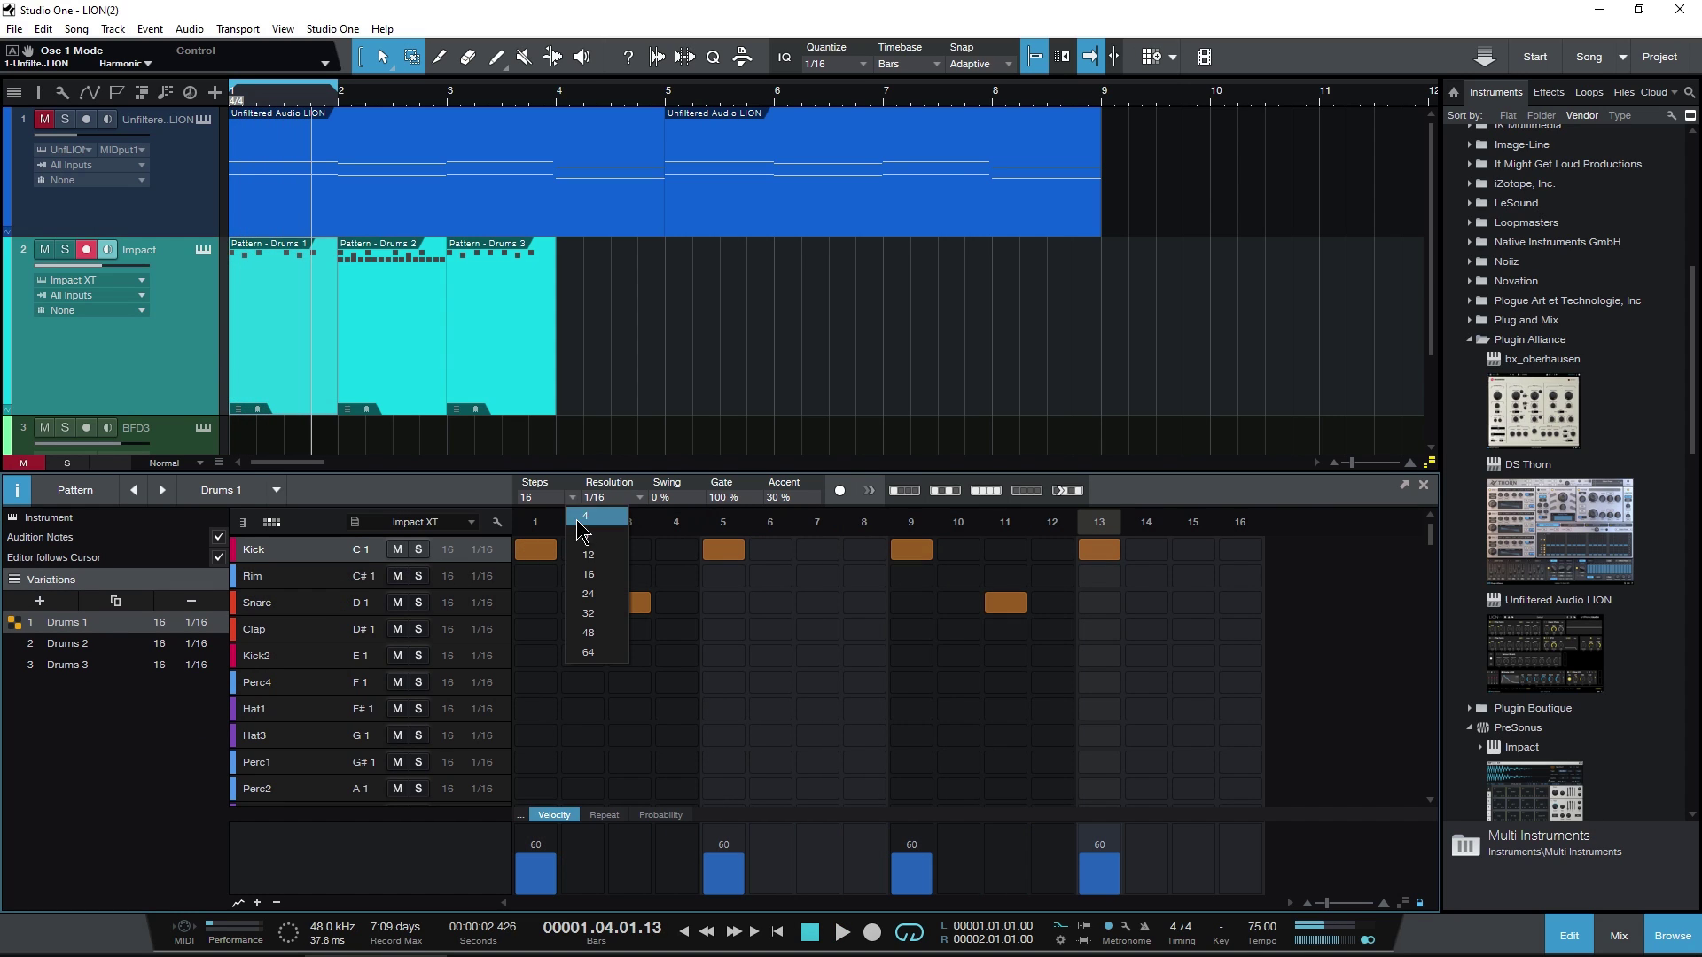
left_click(592, 540)
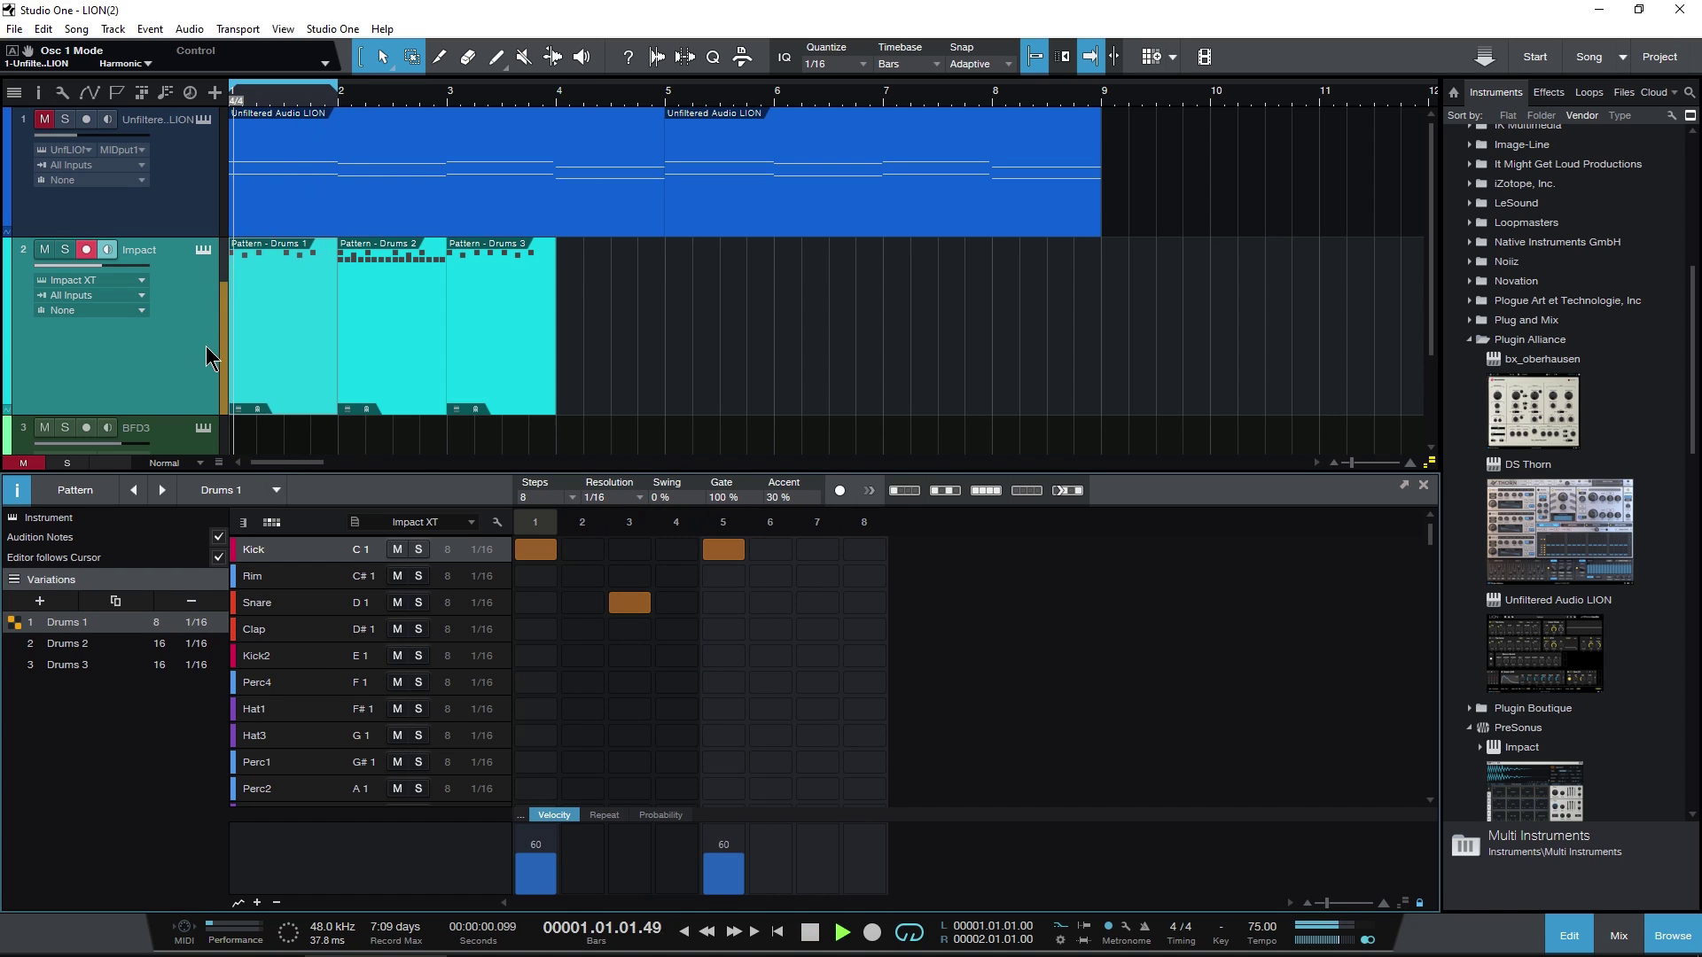
key("space")
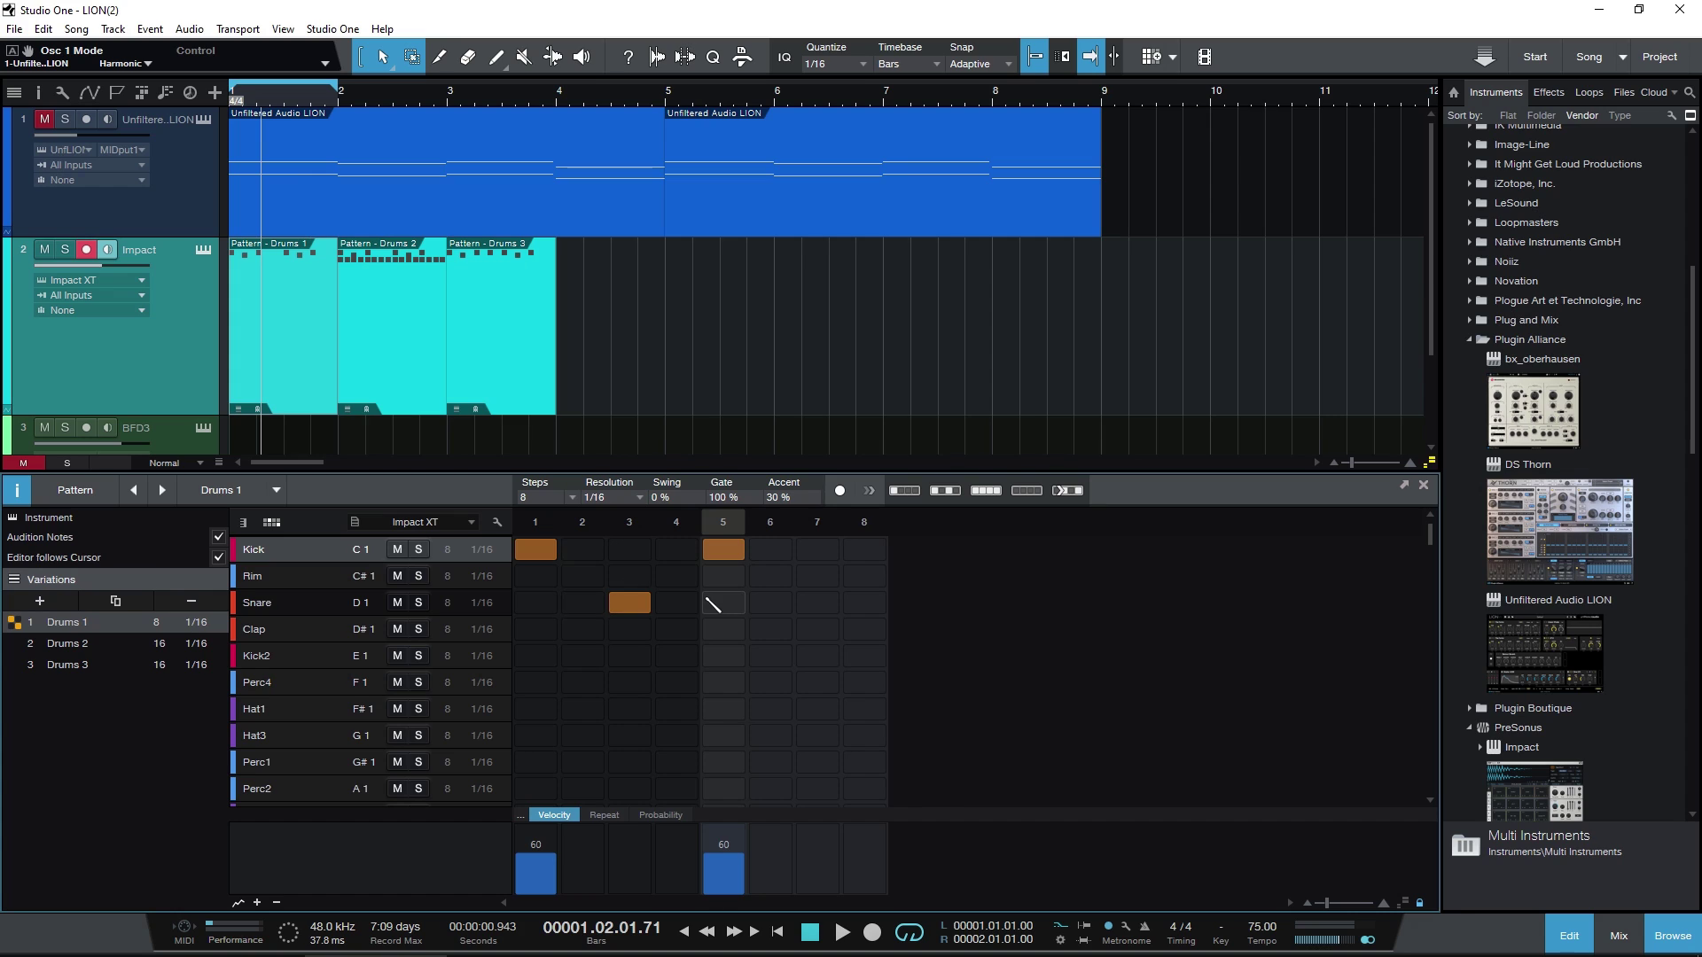
Return Drums 1 to 16 steps, reduce it to 8 steps again, and listen to it briefly.
left_click(573, 498)
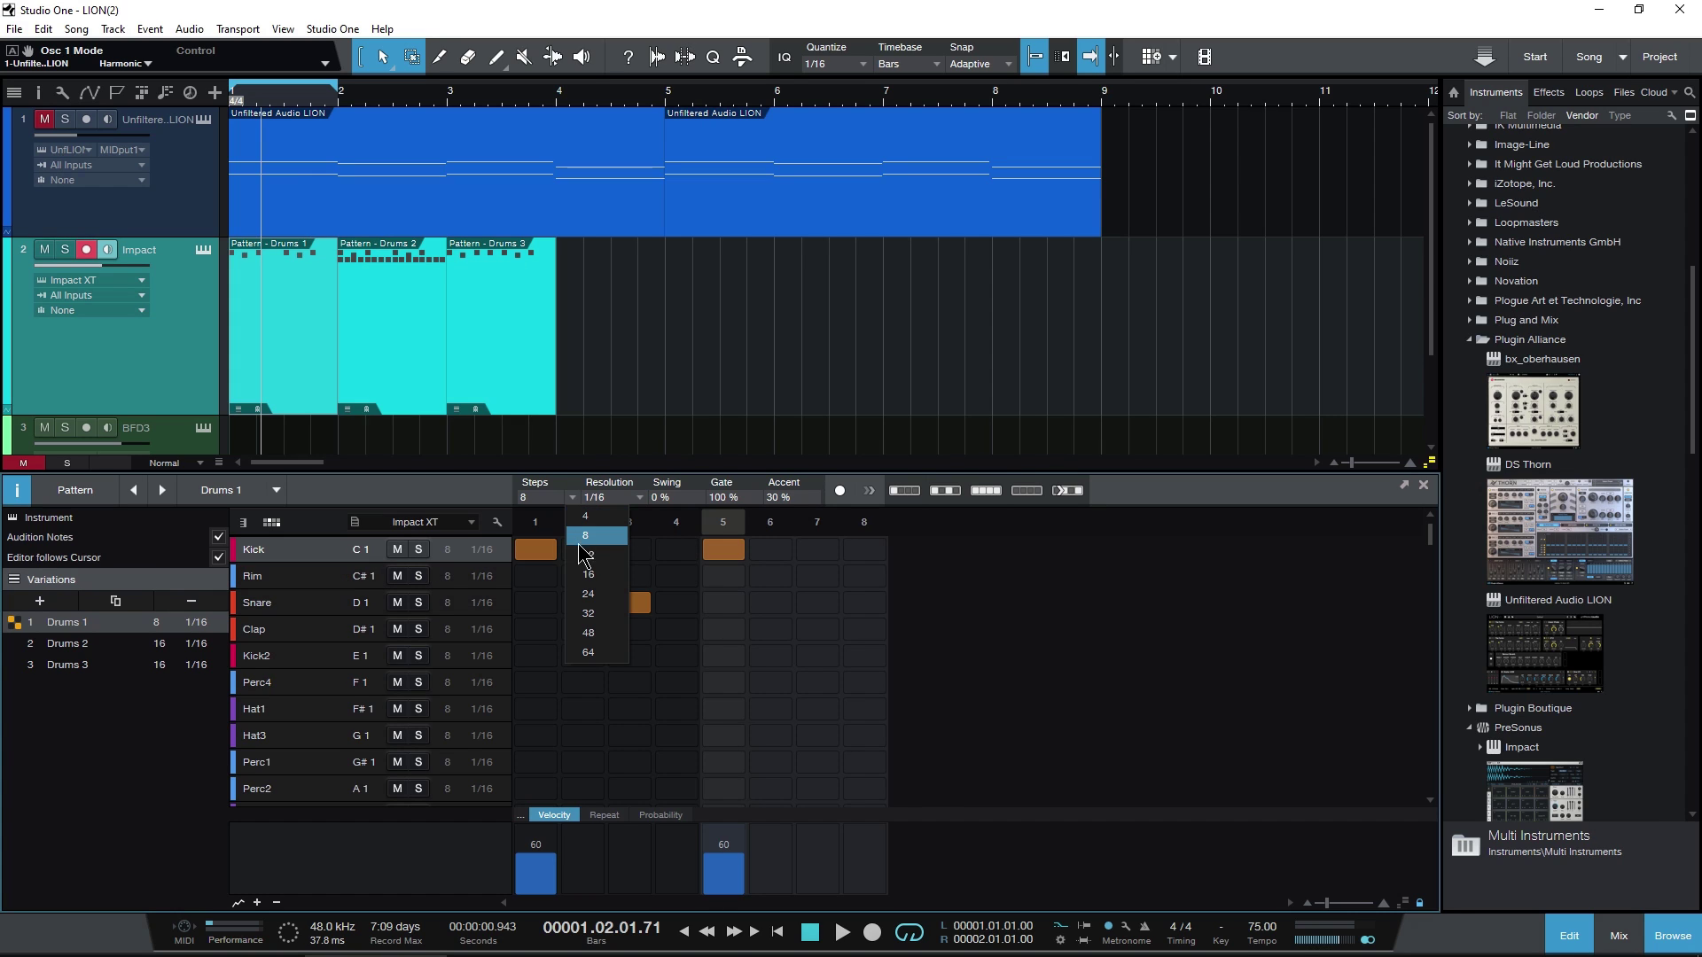
left_click(587, 575)
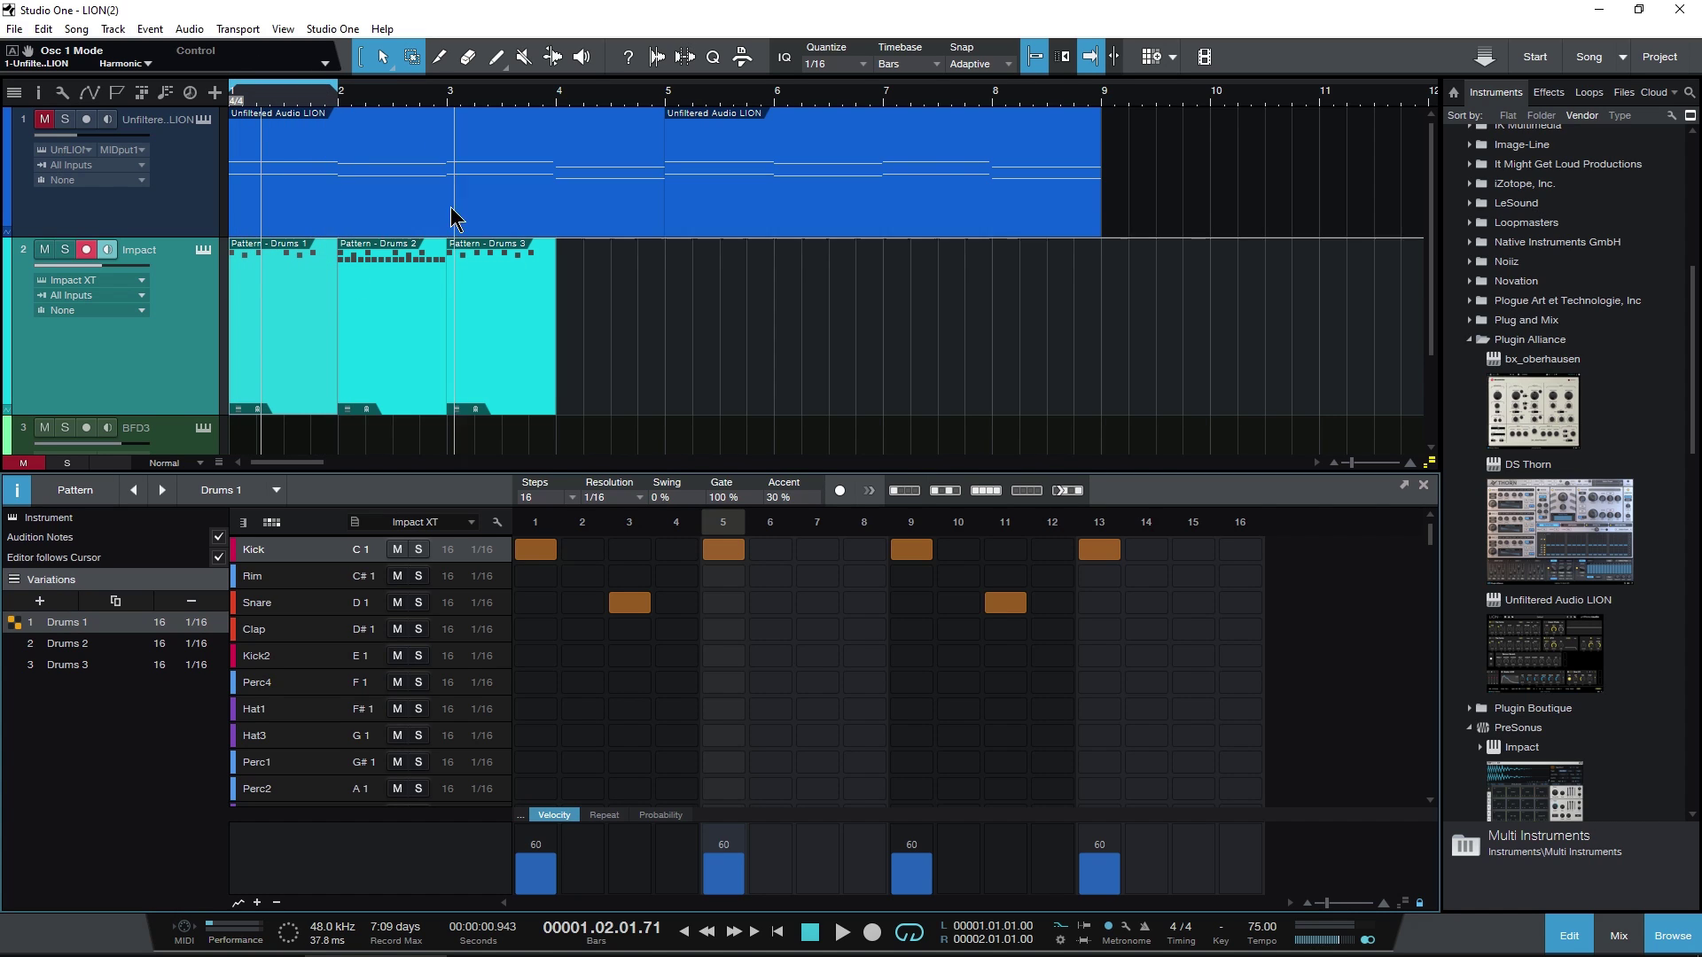
left_click(572, 498)
left_click(585, 536)
key("space")
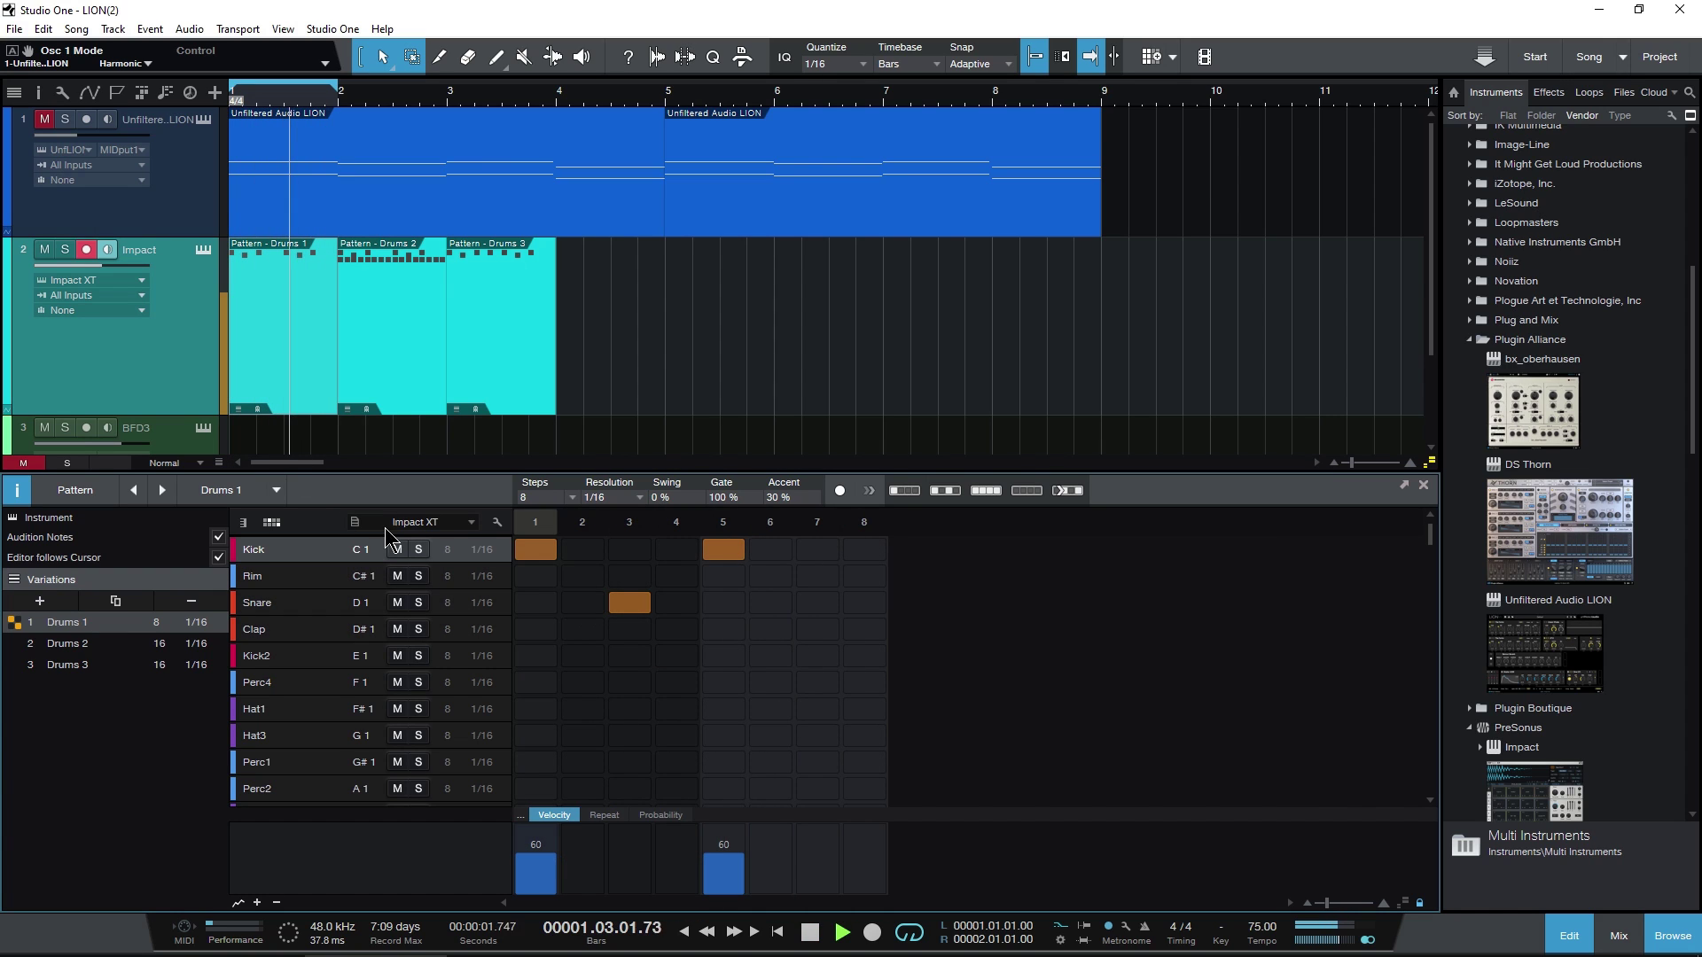
key("space")
Place the 8-step Drums 1 variation on the Impact track at bar 5 and play it from there.
left_click_drag(73, 631, 680, 292)
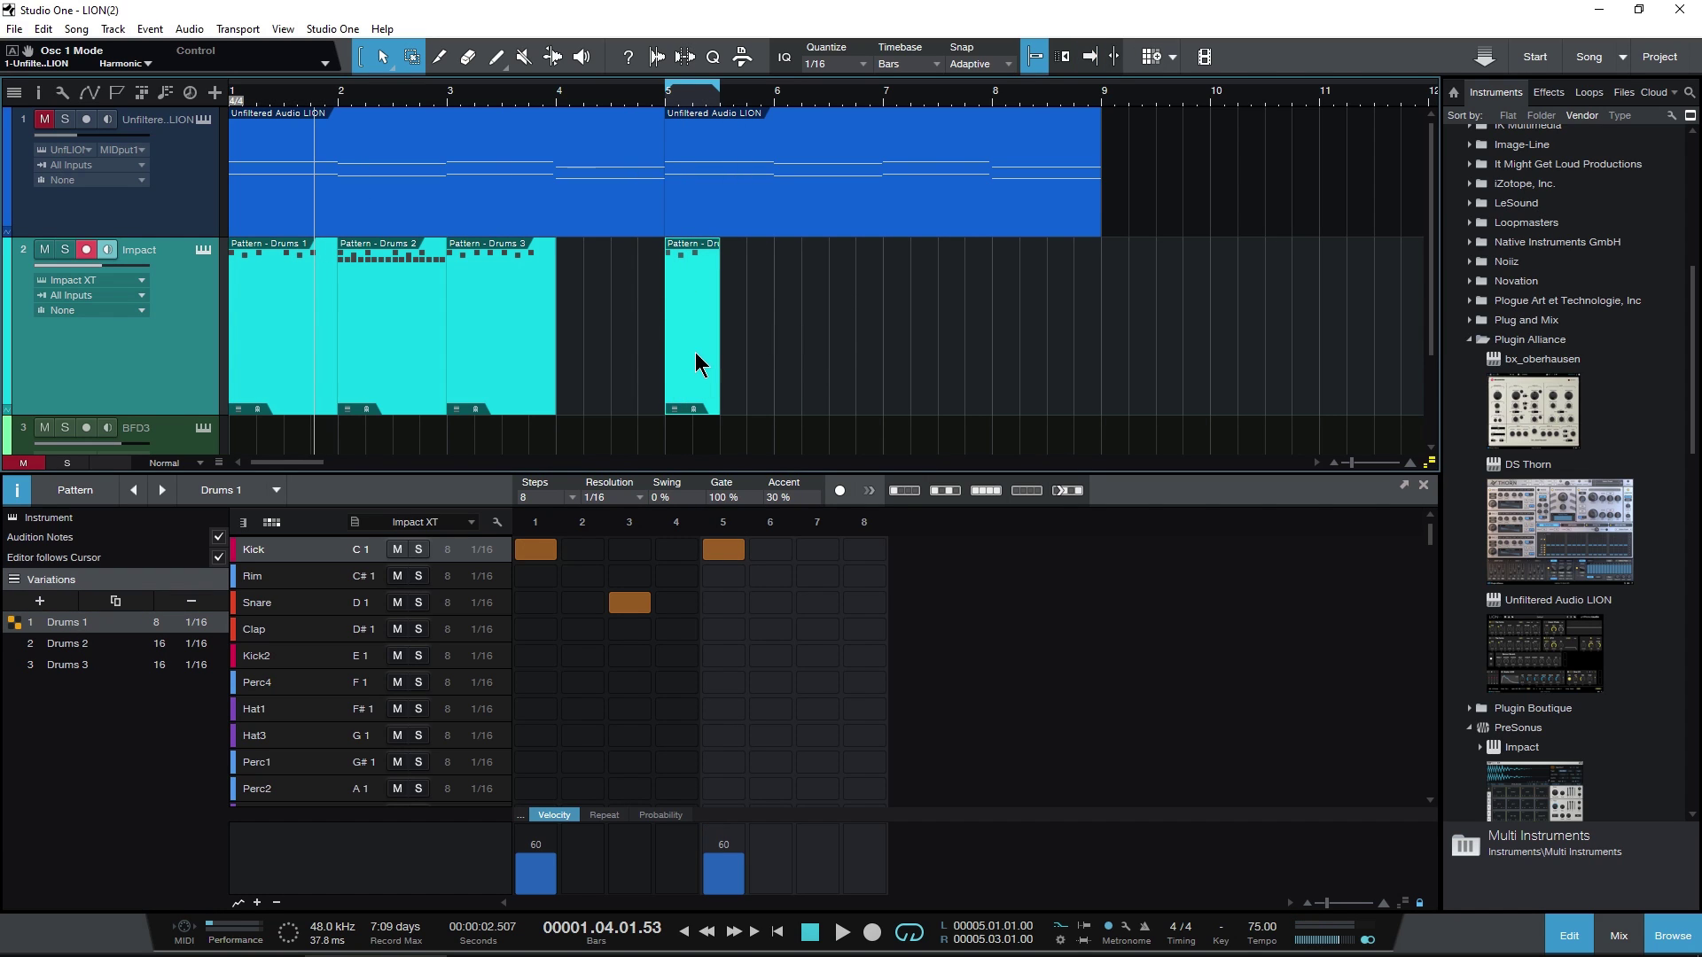
key("KP_1")
key("space")
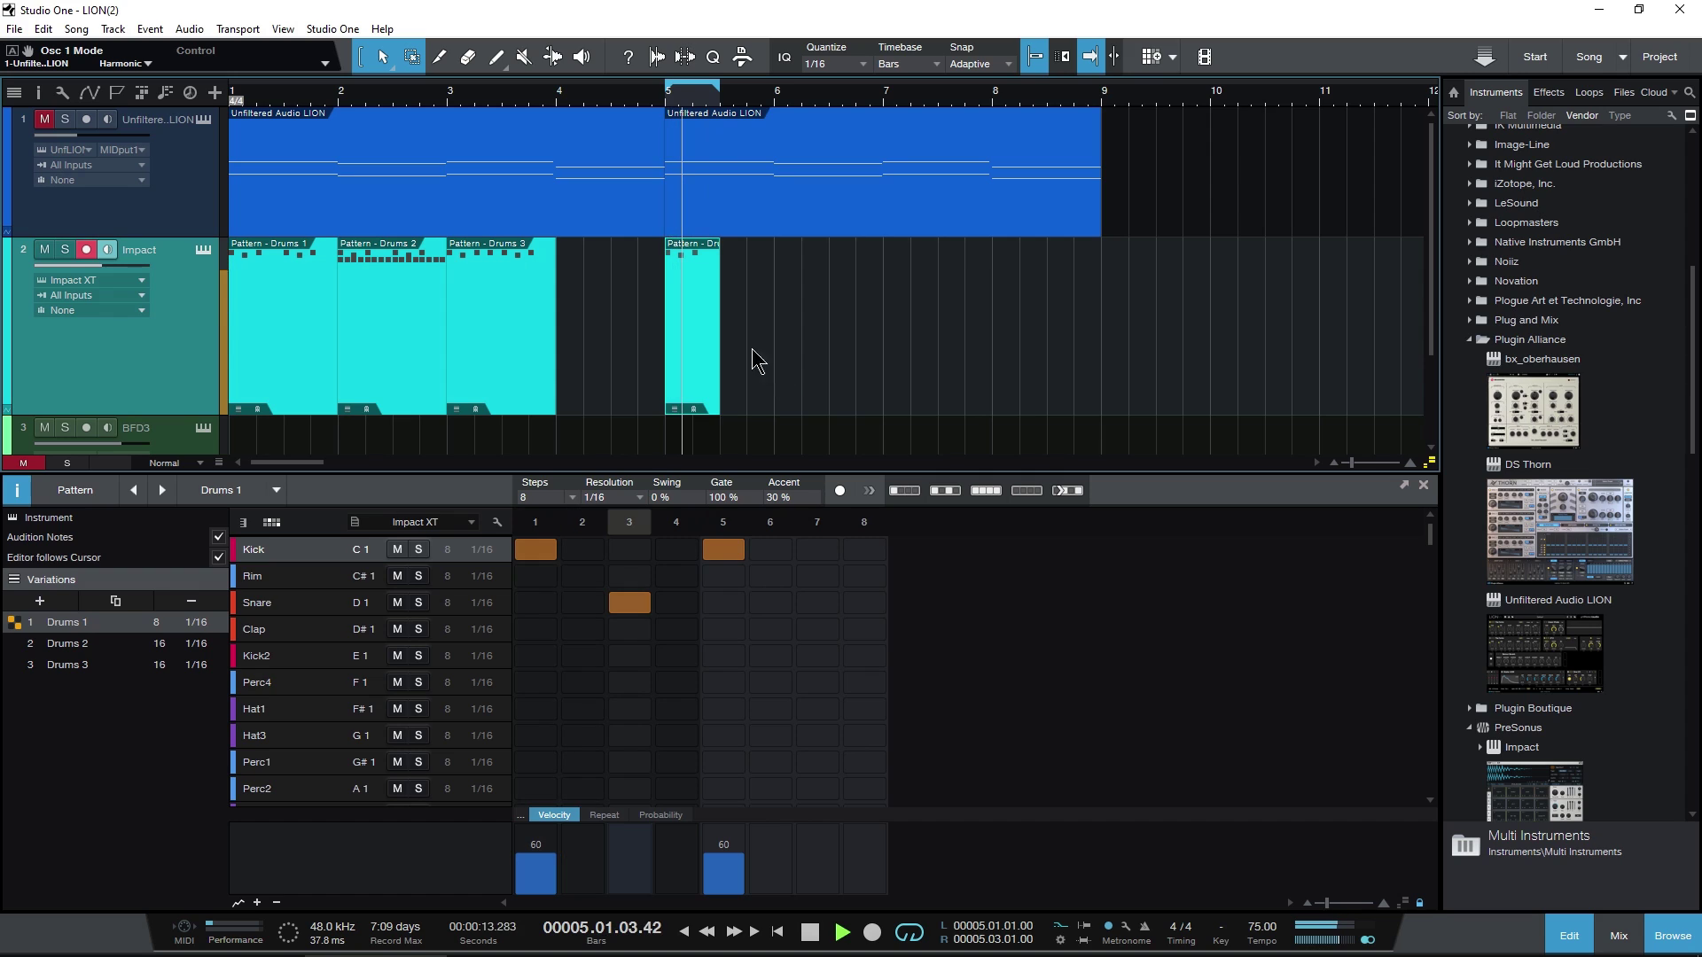
key("space")
Extend the Drums 1 clip at bar 5 to just past bar 11, and set the loop range to the clip during playback.
left_click_drag(718, 338, 1356, 330)
key("space")
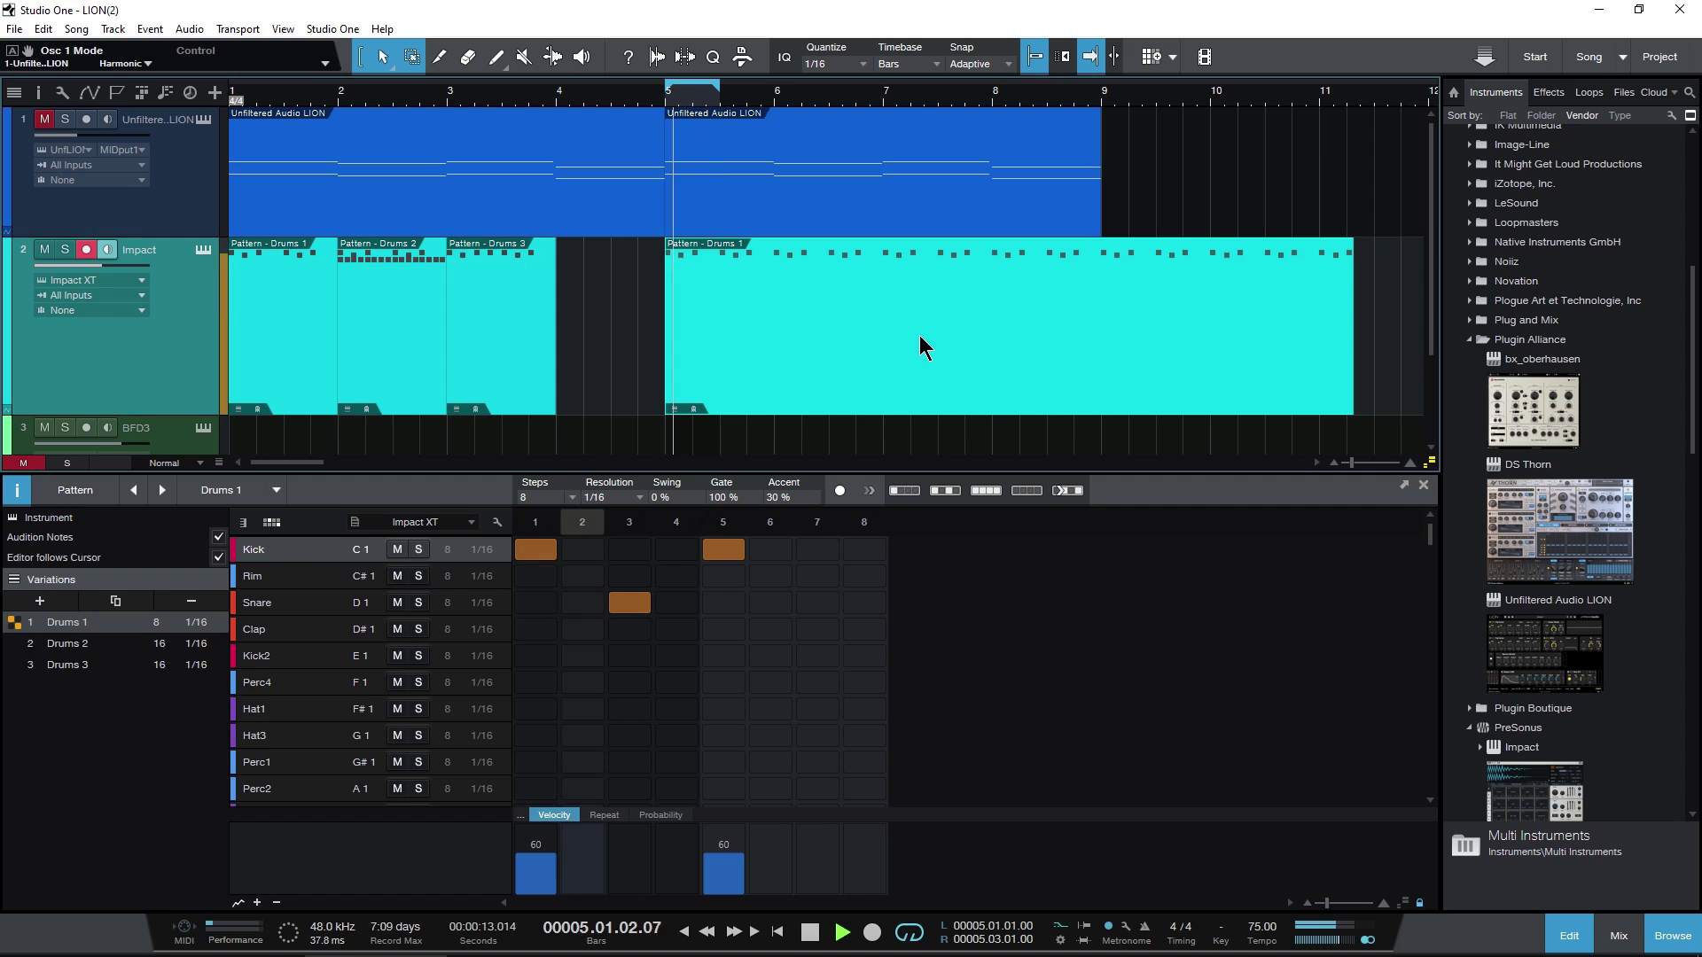
key("p")
key("space")
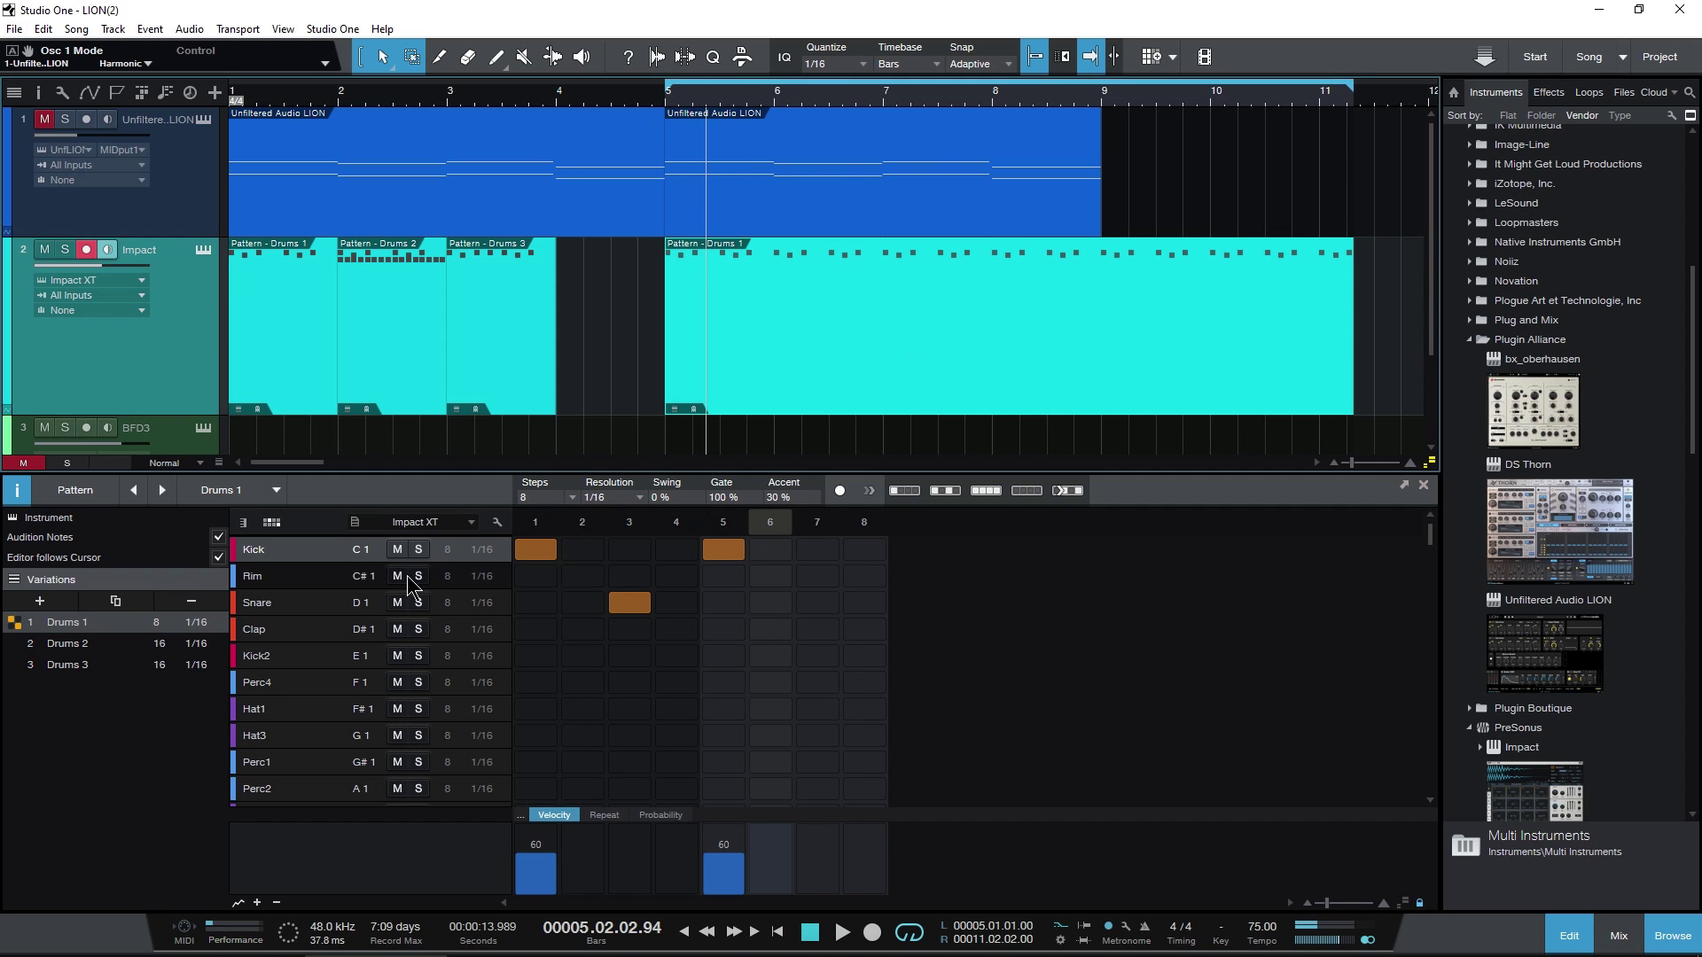
Set the Drums 1 pattern to 16 steps, lengthen it to 32 steps, and play it back briefly.
left_click(572, 499)
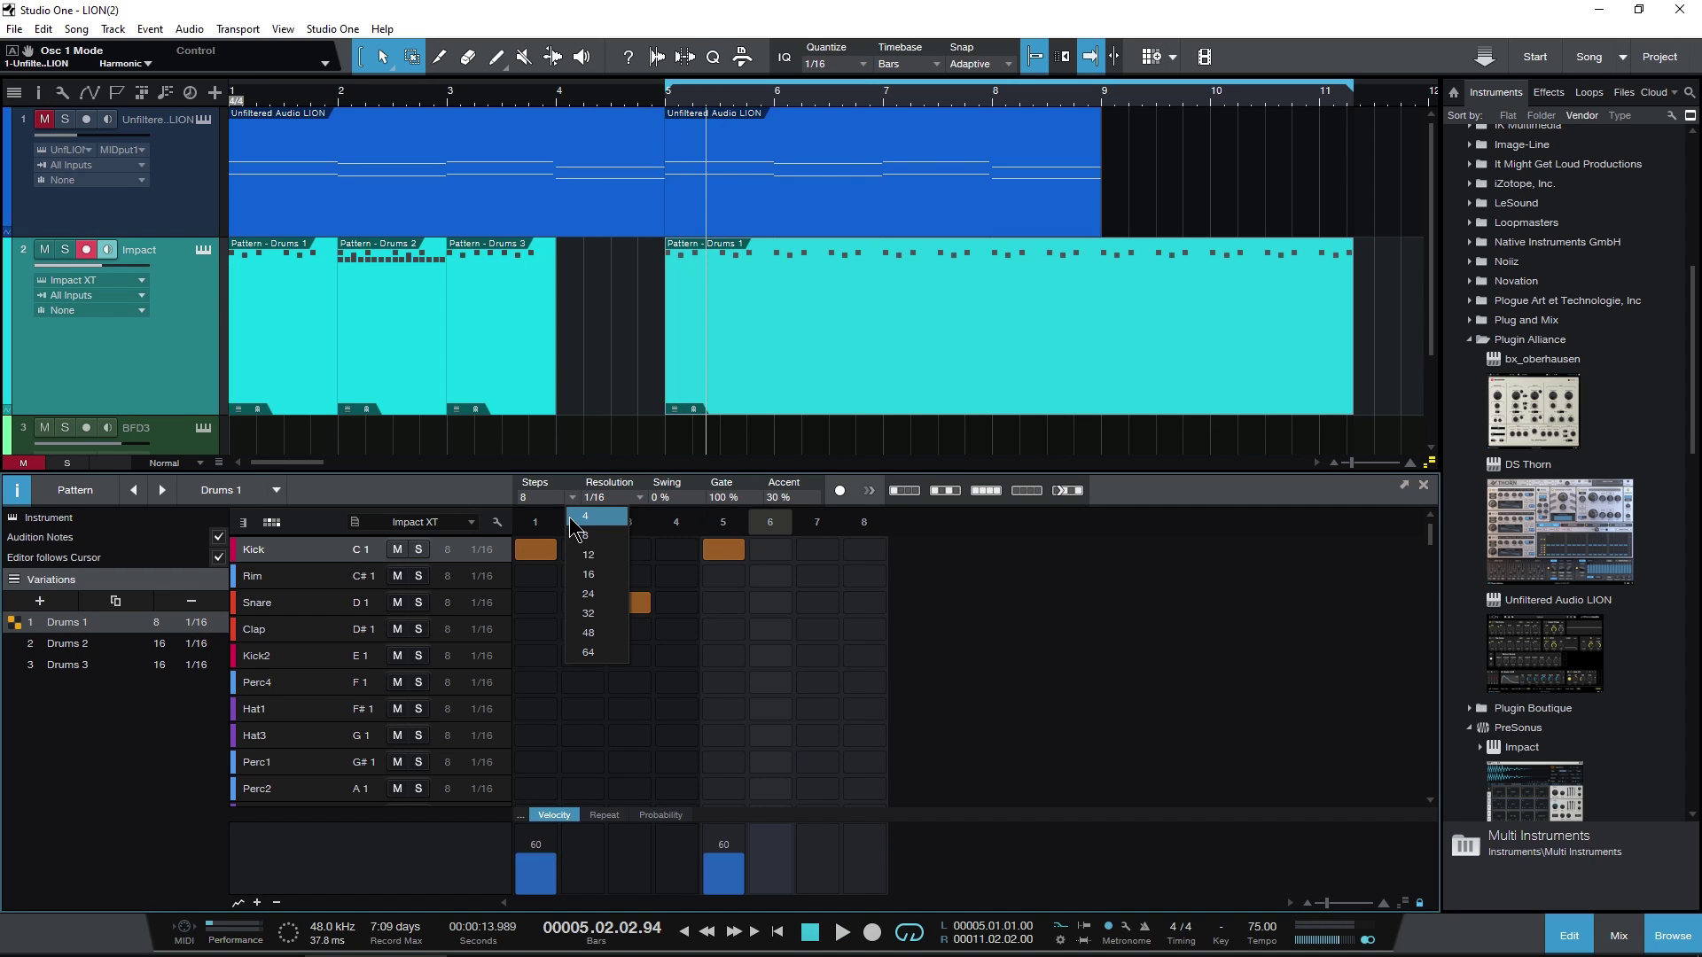
left_click(589, 578)
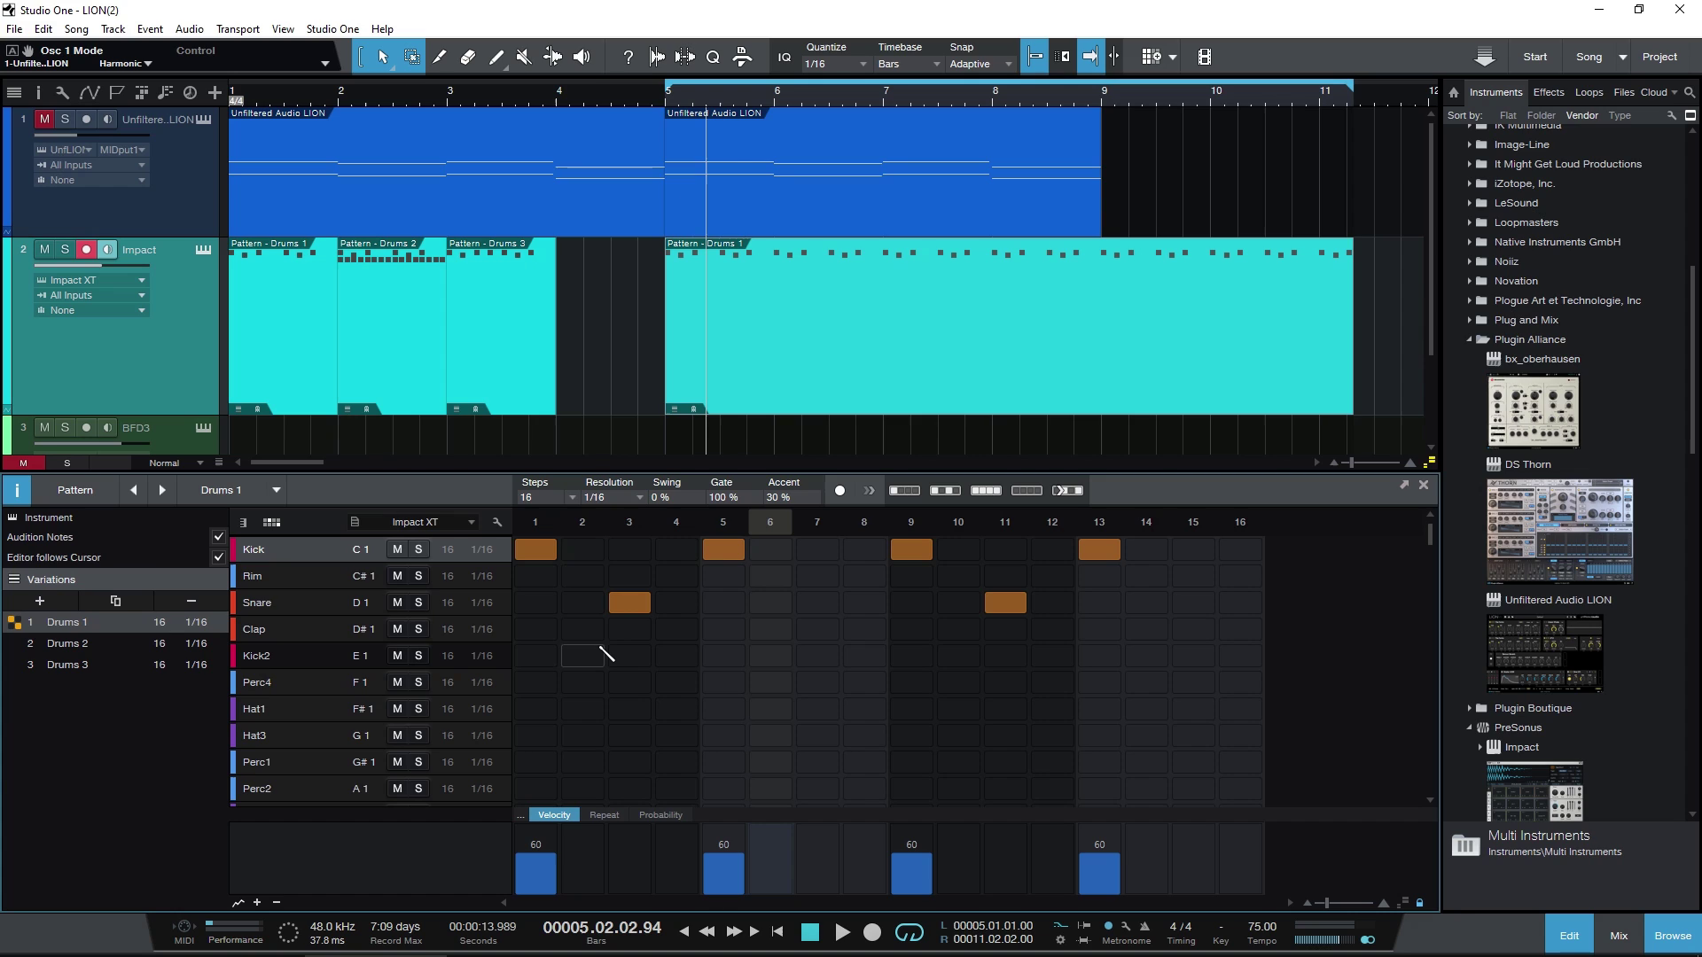
left_click(573, 500)
left_click(582, 618)
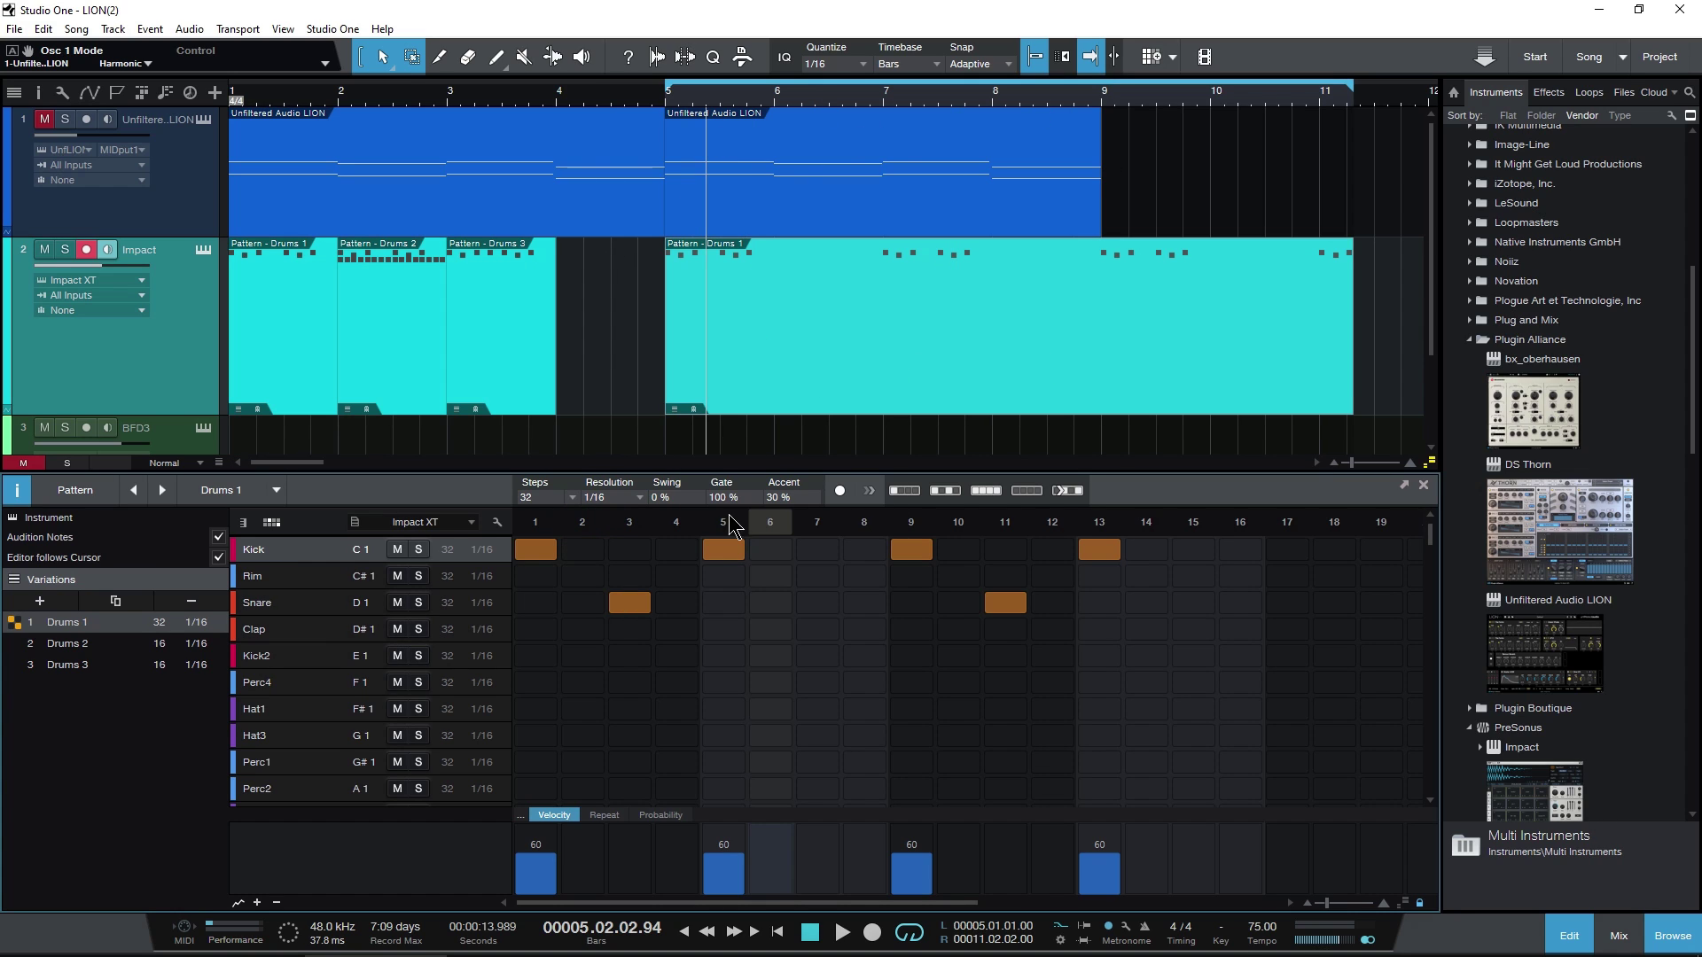
key("space")
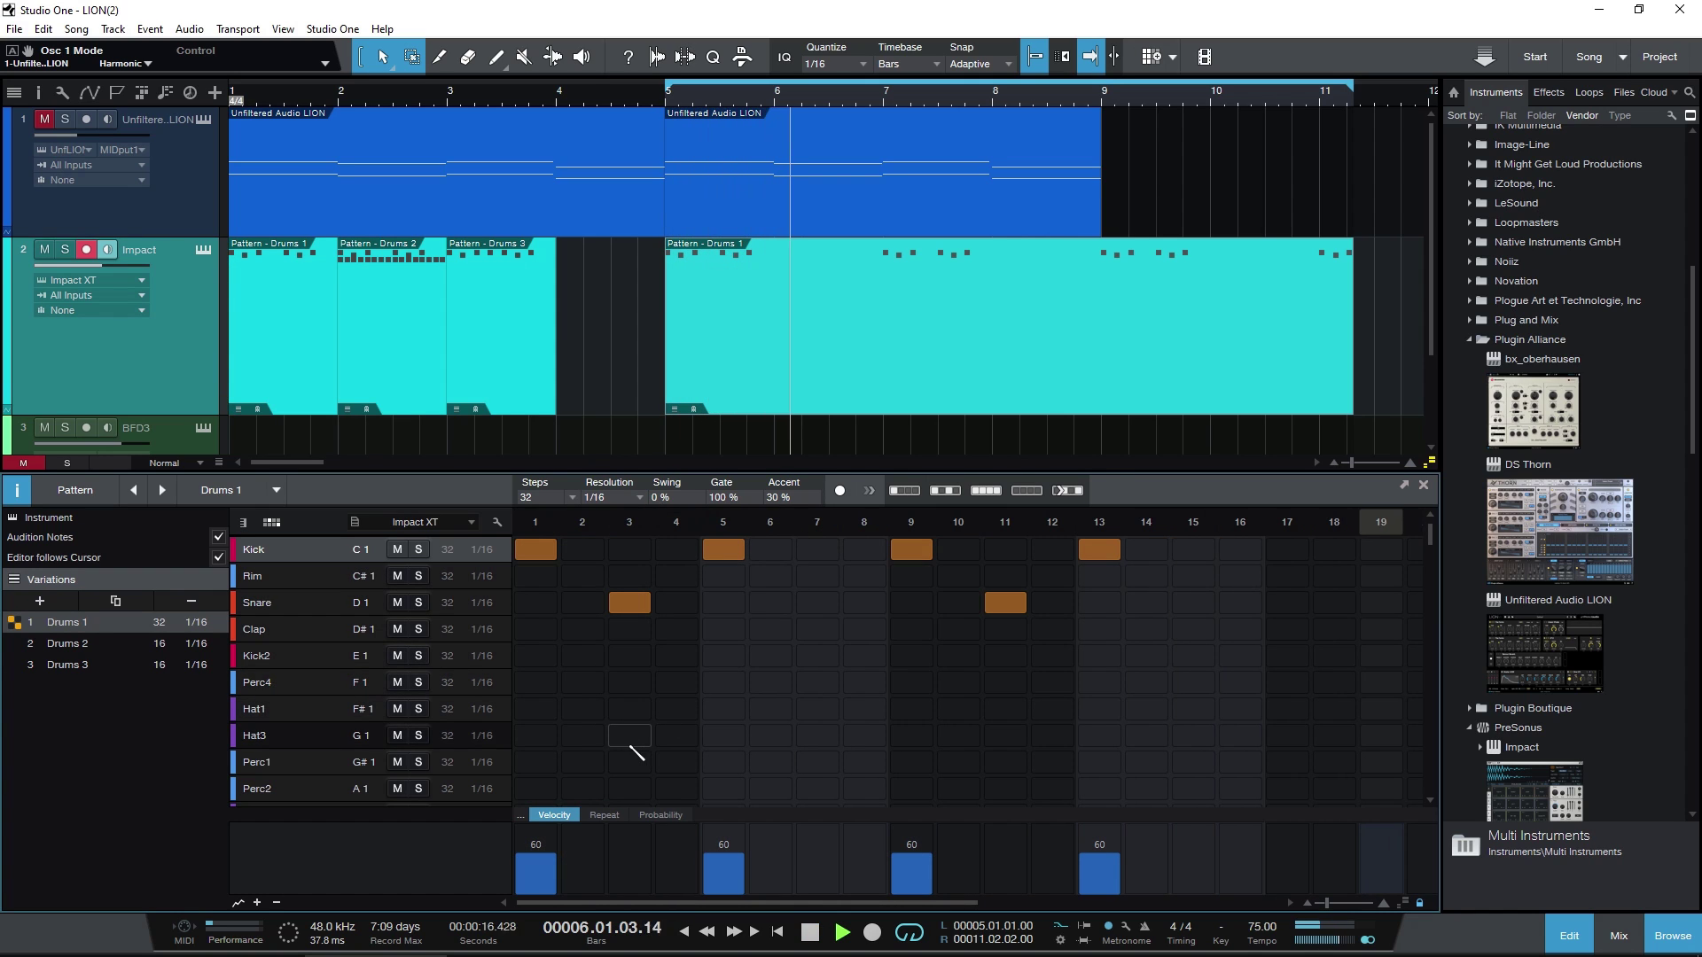
key("space")
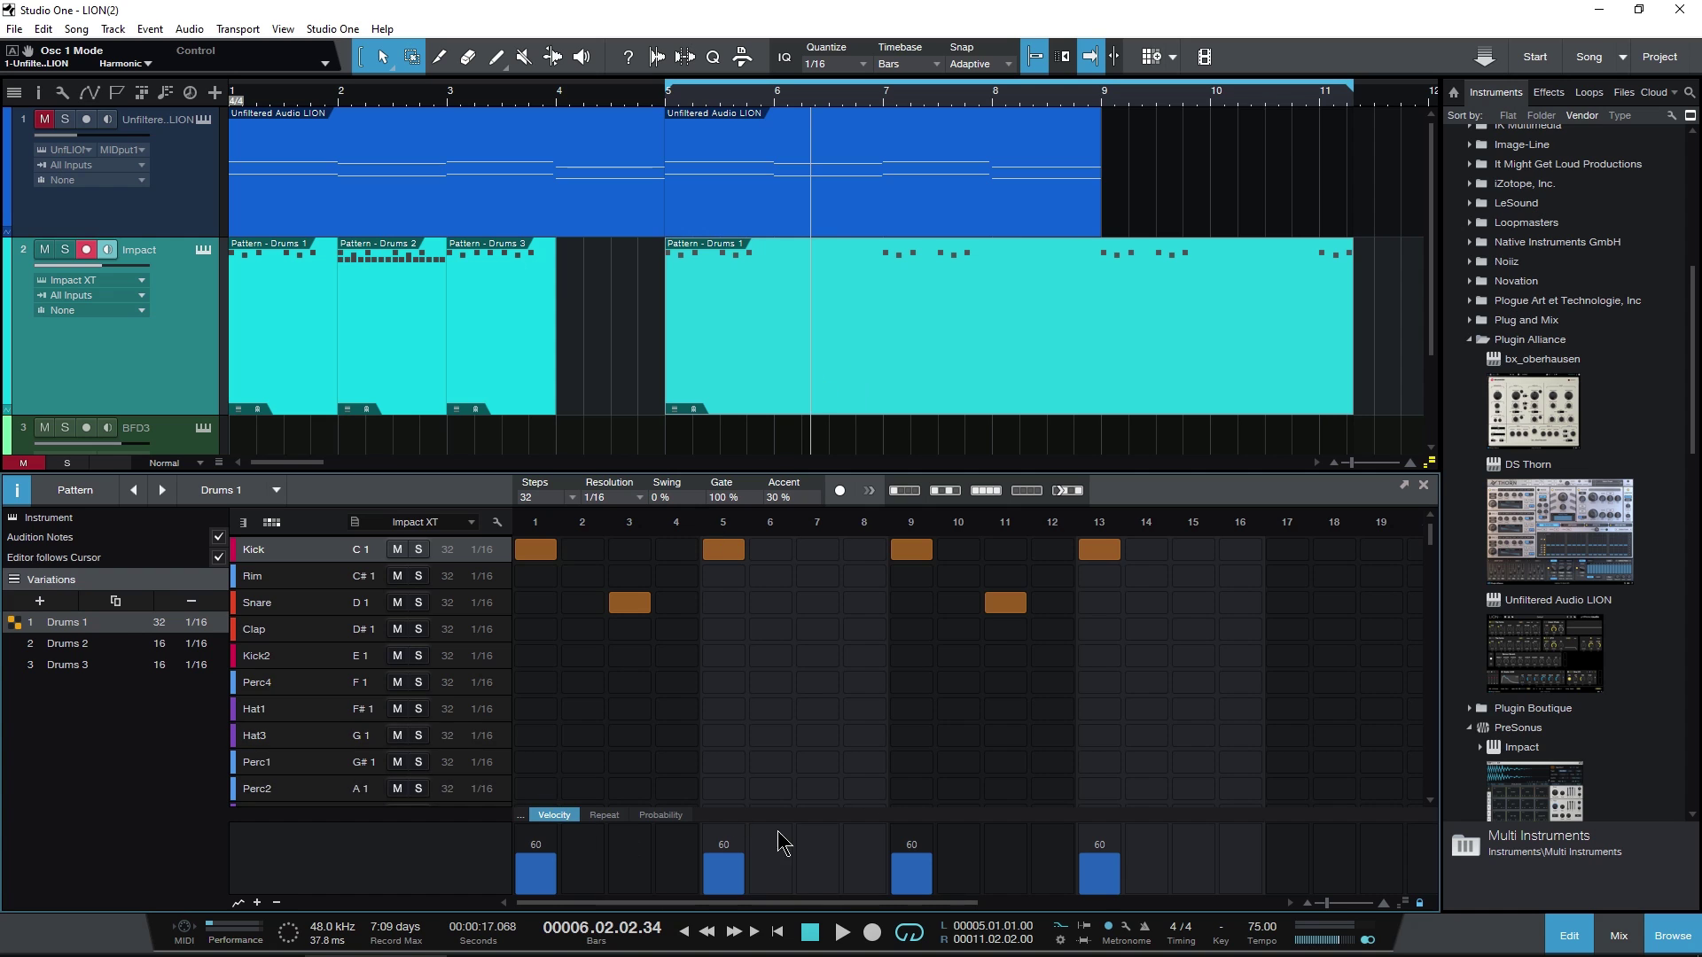
Add Kick hits on steps 15, 17, 20 and 22 of the 32-step Drums 1 pattern.
scroll(957, 706, "right", 5)
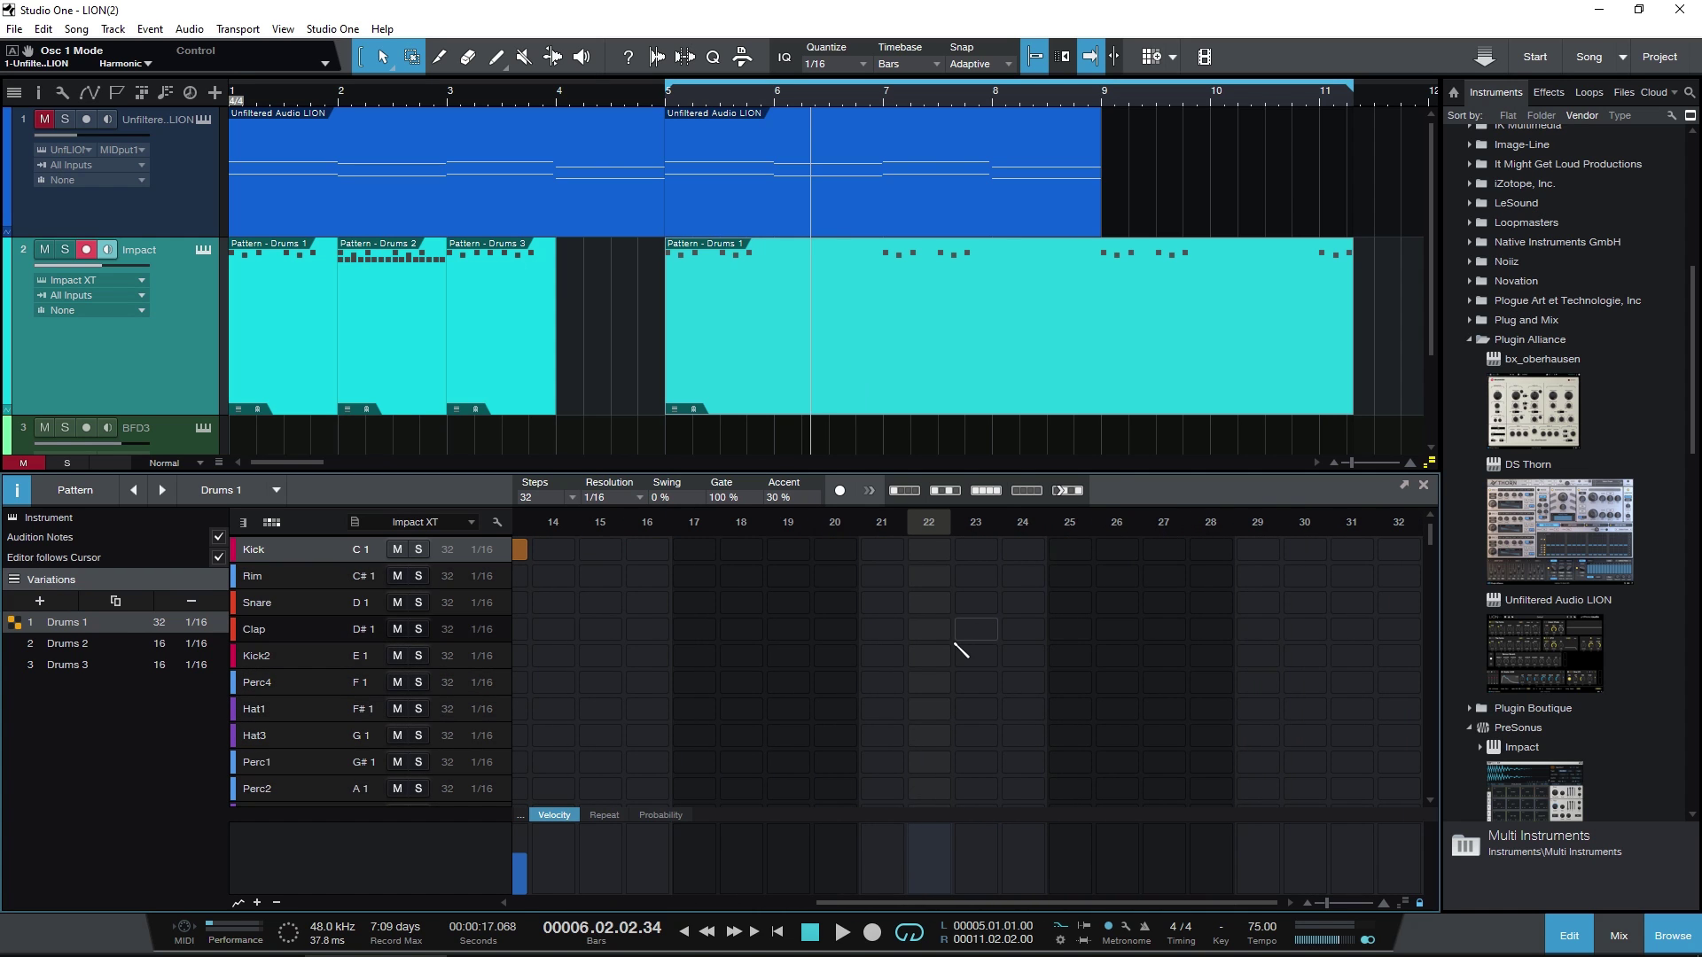
key("space")
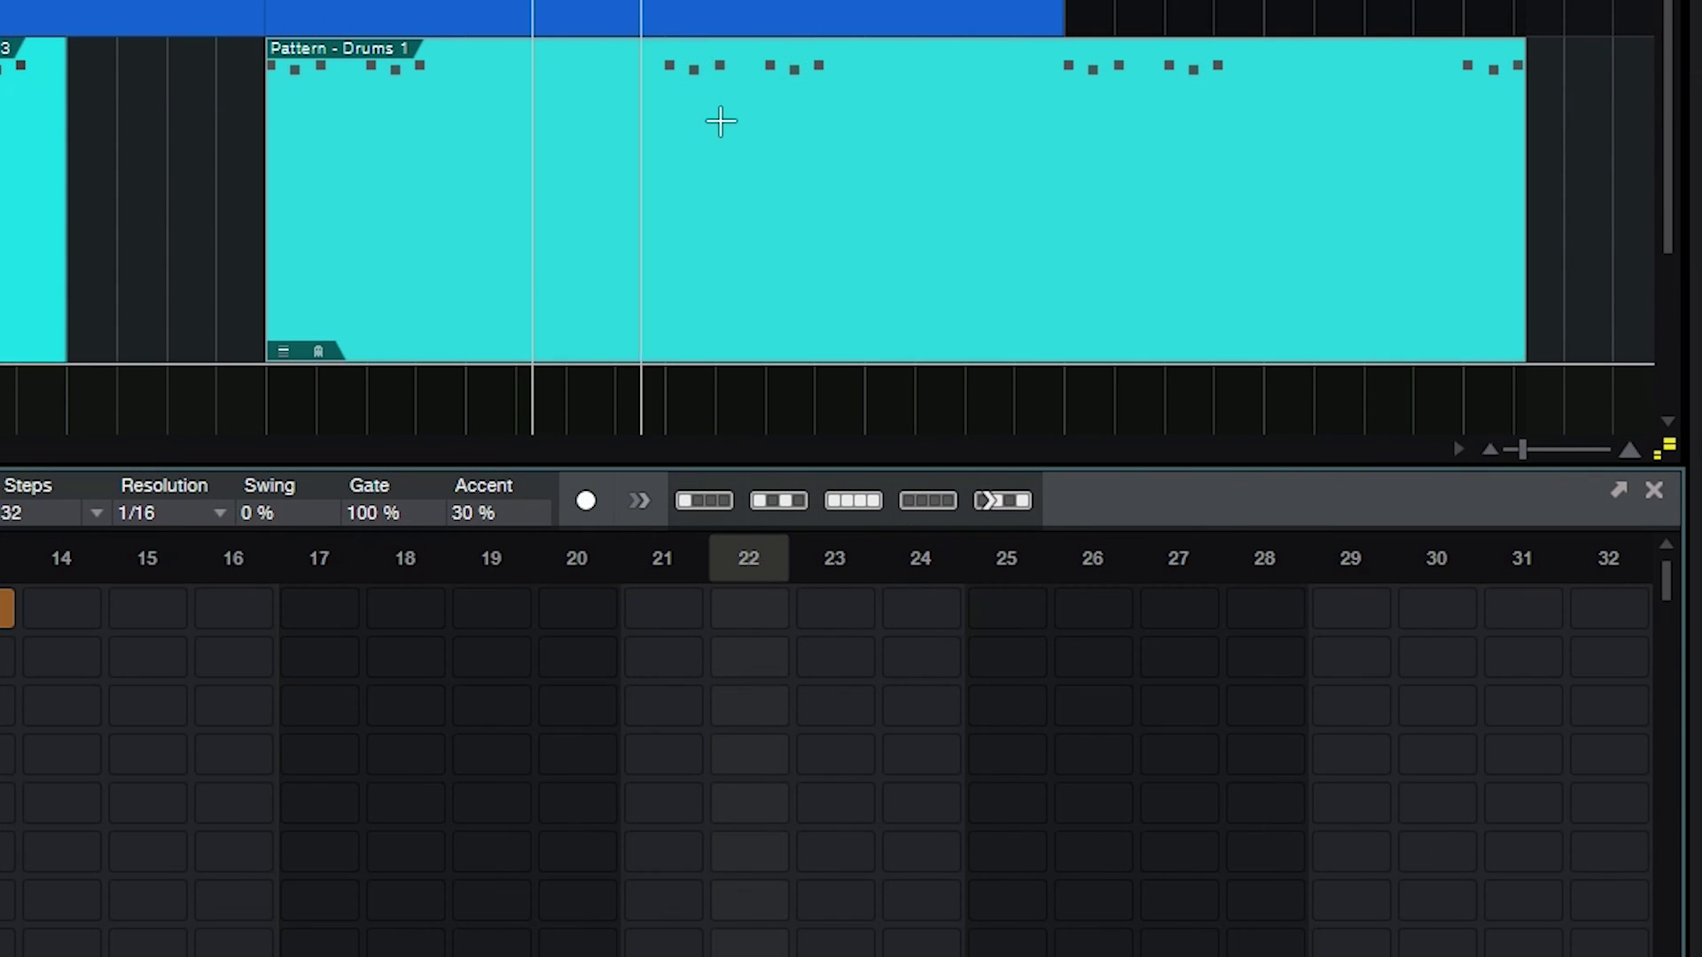
key("space")
scroll(460, 802, "left", 5)
scroll(449, 790, "right", 5)
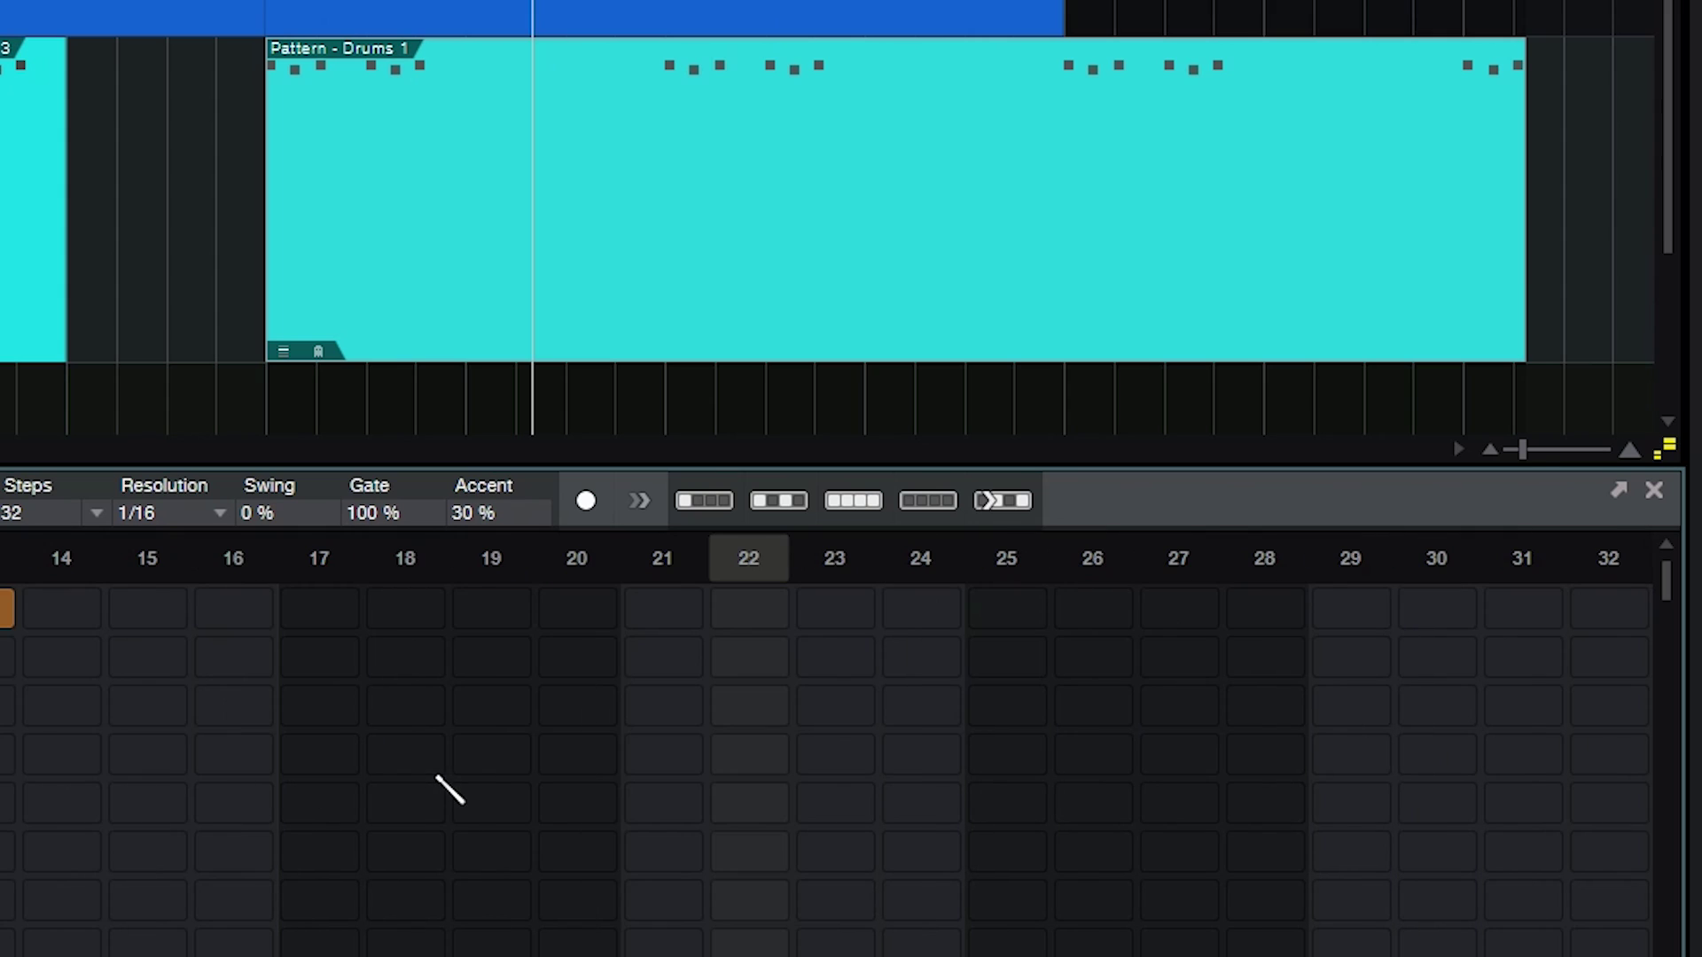
left_click(165, 623)
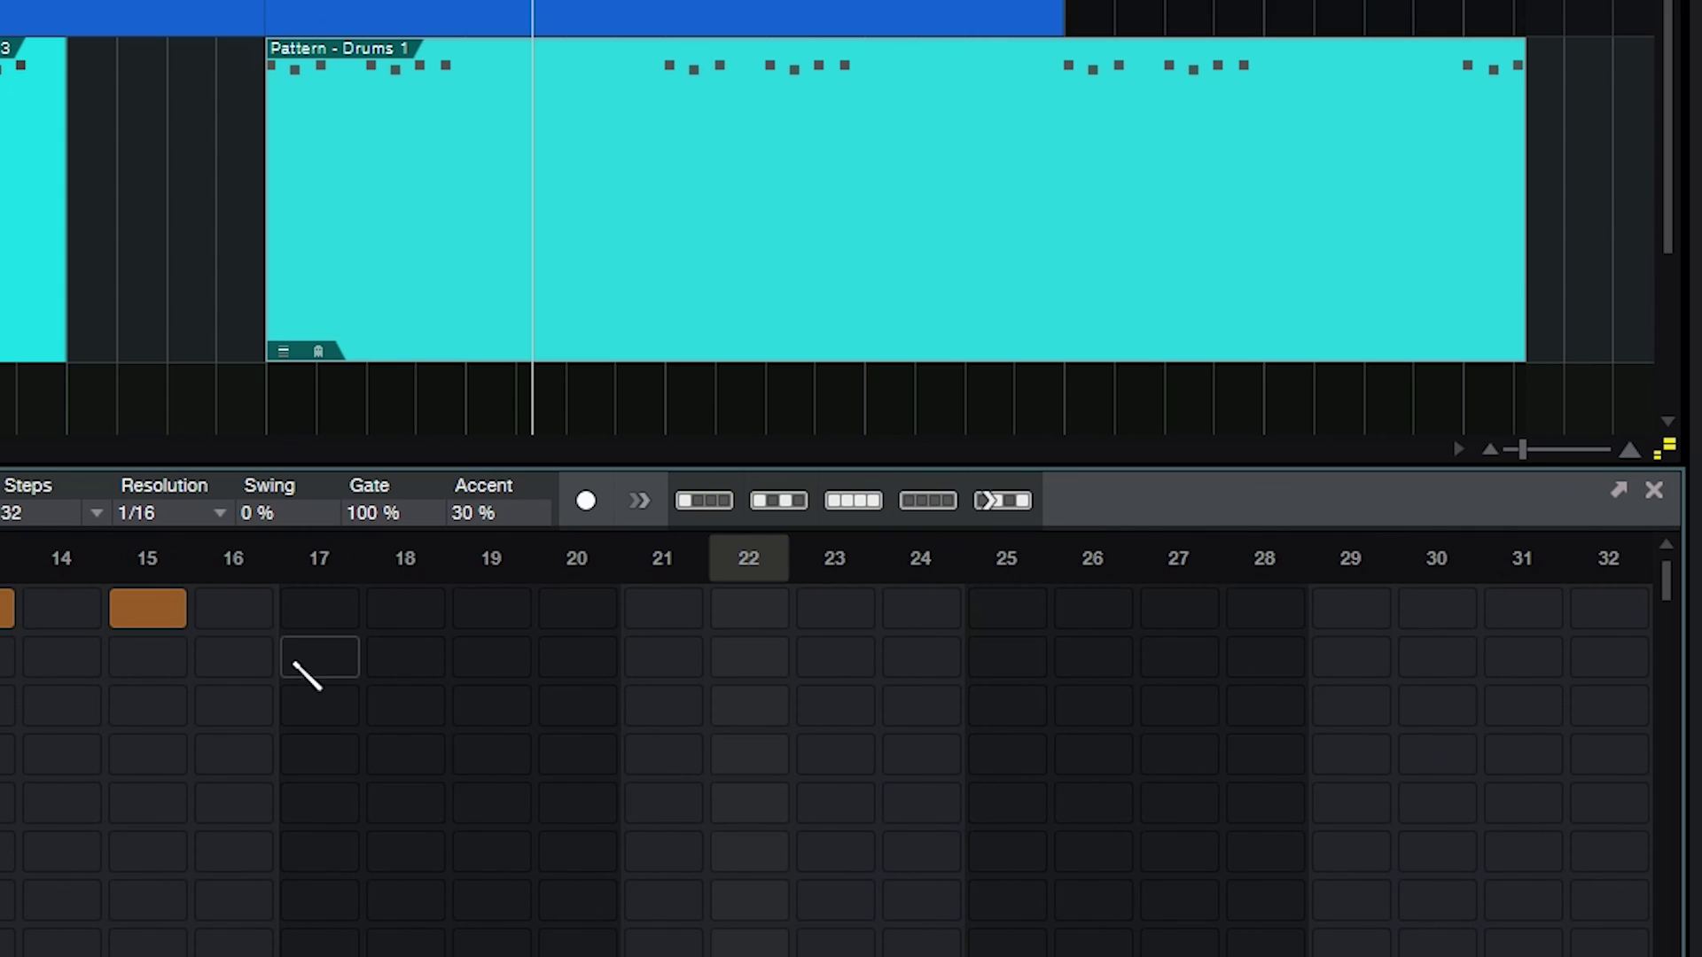
left_click(339, 623)
left_click(585, 609)
left_click(749, 610)
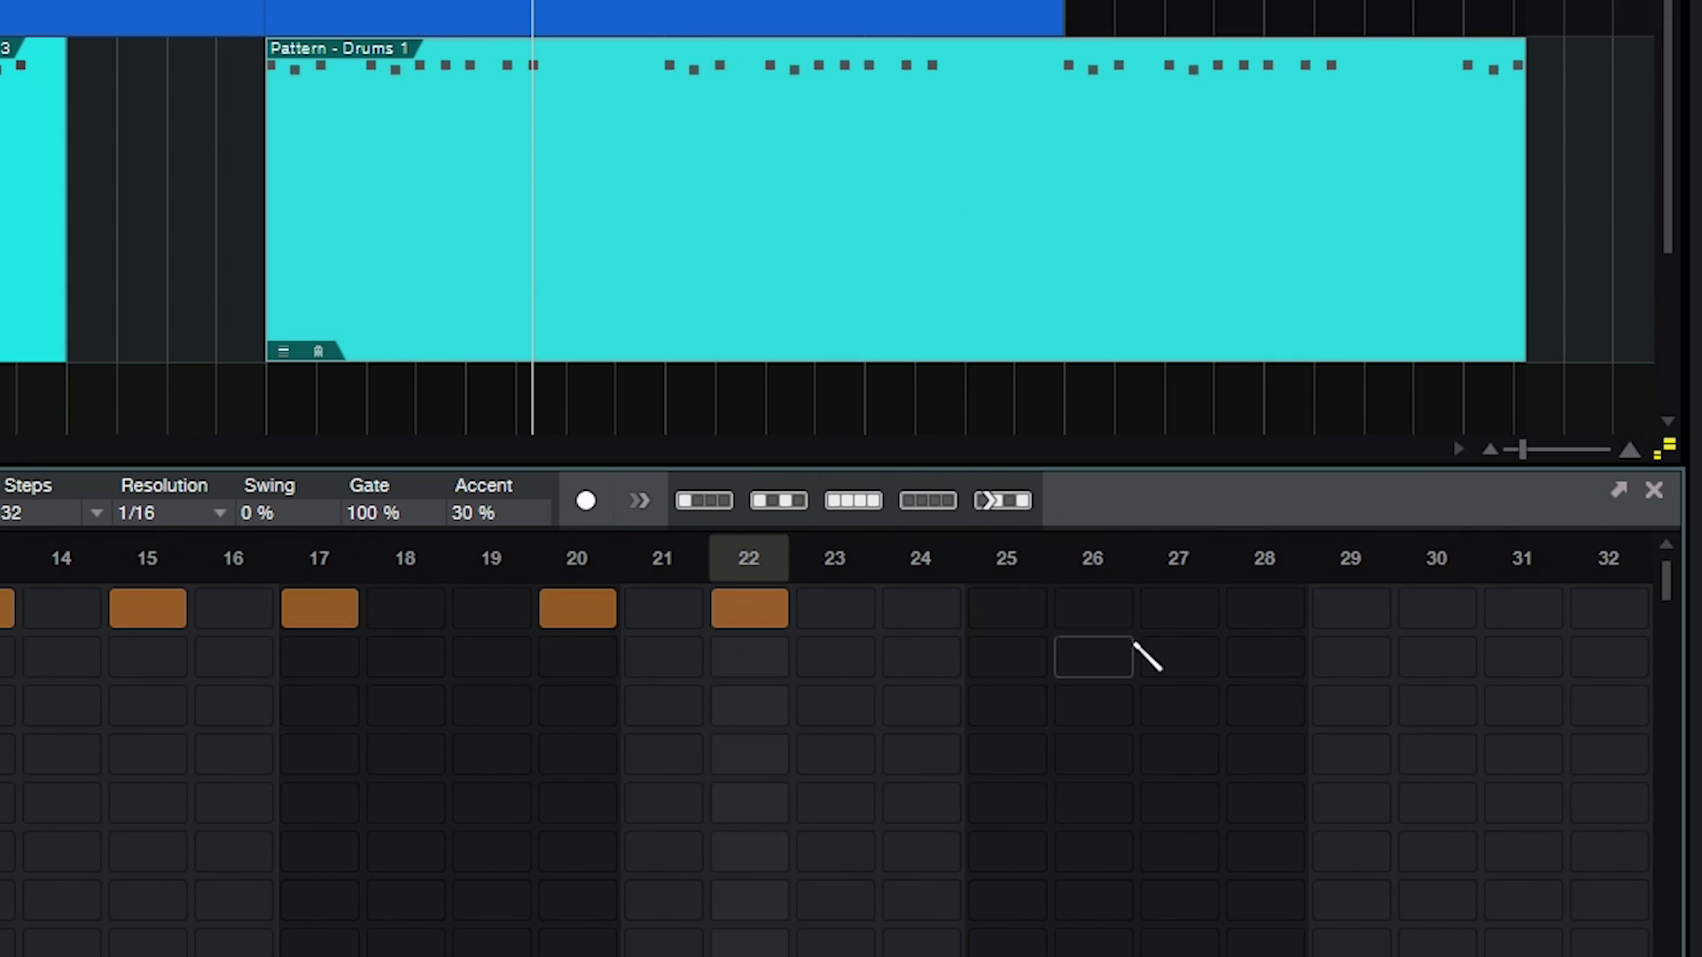
Shorten the long Drums 1 clip at bar 5 from its end and toggle playback.
left_click_drag(1517, 239, 502, 221)
key("space")
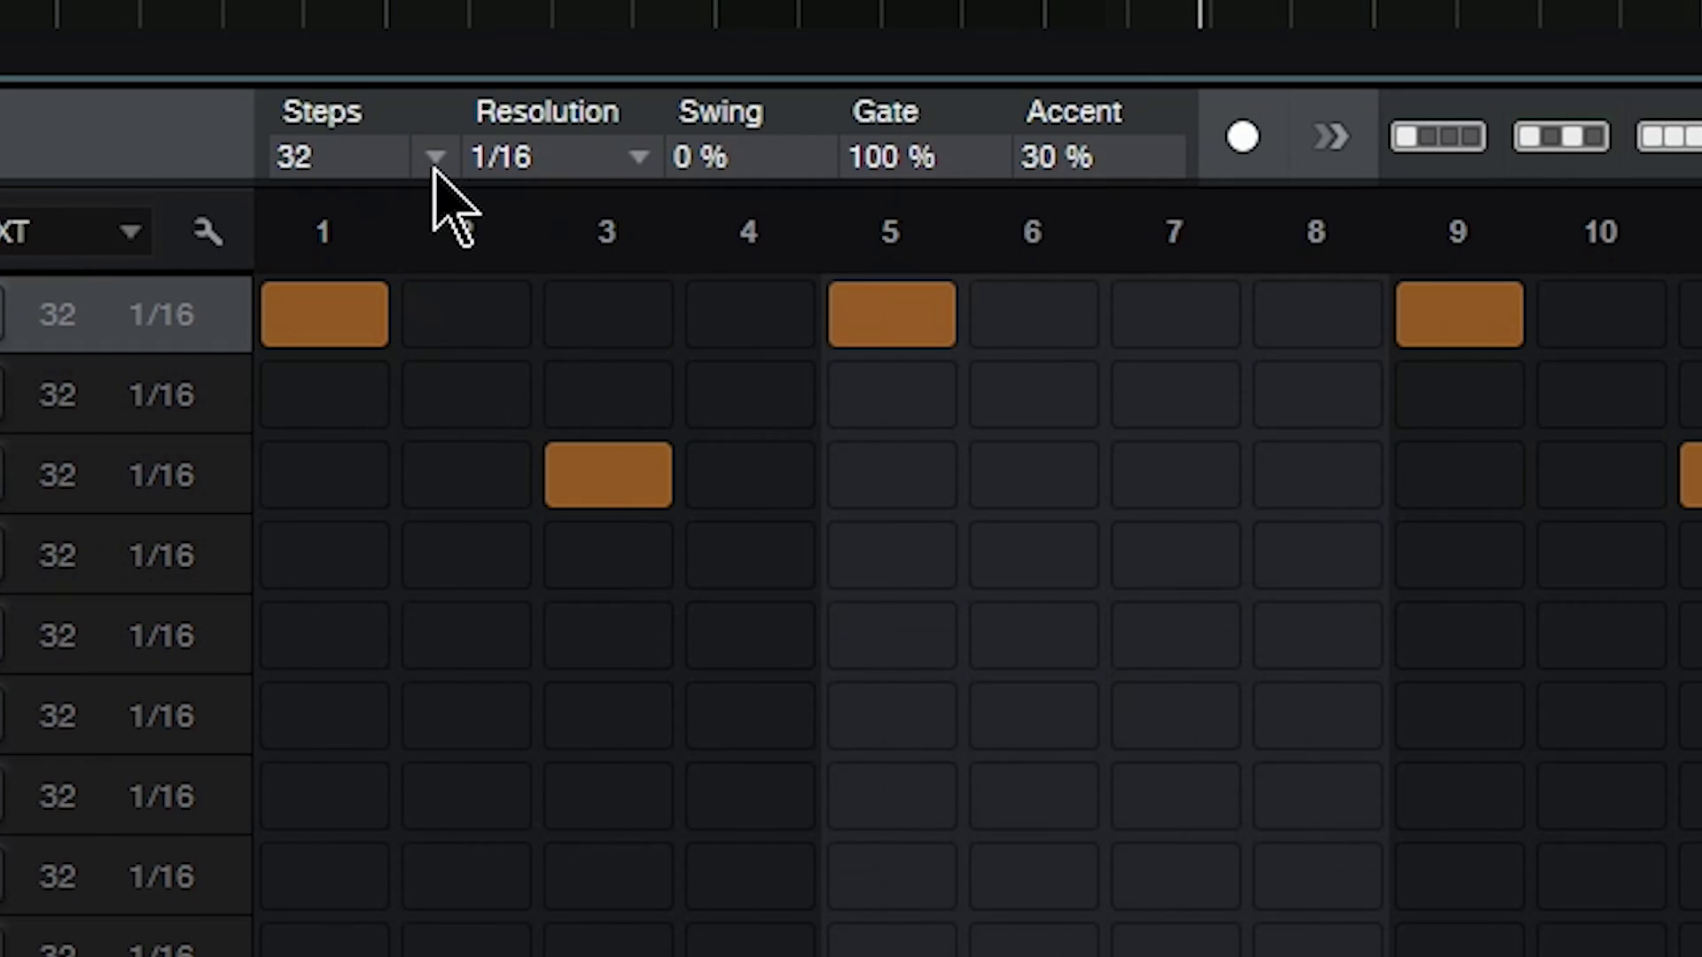
Set the Drums 1 pattern to 16 steps, select its first clip and return the playhead to the song start.
left_click(434, 160)
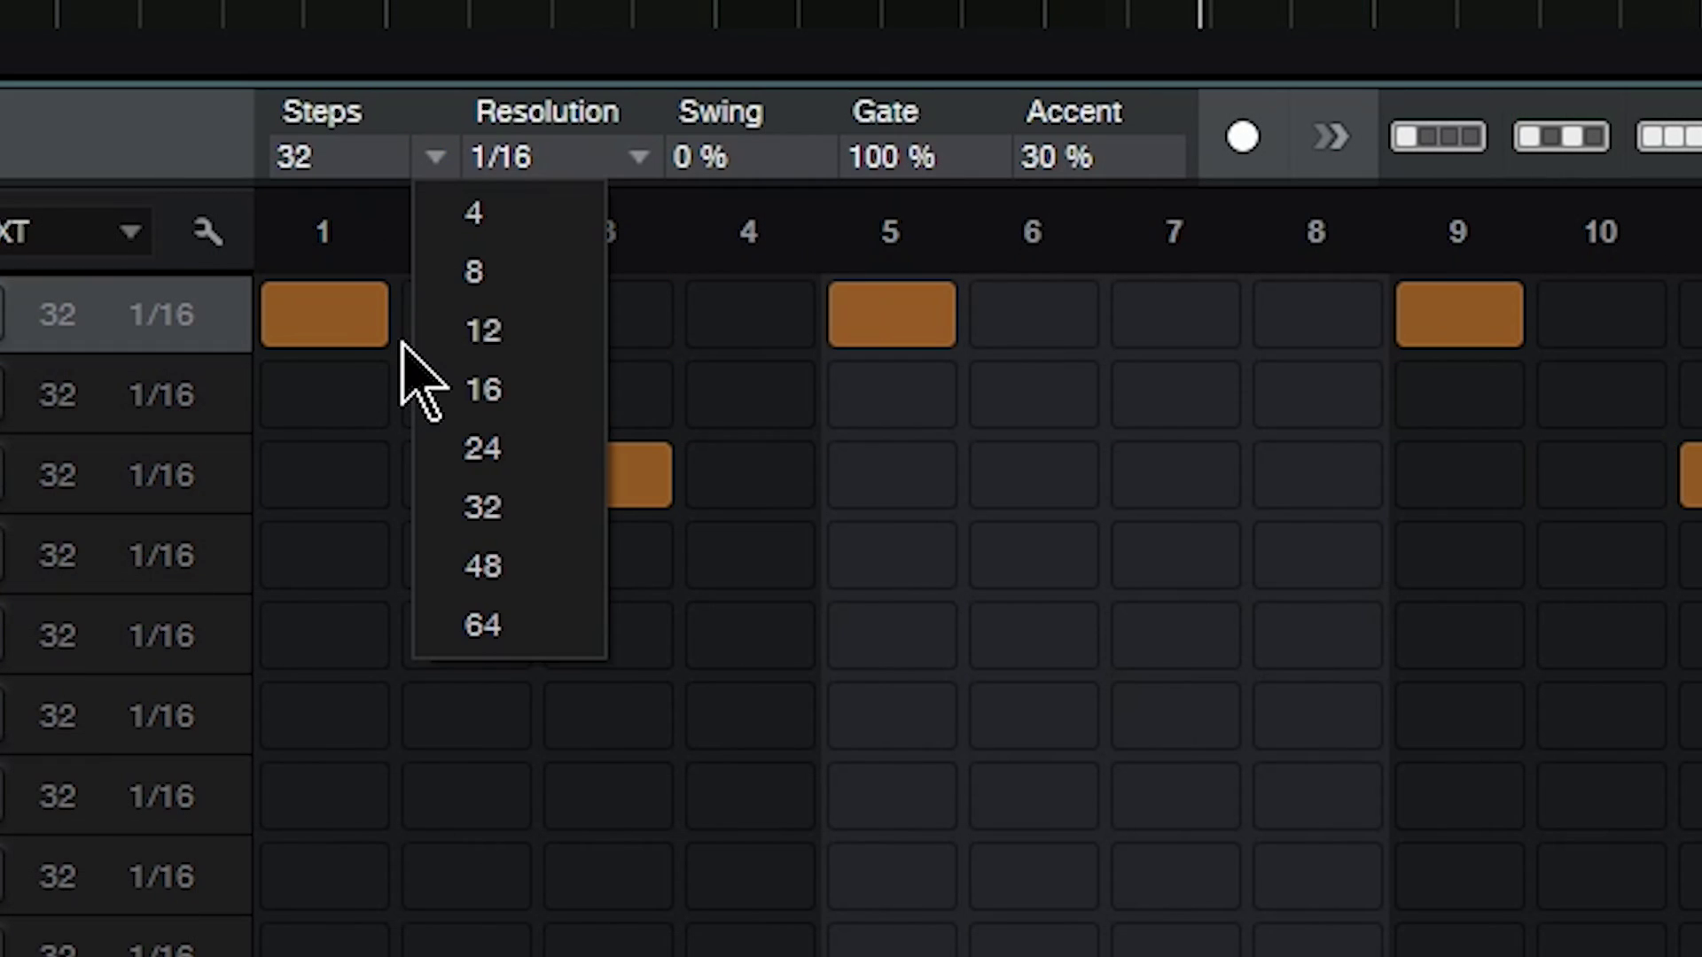
left_click(470, 389)
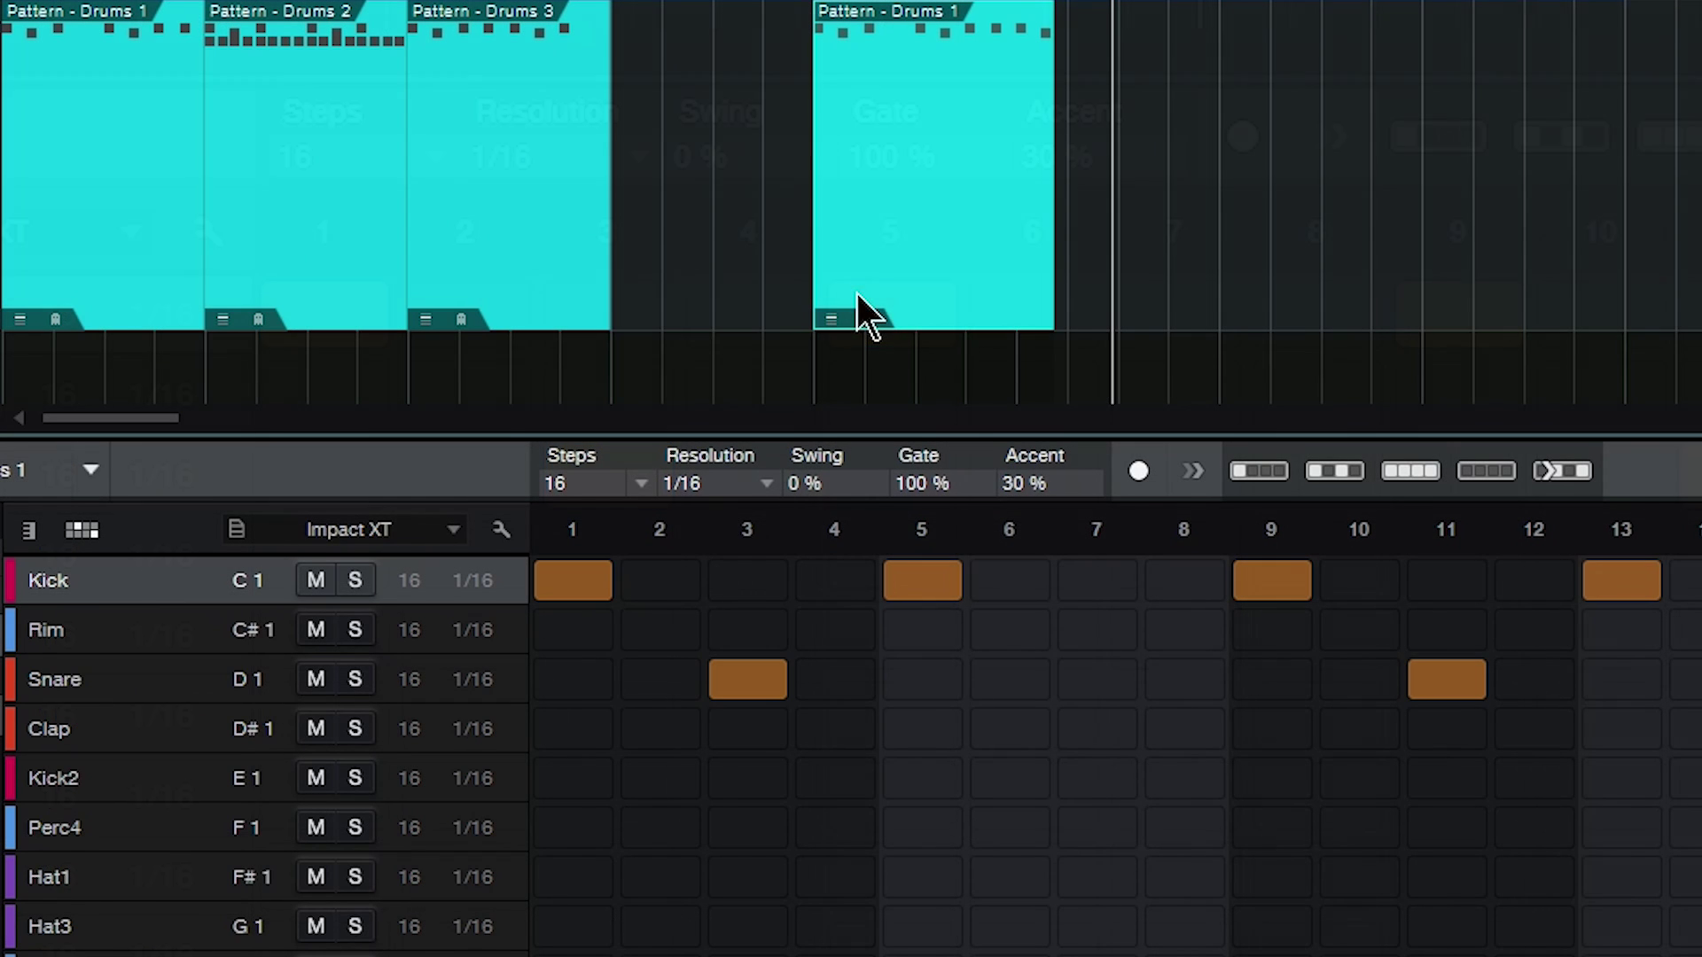
left_click(186, 273)
key("comma")
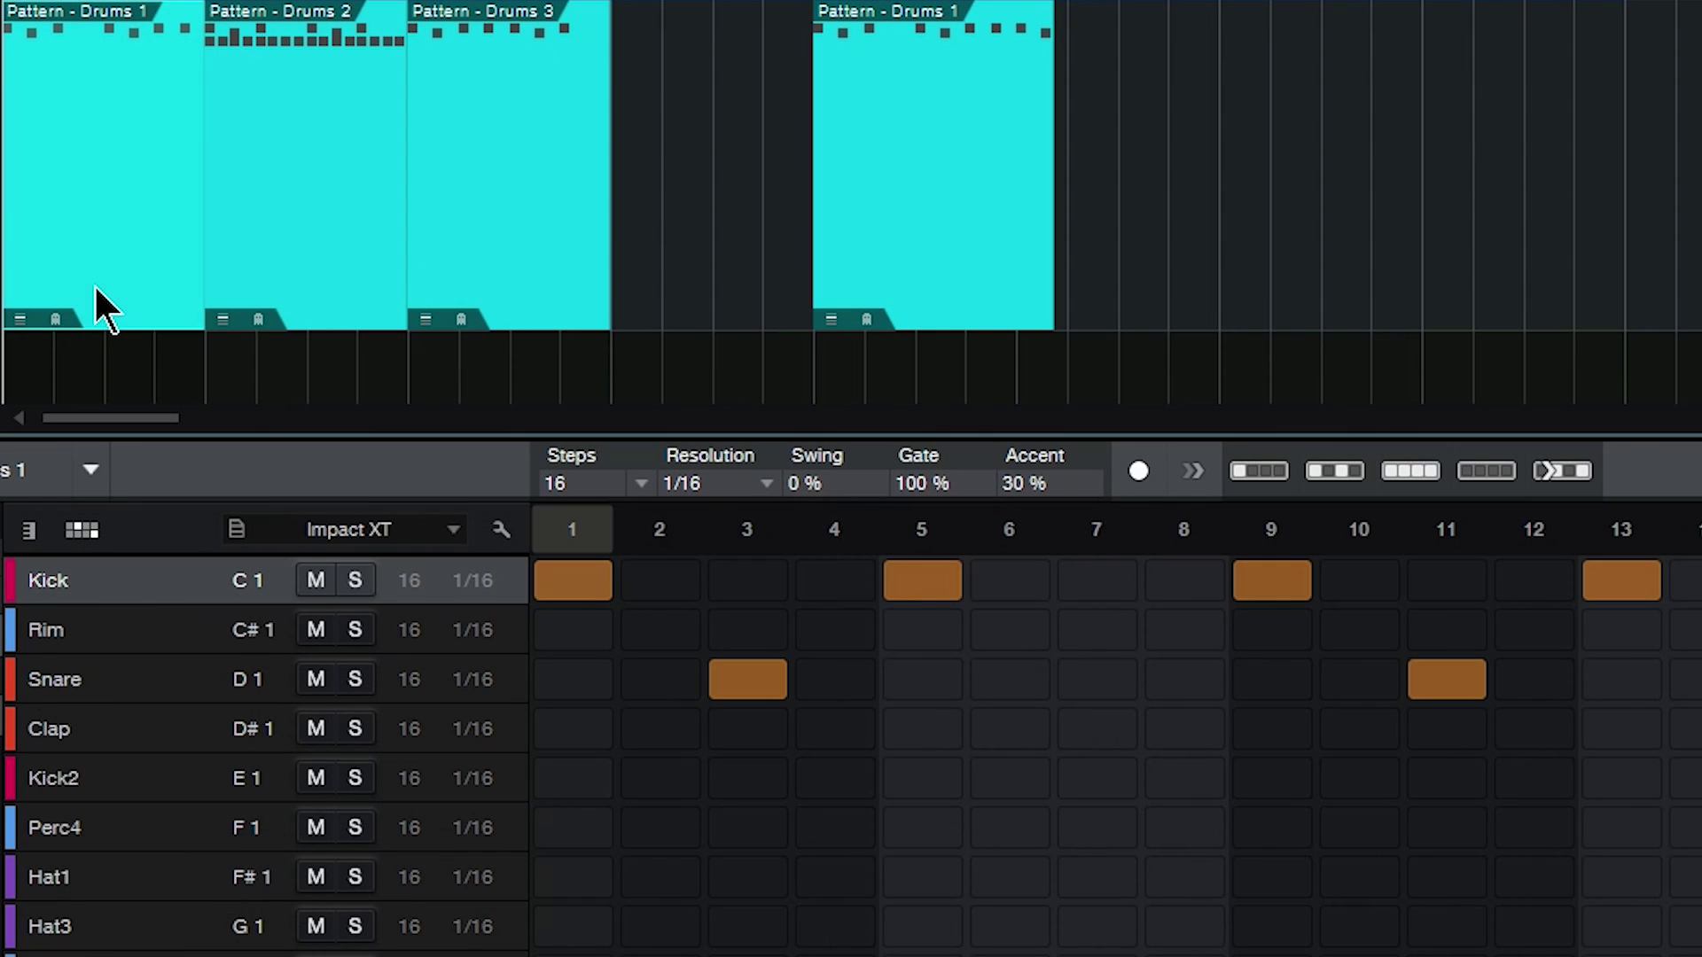
Set the Drums 1 pattern's resolution to 1/4 and extend its clip at bar 5 to just past bar 7.
left_click(767, 483)
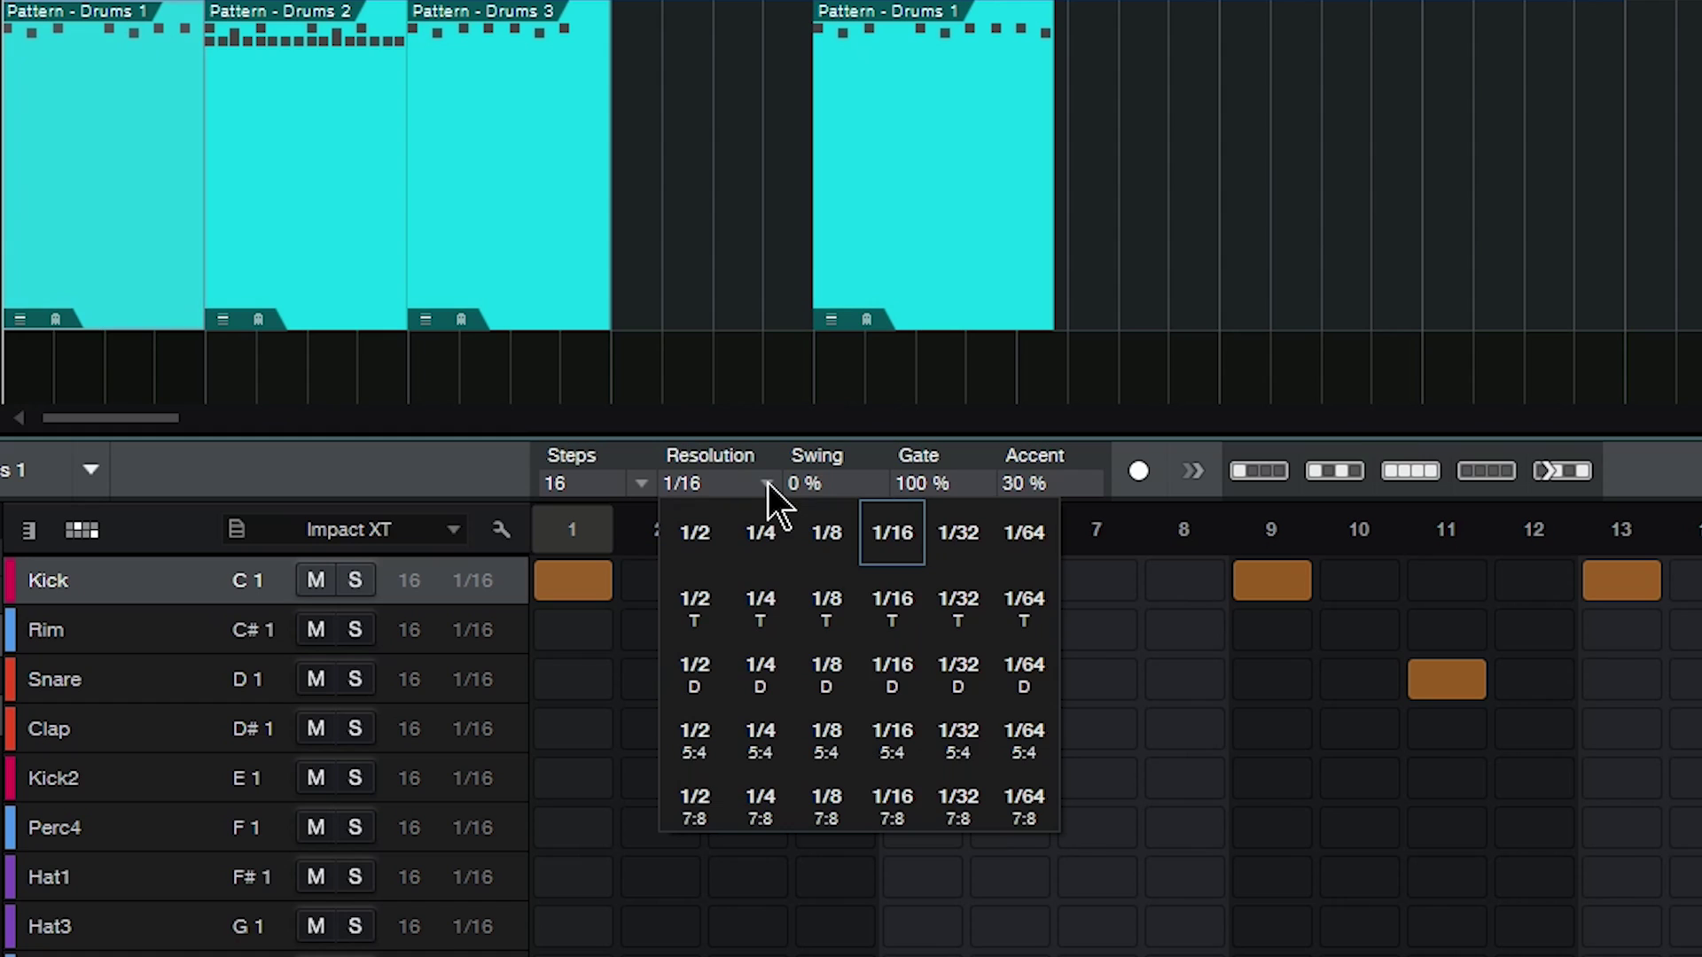
left_click(750, 523)
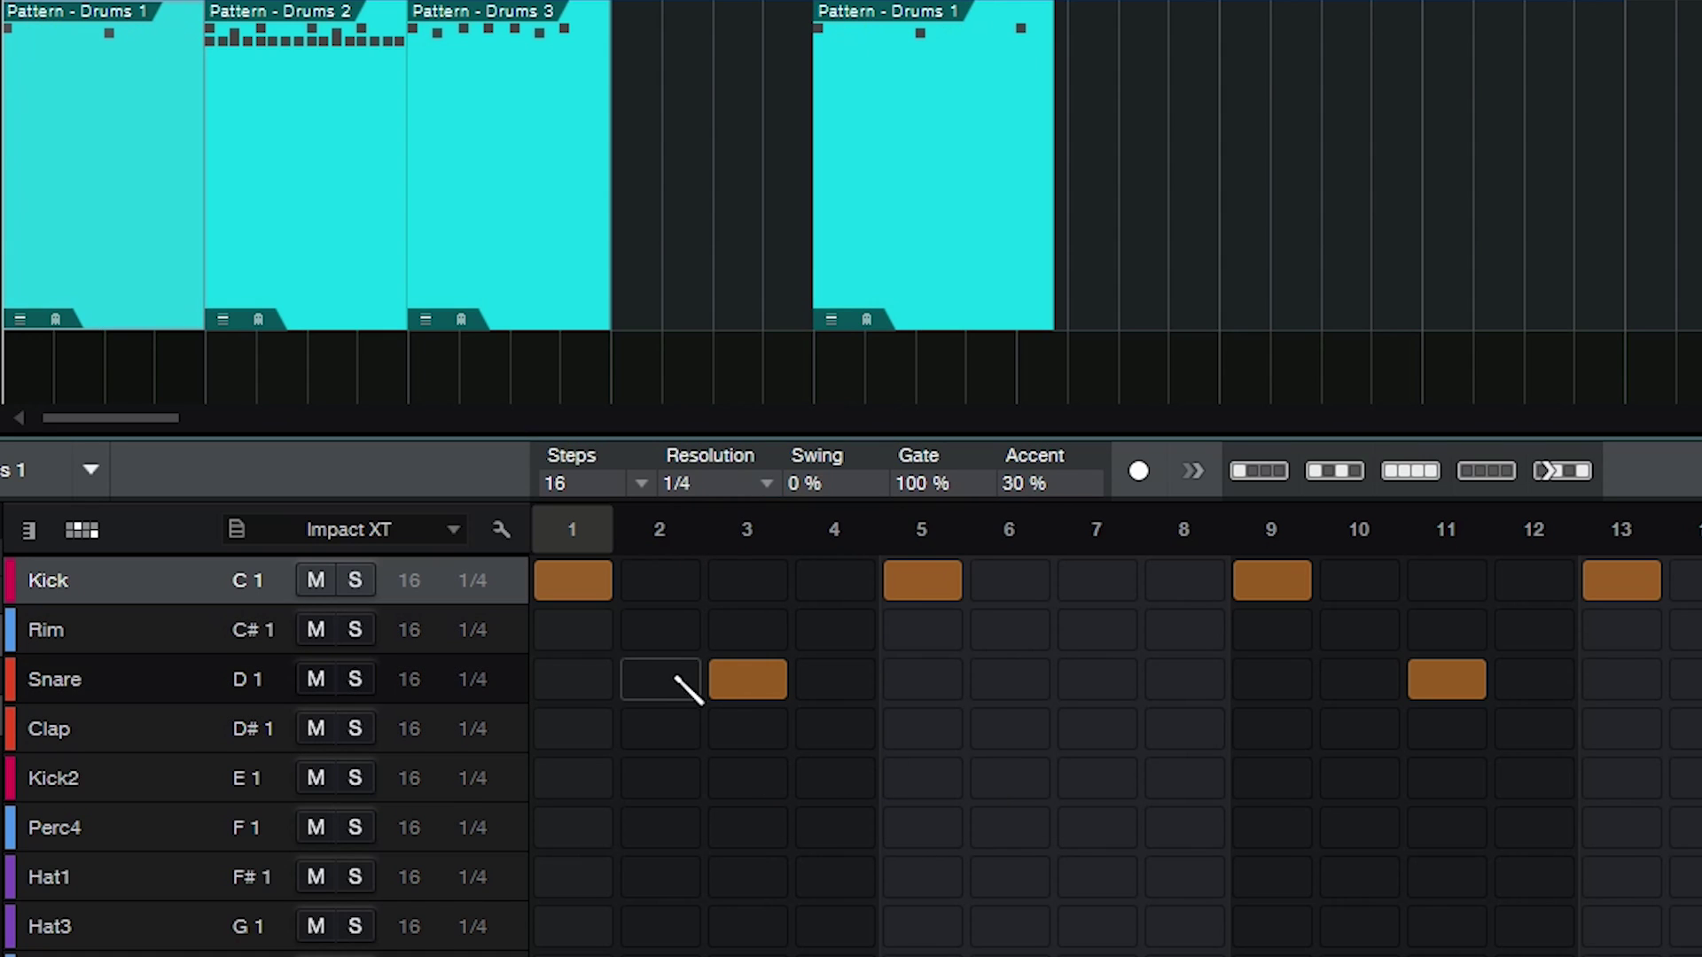
key("space")
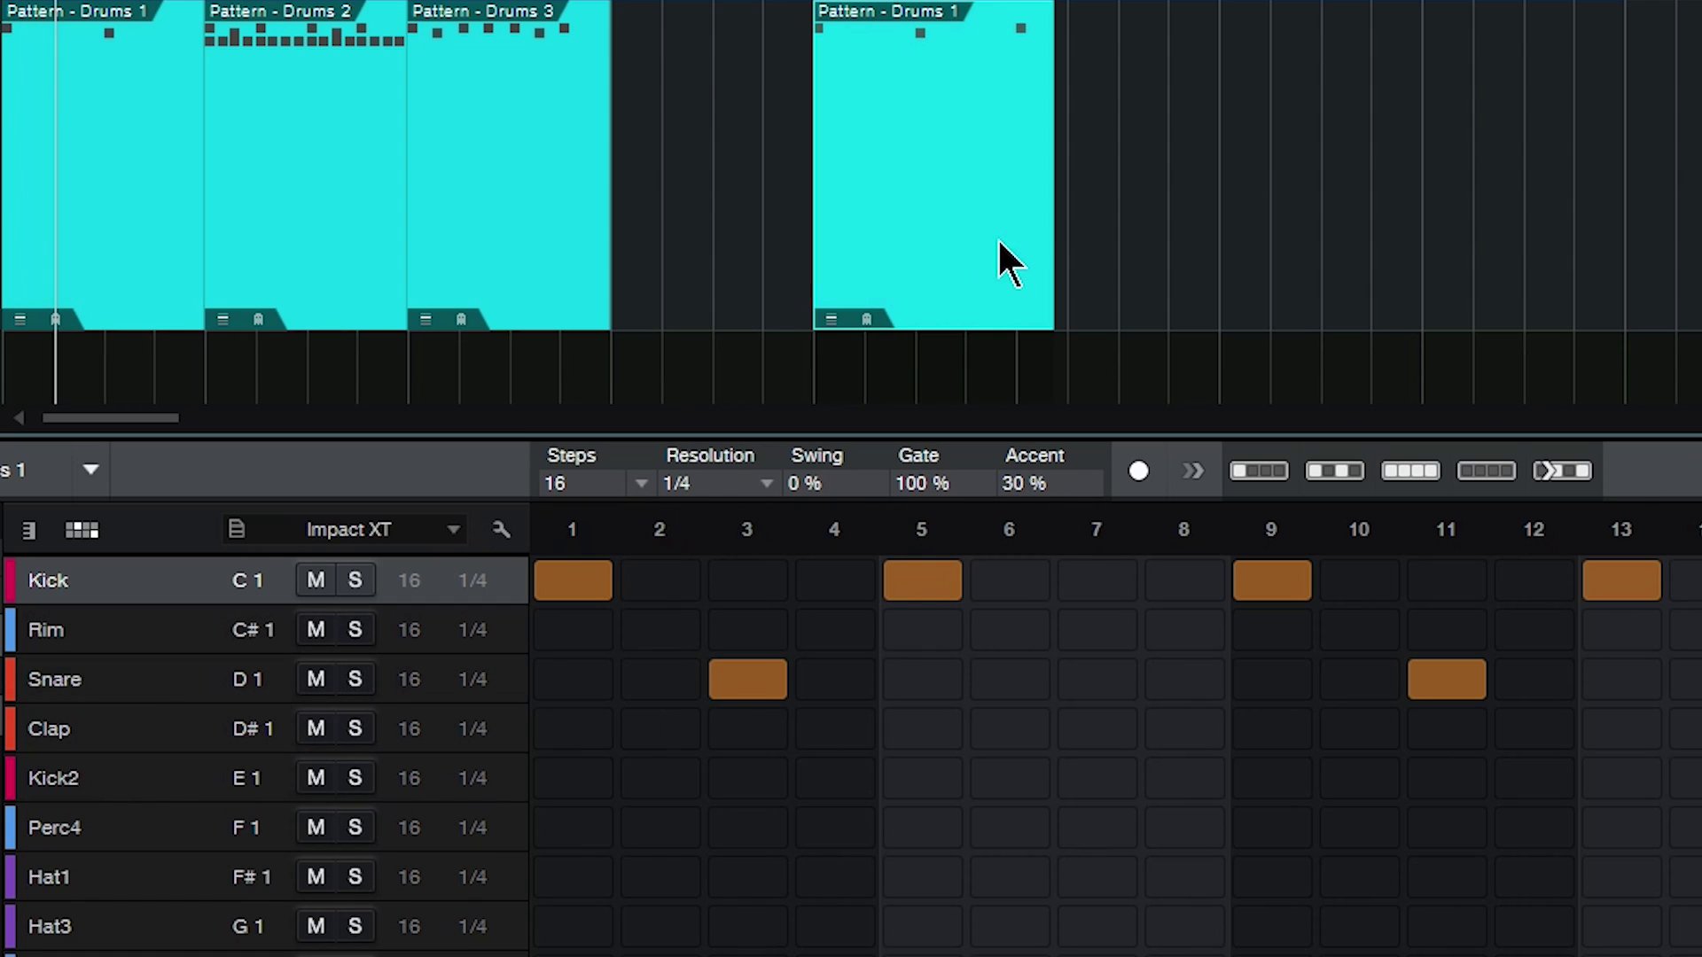
left_click_drag(1047, 217, 1698, 177)
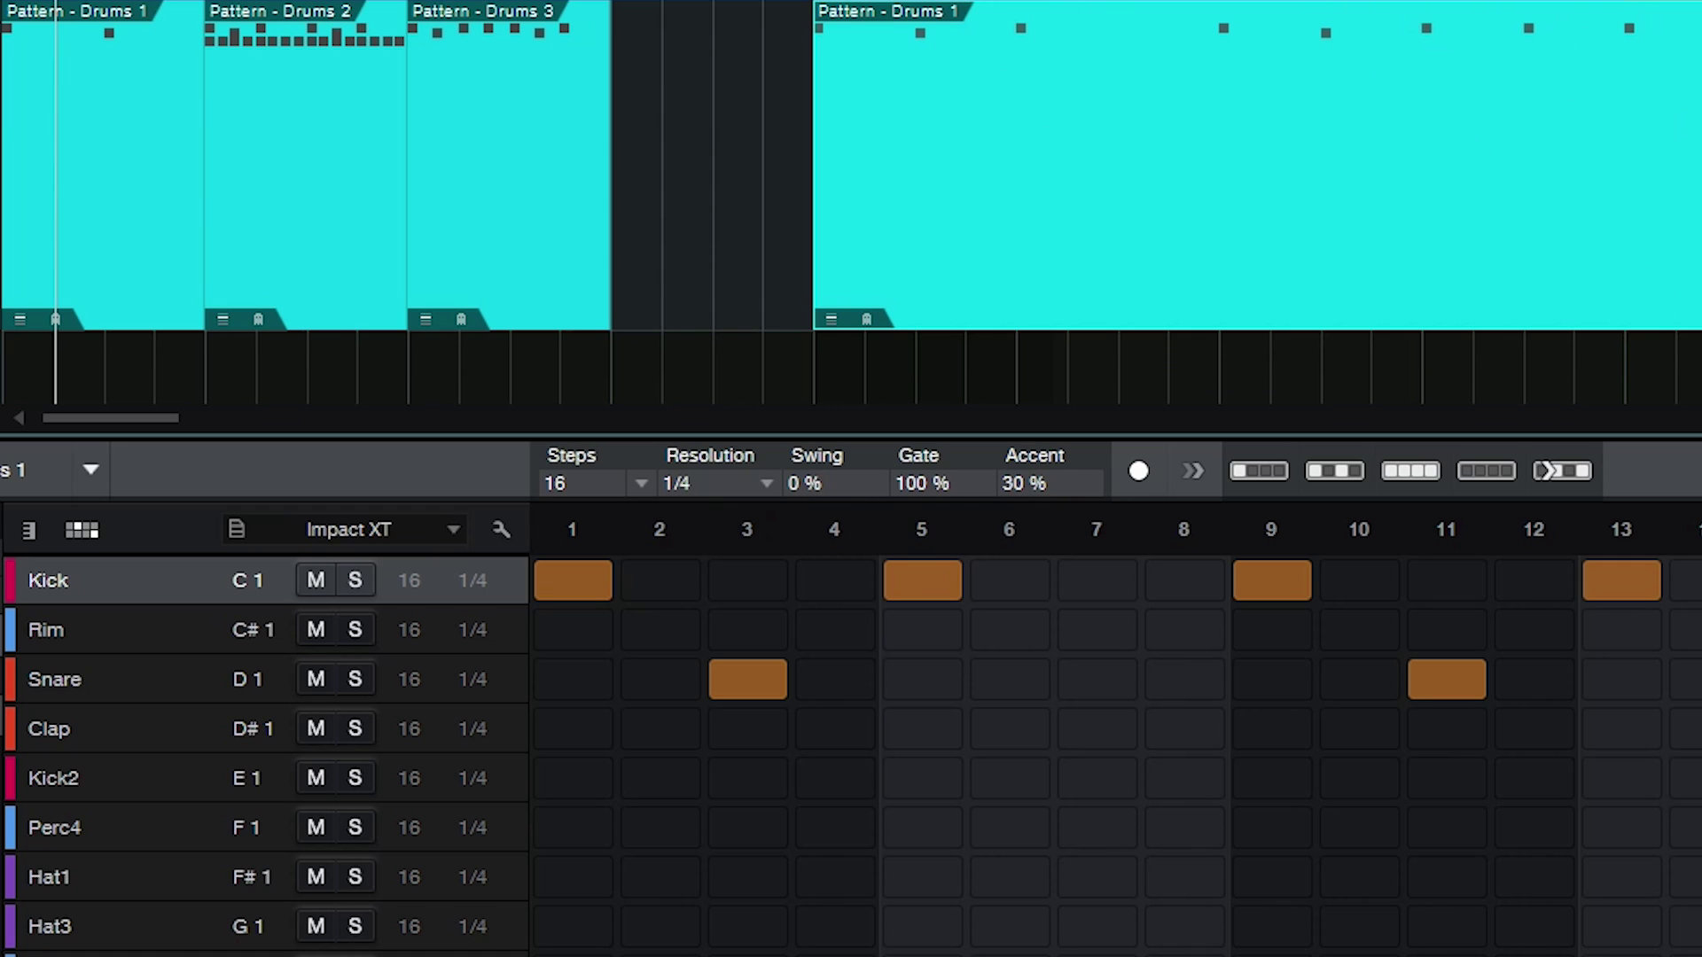
left_click_drag(1697, 177, 1232, 178)
Set the Drums 1 pattern's resolution to 1/32 T and play it back briefly.
left_click(762, 485)
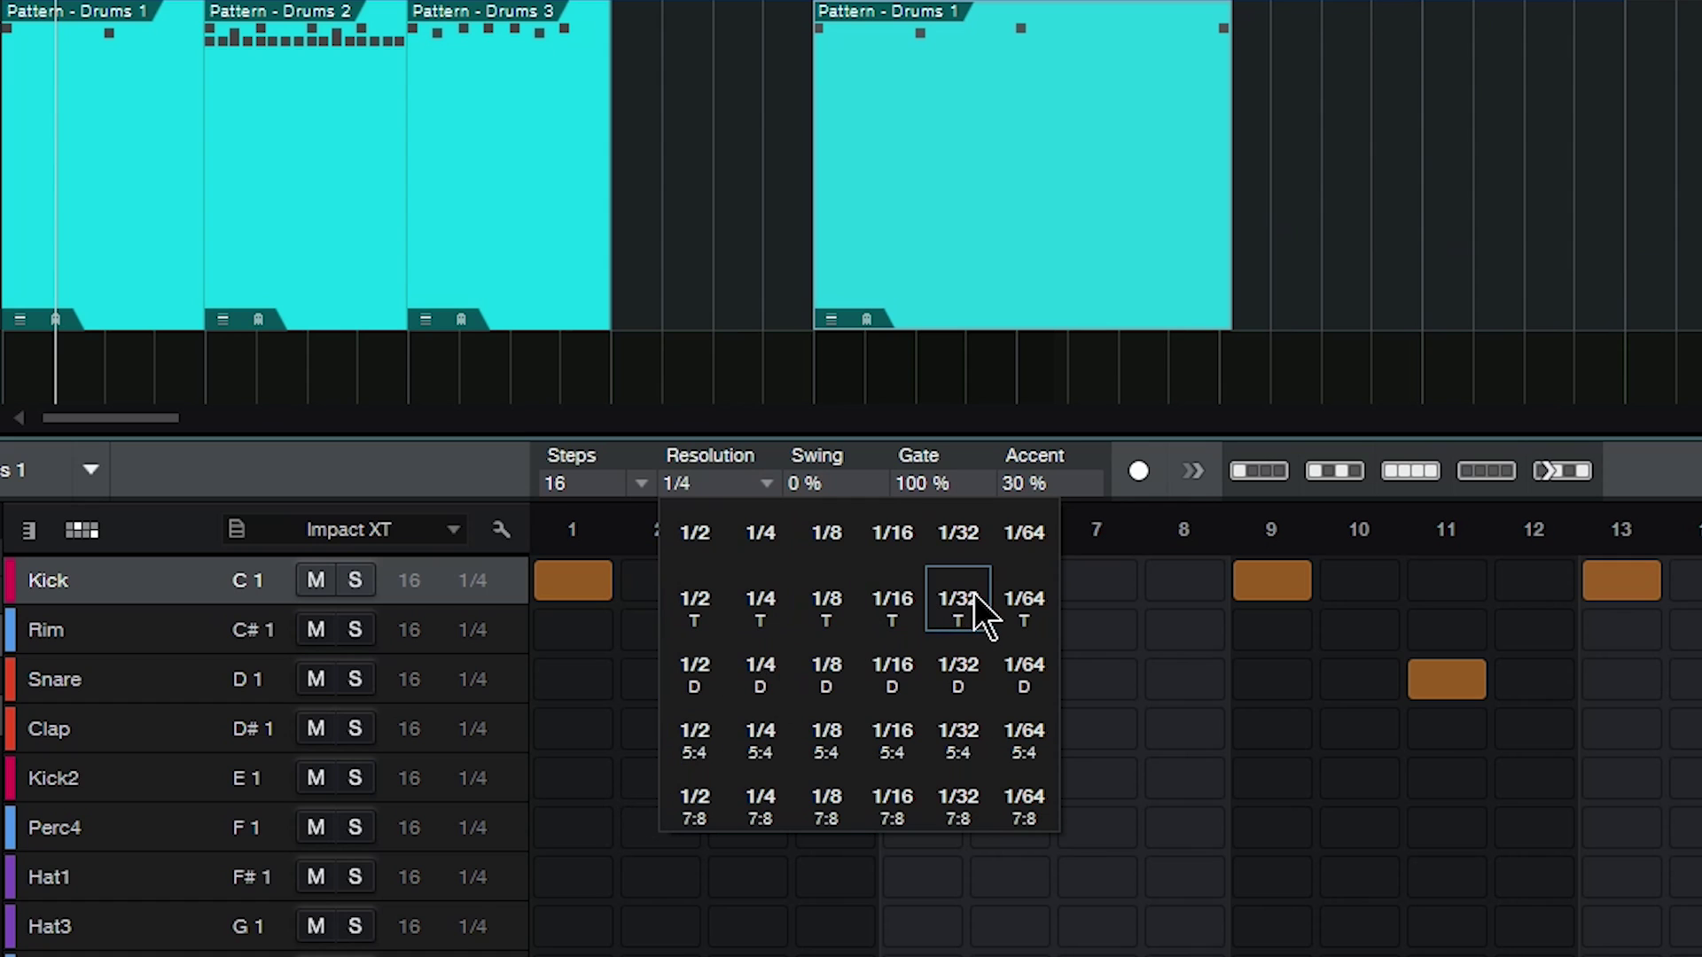
left_click(979, 609)
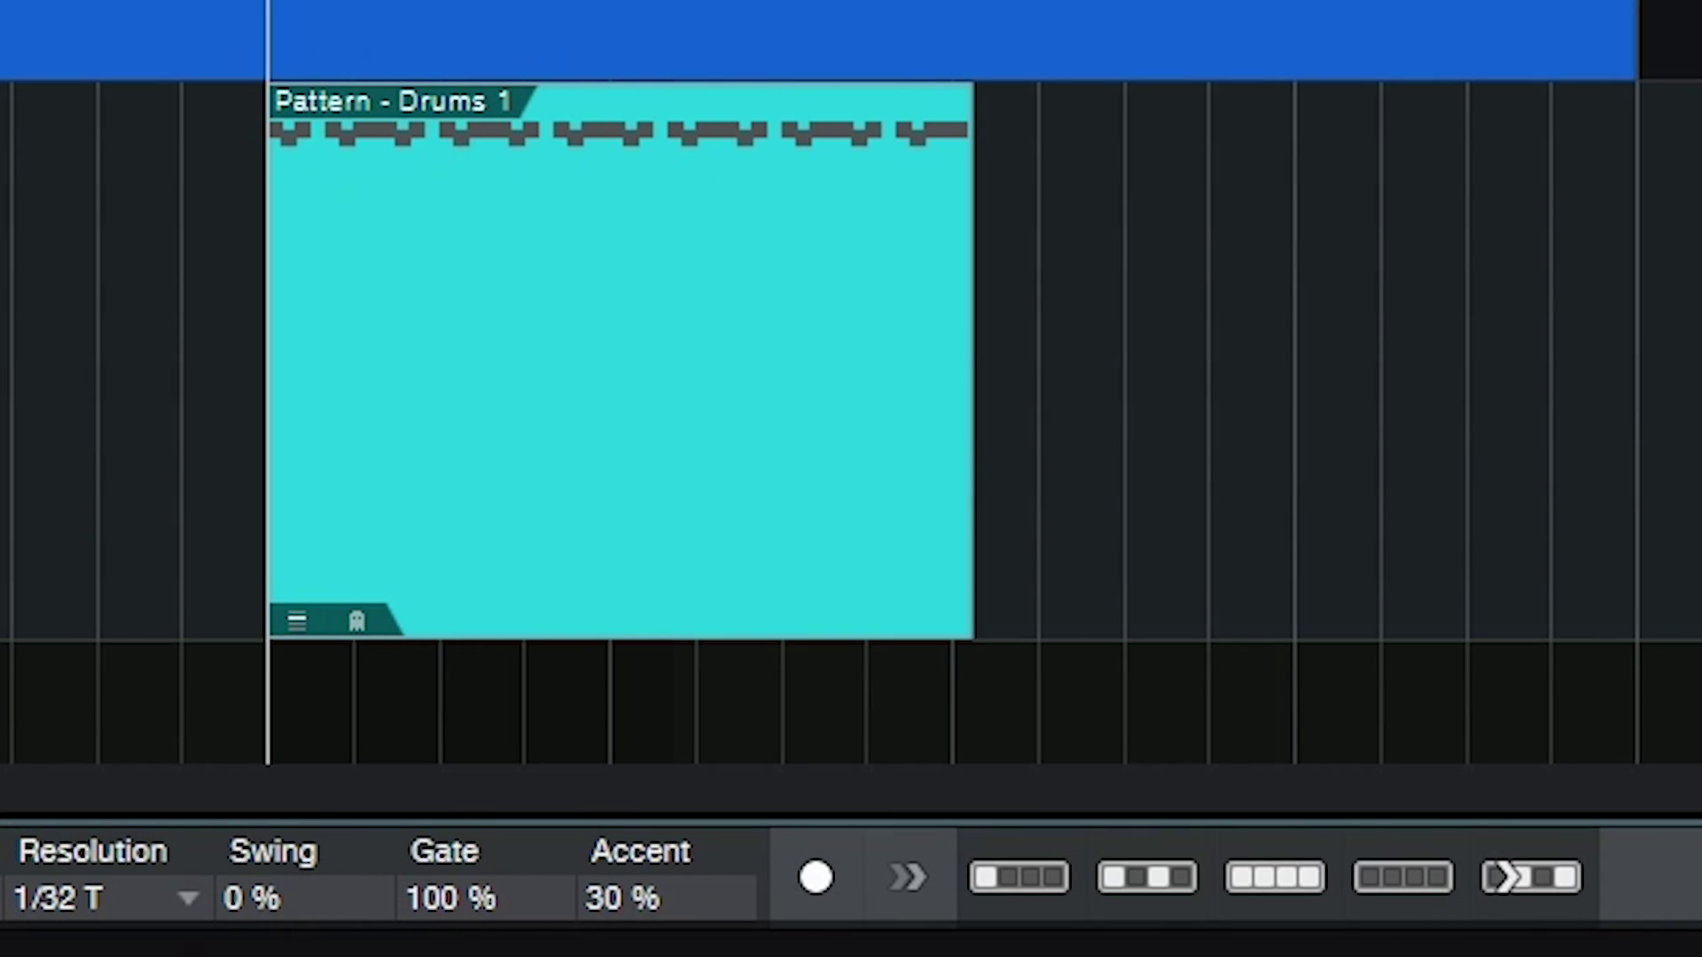
key("space")
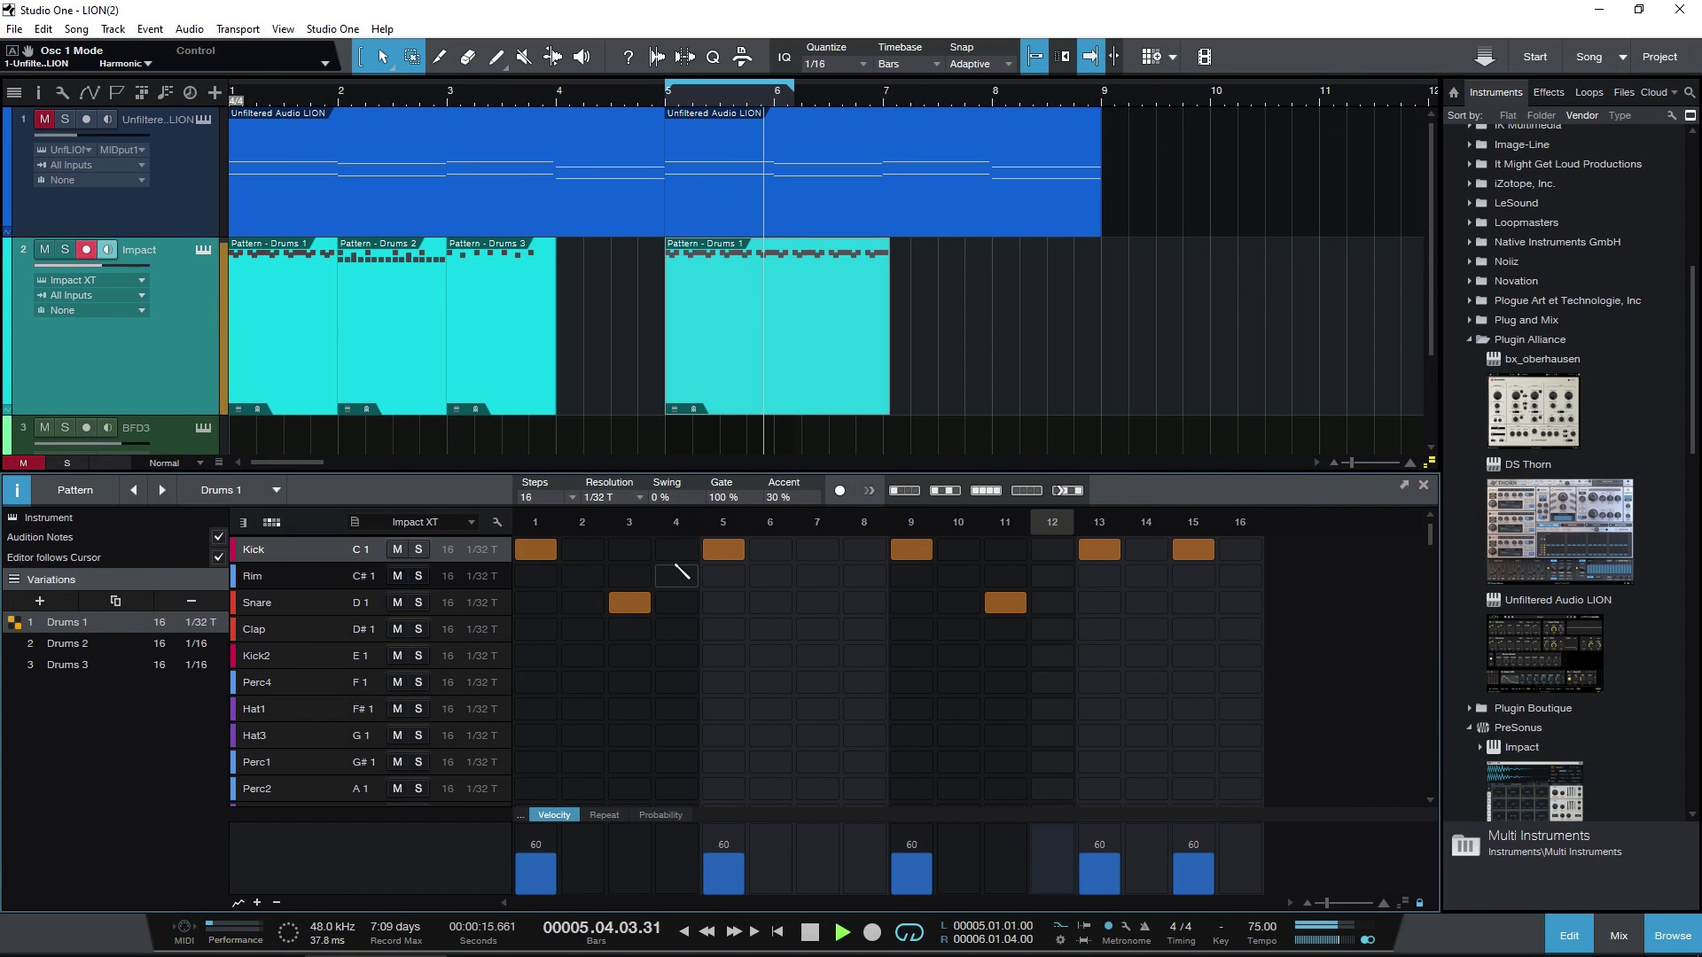
key("space")
Cycle the Drums 1 pattern's step count through 8, 12 and 16 during playback.
left_click(569, 497)
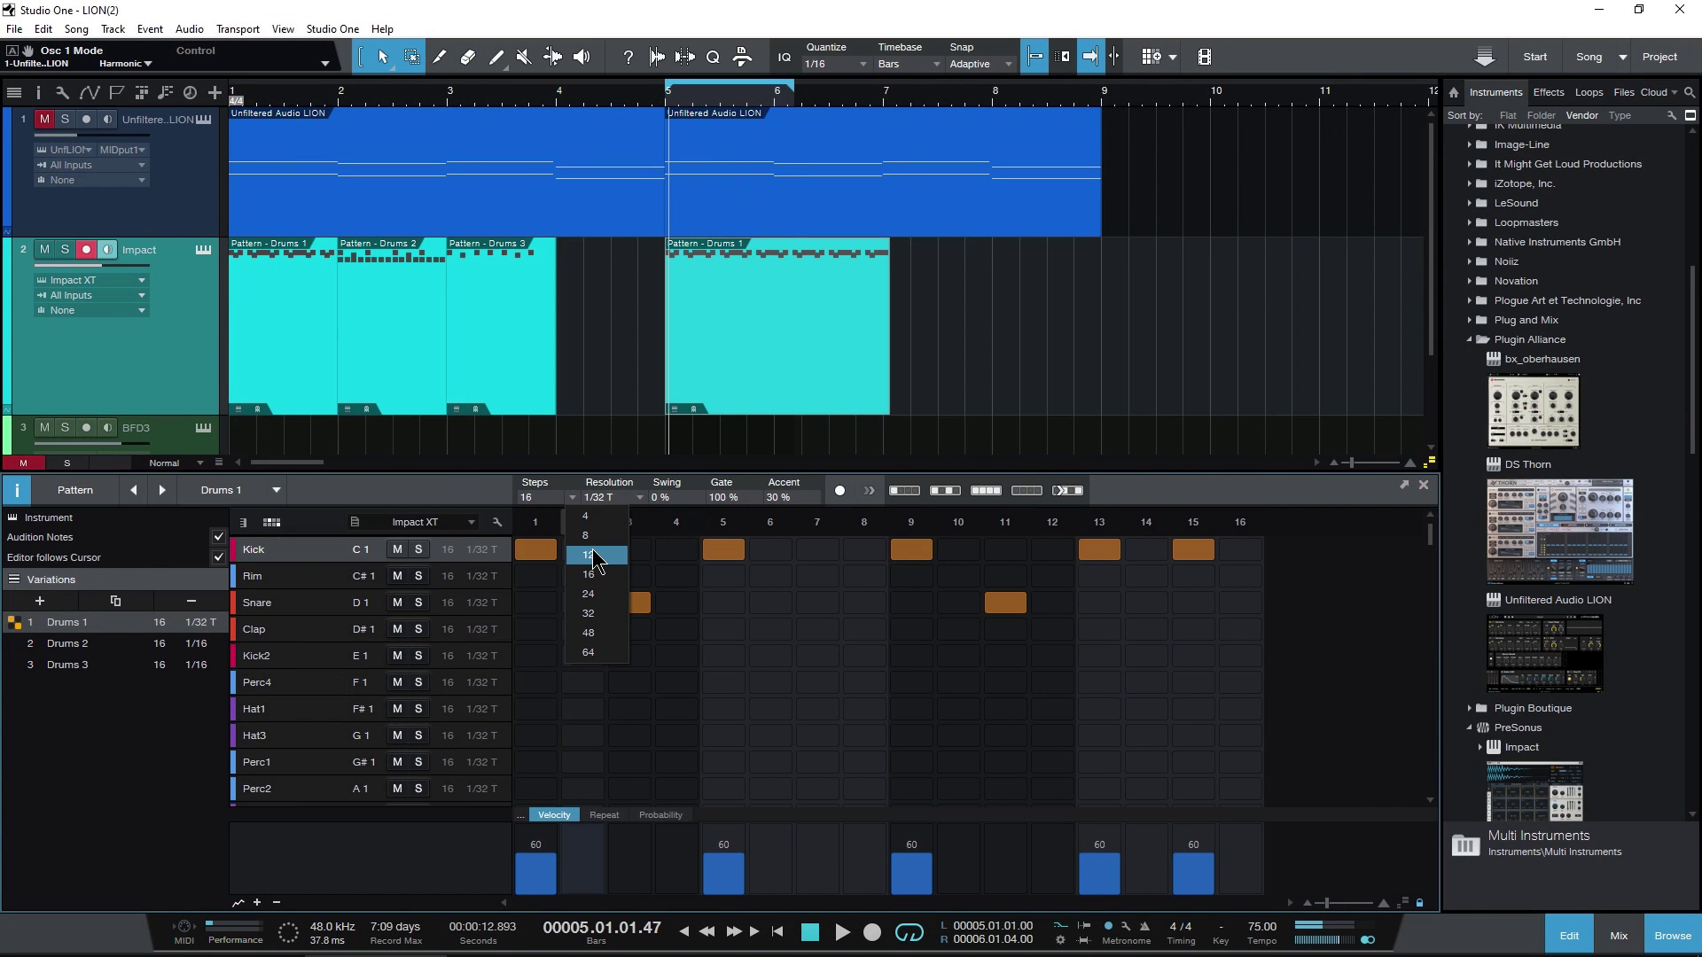
left_click(585, 536)
key("space")
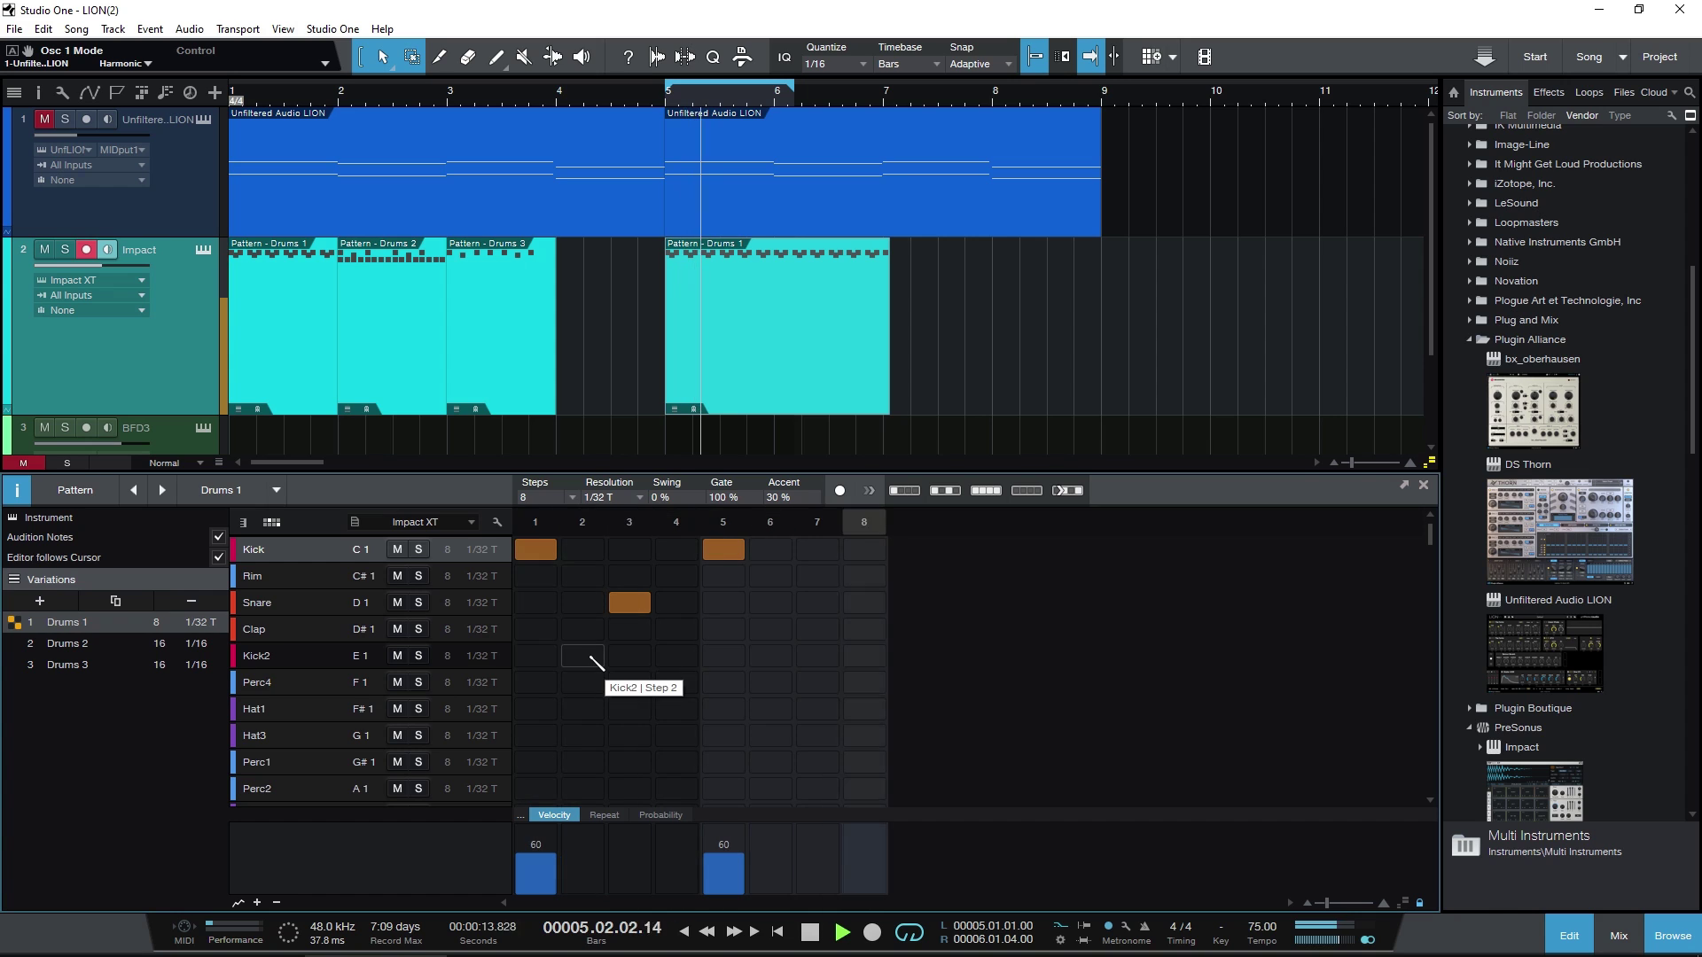
left_click(570, 498)
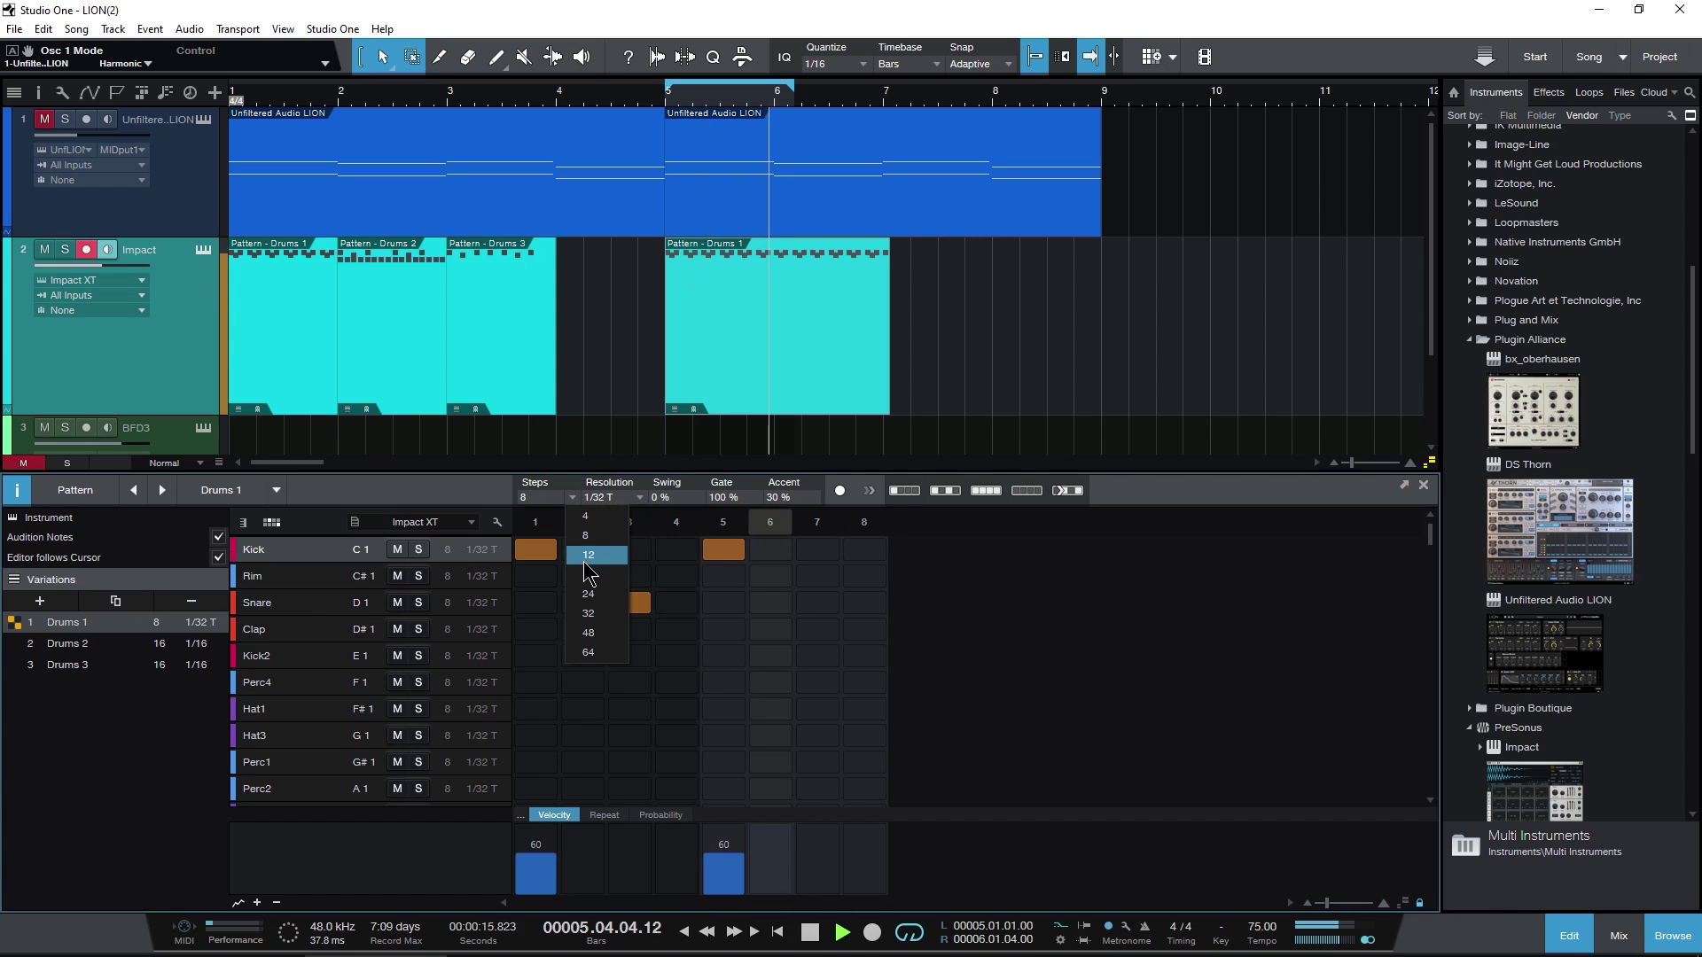
left_click(586, 557)
left_click(572, 497)
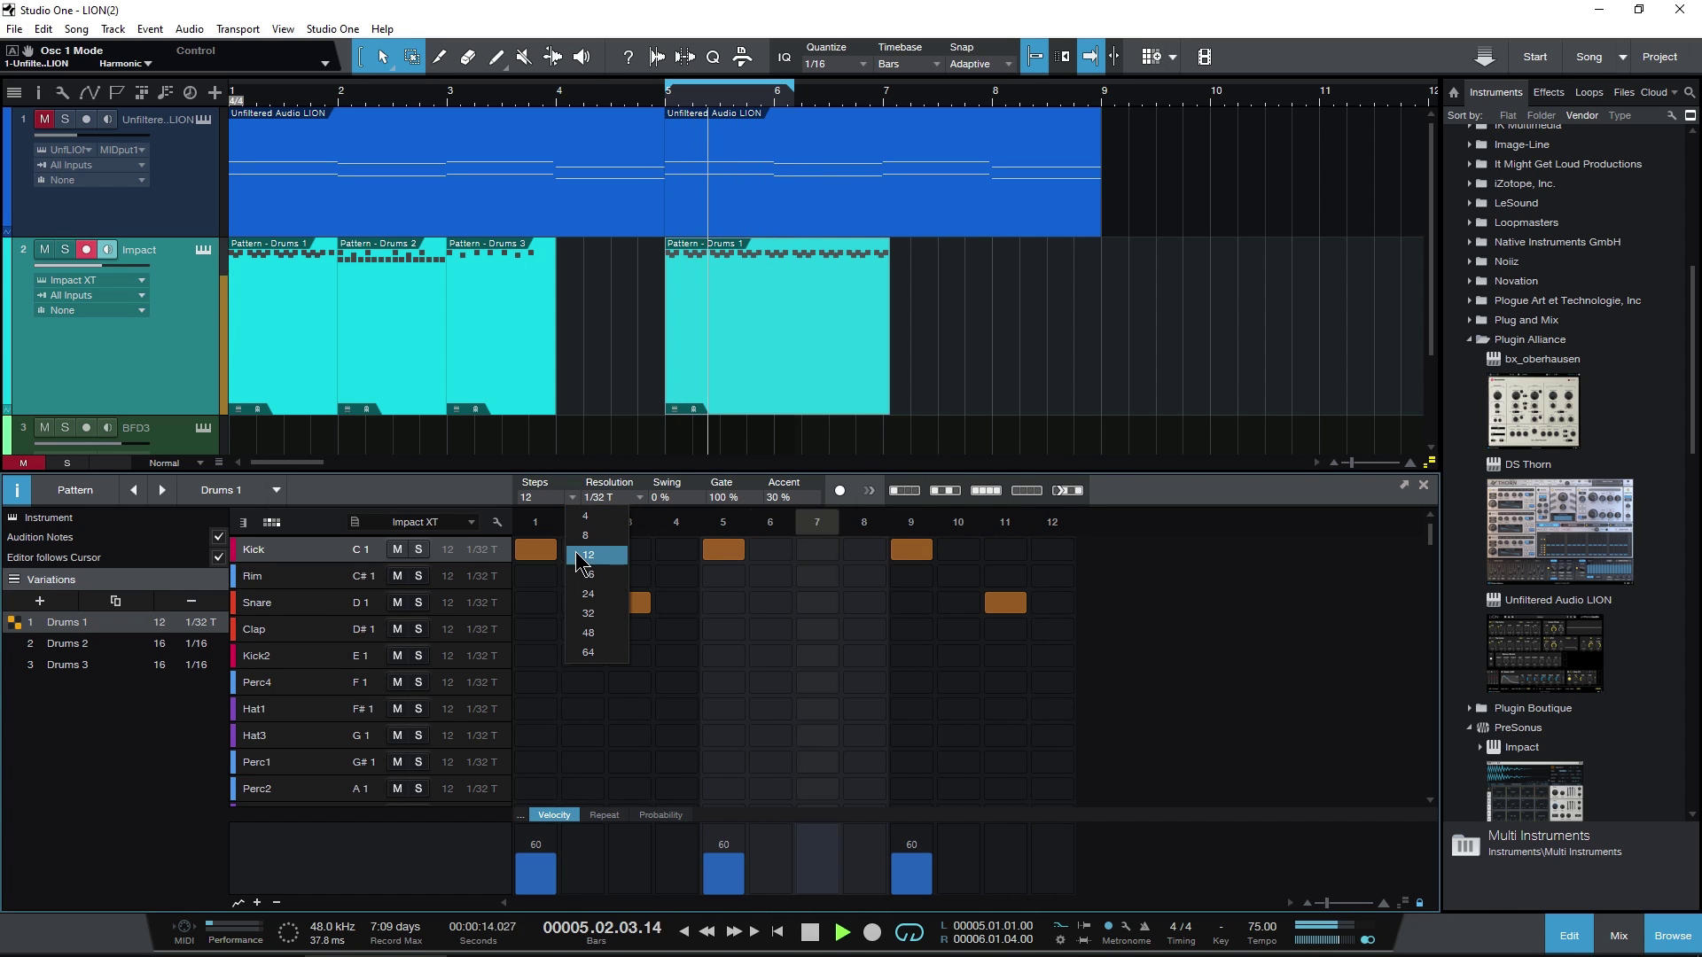
left_click(585, 575)
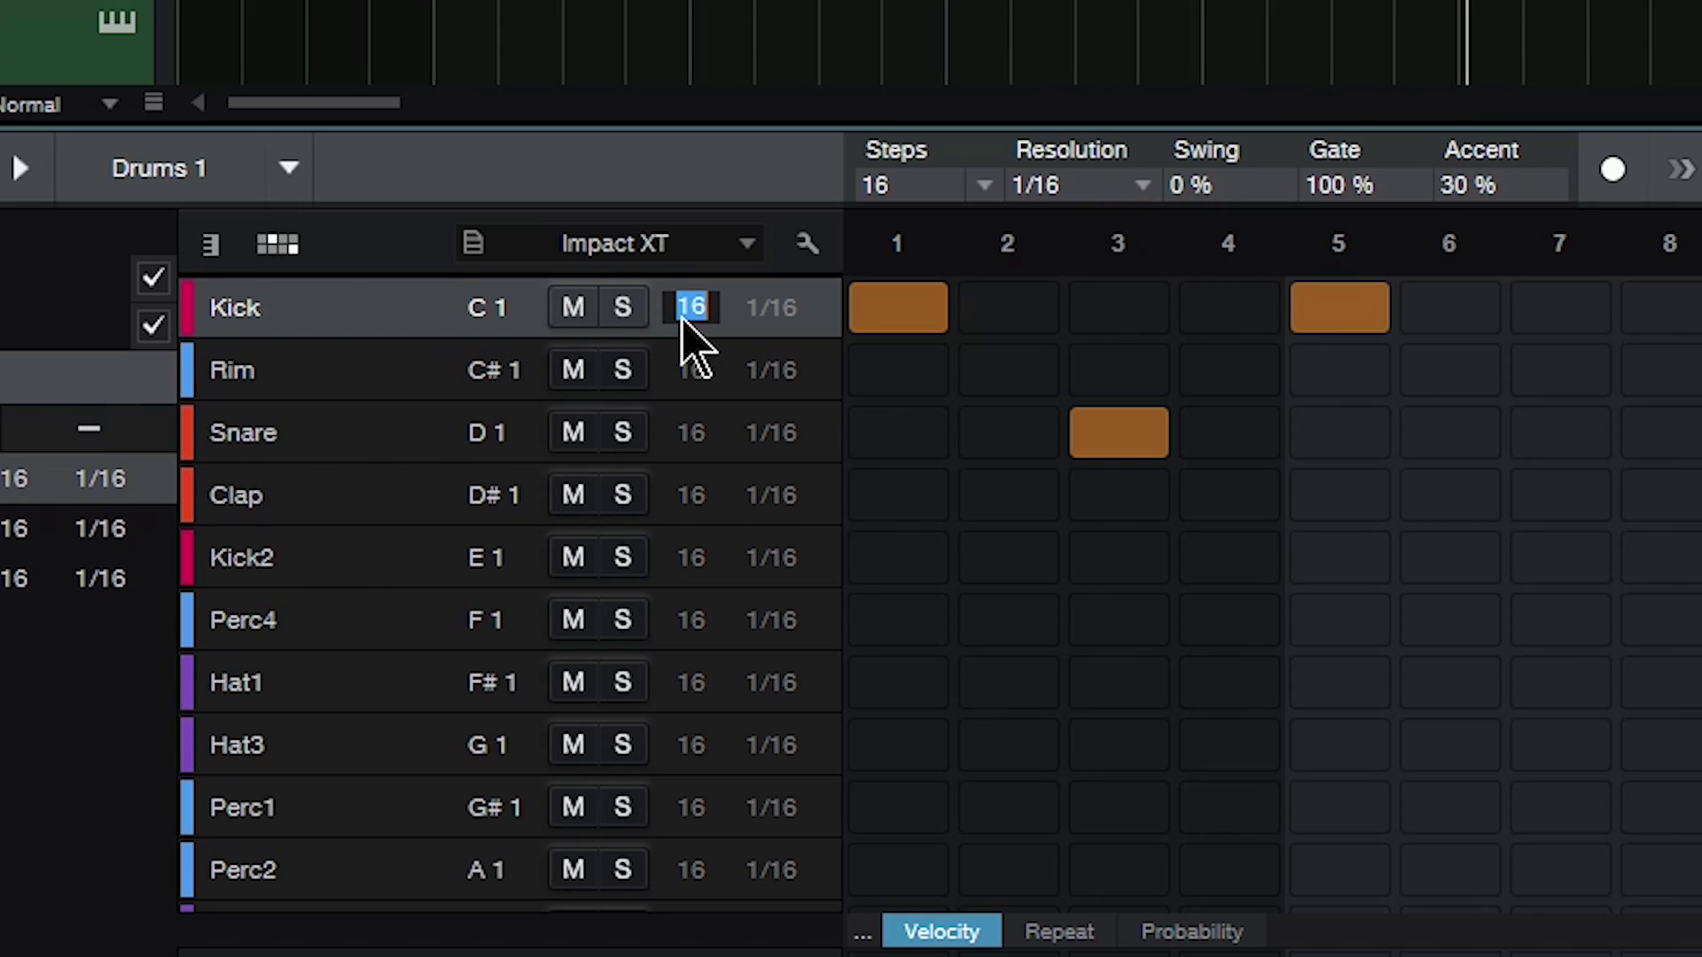
Limit the Kick row to 4 steps and play back the Drums 1 pattern.
key("Return")
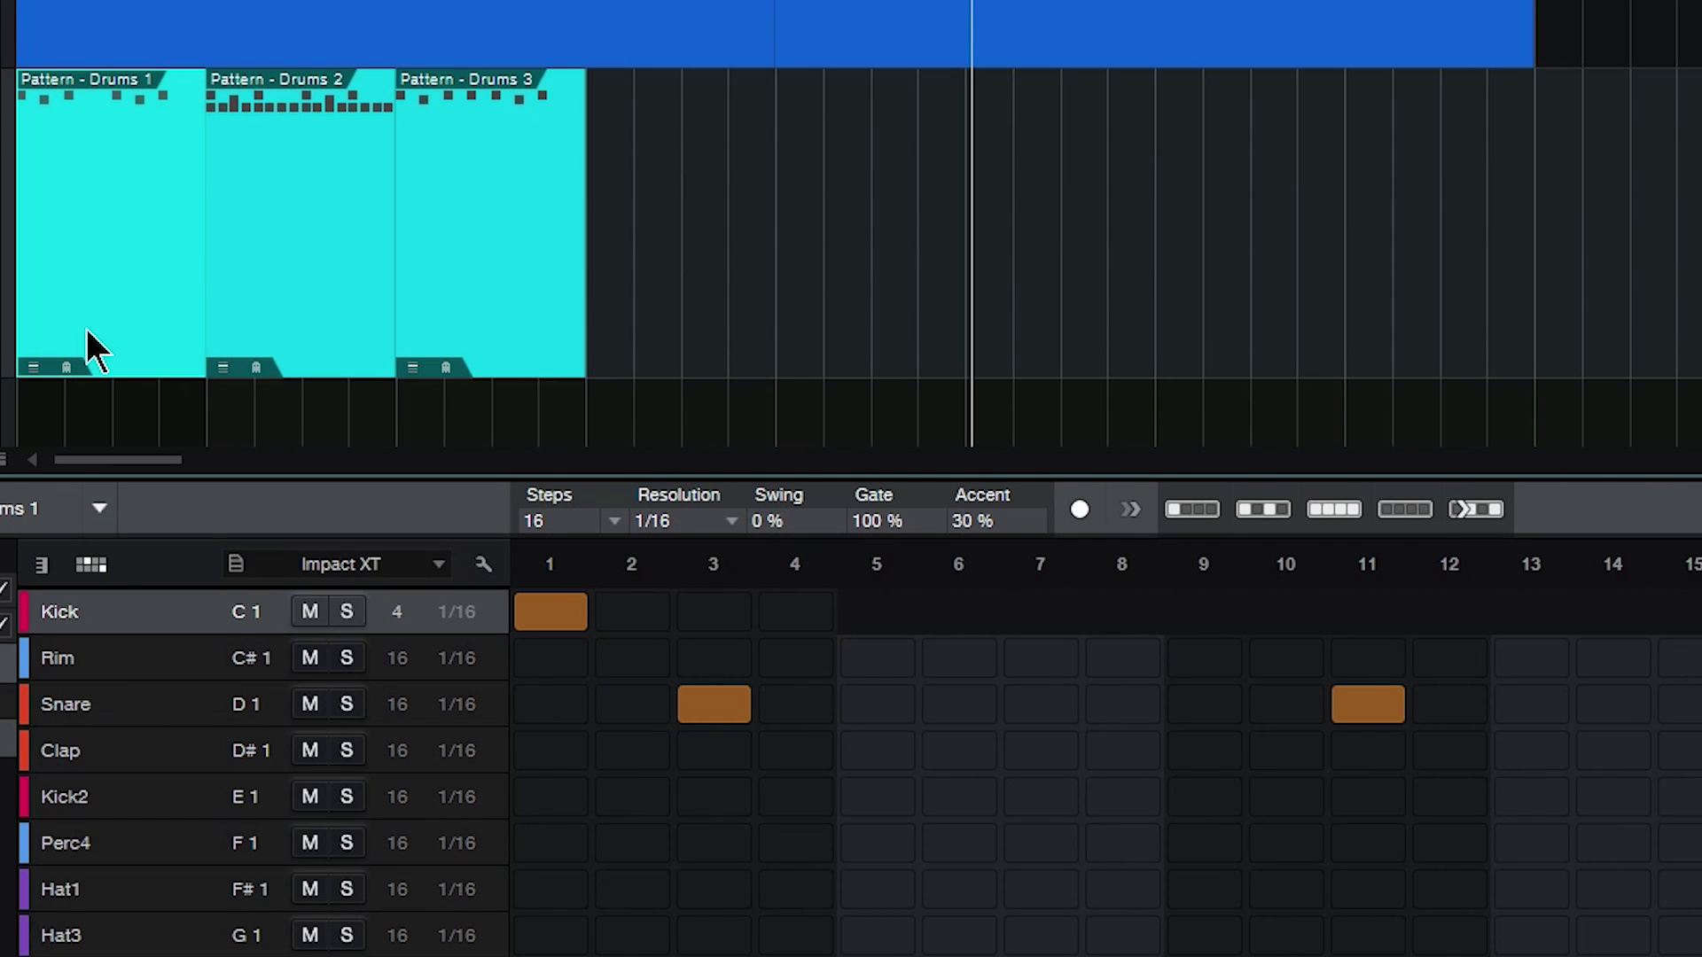
key("space")
key("space")
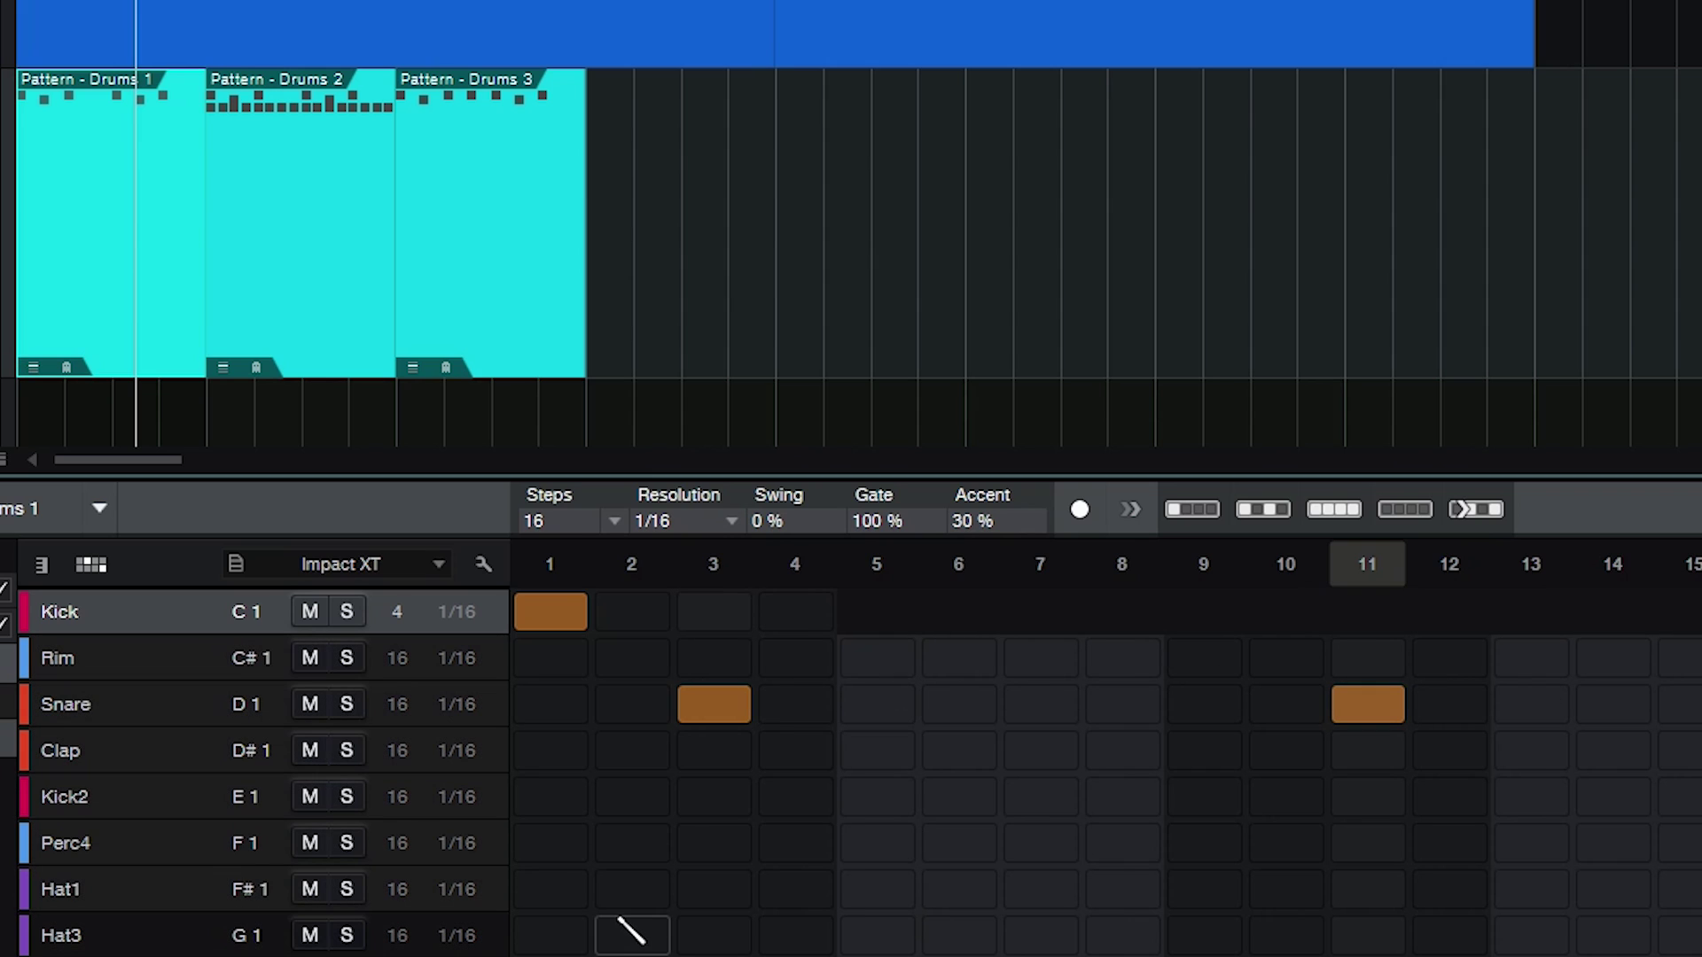
Fill the Hat1 row of the Drums 1 pattern with a hit on every step.
scroll(114, 797, "down", 5)
scroll(125, 833, "up", 5)
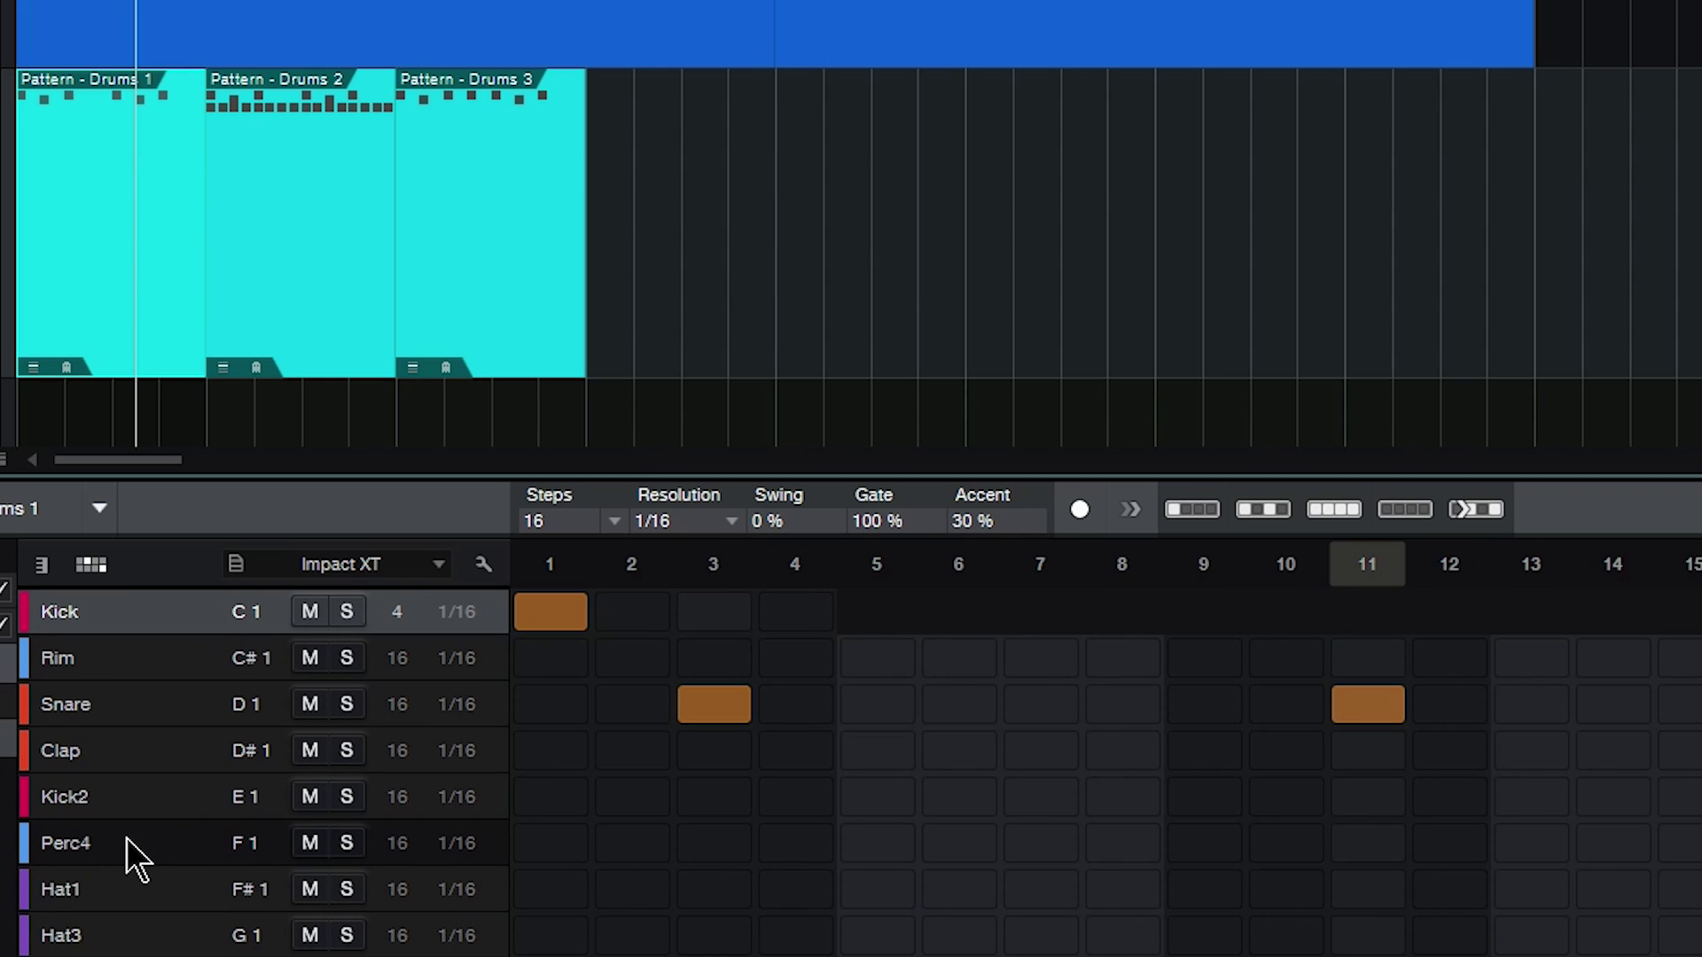
scroll(131, 885, "down", 1)
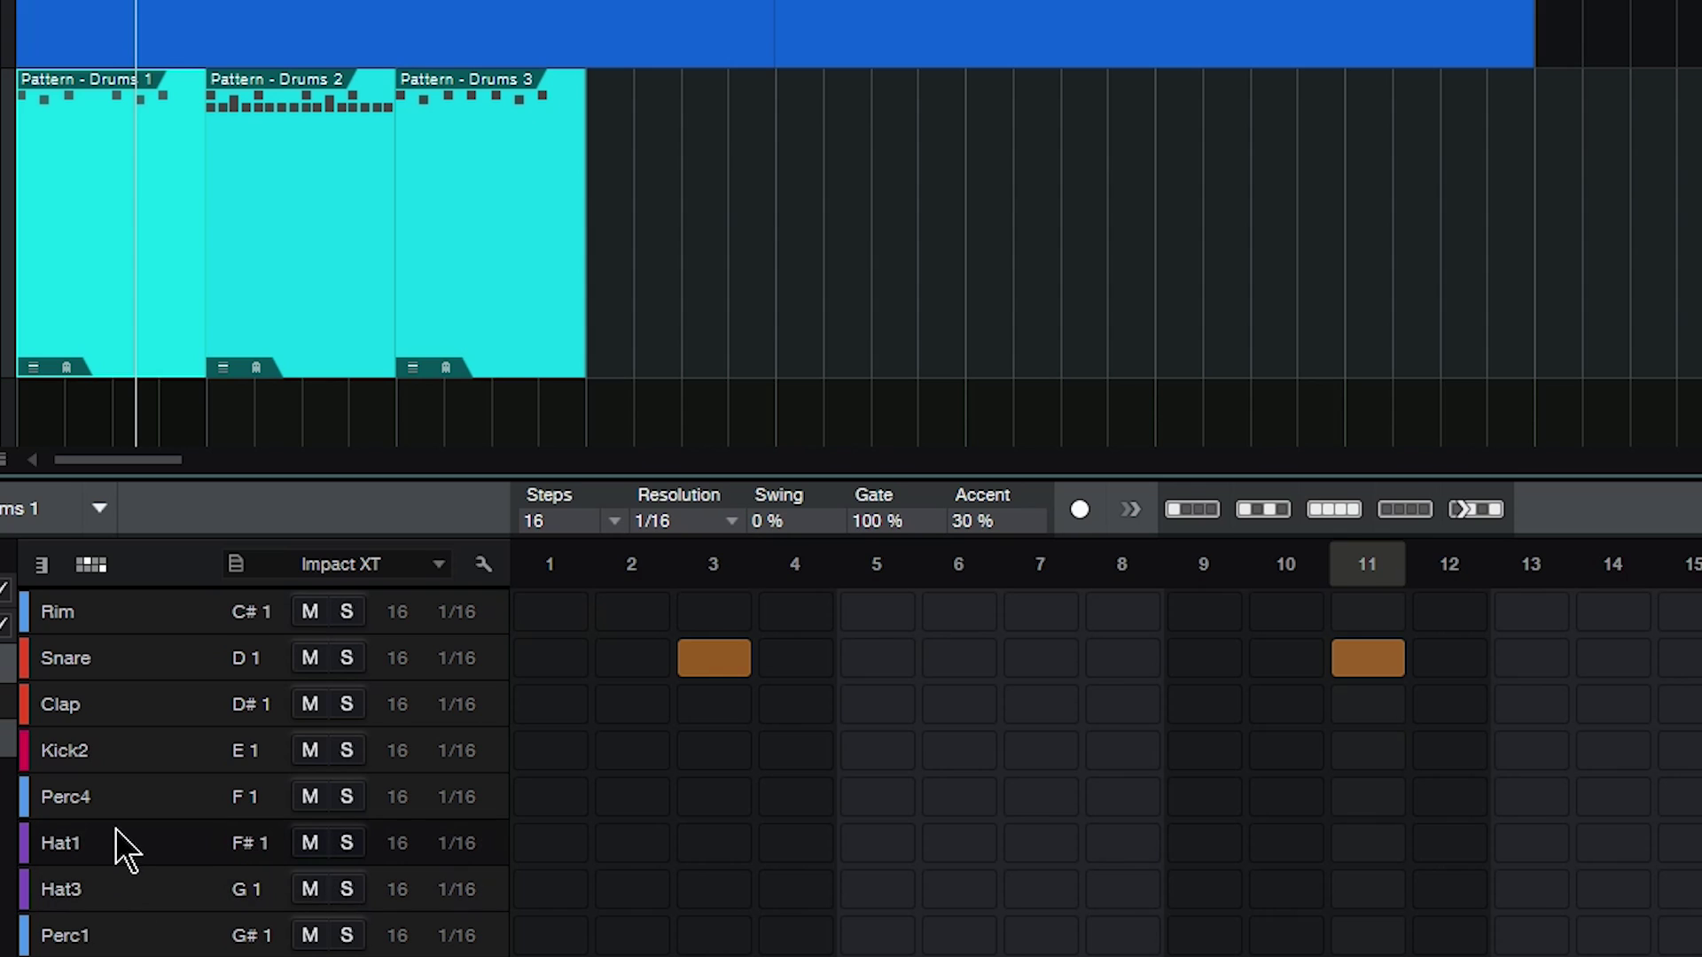
left_click_drag(540, 846, 1656, 824)
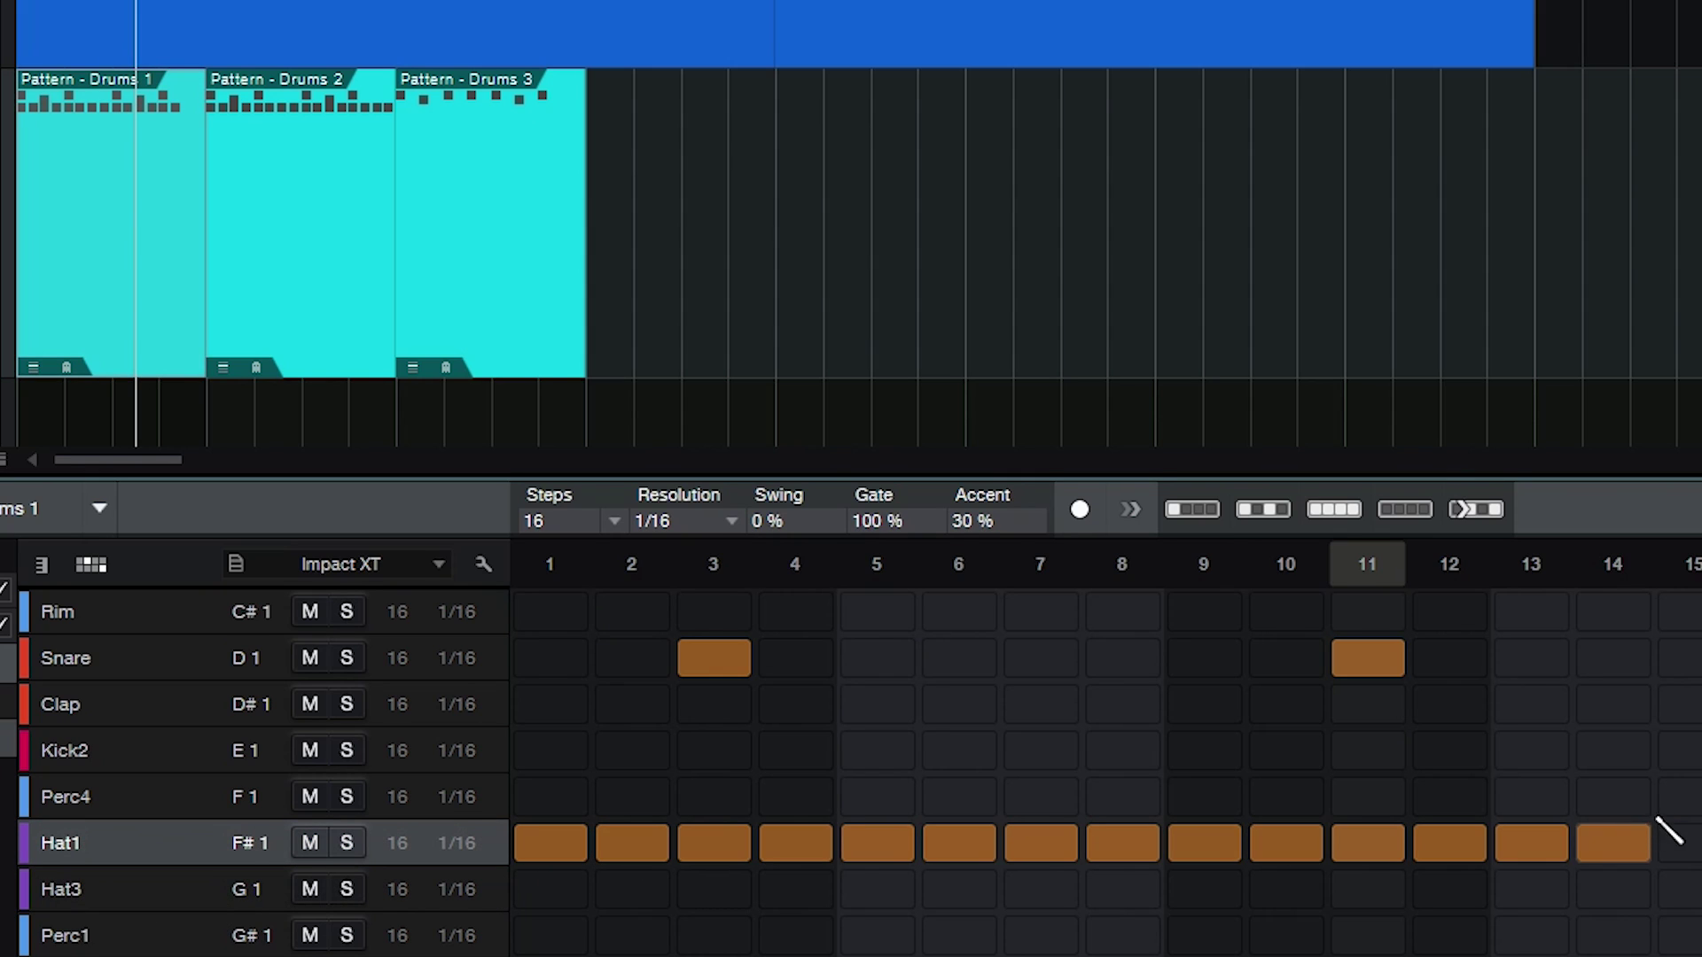
Limit the Hat1 row to 8 steps and play back the pattern briefly.
double_click(396, 846)
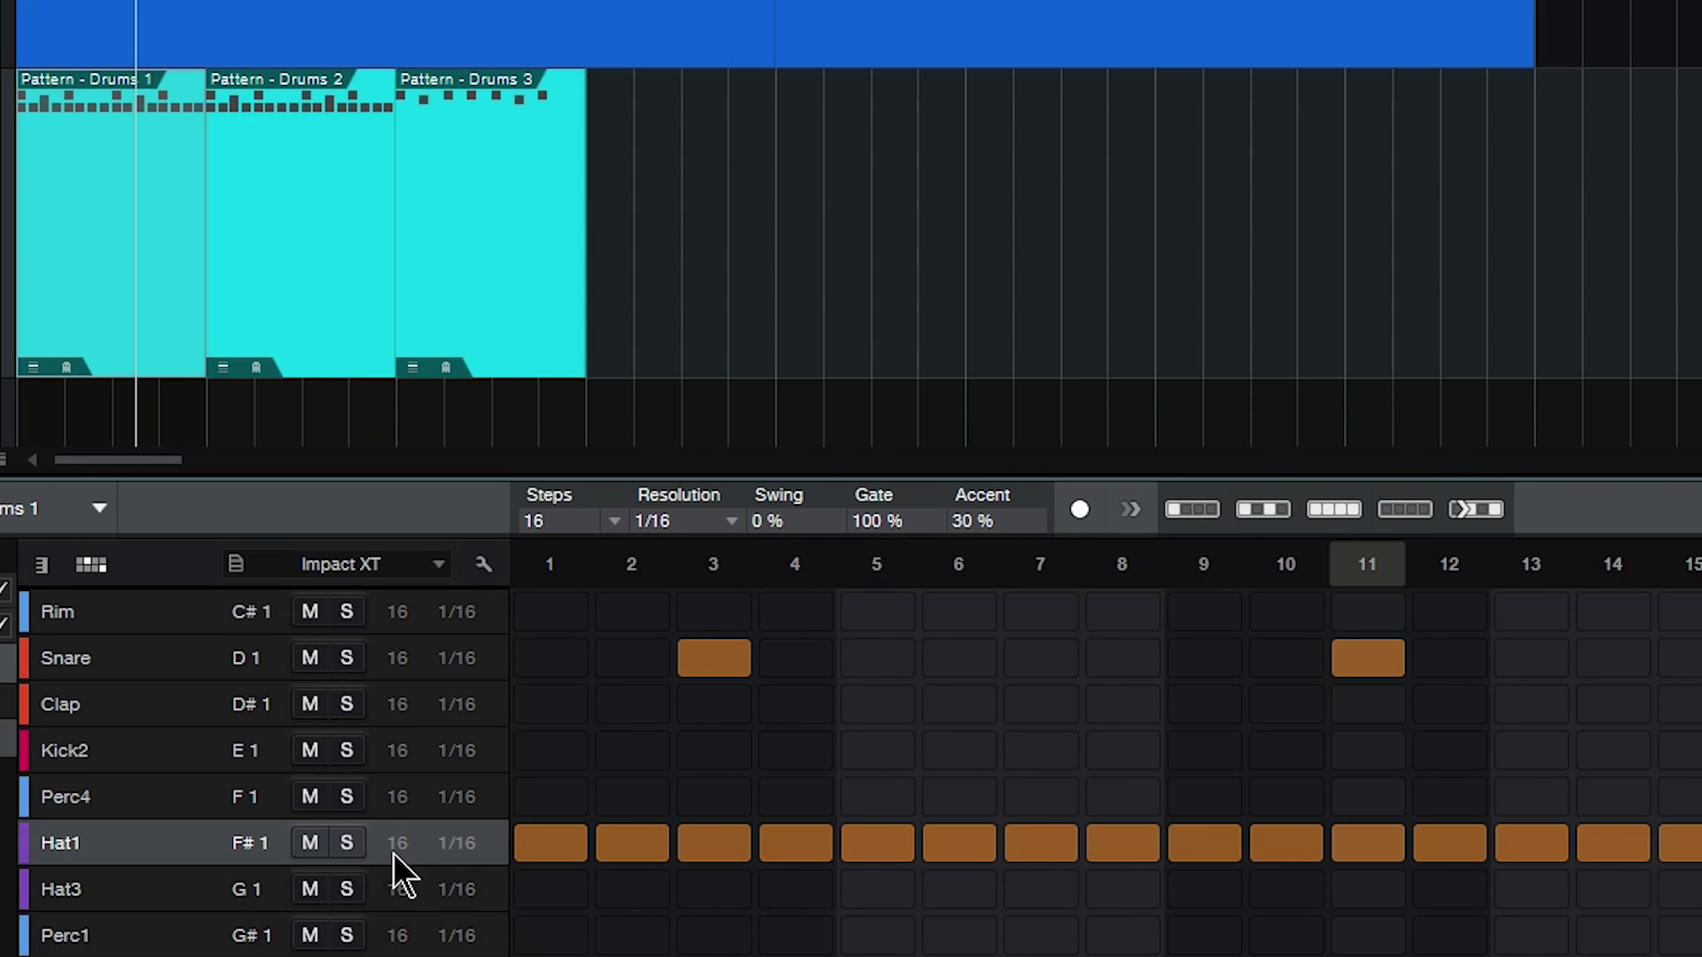
type("8")
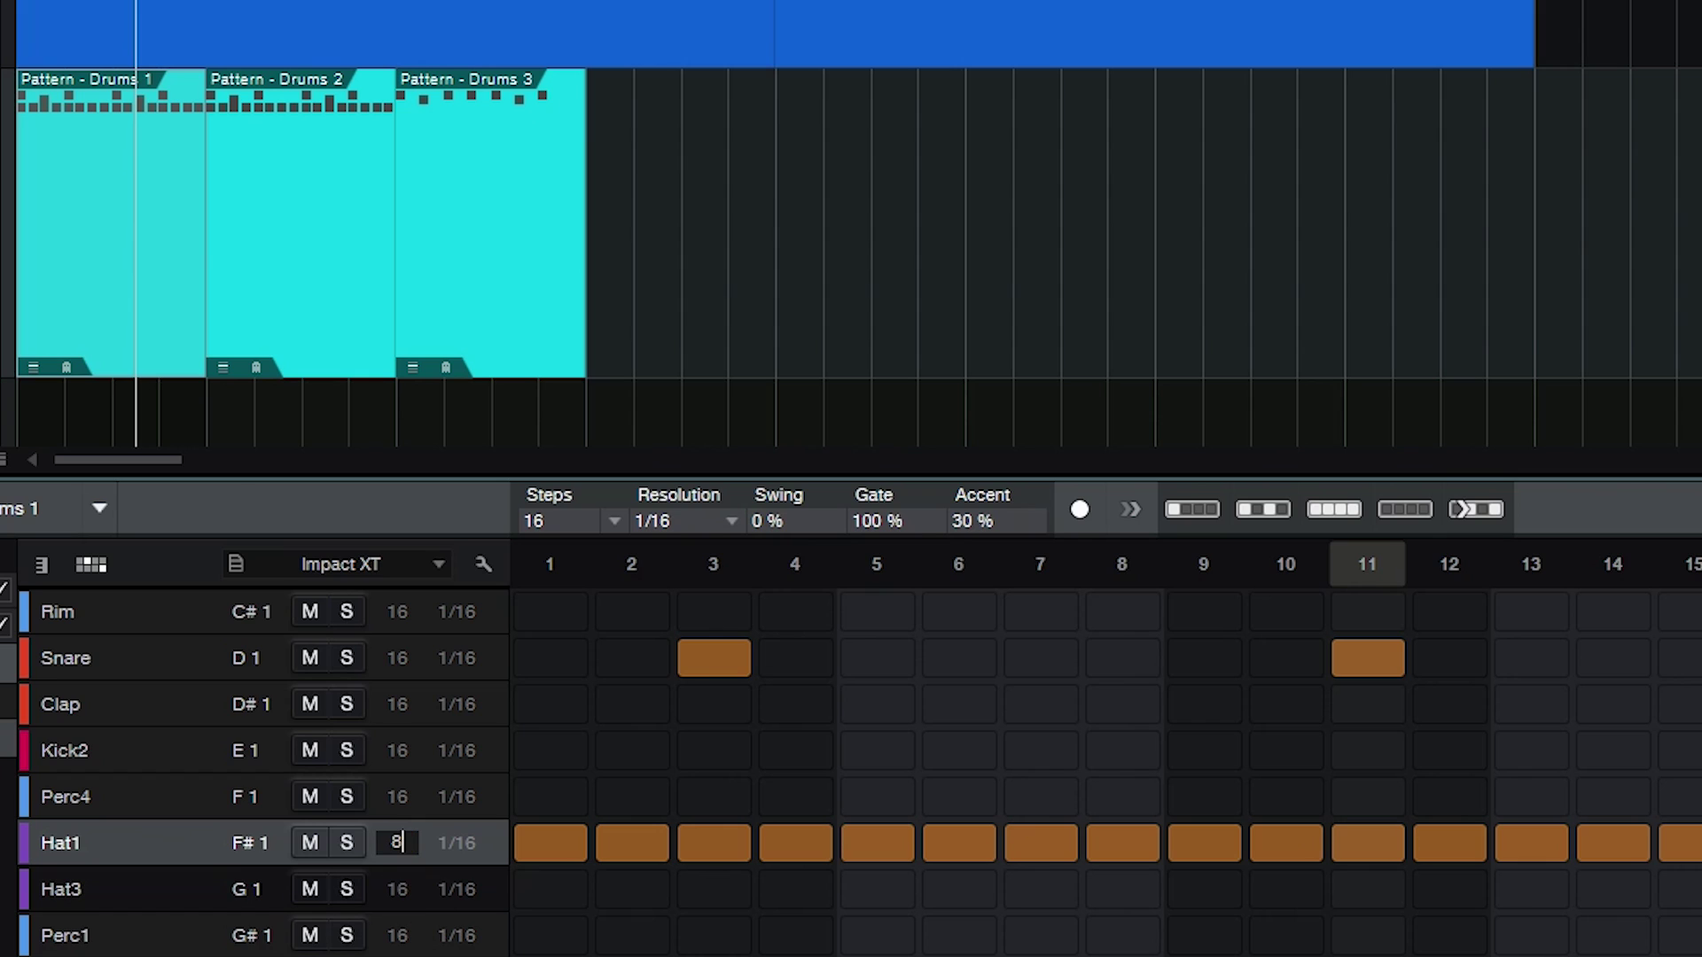
key("Return")
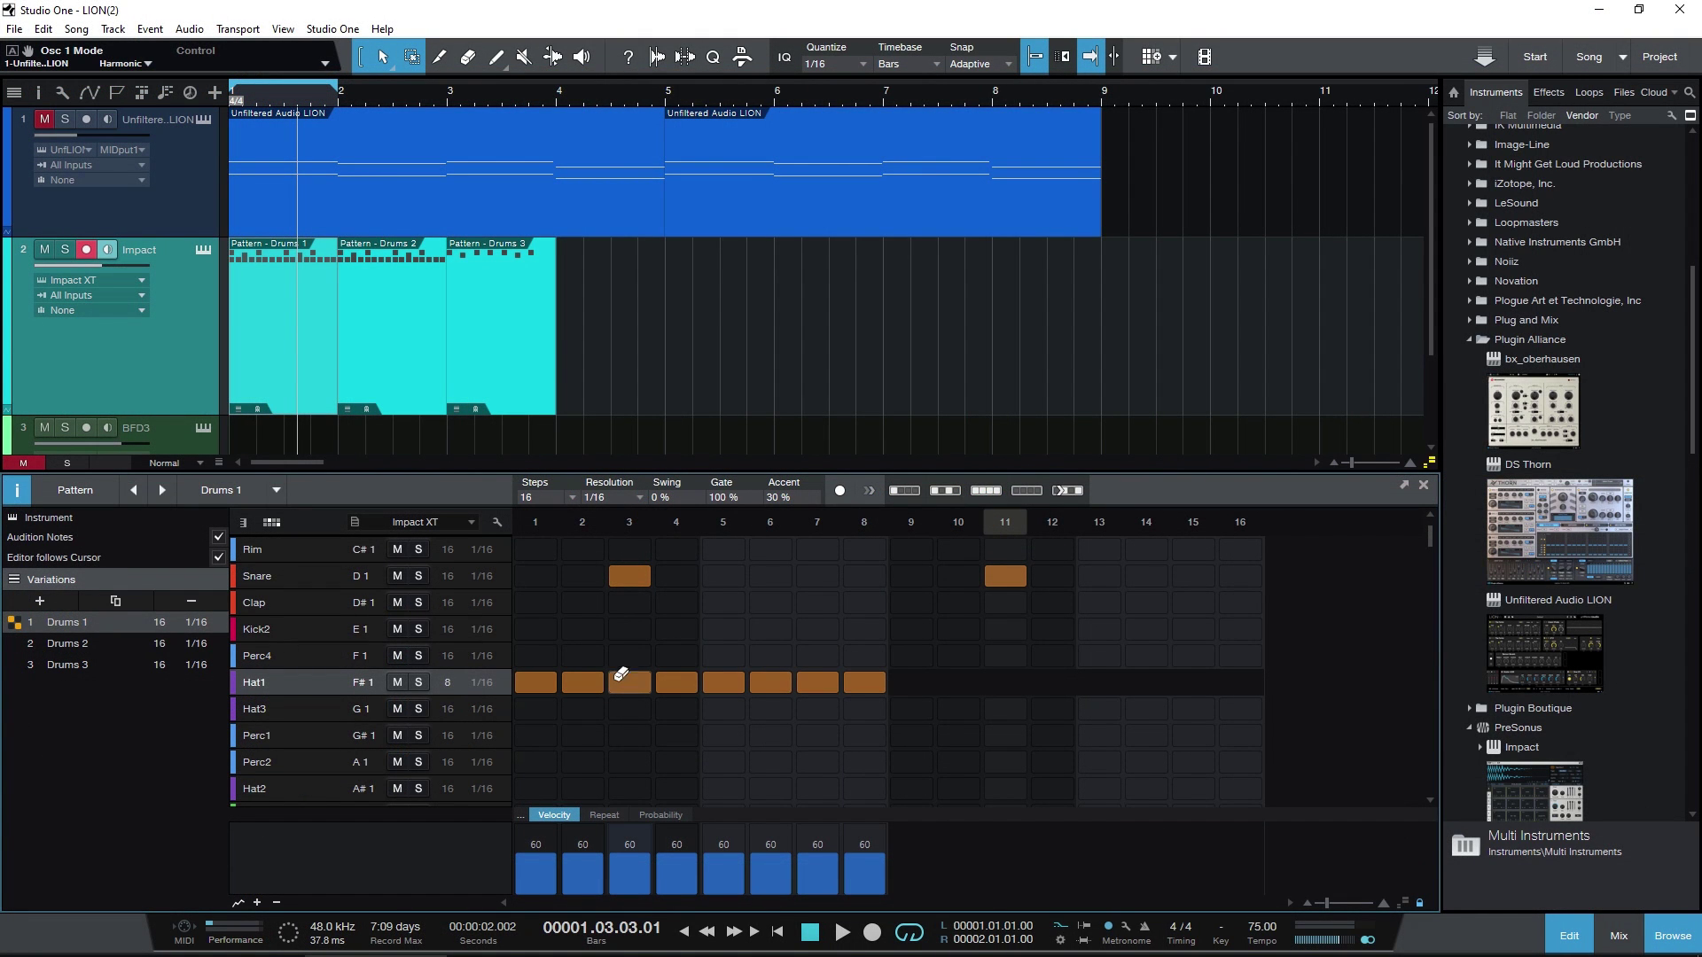
scroll(742, 709, "up", 1)
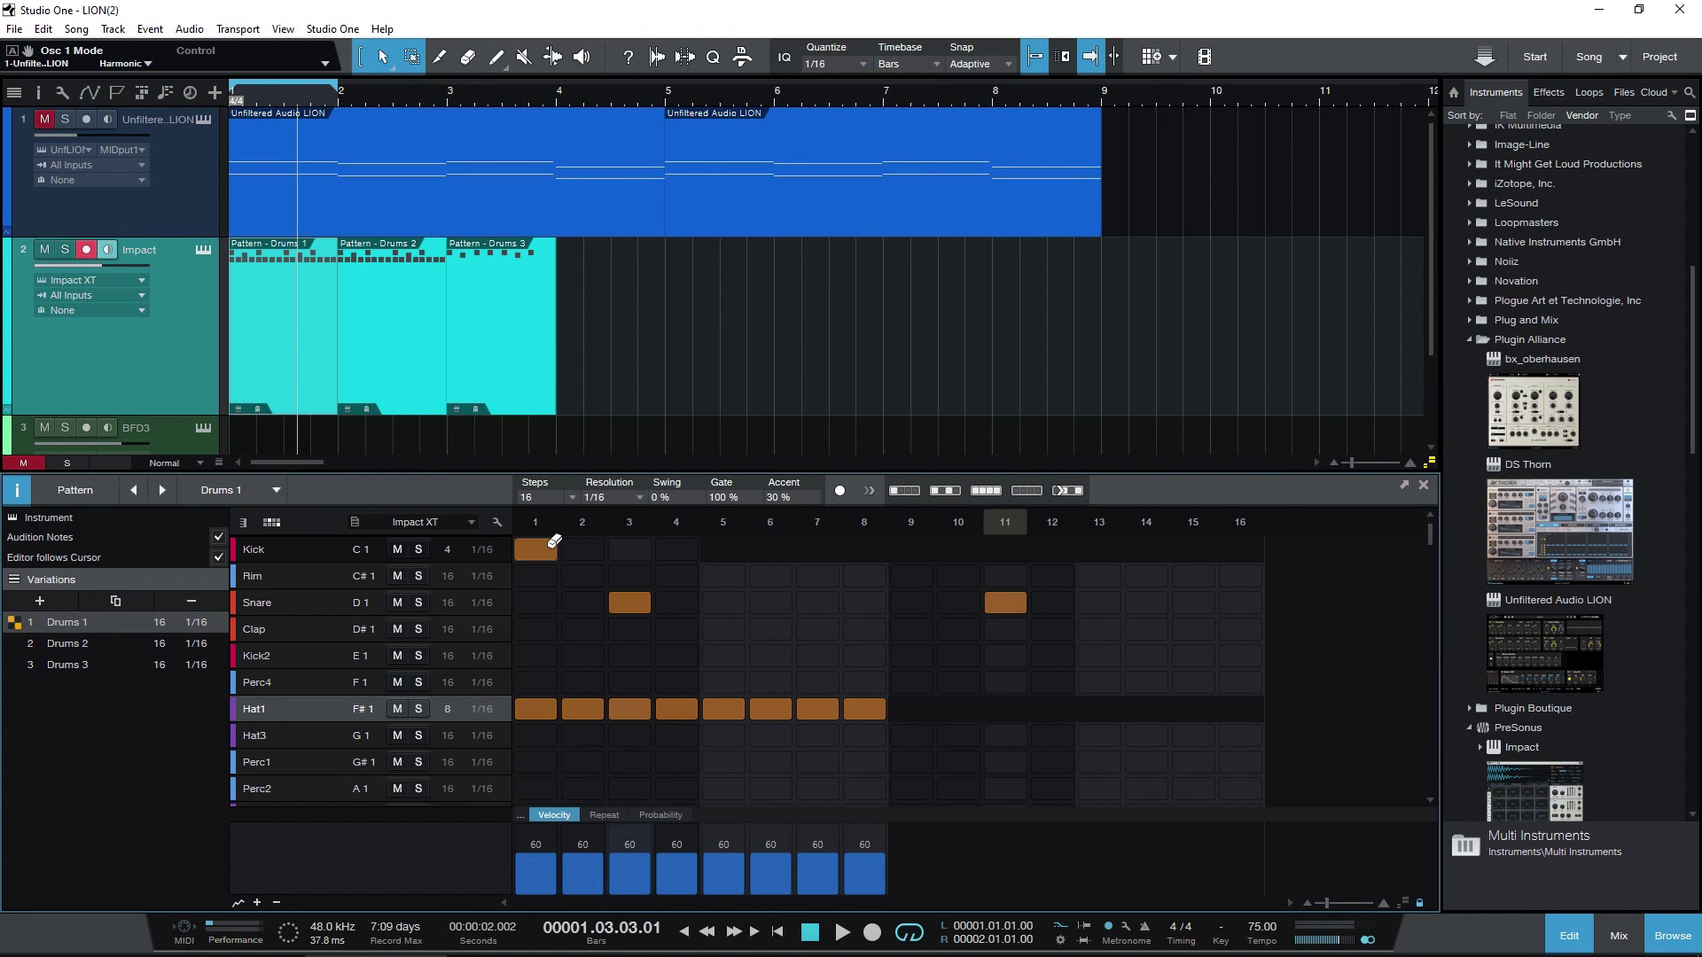
key("space")
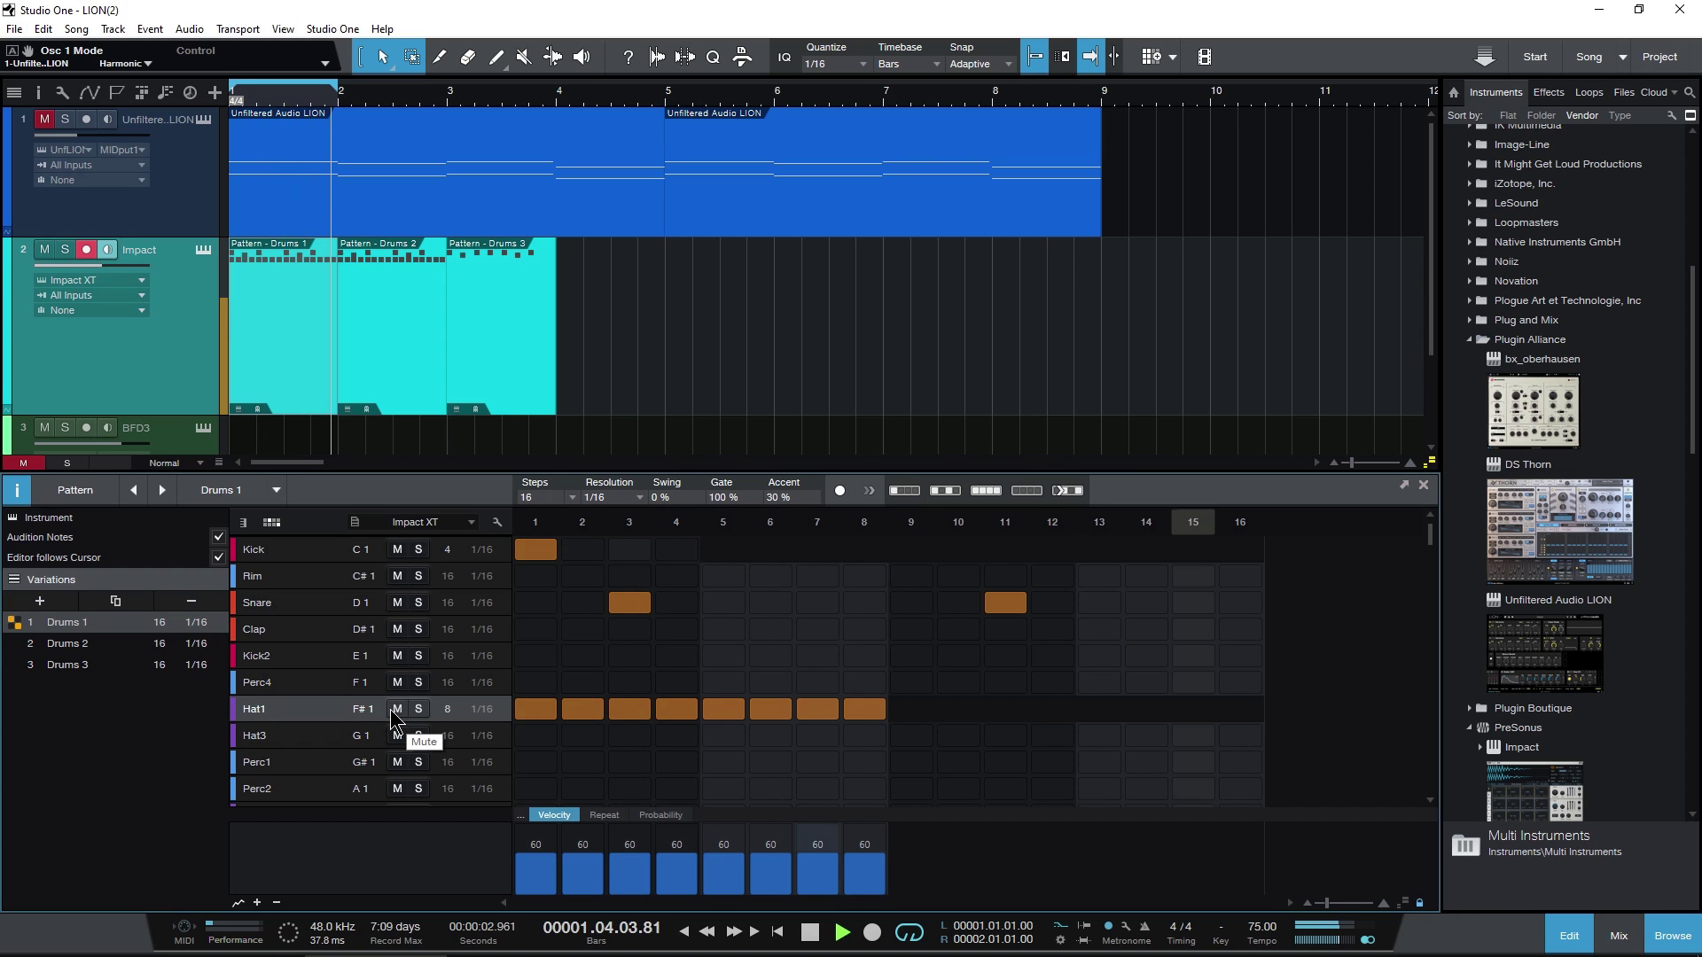
key("space")
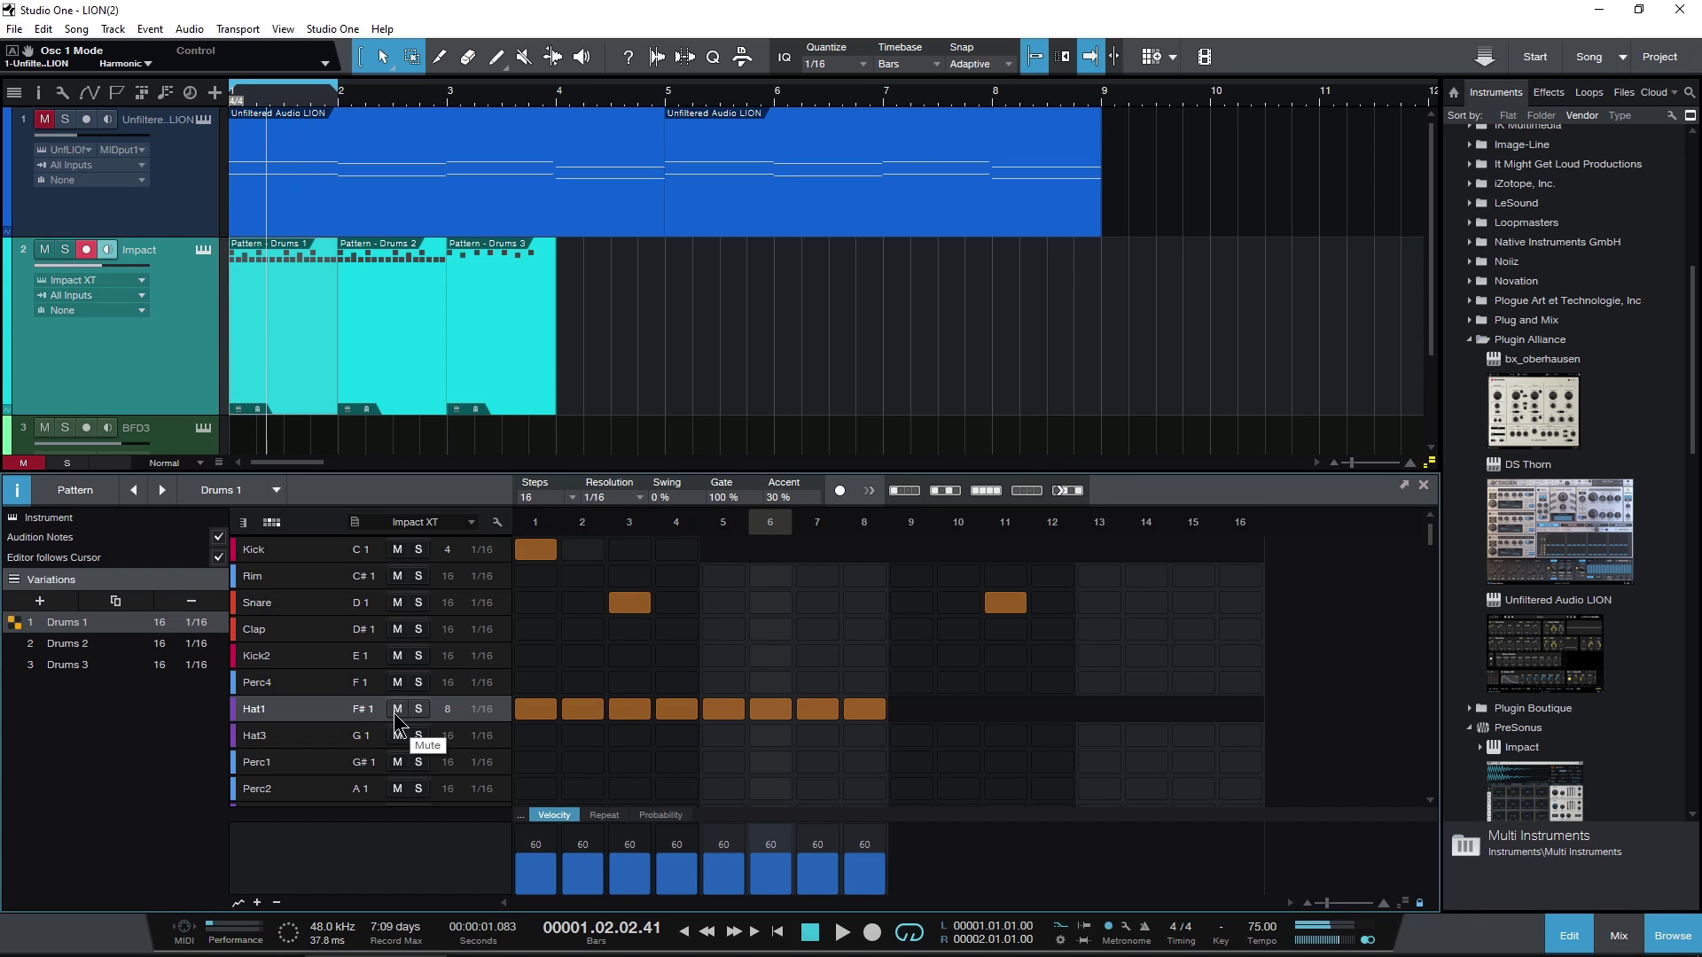
Try the Hat1 row's resolution at 1/32 D and 1/4, listening to the pattern.
left_click(484, 711)
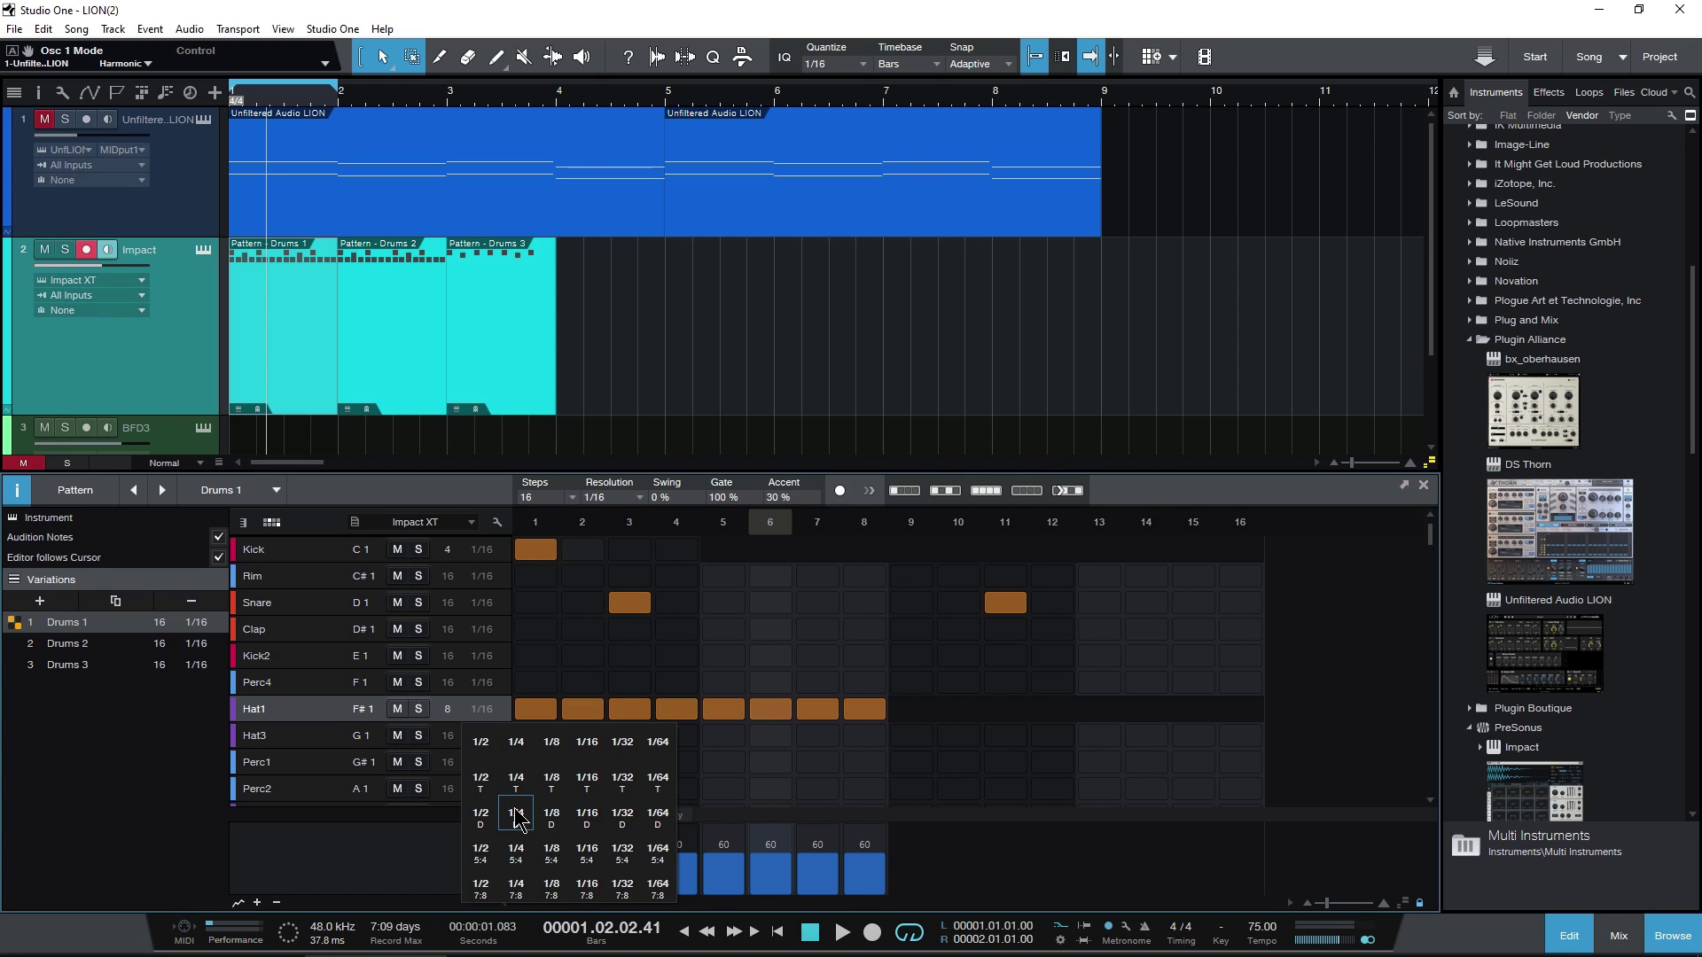
left_click(623, 817)
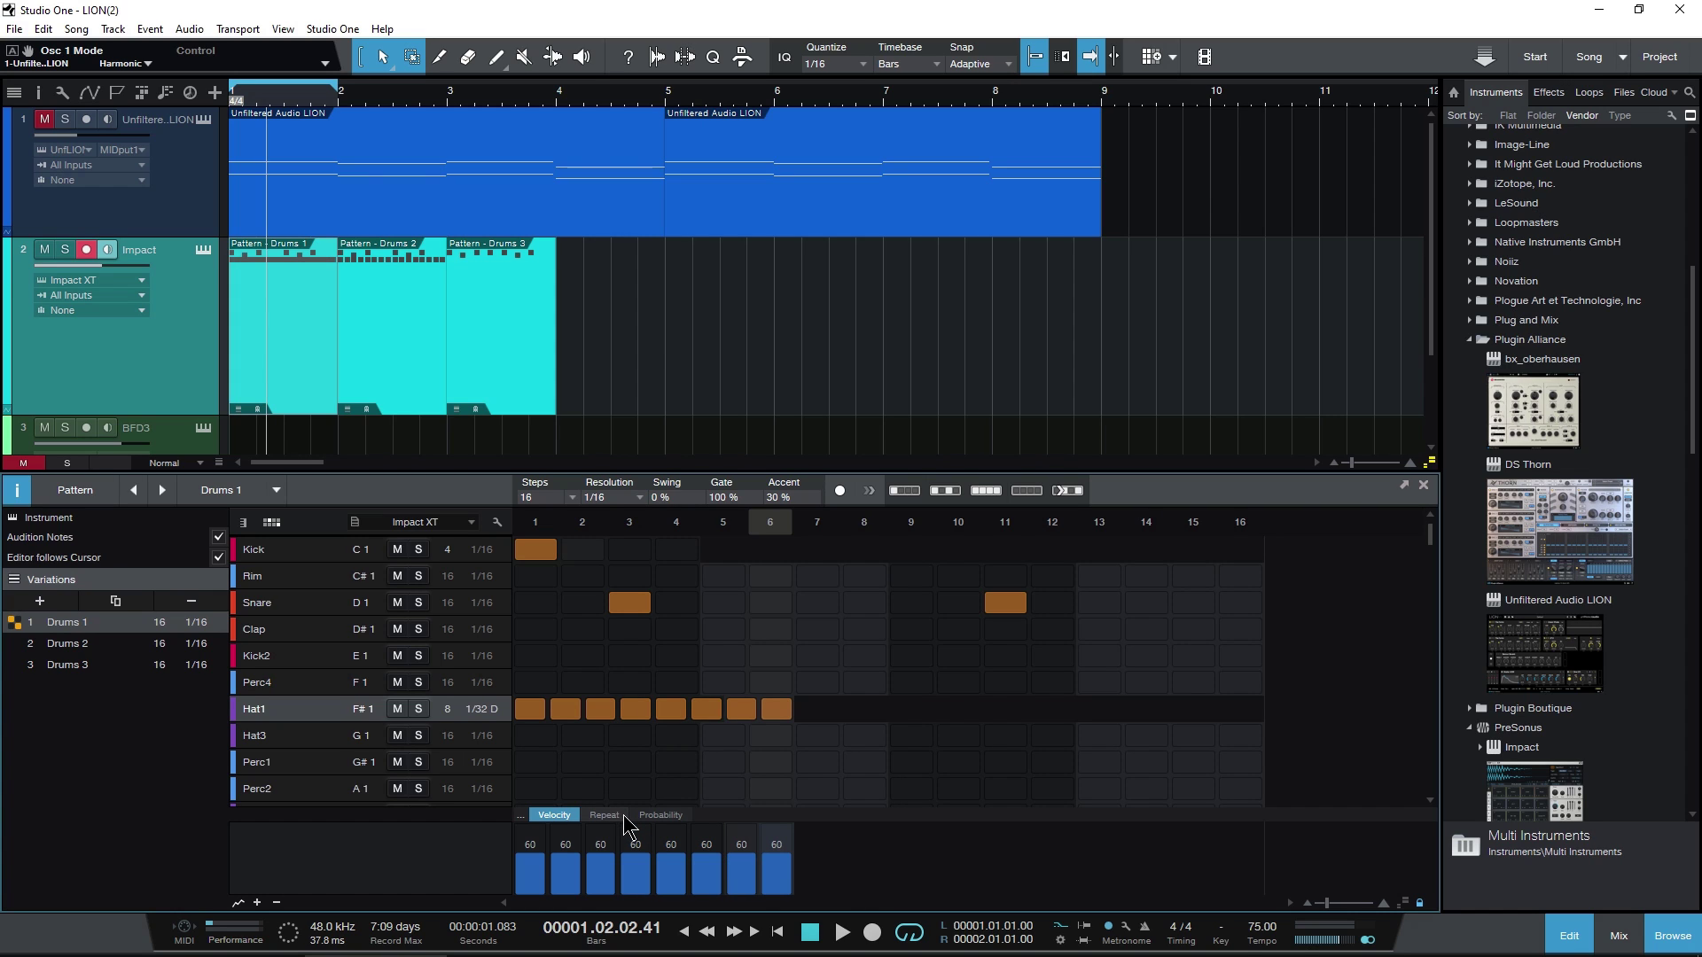
key("space")
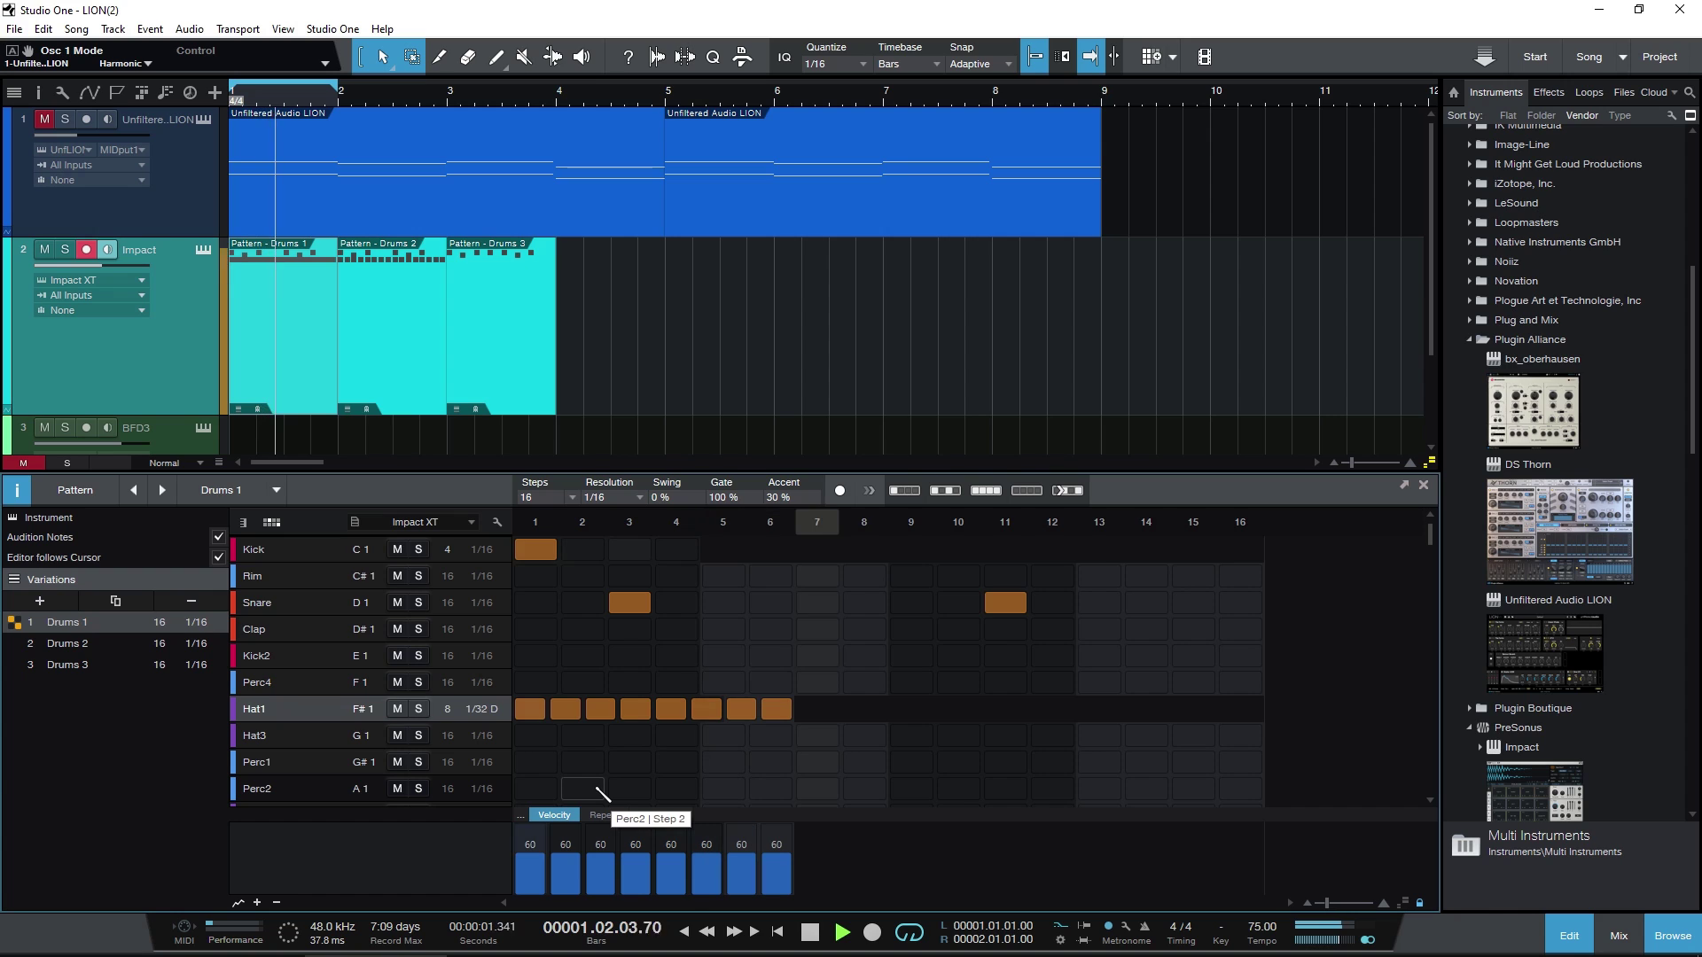
left_click(469, 711)
left_click(491, 775)
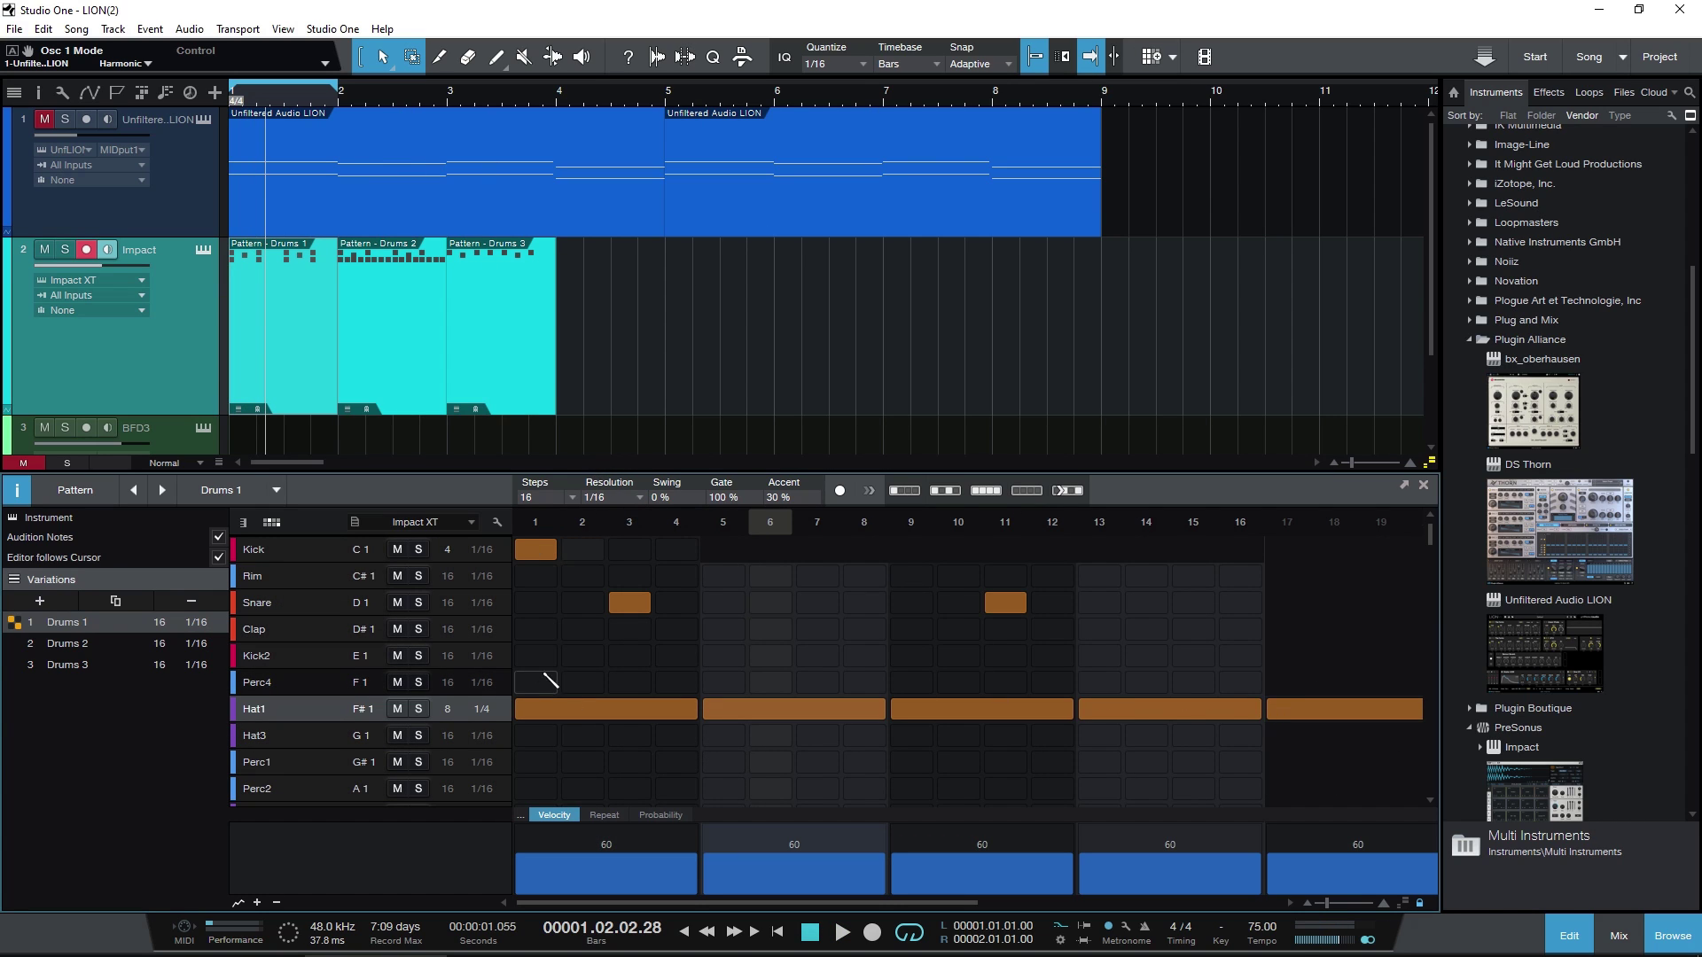
Try a 1/32 resolution on the Hat1 row with playback, and set it back to 1/16.
left_click(482, 712)
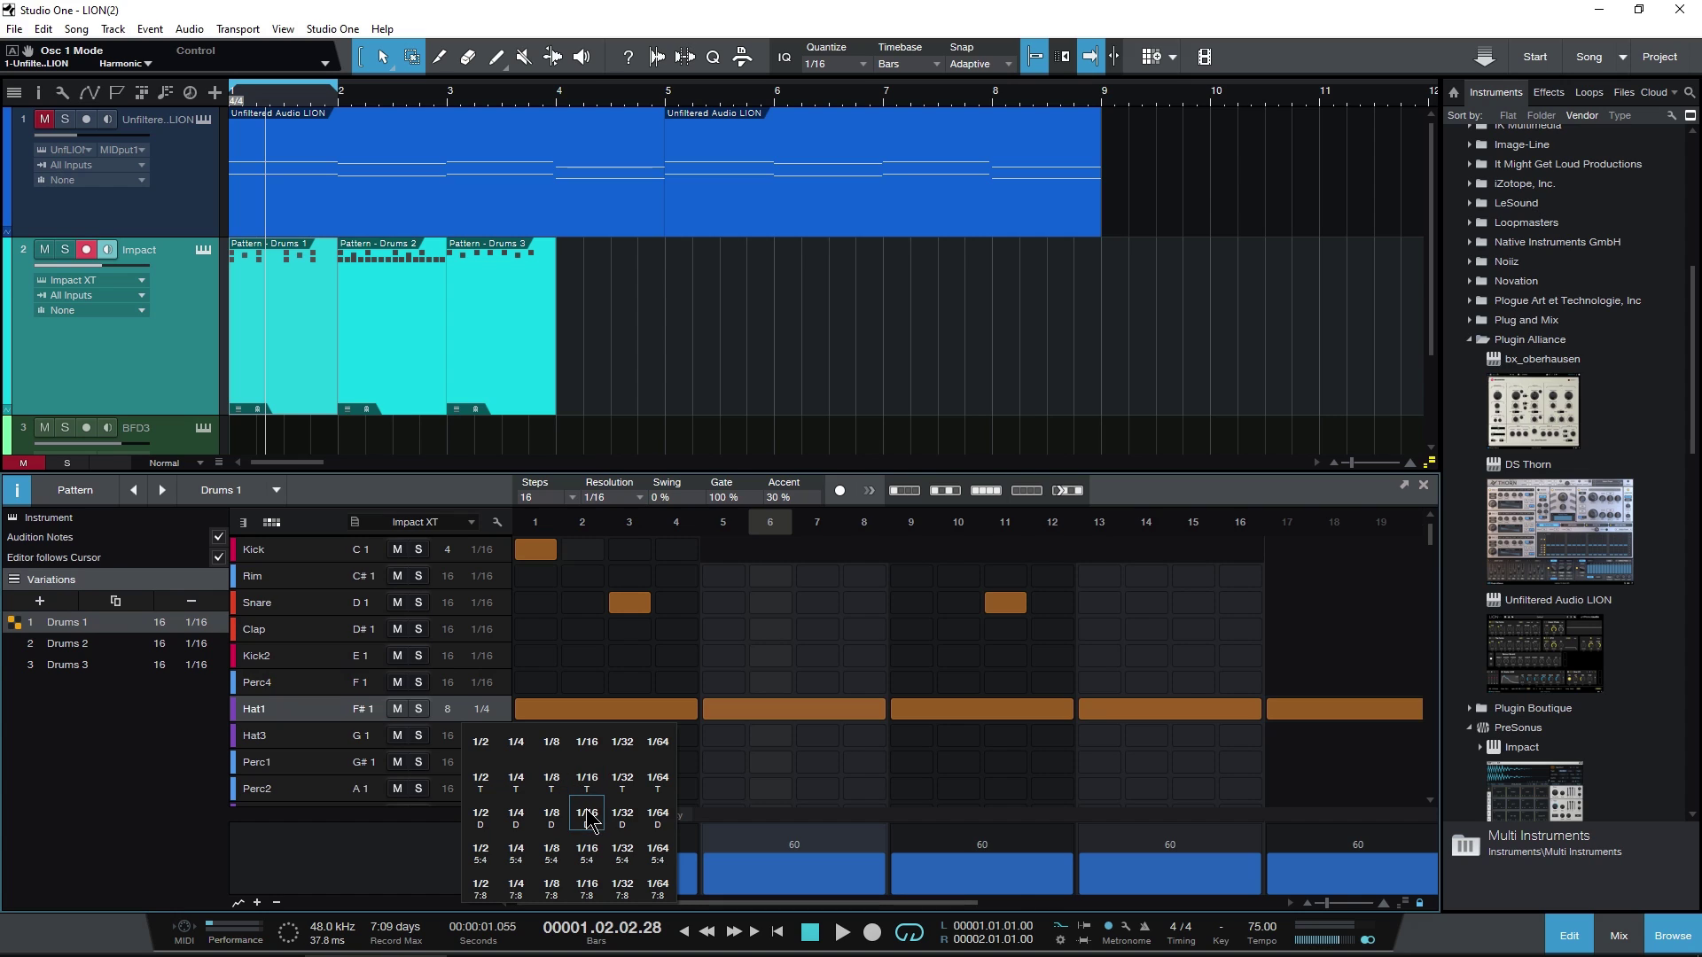
left_click(622, 749)
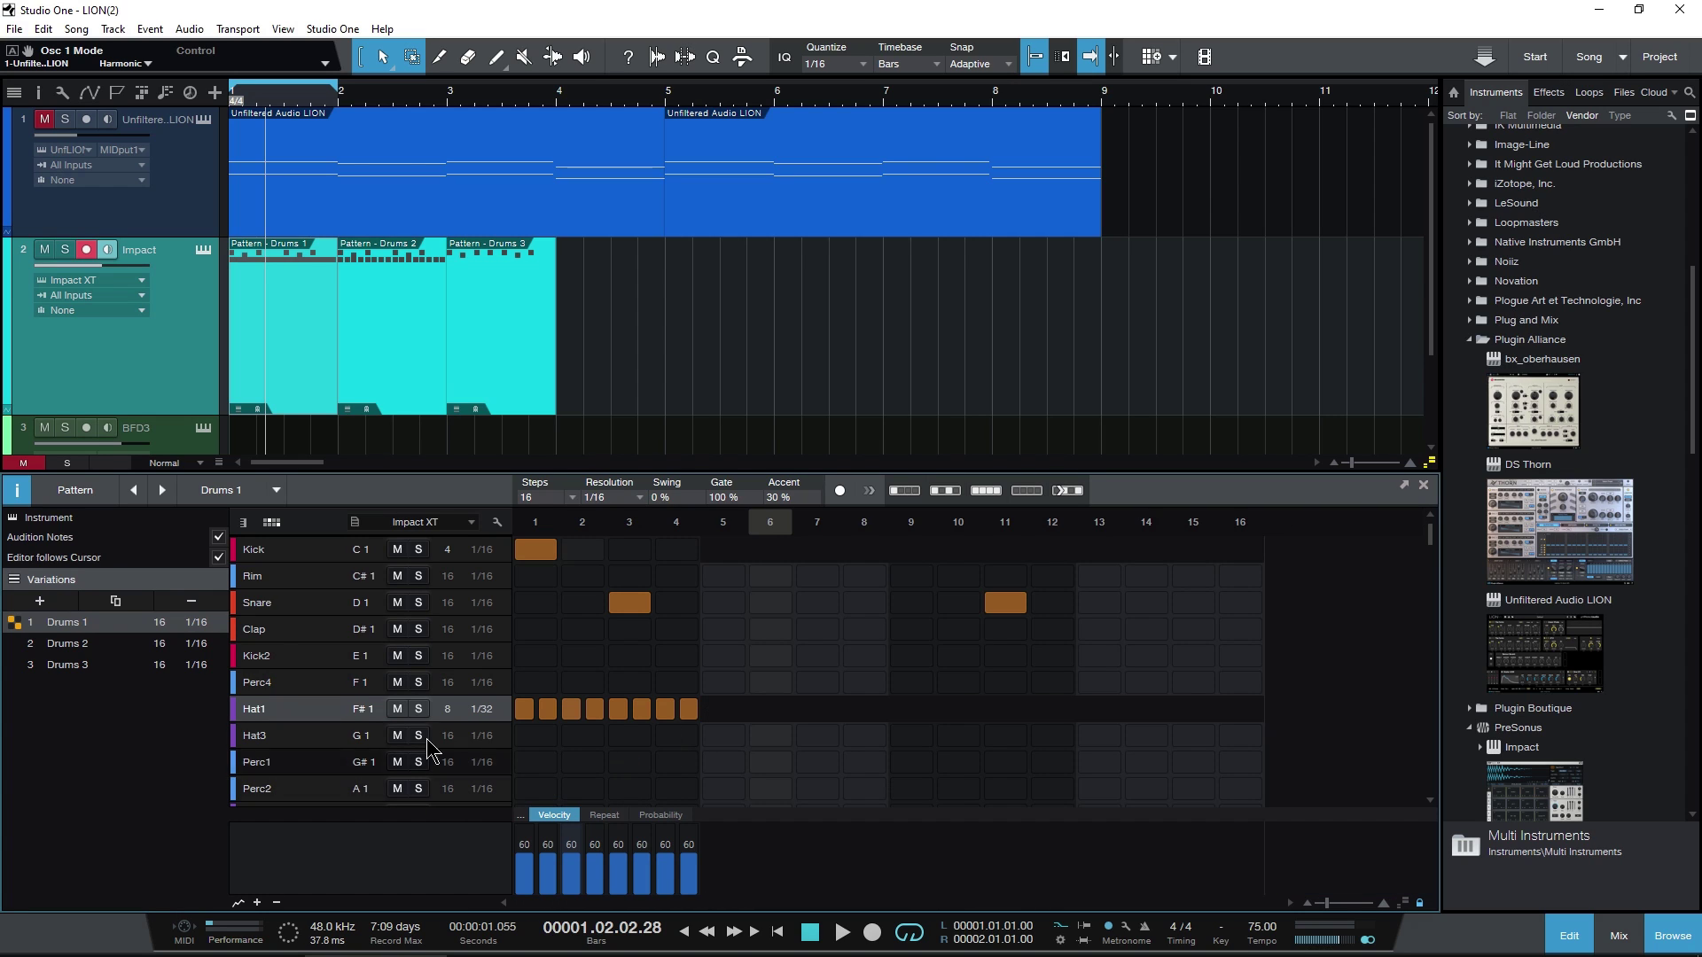
key("space")
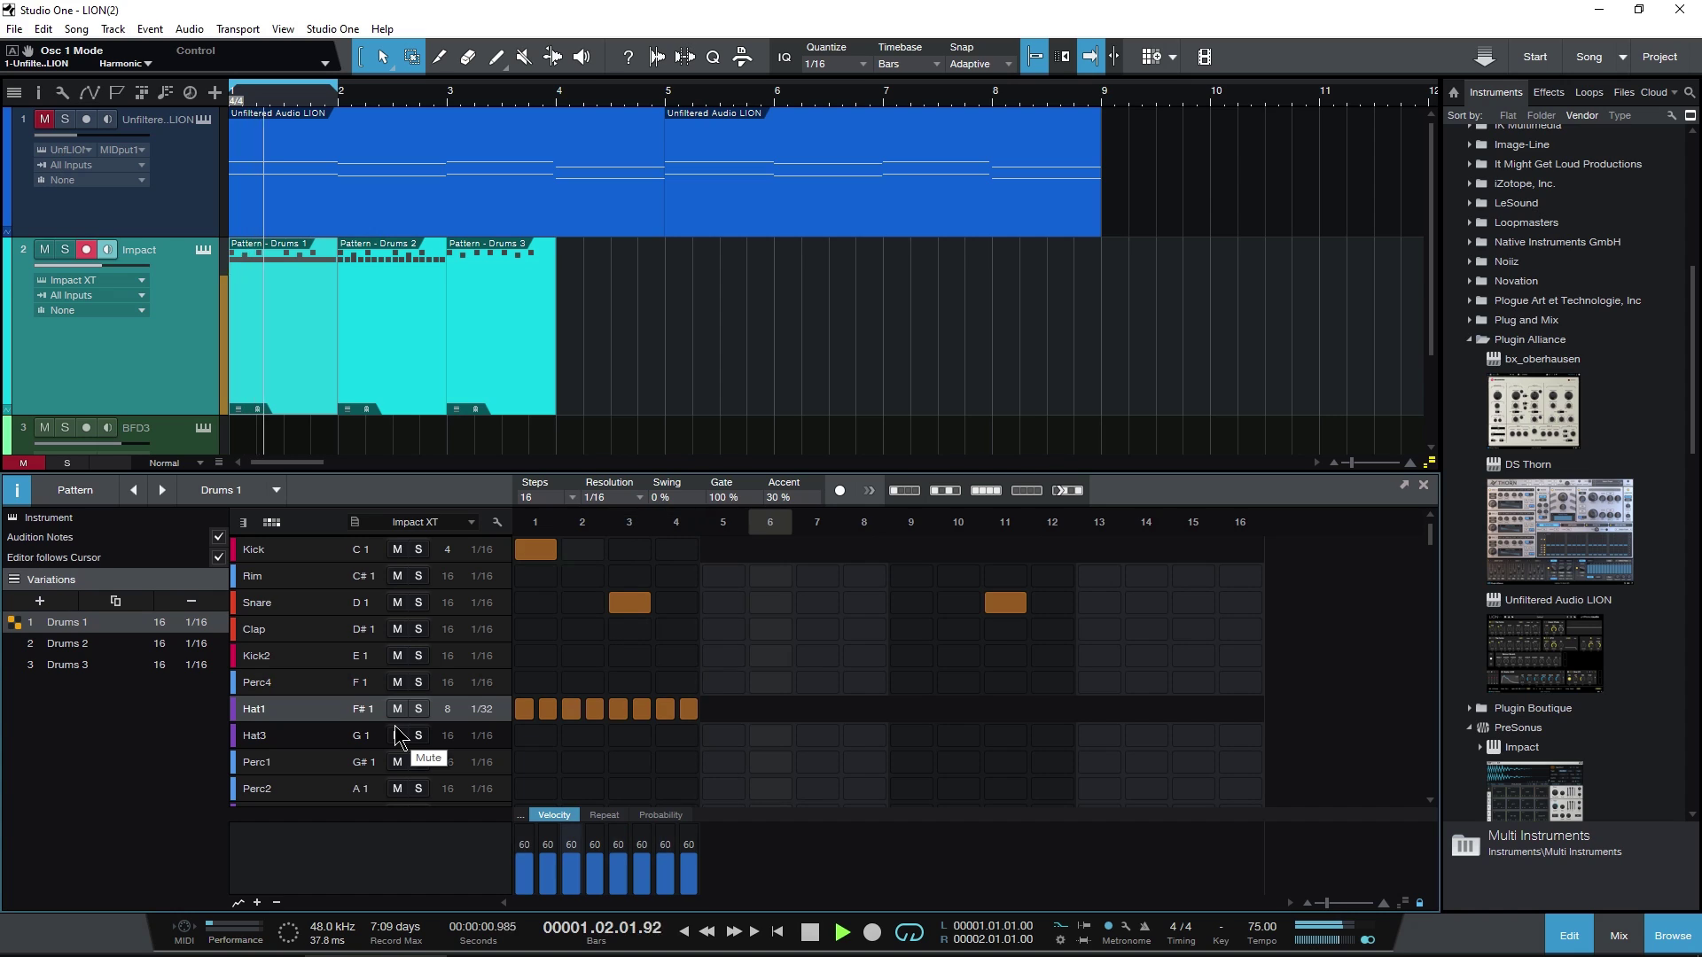
left_click(481, 709)
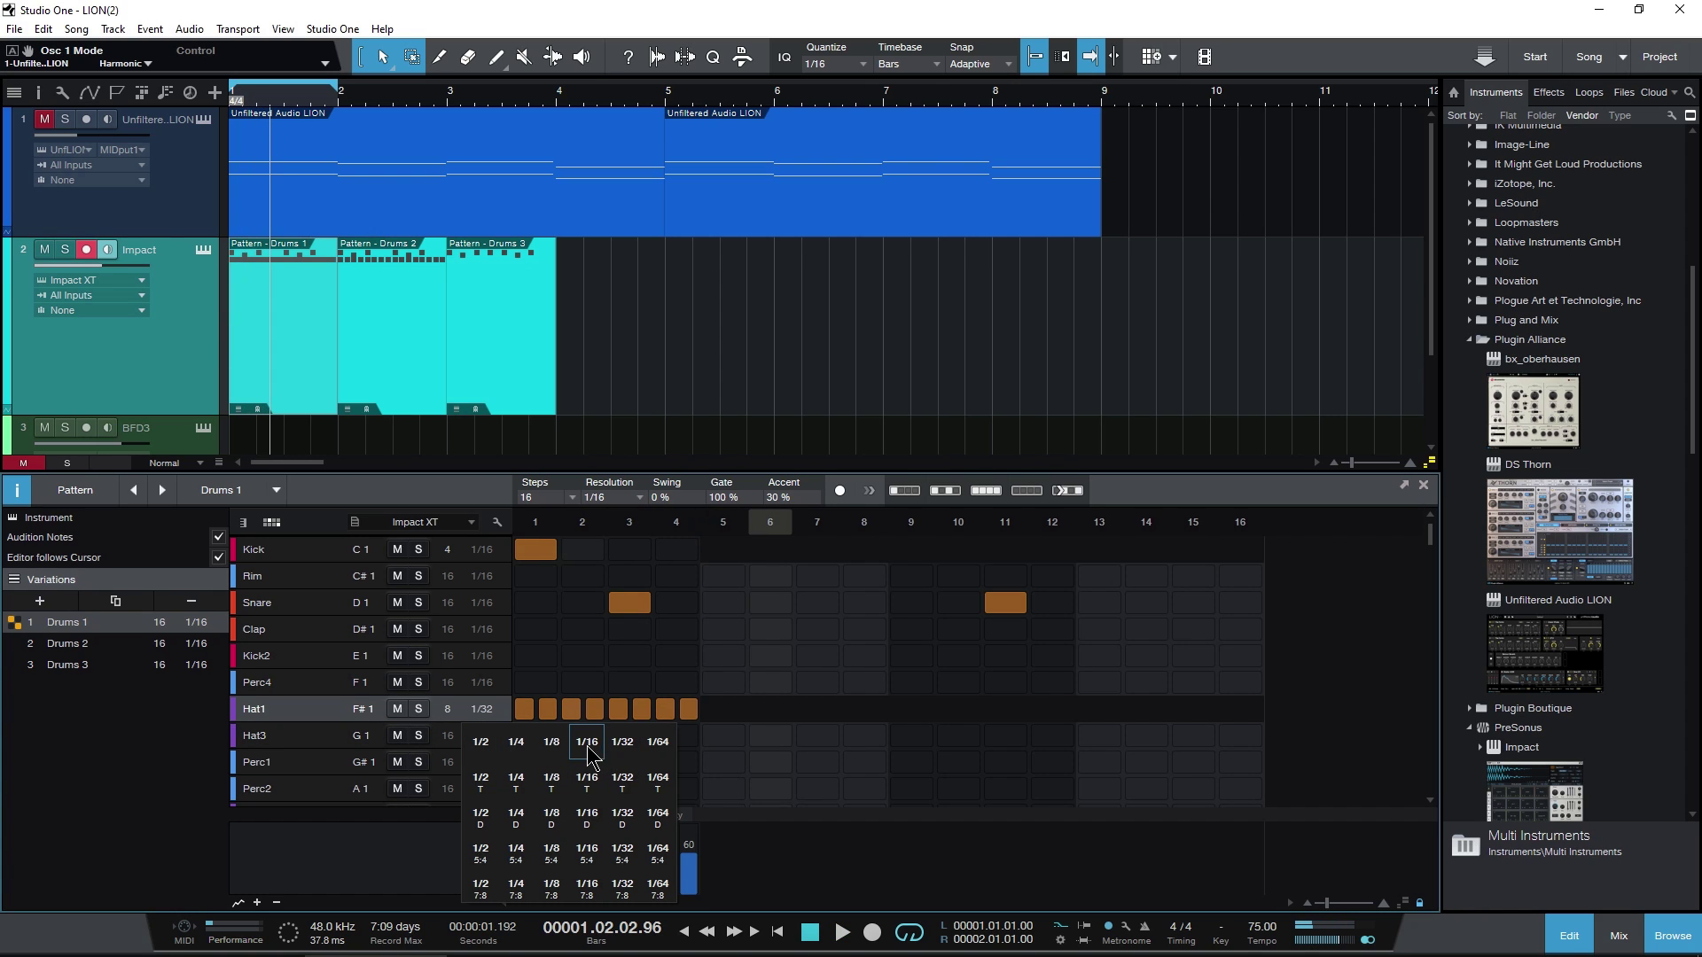
left_click(587, 745)
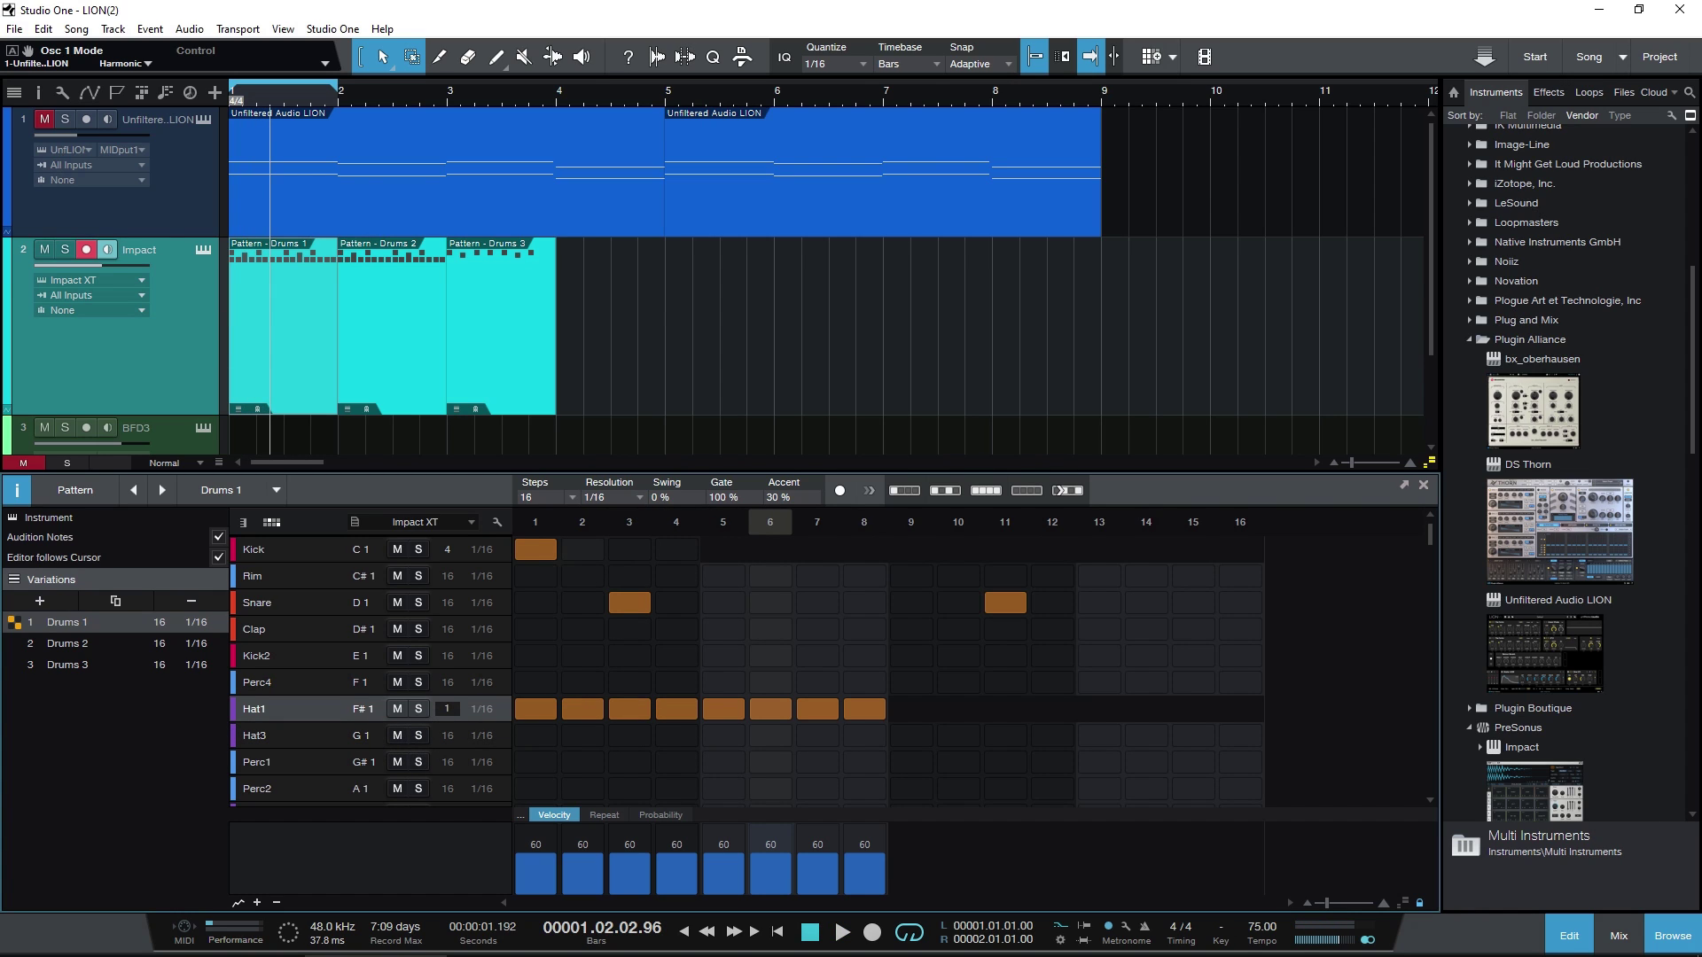
Restore both the Hat1 row and the Kick row of Drums 1 to 16 steps.
key("Return")
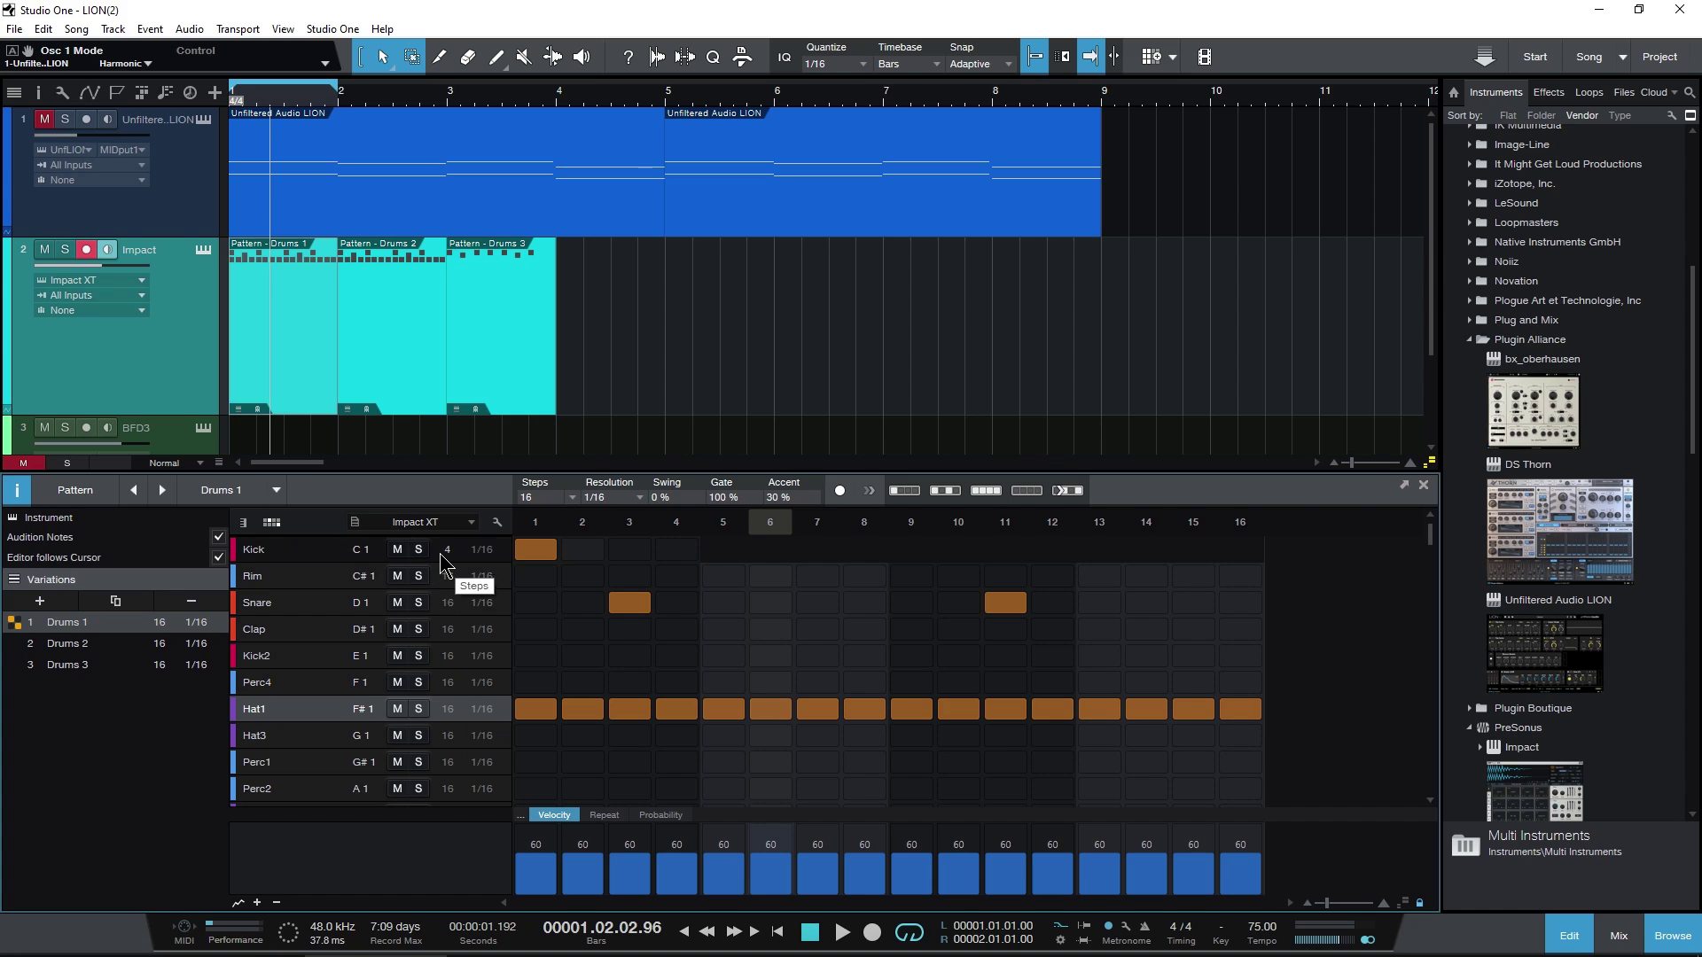
double_click(447, 551)
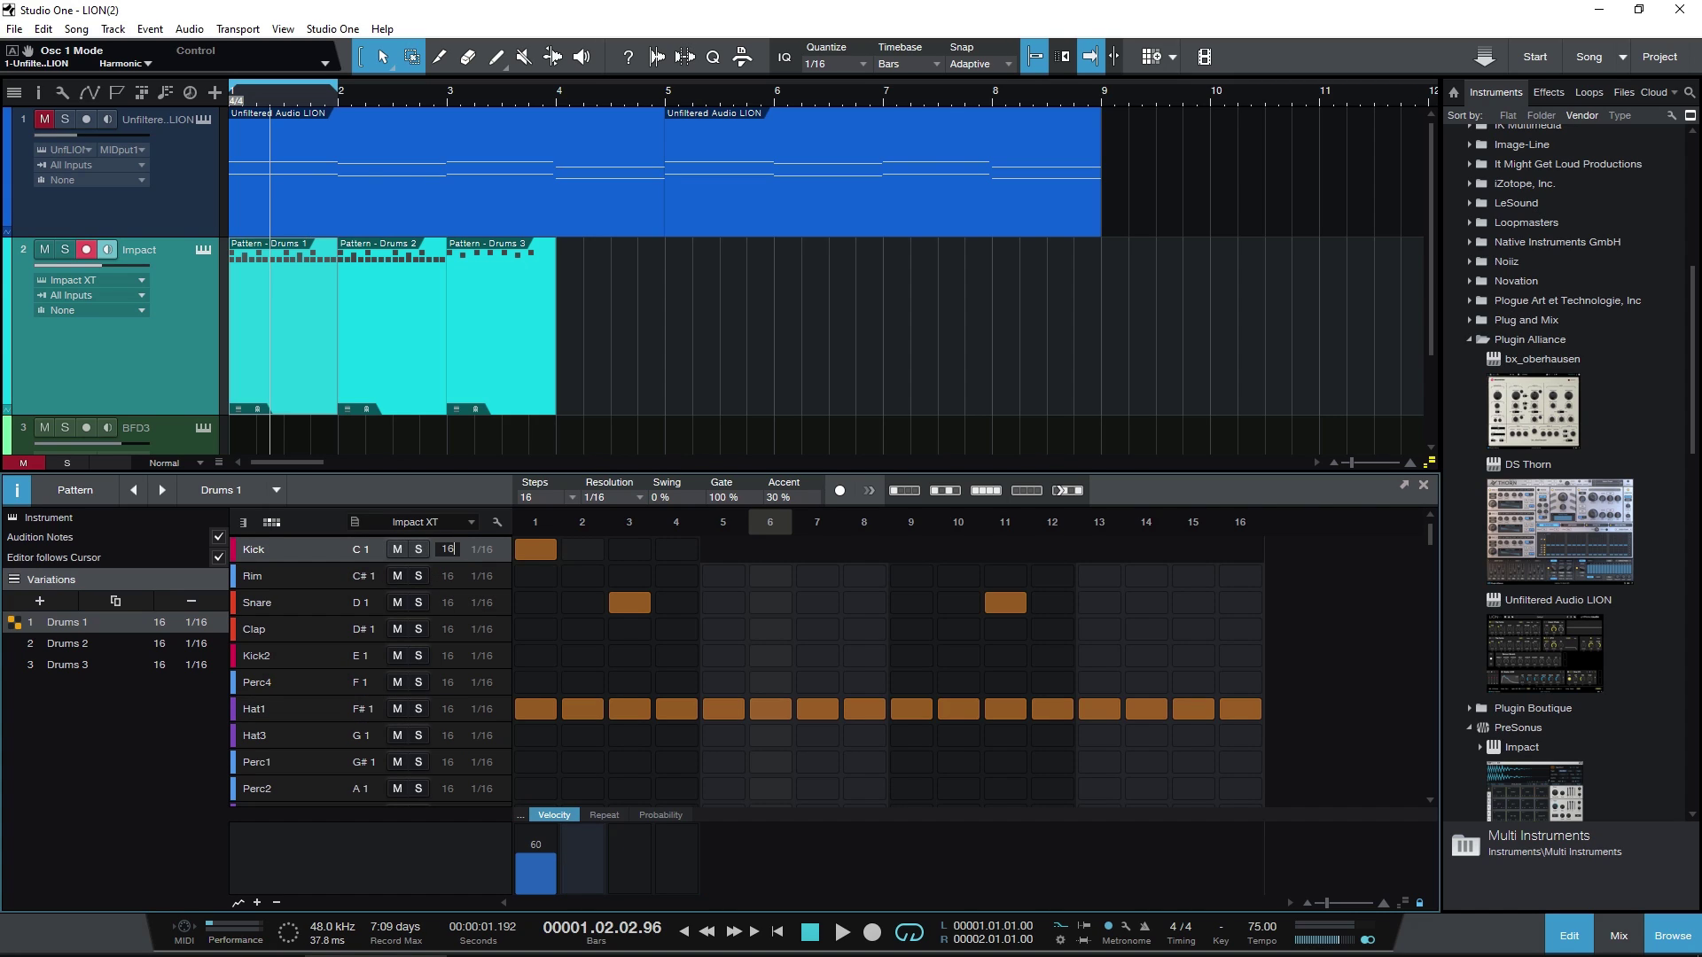
key("Return")
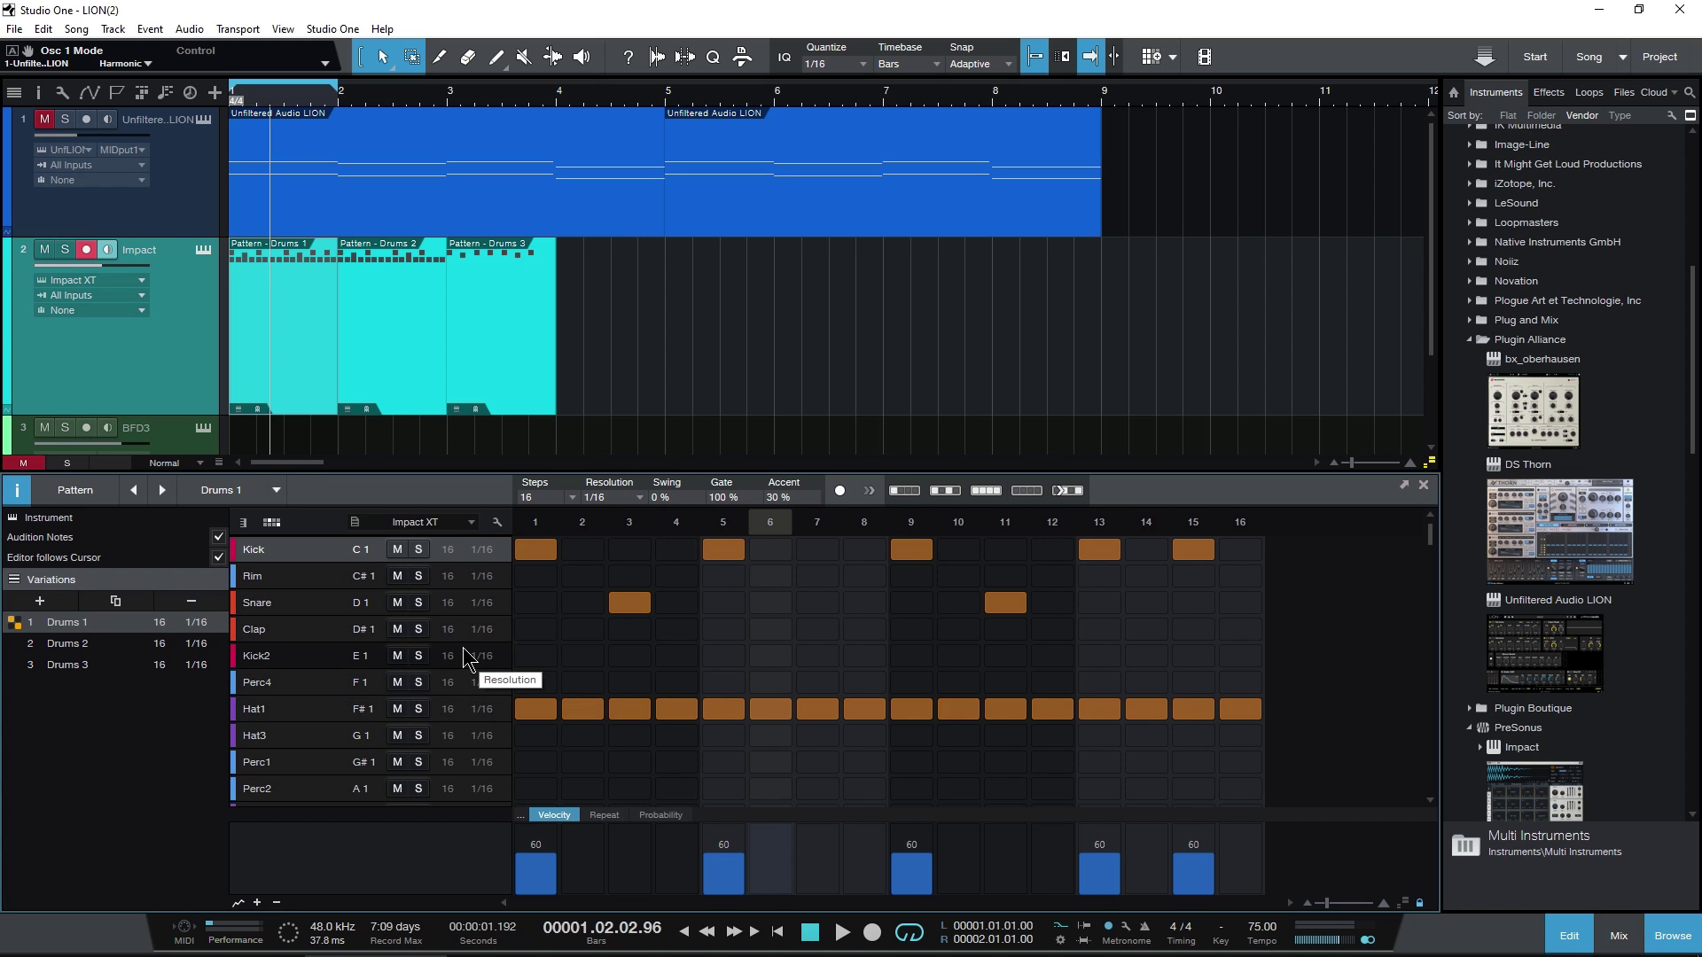
Switch to the Tremor drum machine and add an open hi-hat hit on step 14 of its pattern.
scroll(465, 660, "down", 3)
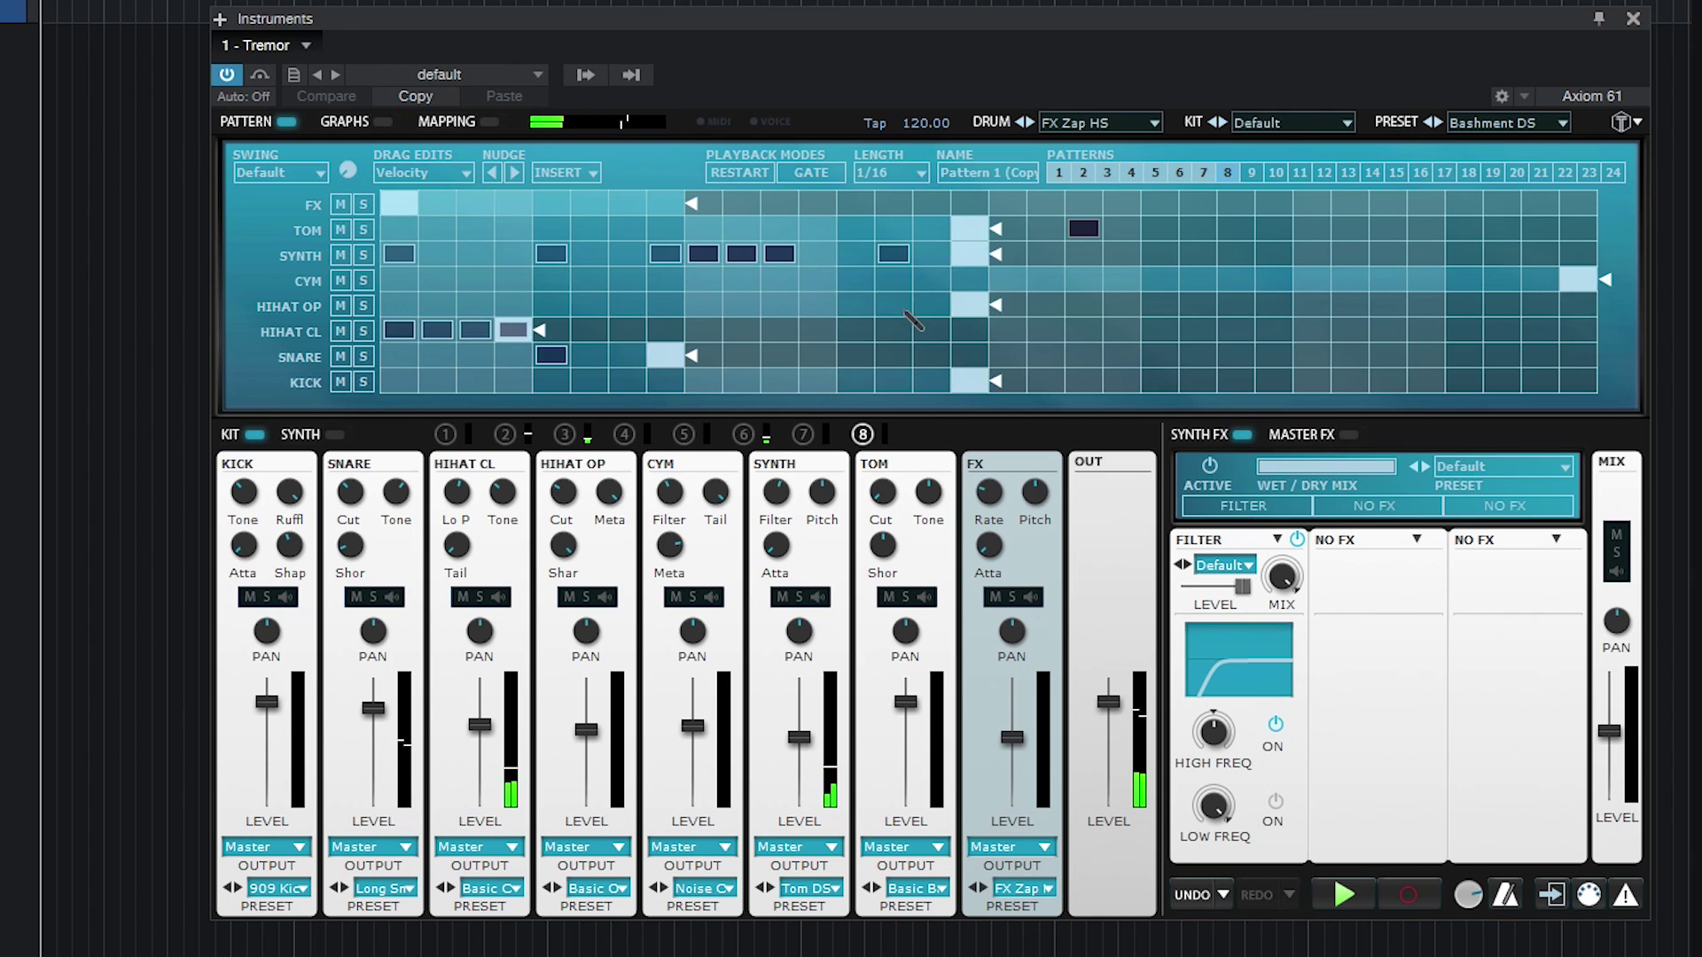
left_click(906, 312)
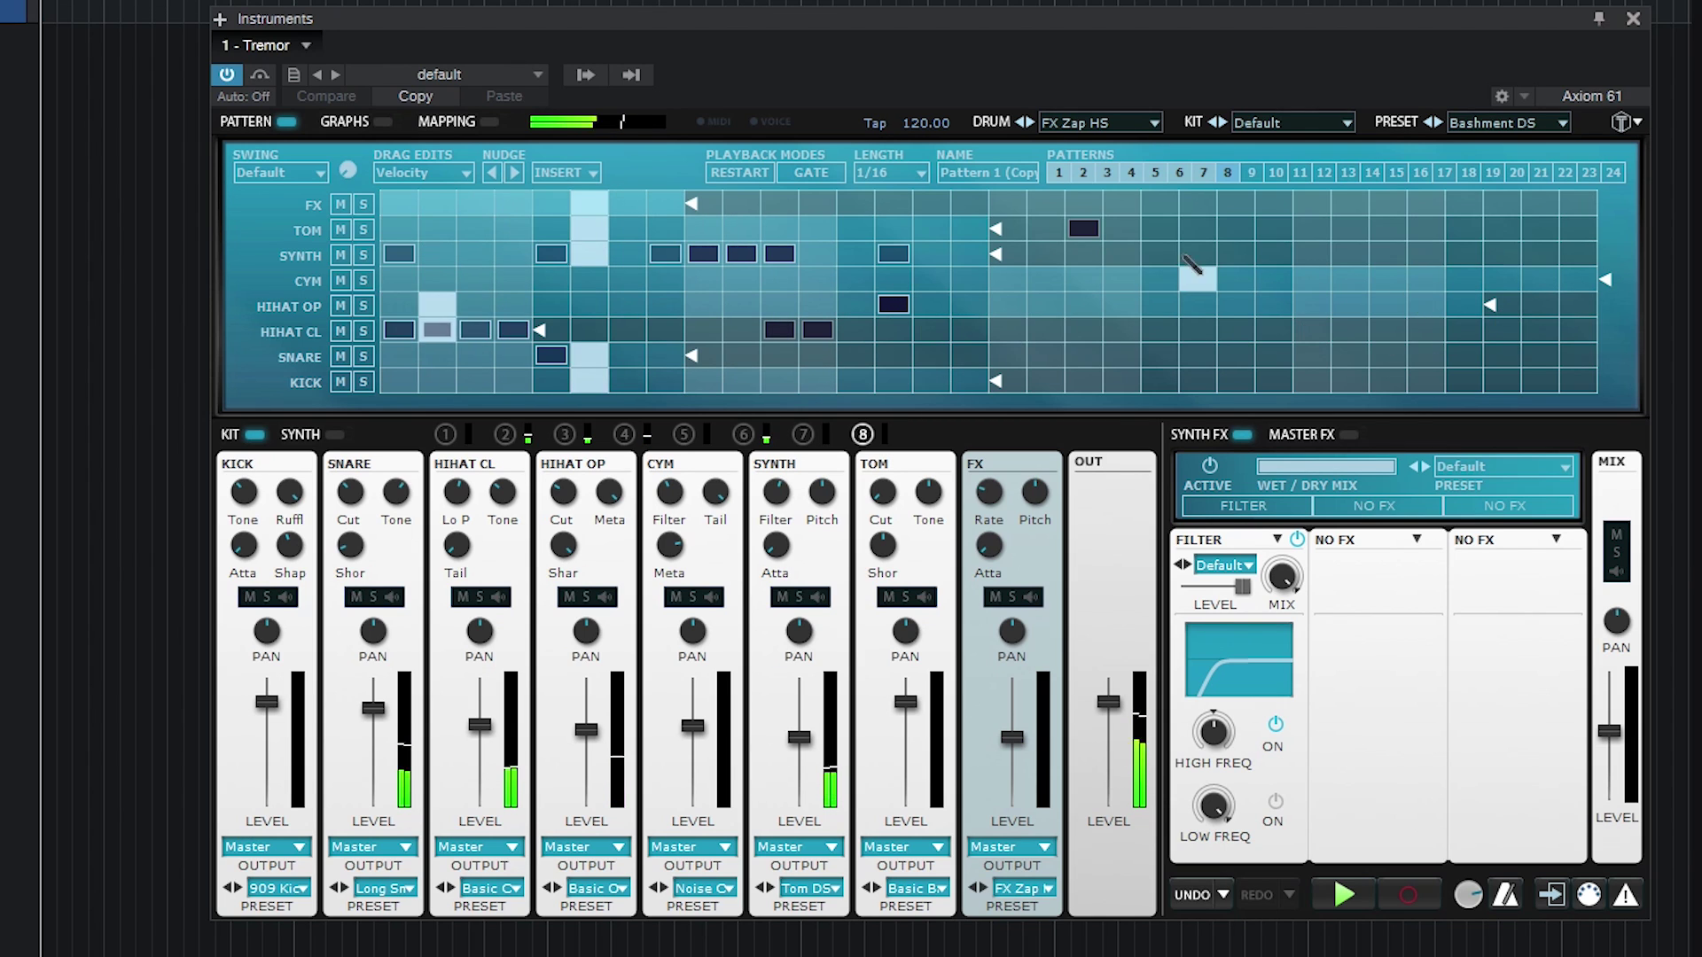
Erase all the hits from the Hat1 row of the Drums 1 pattern.
left_click(1192, 709)
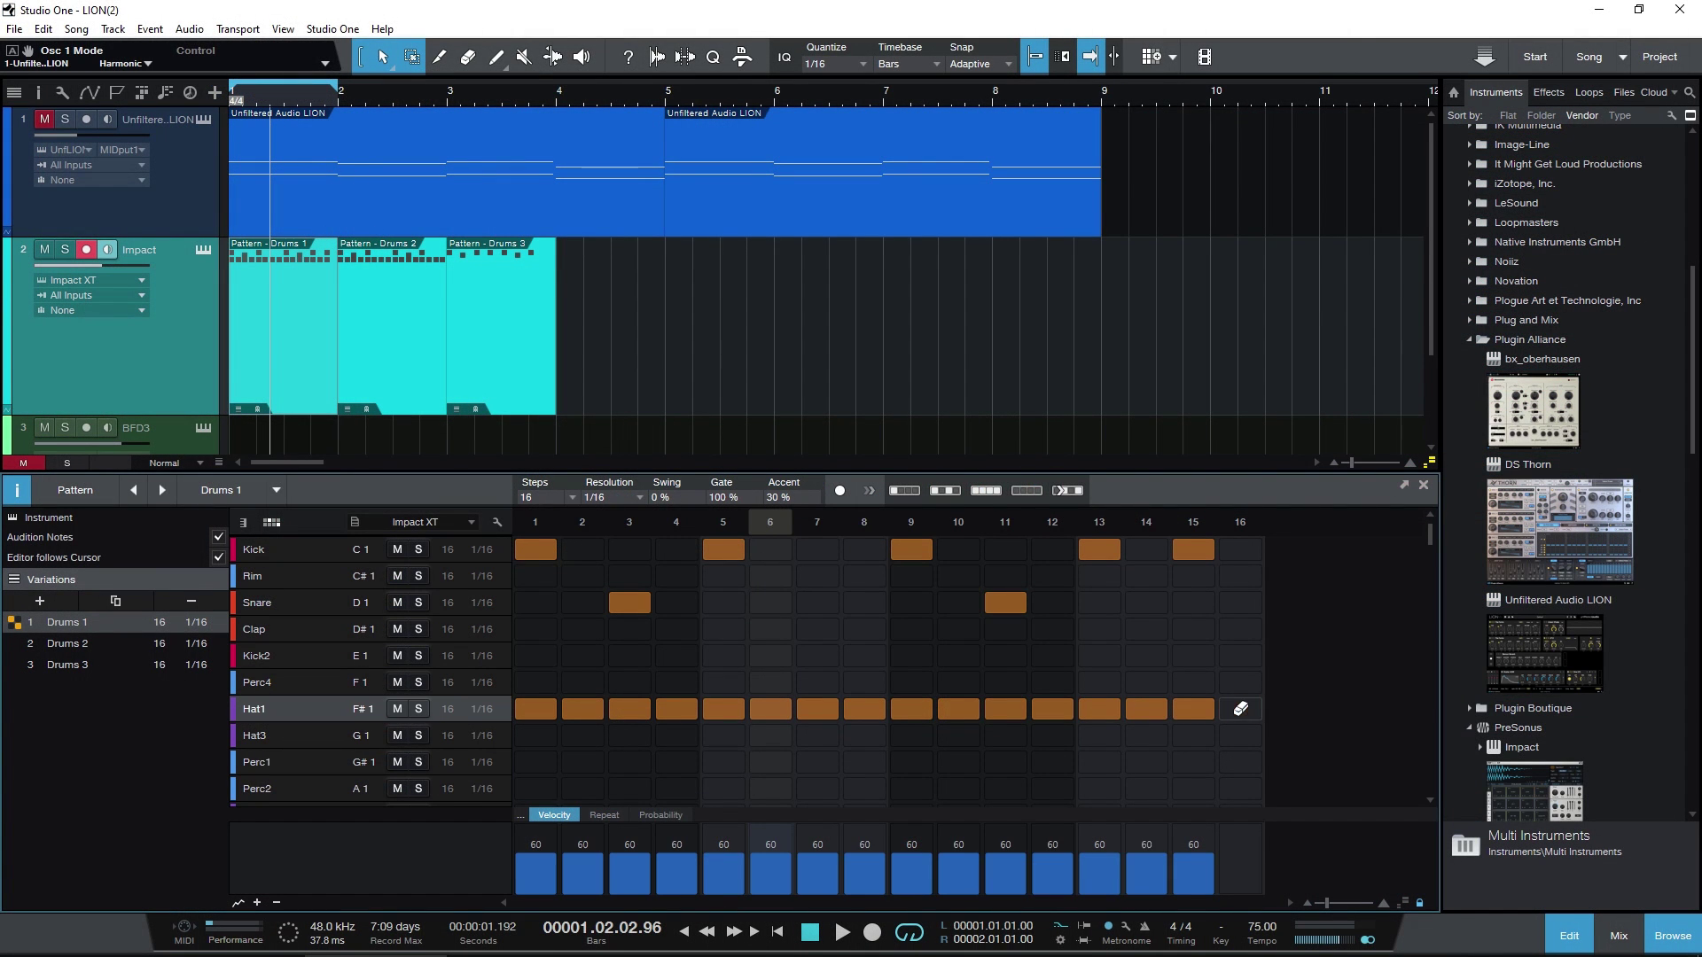
left_click_drag(1240, 709, 494, 714)
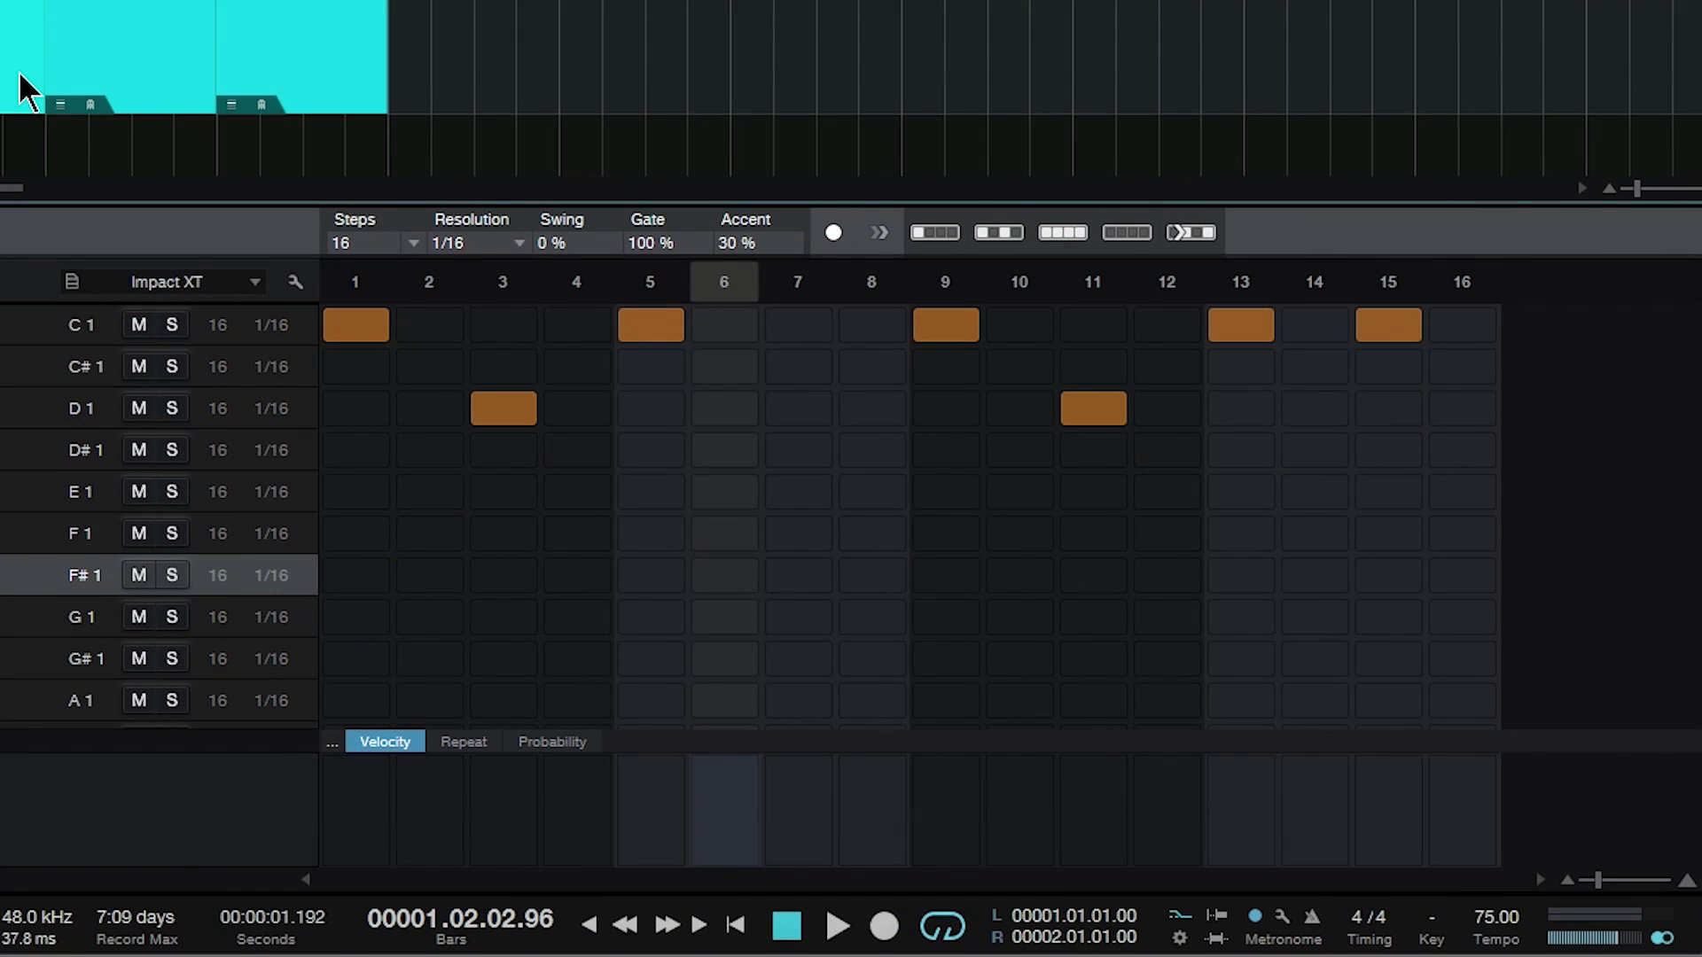
Play Drums 1 from the start, try the swing at 100 %, set it back to 0 % and stop playback.
key("comma")
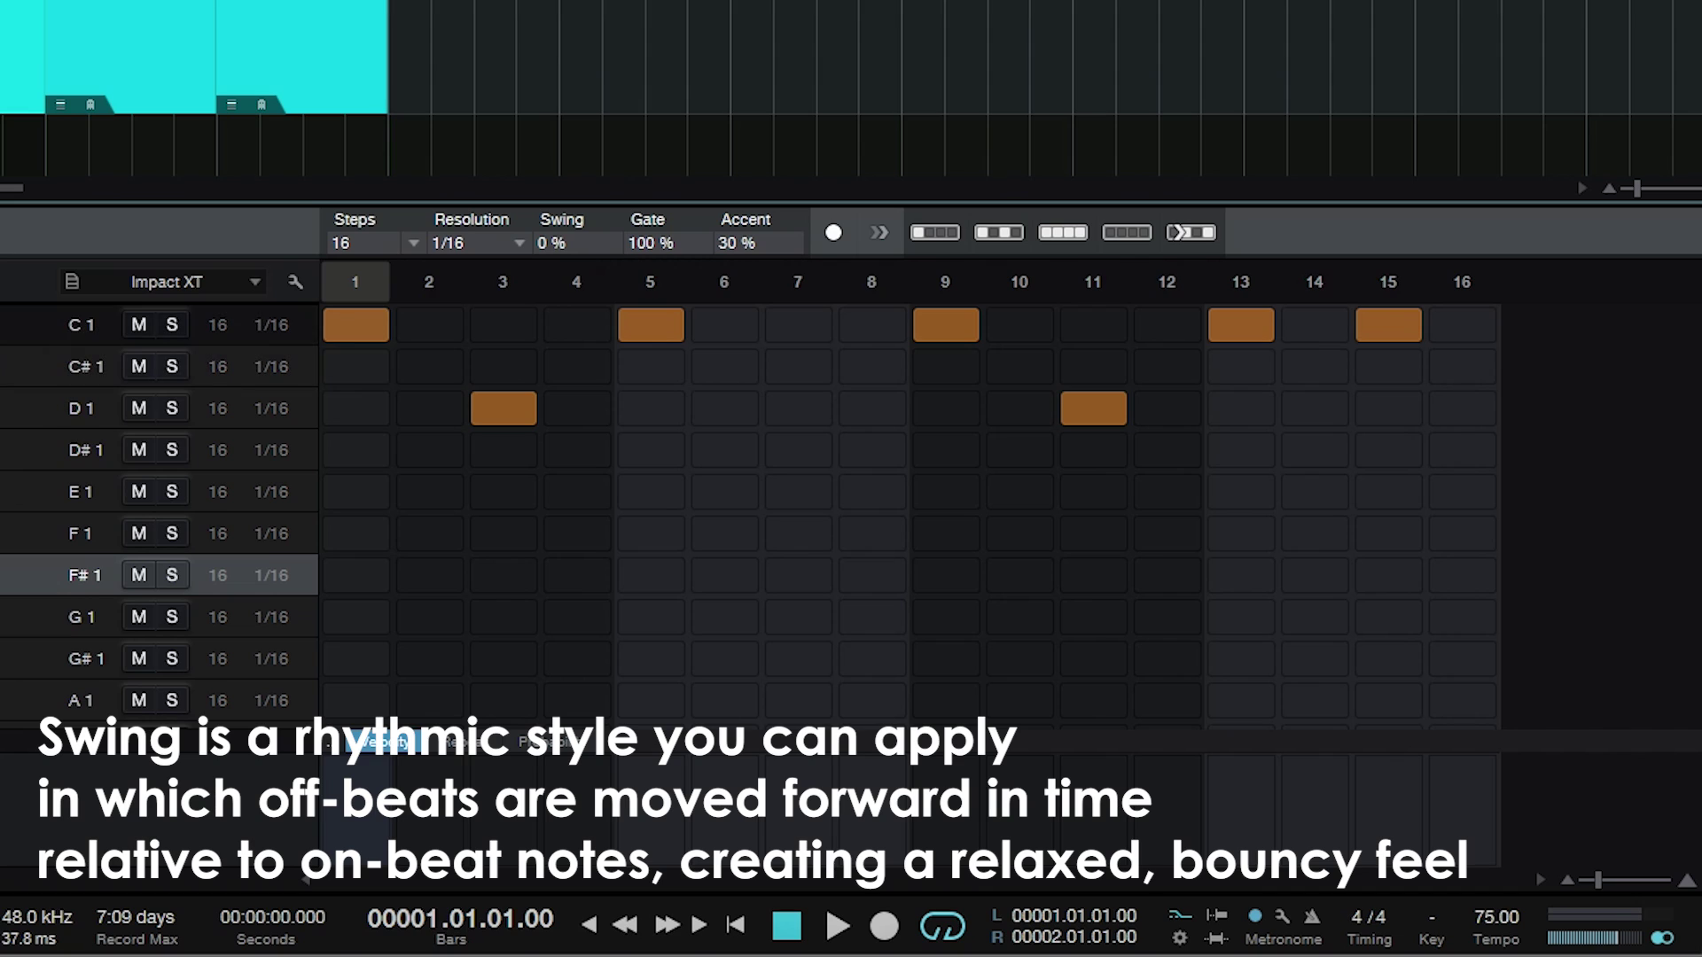
left_click(81, 324)
key("space")
left_click(652, 253)
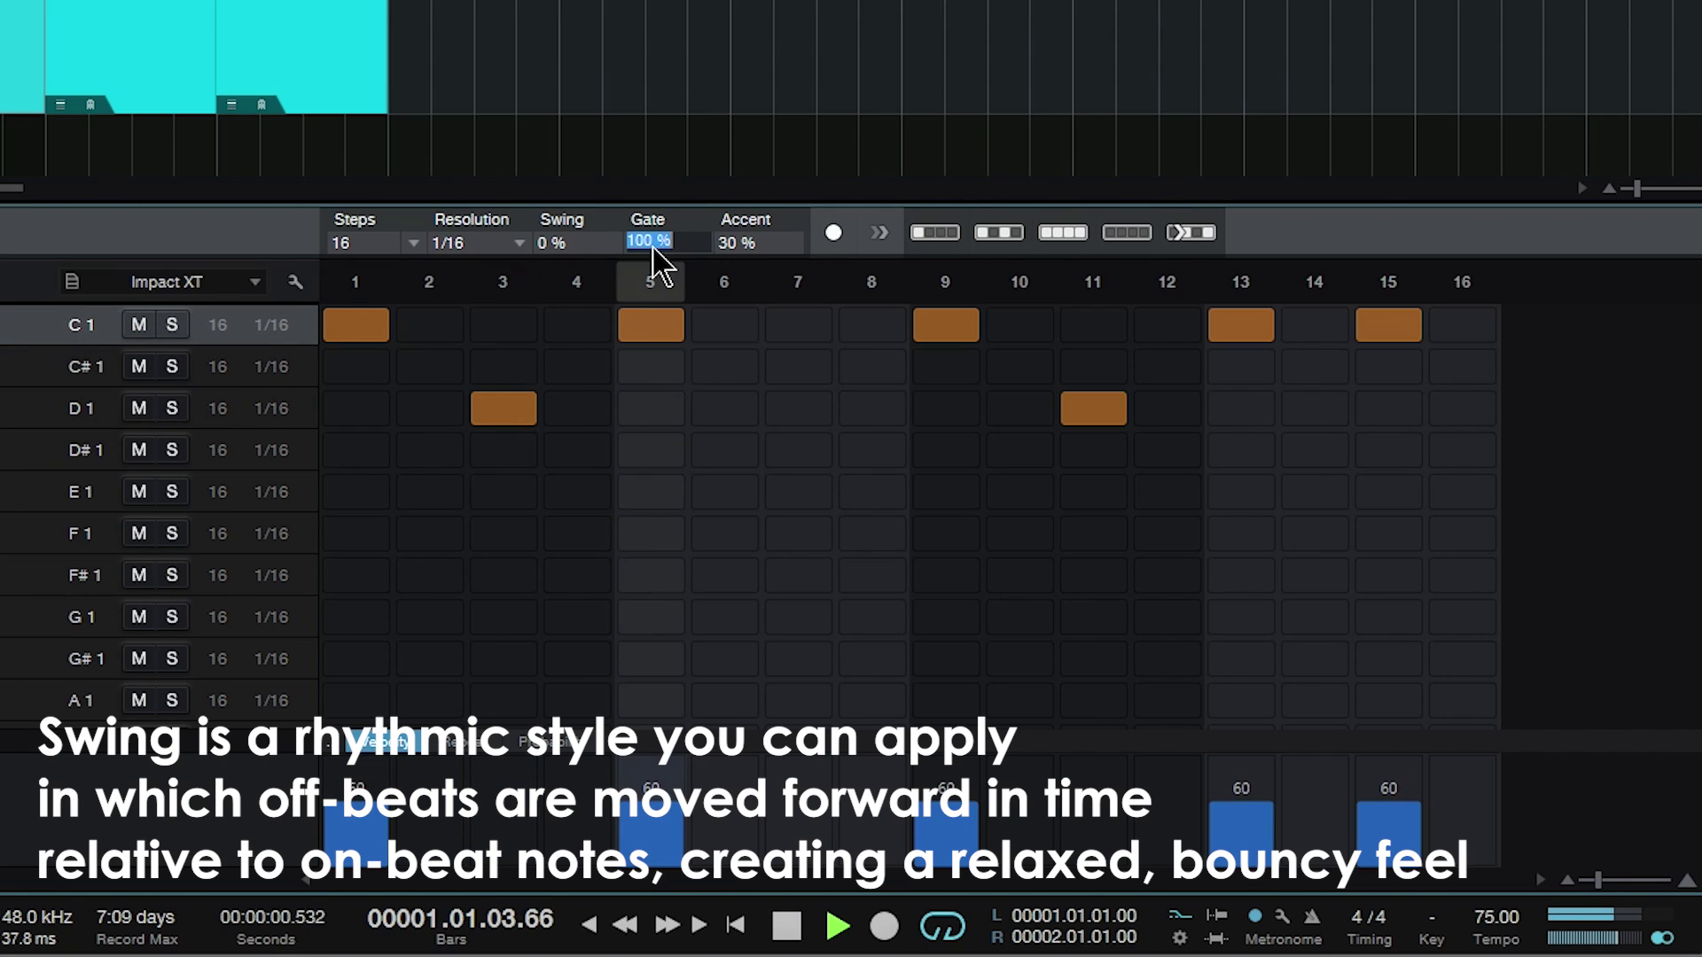
left_click_drag(571, 259, 578, 98)
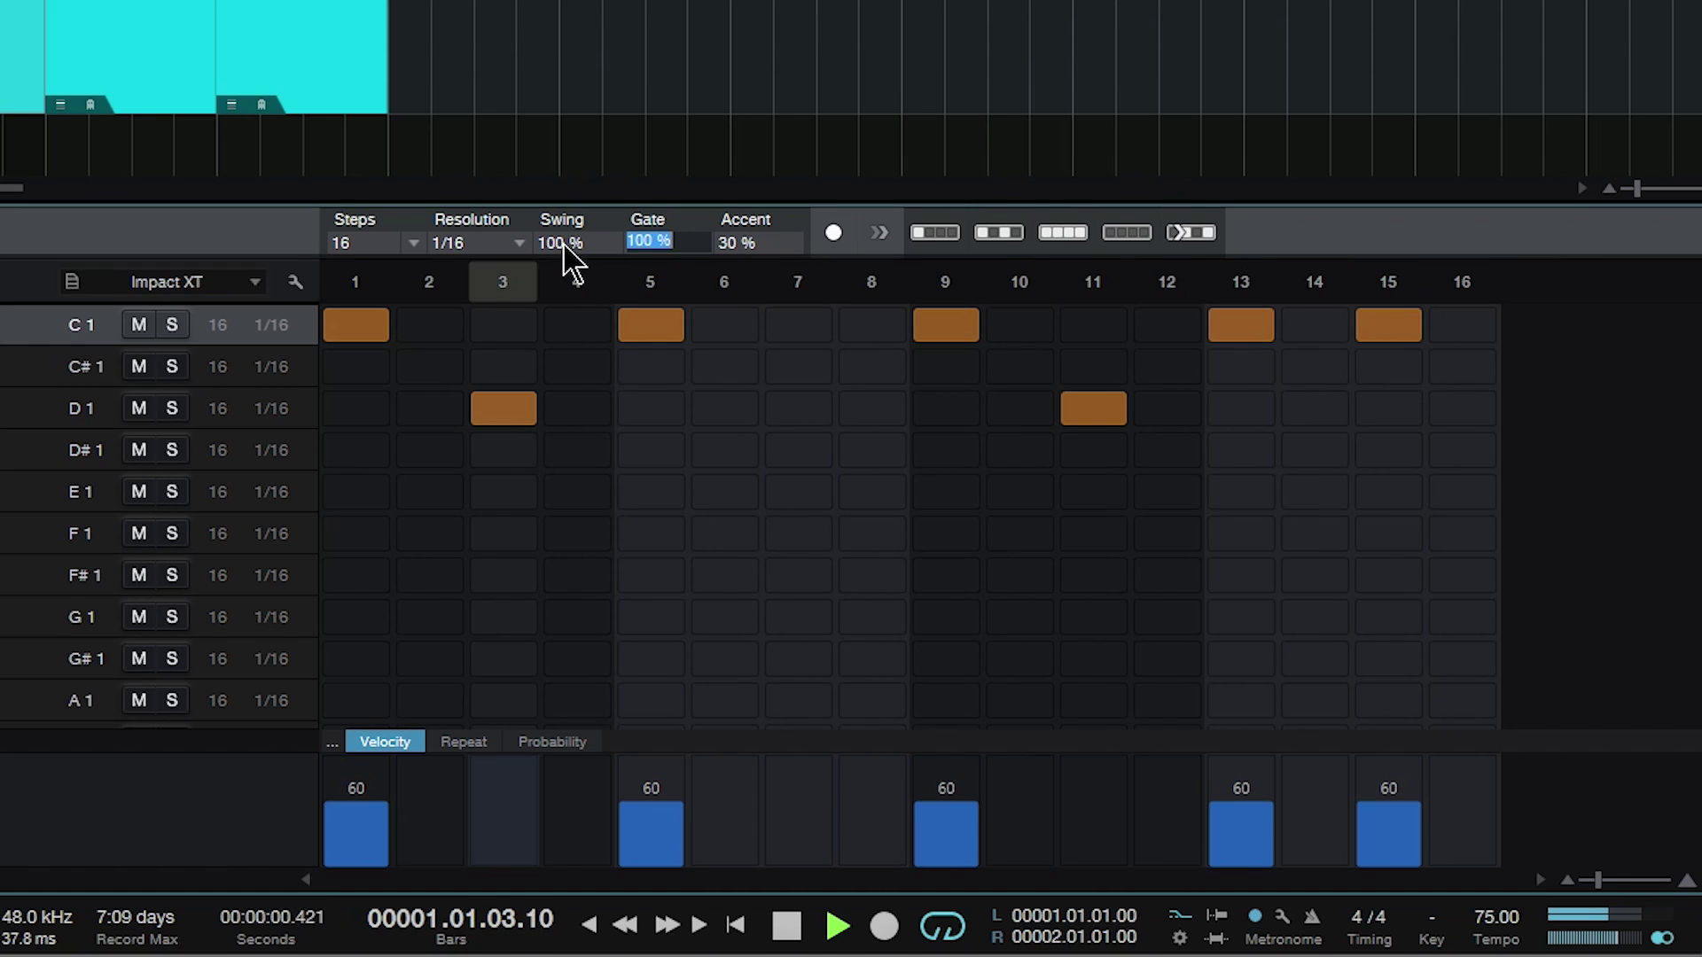
left_click_drag(561, 258, 557, 576)
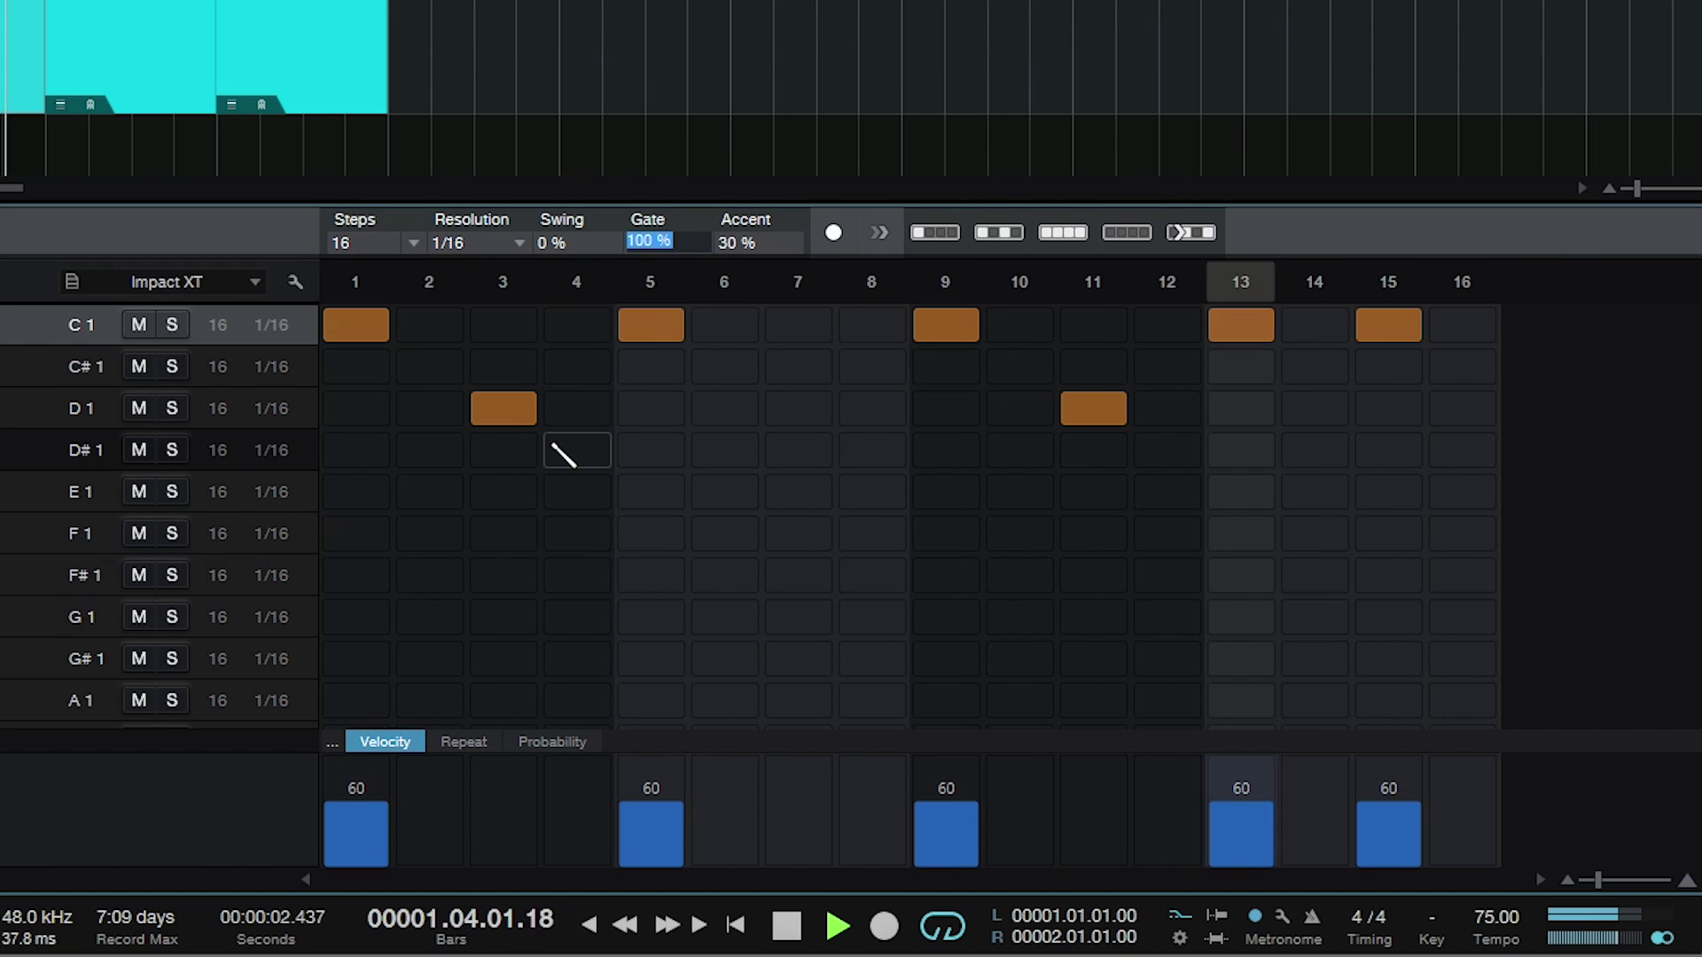
key("space")
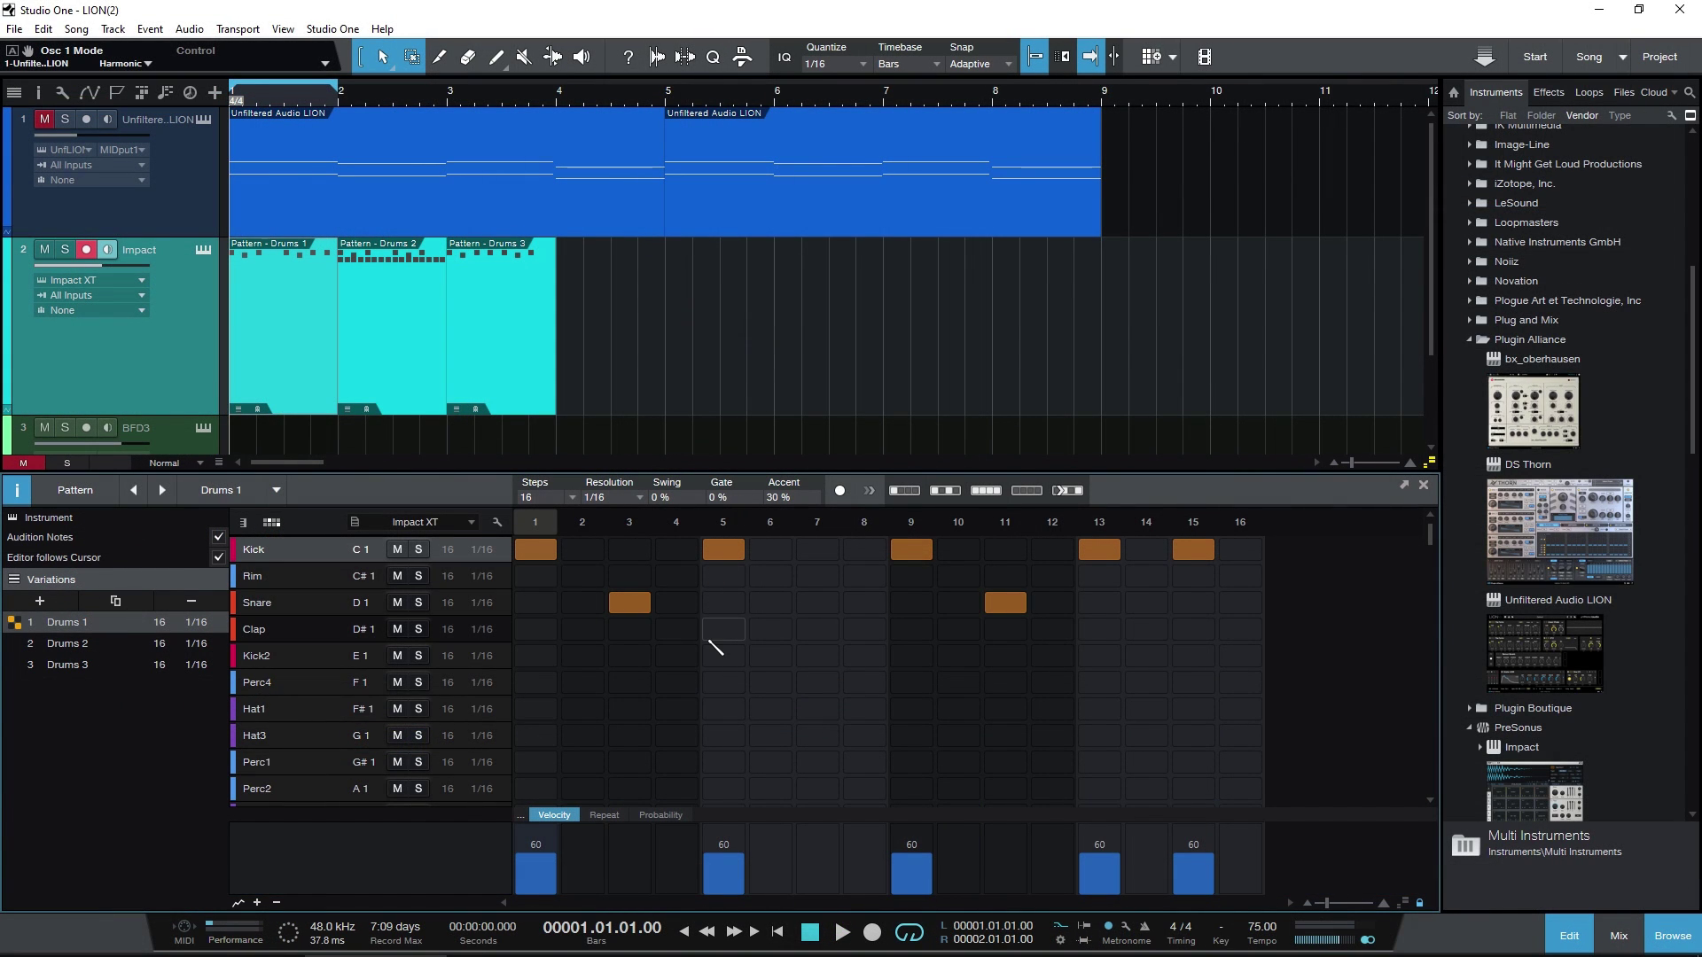
Listen to the pattern with the gate at 0 % and 200 %, leave it at 104 %, and set the accent to 55 %.
key("space")
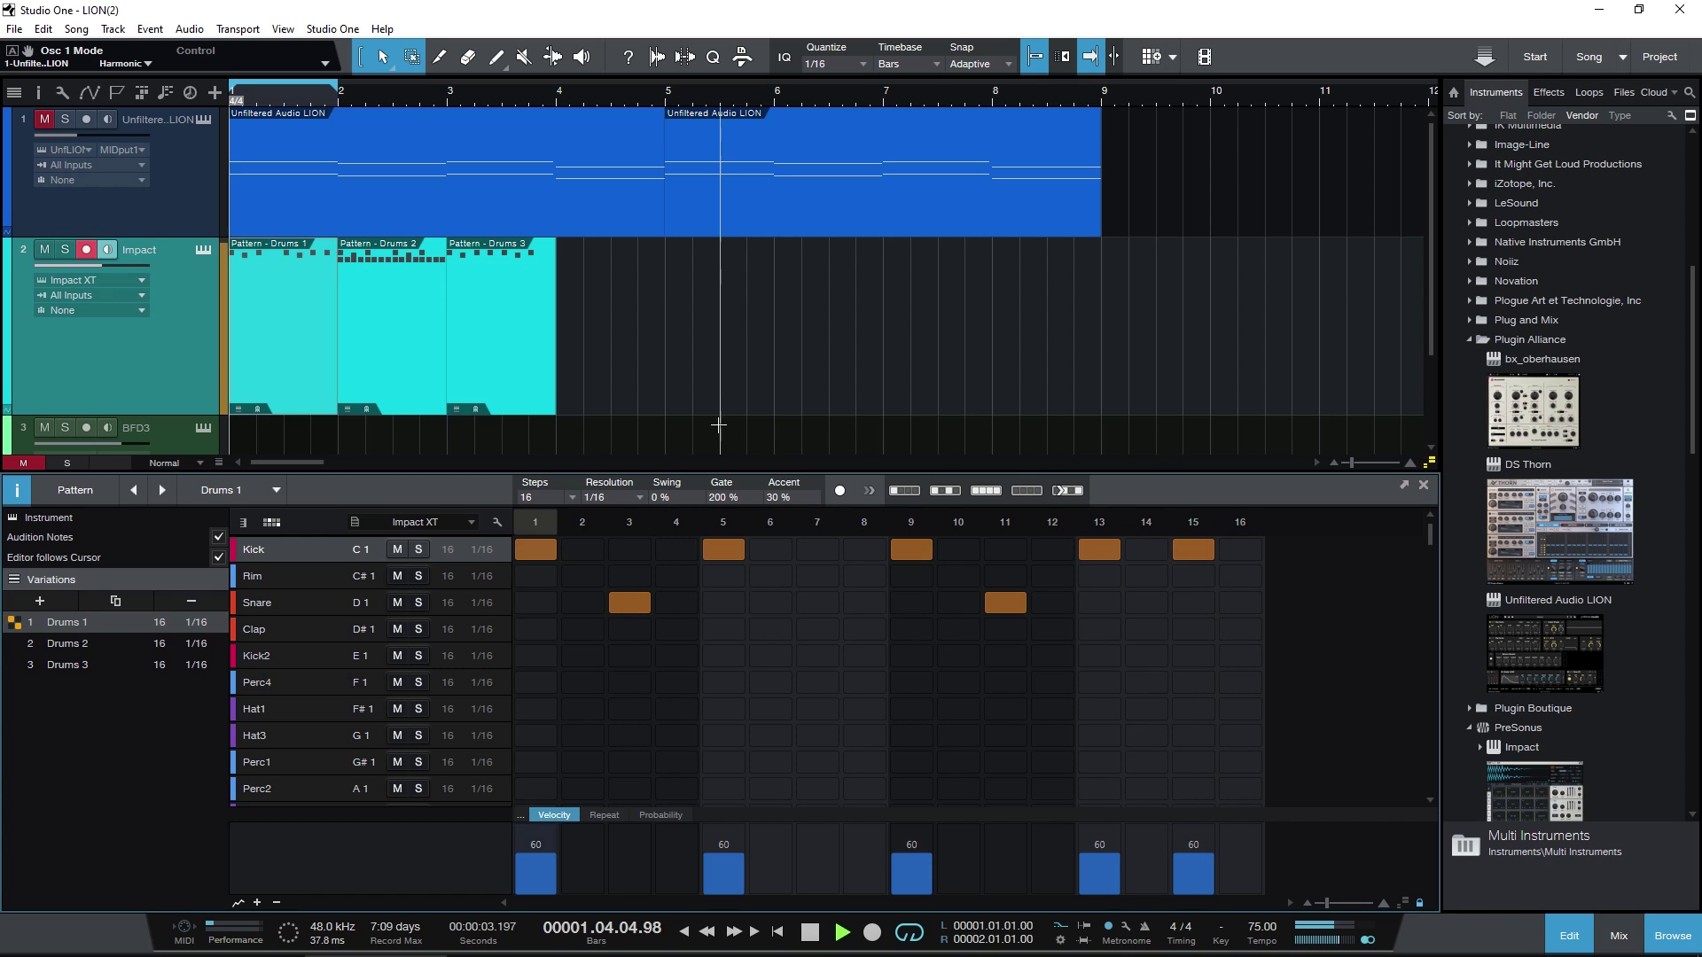
left_click_drag(723, 514, 722, 503)
key("space")
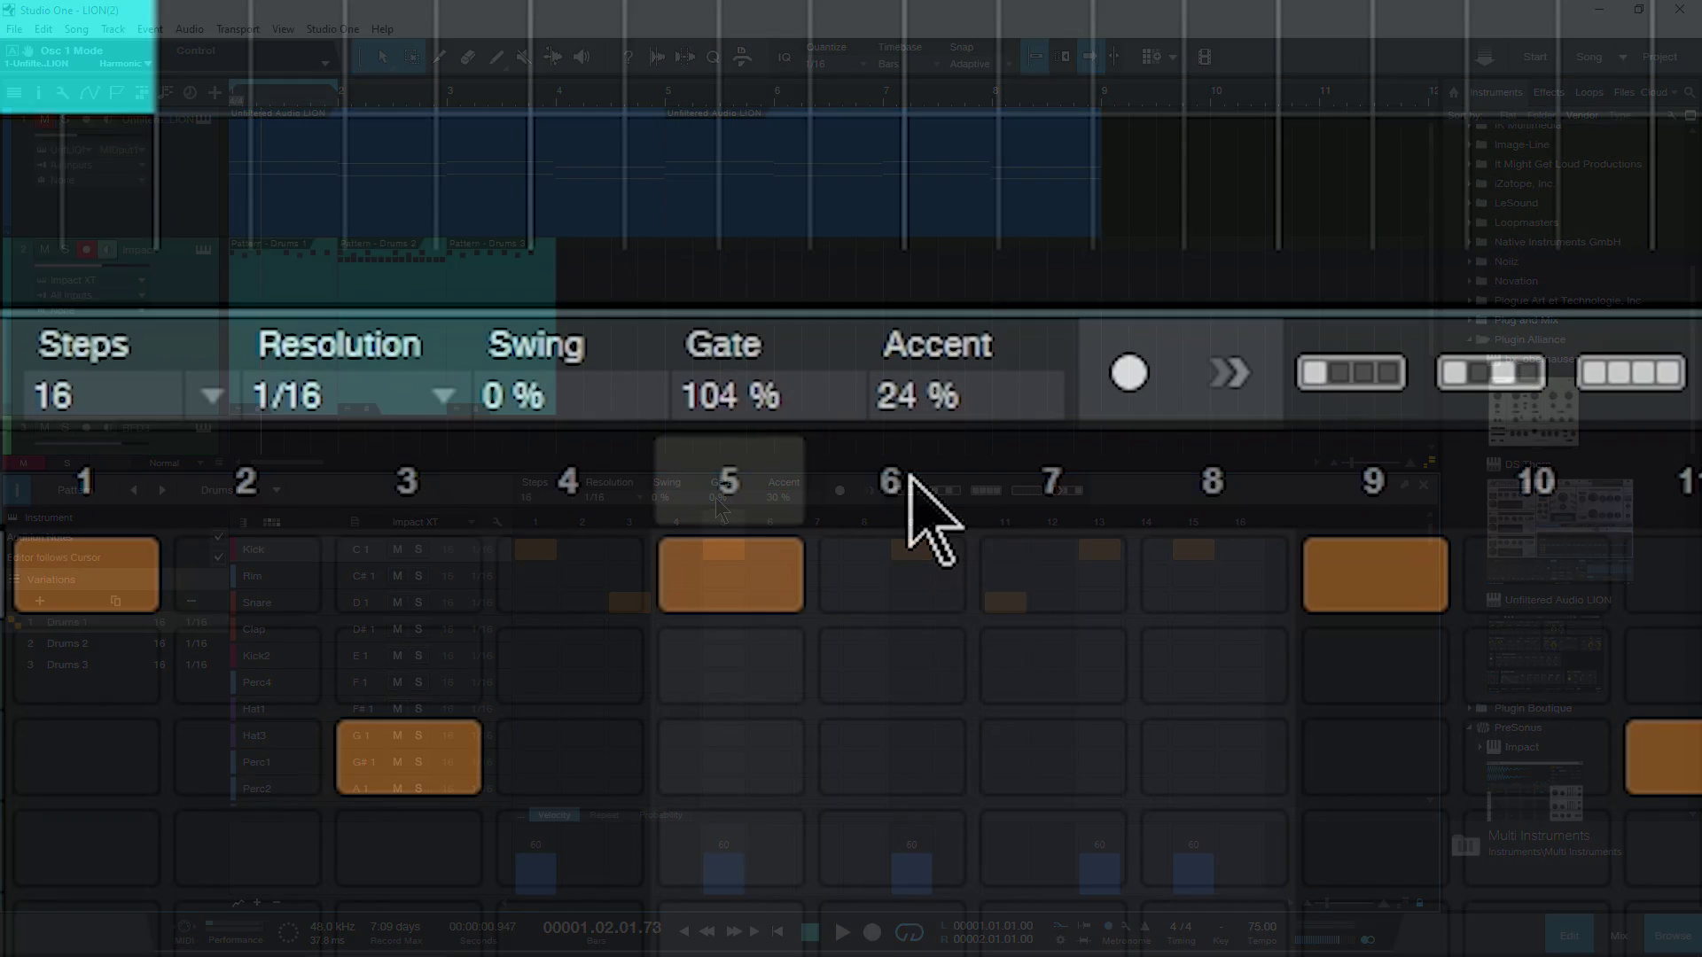
left_click_drag(904, 399, 945, 369)
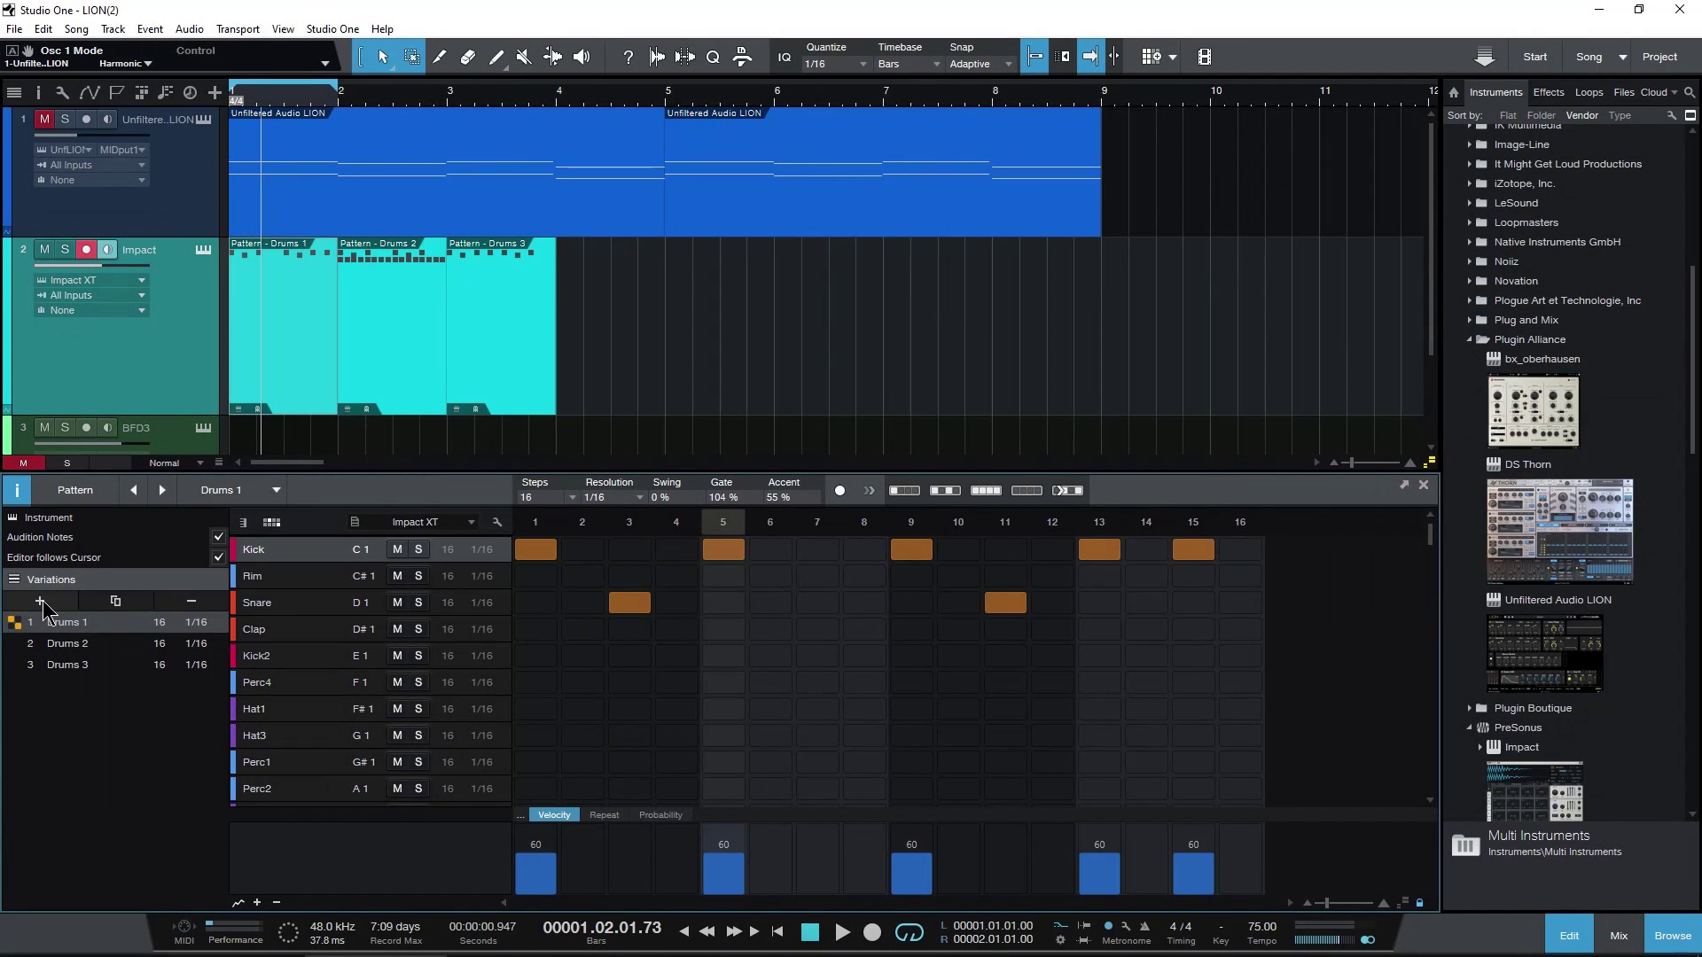
Add a new empty variation to the pattern and name it Drums 4.
left_click(41, 601)
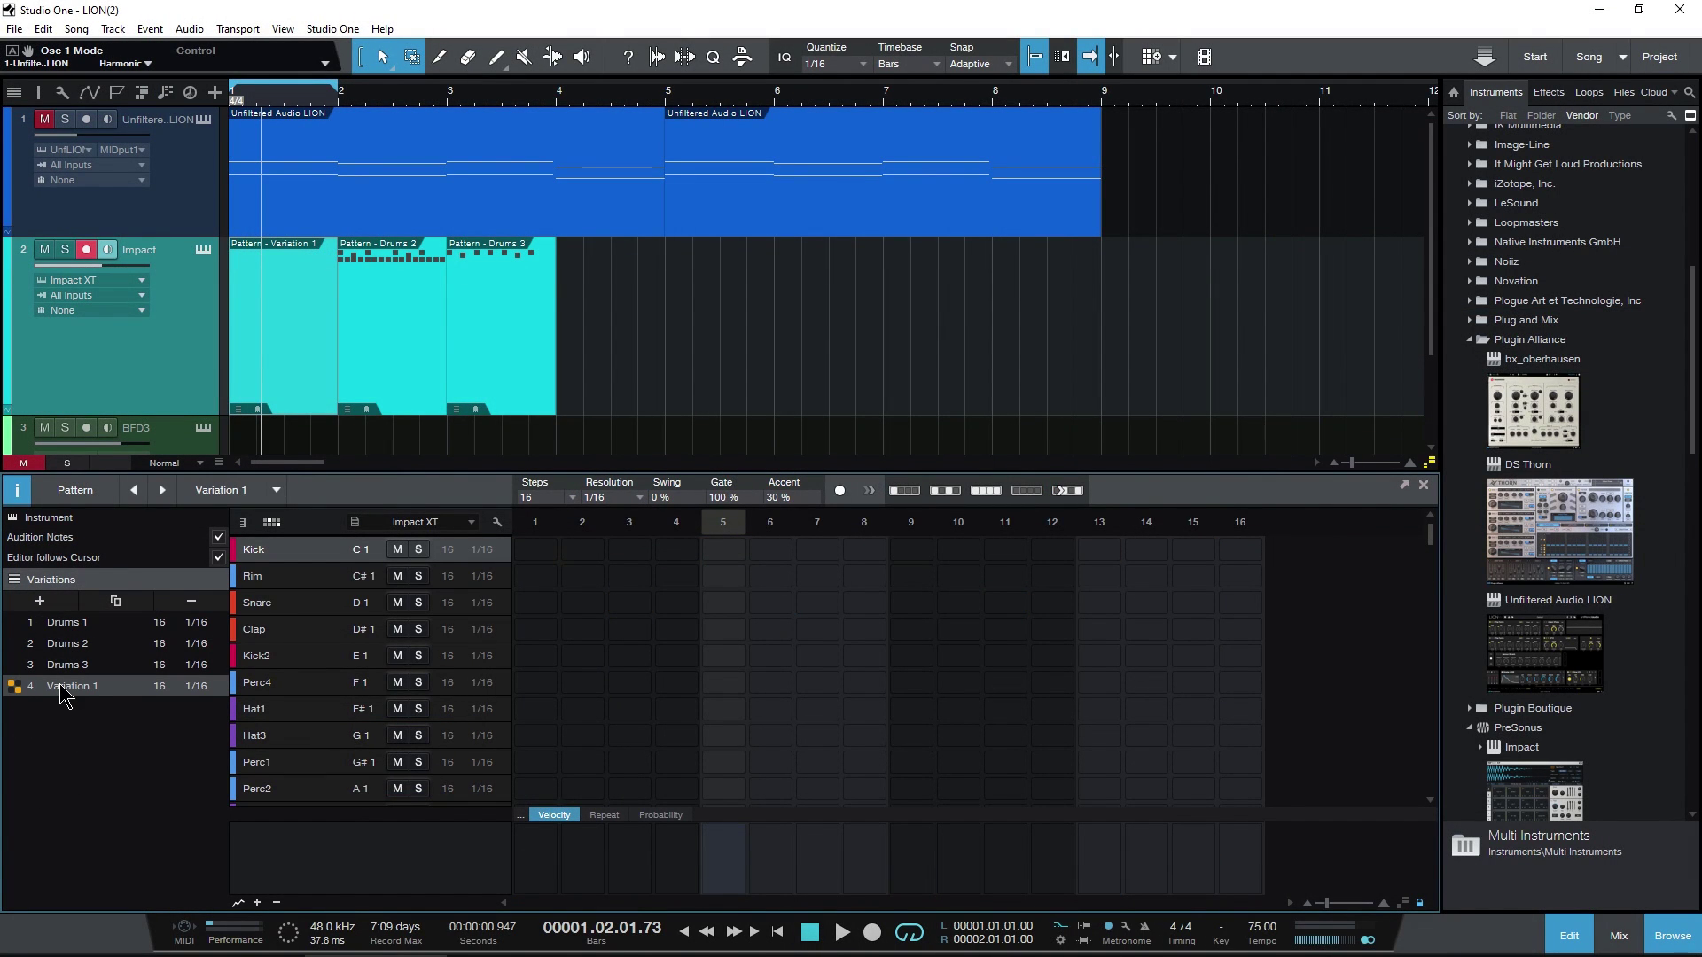
double_click(62, 686)
type("Drums 4")
key("space")
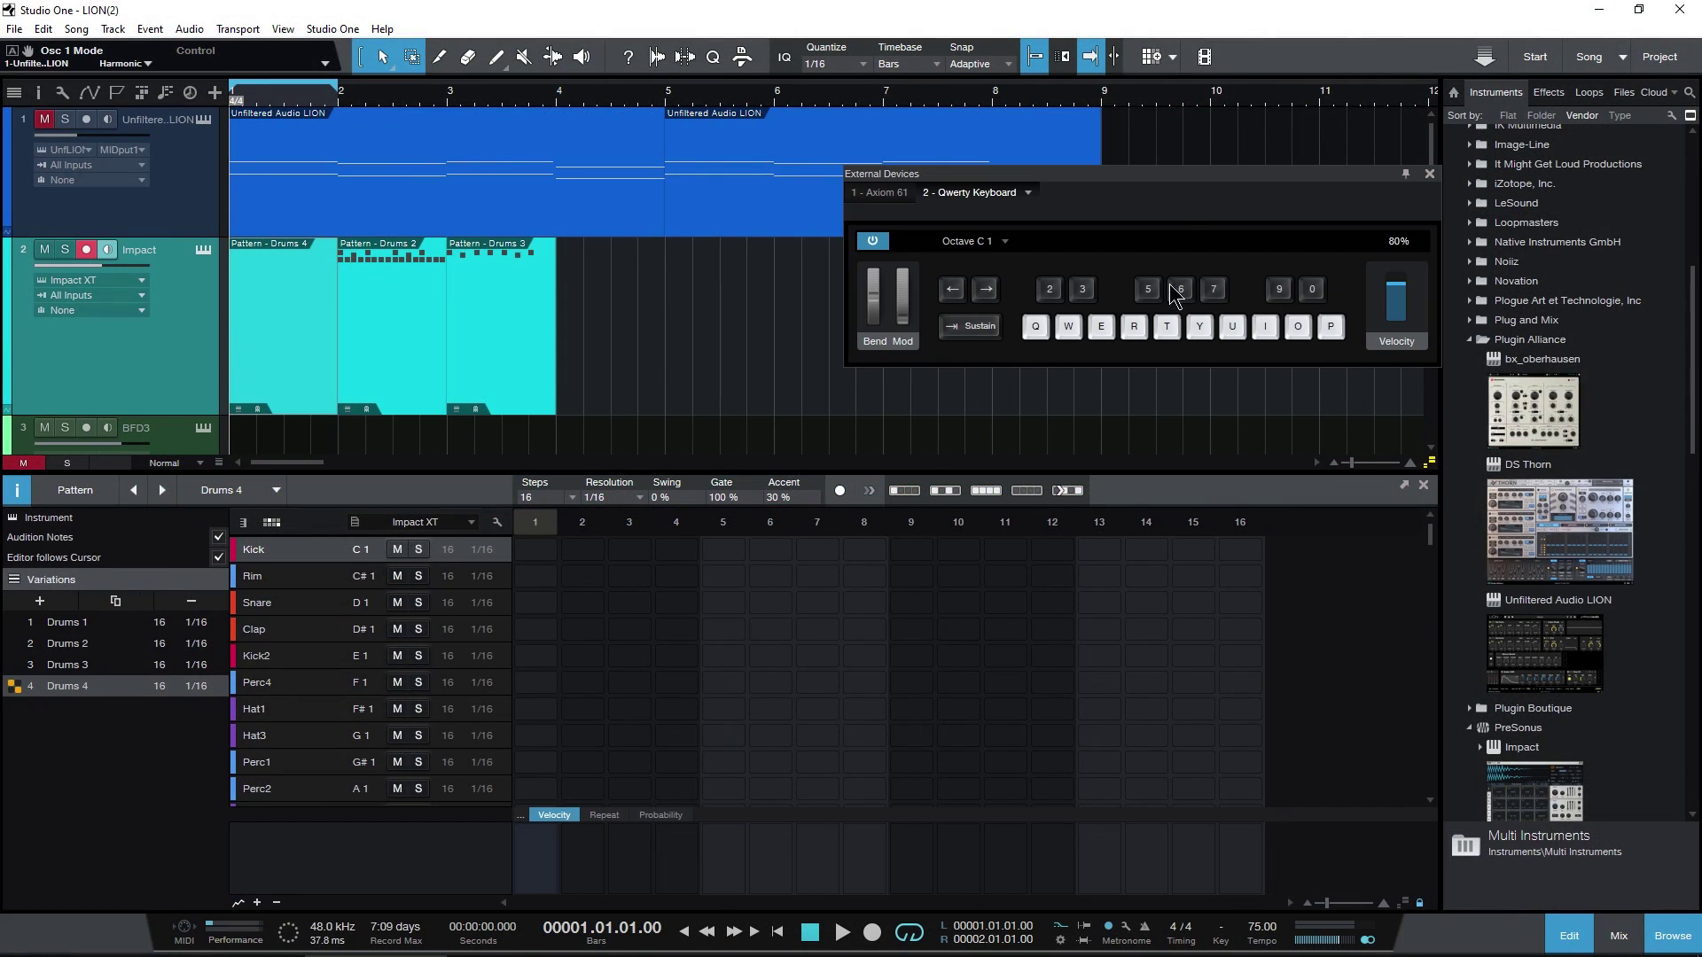
Enable step record for Drums 4 and play in Kick on step 1, Snare on step 2 and Kick2 on step 3.
left_click_drag(1156, 183, 1144, 188)
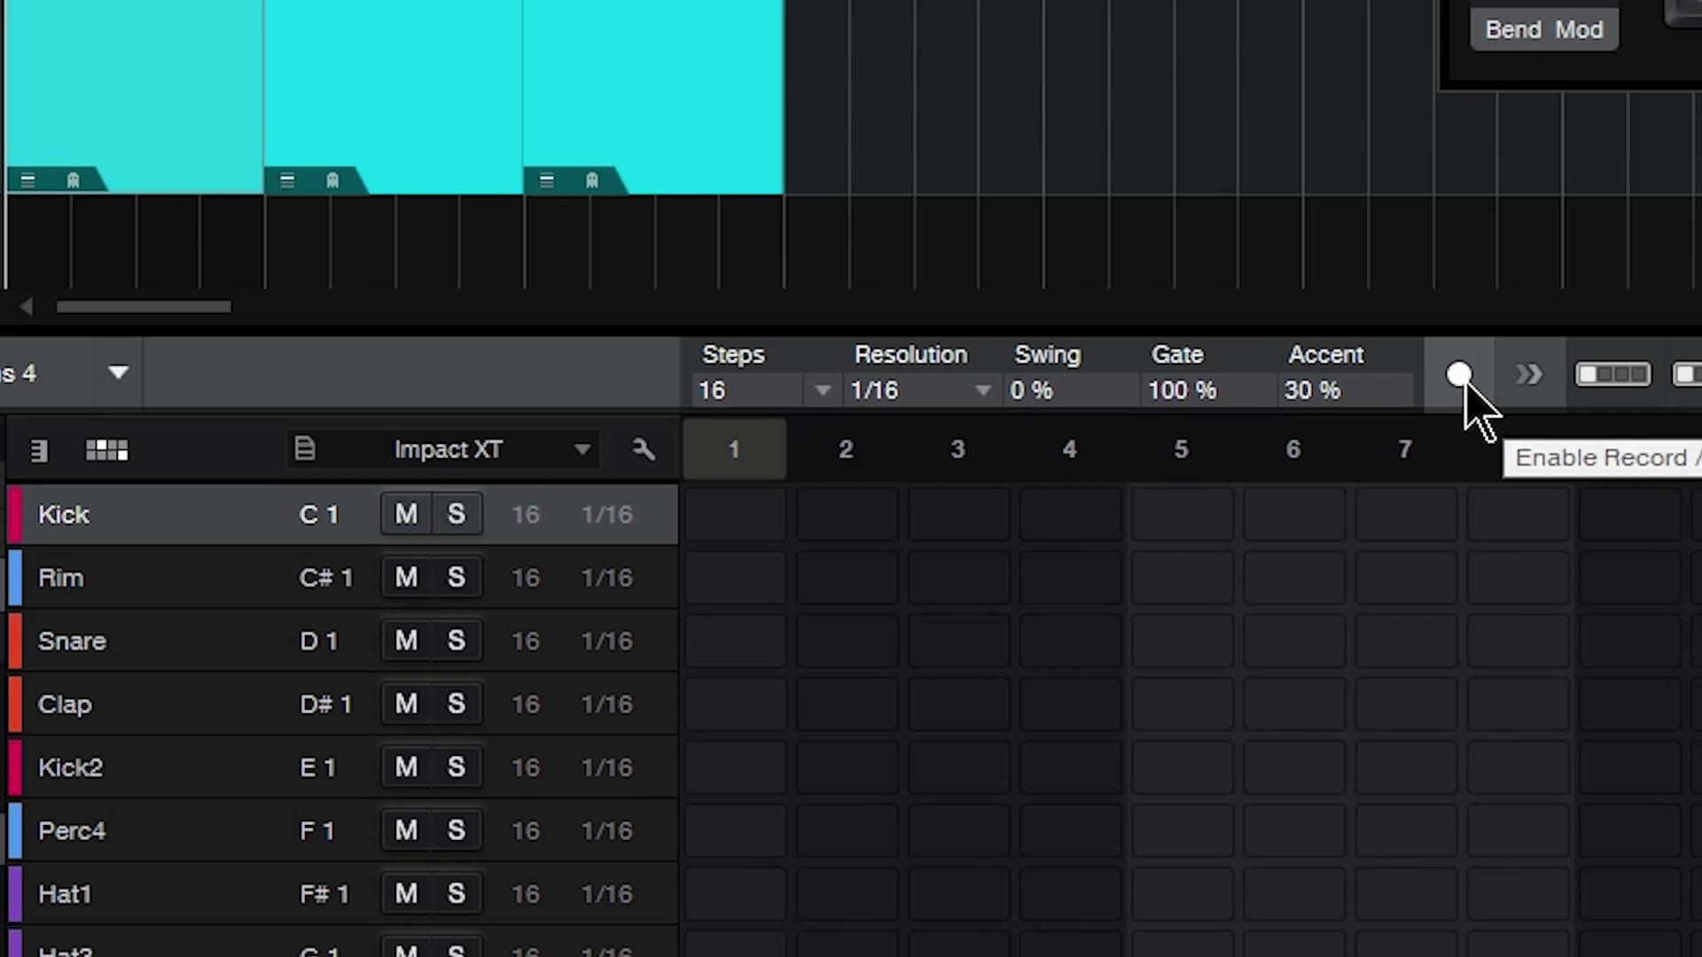
left_click(1458, 374)
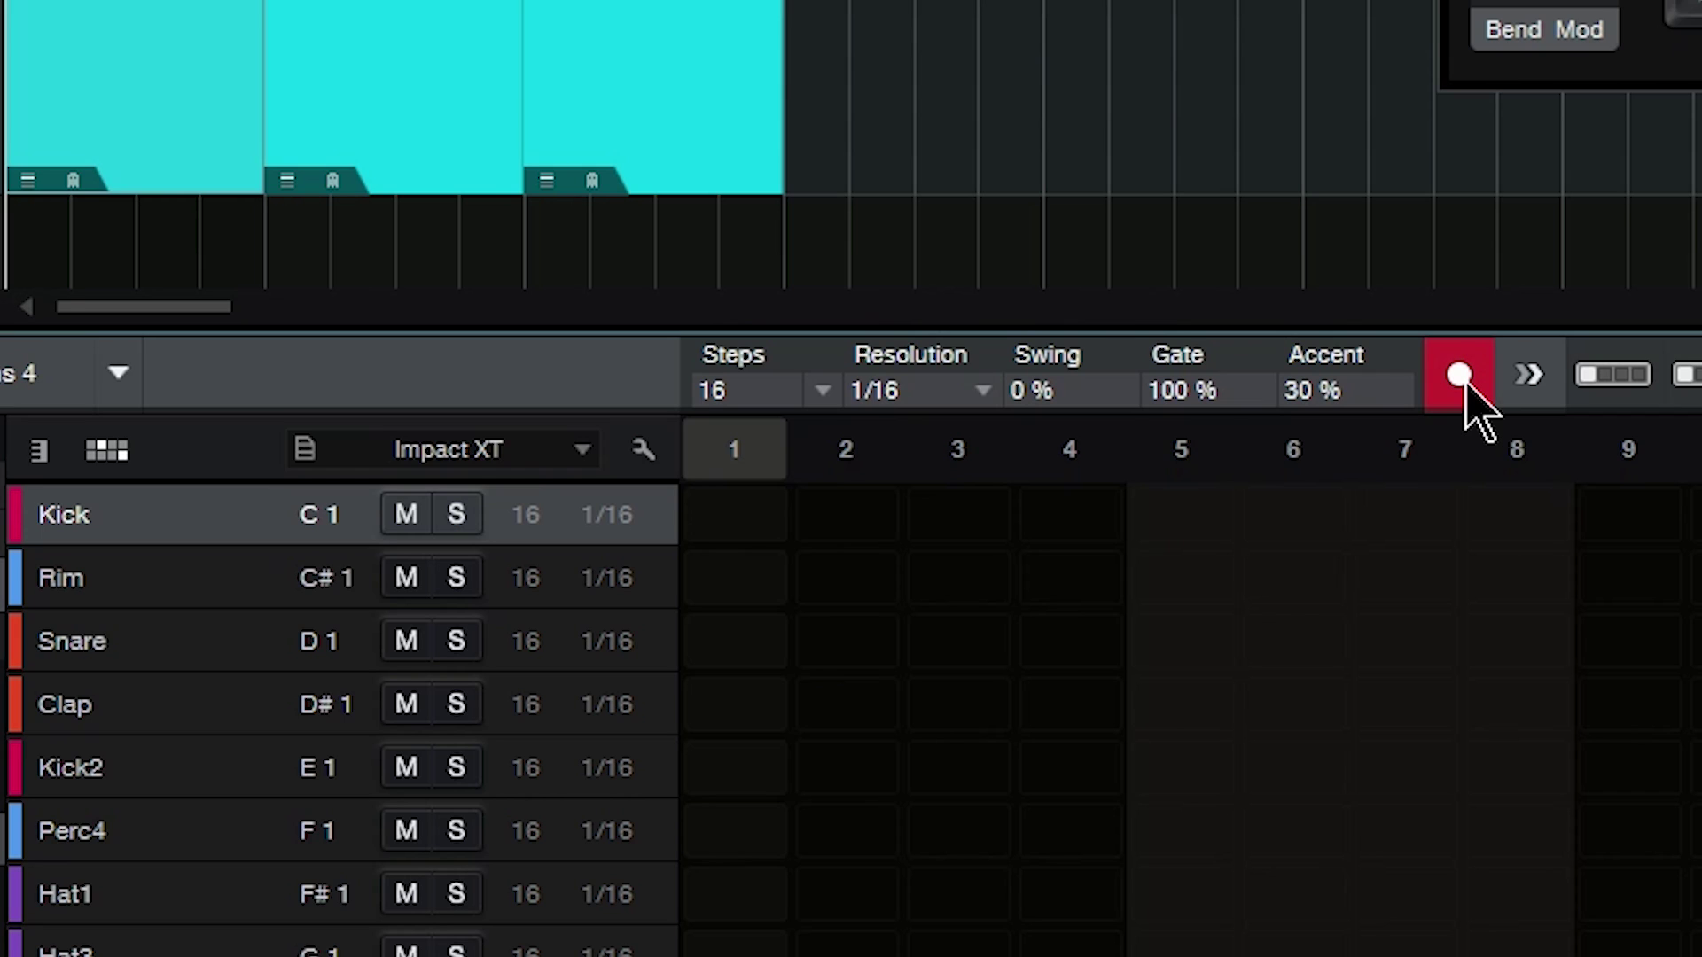
key("a")
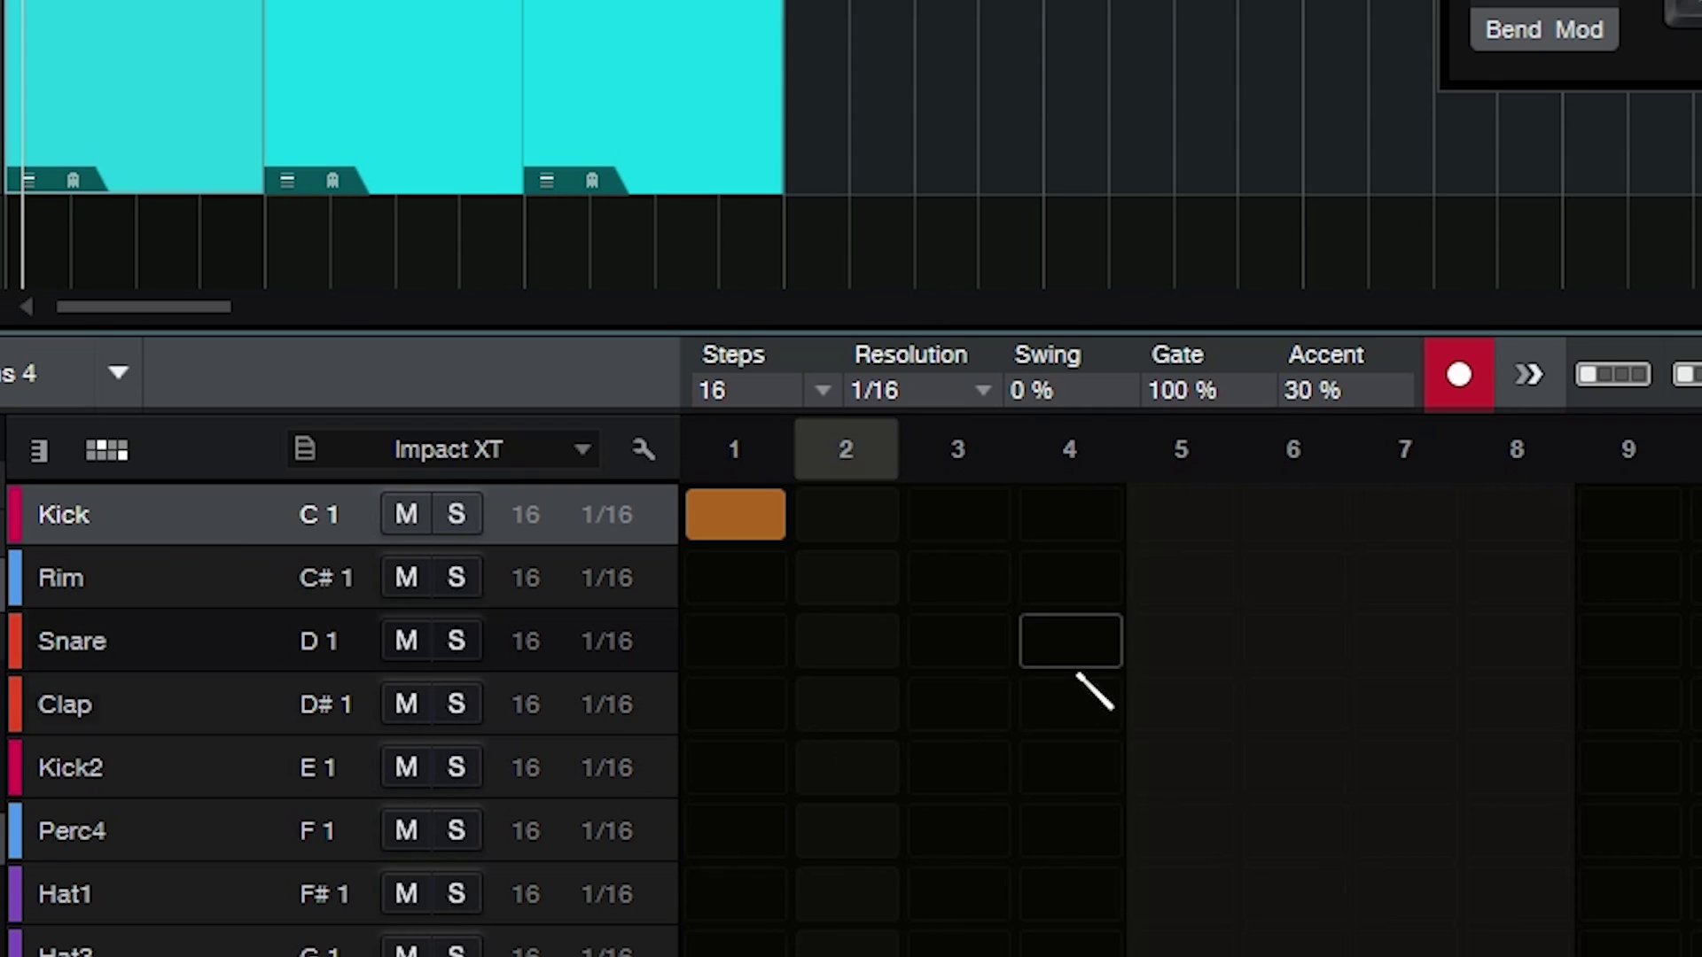
key("s")
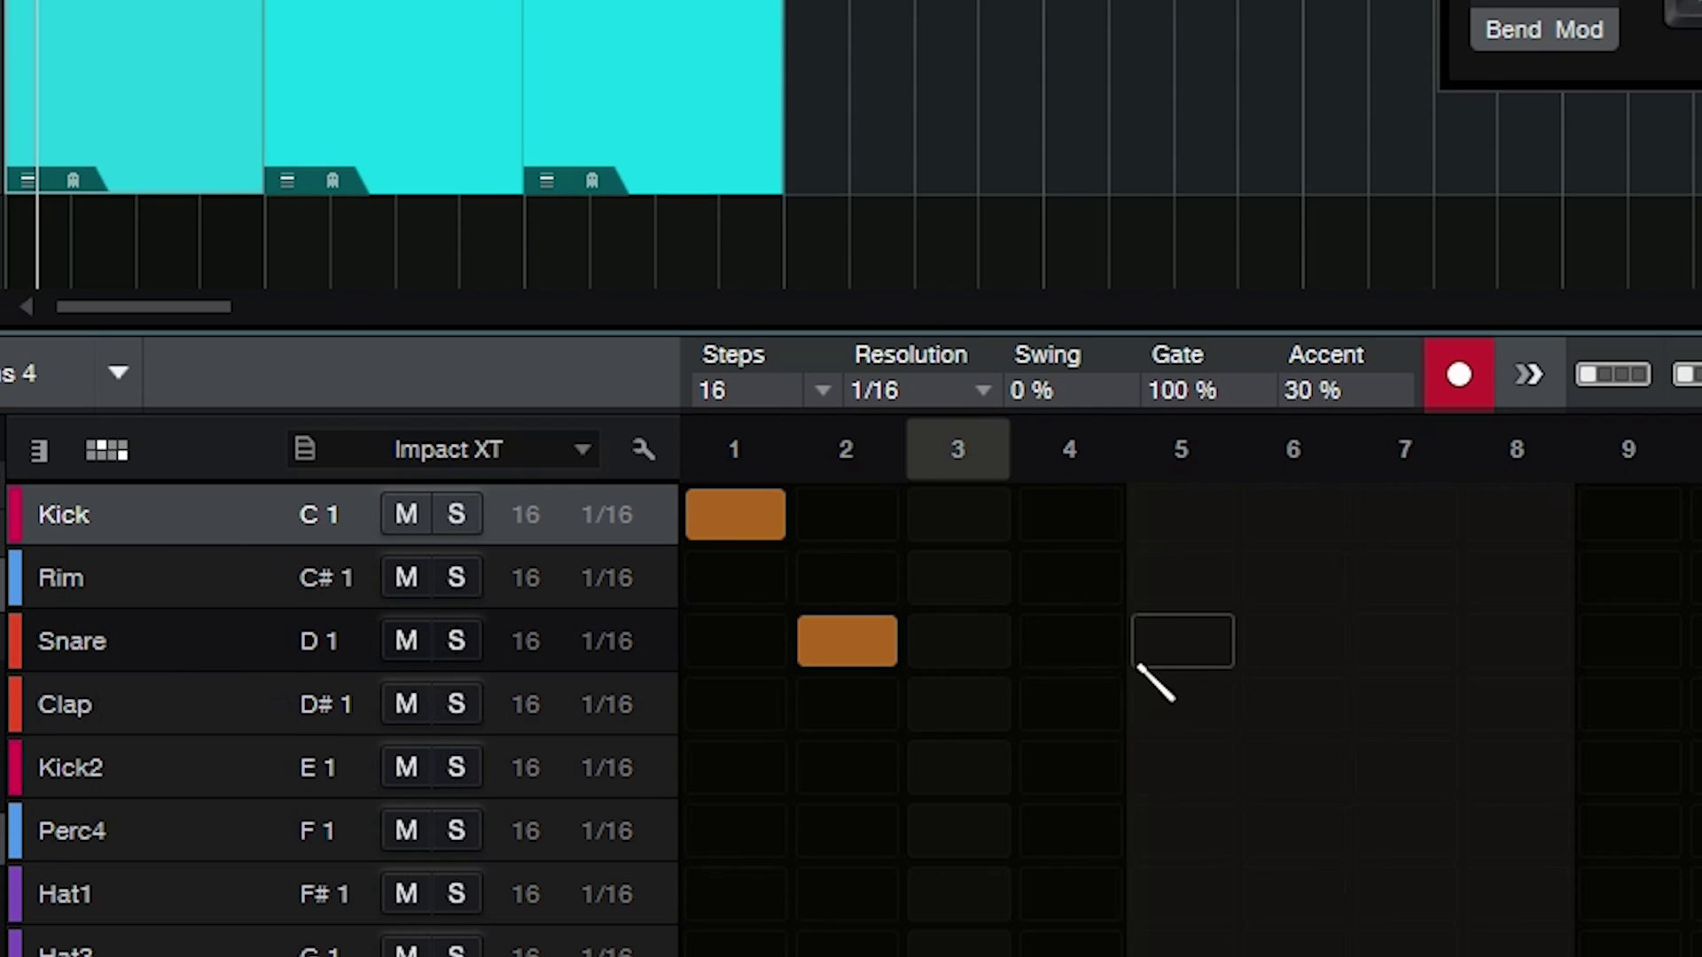
key("d")
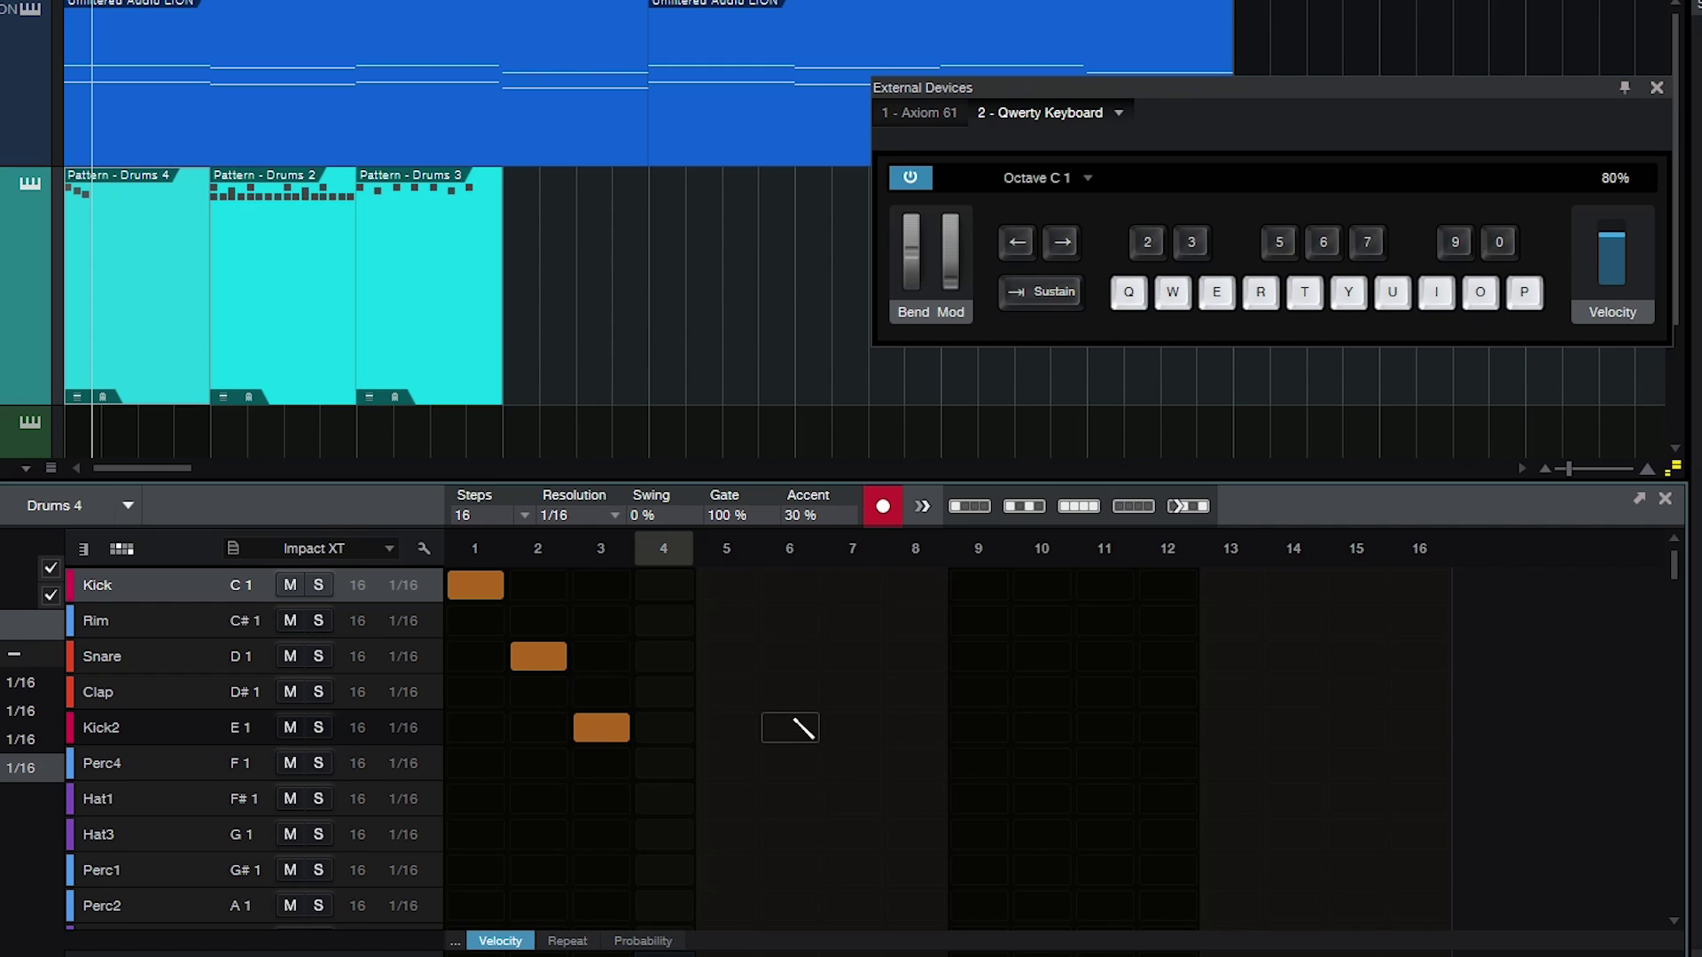
Skip steps 4 to 6 in step record and play in a Kick hit on step 7.
left_click(919, 507)
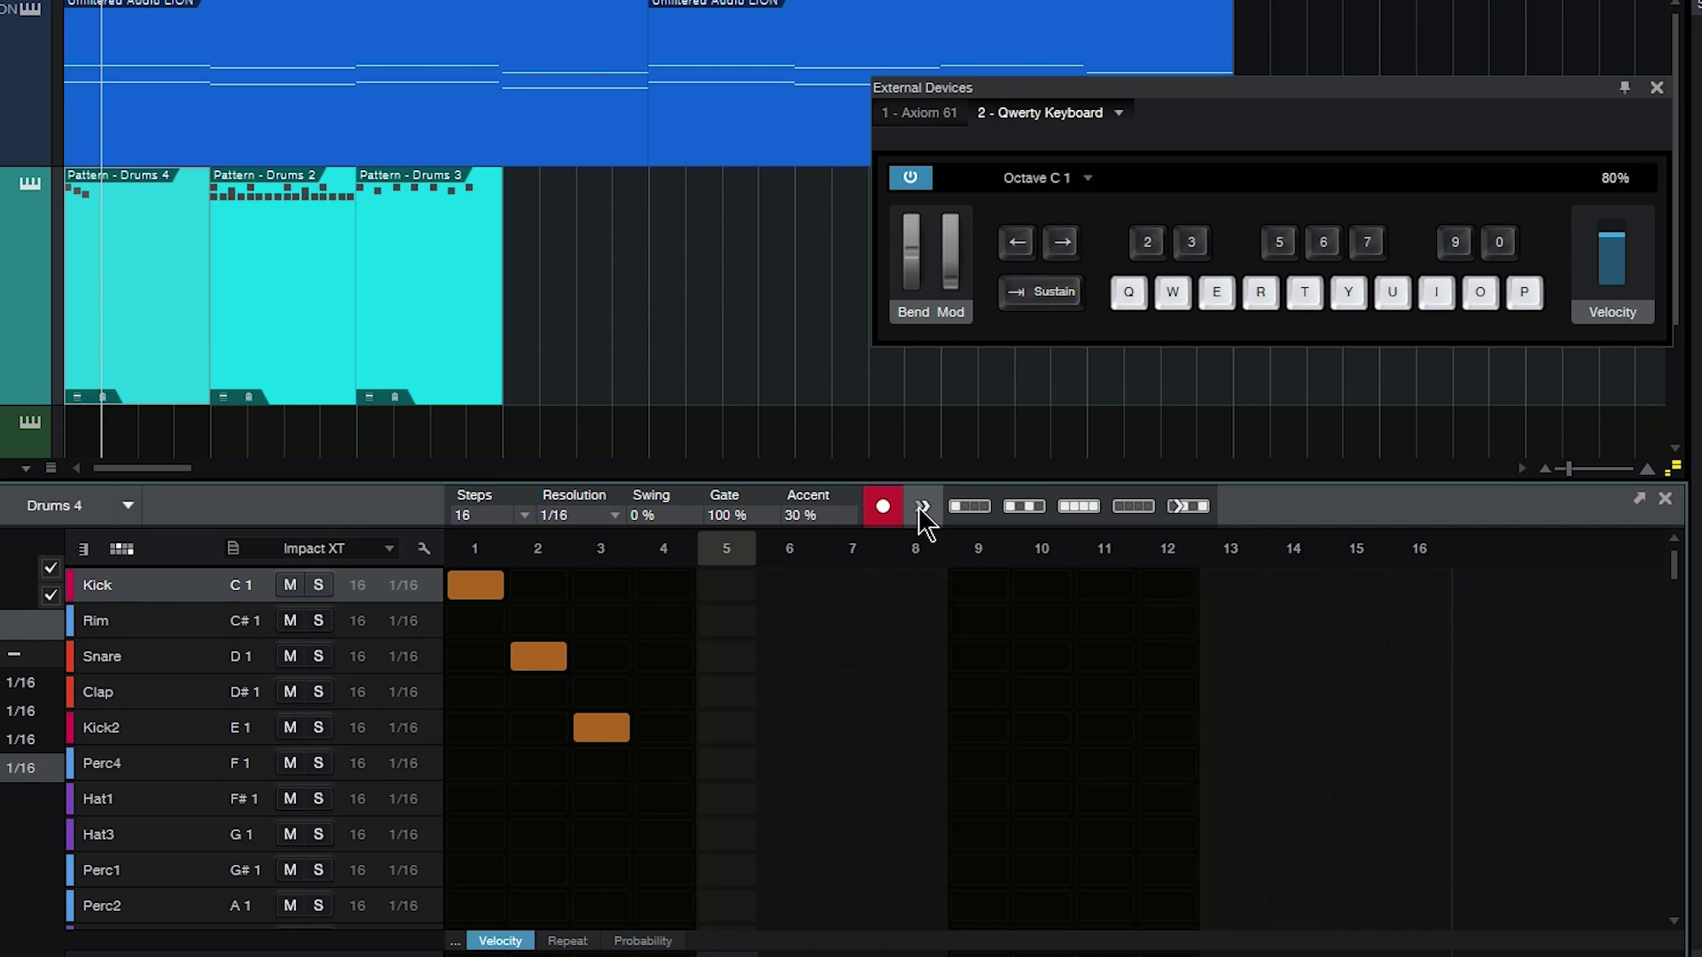
left_click(852, 546)
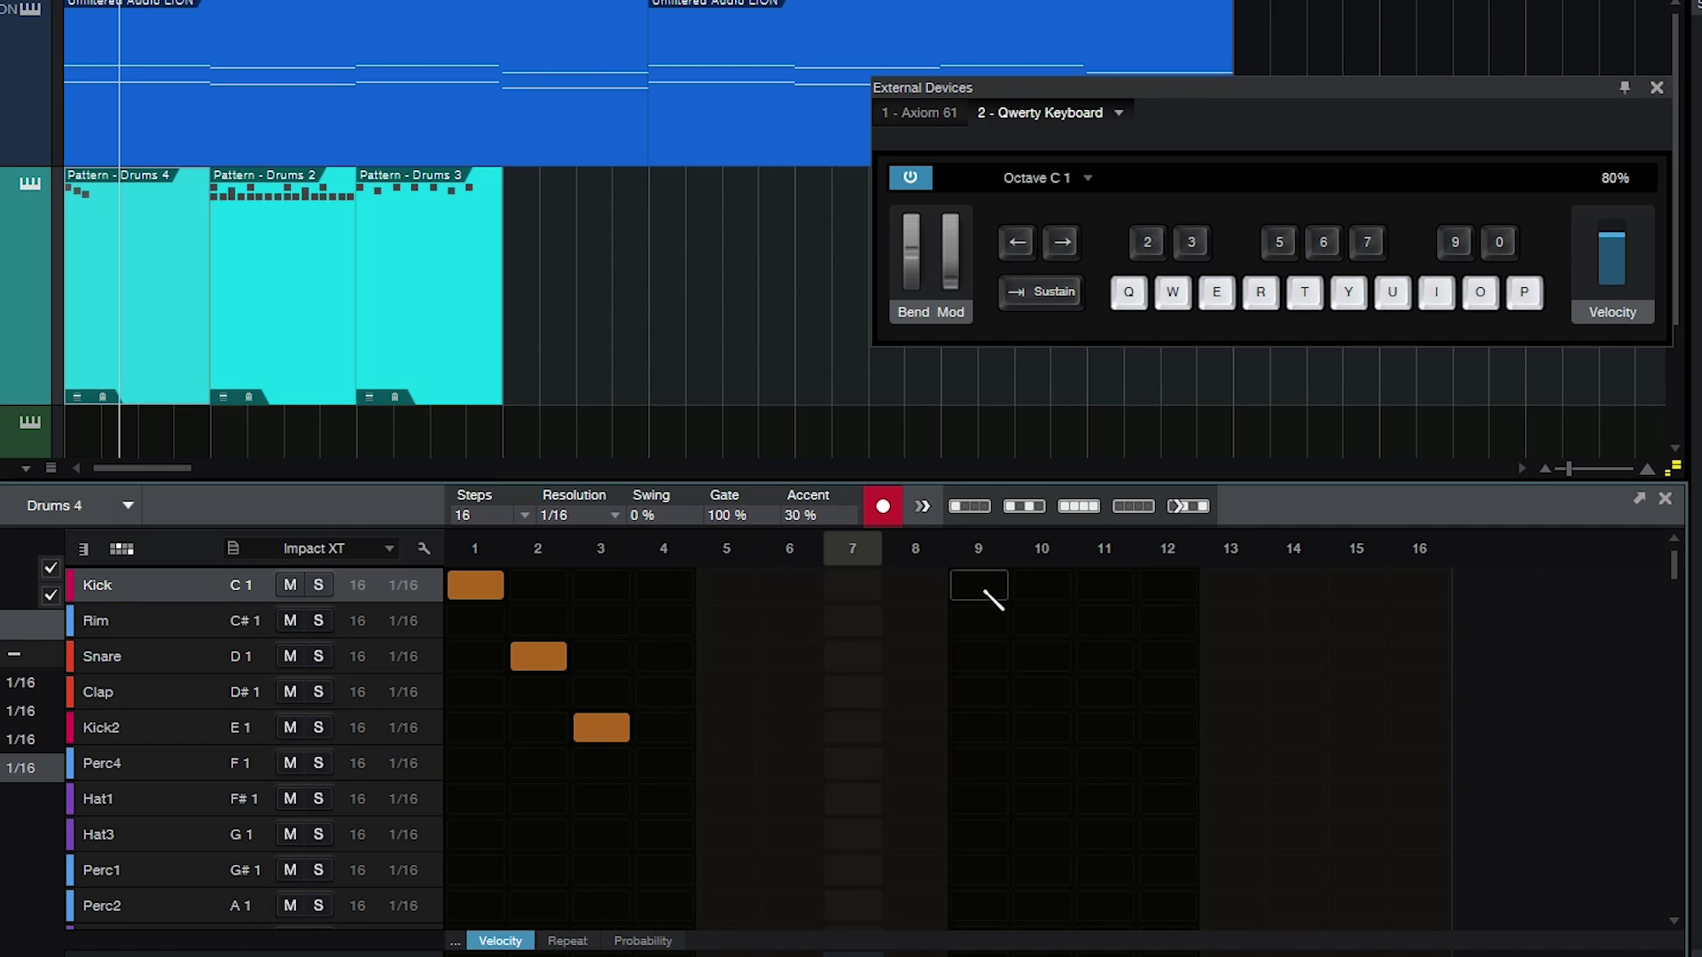
key("q")
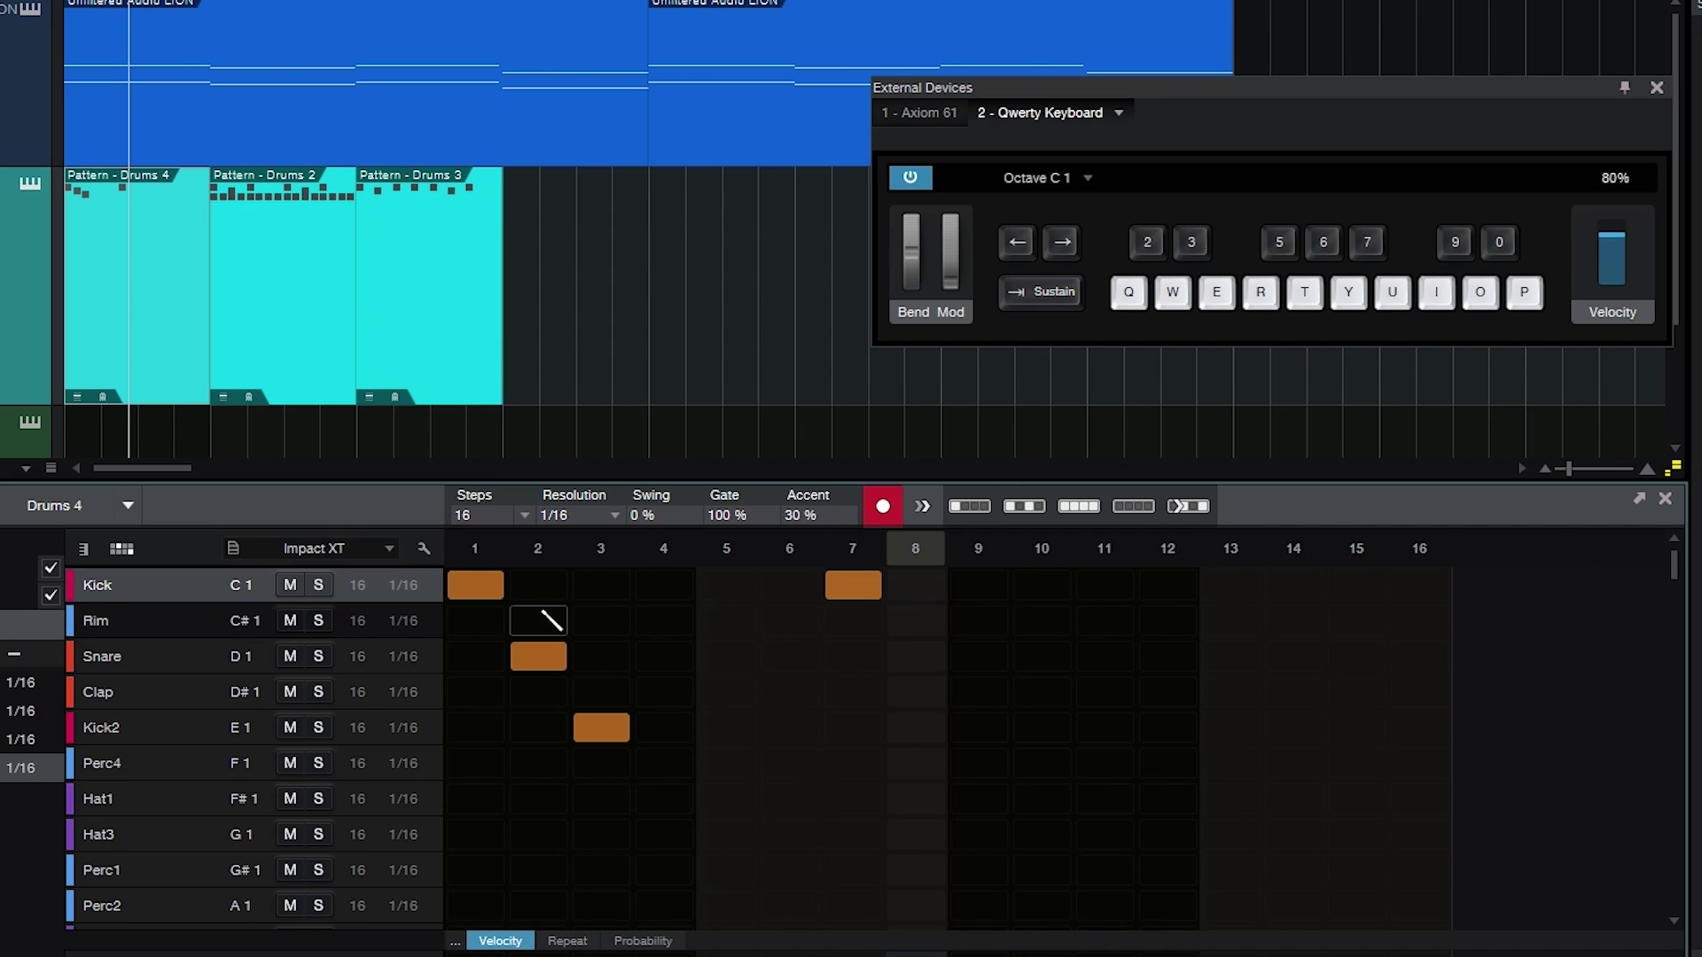
Draw additional Kick hits on steps 3, 5 and 9 of Drums 4 by hand.
left_click(601, 586)
left_click(727, 586)
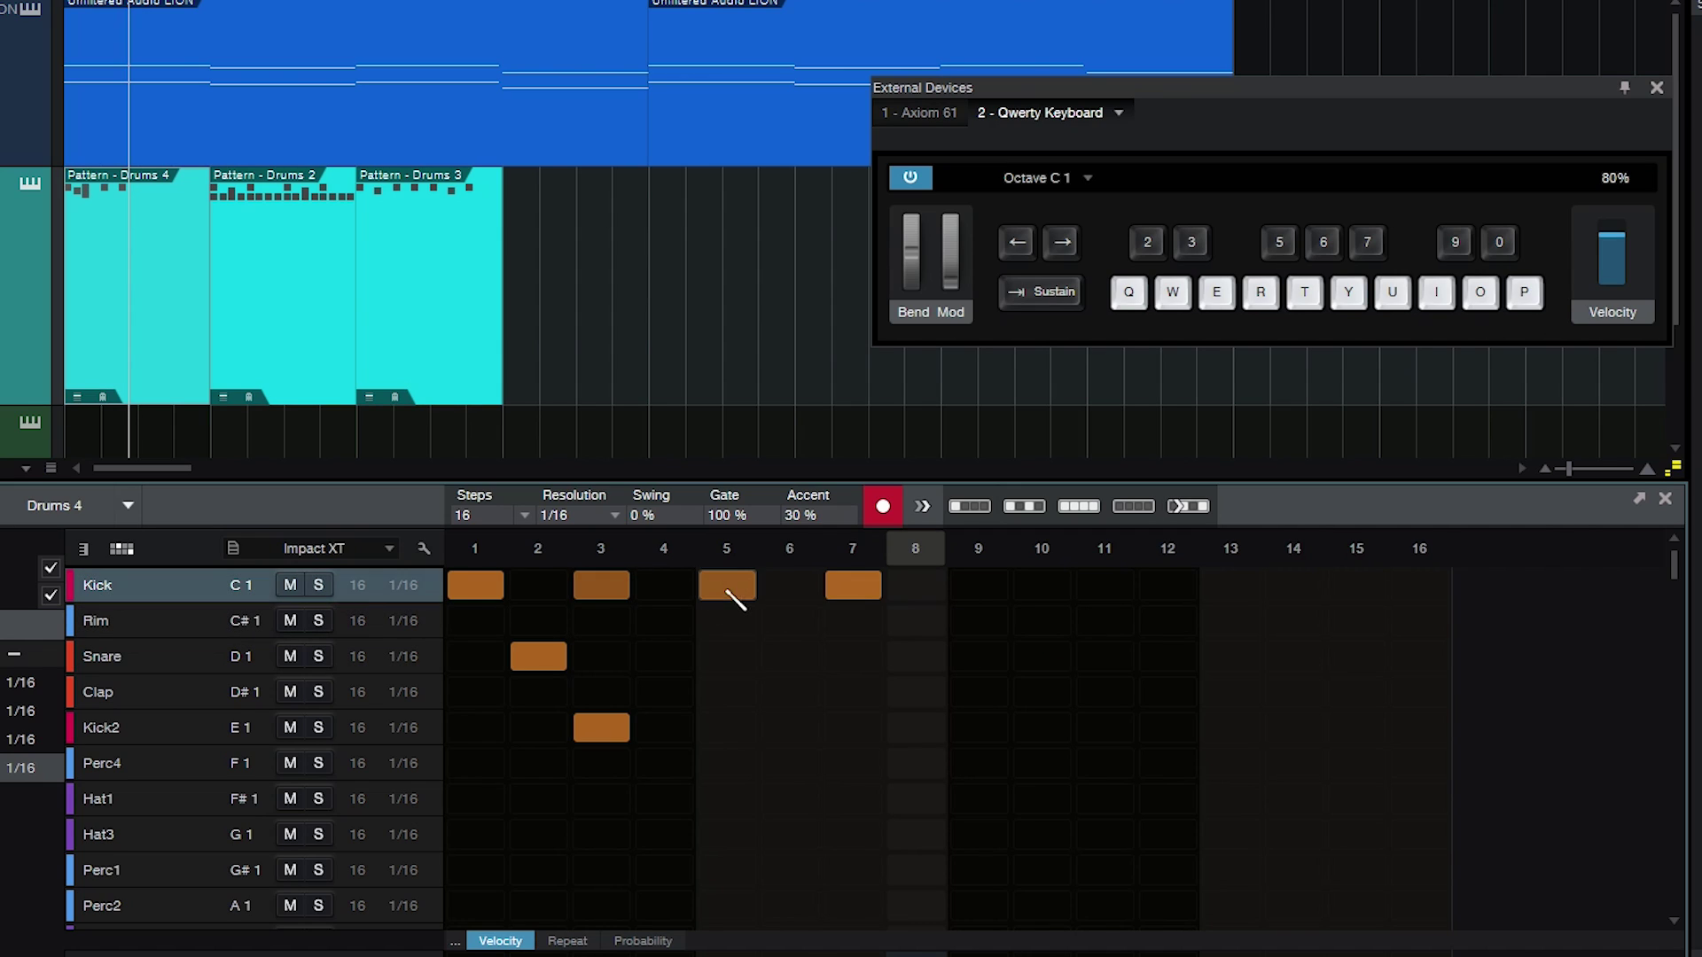
left_click(979, 586)
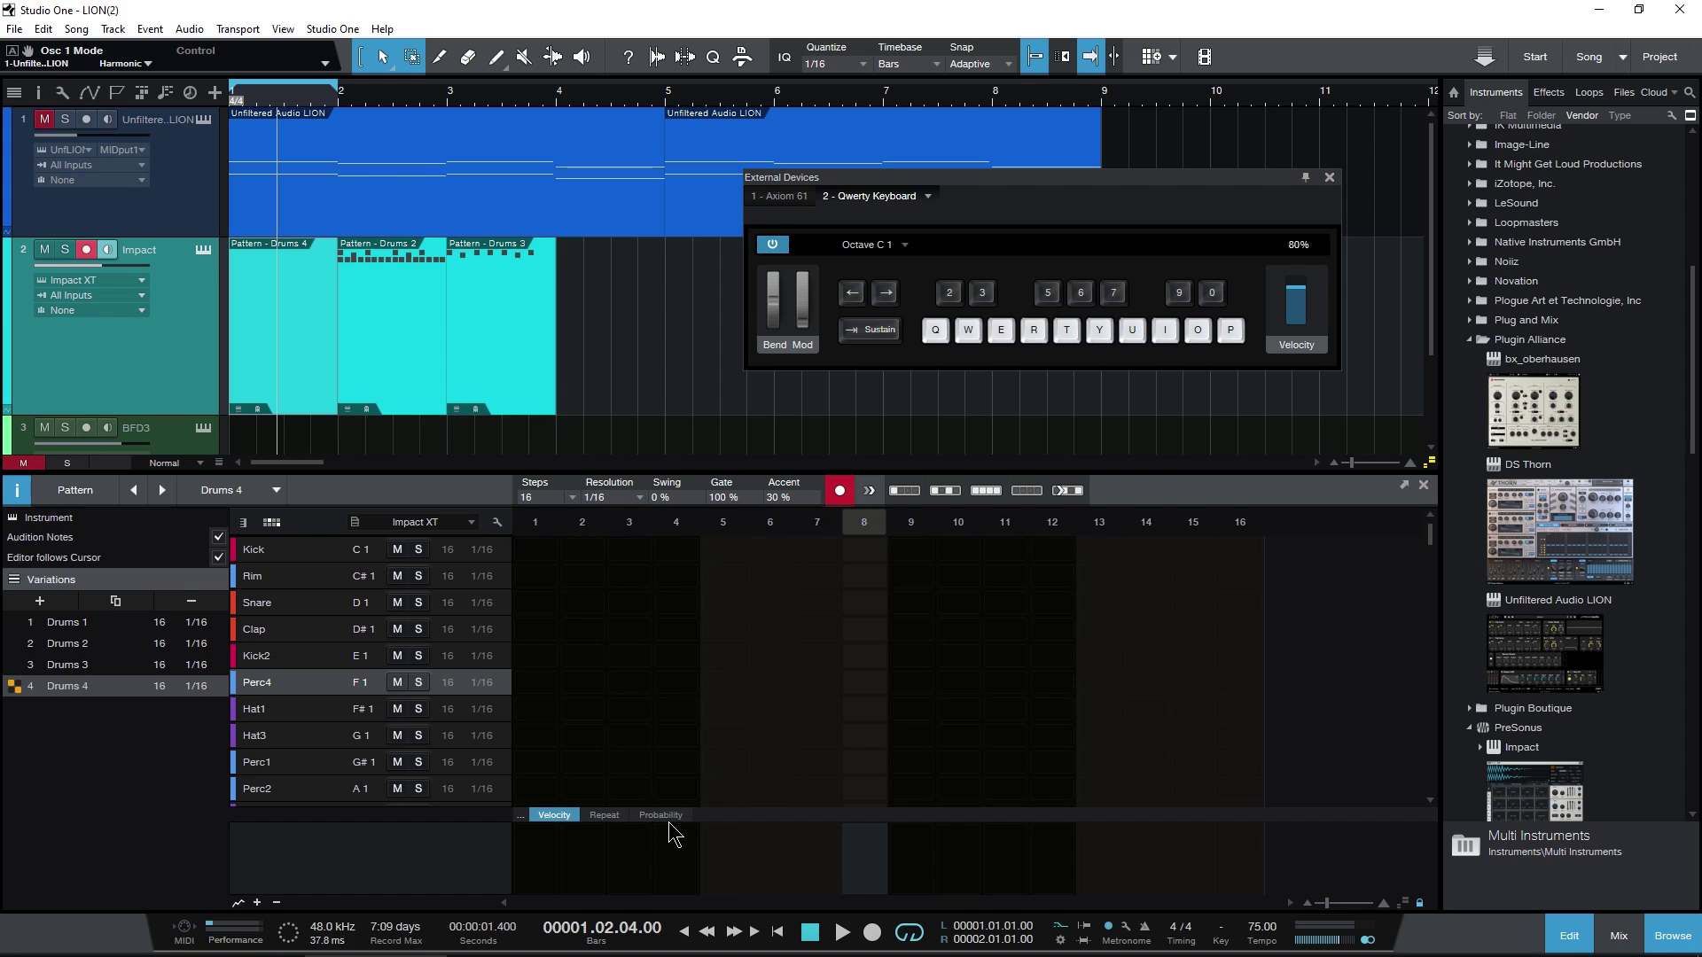
Record Sustain and Pitch Bend automation into Drums 4 with the on-screen Qwerty Keyboard, and close the External Devices window.
left_click(872, 333)
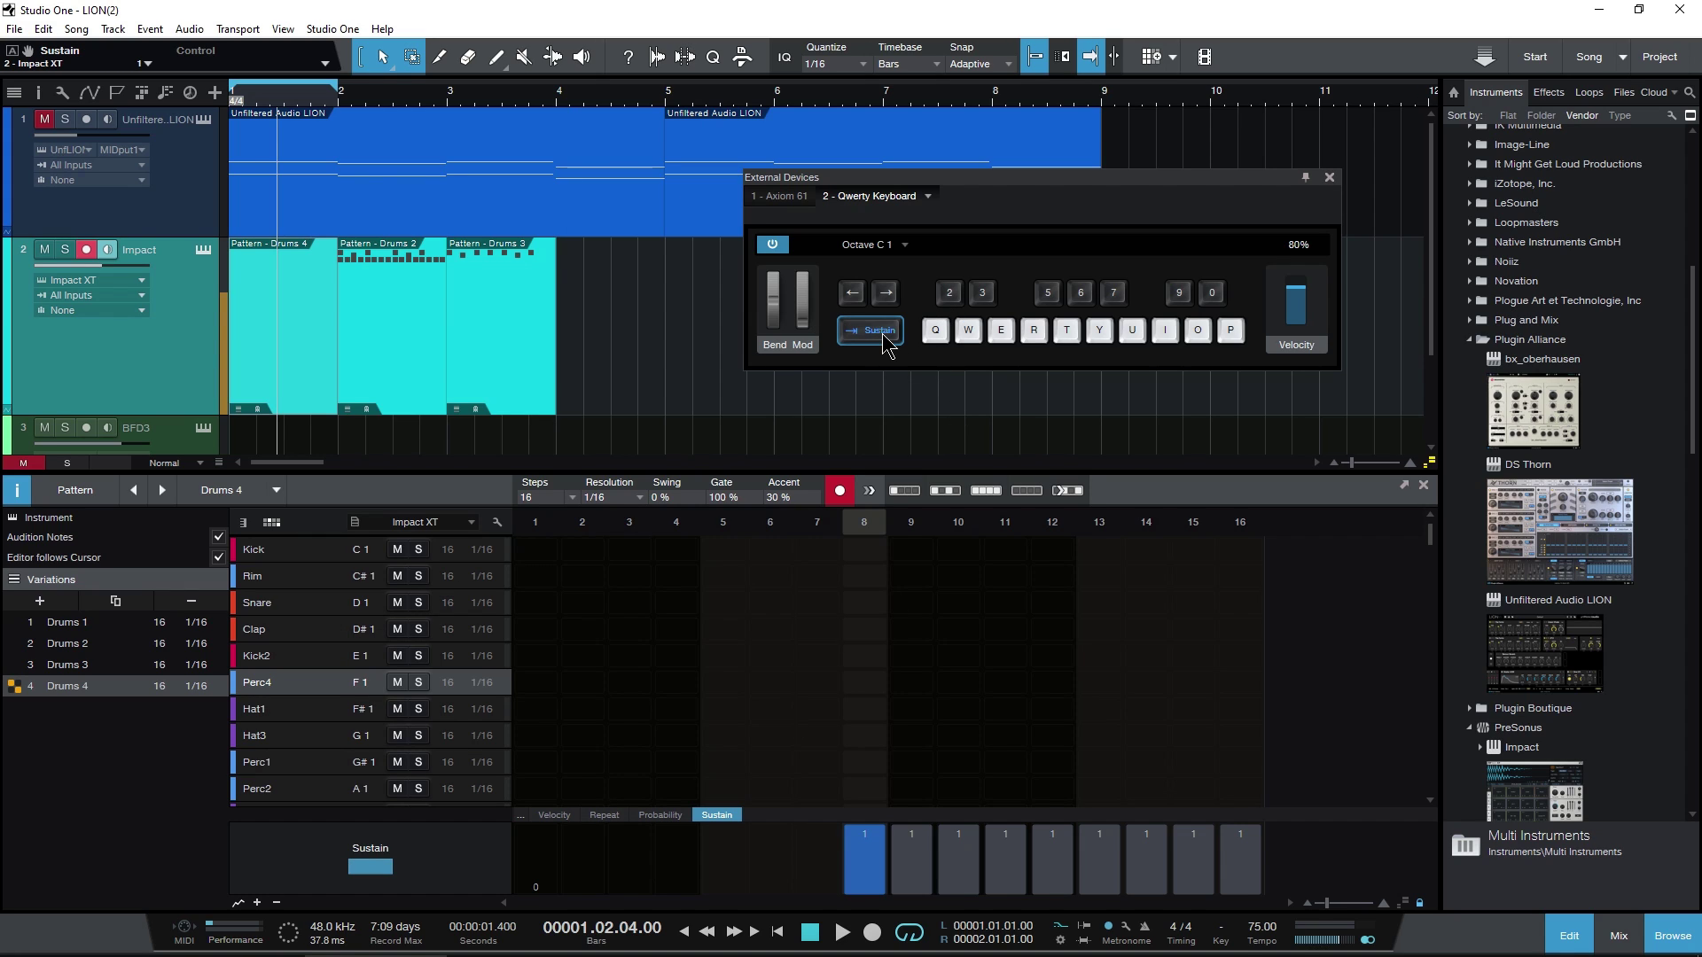
left_click(884, 335)
left_click_drag(771, 321, 756, 355)
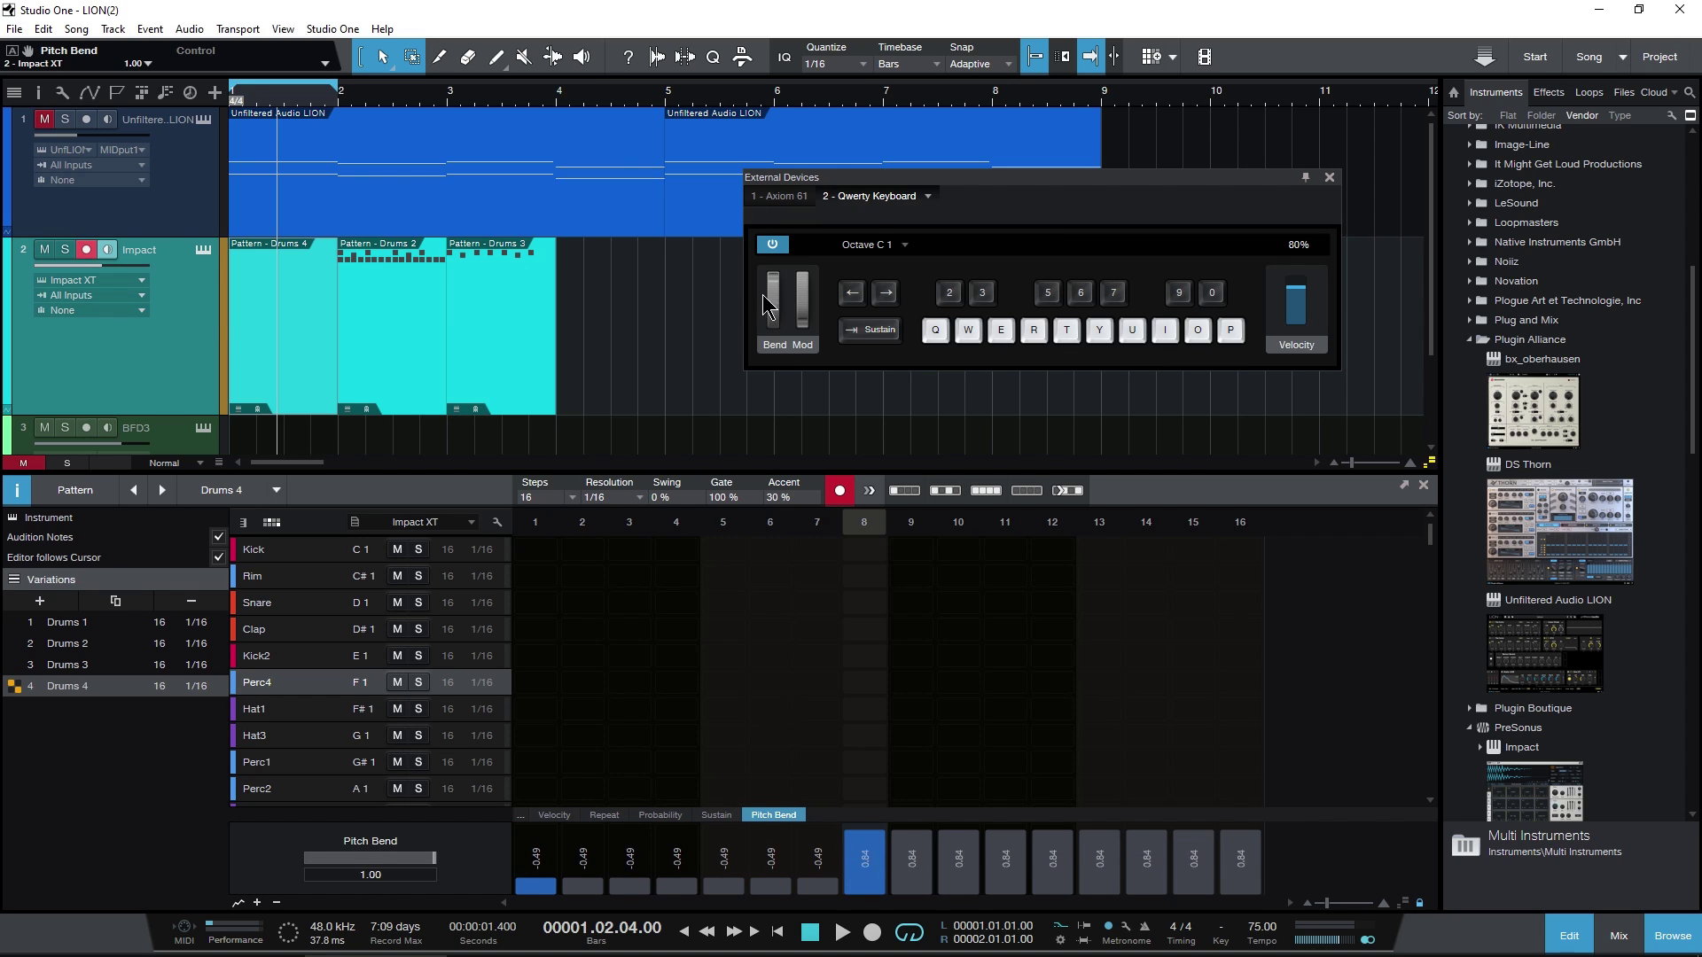
left_click(1329, 177)
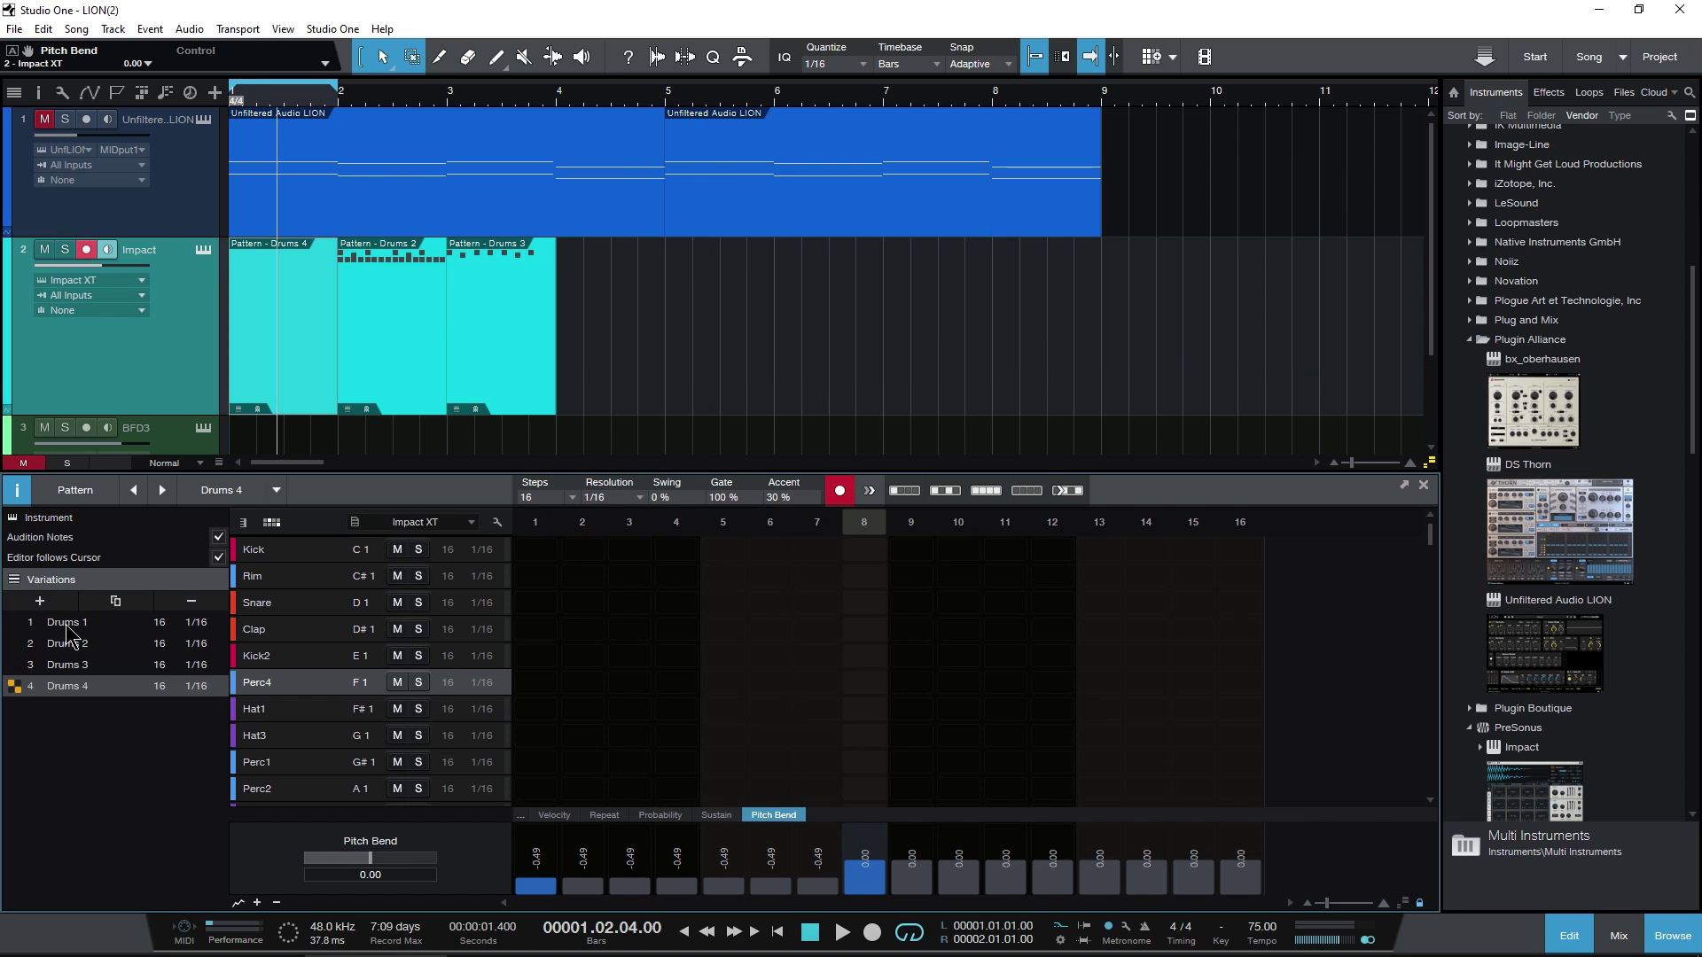
Switch back to the Drums 1 variation and set the Kick velocities to 29 on step 1, 95 on step 5 and 50 on step 9.
left_click(32, 624)
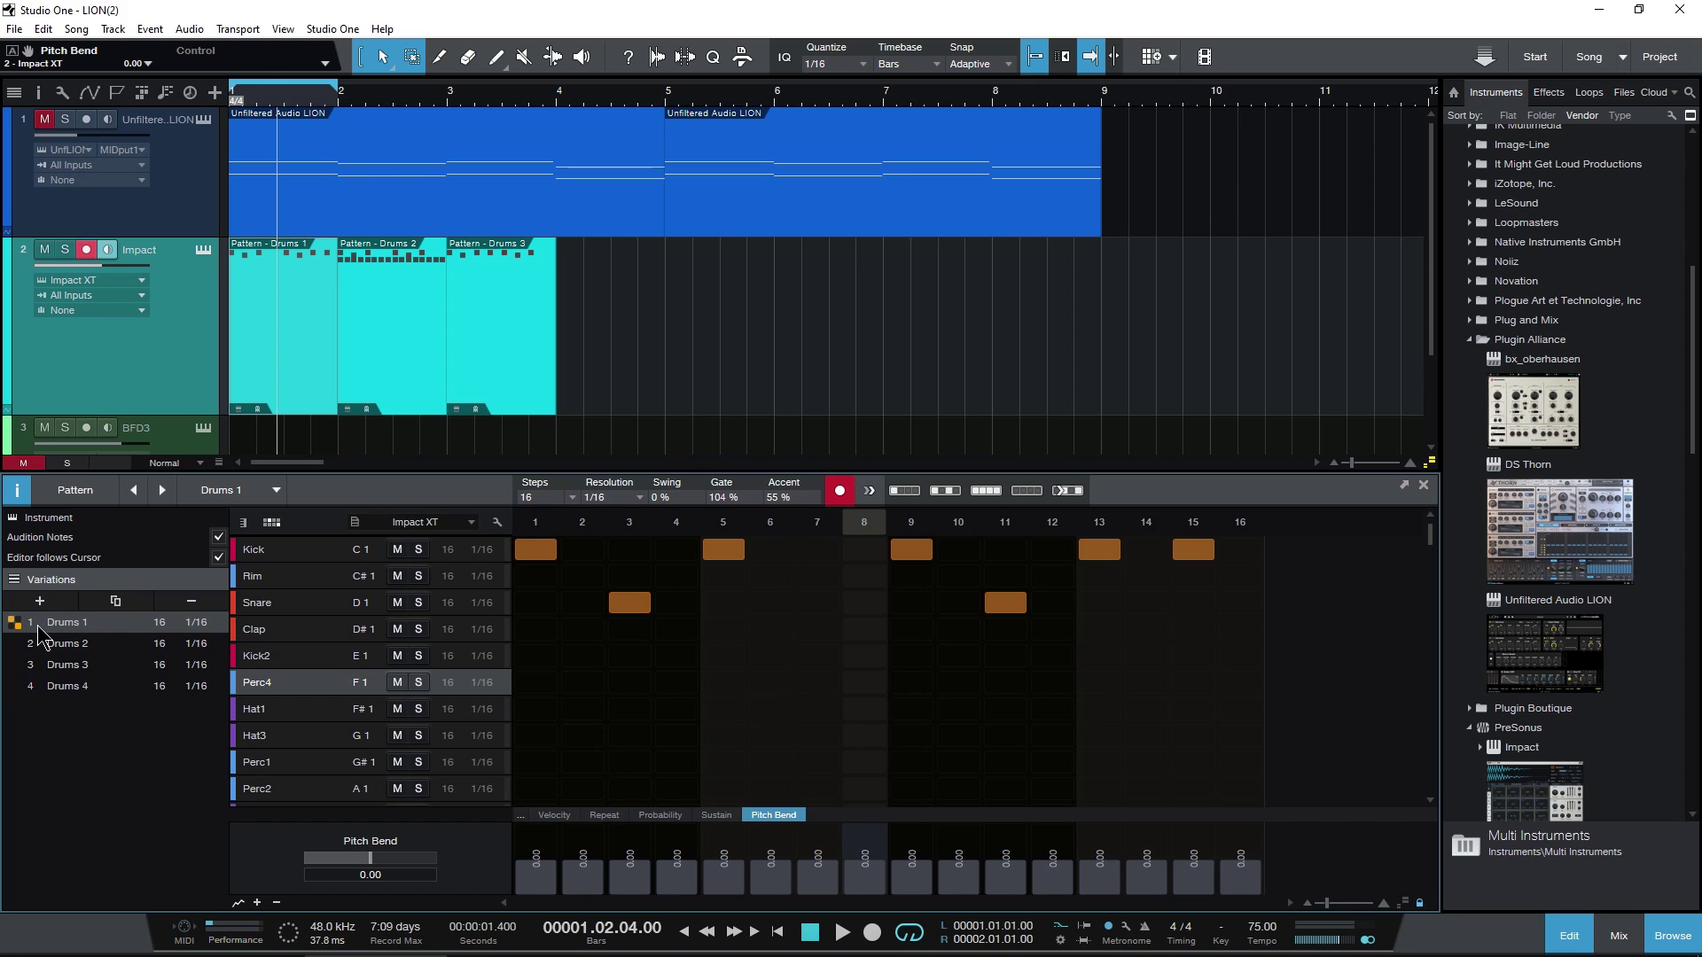
key("Home")
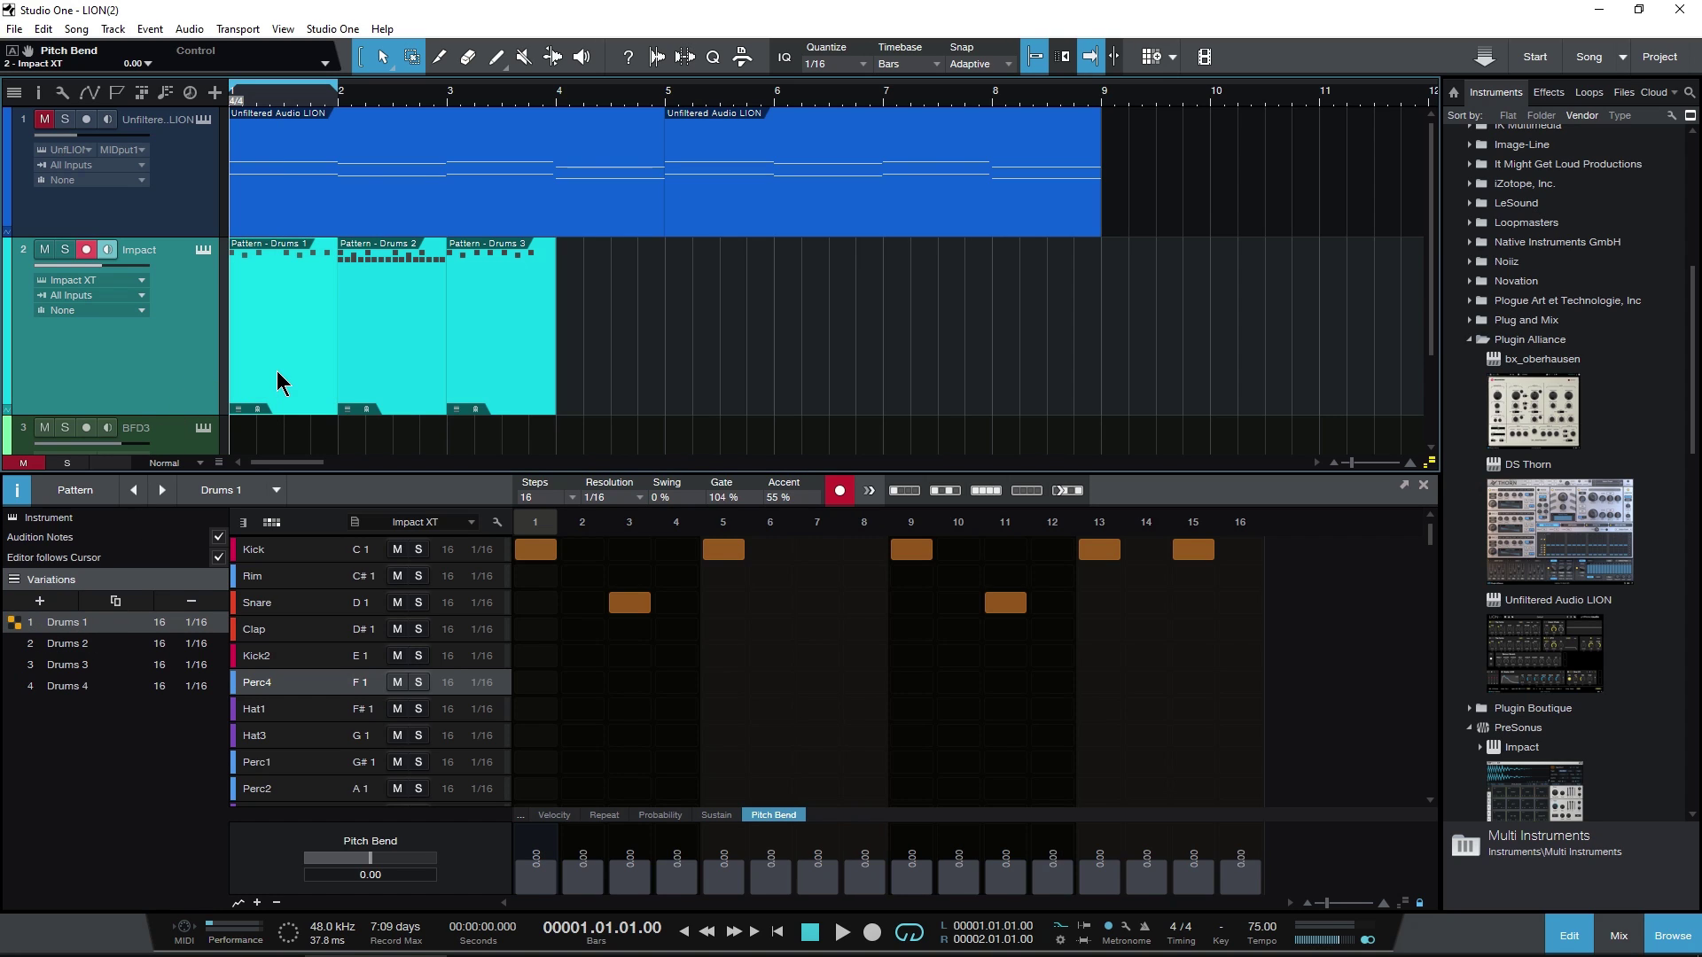
left_click(554, 816)
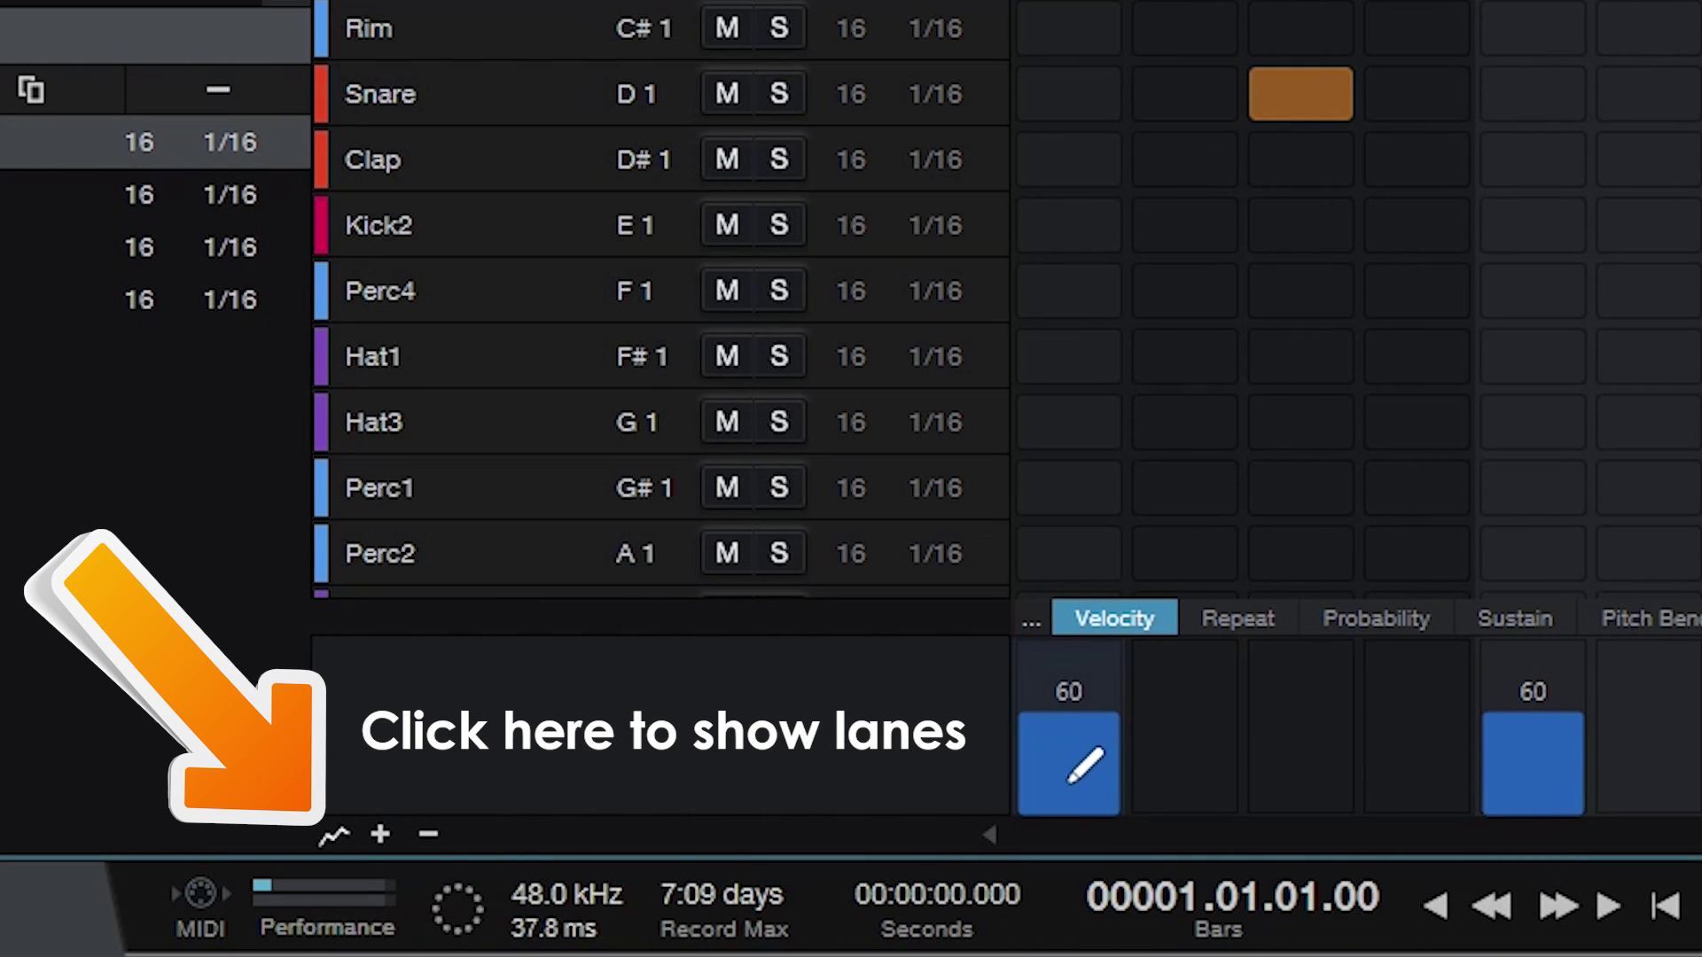
mouse_move(1069, 781)
left_mouse_down()
mouse_move(1075, 720)
mouse_move(1098, 773)
mouse_move(1119, 704)
mouse_move(1121, 768)
left_mouse_up()
mouse_move(1532, 784)
left_mouse_down()
mouse_move(1554, 600)
mouse_move(1555, 645)
left_mouse_up()
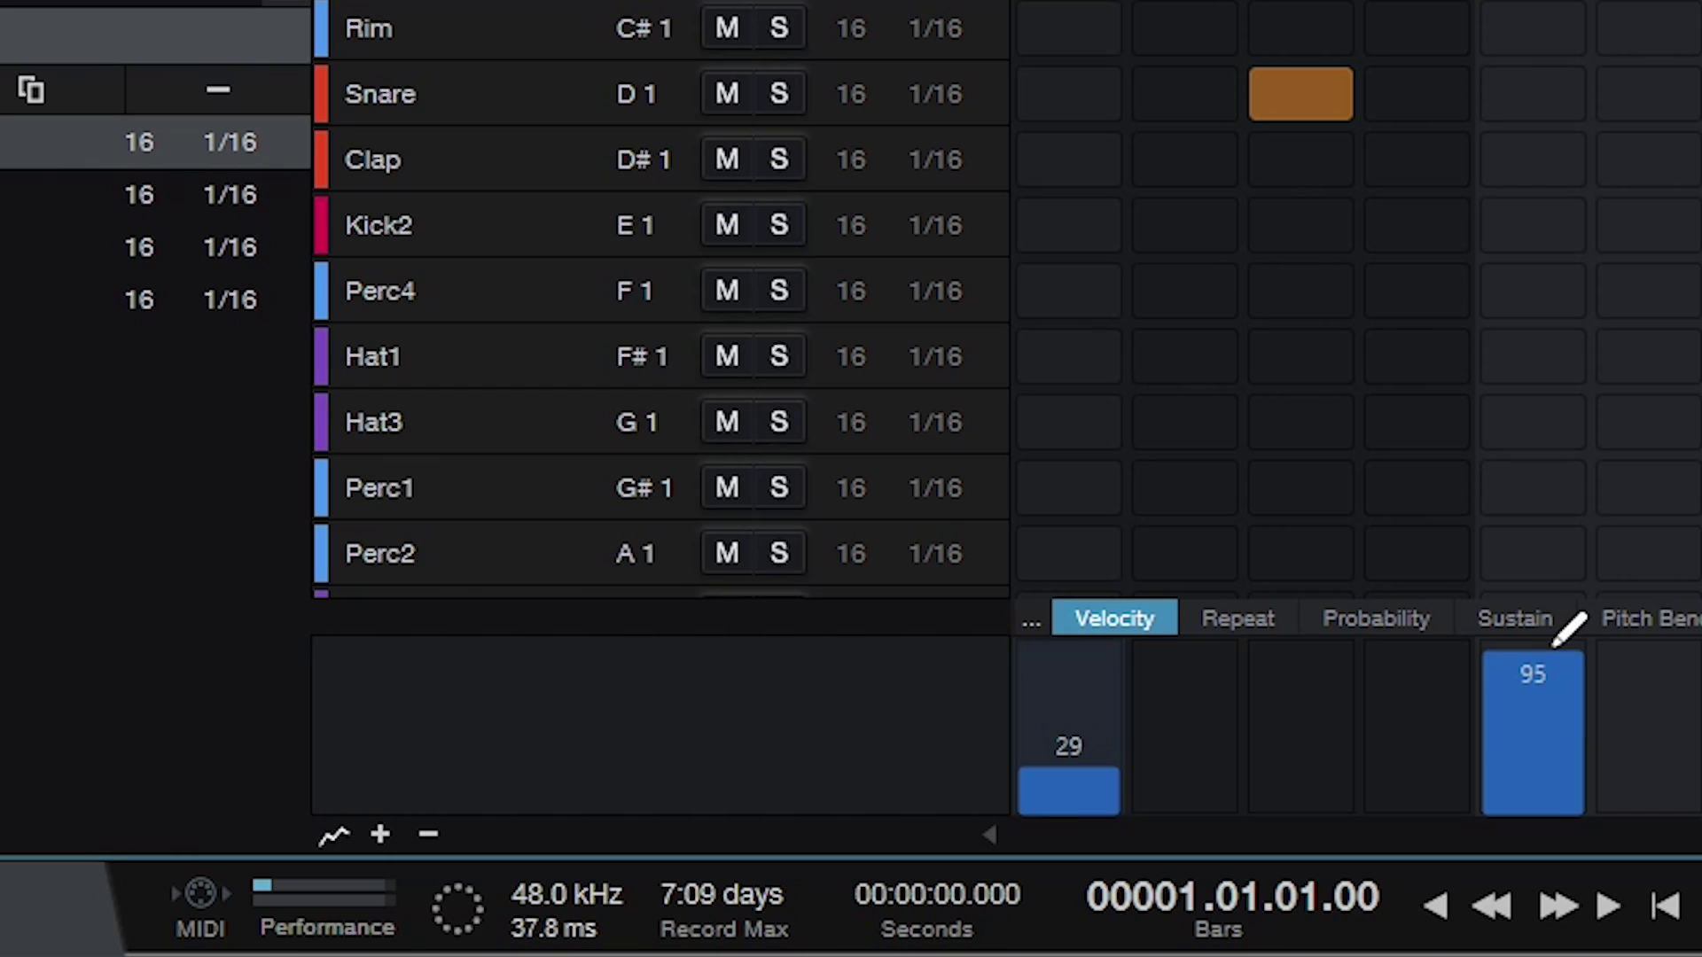
left_click_drag(1701, 714, 1701, 738)
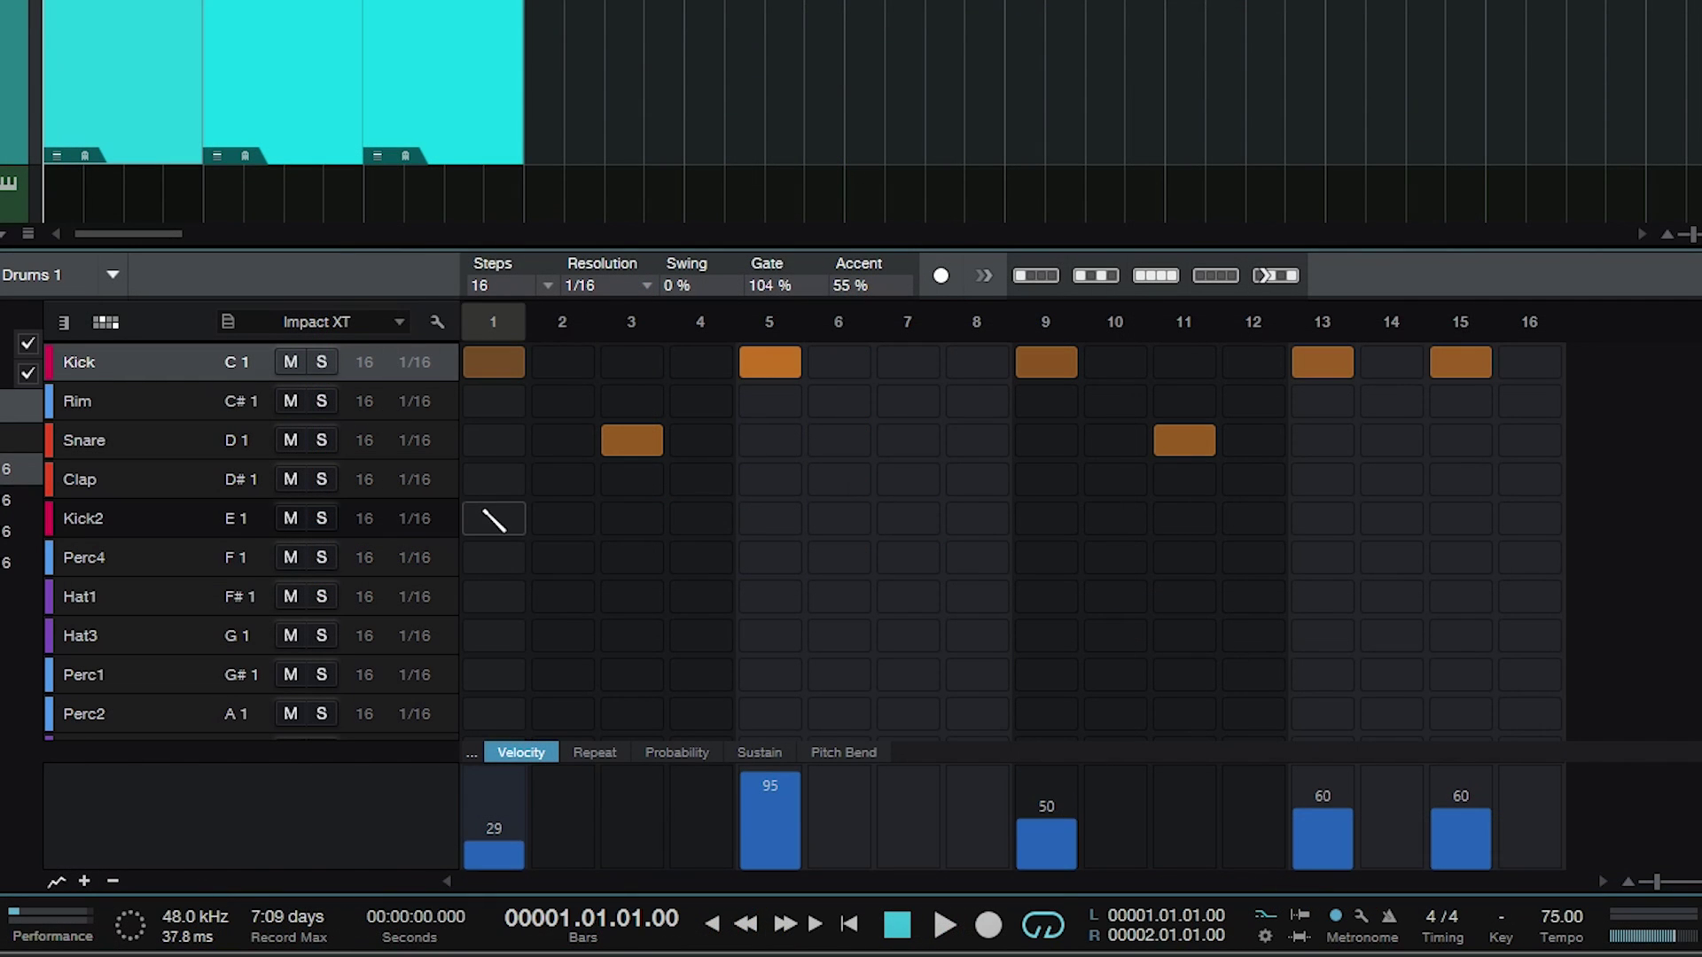
Set the Snare velocities to 81 on step 3 and 39 on step 11, and play the pattern briefly.
left_click(115, 439)
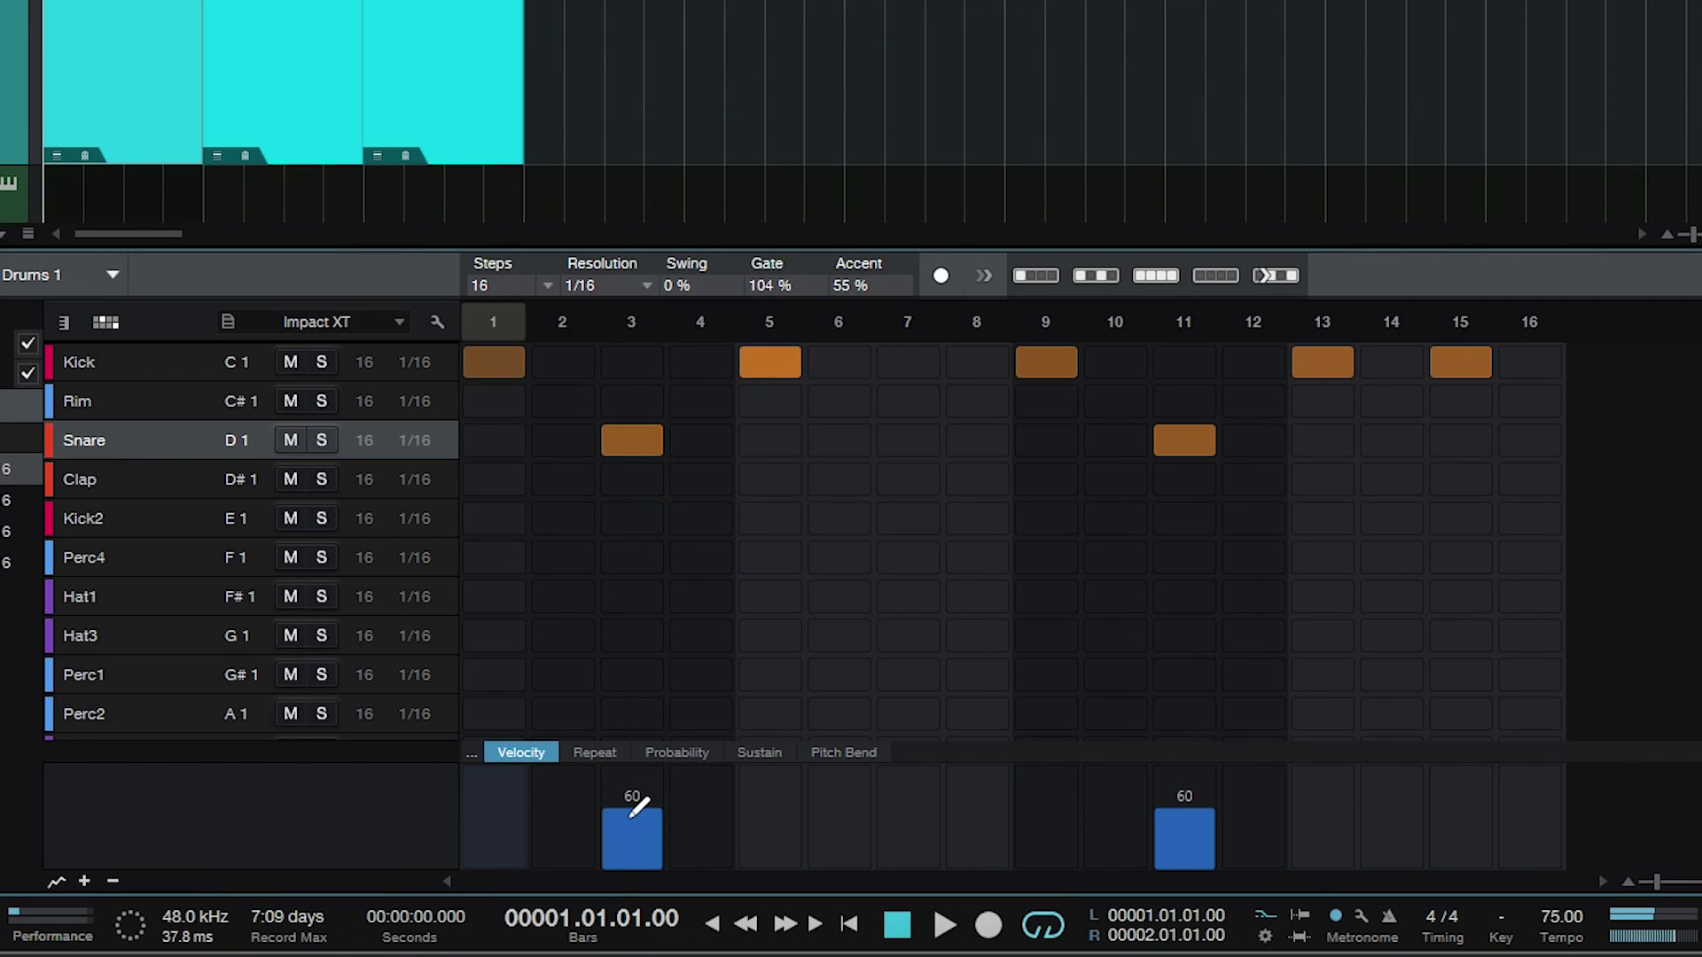
left_click_drag(637, 806, 651, 775)
left_click_drag(1184, 802, 1184, 830)
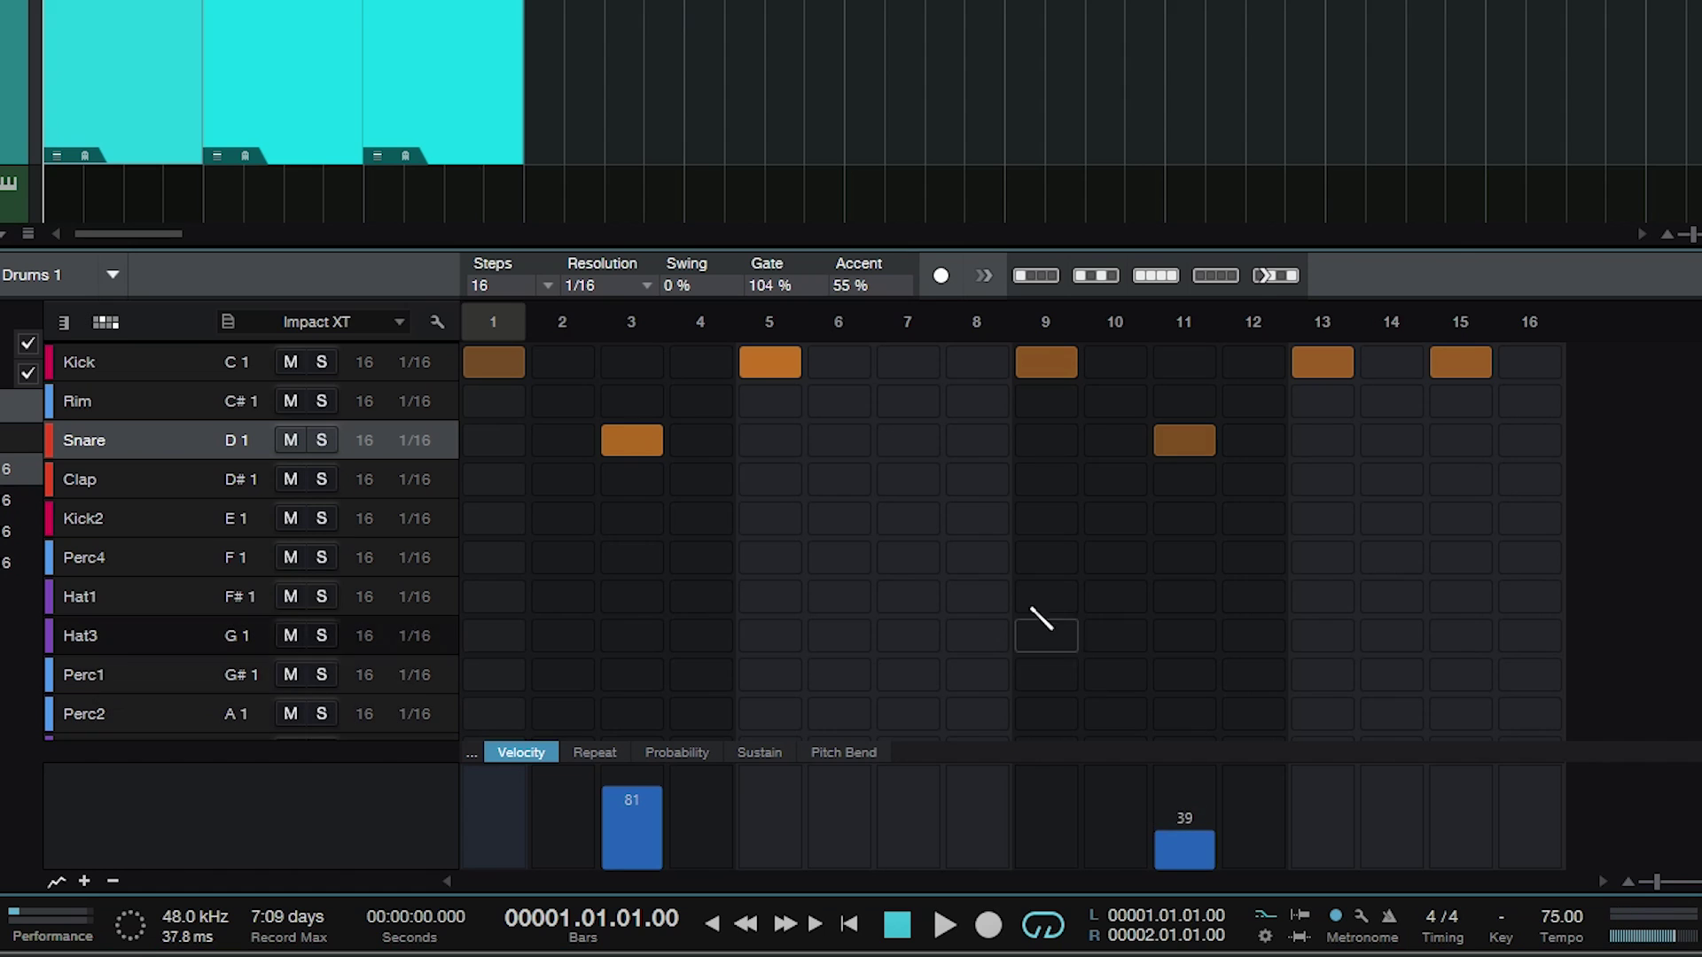
key("space")
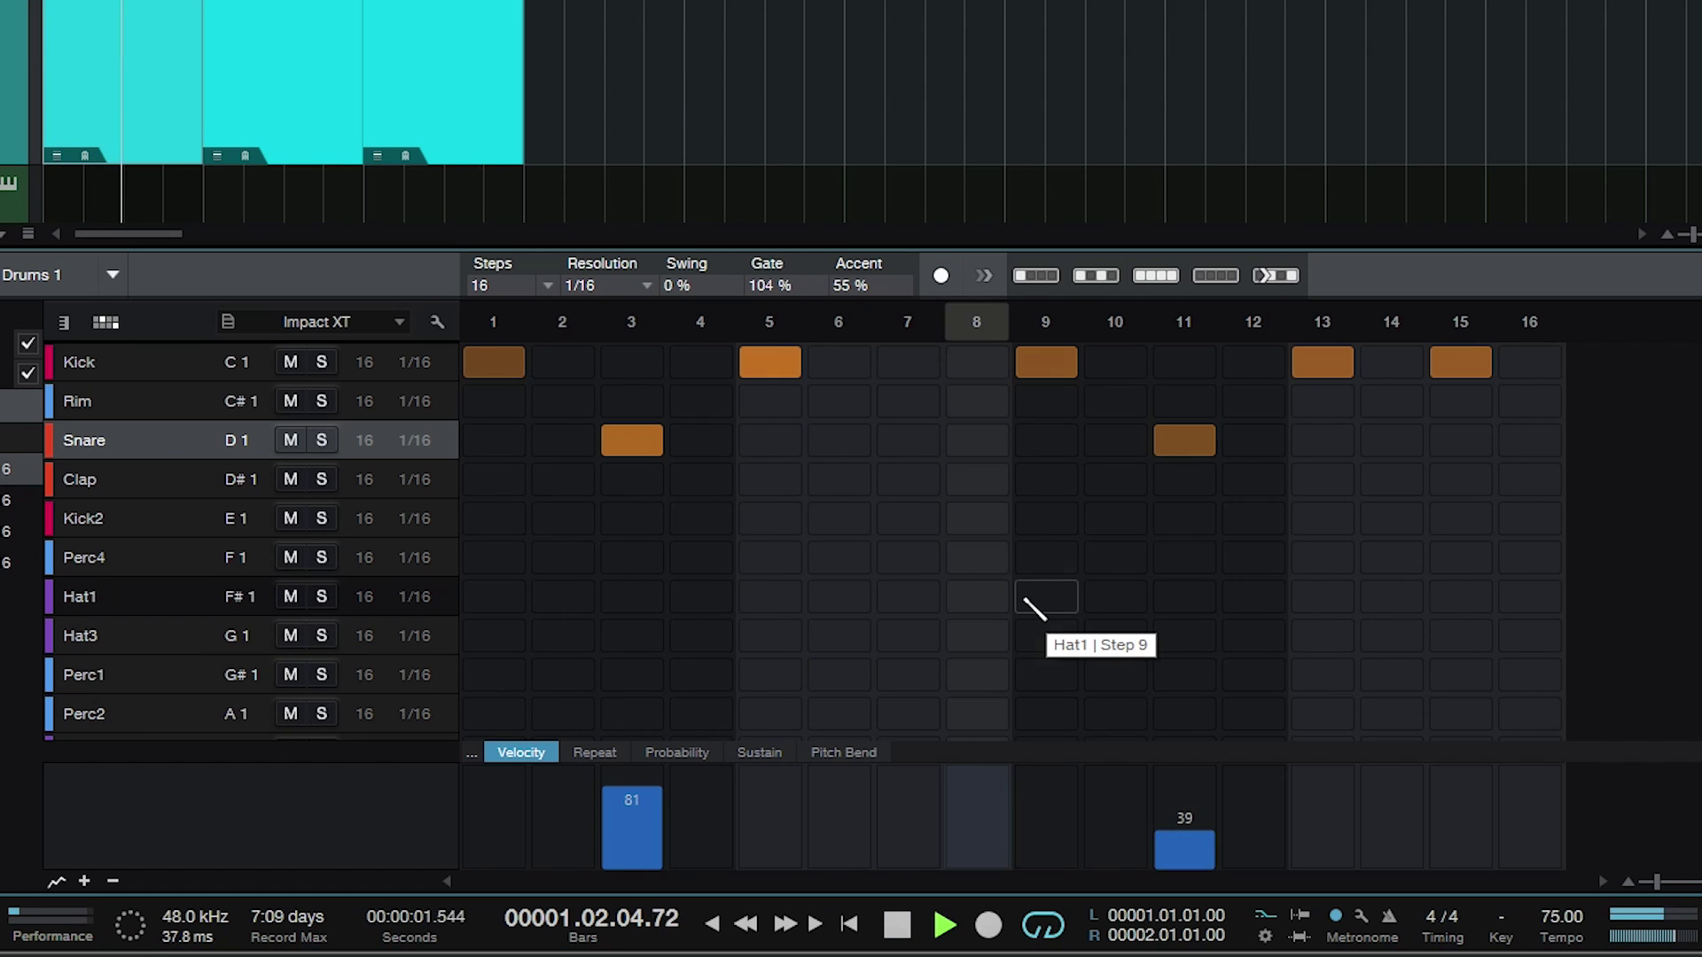
key("space")
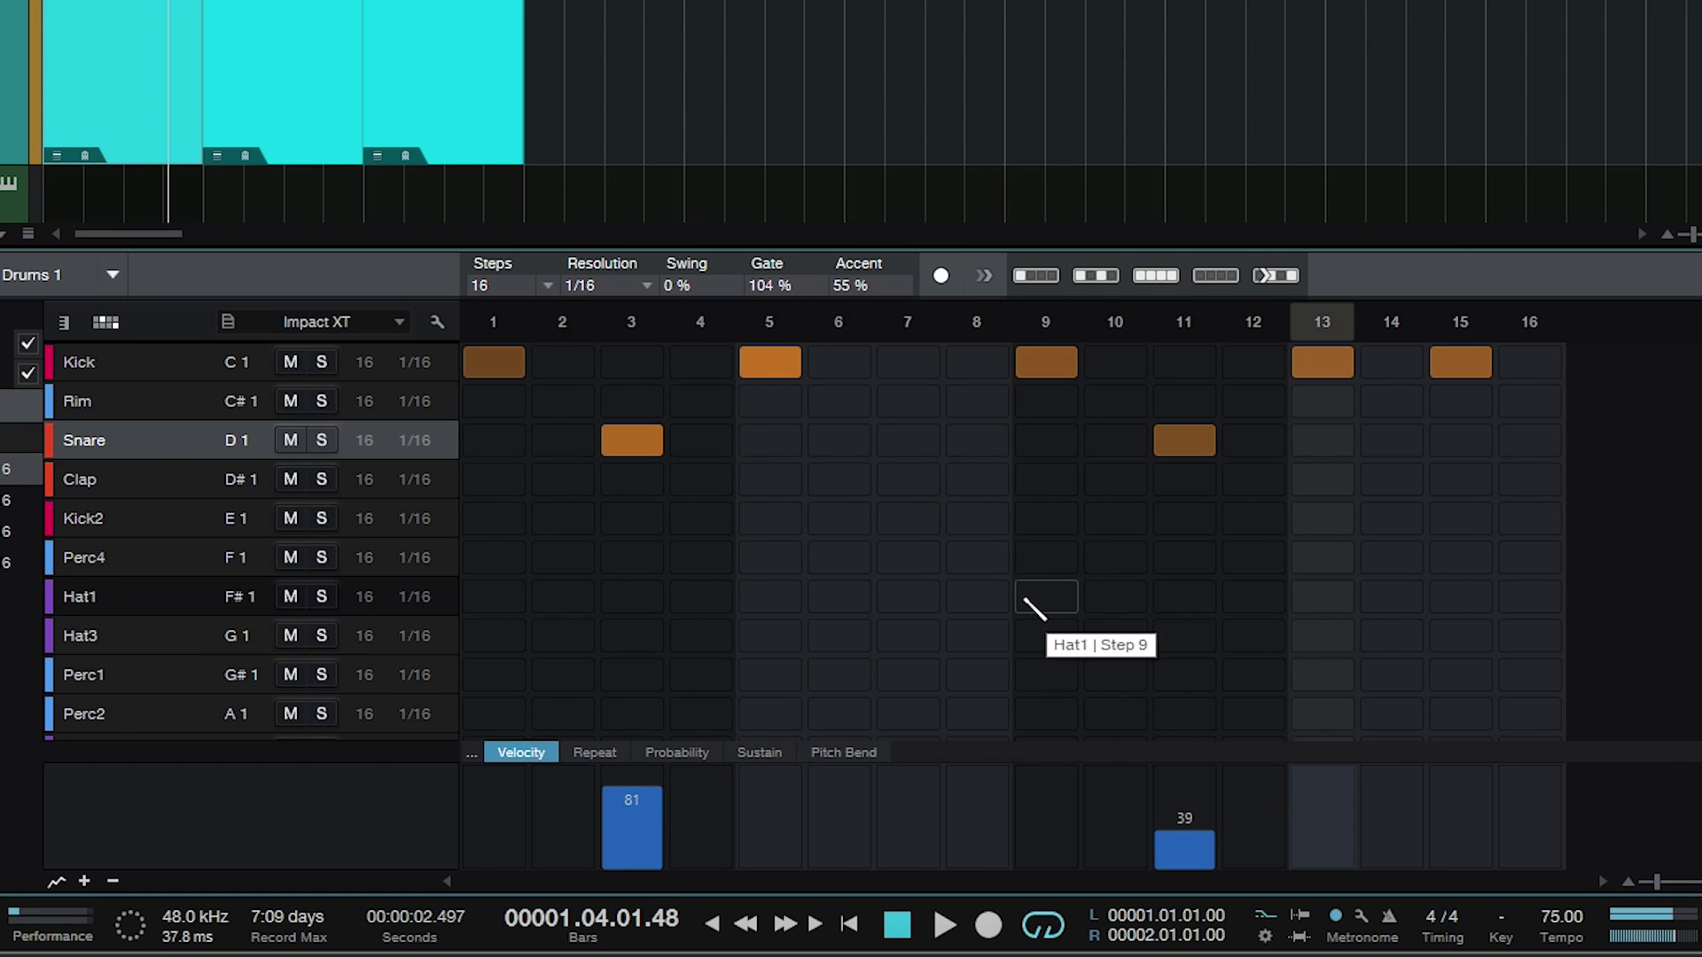
Return the playhead to the start and set the Kick velocities to 69 on step 9, 60 on step 5 and 61 on step 1.
left_click(595, 755)
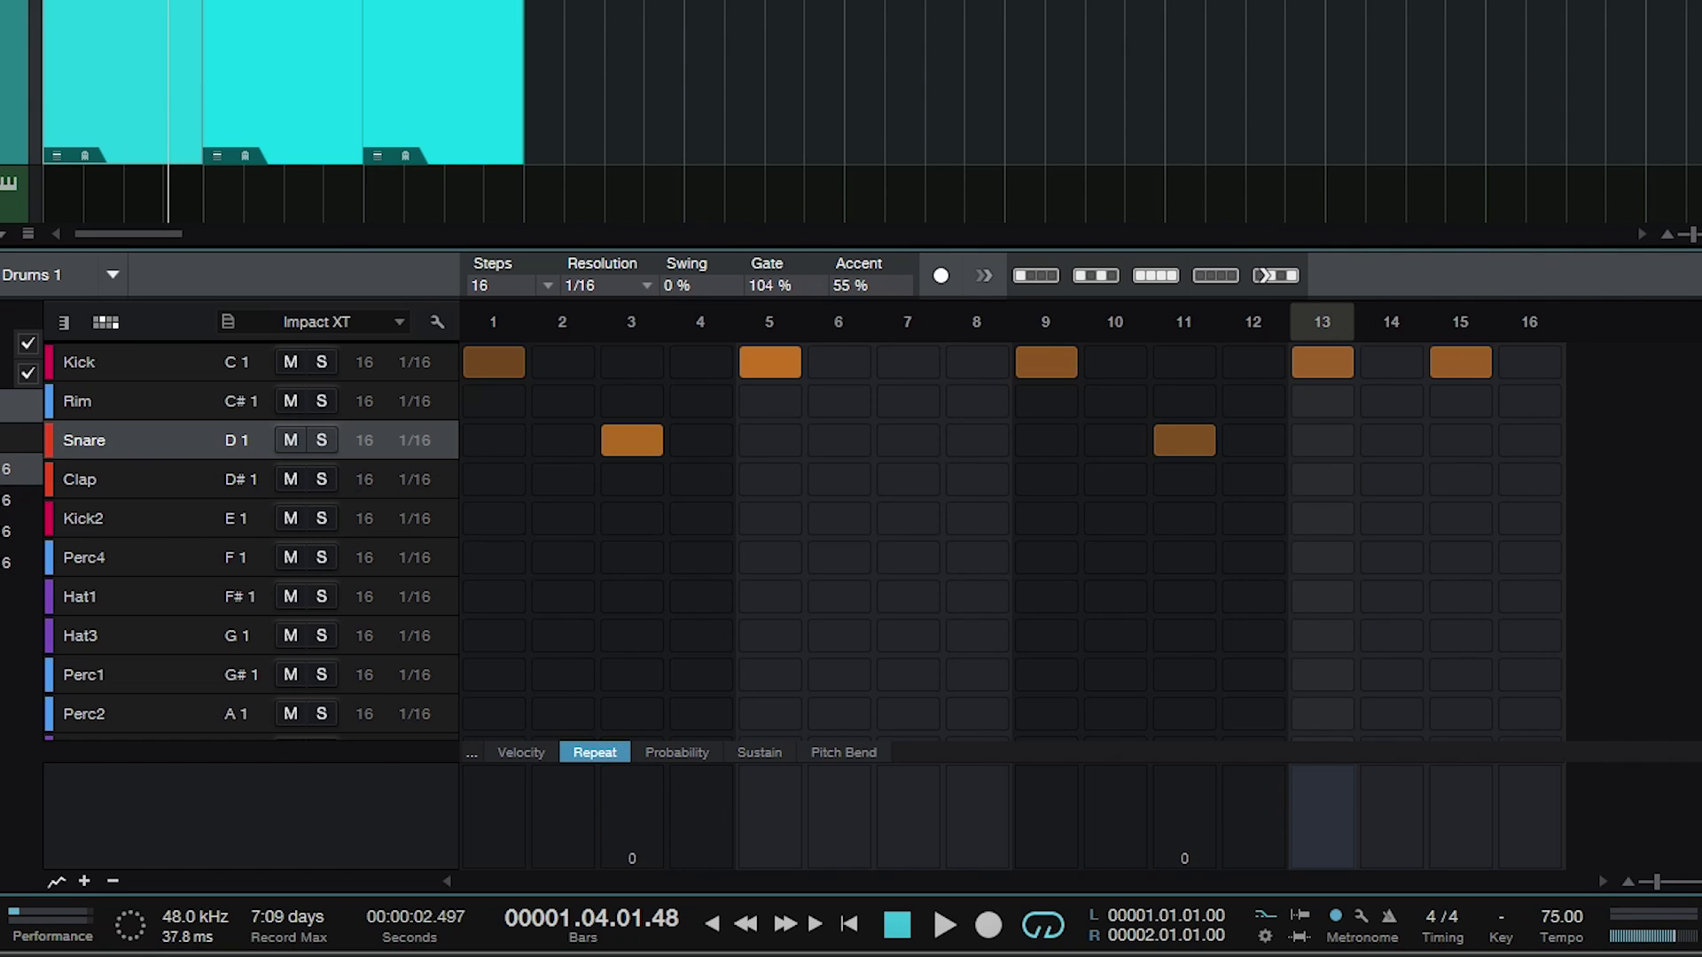
left_click_drag(1692, 239, 1701, 238)
key("comma")
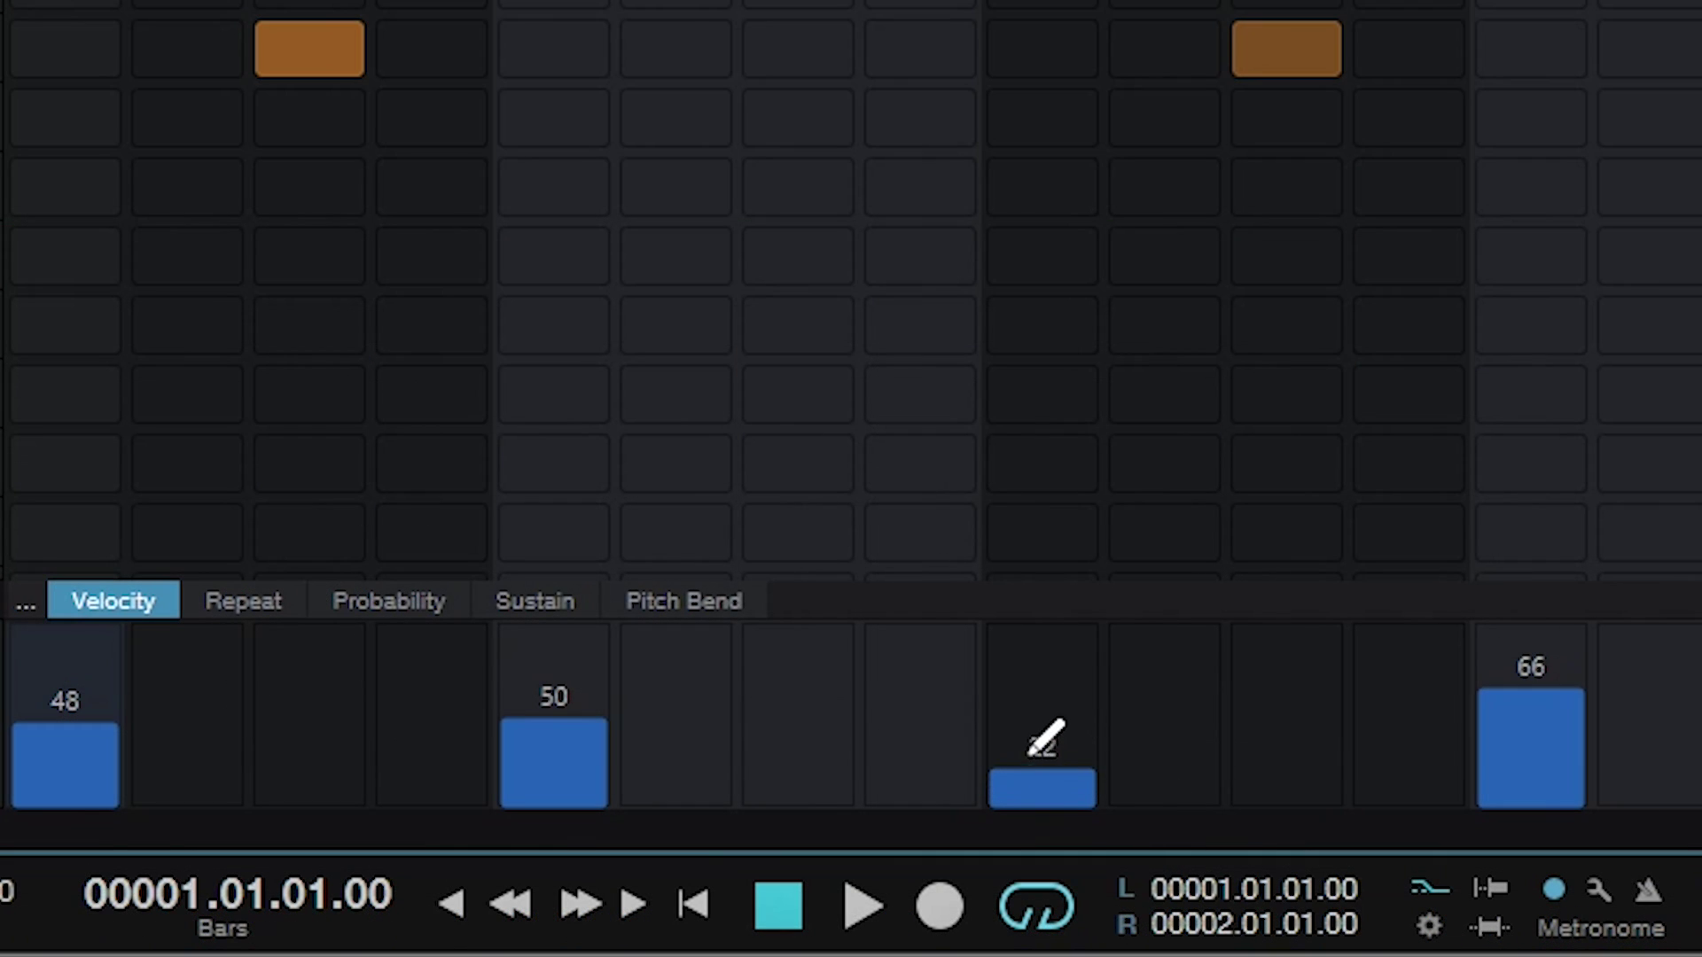
left_click_drag(1030, 754, 1051, 661)
left_click_drag(560, 743, 563, 701)
left_click_drag(72, 723, 75, 693)
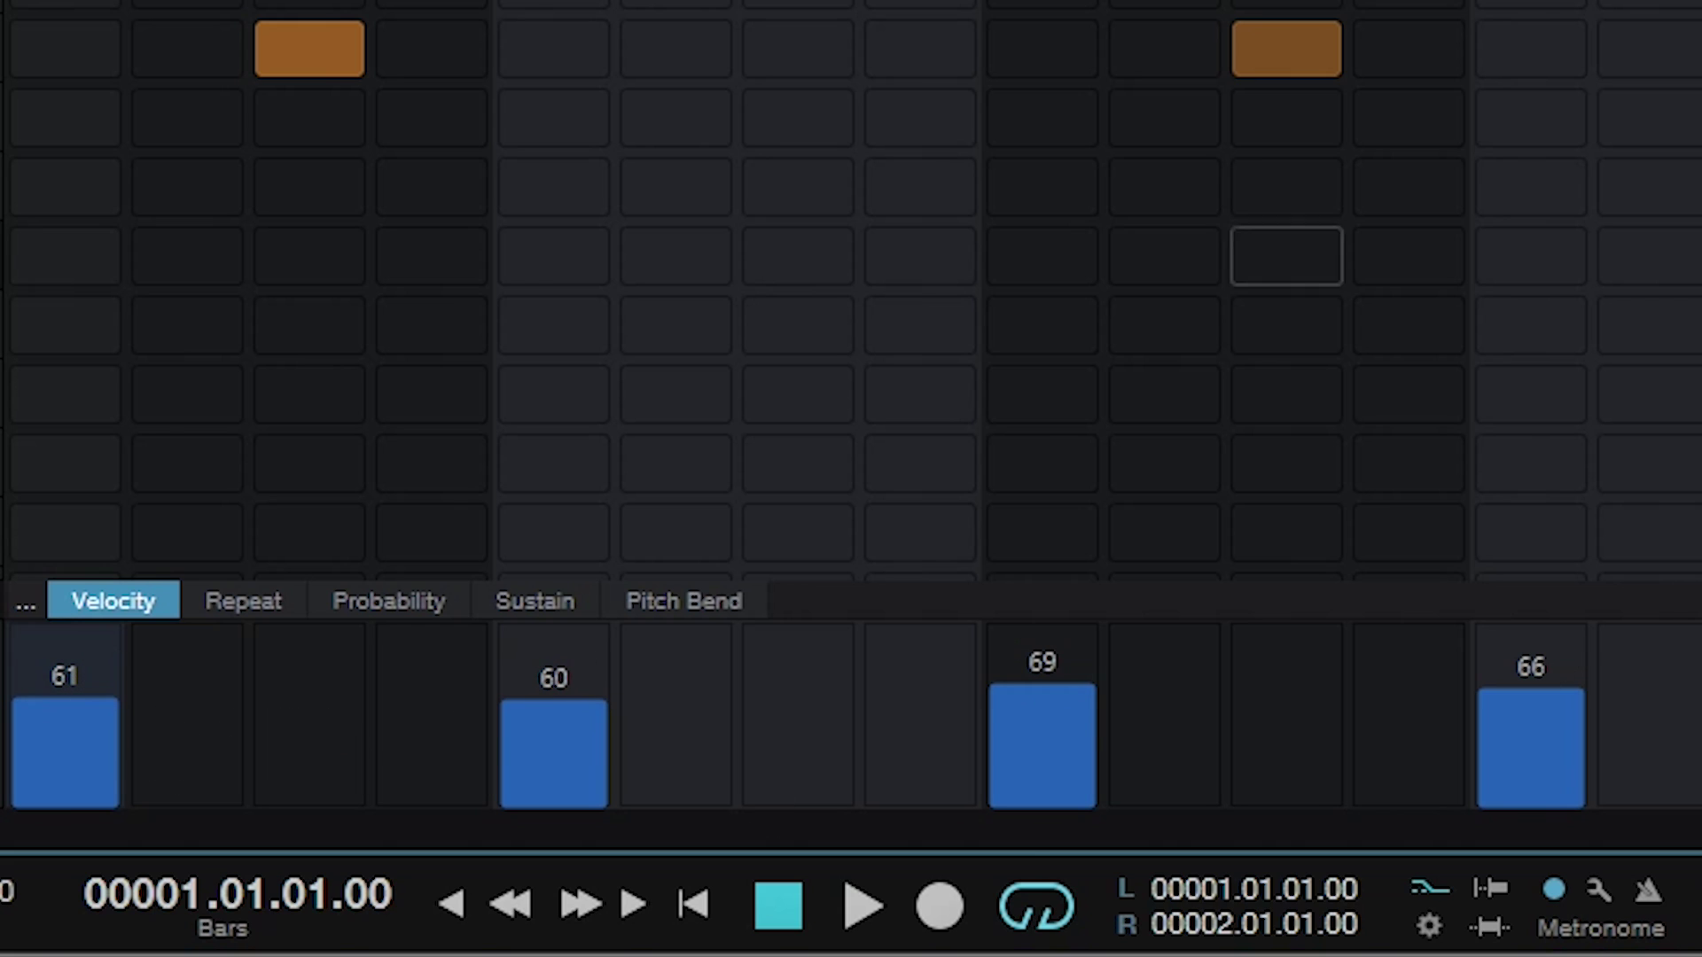
Set the Kick repeats to 2 on step 5 and 1 on step 15, and play the pattern.
left_click(245, 602)
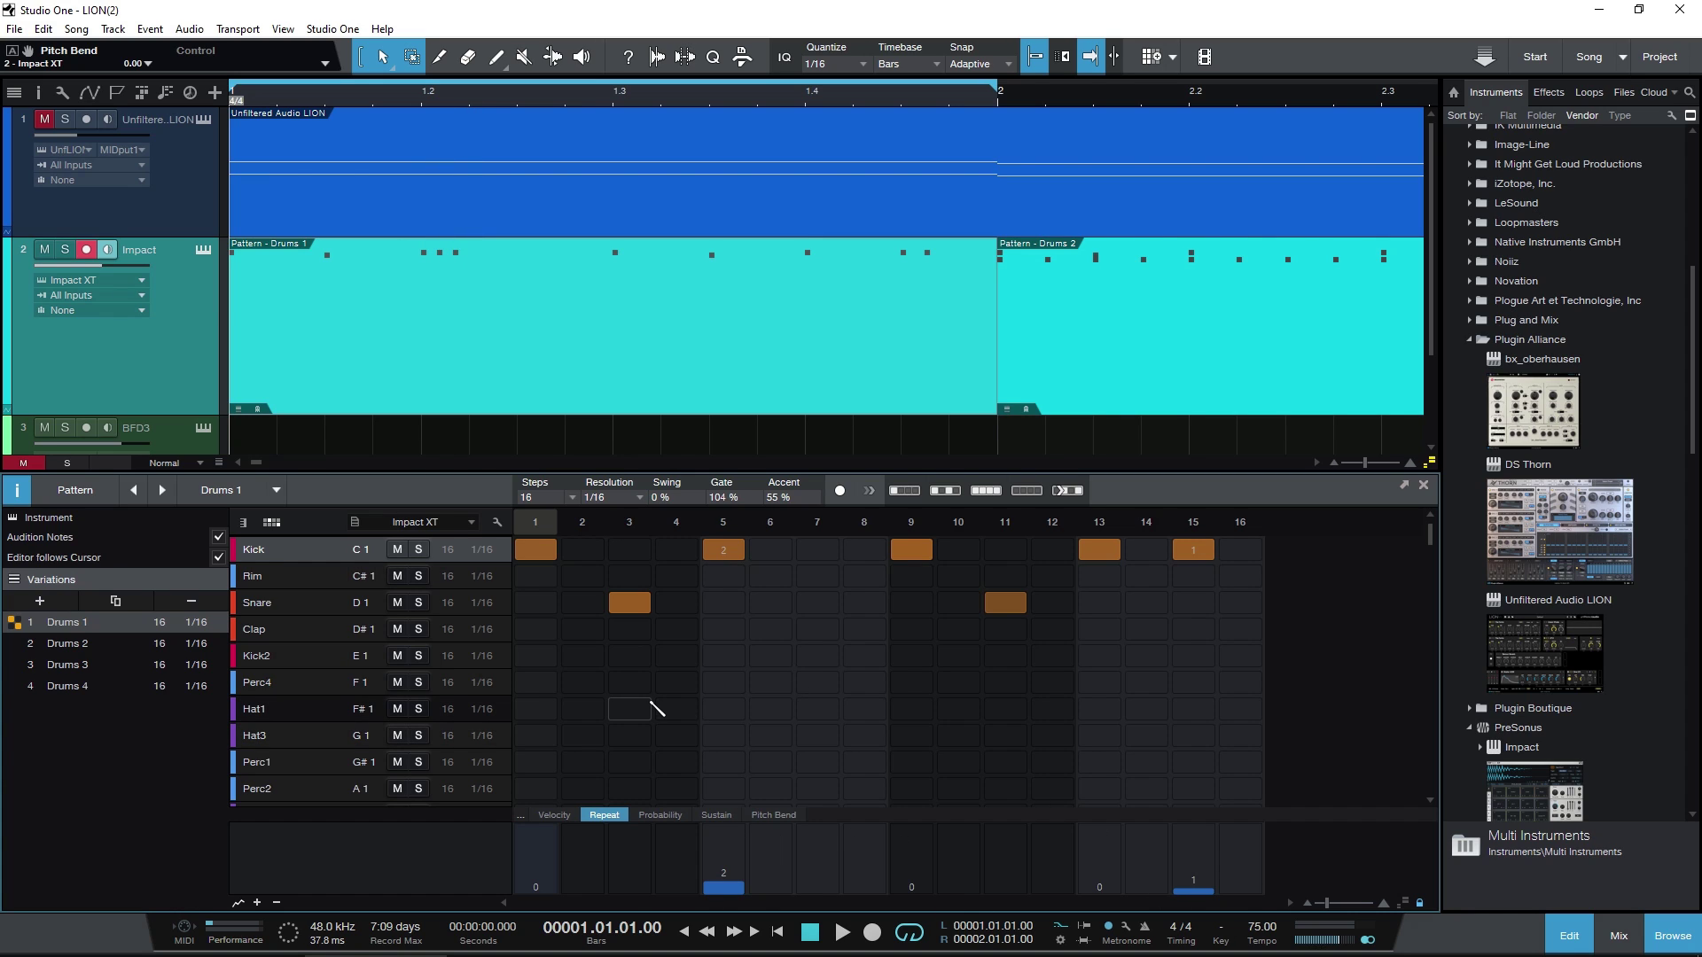
key("space")
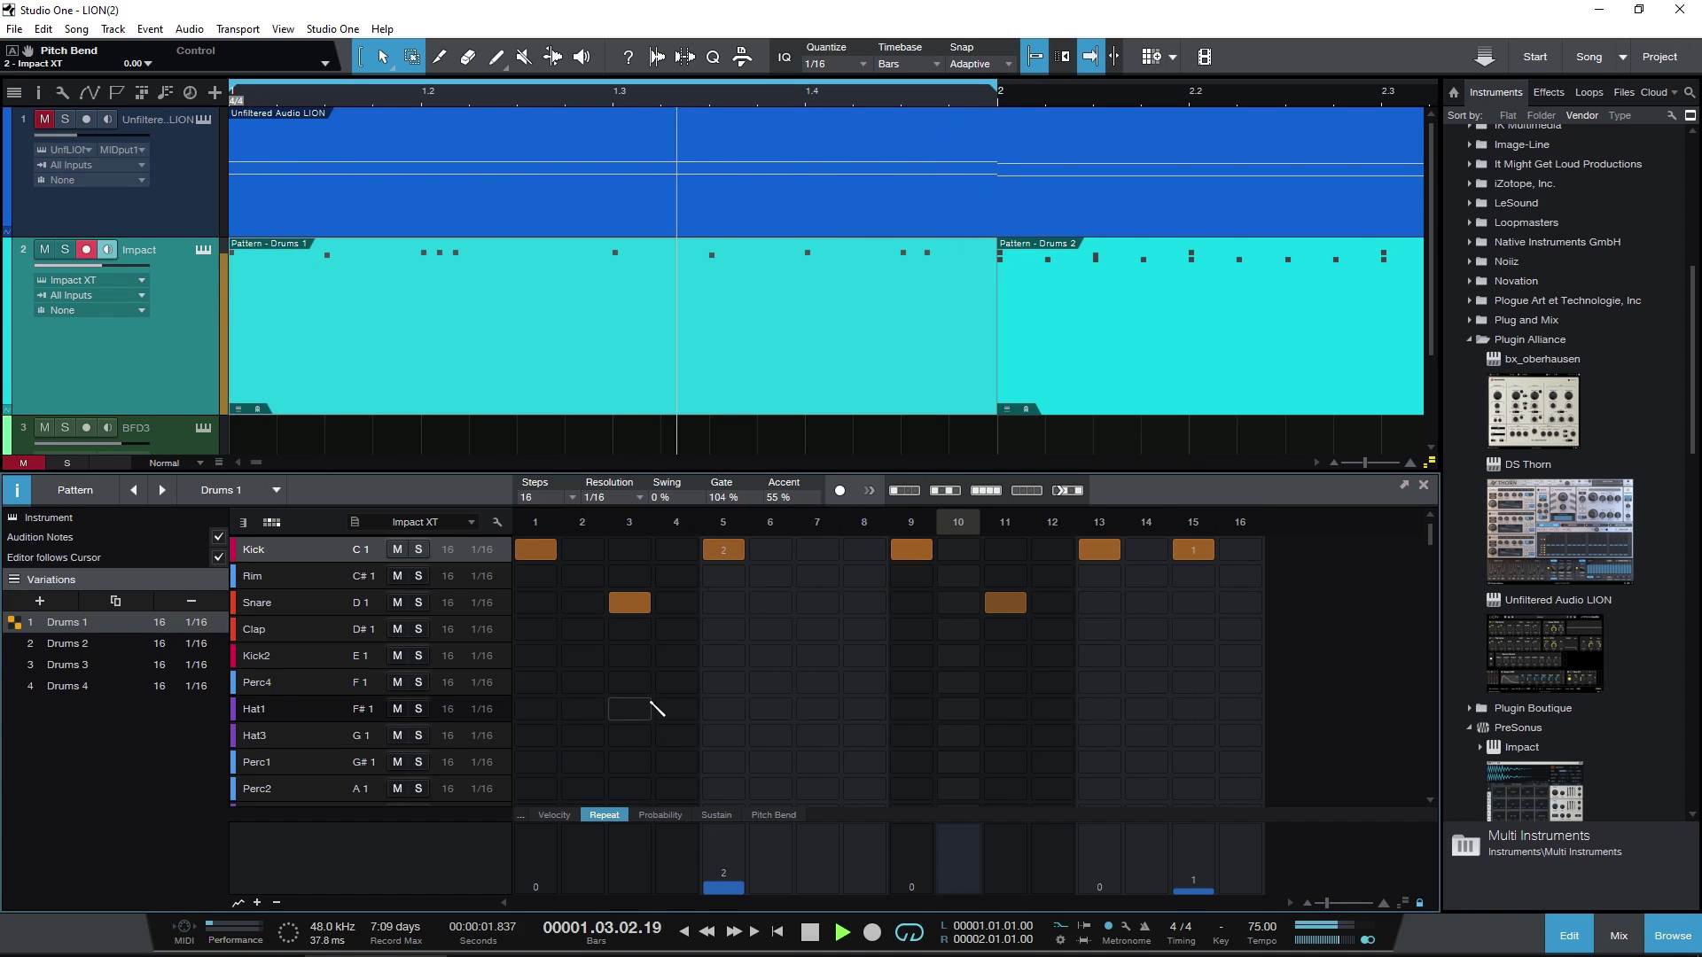
key("space")
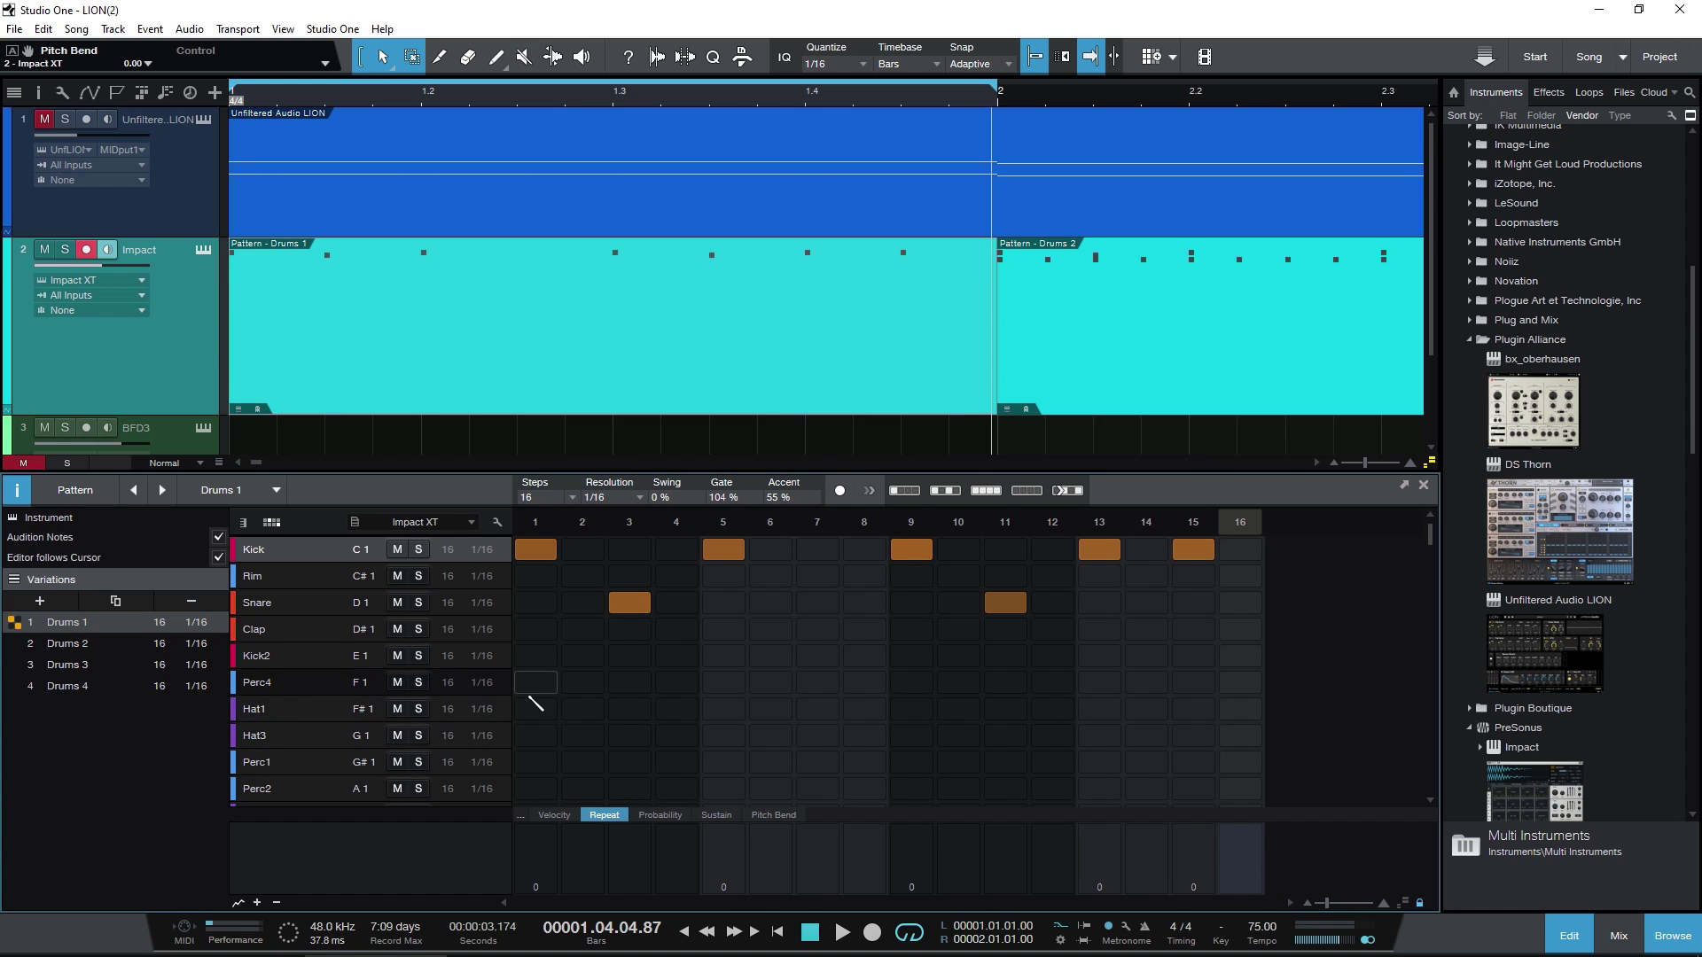
Fill the Hat1 row with hits on every second step and set its repeats to 4 on step 7 and 0 on step 5.
left_click(255, 709)
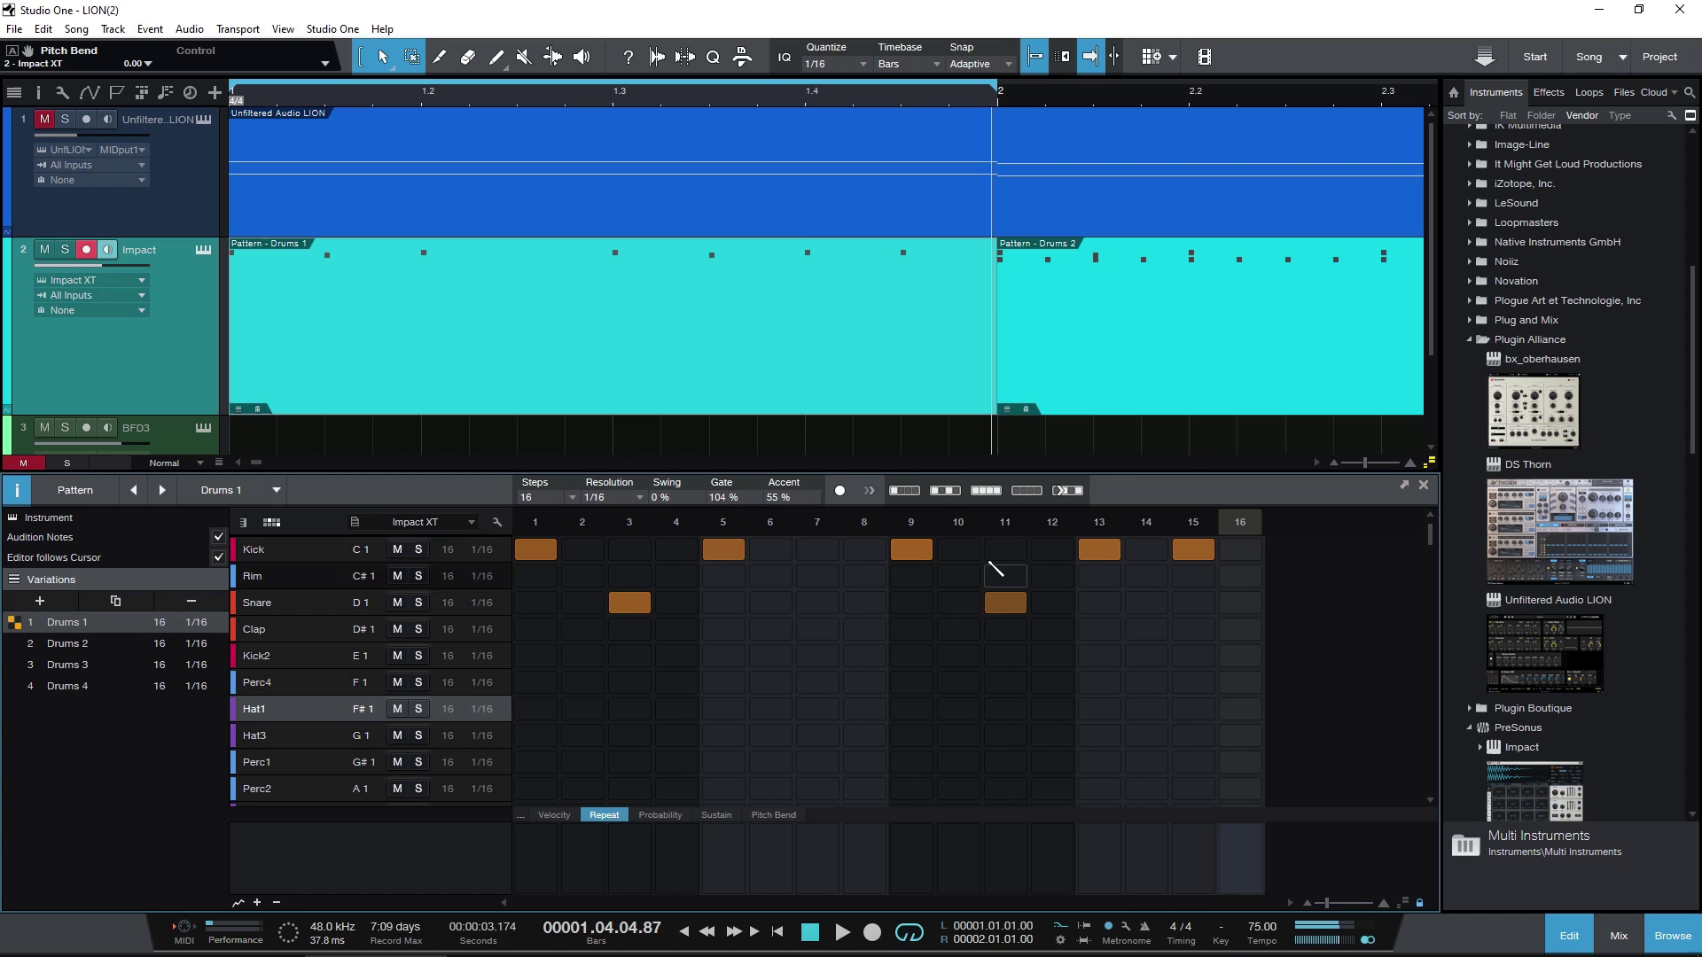
left_click(945, 490)
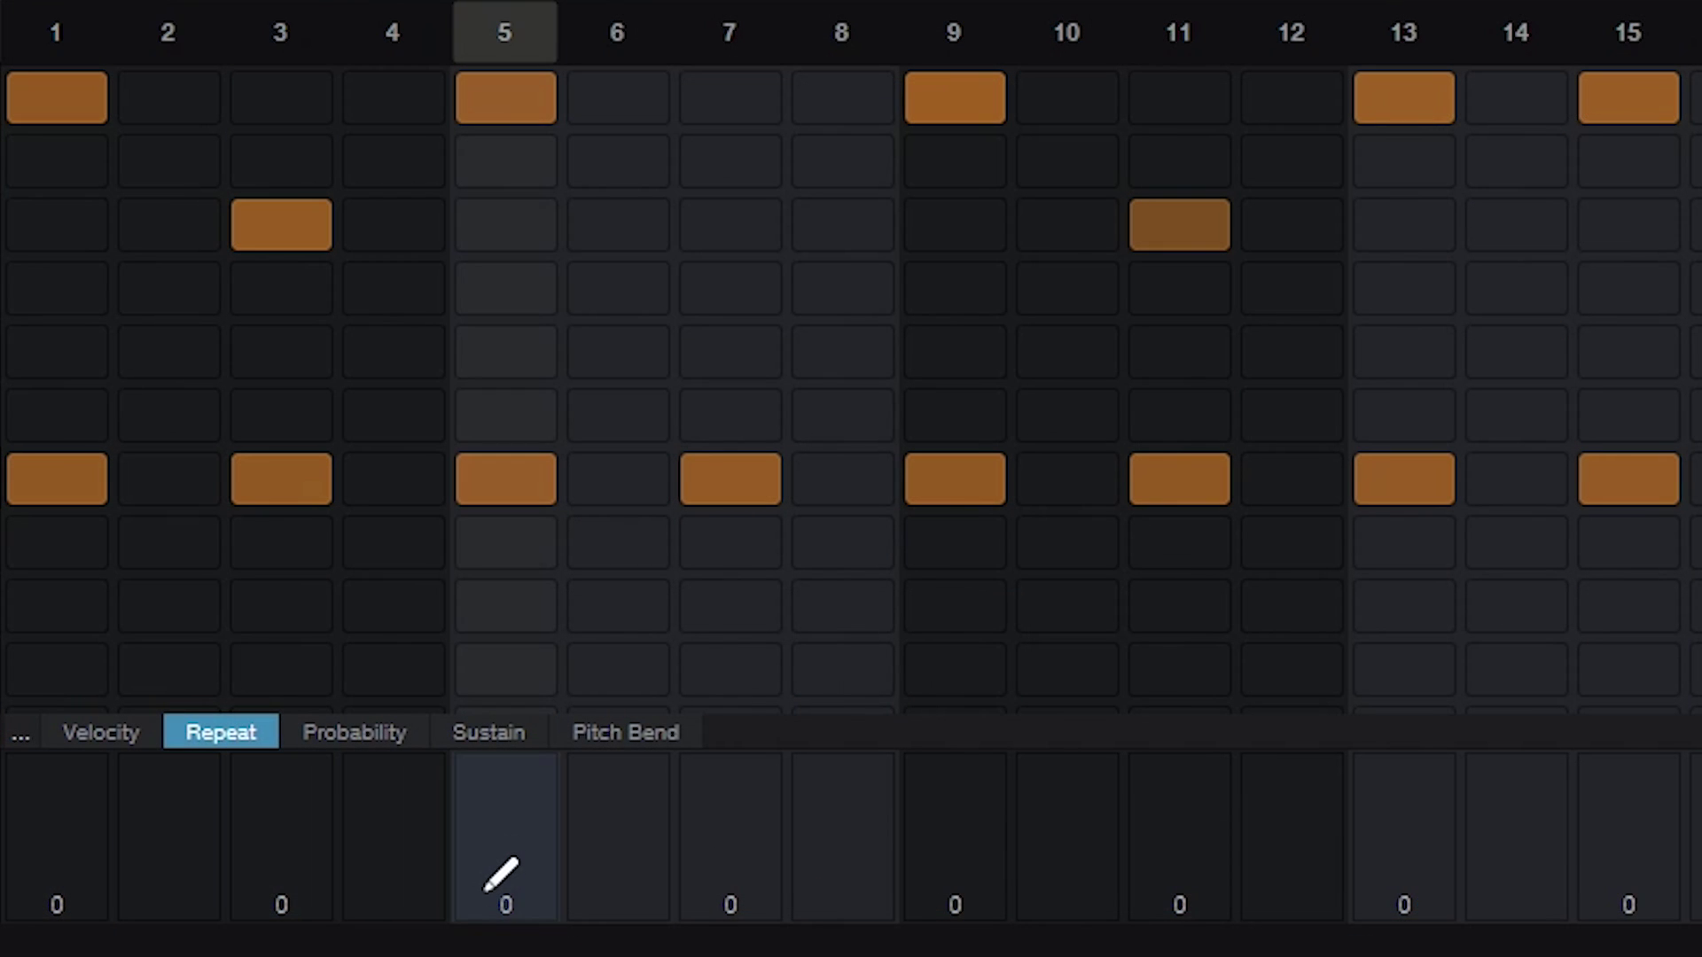
left_click_drag(507, 902, 504, 882)
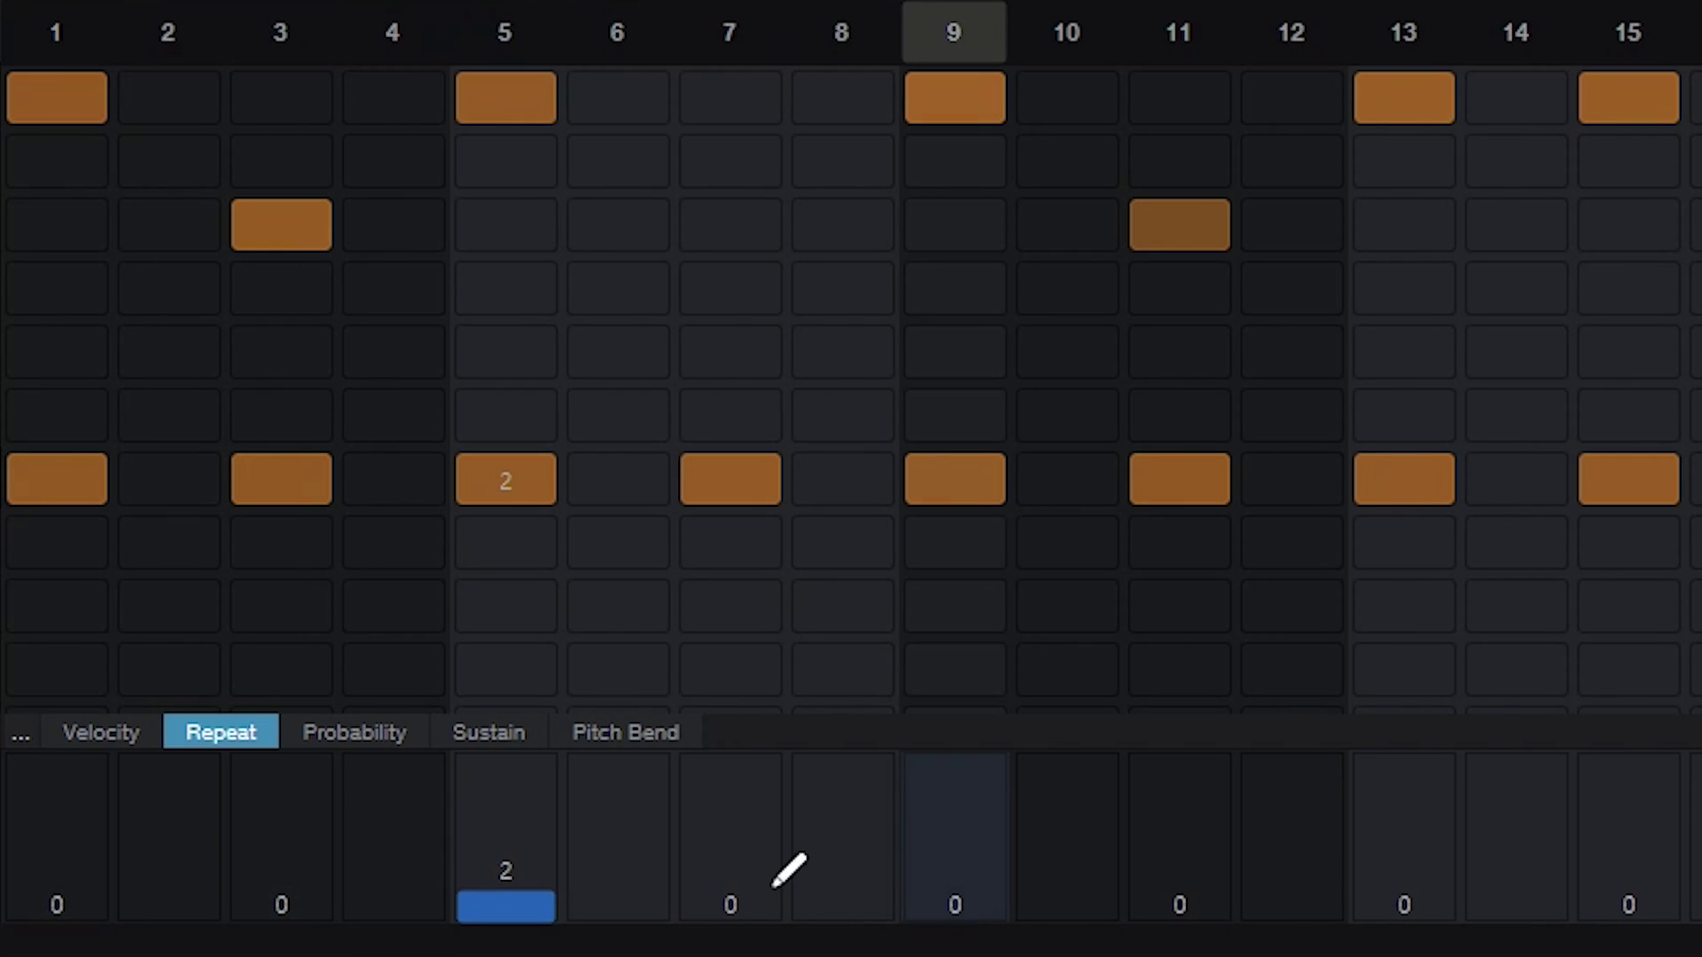
left_click_drag(744, 881, 745, 849)
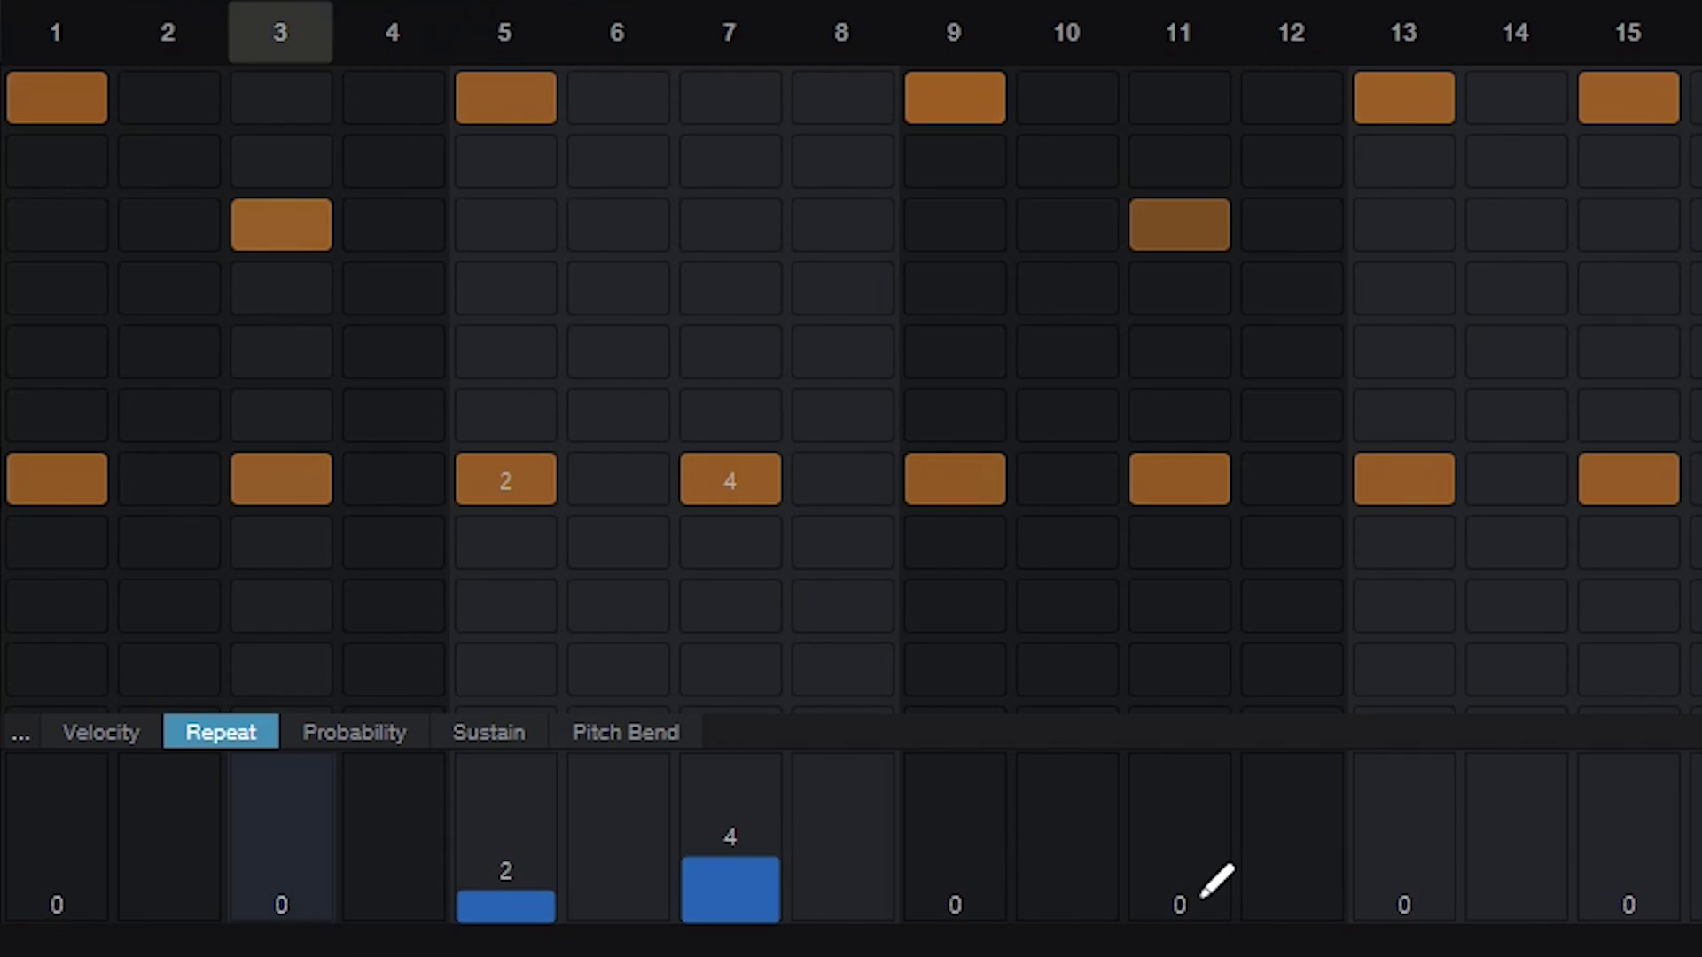
left_click_drag(519, 897, 518, 922)
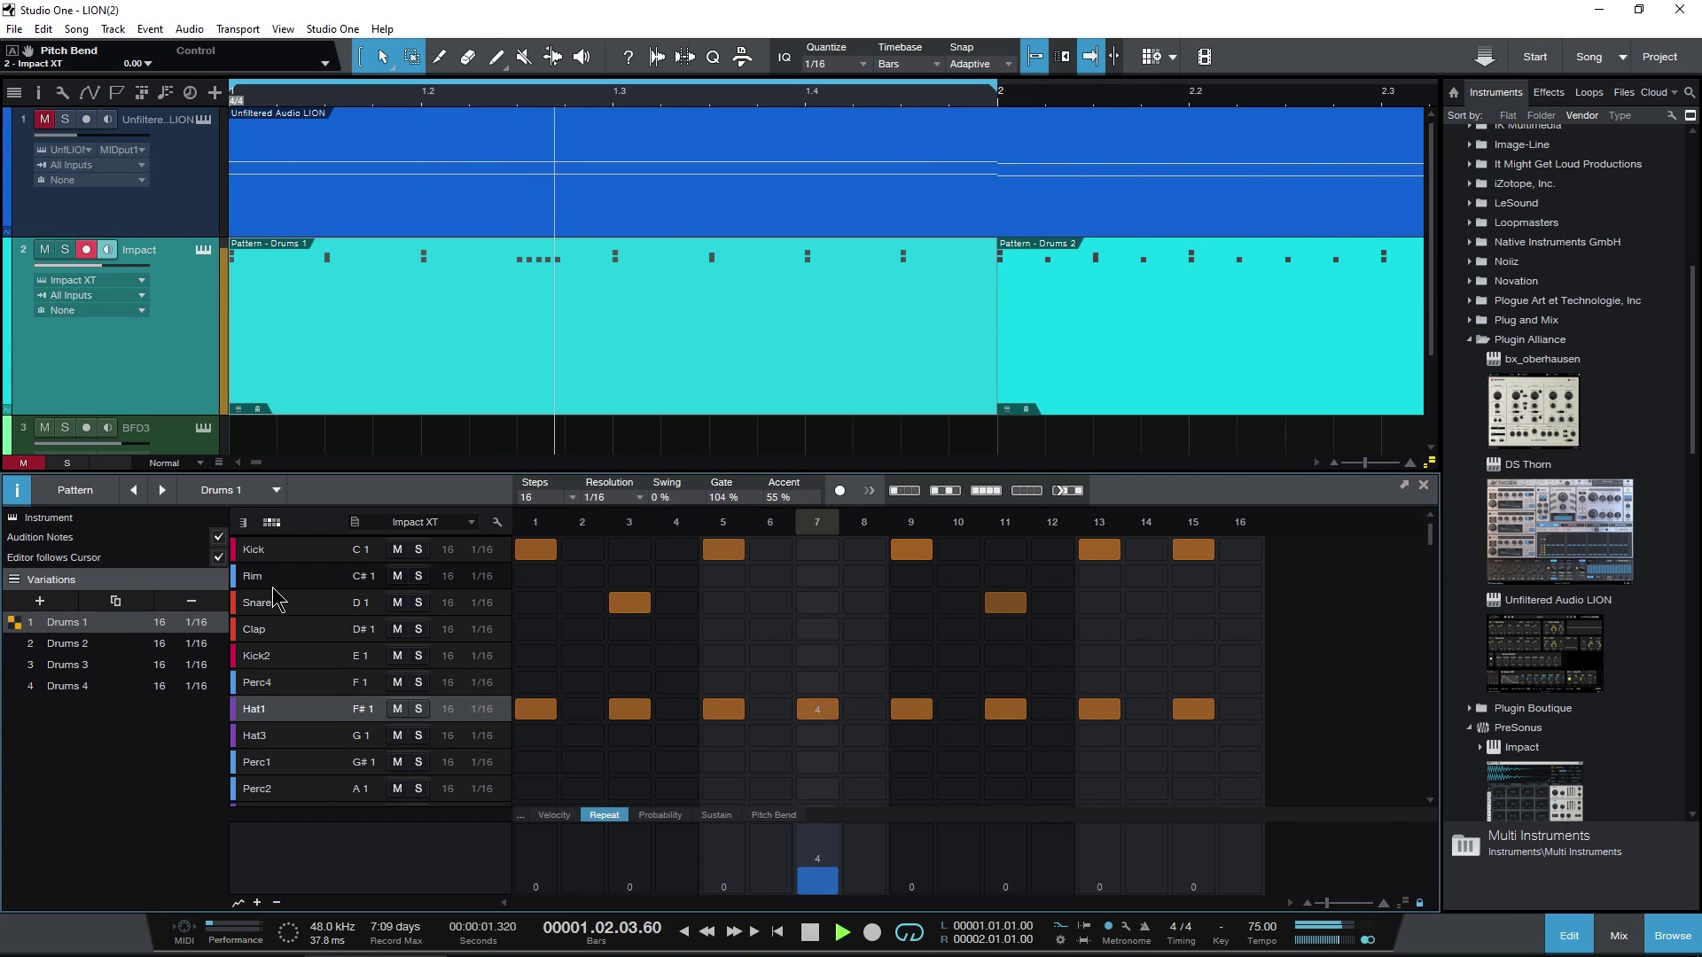
Try a repeat on step 11 of the Snare, and reset the Hat1 repeat on step 7 to 0.
left_click(263, 608)
left_click(1005, 883)
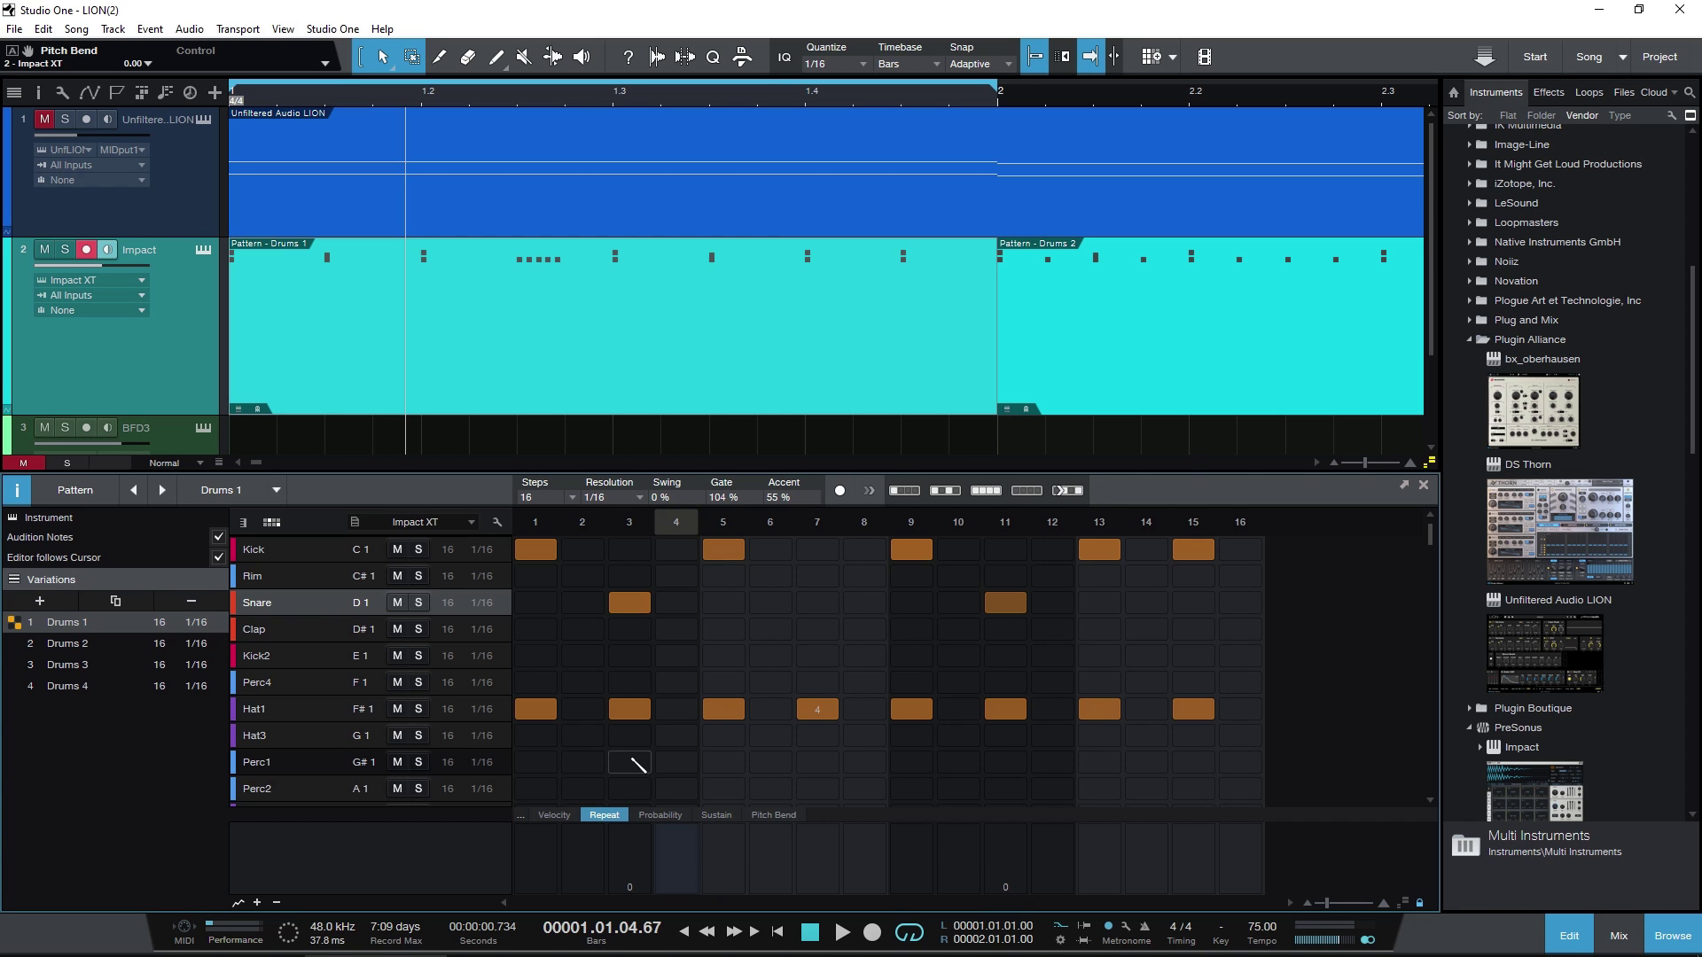
left_click(318, 709)
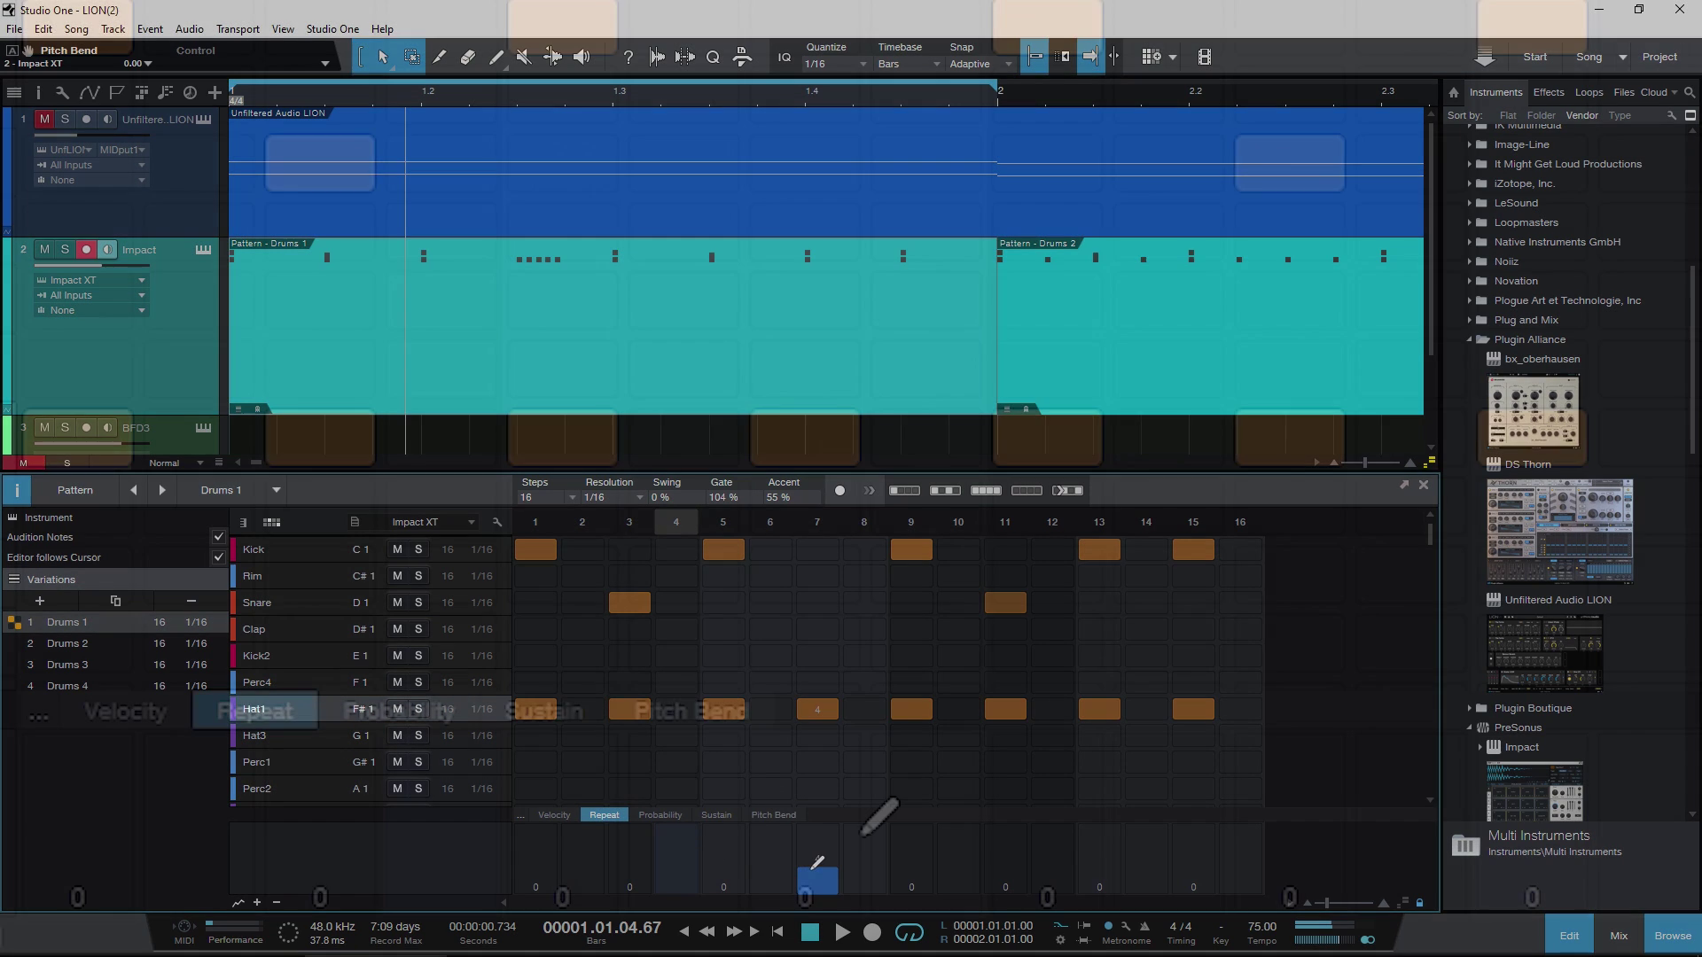
left_click(815, 885)
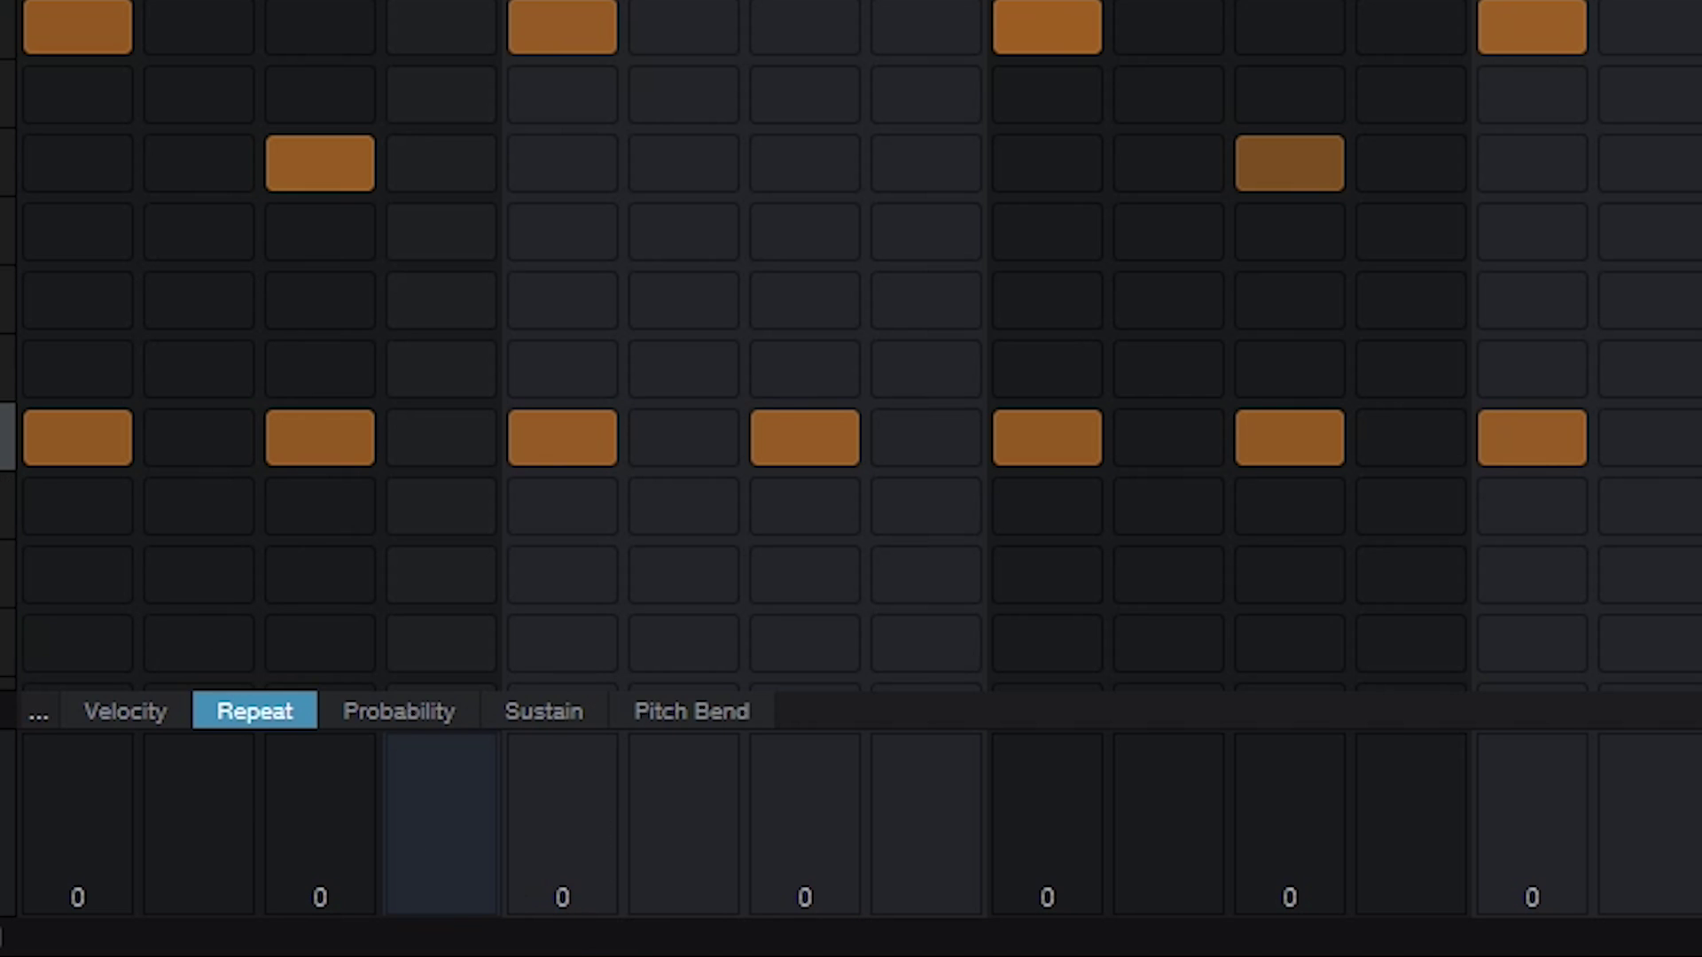
left_click_drag(67, 874, 79, 922)
Set the Kick probability to 50 % on step 5, 26 % on step 9, 9 % on step 13 and 100 % on step 15, and play the pattern.
left_click(409, 721)
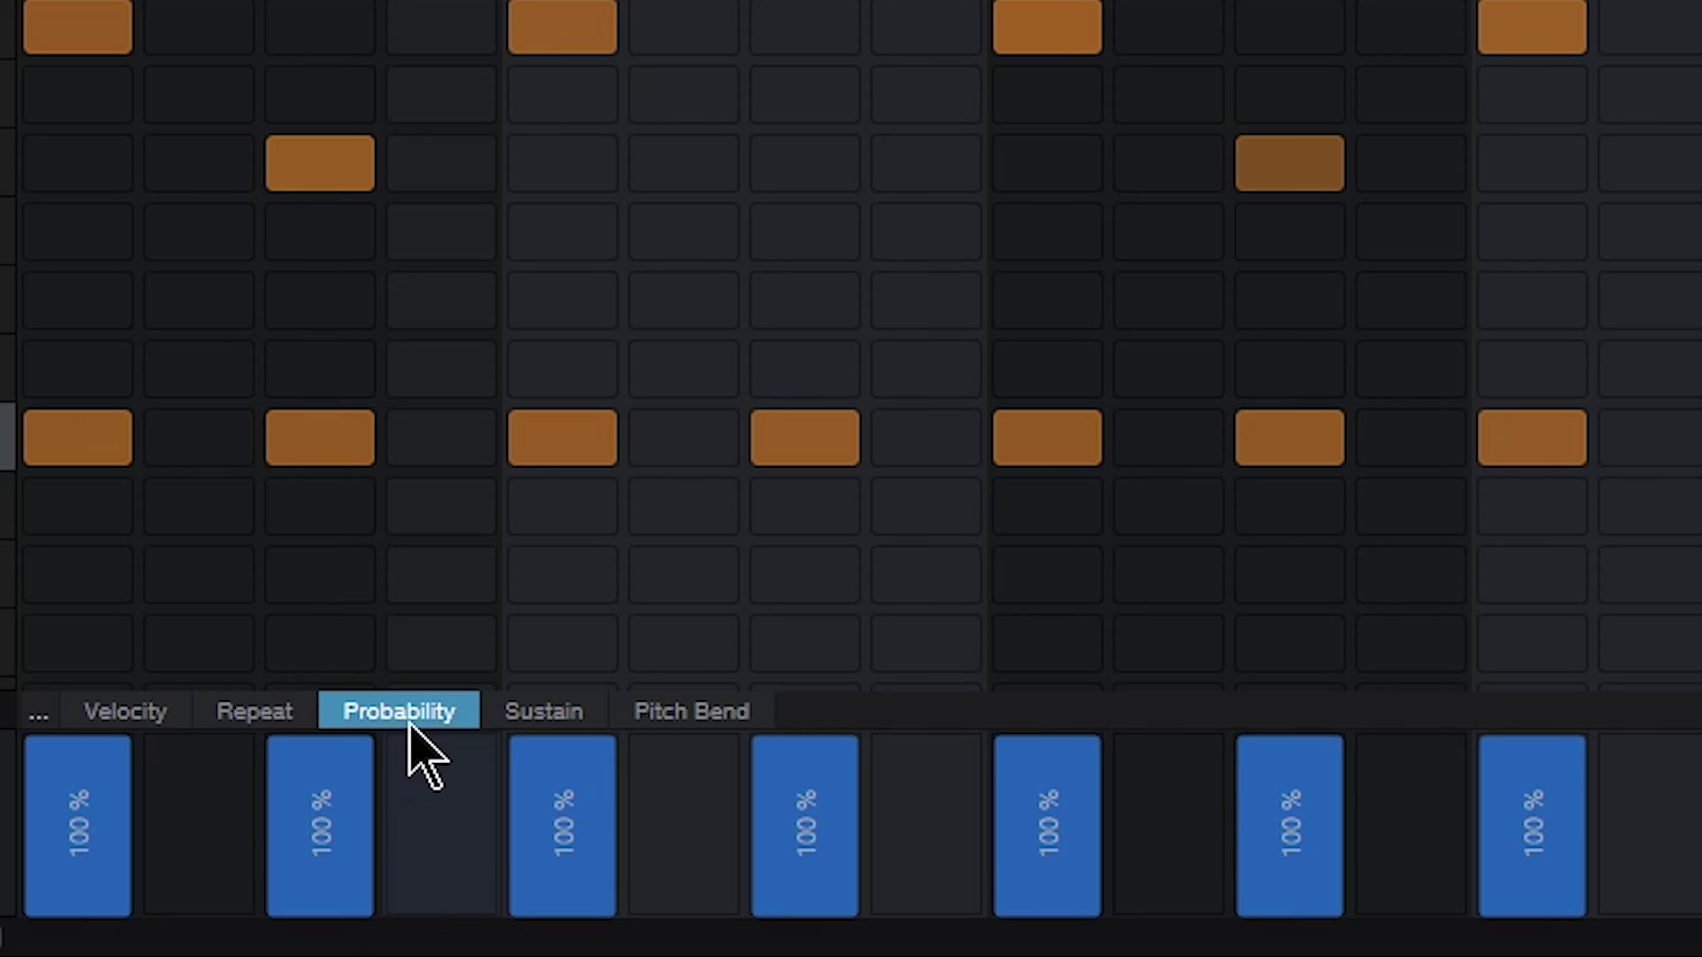
left_click(7, 27)
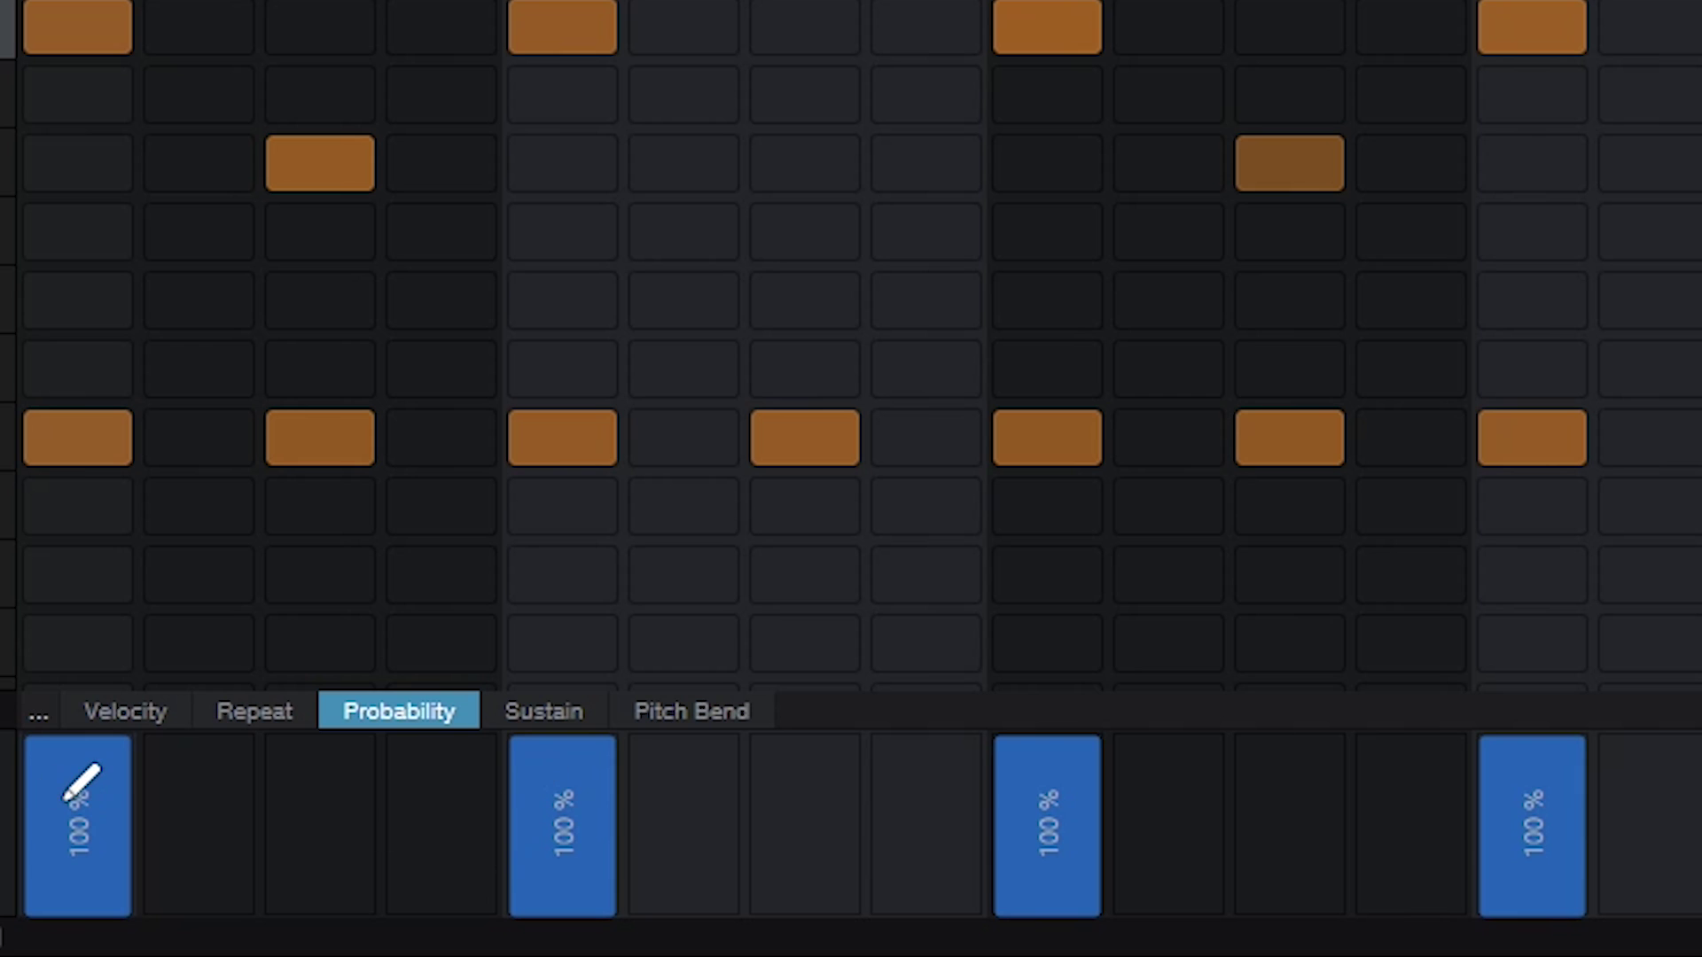
left_click_drag(565, 744, 576, 819)
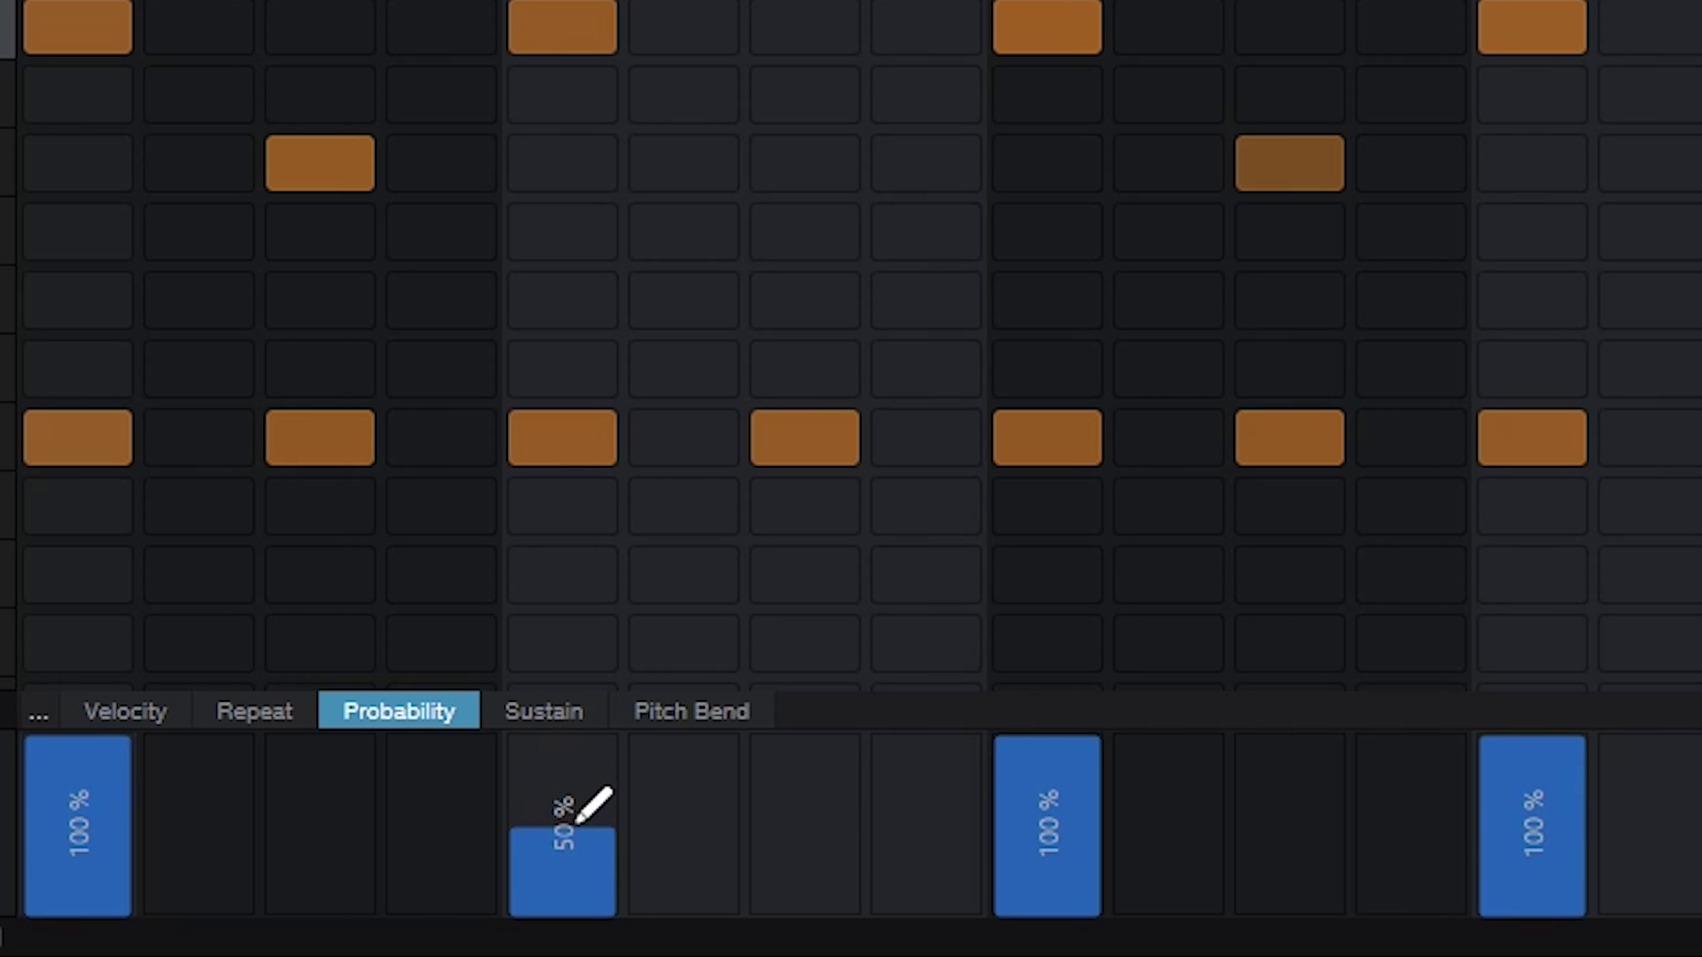
left_click_drag(1007, 757, 1092, 859)
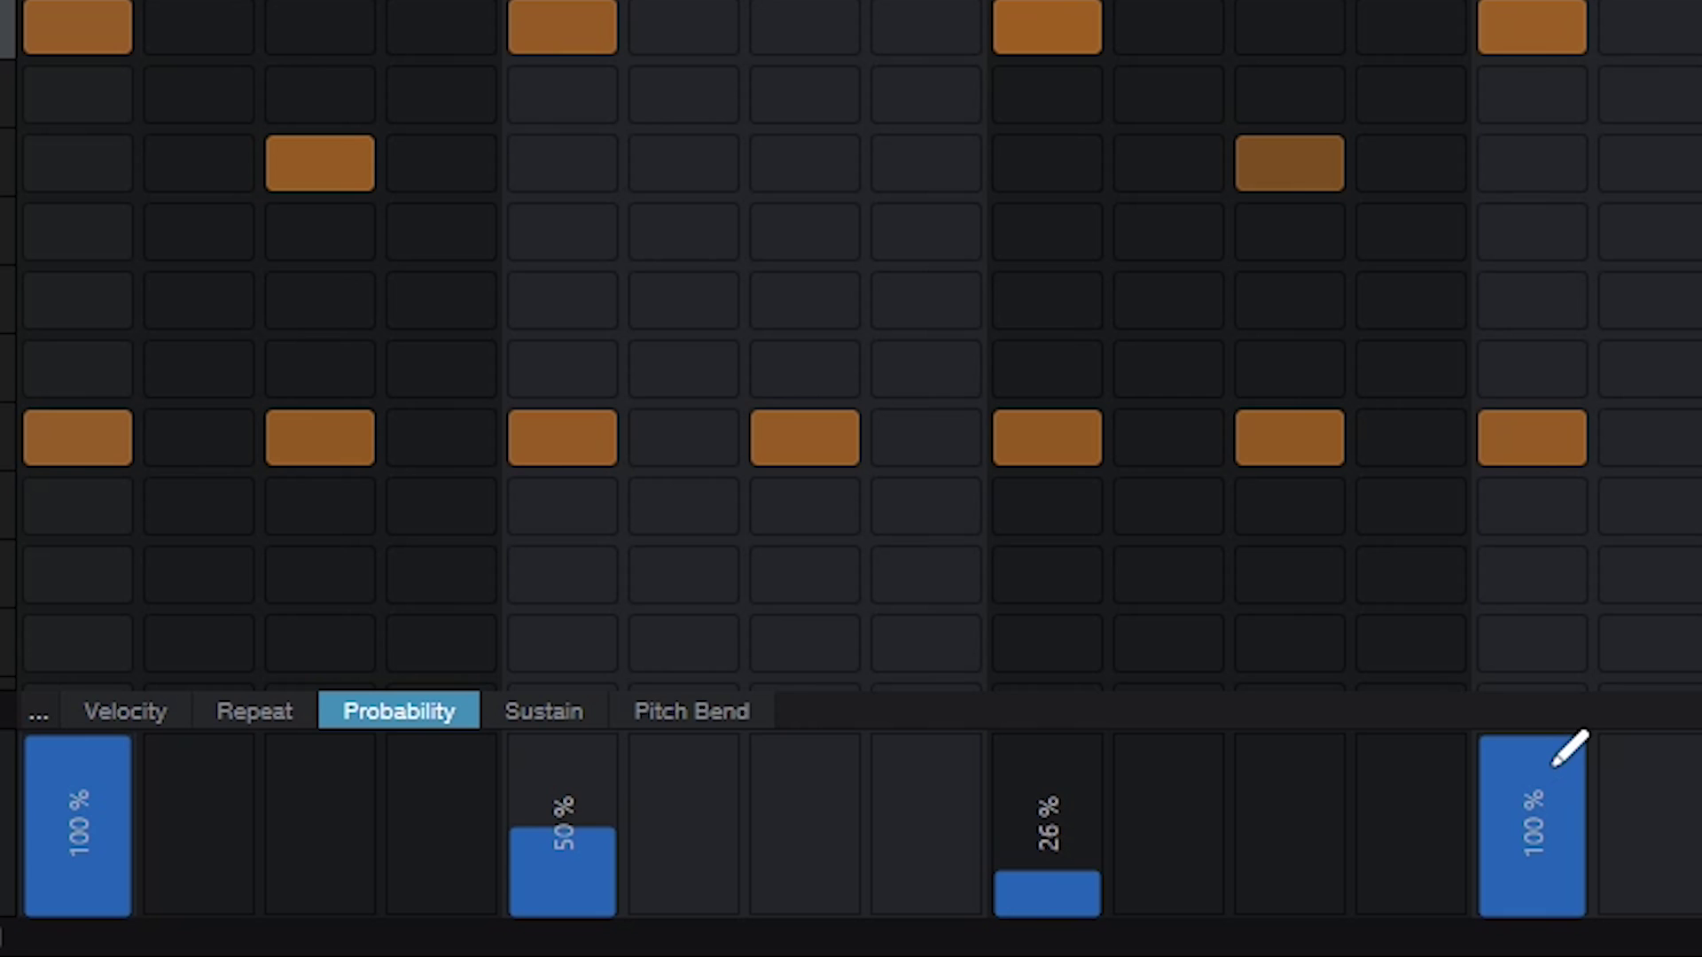
left_click_drag(1552, 765, 1552, 895)
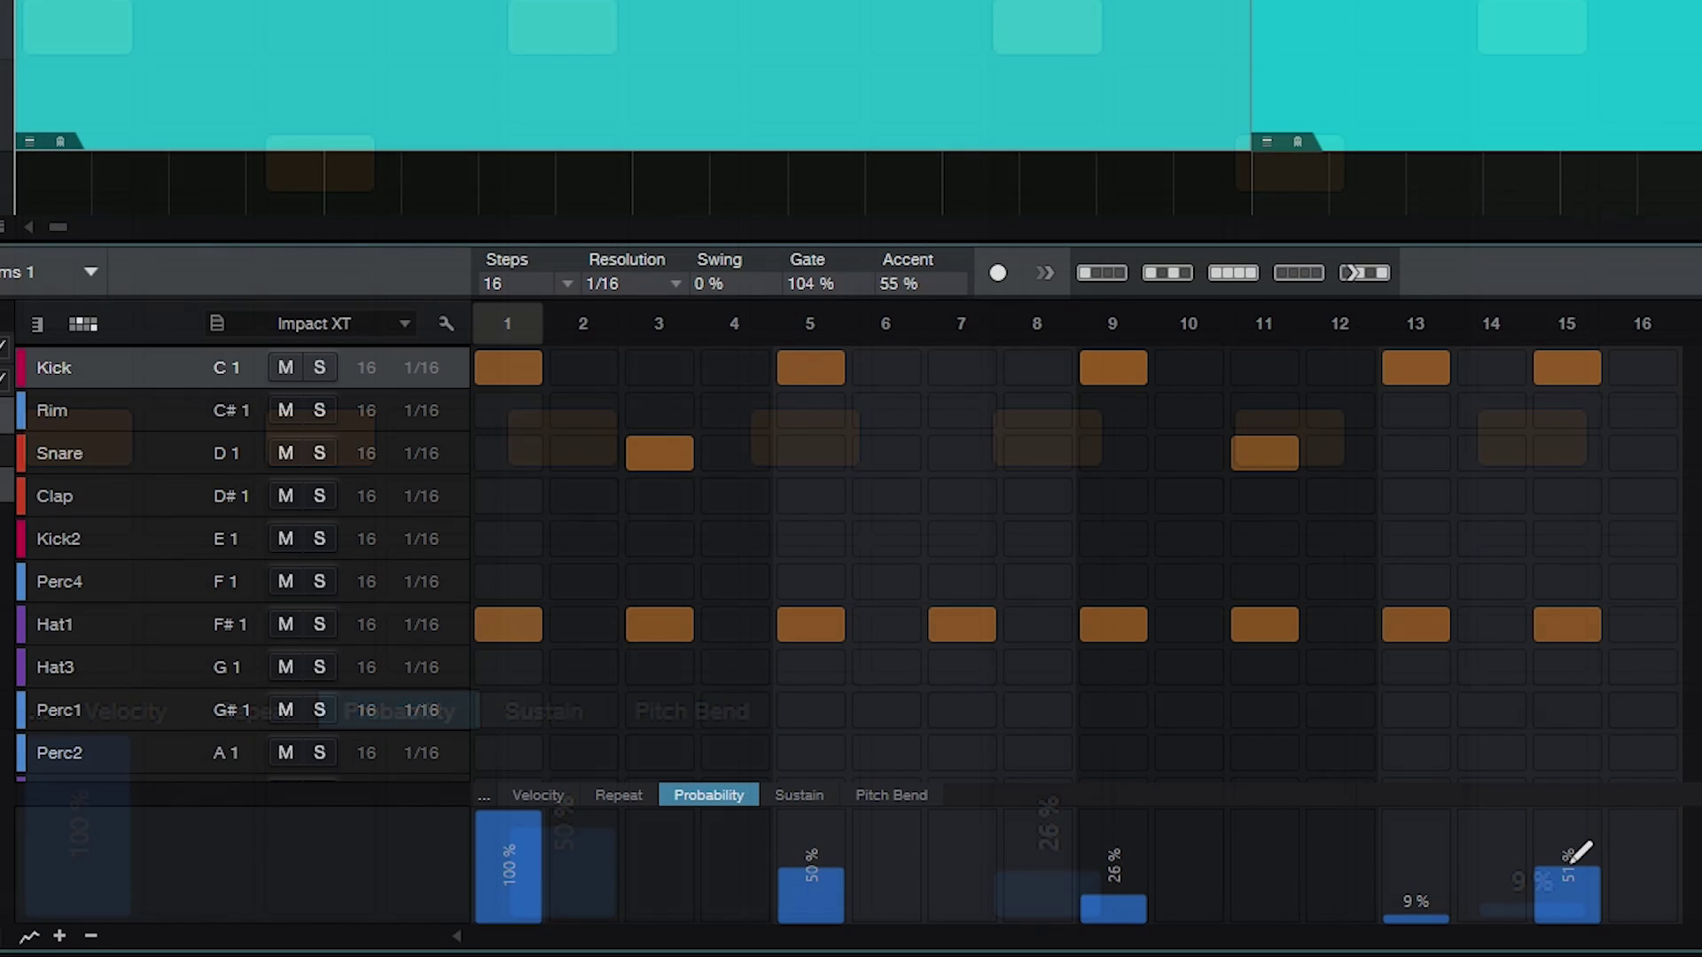
left_click(1576, 797)
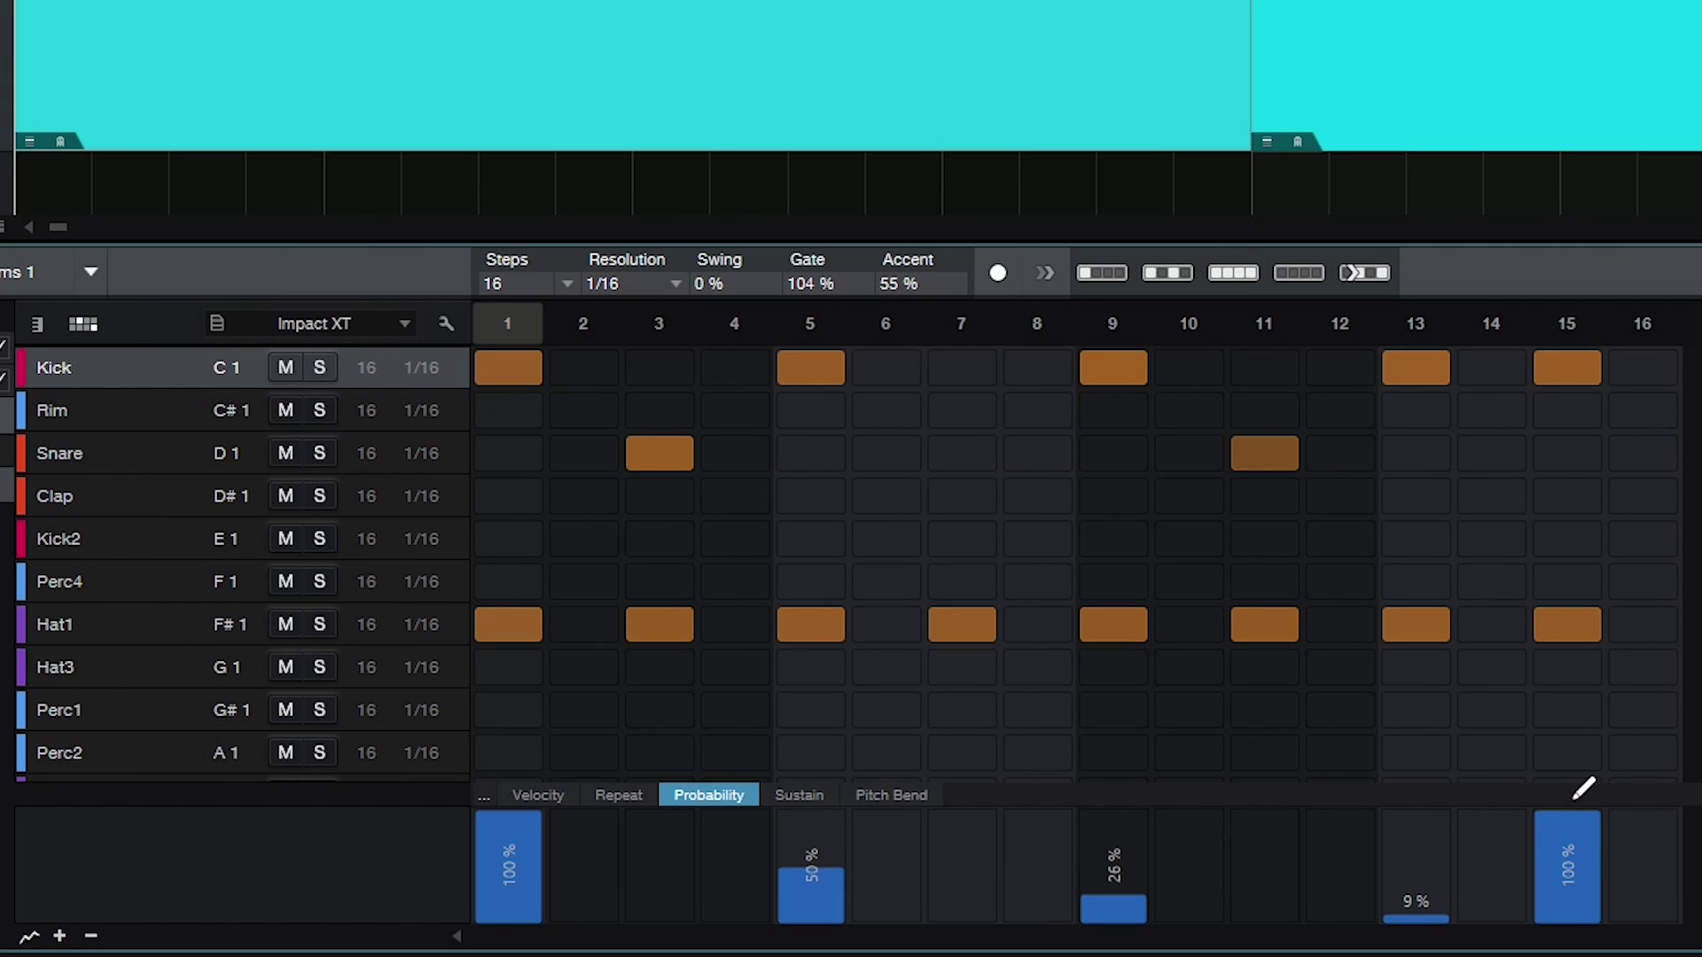
key("space")
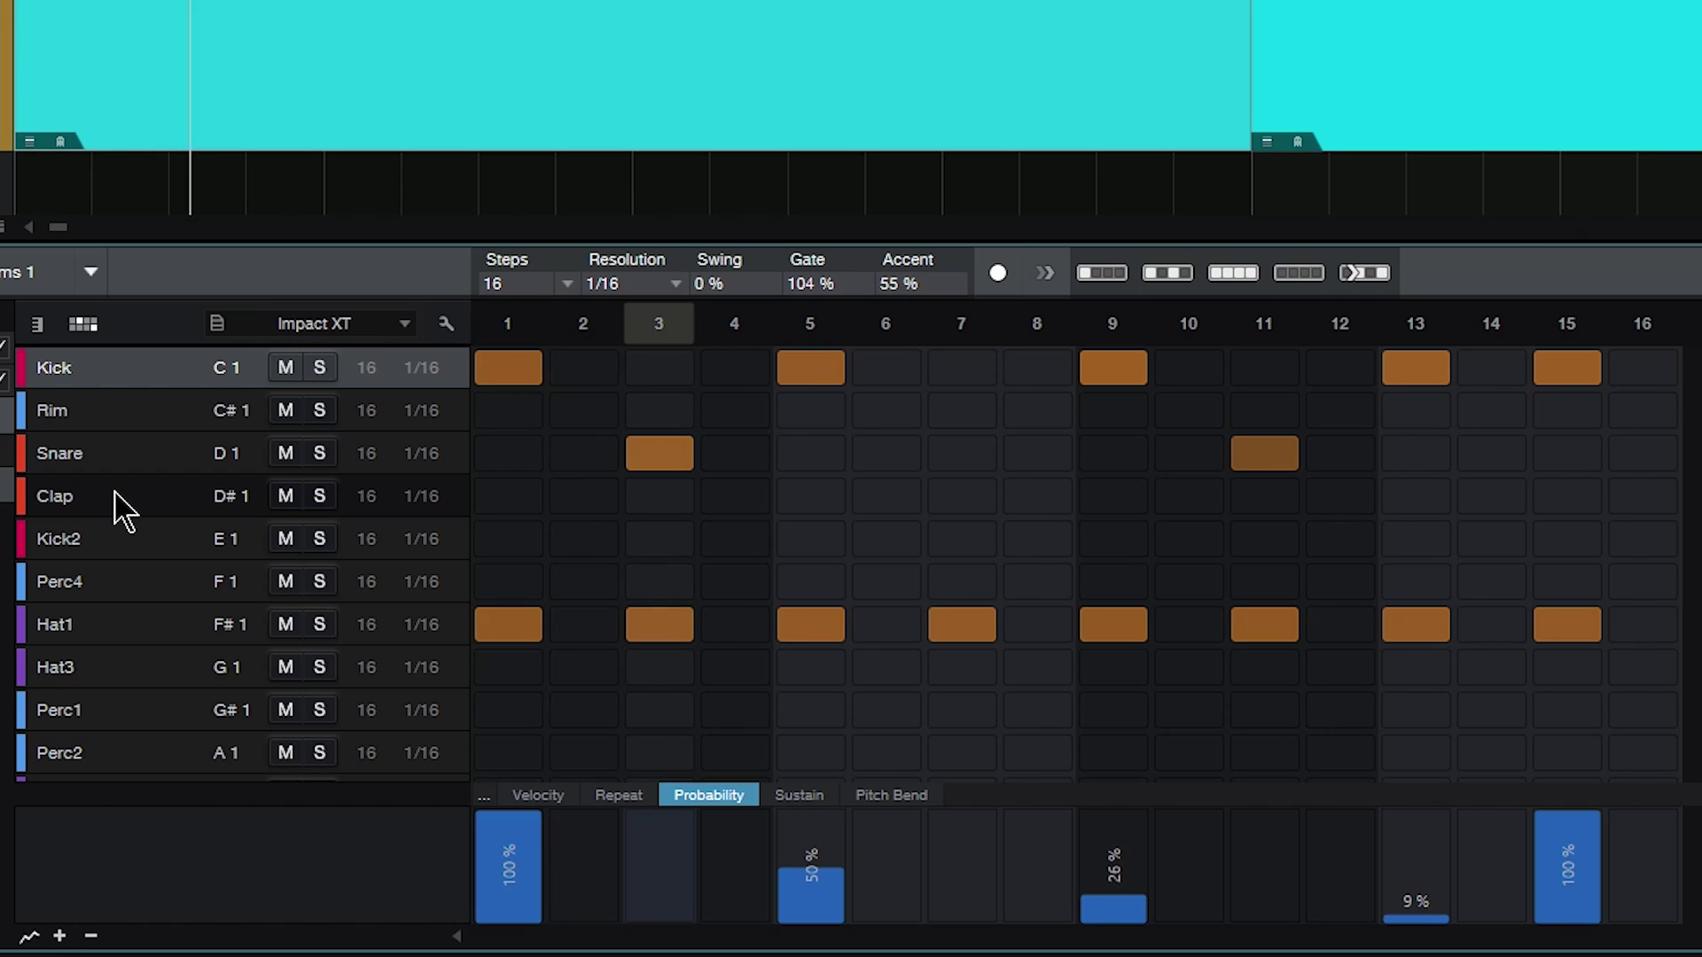
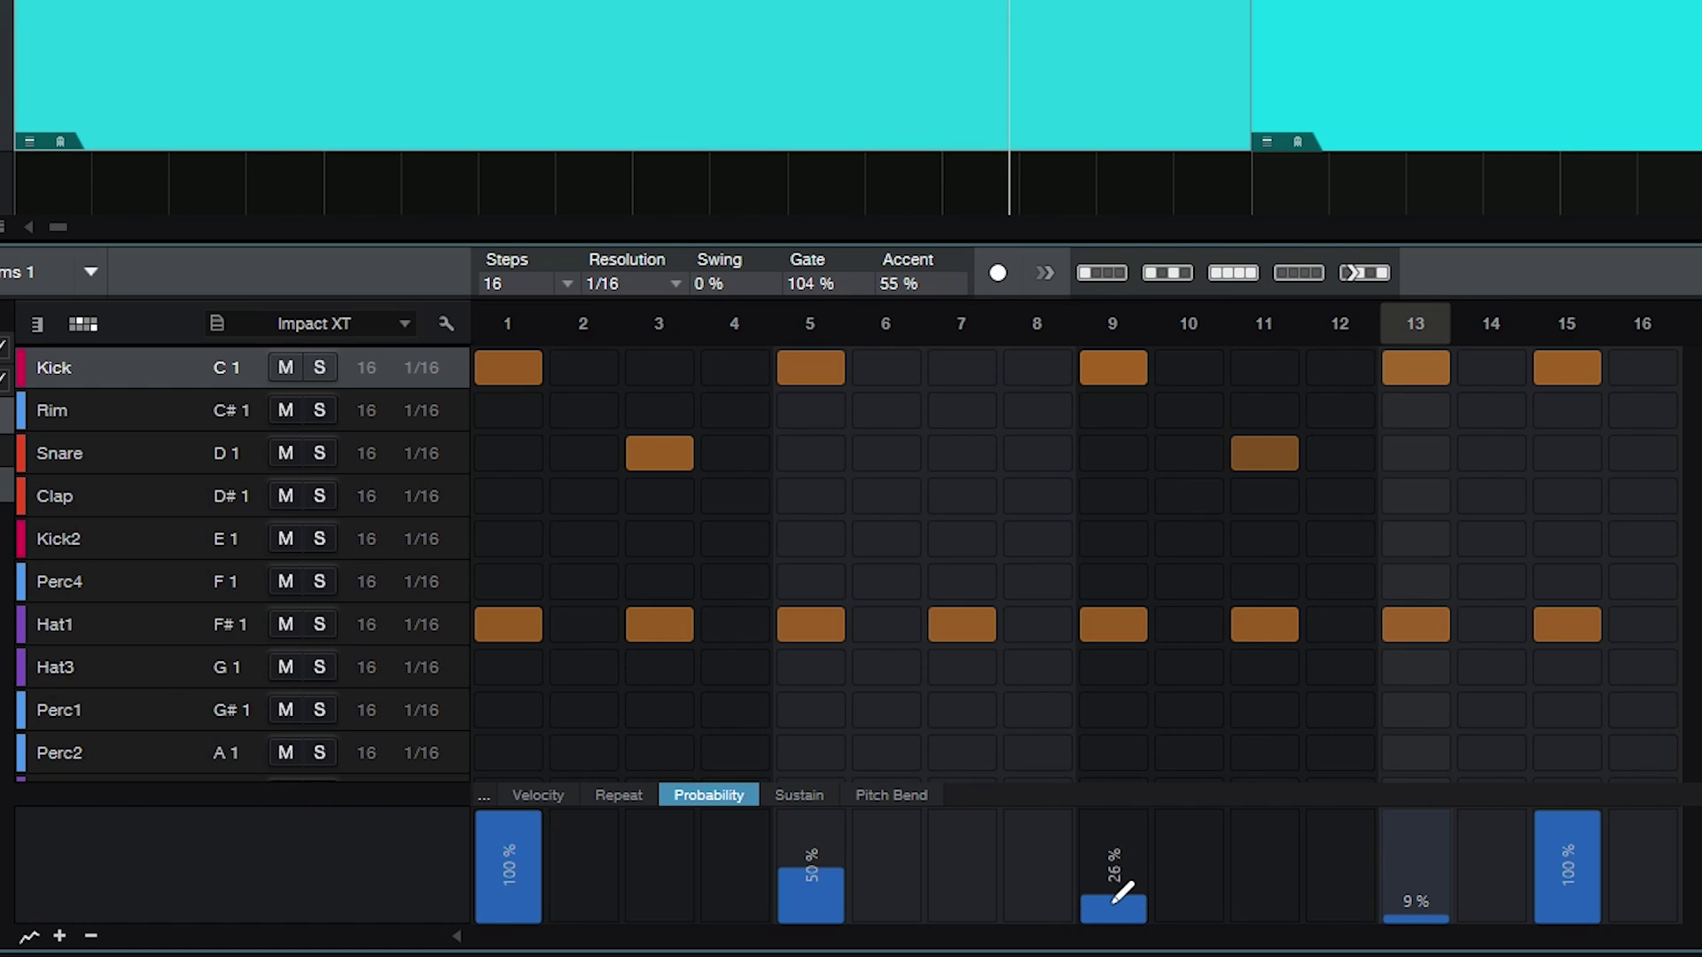
Raise the Kick probability back up on steps 5, 9 and 13.
left_click_drag(1113, 902, 1138, 849)
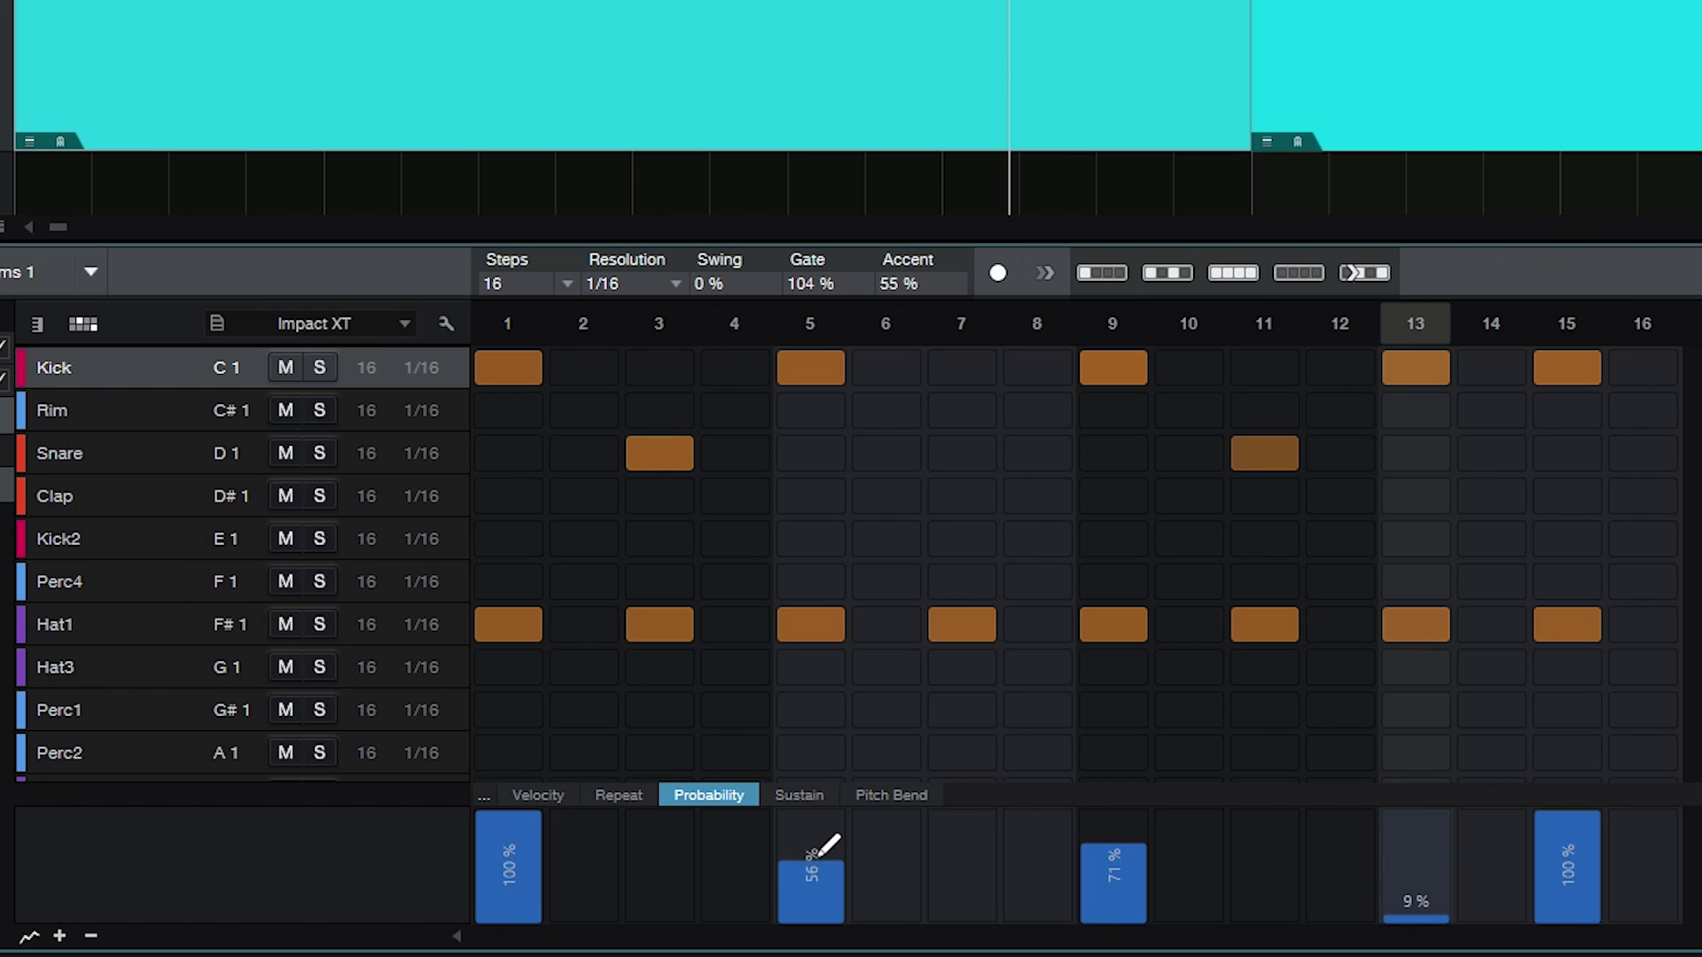
left_click_drag(816, 856, 828, 801)
mouse_move(1438, 886)
left_mouse_down()
mouse_move(1418, 878)
mouse_move(1437, 762)
left_mouse_up()
left_click_drag(1130, 847, 1131, 854)
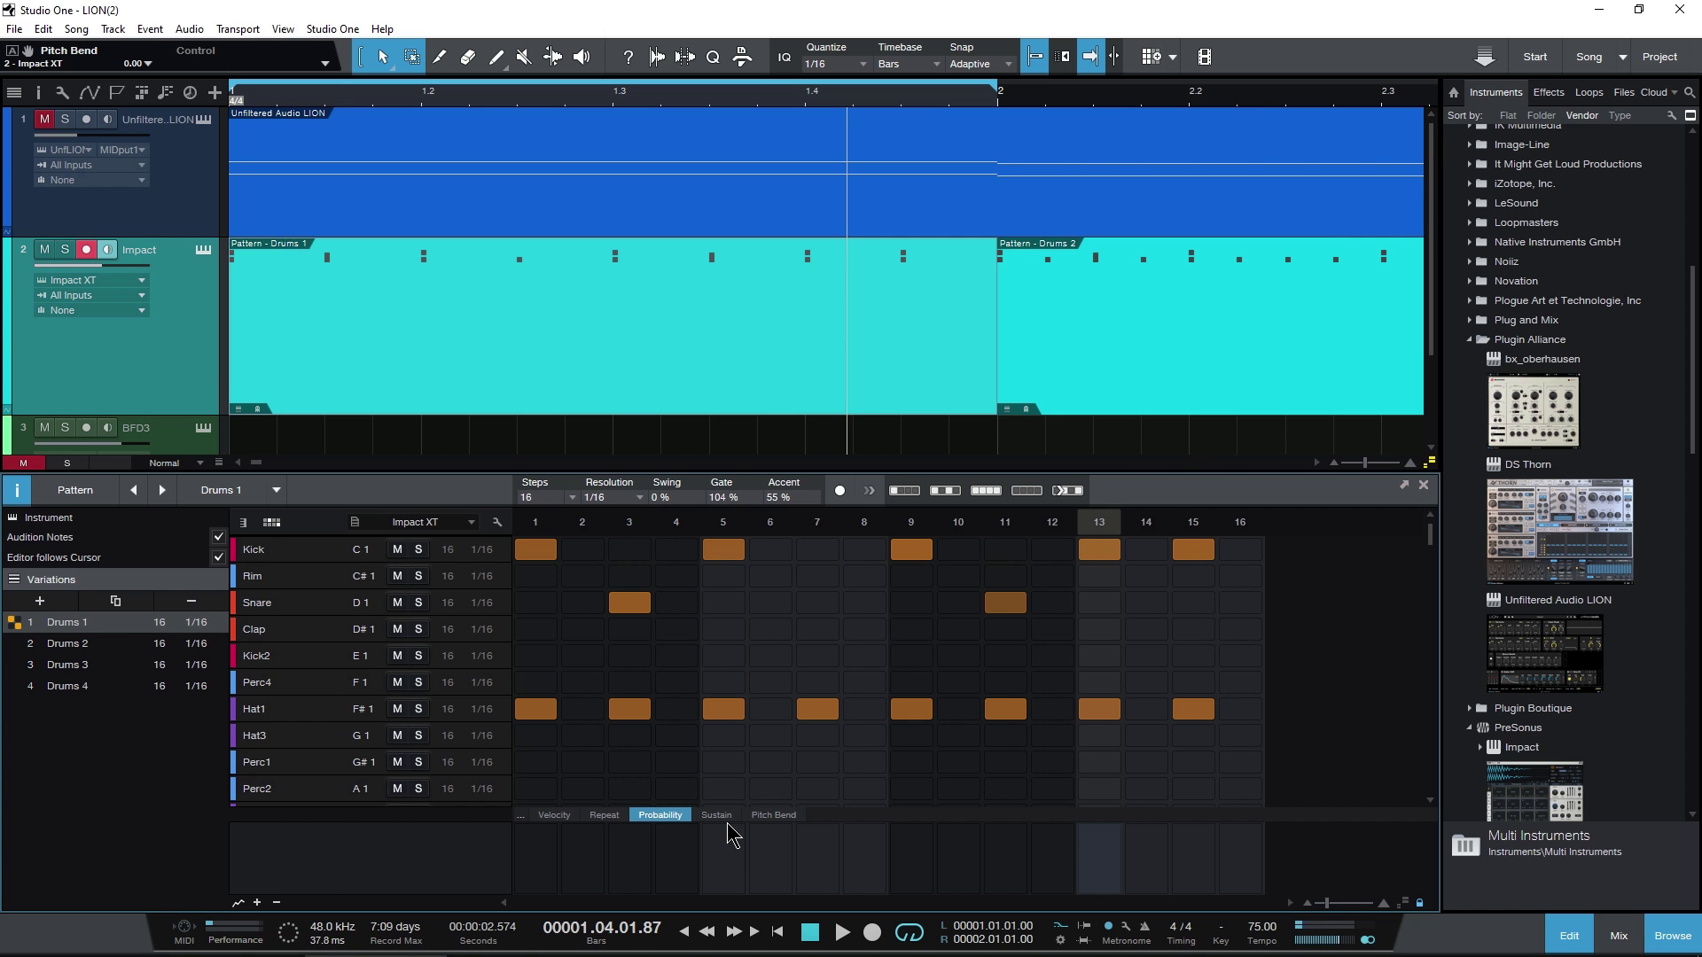
Sketch a Pitch Bend curve across steps 3 to 9, undo it, and return to the Velocity lane.
left_click(717, 815)
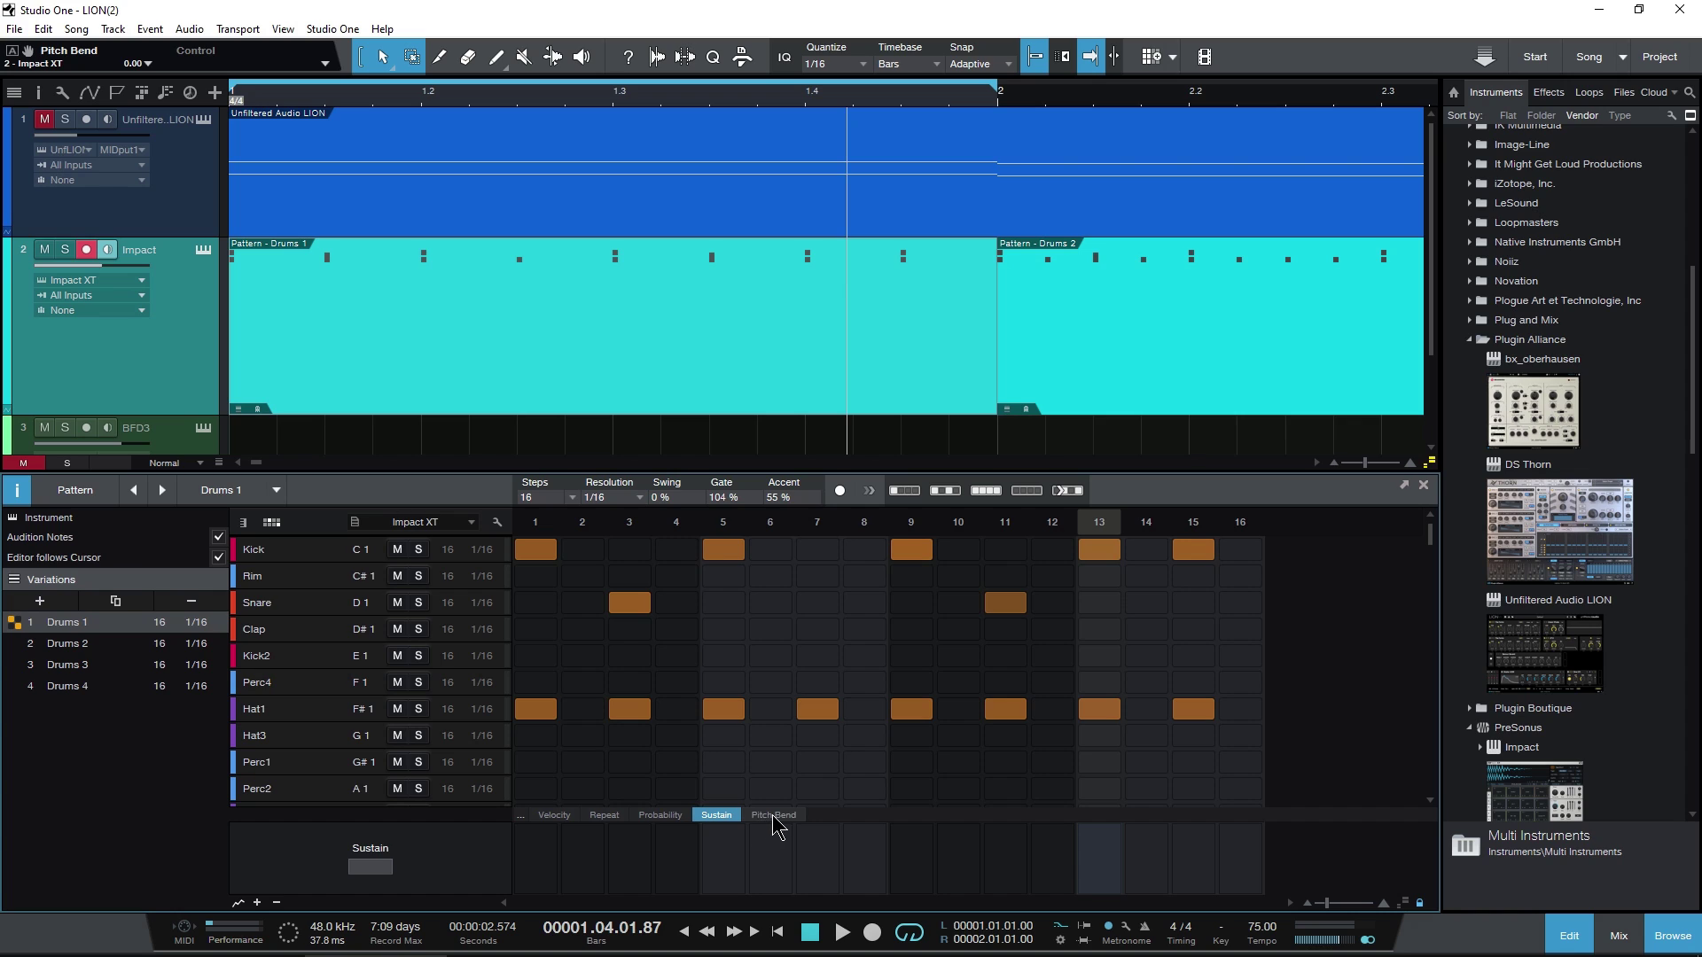
left_click(773, 816)
left_click_drag(654, 871, 915, 838)
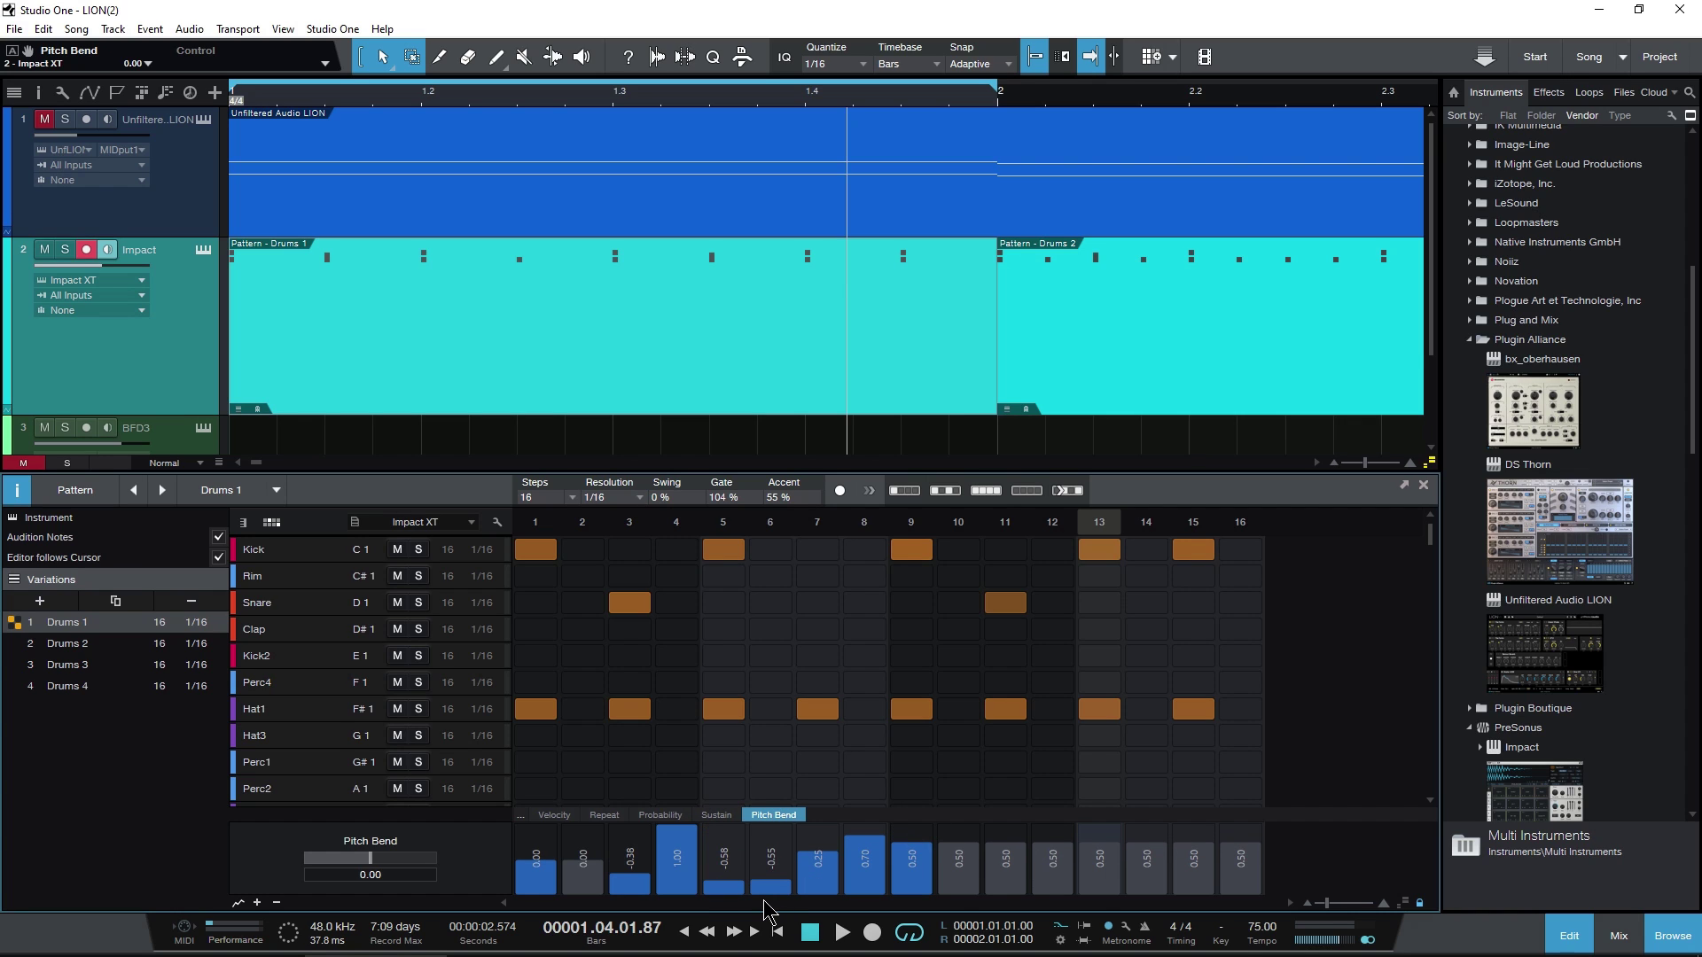
key("ctrl+z")
left_click(554, 816)
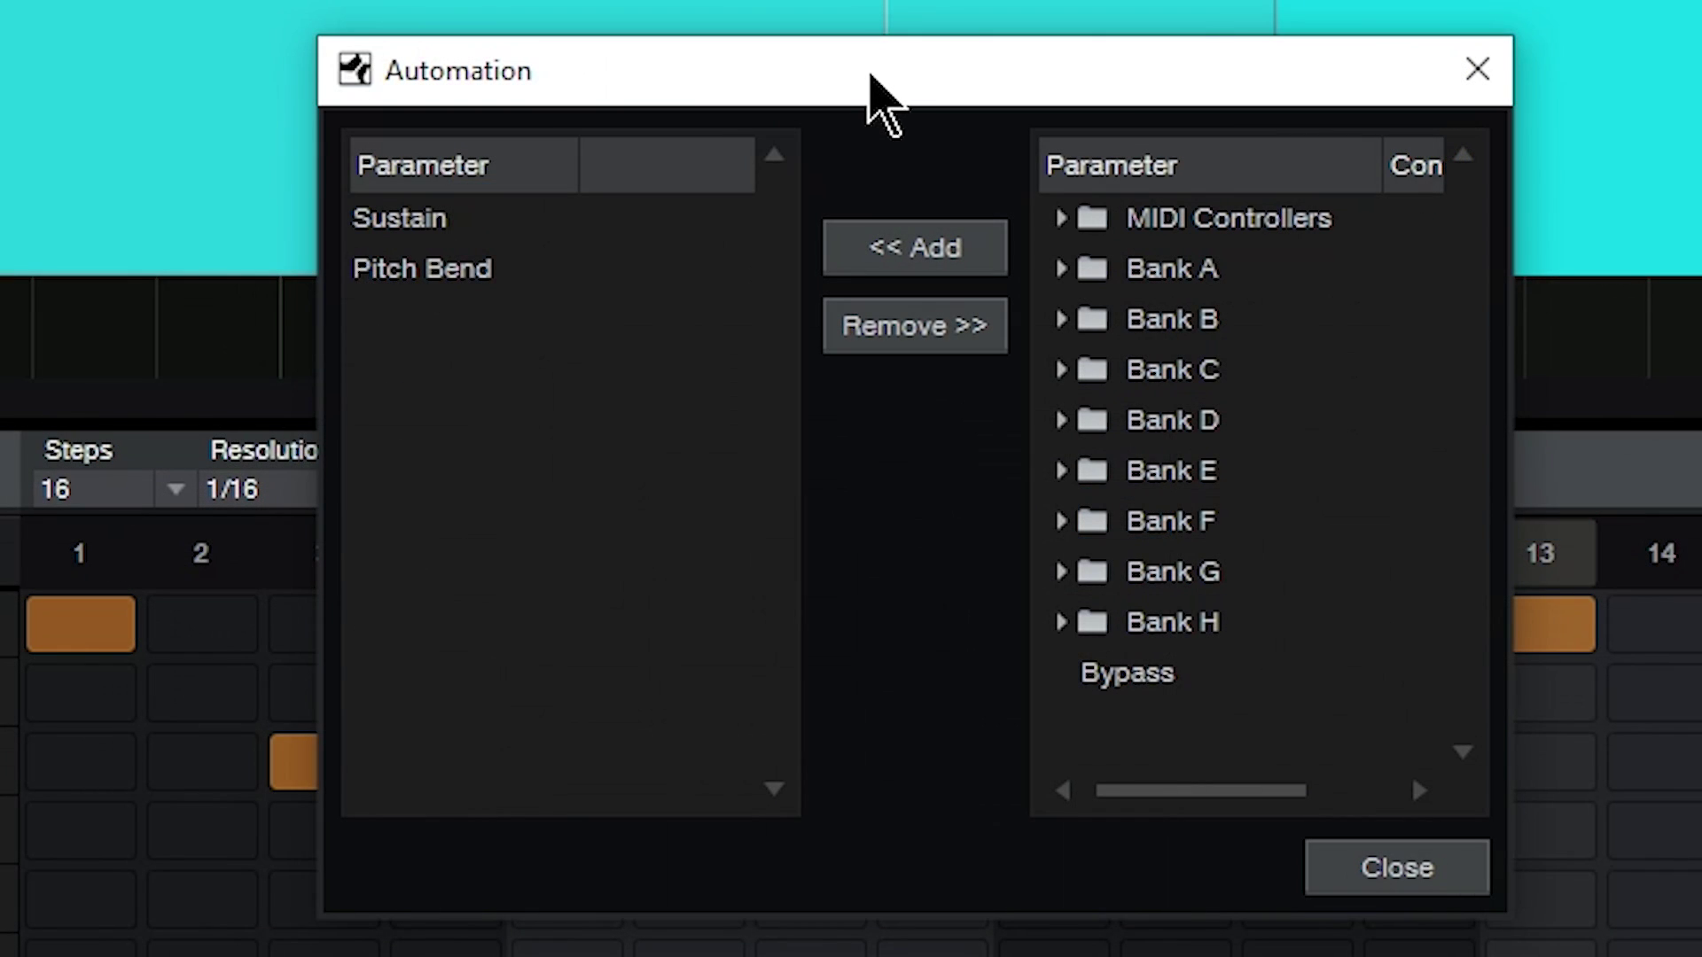
Check the parameters available for pattern automation, close that list, and hide and show the automation lanes again.
left_click_drag(882, 102, 731, 109)
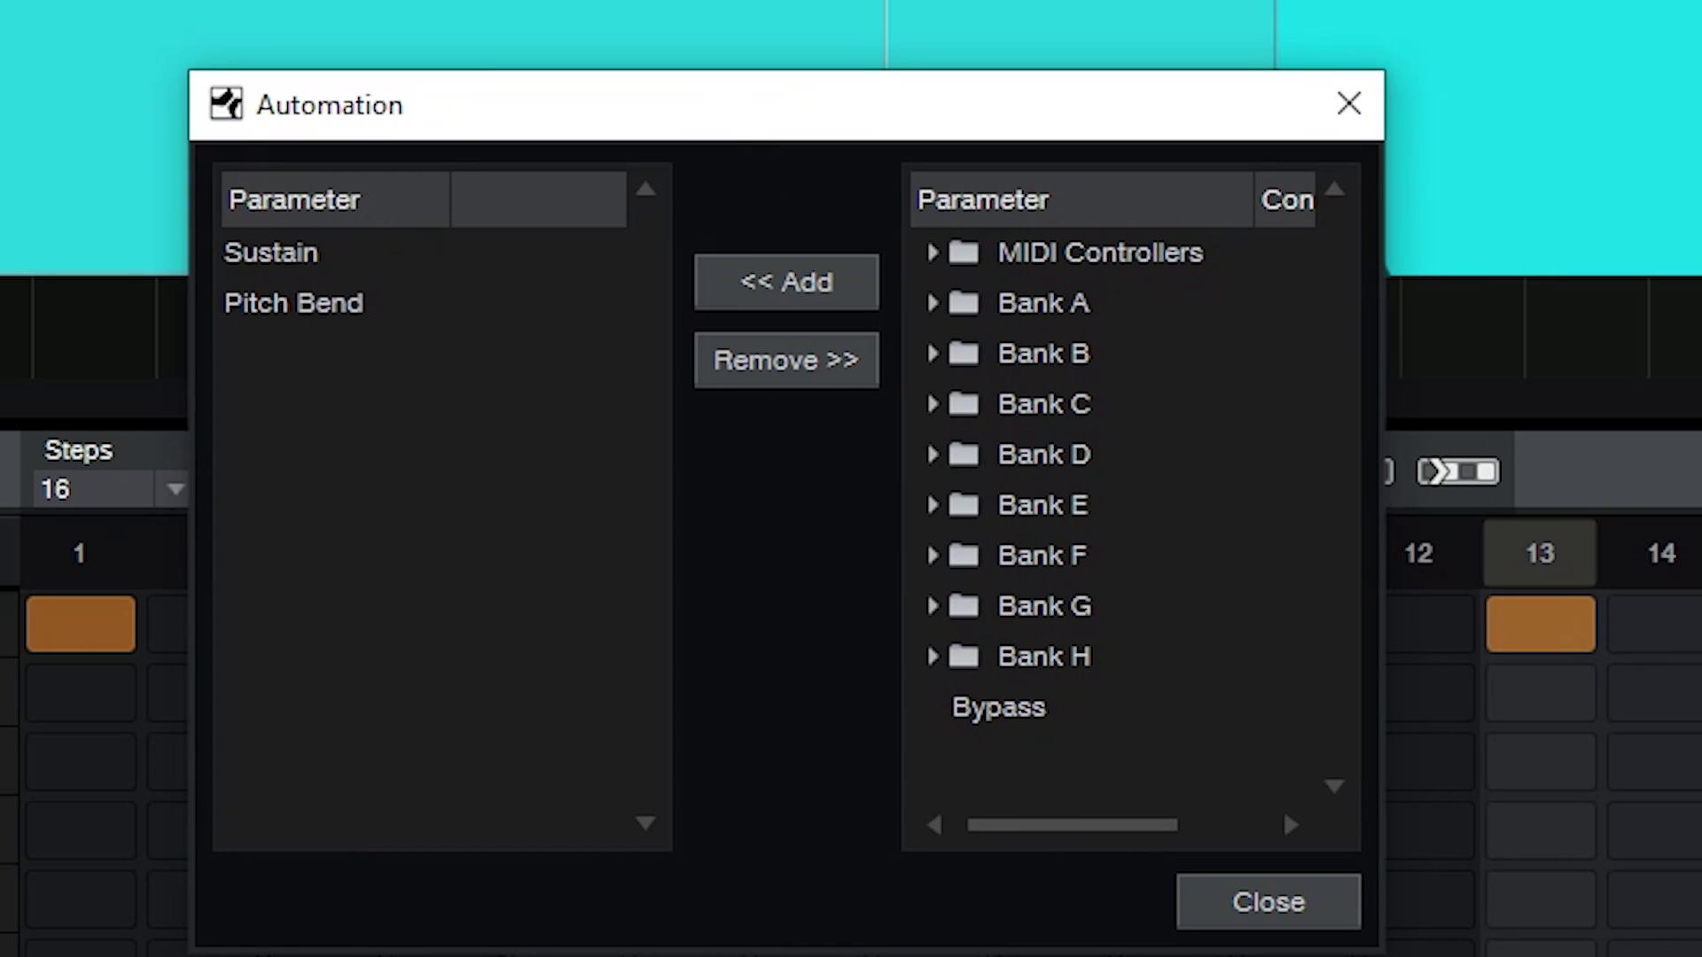
left_click(1268, 901)
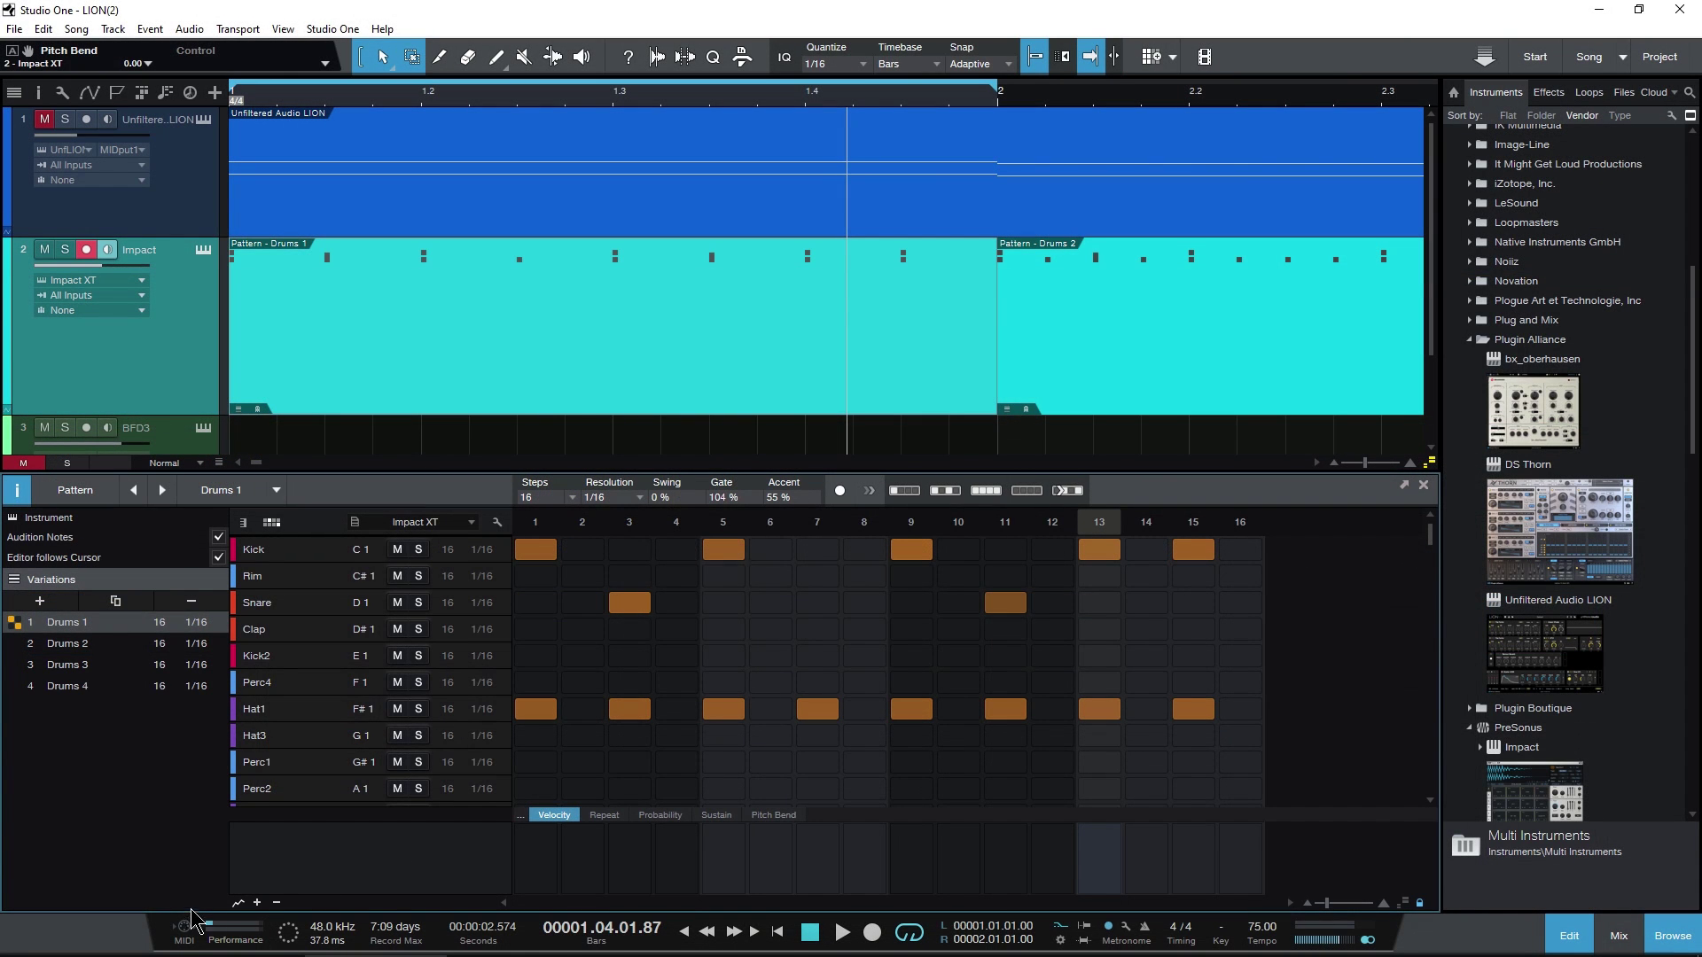
left_click(236, 903)
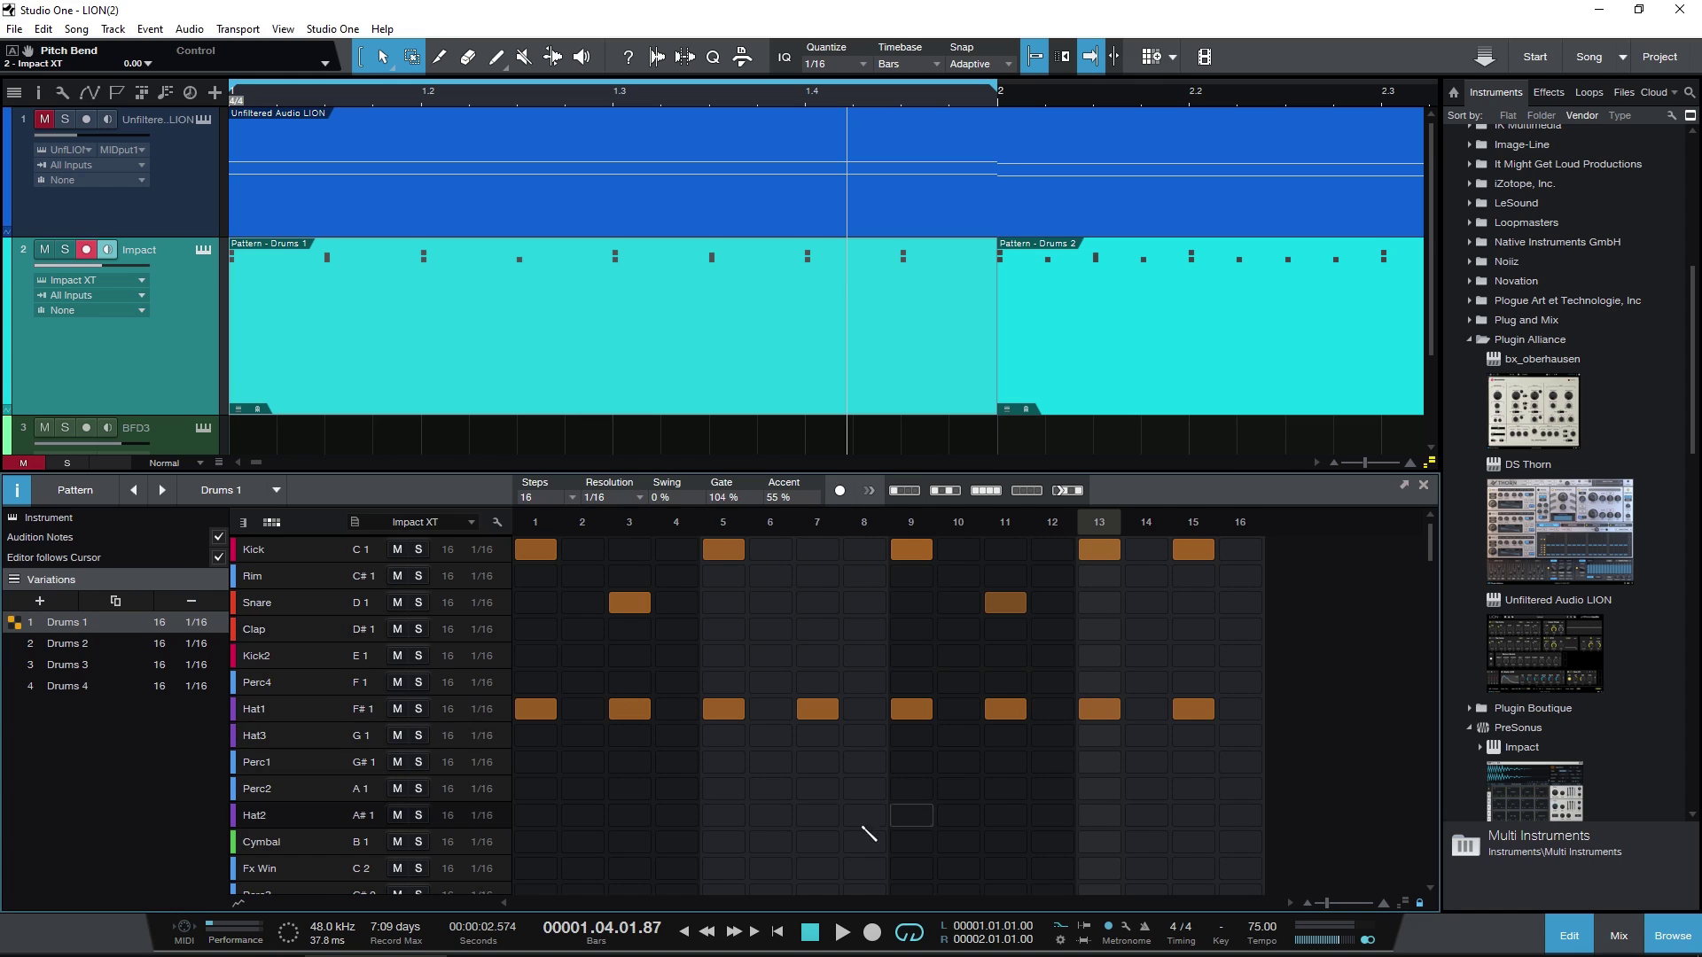
left_click(237, 905)
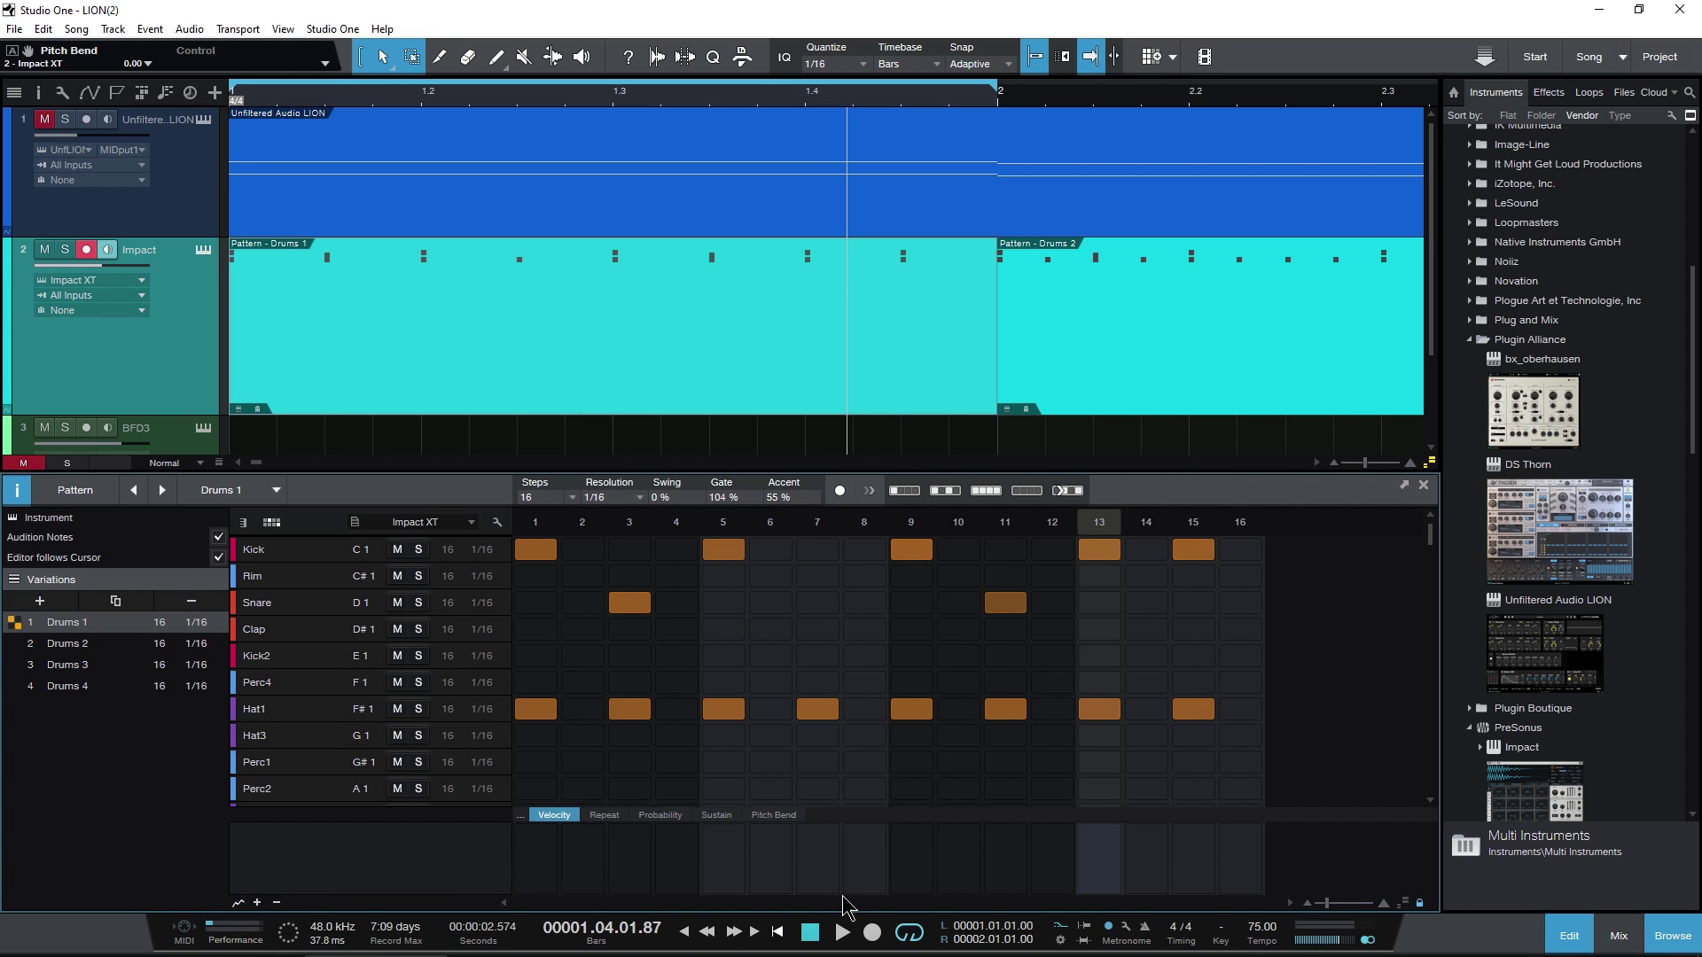
Add a second automation lane, show the Kick's Repeat and Probability values together, and remove the extra lane.
left_click(258, 903)
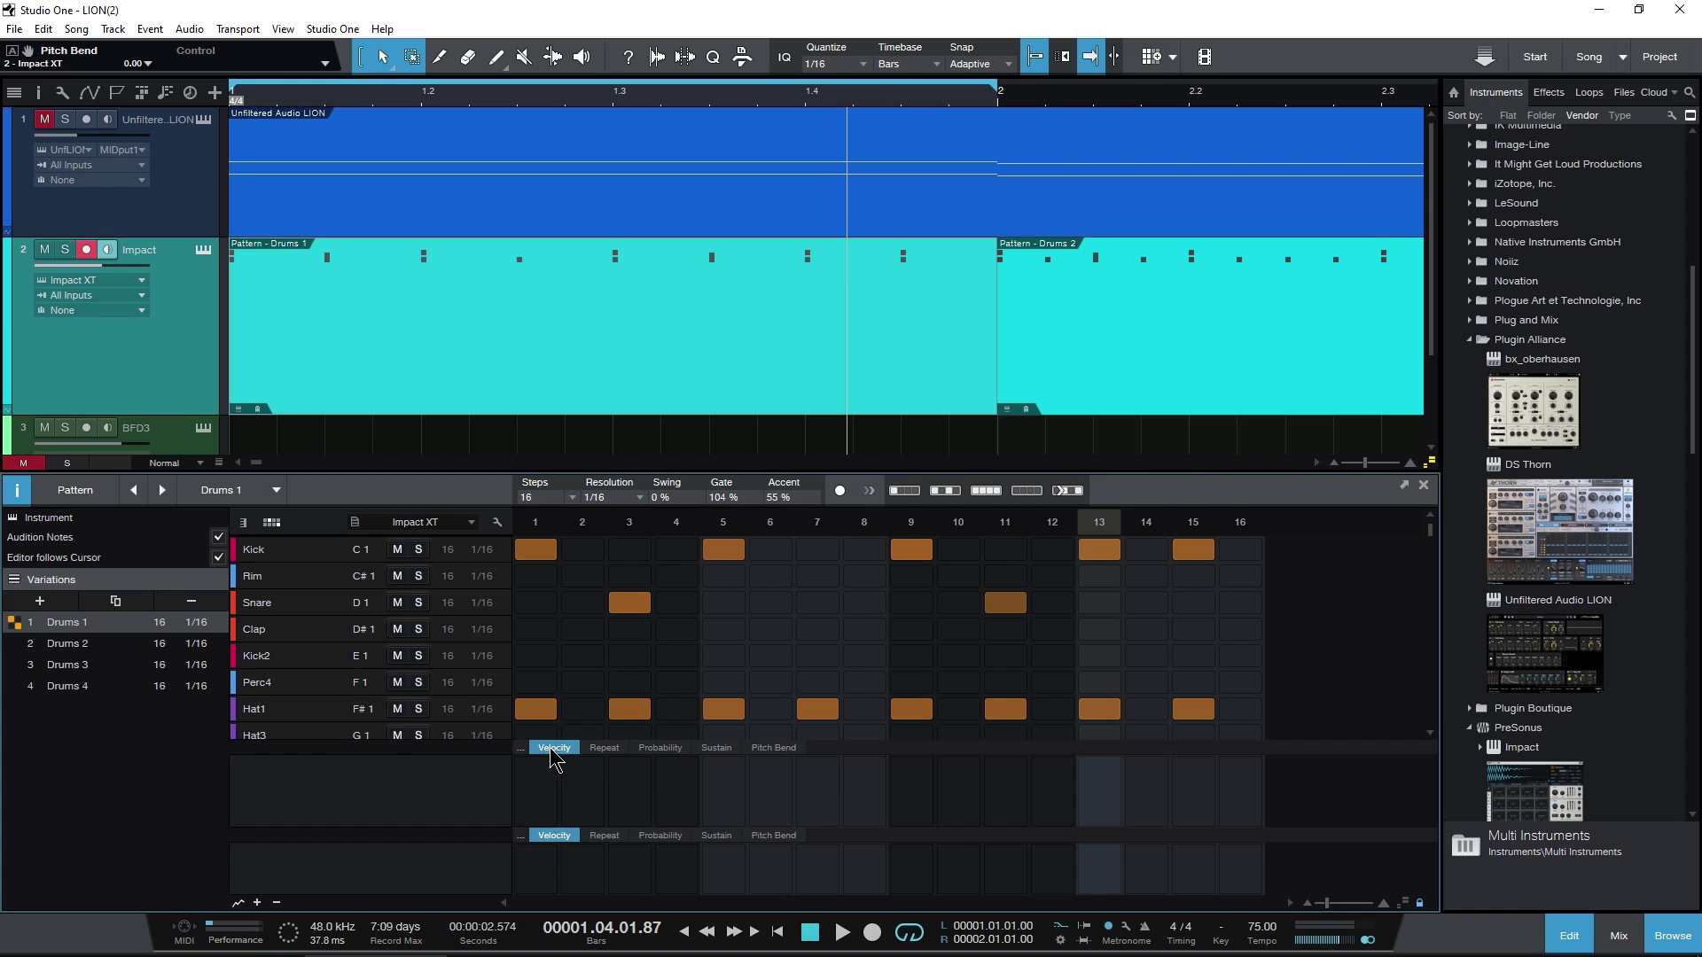
left_click(660, 836)
left_click(284, 550)
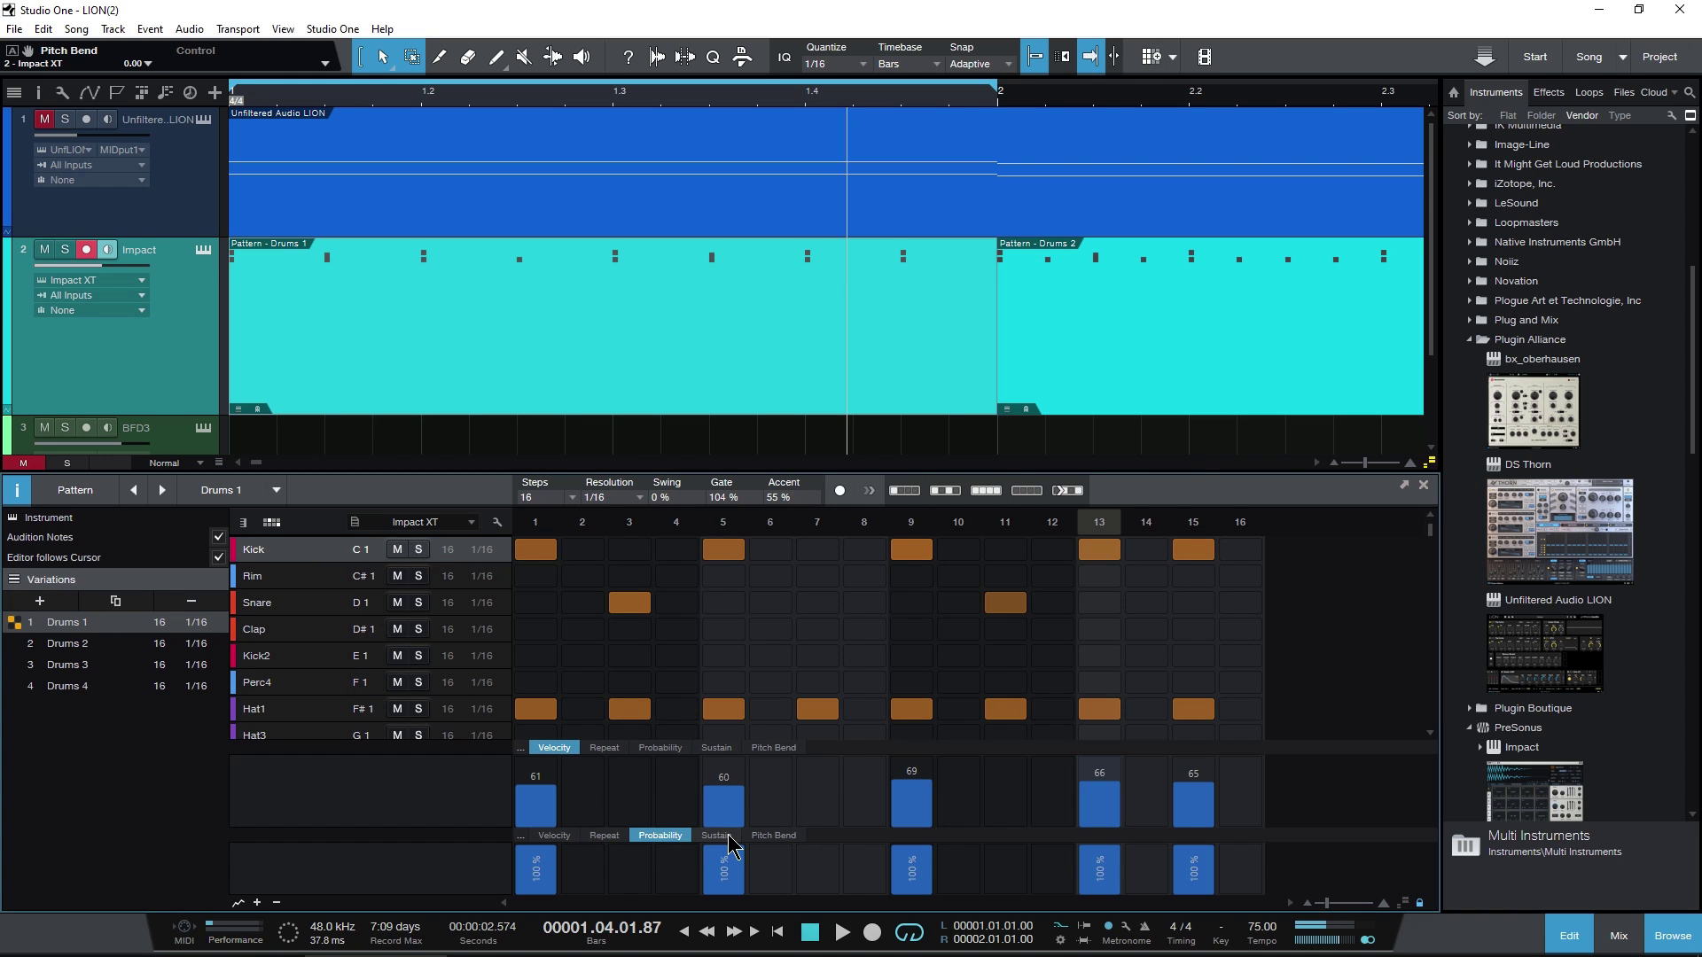
left_click(604, 748)
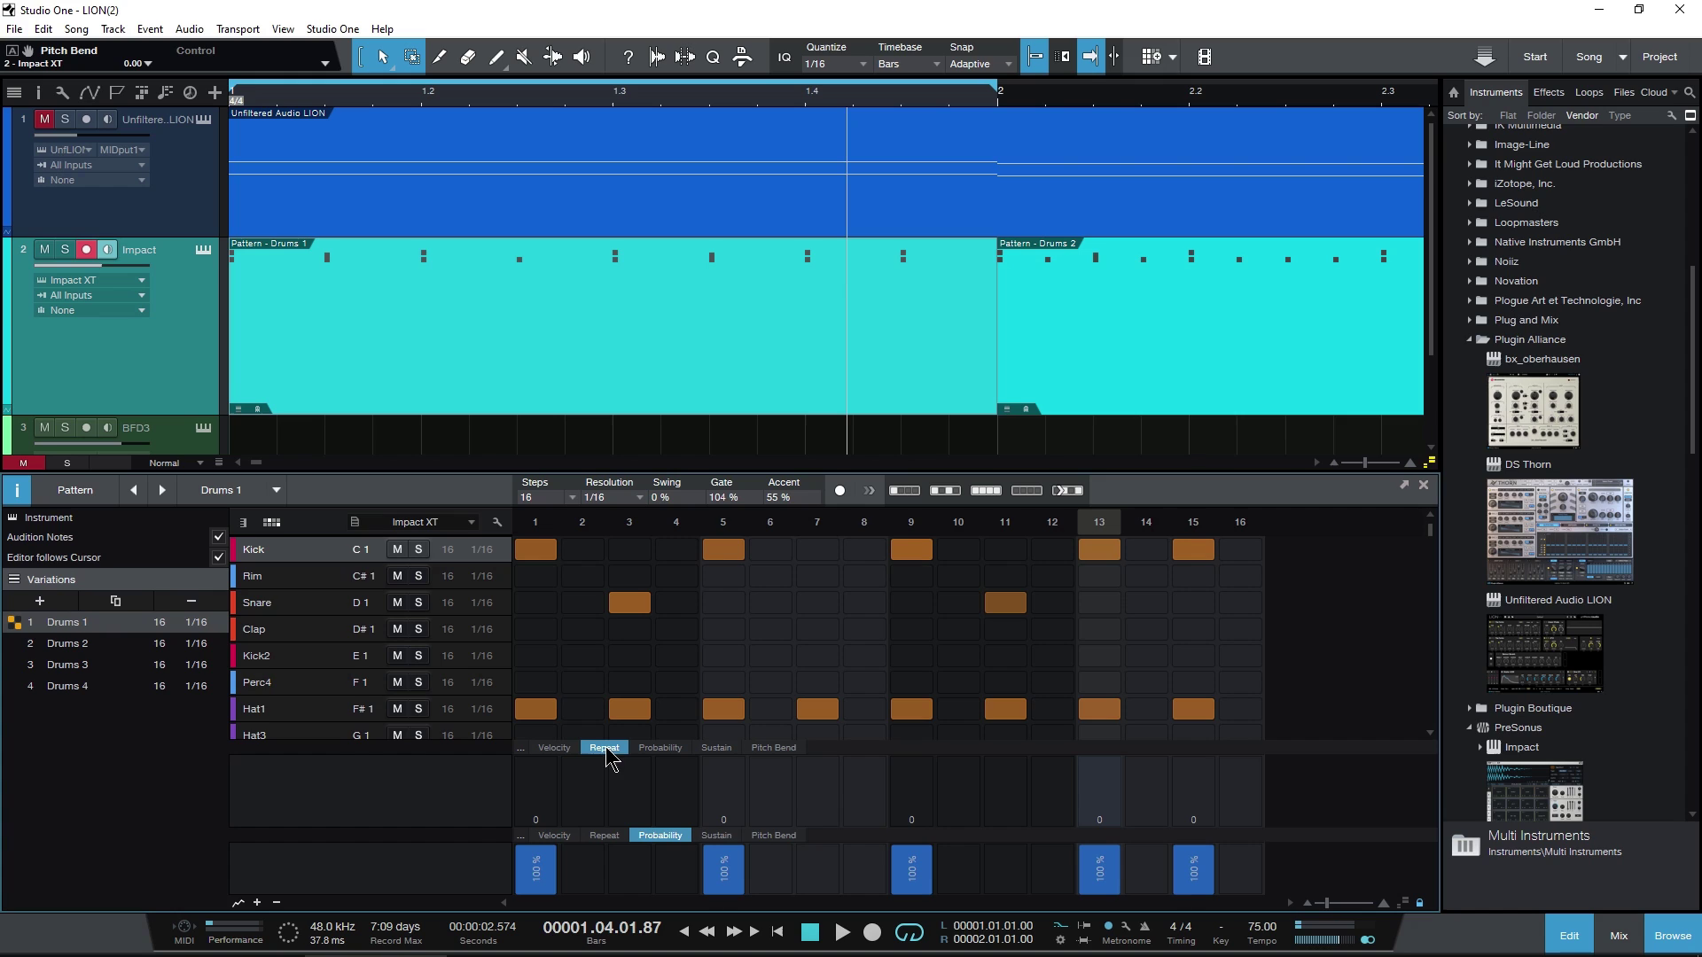
left_click(277, 903)
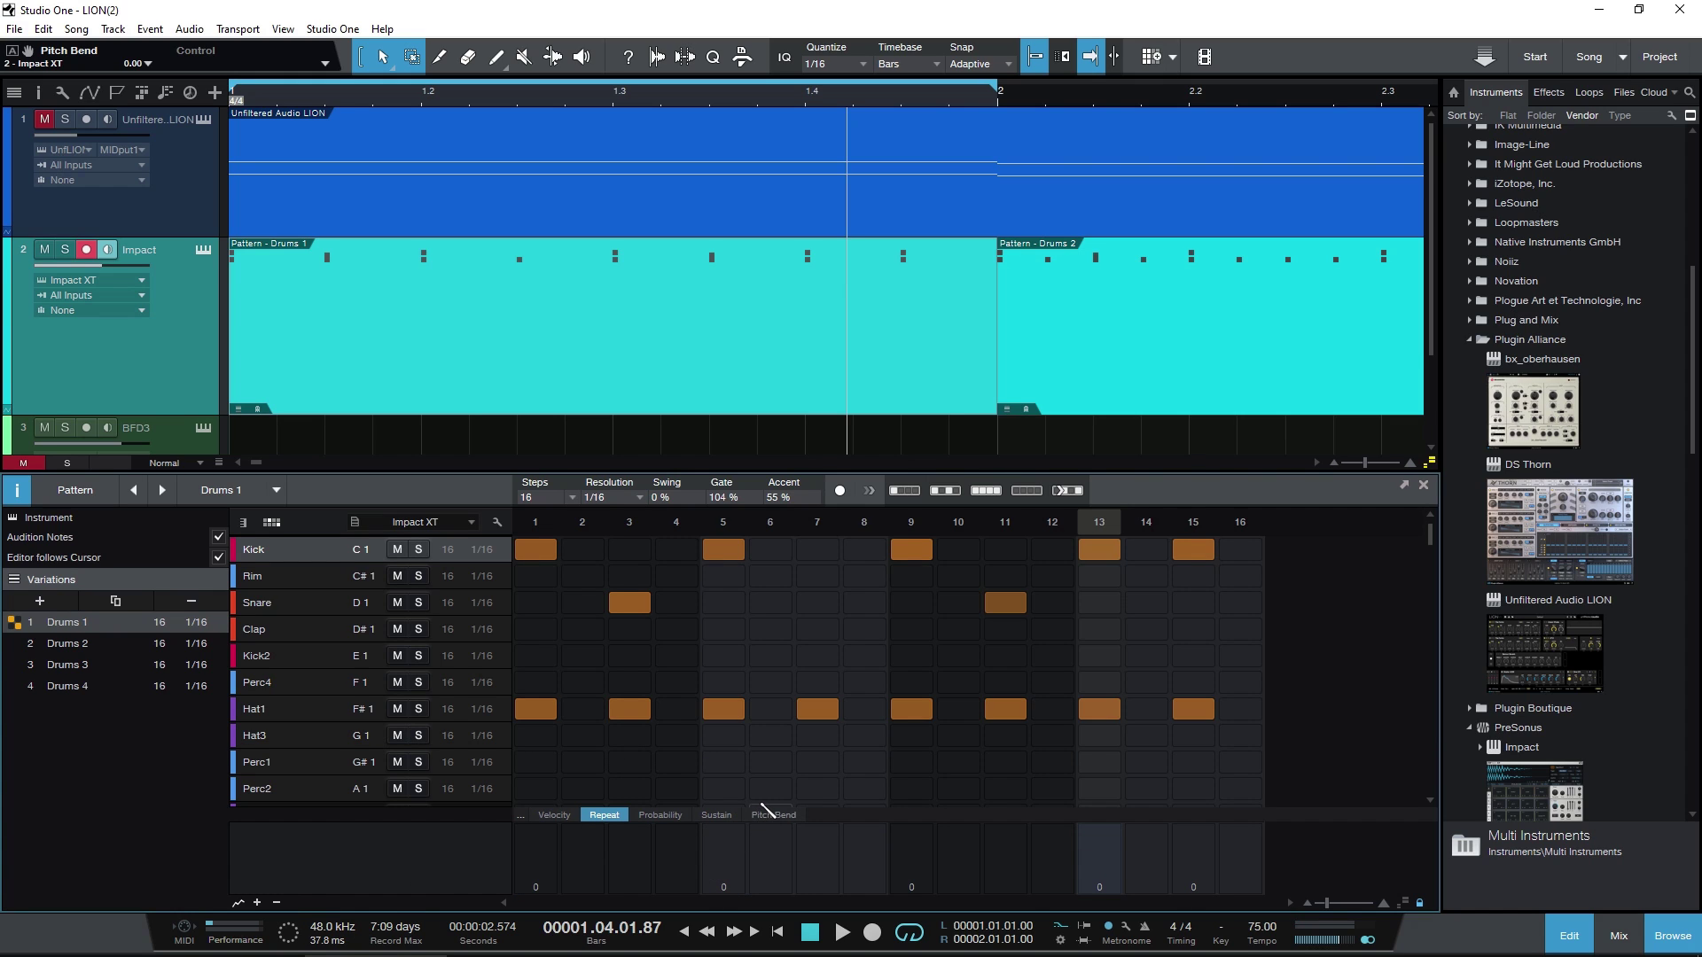
Enlarge the automation lane and add the Gain parameter of Bank A, Pad 1 to the pattern's automation parameters.
left_click_drag(359, 809, 354, 760)
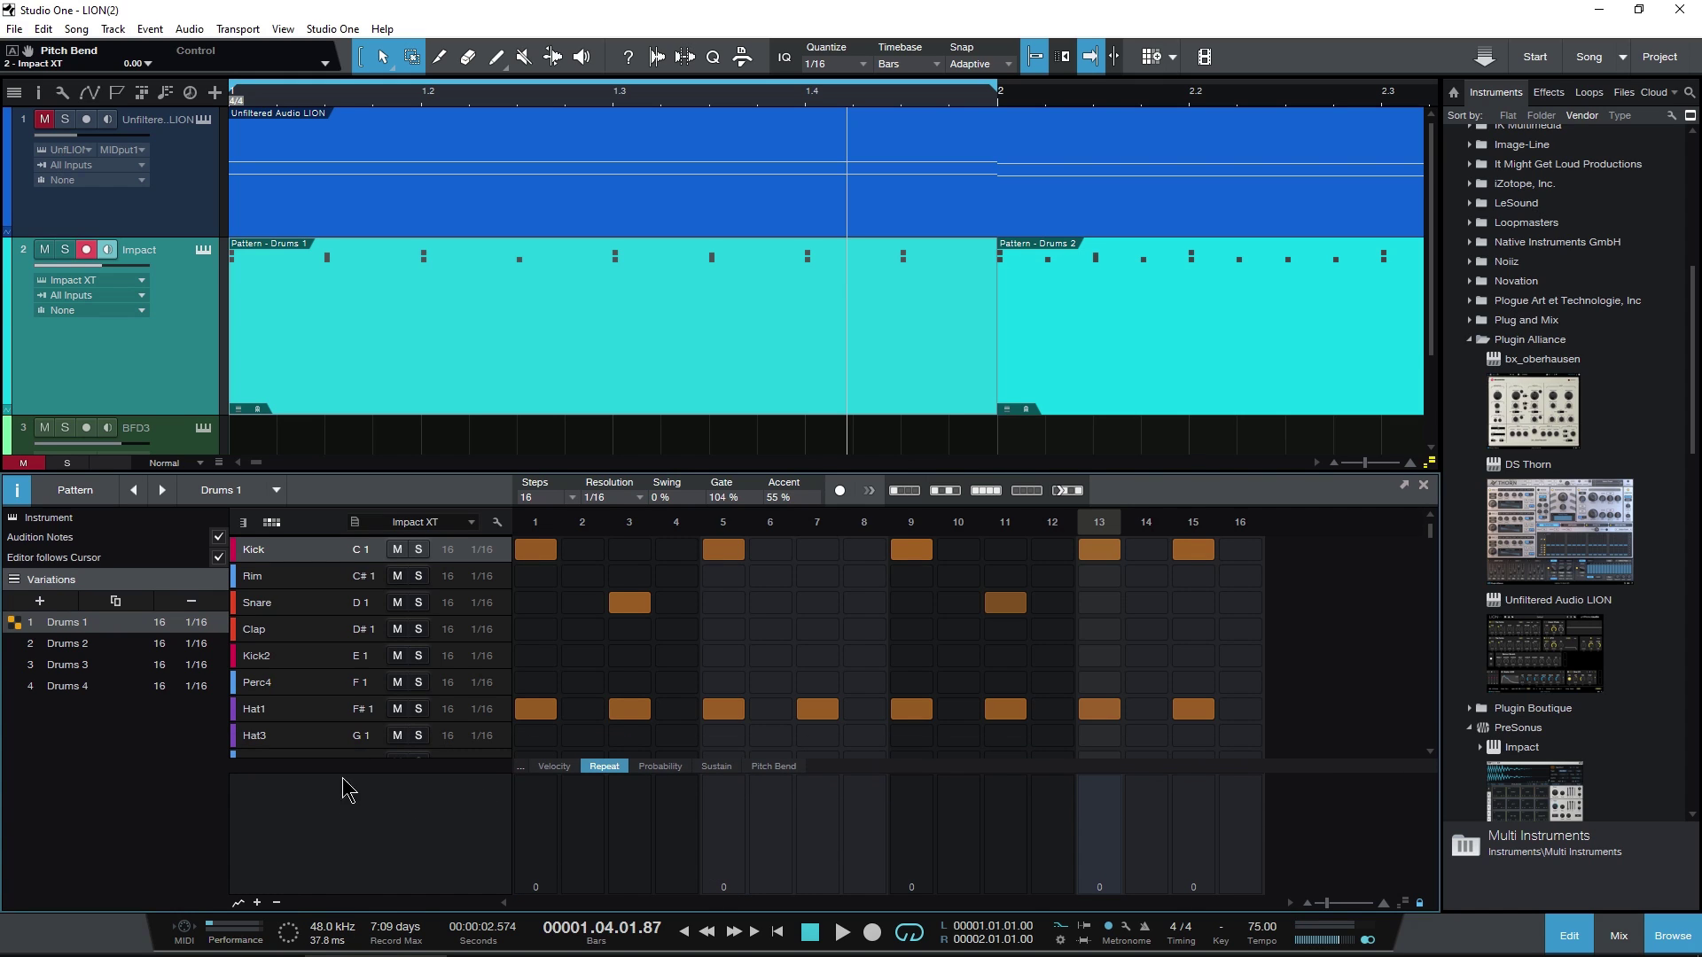
left_click(519, 768)
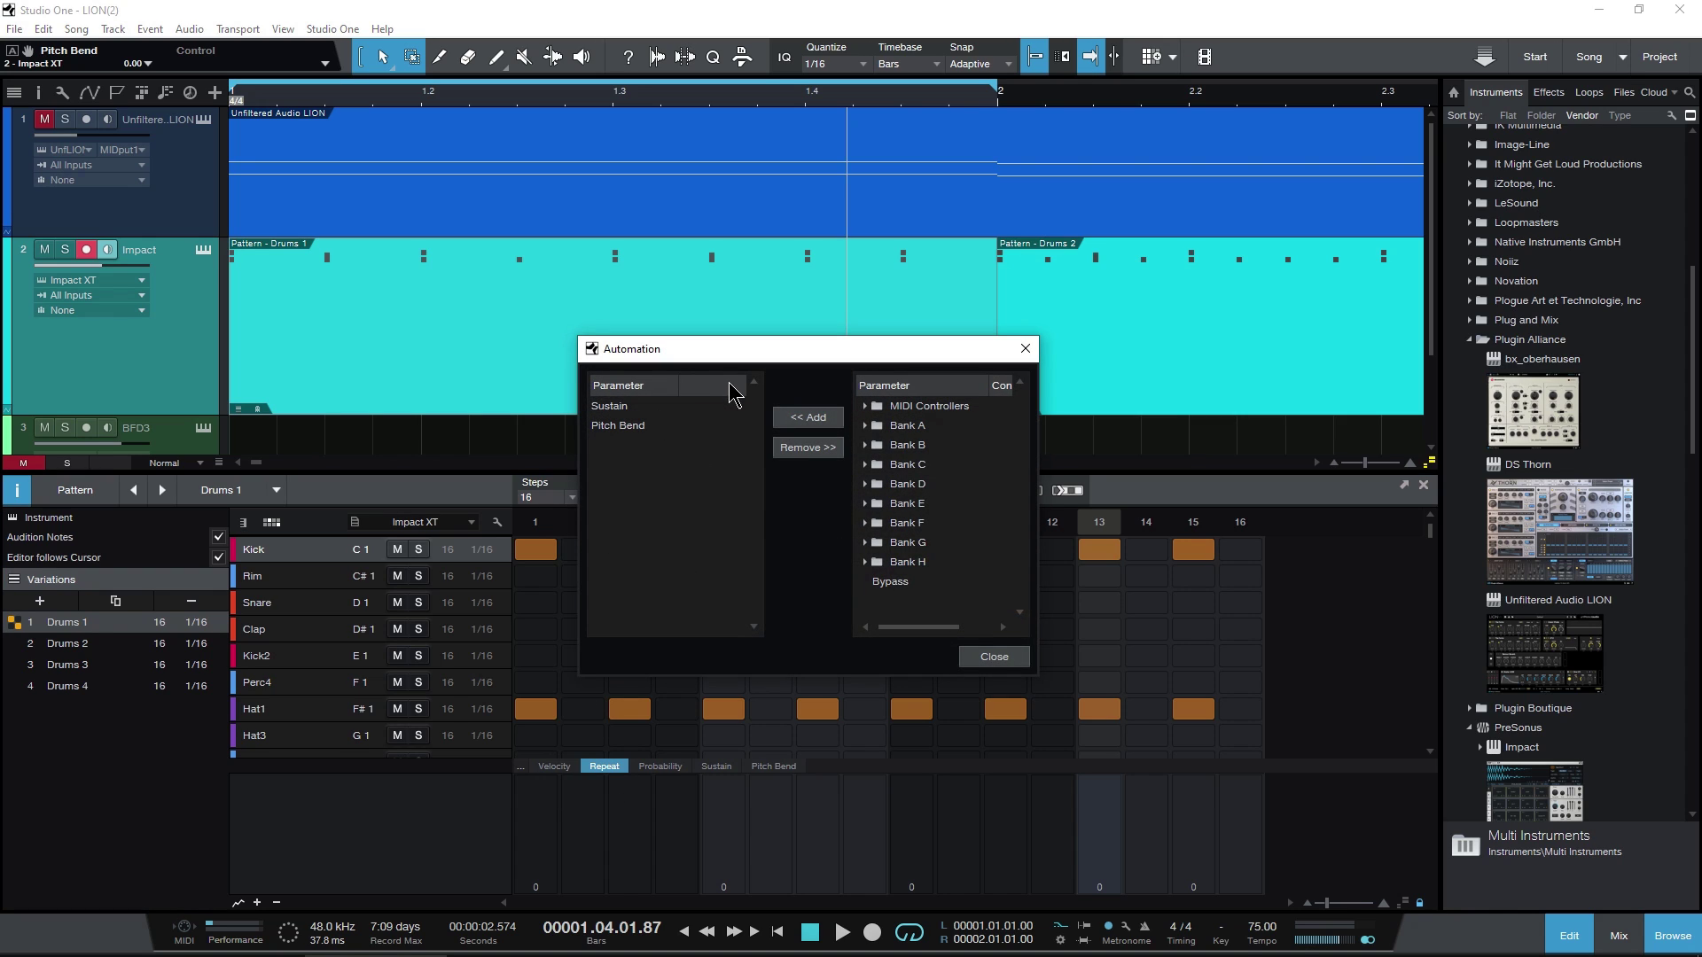
left_click(864, 427)
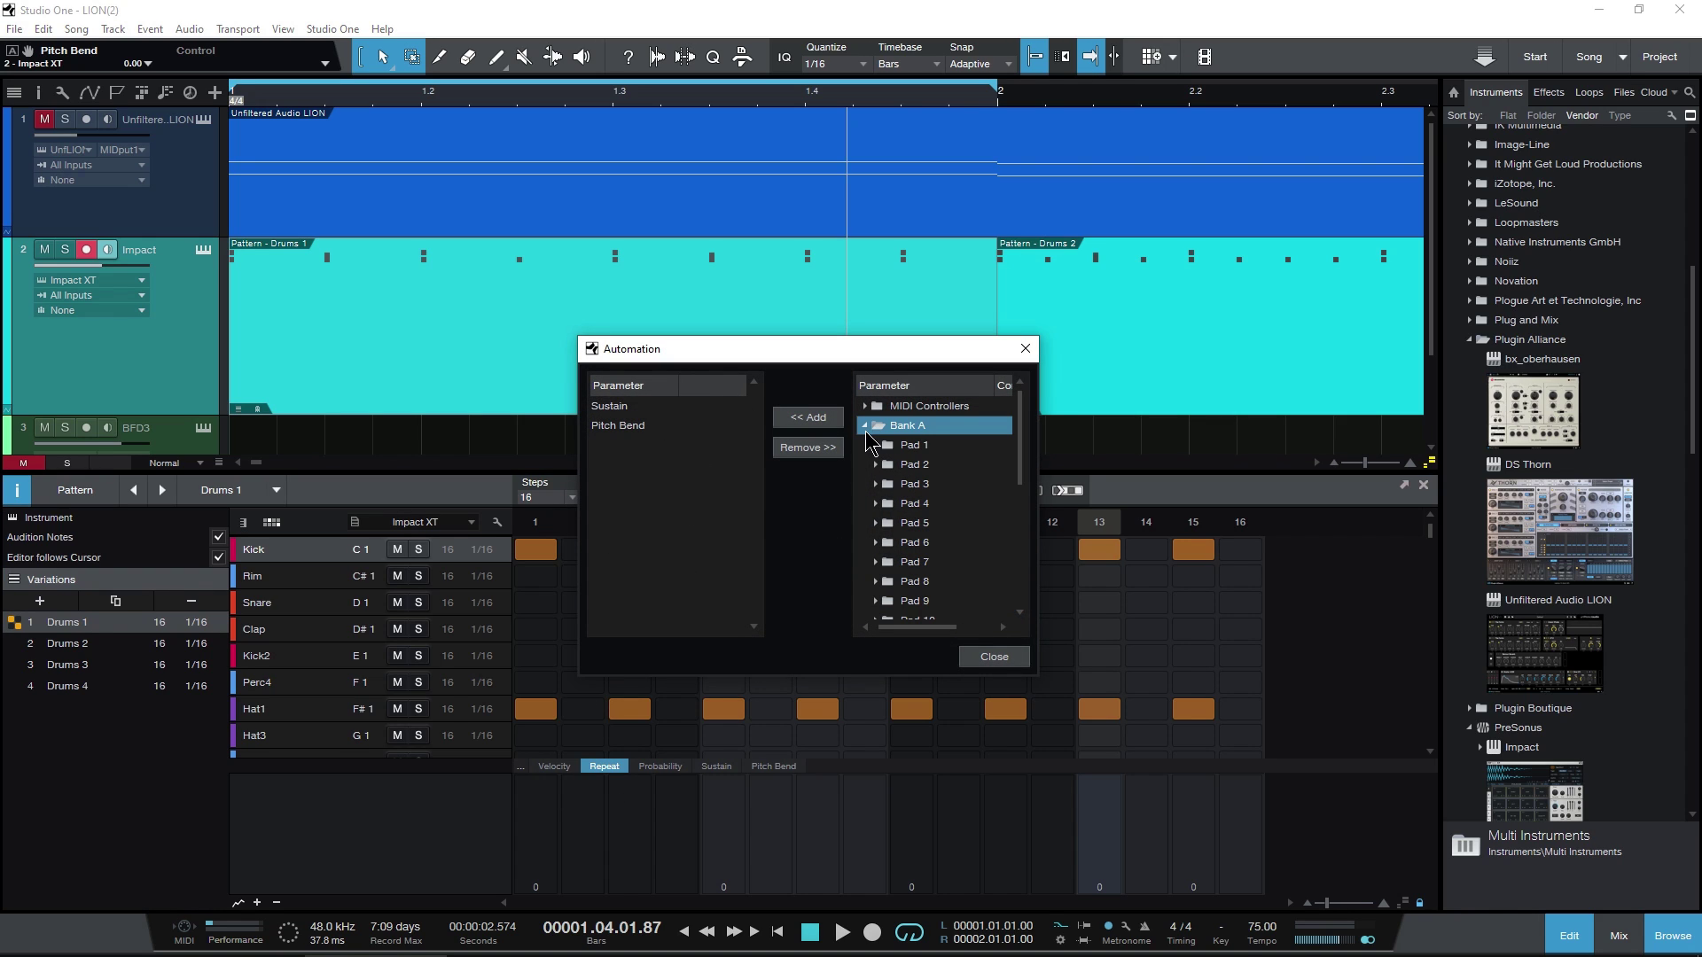
left_click(876, 446)
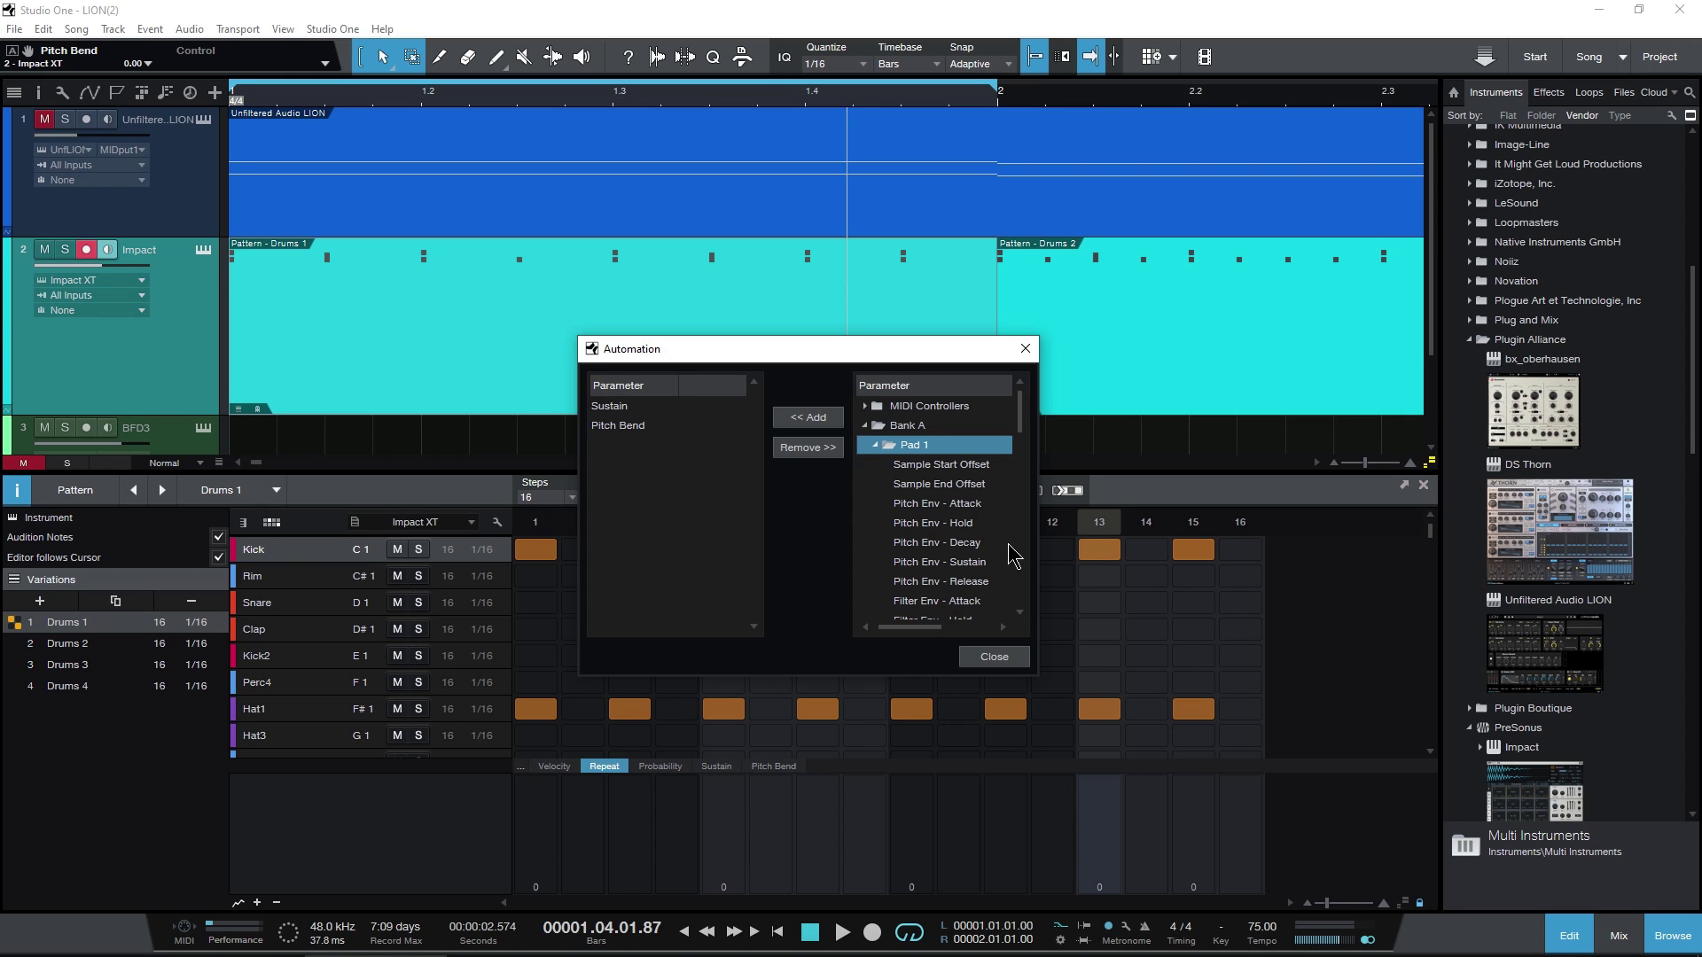
scroll(922, 523, "down", 5)
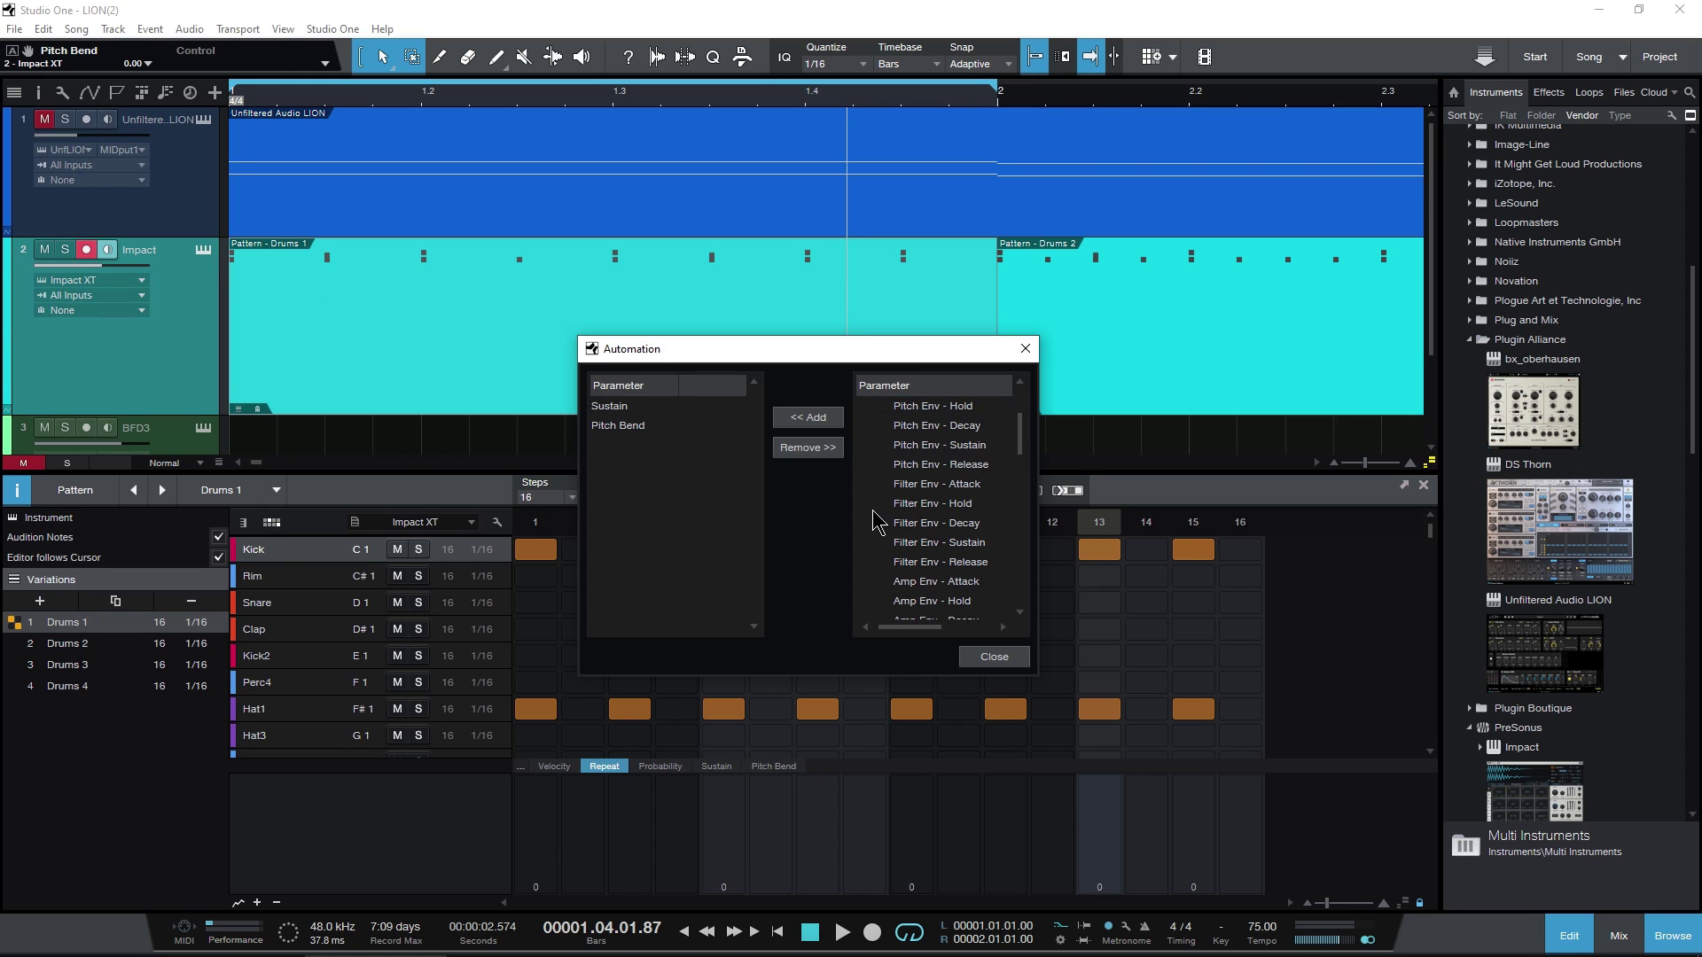
scroll(878, 521, "down", 10)
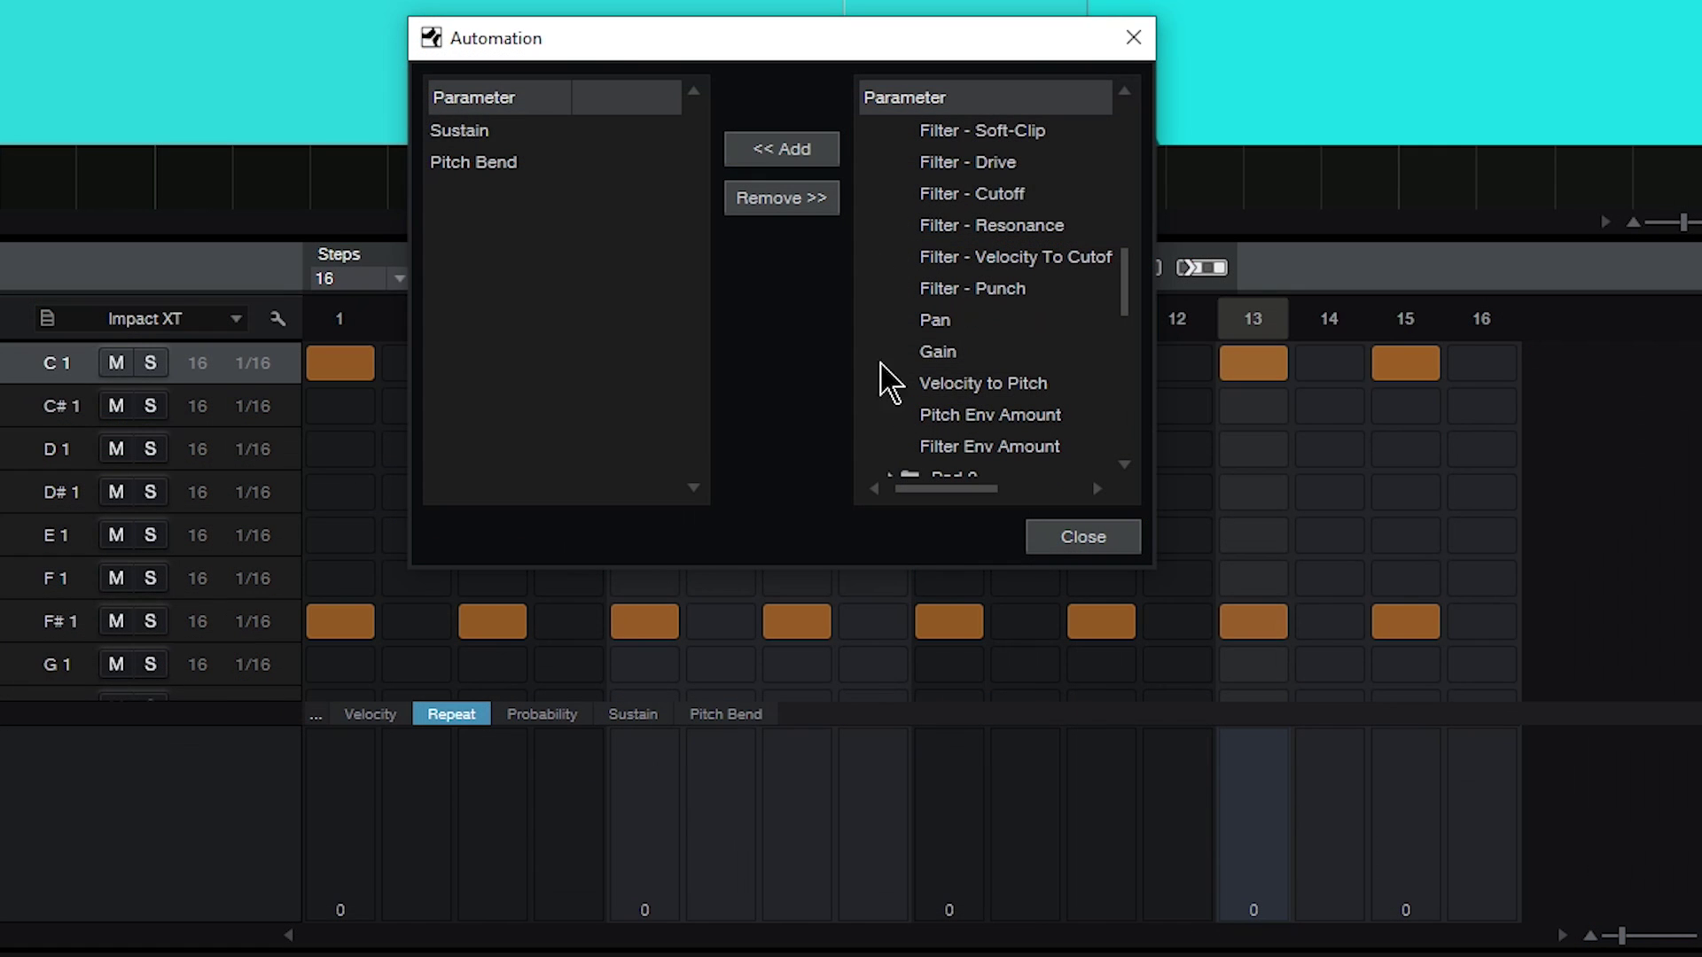
left_click(938, 353)
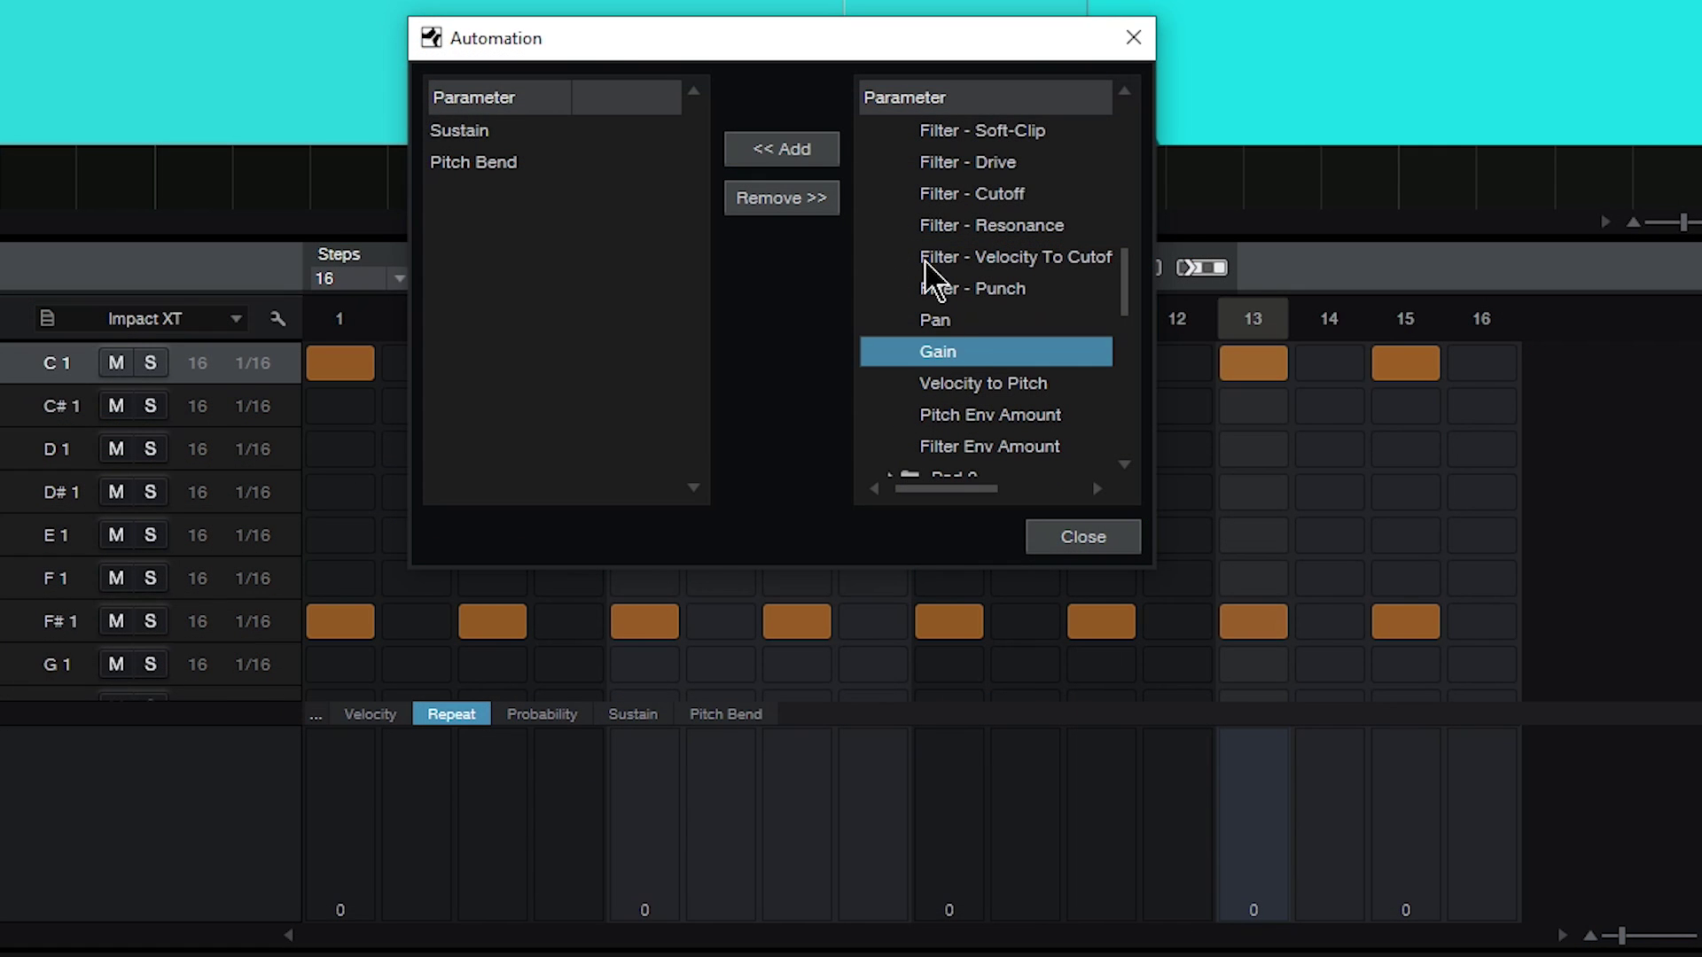
left_click(773, 153)
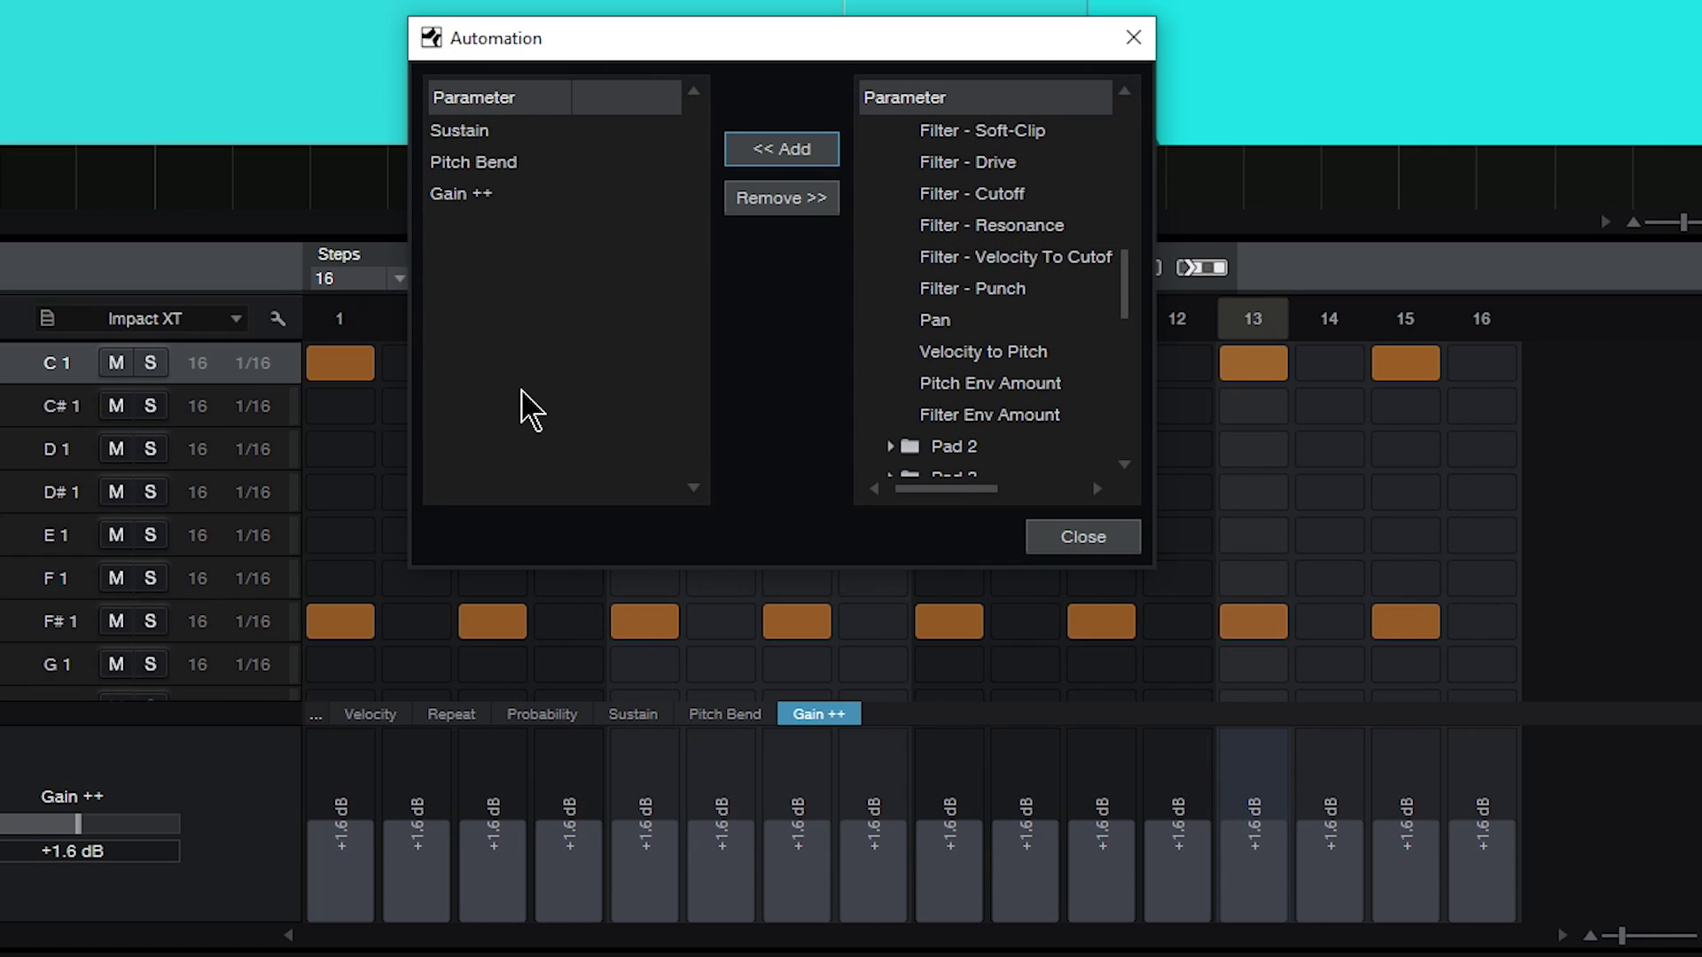
scroll(1092, 328, "down", 5)
scroll(1044, 334, "up", 4)
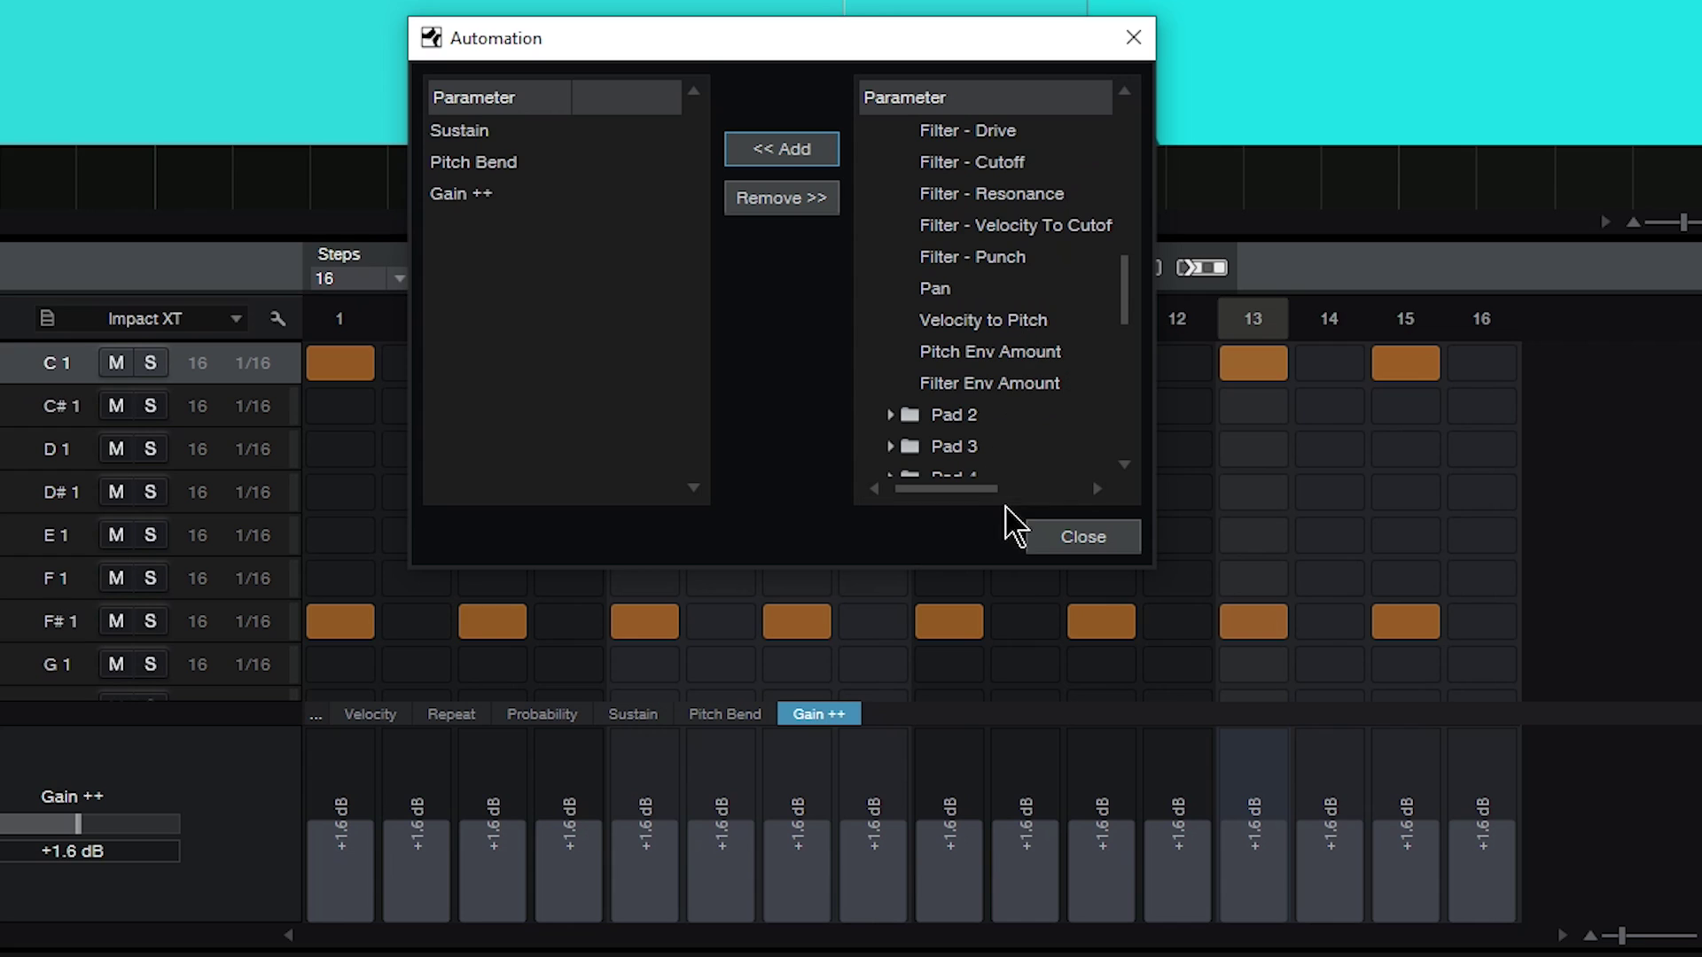
left_click(1063, 538)
Open the Impact XT instrument window and audition the Kick and Rim pads, ending on Kick.
key("F11")
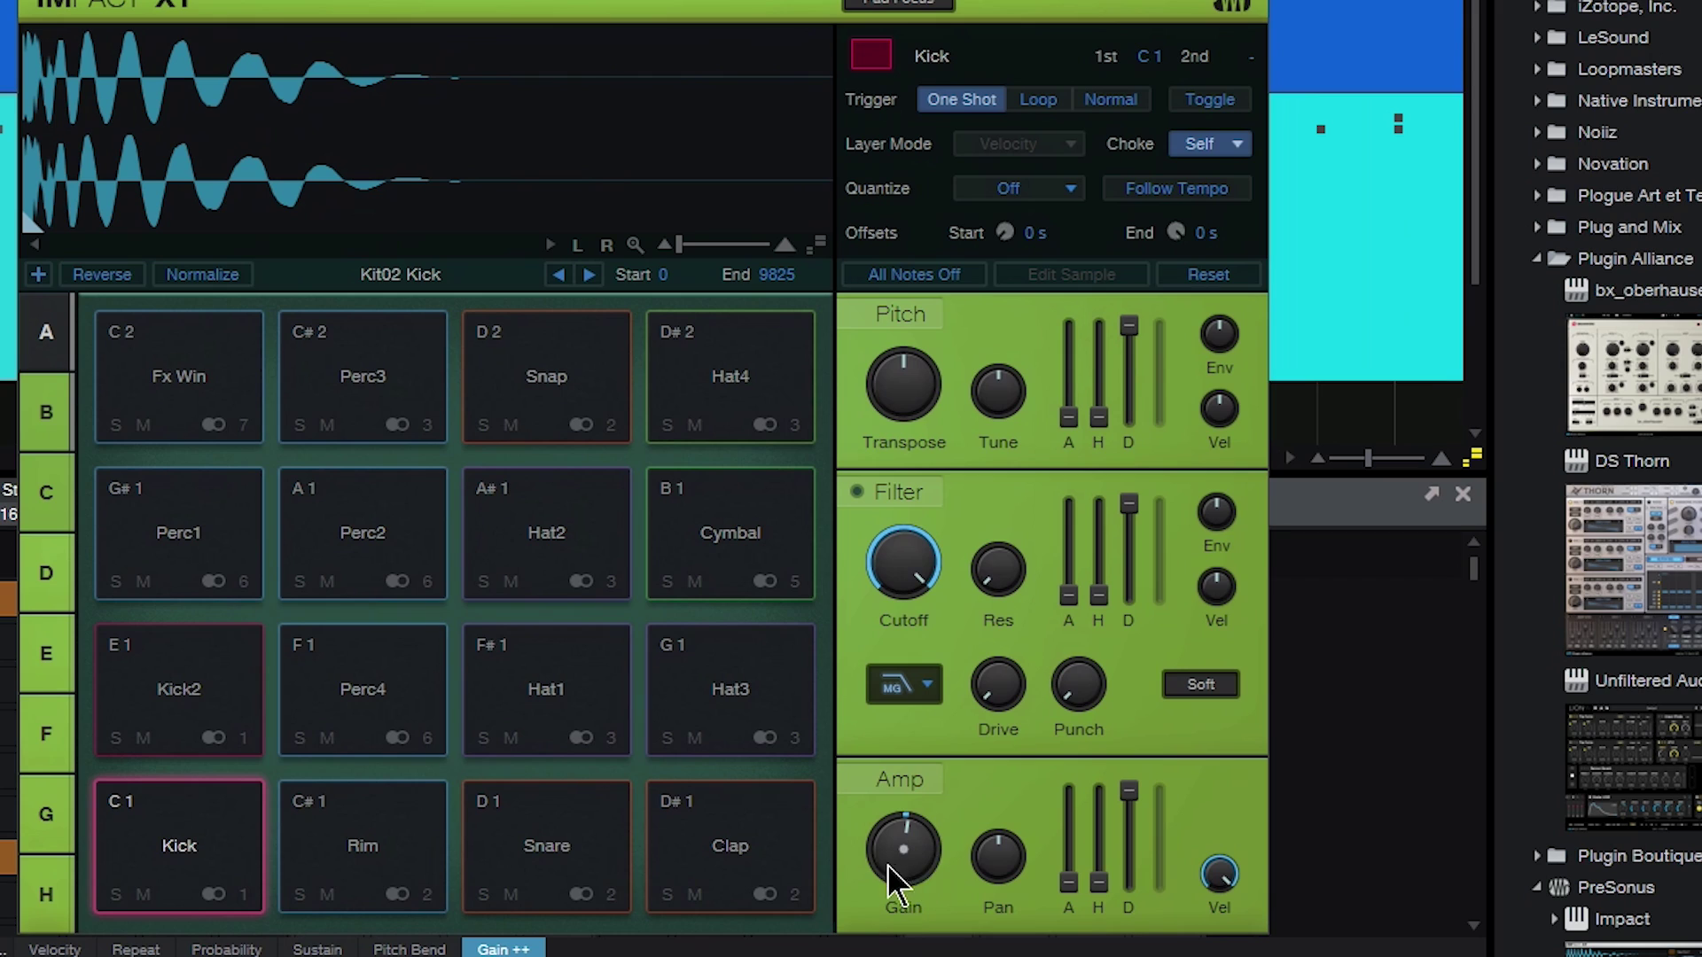
left_click(188, 870)
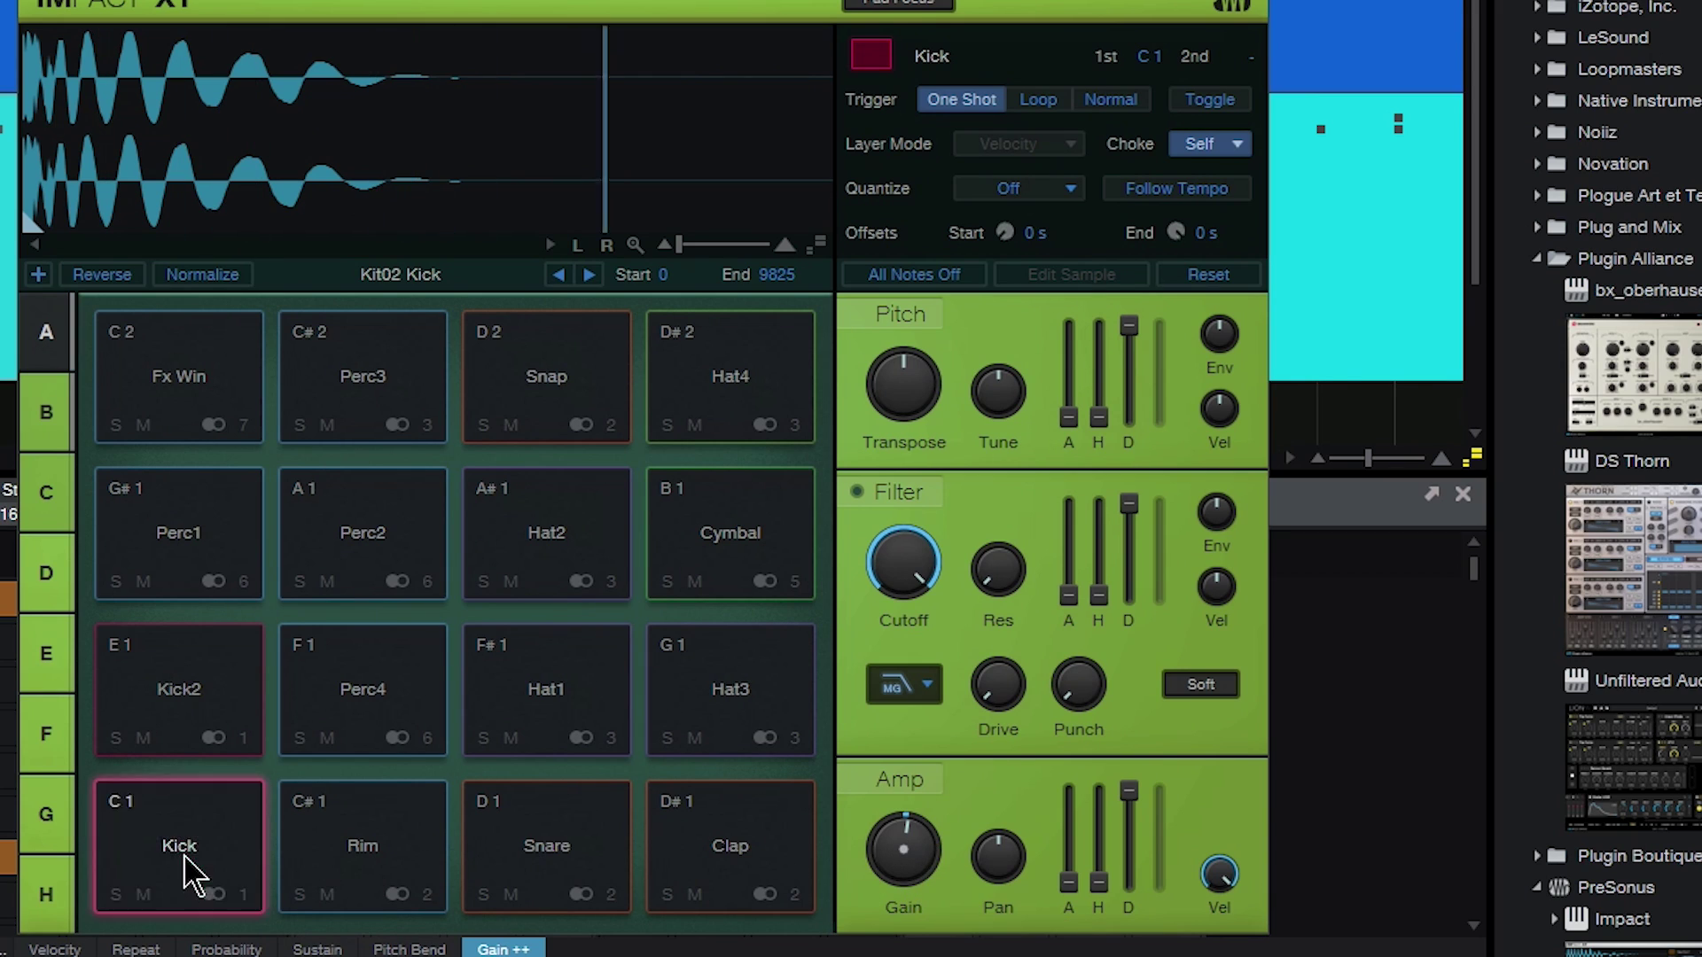
left_click(359, 859)
left_click(207, 868)
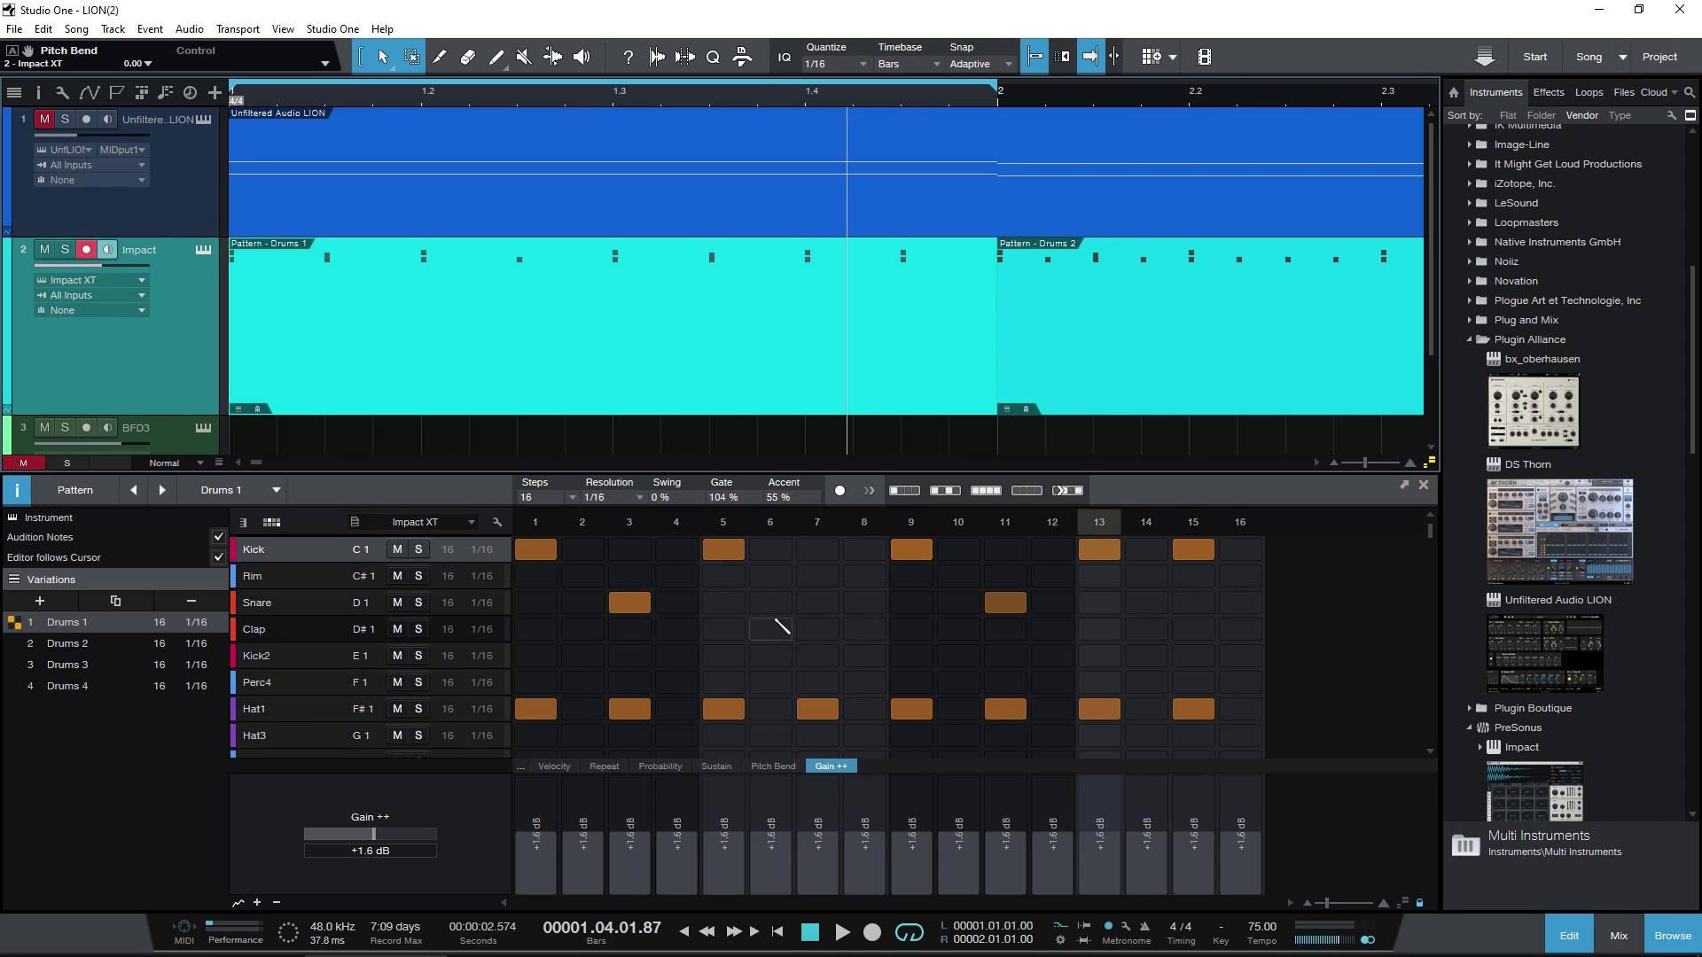
Solo the Kick, sketch an uneven Gain curve across all 16 steps, and undo the curve.
left_click(418, 549)
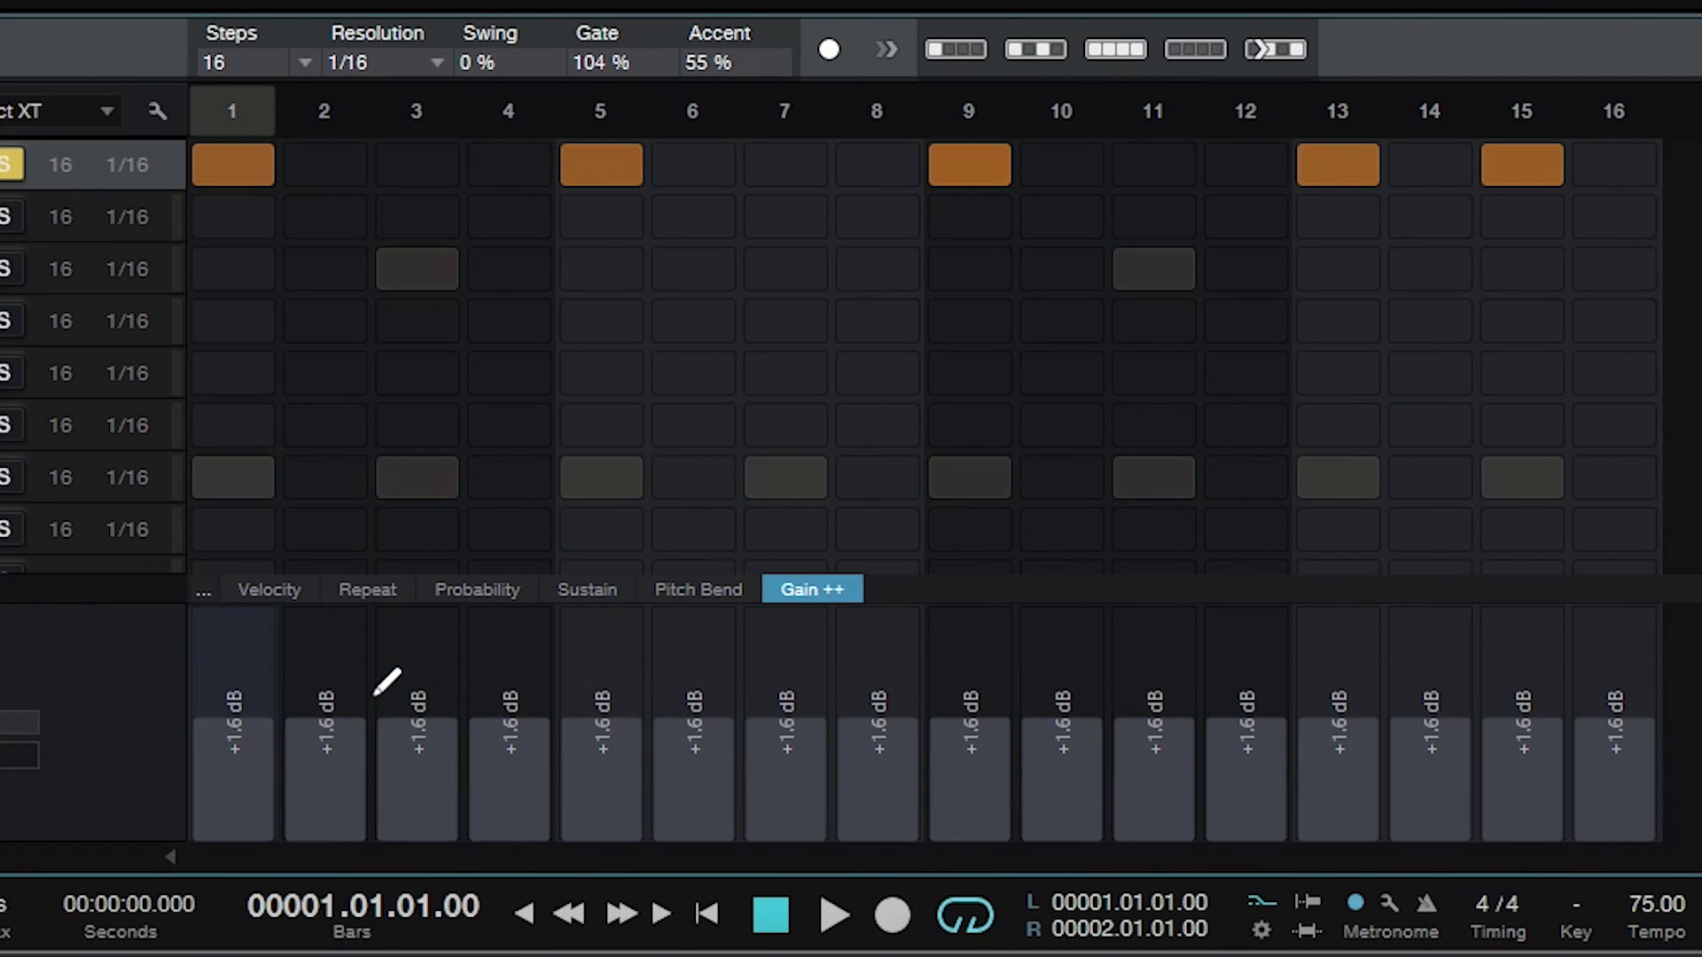
mouse_move(248, 674)
left_mouse_down()
mouse_move(1034, 680)
mouse_move(1496, 581)
mouse_move(1622, 693)
mouse_move(1627, 633)
left_mouse_up()
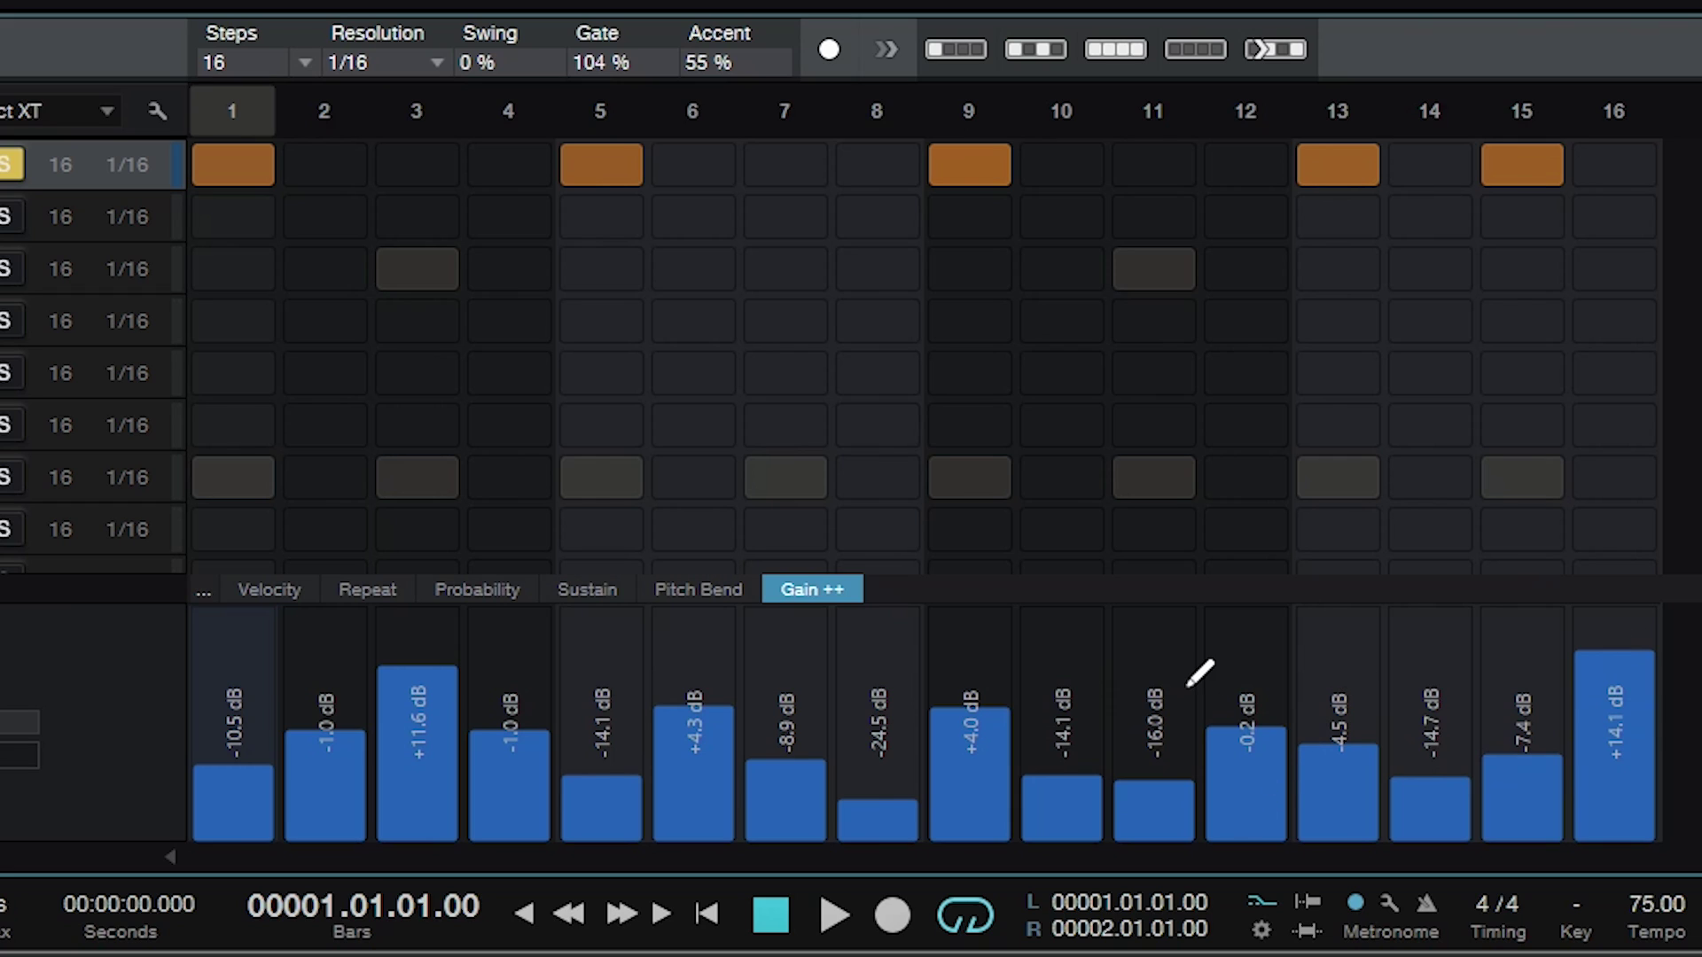
key("ctrl+z")
Add a Gain automation value on step 6 and adjust it to +2.4 dB.
left_click(701, 737)
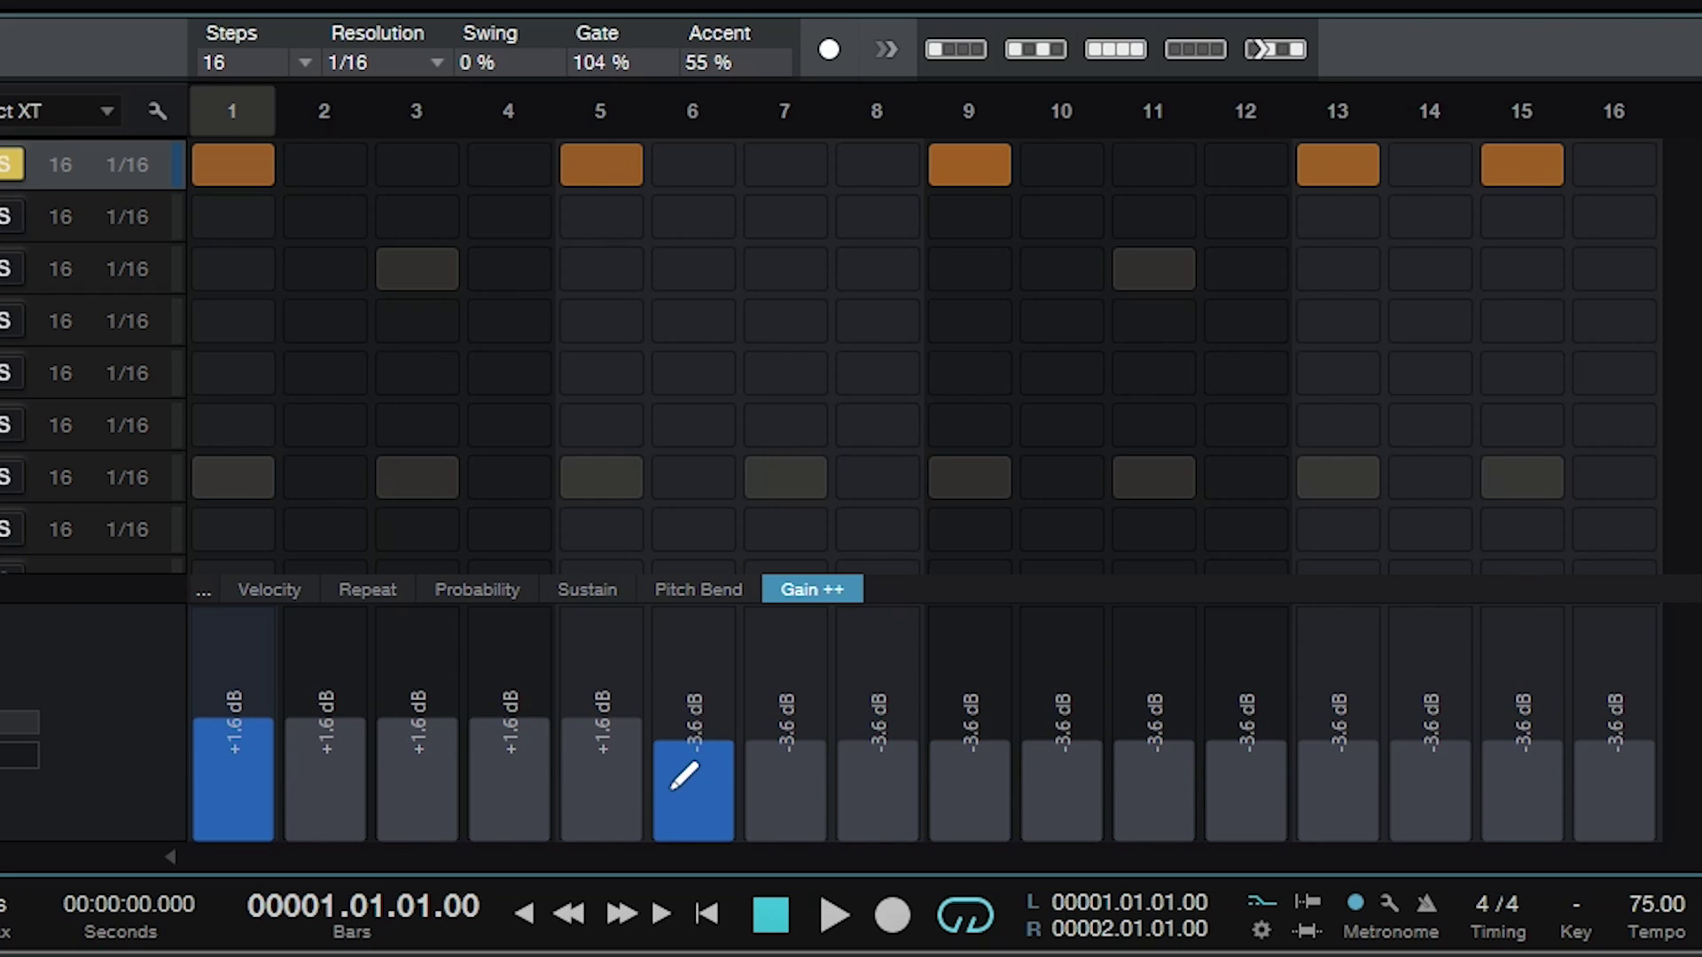
scroll(672, 789, "up", 8)
scroll(673, 802, "down", 2)
scroll(673, 812, "down", 4)
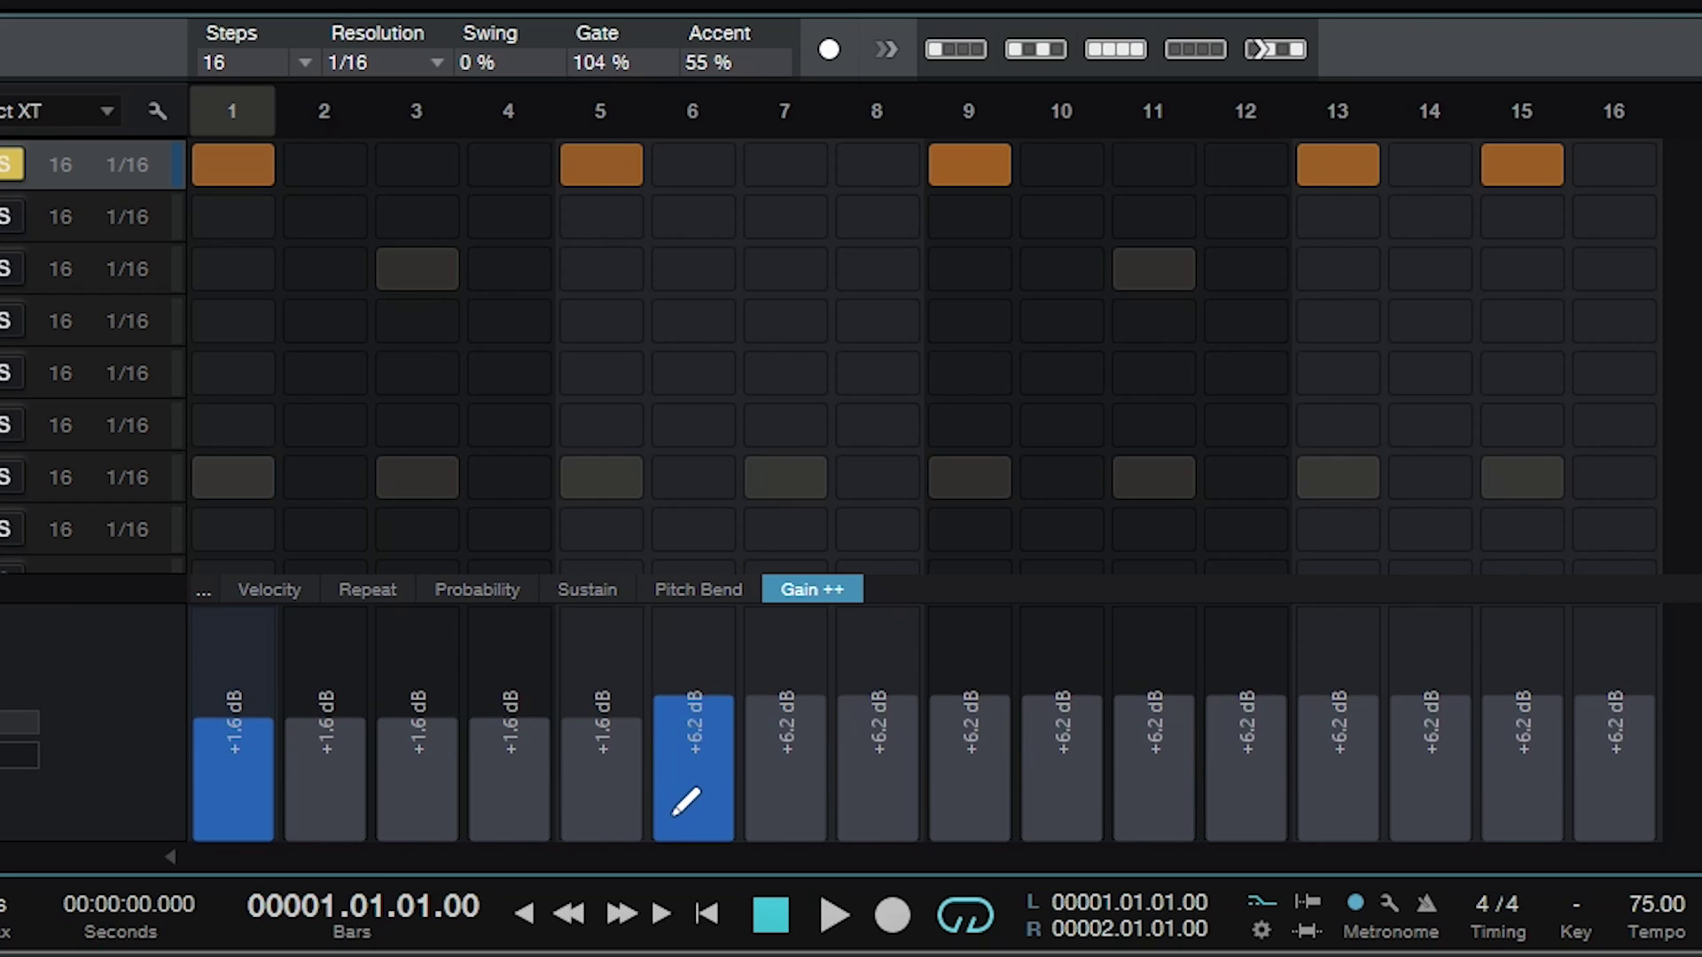
Set the Gain to +8.0 dB on step 5, -18.8 dB on step 9, +4.7 dB on step 13 and -18.1 dB on step 15.
mouse_move(585, 735)
left_mouse_down()
mouse_move(604, 661)
mouse_move(595, 688)
left_mouse_up()
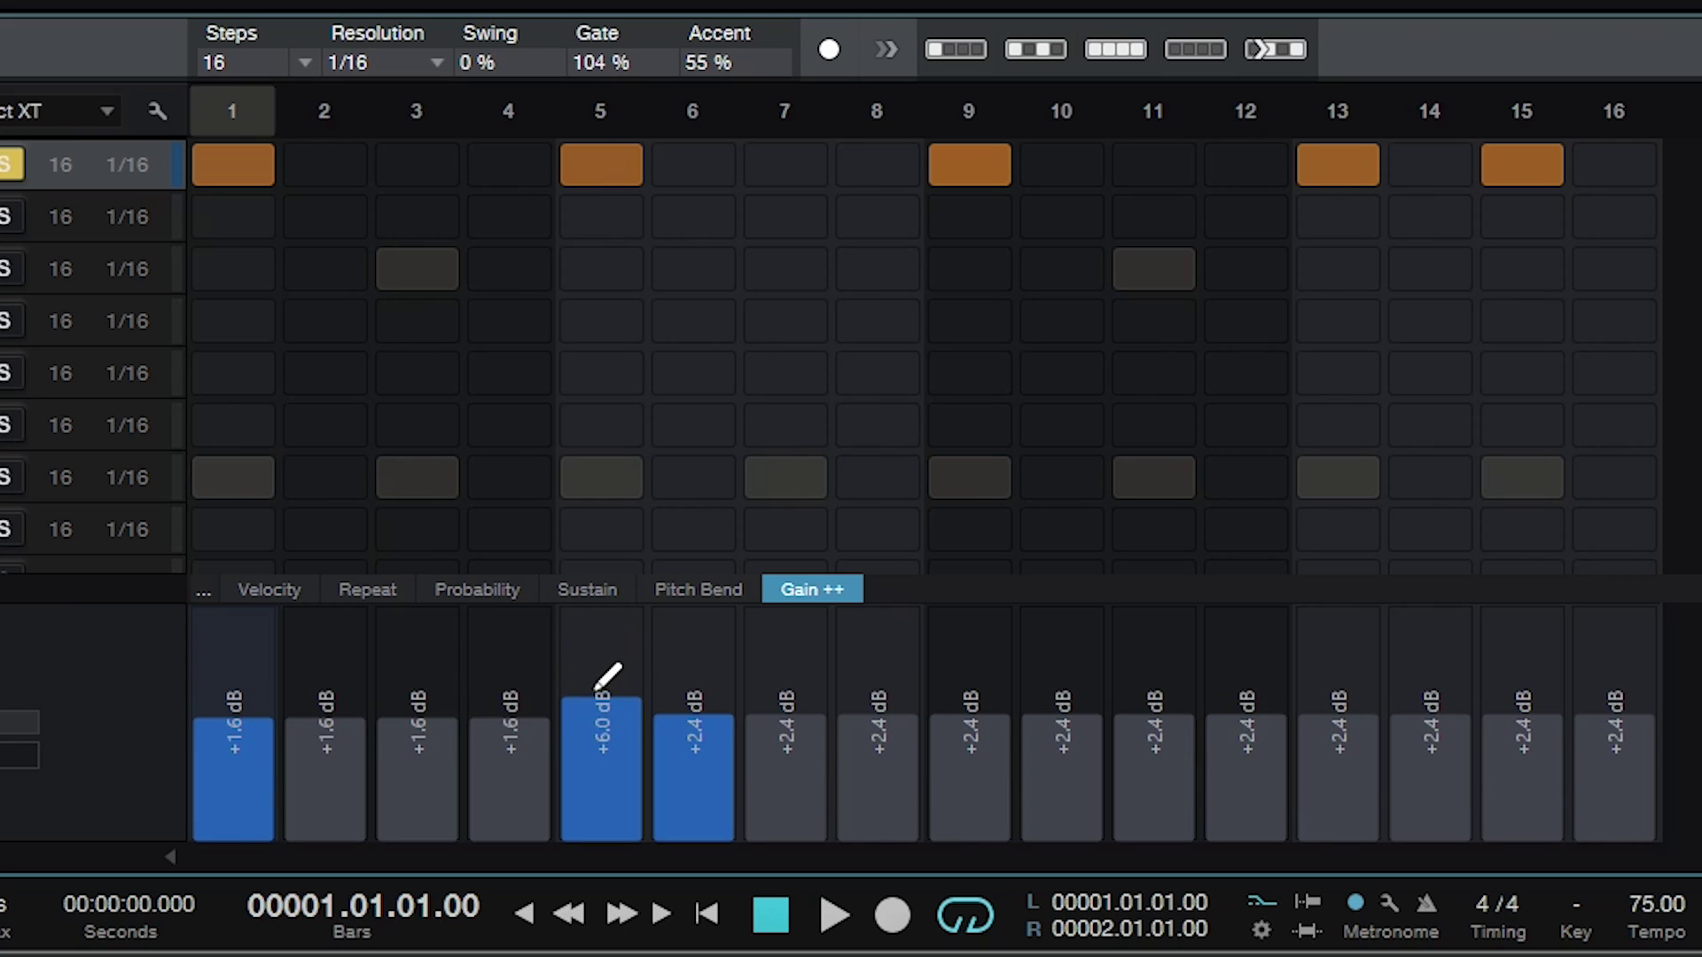
left_click_drag(982, 745, 983, 783)
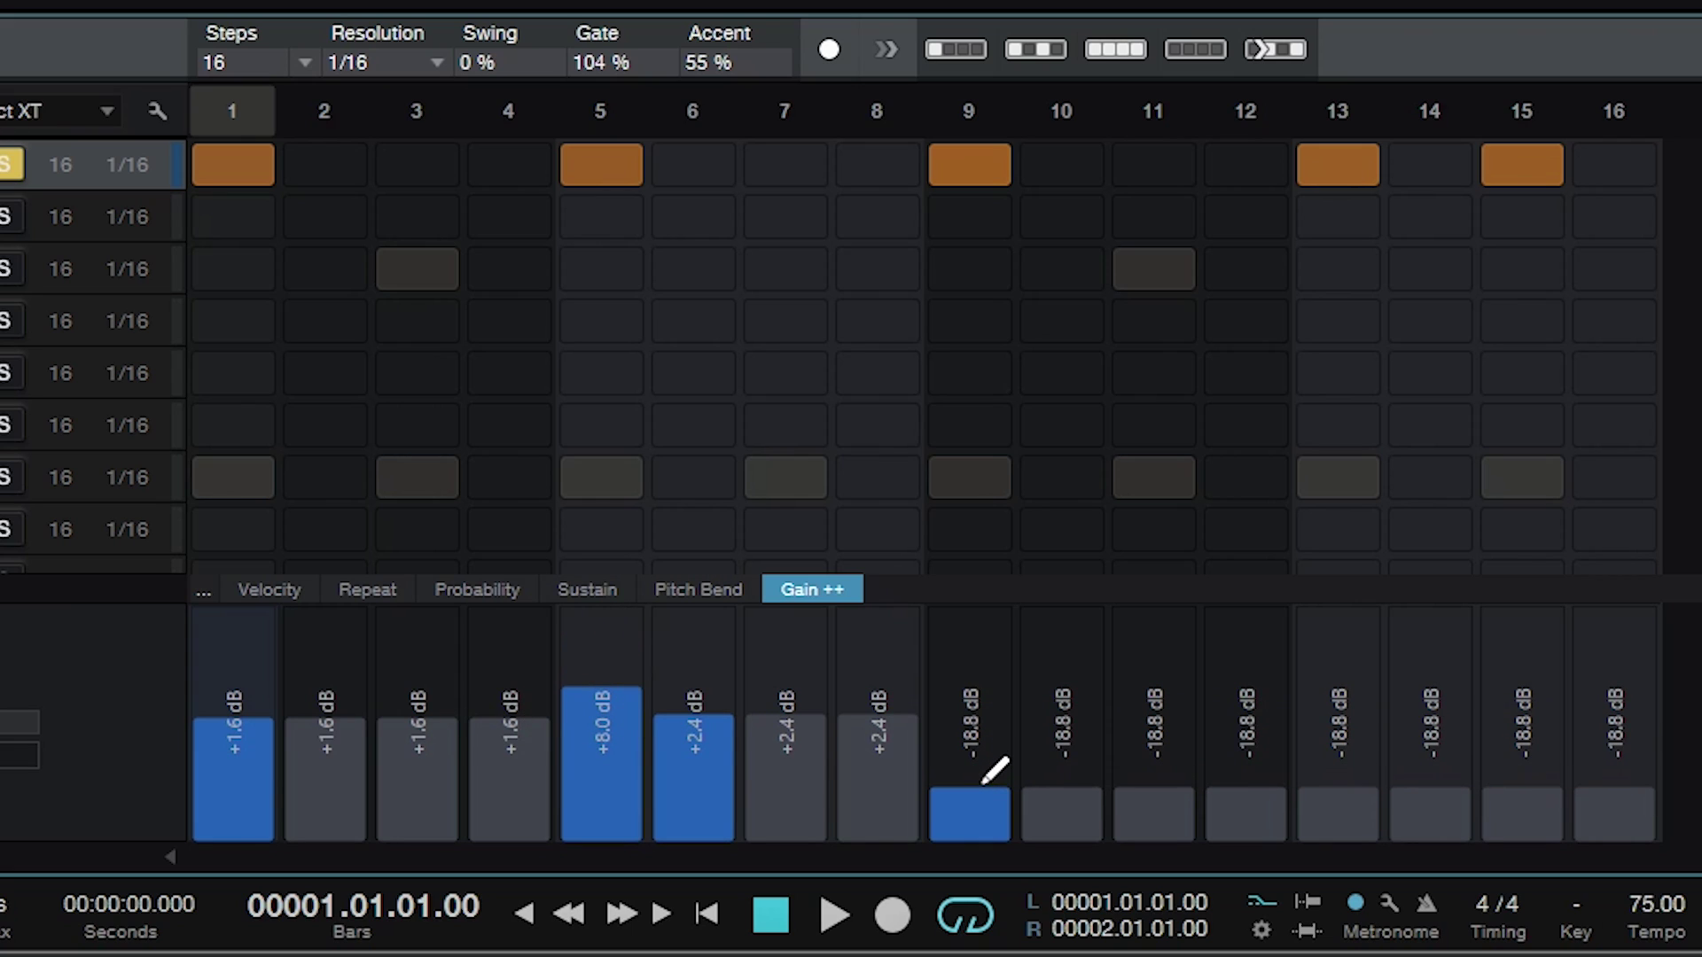
mouse_move(1329, 769)
left_mouse_down()
mouse_move(1360, 768)
mouse_move(1369, 700)
left_mouse_up()
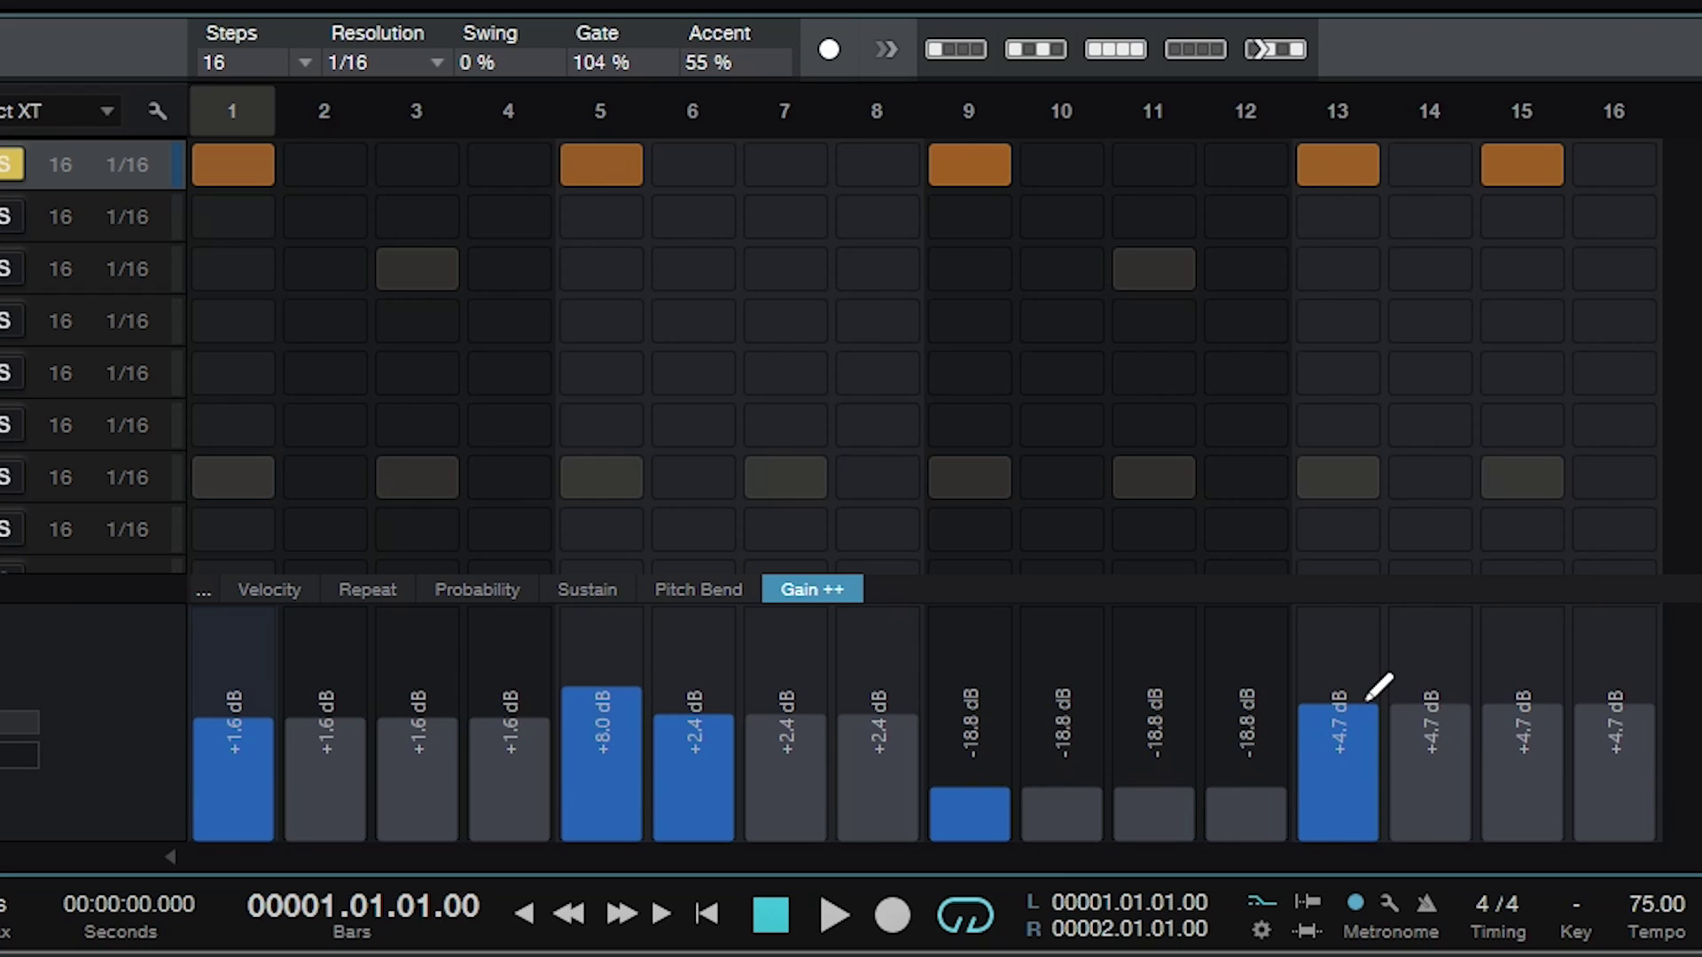
left_click(1526, 714)
left_click_drag(1532, 712, 1530, 786)
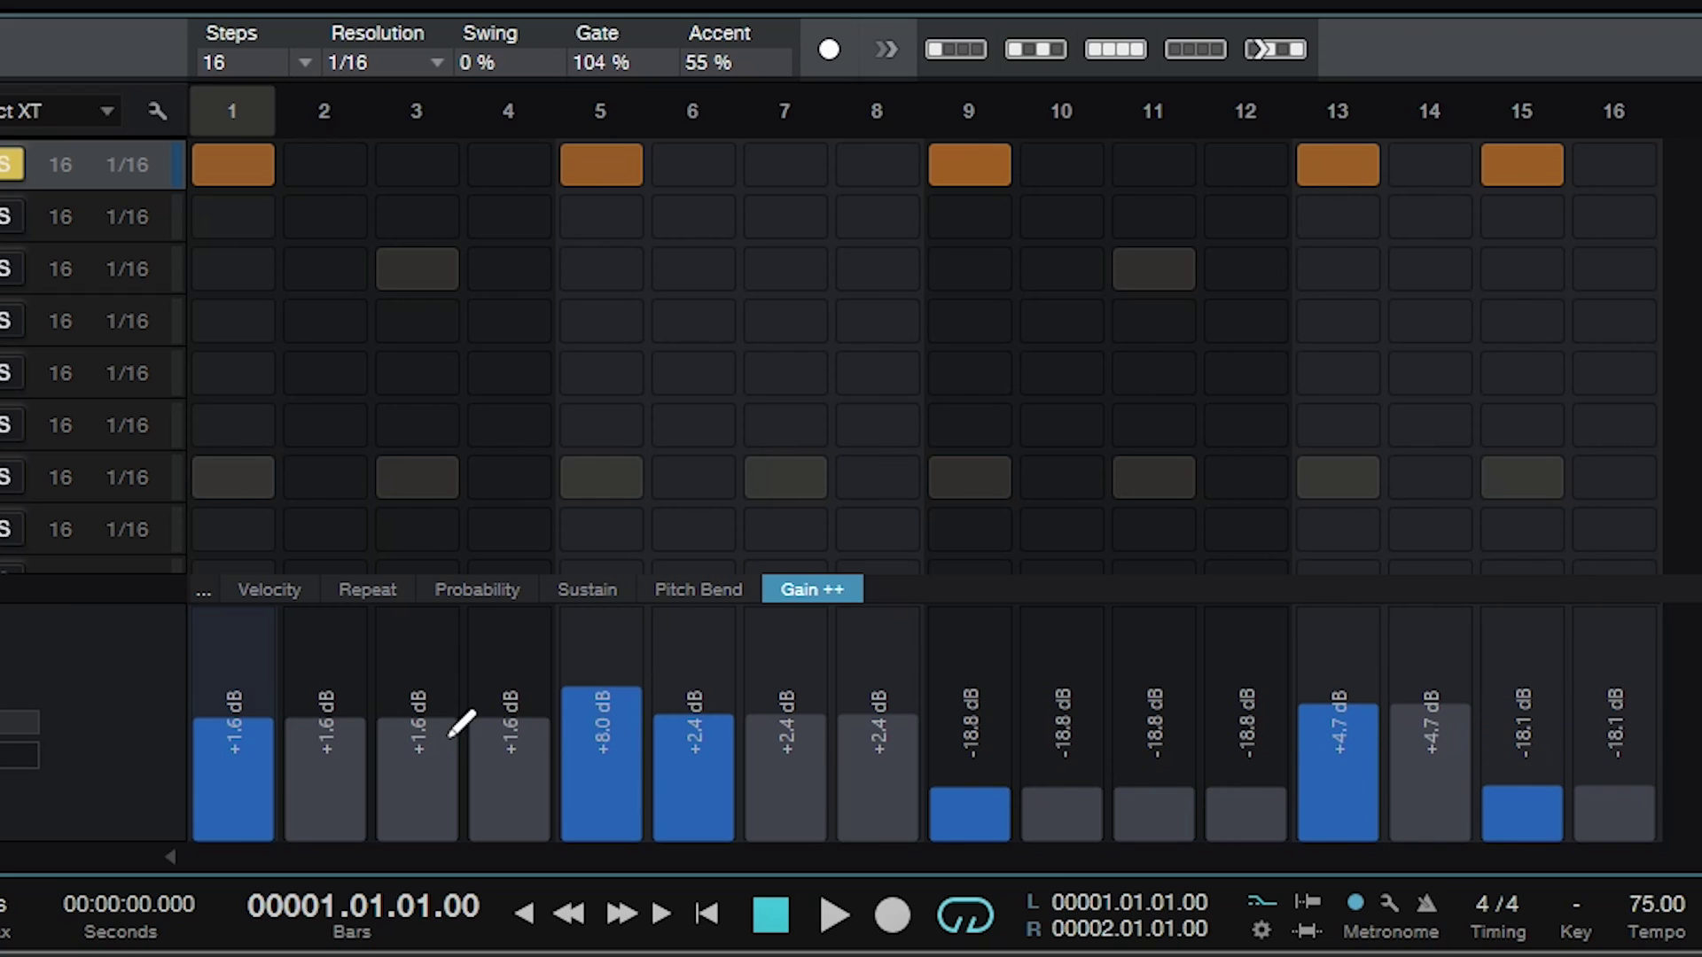
Set the Gain to -18.1 dB on step 3, +11.0 dB on step 2 and +14.1 dB on step 8, and raise it on step 7.
left_click(420, 771)
left_click_drag(424, 764, 422, 786)
left_click_drag(319, 752, 350, 656)
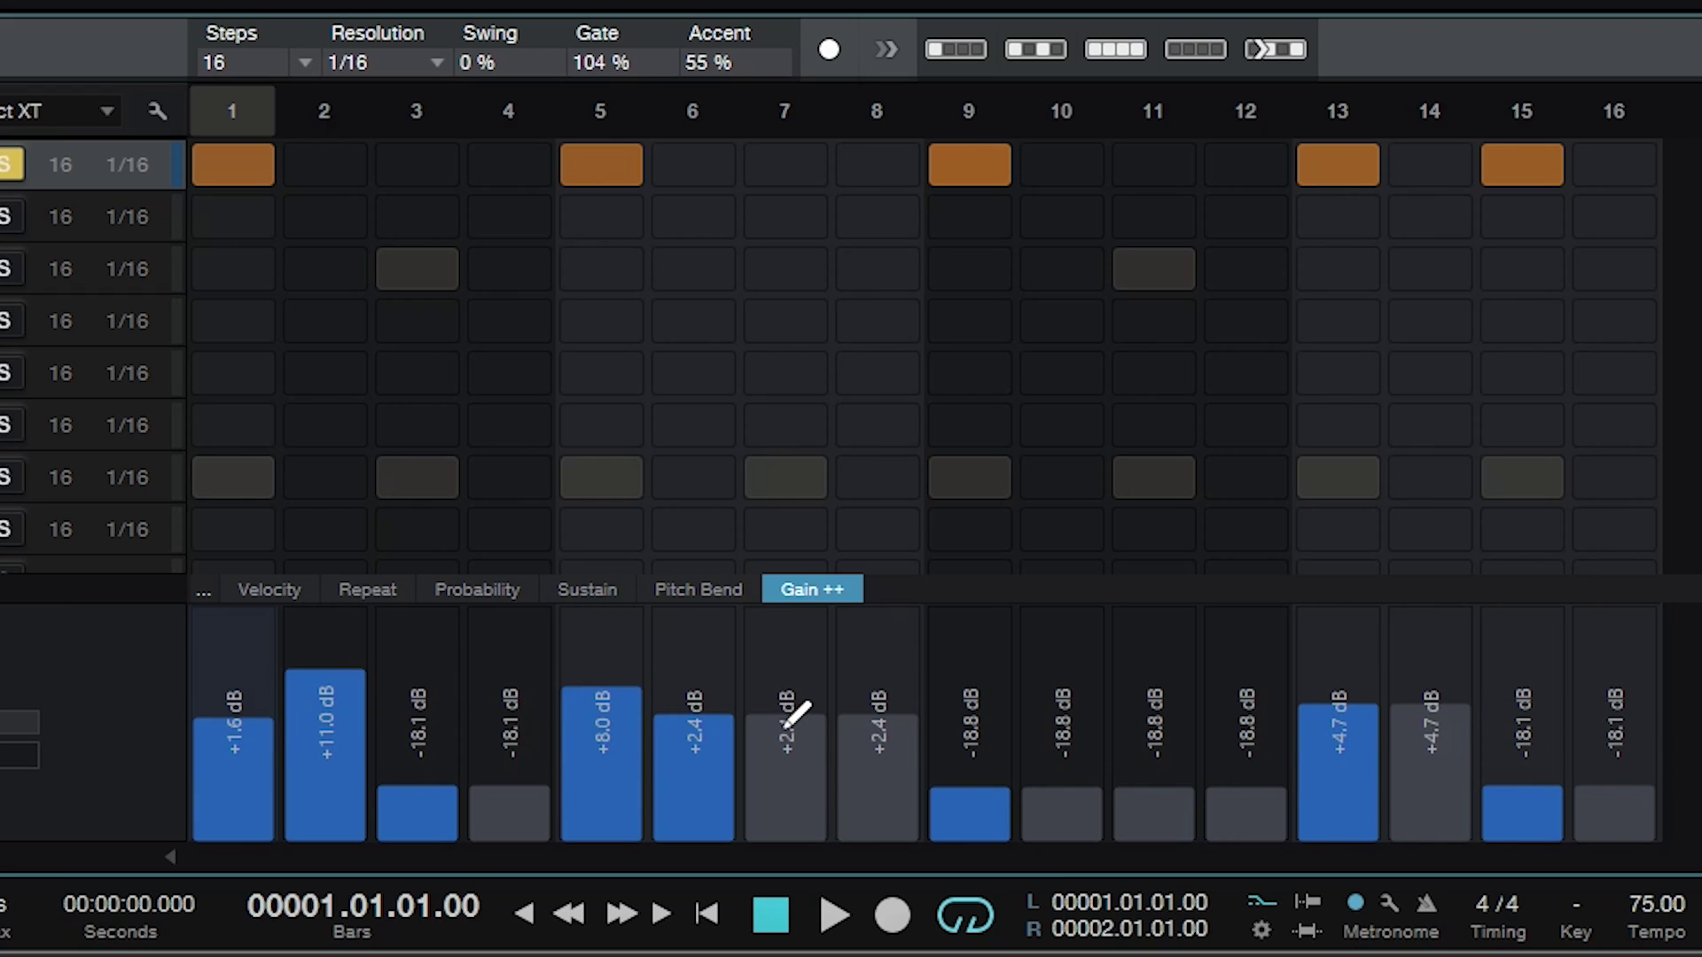
mouse_move(784, 725)
left_mouse_down()
mouse_move(829, 667)
mouse_move(894, 697)
mouse_move(906, 649)
left_mouse_up()
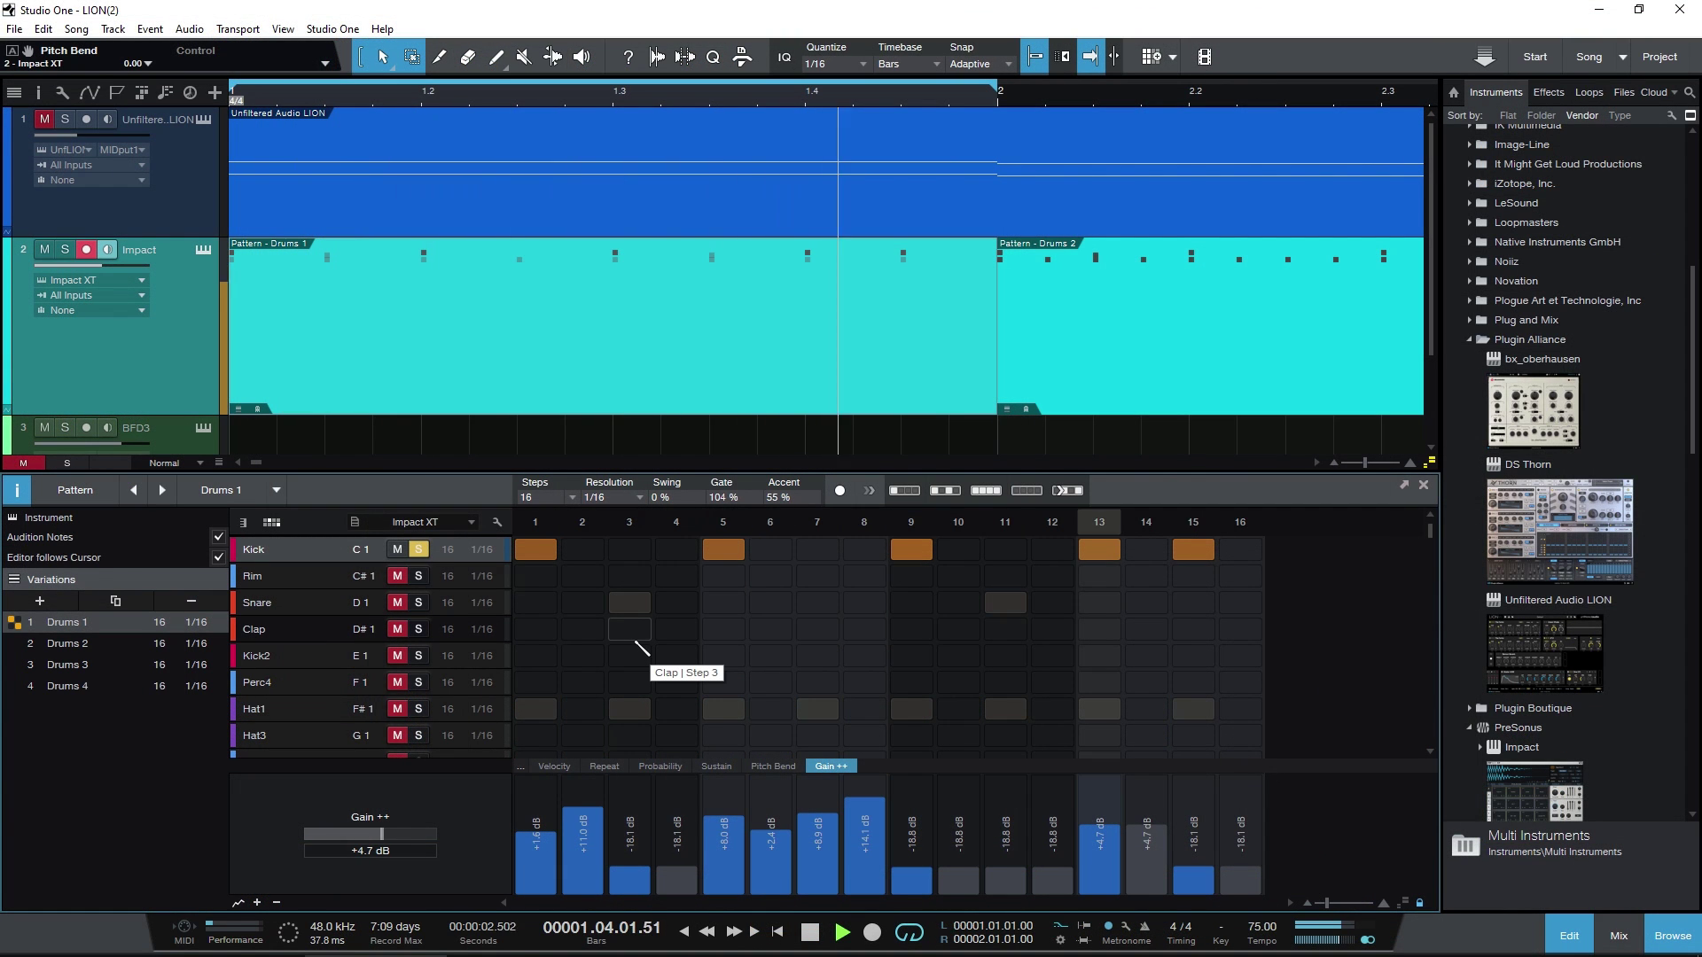
Open the Impact track's instrument window to view the Kick pad's sound controls.
left_click(203, 249)
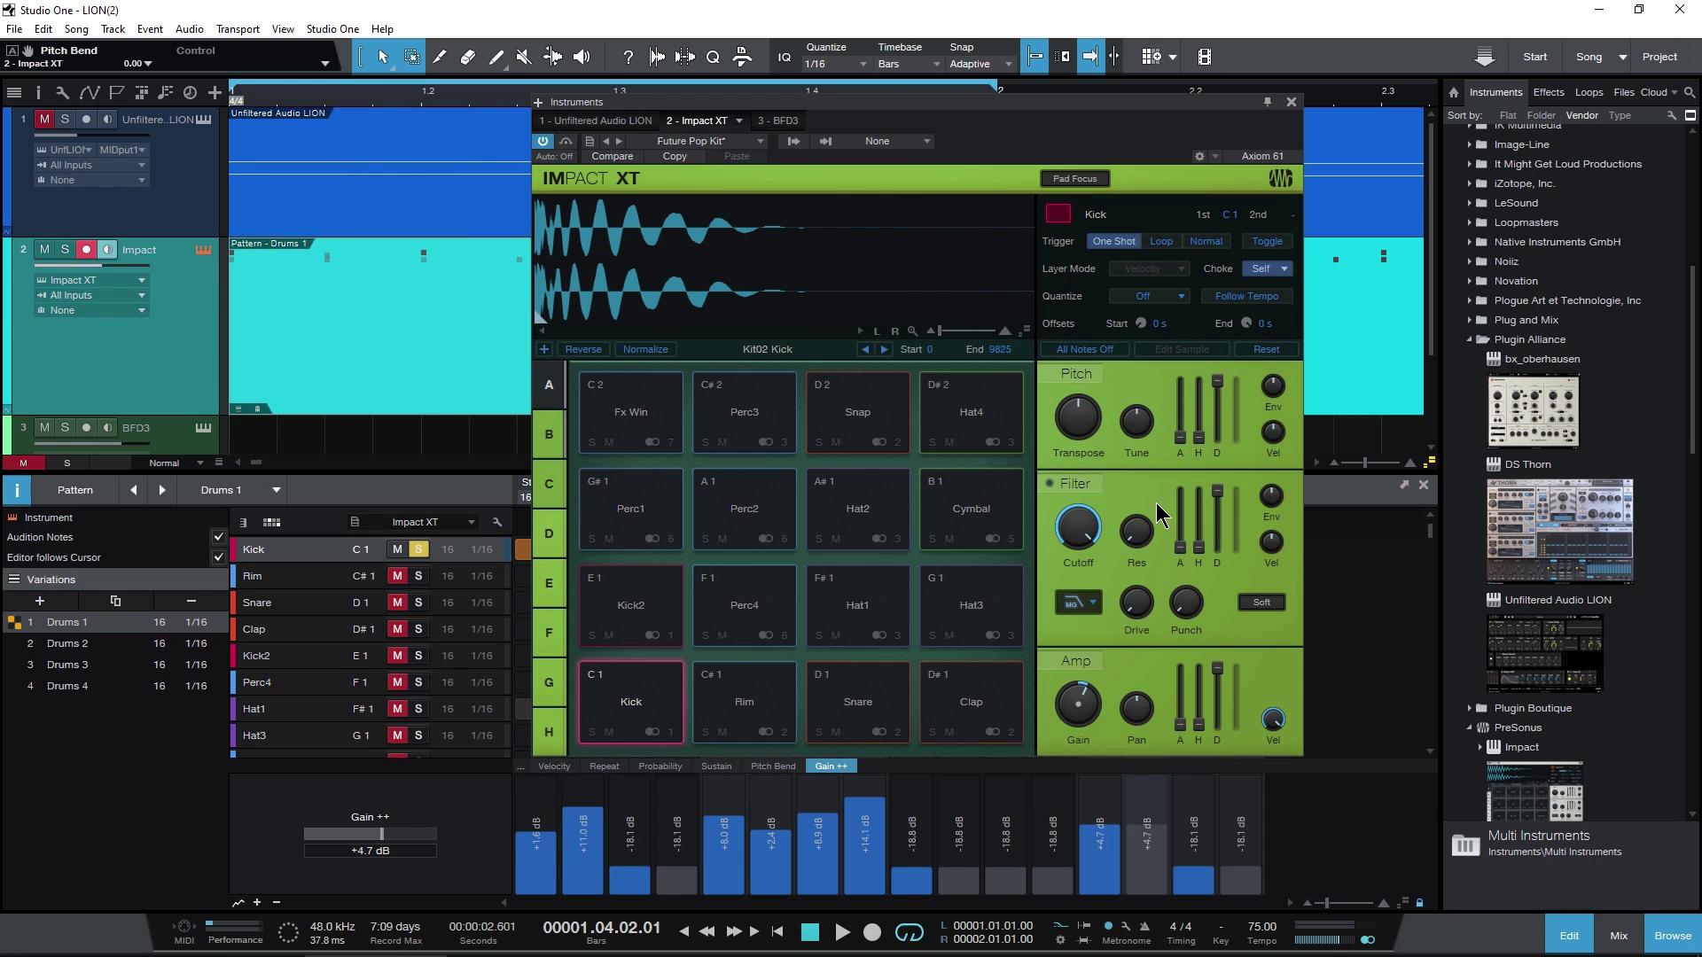
Adjust the Kick pad's filter cutoff in Impact XT and close the instrument window.
left_click_drag(1078, 596, 1083, 524)
mouse_move(1150, 553)
left_click(1291, 103)
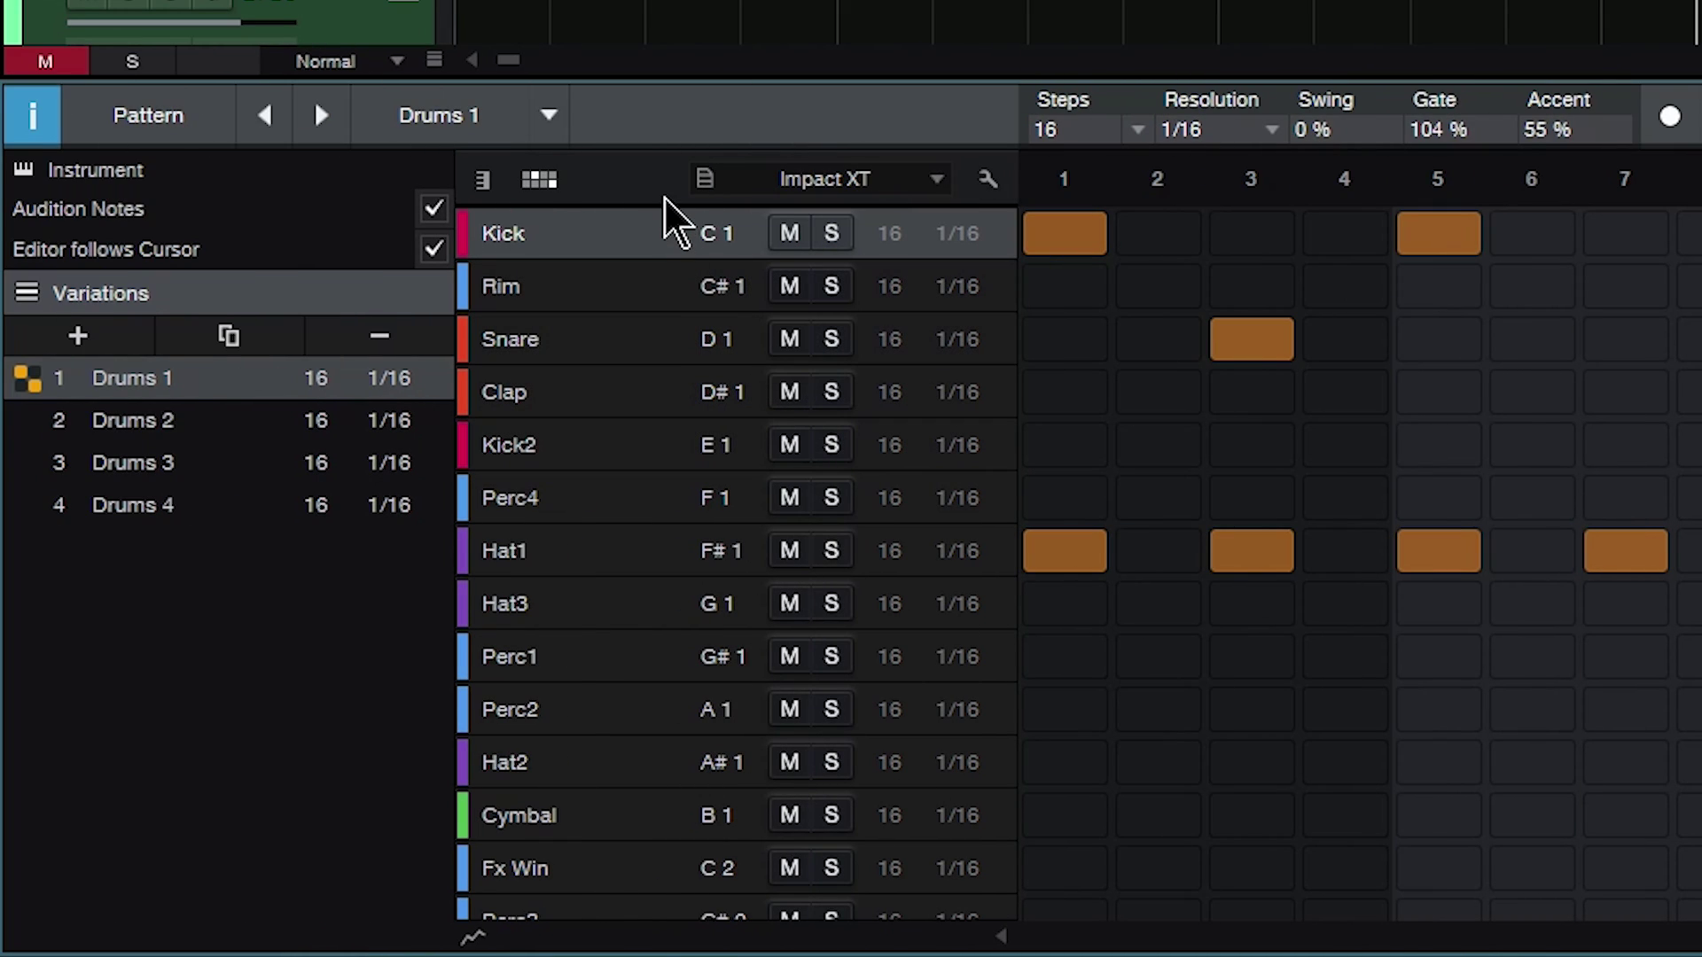
Hide the unused drum lanes in the Drums 1 pattern.
left_click(705, 180)
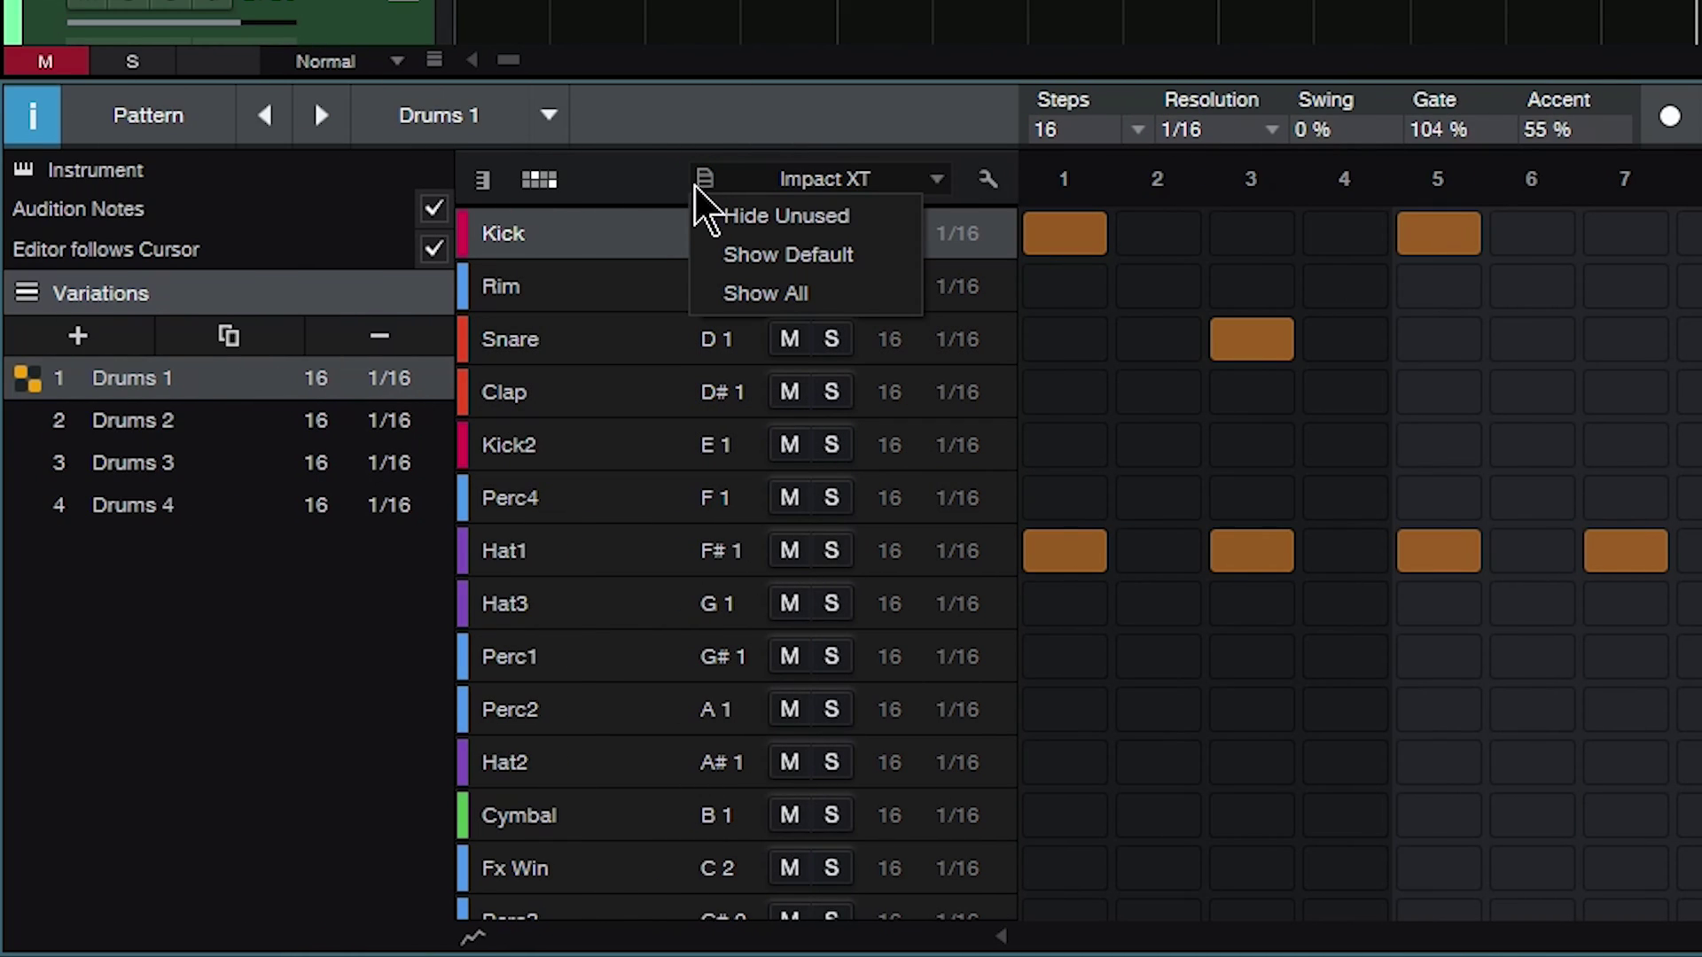
left_click(838, 301)
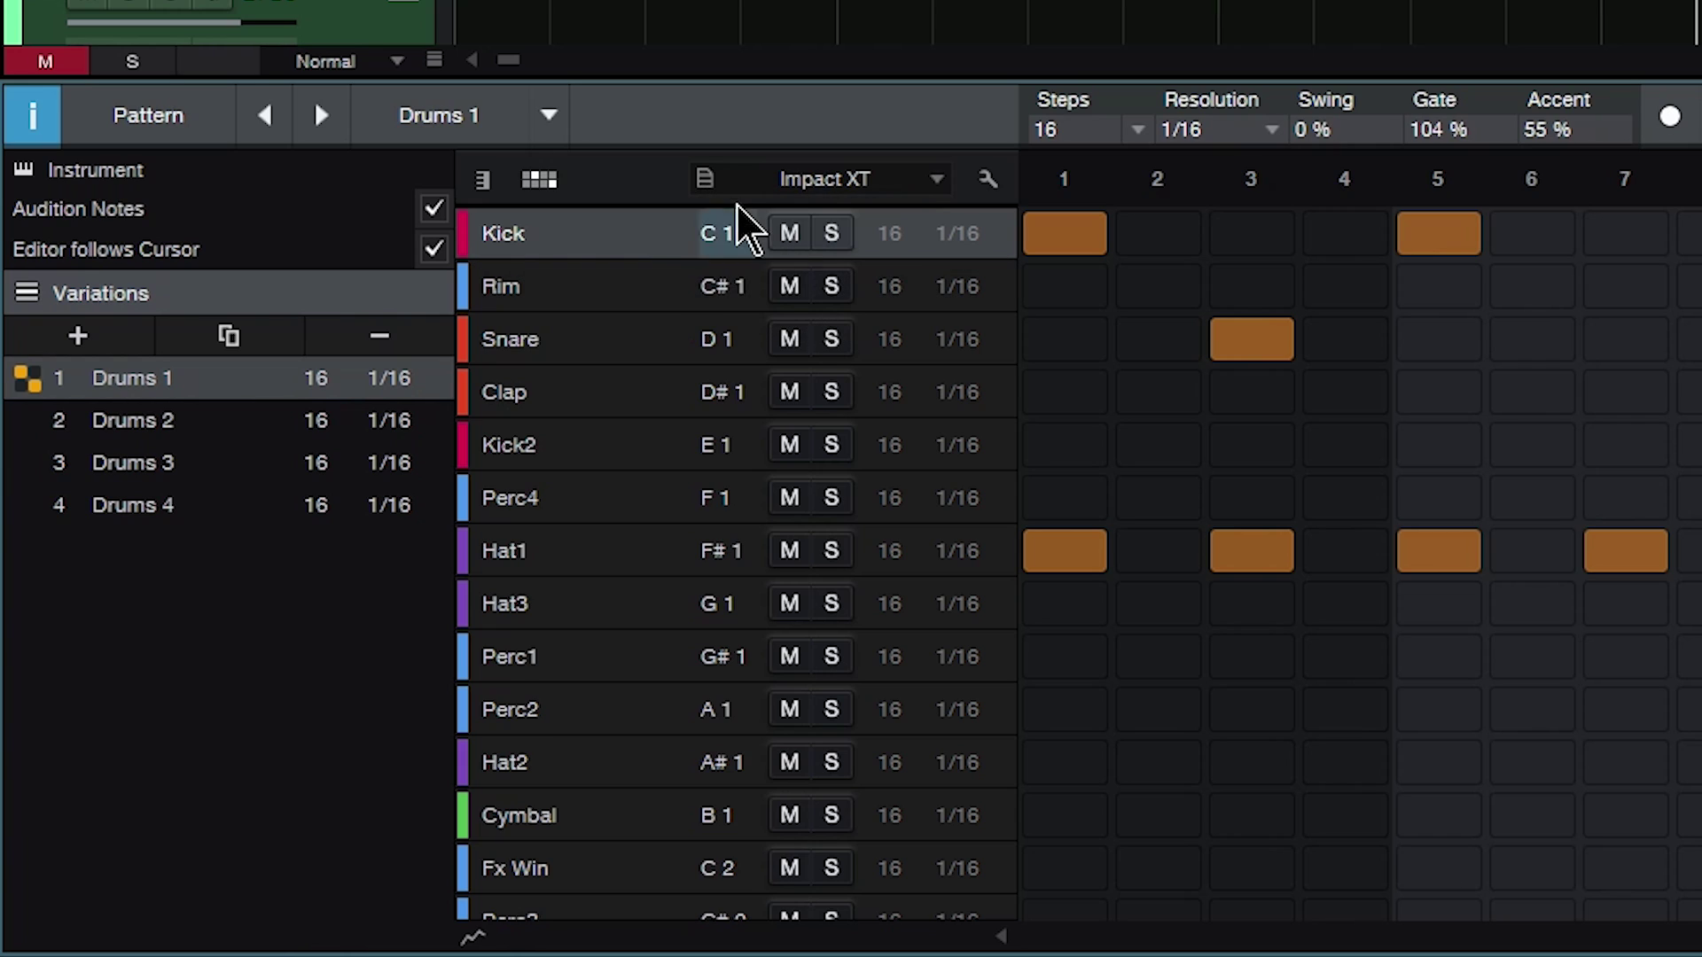
left_click(704, 180)
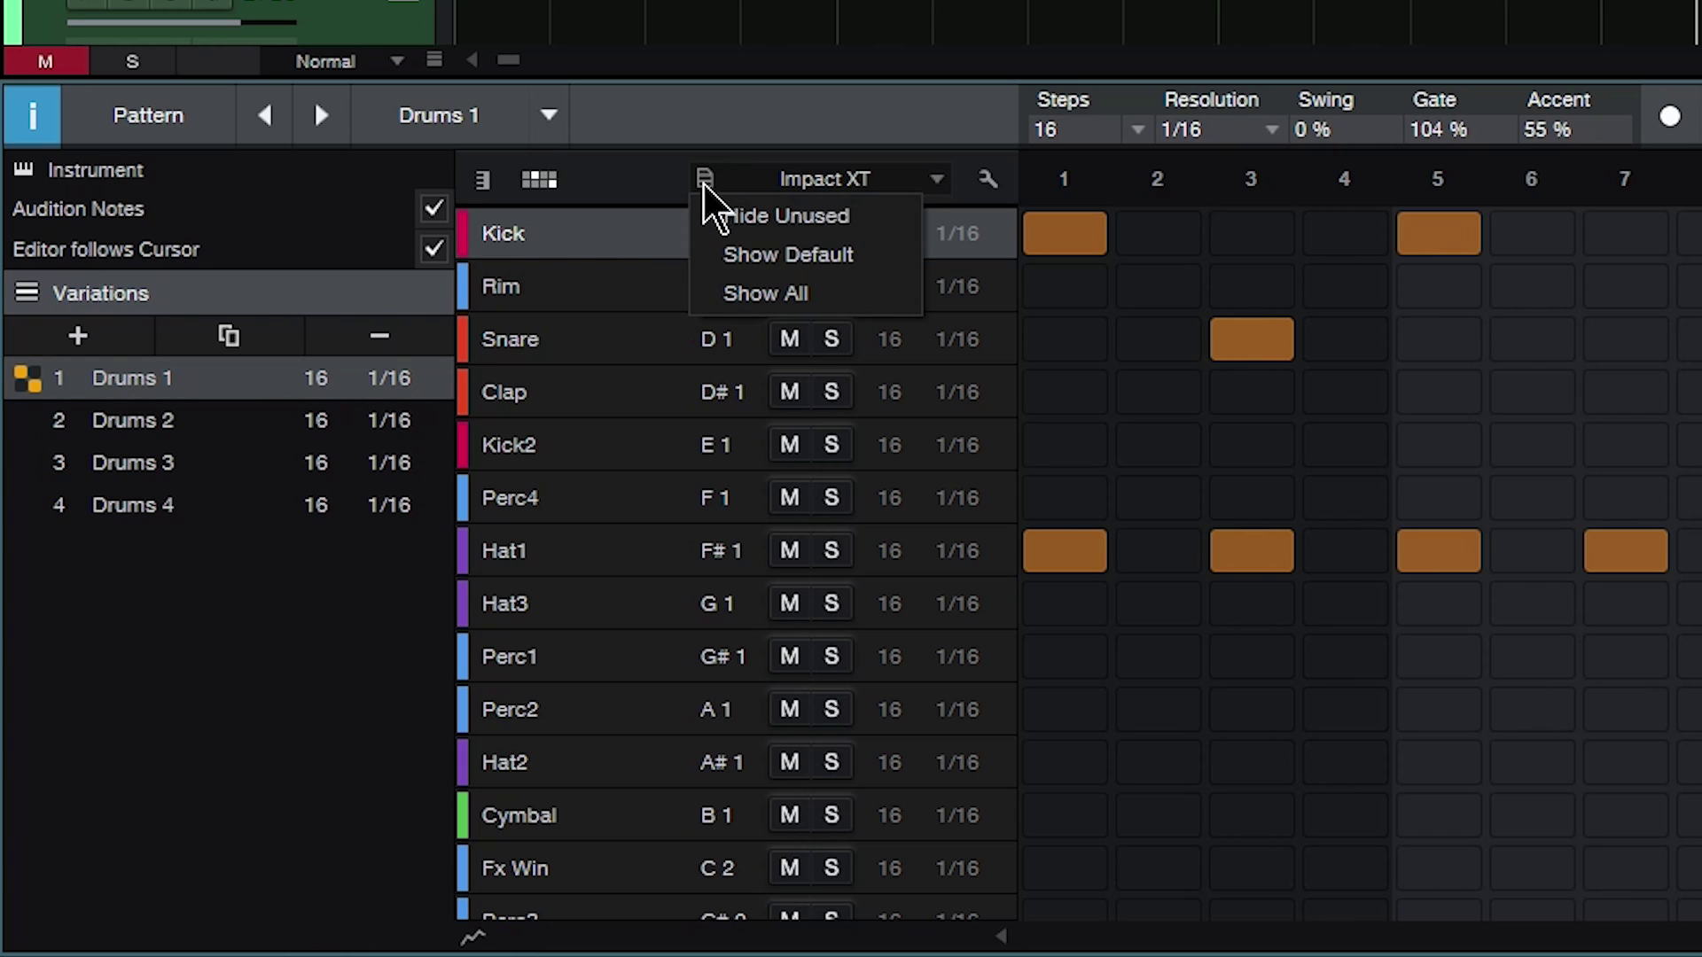
left_click(743, 229)
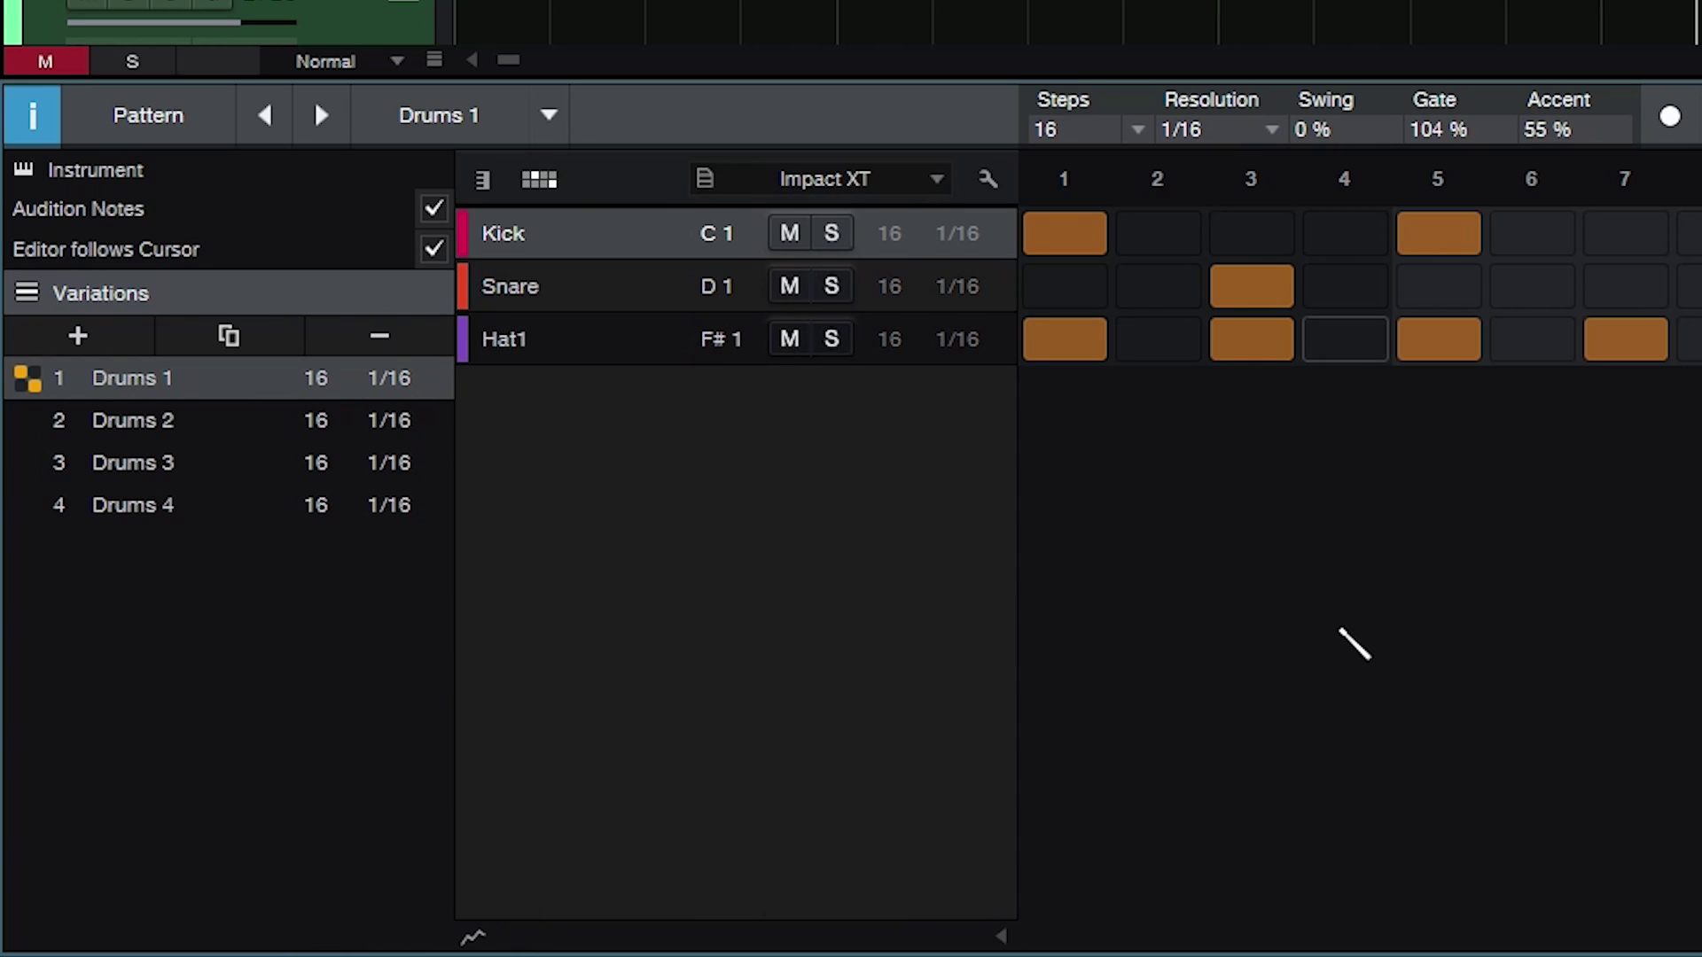
Restore the default drum lanes in the pattern and look through the list.
left_click(705, 180)
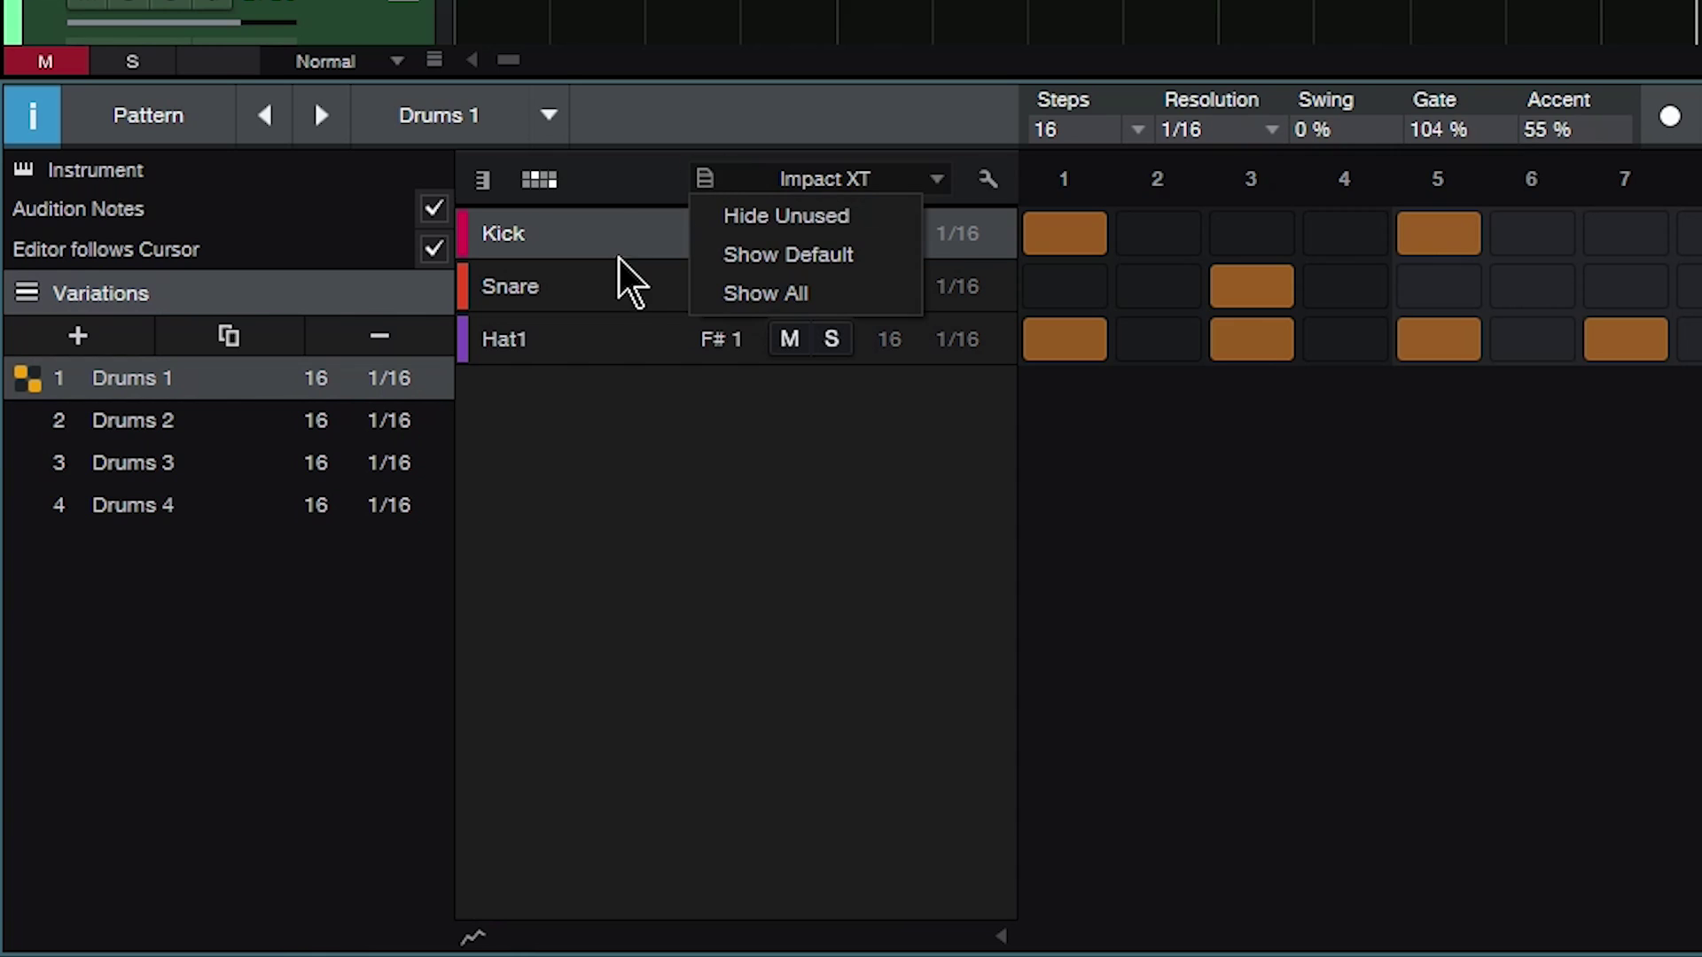
left_click(748, 255)
scroll(665, 505, "down", 4)
scroll(655, 597, "up", 5)
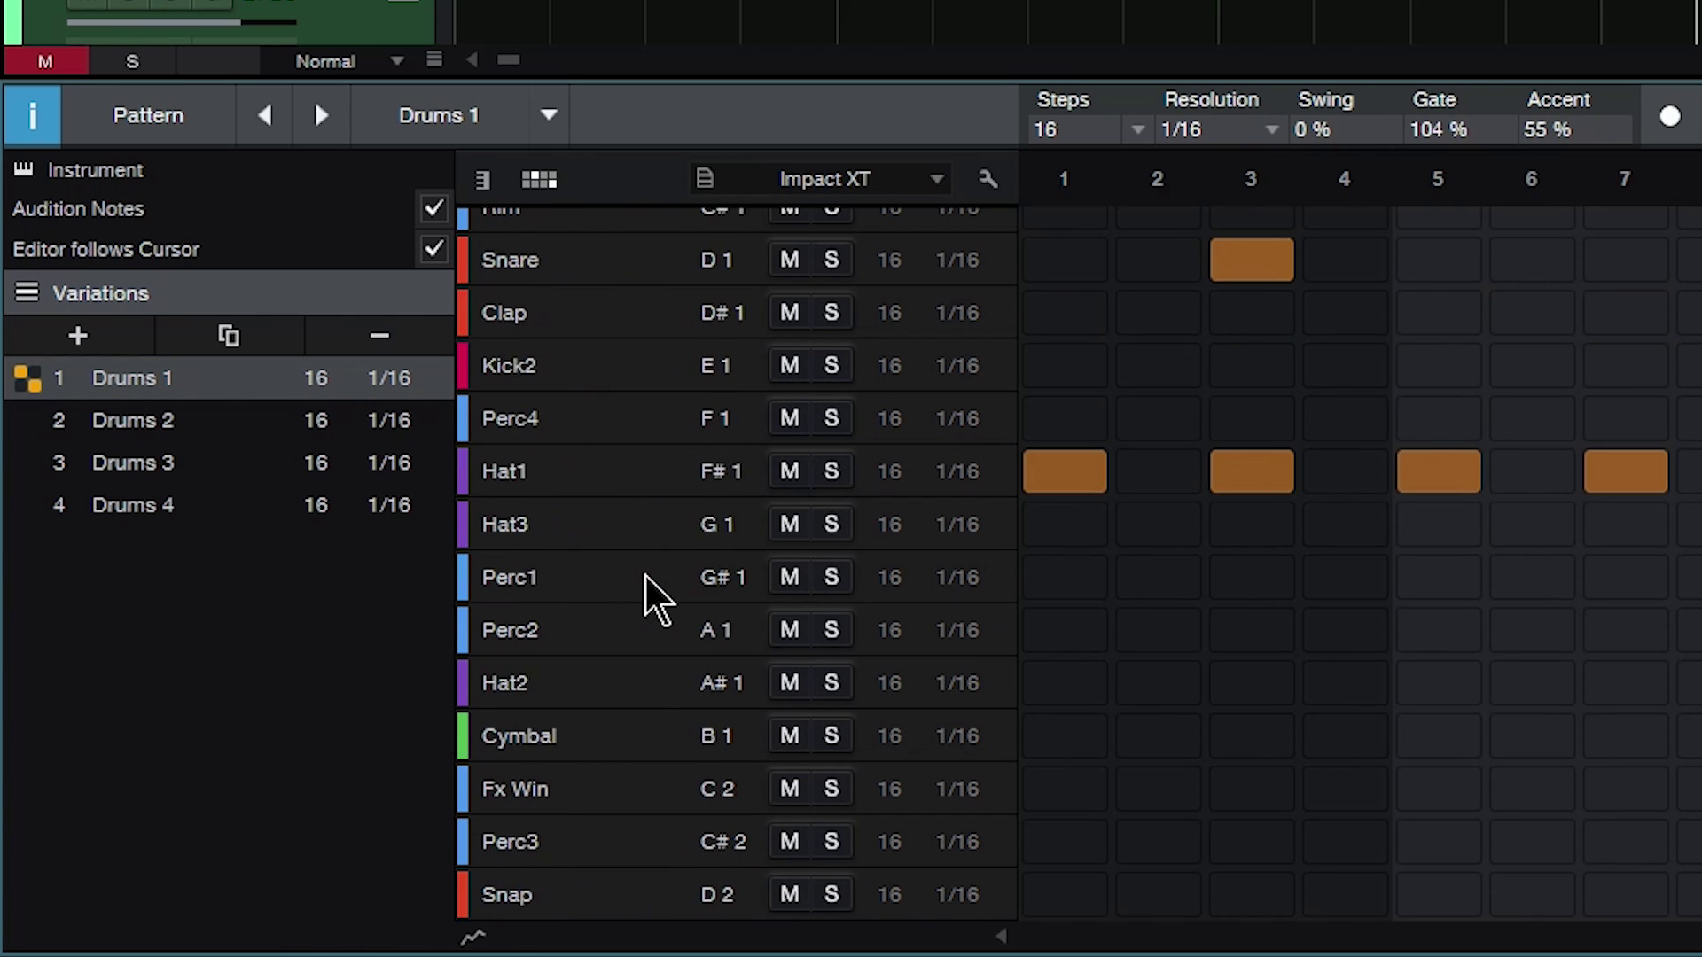
scroll(656, 597, "up", 2)
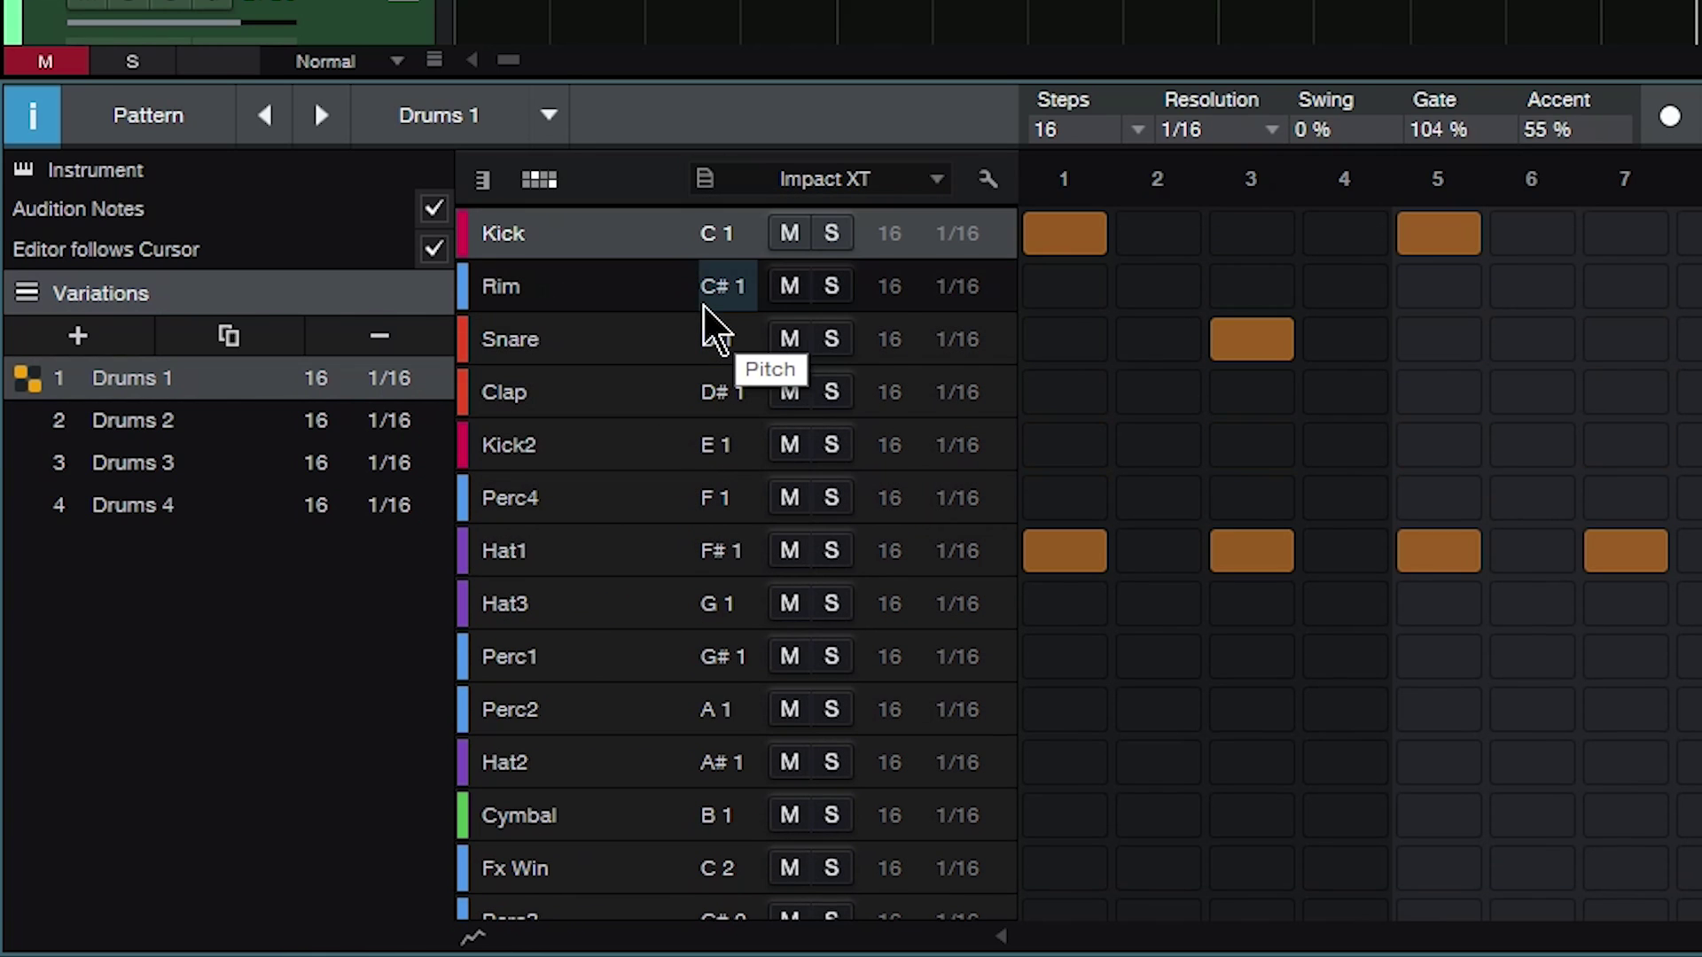
Reorder the drum lanes so that Snare sits directly below Kick, above Rim.
left_click(984, 181)
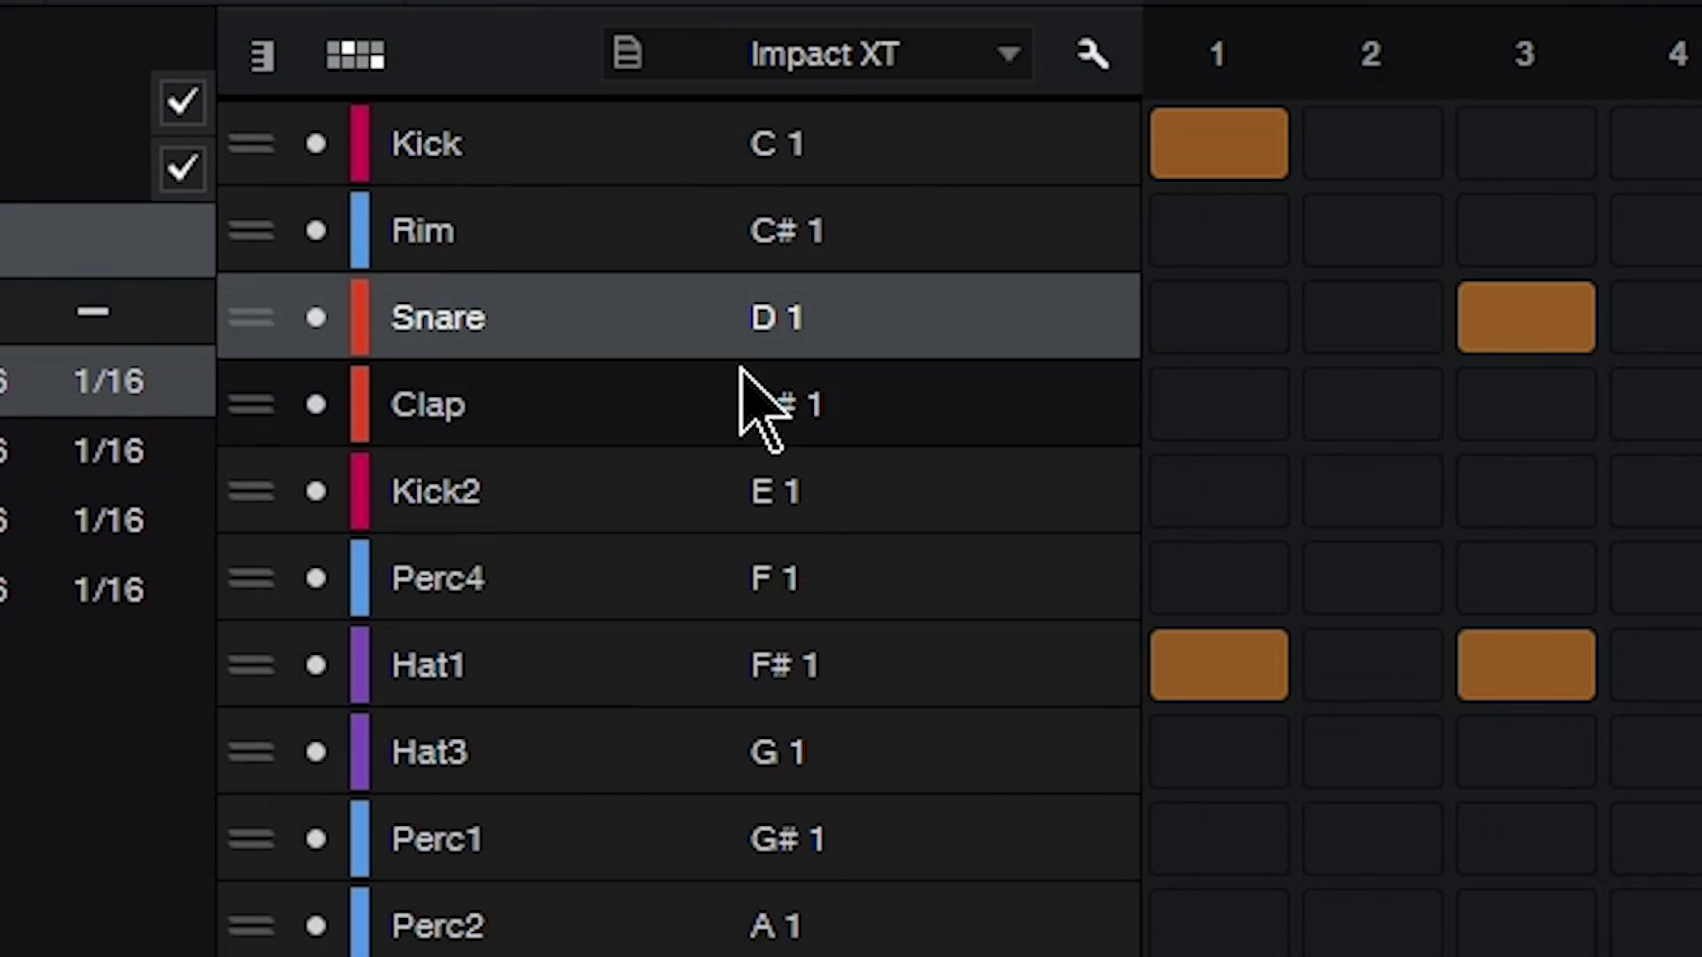
left_click_drag(251, 318, 247, 155)
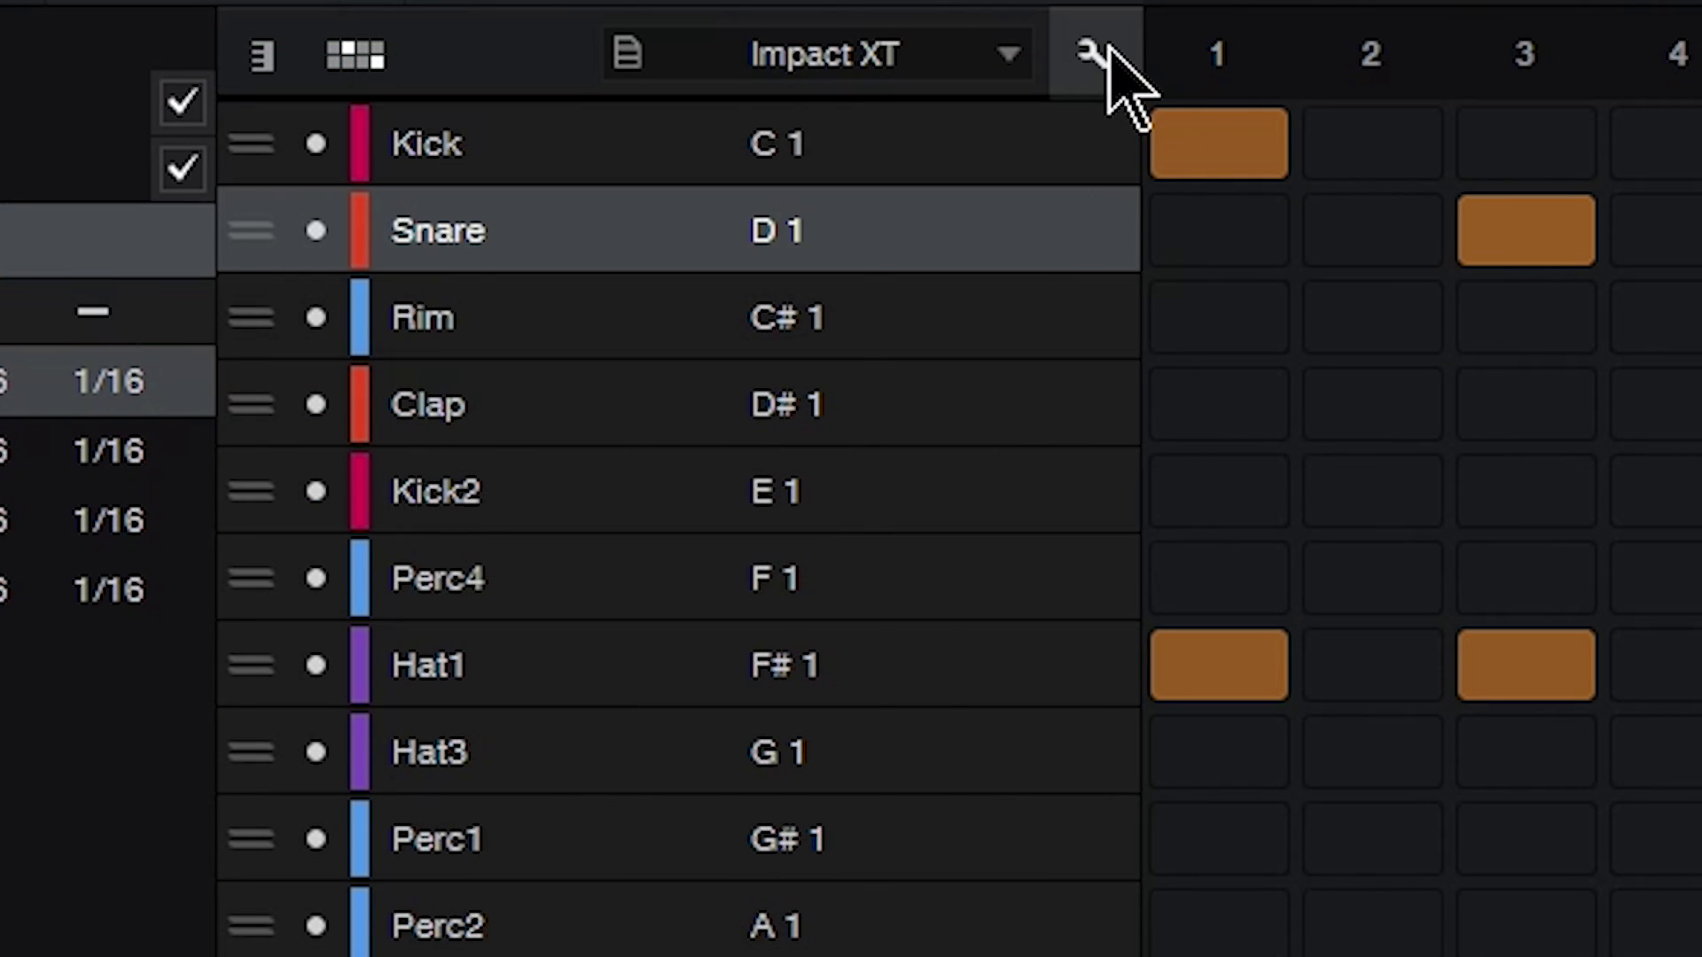
left_click(1099, 52)
Hide the Rim lane from the pattern's drum lane list.
left_click(1095, 55)
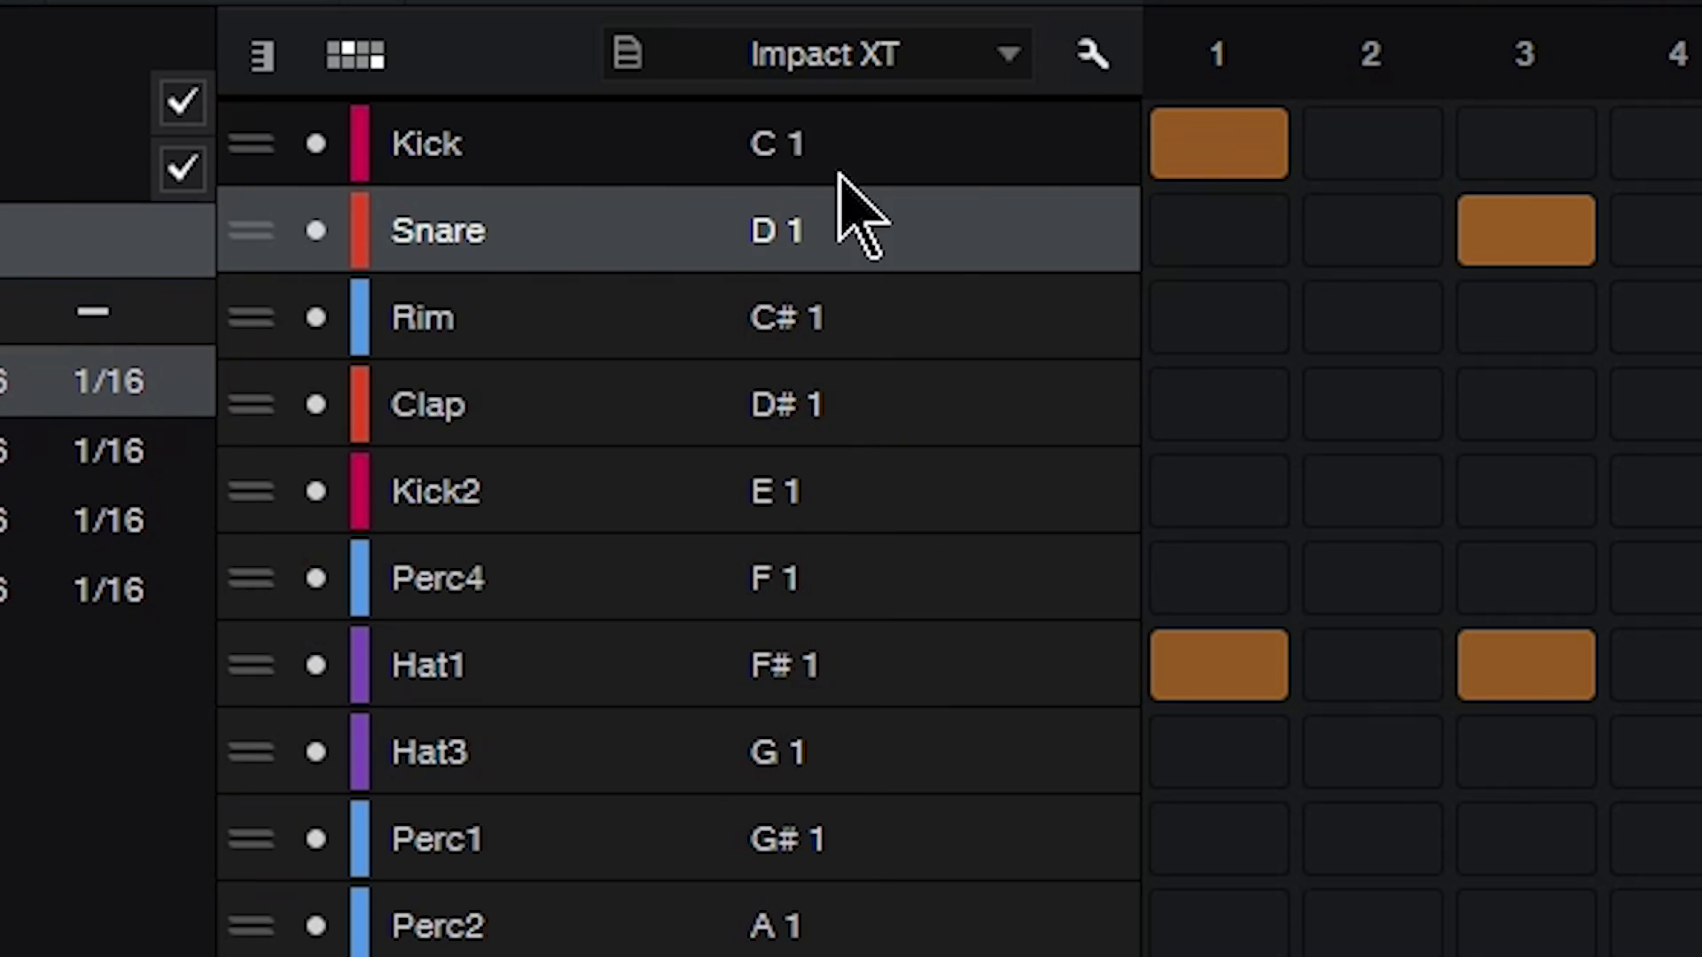
left_click(316, 312)
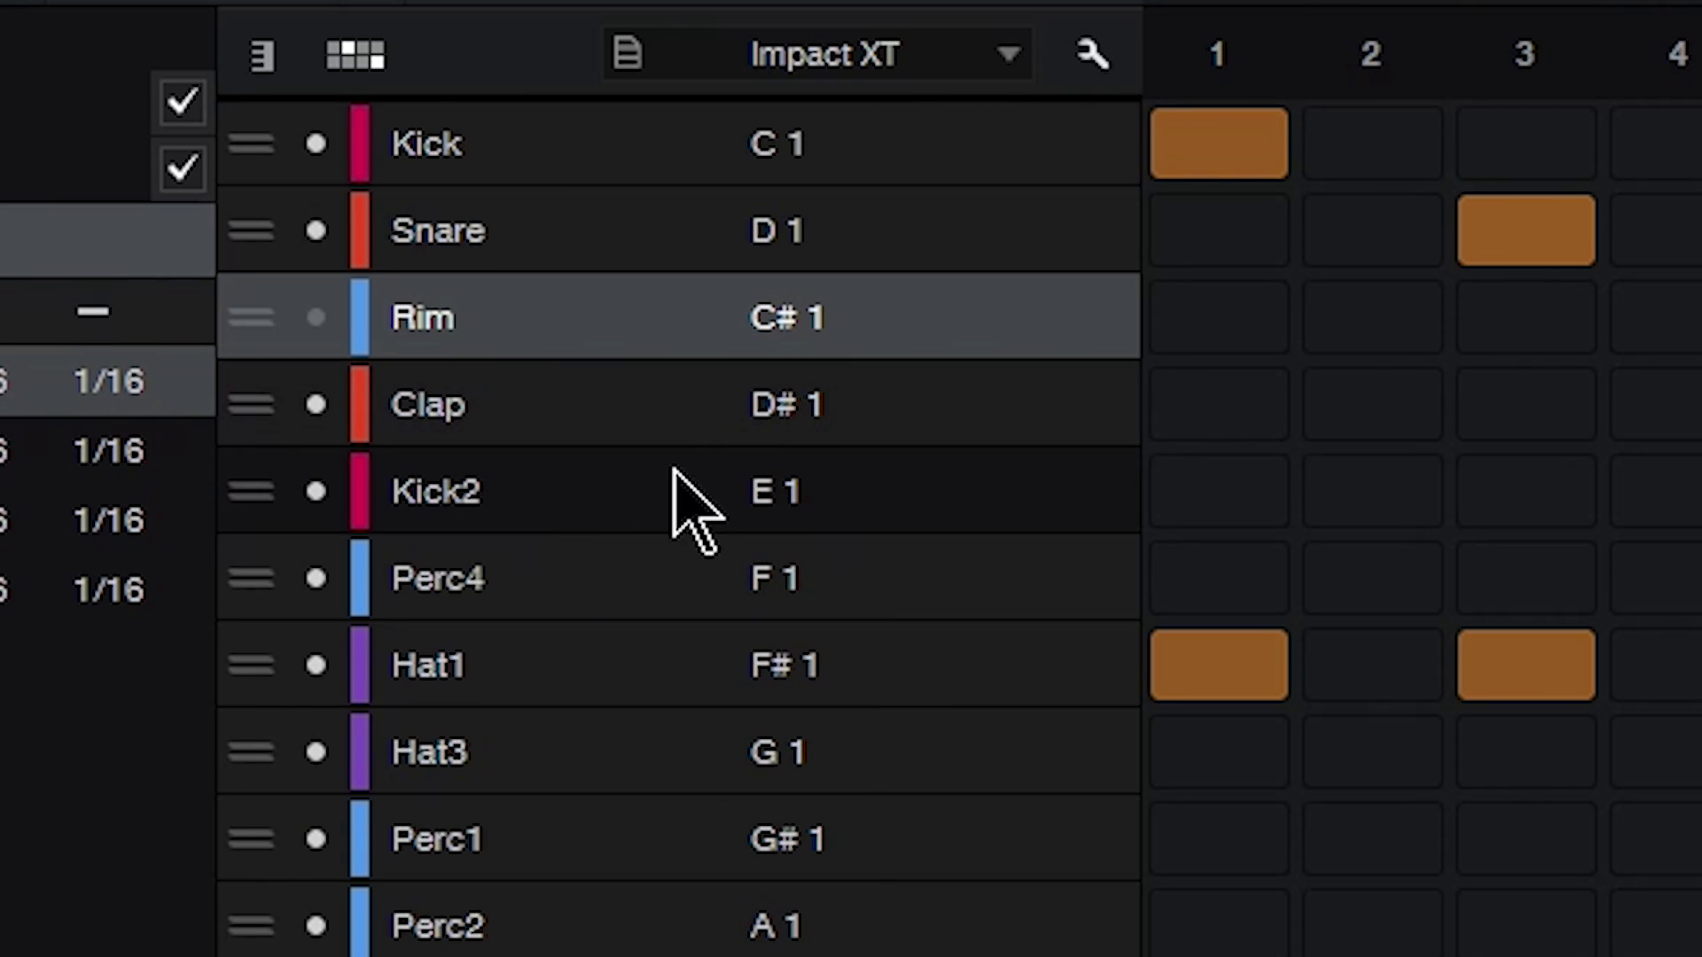
left_click(1092, 57)
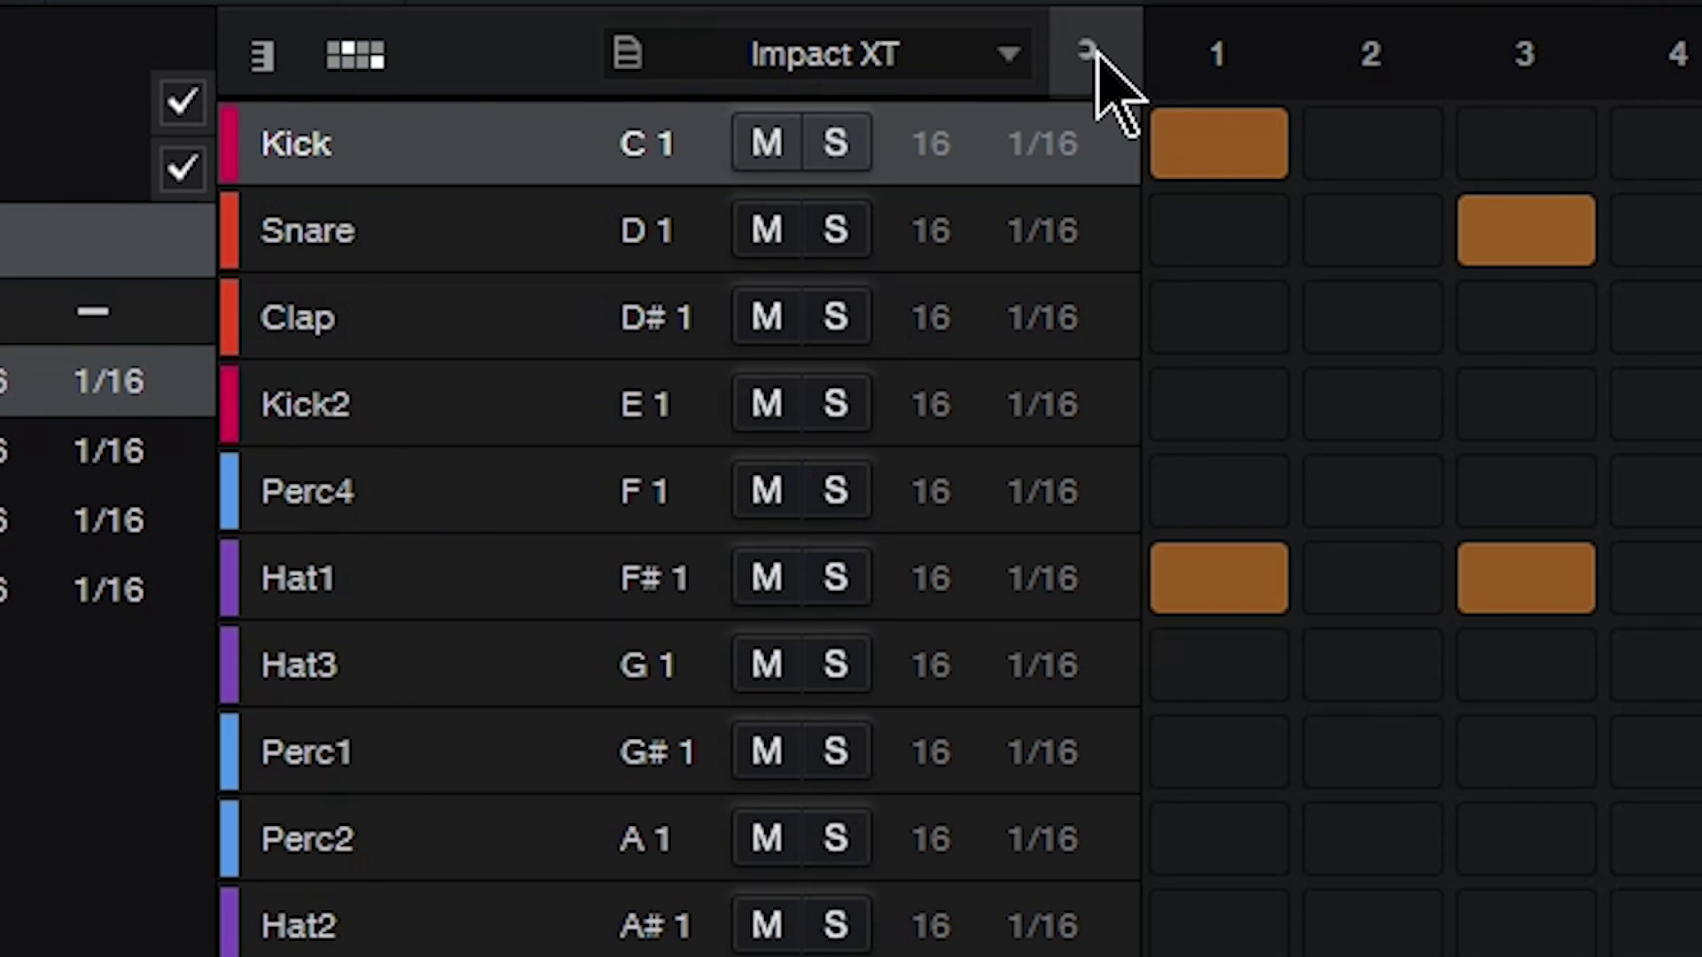
Make the hidden Rim lane visible again and leave the lane setup mode.
left_click(1092, 54)
left_click(315, 329)
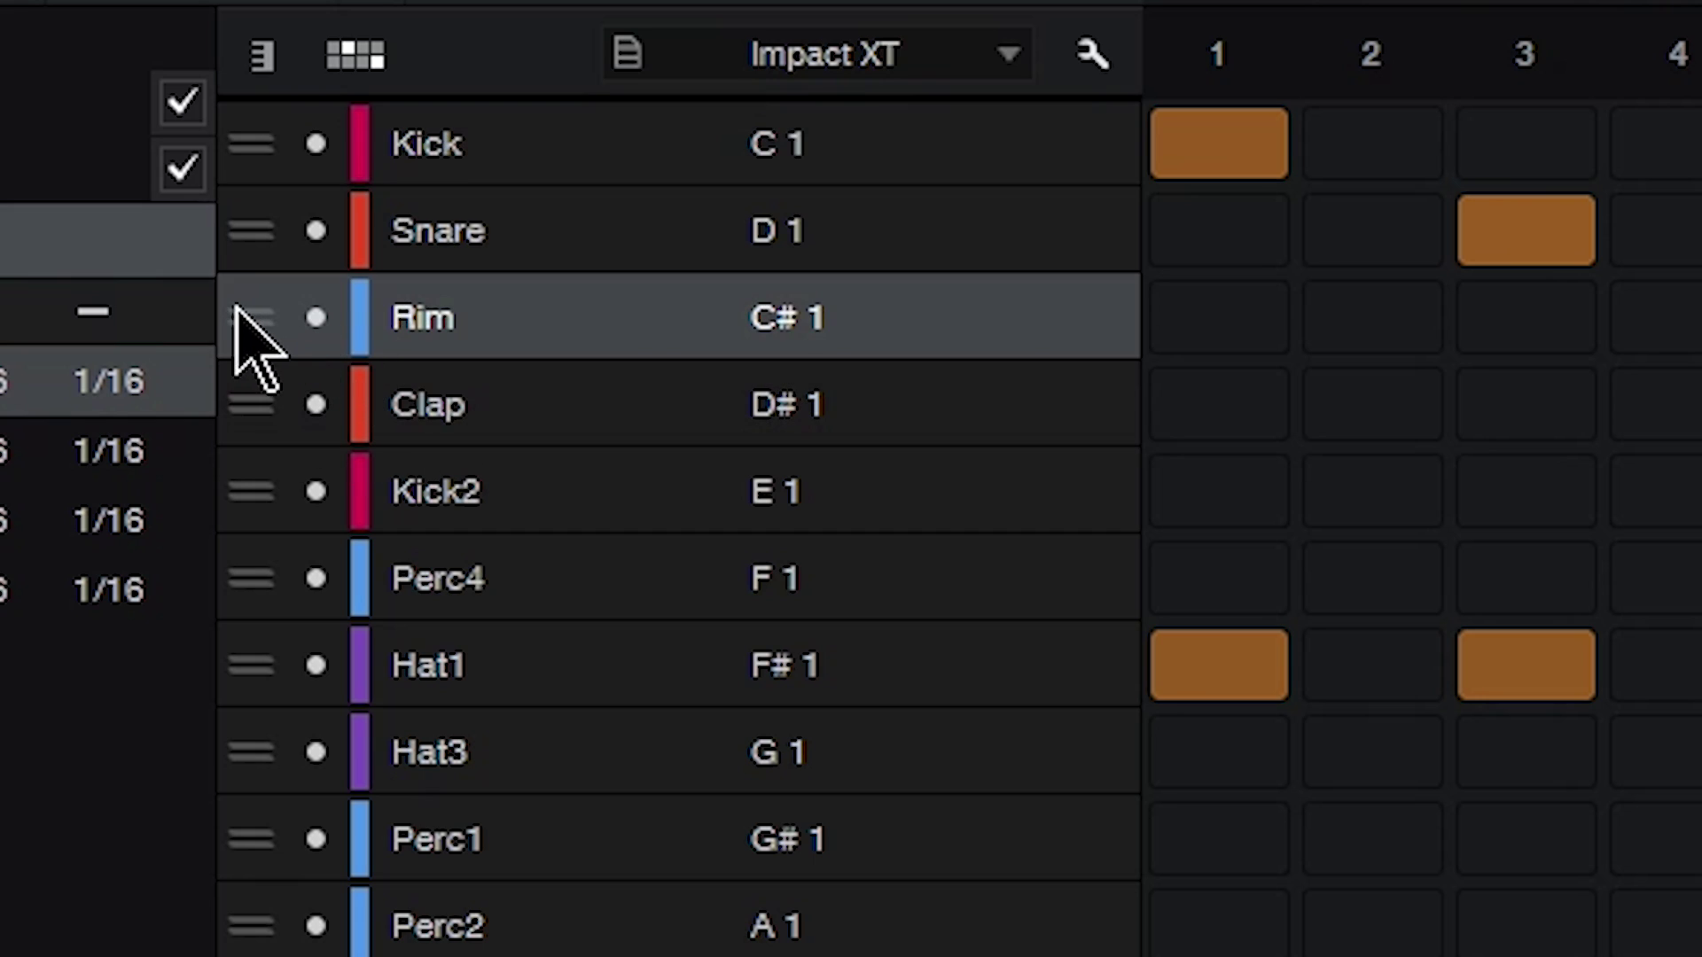
scroll(455, 521, "down", 5)
scroll(455, 576, "up", 5)
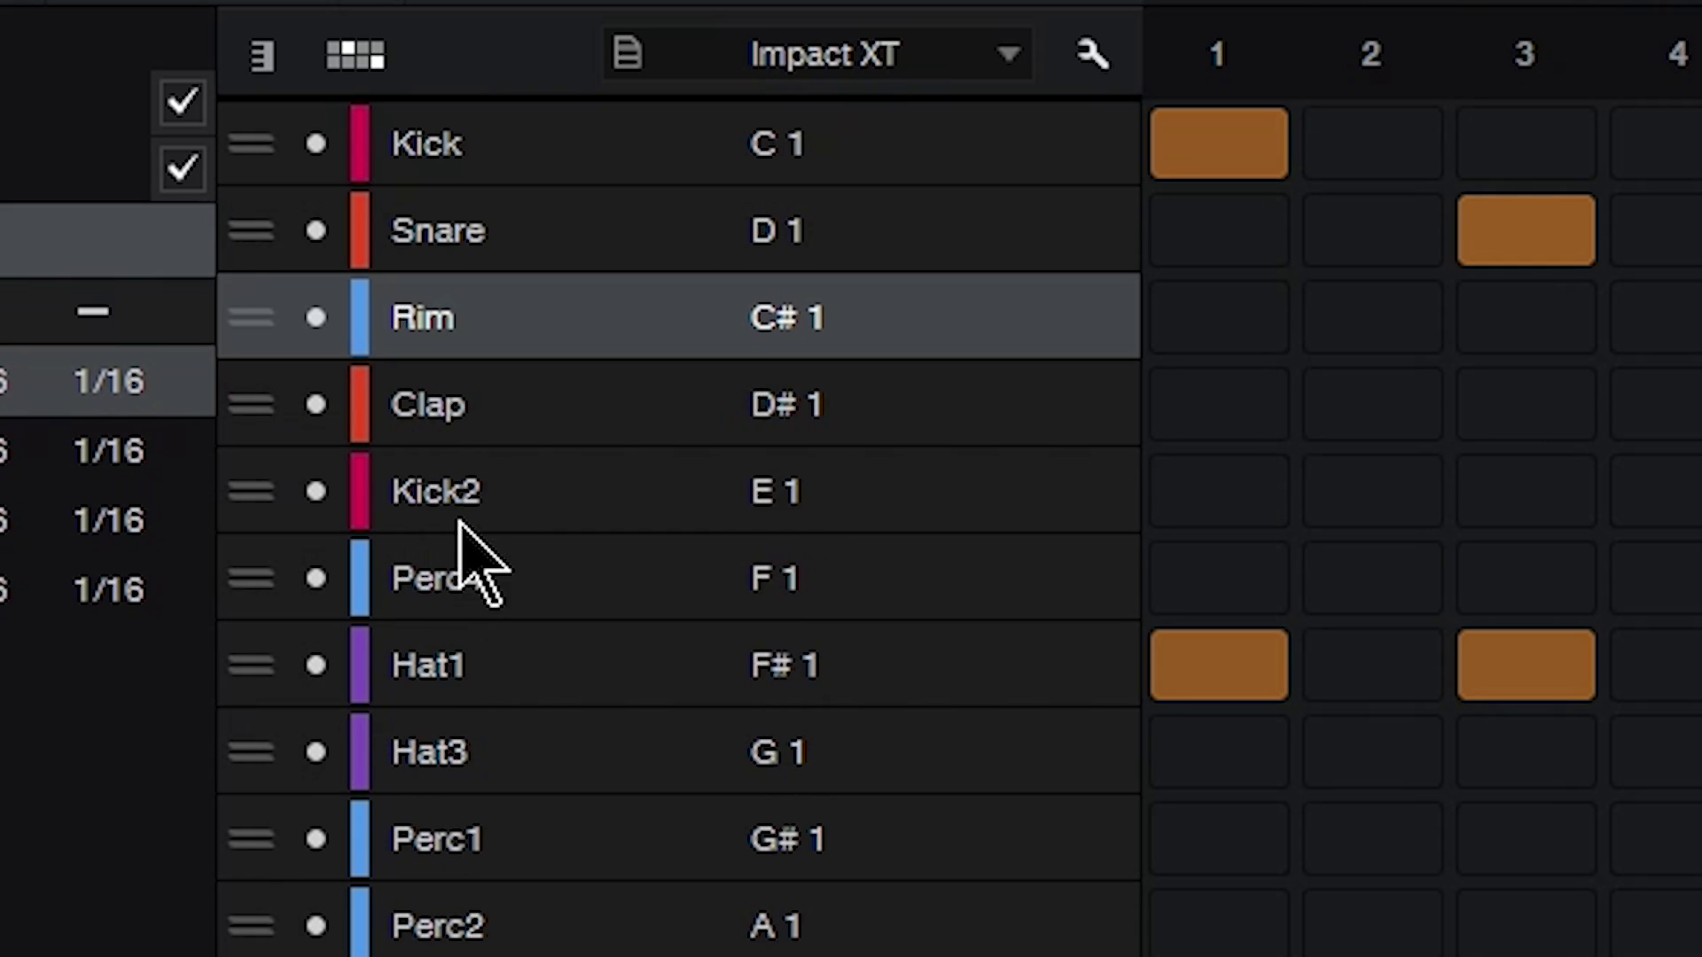
left_click(1092, 53)
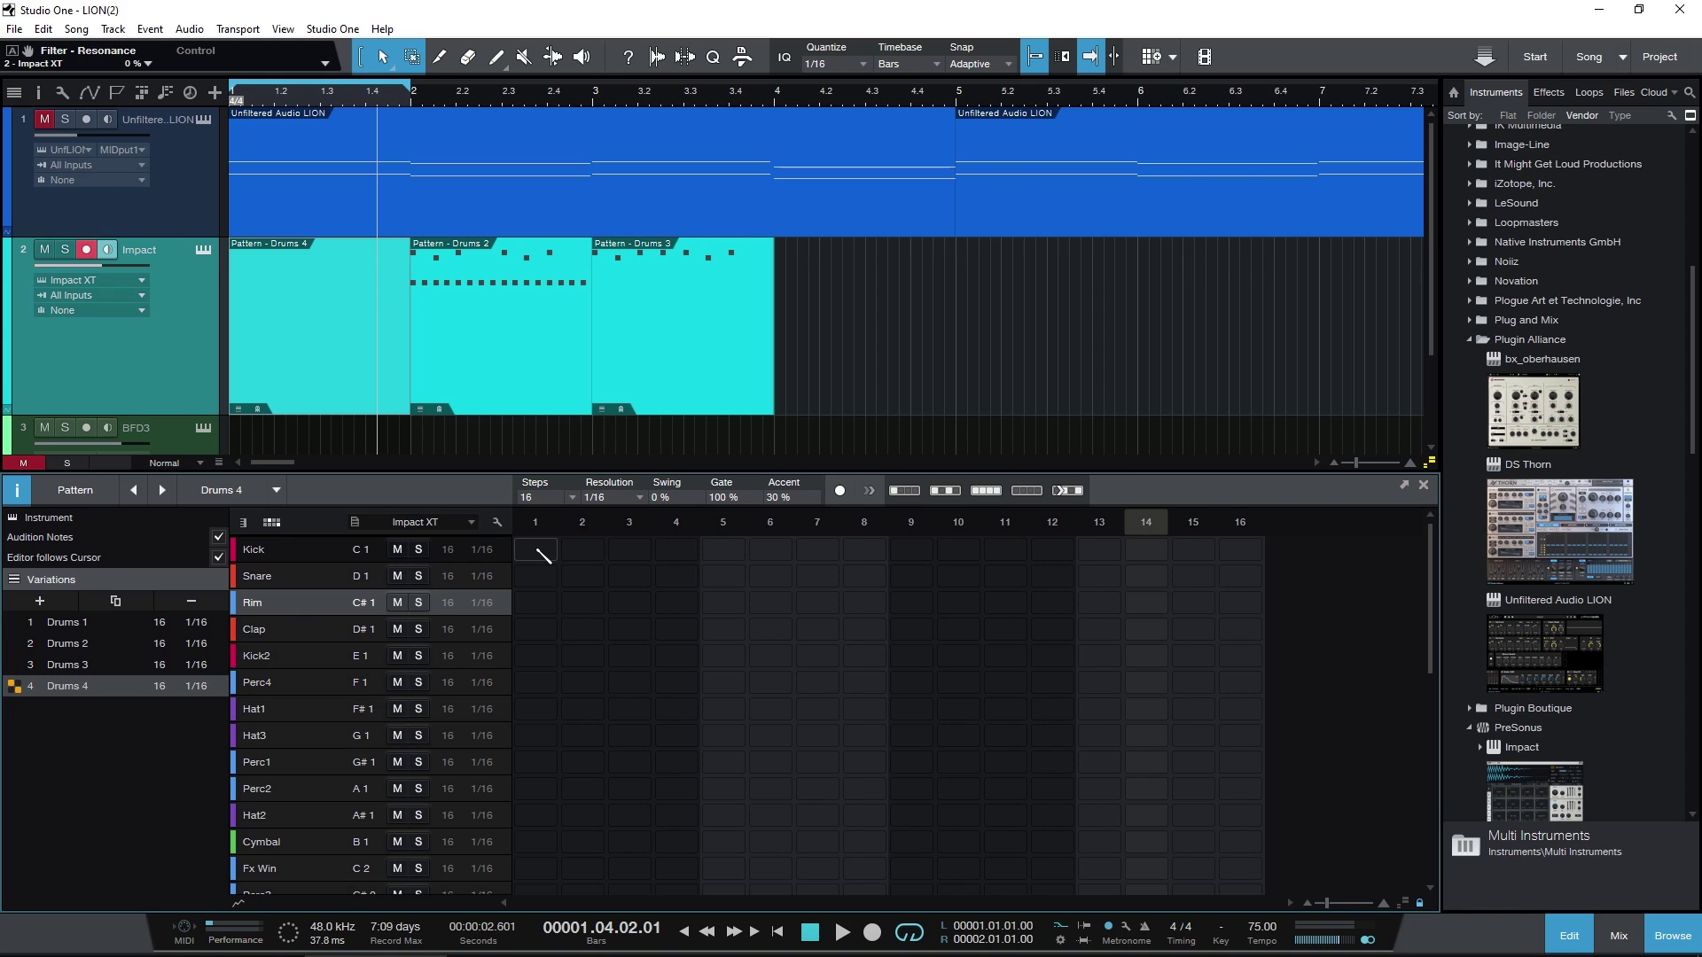
Add Kick hits on steps 1, 5, 9 and 13 of the Drums 4 pattern.
left_click(537, 550)
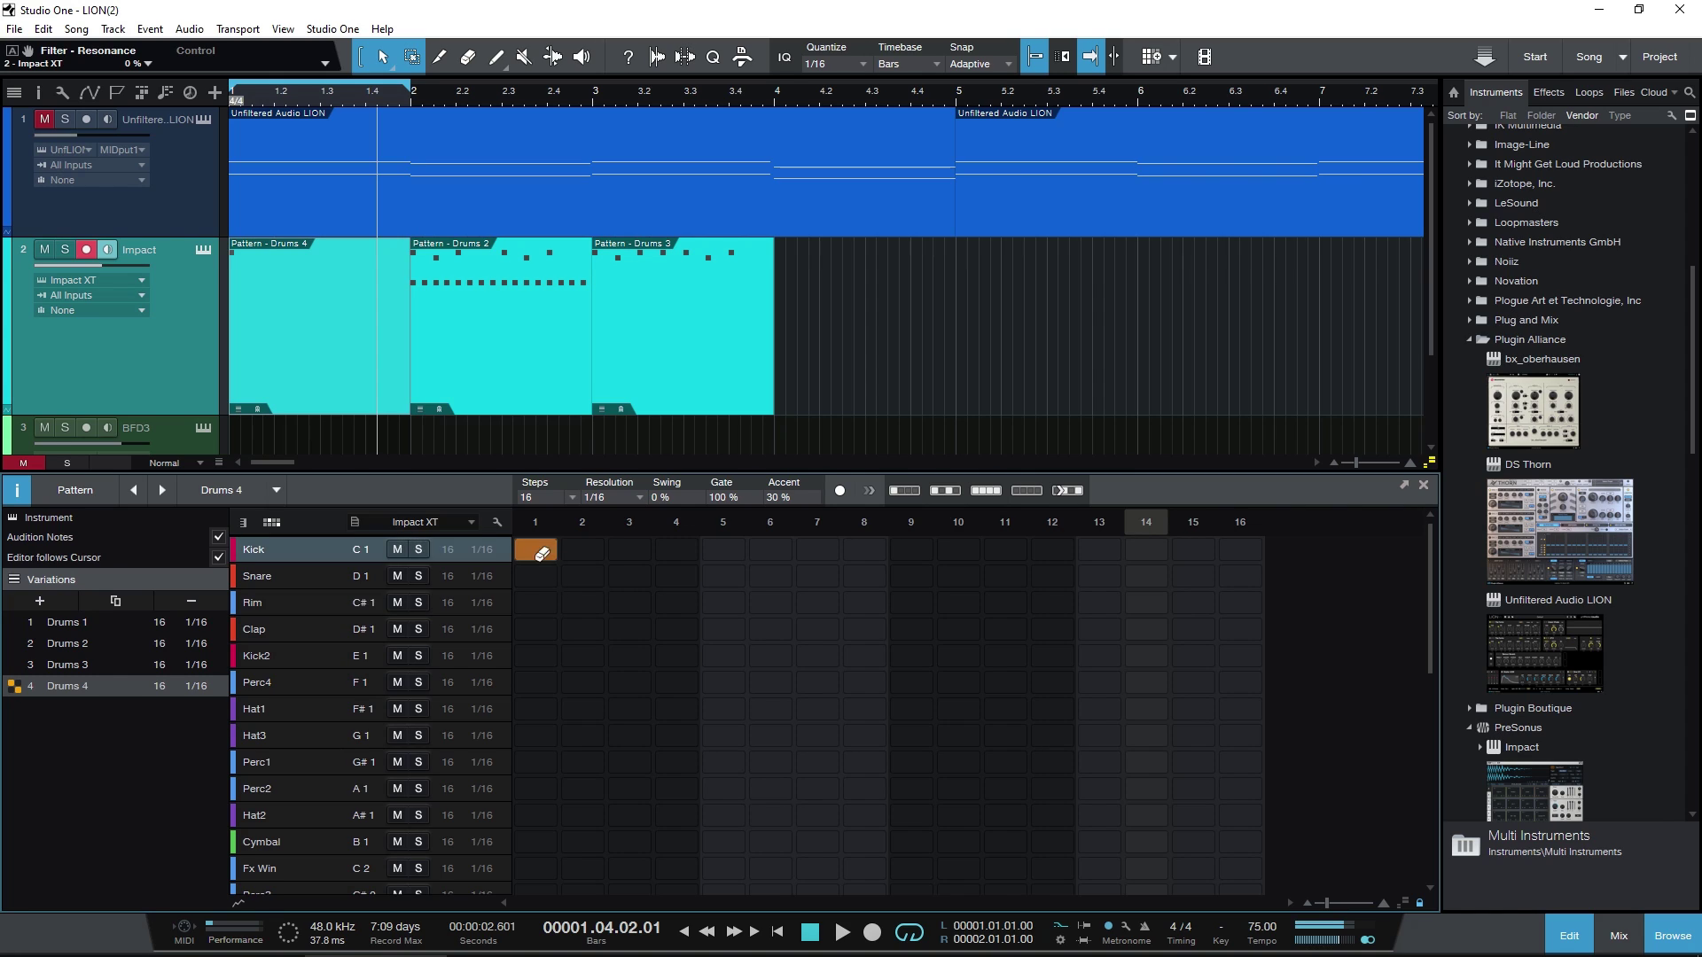
left_click(720, 551)
left_click(913, 550)
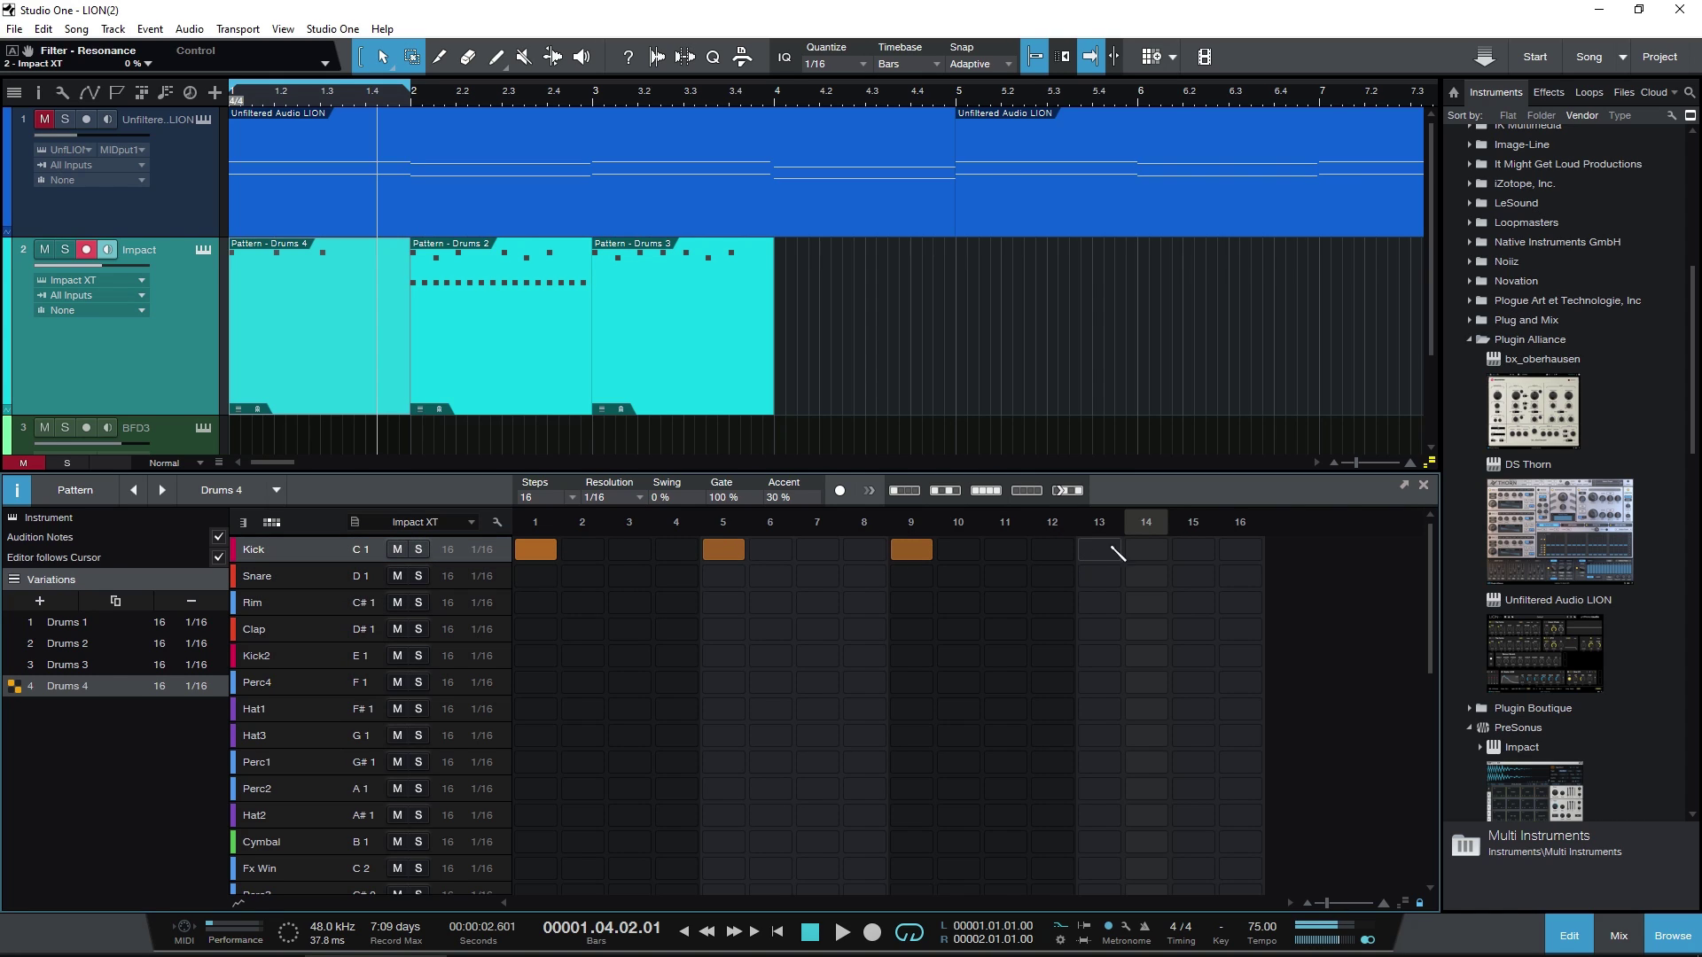
left_click(1099, 551)
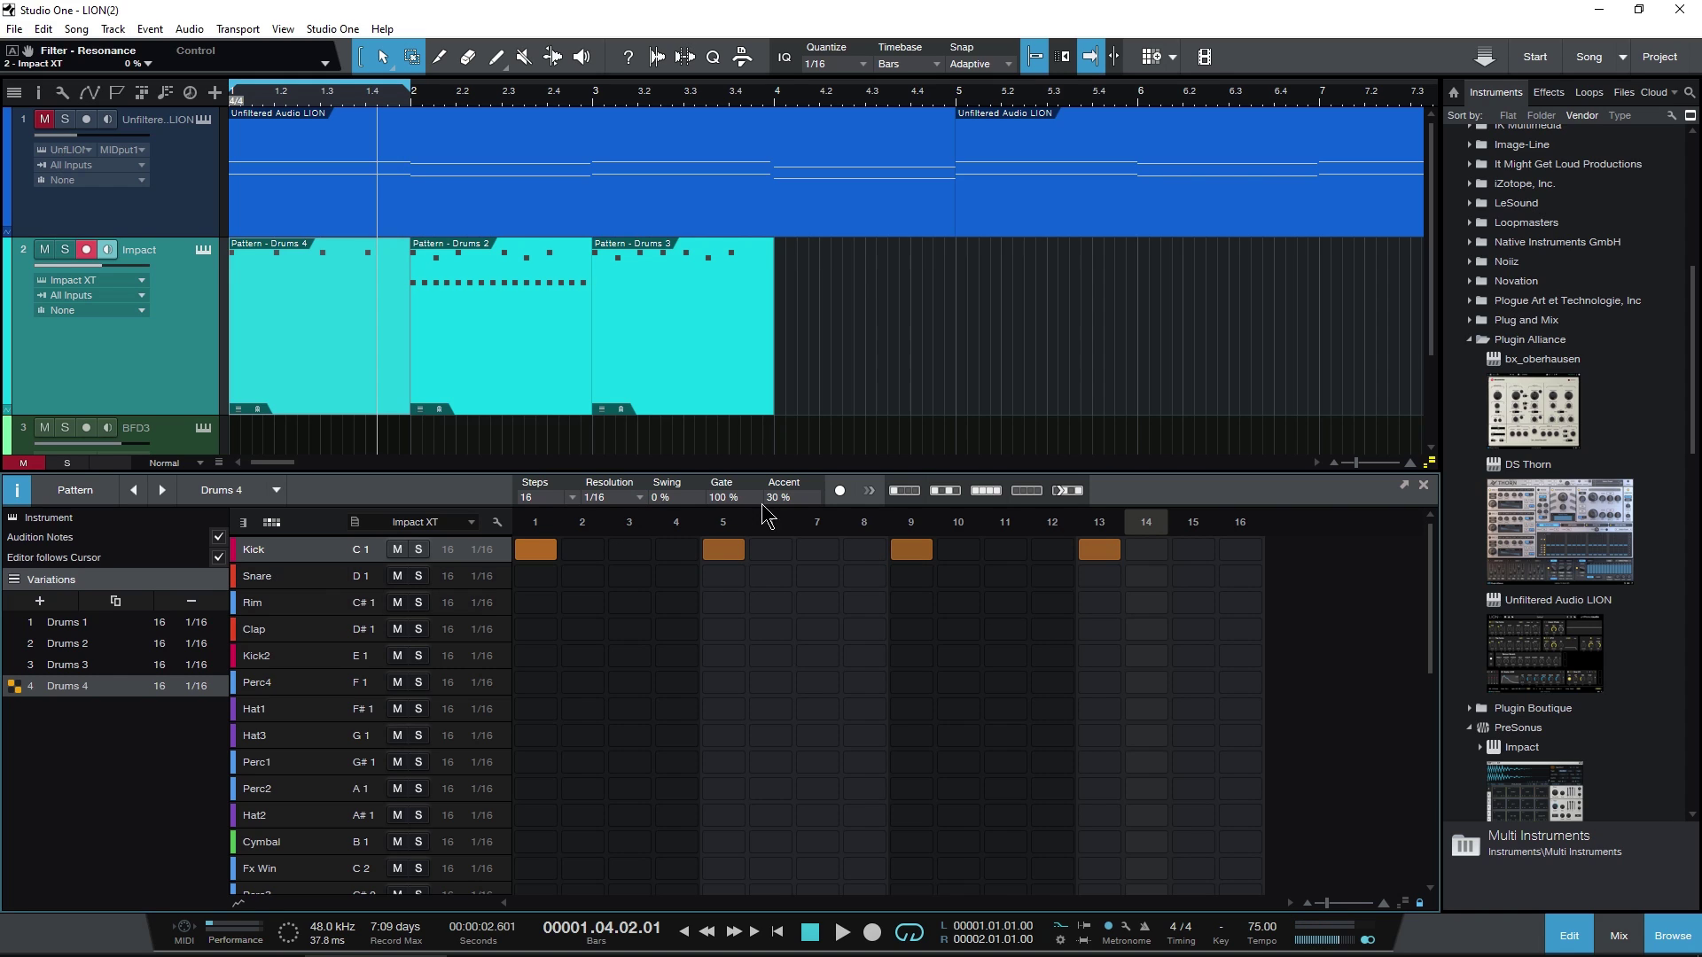
Place the Drums 4 variation at bar 5 of the Impact track and switch the bar 1 pattern to Drums 1.
left_click_drag(56, 703, 987, 344)
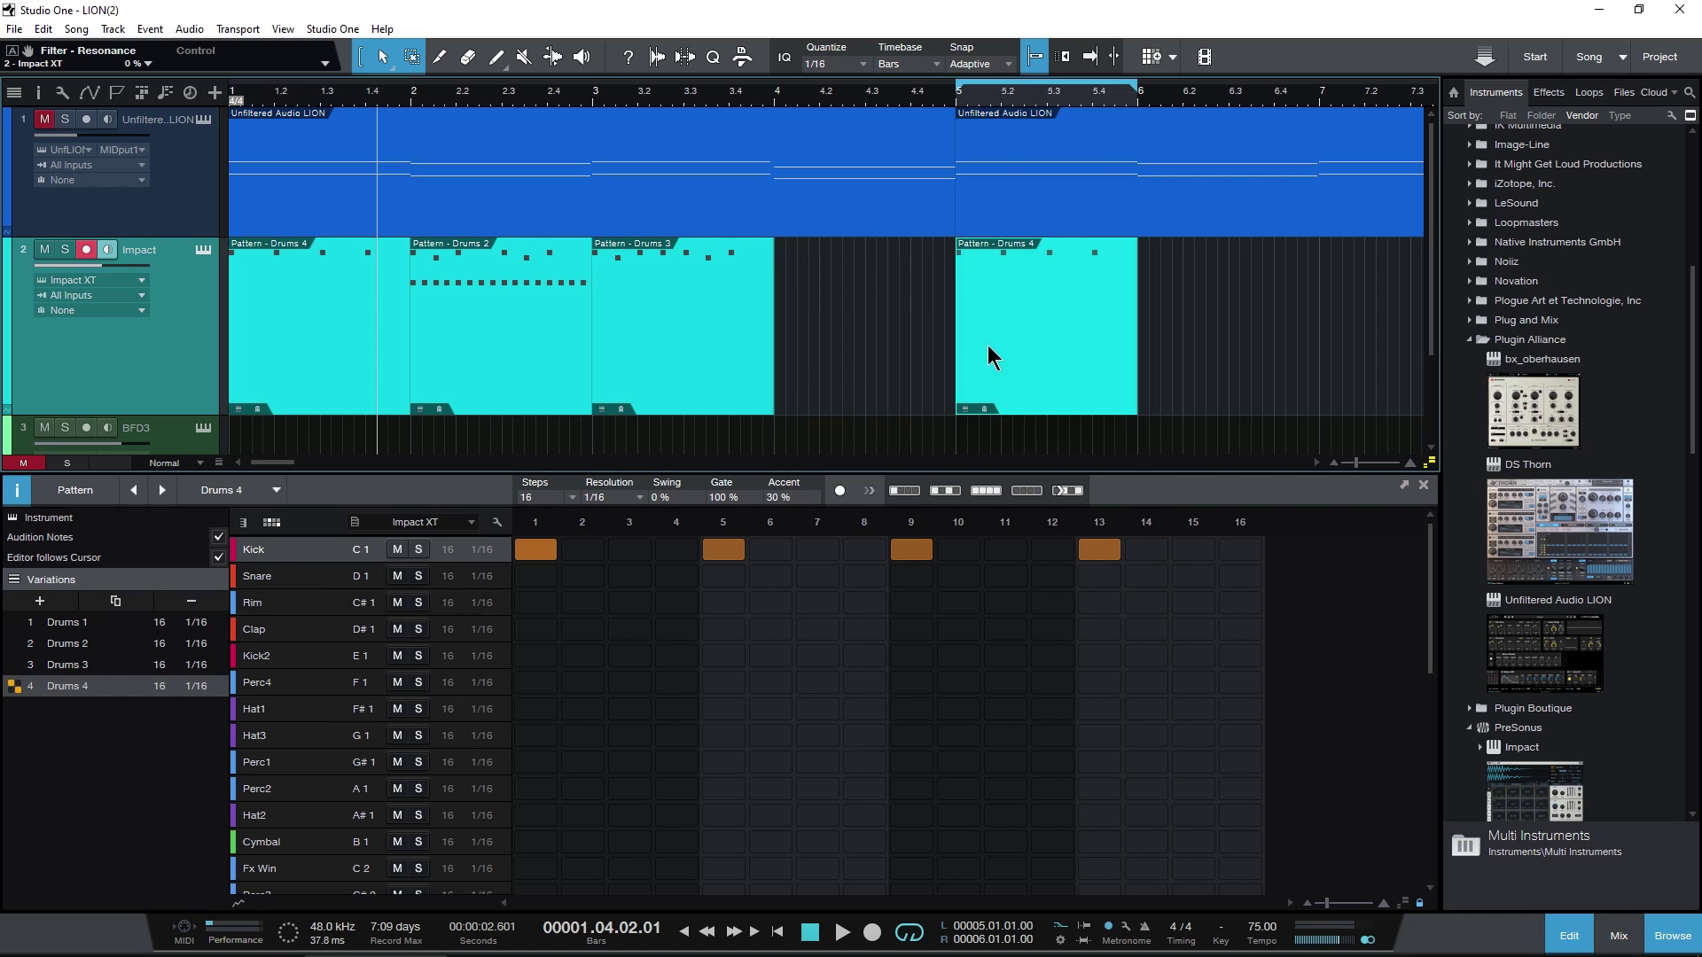
left_click(238, 408)
left_click(284, 440)
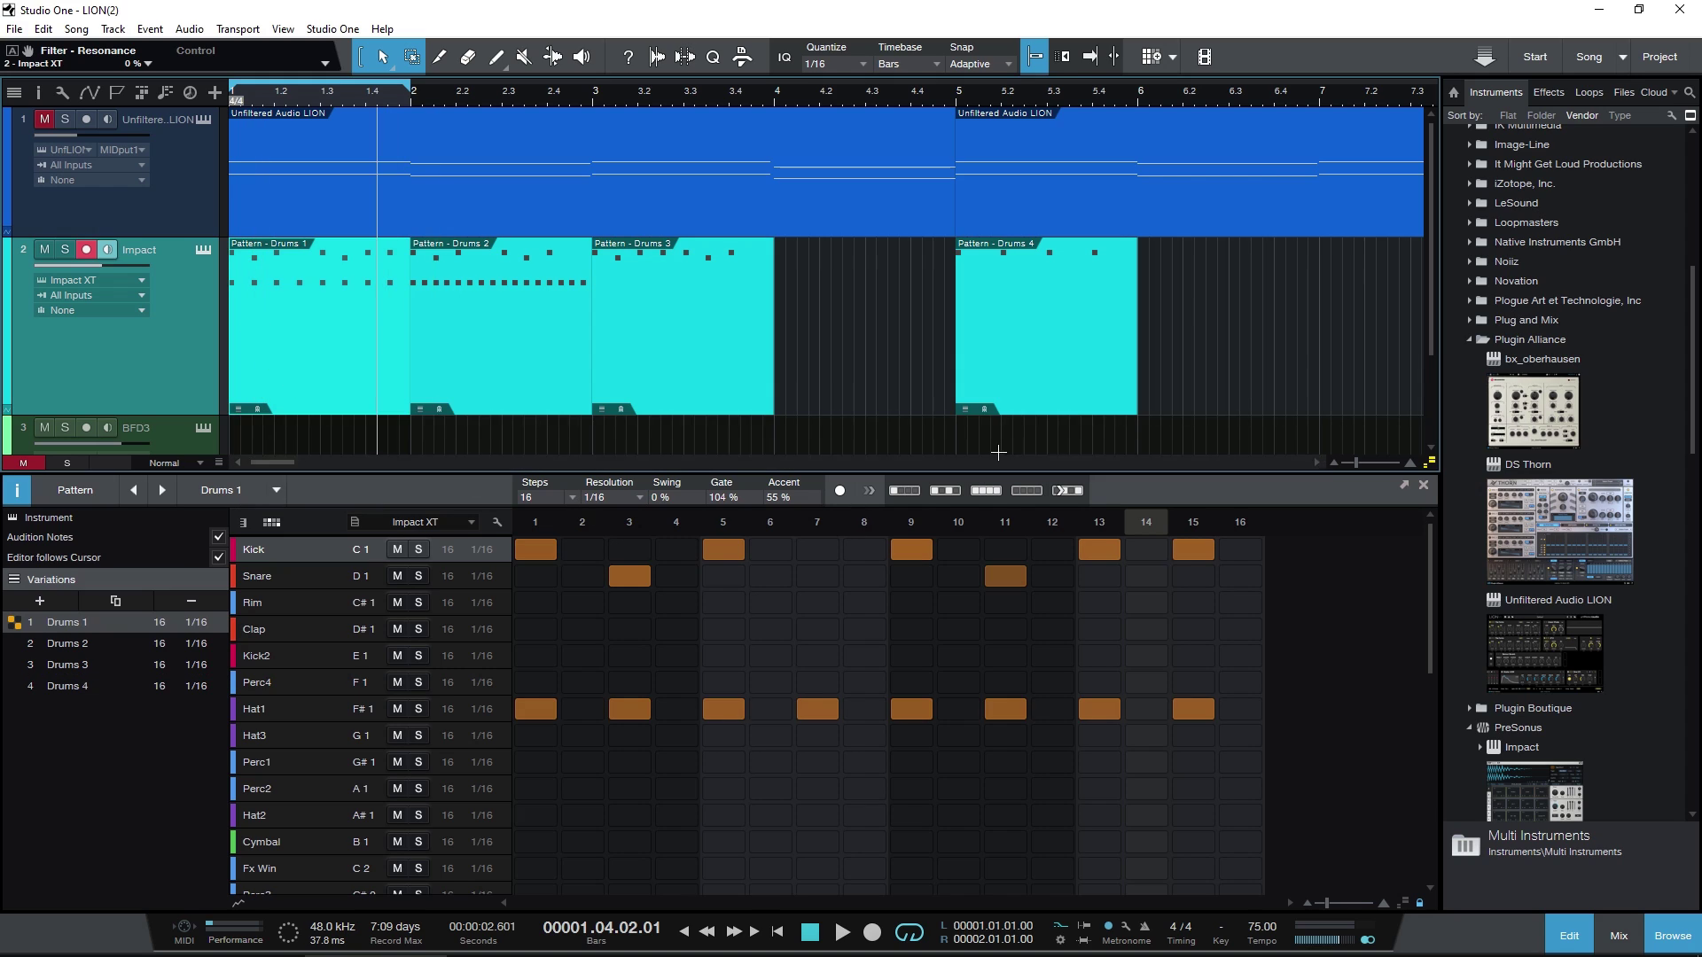
Select the Drums 4 pattern at bar 5 and play it back briefly.
left_click(1060, 358)
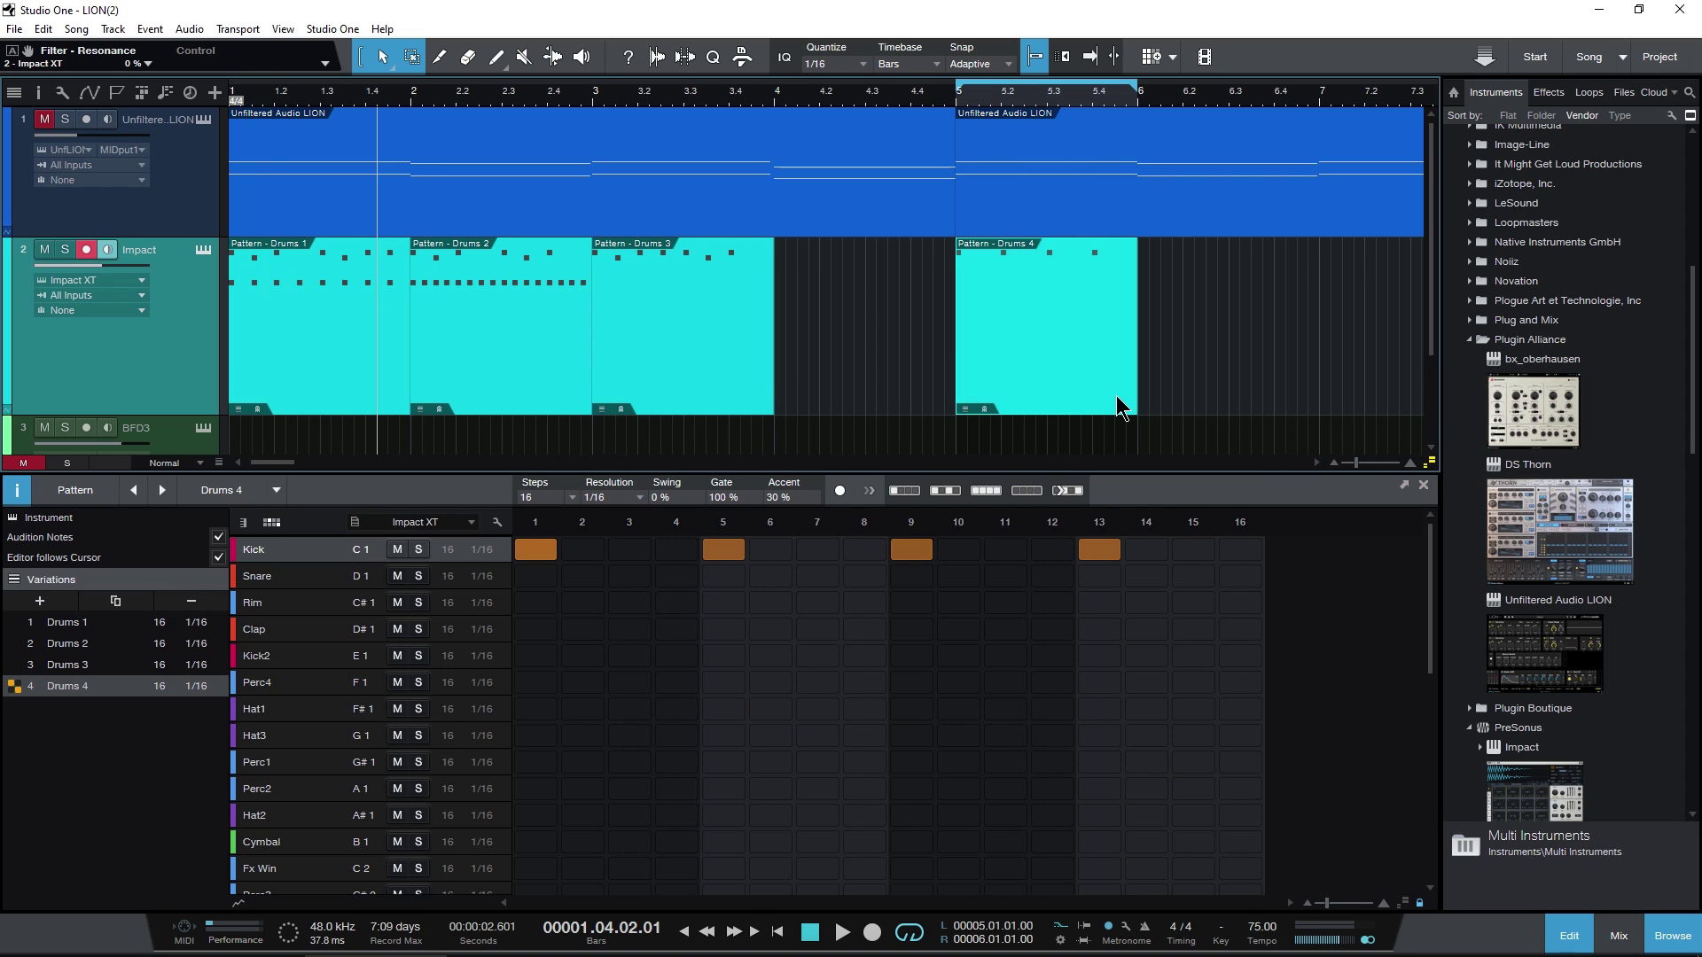
key("space")
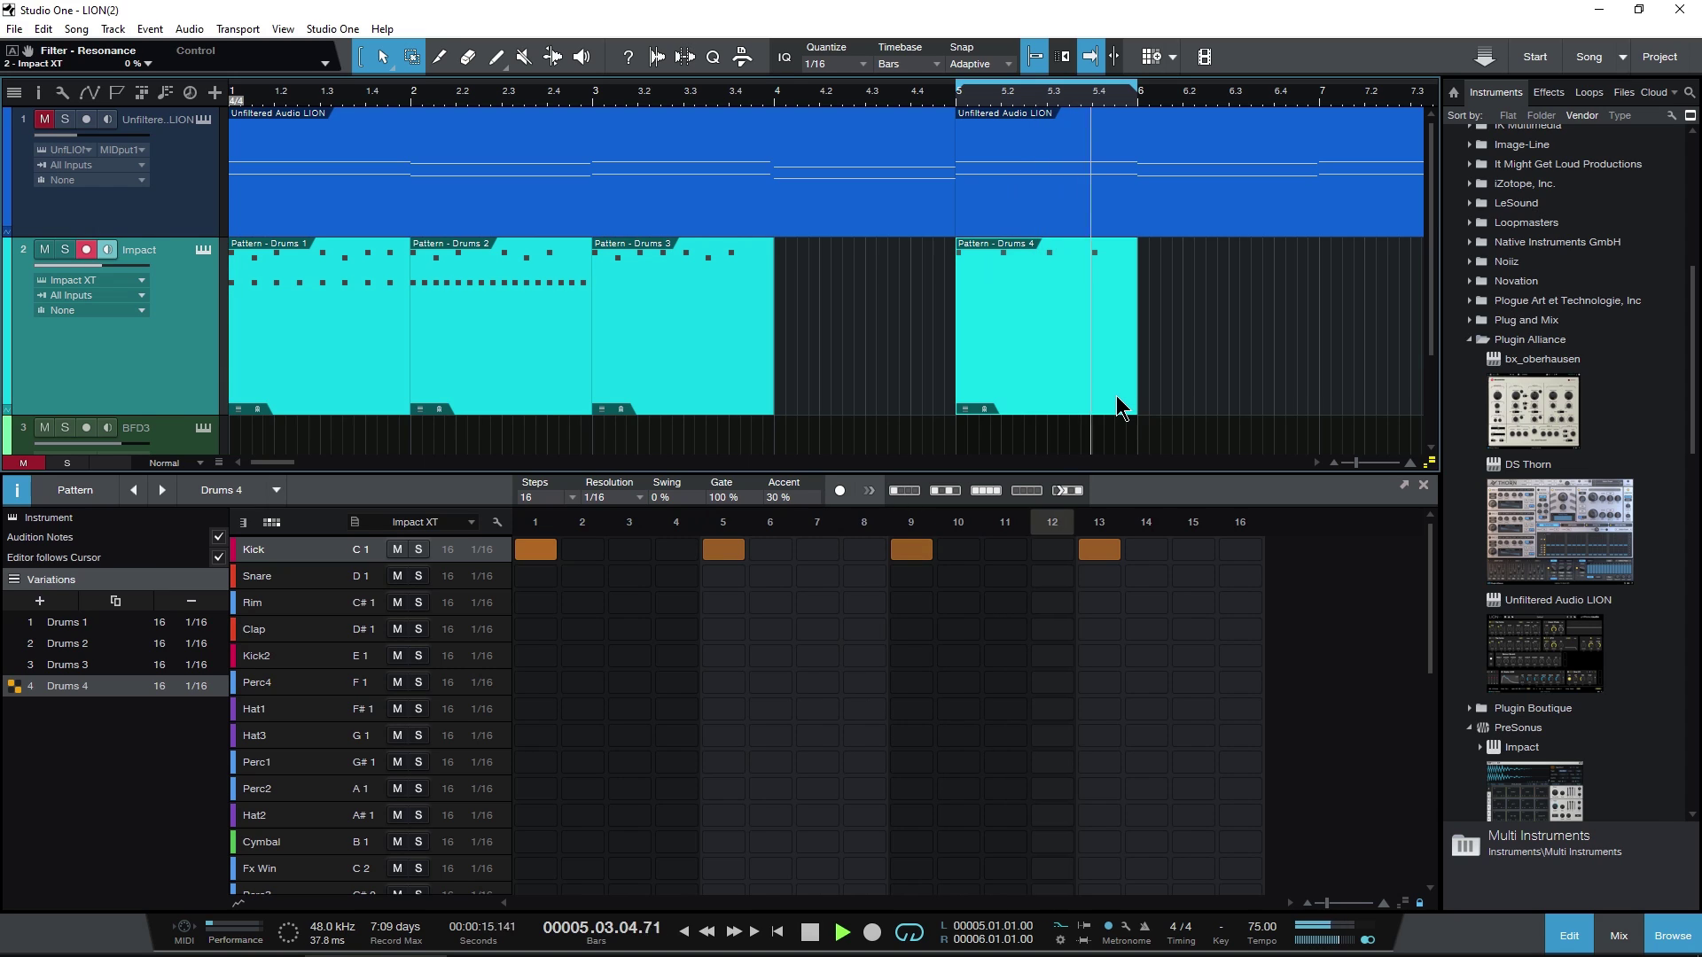
key("space")
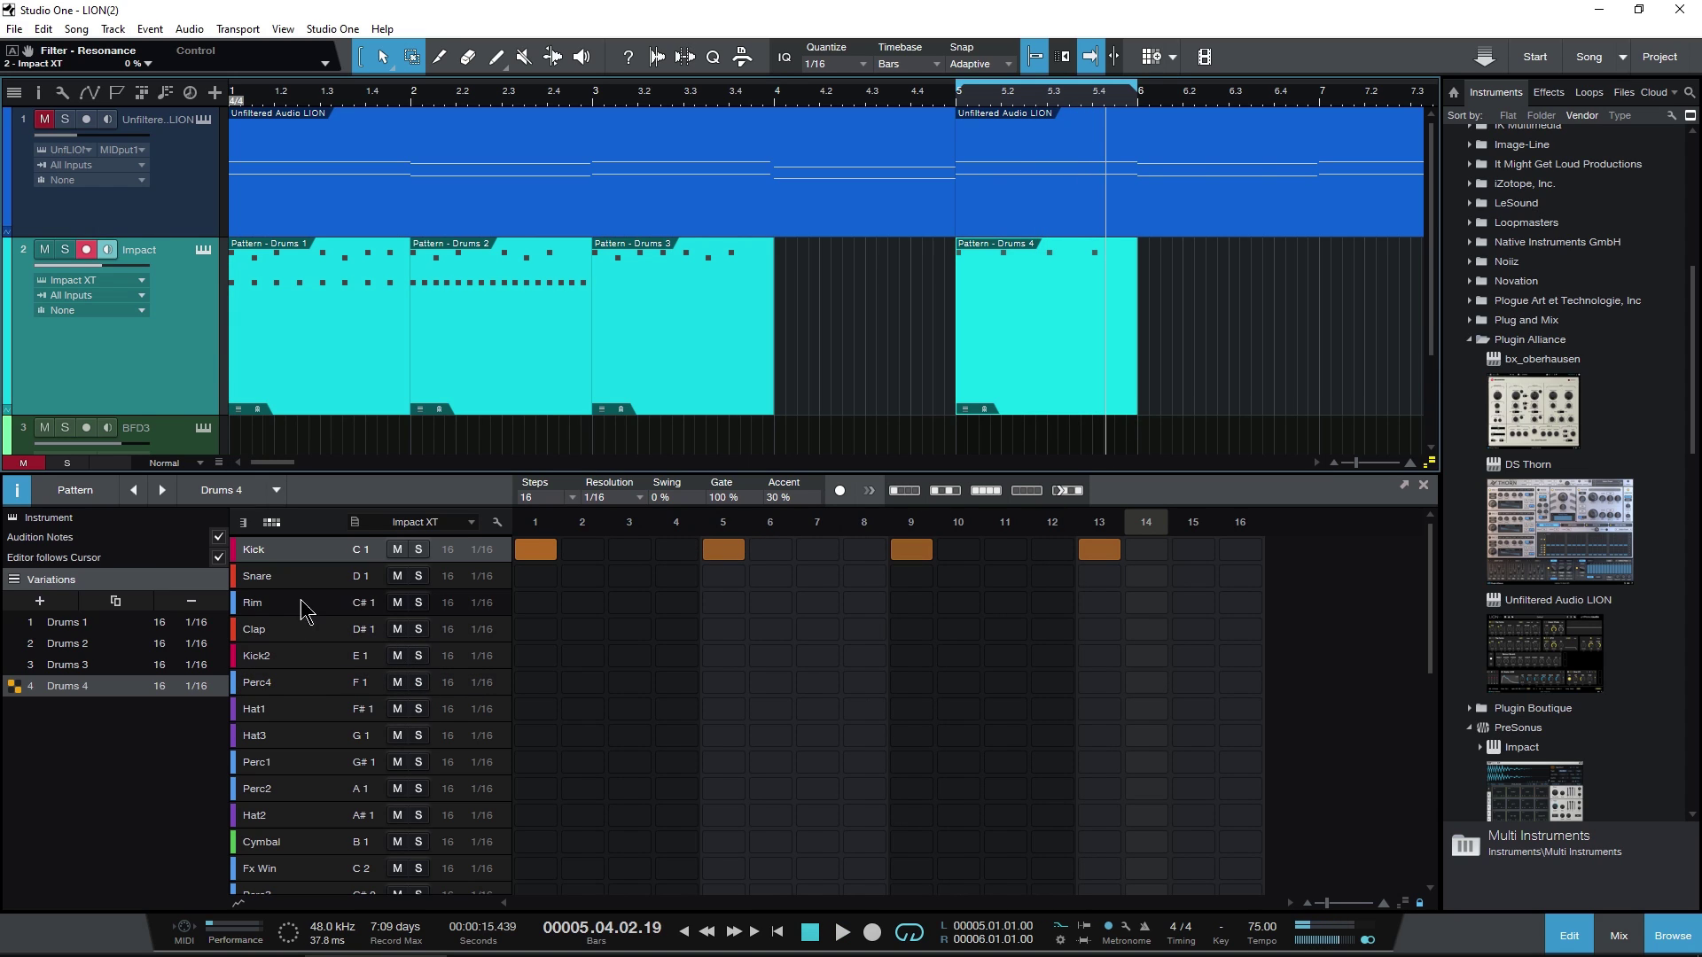
Add Snare hits on steps 3, 7, 11 and 15 of Drums 4 while the pattern plays.
key("space")
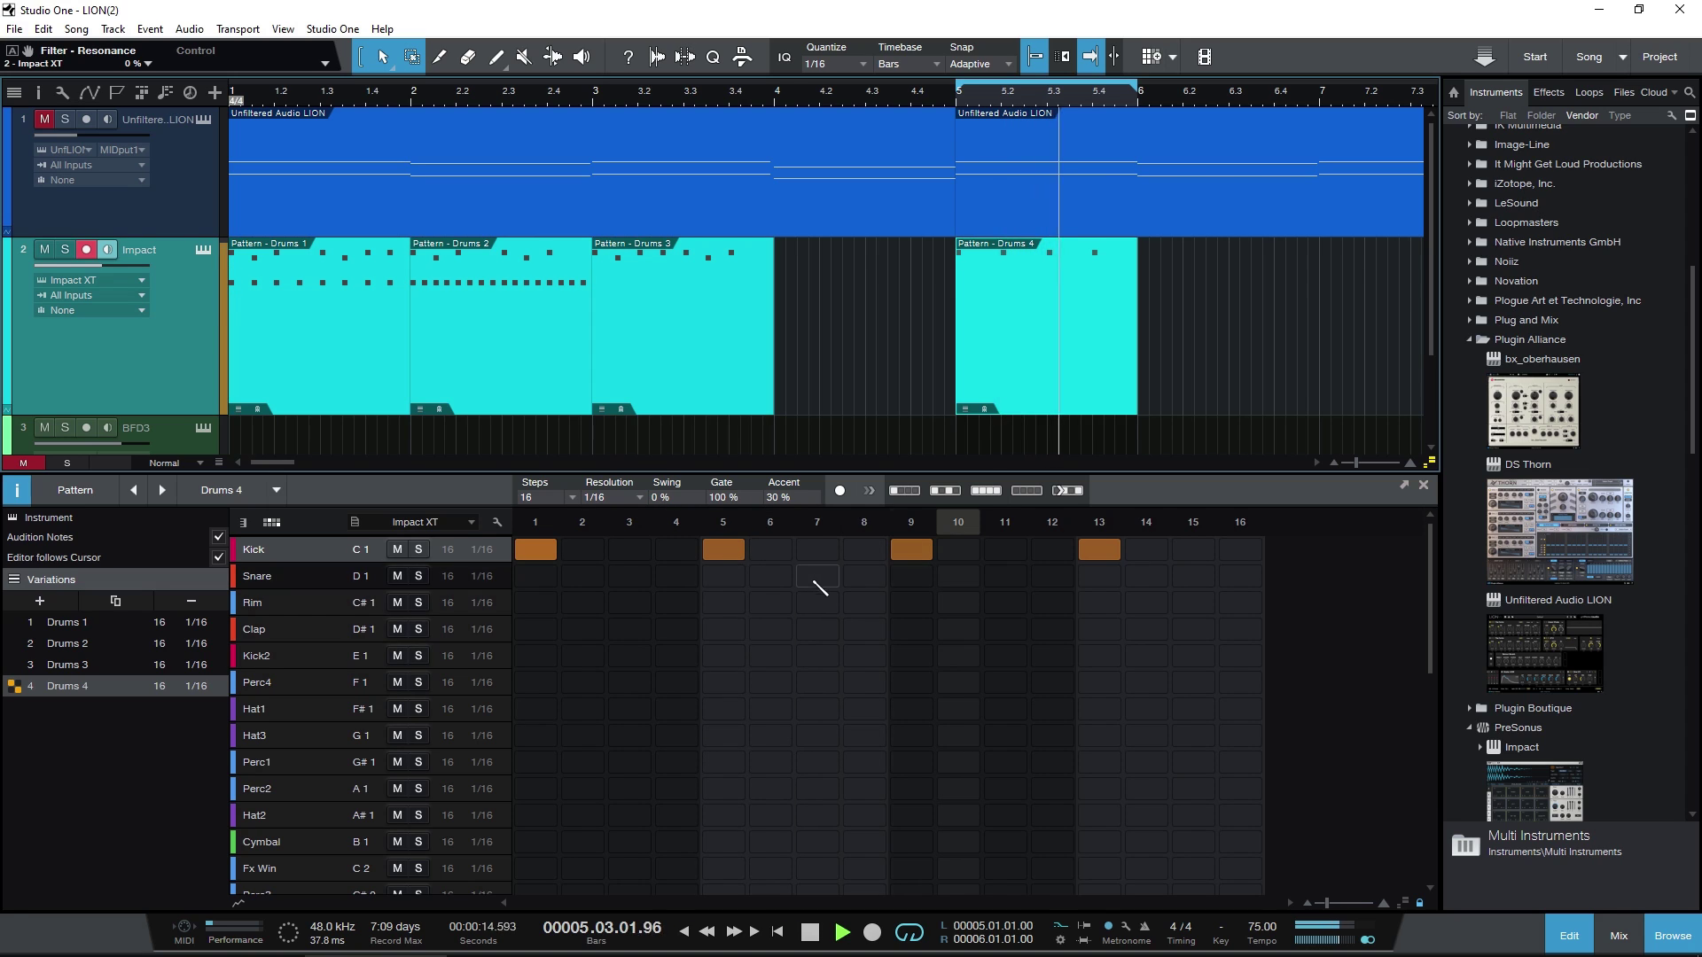
left_click(816, 577)
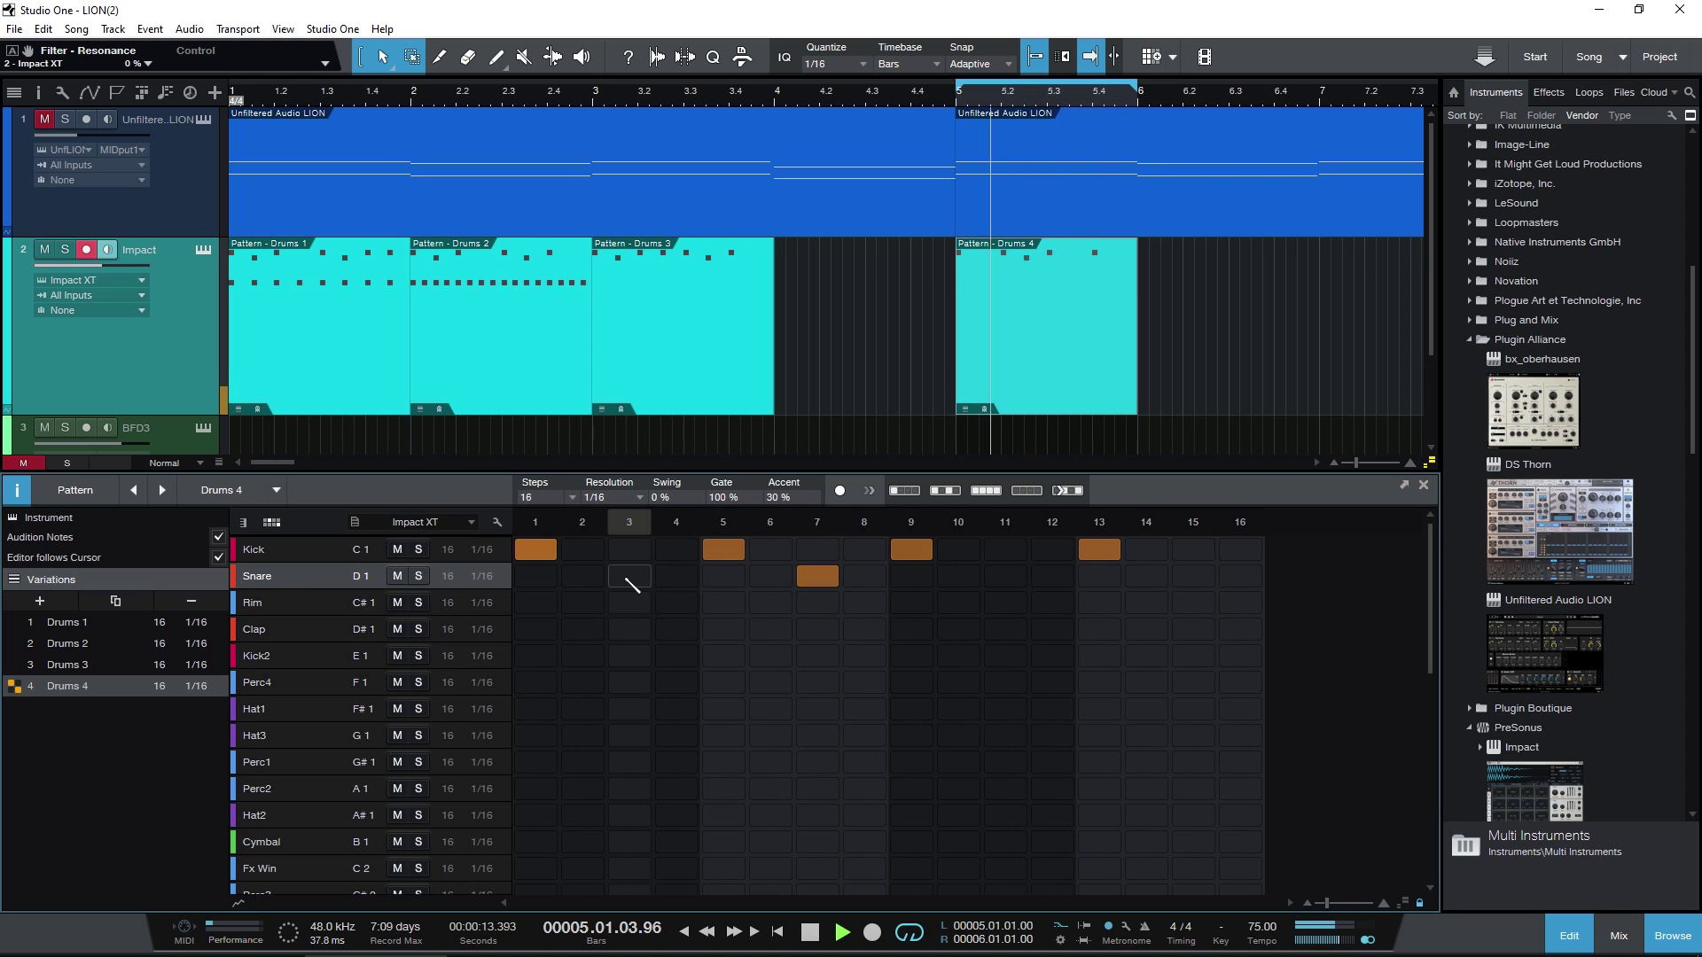
left_click(628, 574)
left_click(1004, 576)
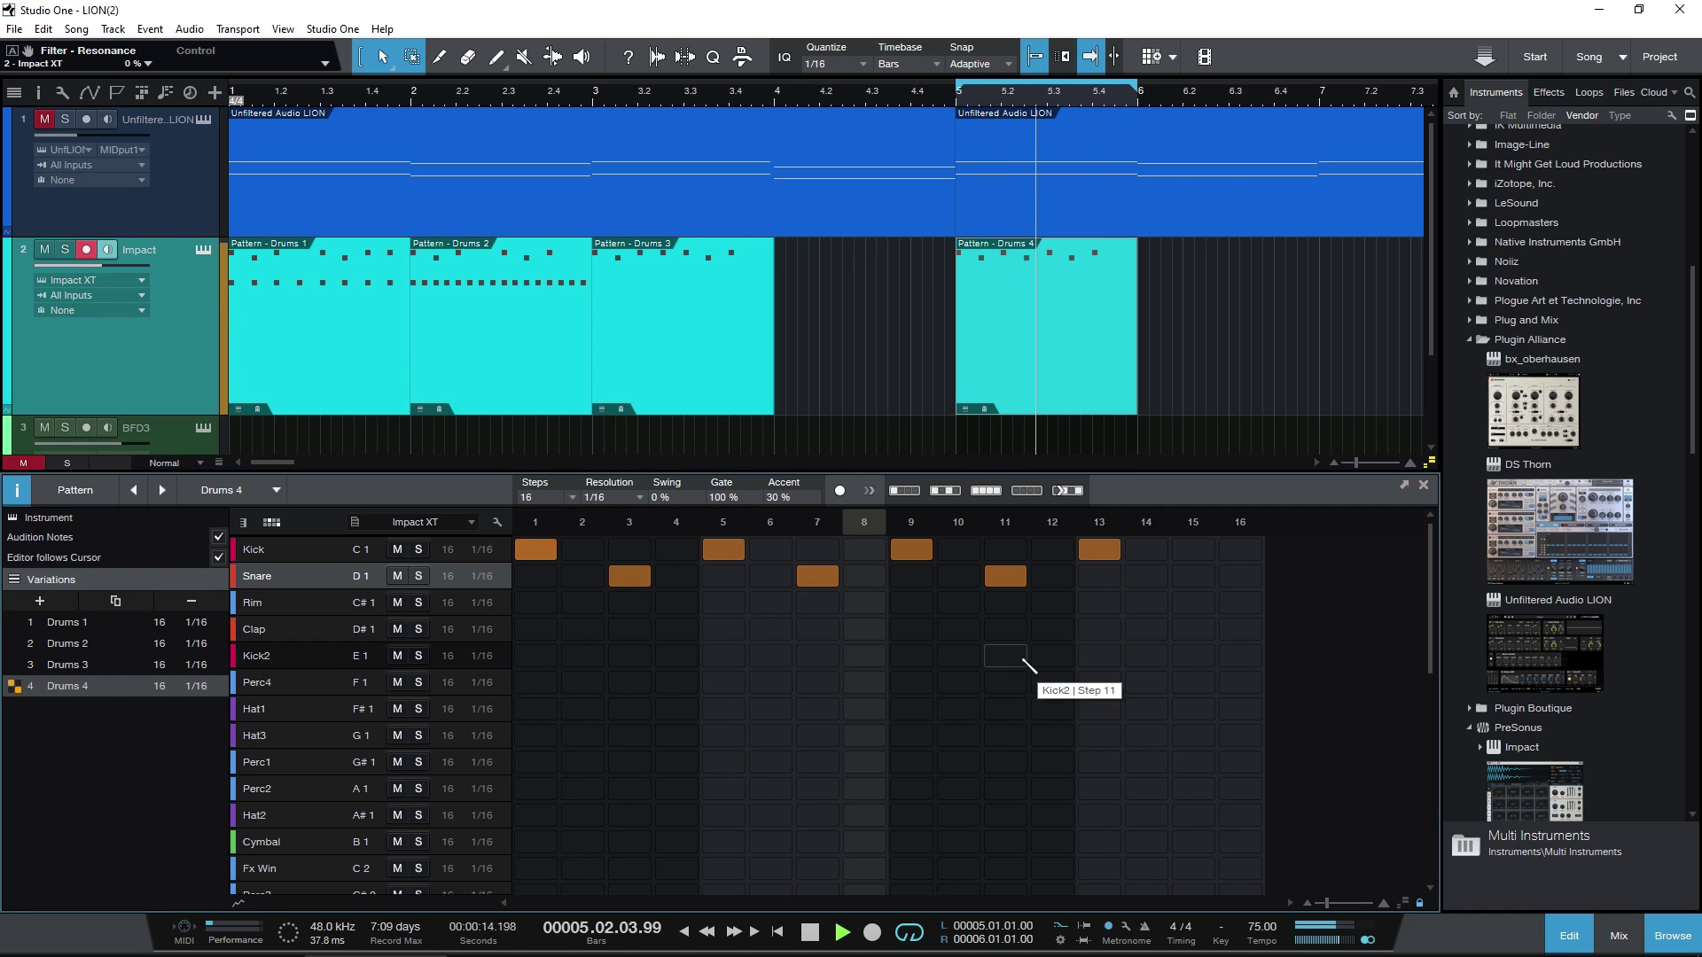
left_click(1196, 580)
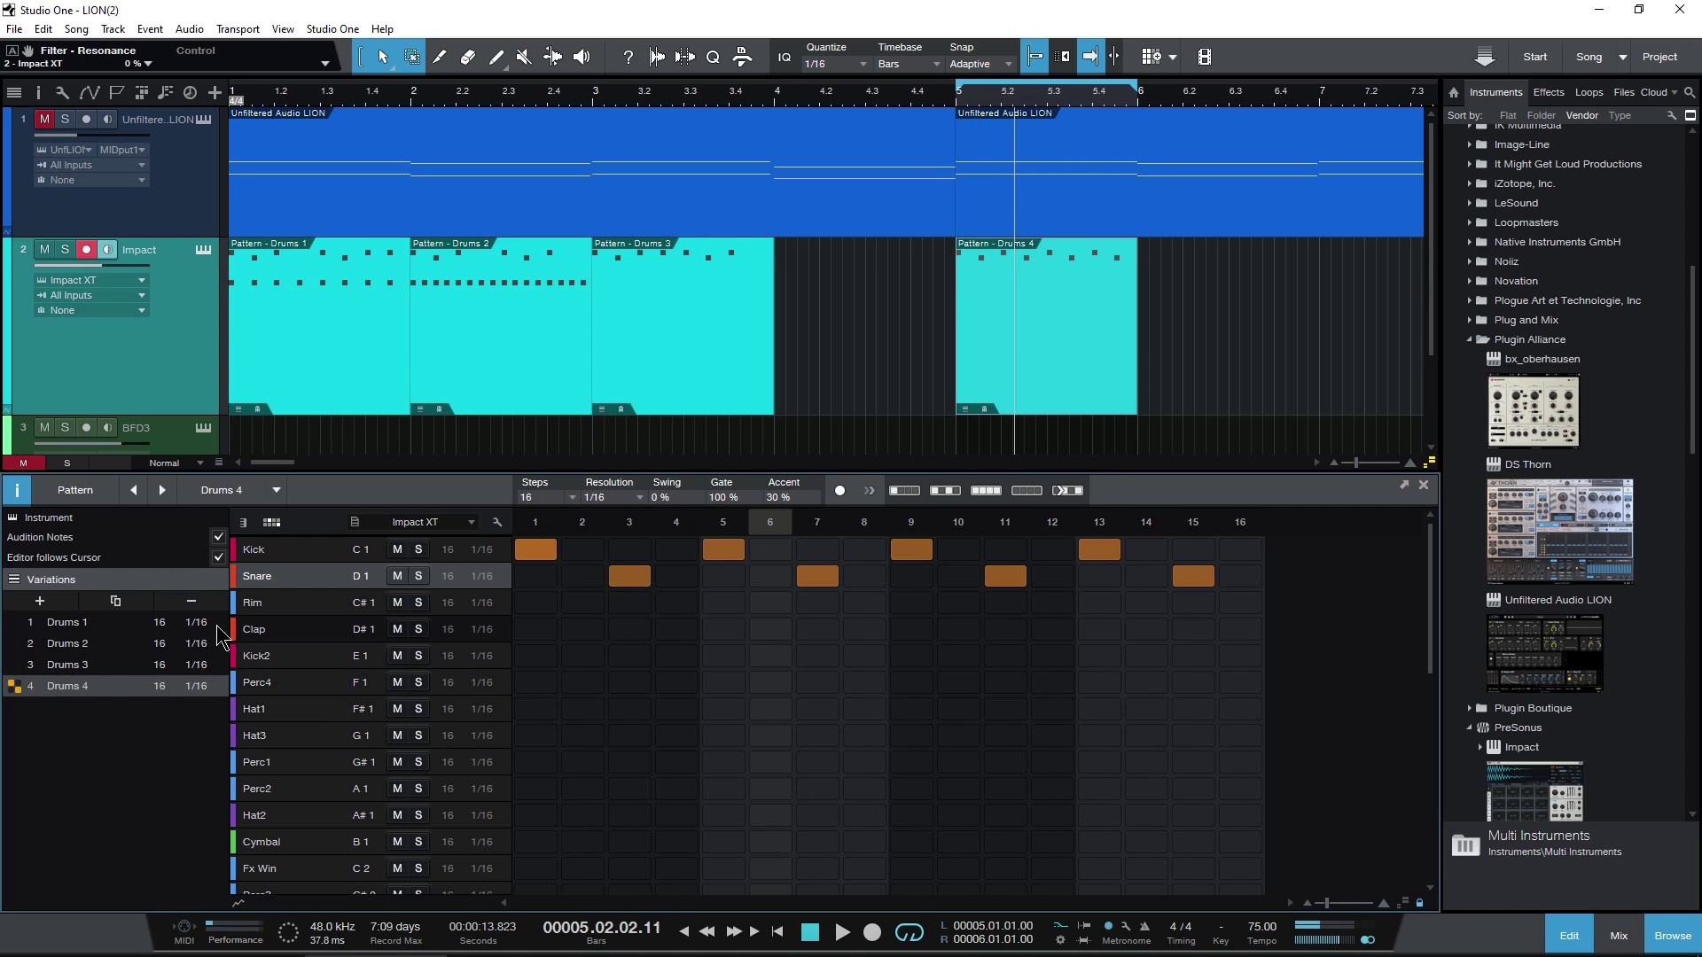
Duplicate the Drums 4 variation and name the copy Drums 5.
left_click(114, 602)
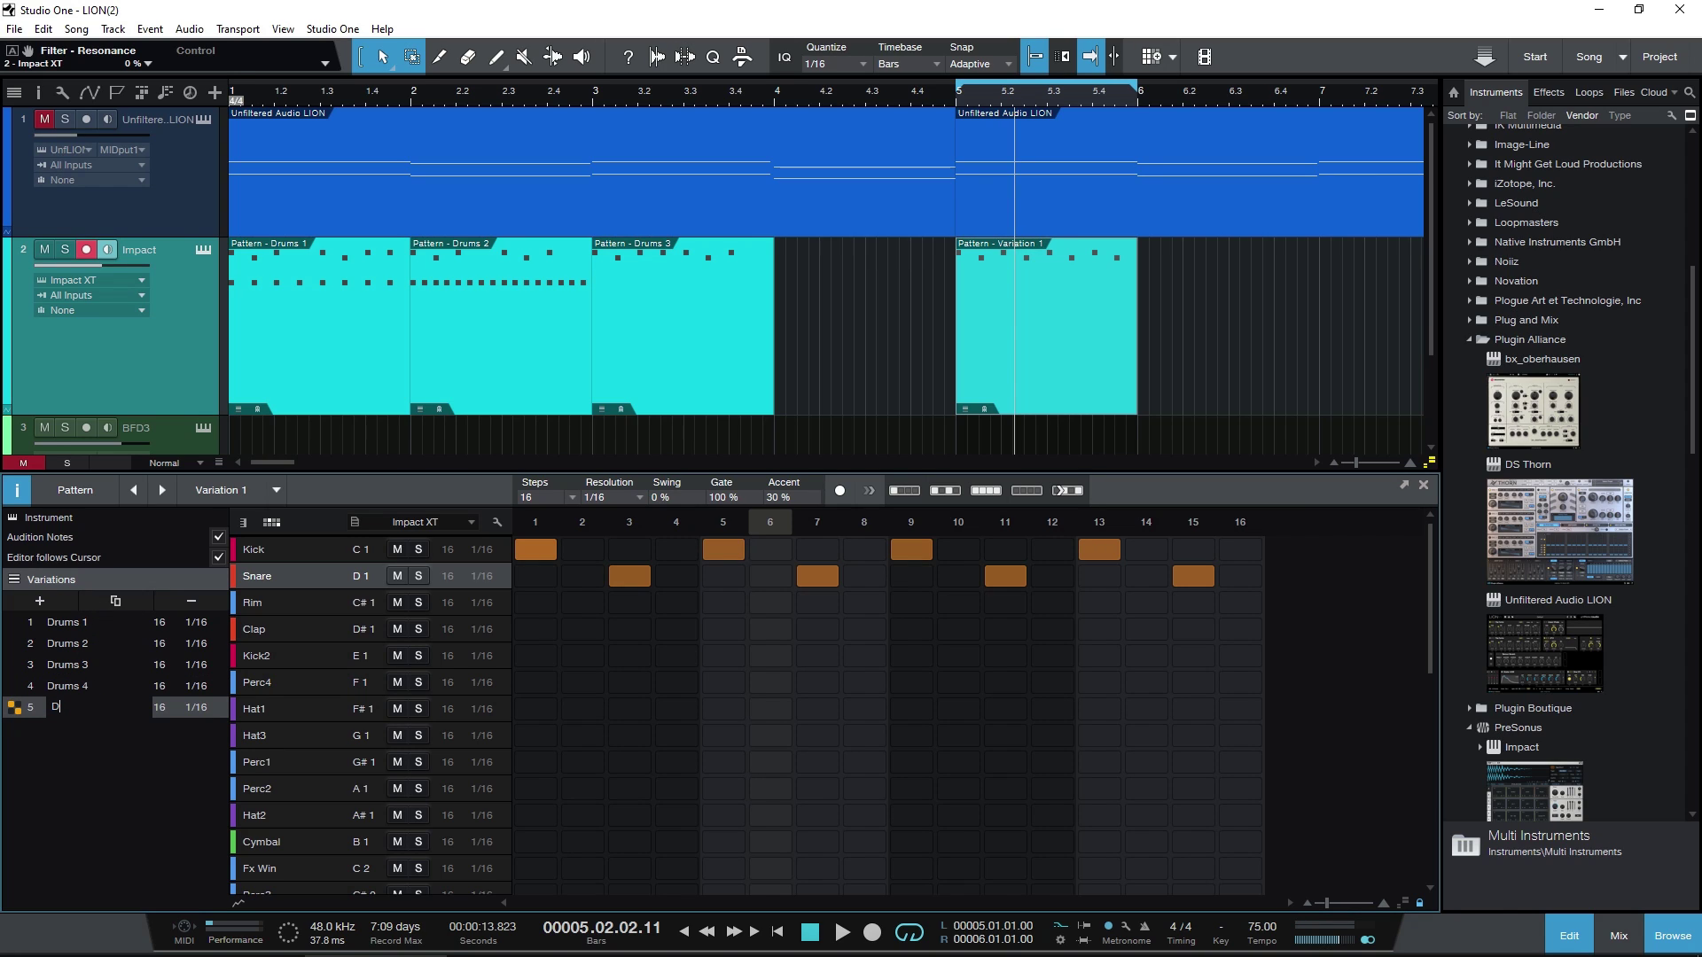
type("Drums 5")
key("Return")
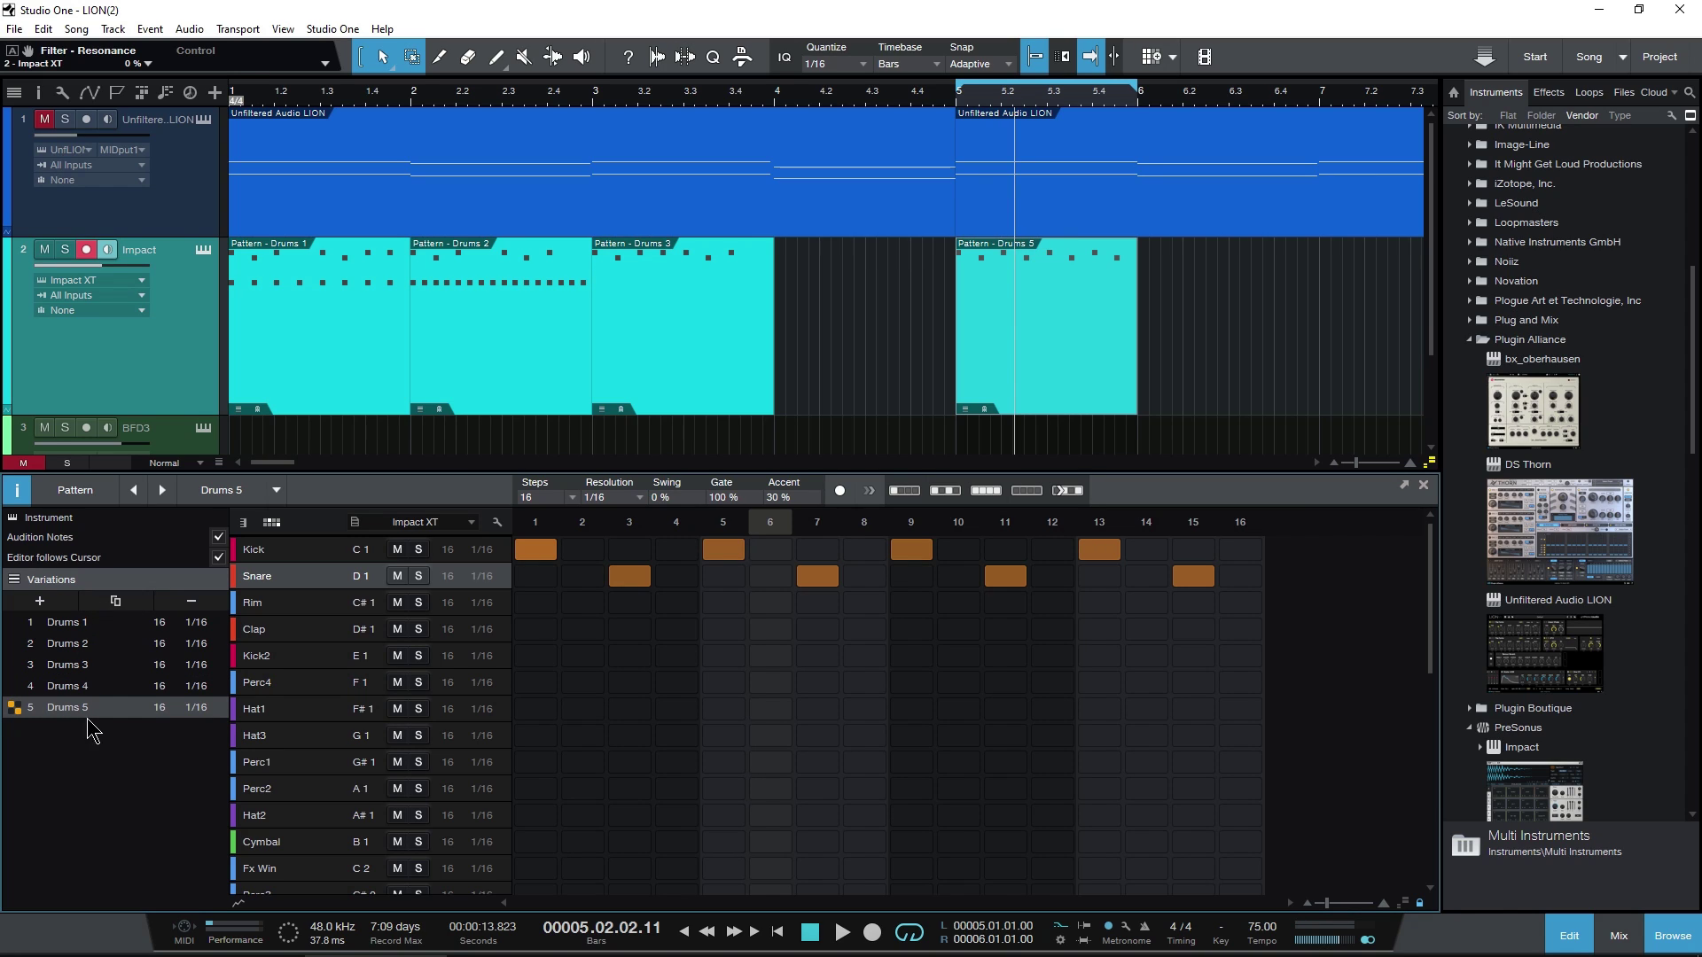
Remove all Kick hits from Drums 5 on steps 1, 5, 9 and 13.
right_click(534, 551)
left_click(725, 551)
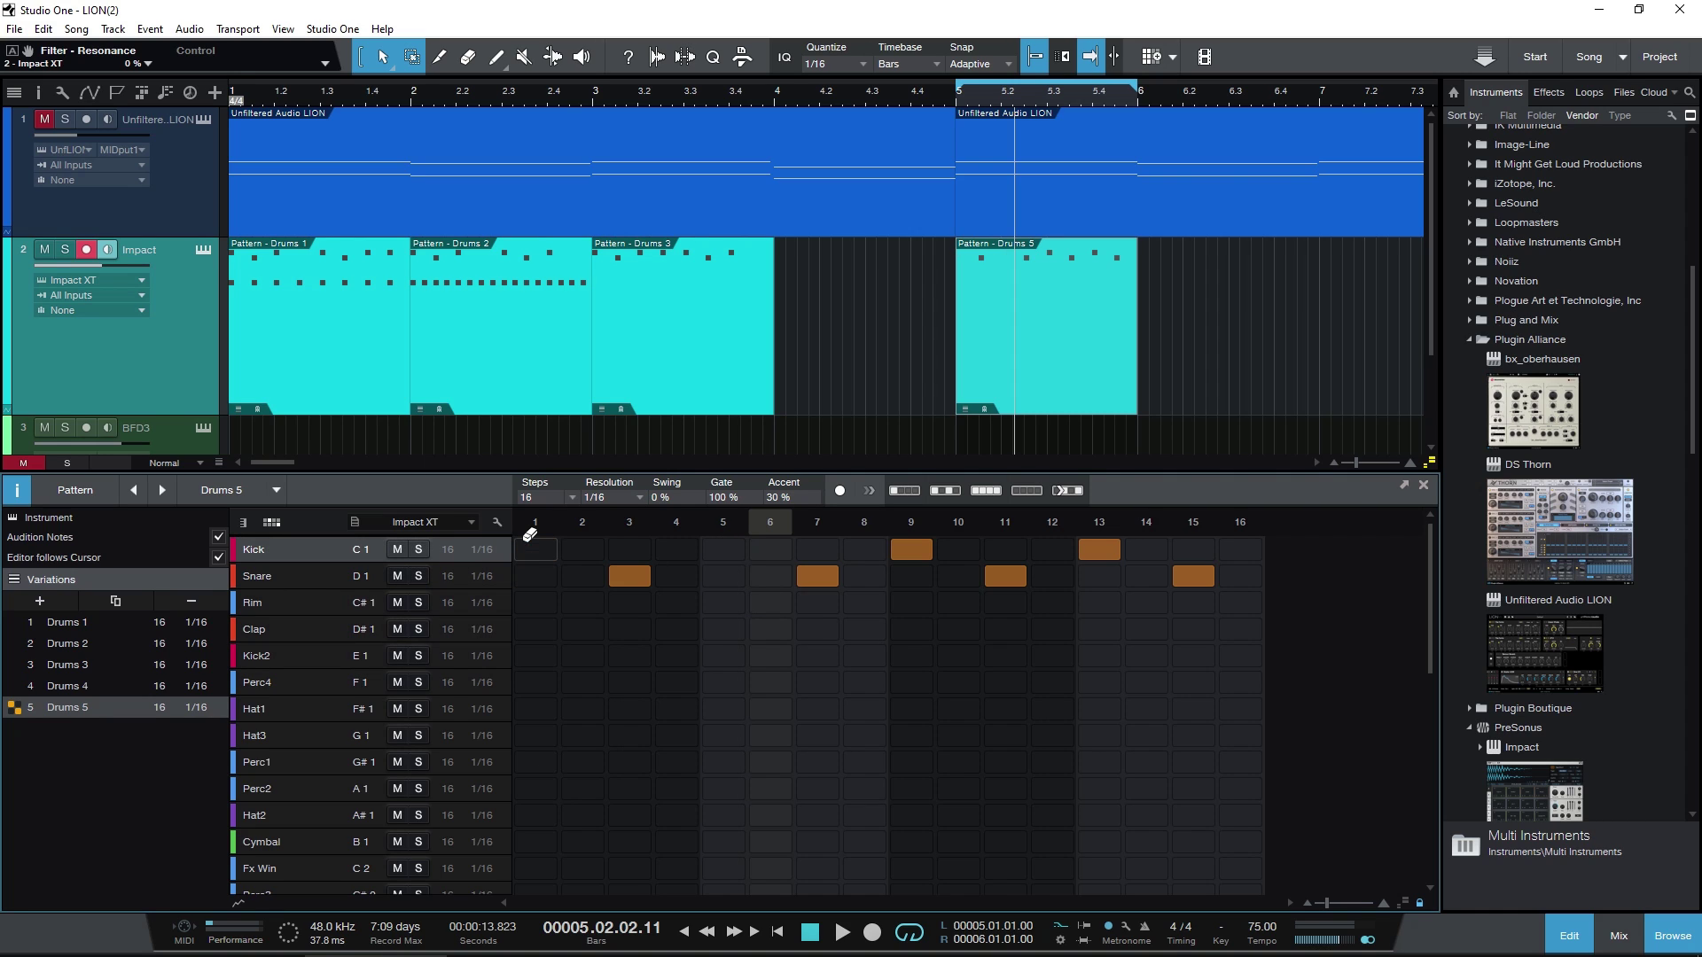
left_click(1101, 550)
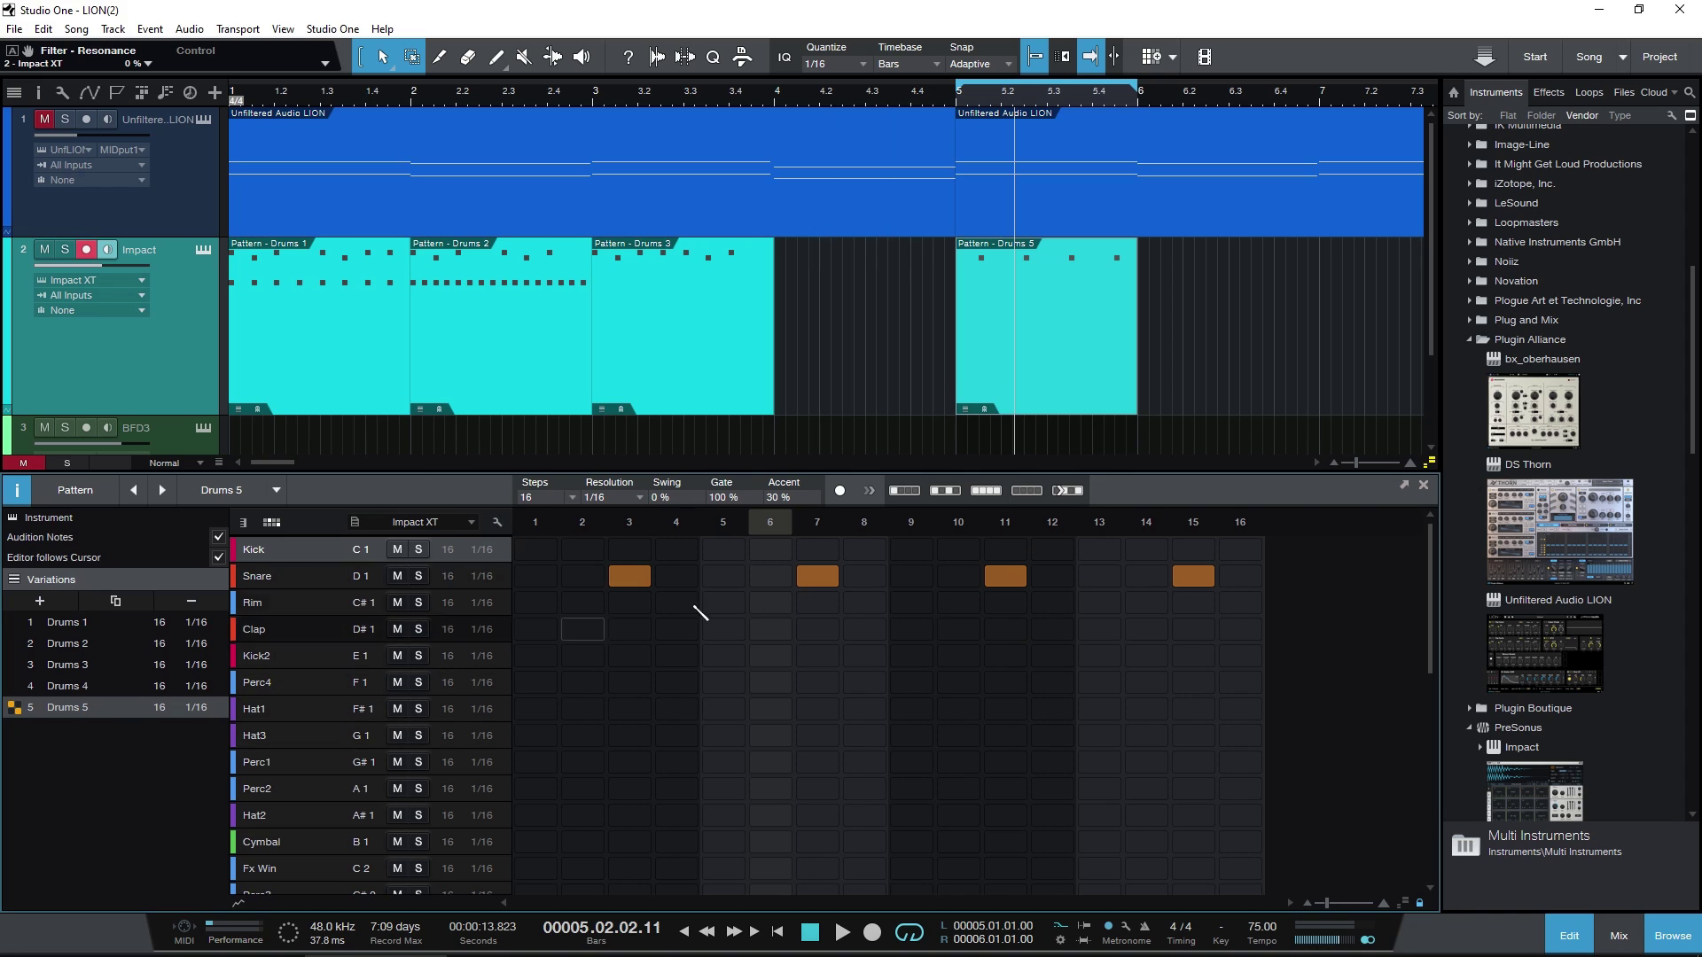
Switch to the Drums 4 variation and remove its Snare hits on steps 3, 7, 11 and 15.
left_click(71, 687)
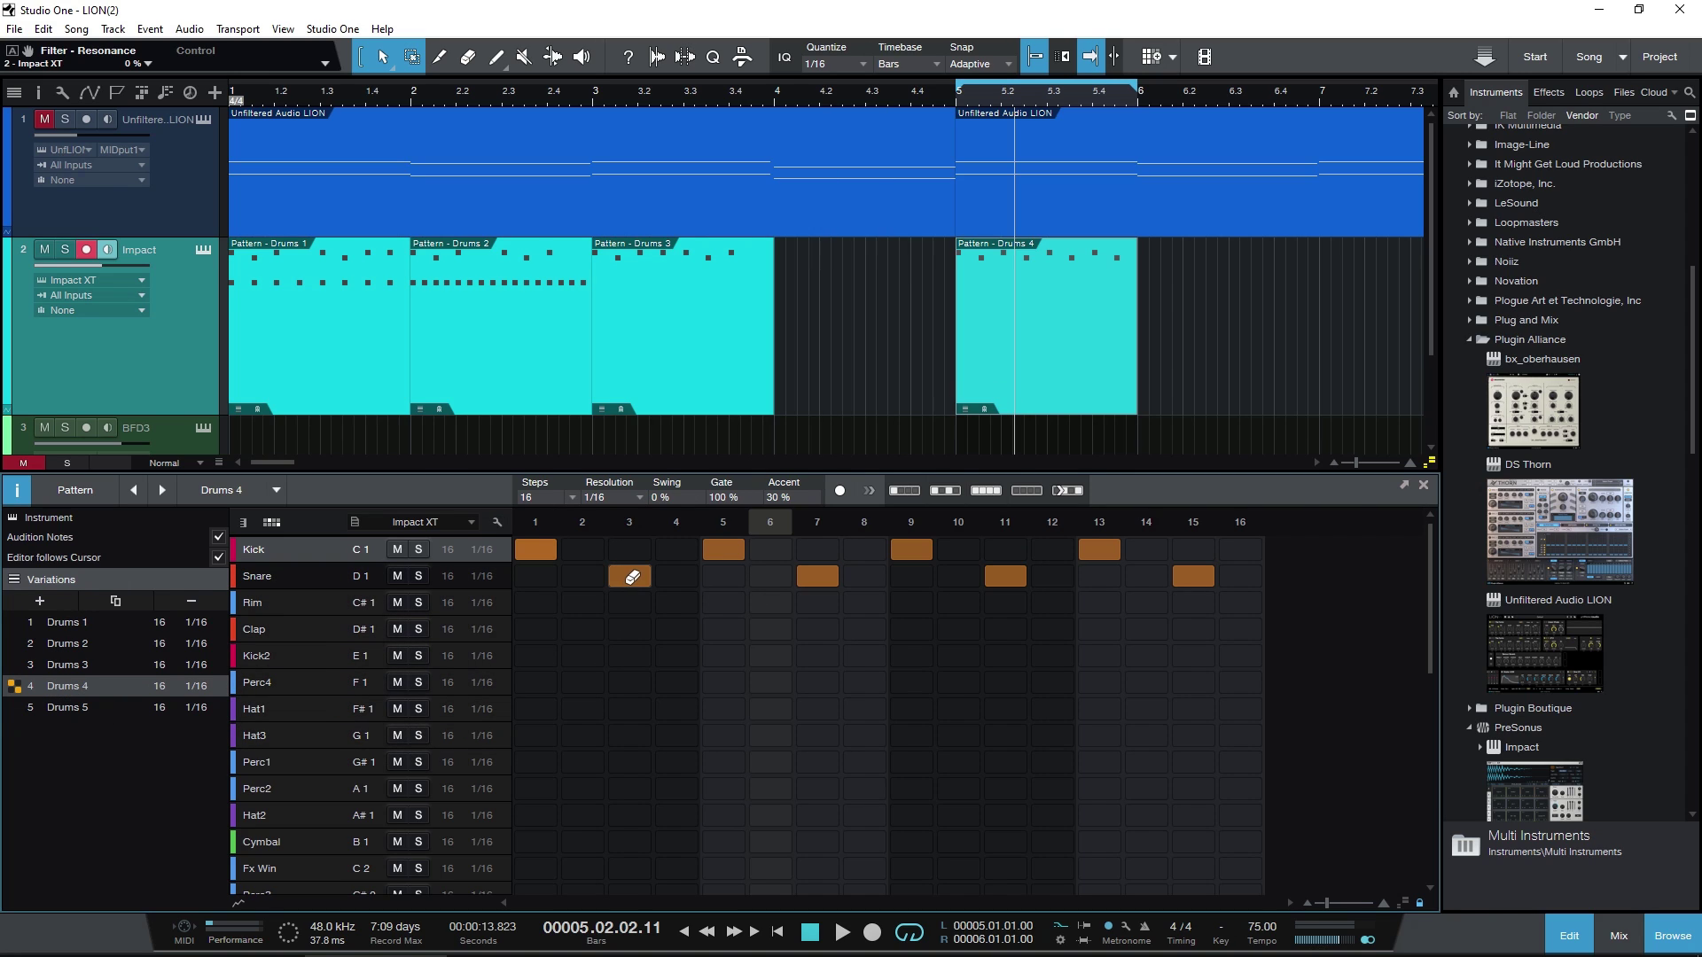
left_click(630, 577)
left_click(817, 577)
left_click(1005, 577)
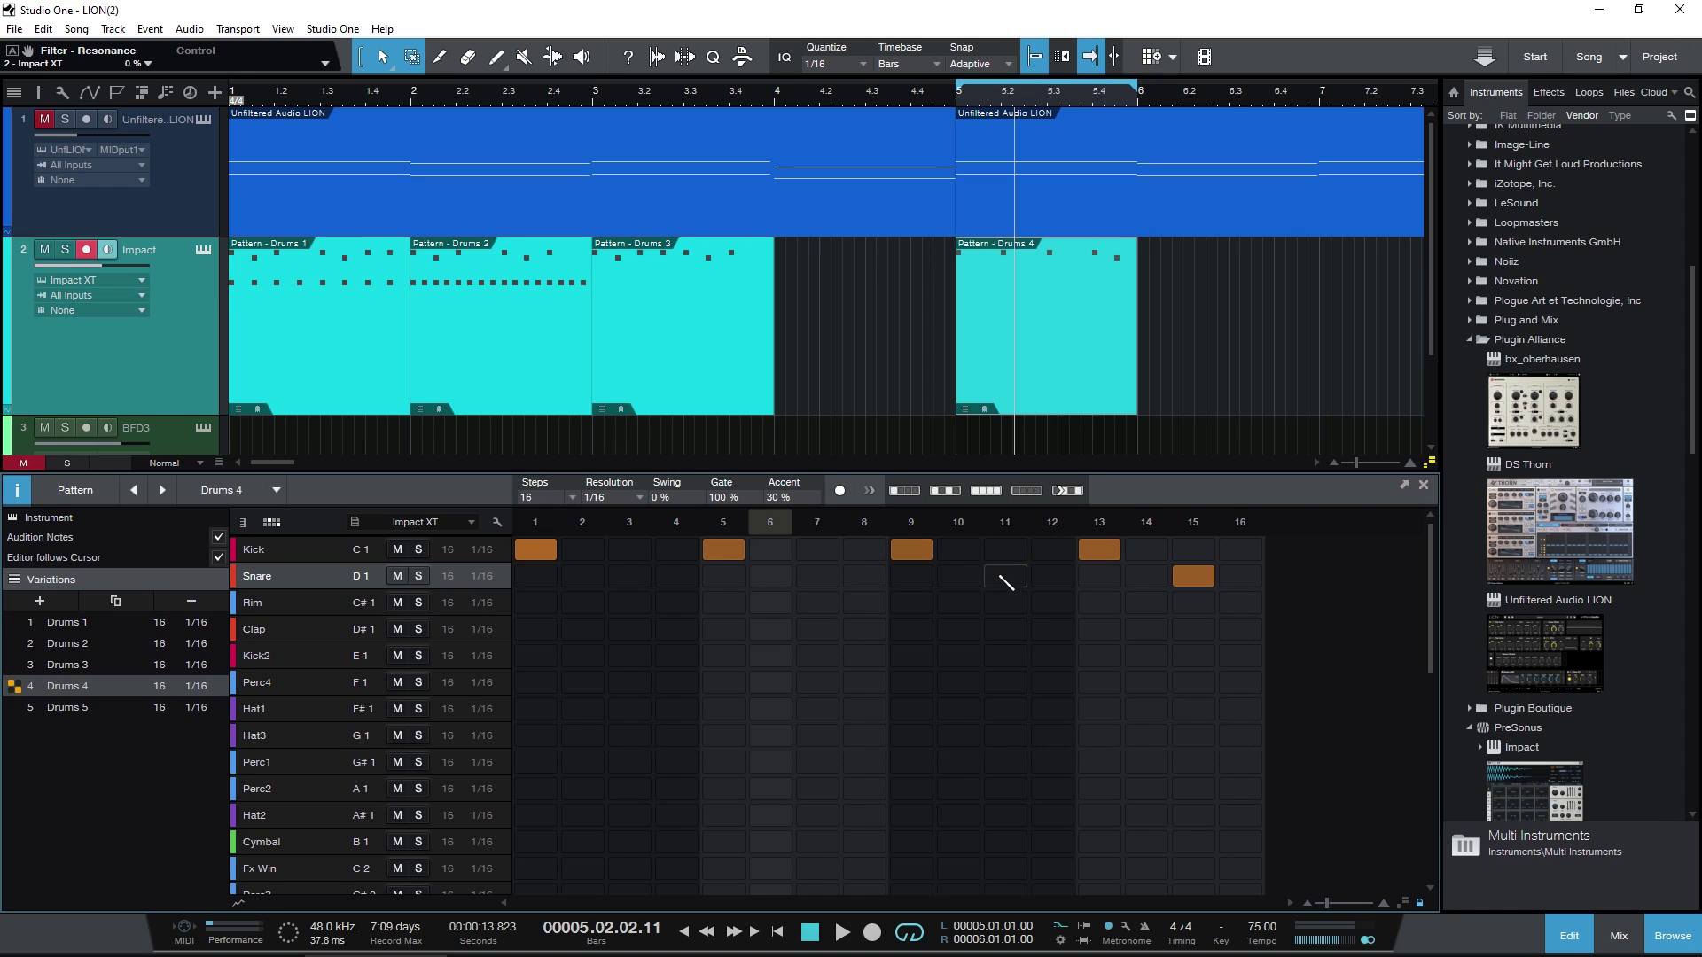
left_click(1192, 576)
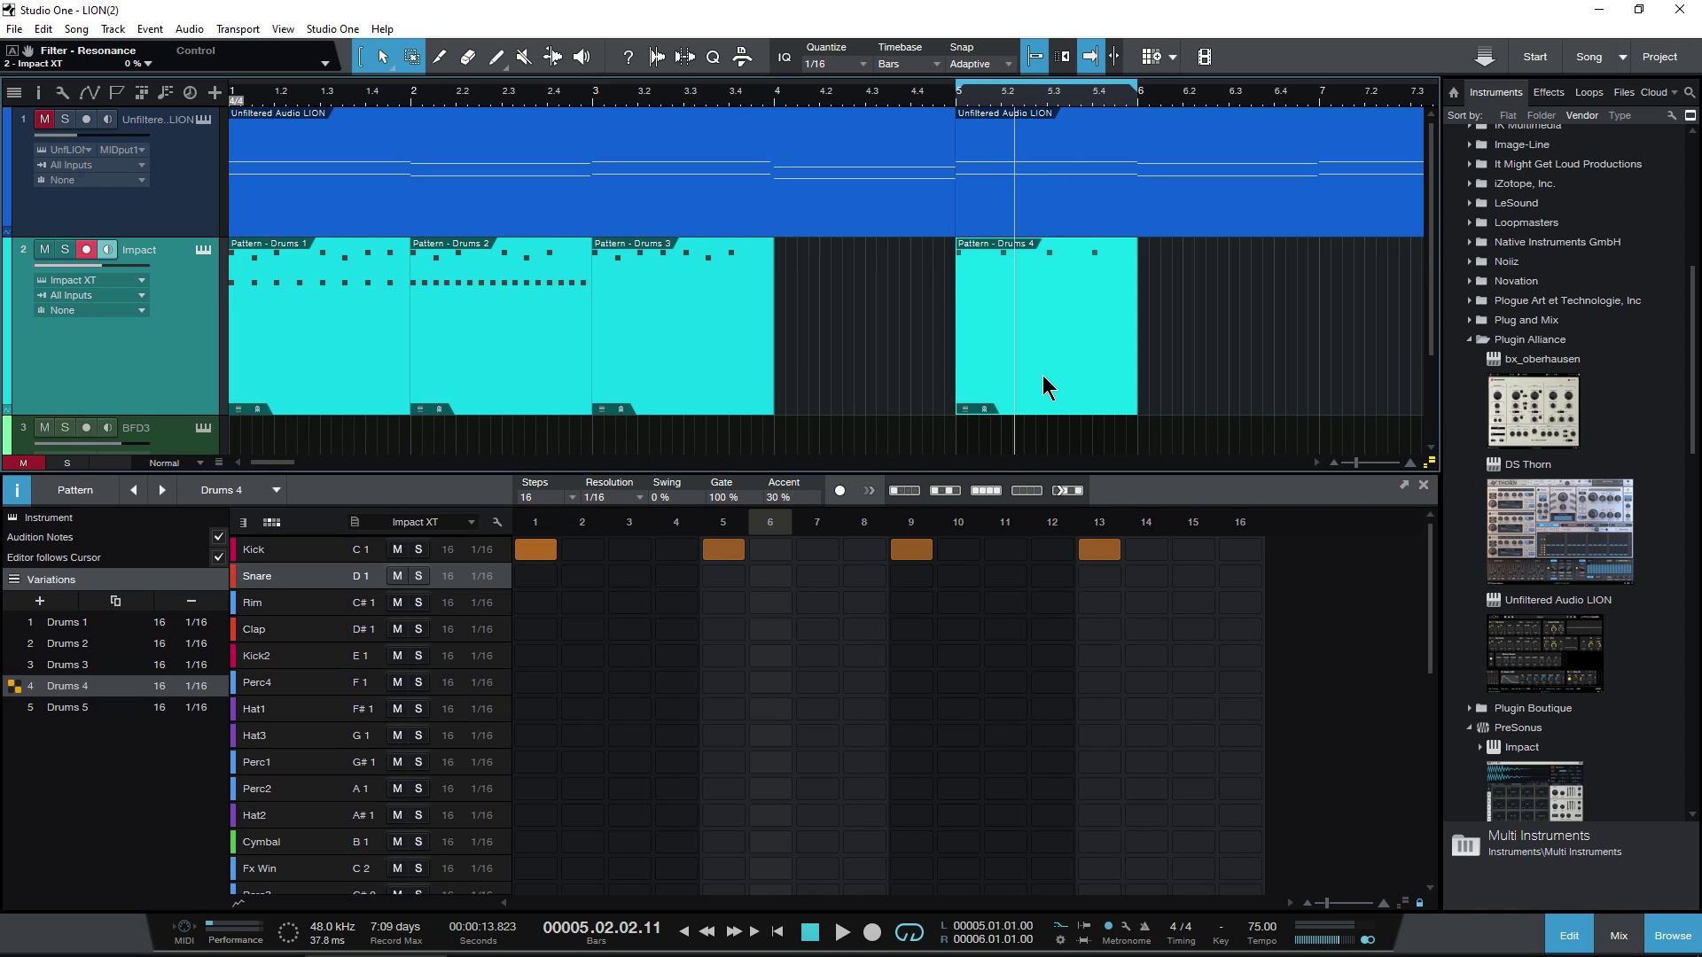
Place the Drums 5 variation on the Impact track at bar 6, after Drums 4, and play across the two patterns.
scroll(1043, 377, "right", 1)
left_click_drag(68, 707, 1123, 336)
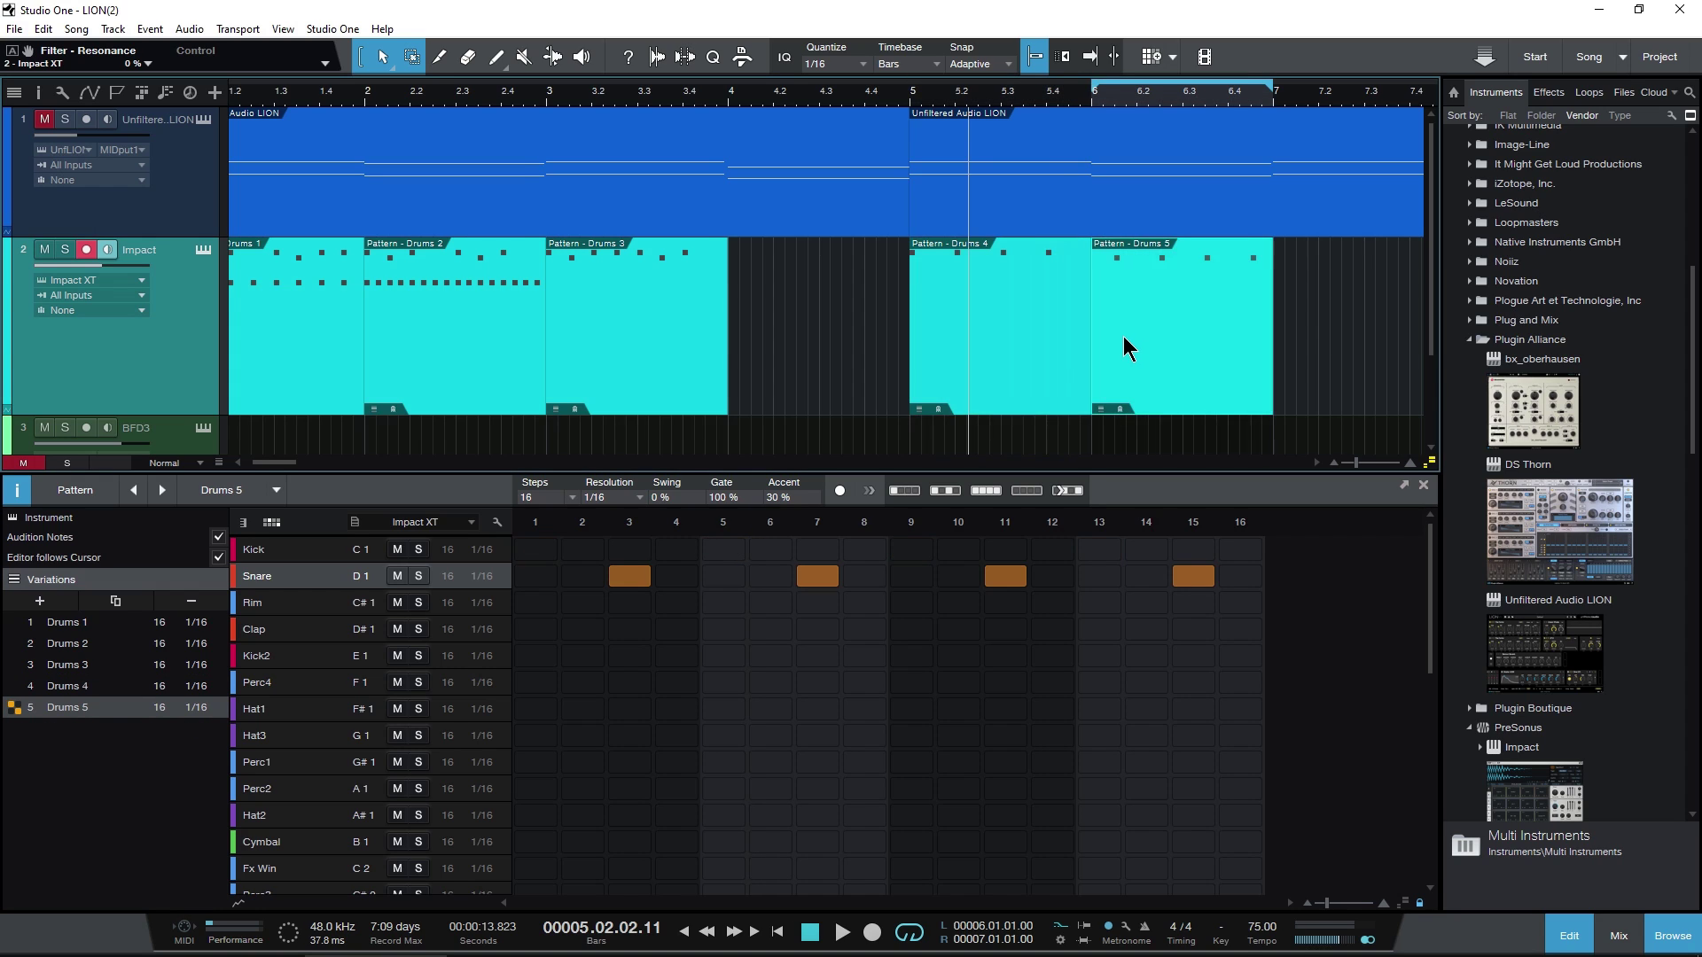
scroll(1122, 337, "right", 1)
scroll(1122, 337, "right", 1)
left_click(887, 94)
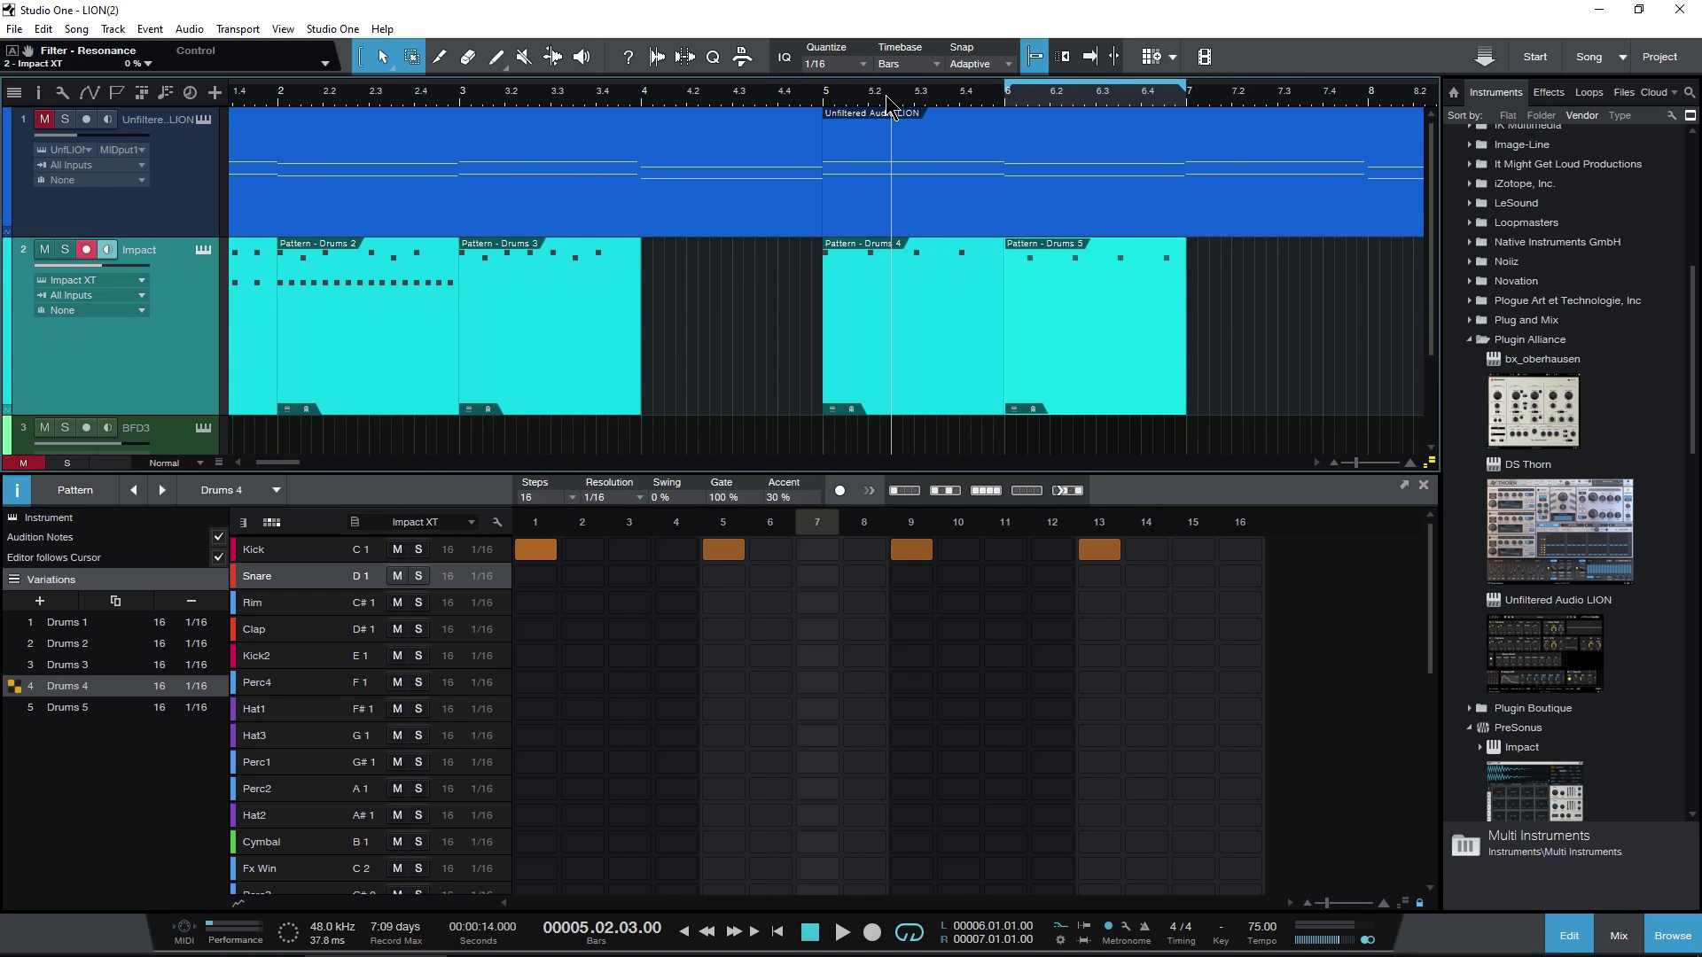
key("space")
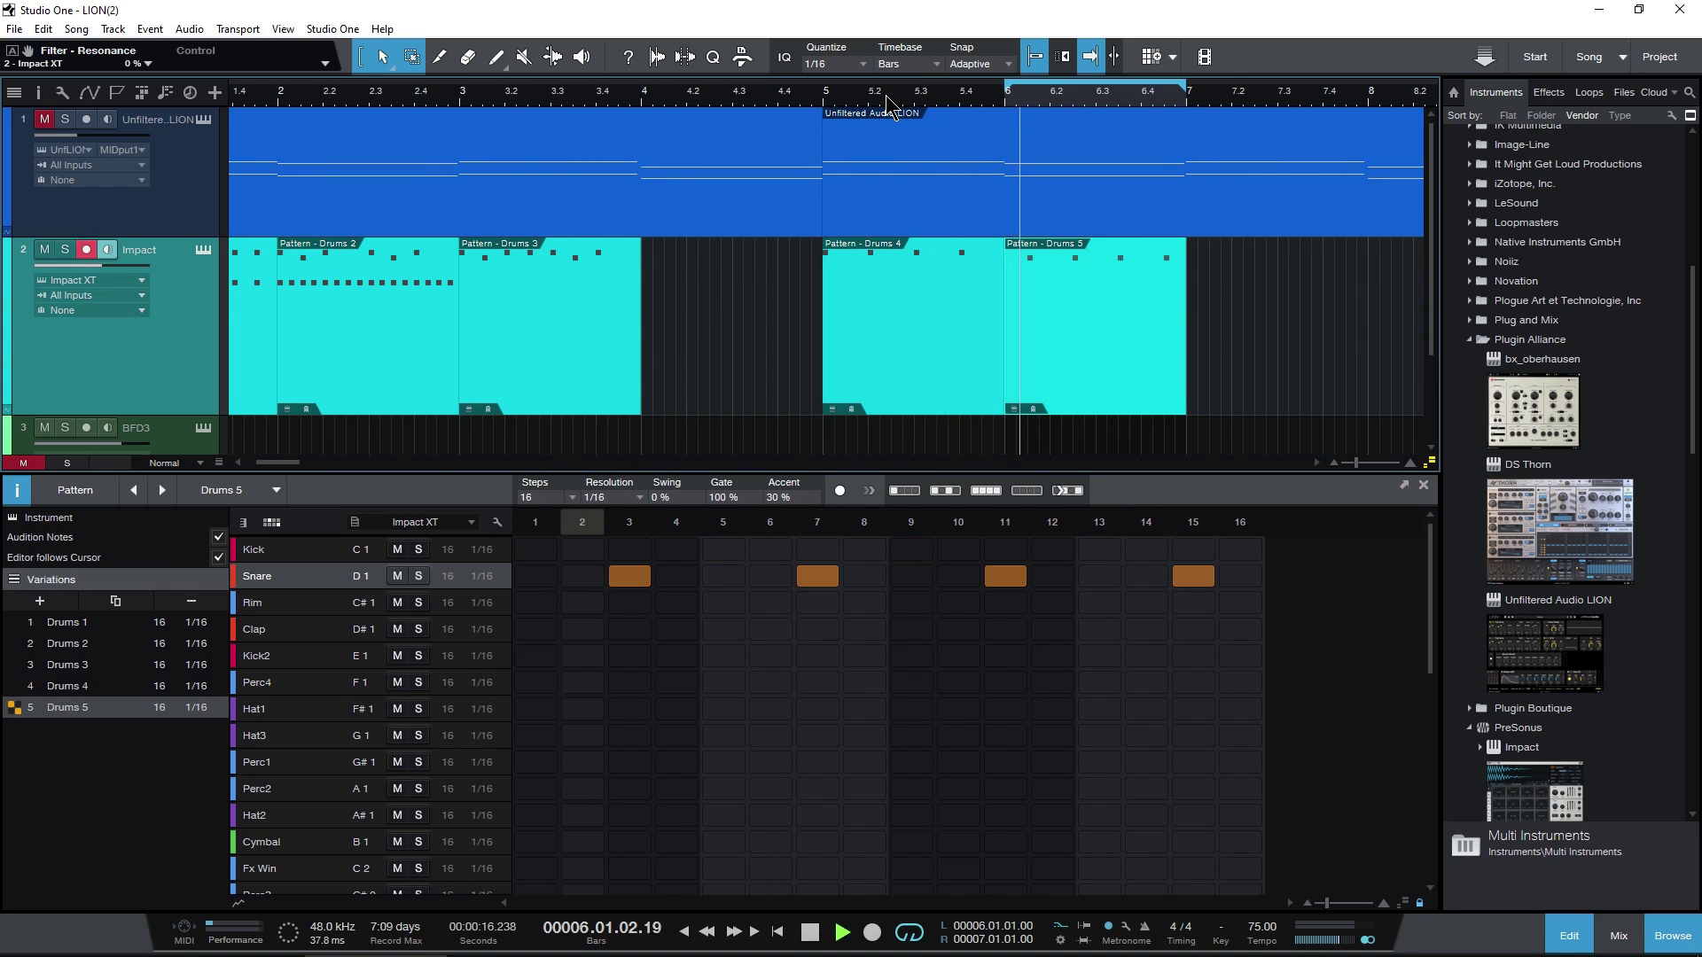
left_click(864, 94)
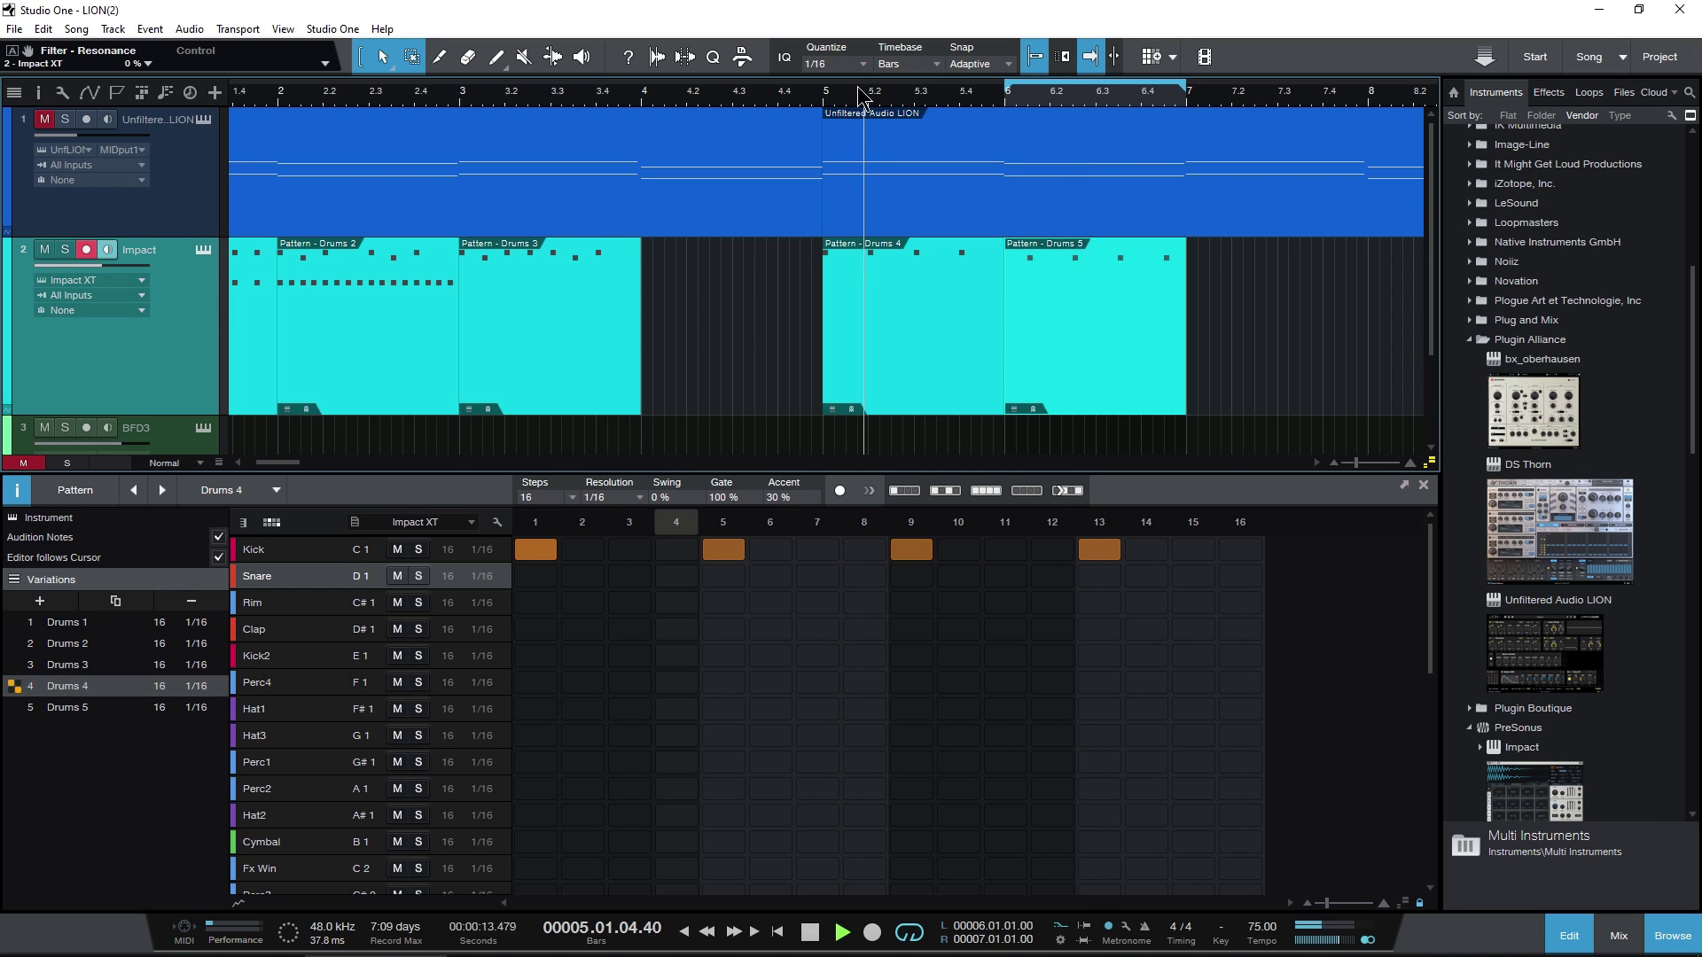
key("space")
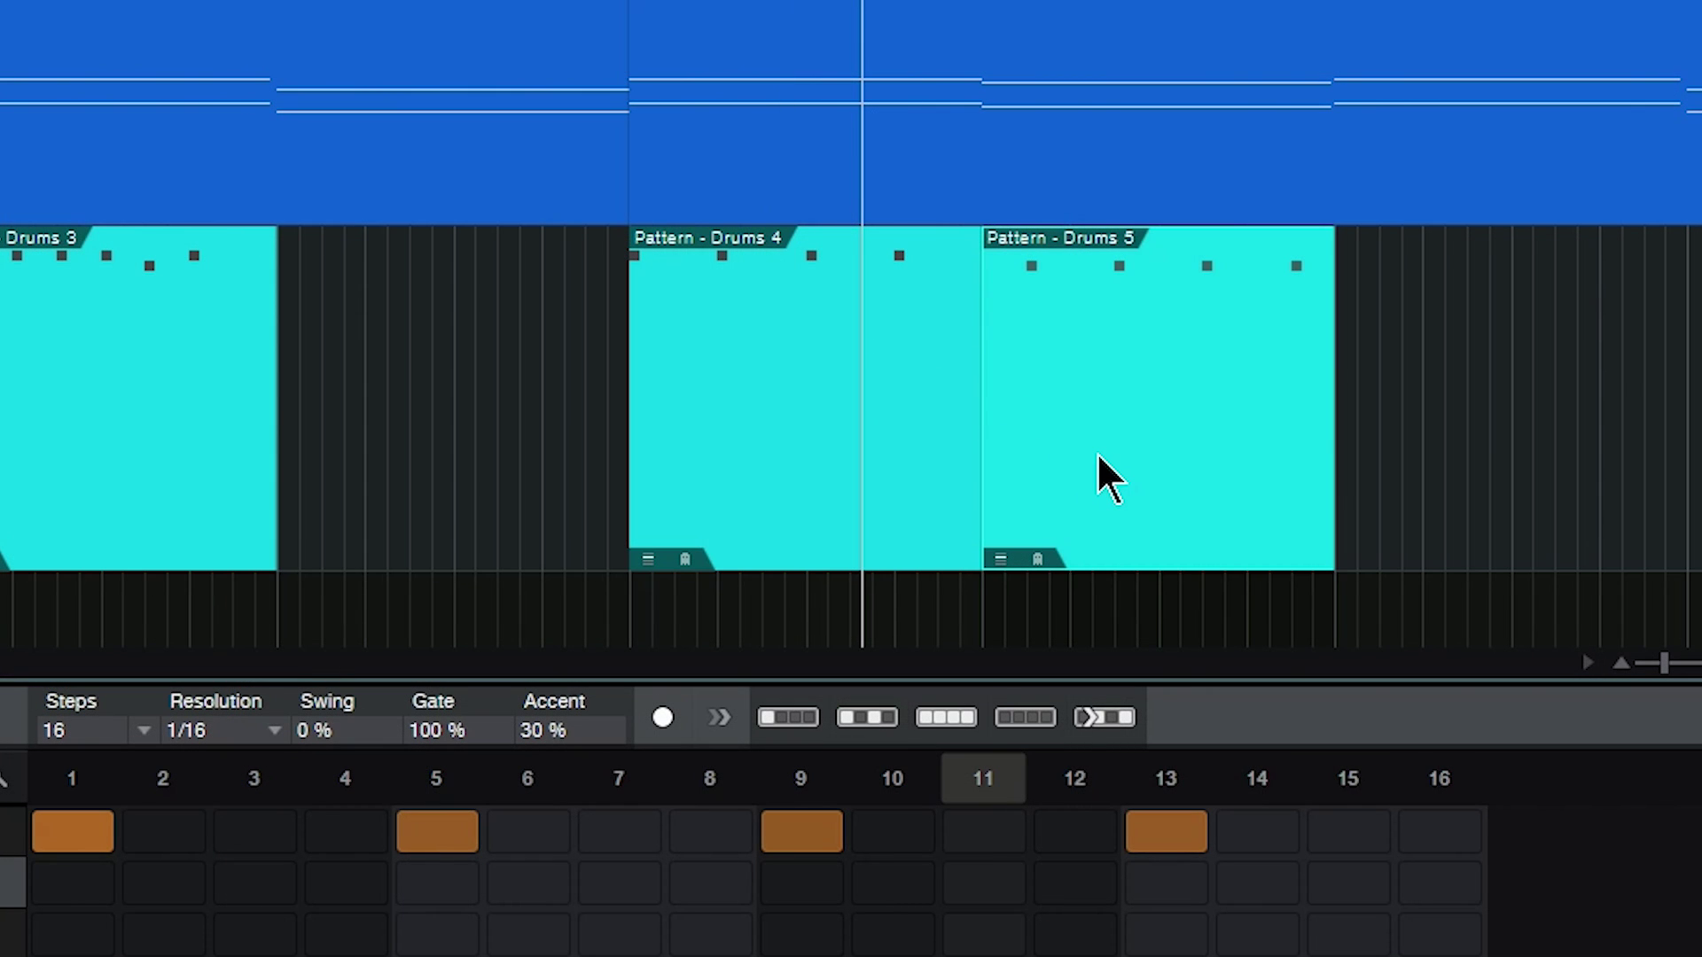
Stack the Drums 5 pattern on top of Drums 4 at bar 5 for playback, and return it to bar 6.
left_click_drag(1064, 366, 1100, 357)
left_click_drag(1168, 461, 743, 434)
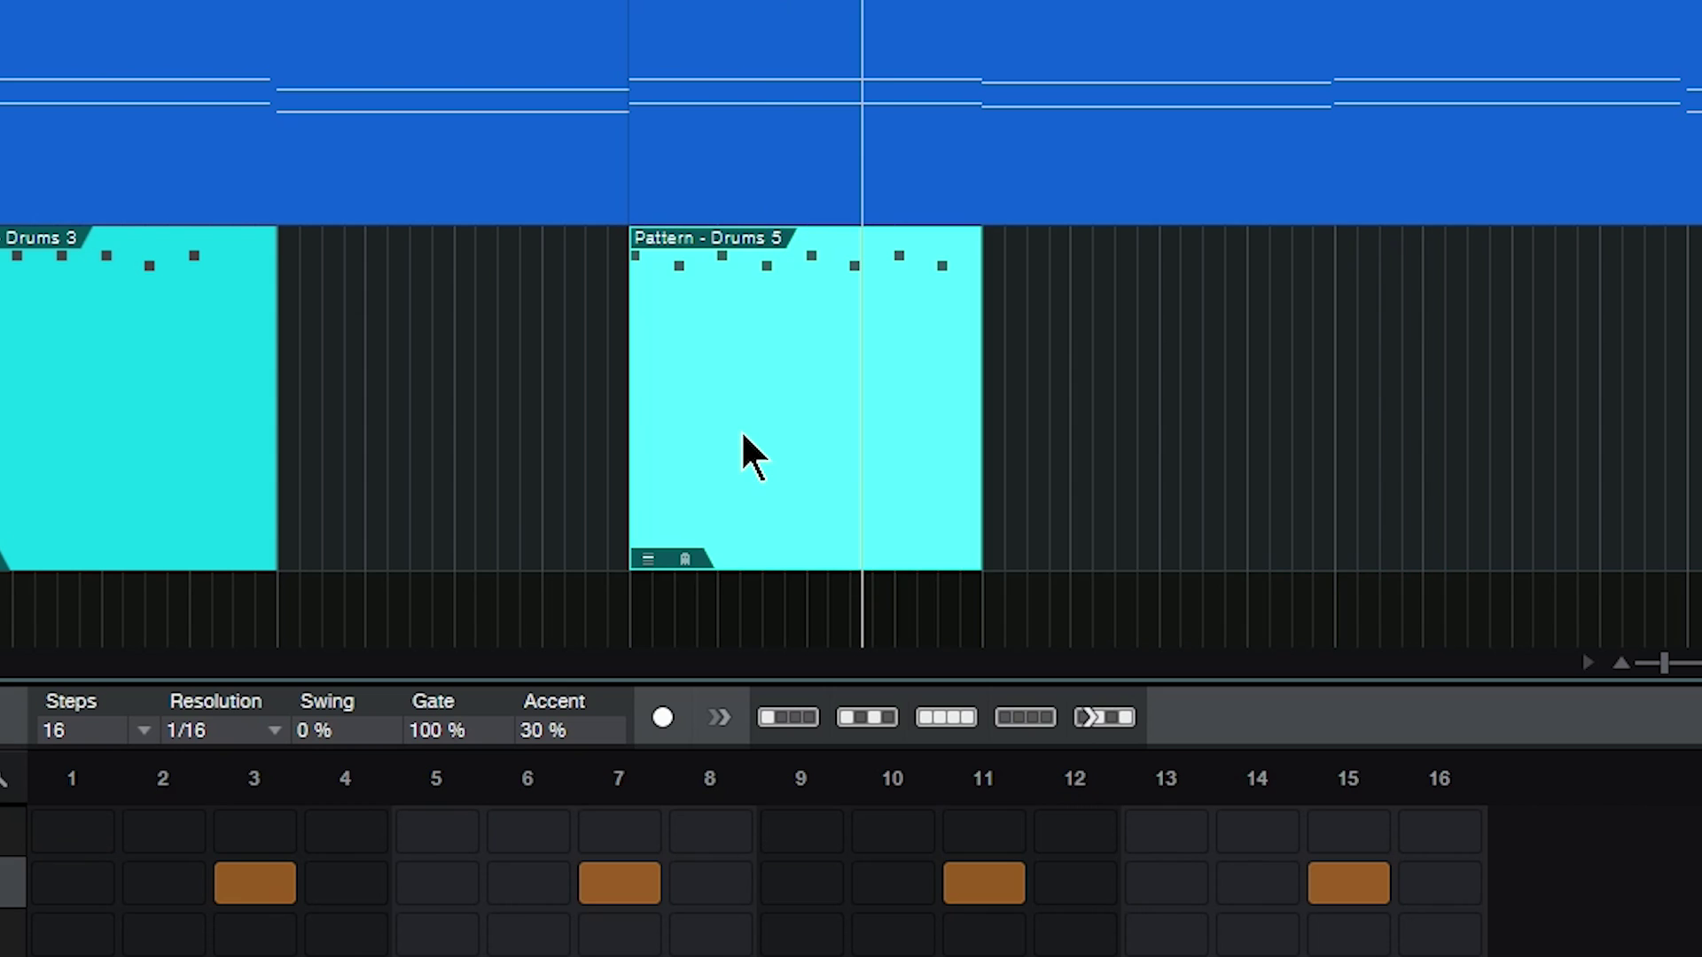
key("space")
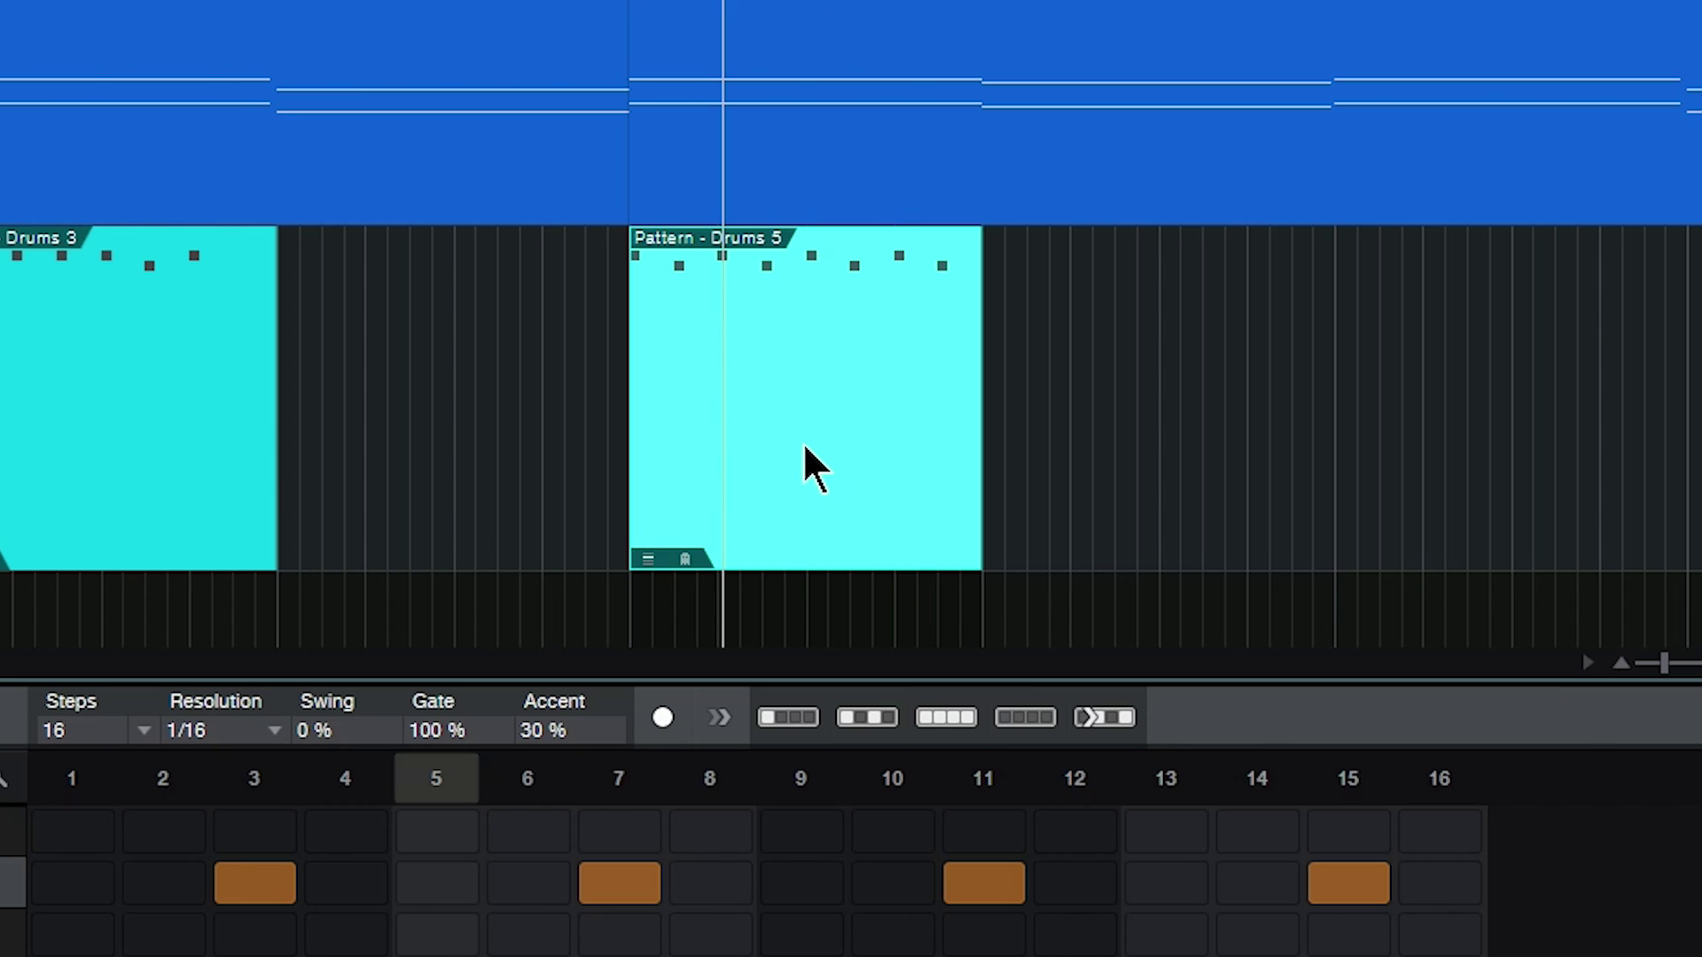
left_click_drag(804, 445, 1154, 456)
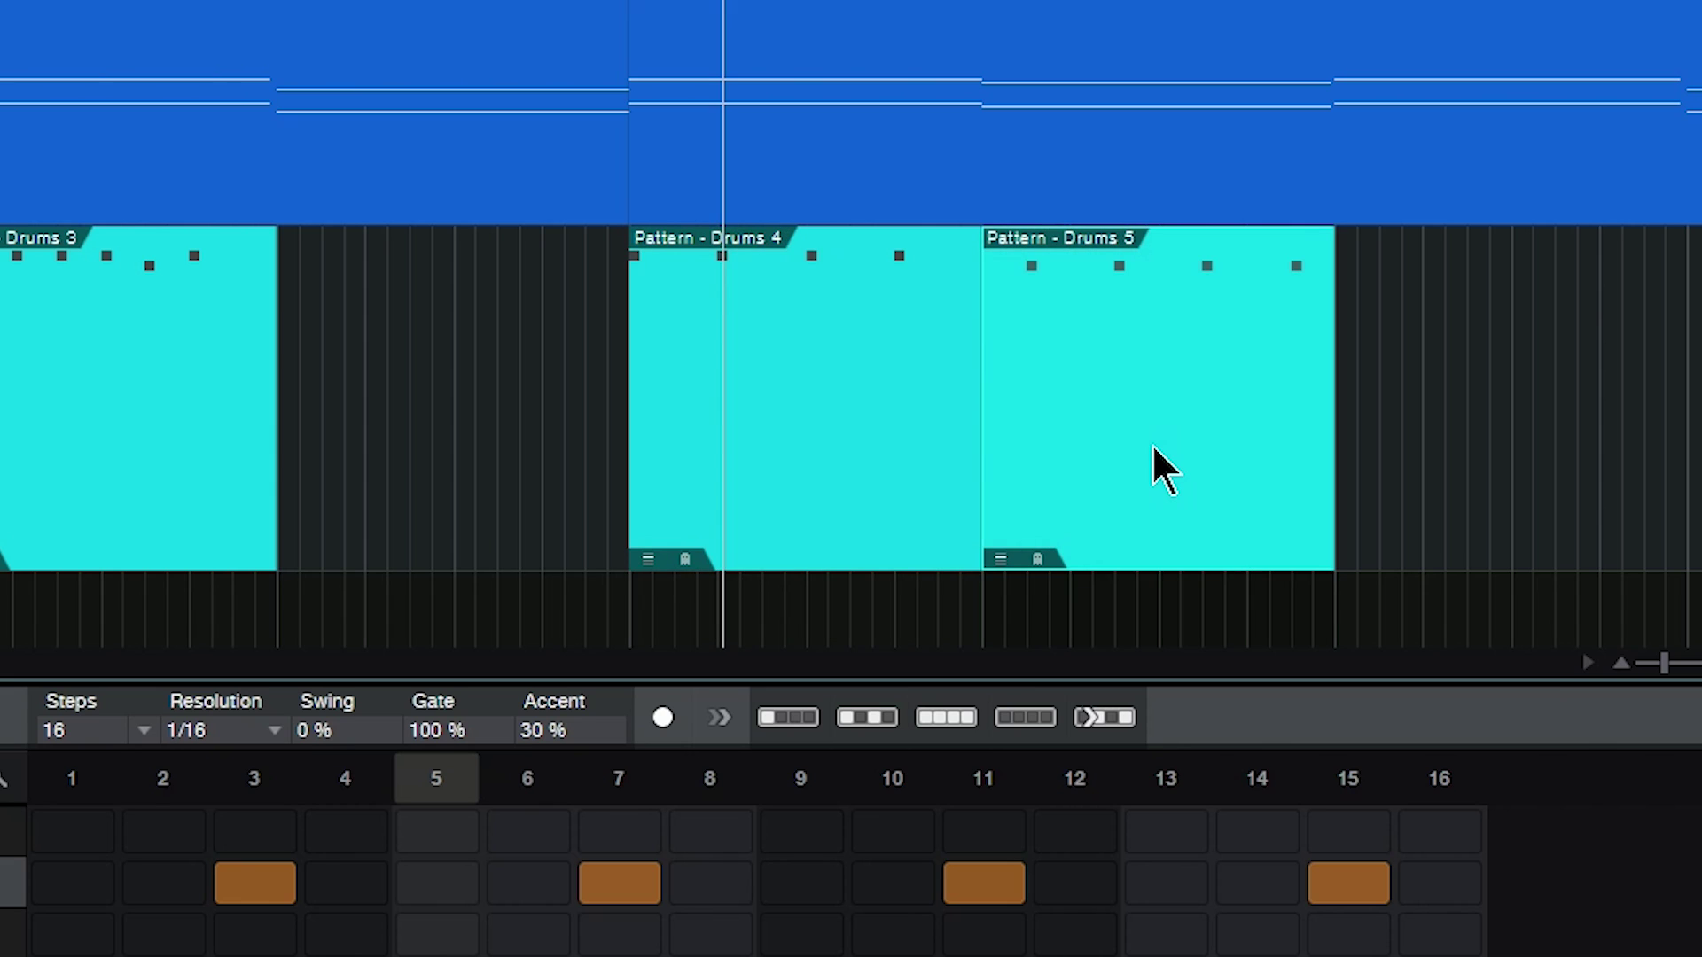
Convert the Drums 5 pattern at bar 6 into an instrument part and view its notes in the piano roll.
scroll(1152, 445, "right", 2)
scroll(1154, 448, "left", 2)
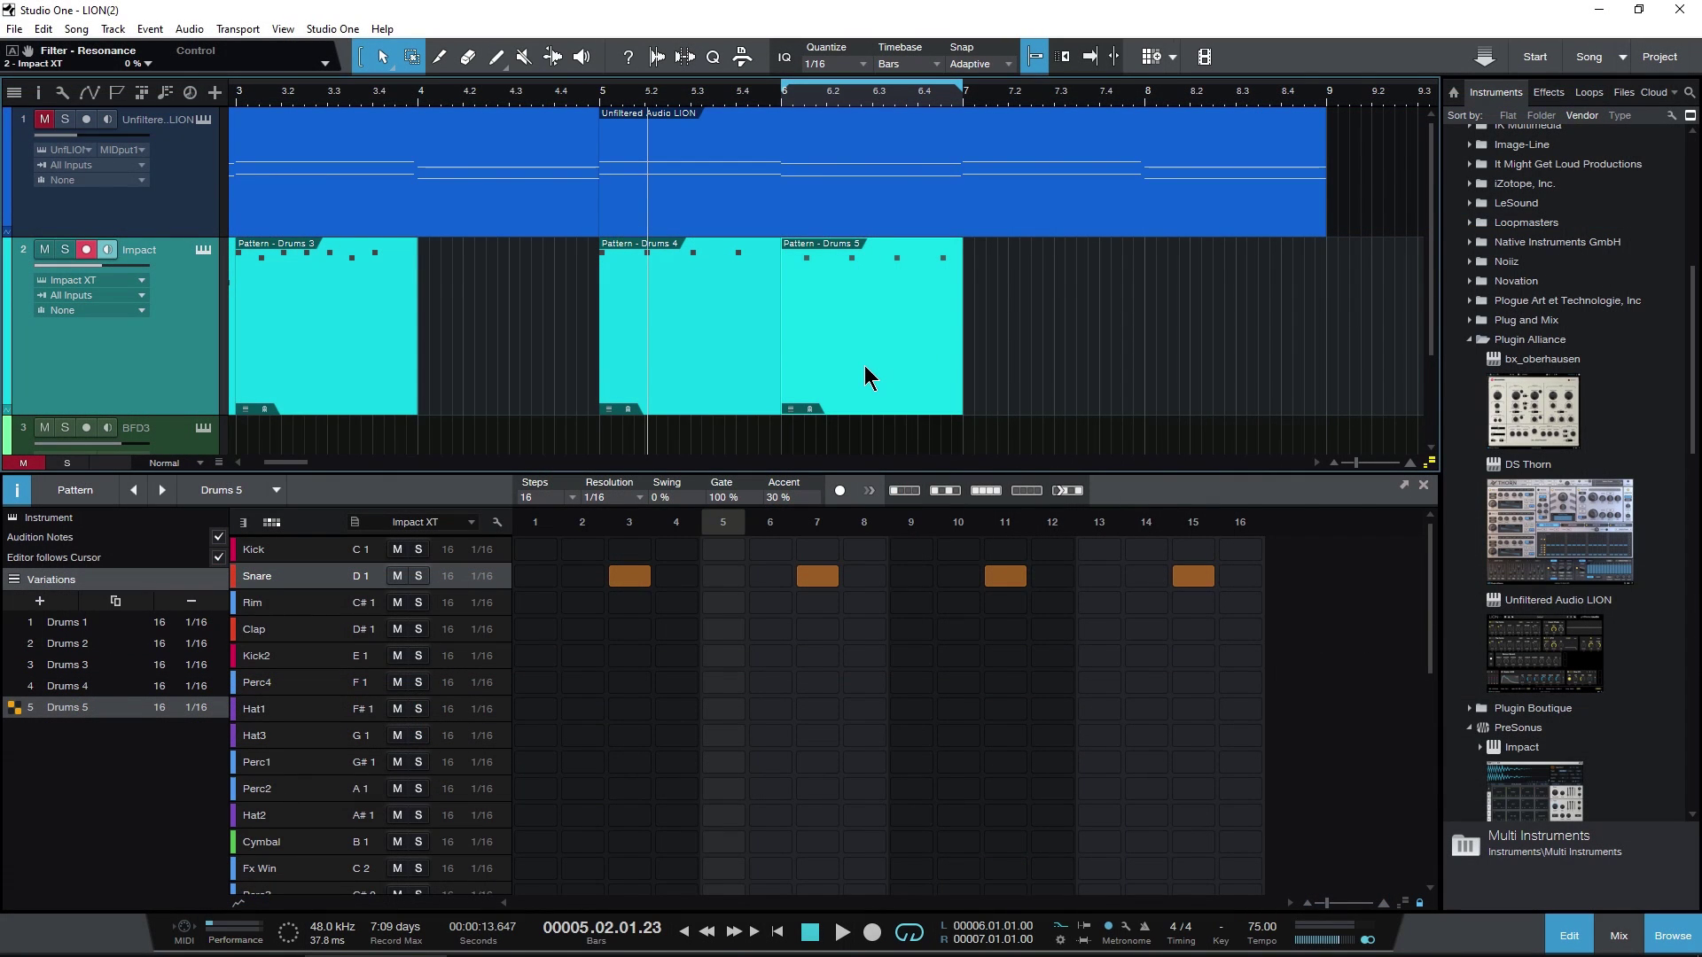
right_click(710, 474)
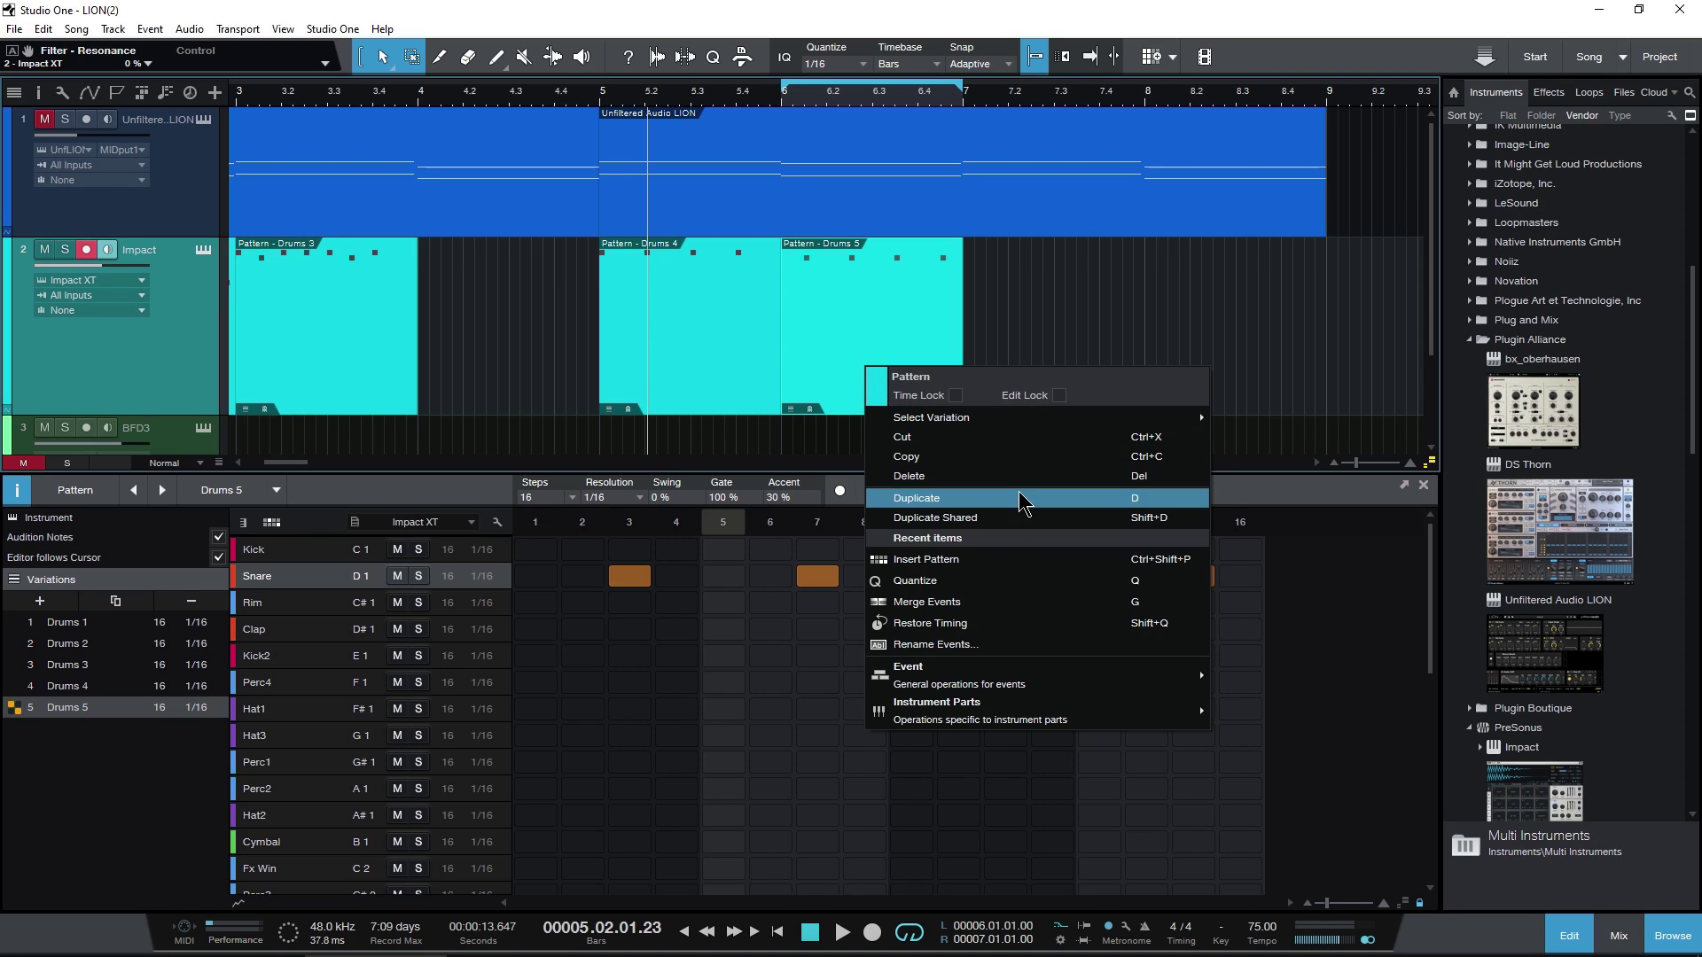
mouse_move(984, 711)
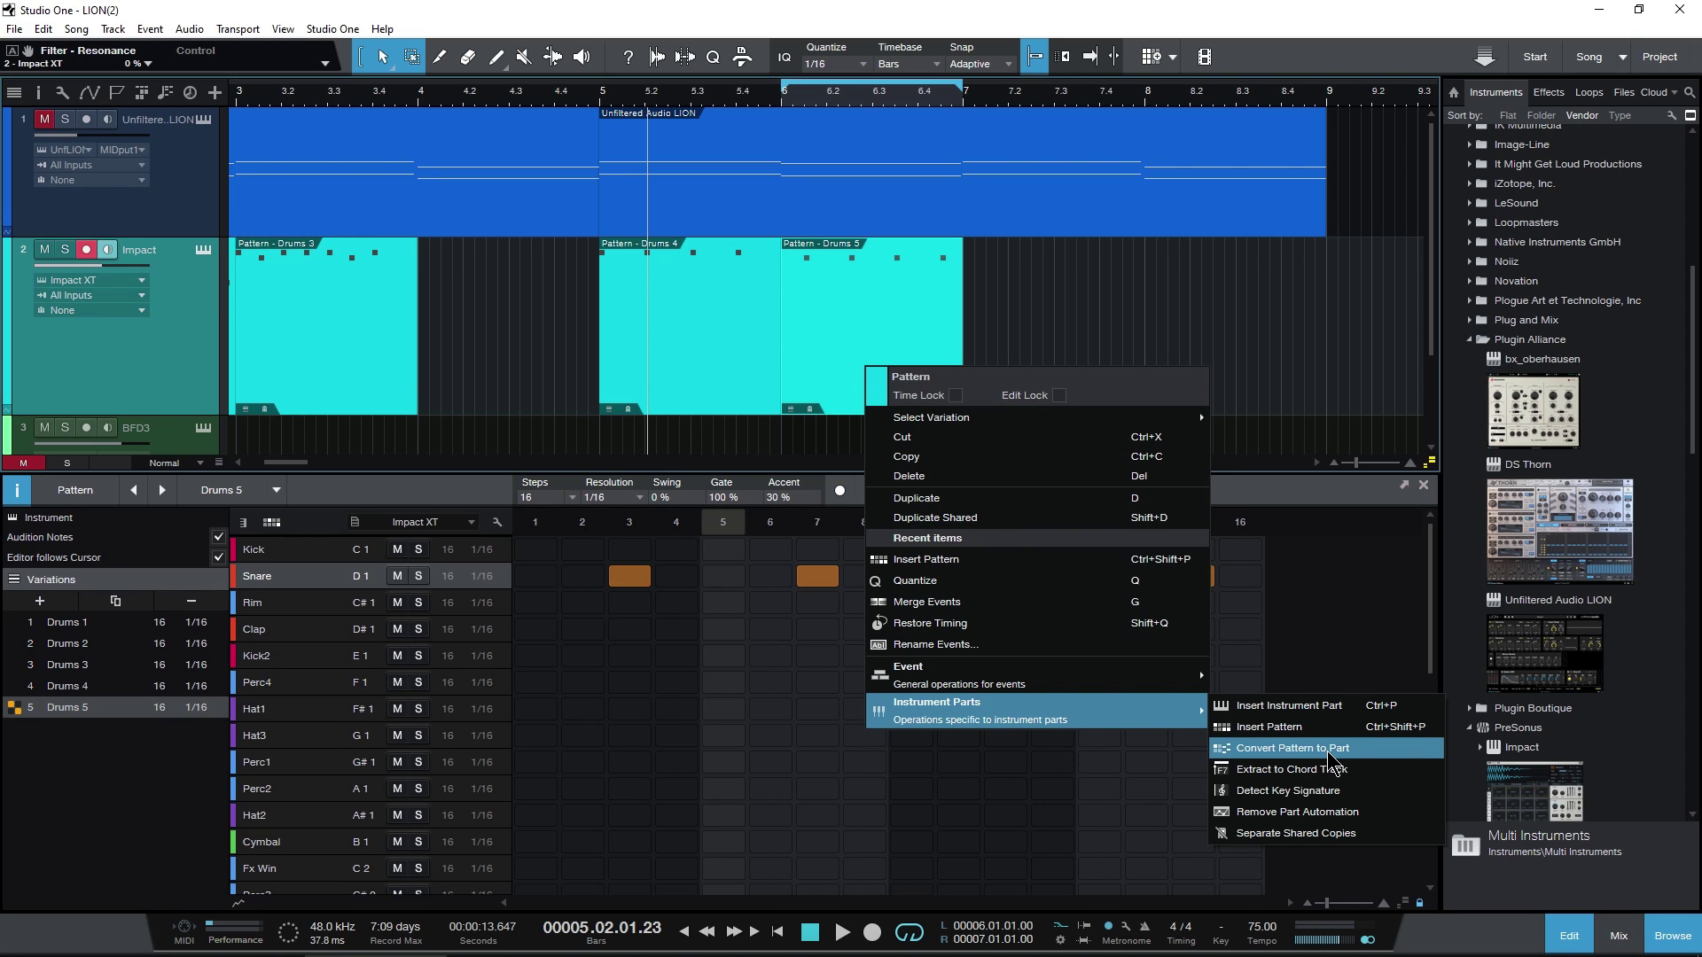
left_click(1299, 752)
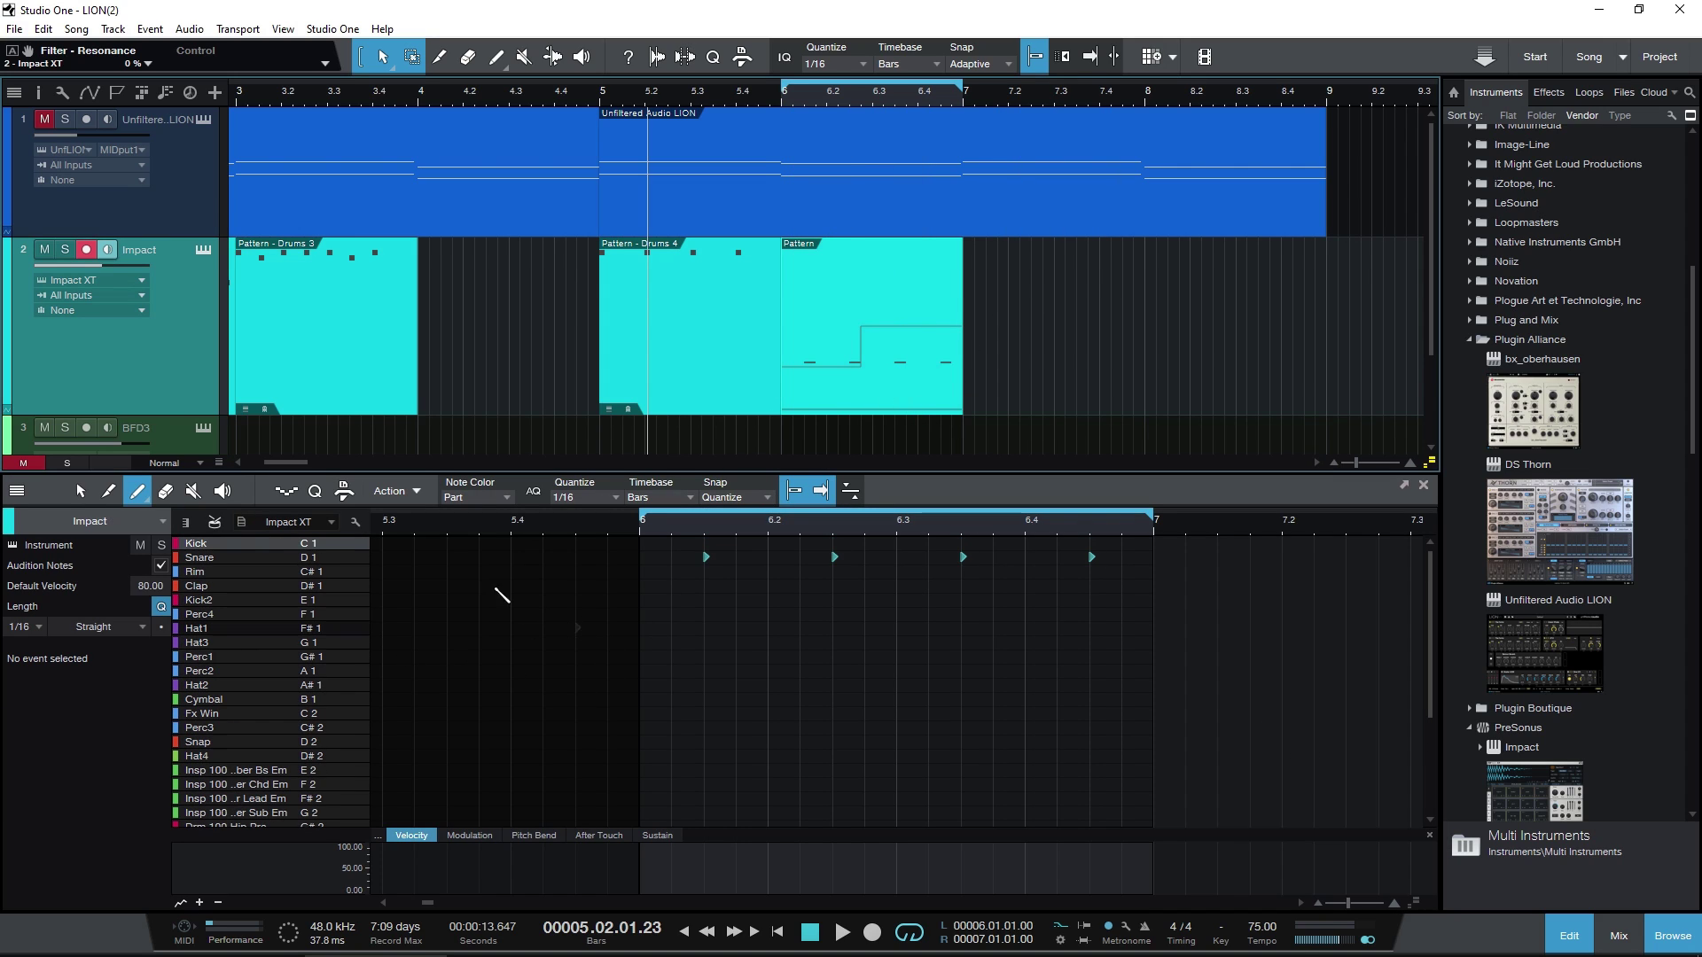
left_click(213, 522)
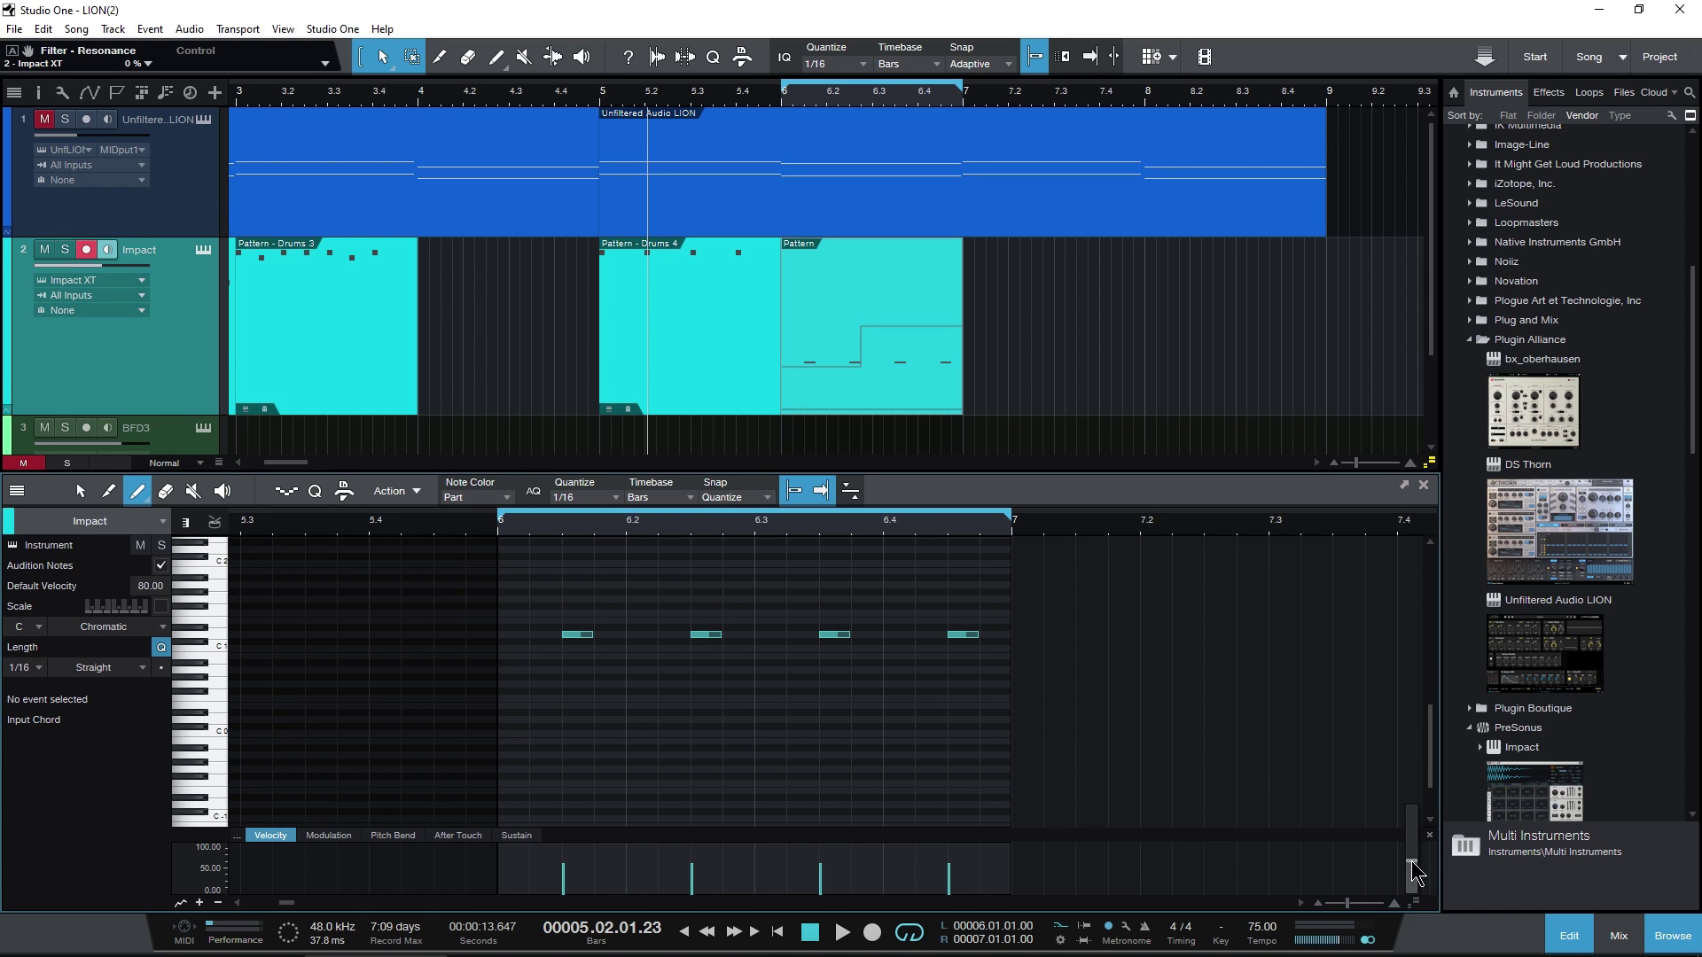
scroll(1409, 727, "up", 3)
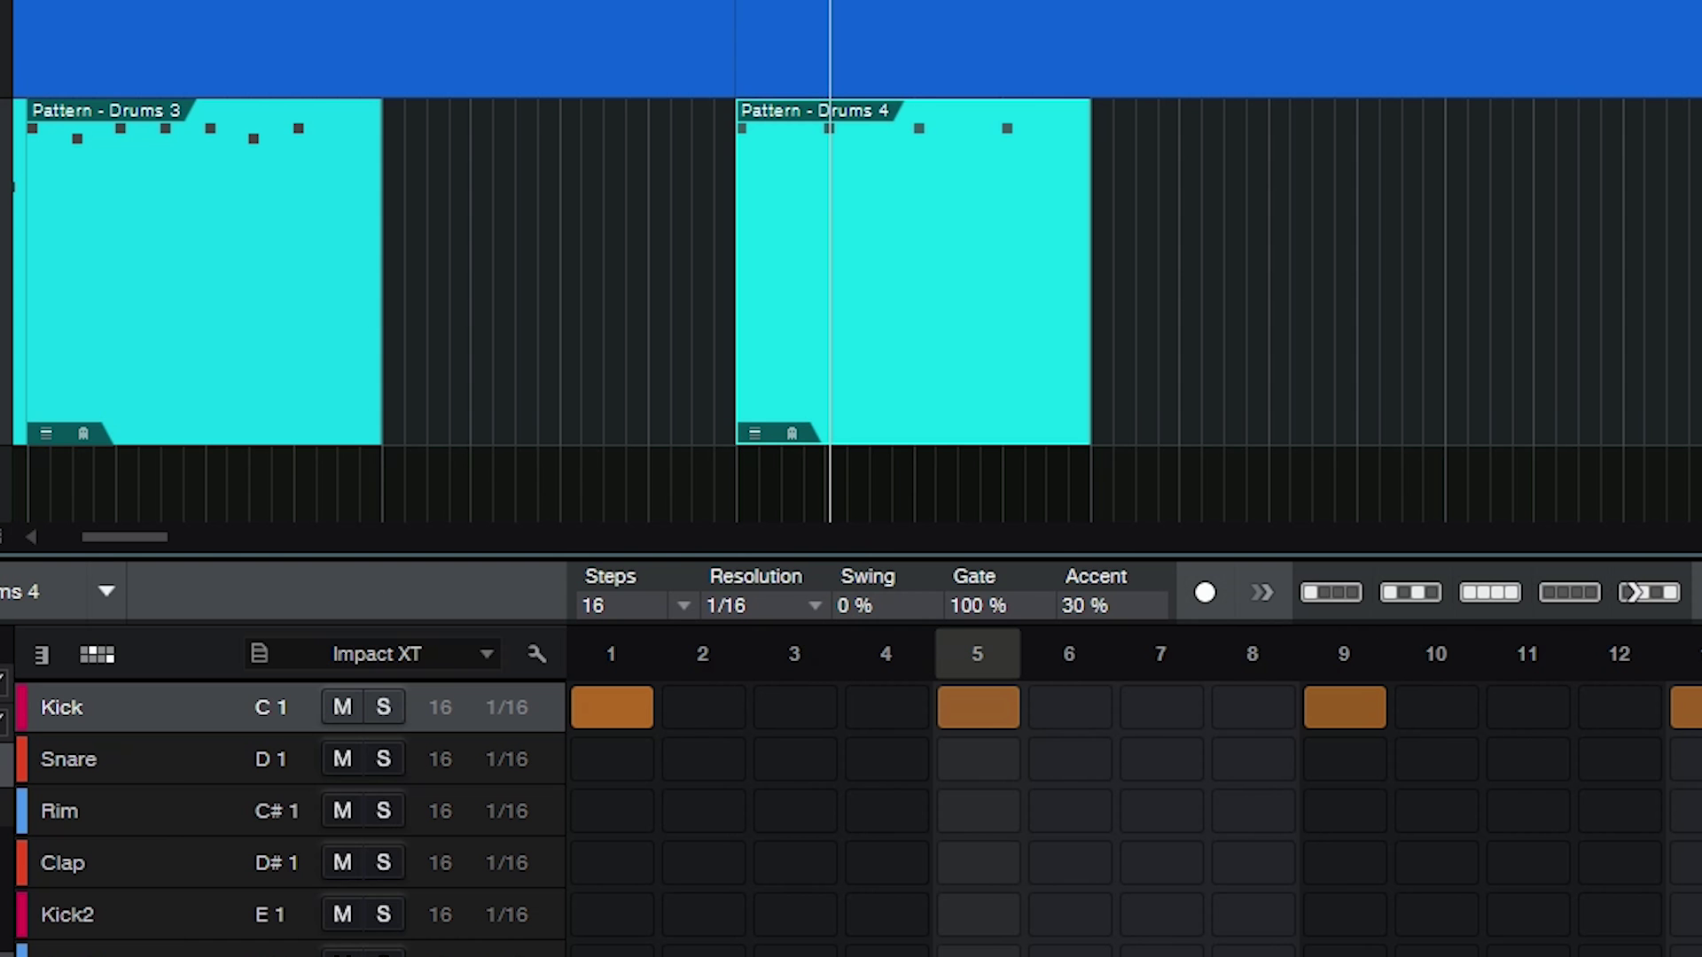
Inspect the Drums 1, Drums 2 and Drums 3 patterns in turn and play the song from the start.
key("w")
scroll(771, 366, "left", 4)
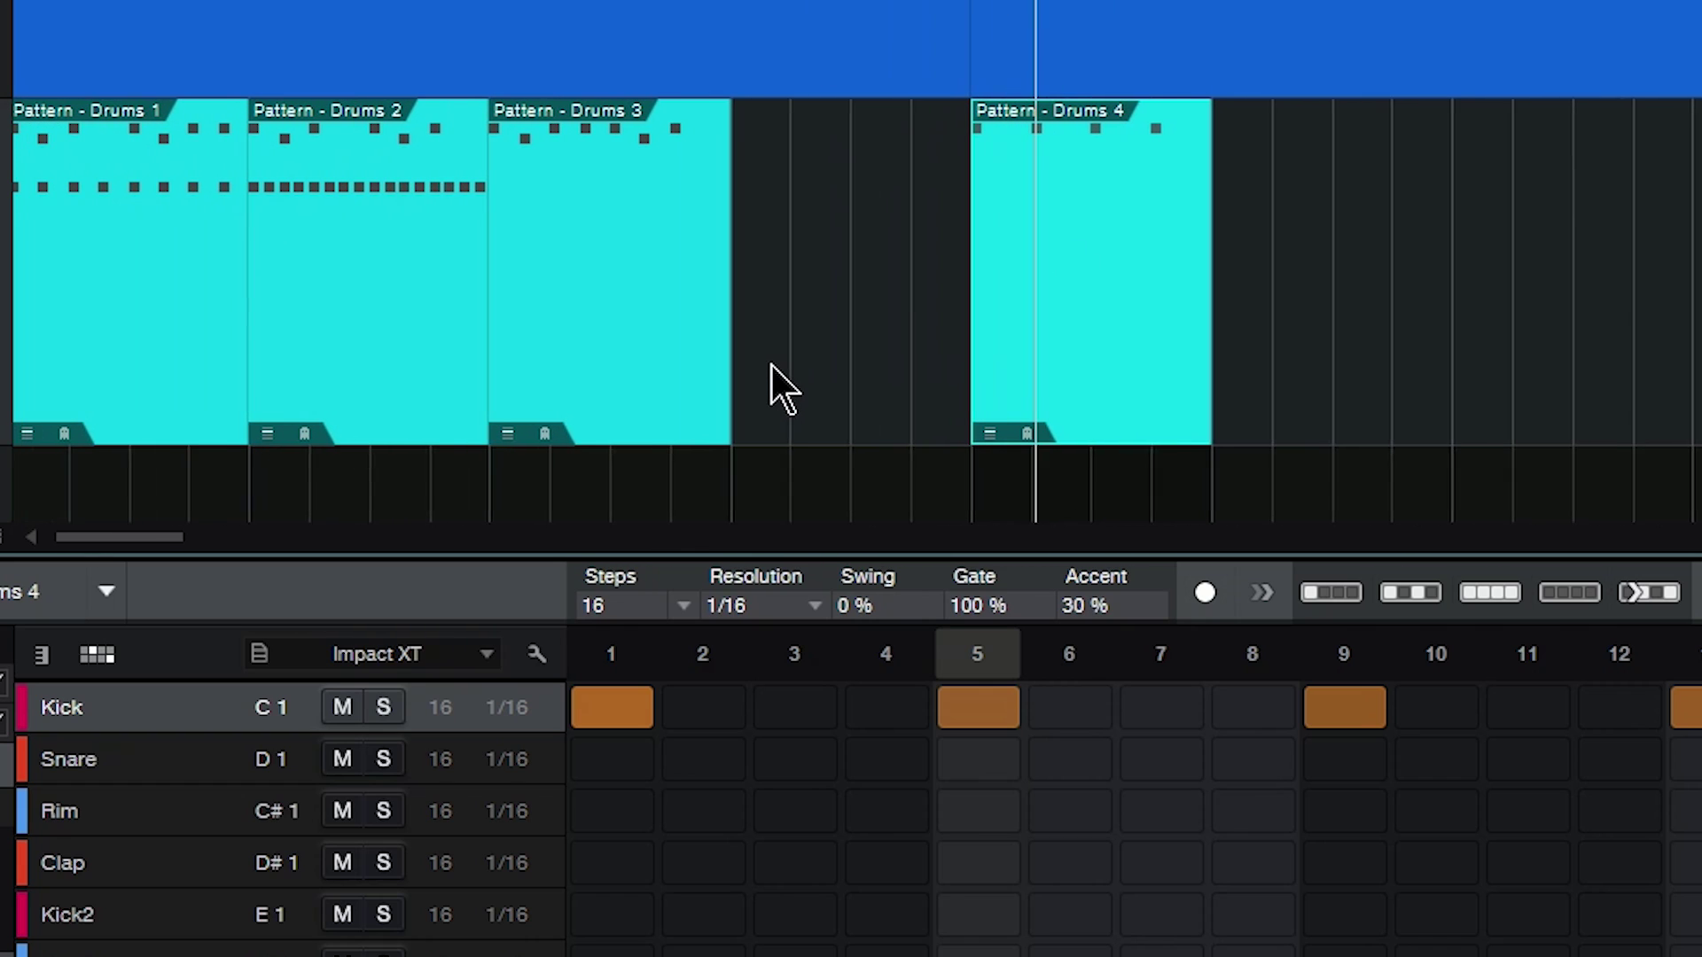
left_click(128, 404)
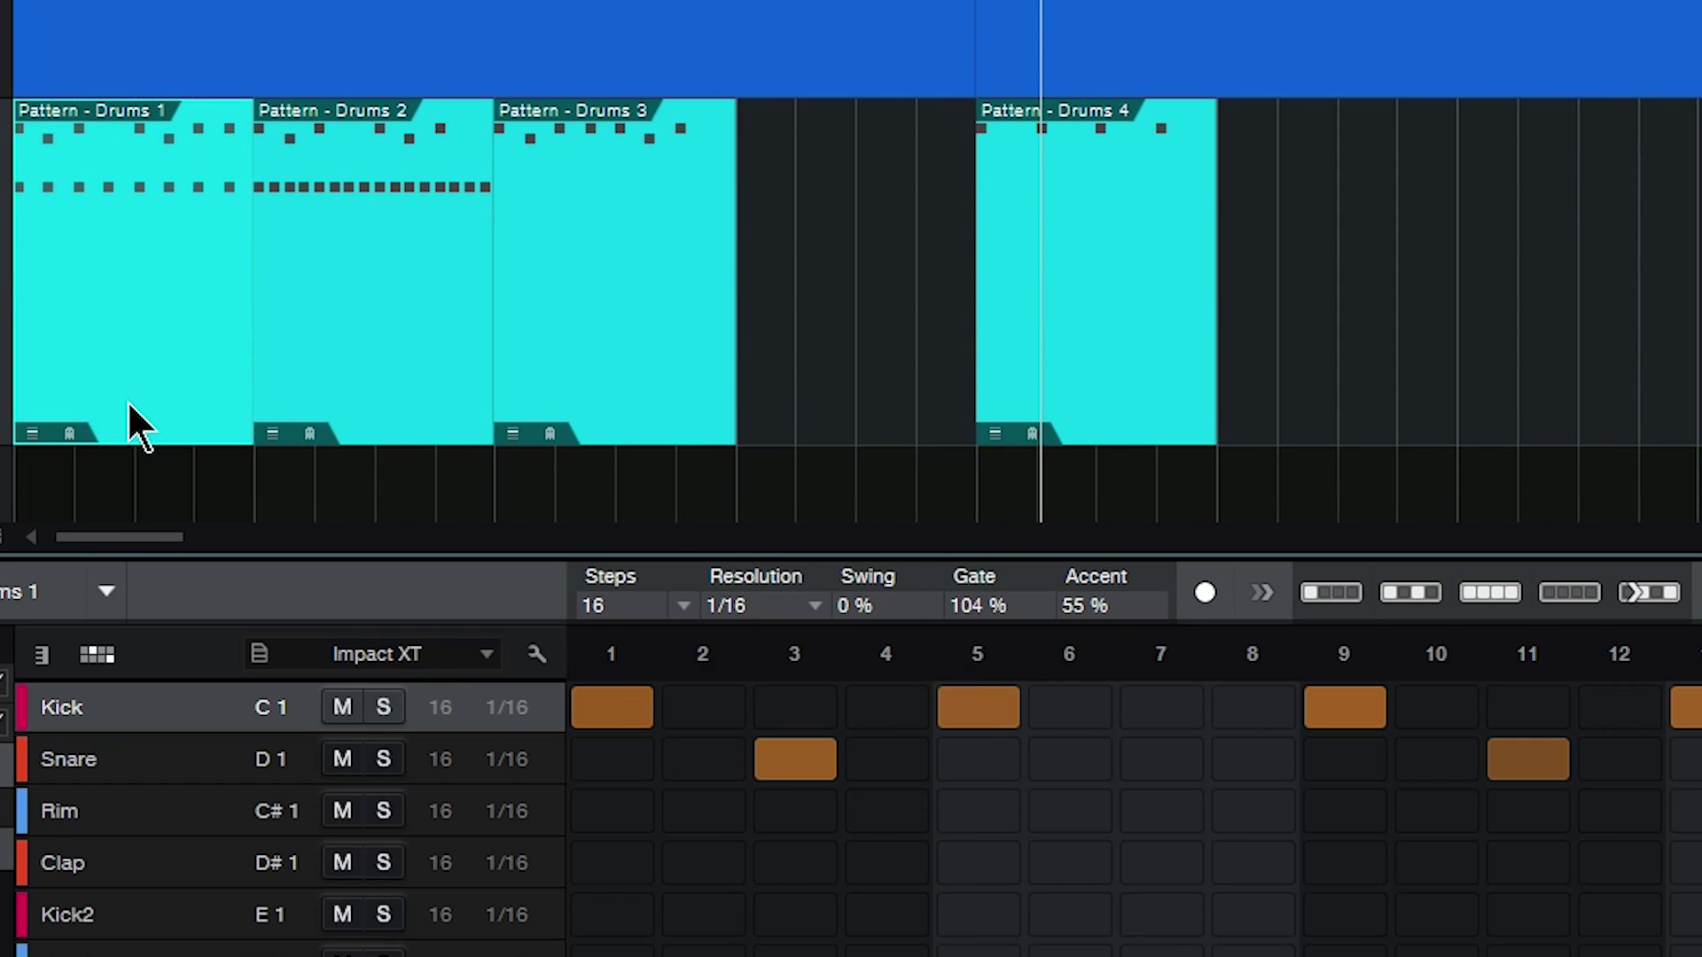
left_click(406, 306)
left_click(576, 290)
left_click(120, 314)
key("Home")
key("space")
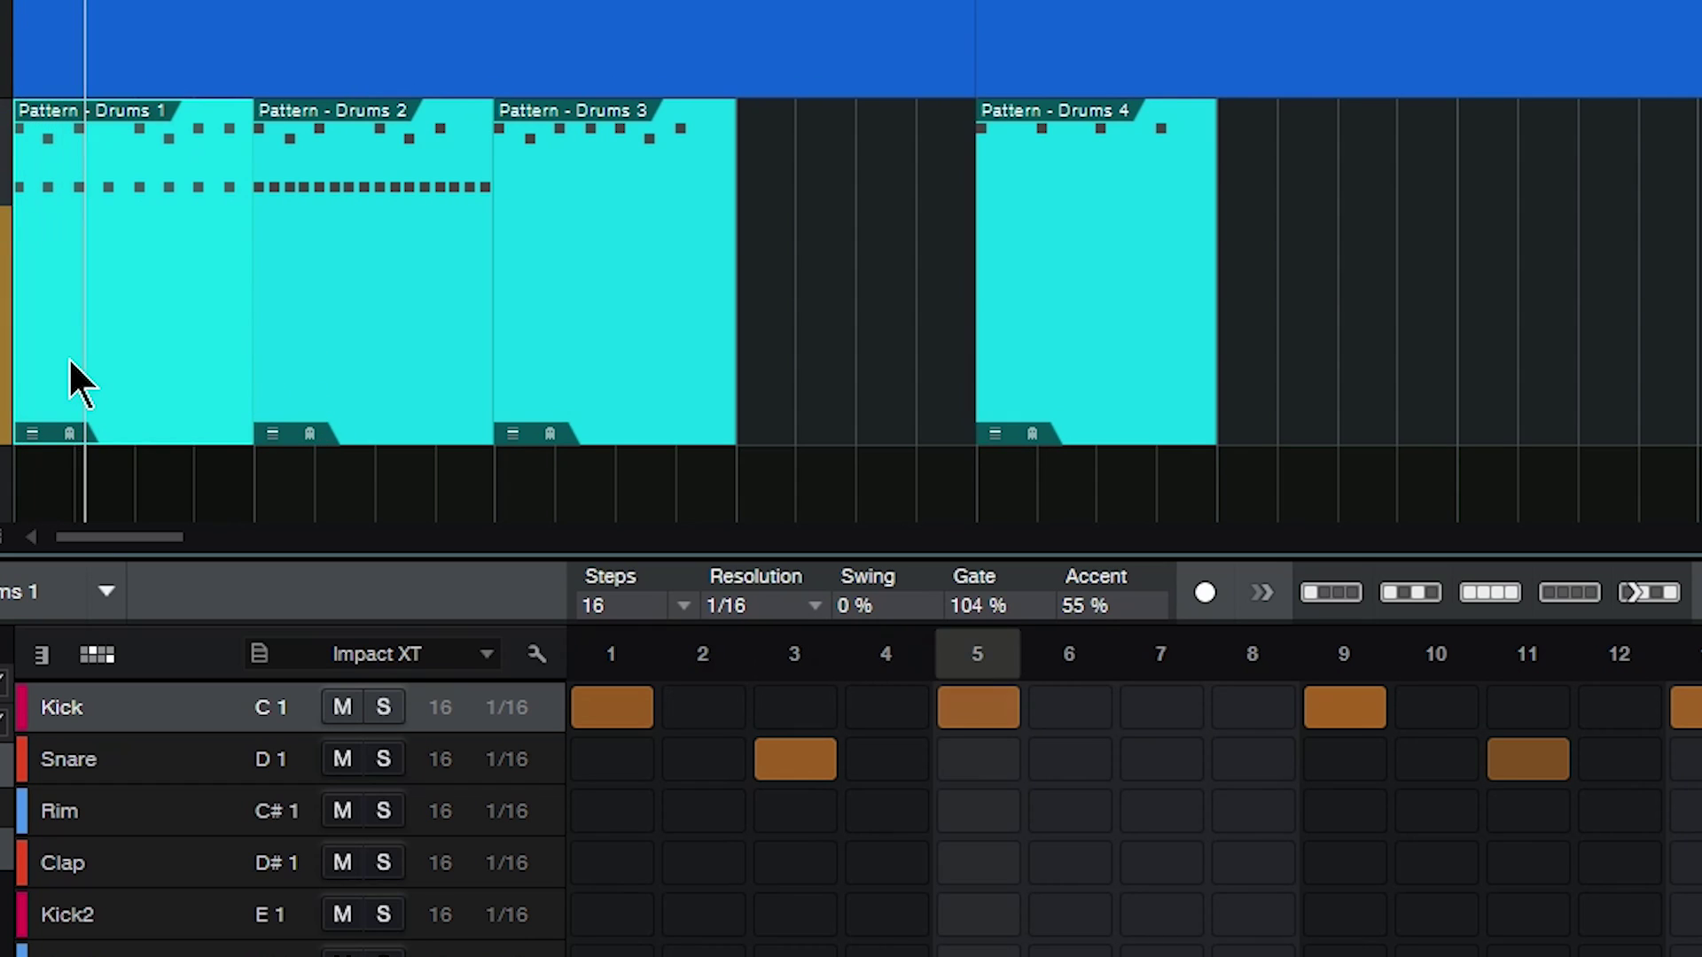
key("space")
Switch the first pattern on the Impact track to the Drums 2 variation and play it.
left_click(39, 435)
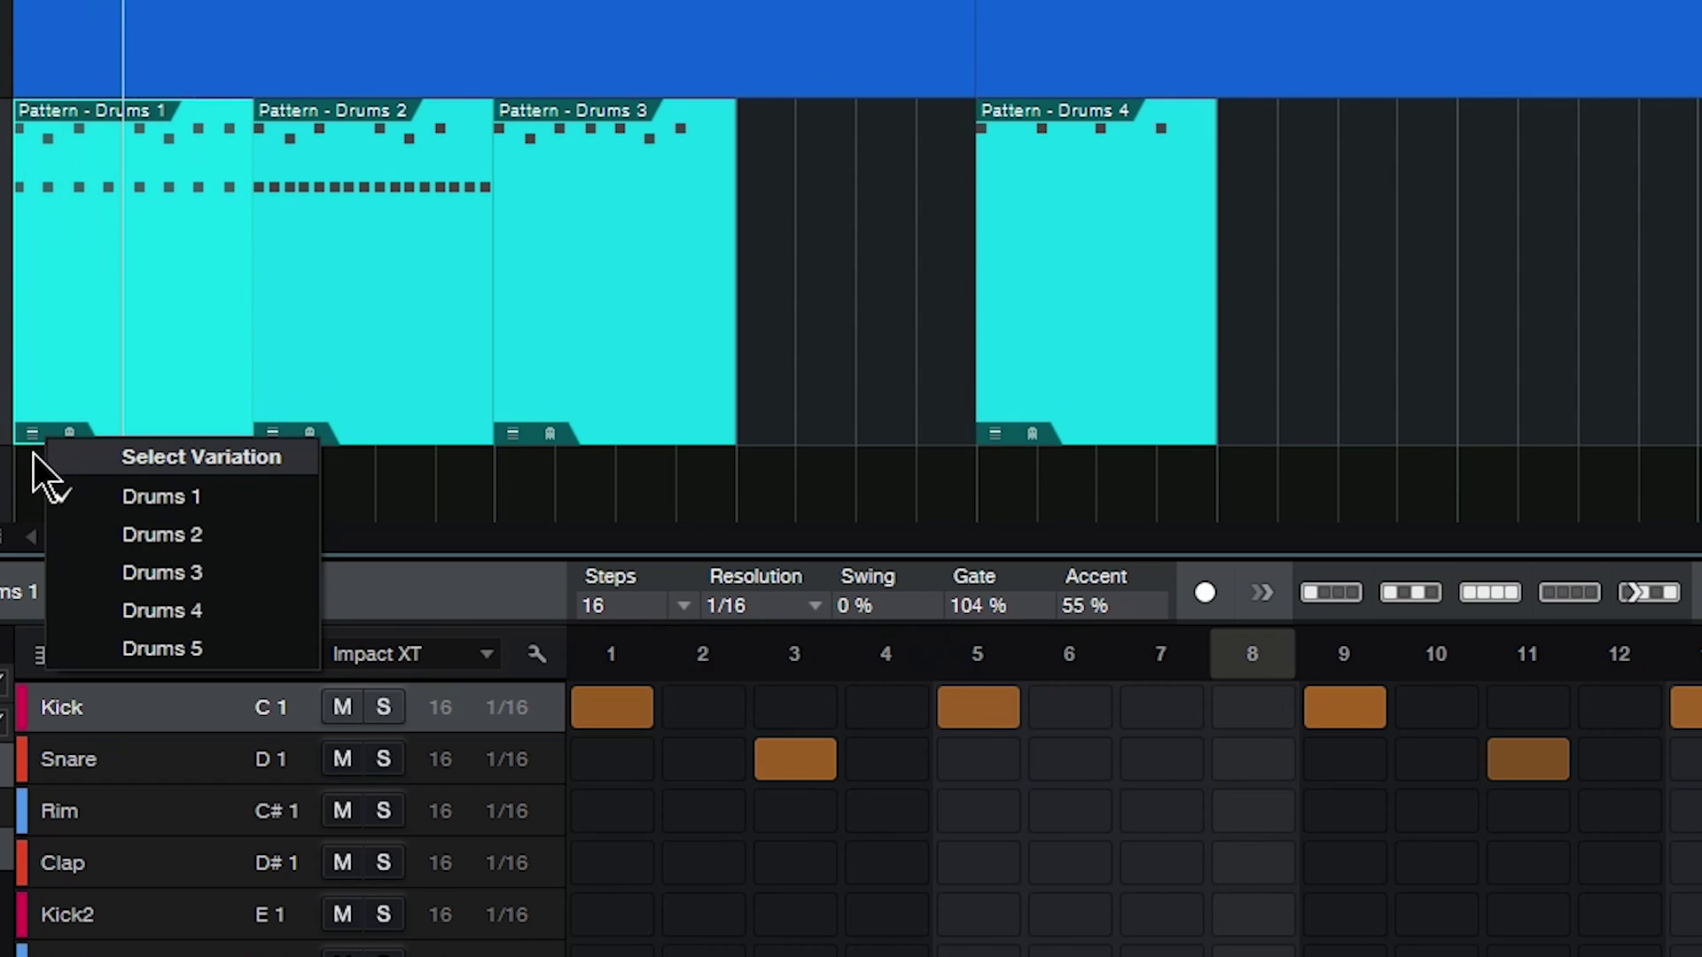
left_click(85, 530)
key("space")
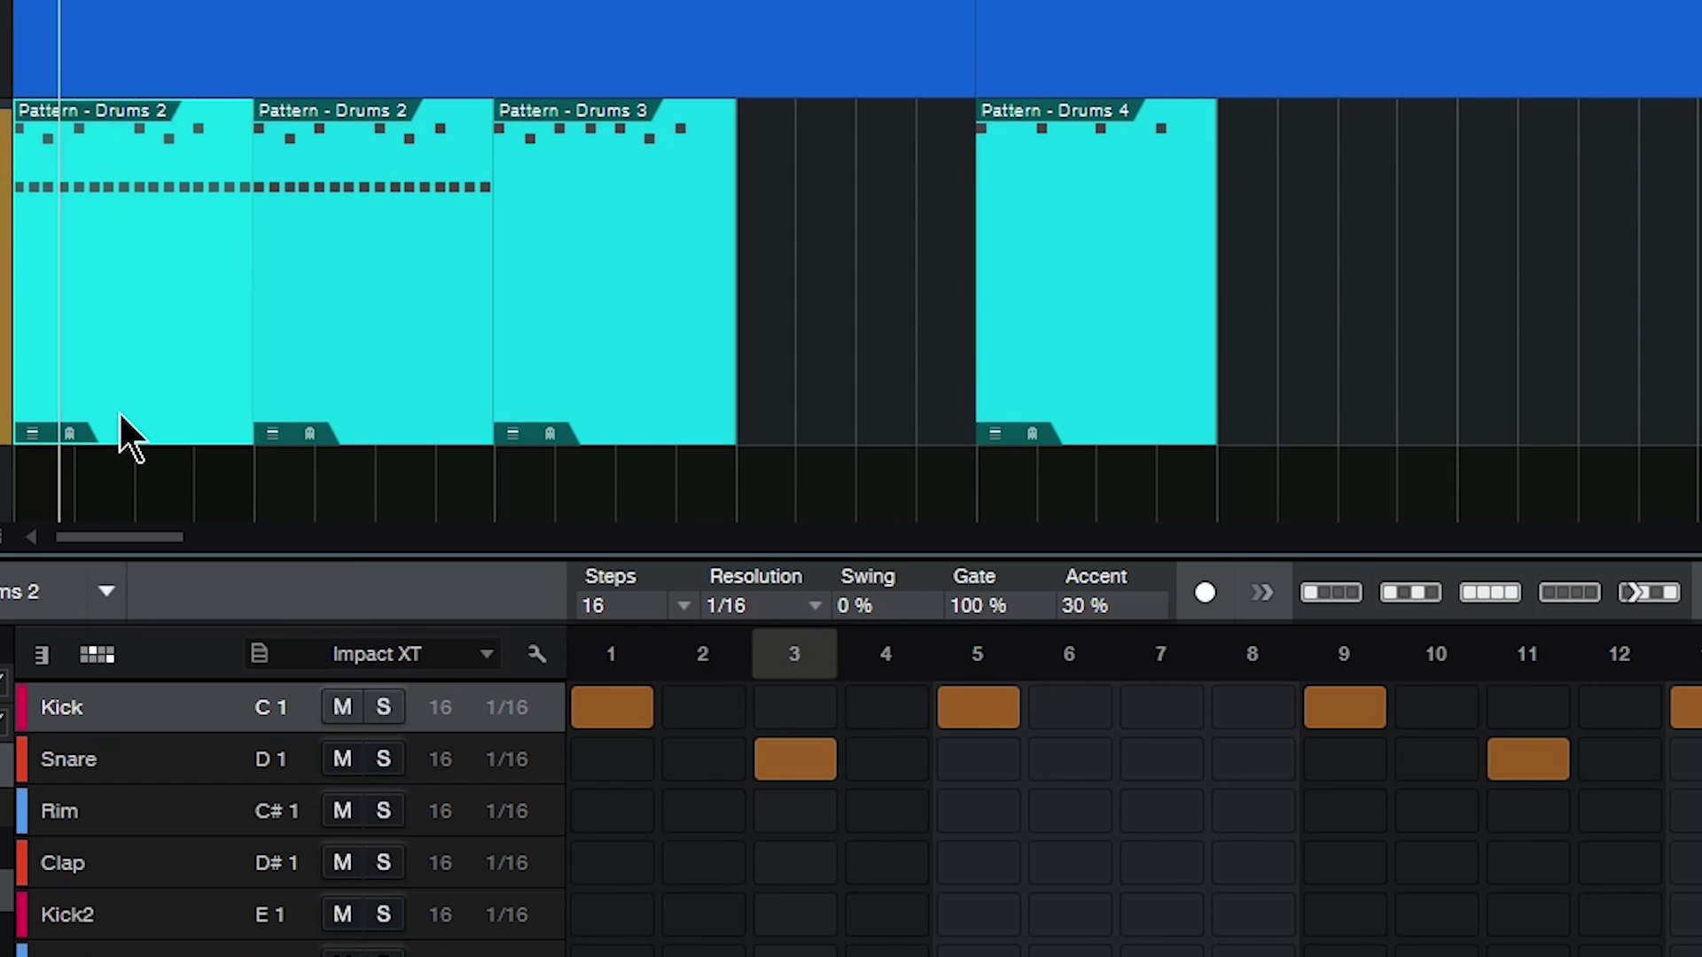
key("space")
Assign the Drums 4 variation to the second pattern and the Drums 1 variation to the first pattern.
left_click(272, 434)
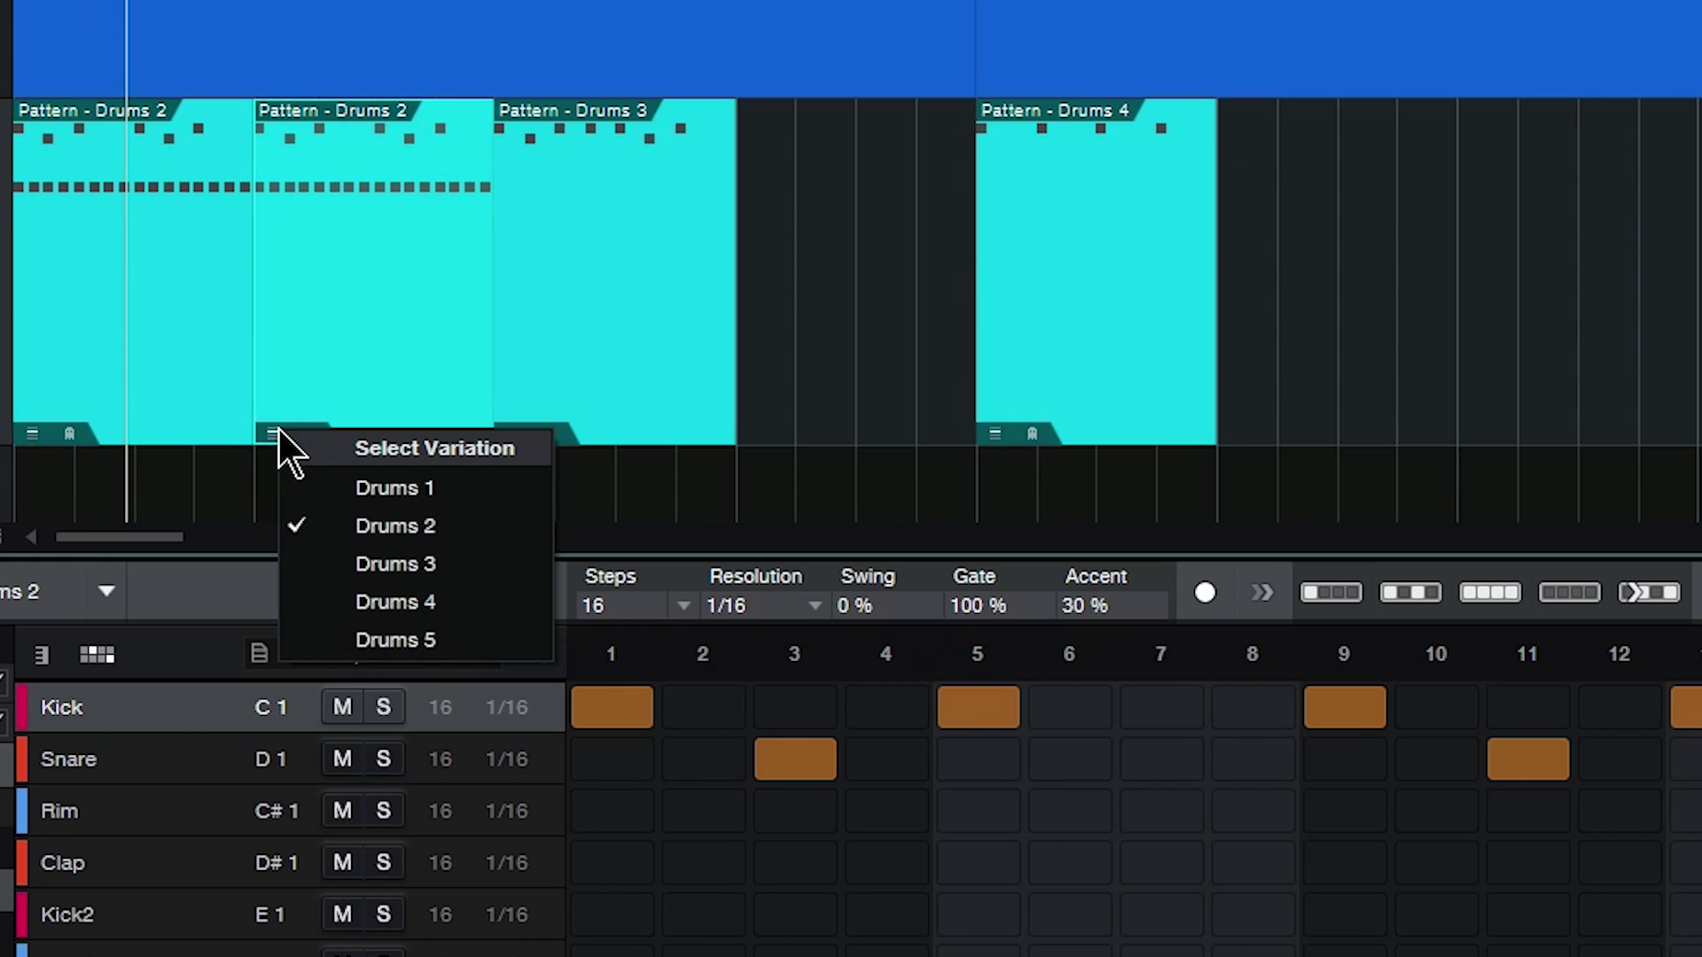
left_click(394, 603)
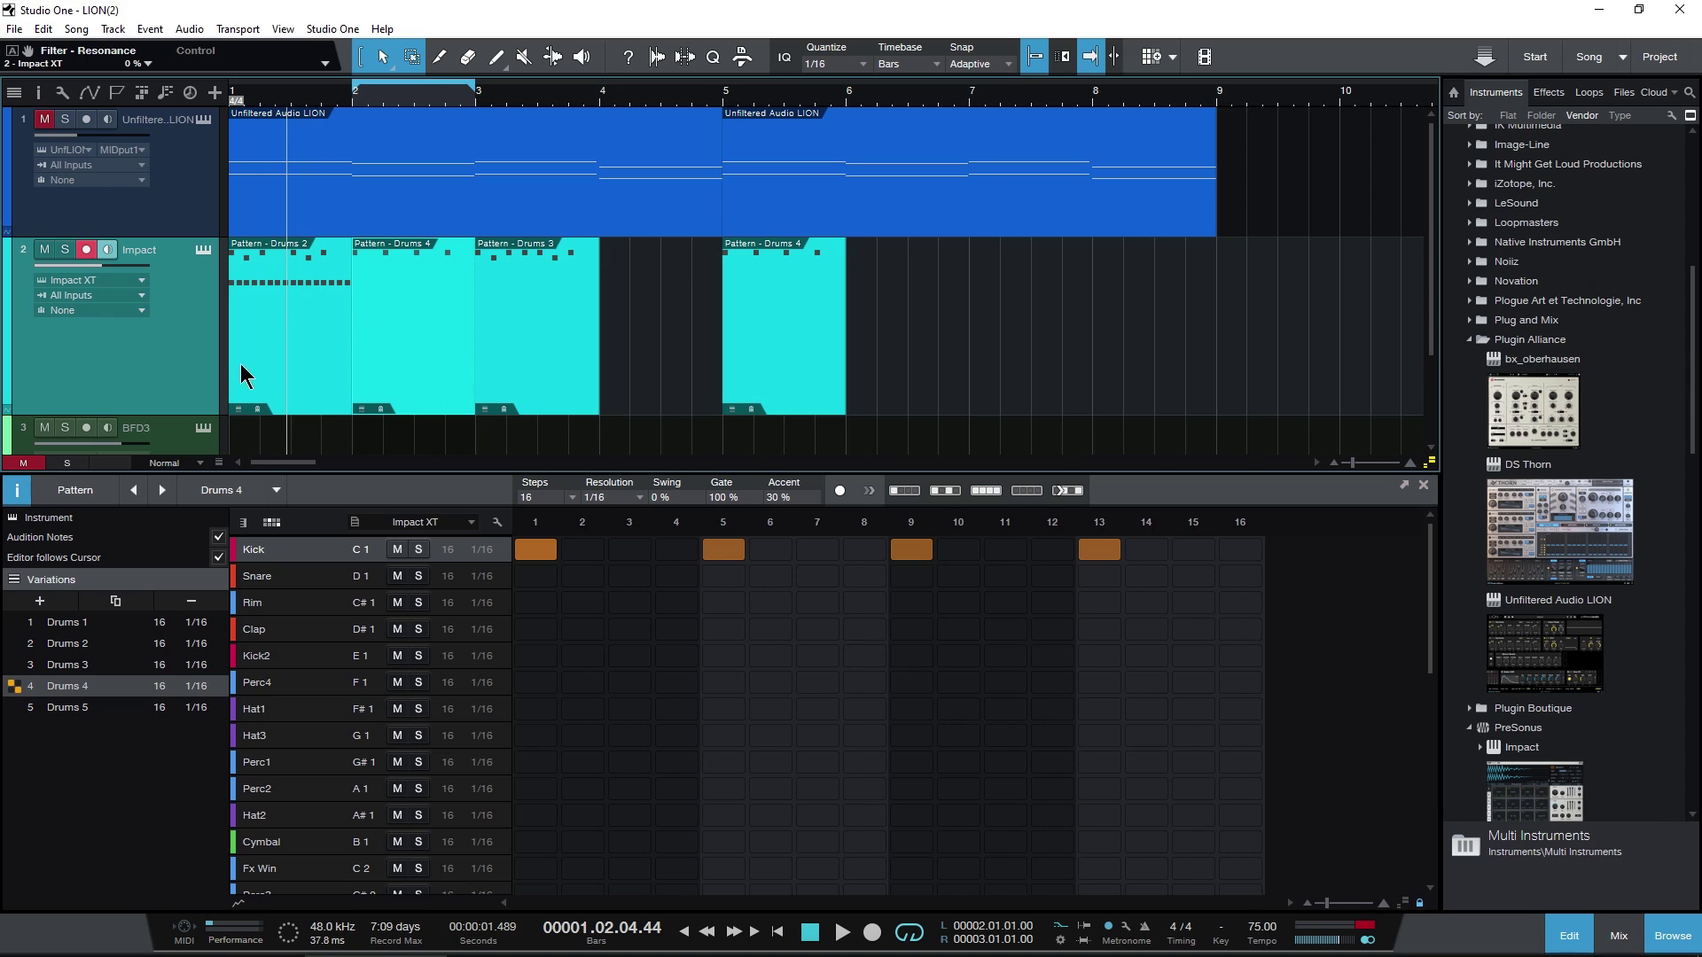
left_click(240, 412)
left_click(270, 431)
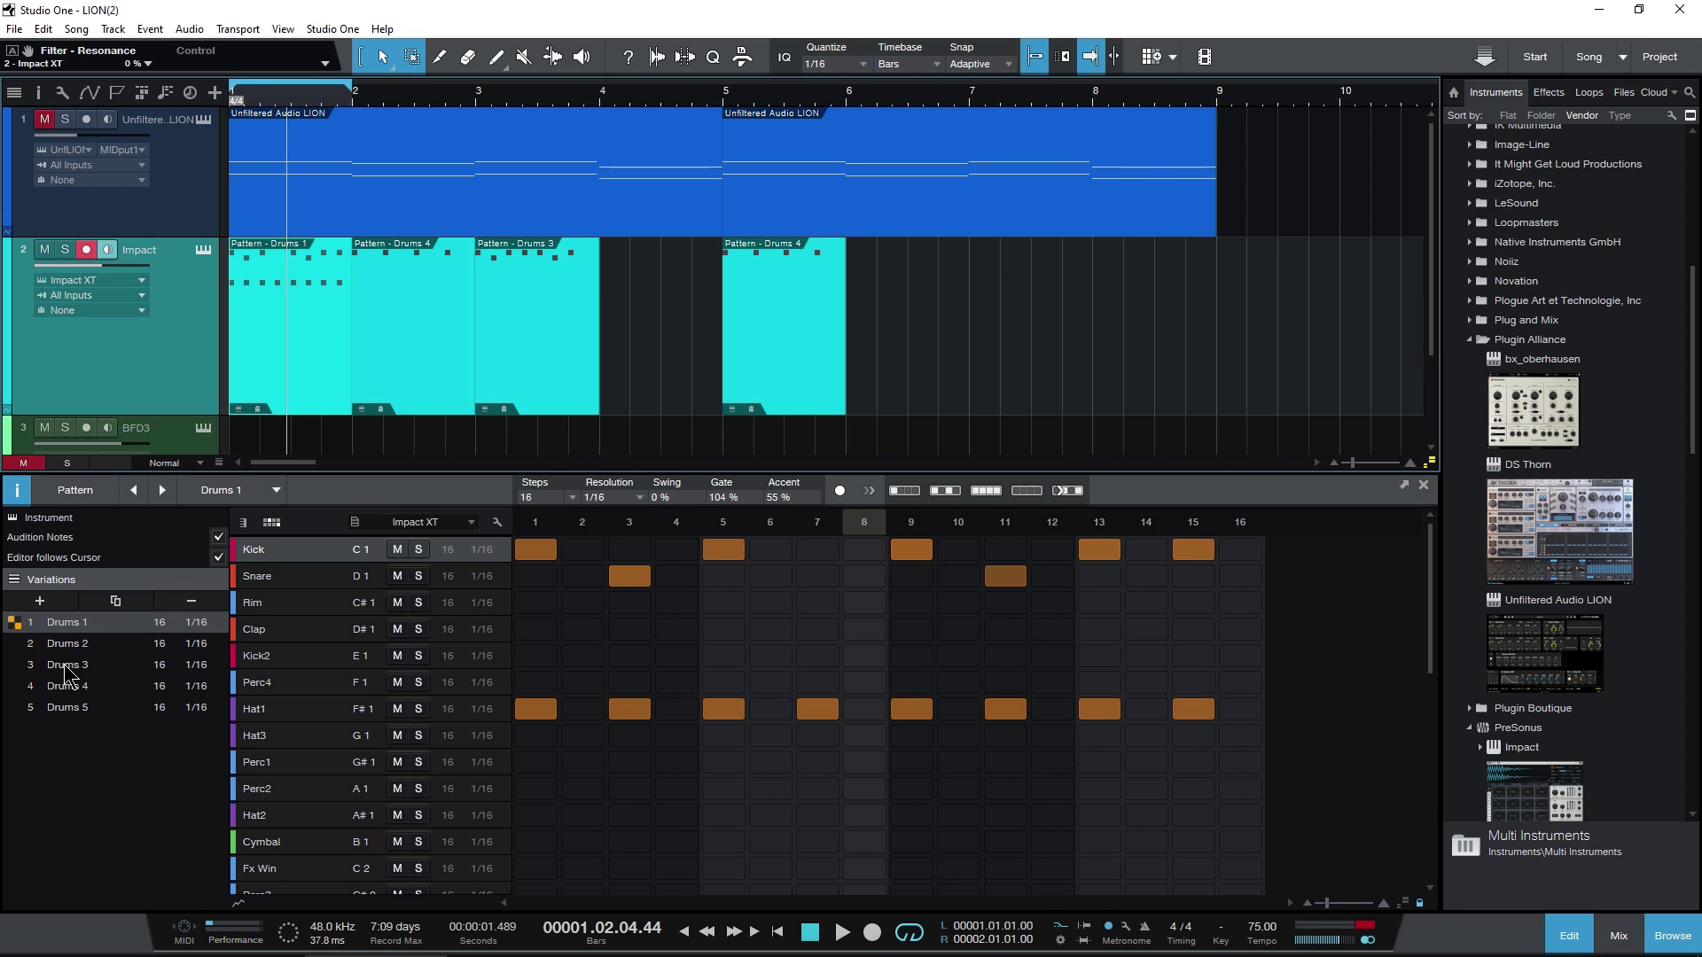
Move the Drums 4 pattern from bar 5 to bar 4, and insert a new empty pattern at bar 5.
left_click_drag(788, 372, 683, 372)
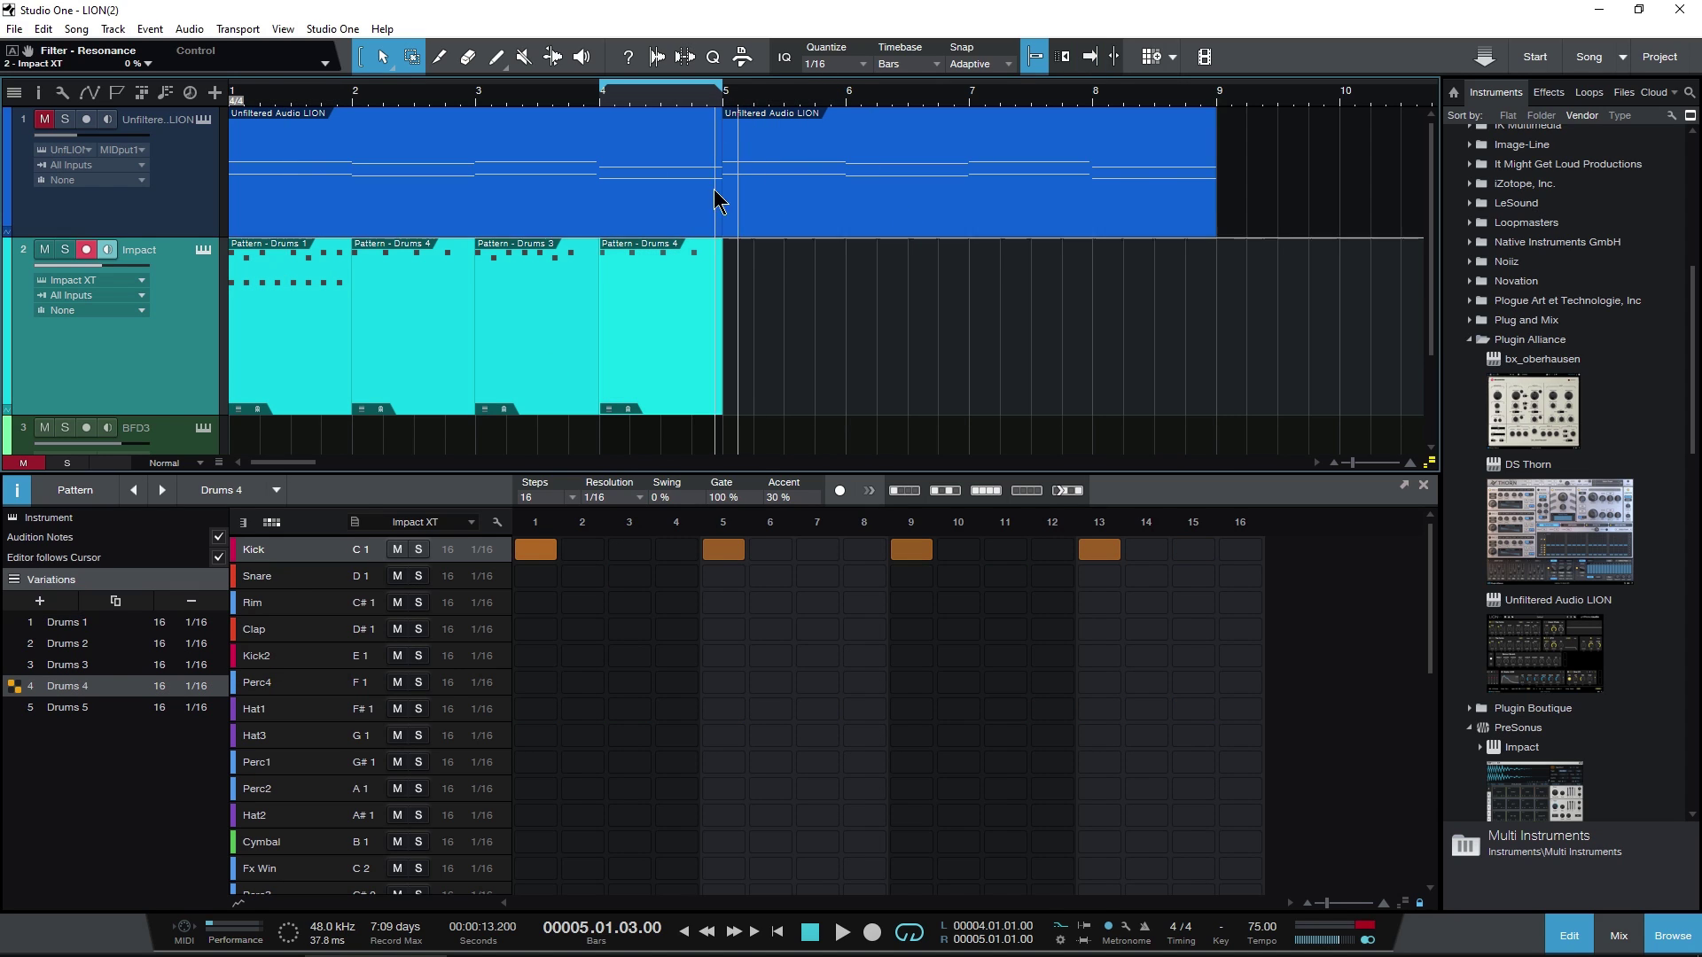
right_click(709, 344)
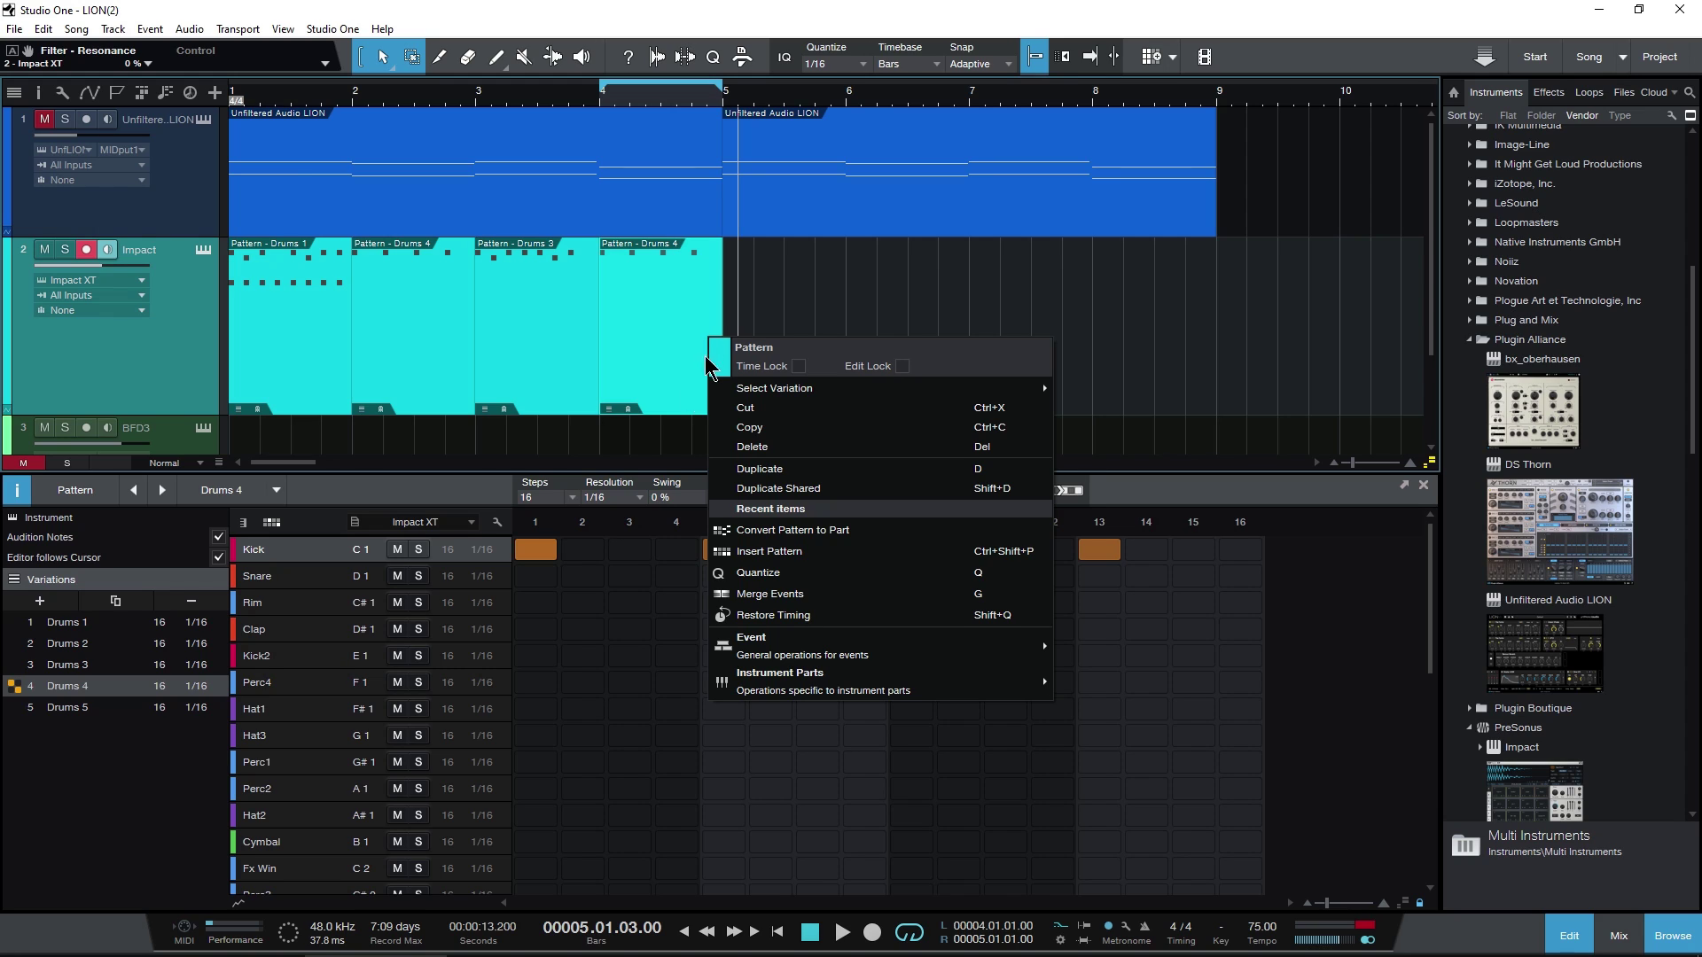
left_click(869, 551)
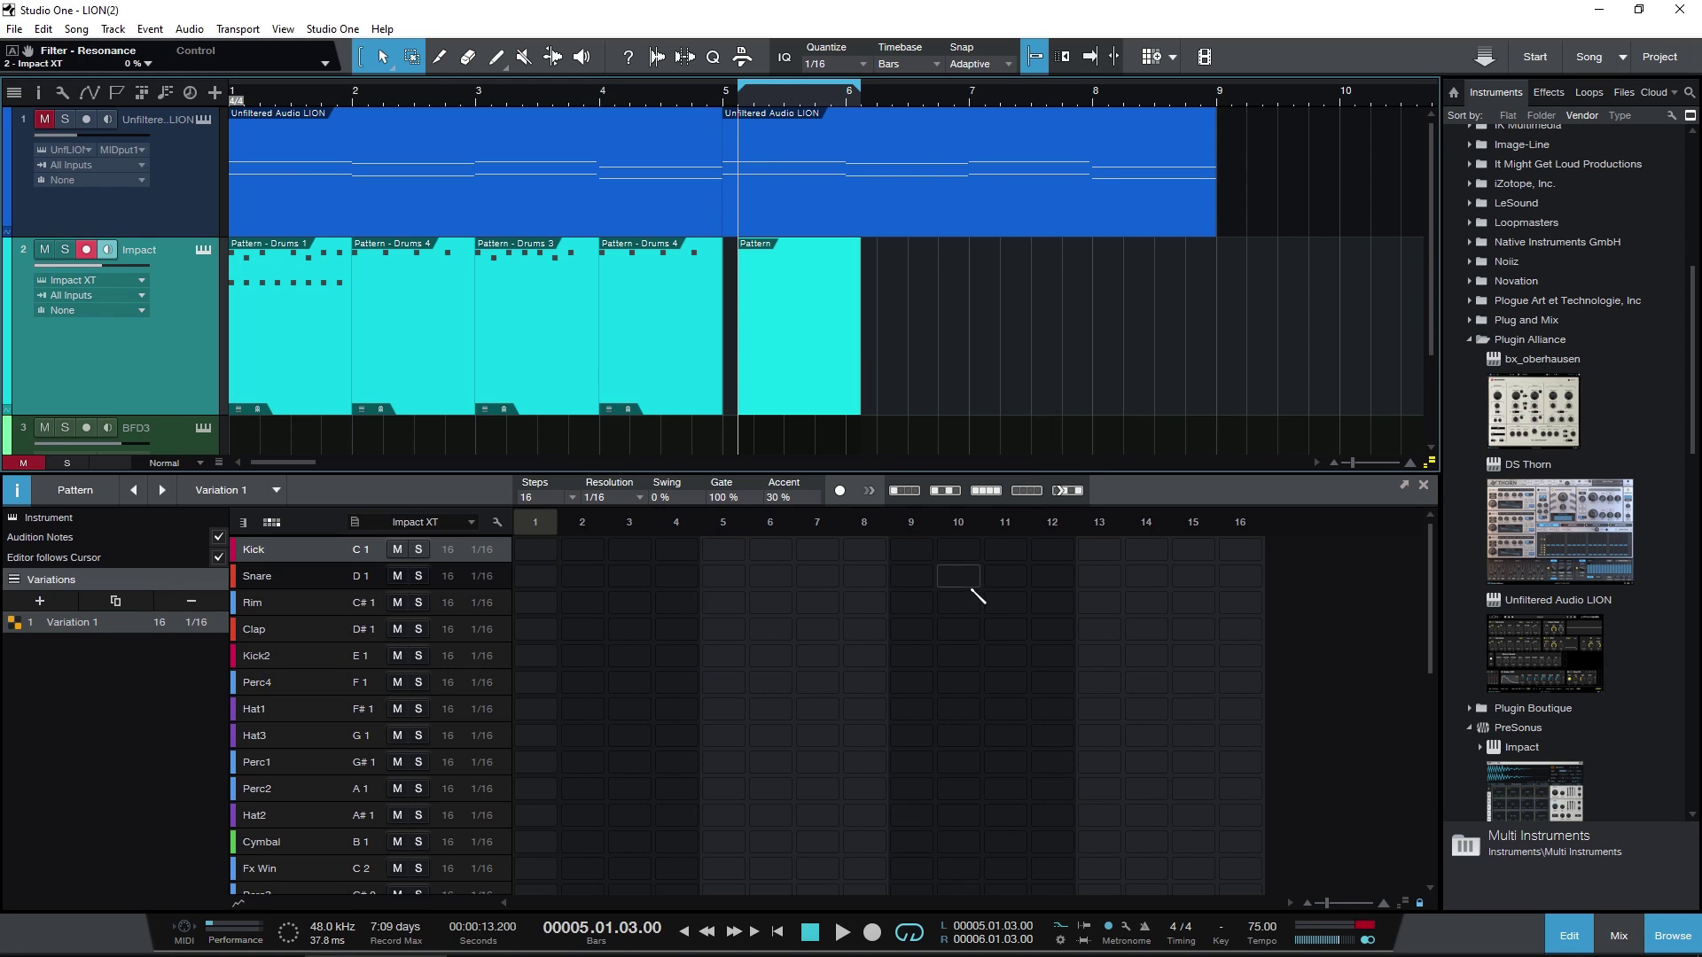
left_click_drag(810, 391, 778, 397)
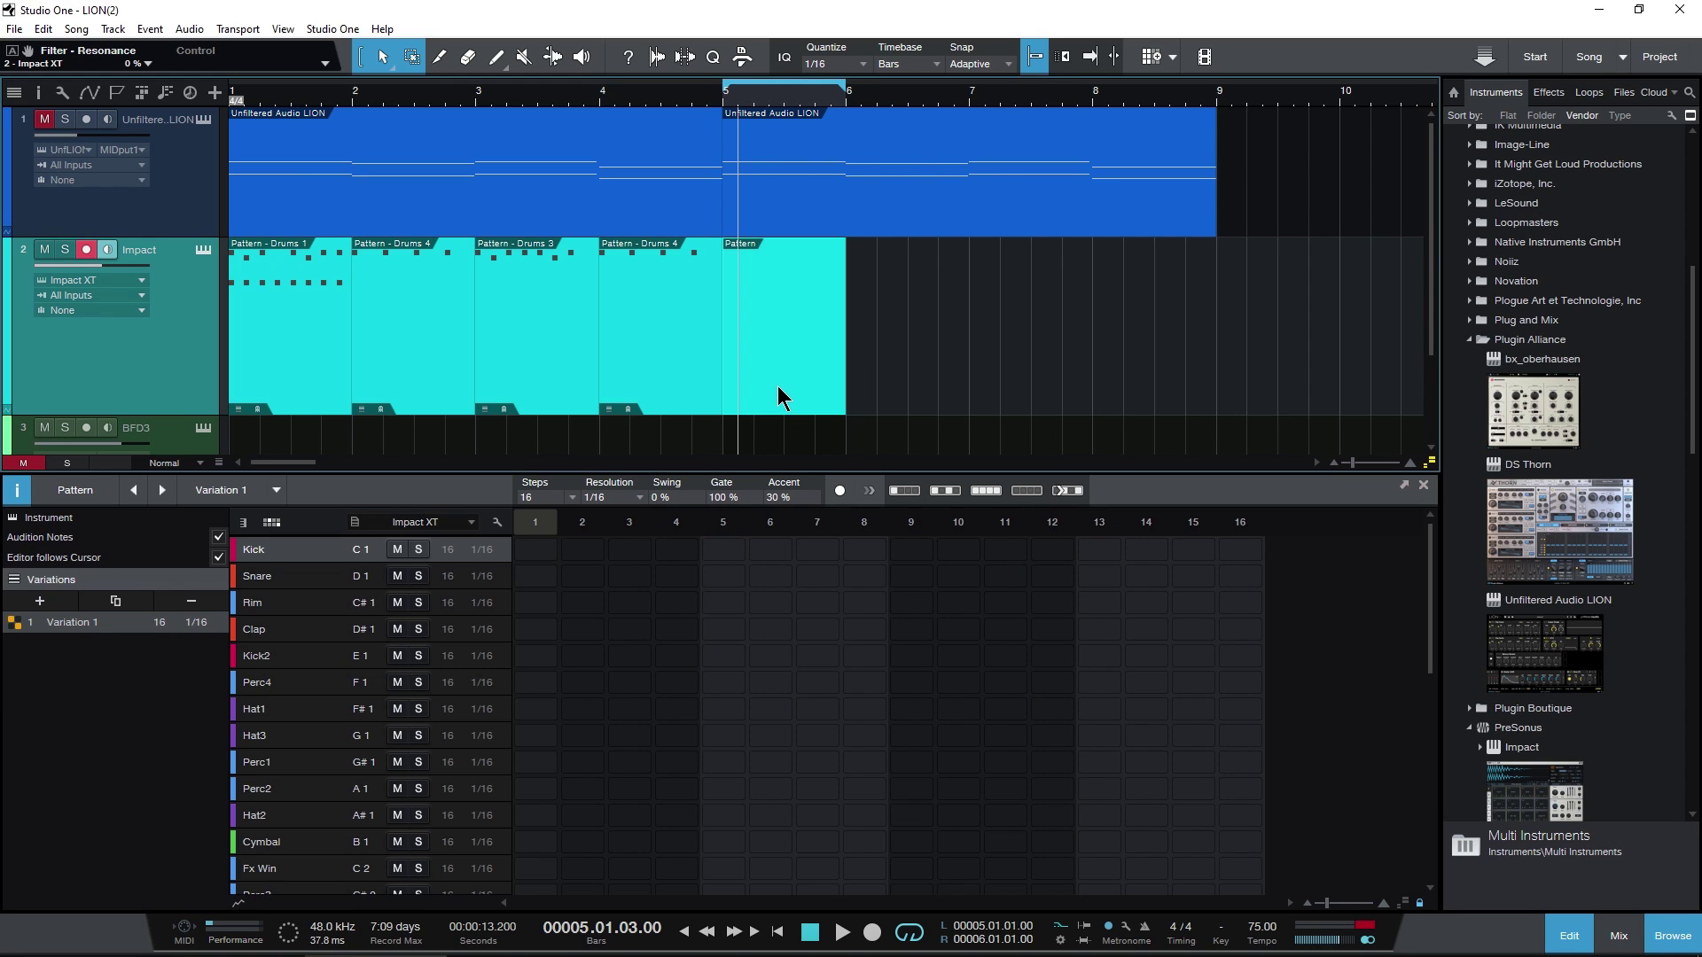
Fill the Kick lane of the new pattern at bar 5 with hits on every second step.
left_click(656, 372)
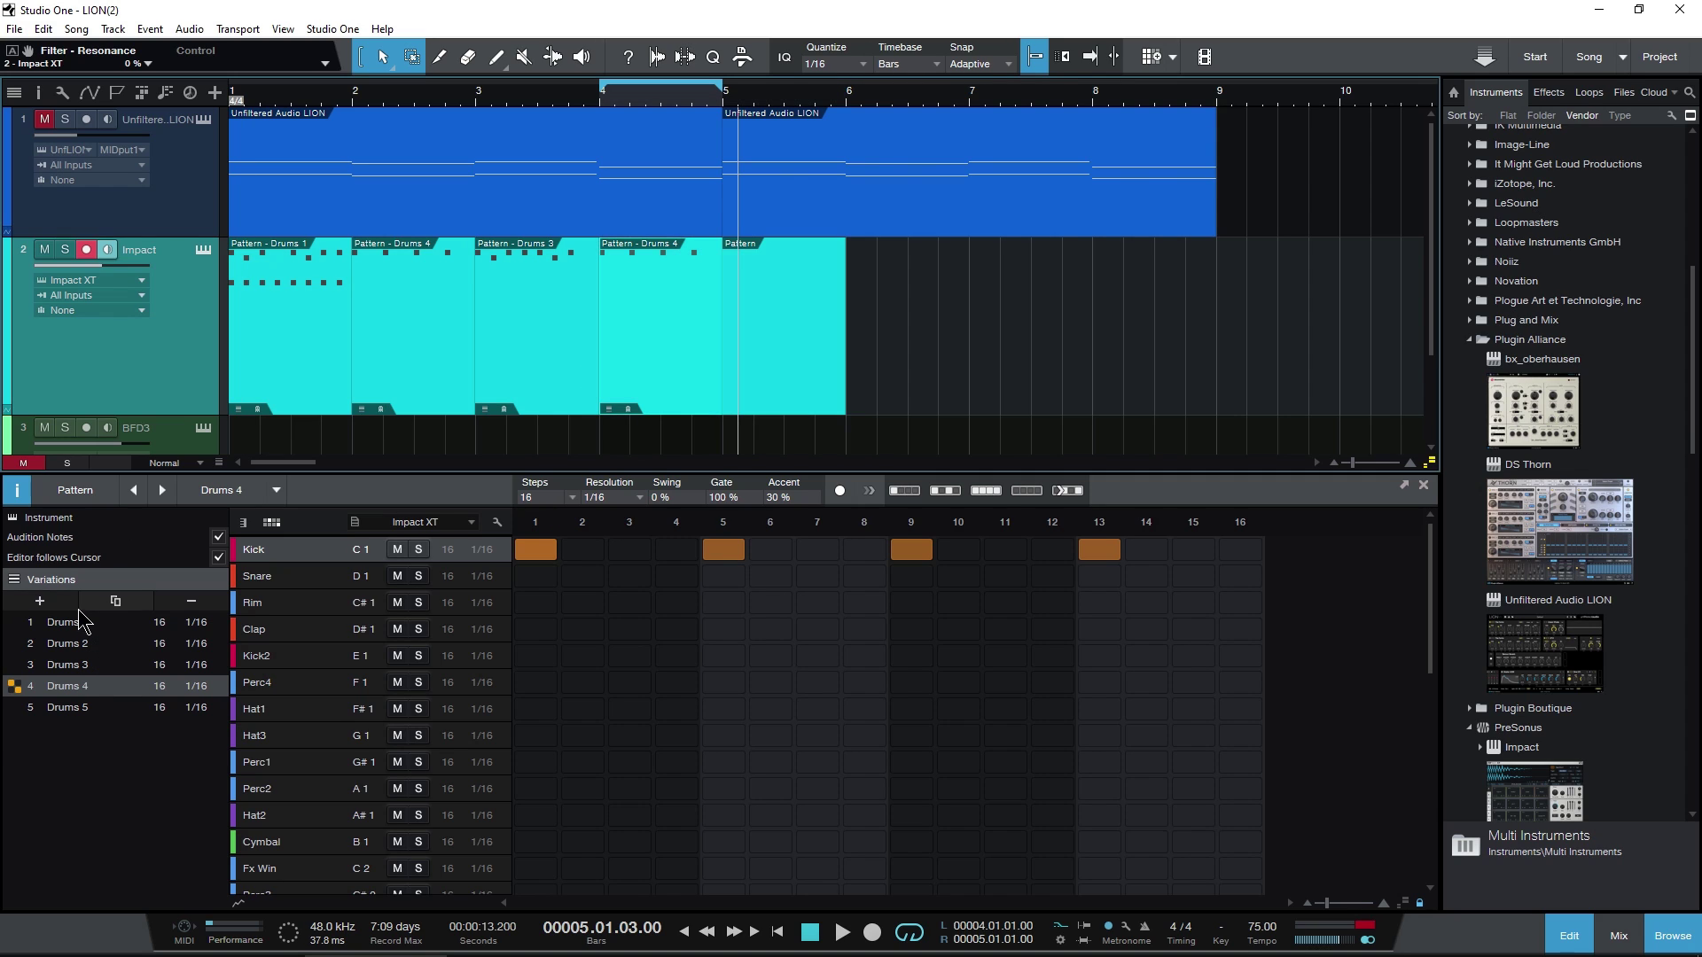
left_click(775, 364)
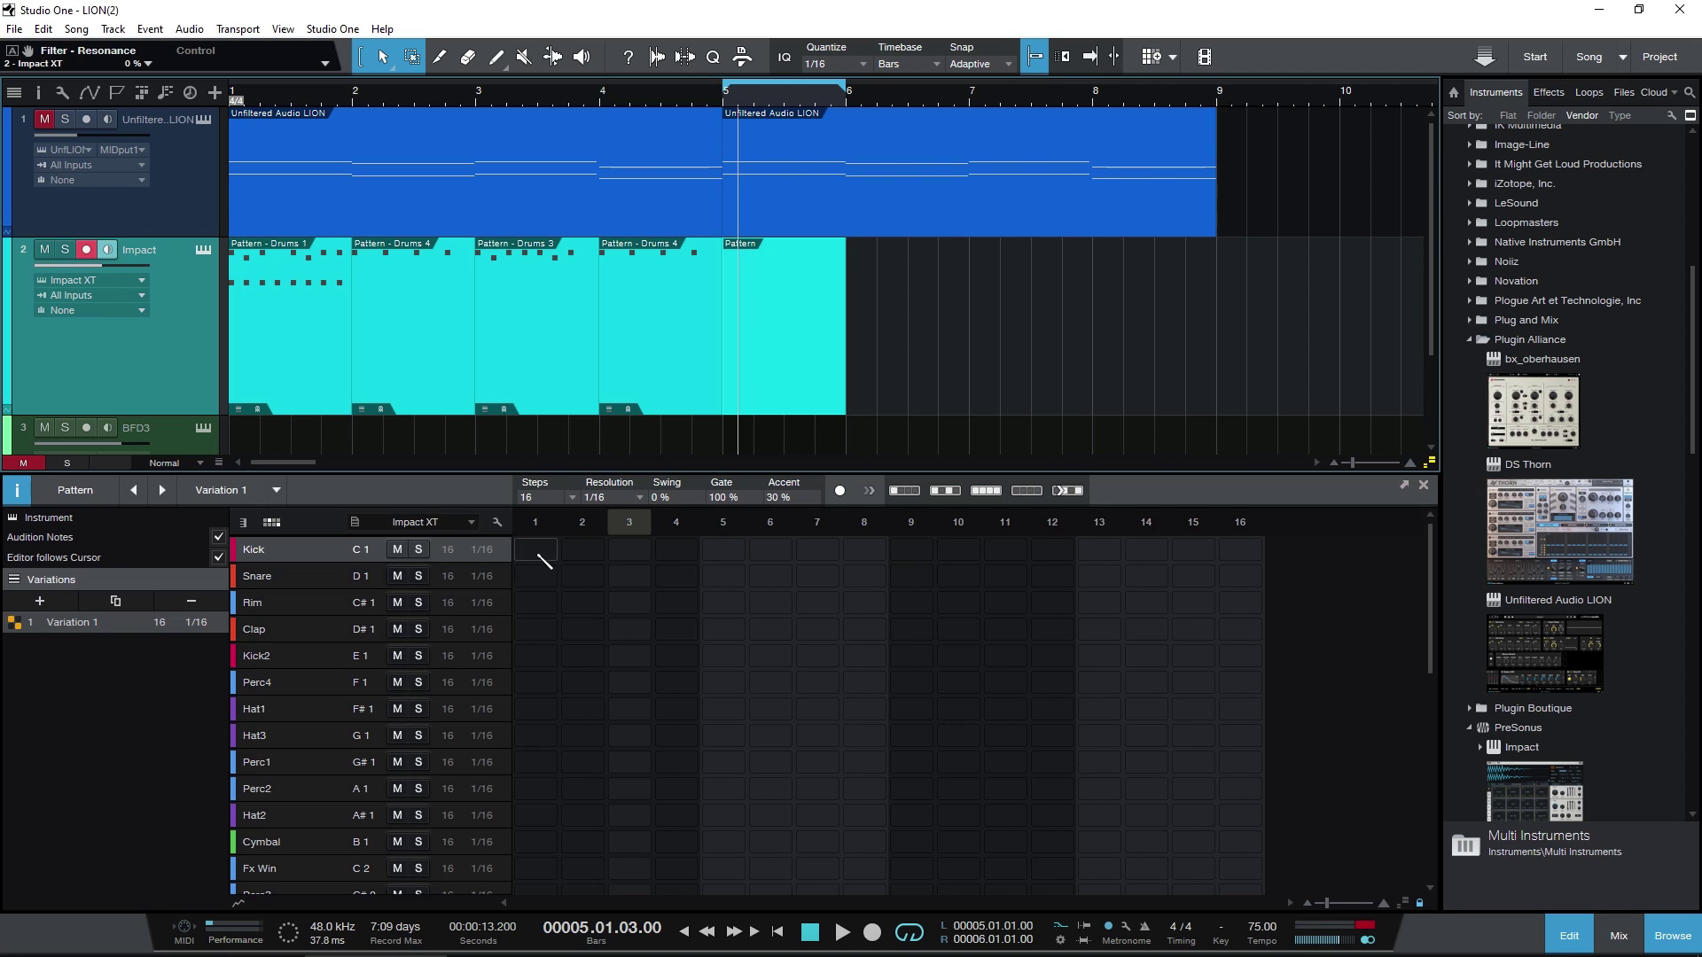
left_click(947, 494)
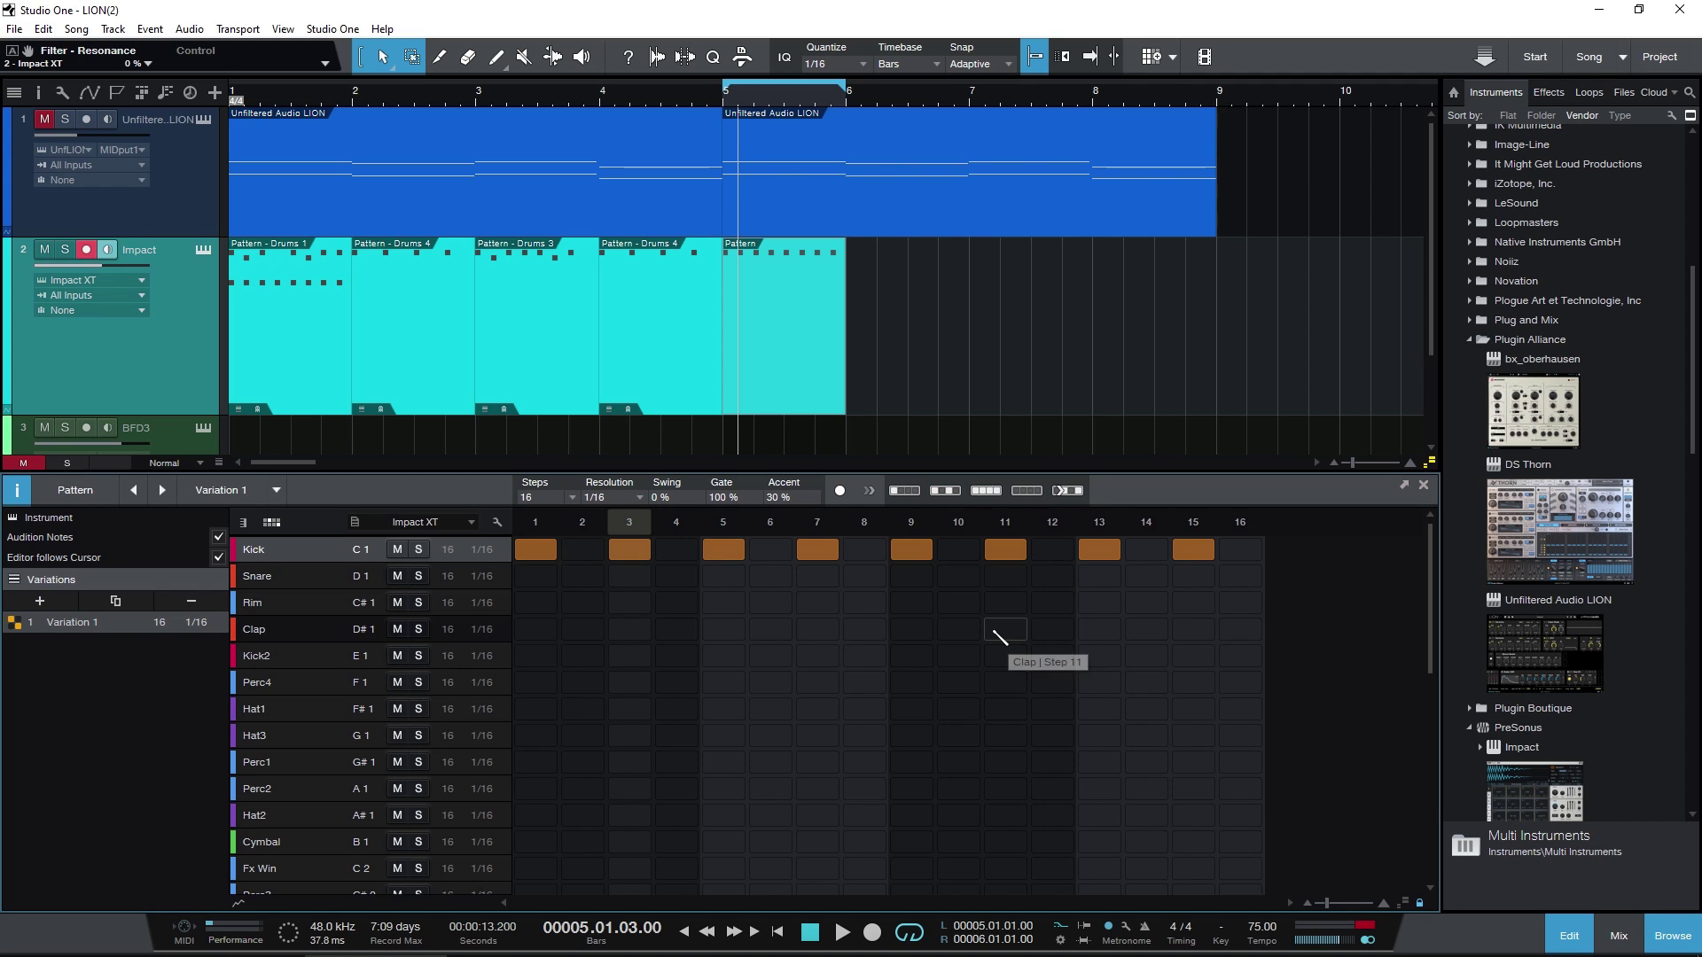
Duplicate Variation 1, setting the copy's Kick to every fourth step and its Snare to all 16 steps.
left_click(116, 601)
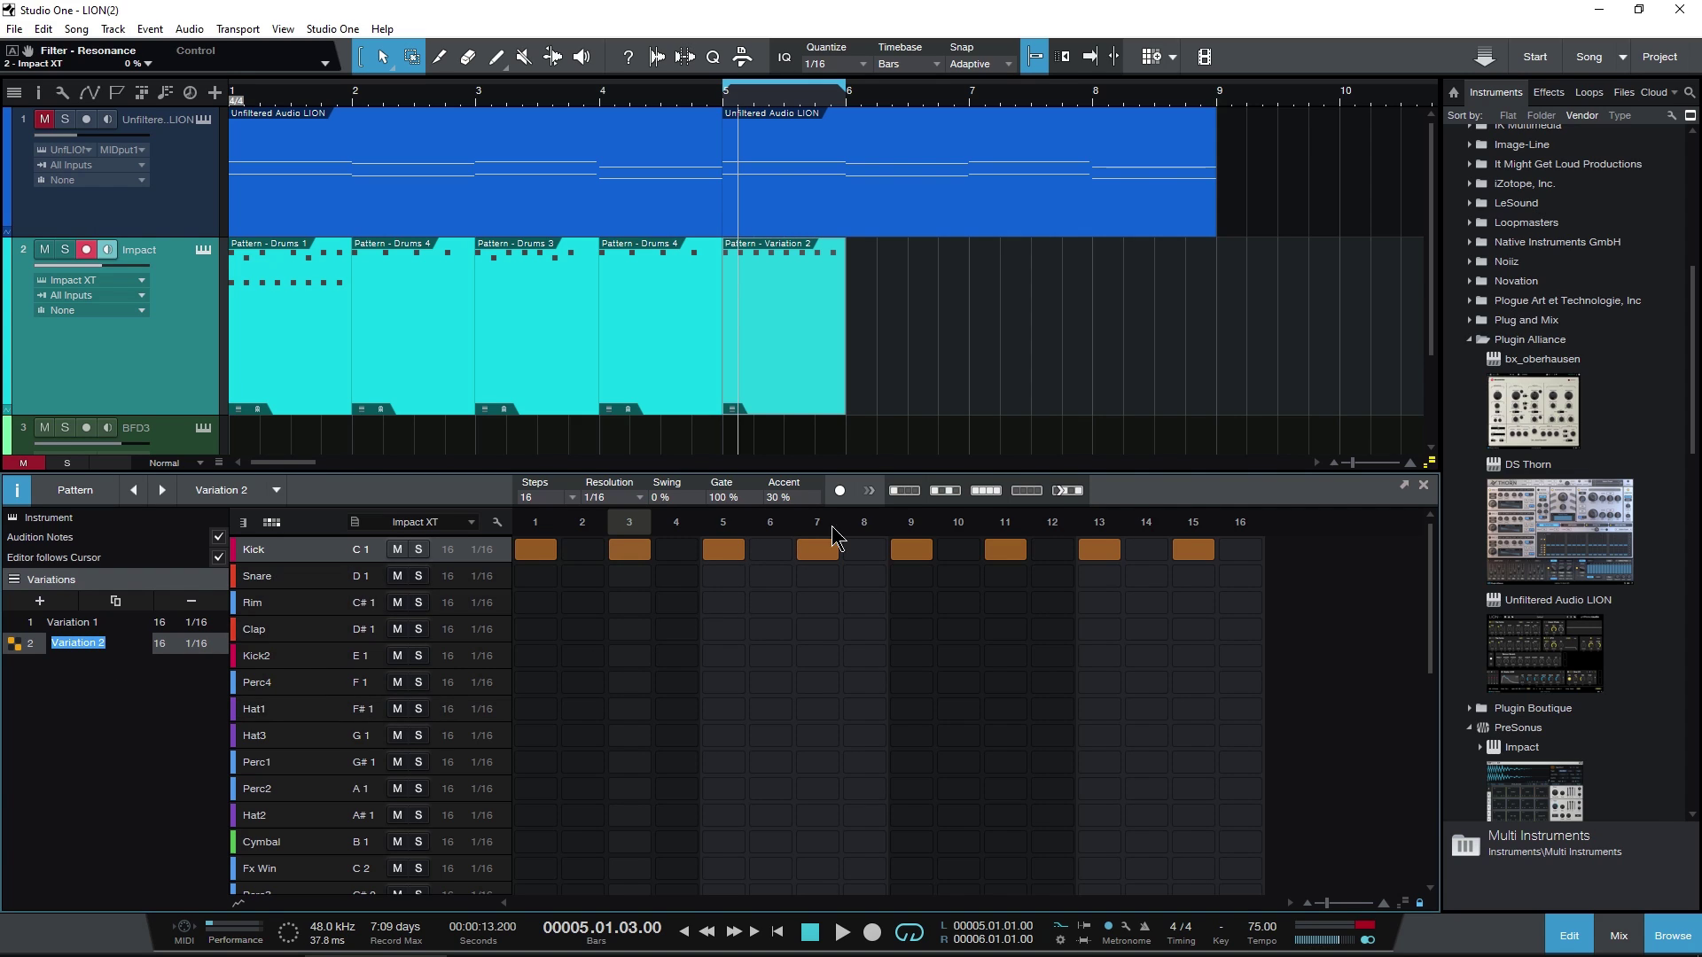
left_click(903, 490)
left_click(257, 576)
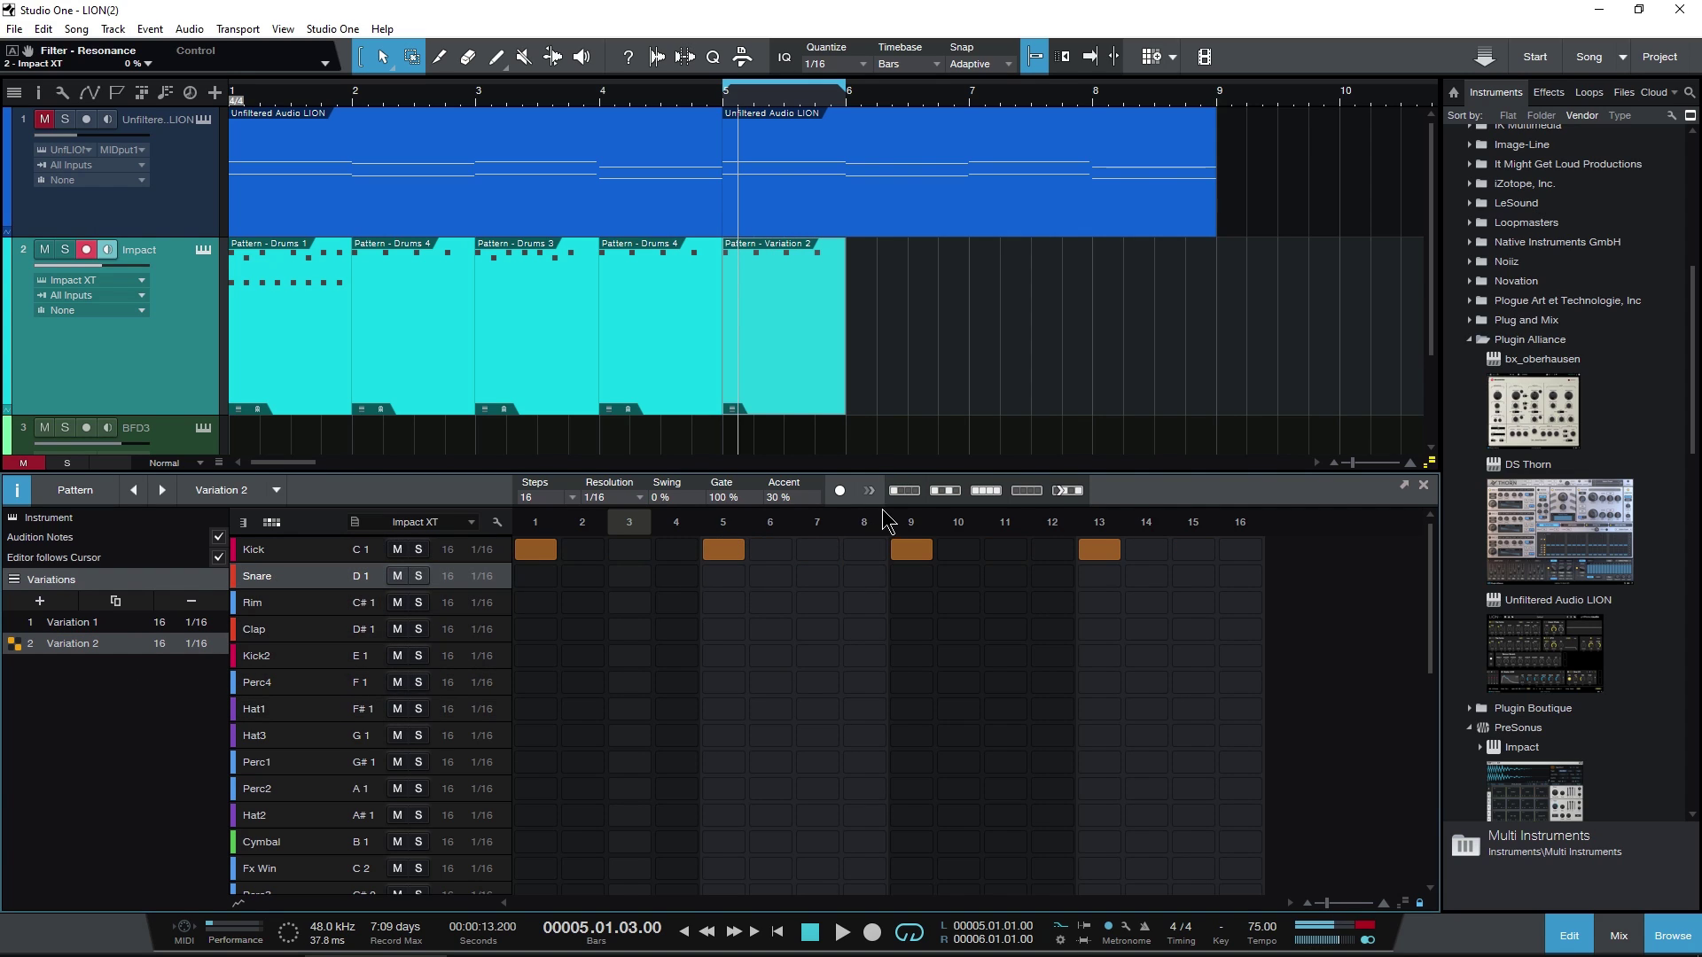
left_click(904, 490)
left_click(984, 492)
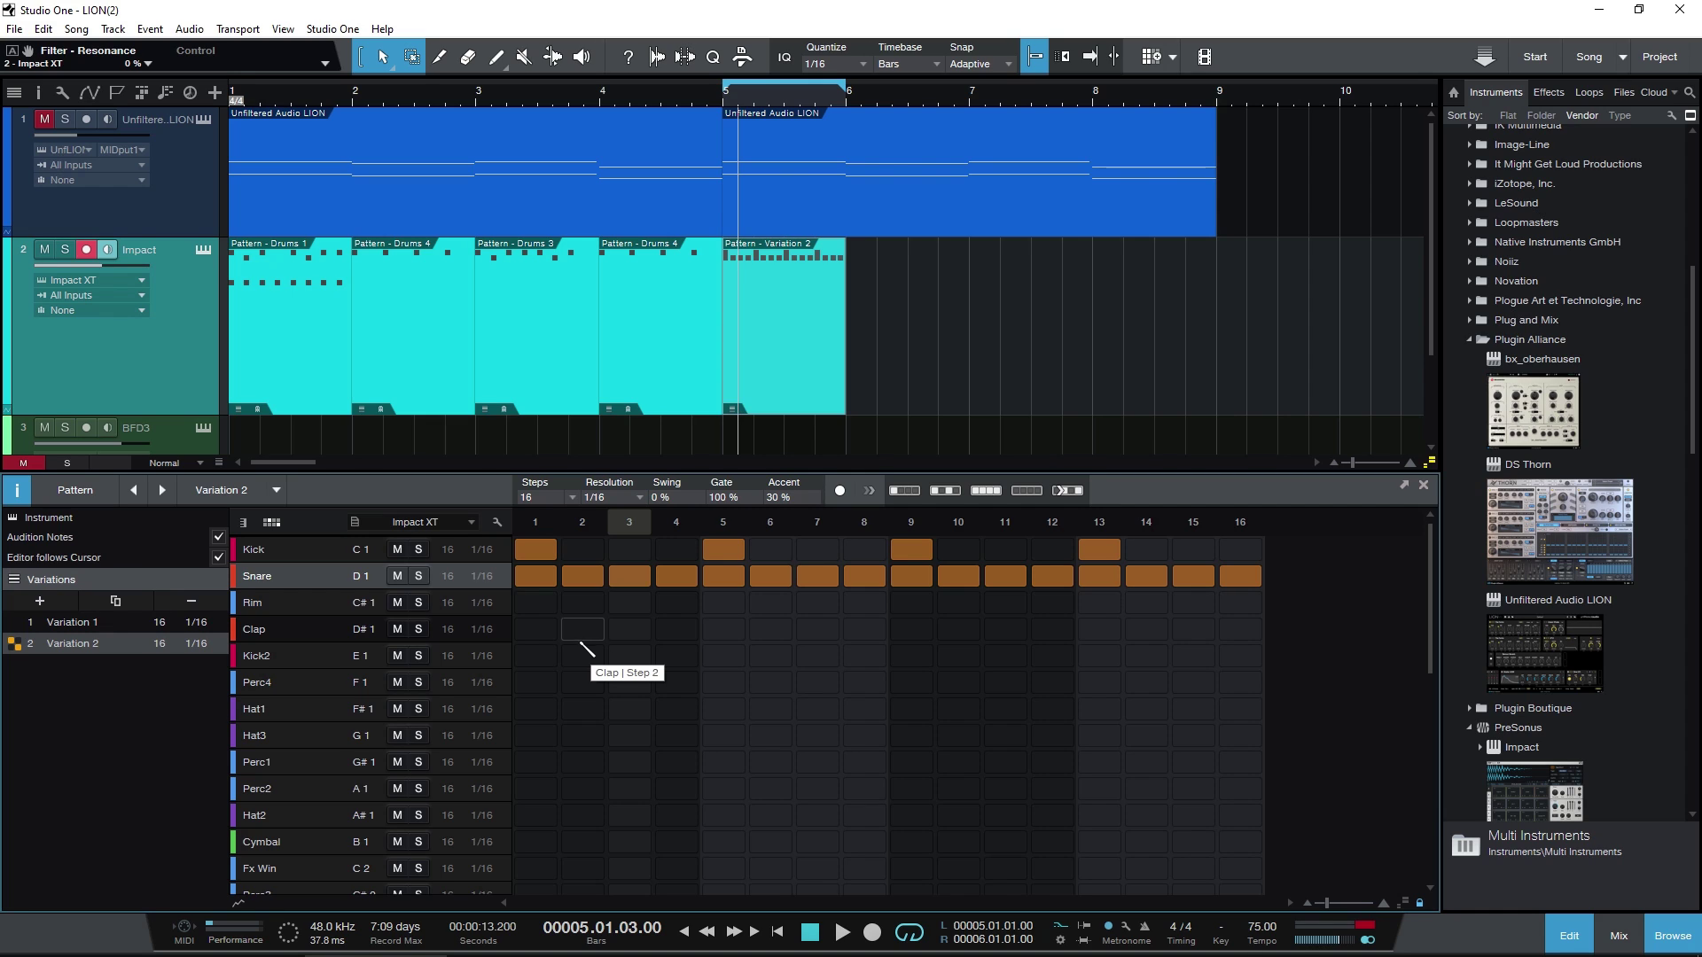
Move the new pattern to 6.2.3, apart from the other patterns, and rename its variations Chorus and Chorus 2.
left_click_drag(795, 381, 963, 383)
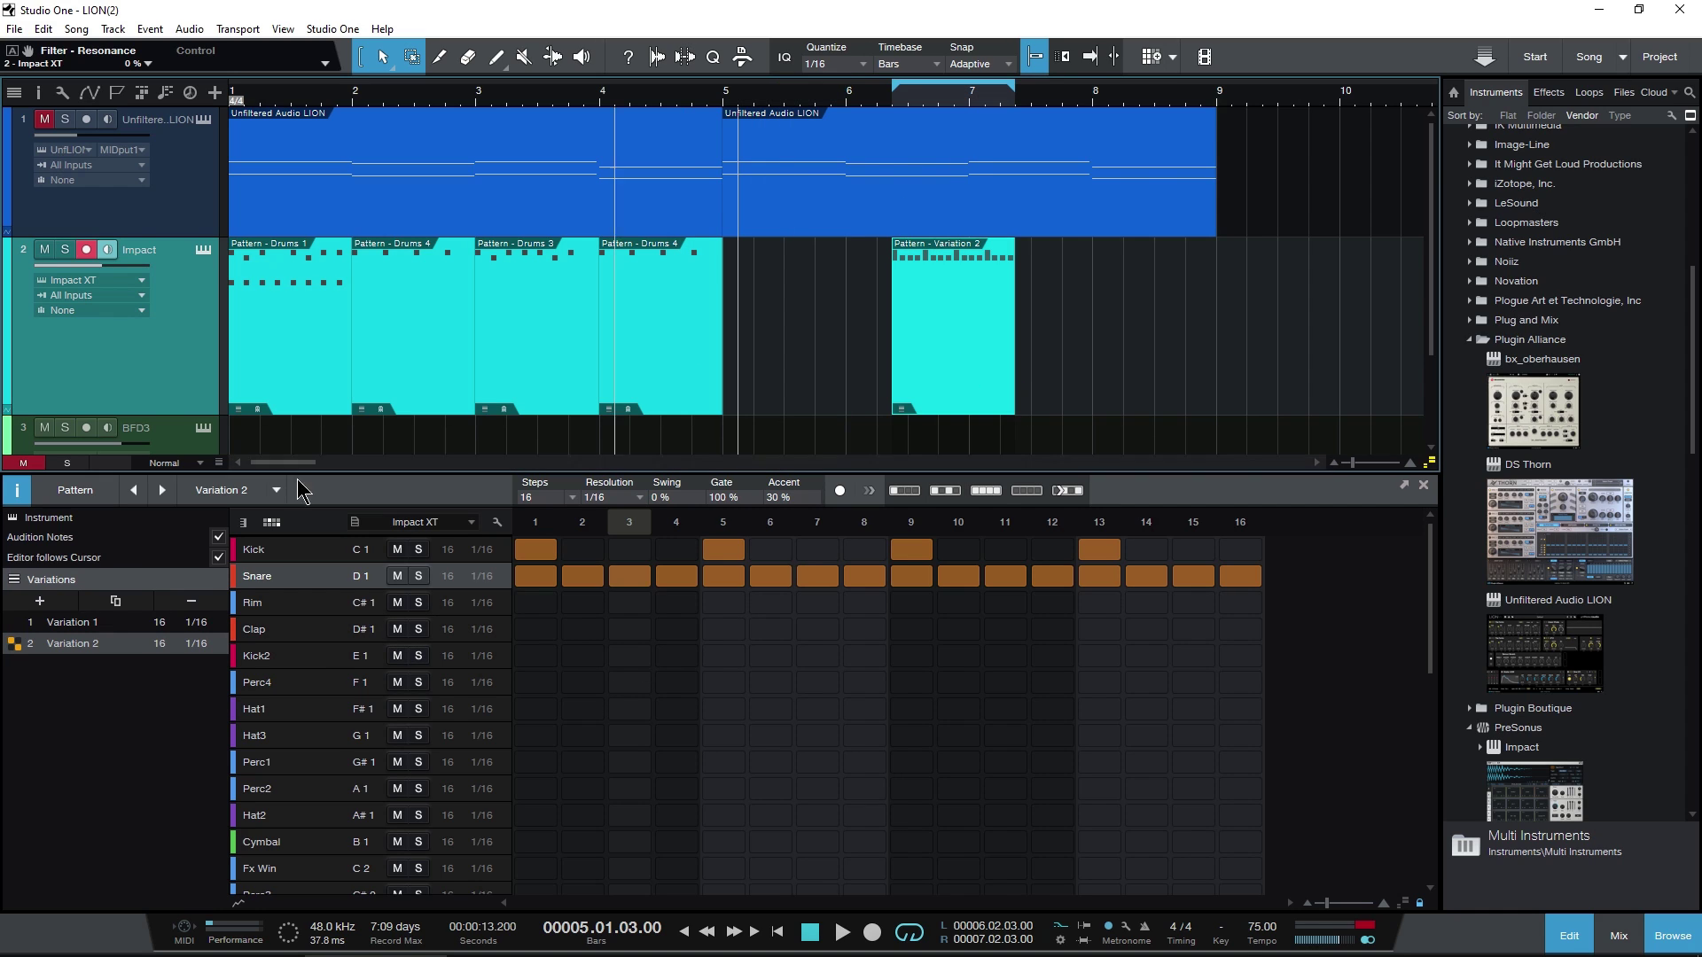
double_click(78, 624)
type("Chorus")
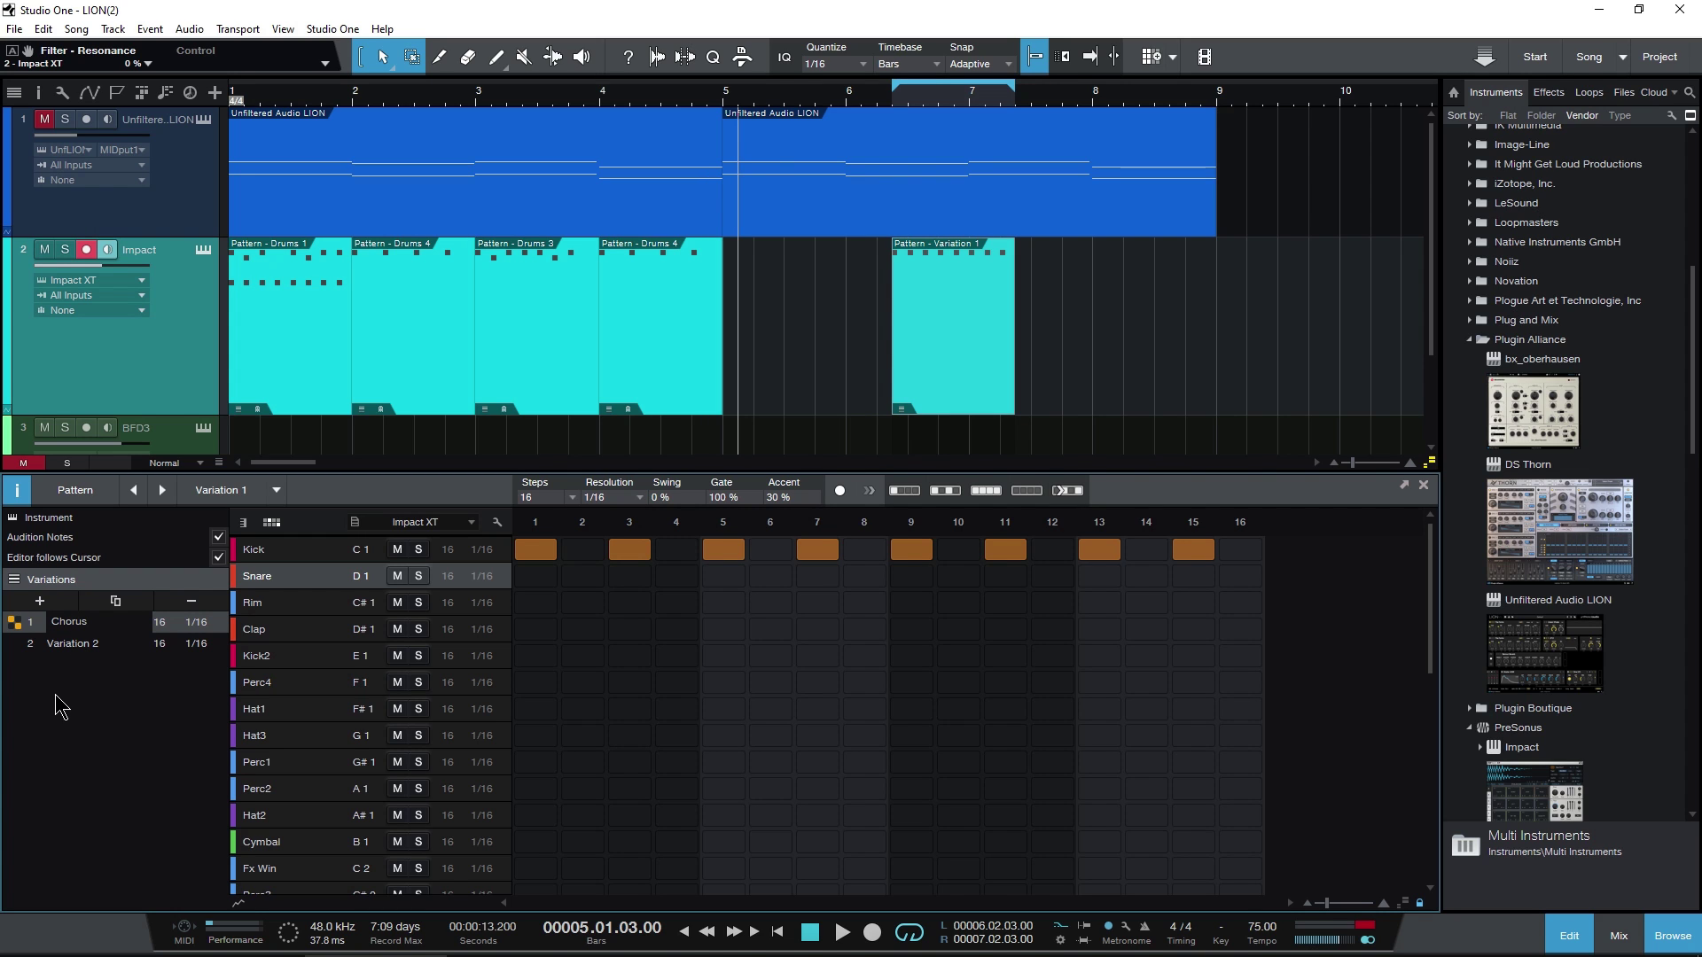
double_click(71, 644)
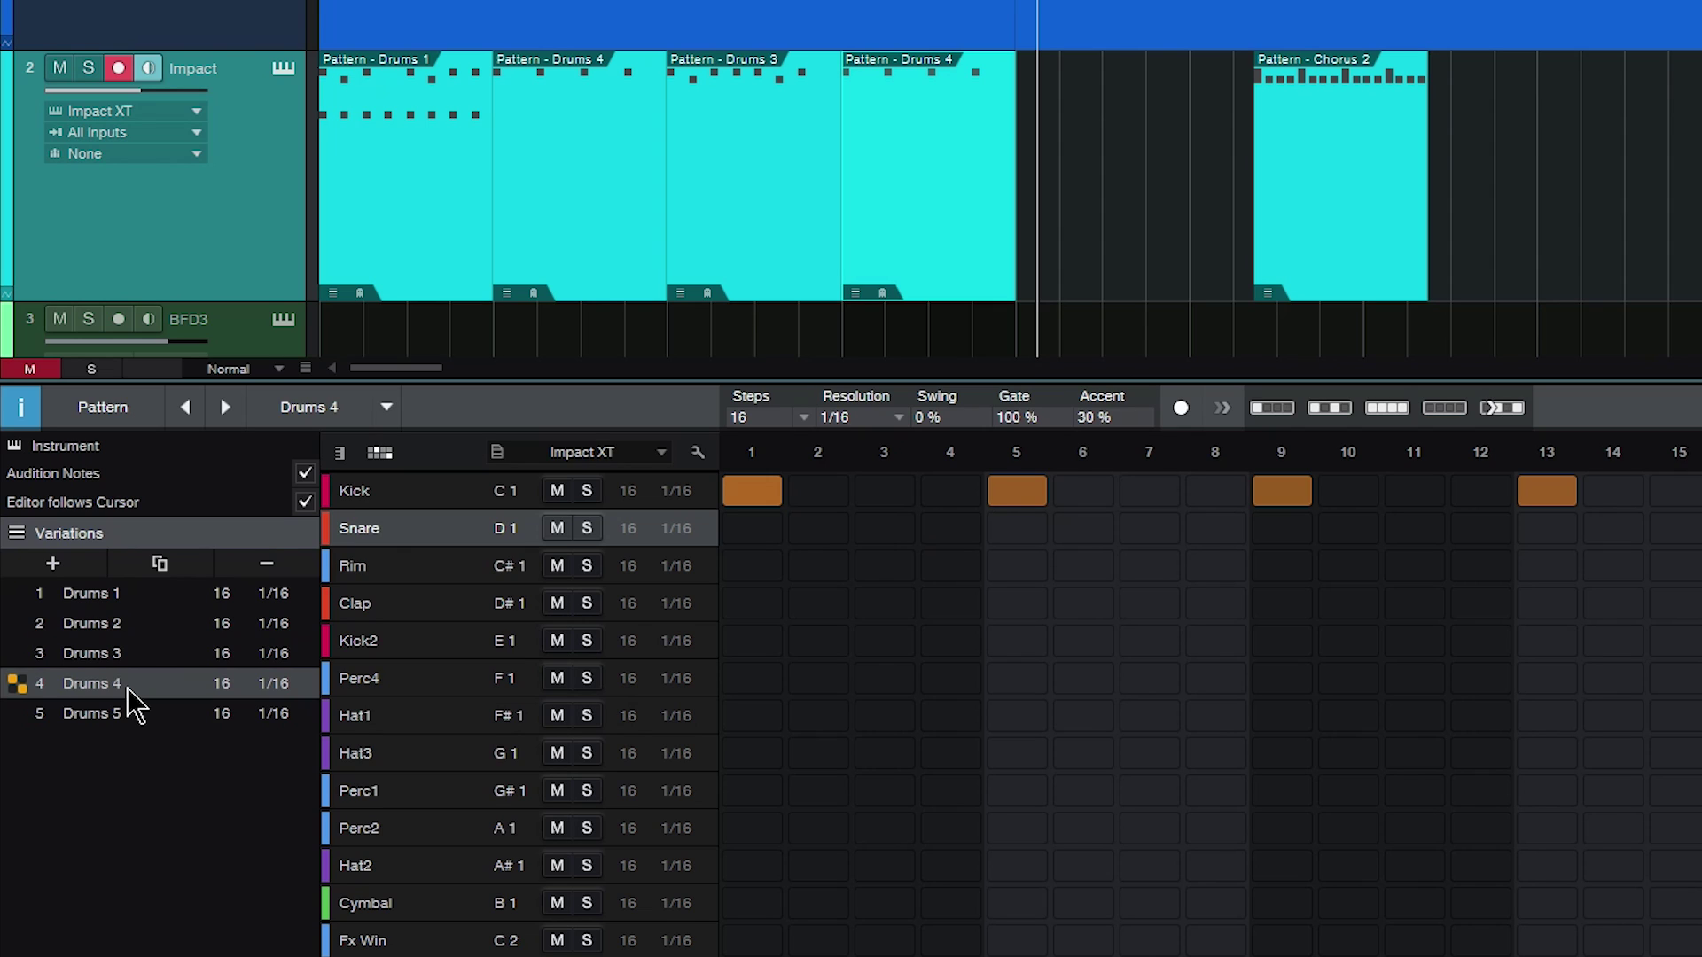
Examine the Drums 3 and Drums 4 patterns and the list of variations the drum patterns share.
left_click(733, 216)
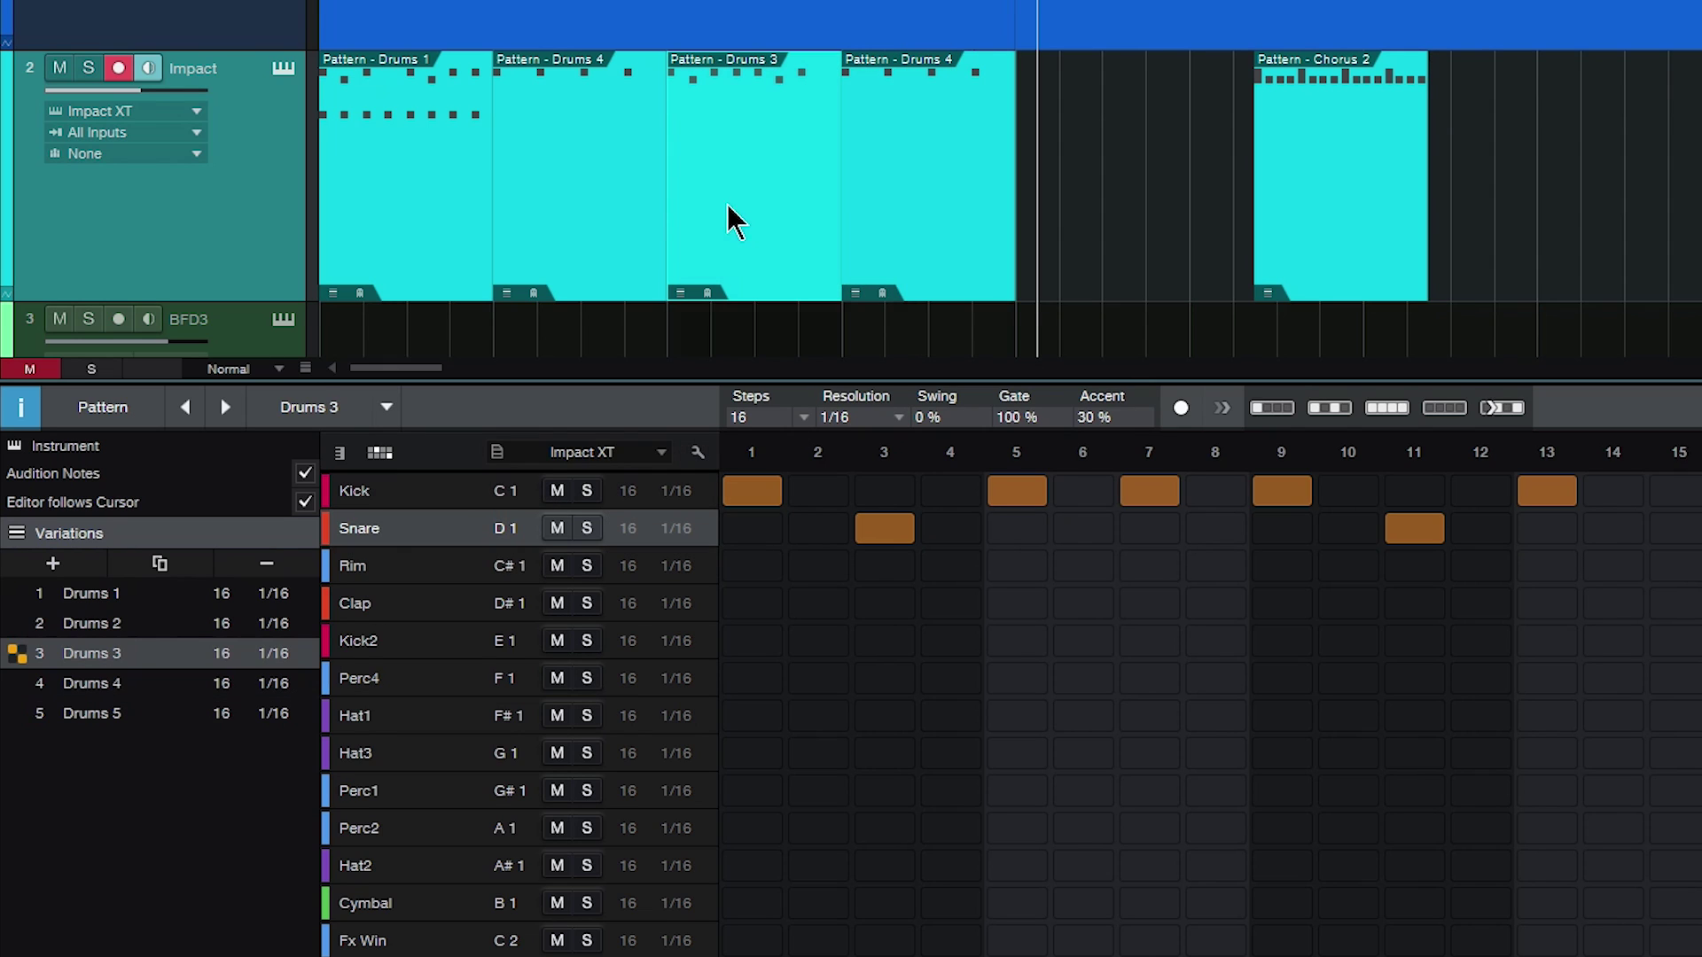
left_click(658, 245)
left_click(854, 294)
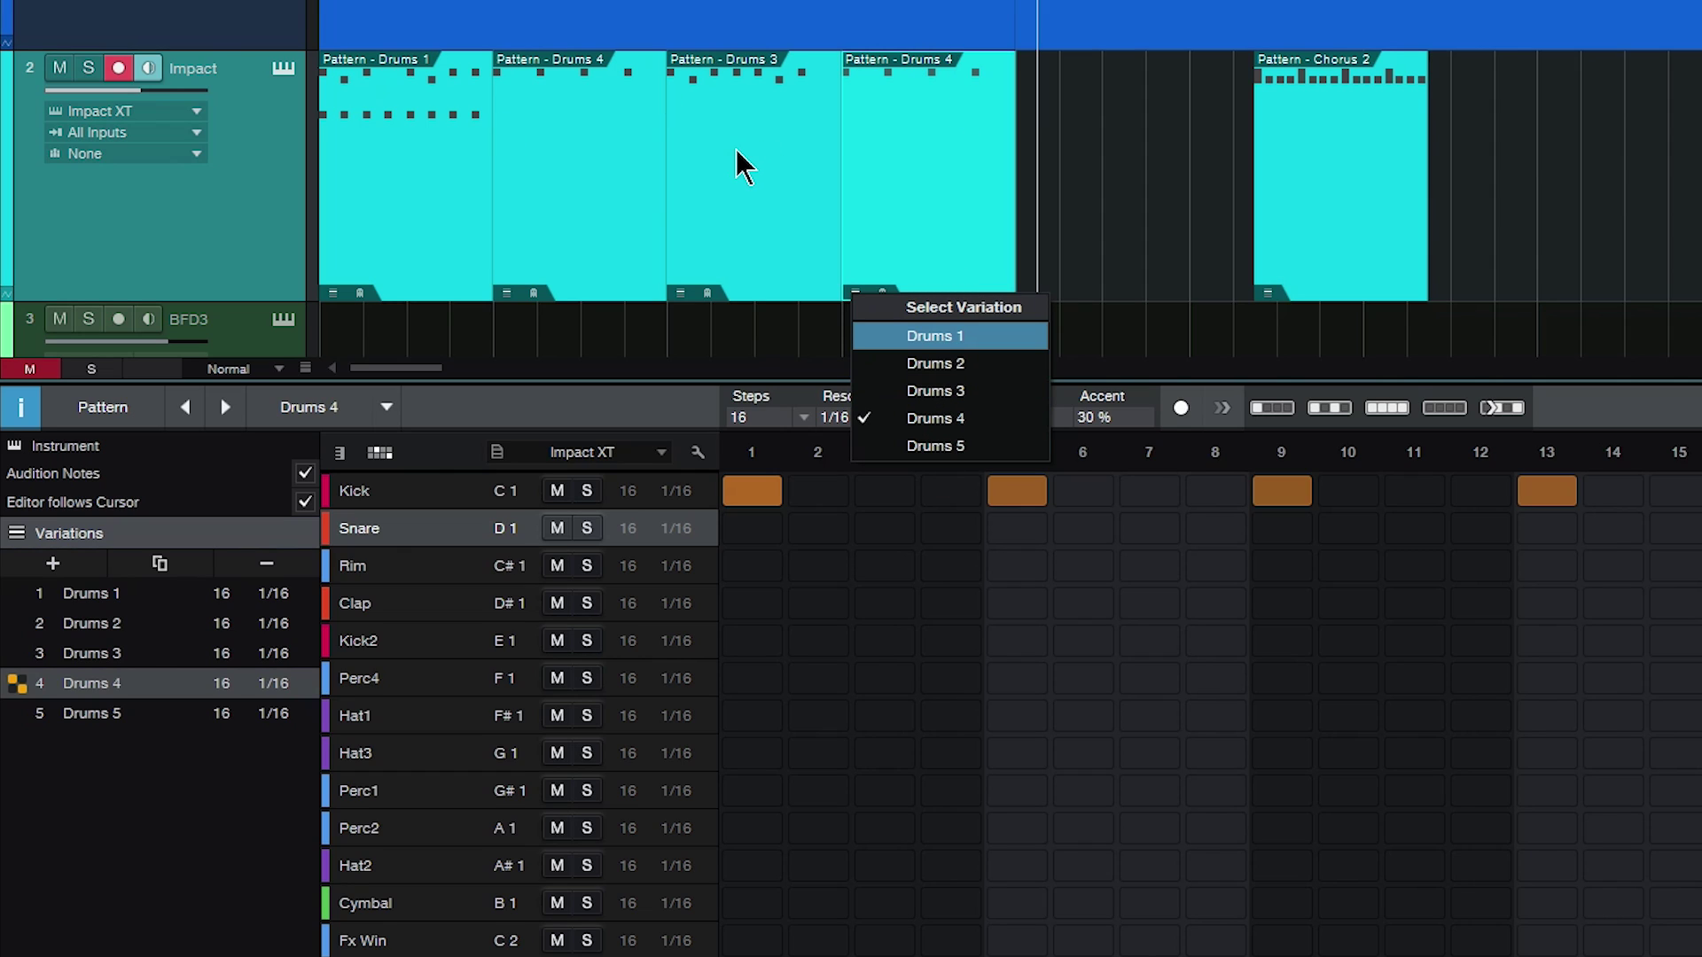
Switch the separate pattern at 6.2.3 to its Chorus variation and back to Chorus 2.
left_click(1308, 215)
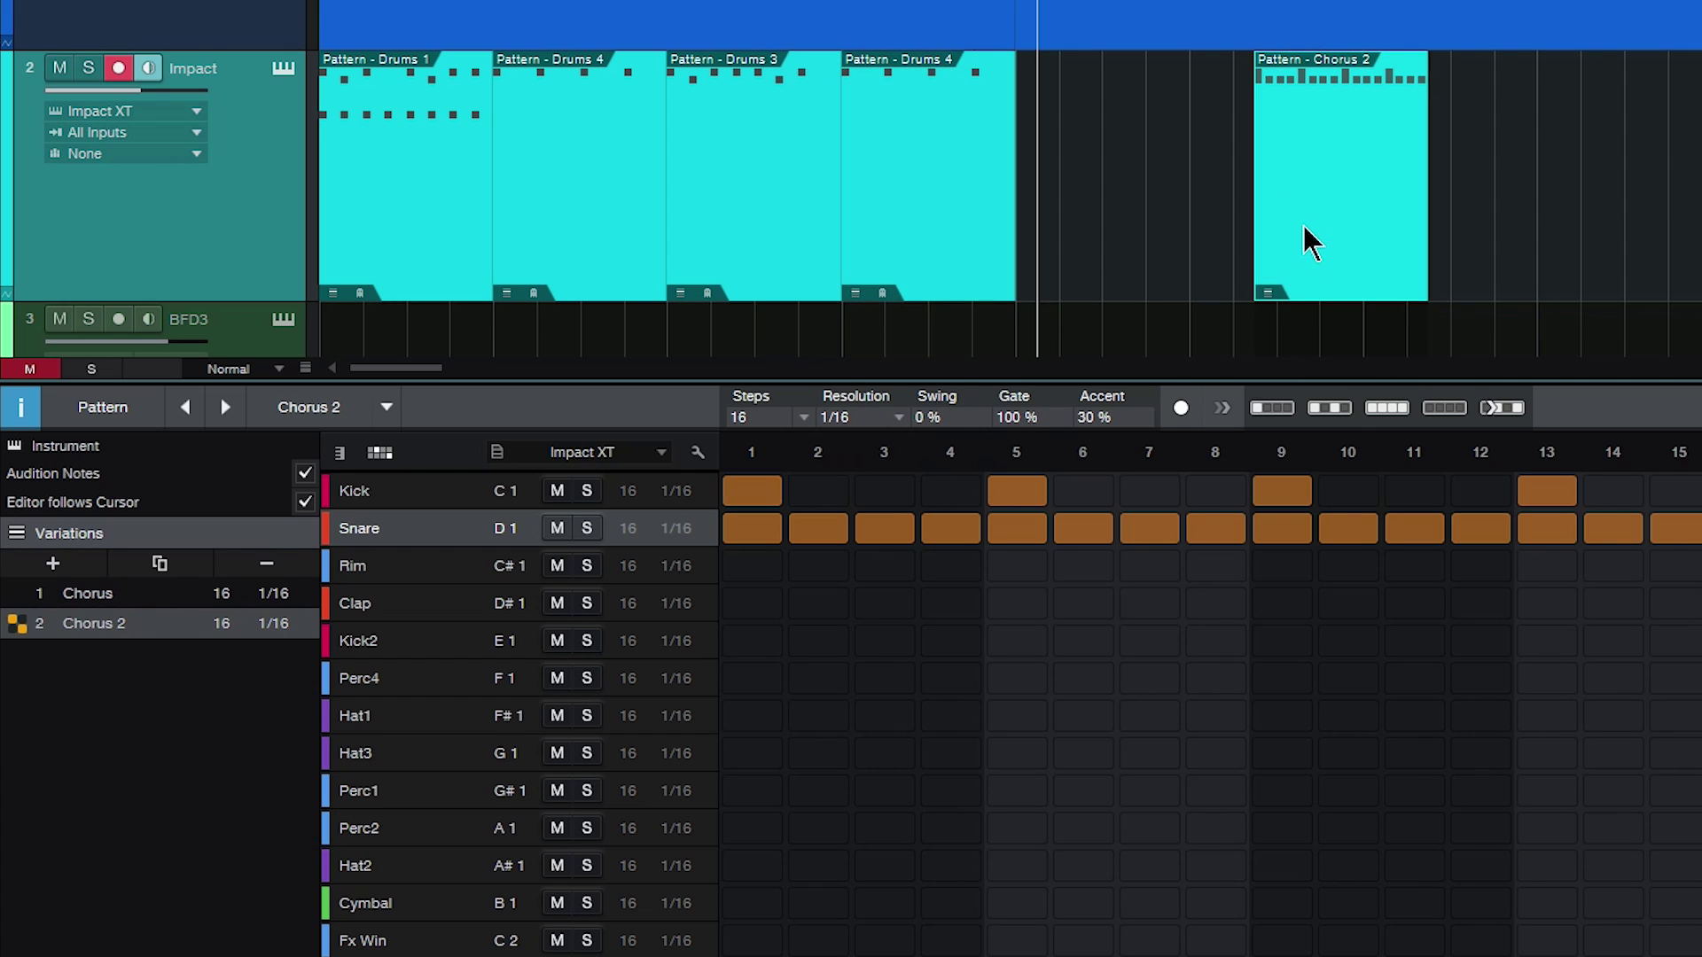
left_click(1269, 294)
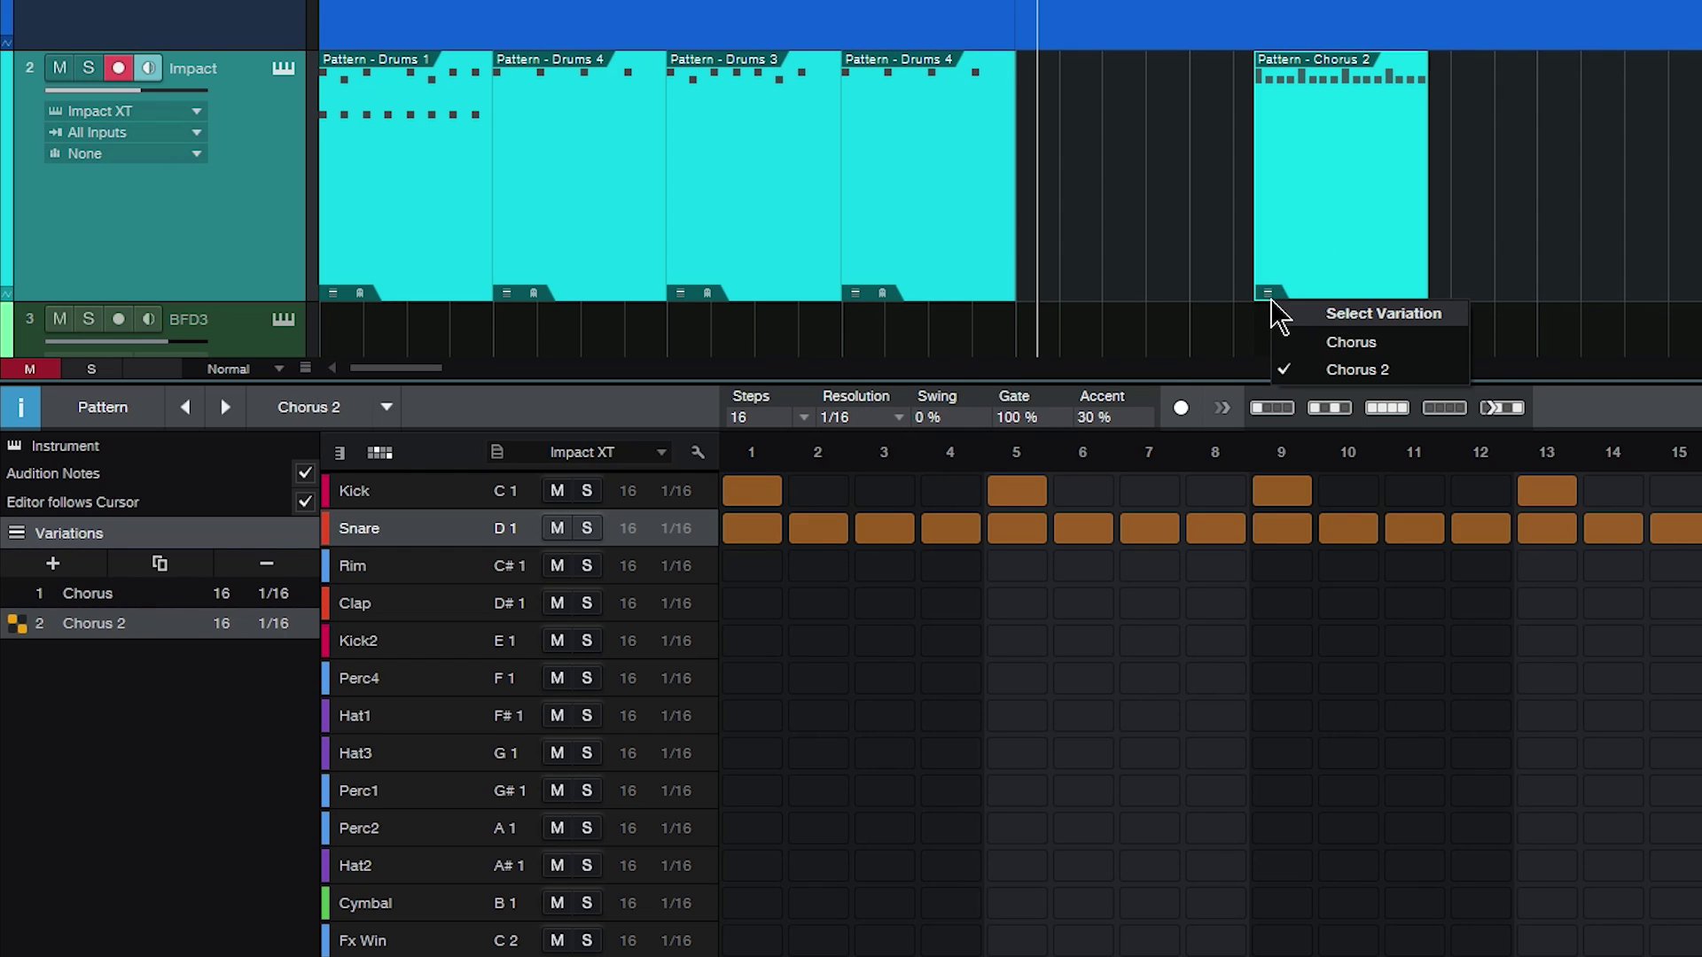
left_click(1356, 344)
left_click(1271, 294)
left_click(1343, 369)
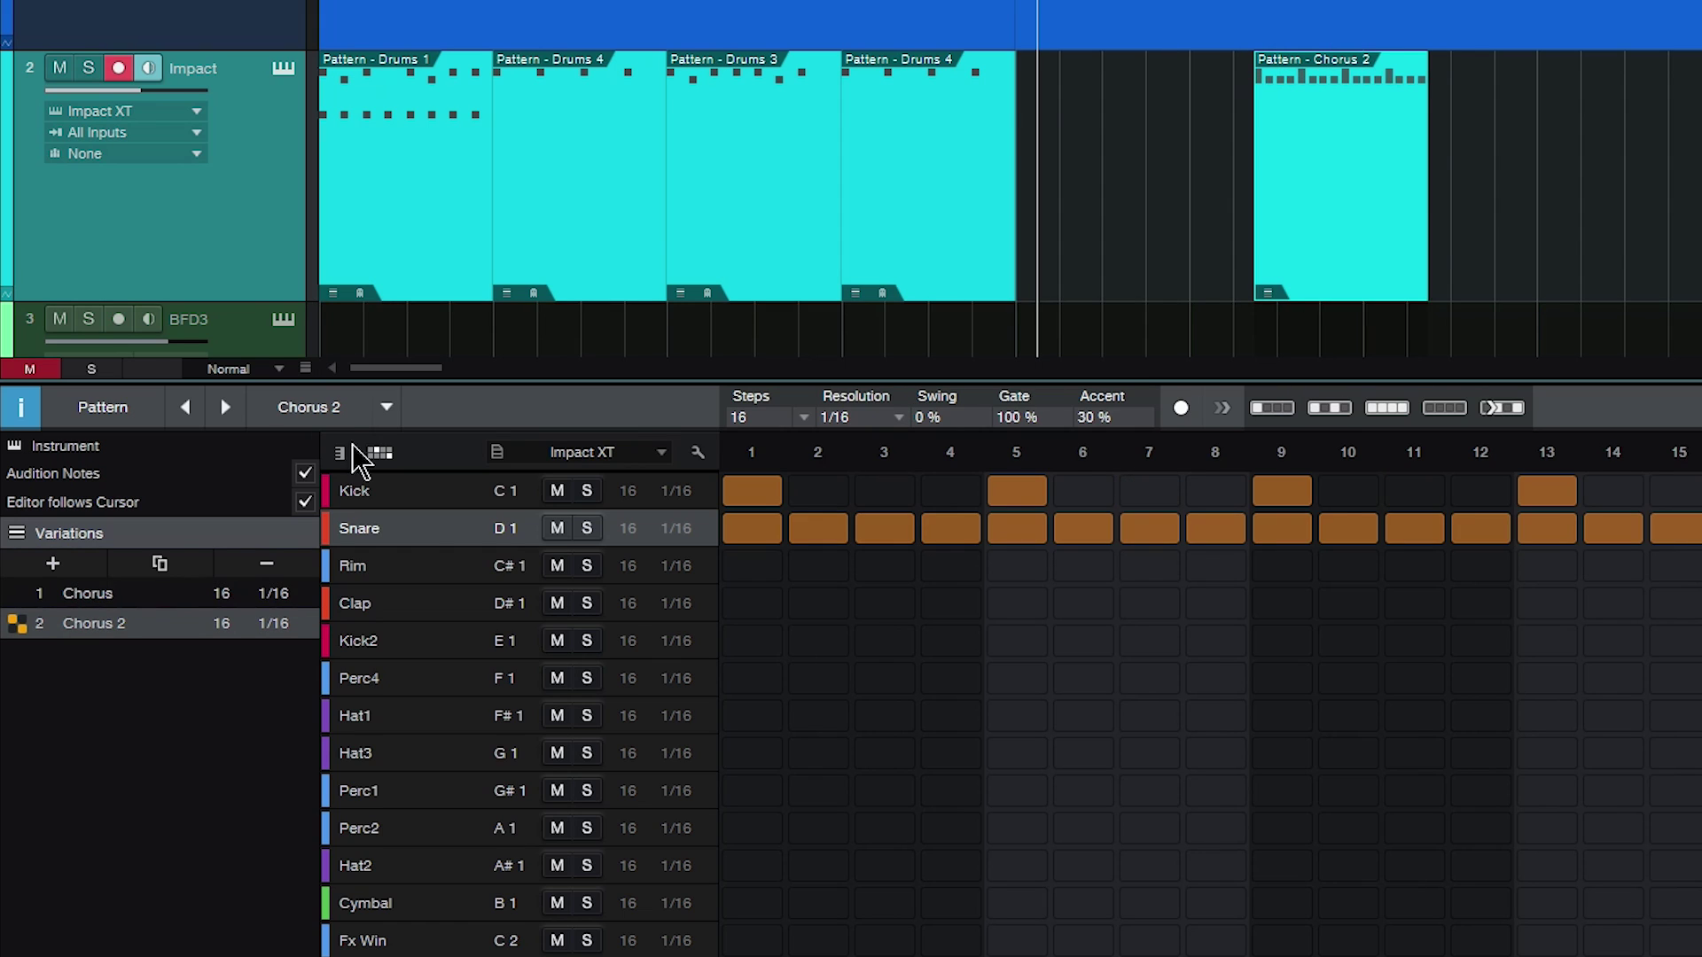
Place the Chorus variation as a pattern after Chorus 2, and the Drums 3 variation as another pattern at 8.3.3.
left_click_drag(76, 598, 1471, 177)
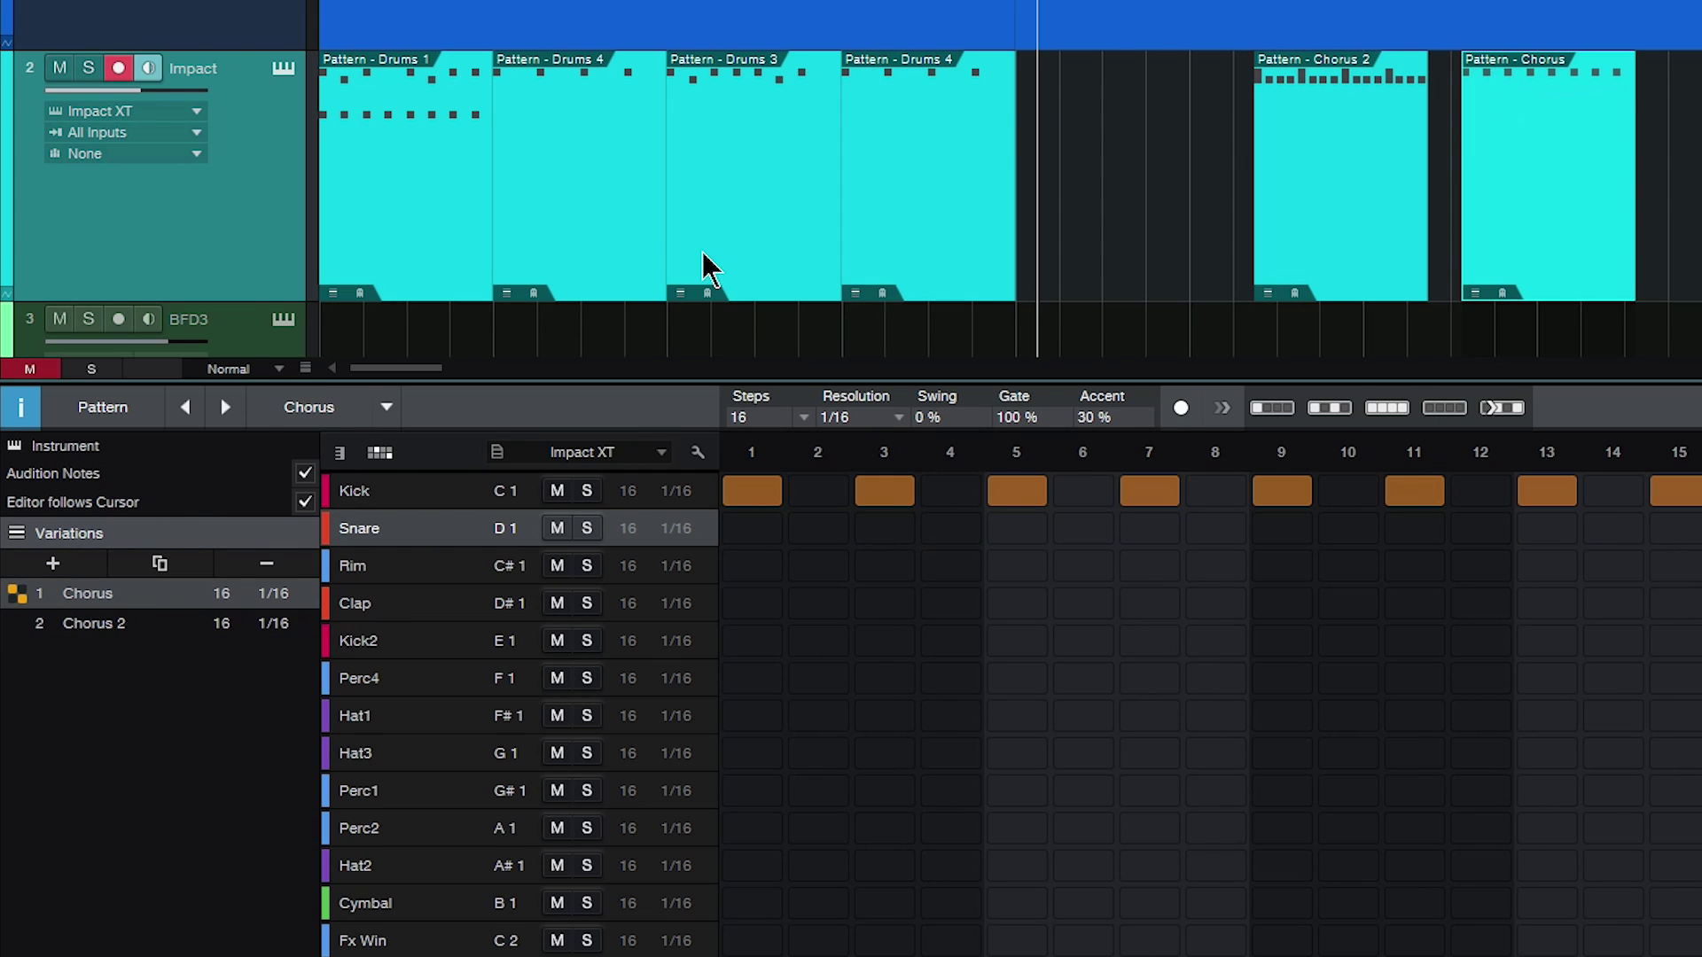
left_click(913, 191)
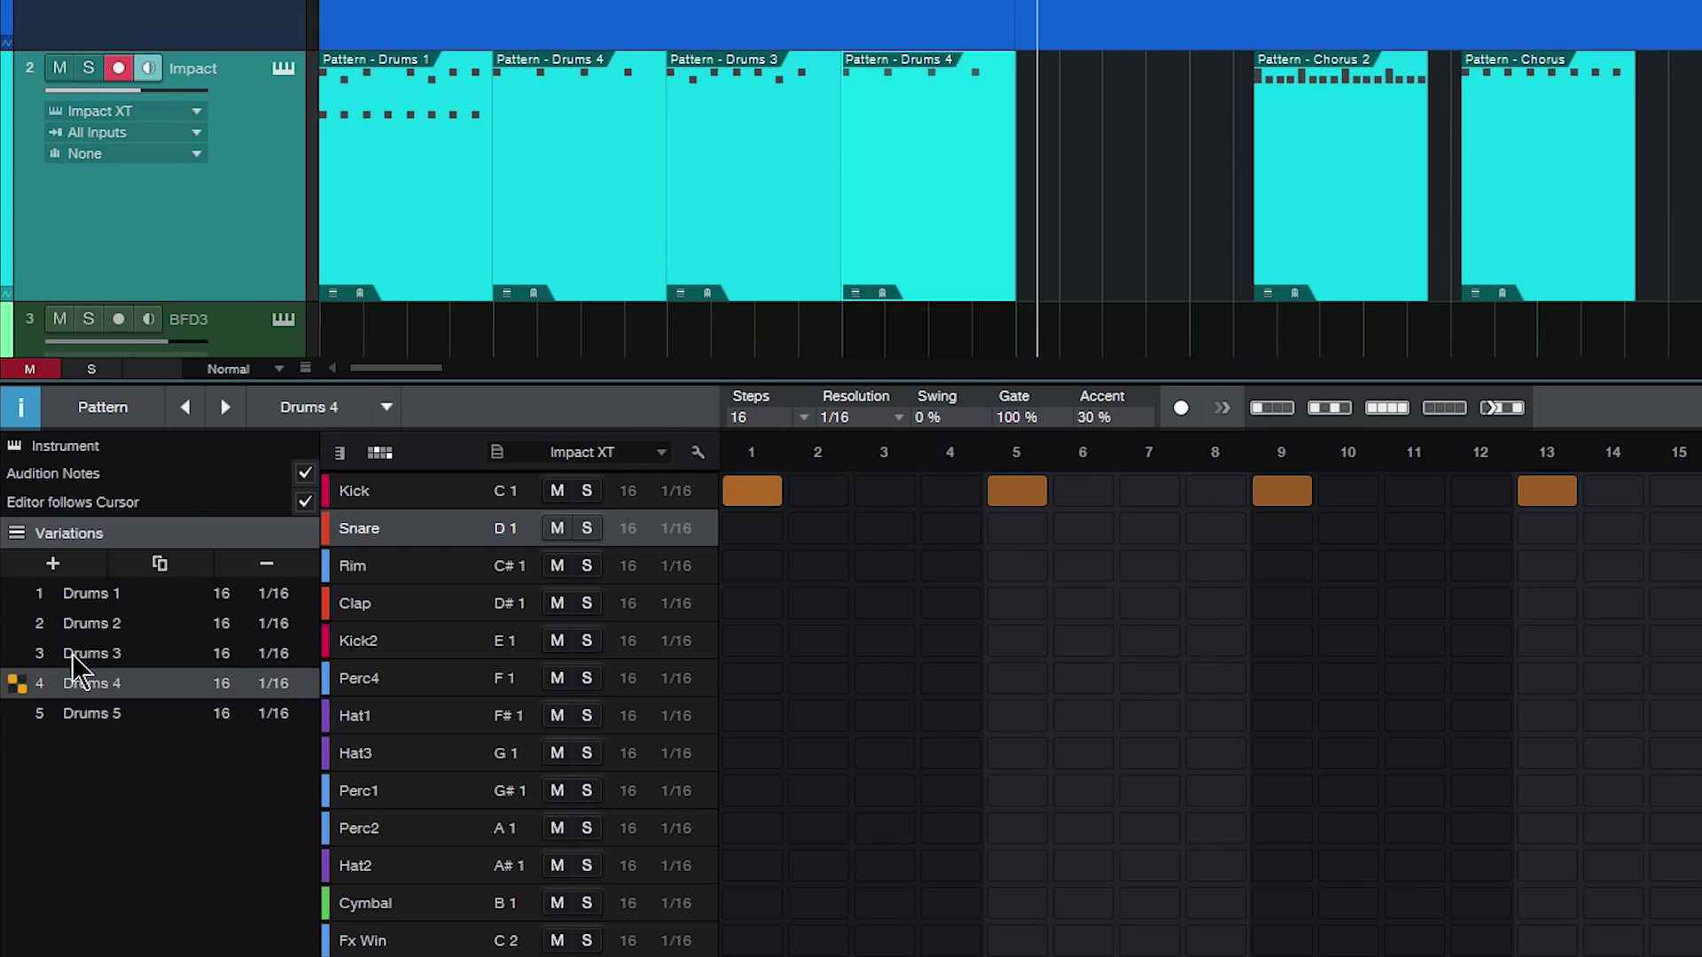
left_click_drag(73, 656, 1680, 240)
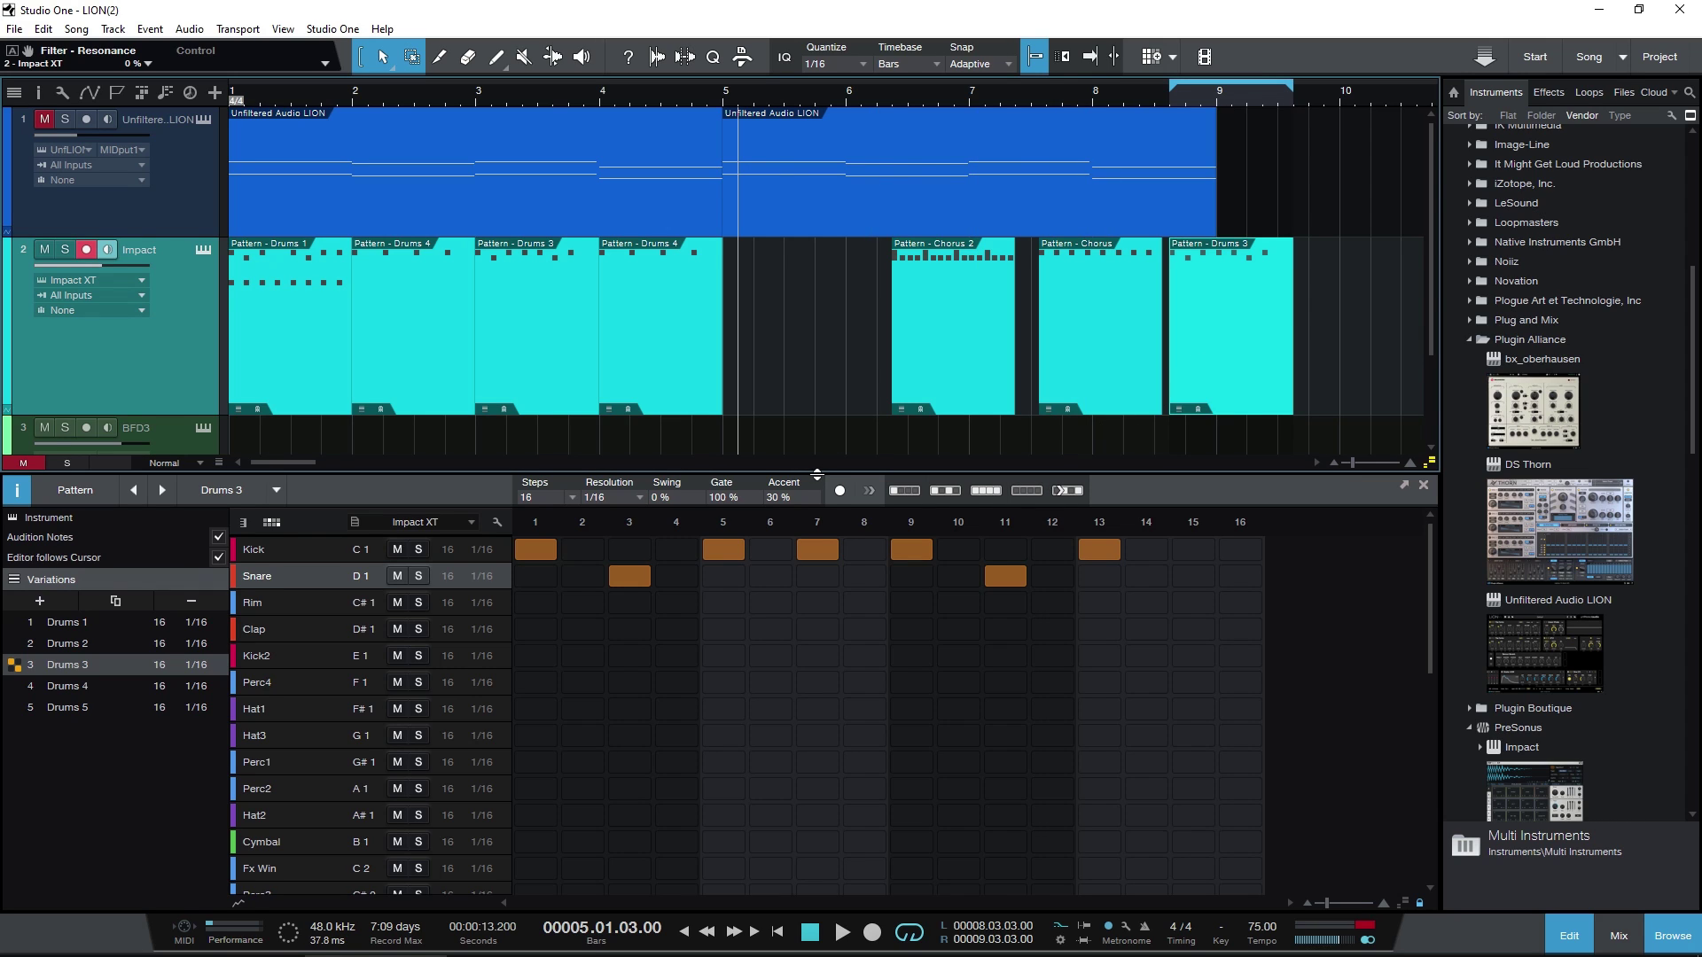
Enlarge the arrangement area and choose the Drums 1 variation for the pattern at bar 1.
left_click_drag(816, 475, 816, 571)
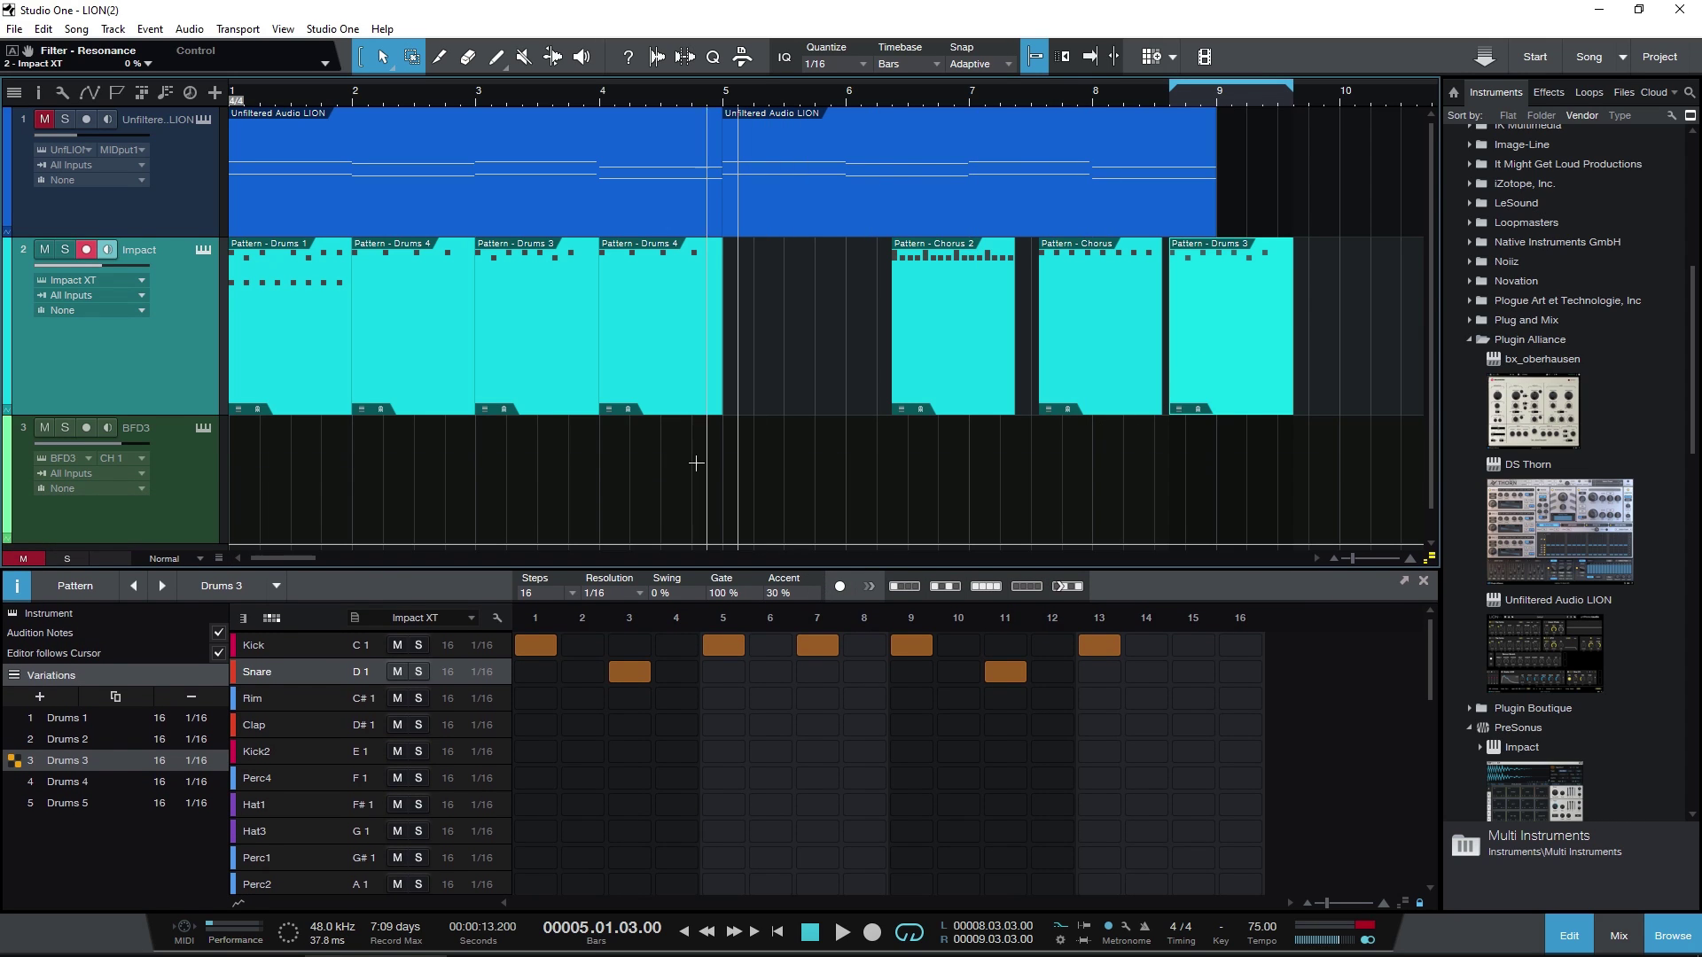
scroll(611, 479, "down", 1)
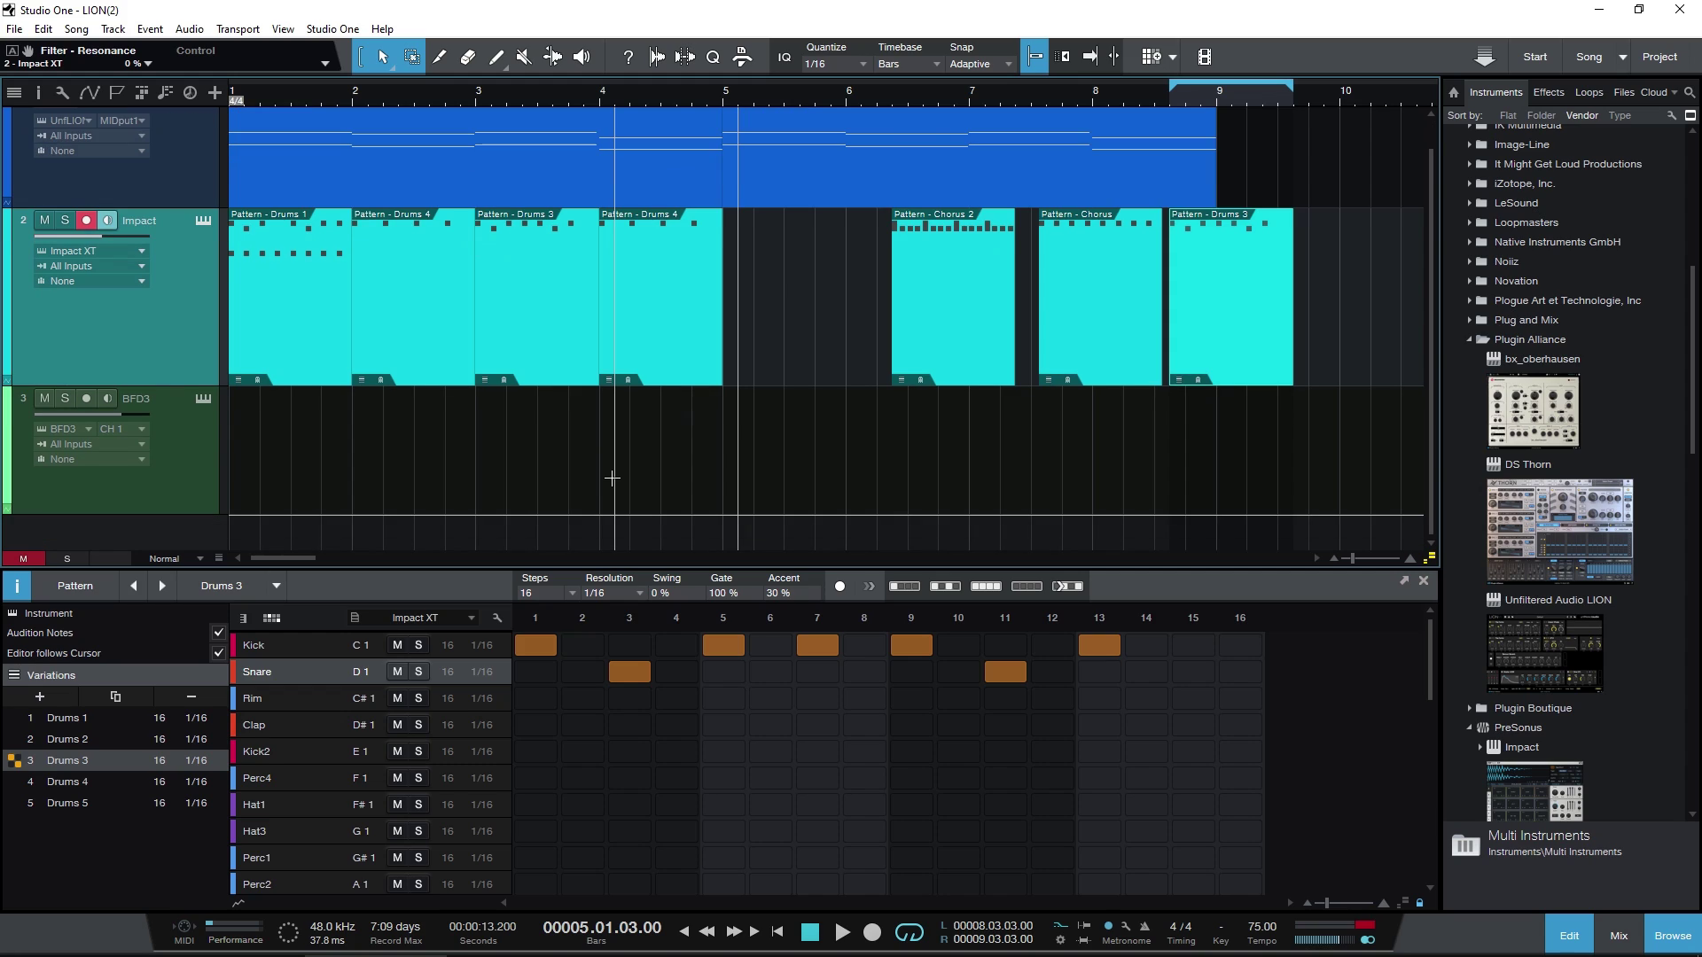
scroll(611, 479, "up", 1)
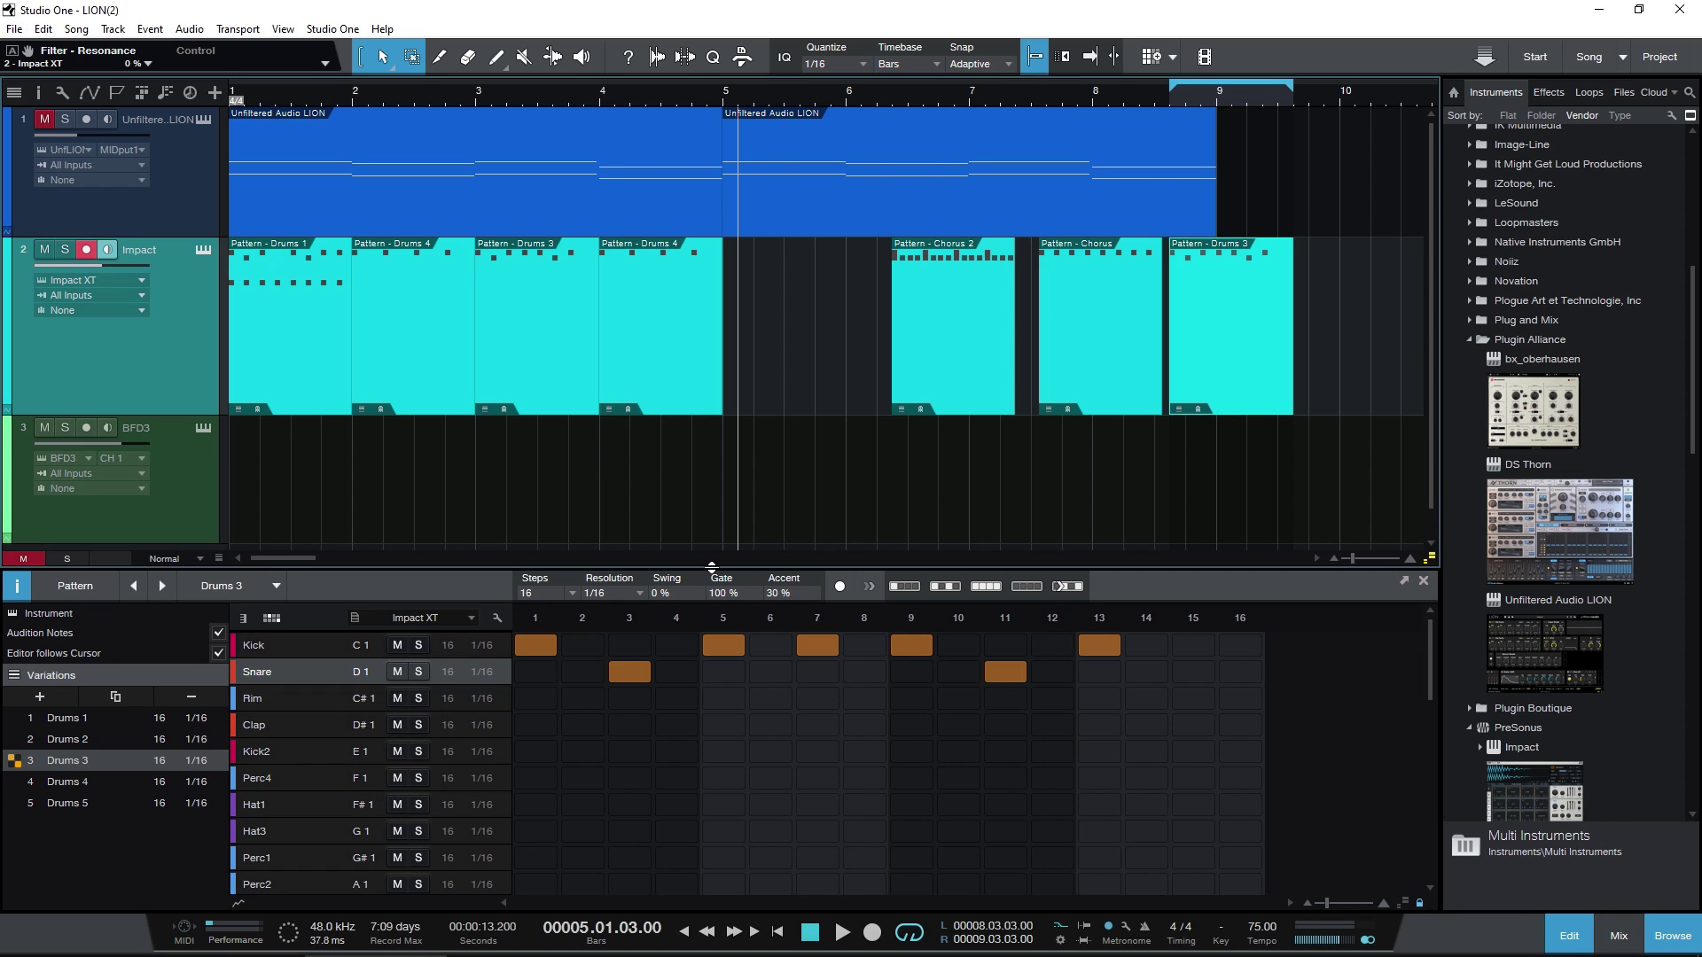
left_click_drag(712, 567, 704, 633)
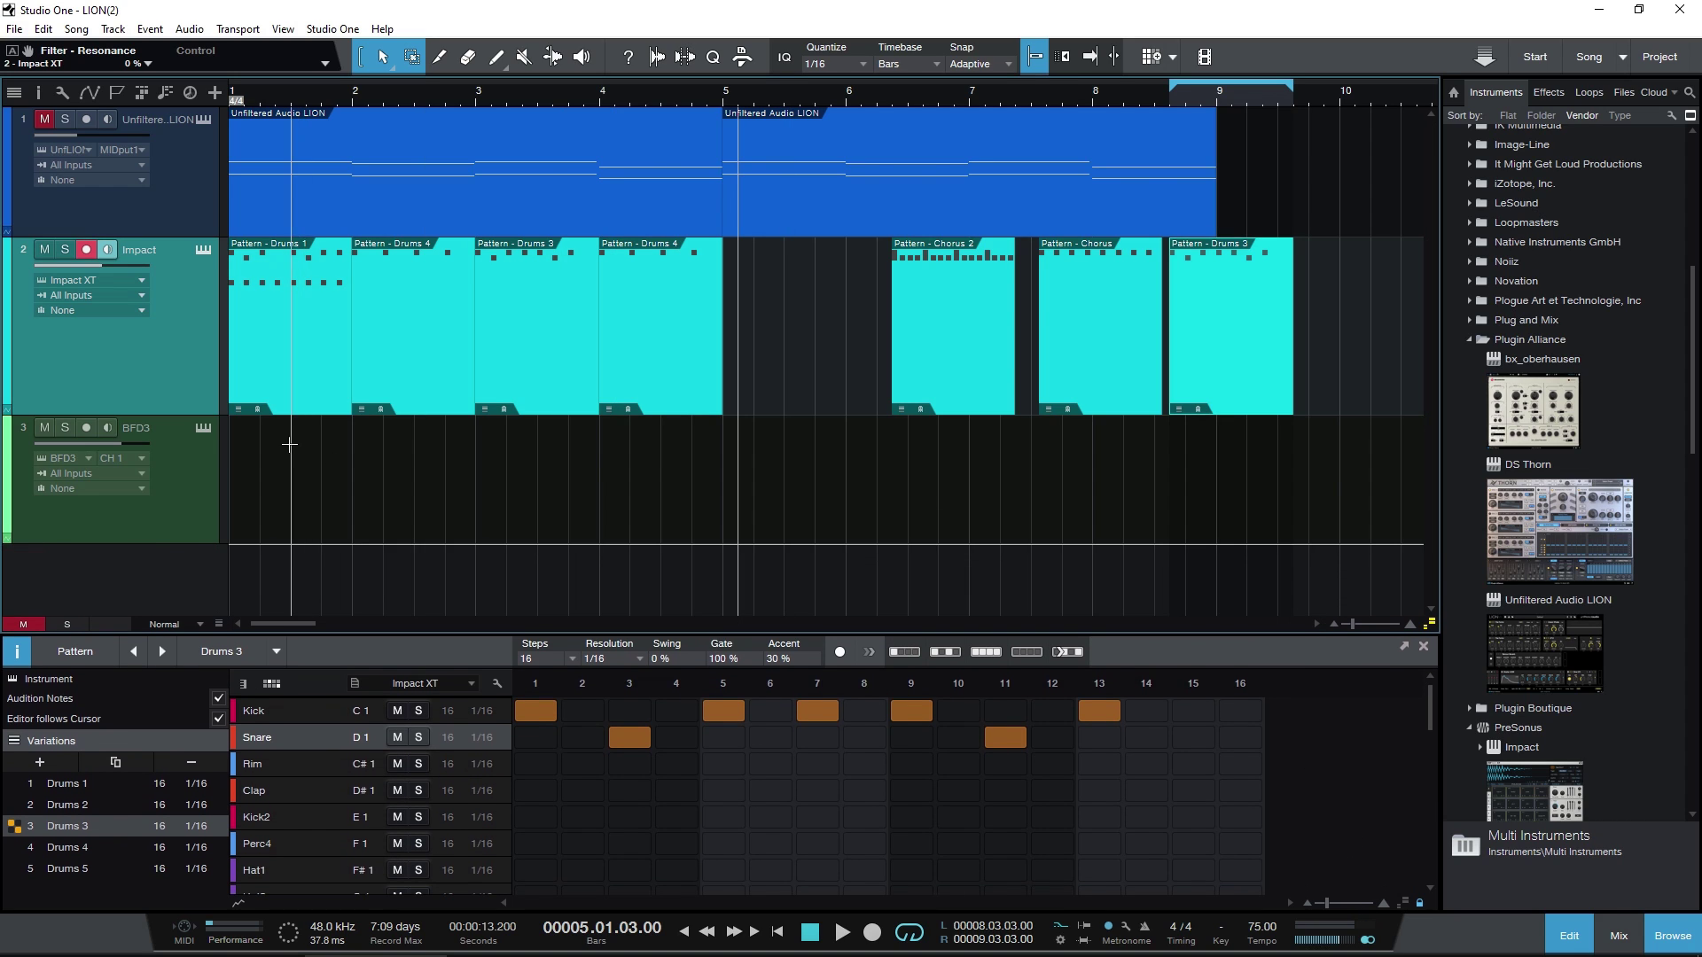
left_click(247, 391)
left_click(239, 410)
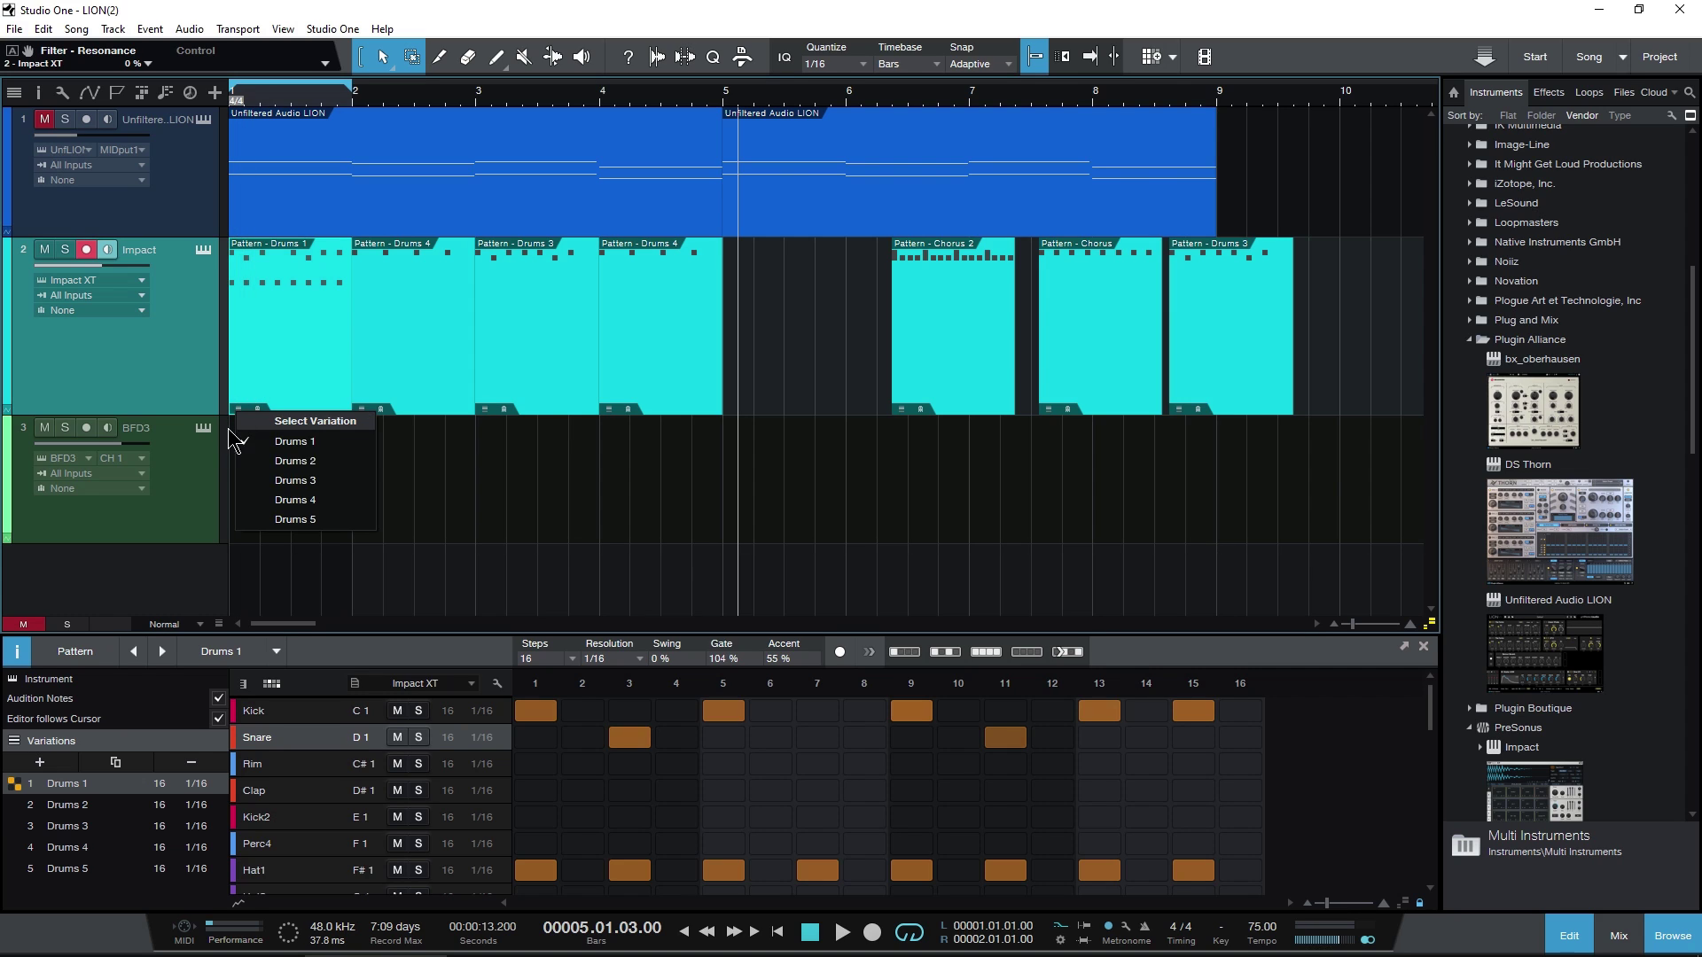
left_click(293, 441)
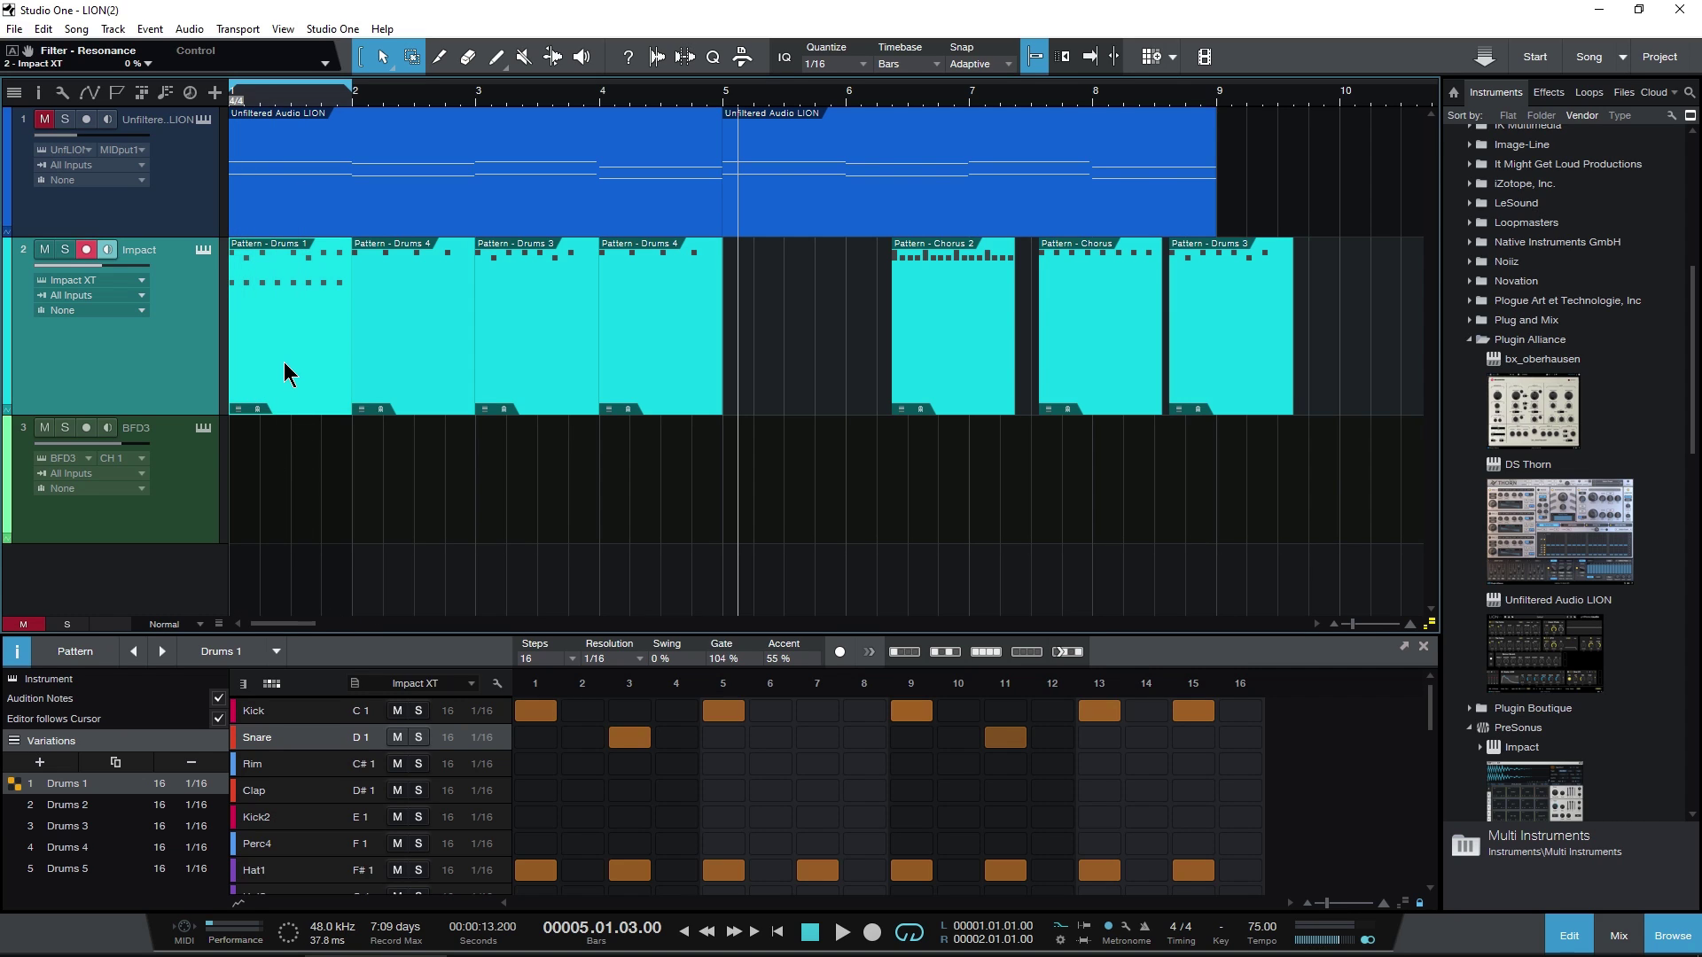
Play the Drums 1 pattern and set its Snare velocity at step 11 to 76 in the automation lane.
key("space")
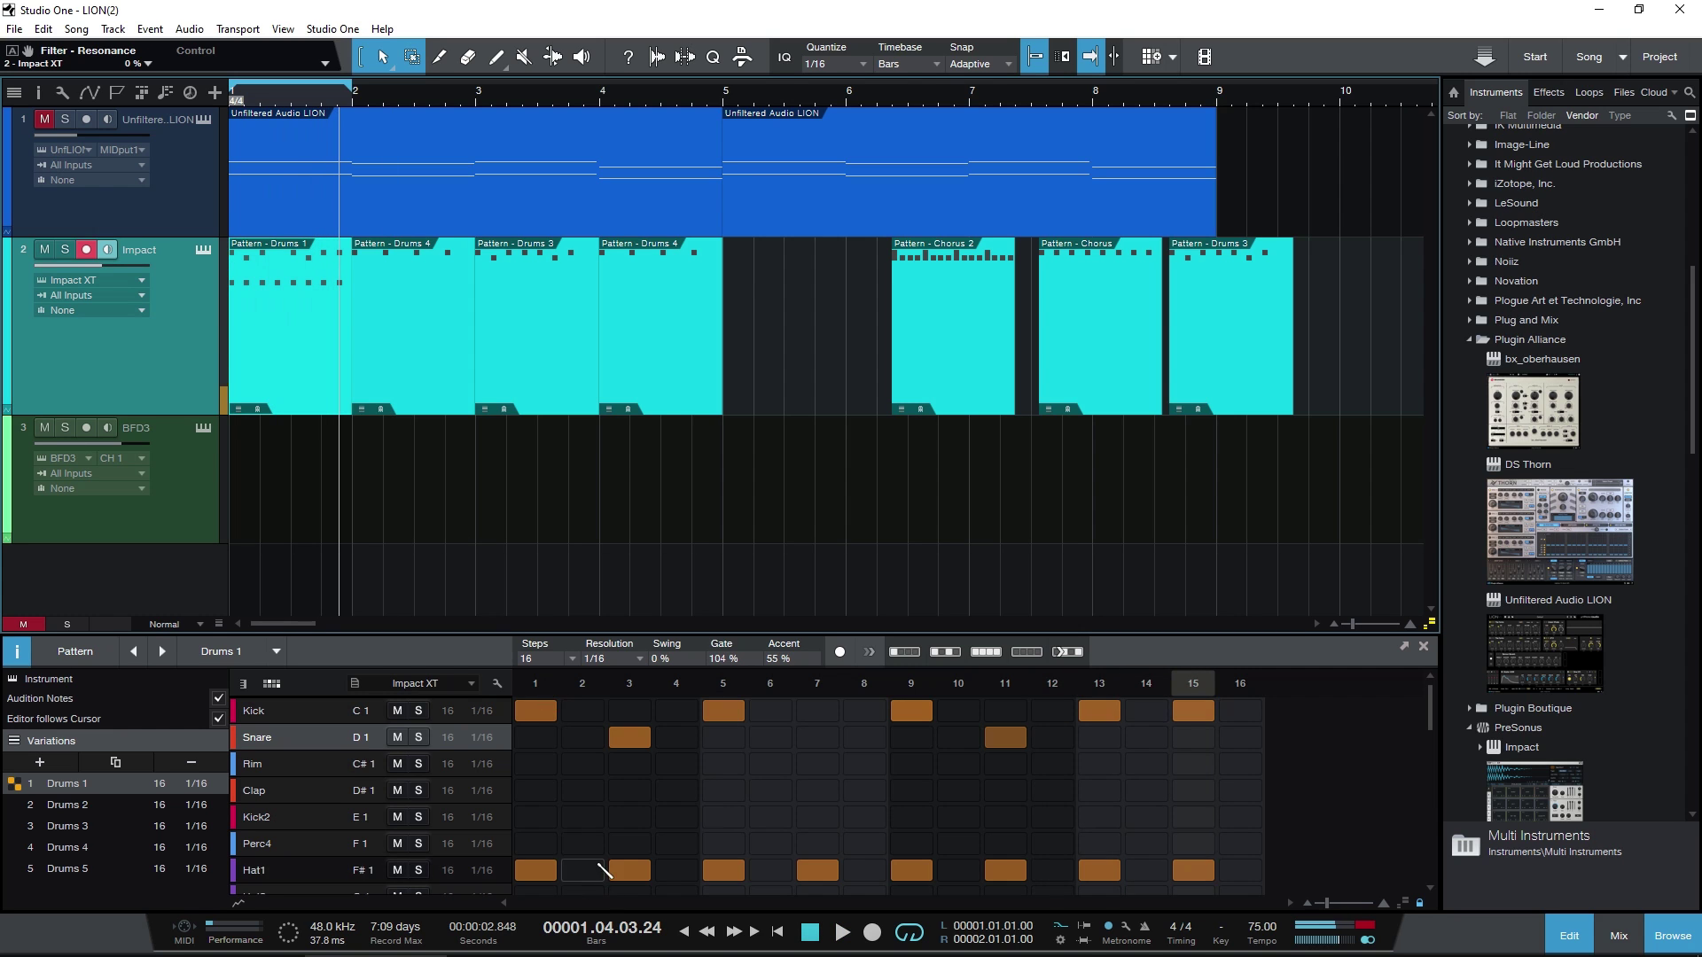
left_click(237, 903)
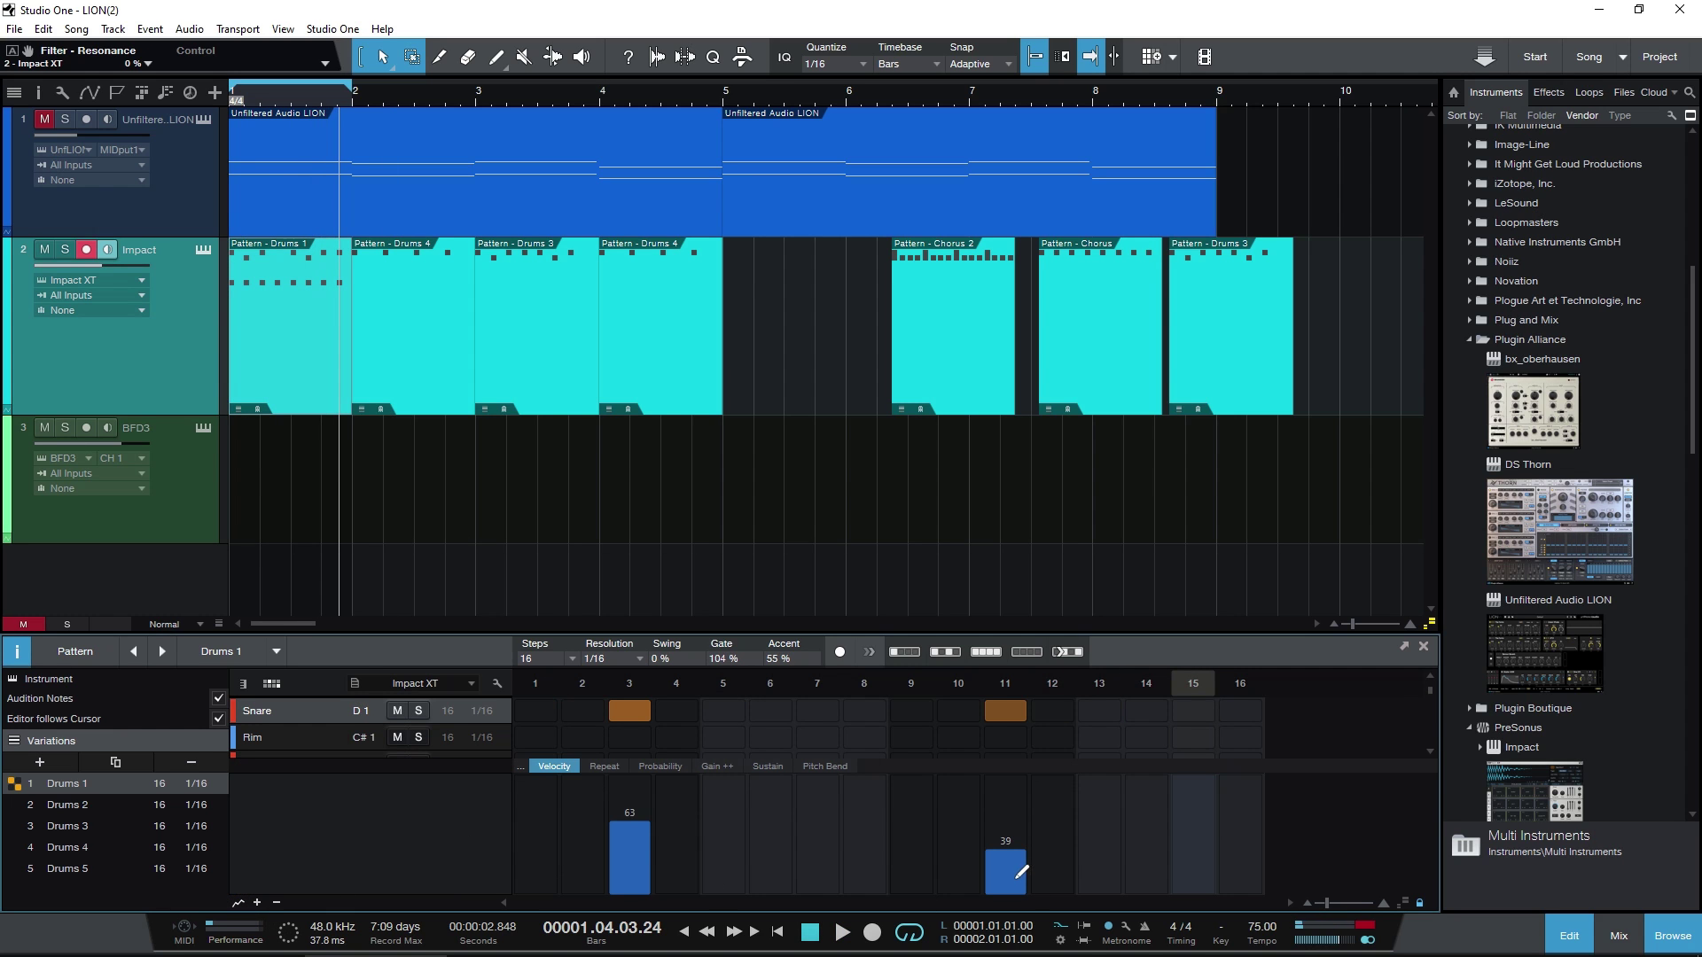
left_click_drag(1013, 845, 1018, 808)
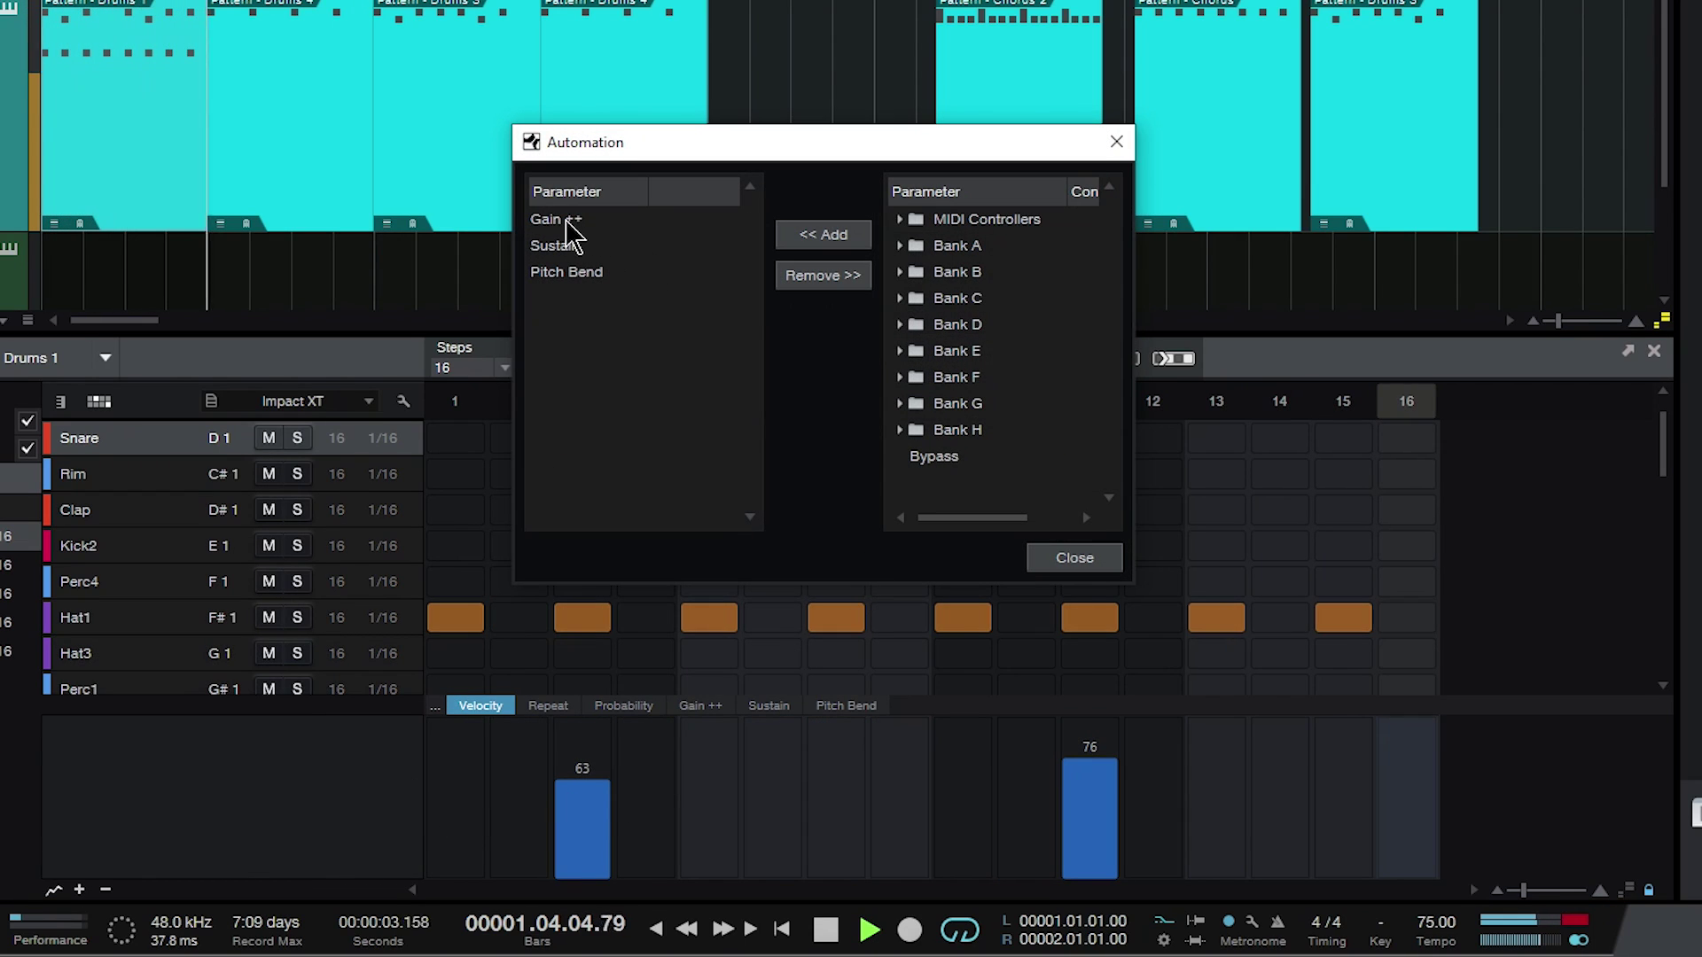
Remove the Gain ++ parameter from the pattern's automation parameters, and stop playback.
left_click(558, 220)
left_click(815, 277)
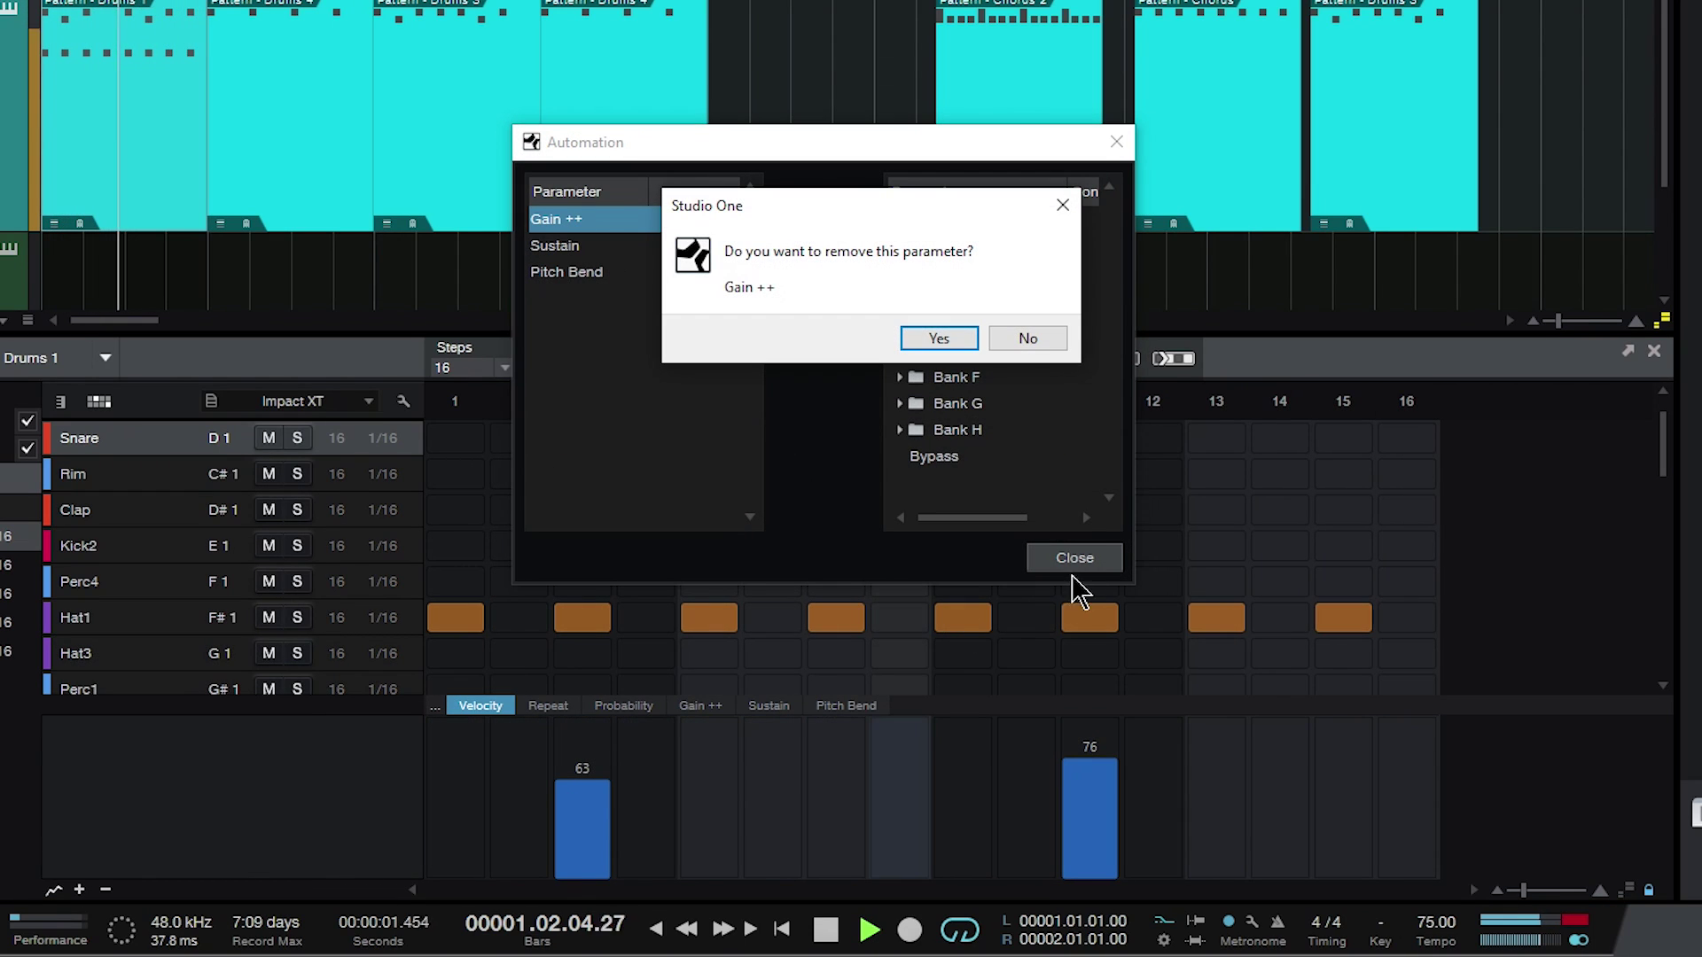
left_click(937, 340)
left_click(1076, 558)
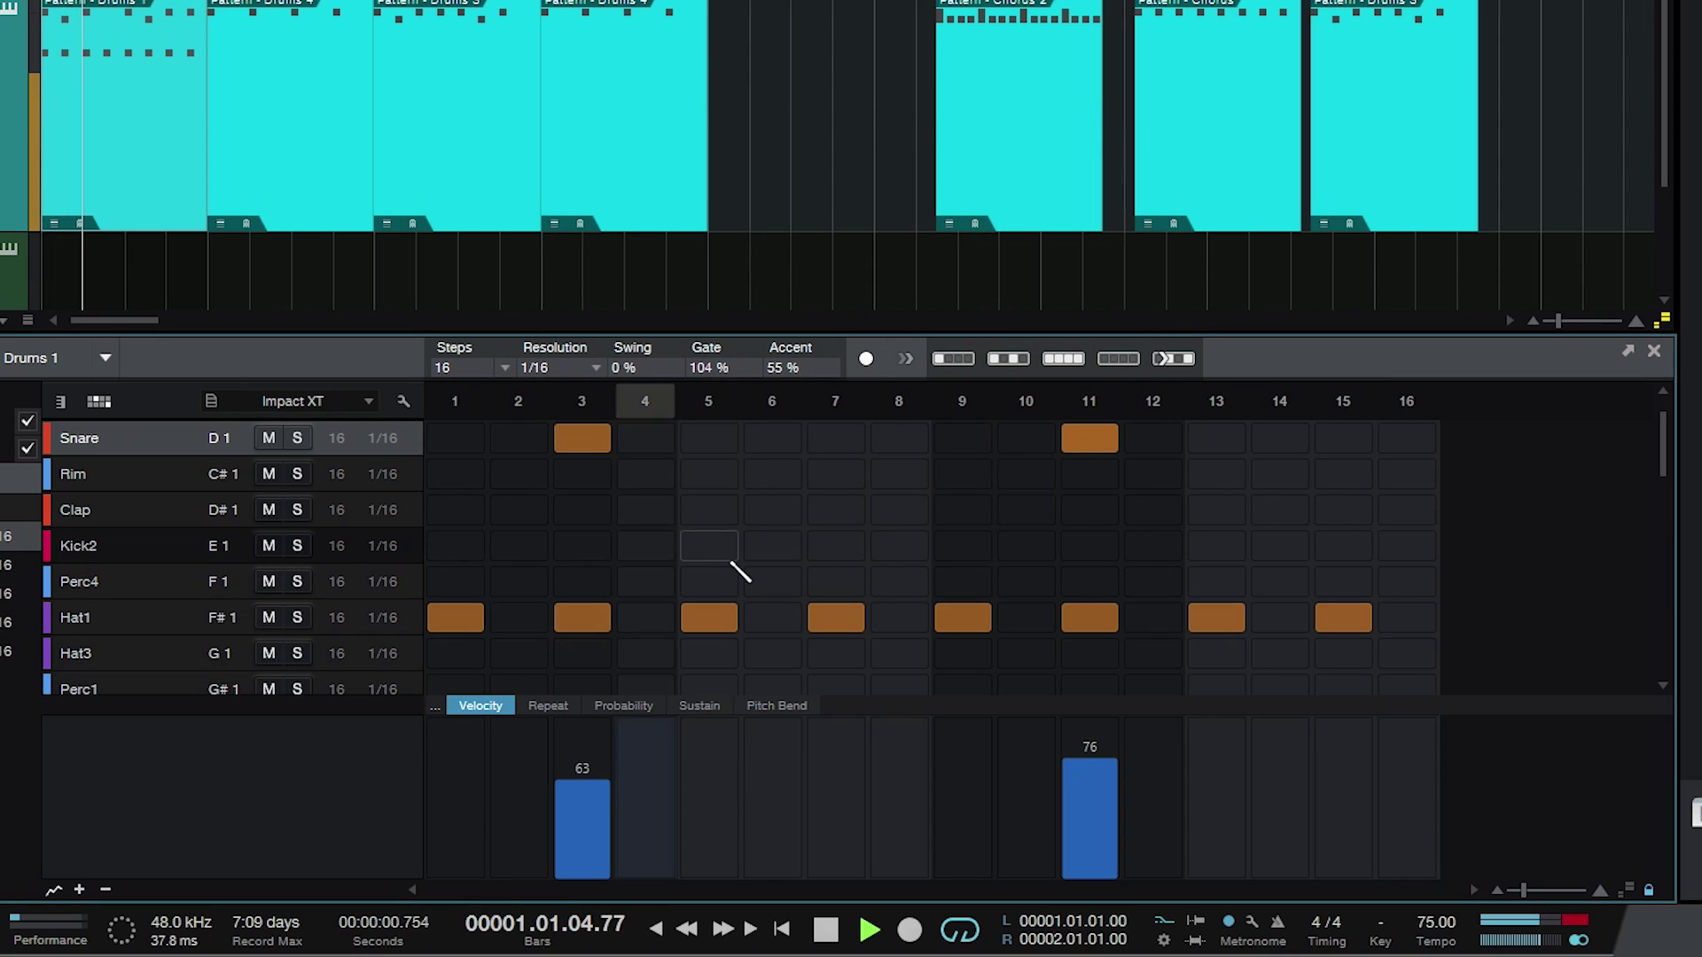
key("space")
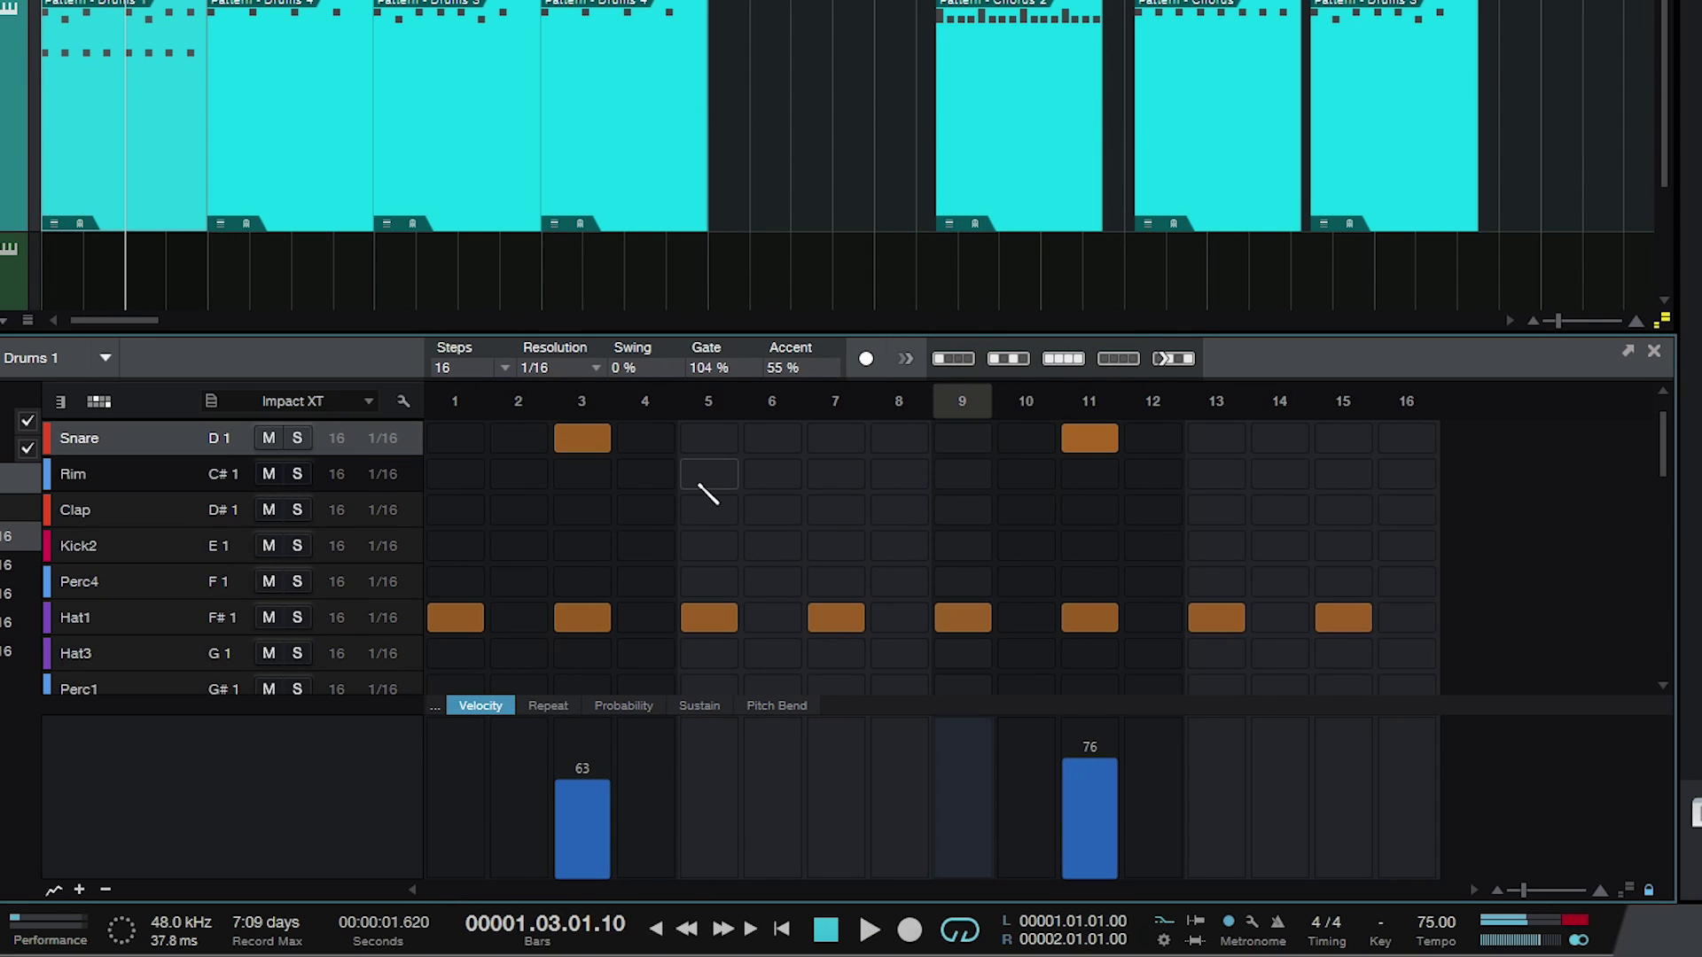
Look through the commands available for the Drums 1 pattern to find the event operations.
left_click_drag(778, 334, 745, 496)
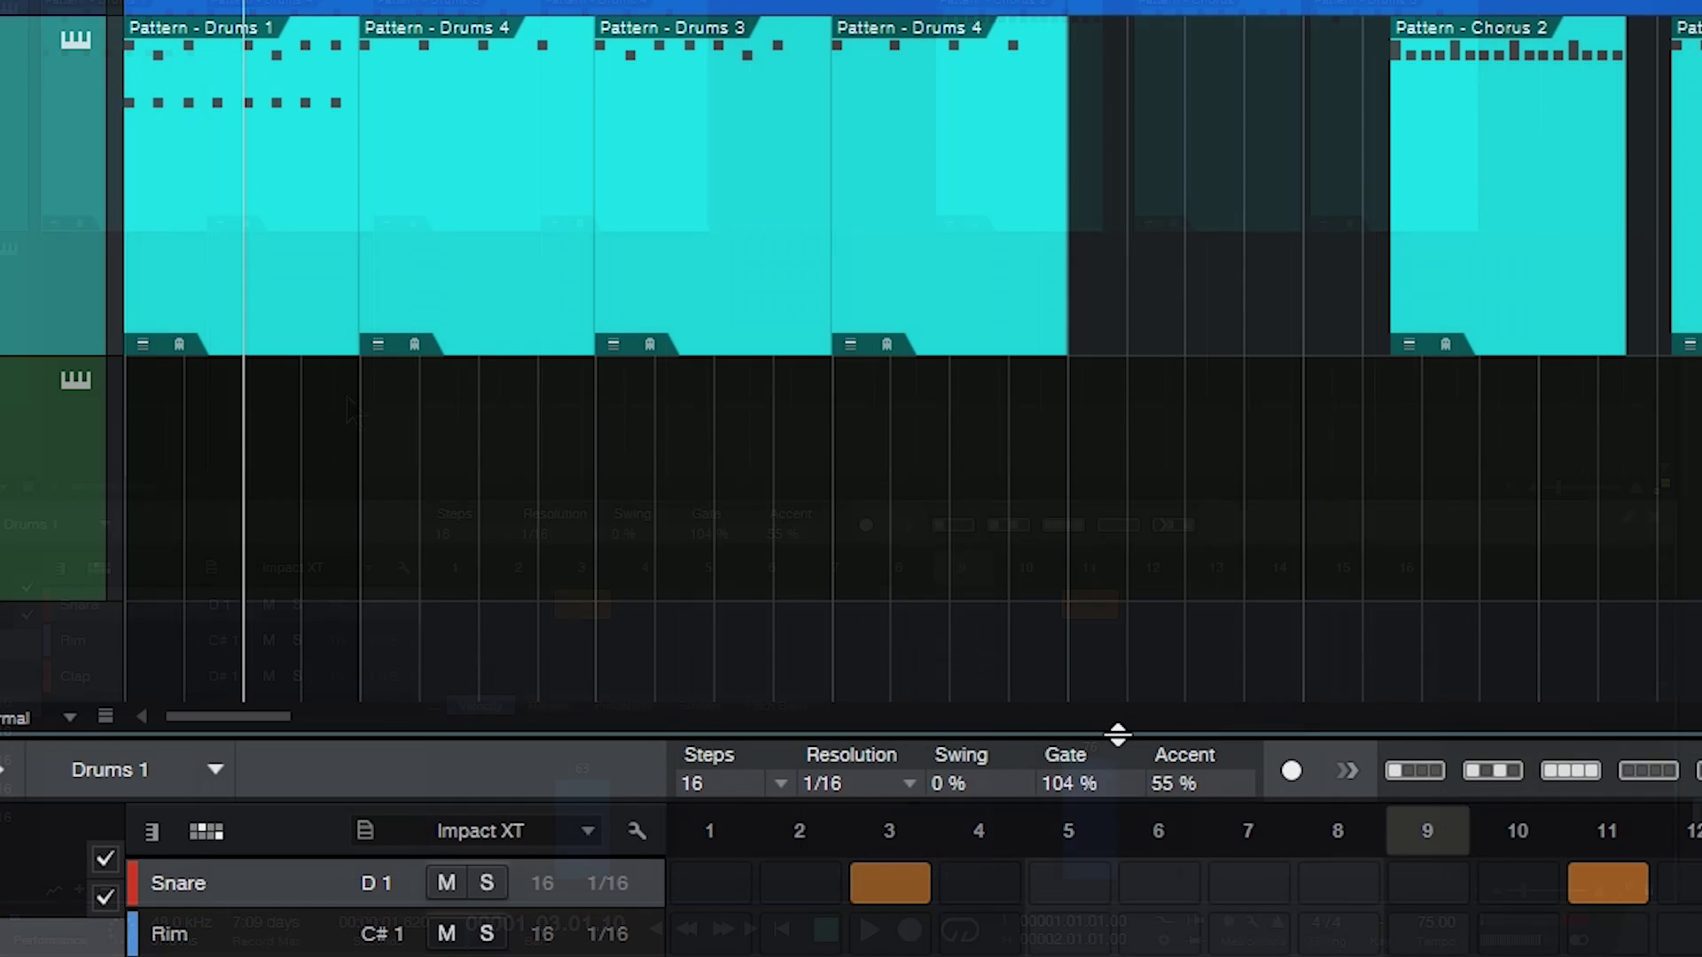
left_click_drag(1117, 734, 1083, 640)
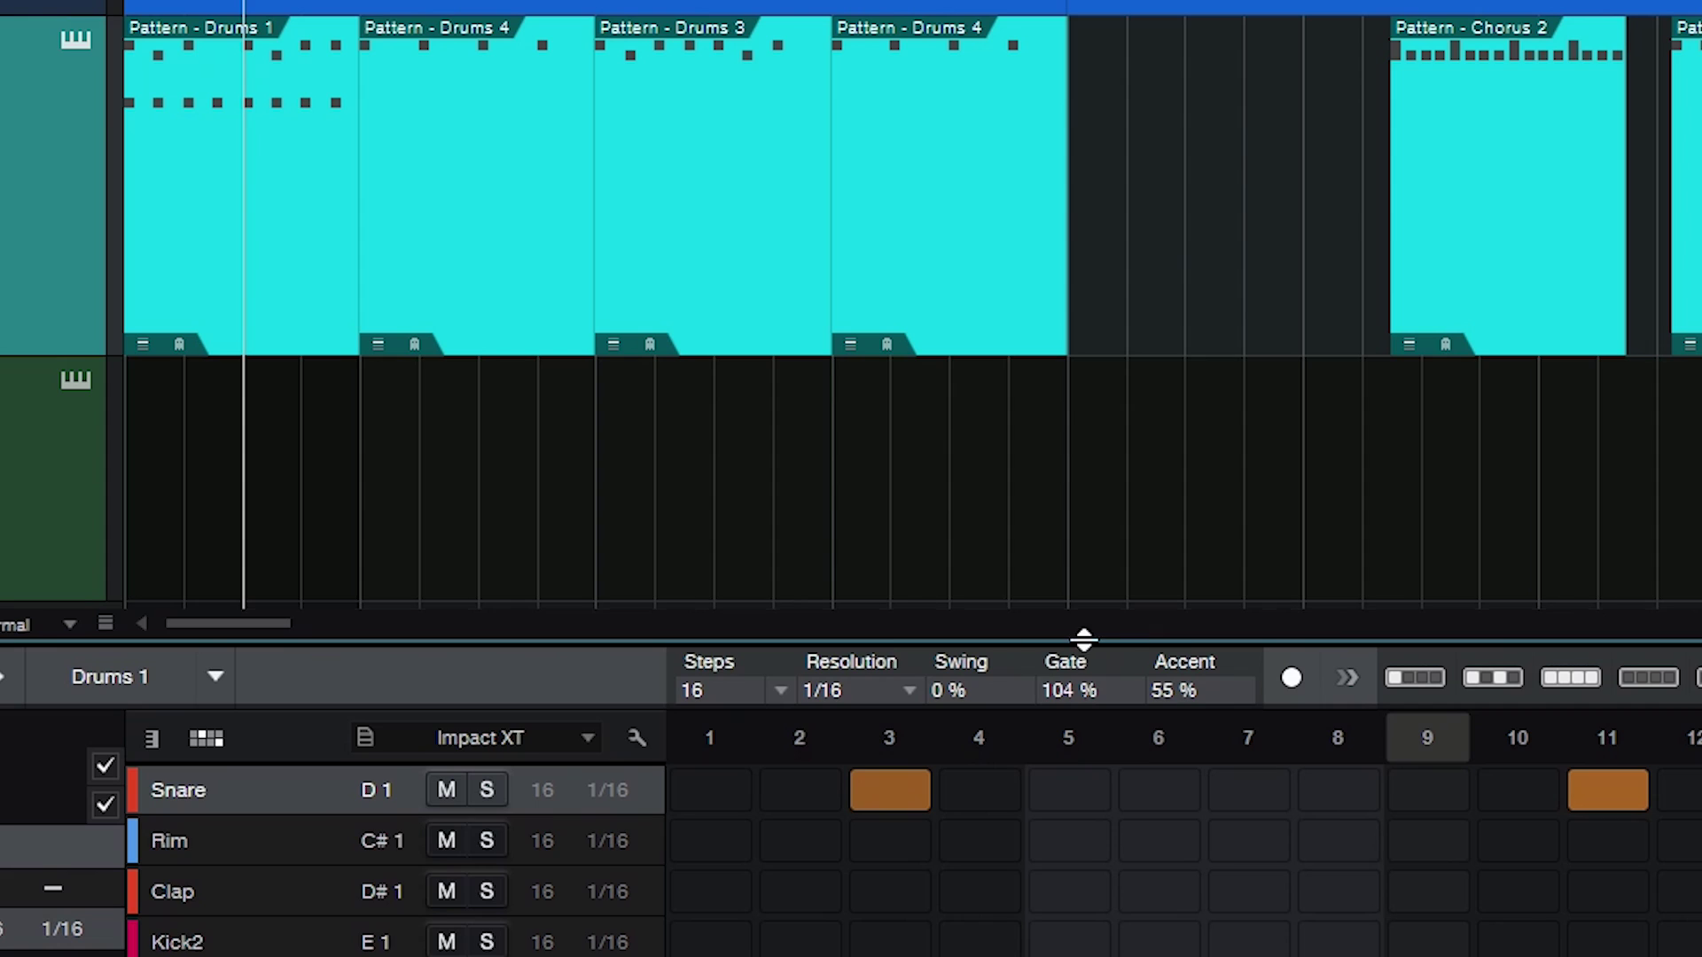
right_click(274, 221)
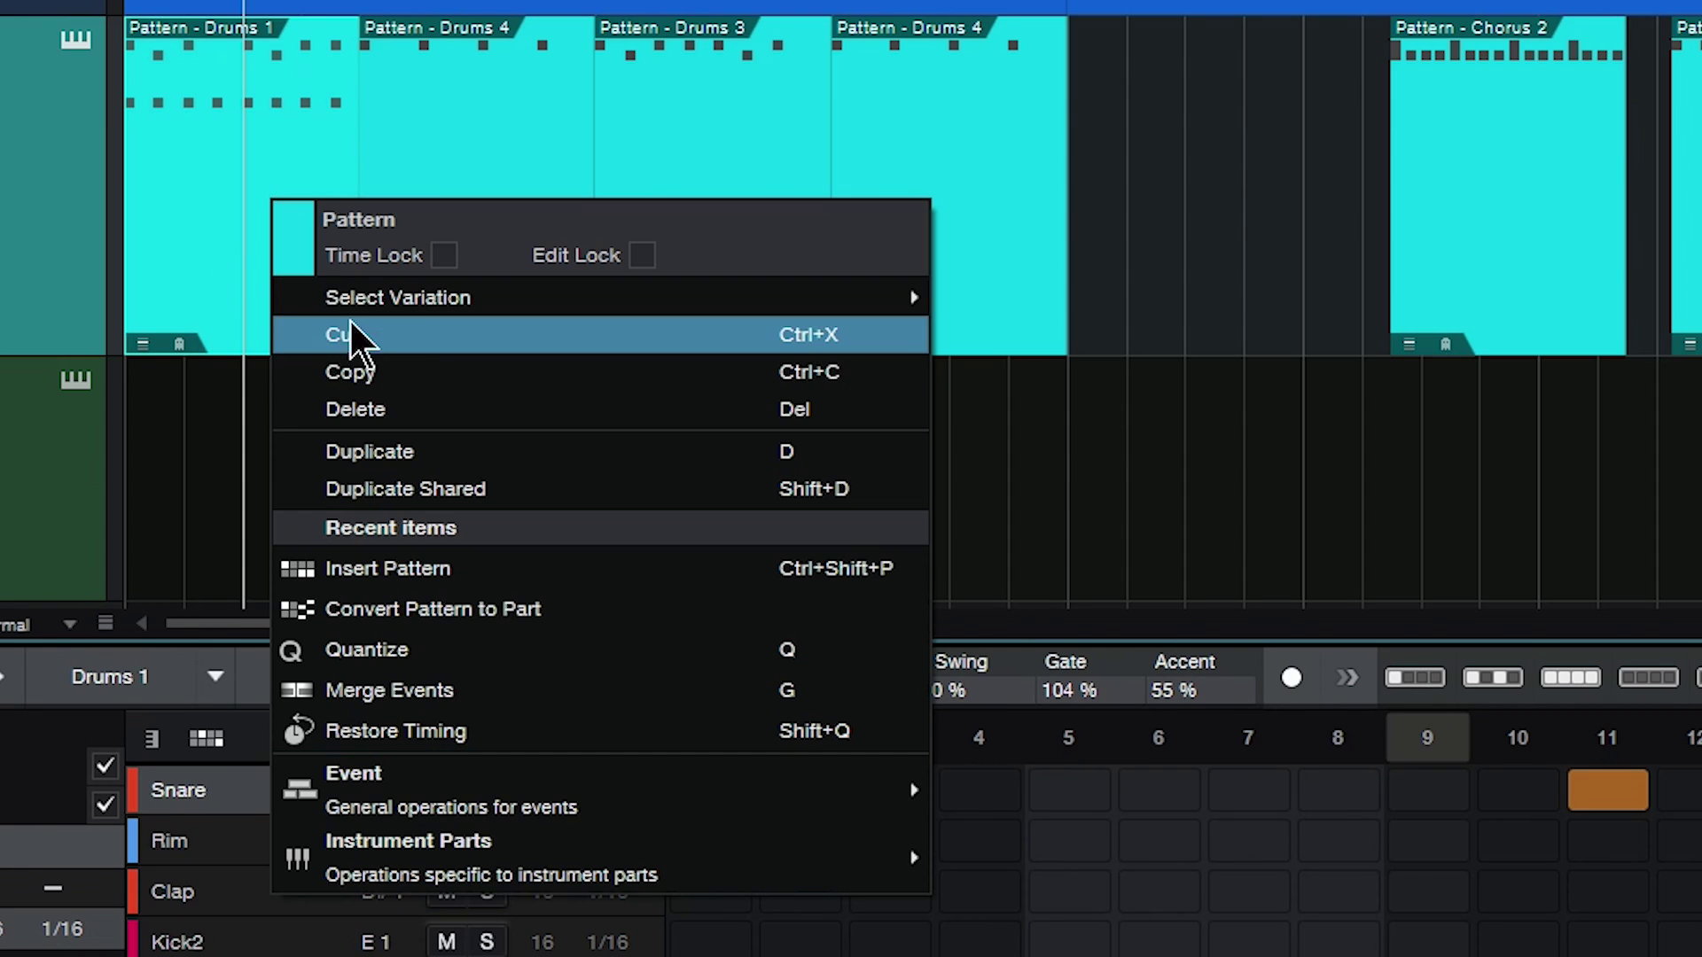
mouse_move(418, 306)
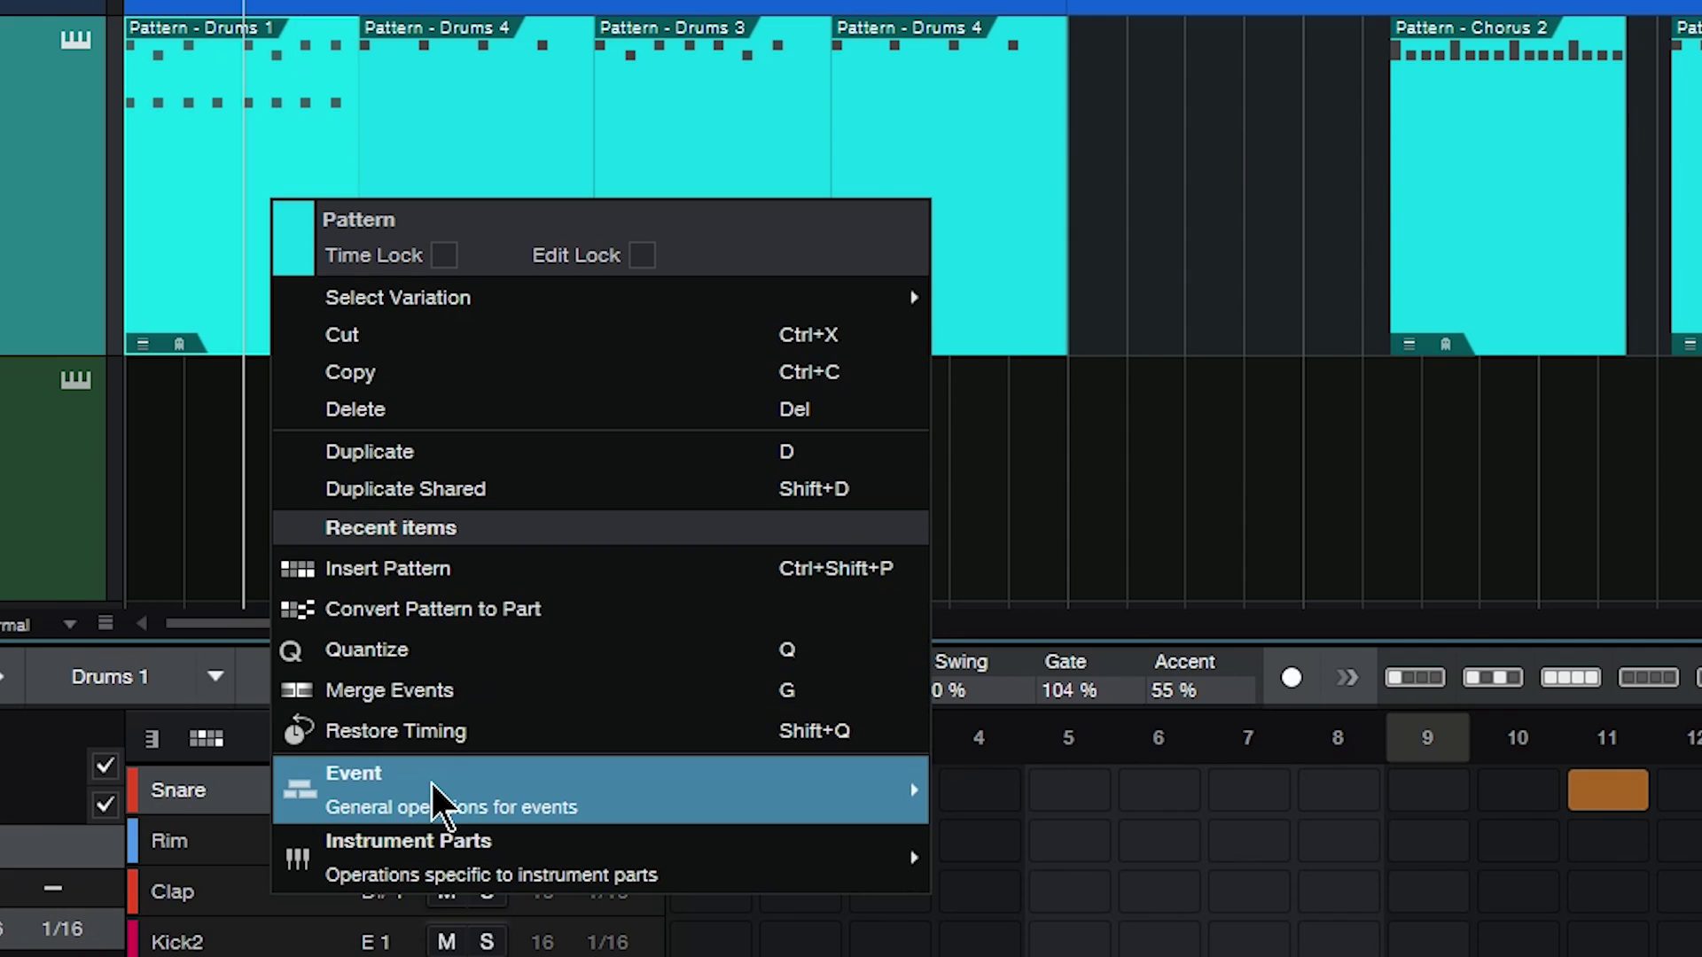
mouse_move(440, 802)
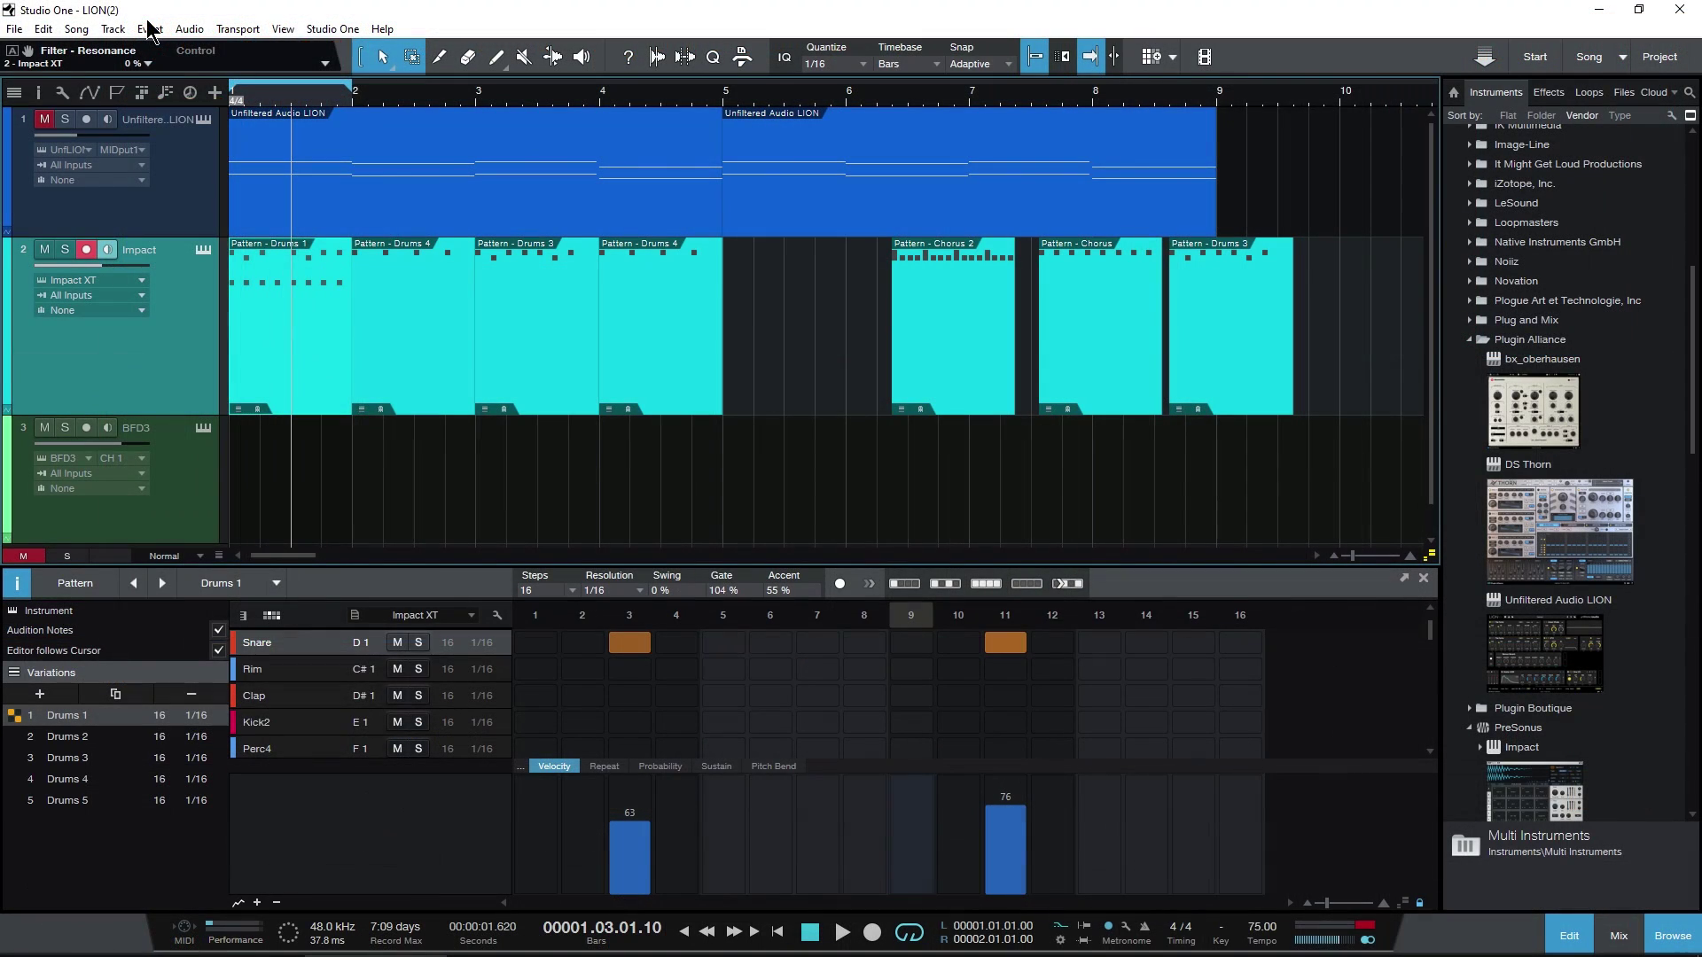
Start exporting the selected Drums 1 pattern, with Studio One\Sound Sets on Libraries (E:) as the destination folder.
left_click(148, 29)
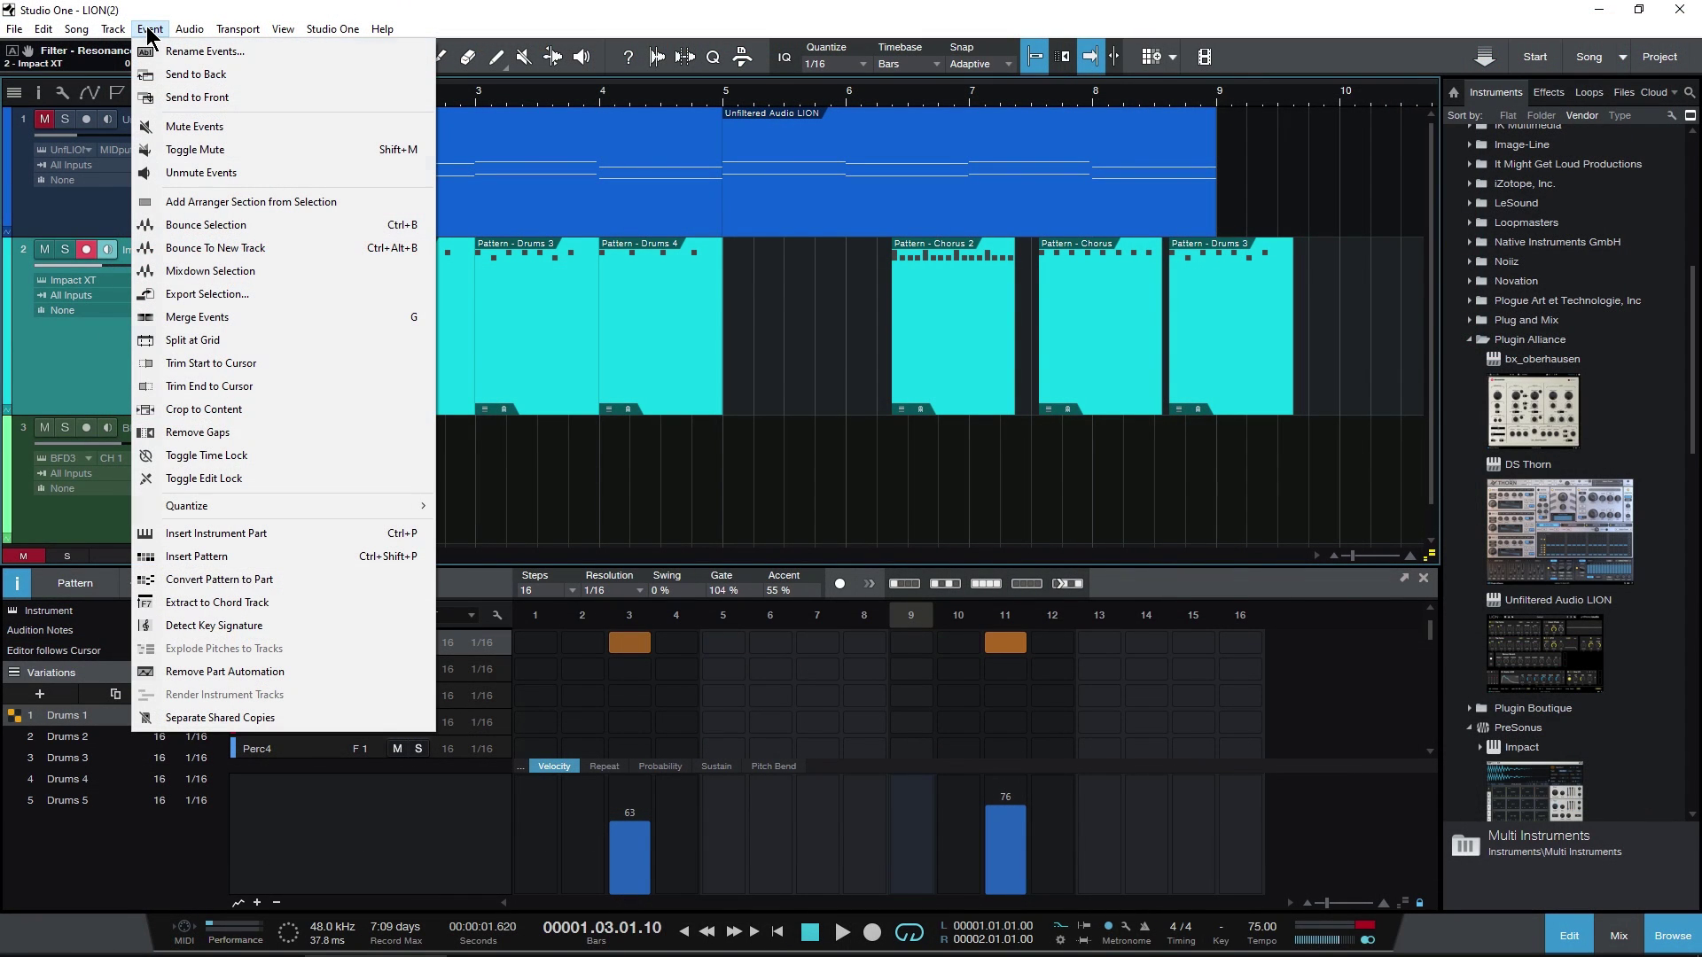
left_click(201, 296)
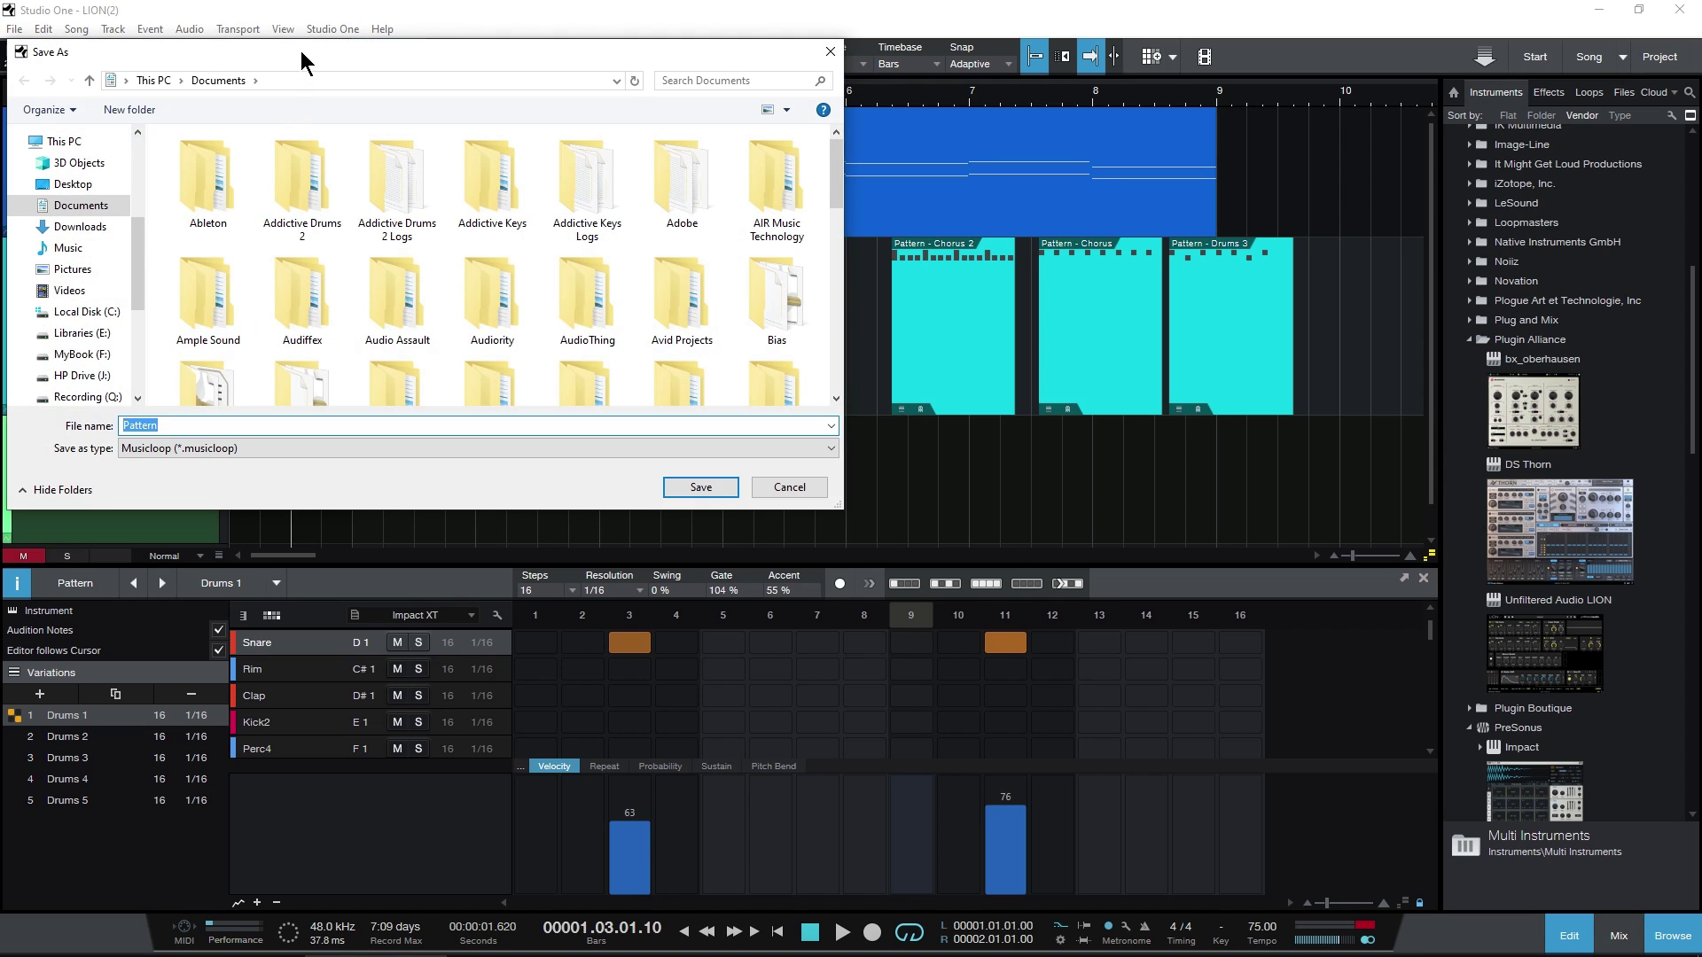
left_click_drag(301, 50, 608, 74)
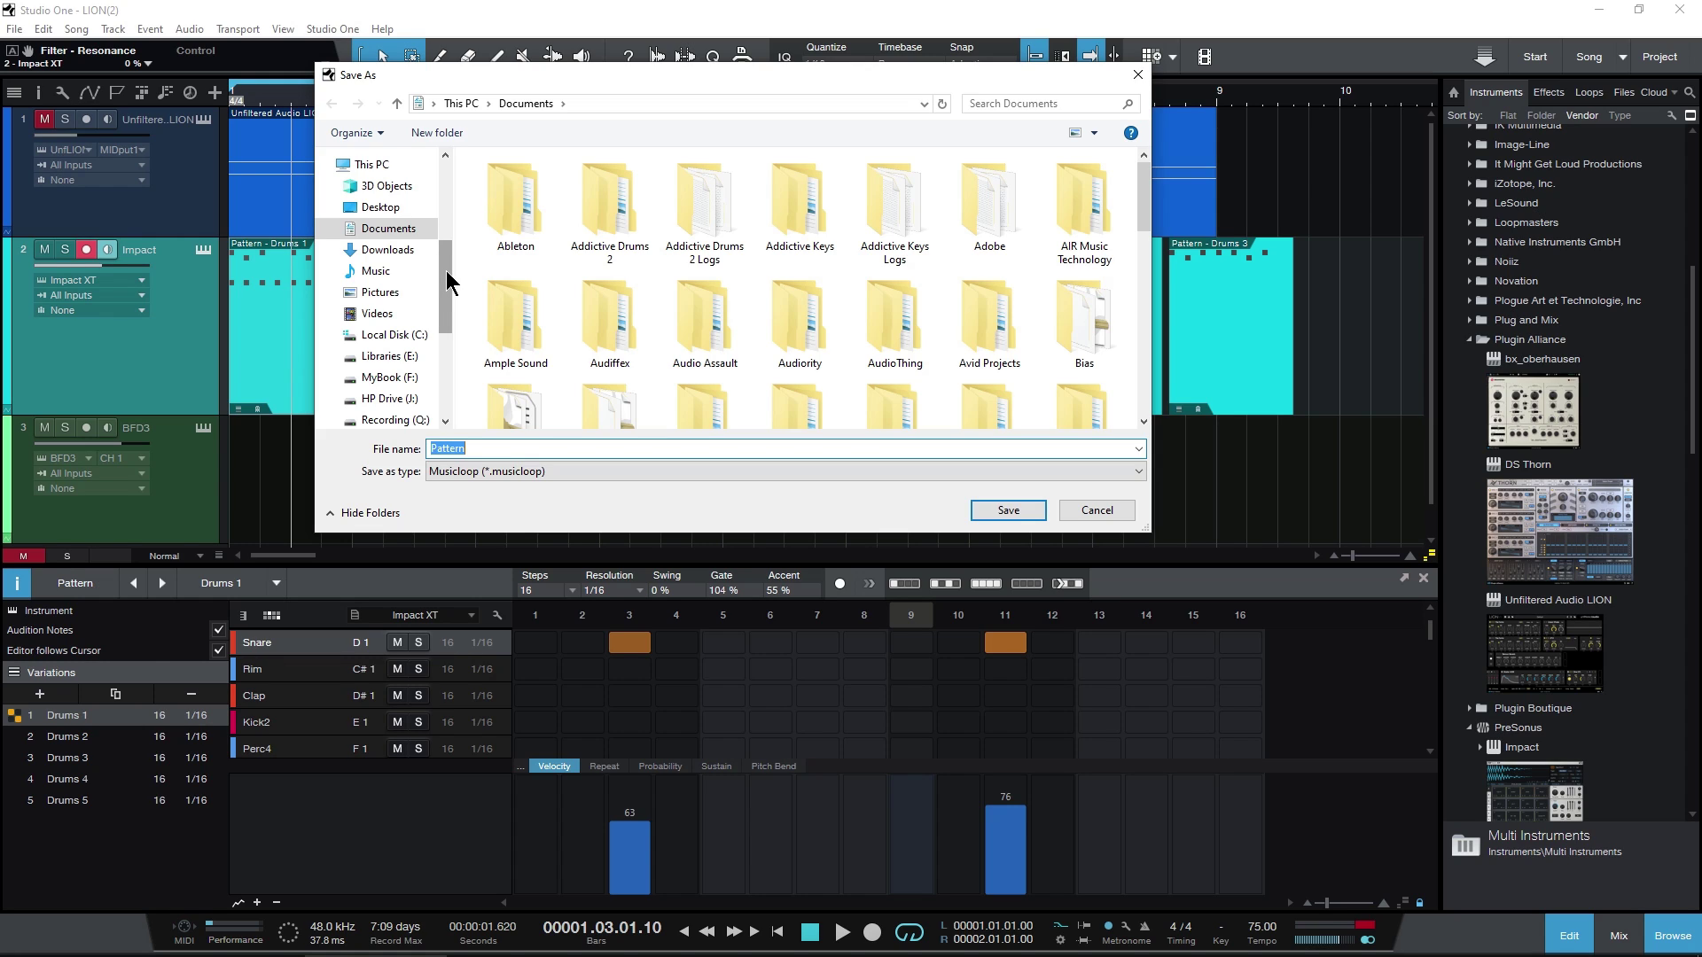
left_click_drag(448, 281, 436, 324)
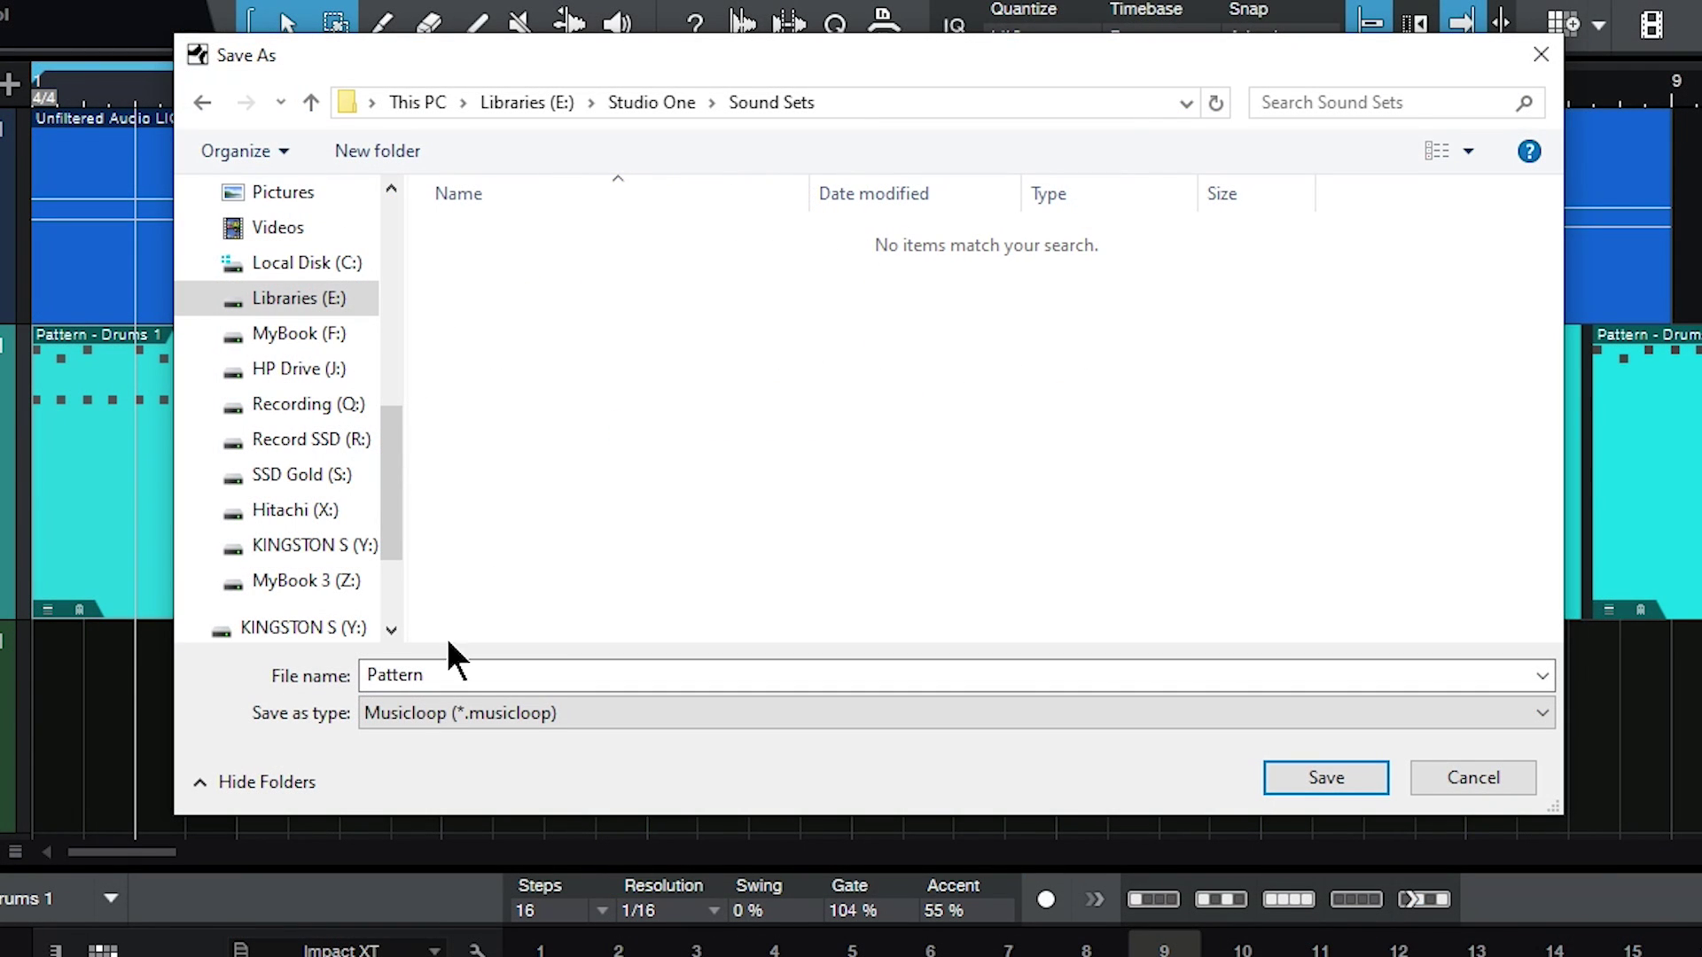
Name the exported file Drums 1 and save it in Musicloop format.
double_click(478, 448)
type("Drums 1")
left_click(748, 715)
left_click(521, 815)
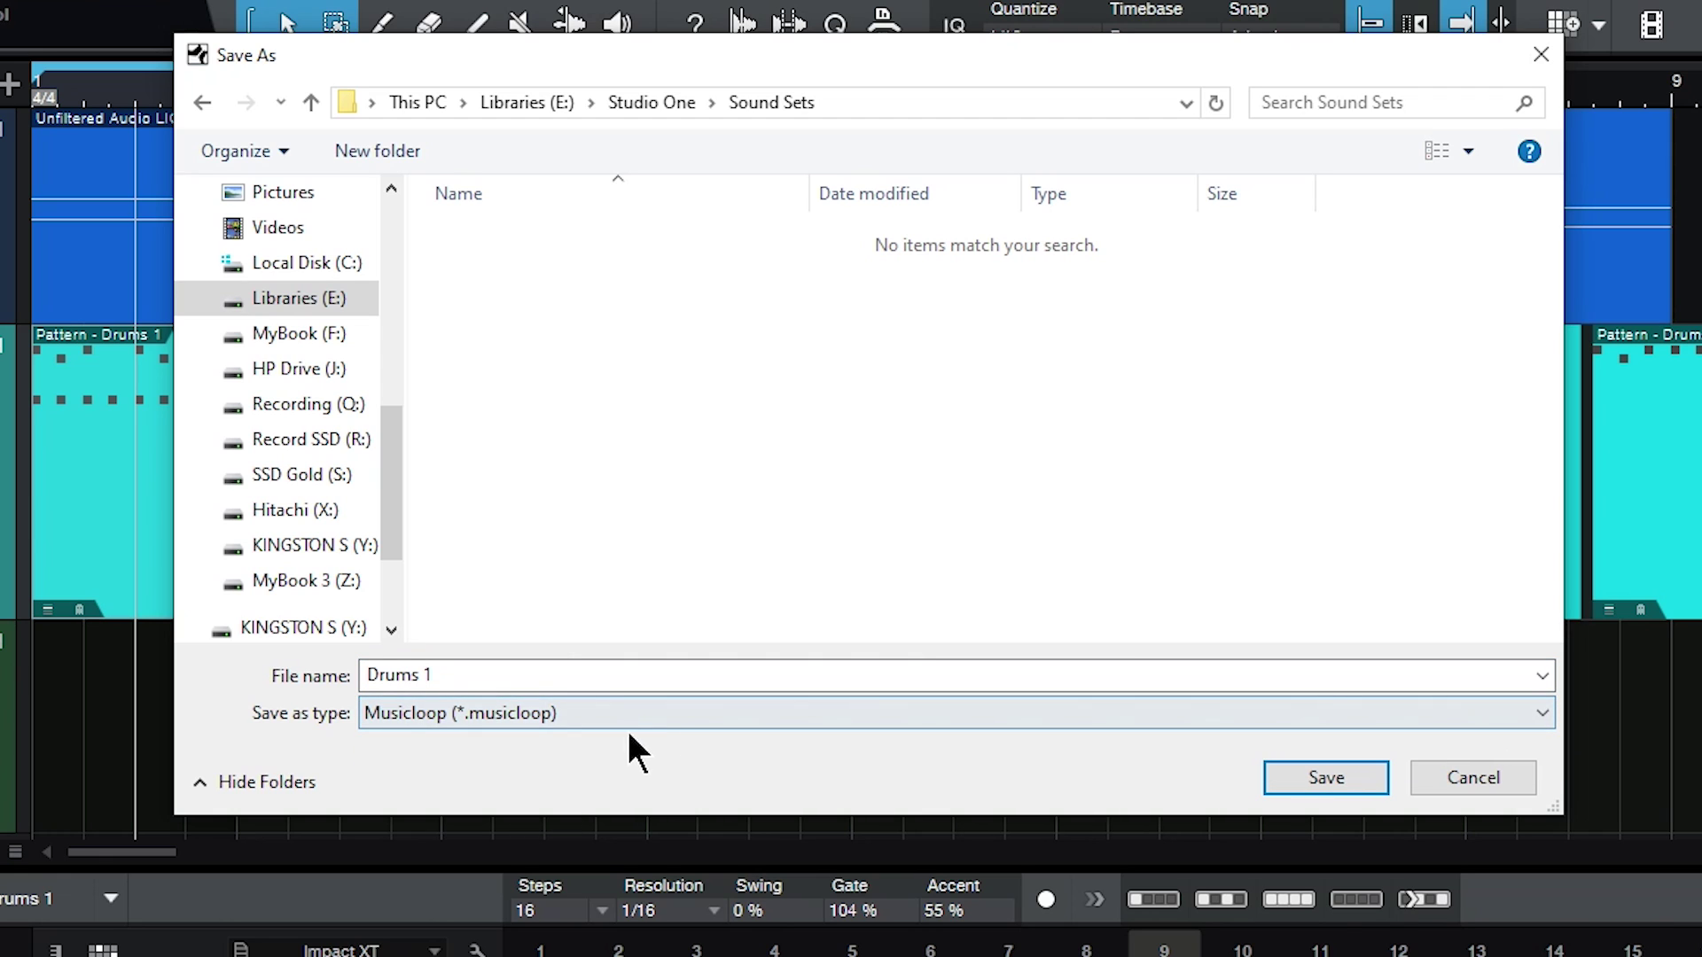
key("Return")
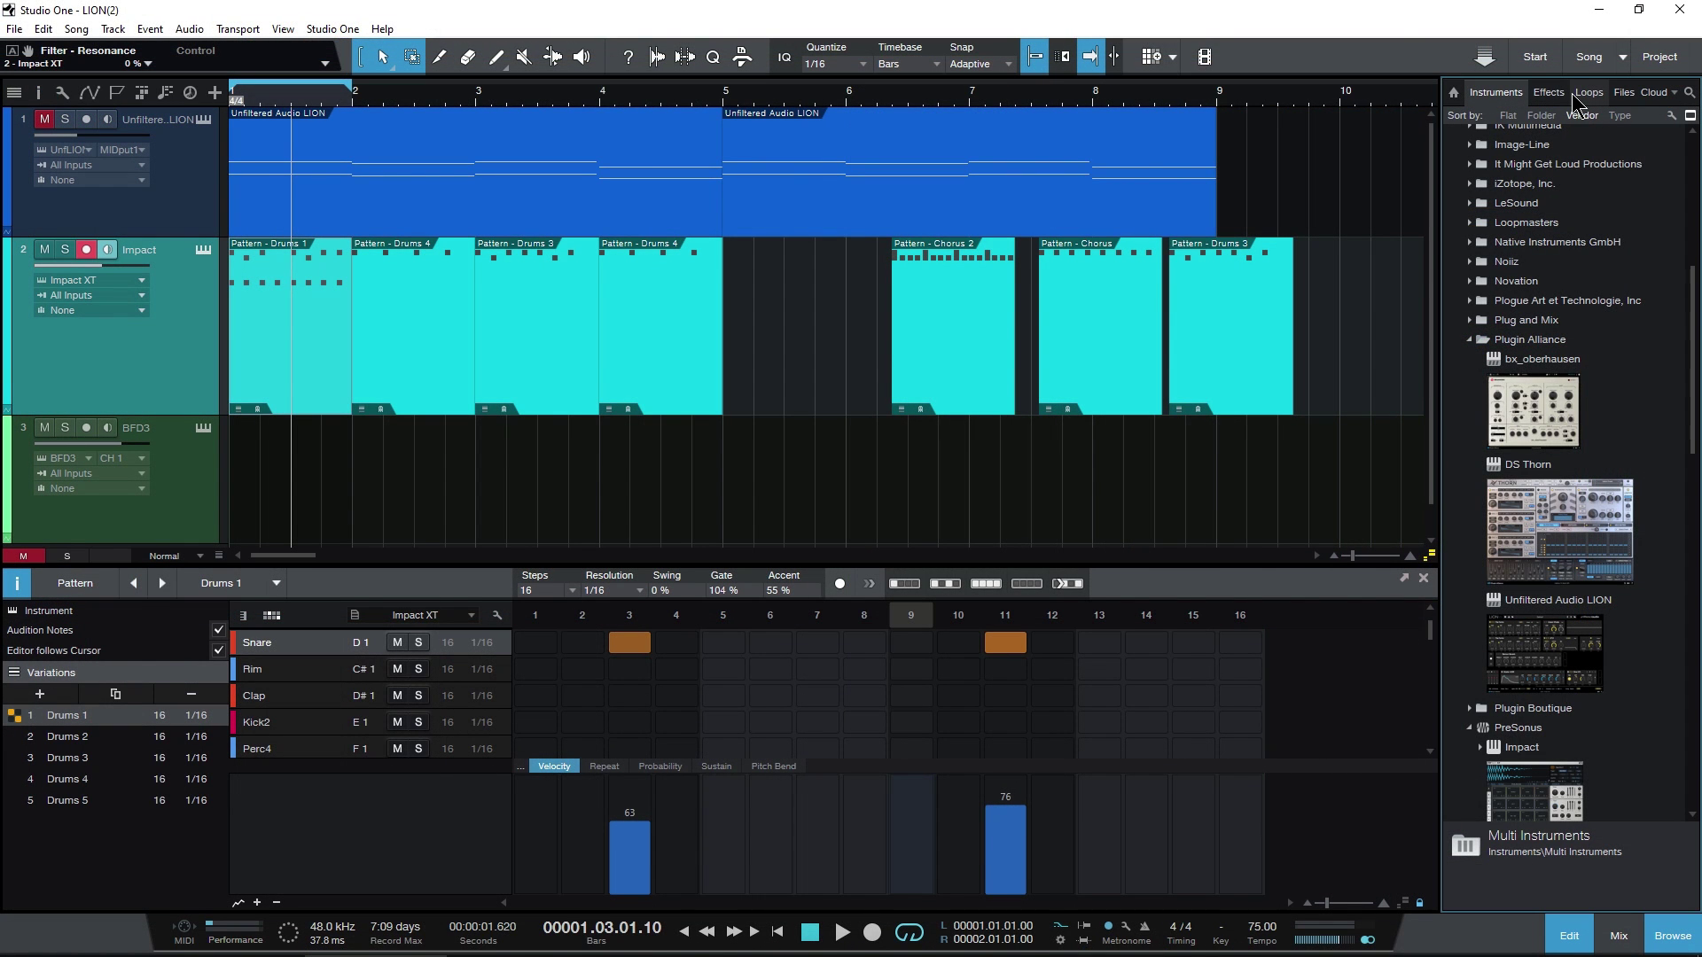
Locate Drums 1.musicloop in the browser's files, inside Libraries (E:), Studio One, Sound Sets.
left_click(1587, 92)
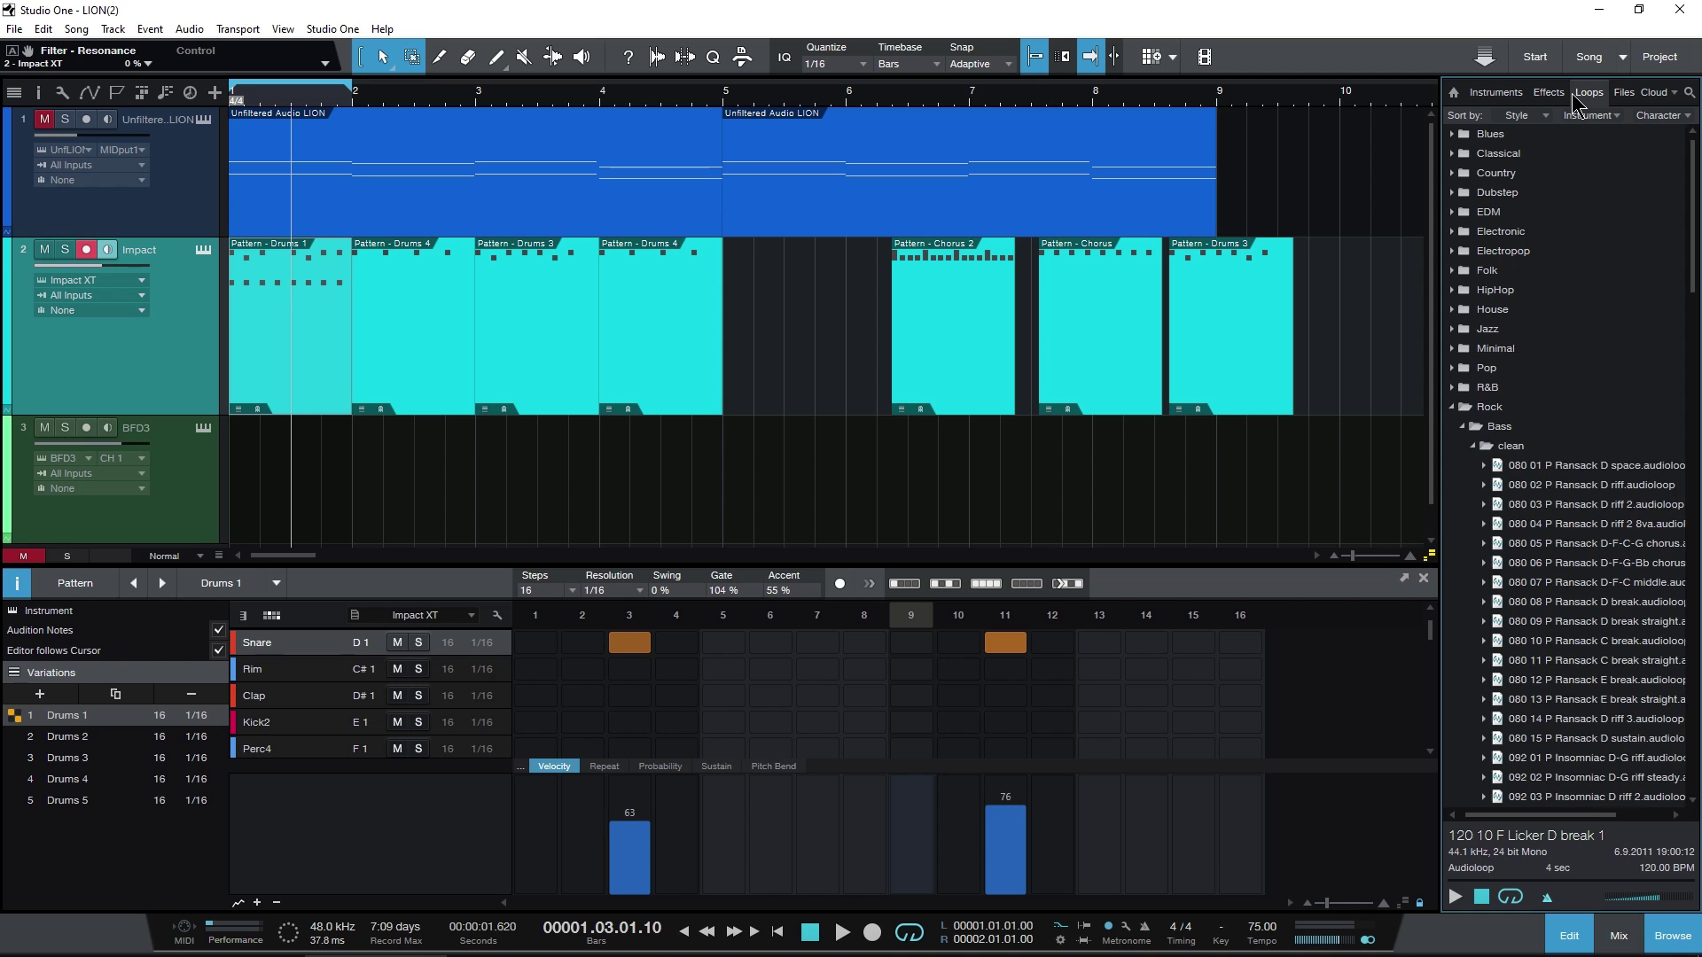
left_click(1622, 93)
left_click(1459, 115)
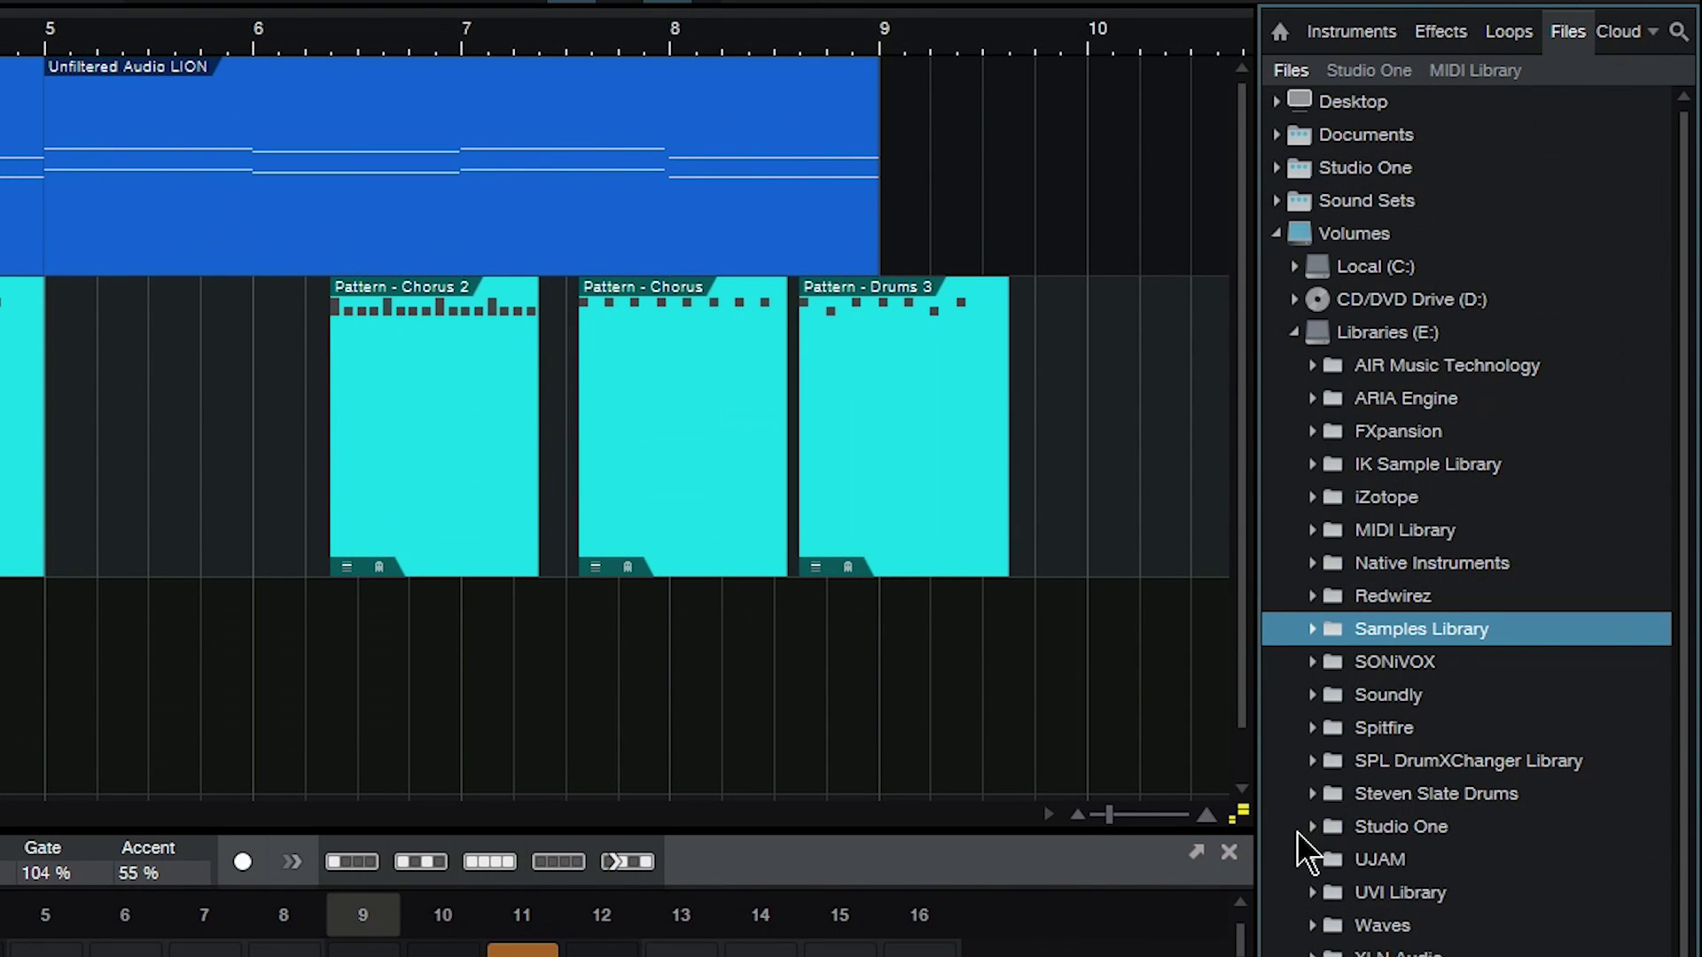
left_click(1311, 829)
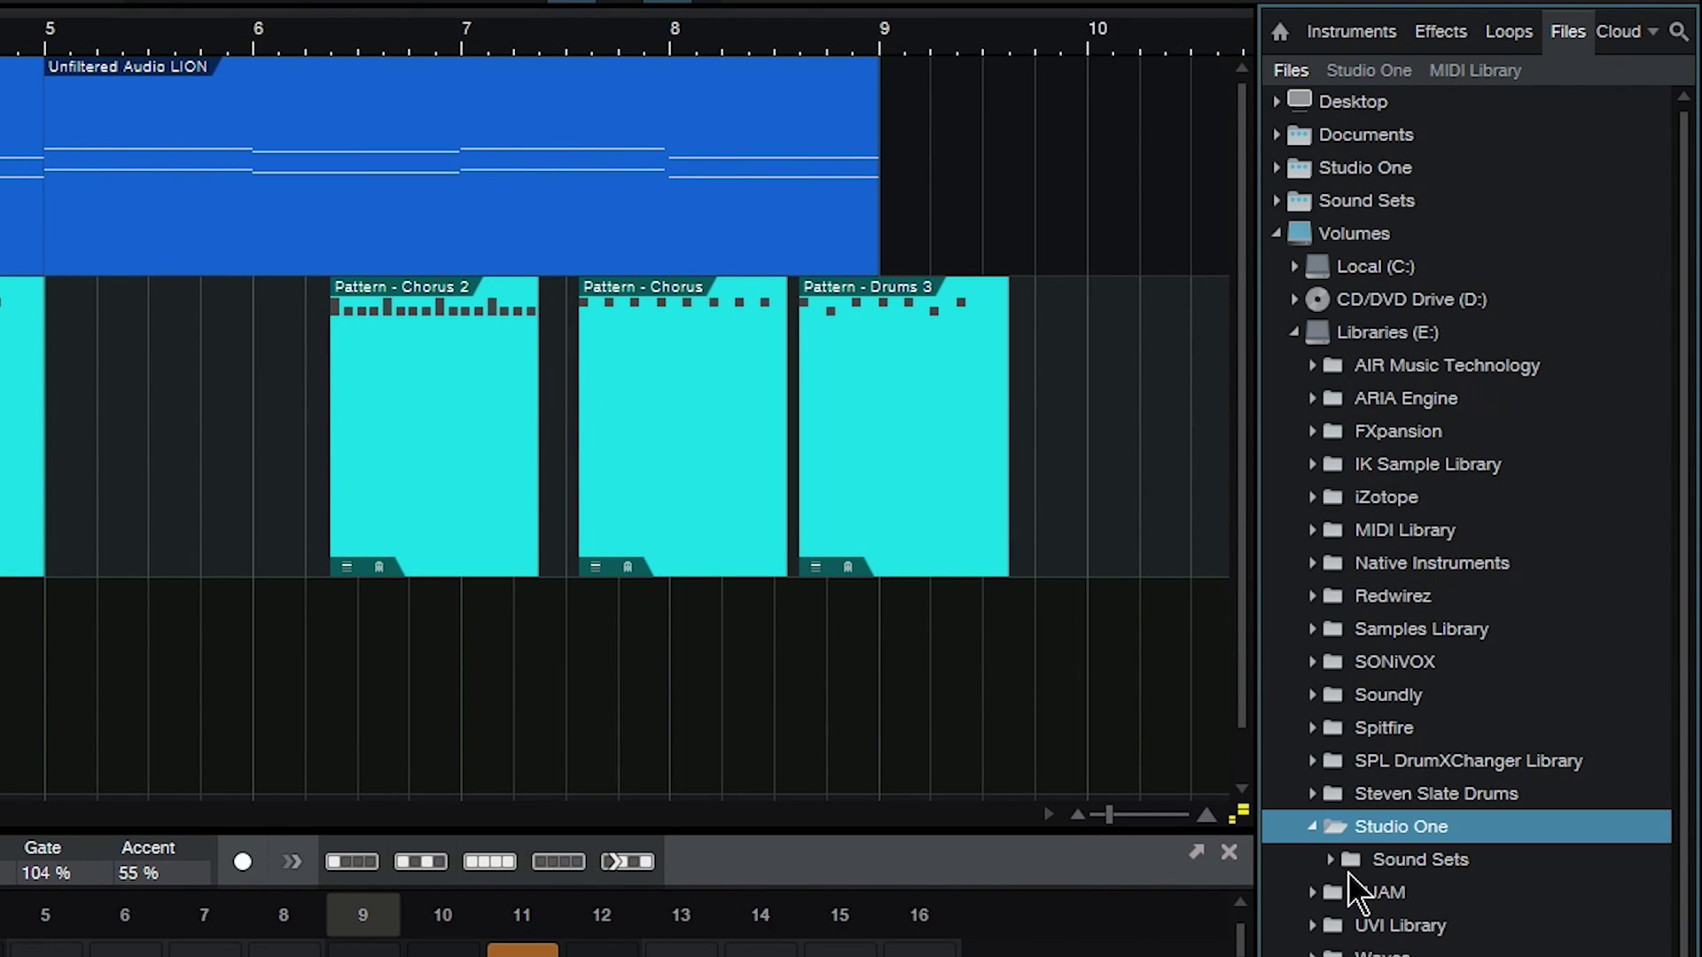
left_click(1329, 859)
left_click(1450, 901)
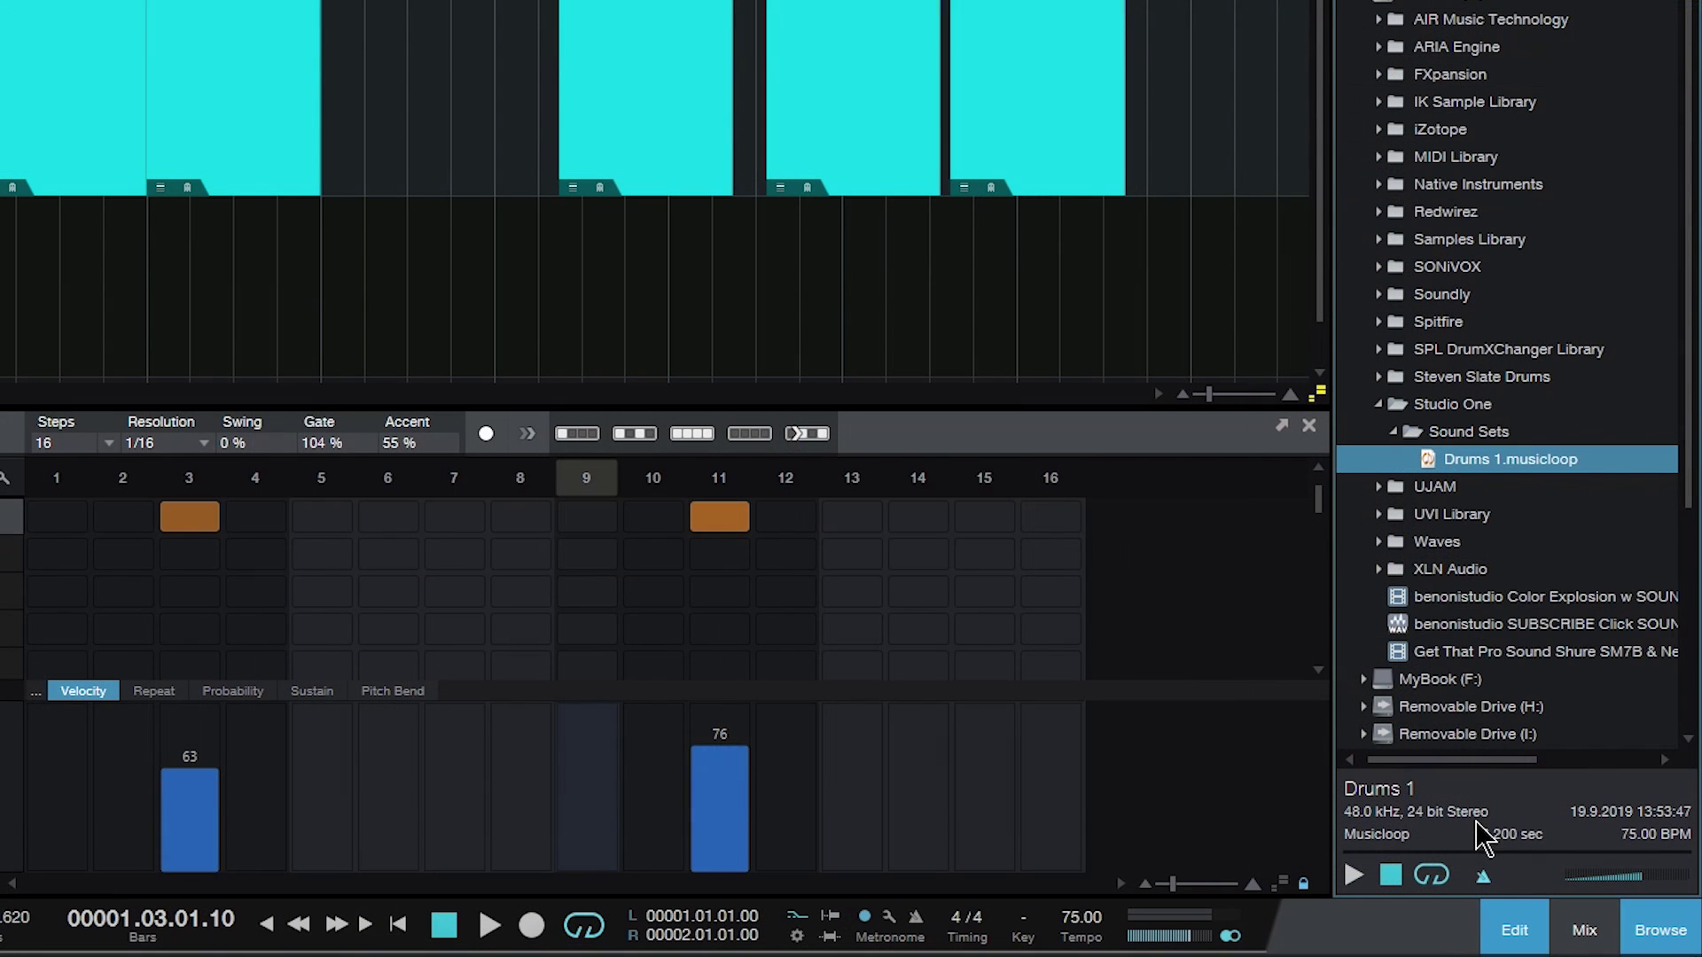
Preview Drums 1.musicloop and add it to the arrangement as a new track starting at bar 1.
left_click(1351, 877)
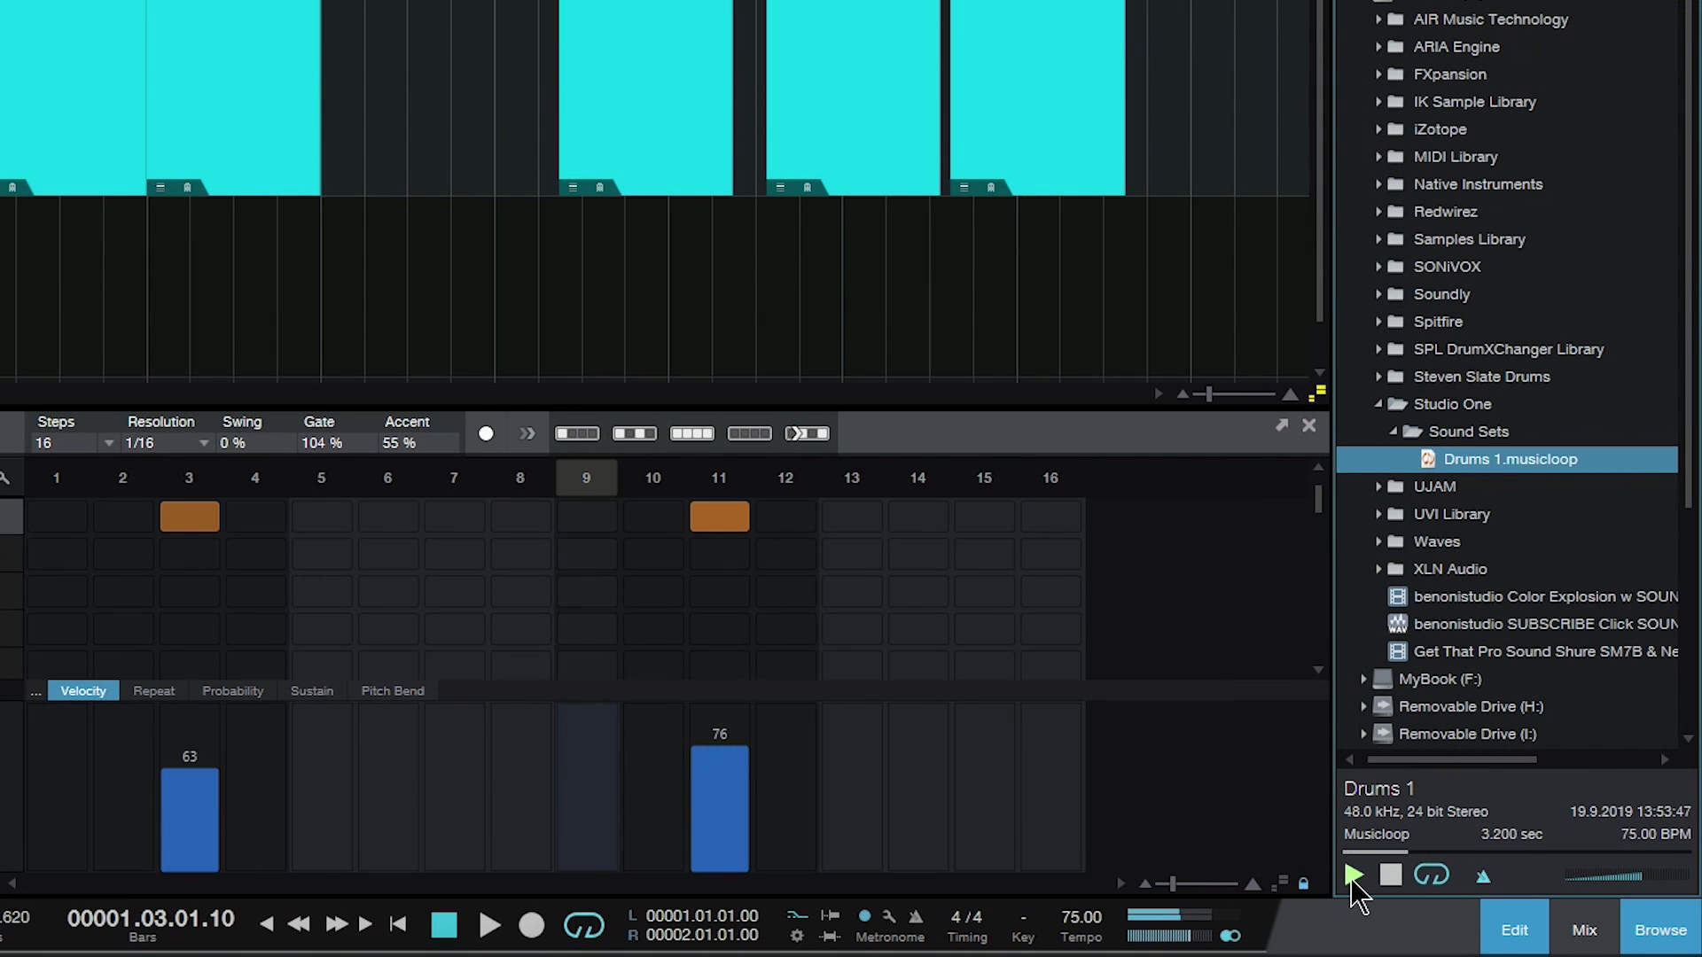
left_click(1350, 877)
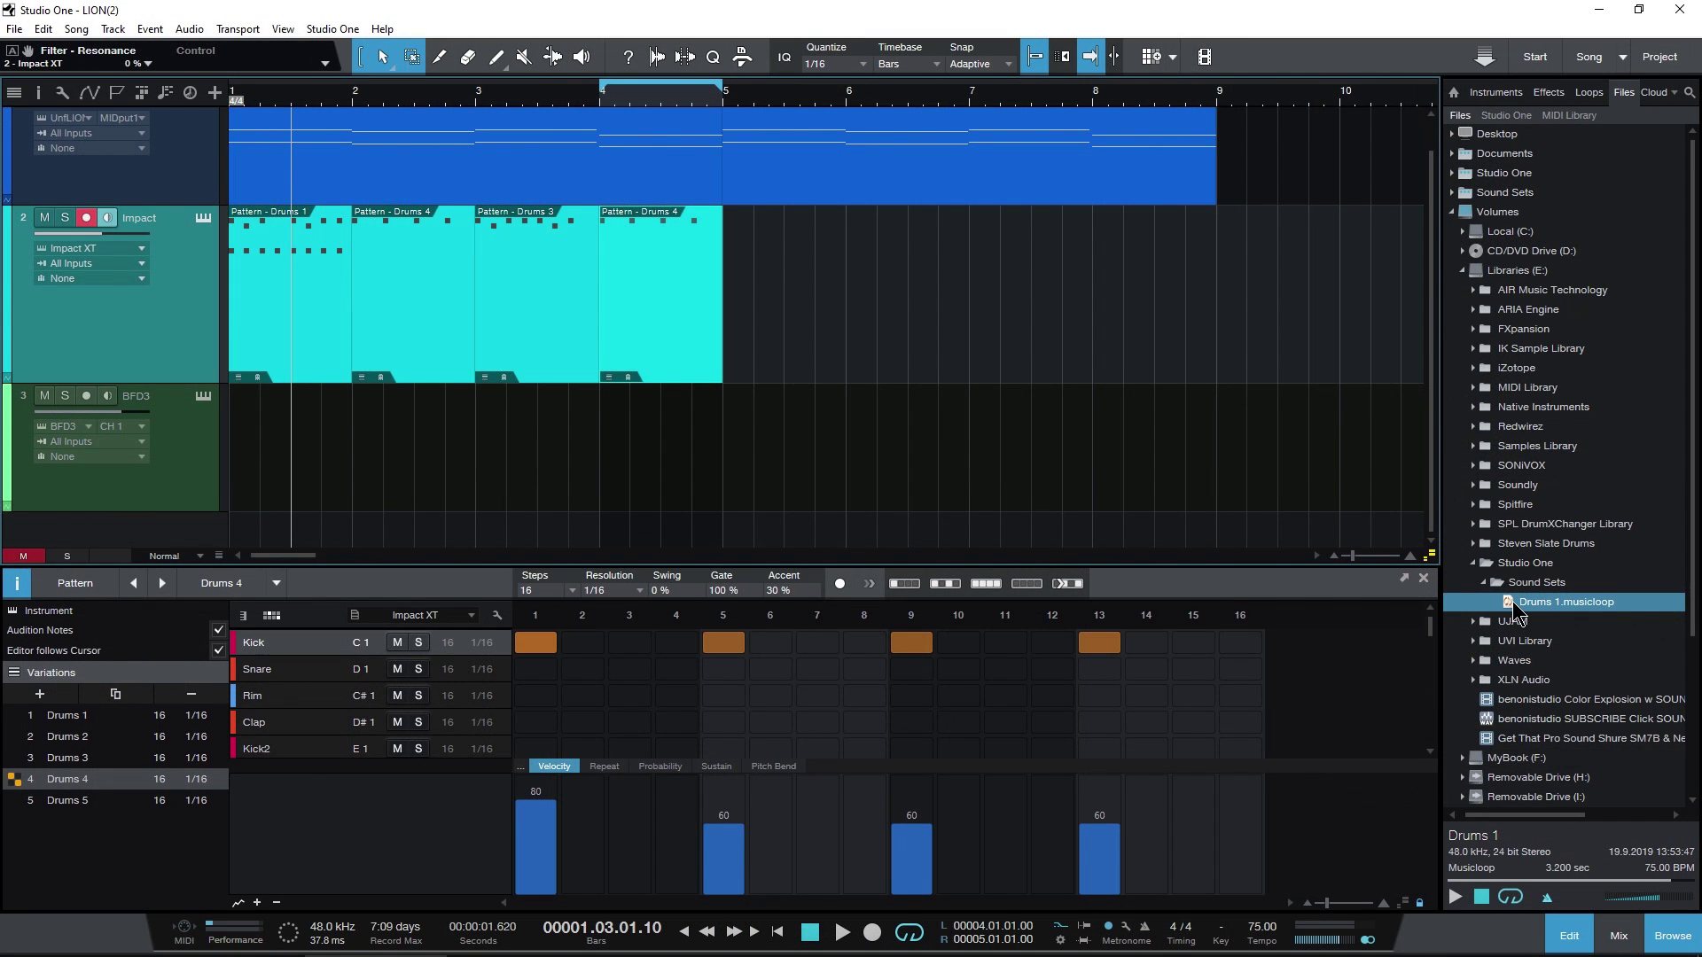
left_click_drag(1510, 459, 279, 492)
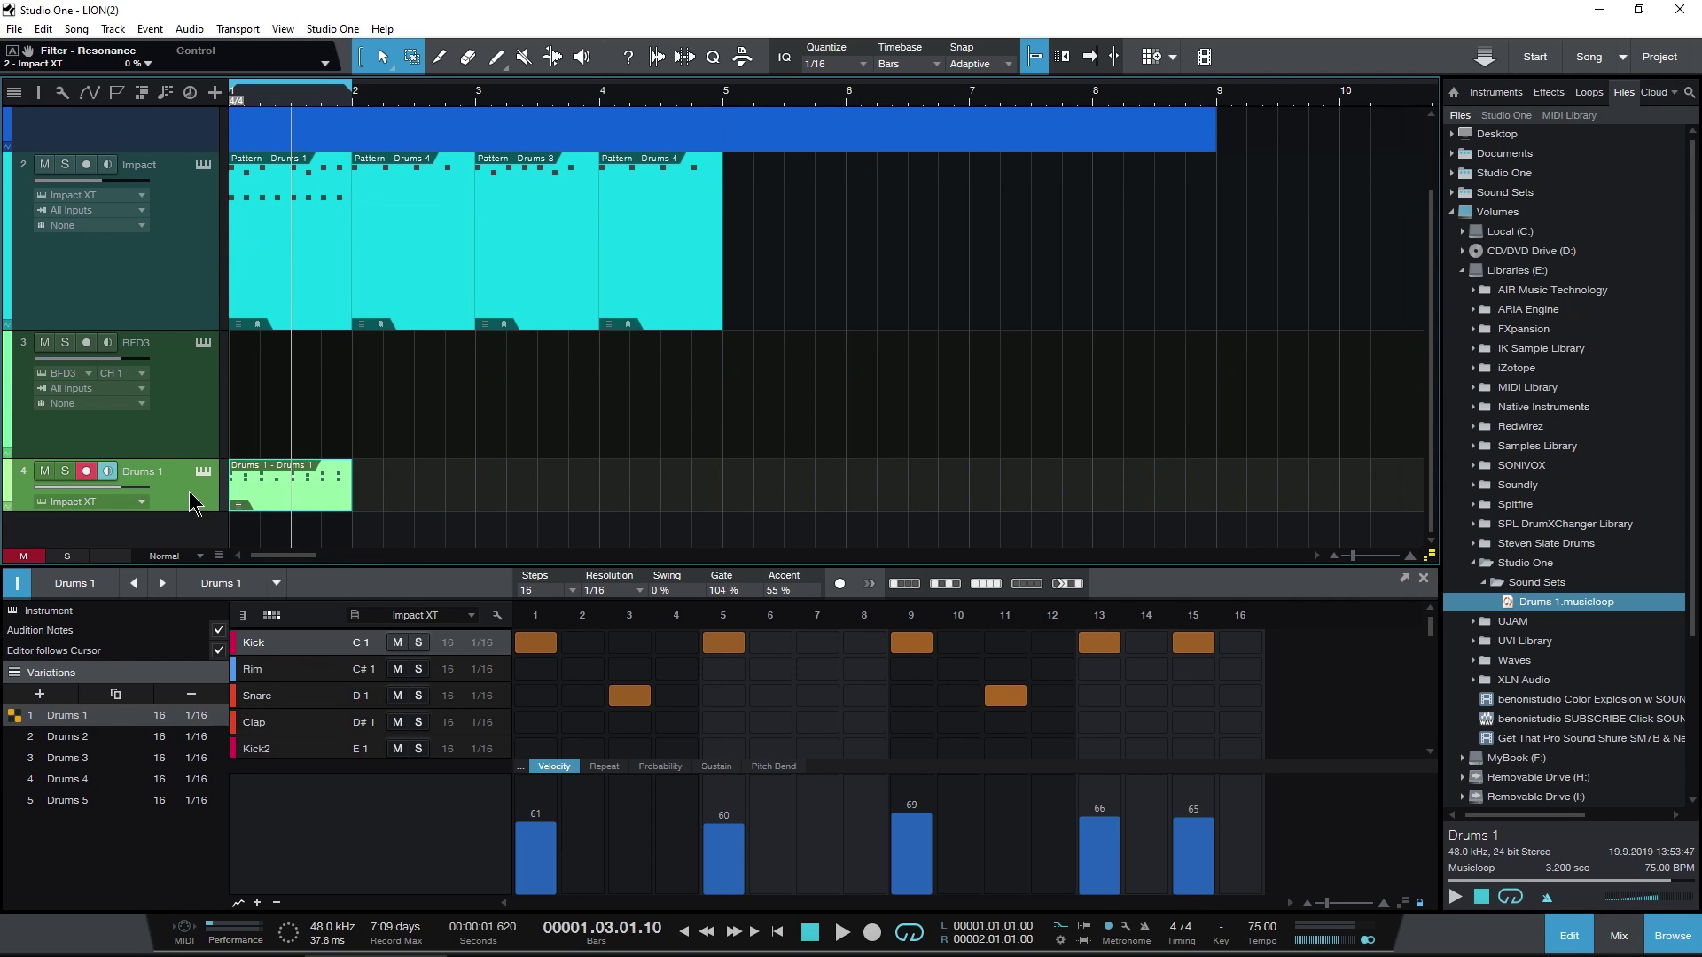
Compare the Impact XT instrument on the new Drums 1 track with the original track's Impact XT, and close the instrument window.
left_click(203, 470)
left_click_drag(859, 102, 956, 97)
left_click(791, 116)
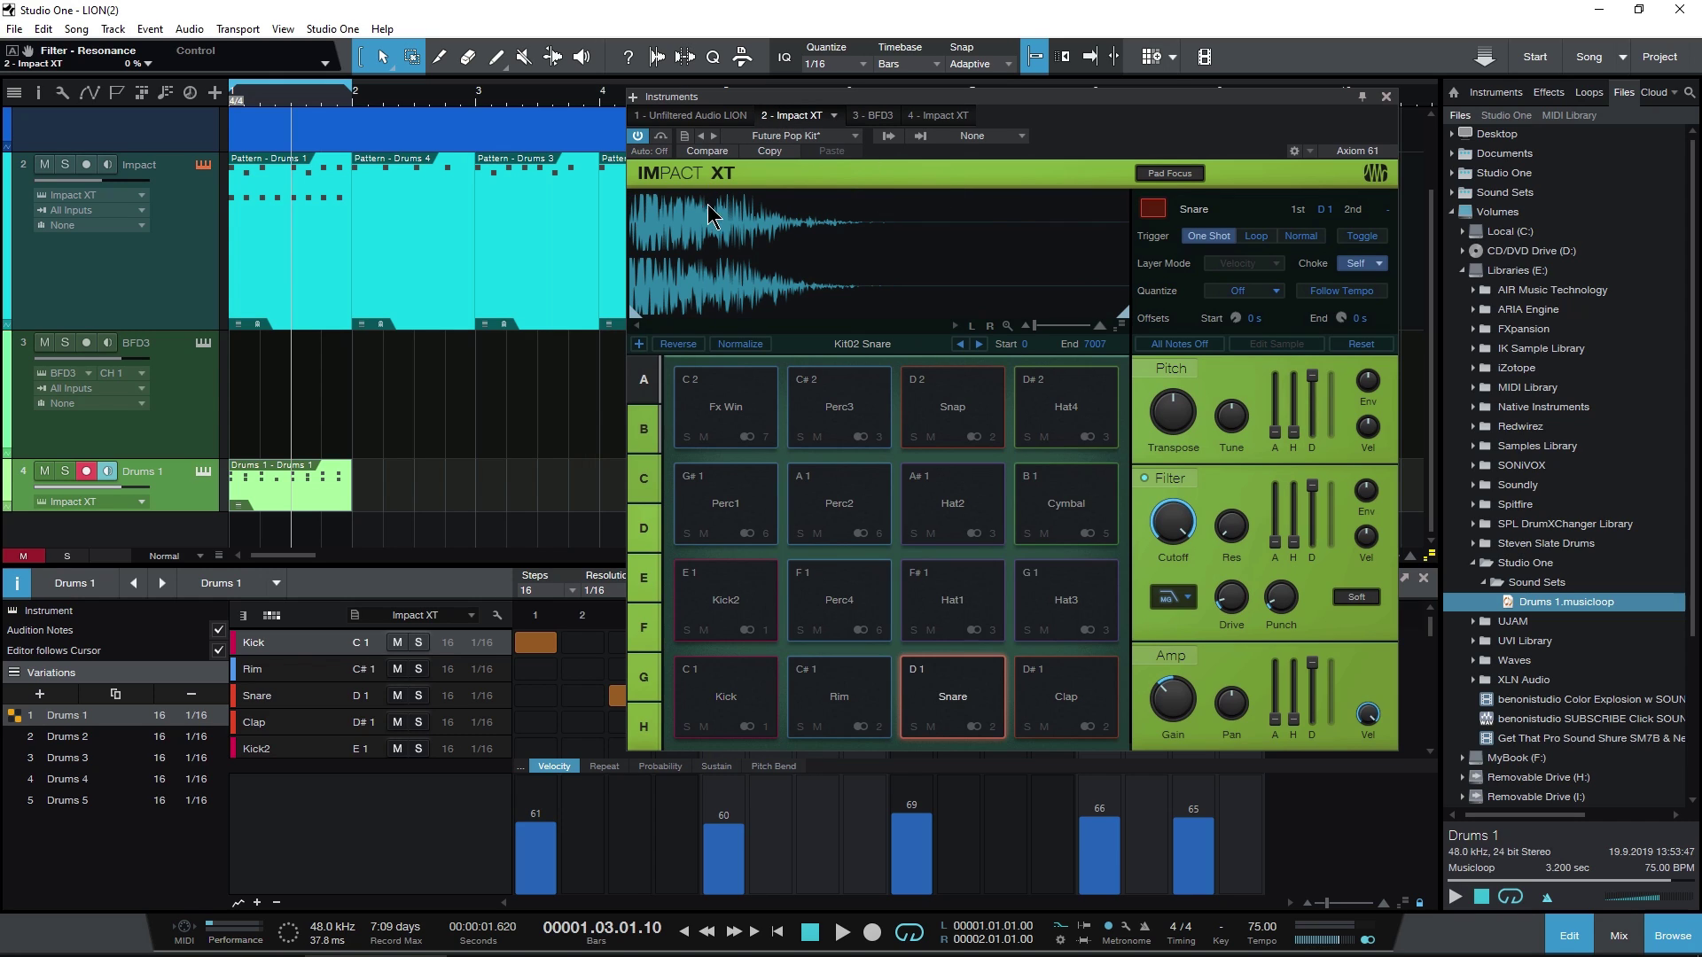
left_click(946, 116)
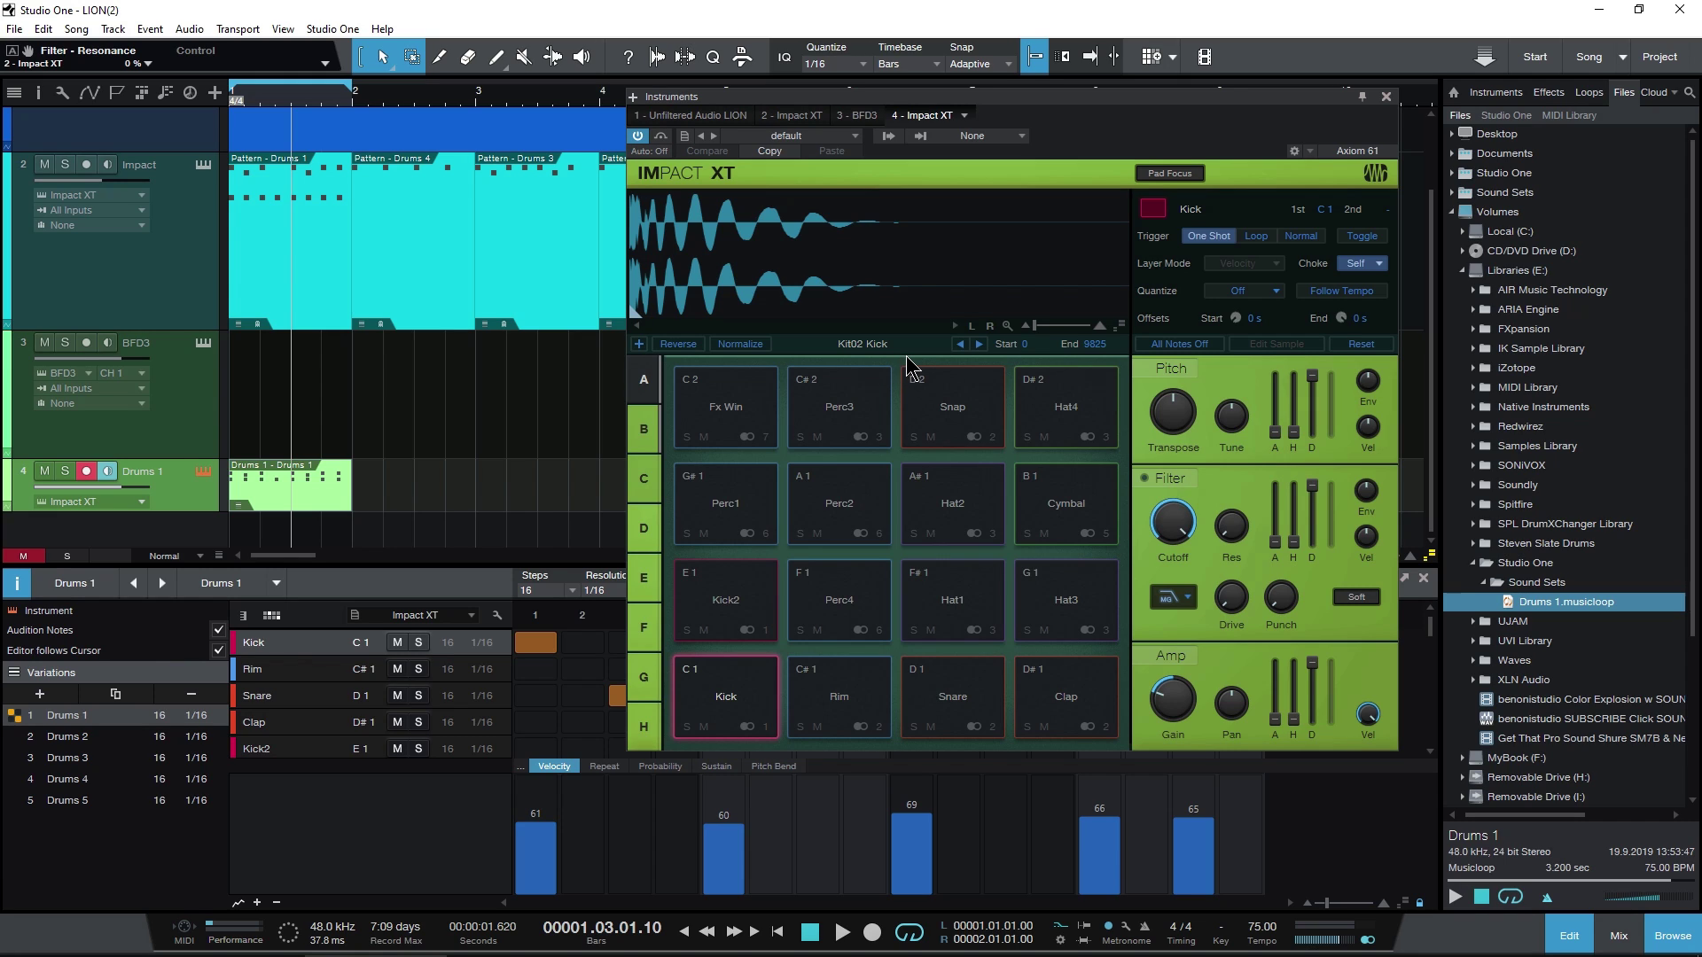
left_click(1386, 98)
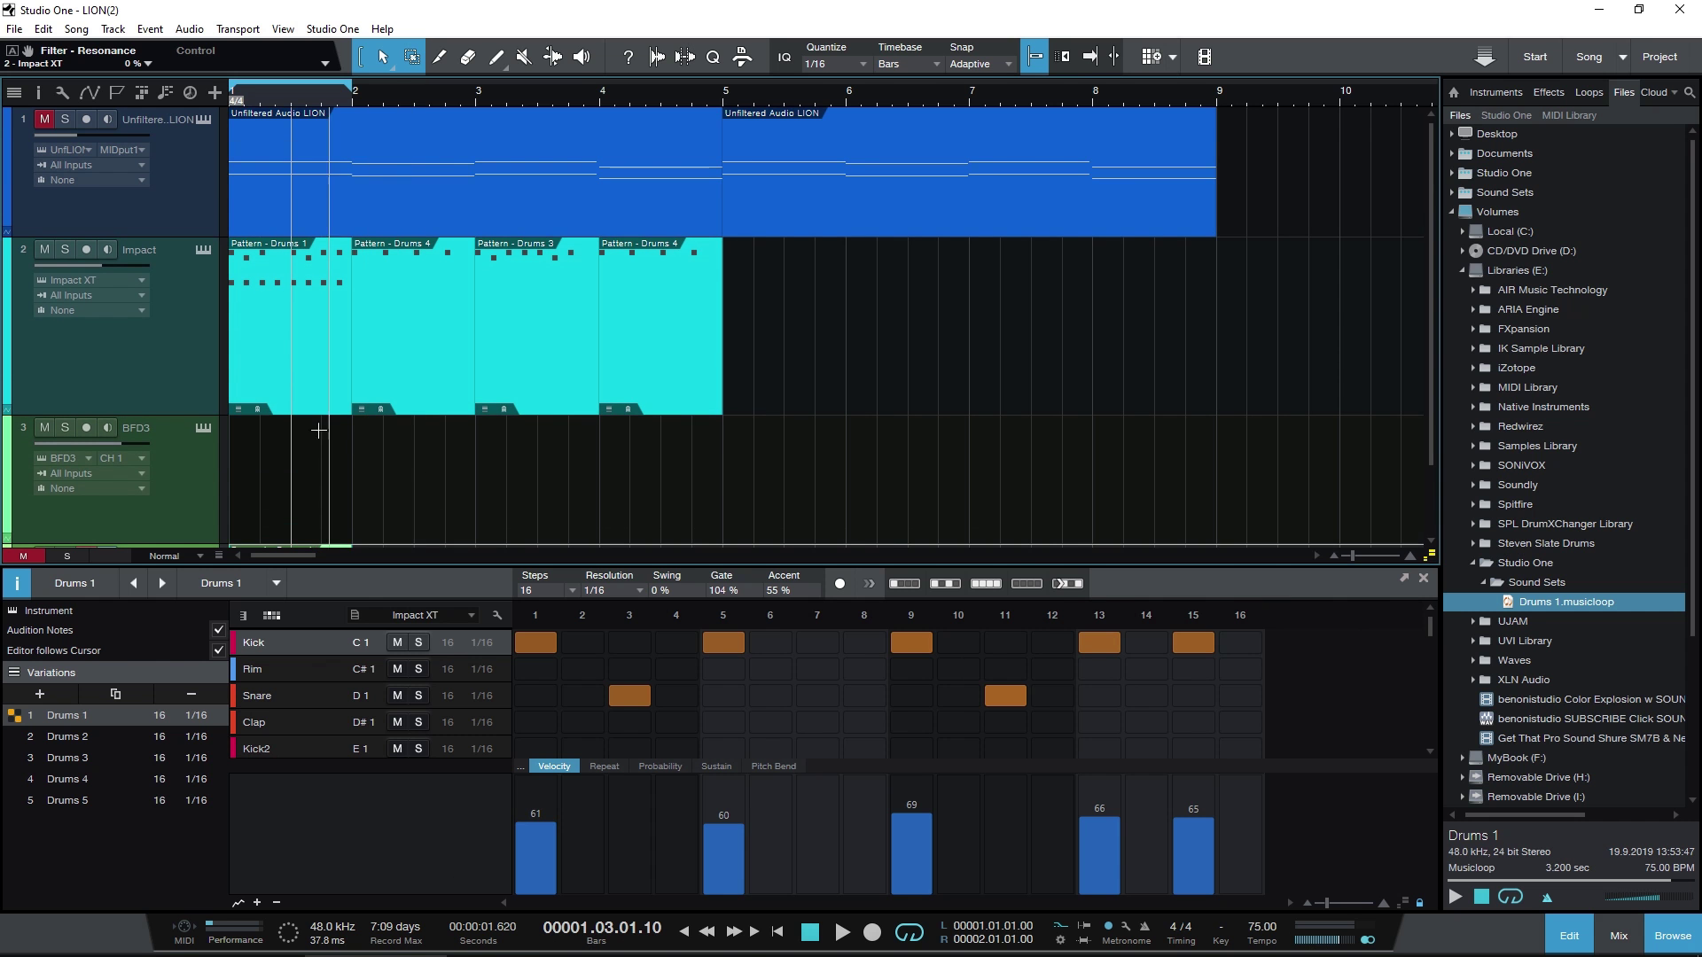
Start exporting the Drums 1 pattern at bar 1 of the Impact track as a file.
left_click(311, 373)
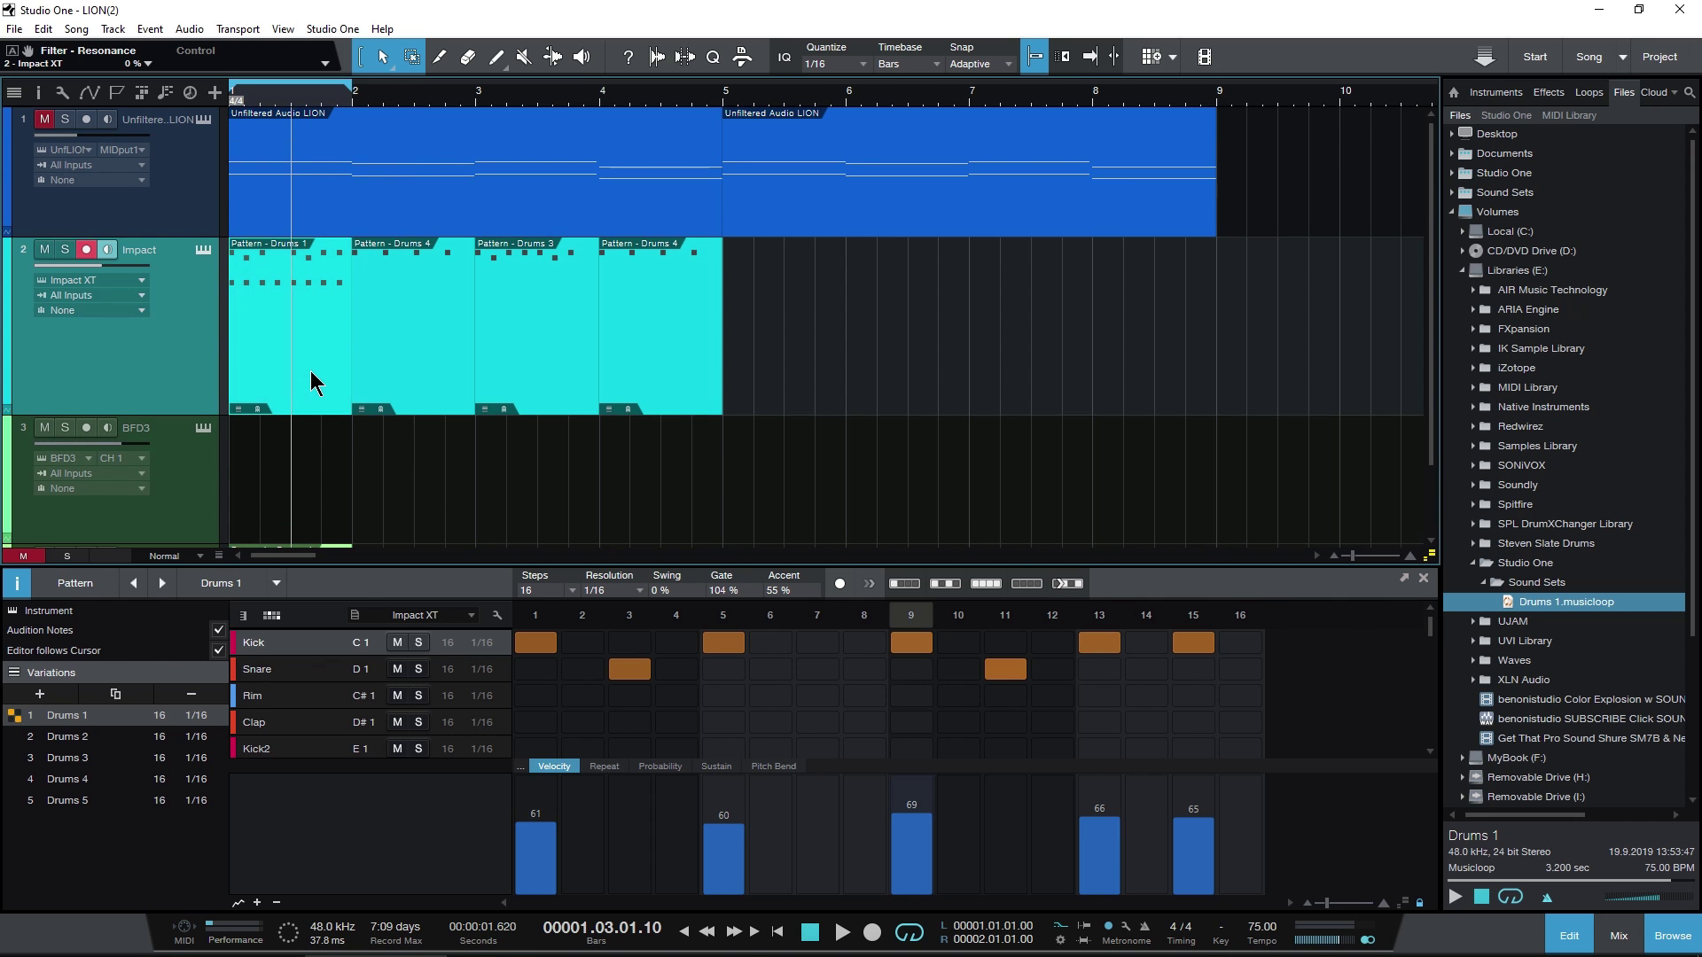
right_click(311, 372)
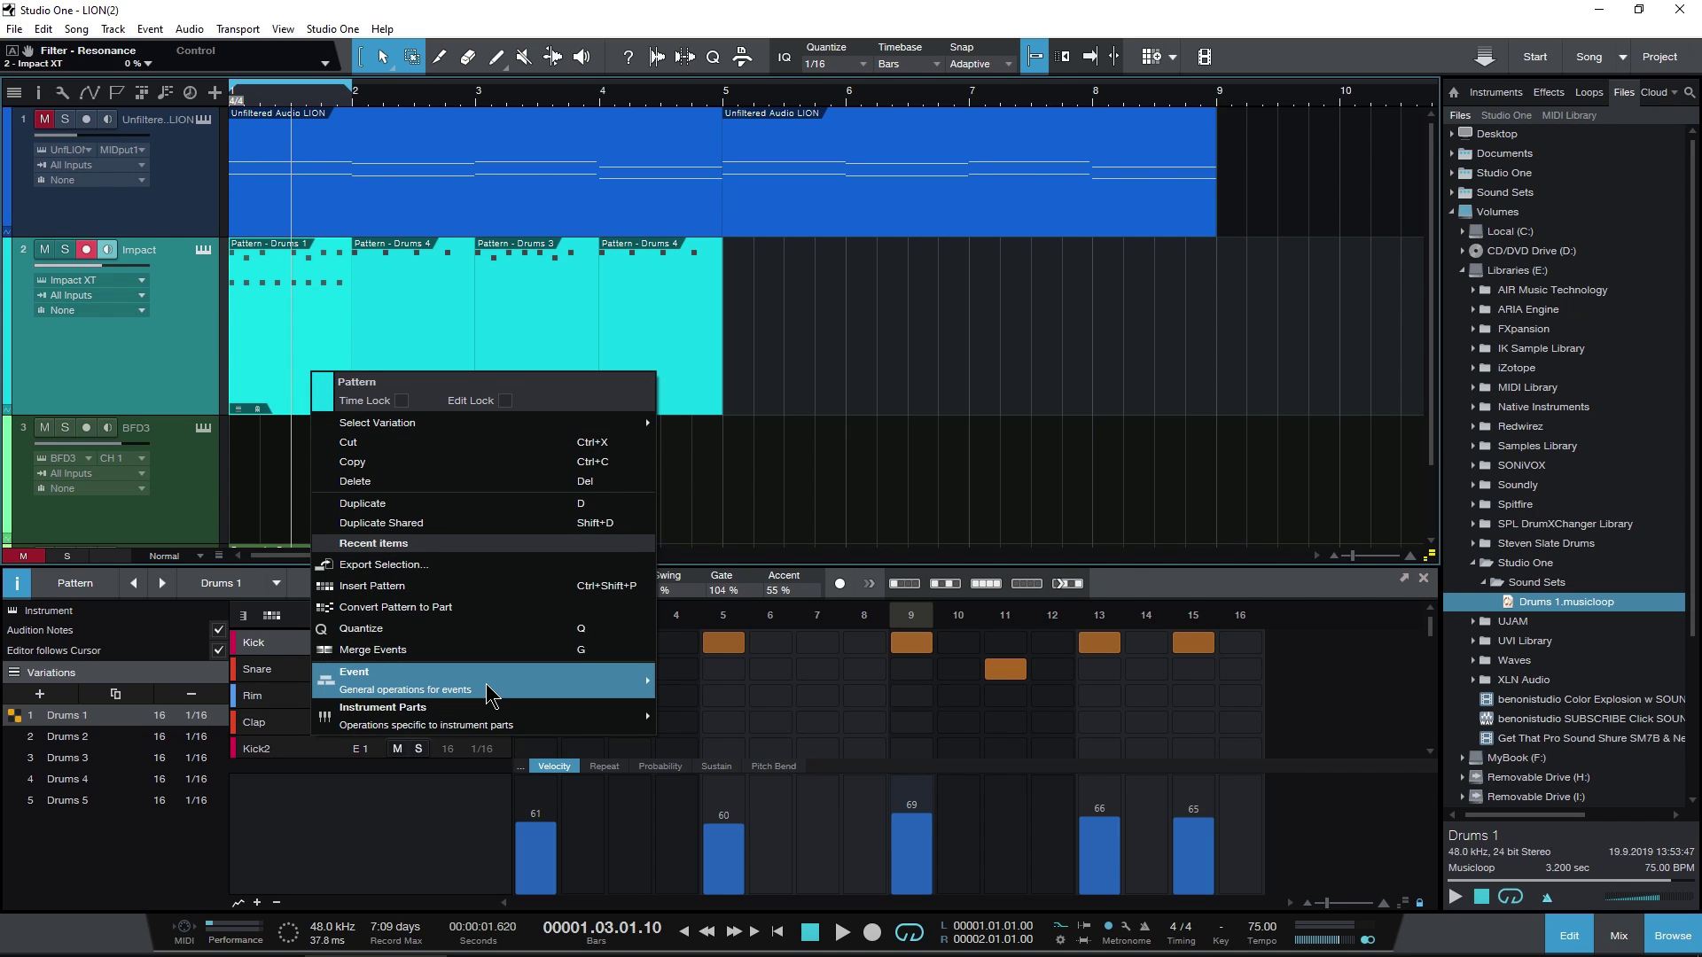
mouse_move(486, 683)
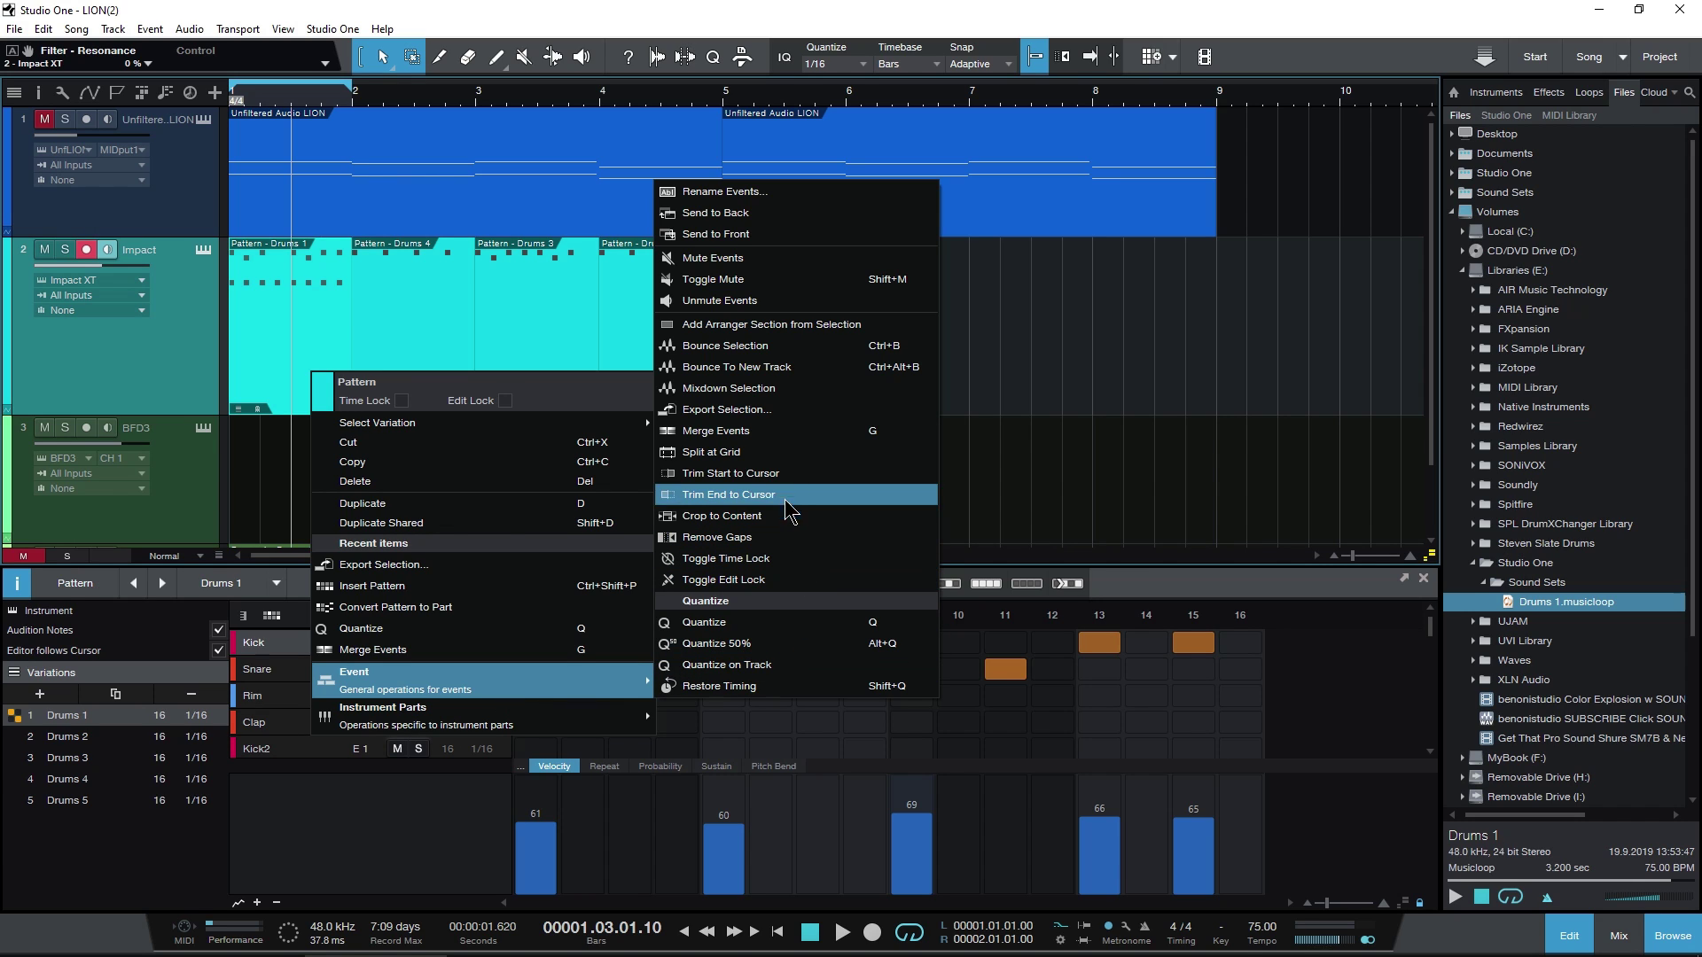
left_click(780, 410)
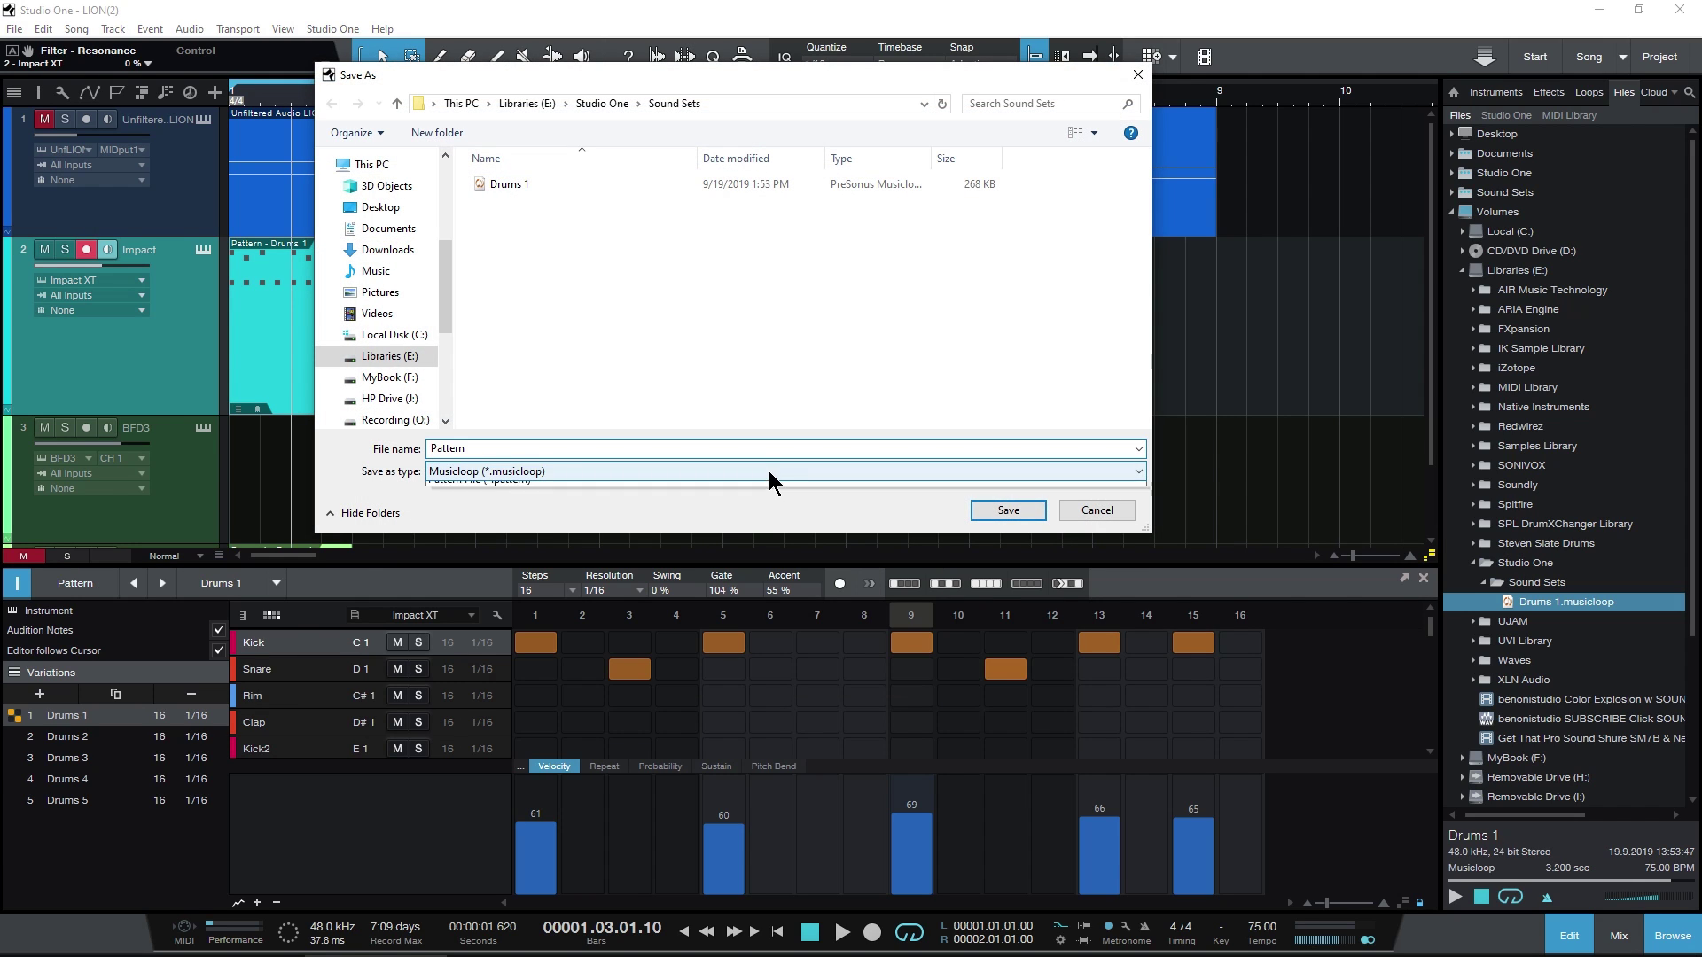
Save the export as Drums Pattern in Pattern File (*.pattern) format inside the Sound Sets folder.
left_click(768, 471)
left_click(528, 500)
double_click(494, 448)
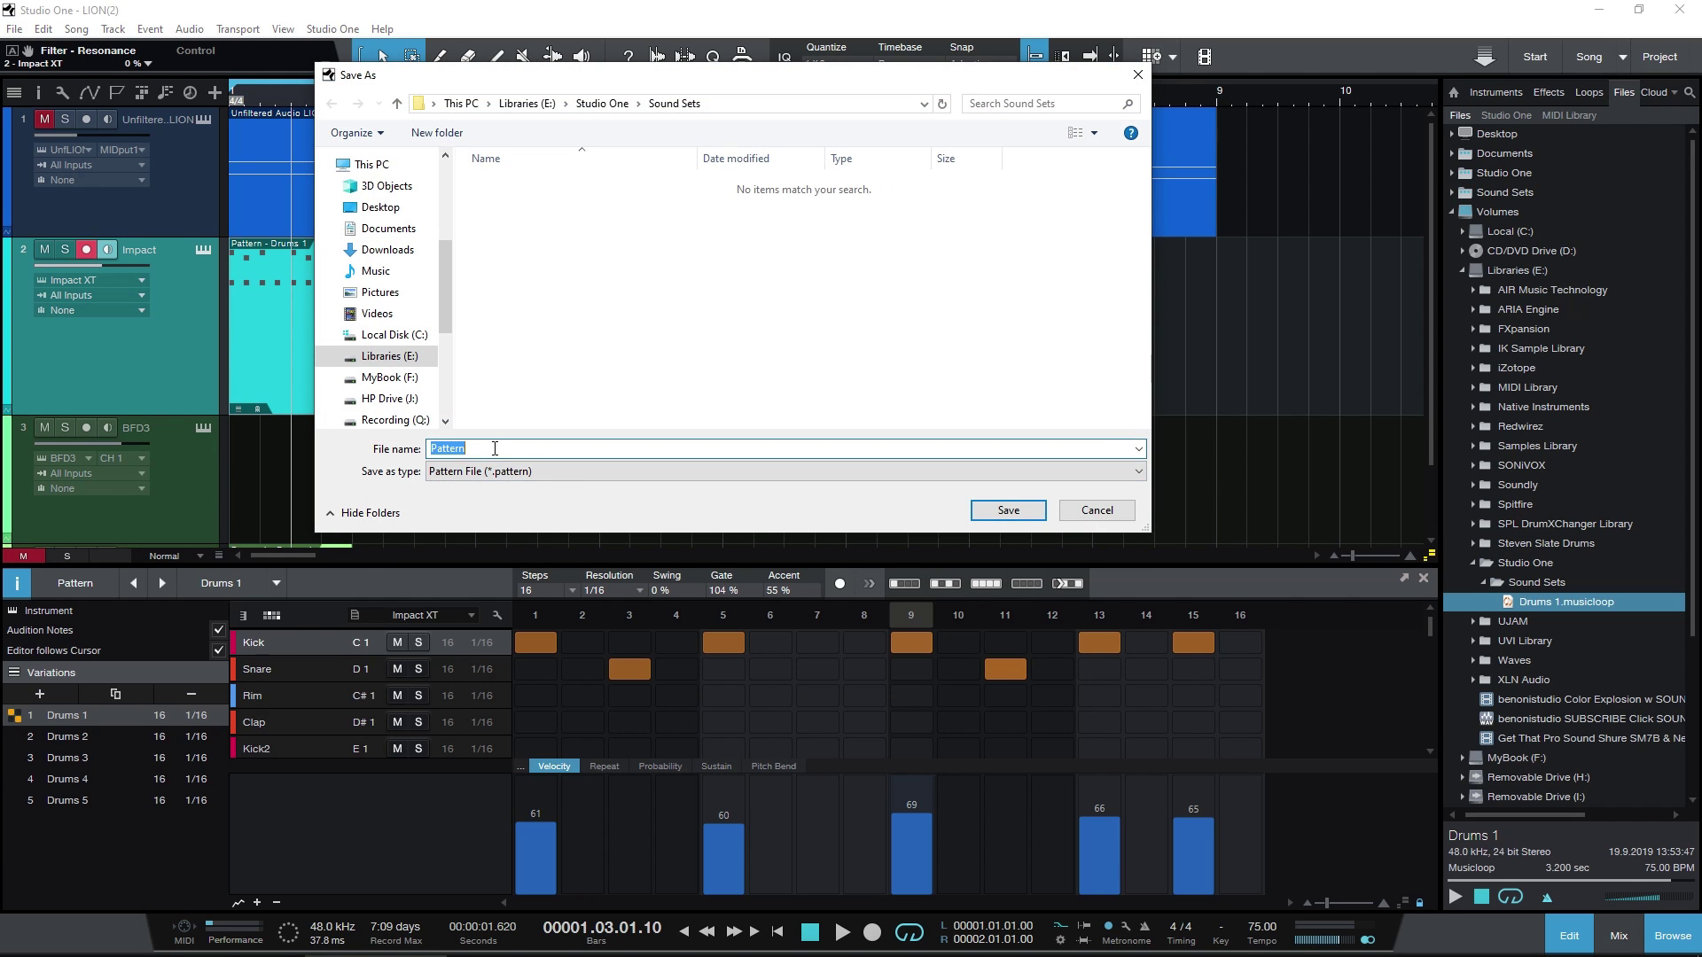
type("Drums ")
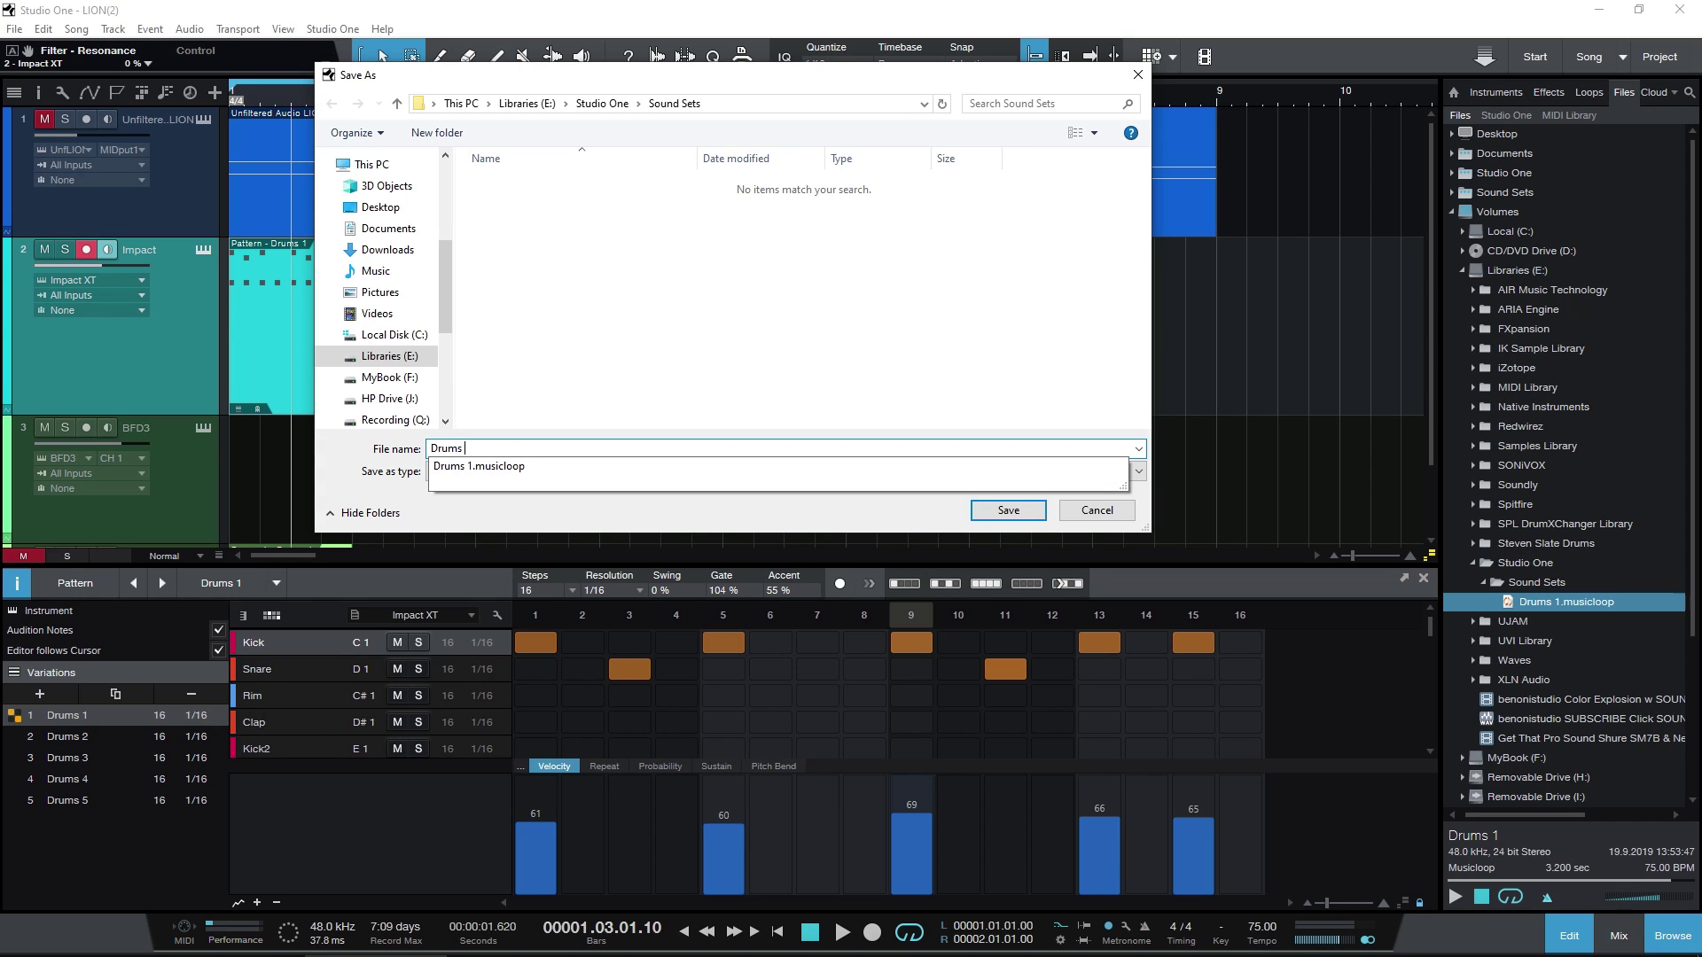
type("Pattern")
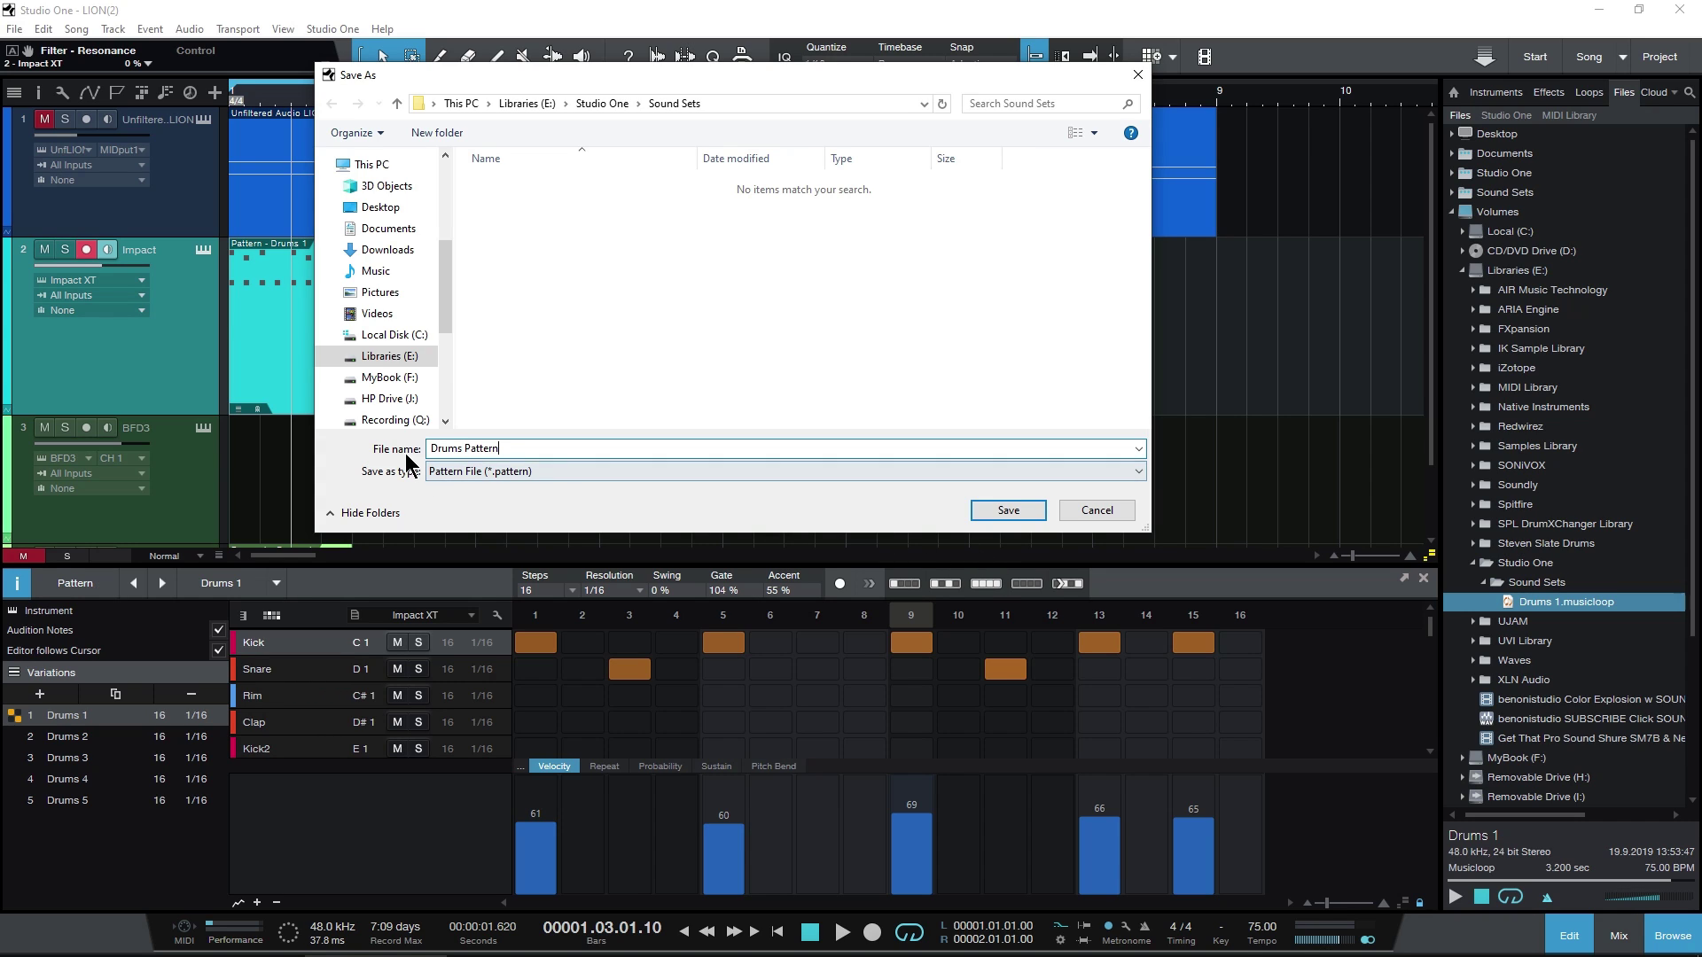
left_click(983, 510)
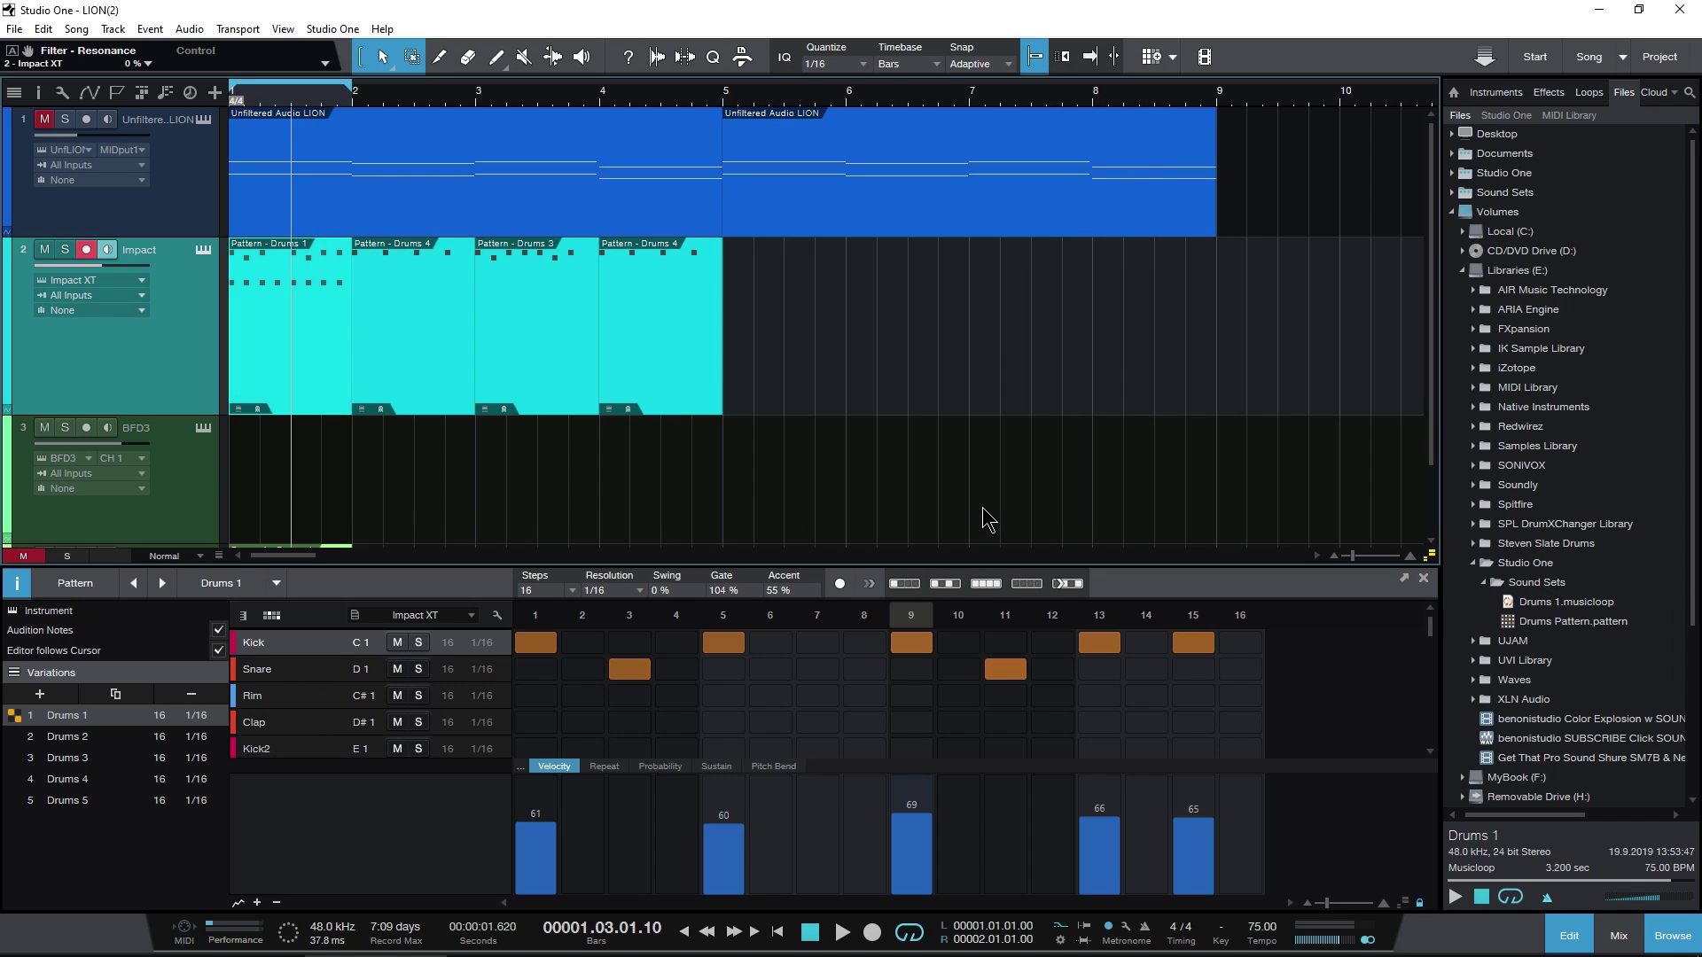
Select the exported Drums Pattern.pattern file in the Sound Sets folder and audition it.
scroll(1514, 625, "down", 2)
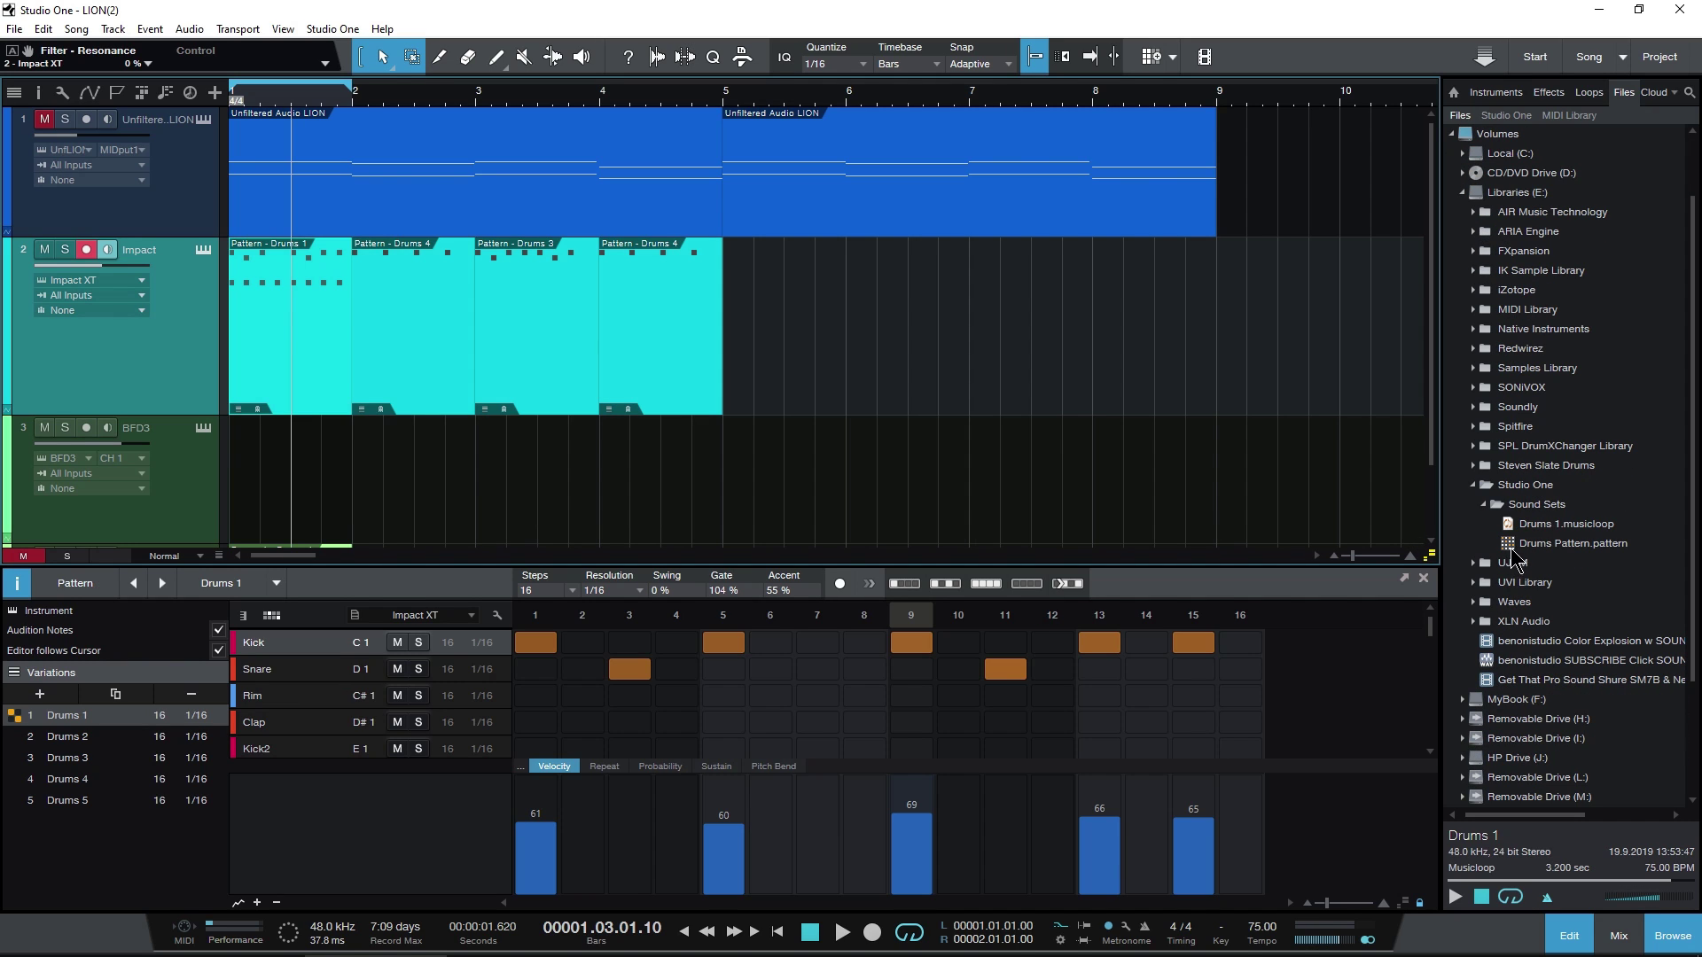
left_click_drag(1558, 543, 751, 415)
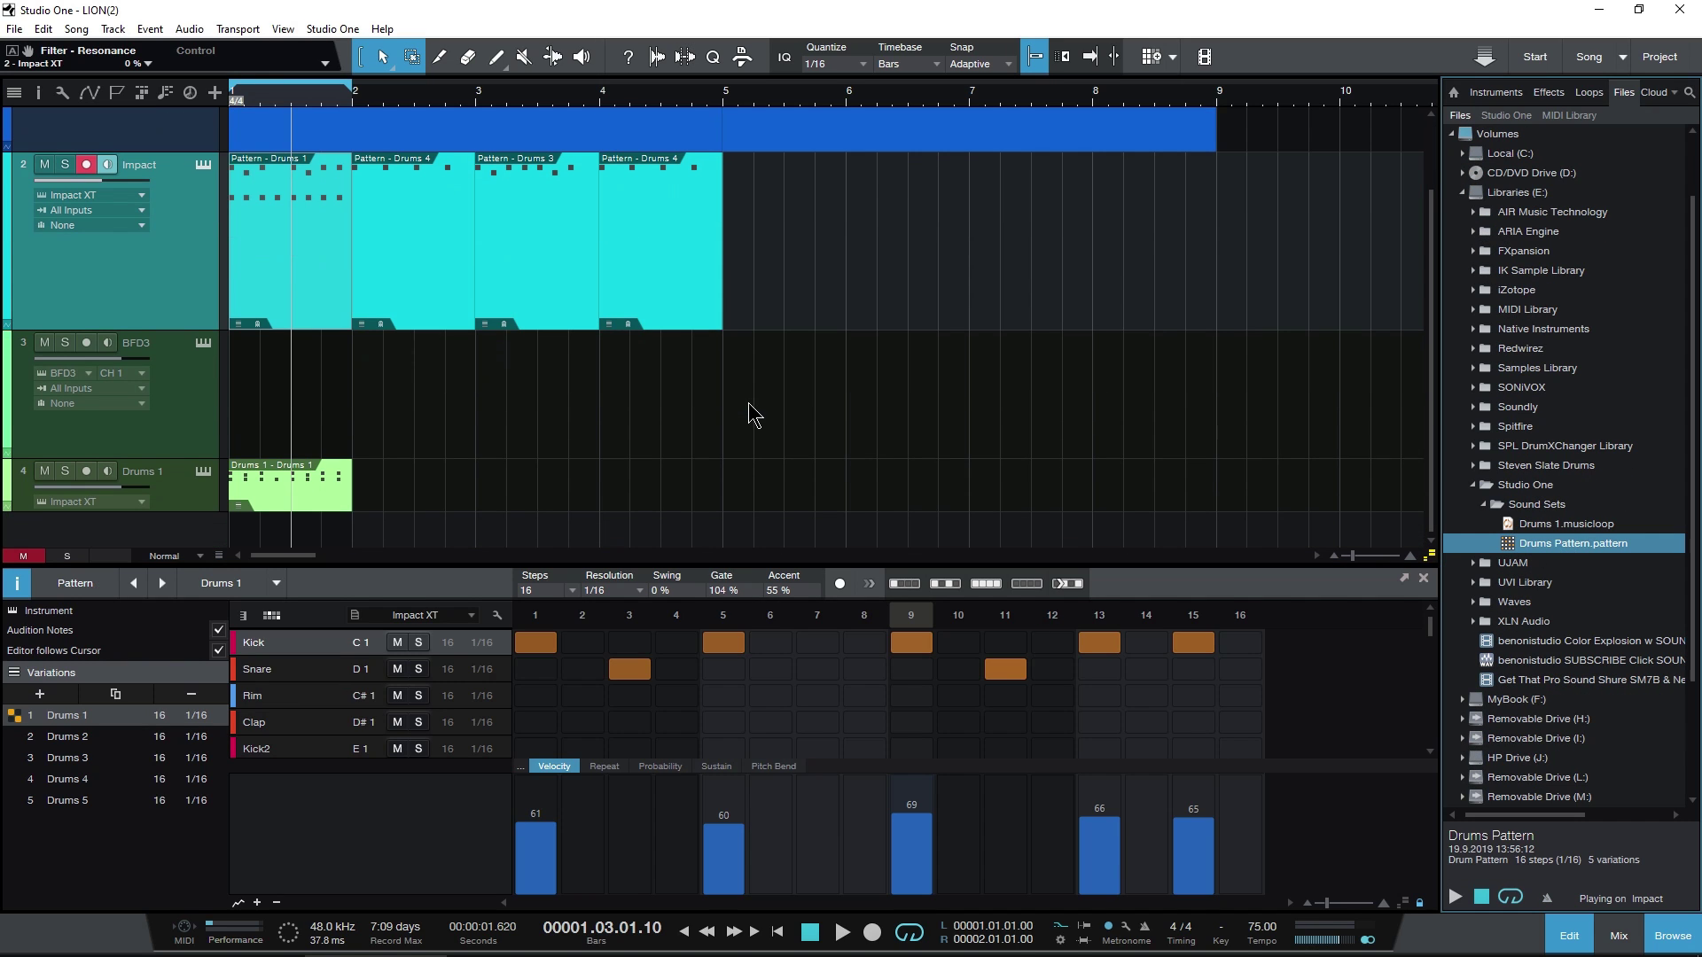
left_click(1455, 897)
left_click(1481, 897)
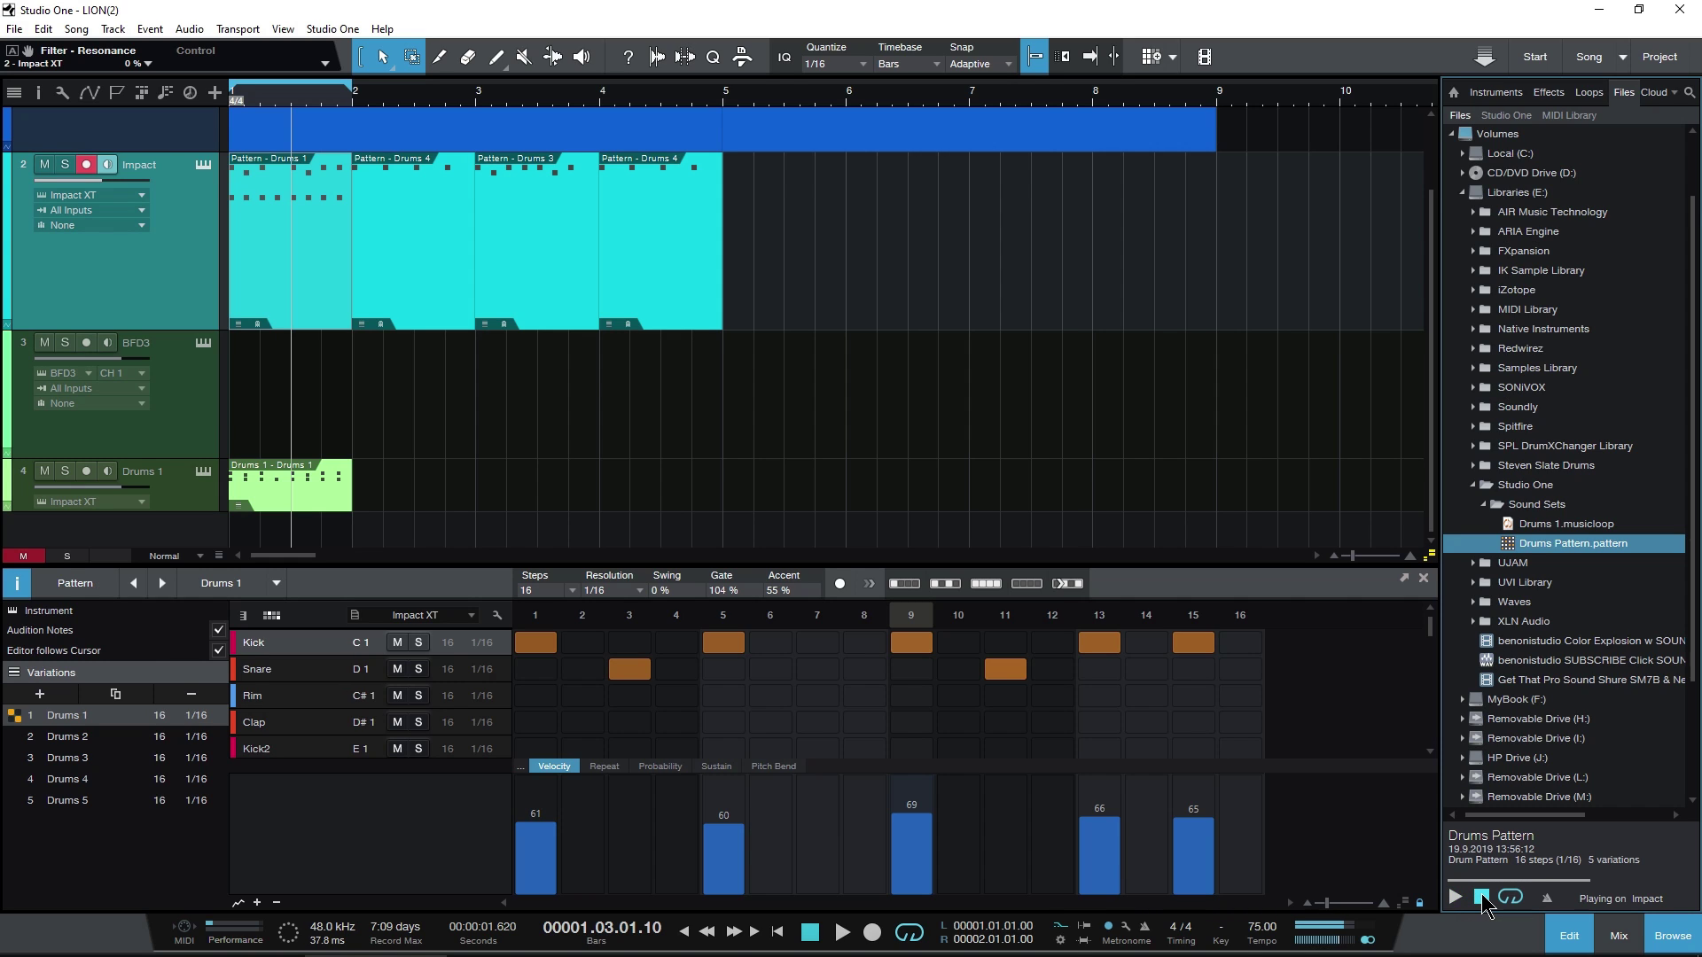
Mute the Impact and Drums 1 tracks and audition Drums Pattern.pattern again.
scroll(176, 168, "up", 2)
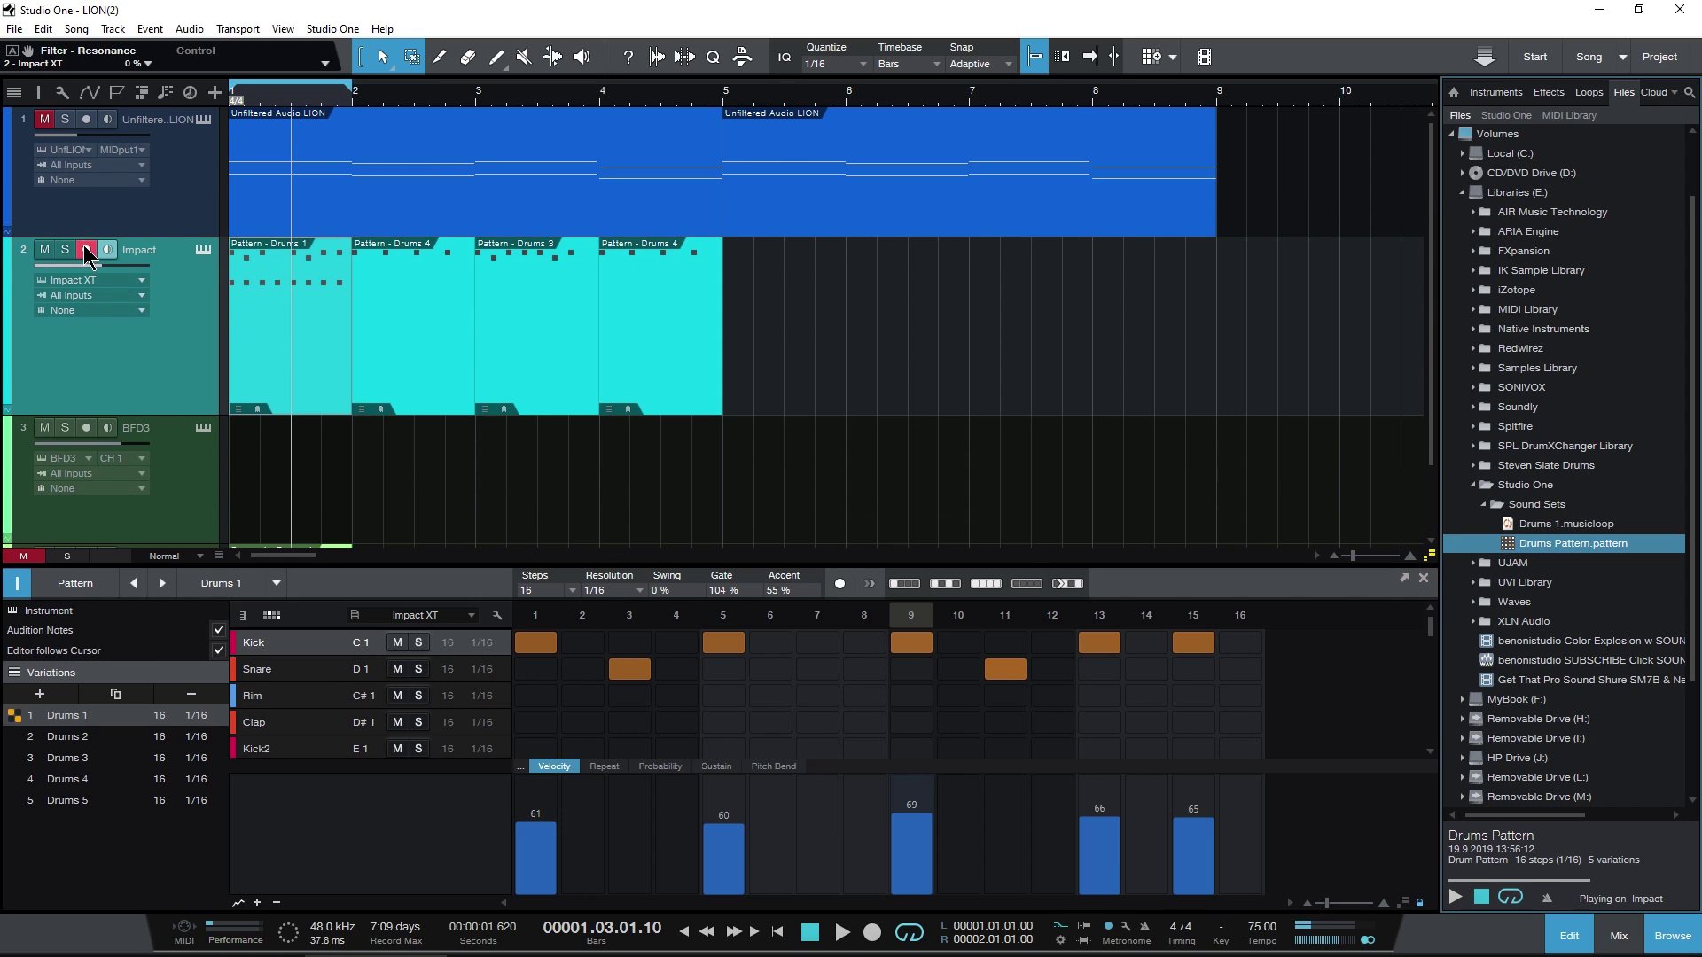
scroll(58, 282, "down", 1)
scroll(58, 281, "down", 2)
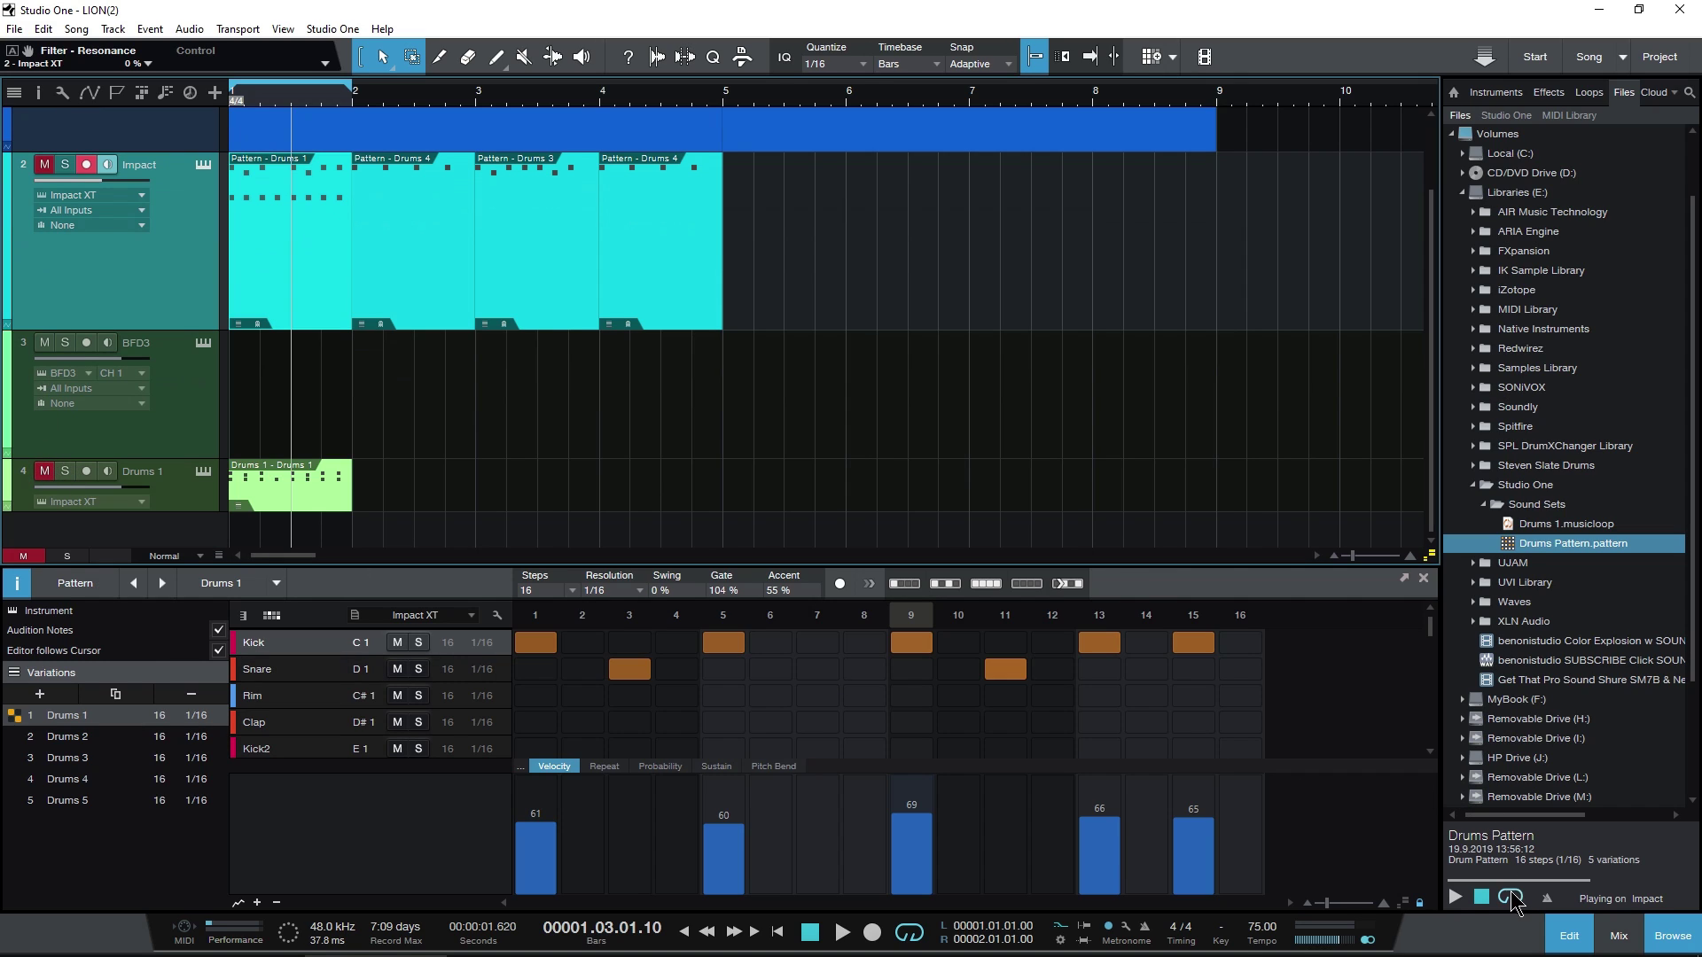
left_click(1455, 898)
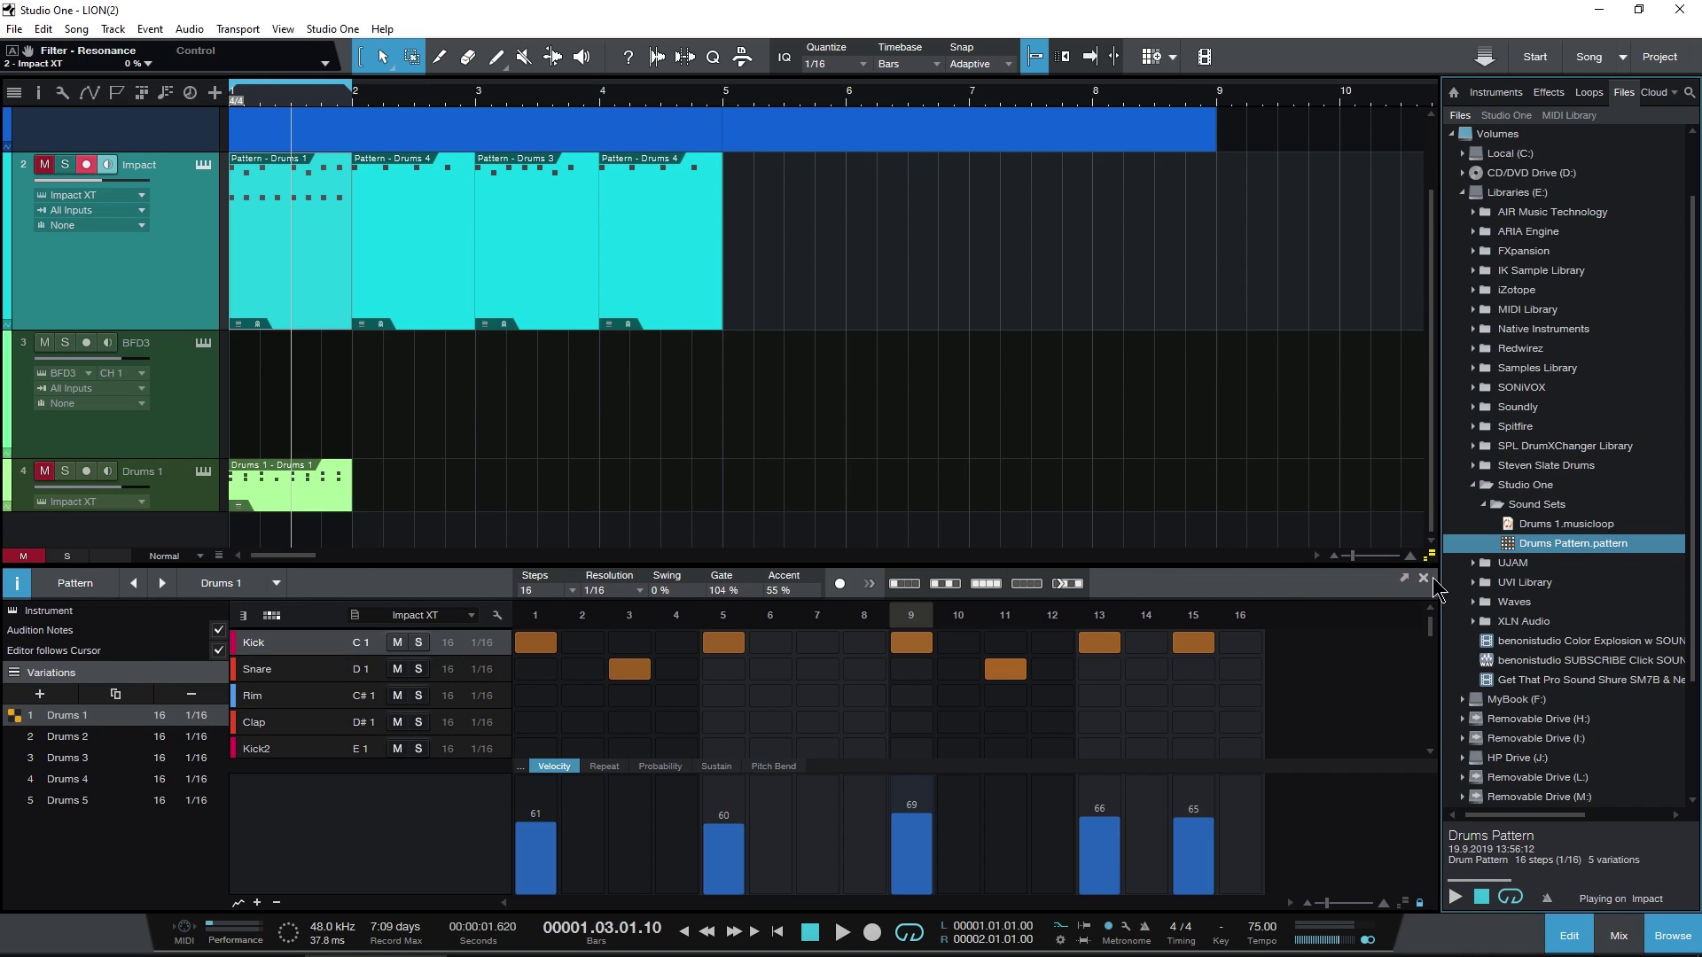
Add Drums Pattern.pattern as a new track at bar 1 and look through its available instruments, leaving None assigned.
left_click_drag(1516, 544, 311, 541)
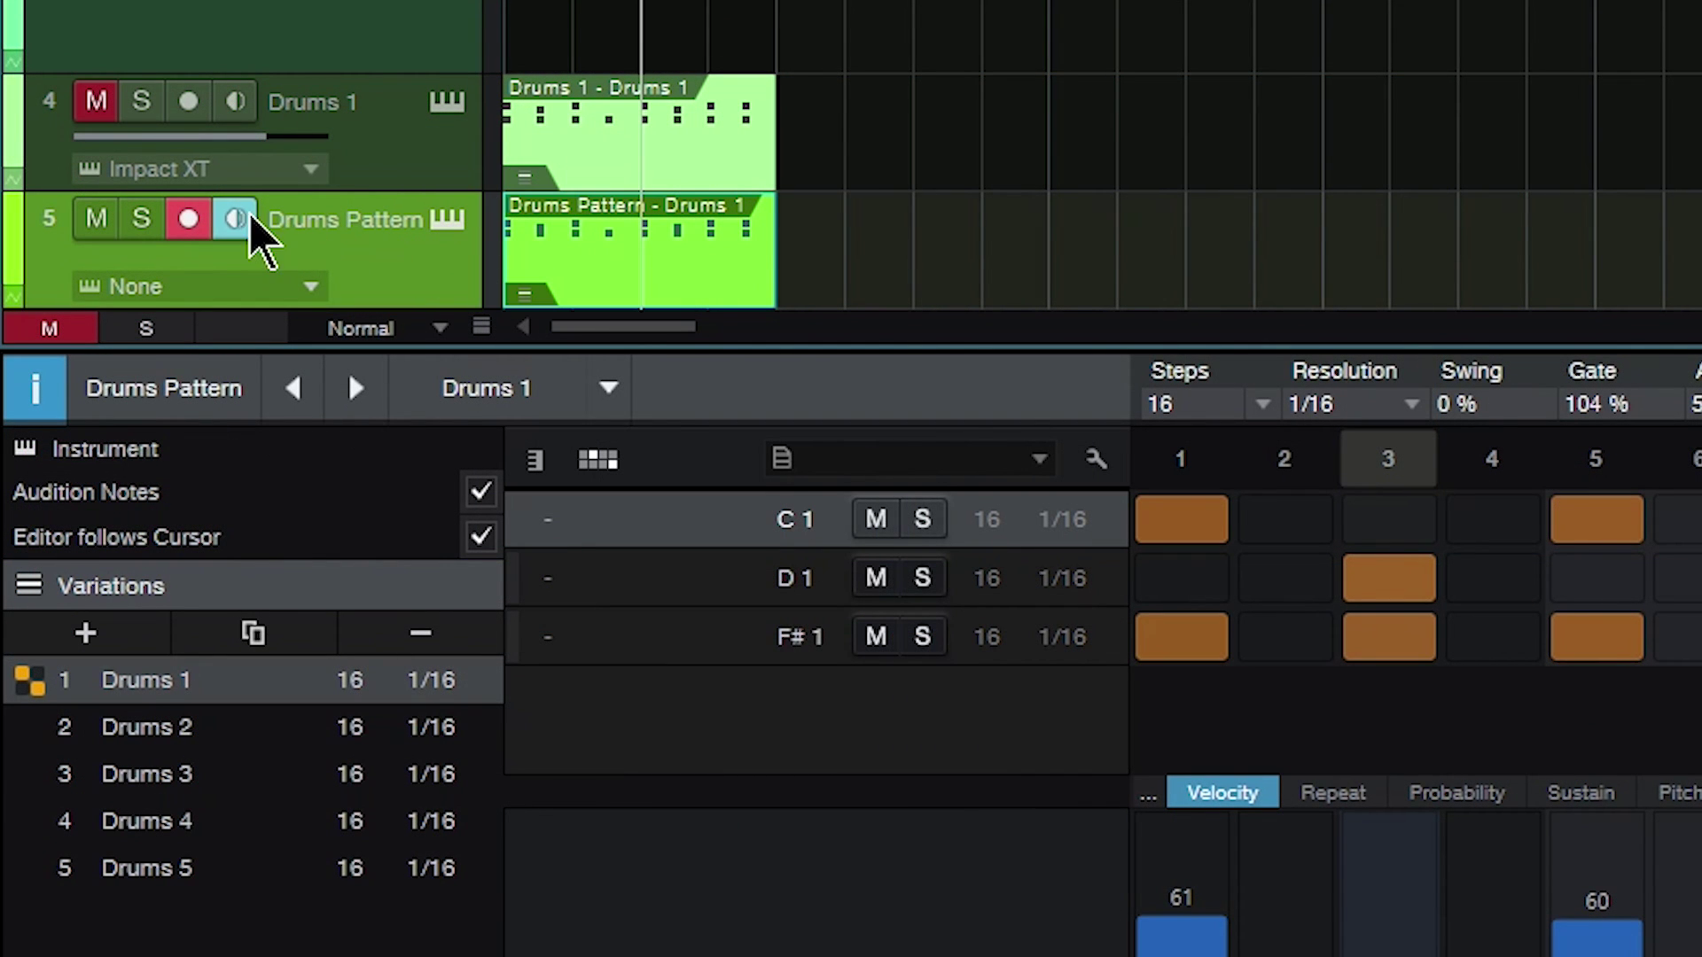
scroll(342, 151, "down", 1)
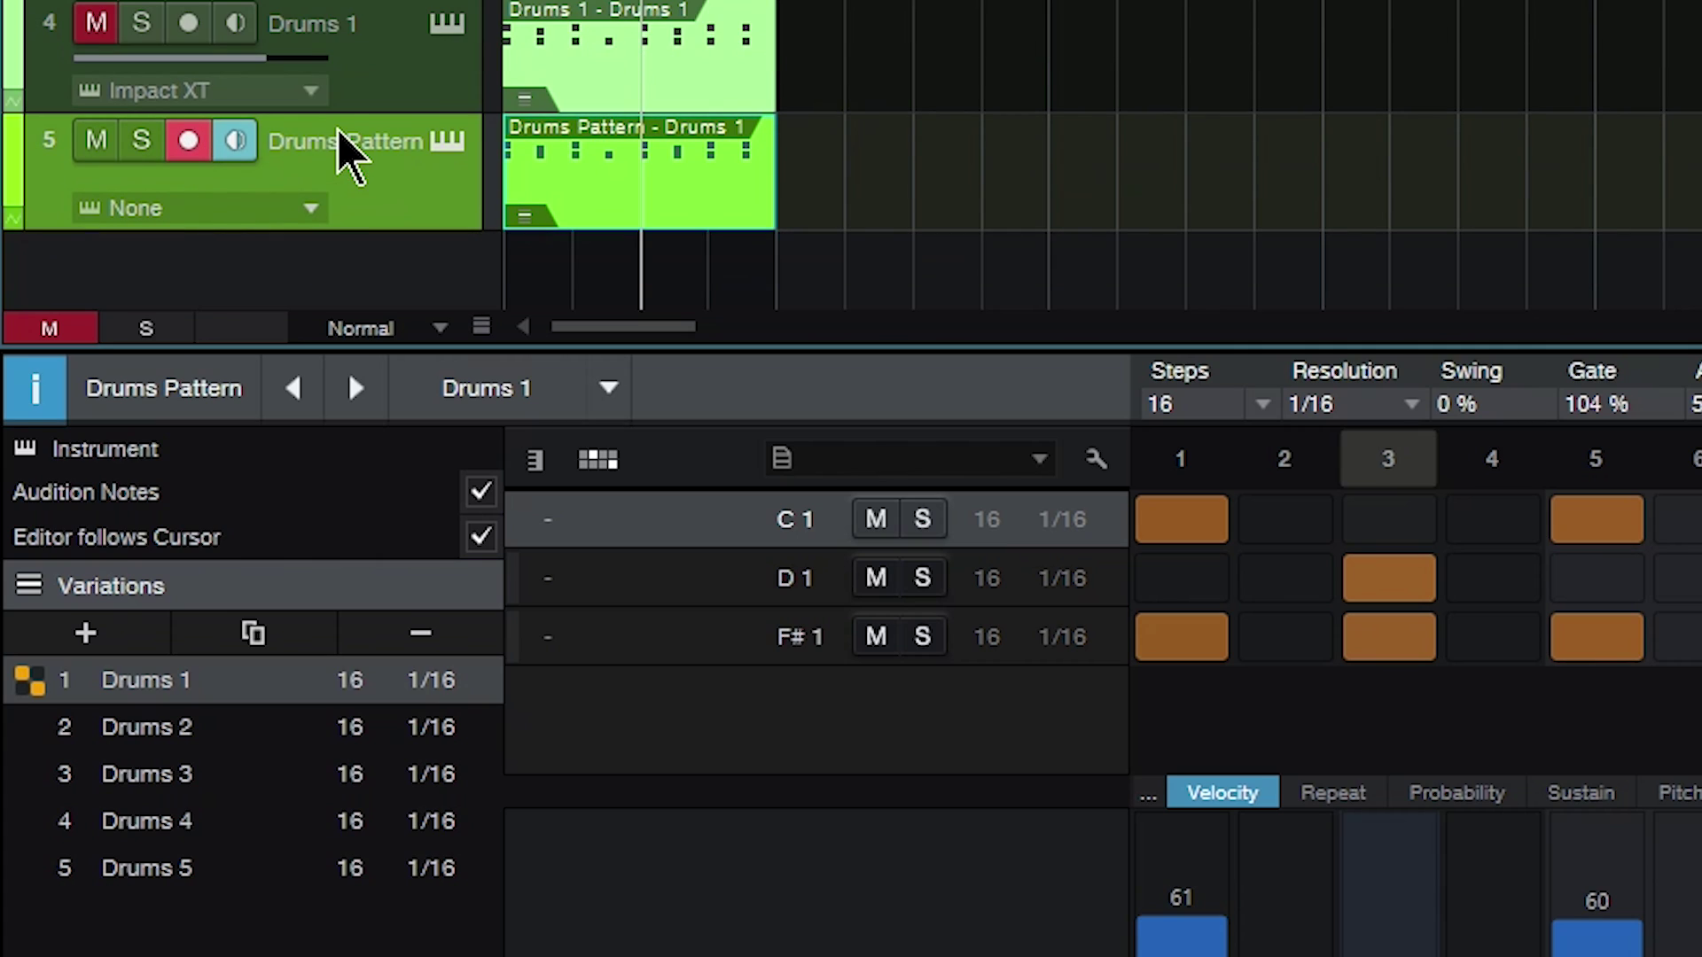
left_click(310, 212)
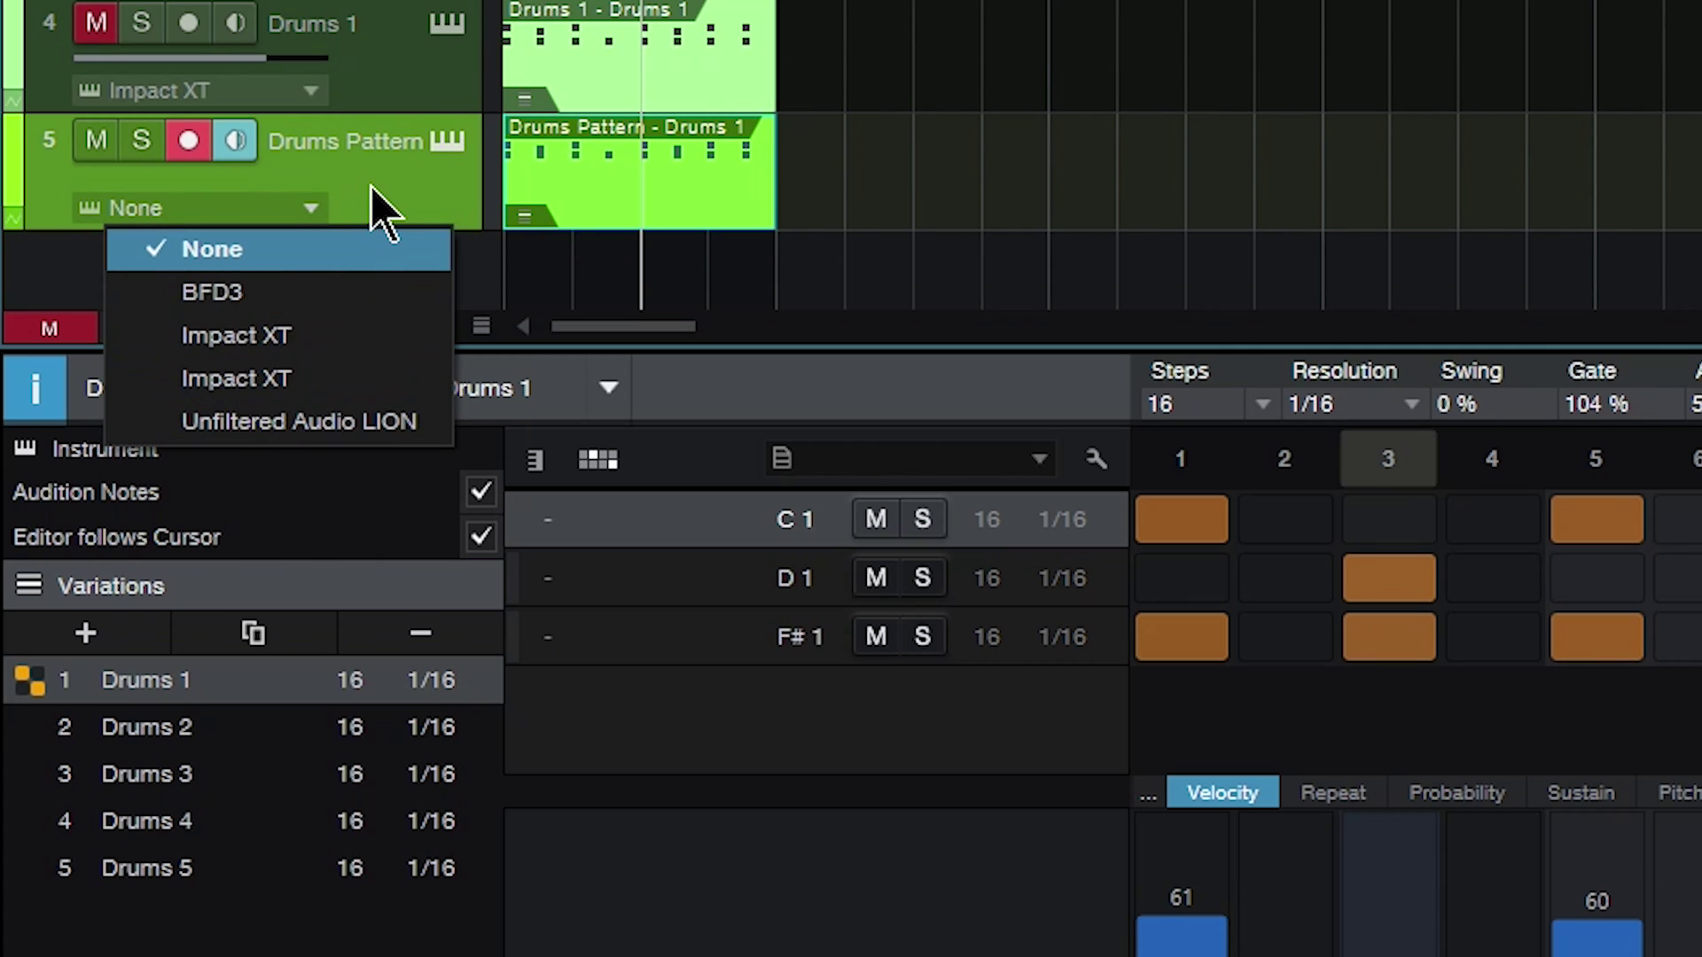
left_click(385, 169)
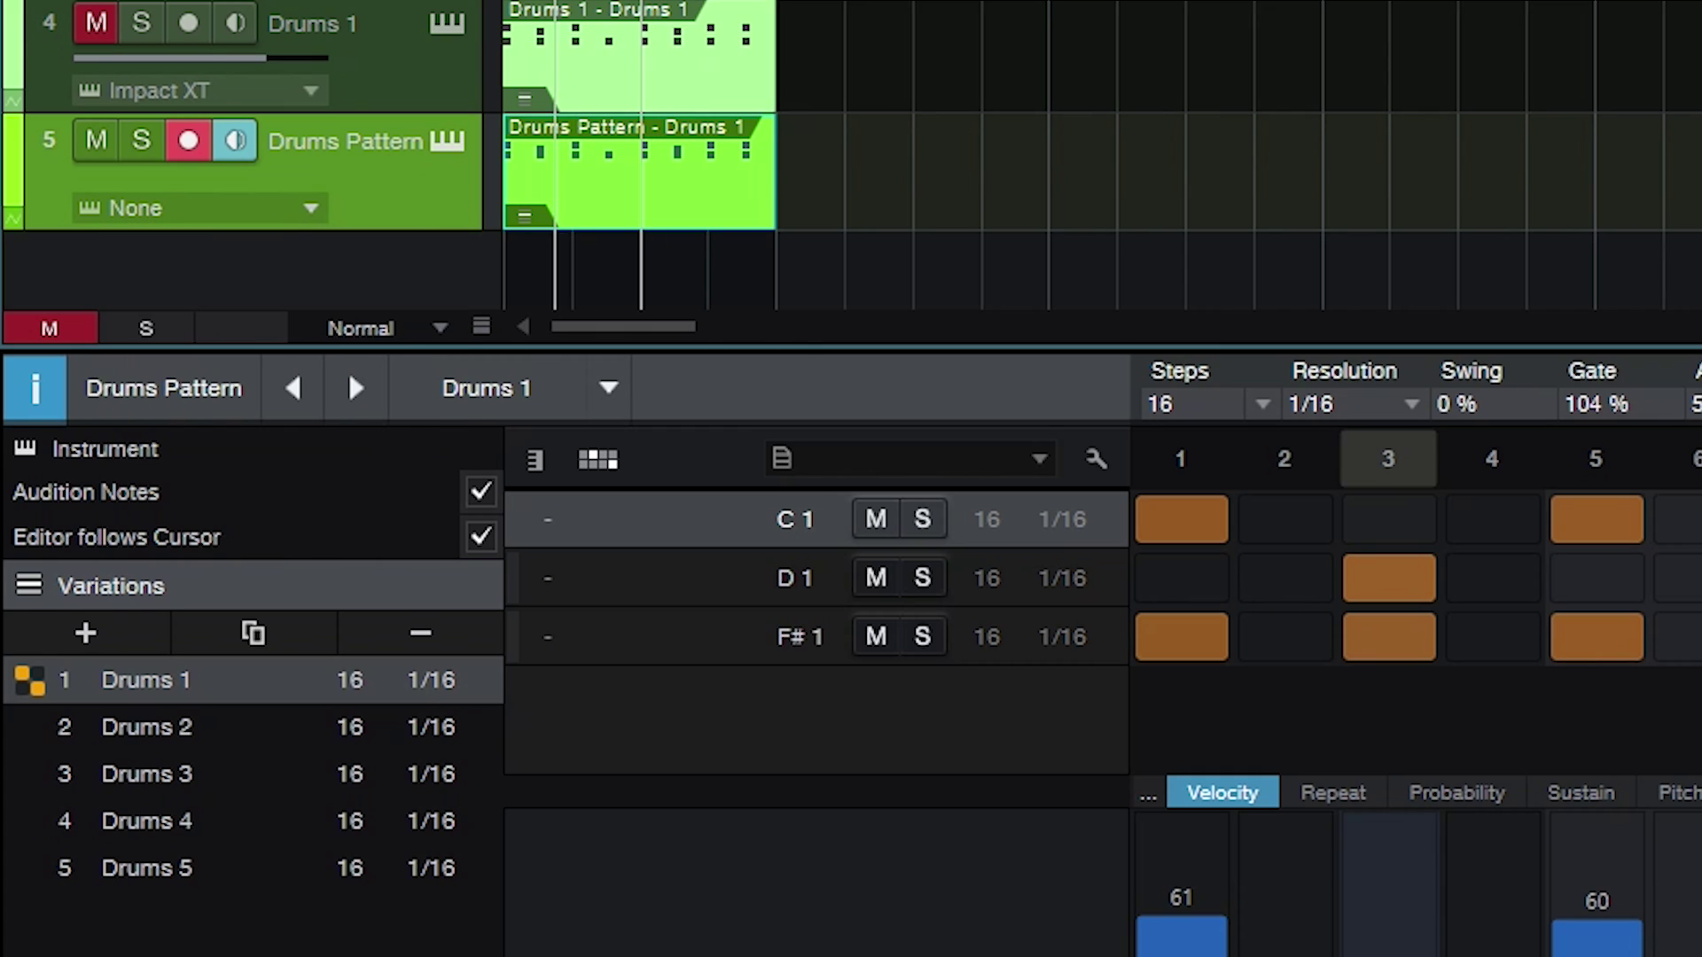
Move the Drums 1 clip on track 4 to just after bar 3, and increase the height of the Drums Pattern track.
left_click(646, 82)
key("Delete")
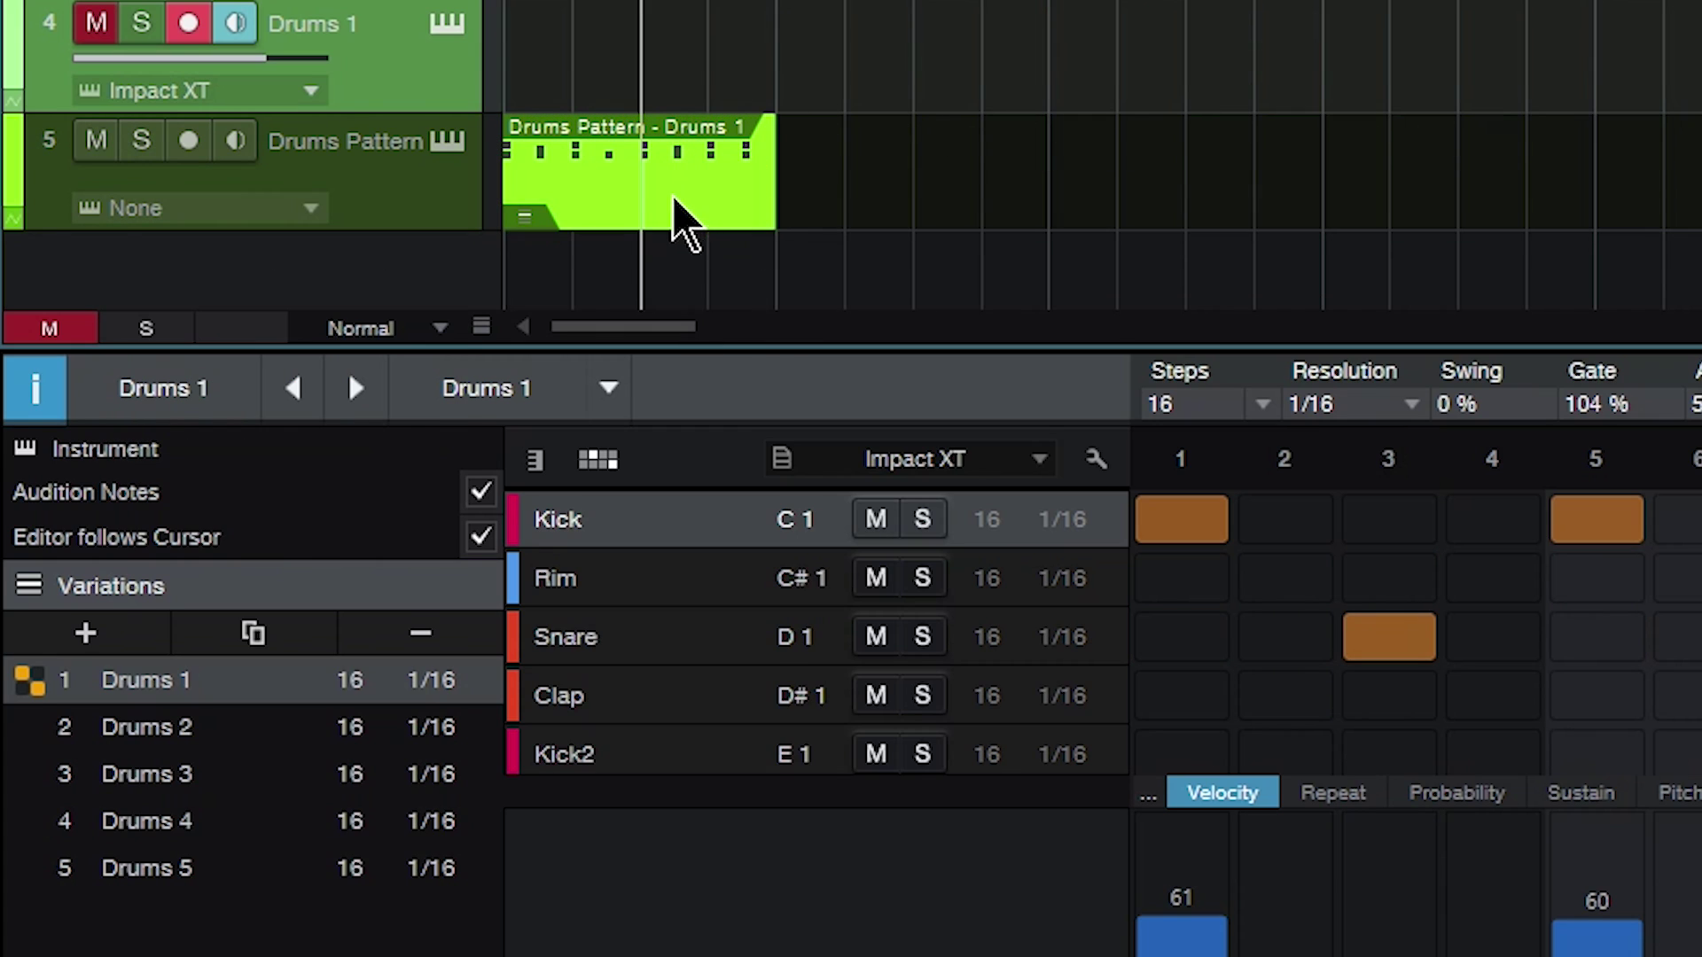
left_click_drag(671, 197, 565, 196)
left_click_drag(349, 228, 334, 429)
scroll(296, 198, "down", 3)
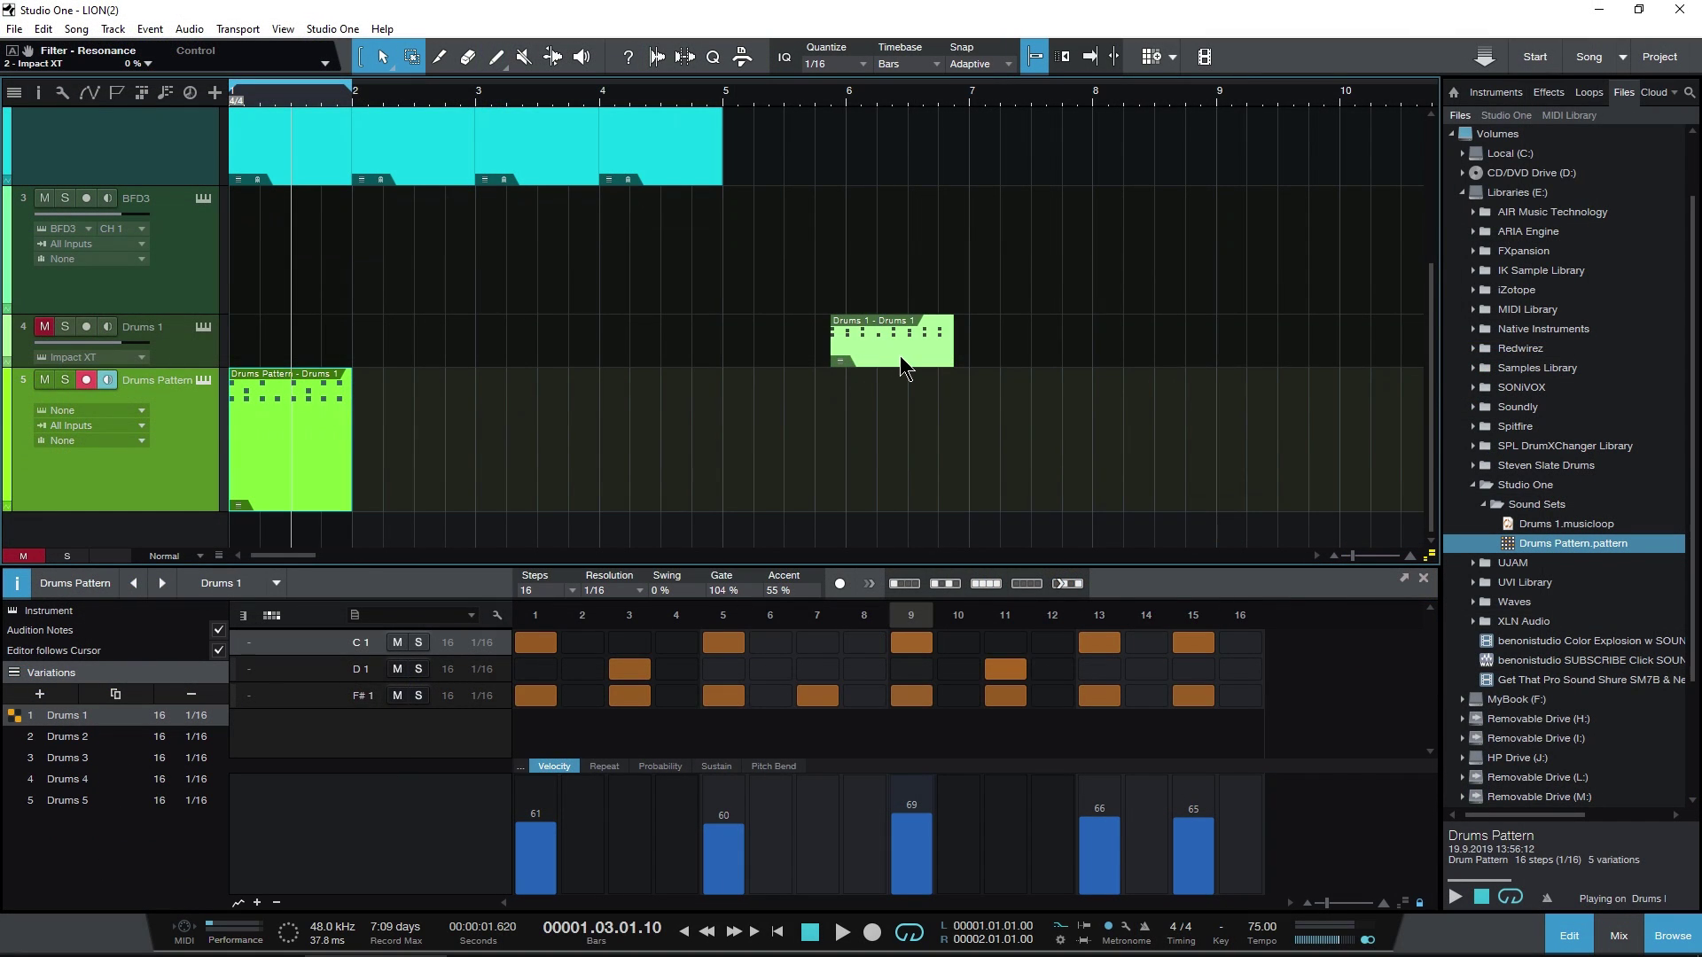
left_click_drag(900, 355, 569, 352)
left_click(306, 470)
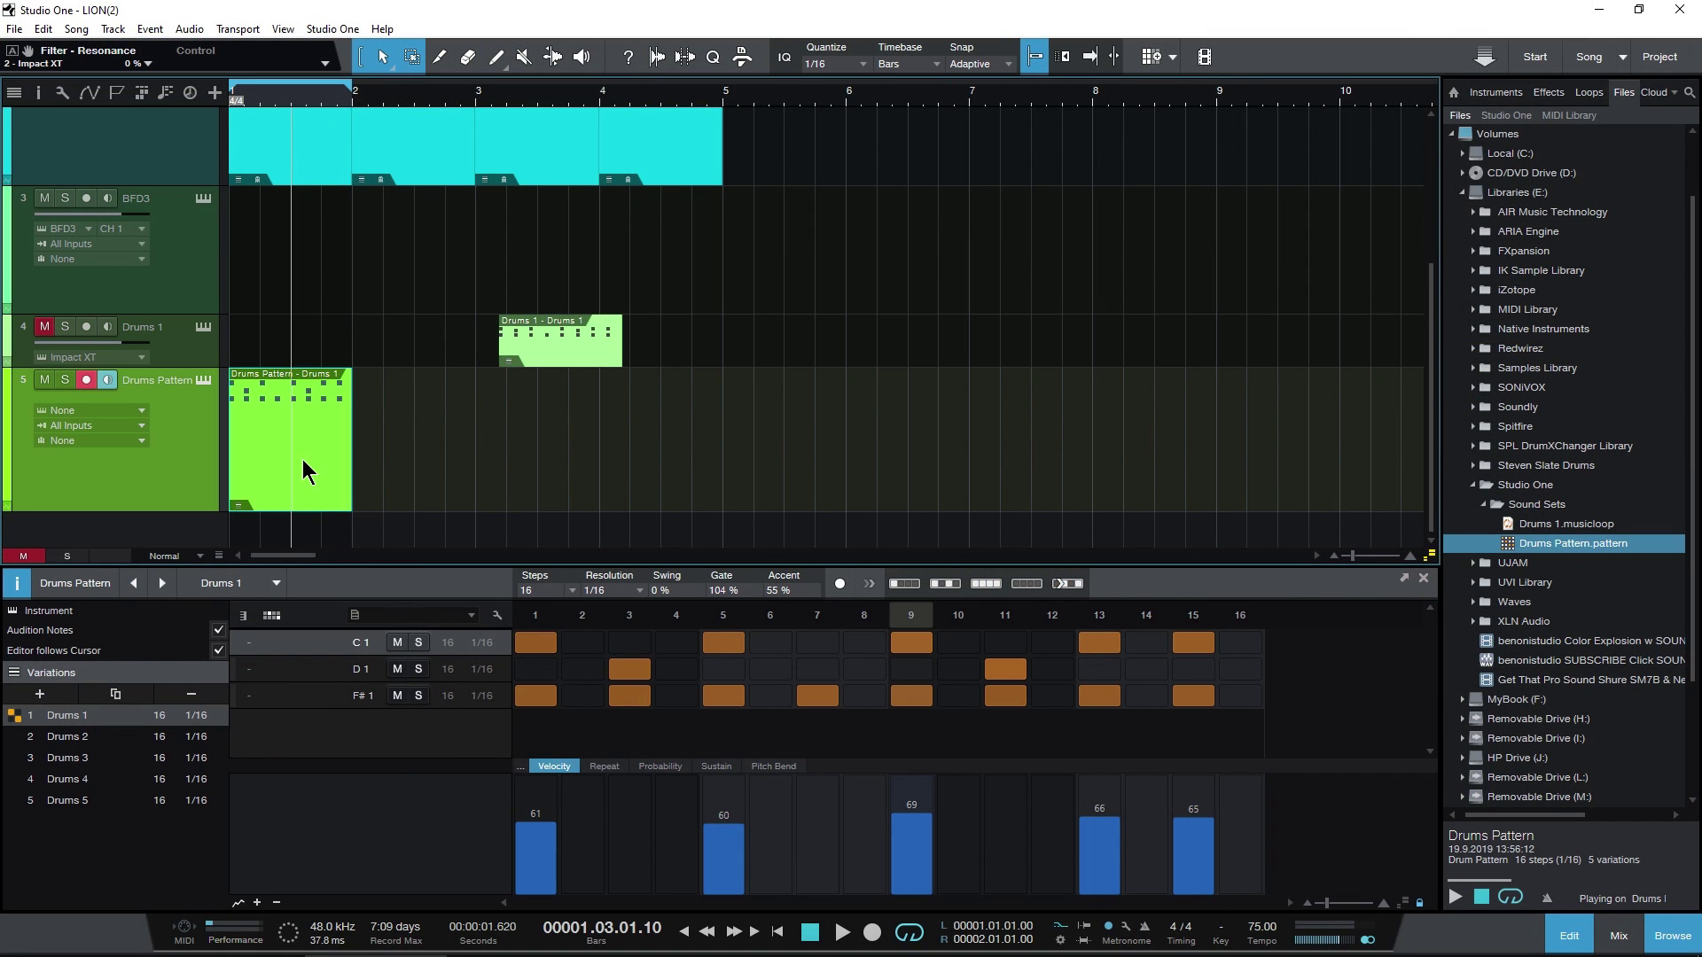
Review the tracks in the arrangement and the exported musicloop and pattern files in the Sound Sets folder.
scroll(873, 461, "up", 3)
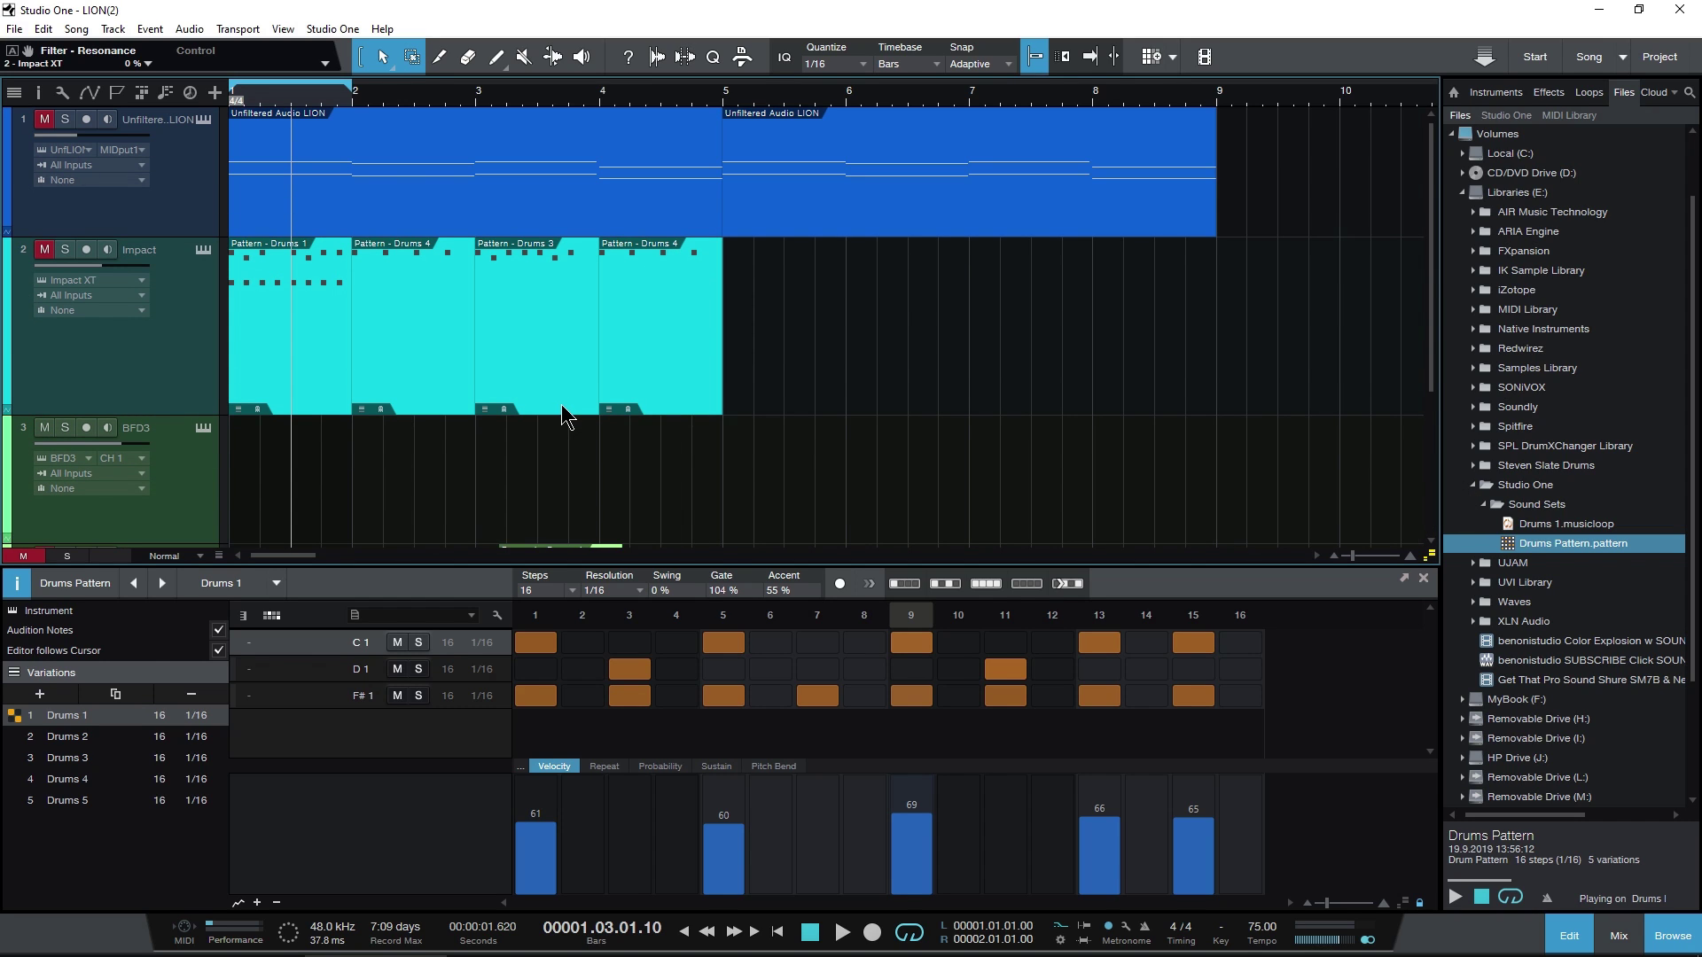
scroll(563, 409, "down", 3)
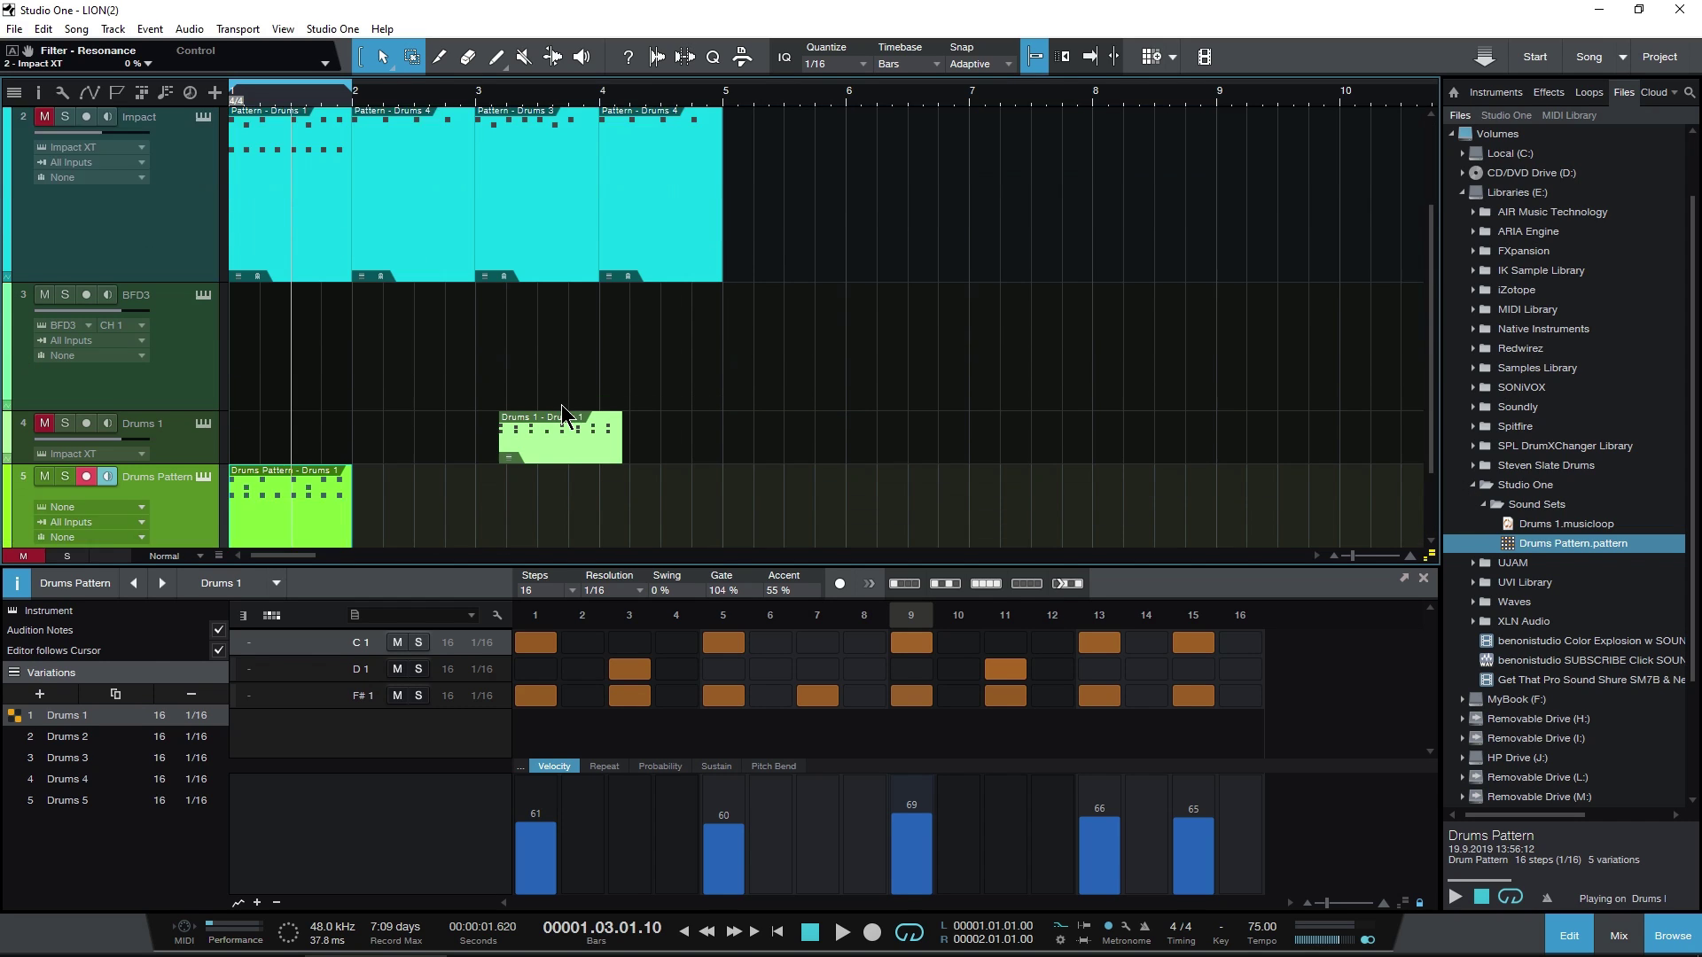
scroll(563, 409, "up", 3)
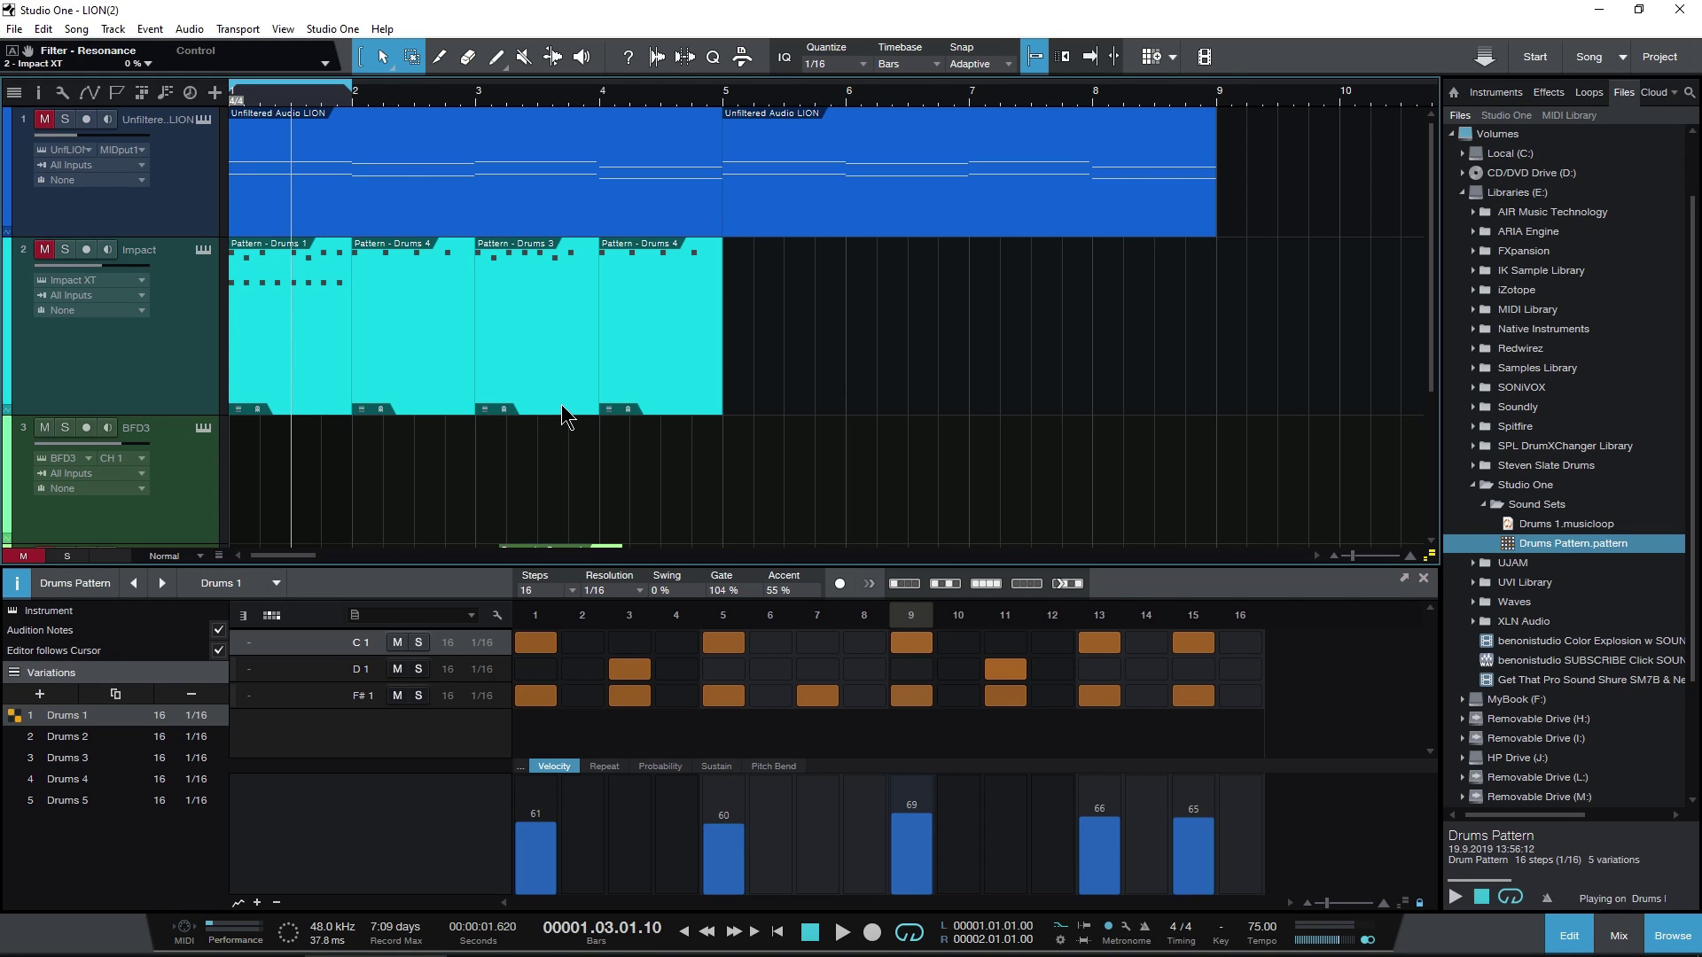
scroll(1601, 380, "down", 2)
scroll(1594, 403, "up", 3)
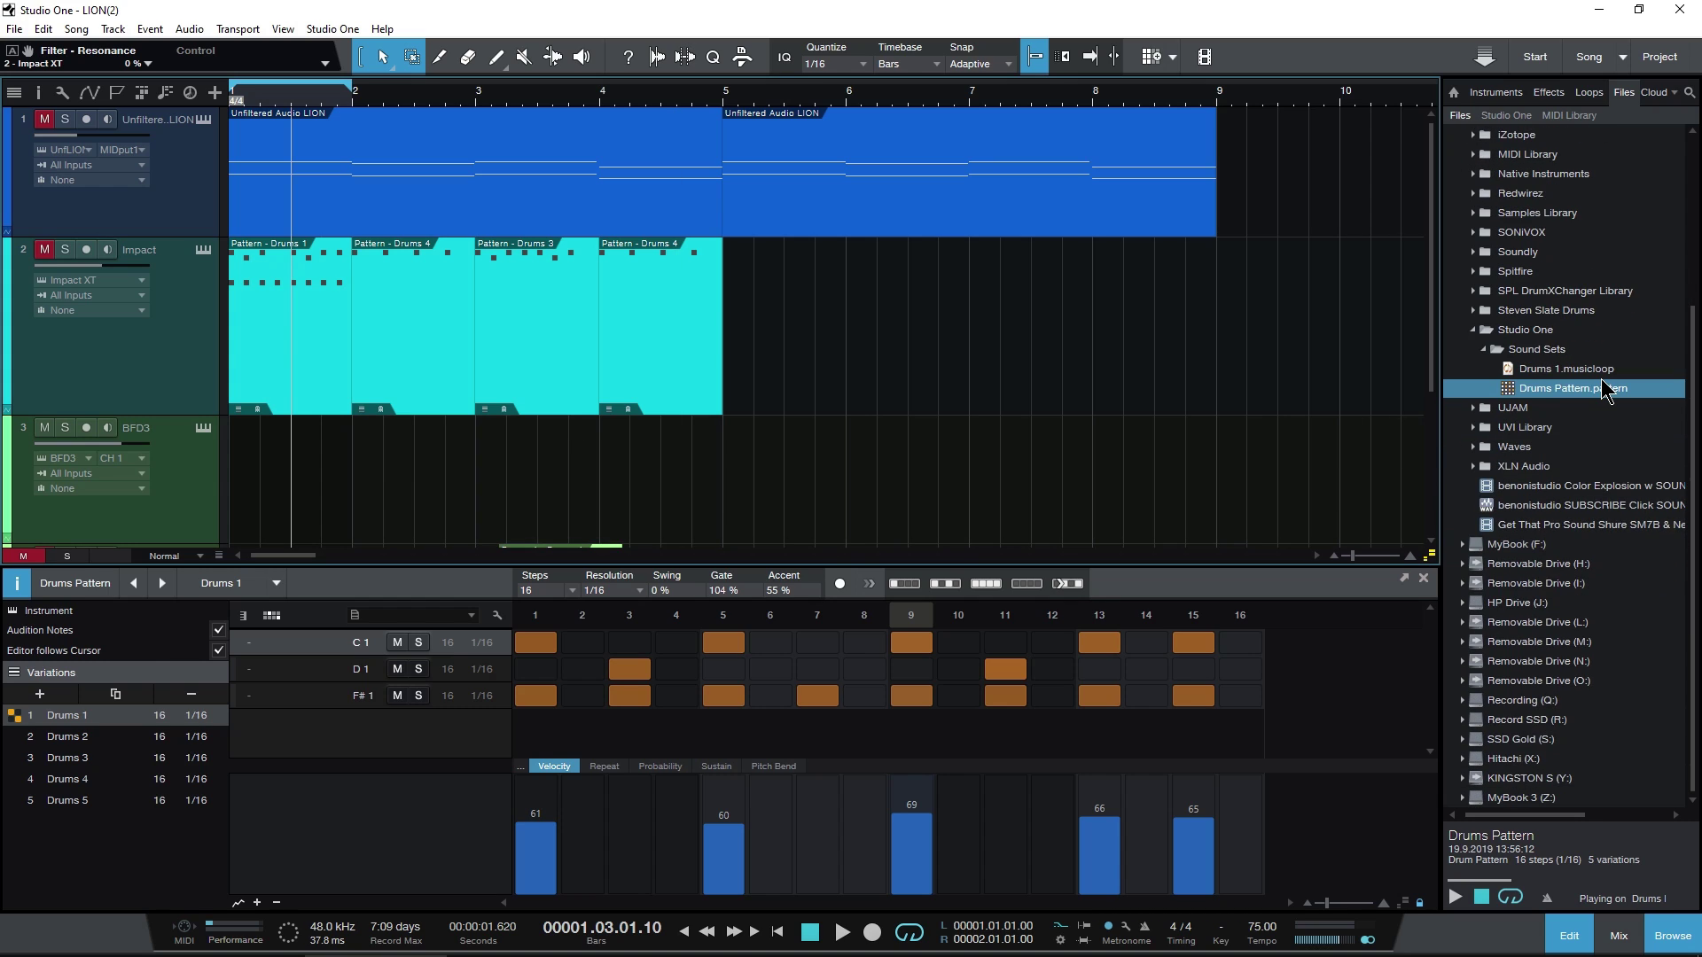
scroll(1530, 530, "up", 1)
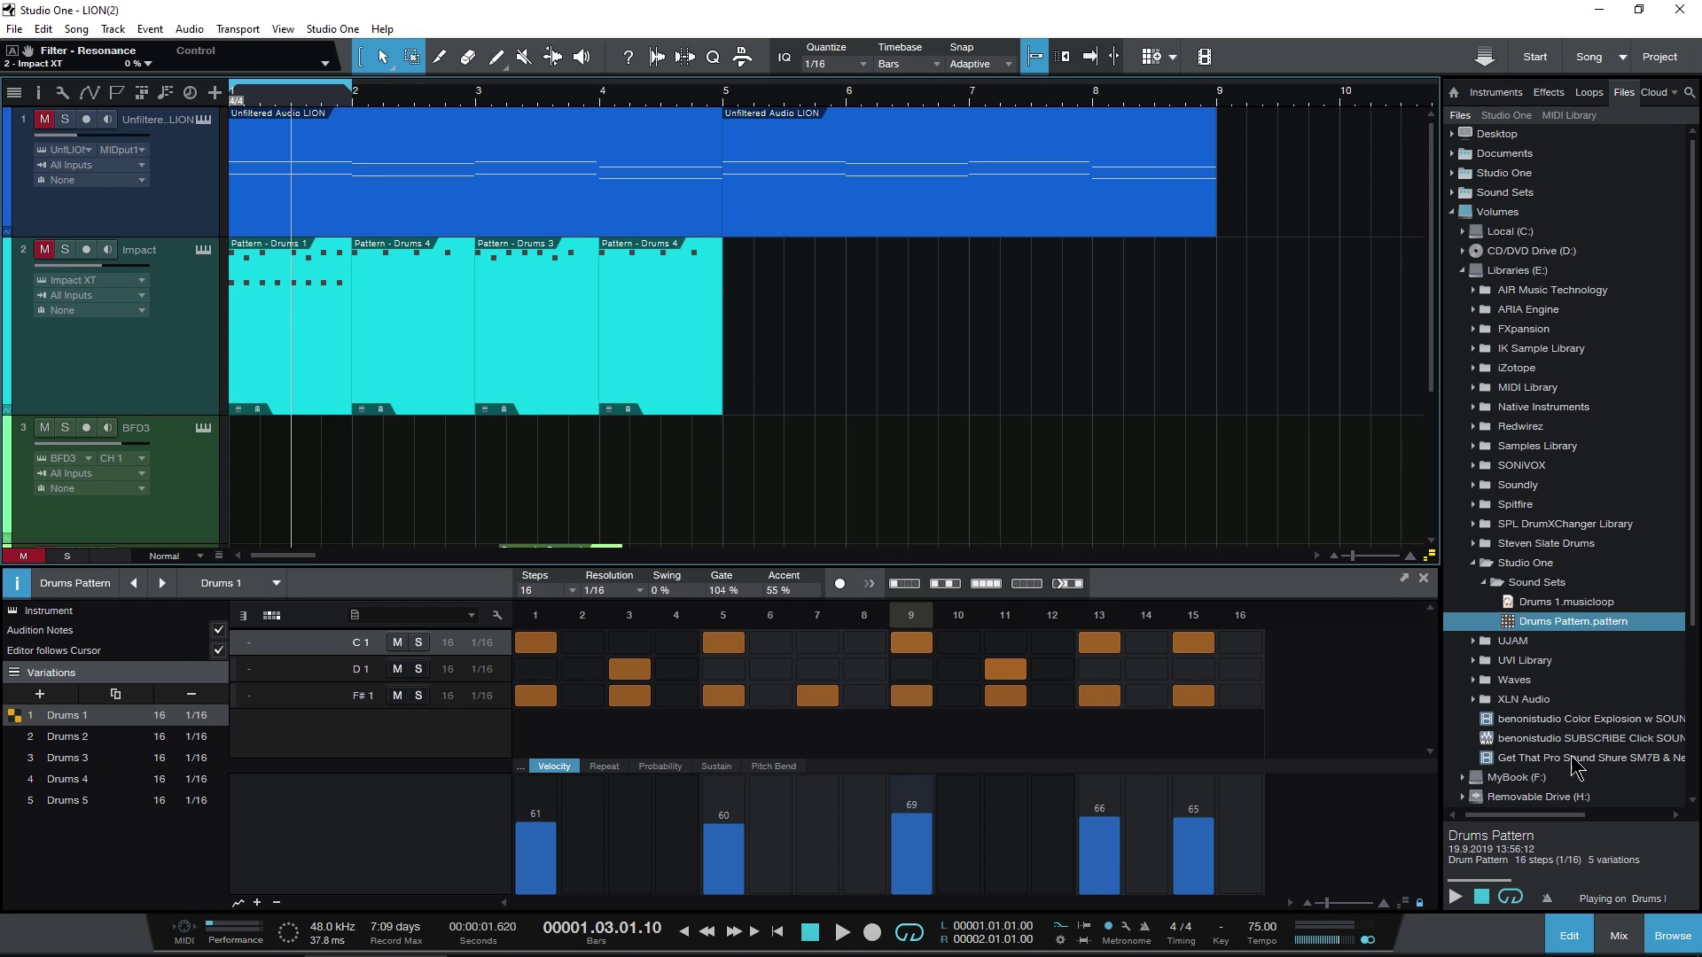
left_click(1669, 937)
left_click(1665, 939)
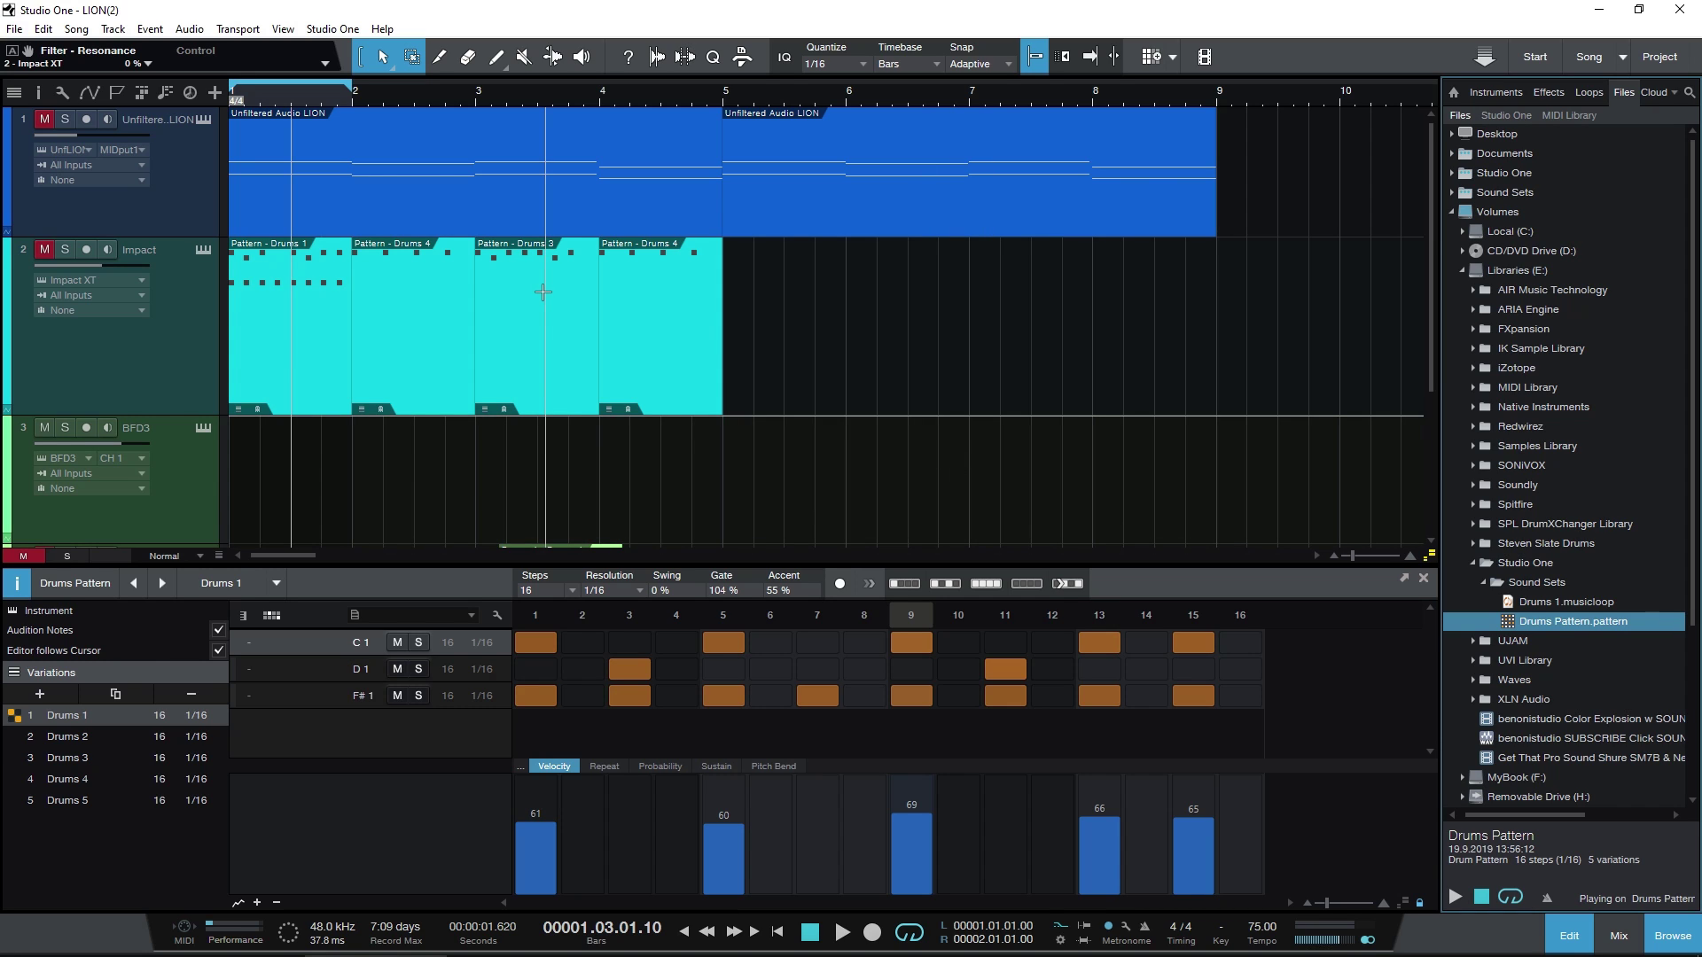
Close the pattern editor to give the arrangement the full height.
scroll(859, 492, "down", 3)
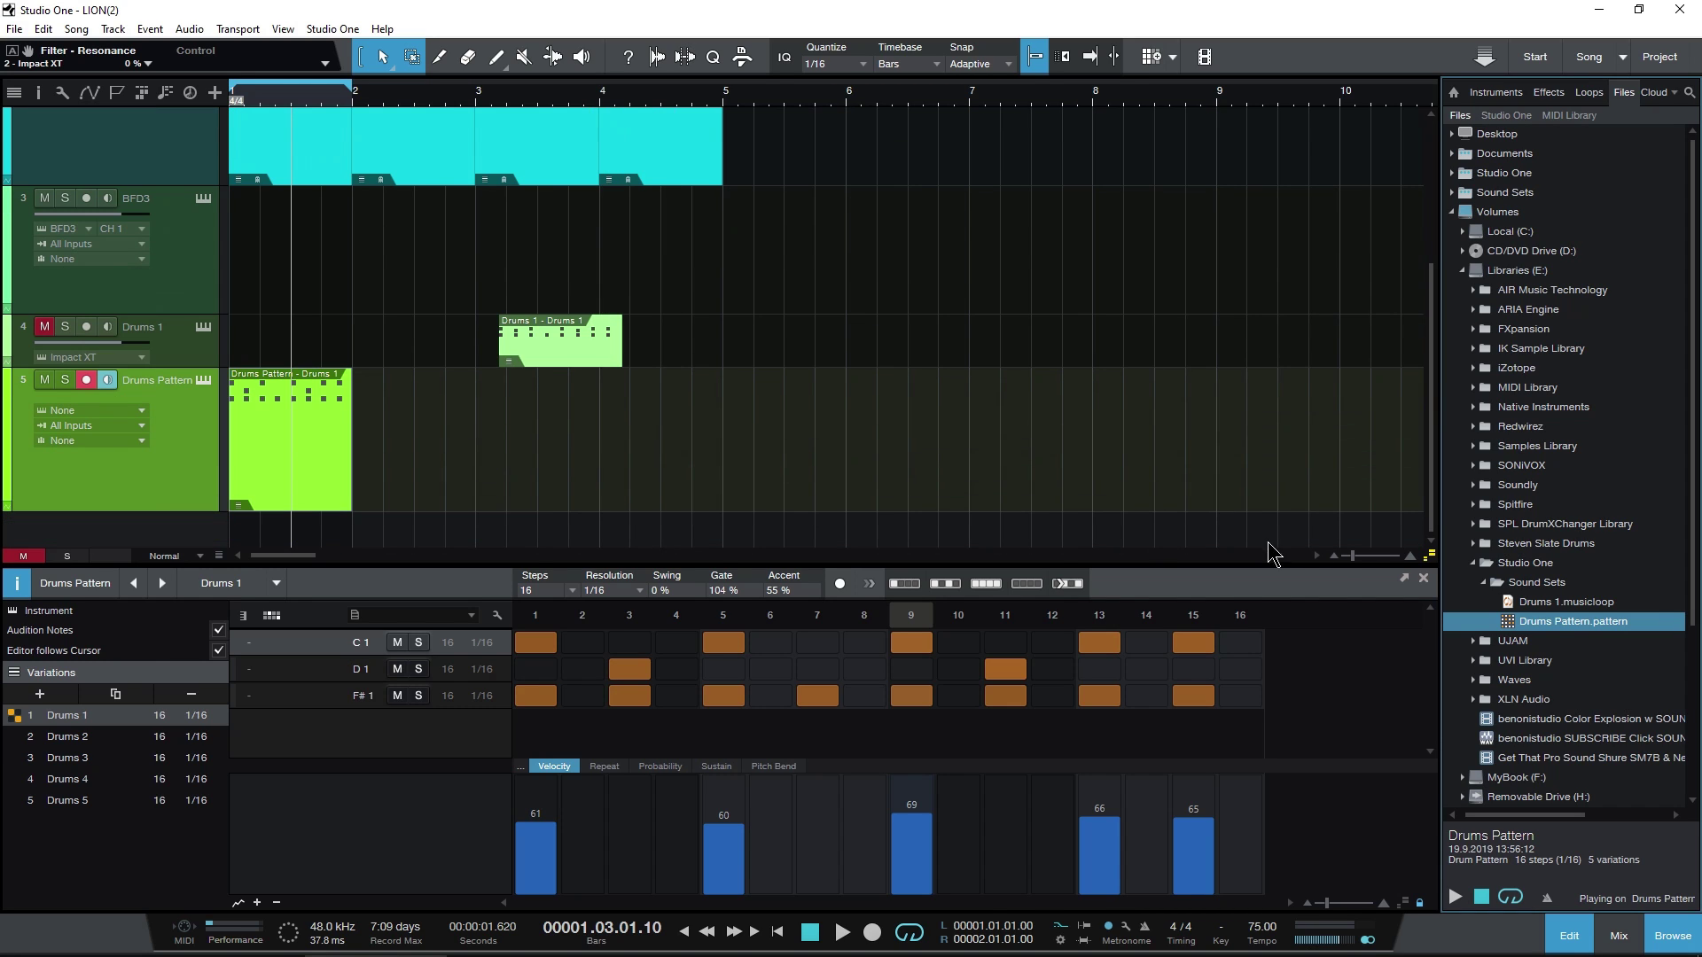
left_click(1423, 578)
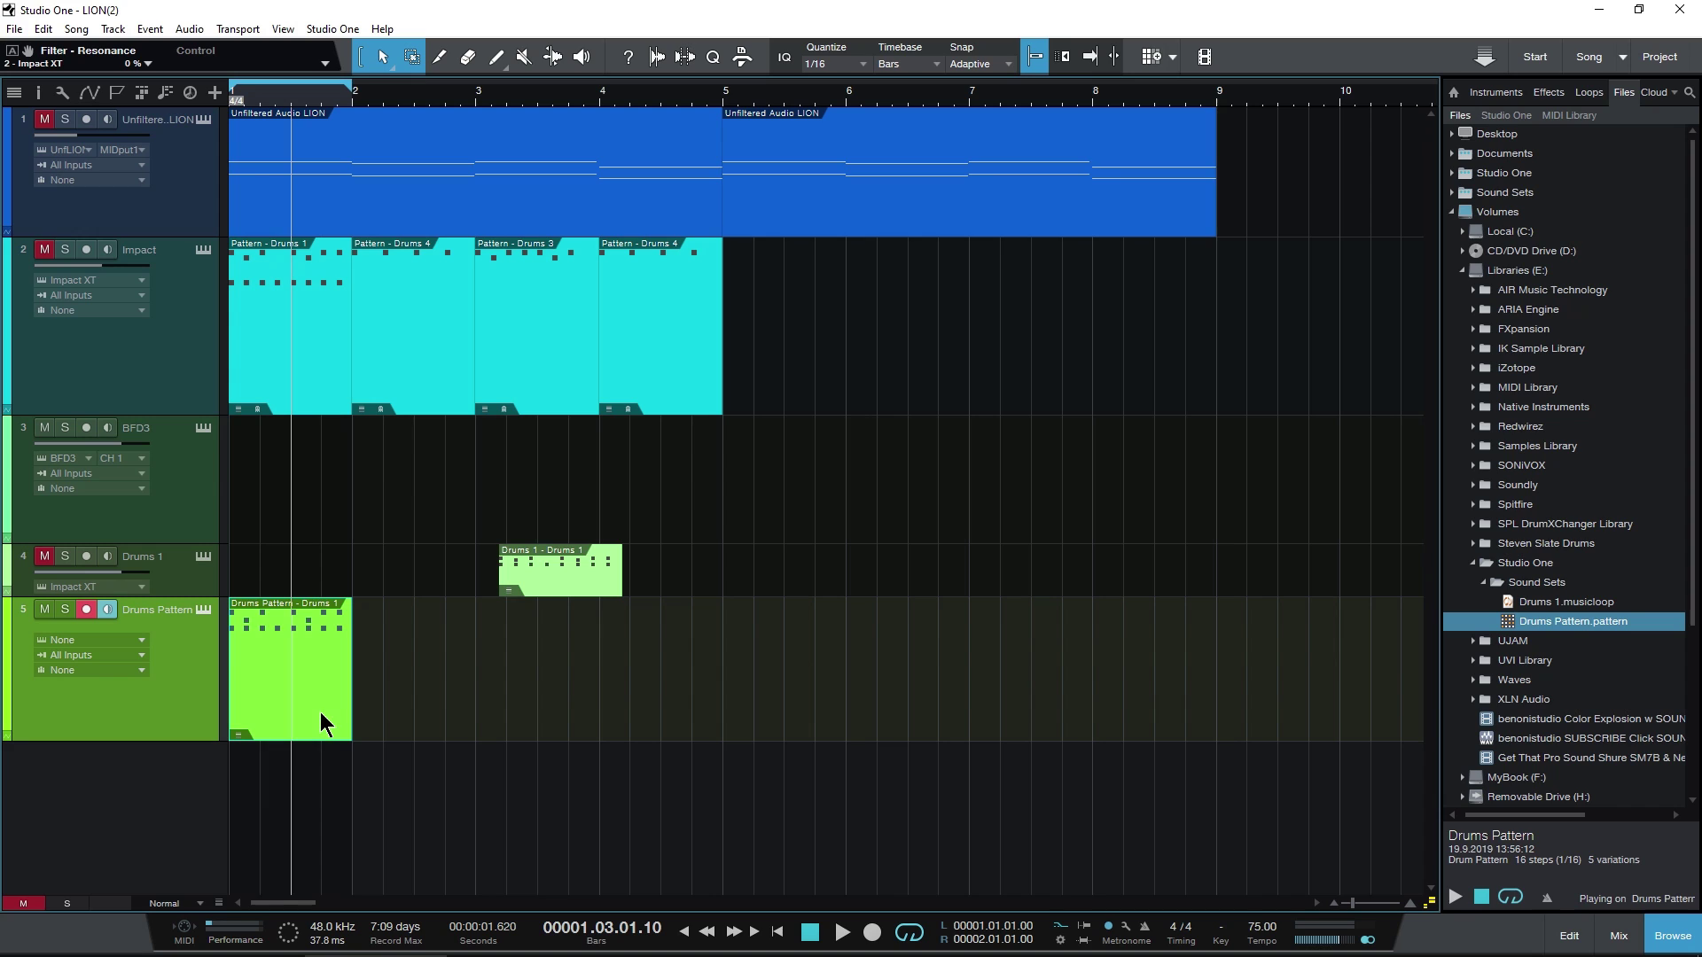
Delete the Drums Pattern clip on track 5 and the Drums 1 clip on track 4.
key("Delete")
left_click(584, 590)
key("Delete")
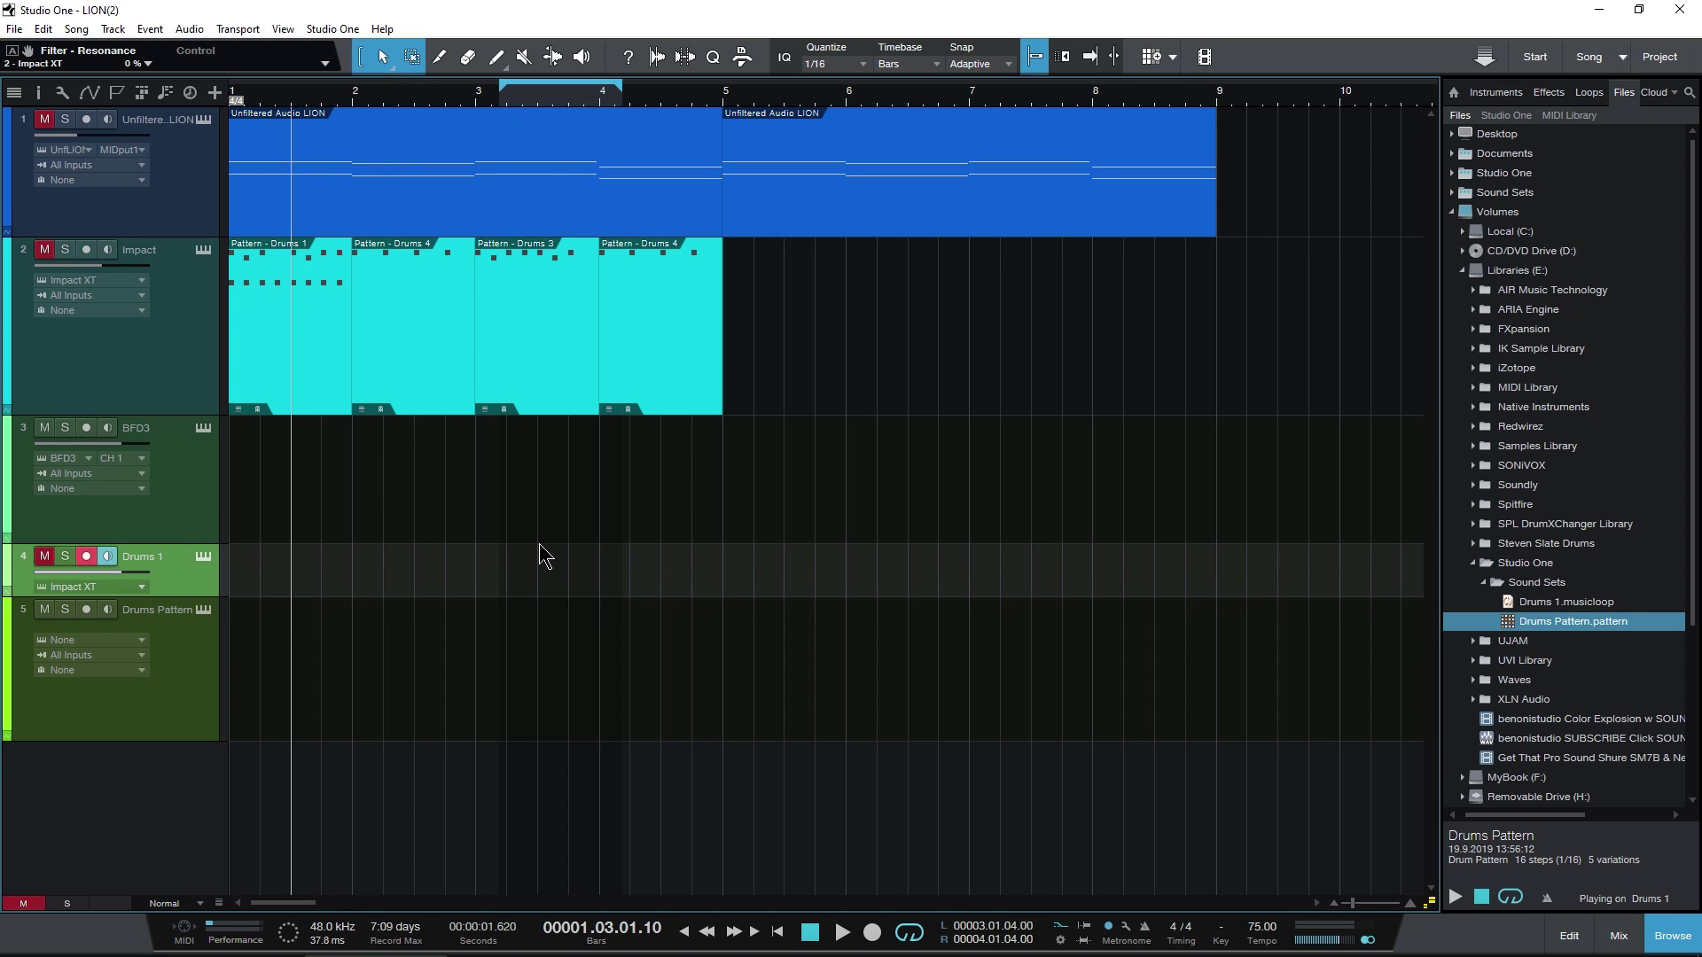
Add the Plugin Alliance instrument DS Thorn as a new track below Drums Pattern and solo it.
left_click(1497, 90)
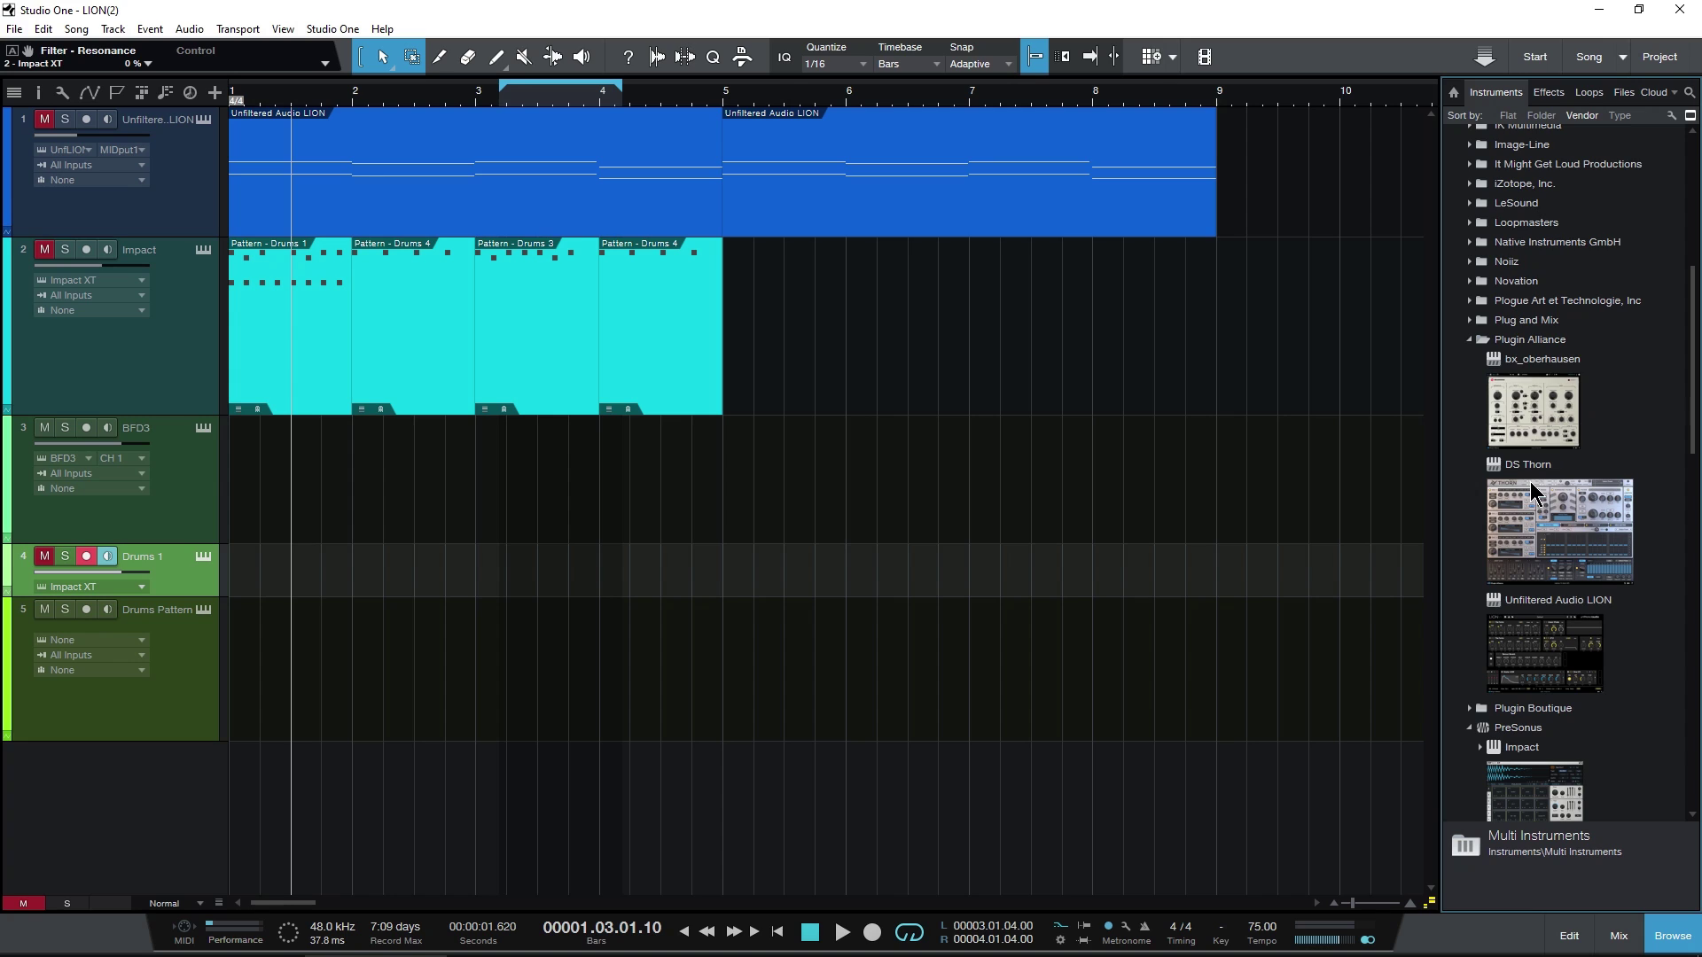
scroll(1533, 496, "down", 2)
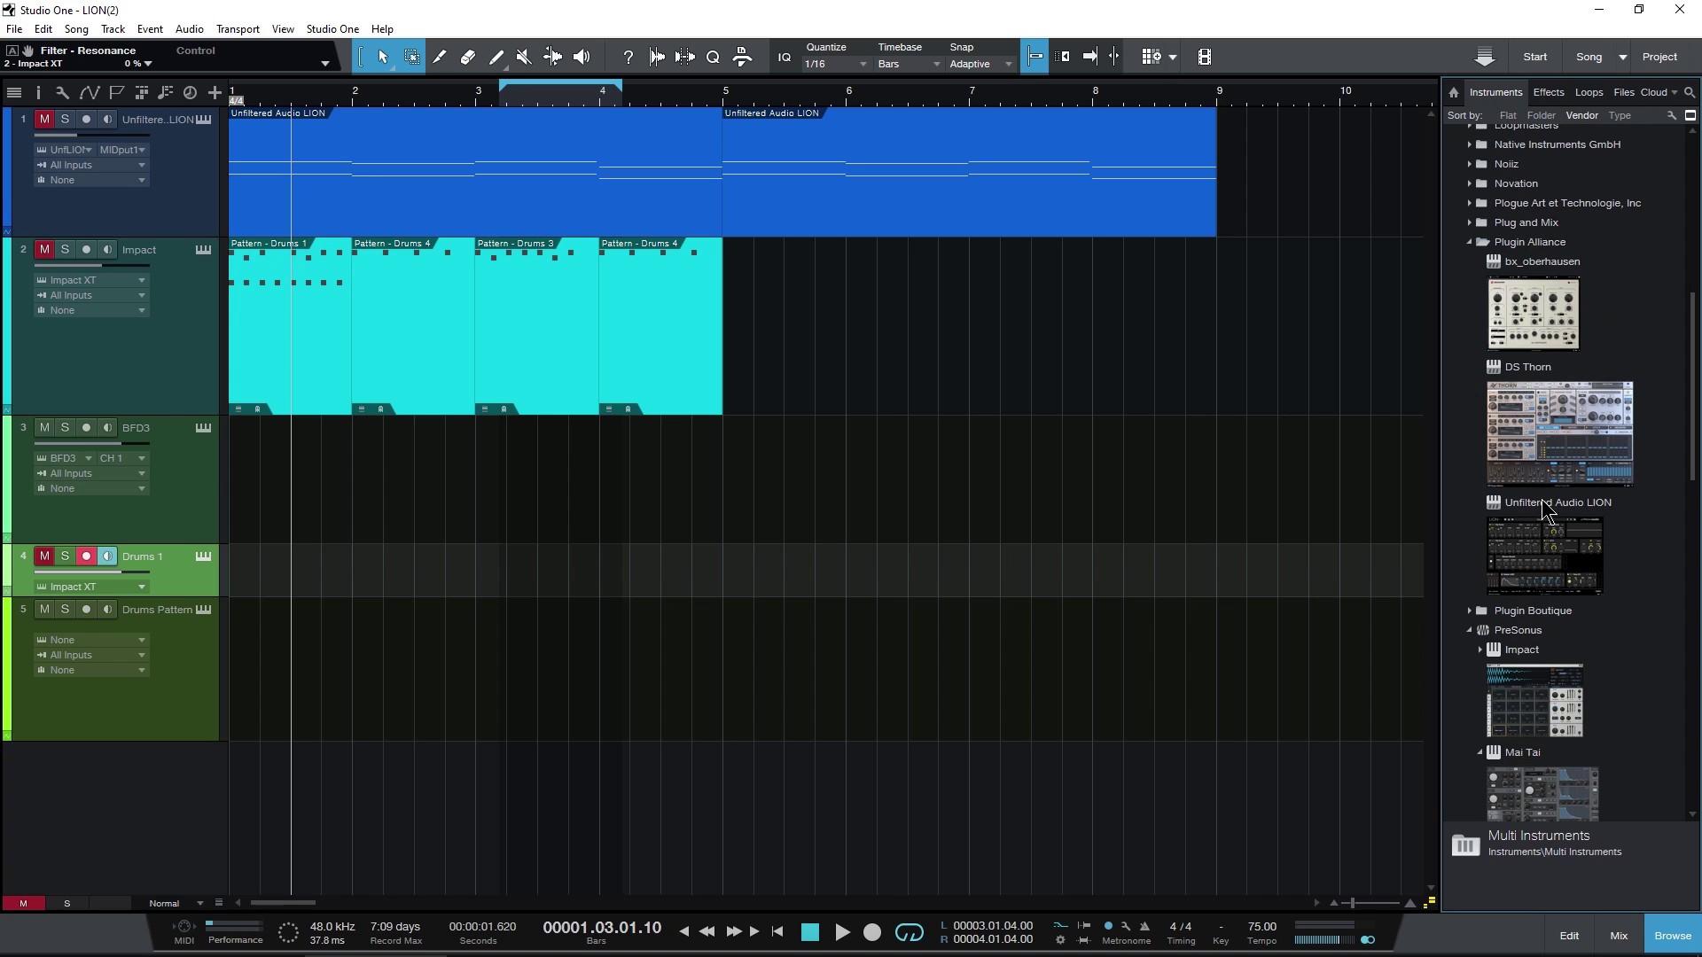
left_click(1557, 423)
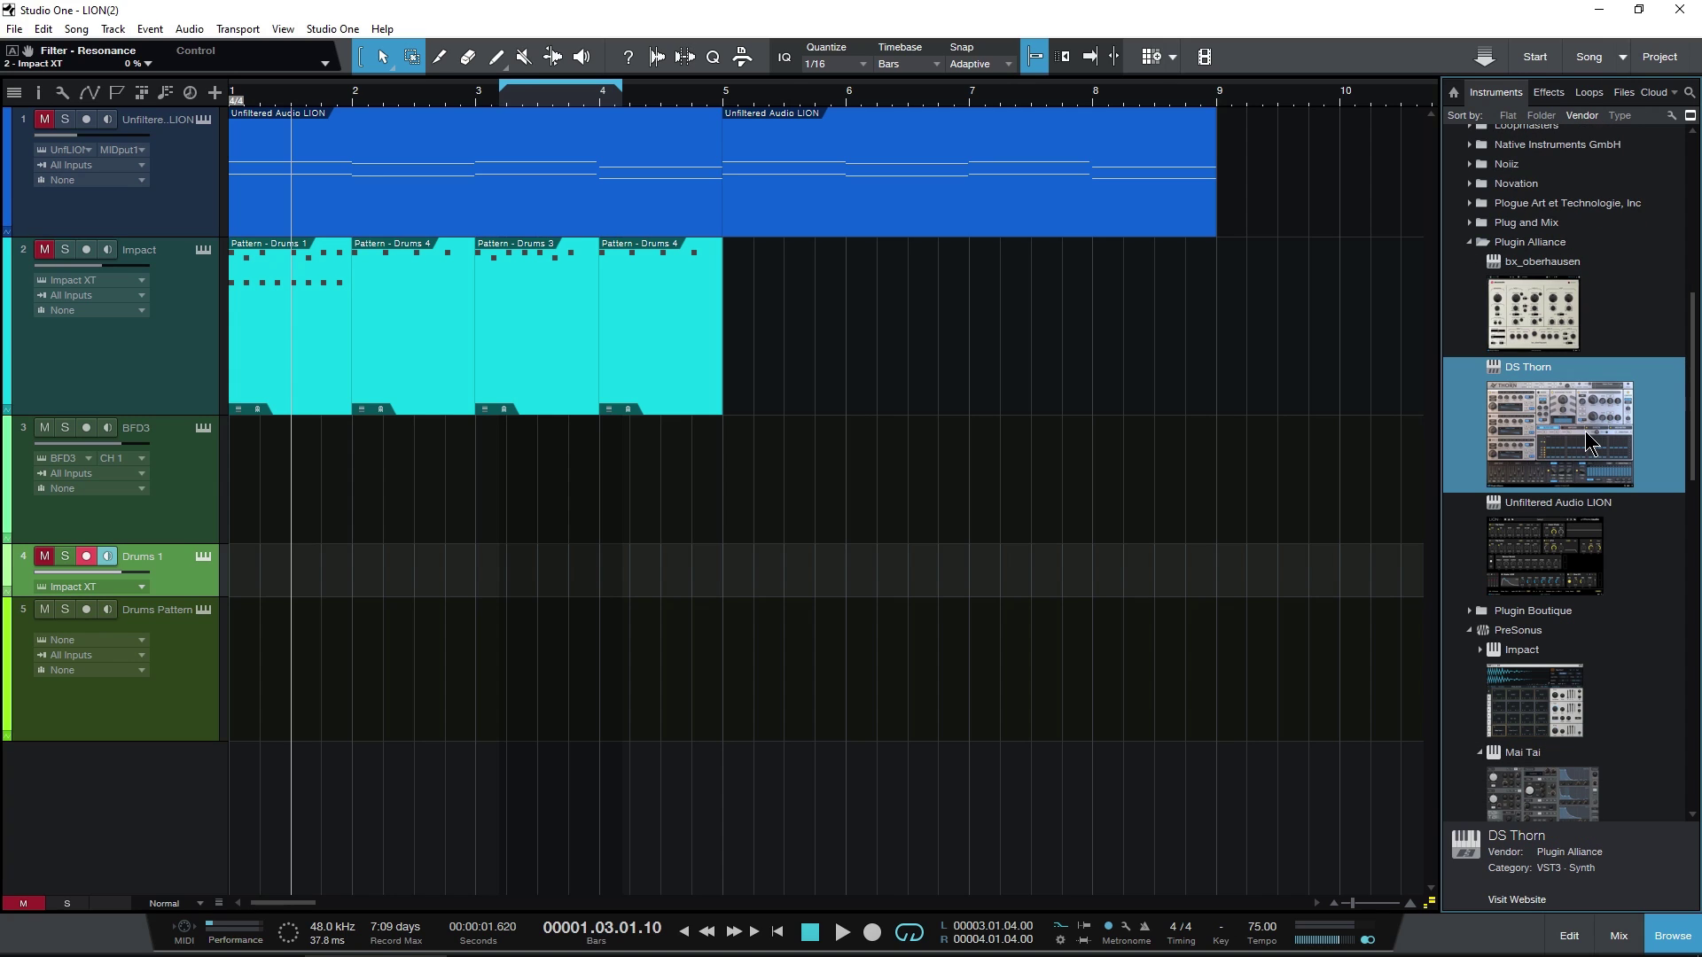
left_click_drag(1586, 440, 106, 806)
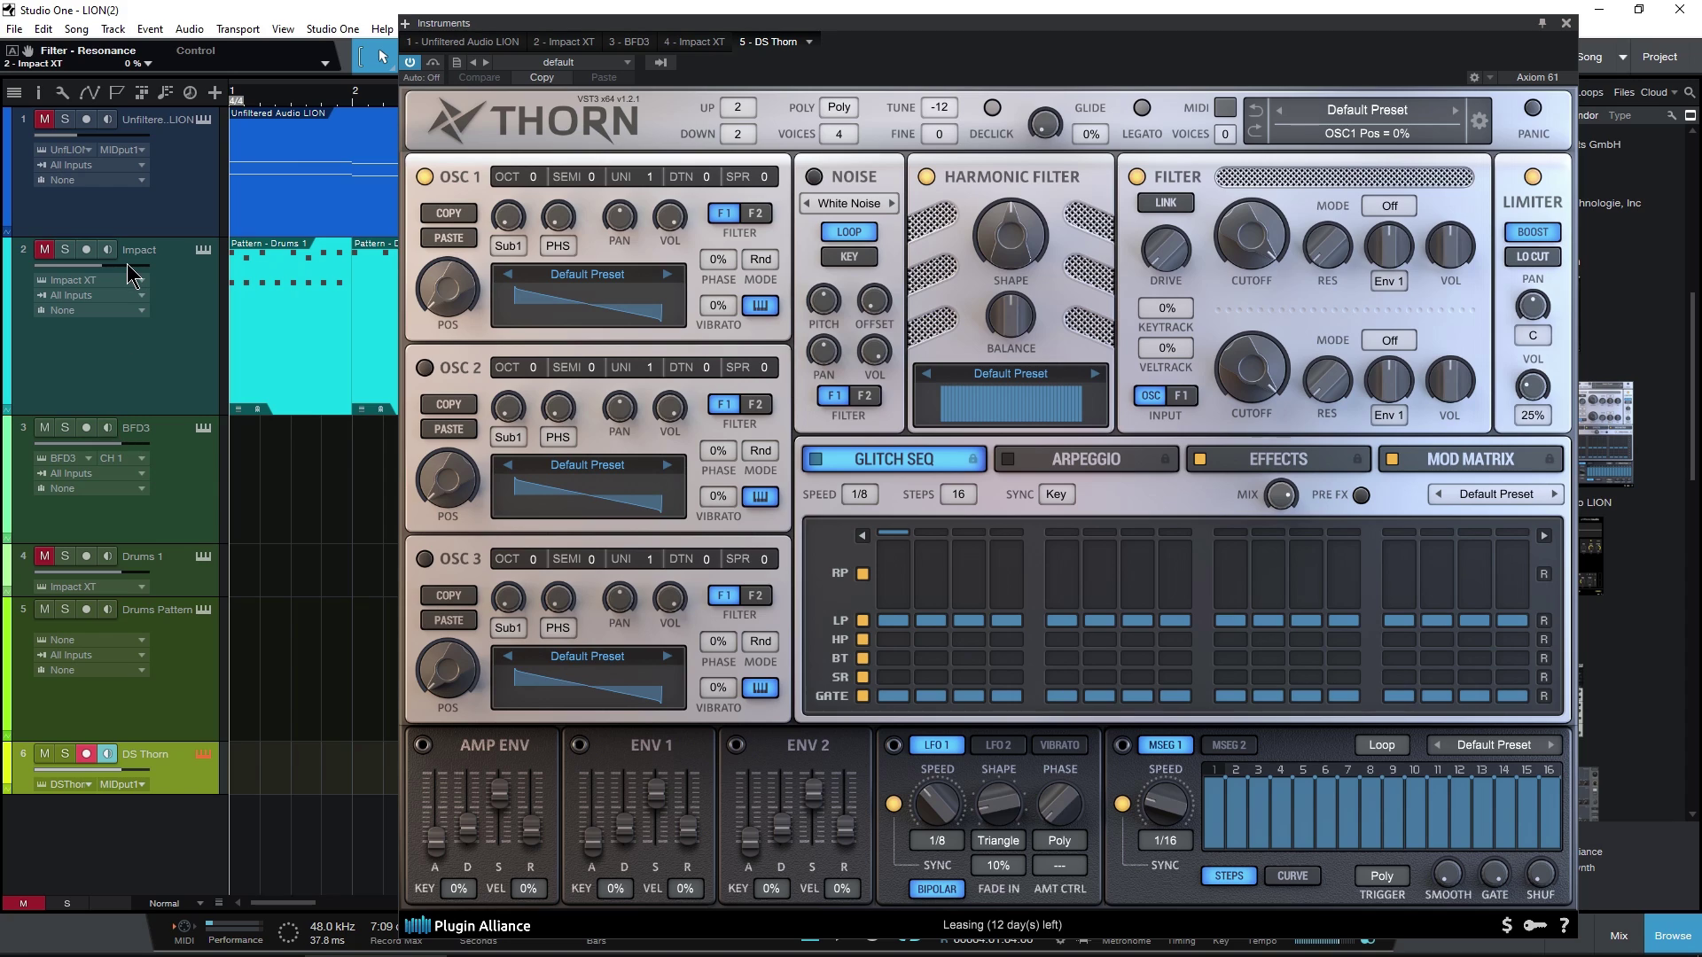
left_click(65, 753)
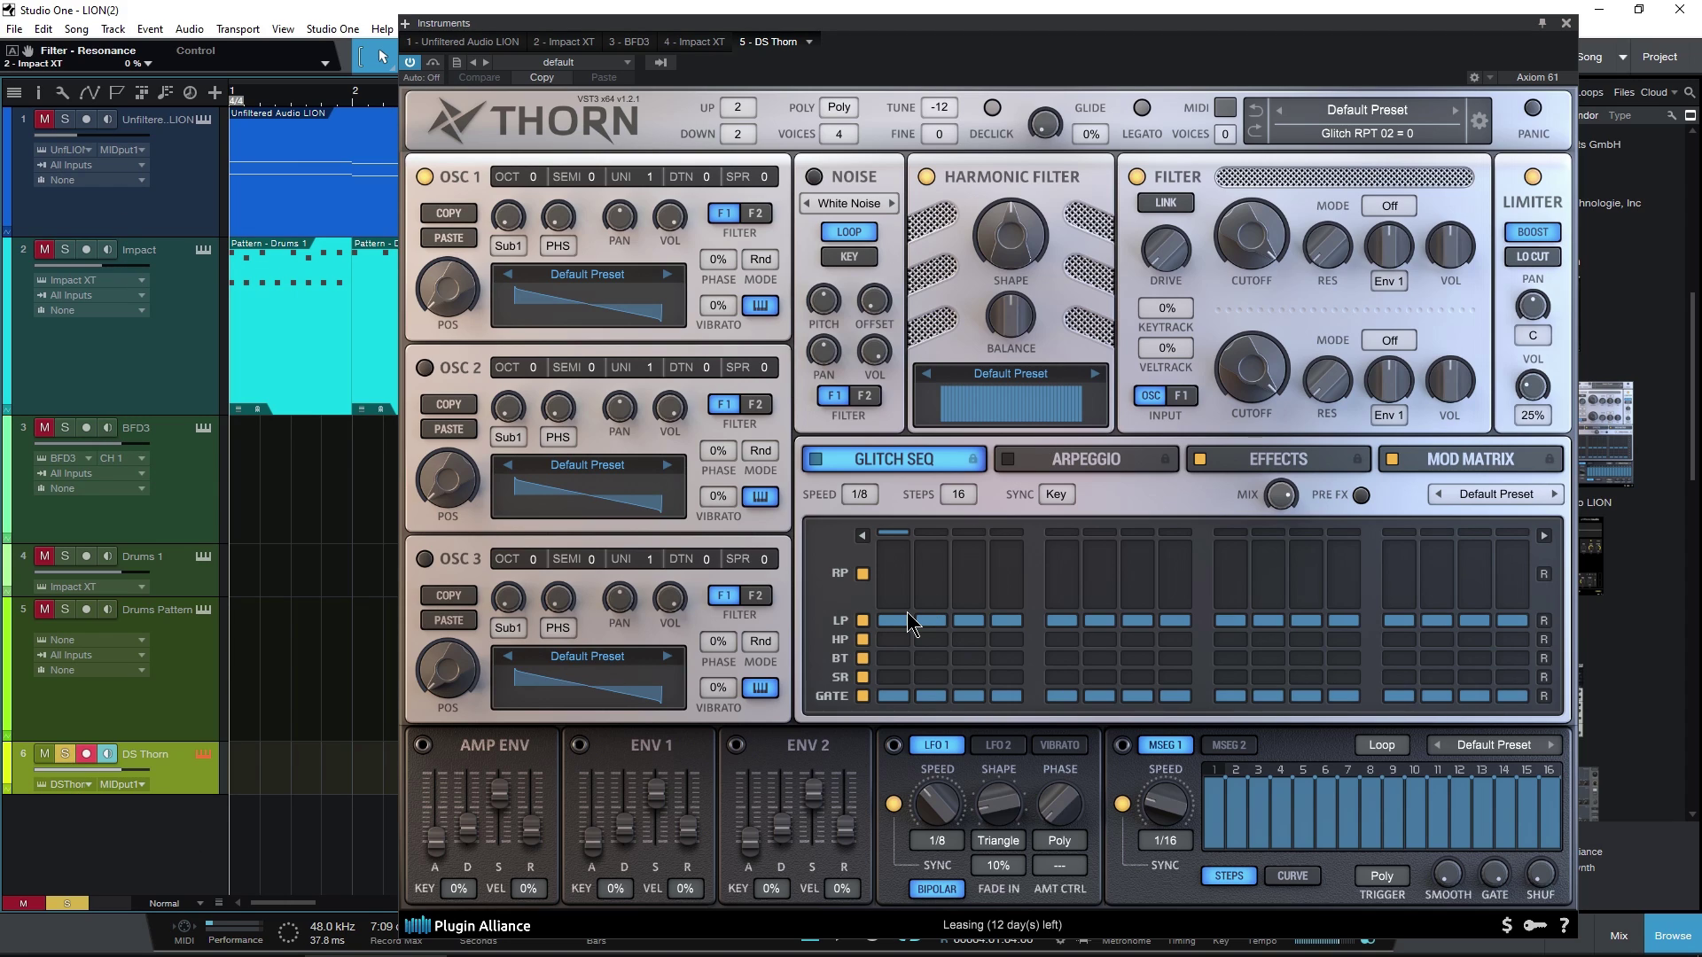
Load the LEAD Reason preset in DS Thorn.
key("Caps_Lock")
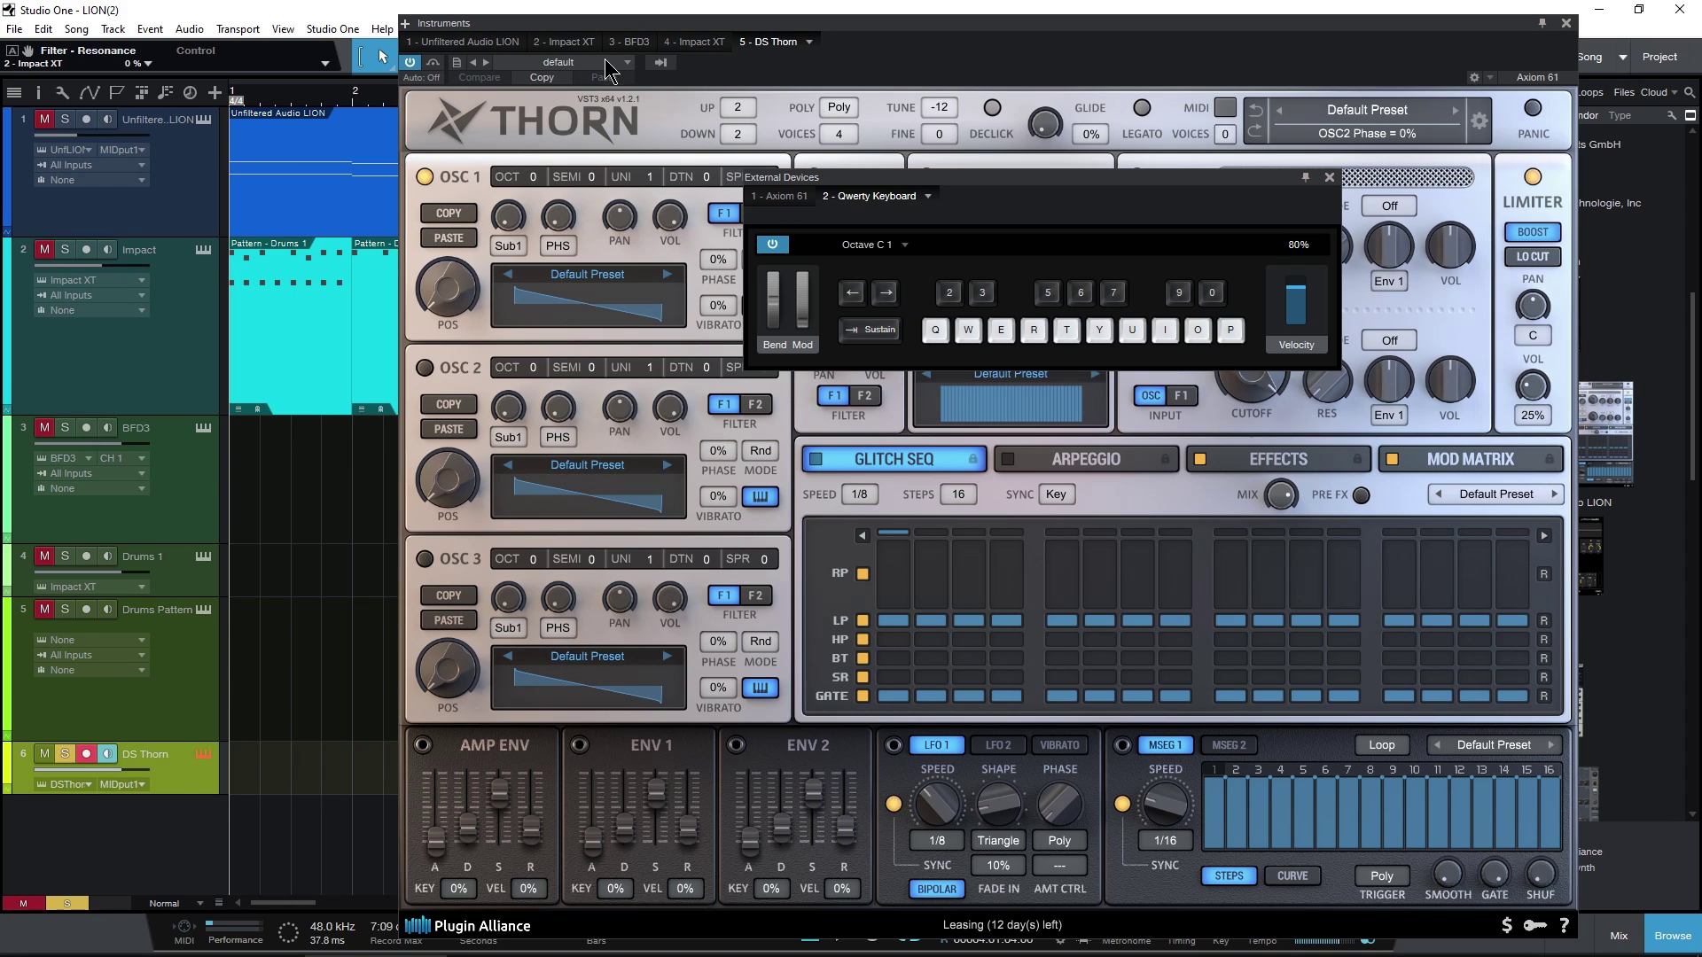
key("Caps_Lock")
left_click(1370, 105)
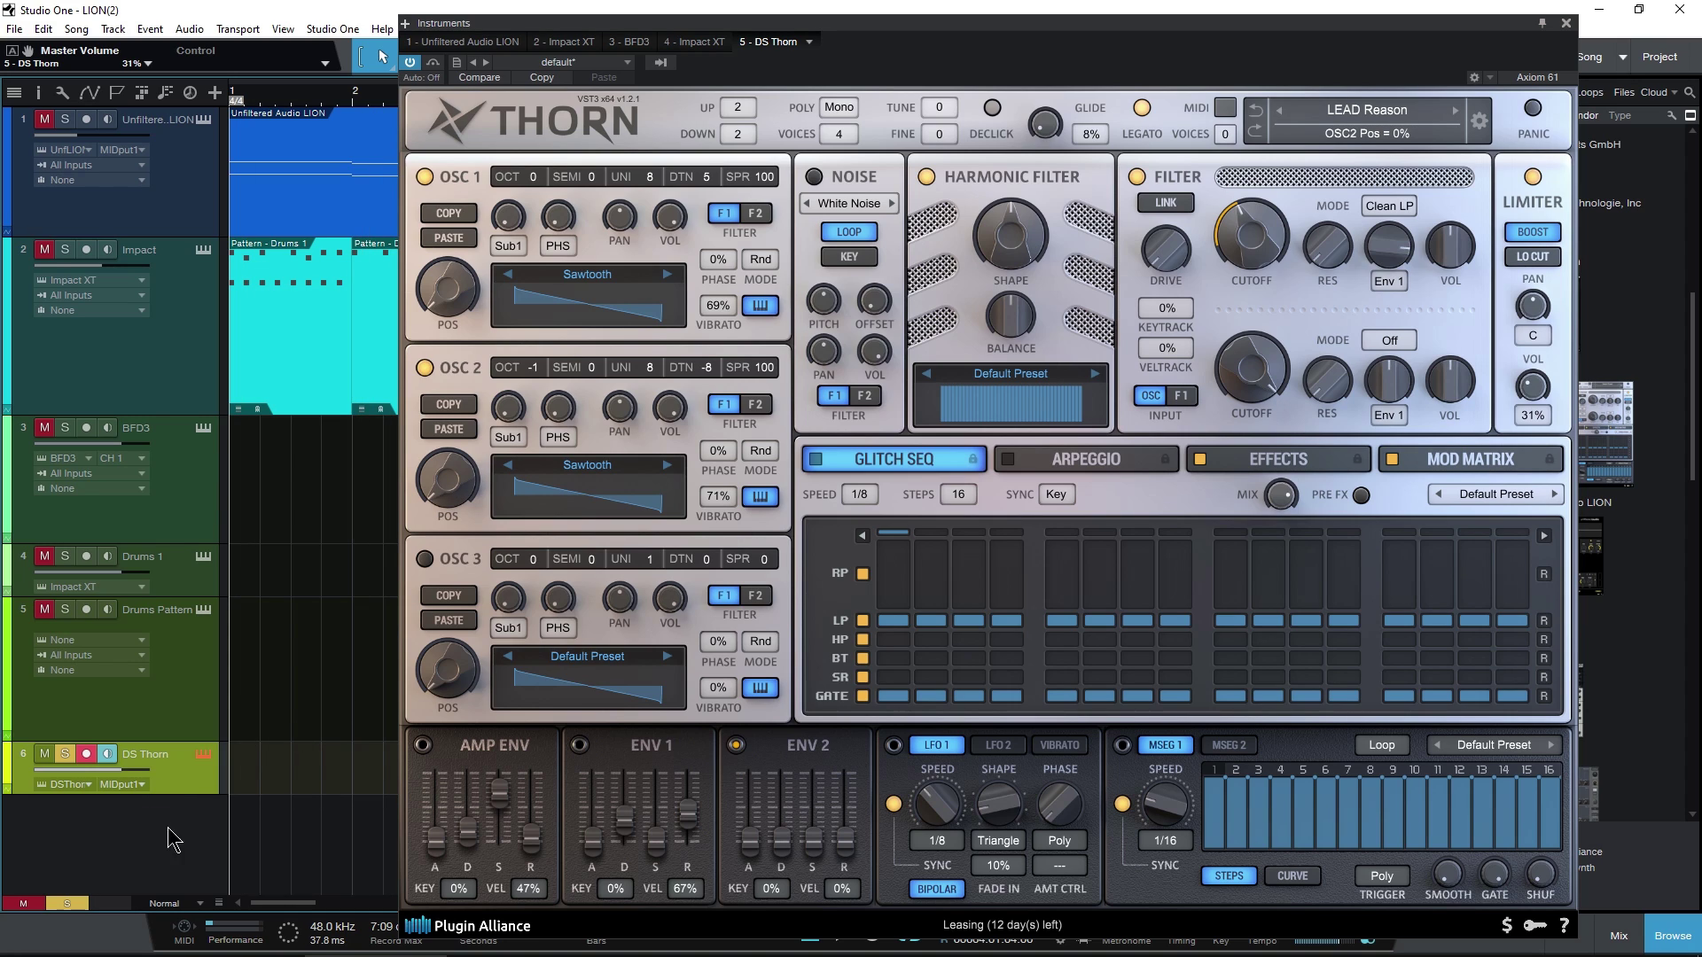
Insert an empty pattern at bar 1 on the DS Thorn track.
left_click(248, 782)
left_click(149, 29)
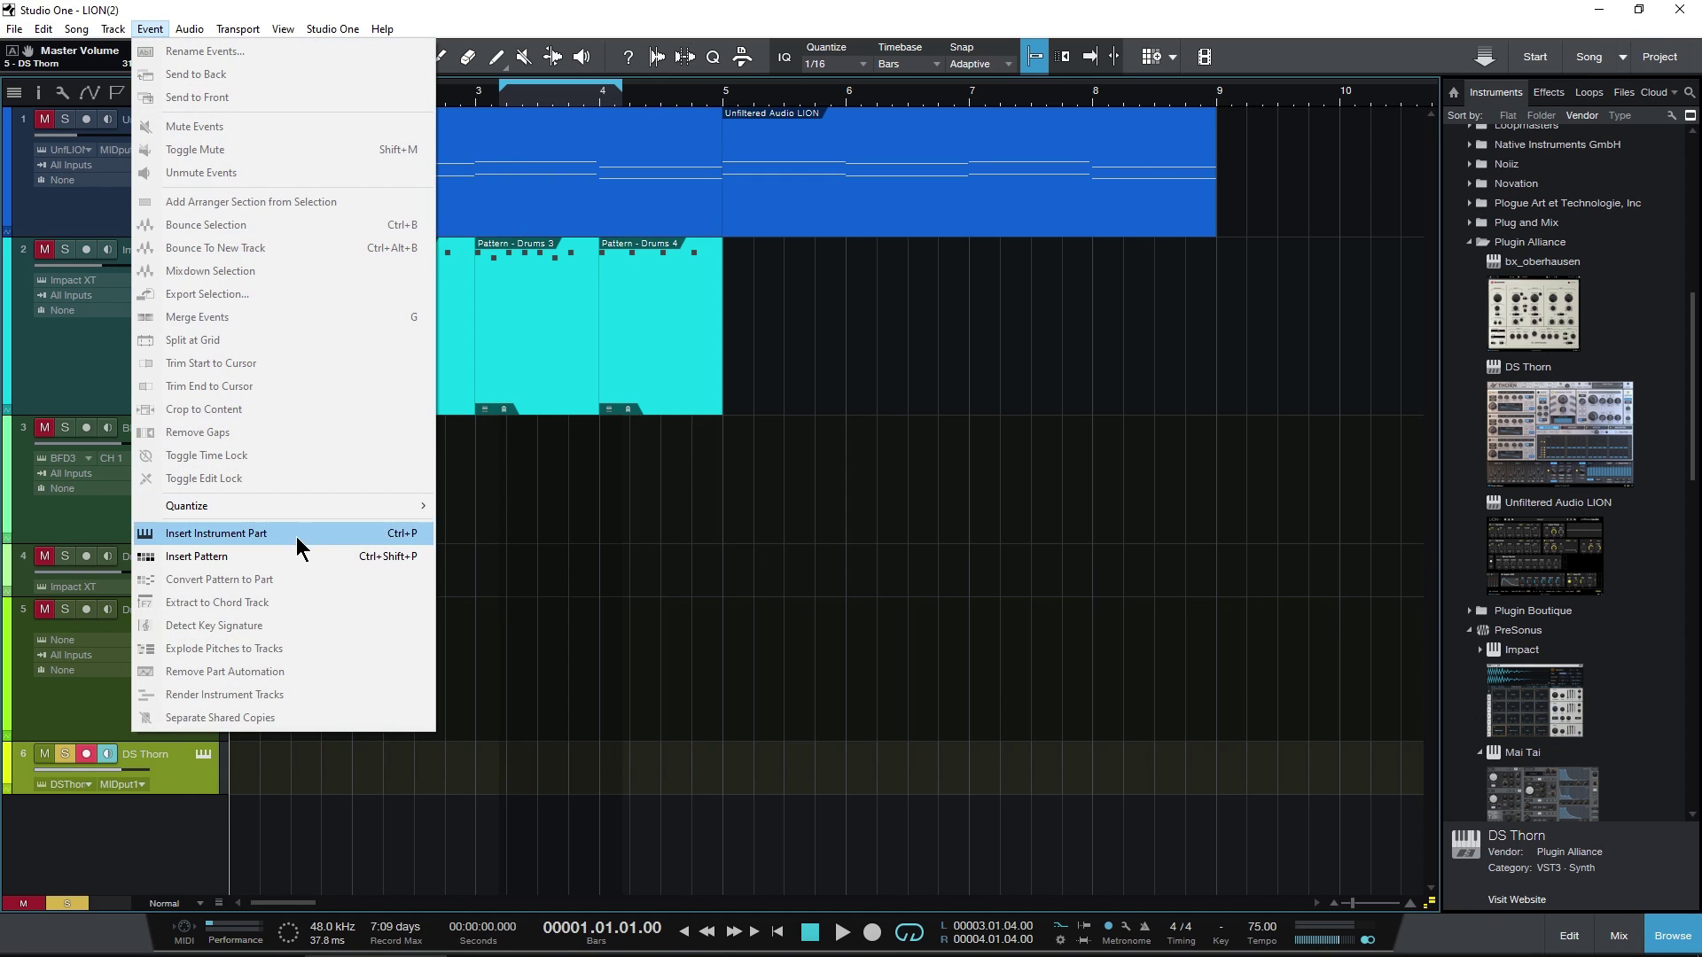
left_click(315, 556)
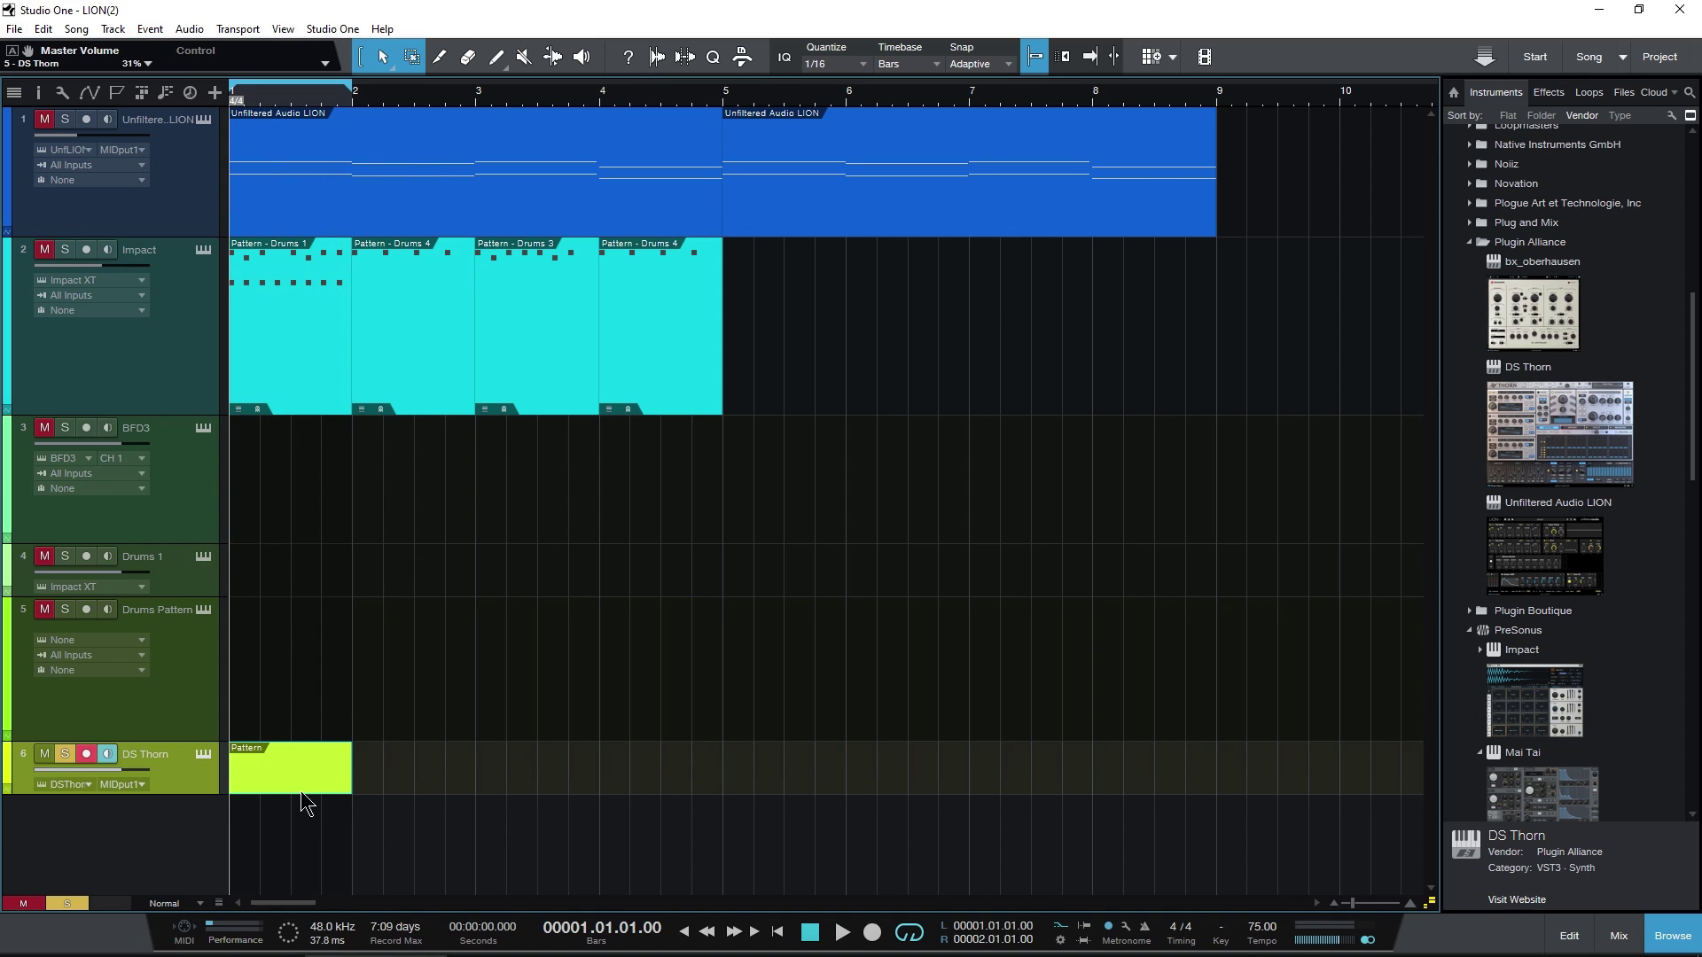
mouse_move(357, 772)
left_mouse_down()
mouse_move(1276, 736)
mouse_move(323, 768)
mouse_move(352, 767)
left_mouse_up()
Open the DS Thorn pattern for editing and enlarge the editor area.
double_click(276, 773)
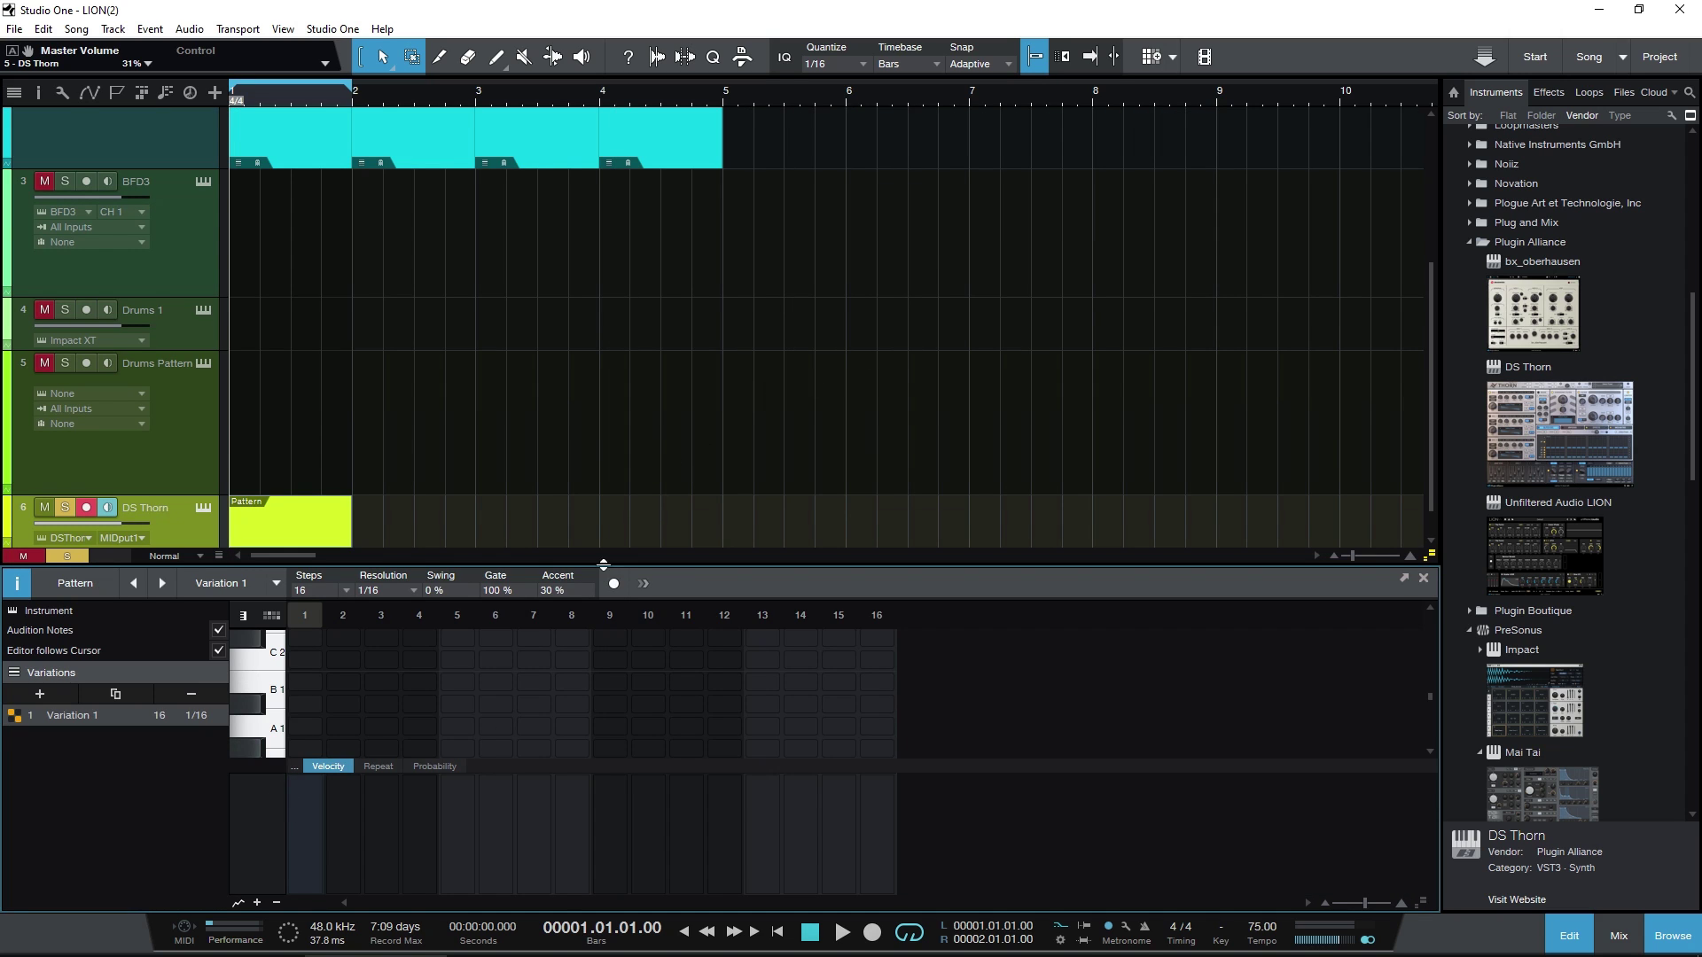
left_click_drag(663, 568, 722, 421)
left_click_drag(722, 421, 748, 347)
Compare the pattern's melodic keyboard view with its drum row view across the note range, ending in melodic mode.
scroll(627, 404, "down", 7)
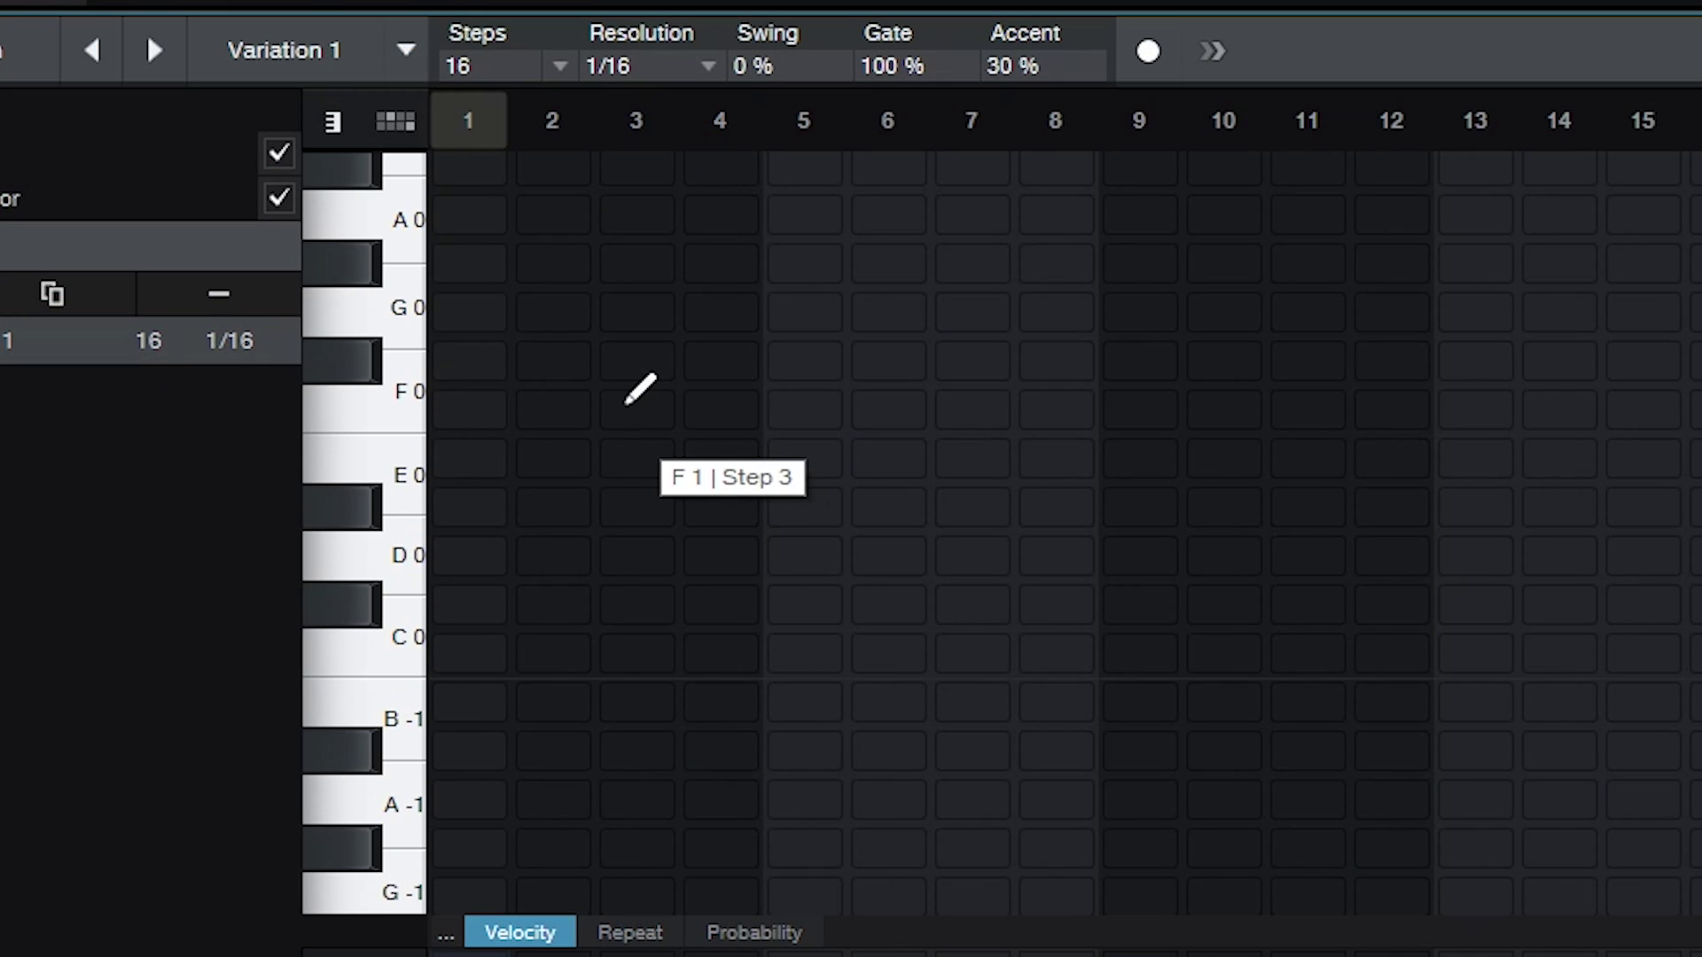
scroll(640, 389, "up", 2)
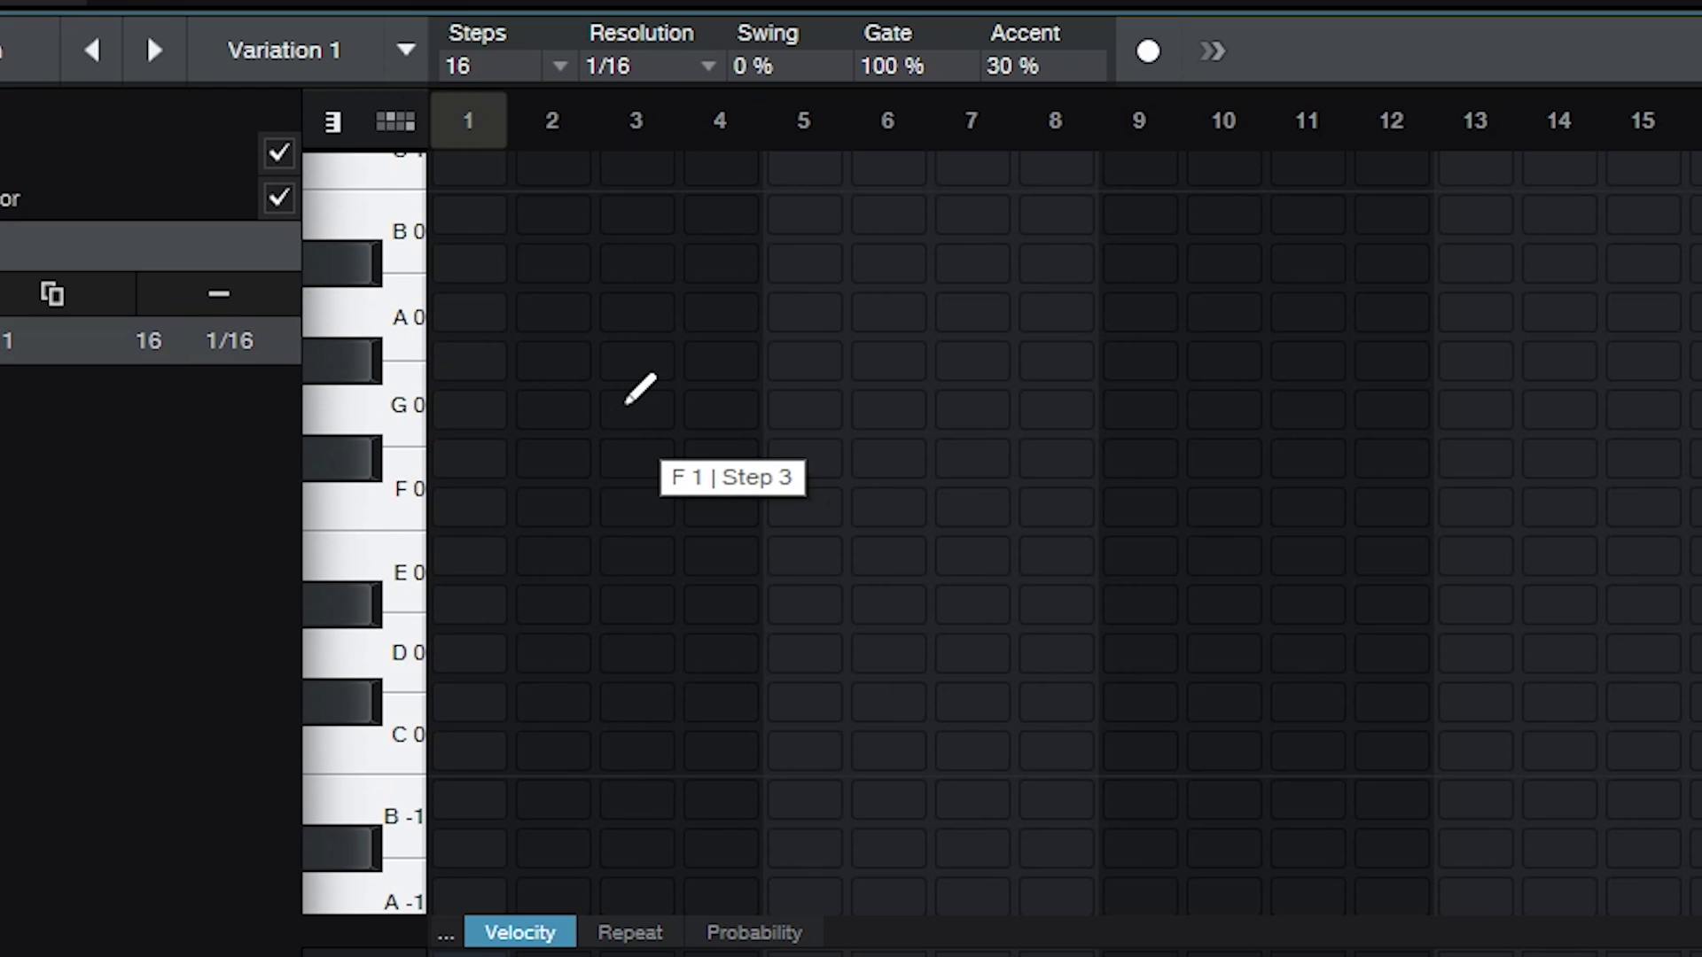
scroll(527, 348, "up", 2)
left_click(397, 126)
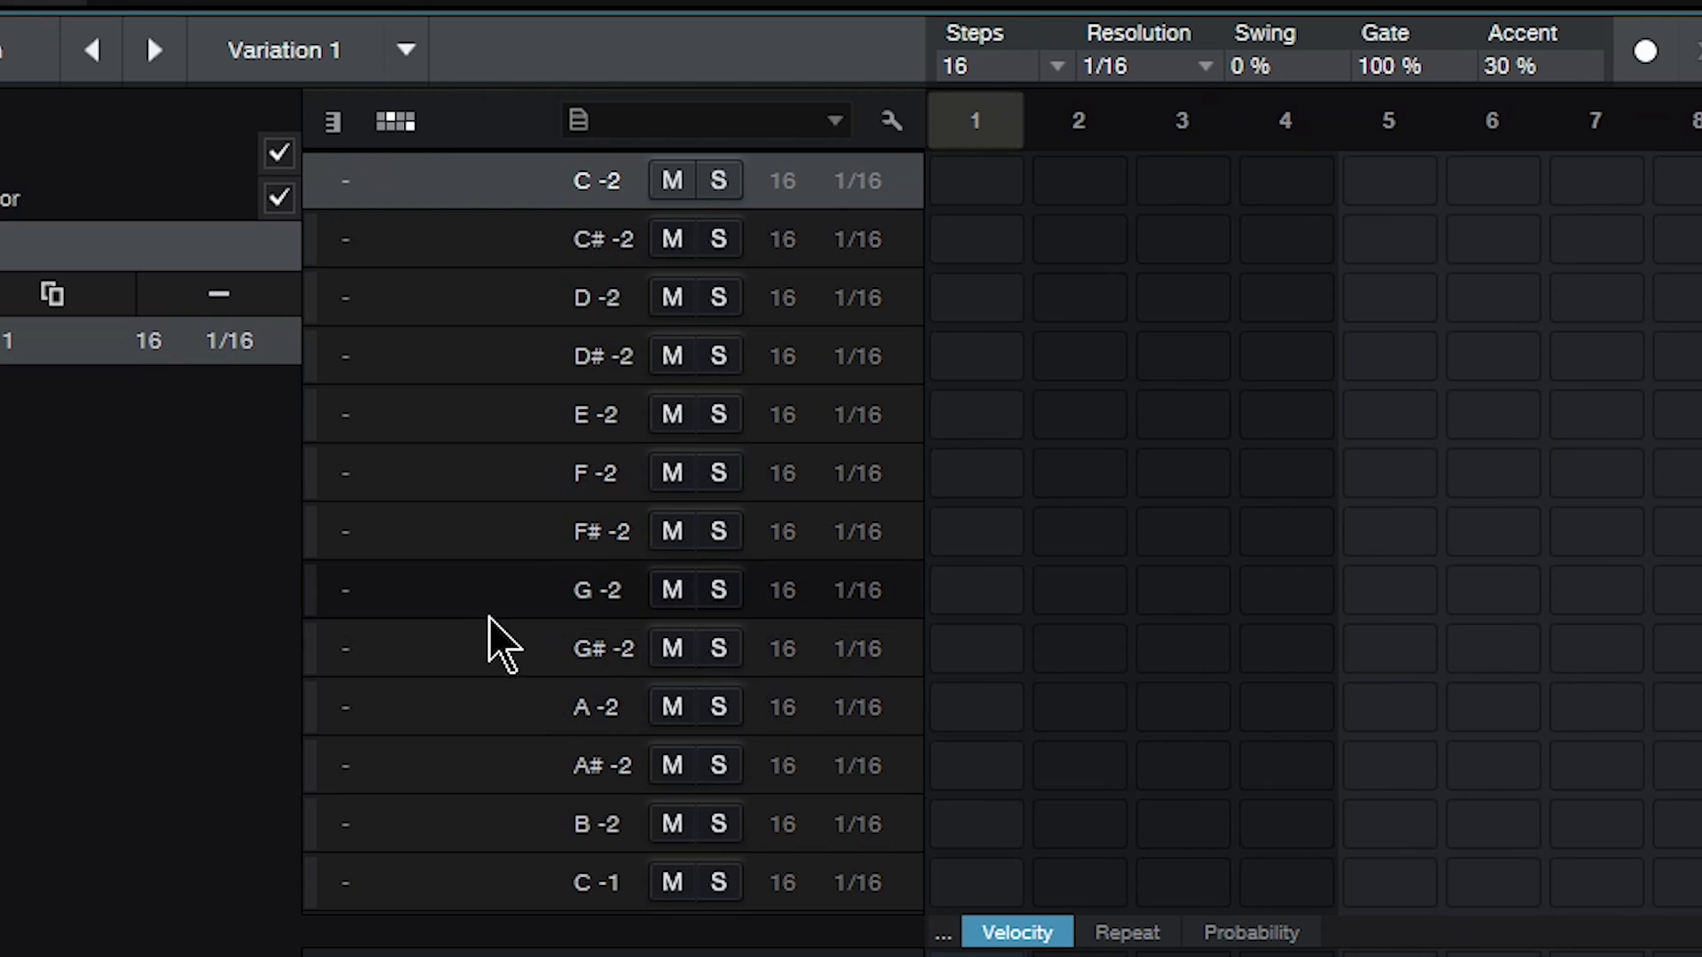
scroll(509, 629, "down", 11)
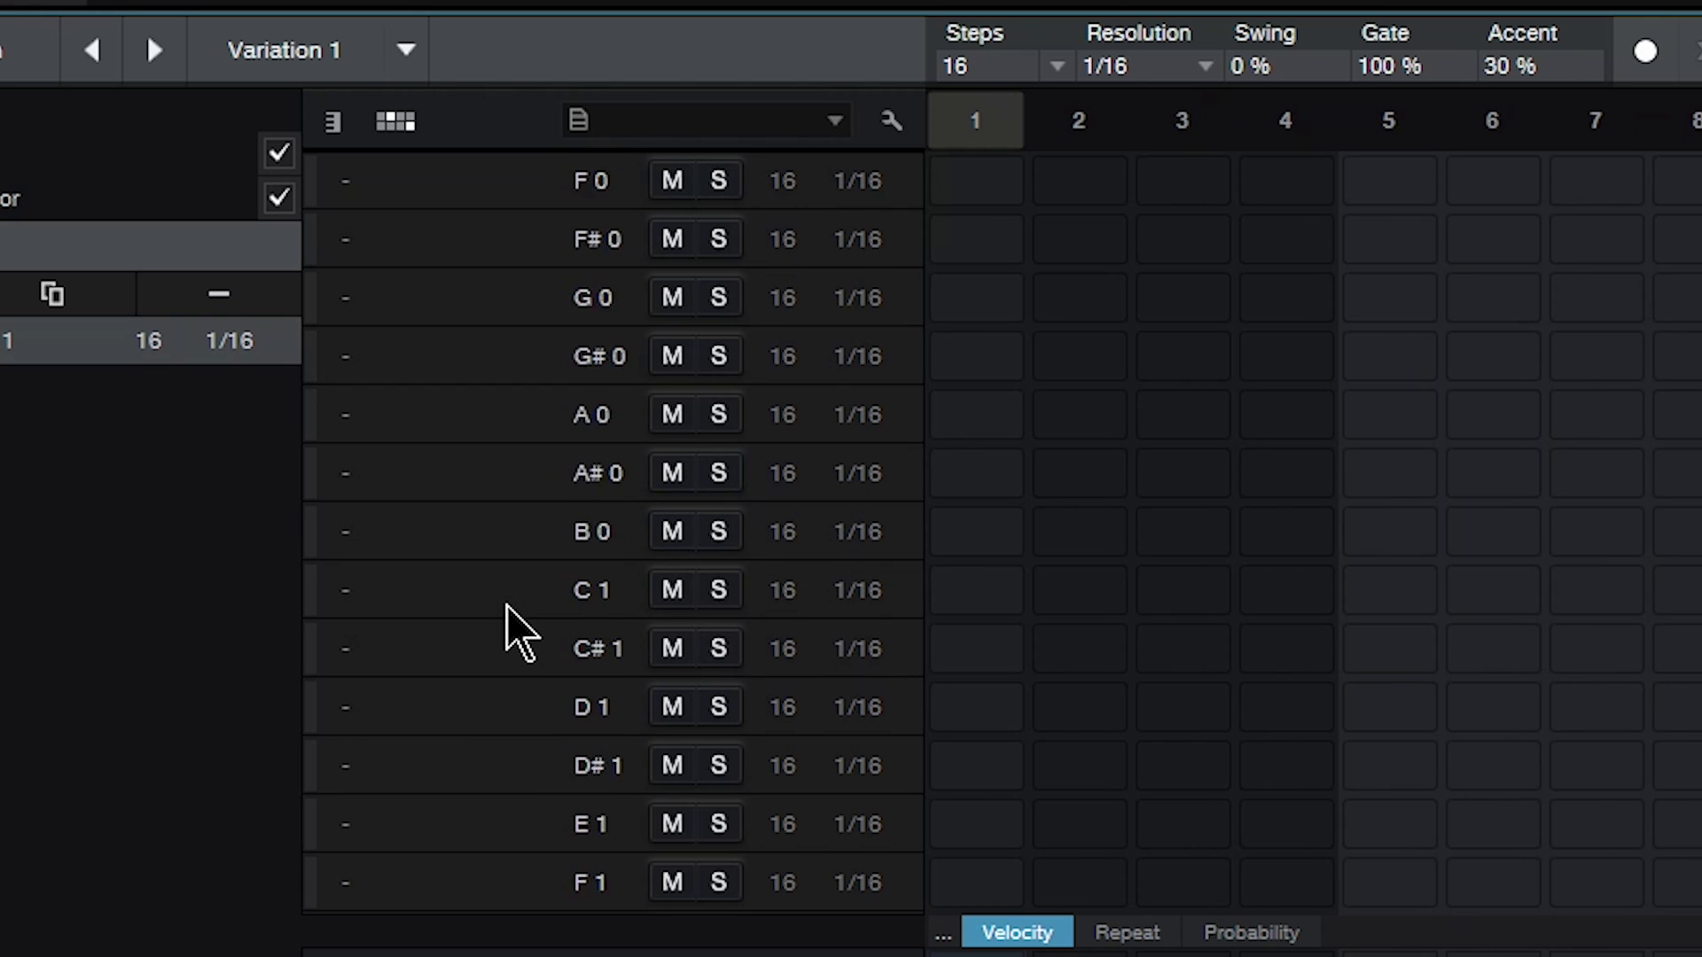
scroll(514, 631, "up", 7)
scroll(509, 631, "up", 7)
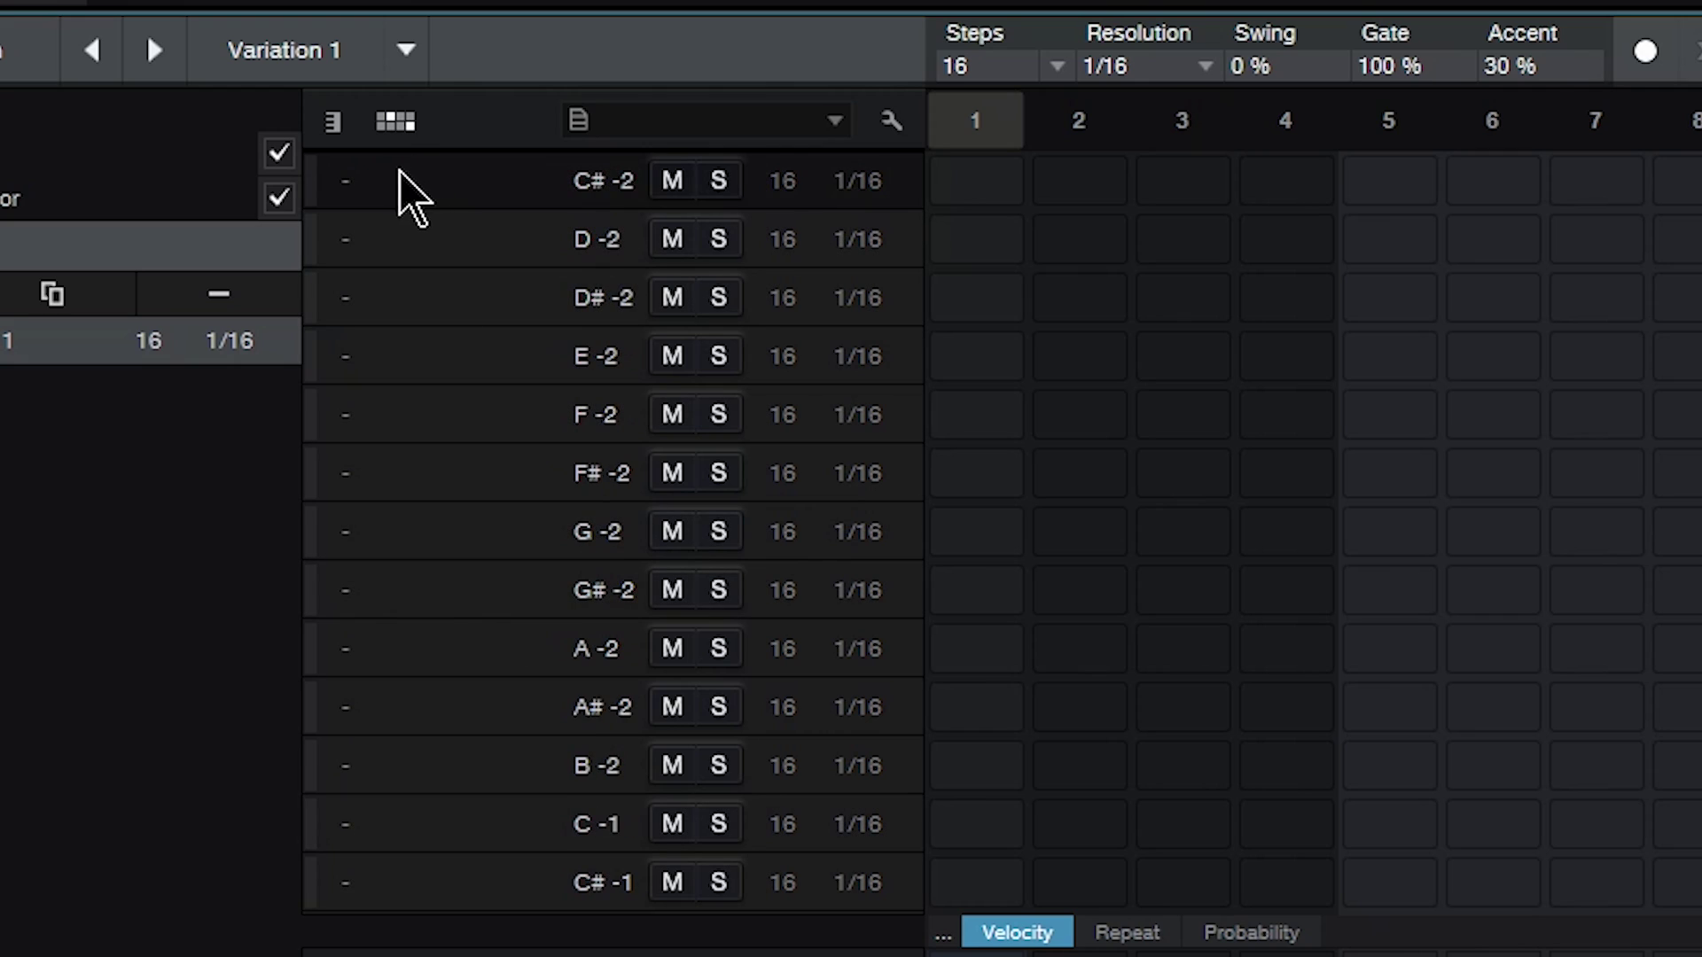
left_click(335, 128)
scroll(669, 540, "up", 3)
scroll(669, 538, "down", 3)
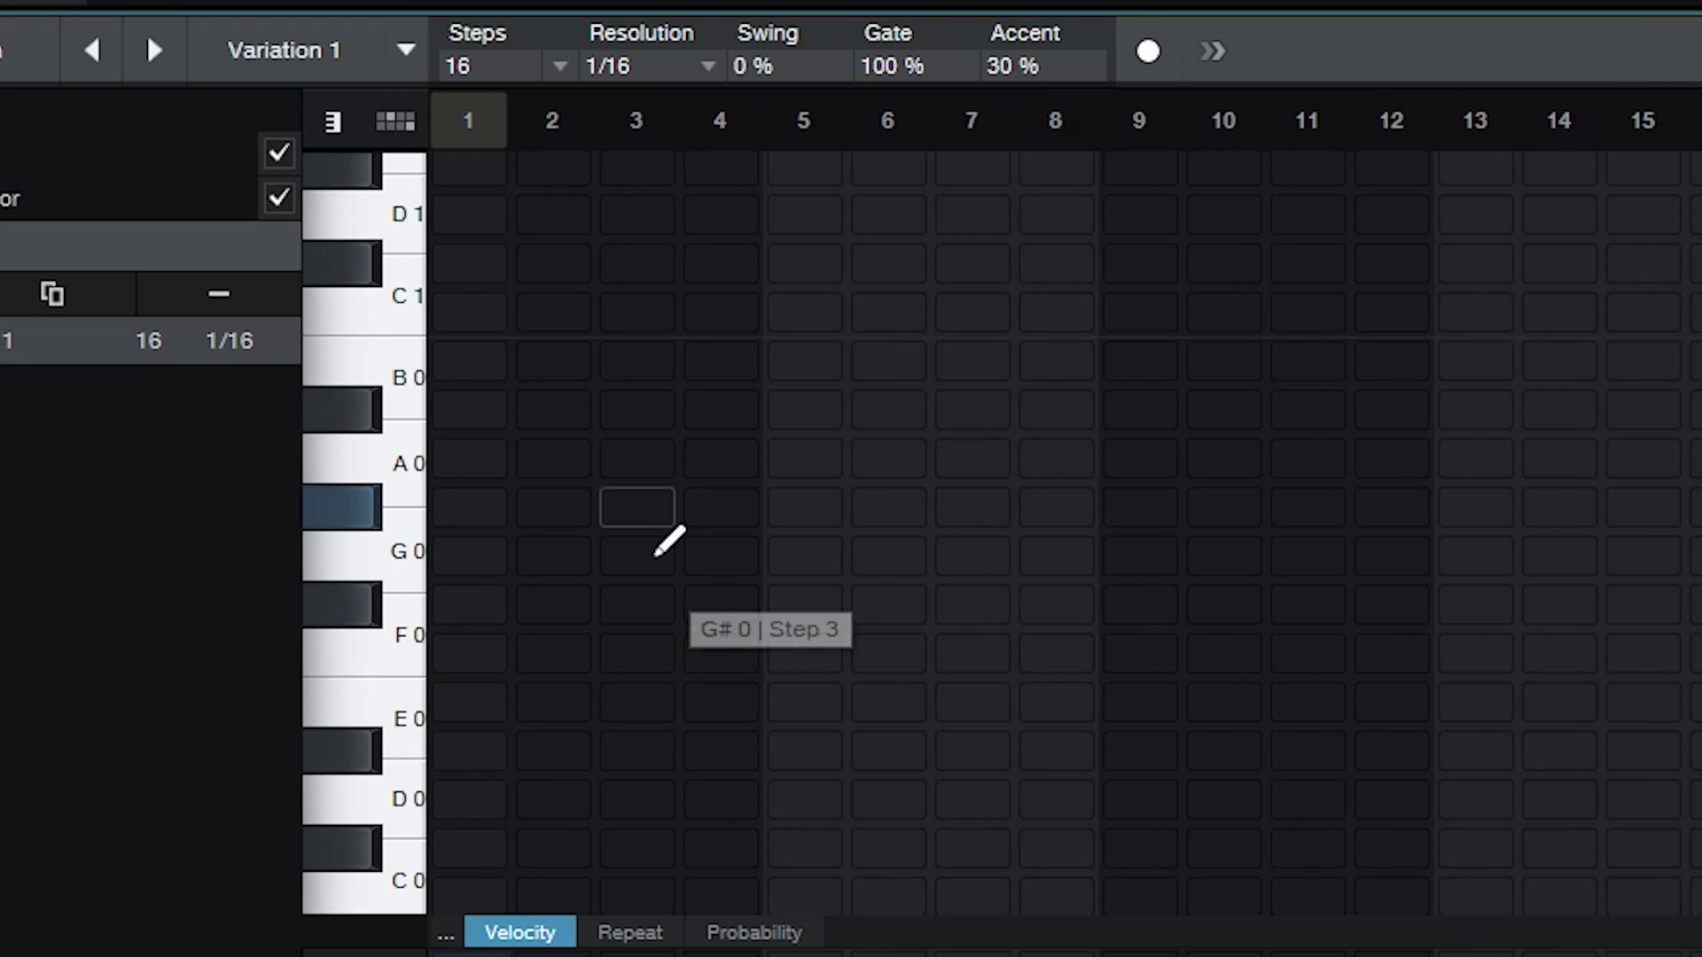
scroll(669, 541, "up", 1)
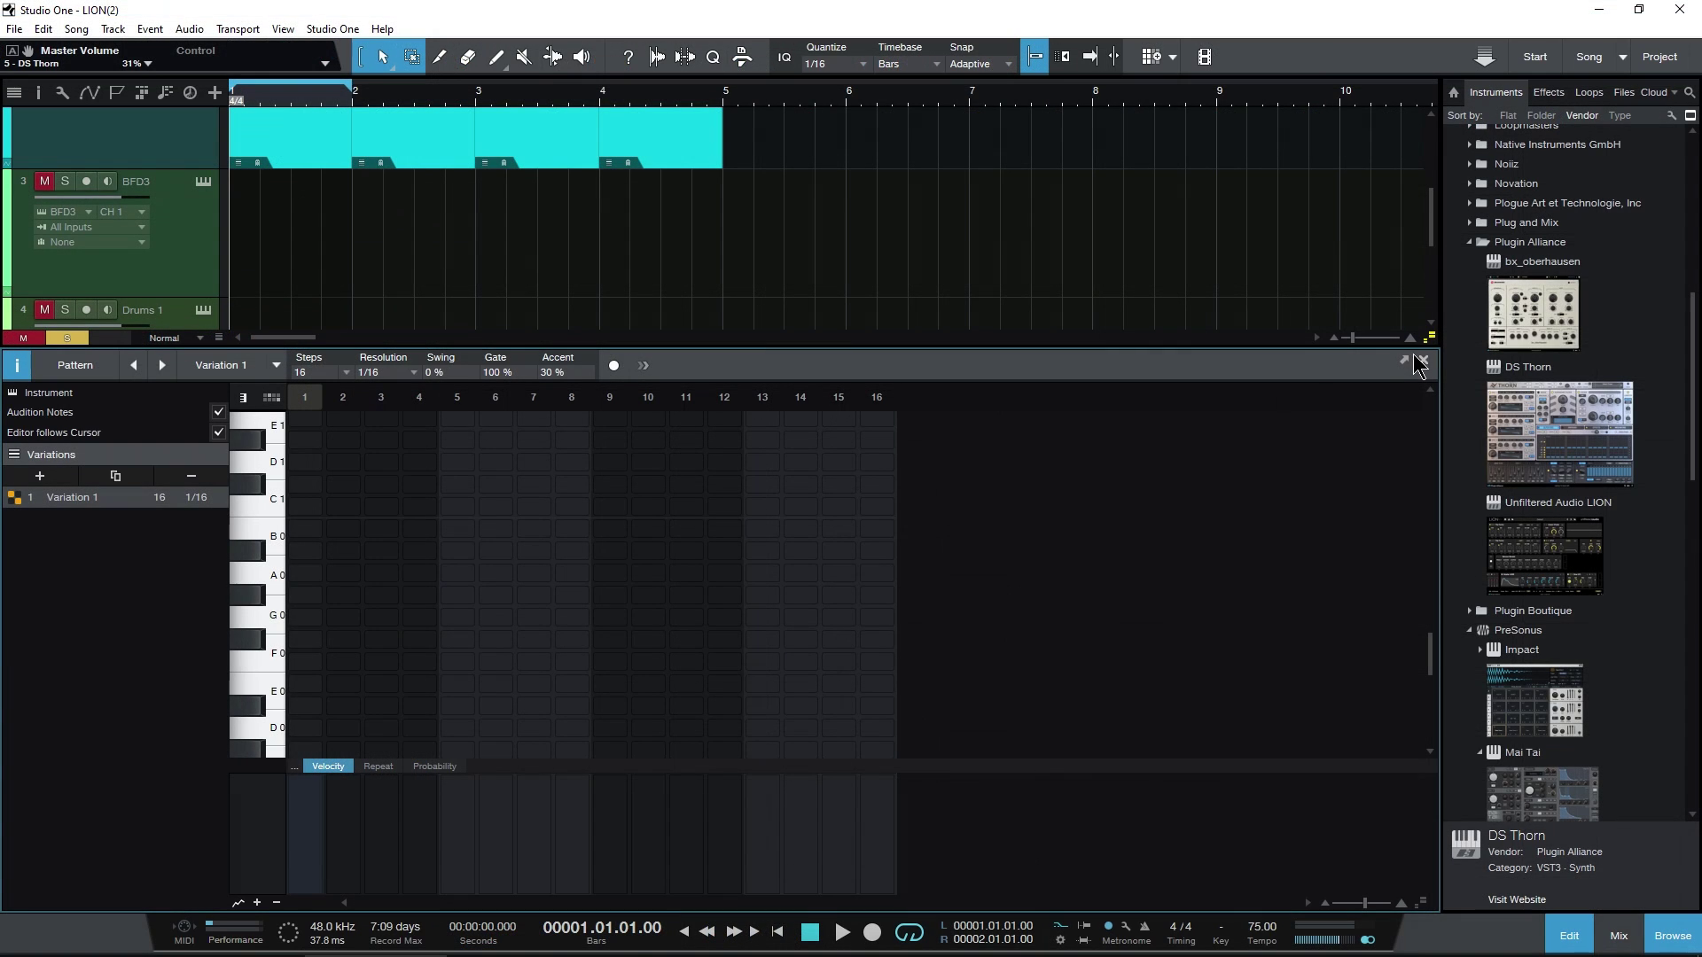
Create an instrument part at bar 3 on the DS Thorn track and look over the note range in its piano roll.
left_click(1421, 361)
double_click(503, 778)
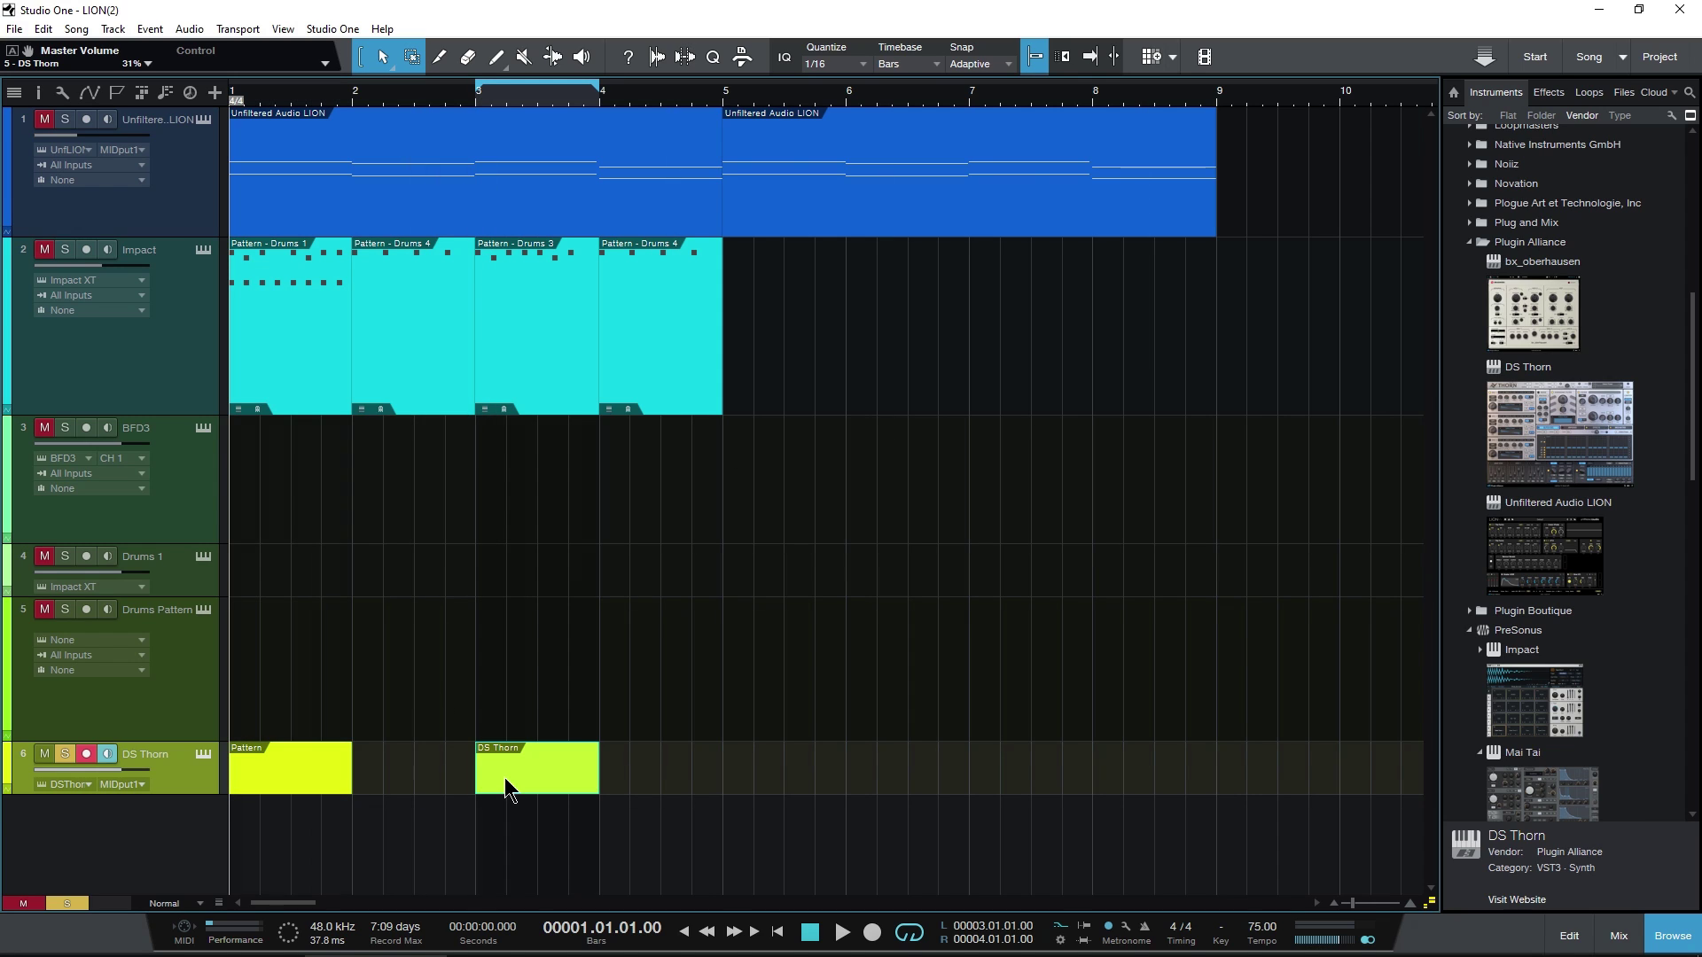
double_click(577, 786)
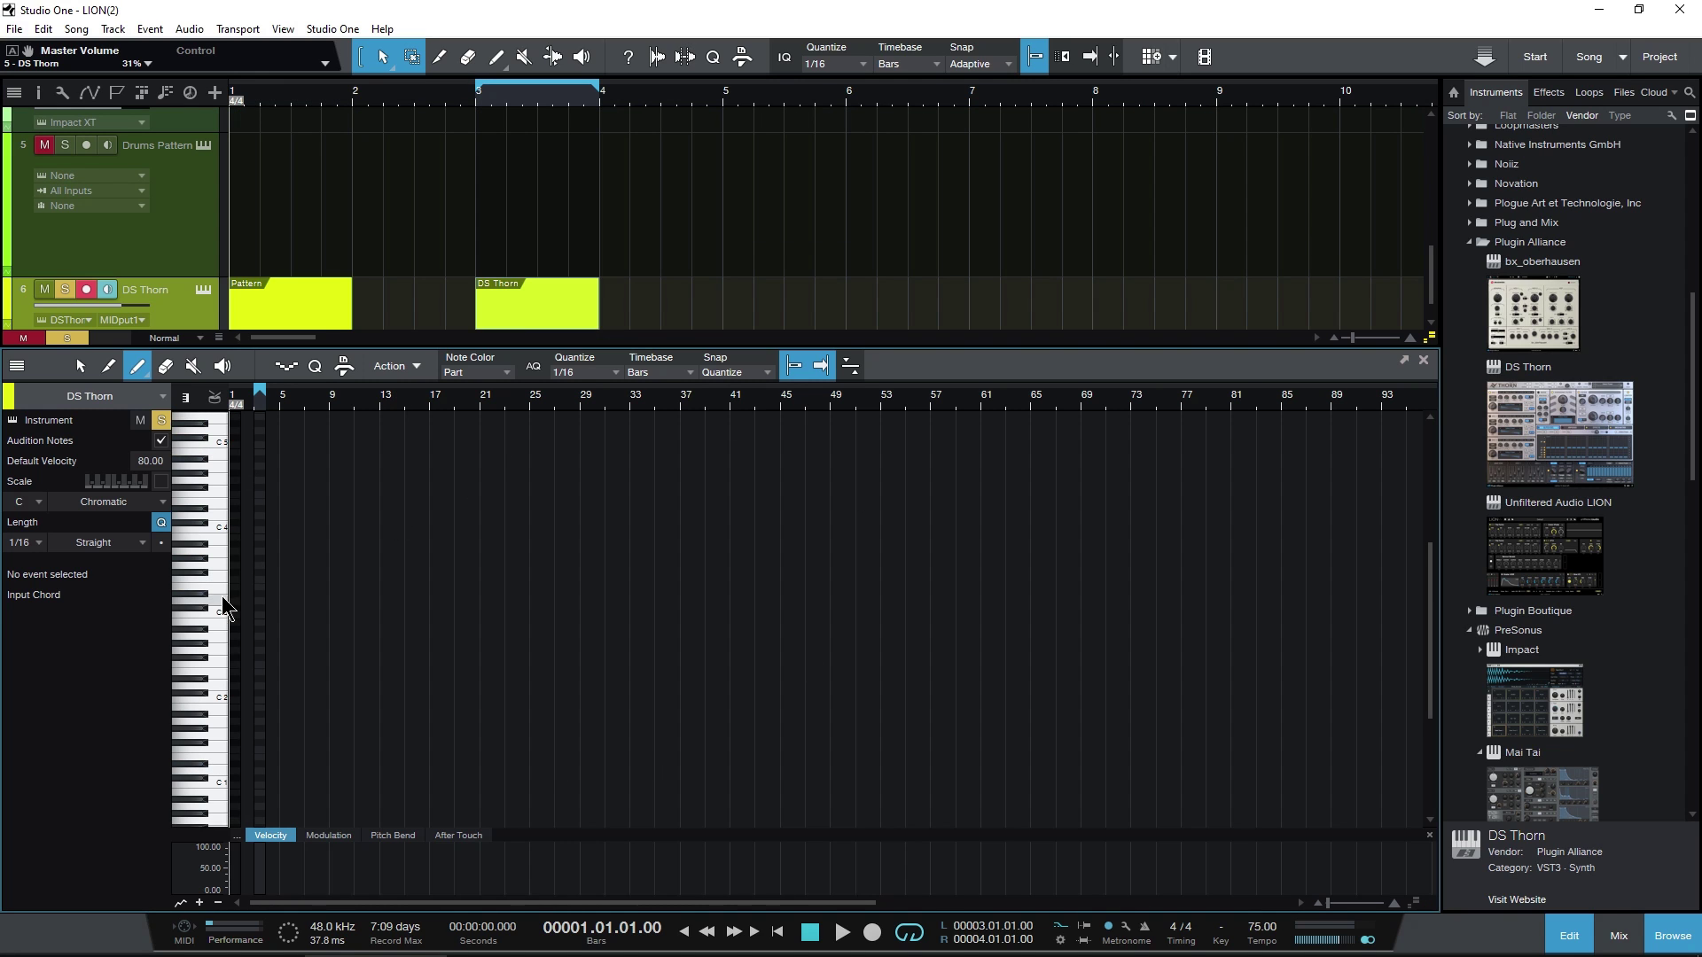
scroll(221, 604, "down", 3)
scroll(218, 605, "up", 7)
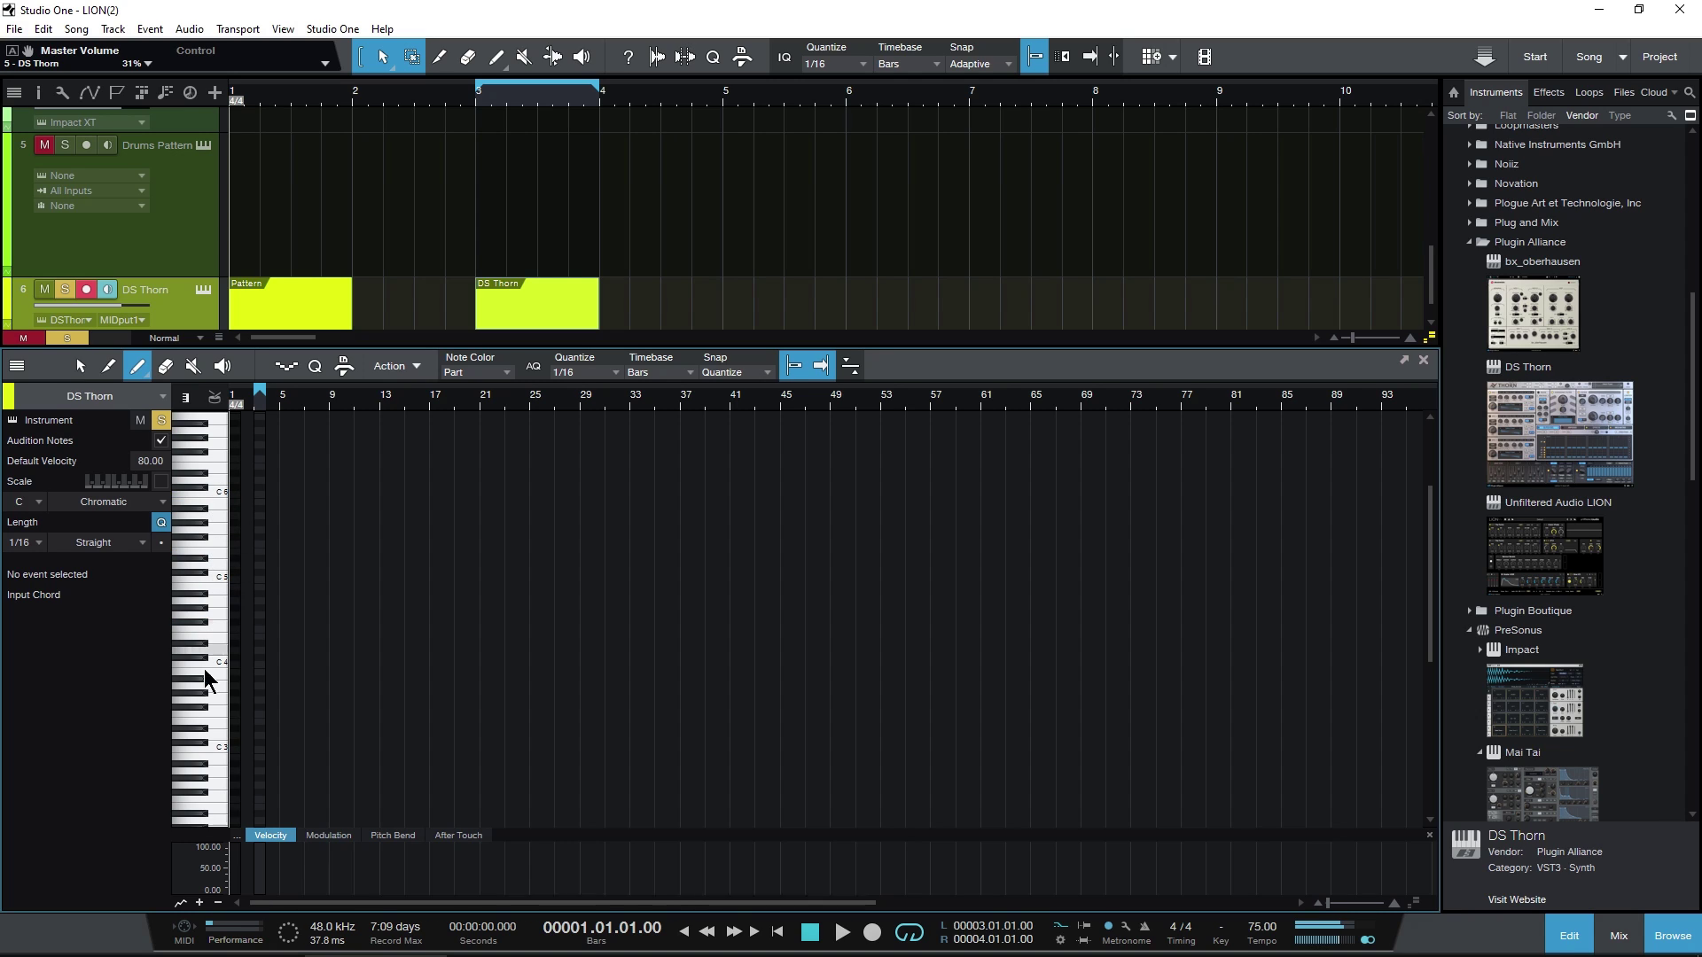
scroll(211, 771, "down", 4)
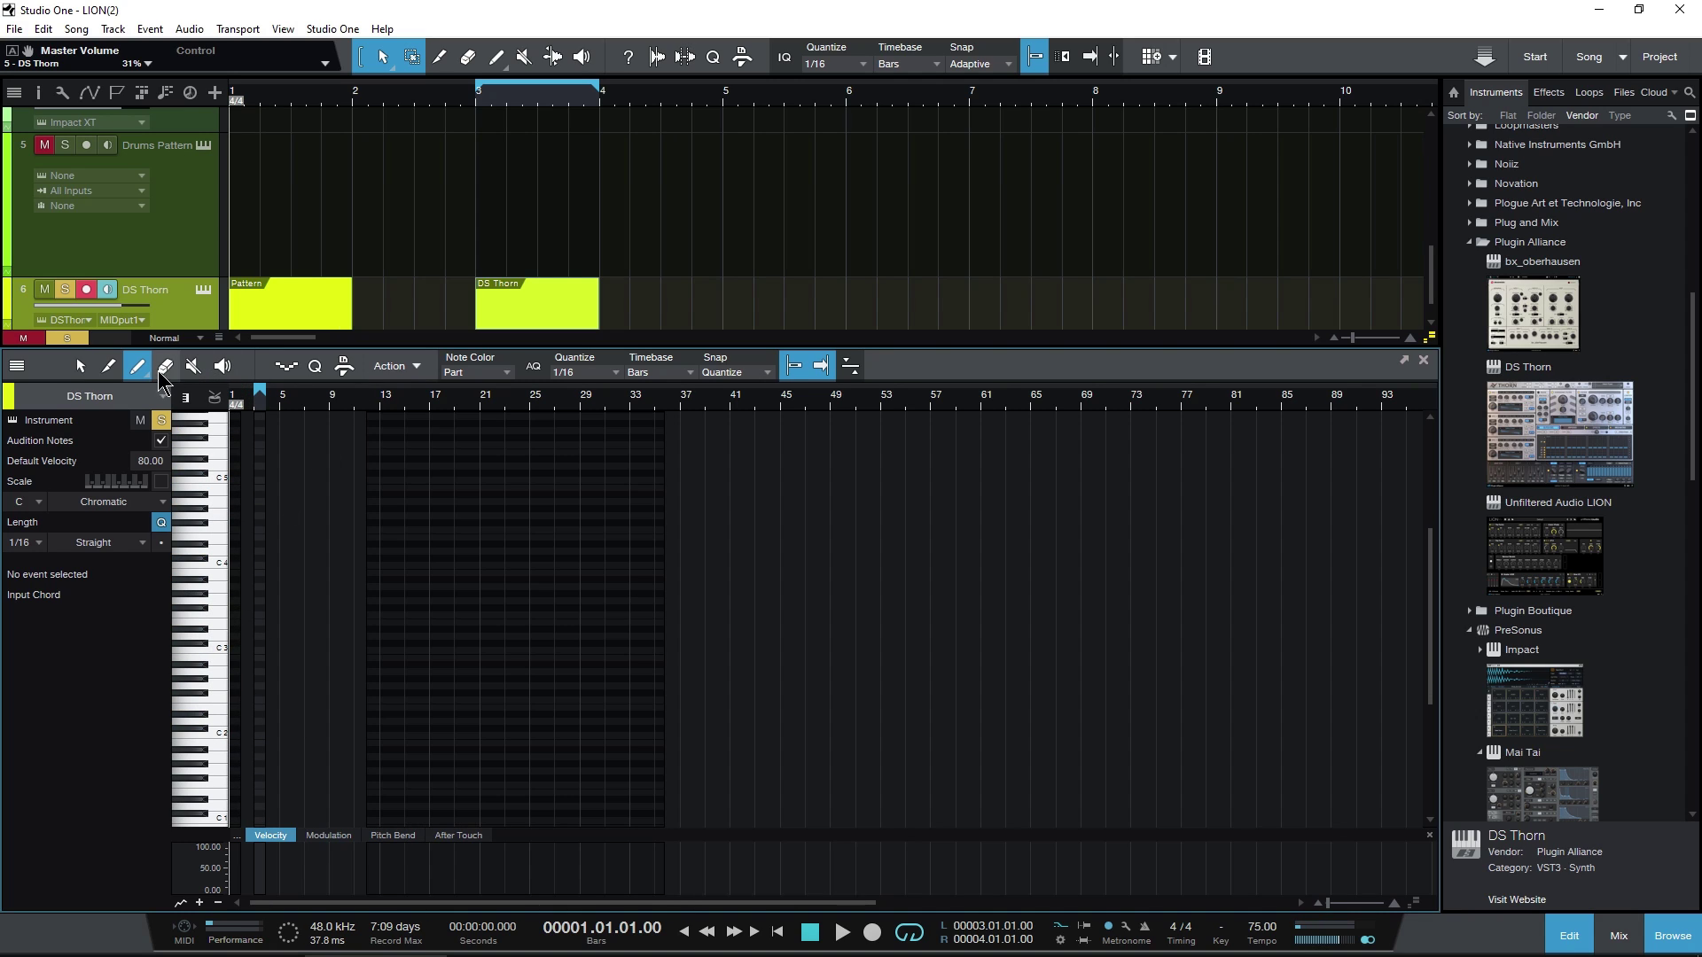
Draw a short D#3 note at bar 19 and a long D#3 note from about bar 21 to bar 42.
left_click(454, 629)
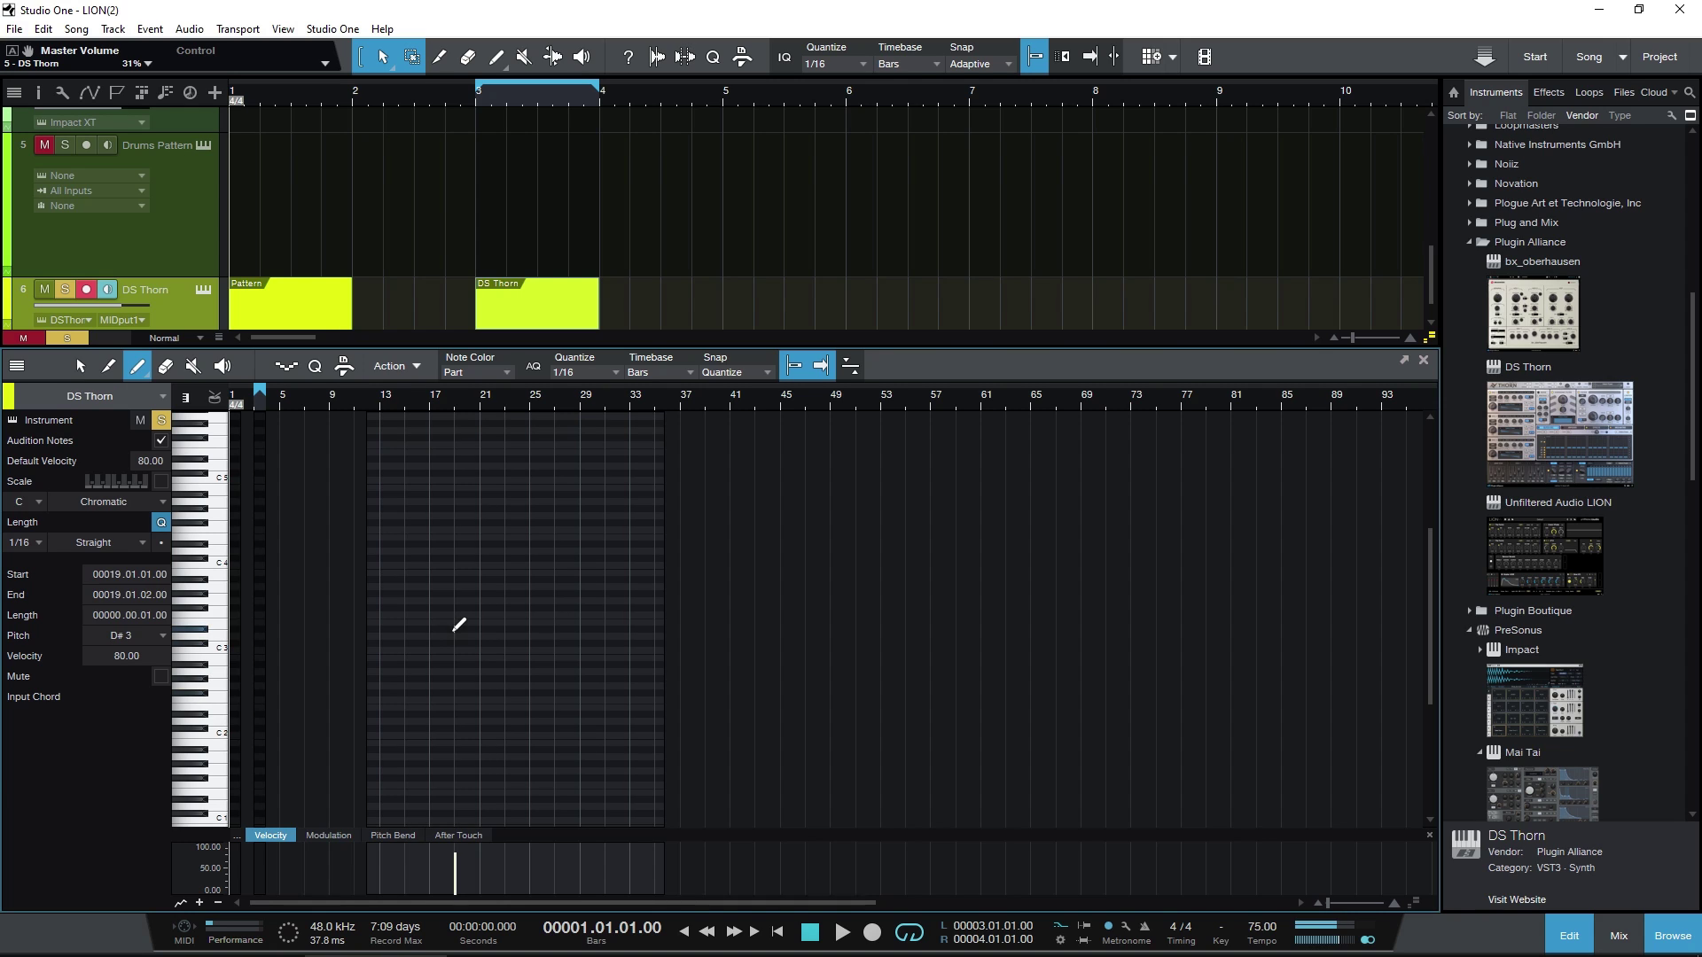
left_click_drag(641, 629, 750, 629)
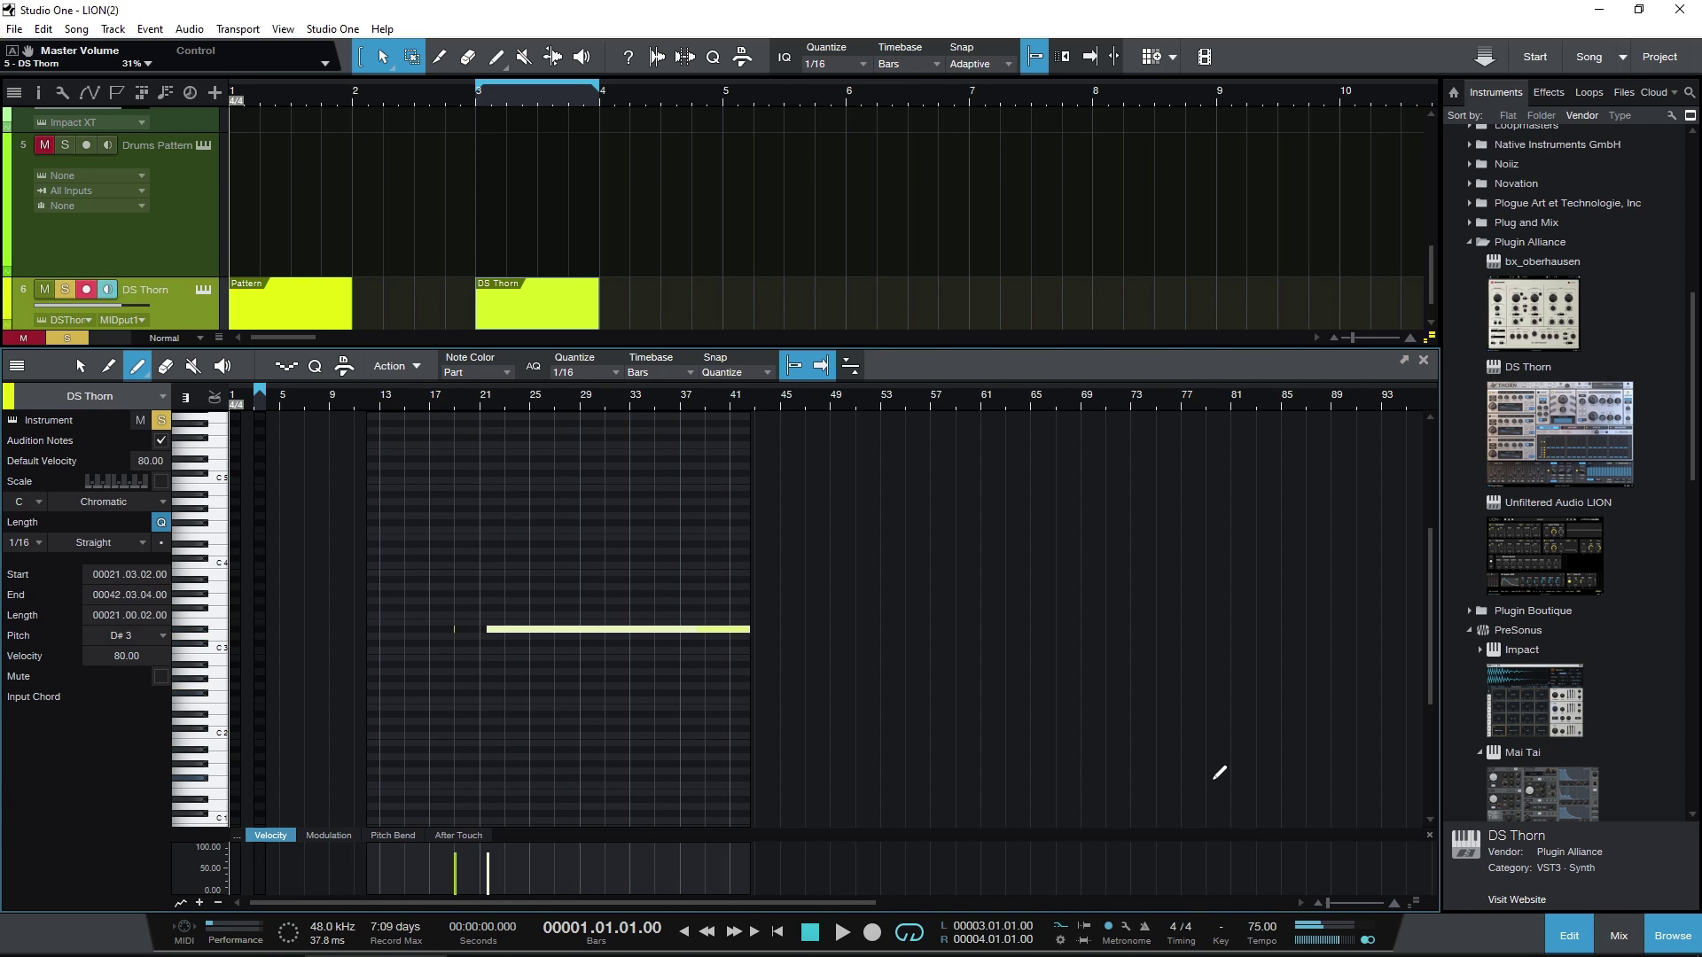
left_click_drag(1413, 864, 1412, 833)
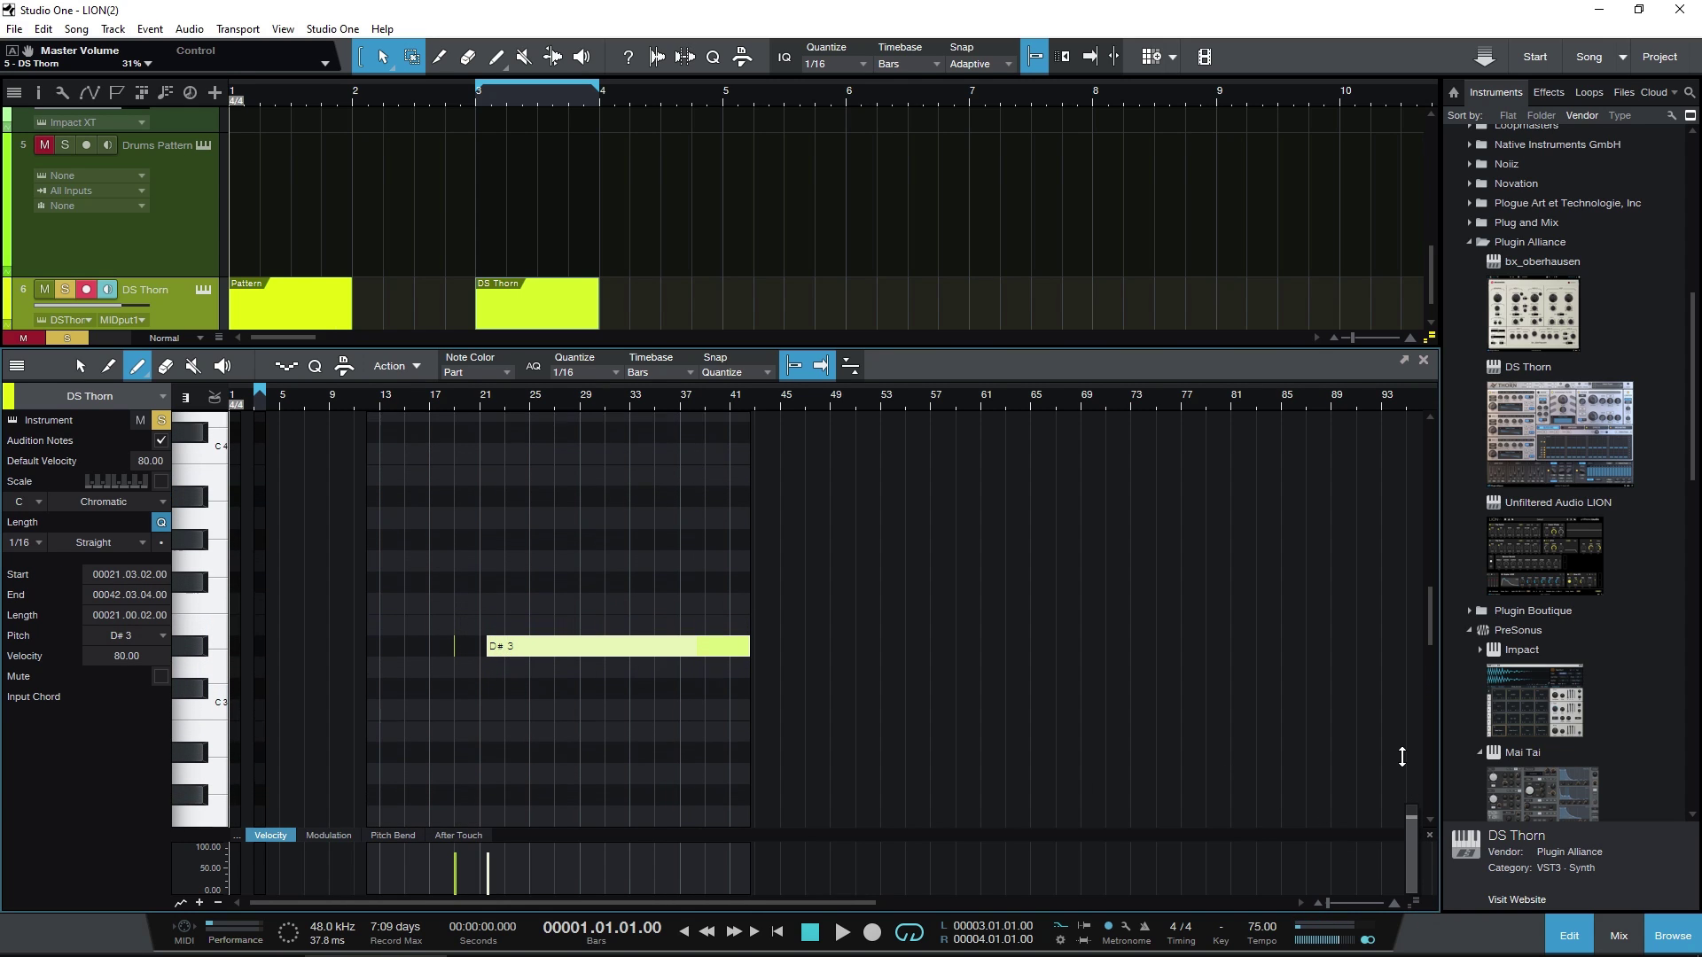
Close the piano roll and delete the DS Thorn instrument part at bar 3.
left_click(1423, 361)
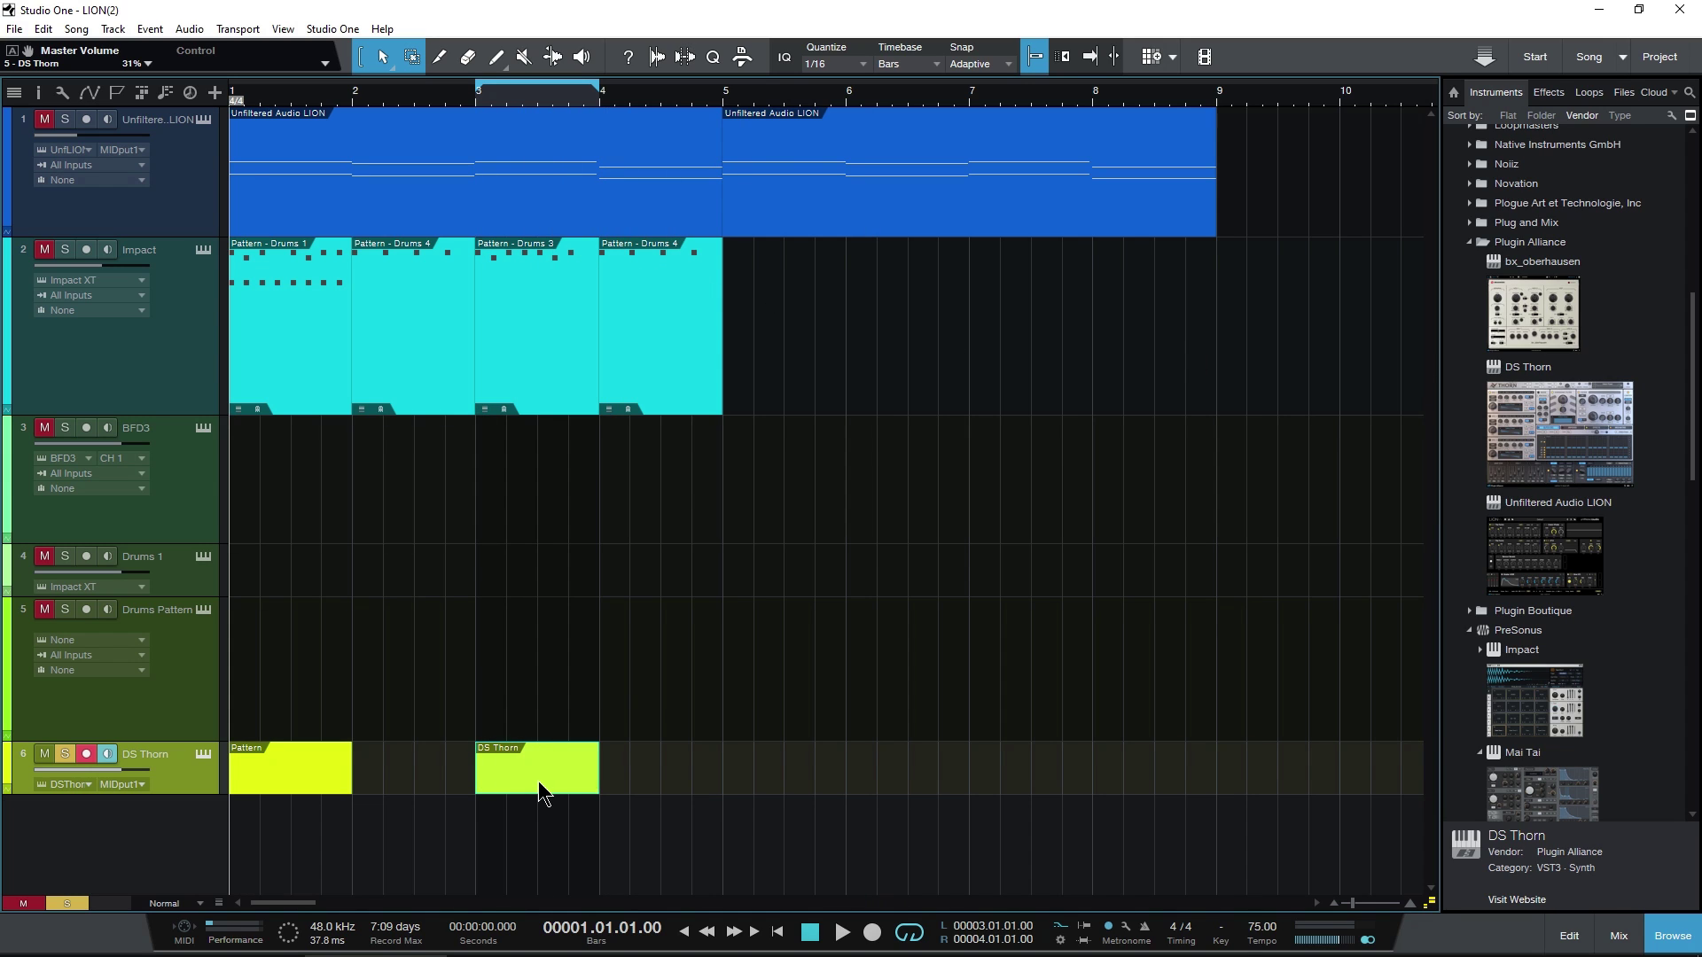
key("Delete")
Reopen the DS Thorn pattern and enter D2 and E2 on step 1 and F2 on step 3.
double_click(288, 780)
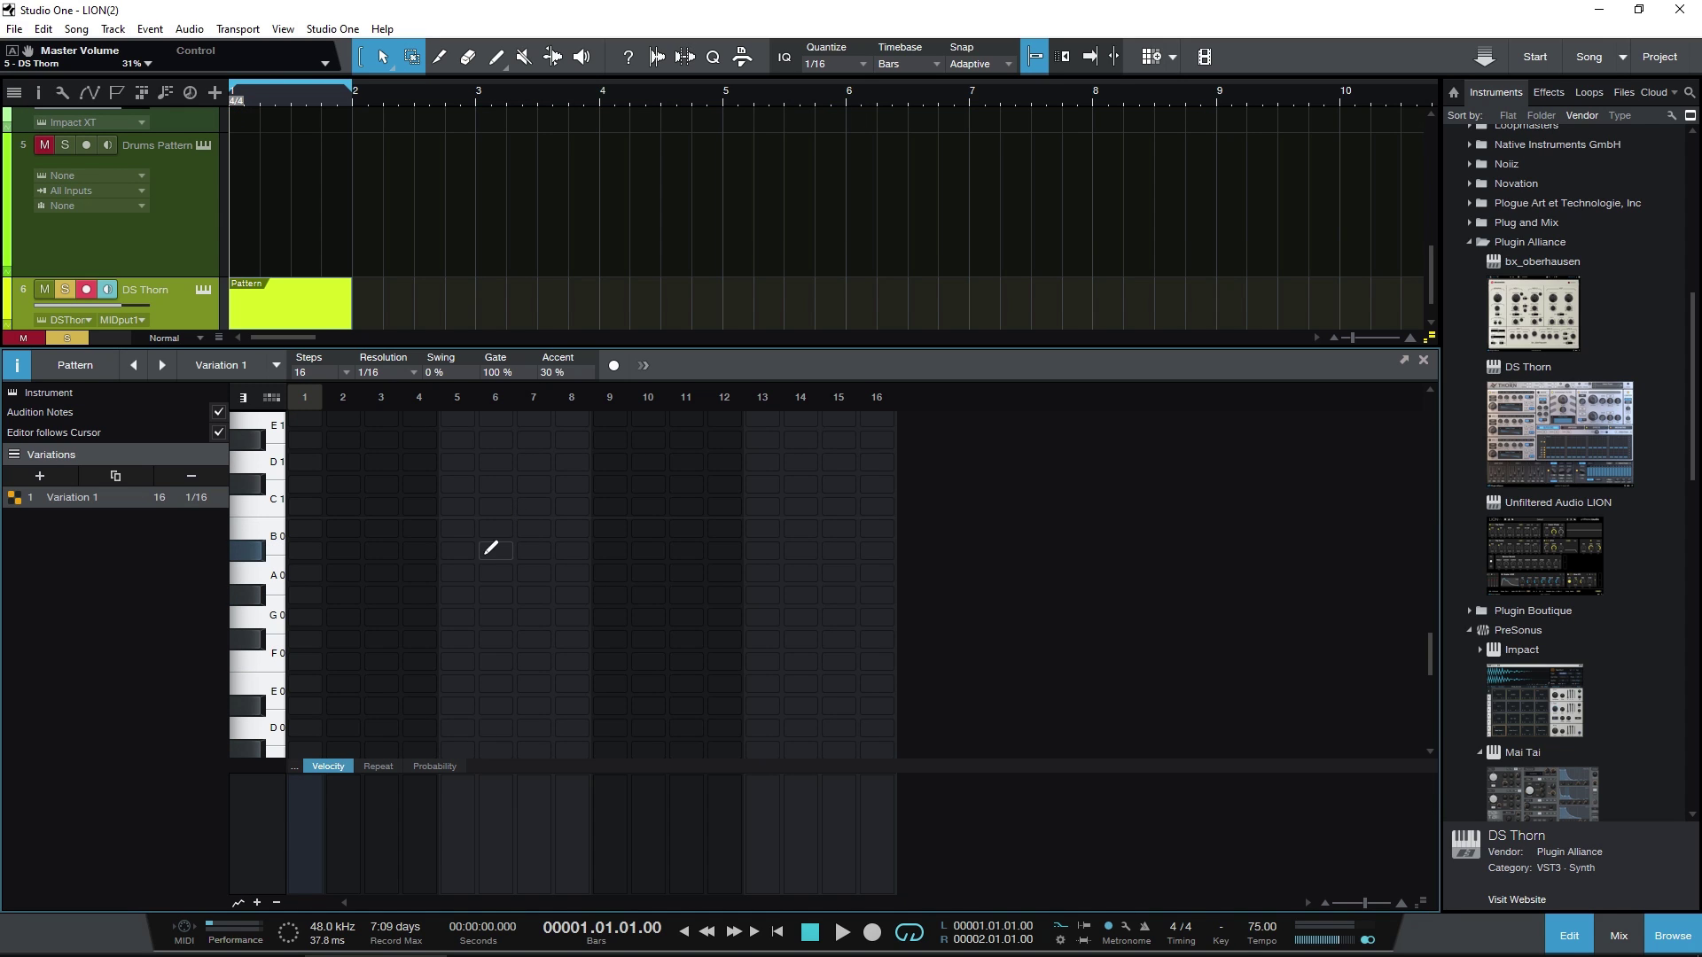
scroll(296, 560, "up", 2)
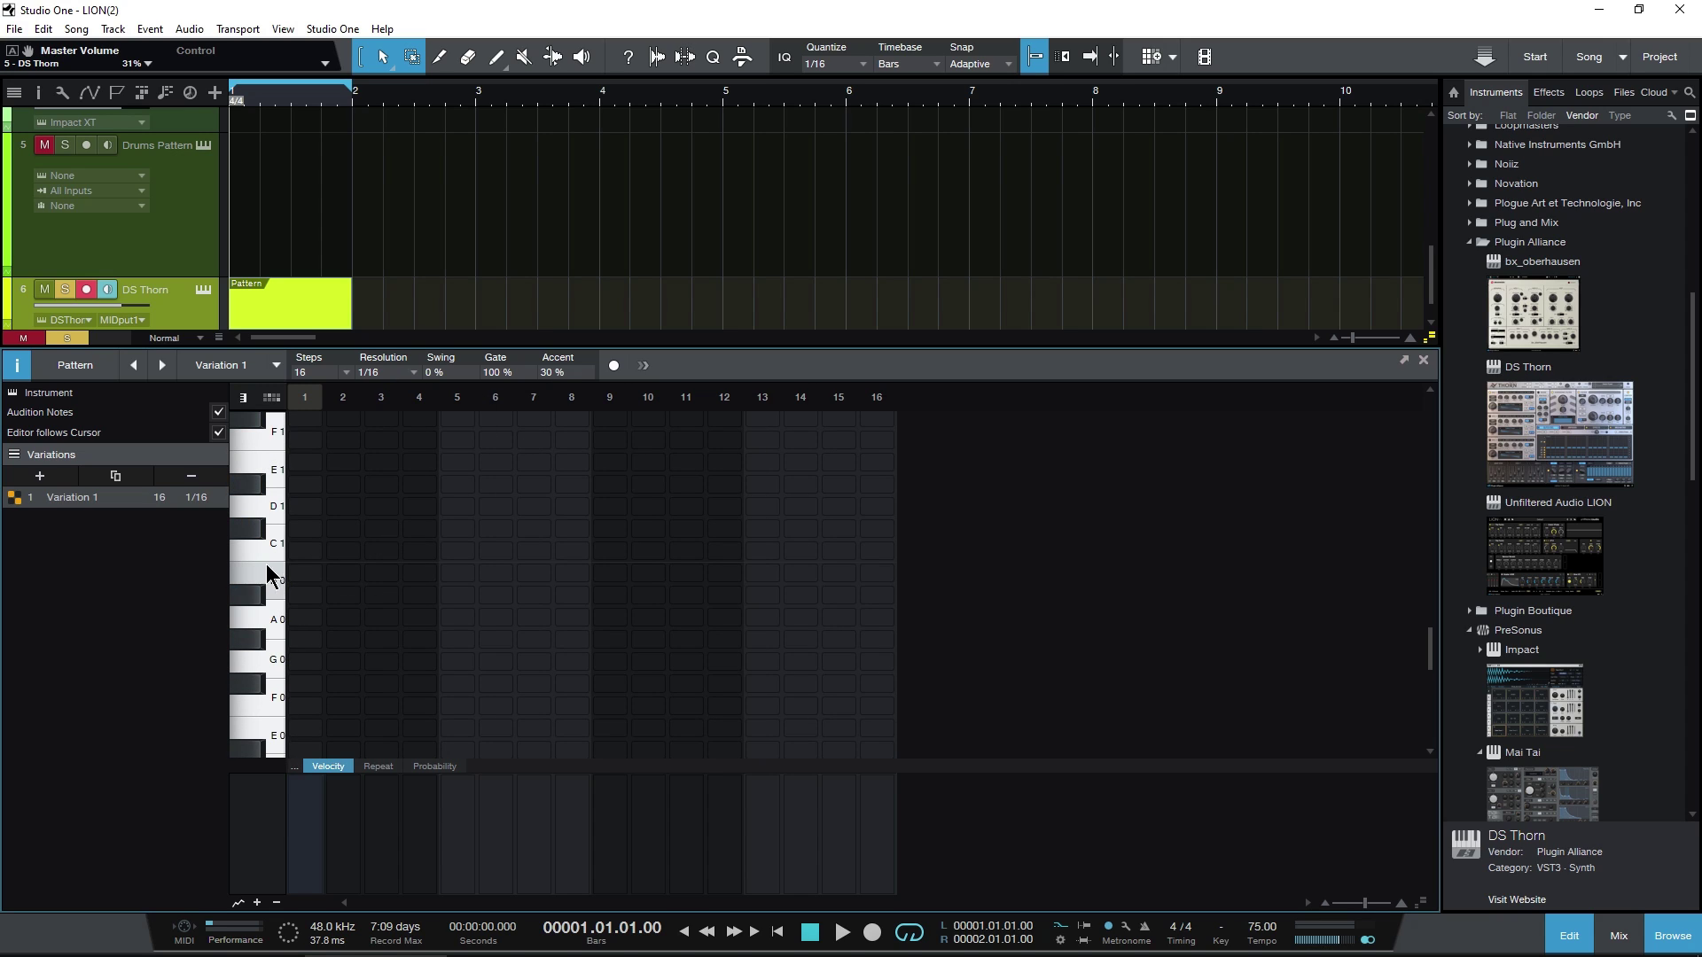
scroll(264, 580, "up", 10)
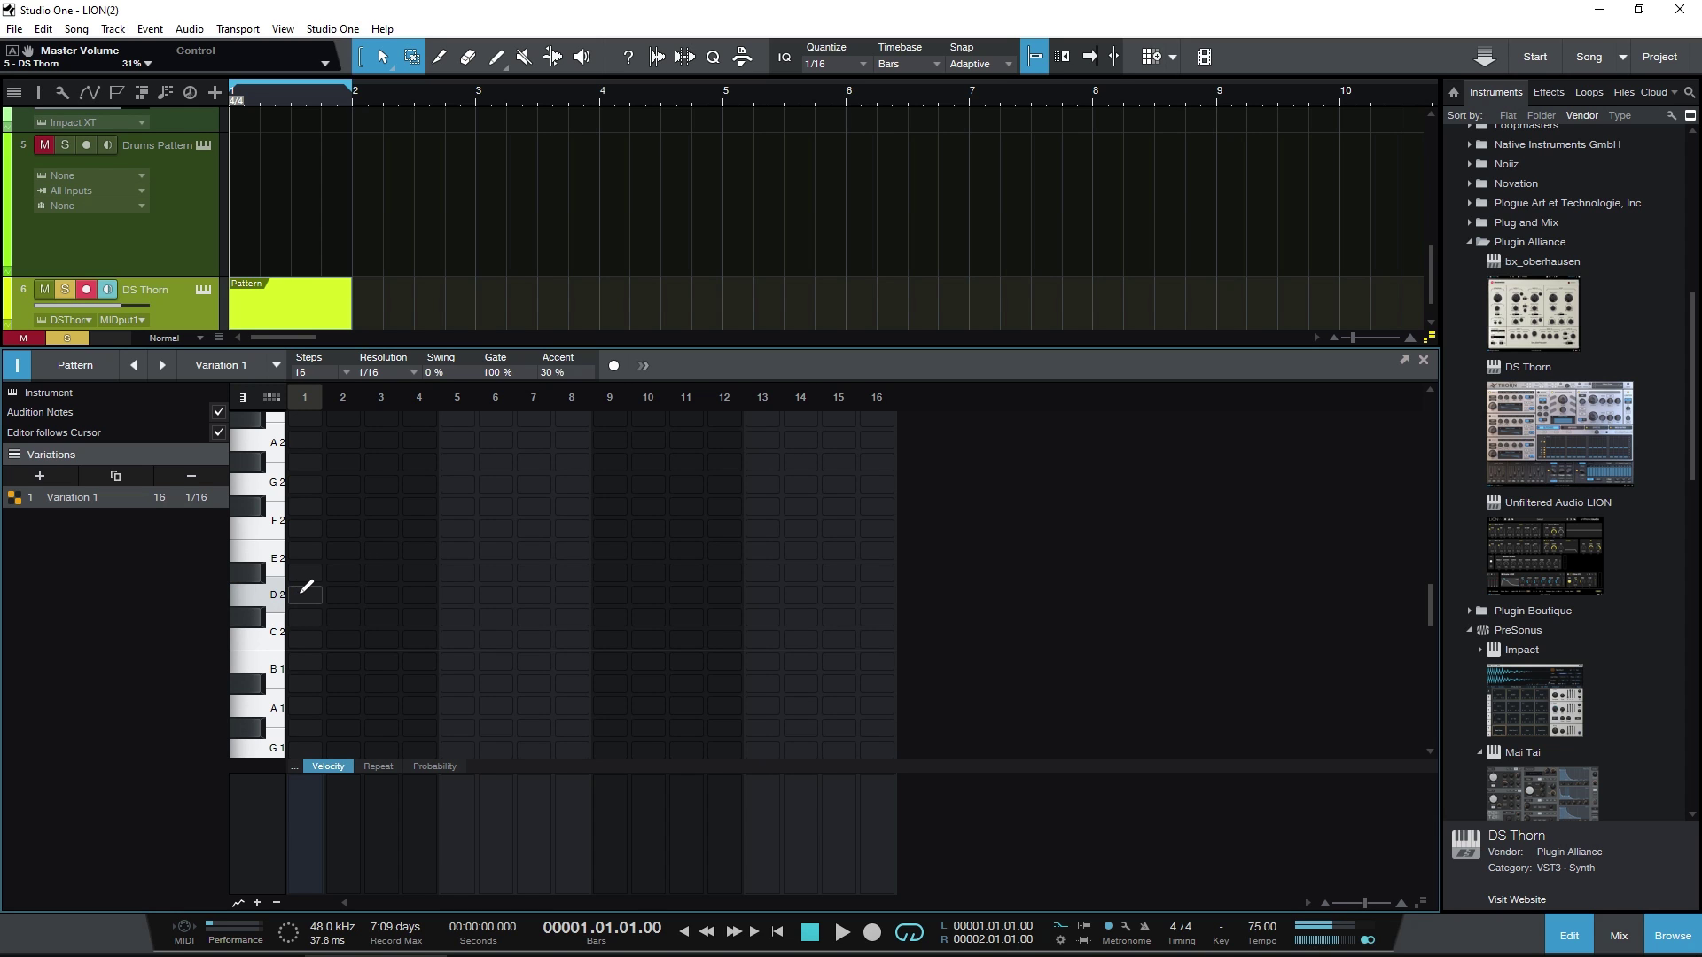
left_click(305, 594)
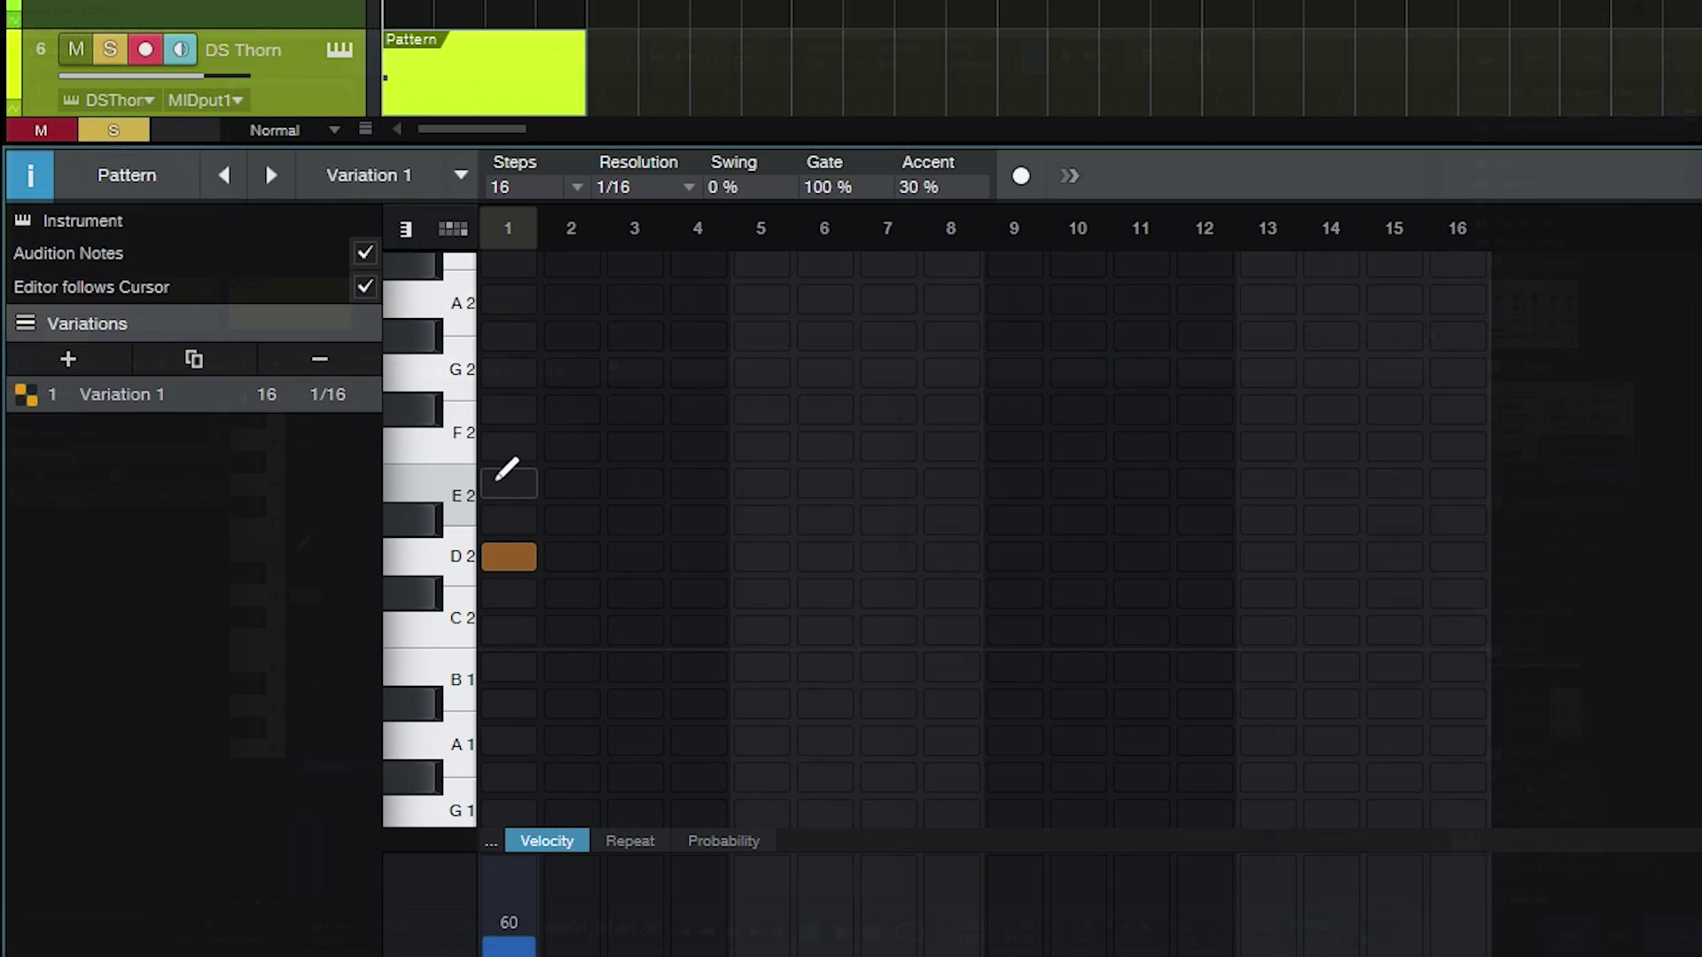
left_click(305, 550)
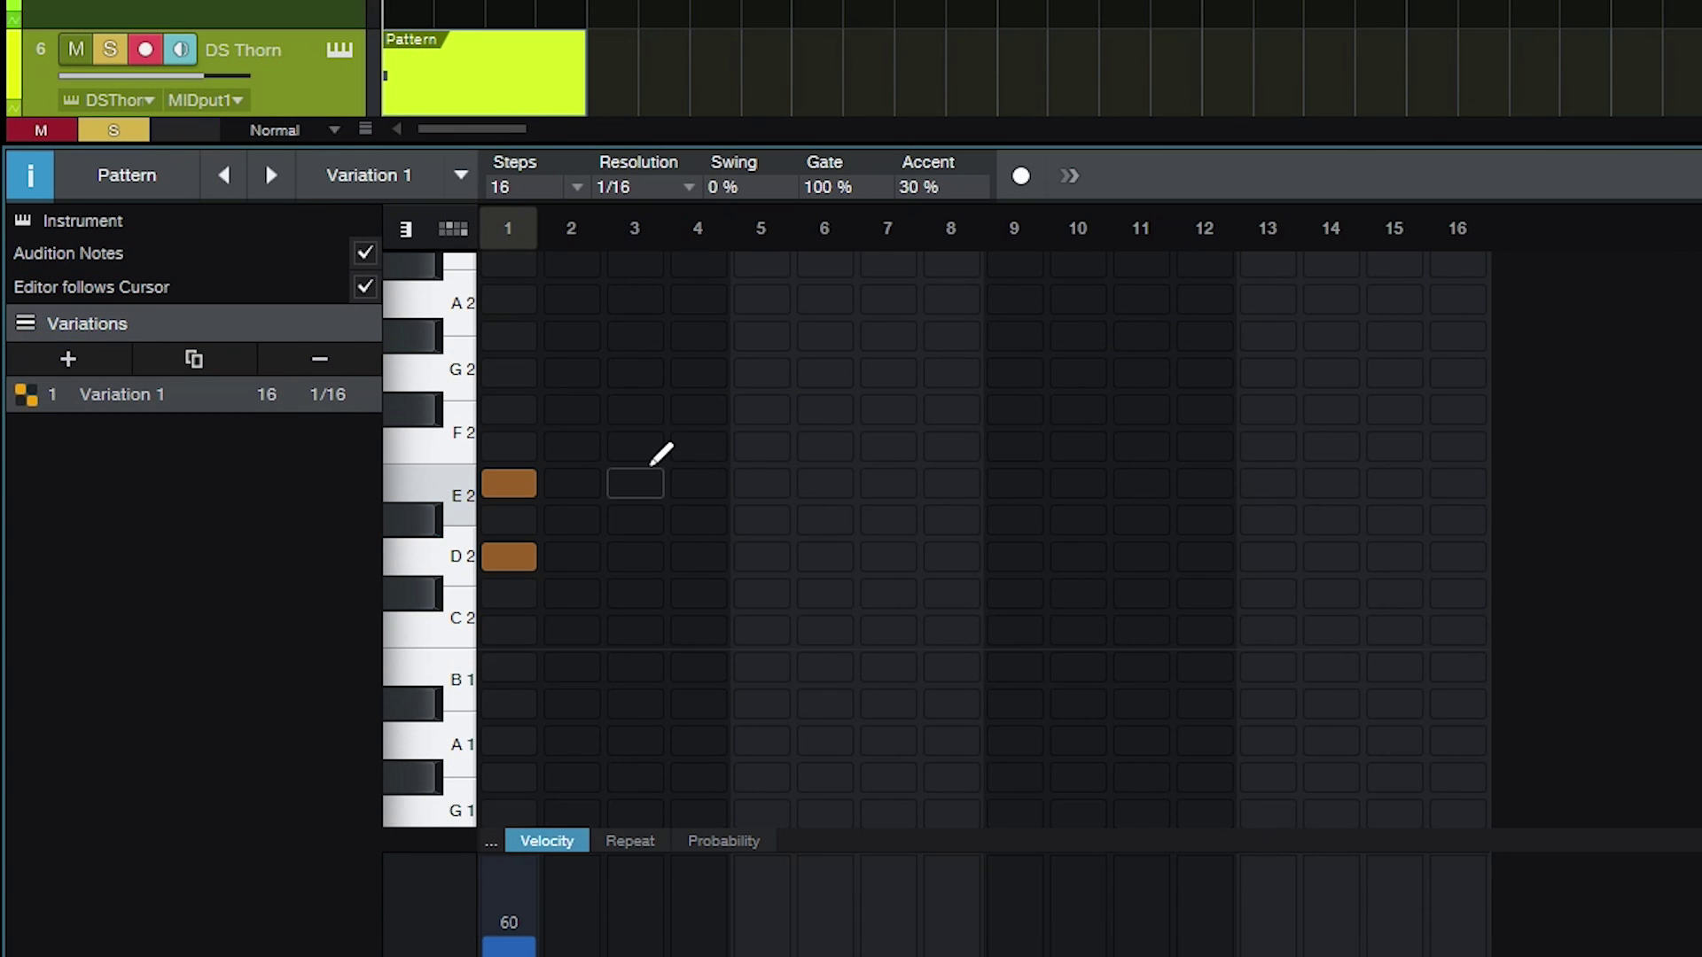
left_click(650, 441)
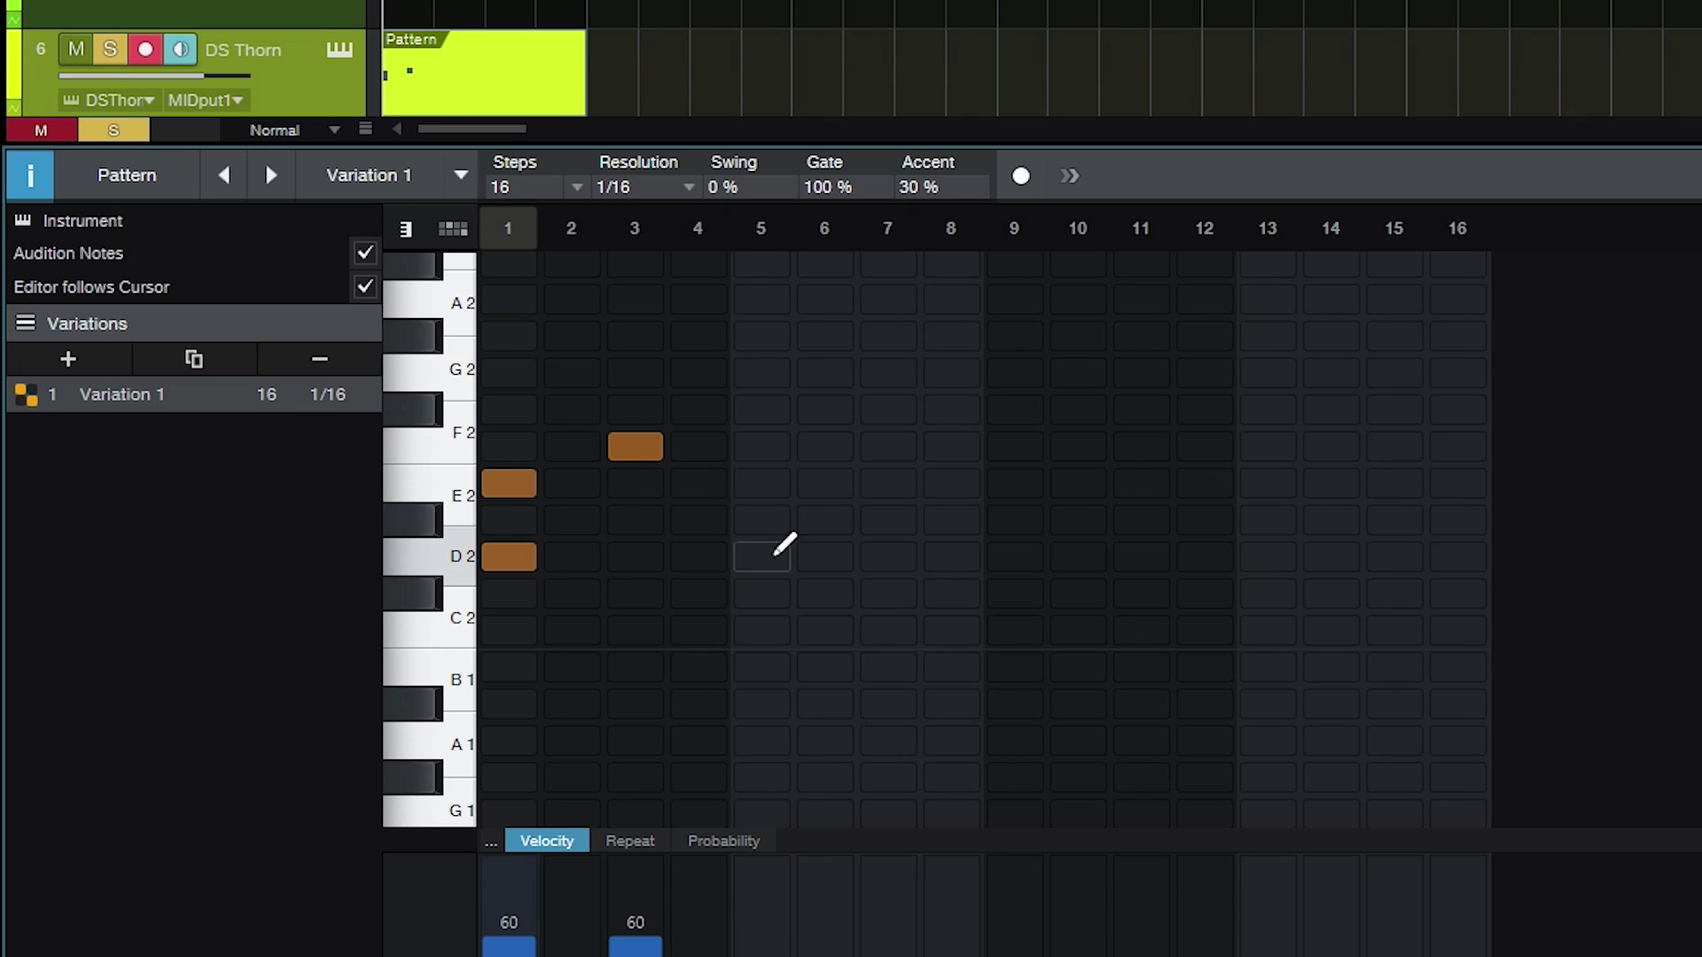
Play the DS Thorn pattern and remove the F2 note from step 3.
scroll(631, 9, "down", 1)
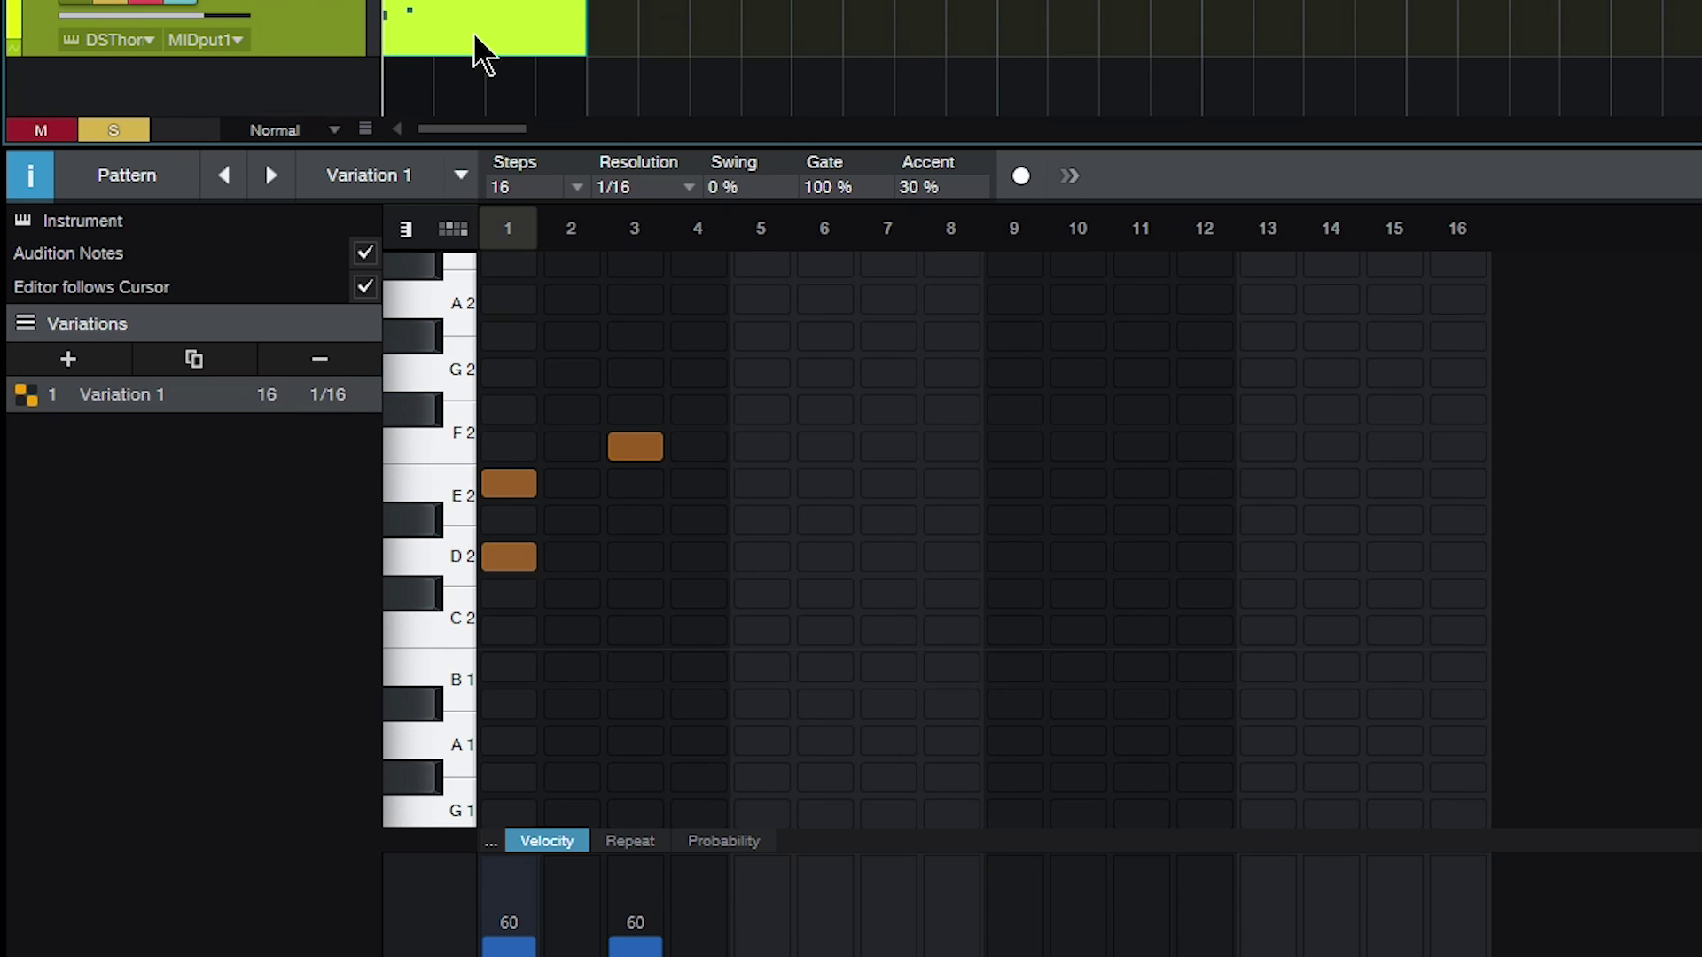
key("space")
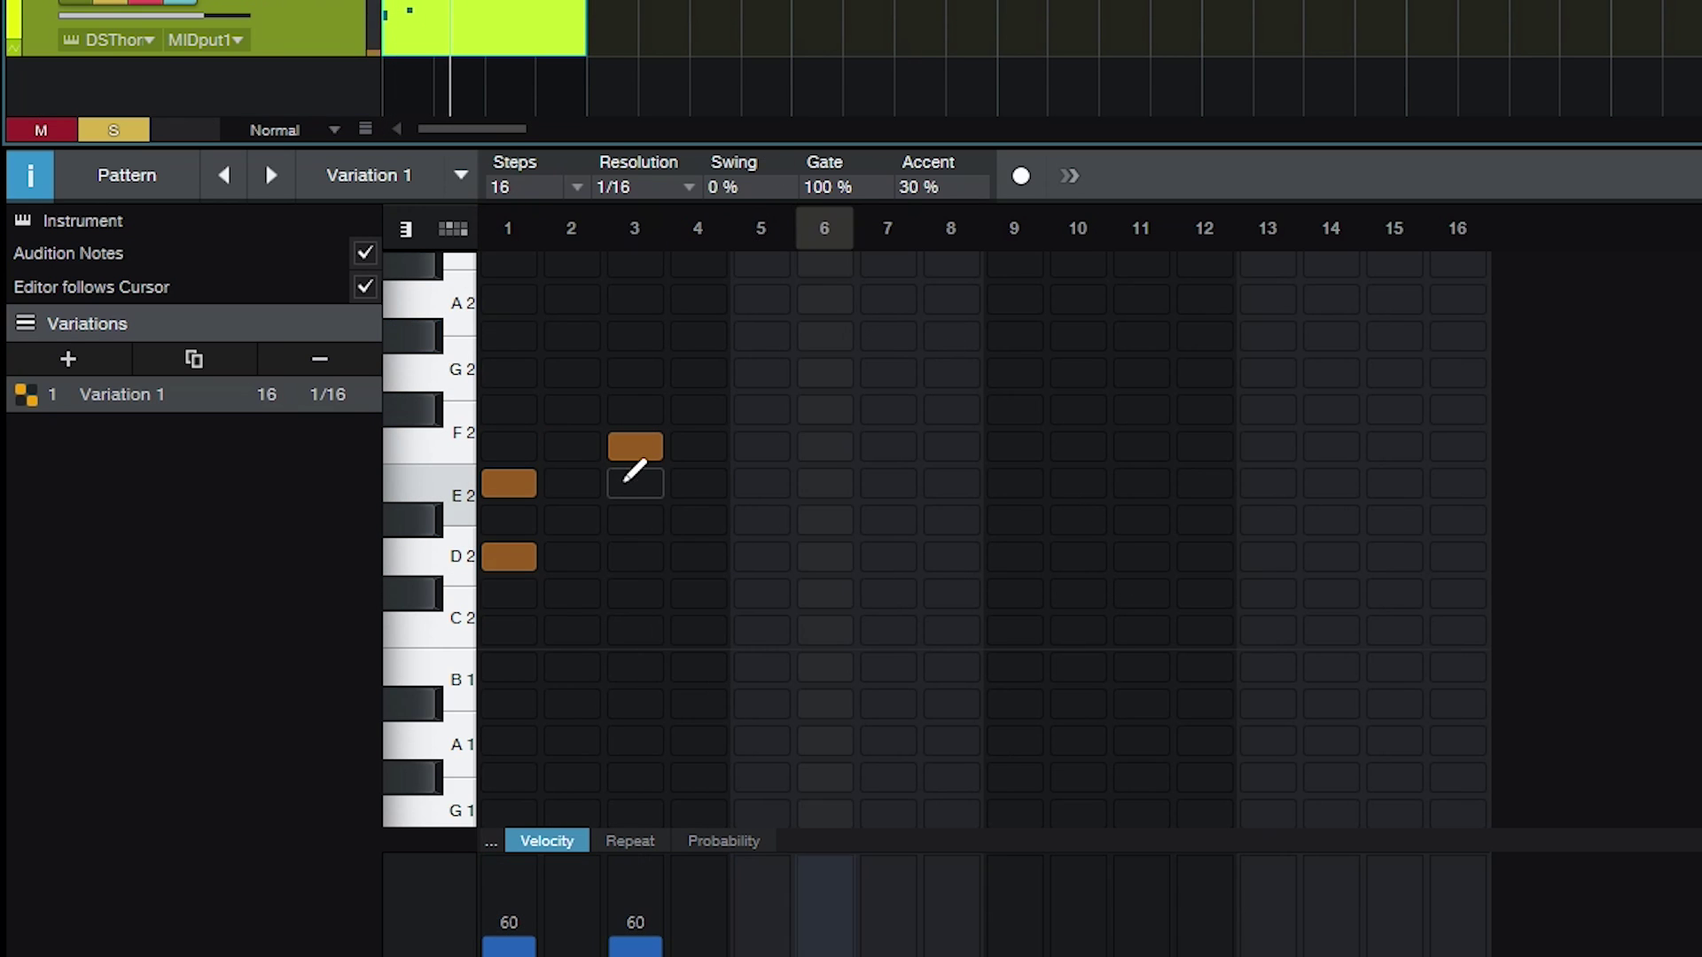
left_click(643, 448)
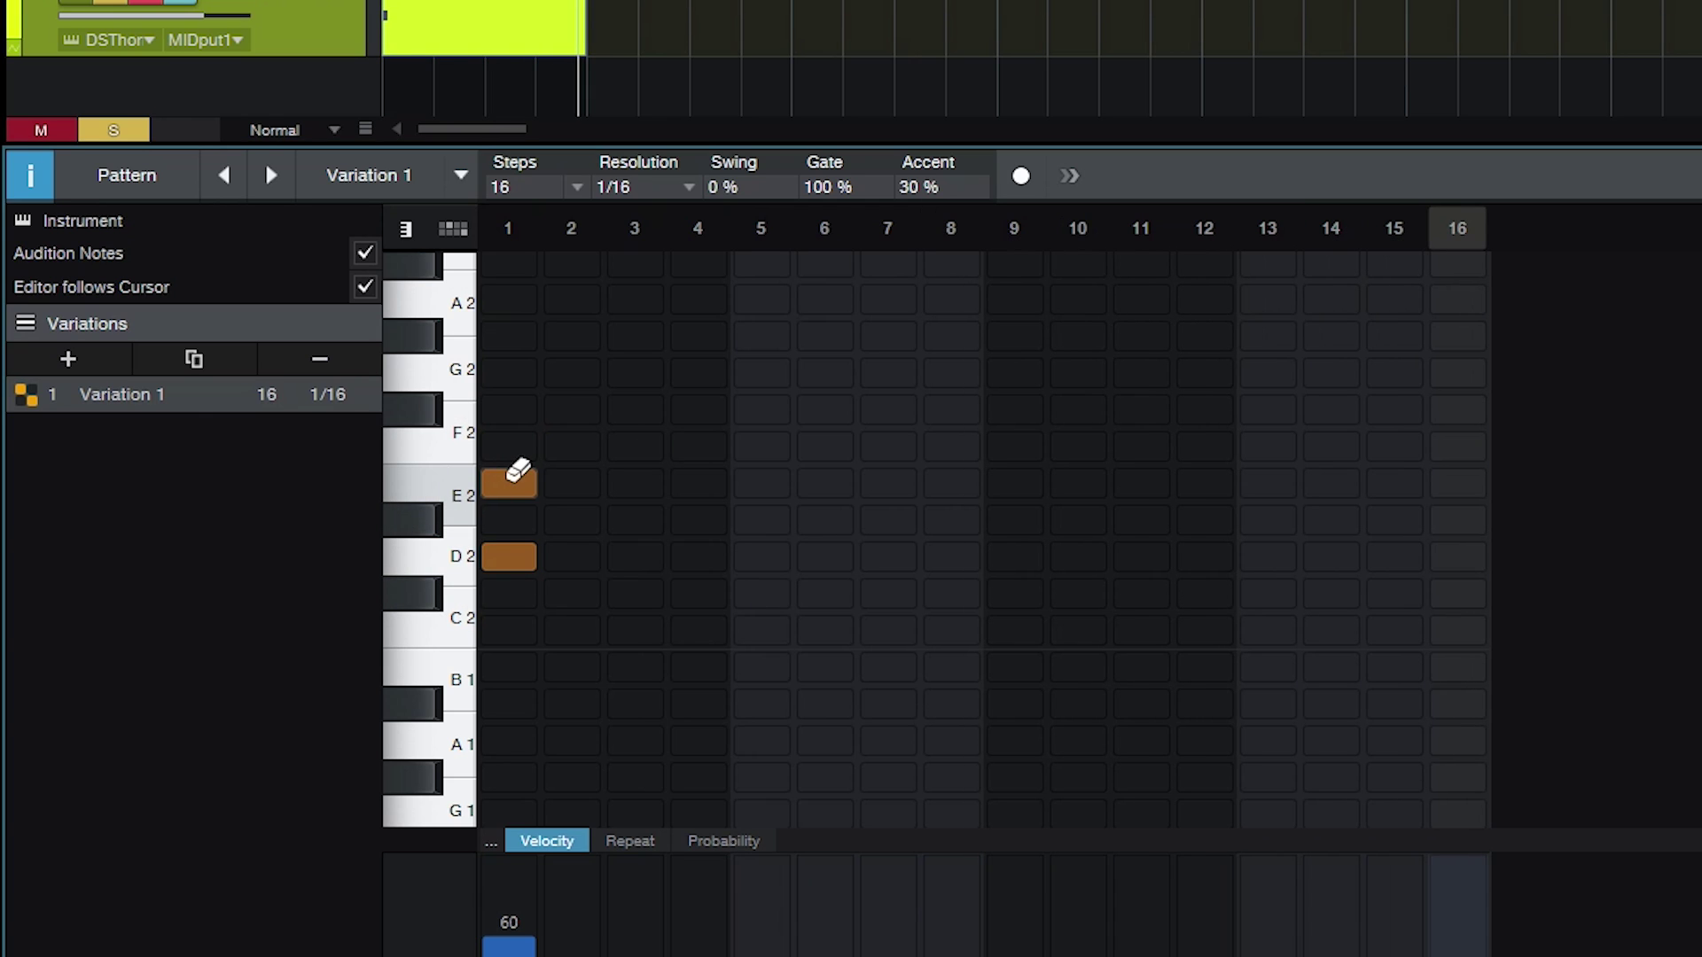
Remove the E2 note from step 1 and enter F2 on step 5 and D#2 on step 9.
left_click(509, 483)
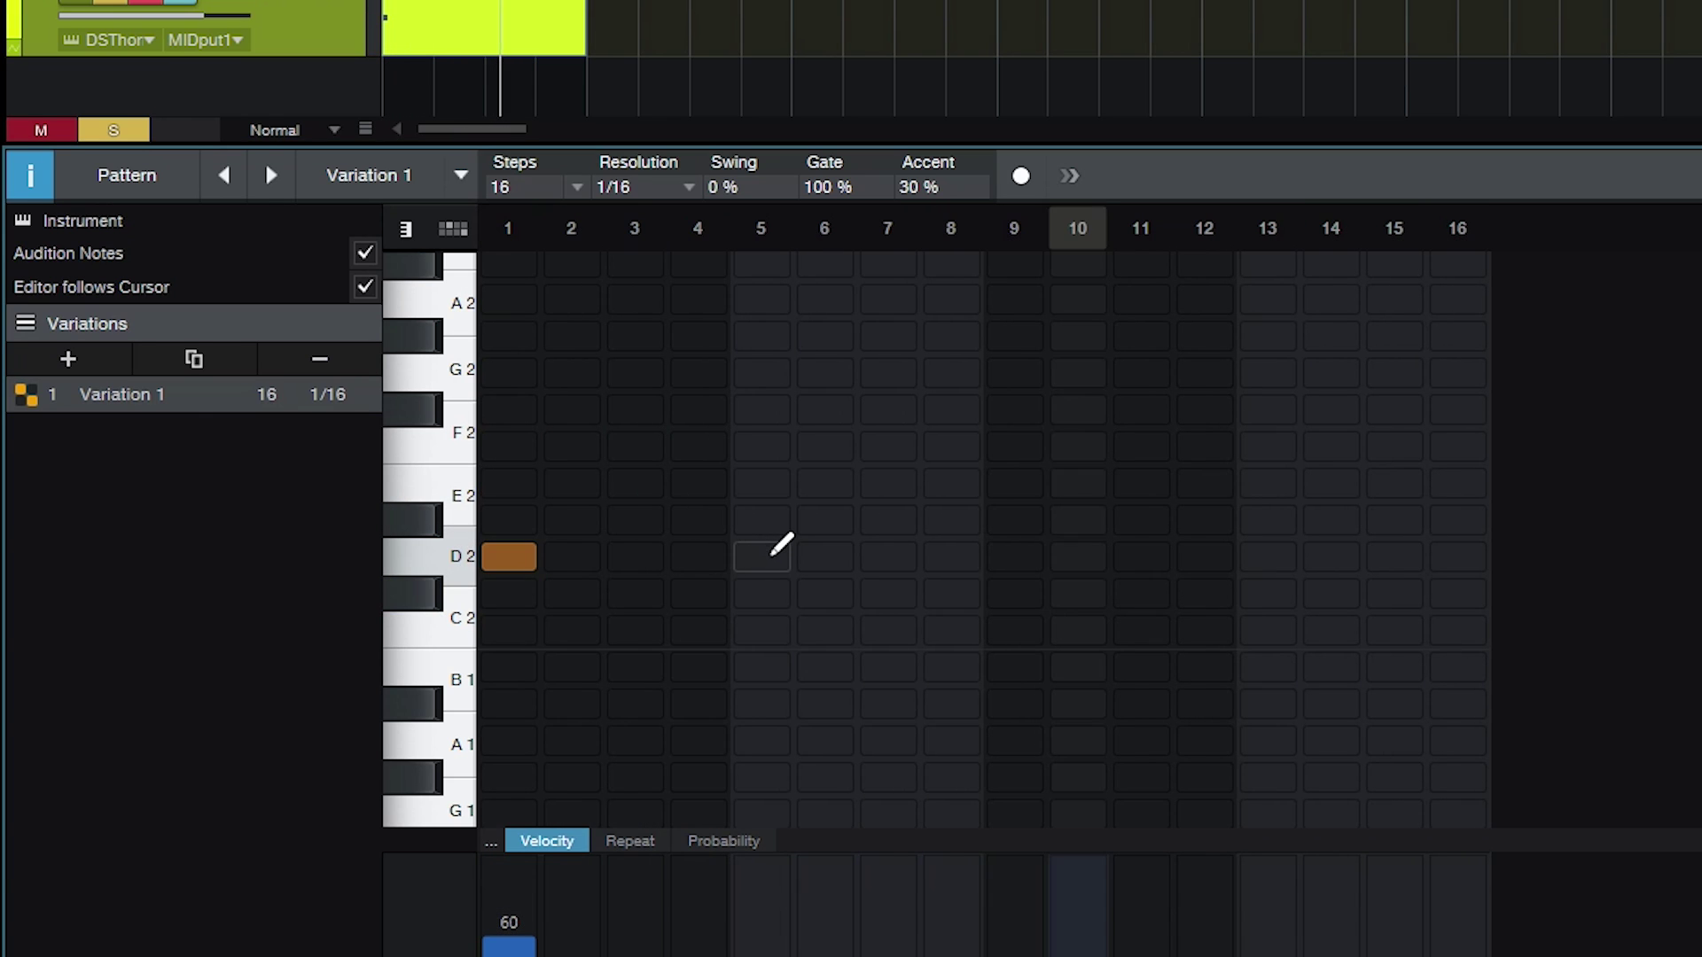
left_click(761, 445)
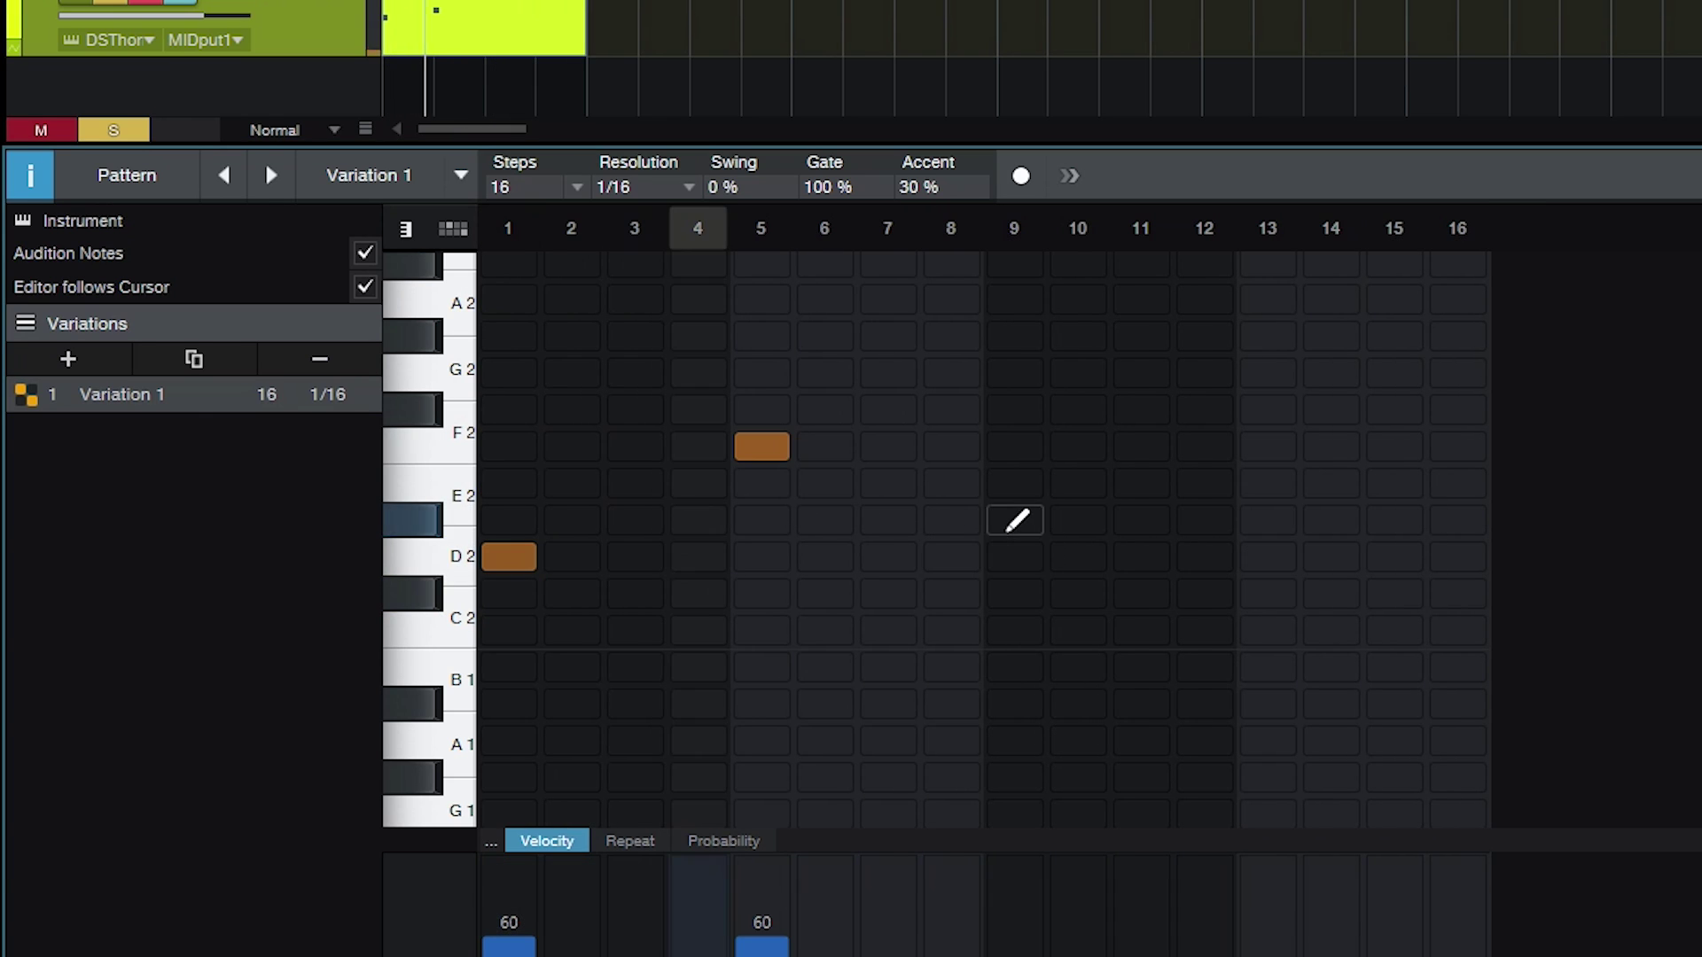
left_click(1018, 556)
left_click(1017, 519)
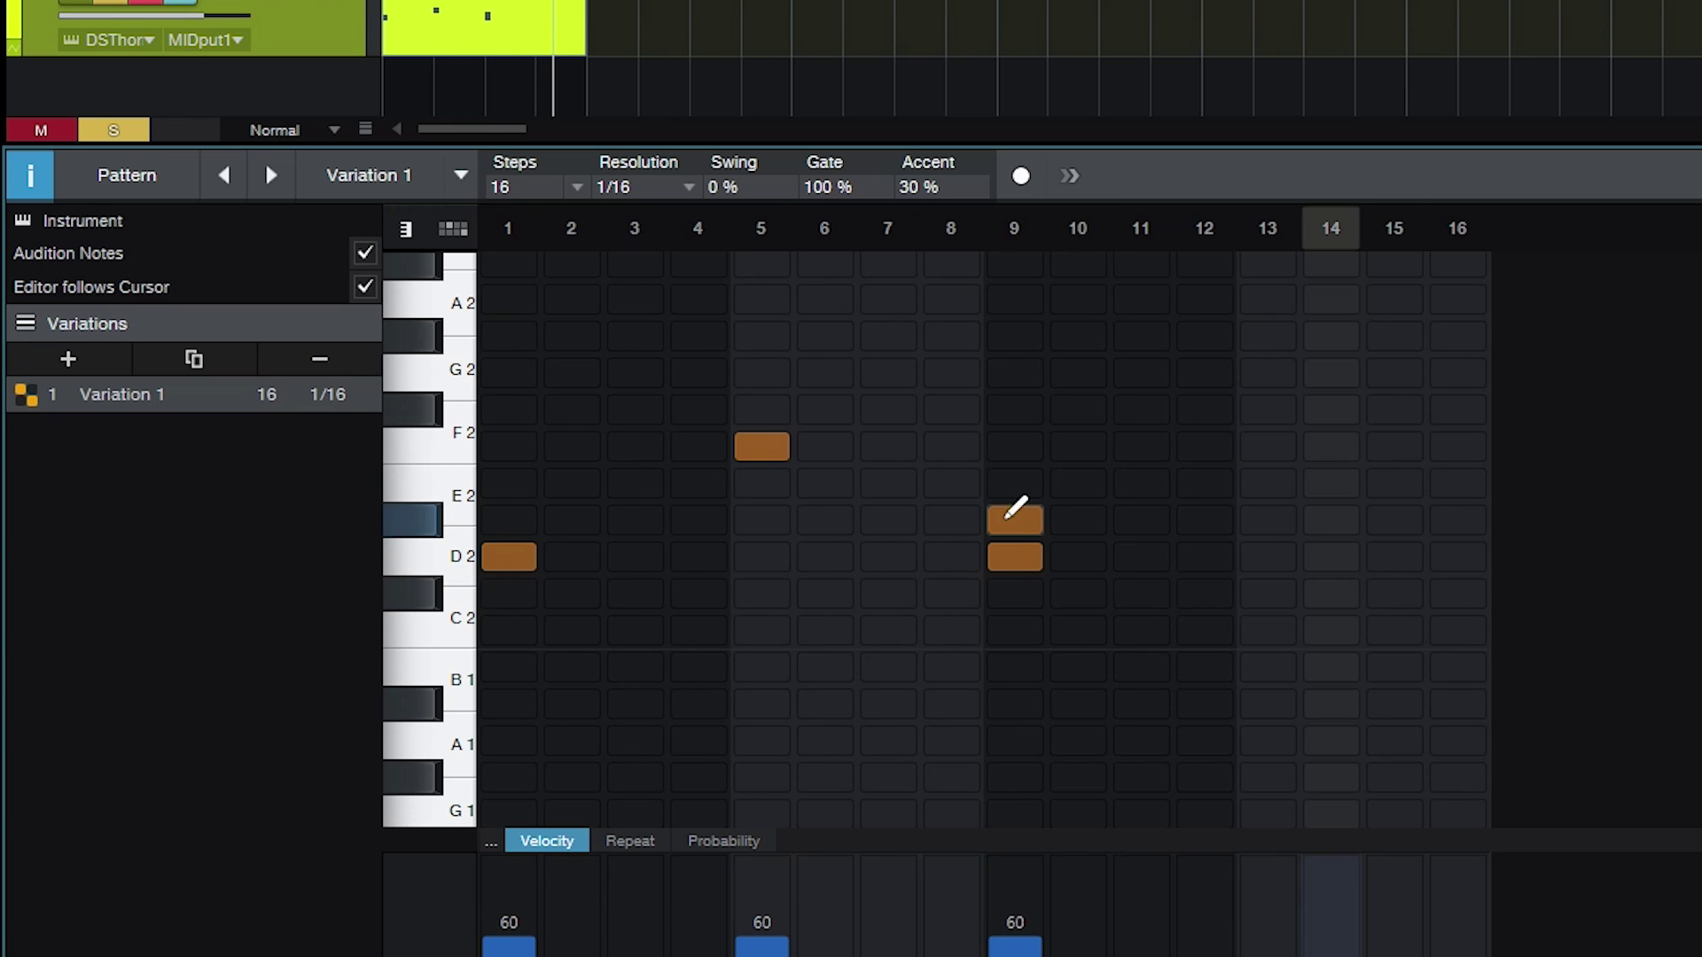
left_click(1017, 551)
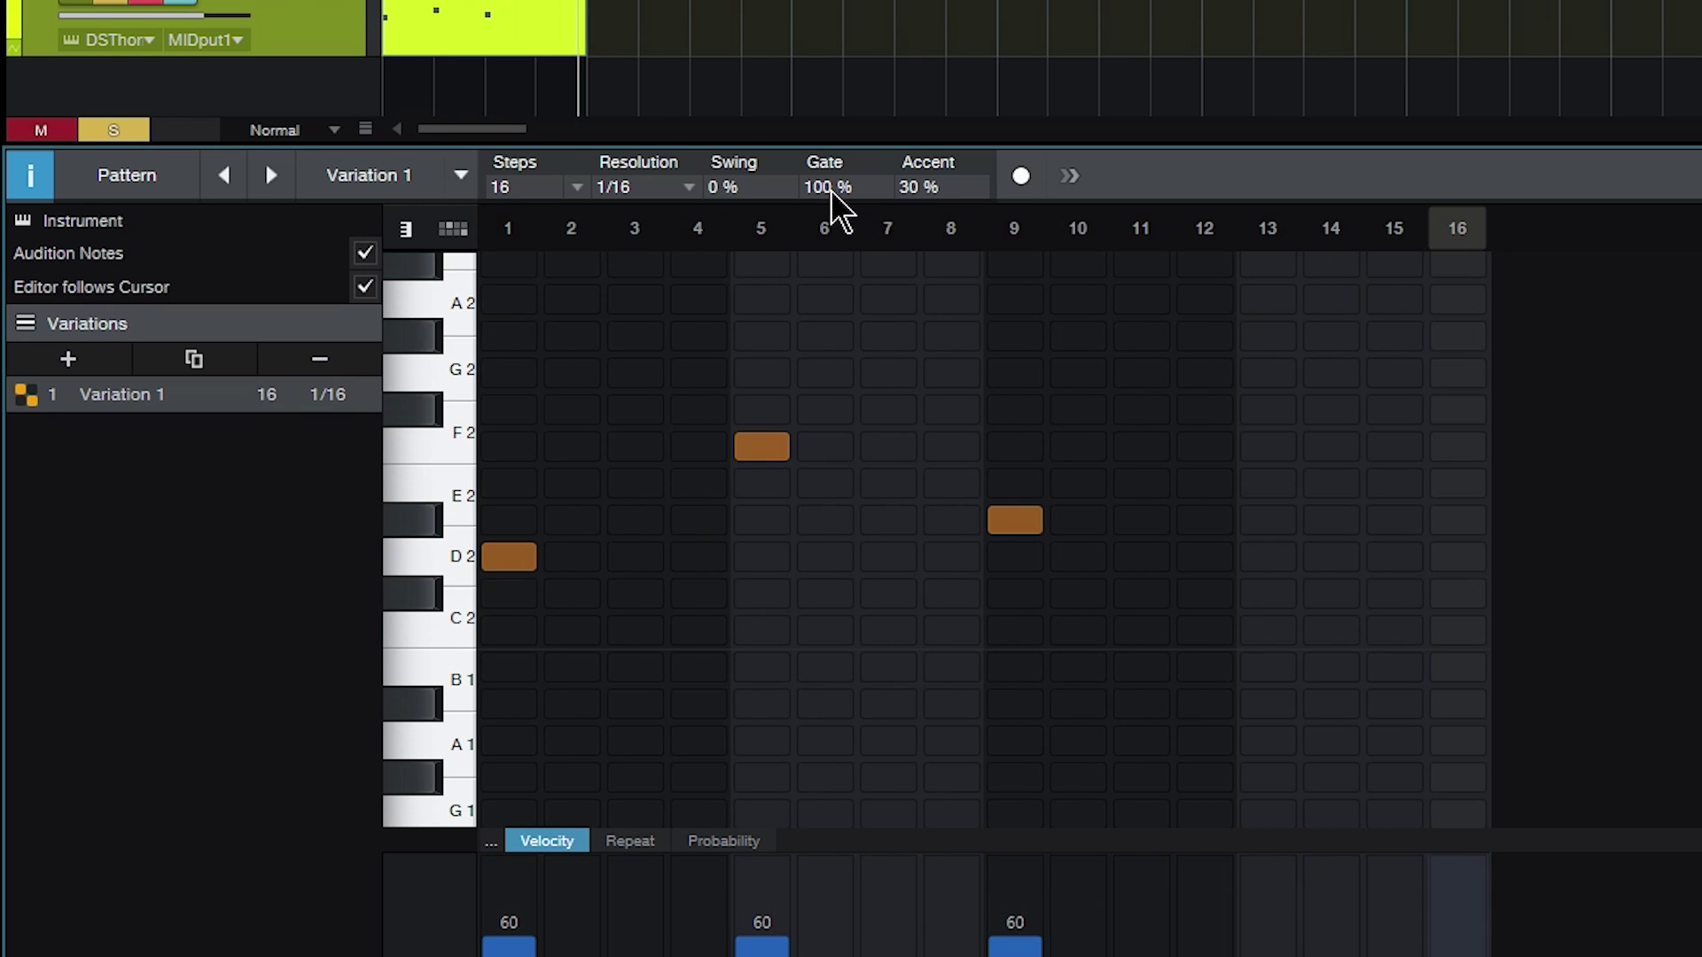
Try the DS Thorn pattern's gate at 0%, 48% and 200%, and reset it to 100%.
left_click_drag(827, 189, 798, 352)
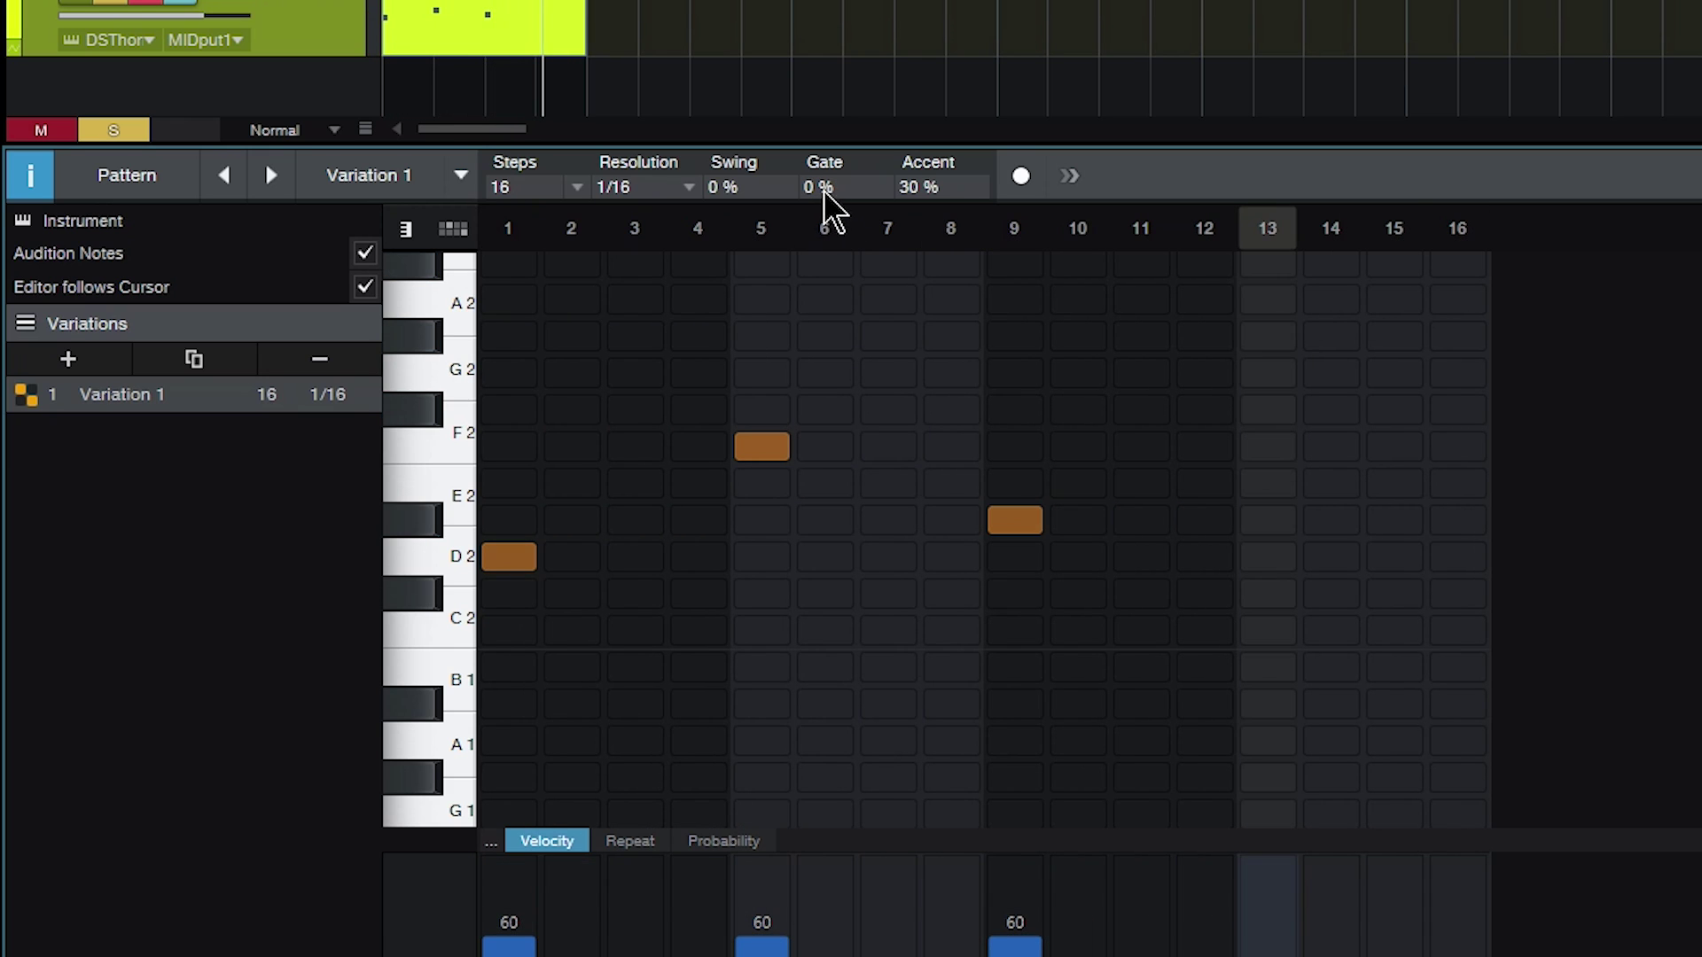
left_click_drag(826, 197, 829, 151)
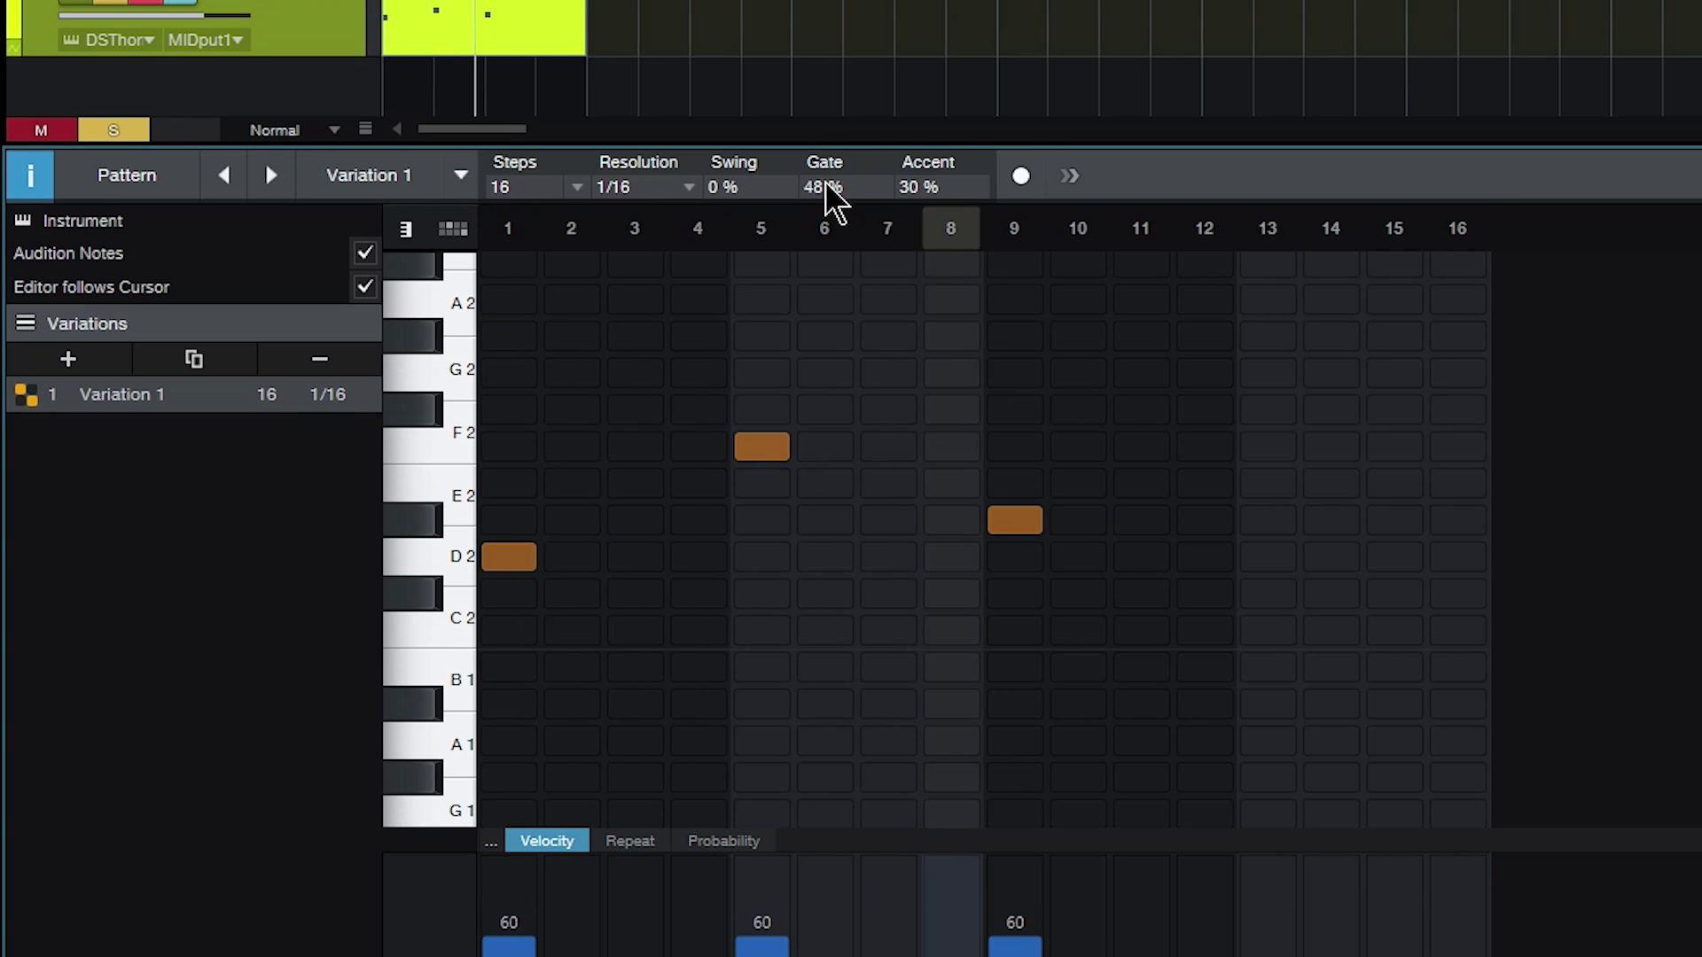
left_click_drag(821, 196, 805, 69)
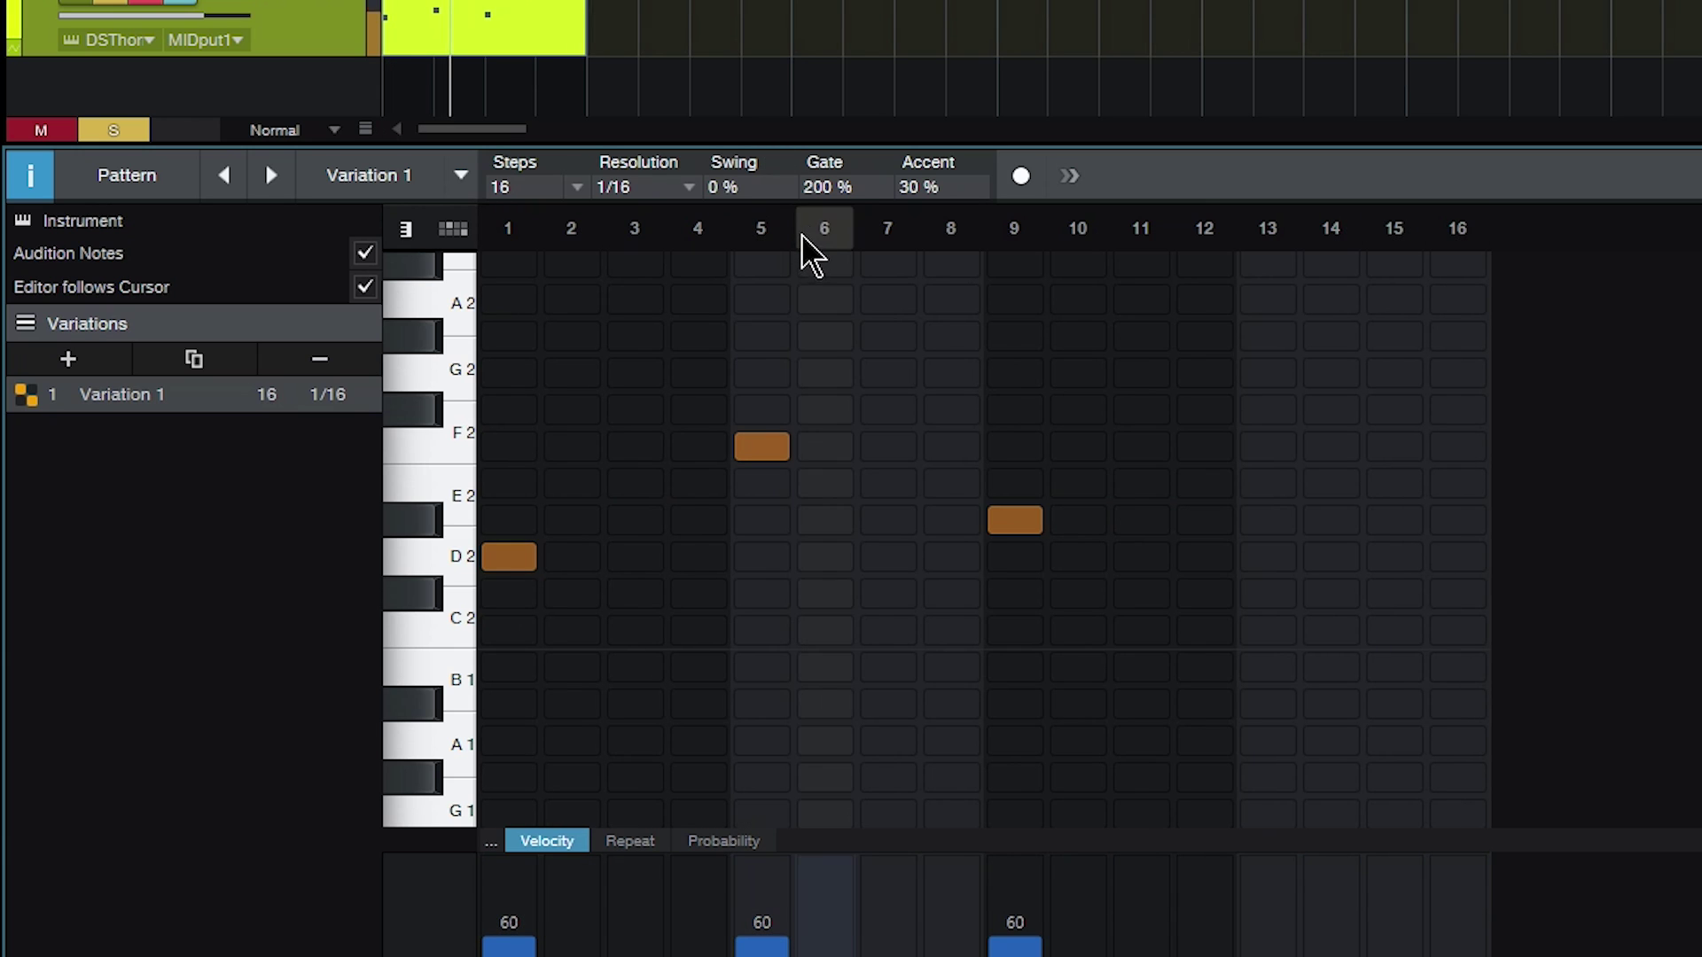
left_click_drag(826, 197, 818, 362)
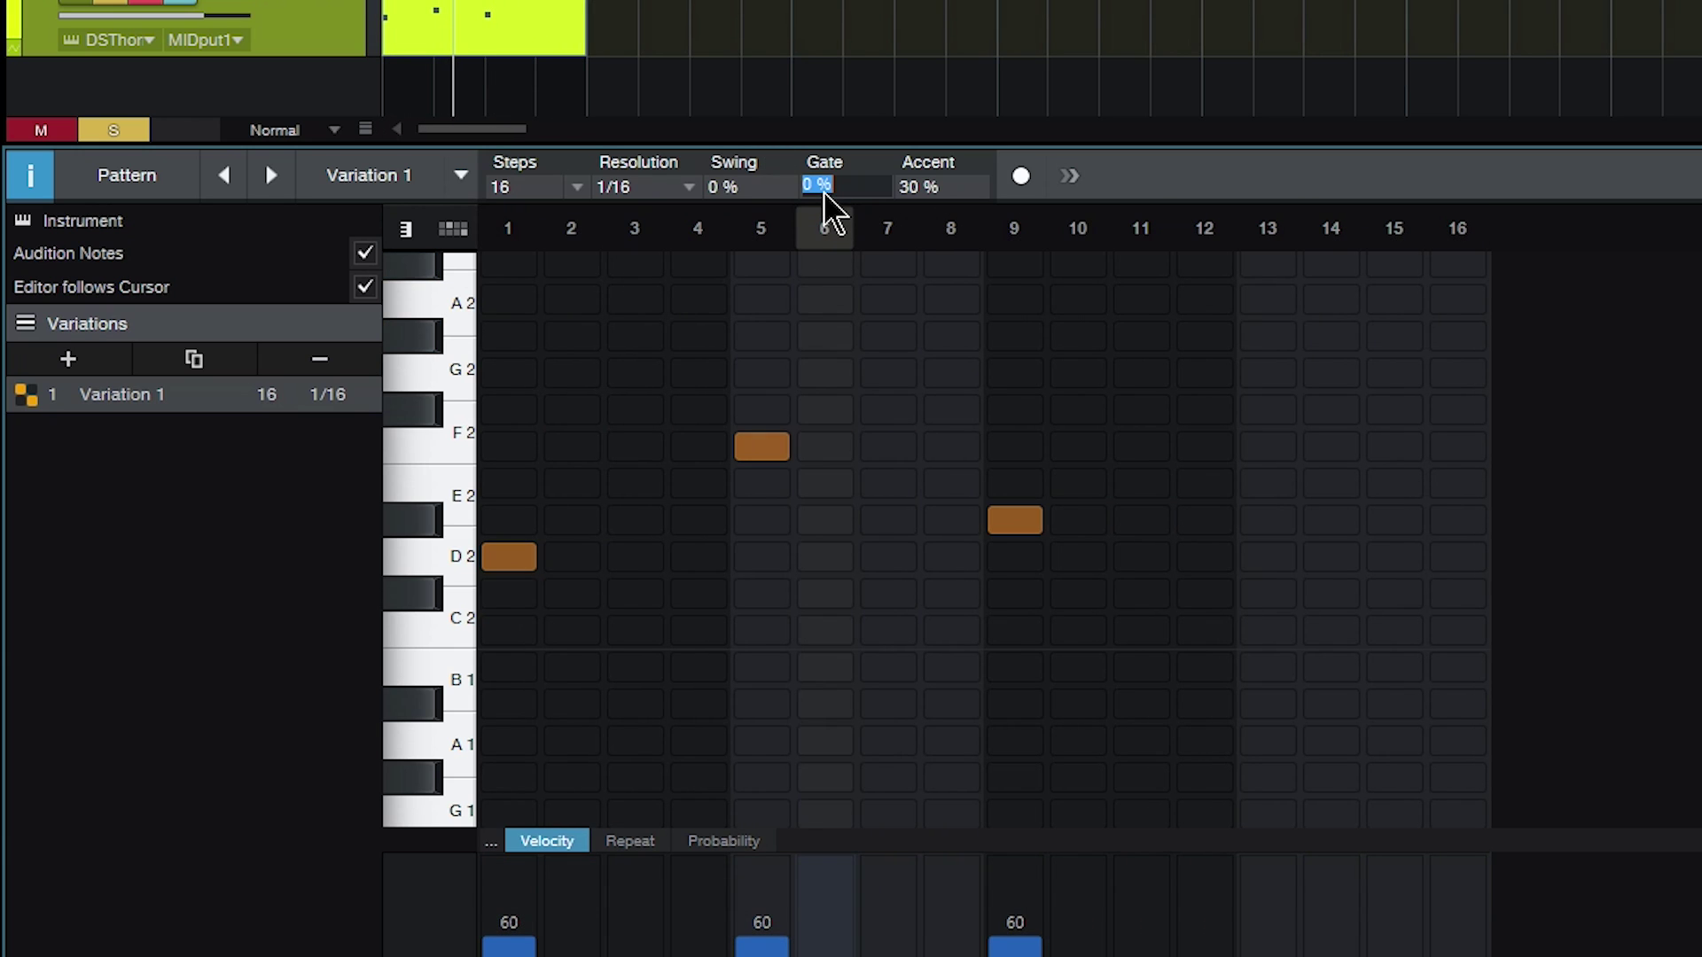
key("Return")
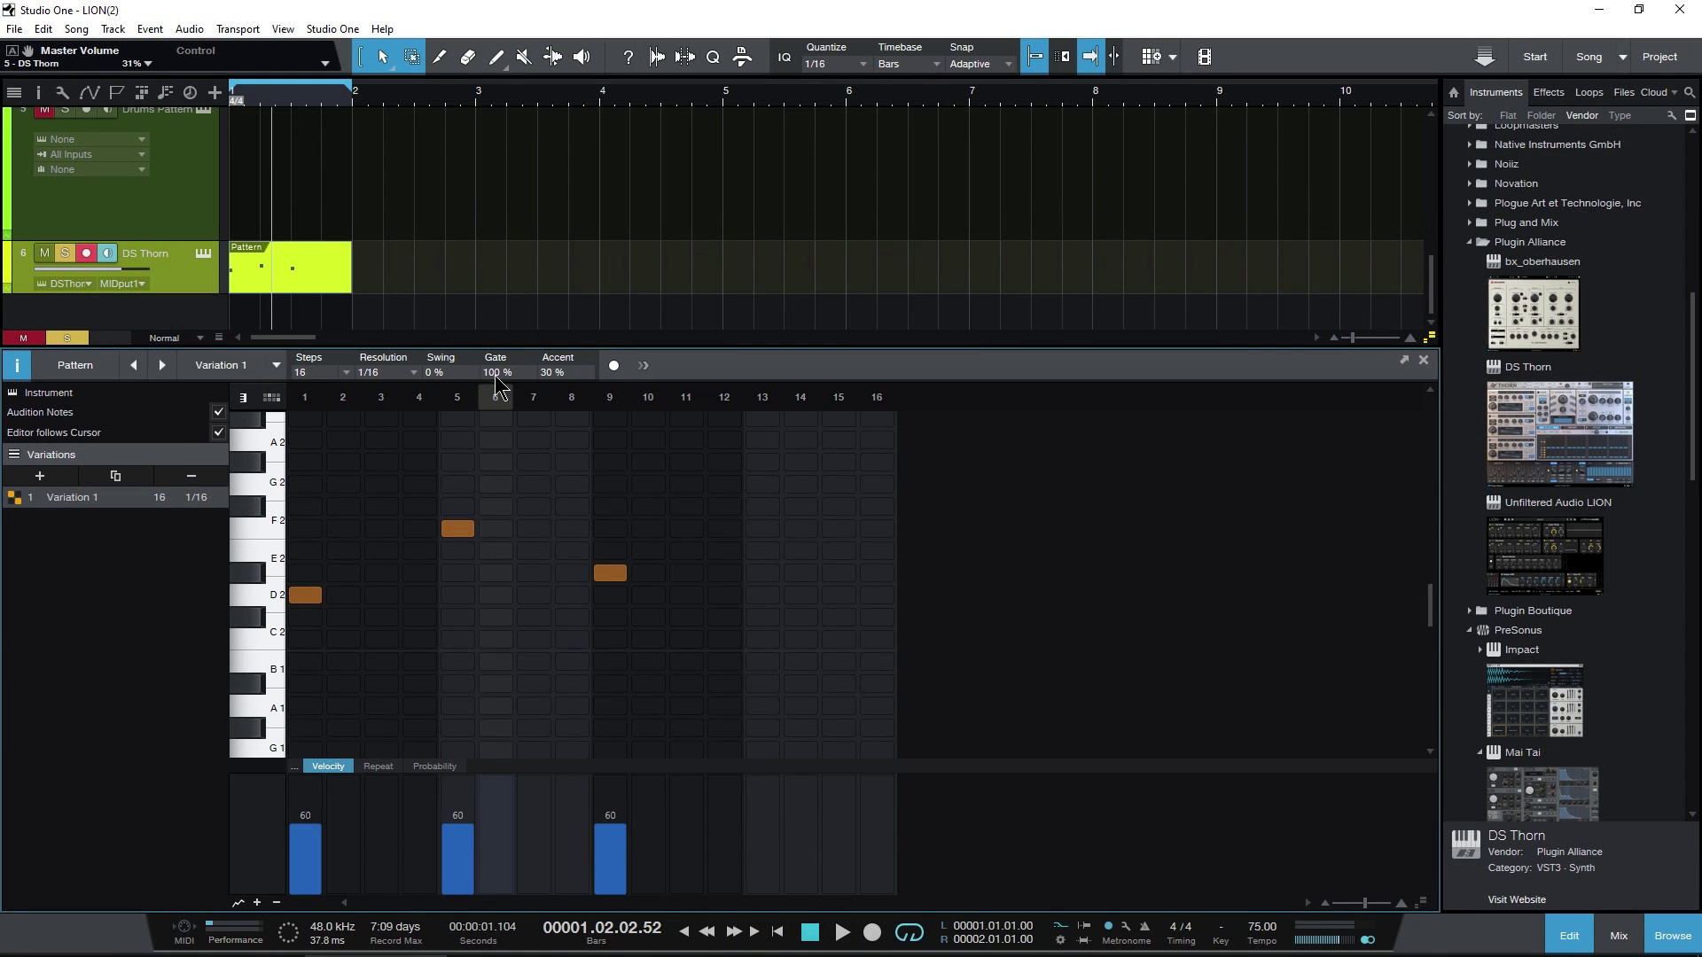
Set the repeat value of the F2 note on step 5 to 2 and play the pattern from the start.
scroll(456, 502, "down", 3)
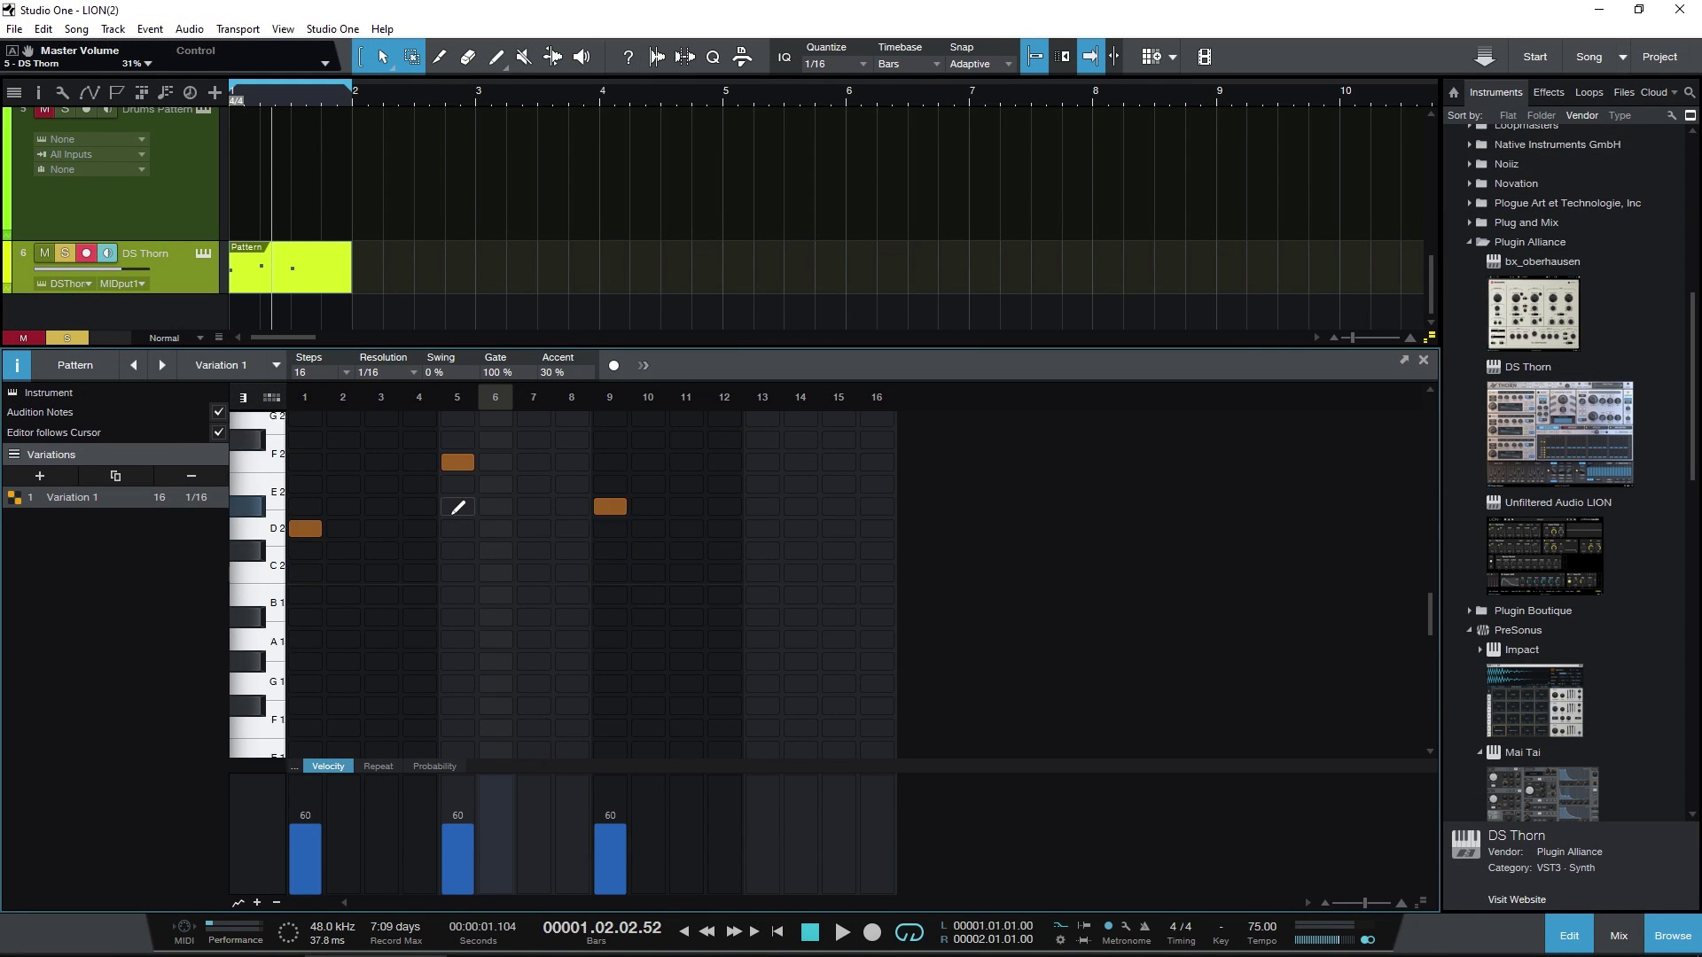
scroll(452, 521, "up", 6)
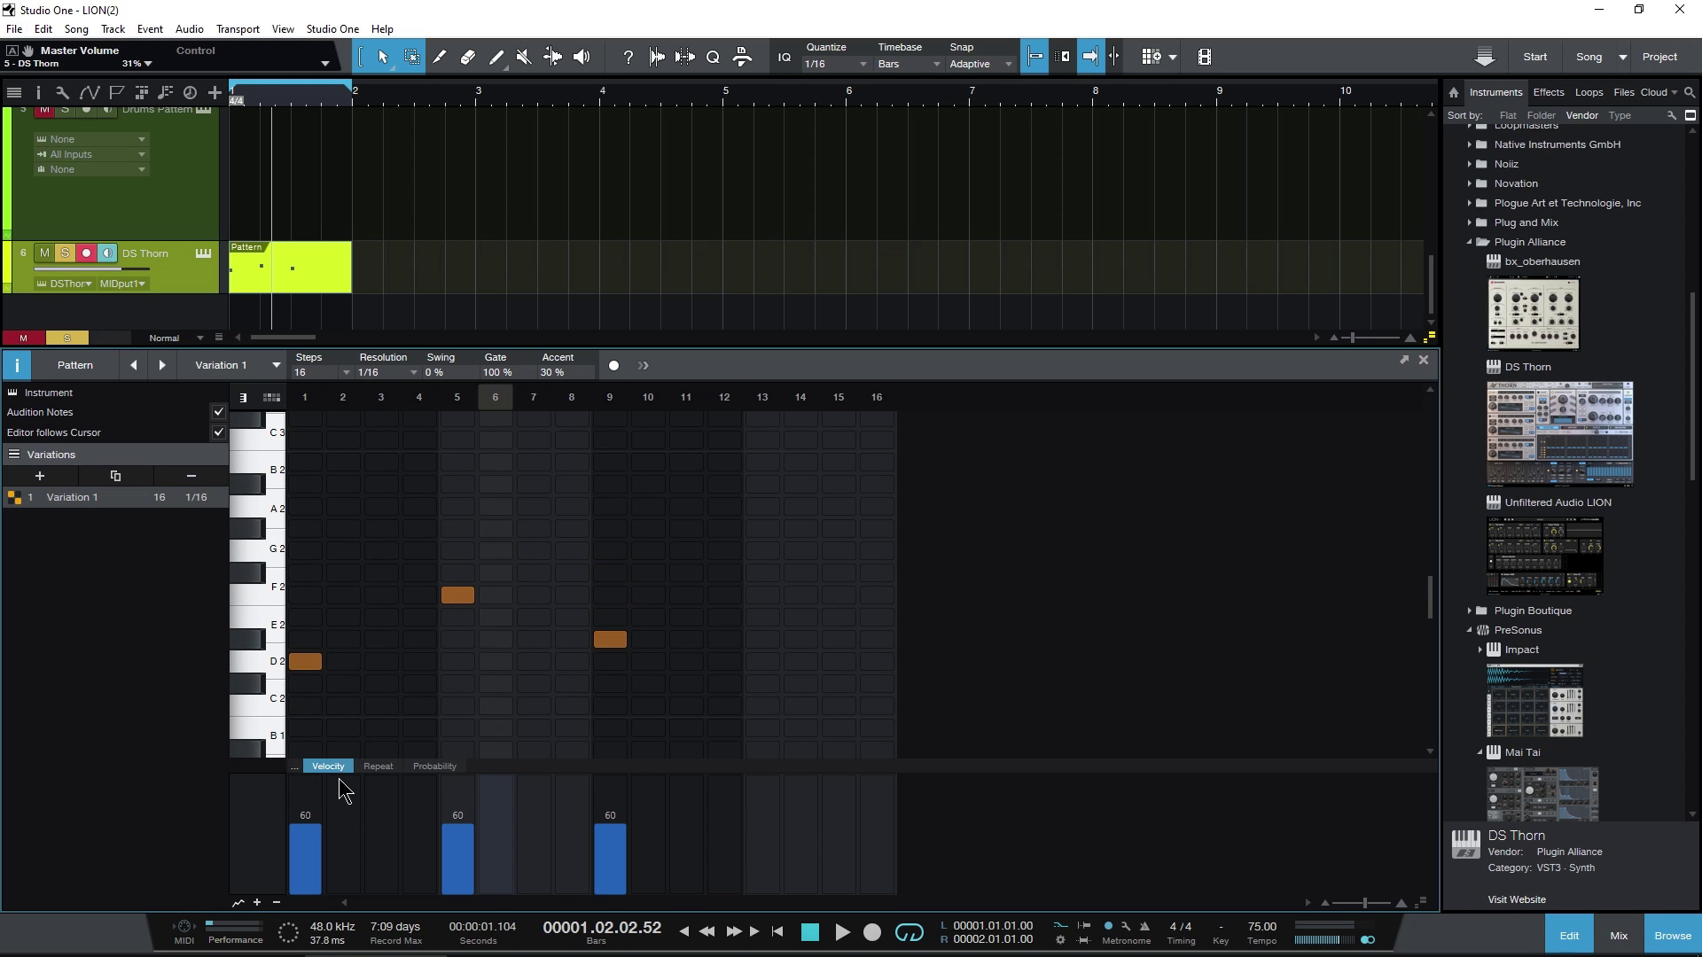
left_click(379, 766)
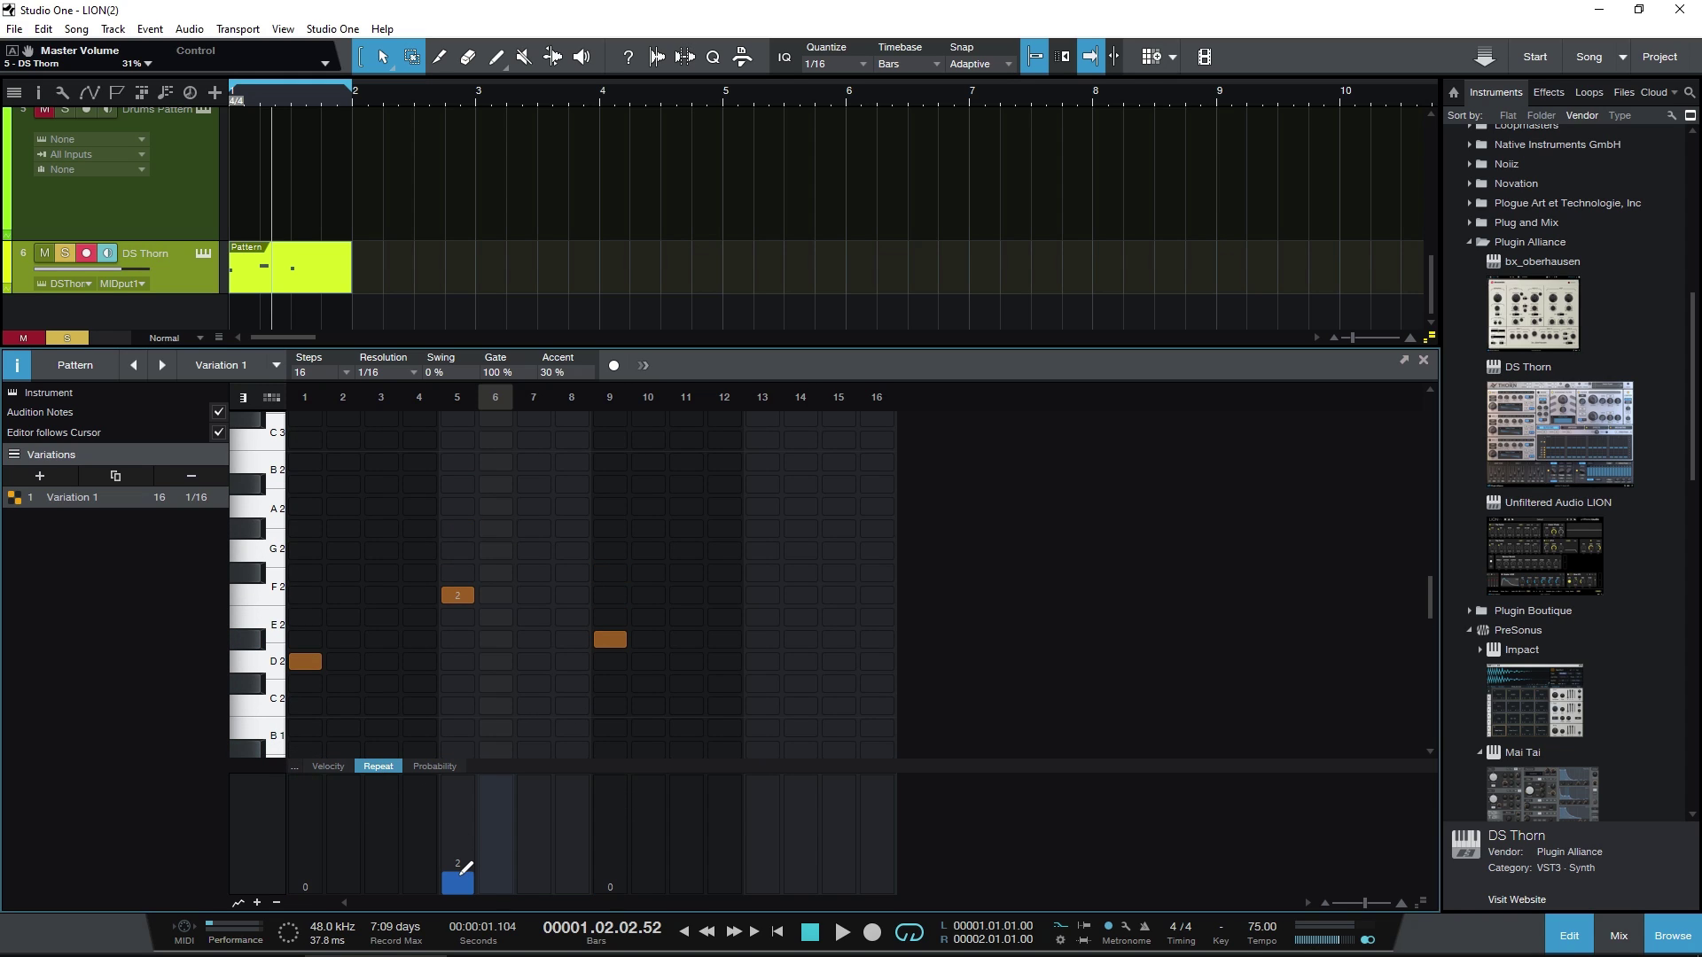
key("comma")
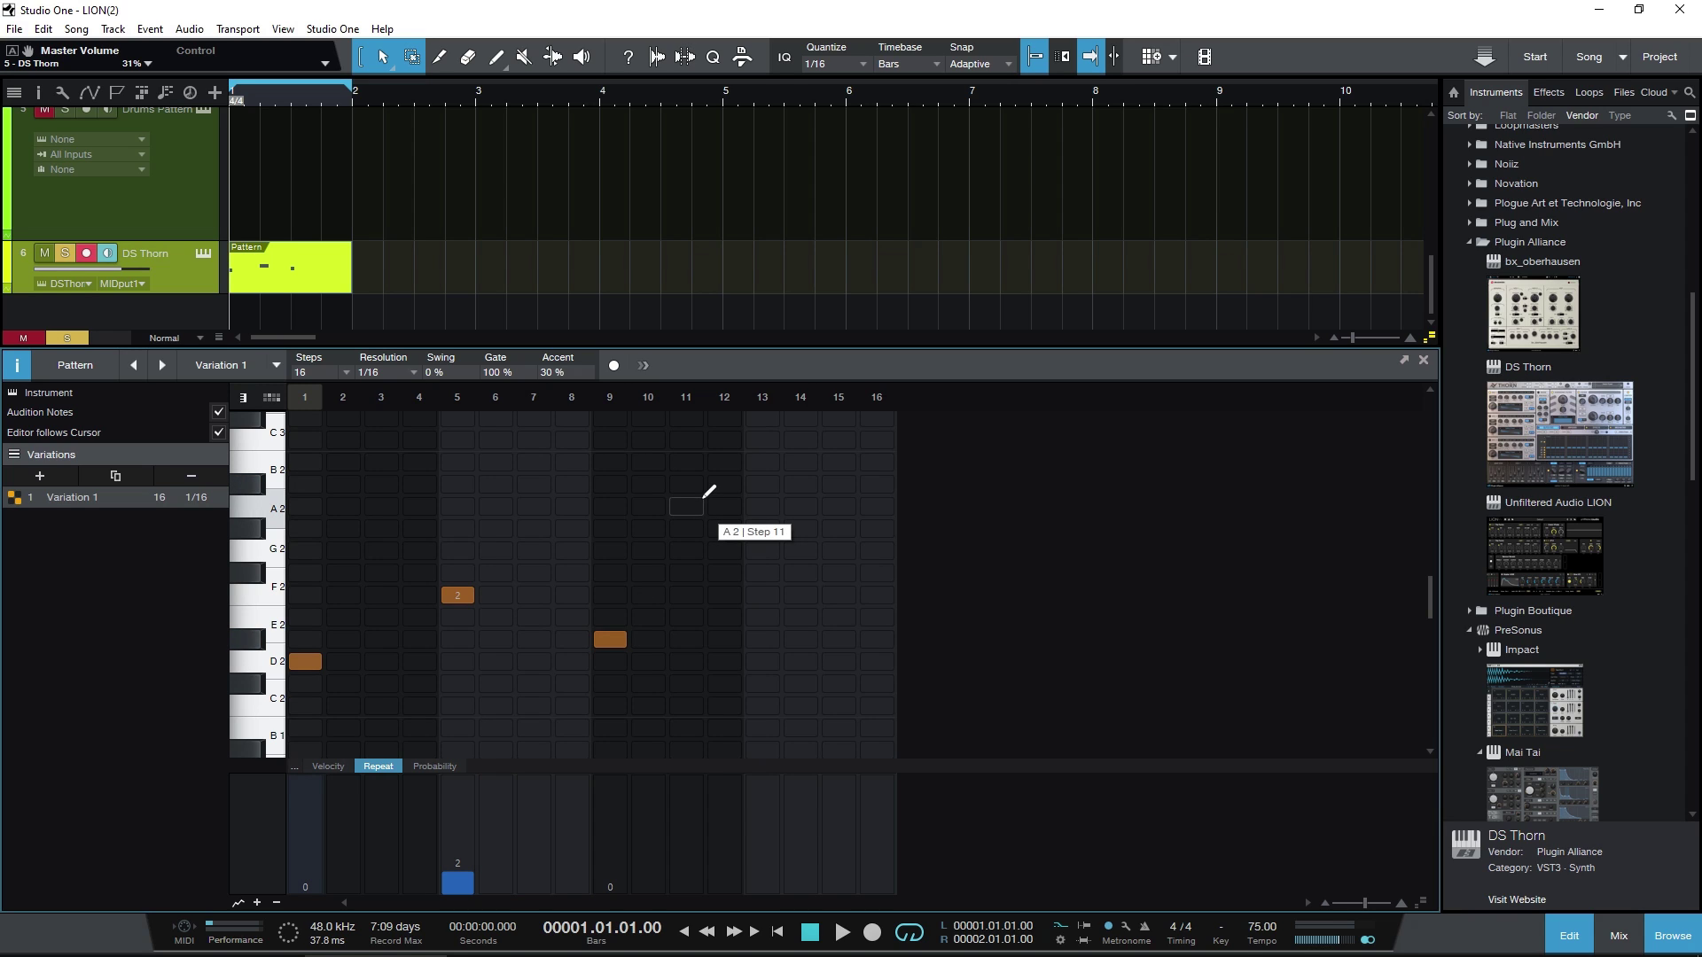
key("space")
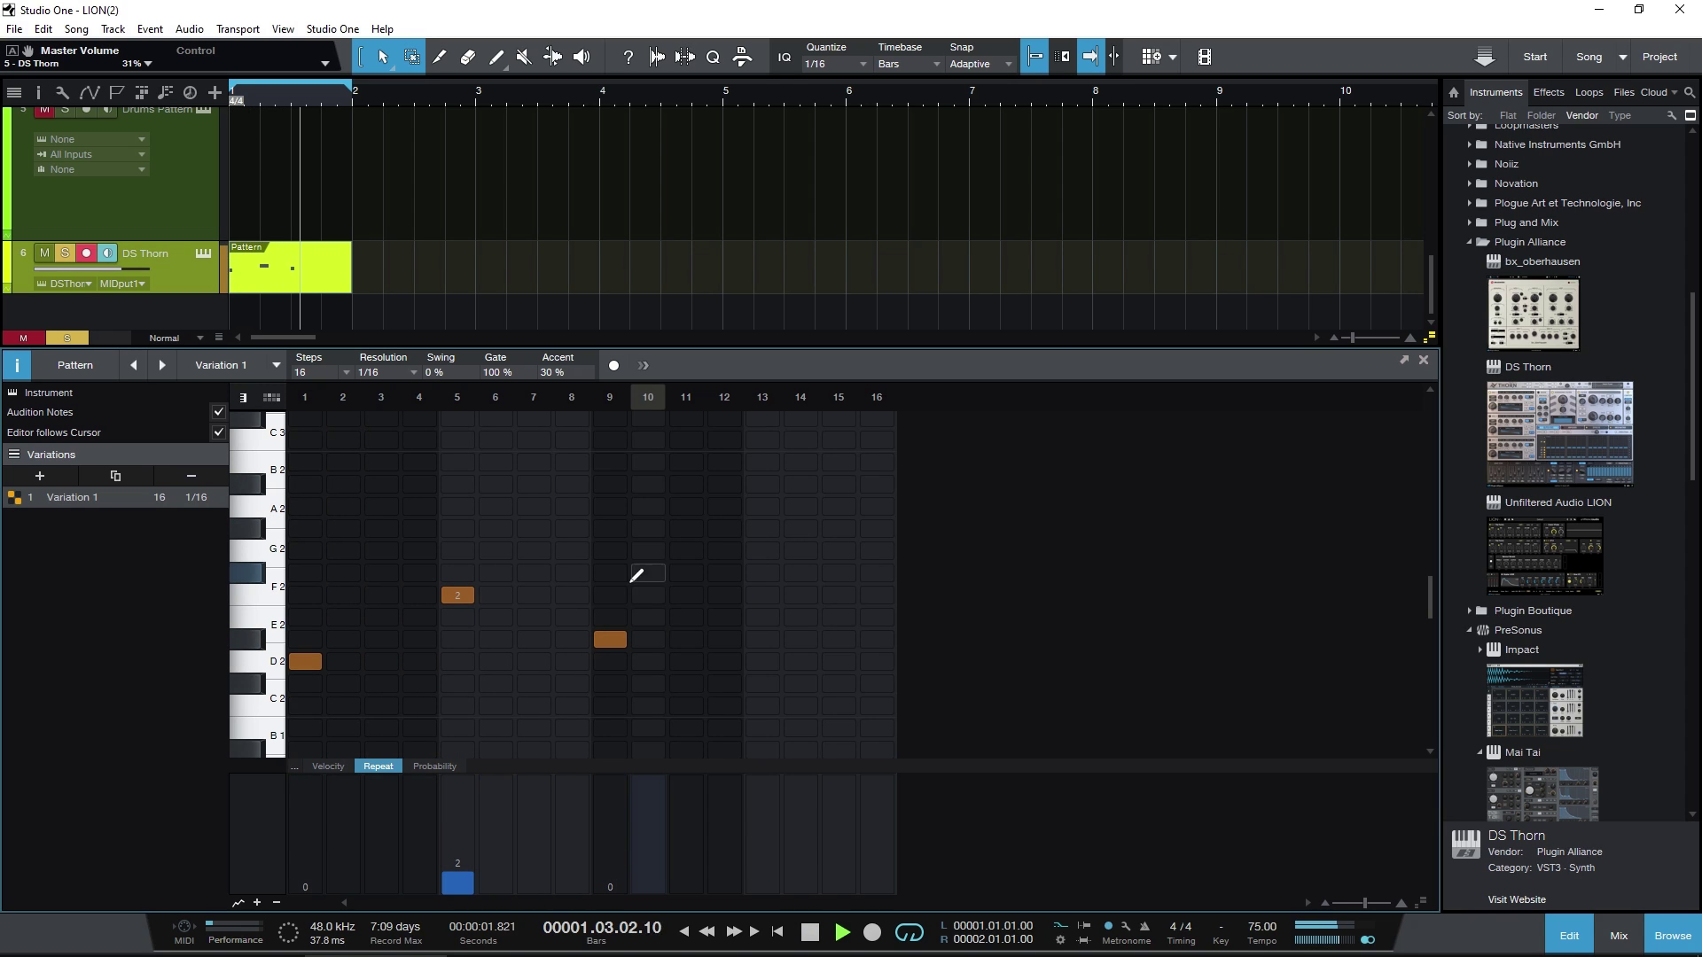
key("space")
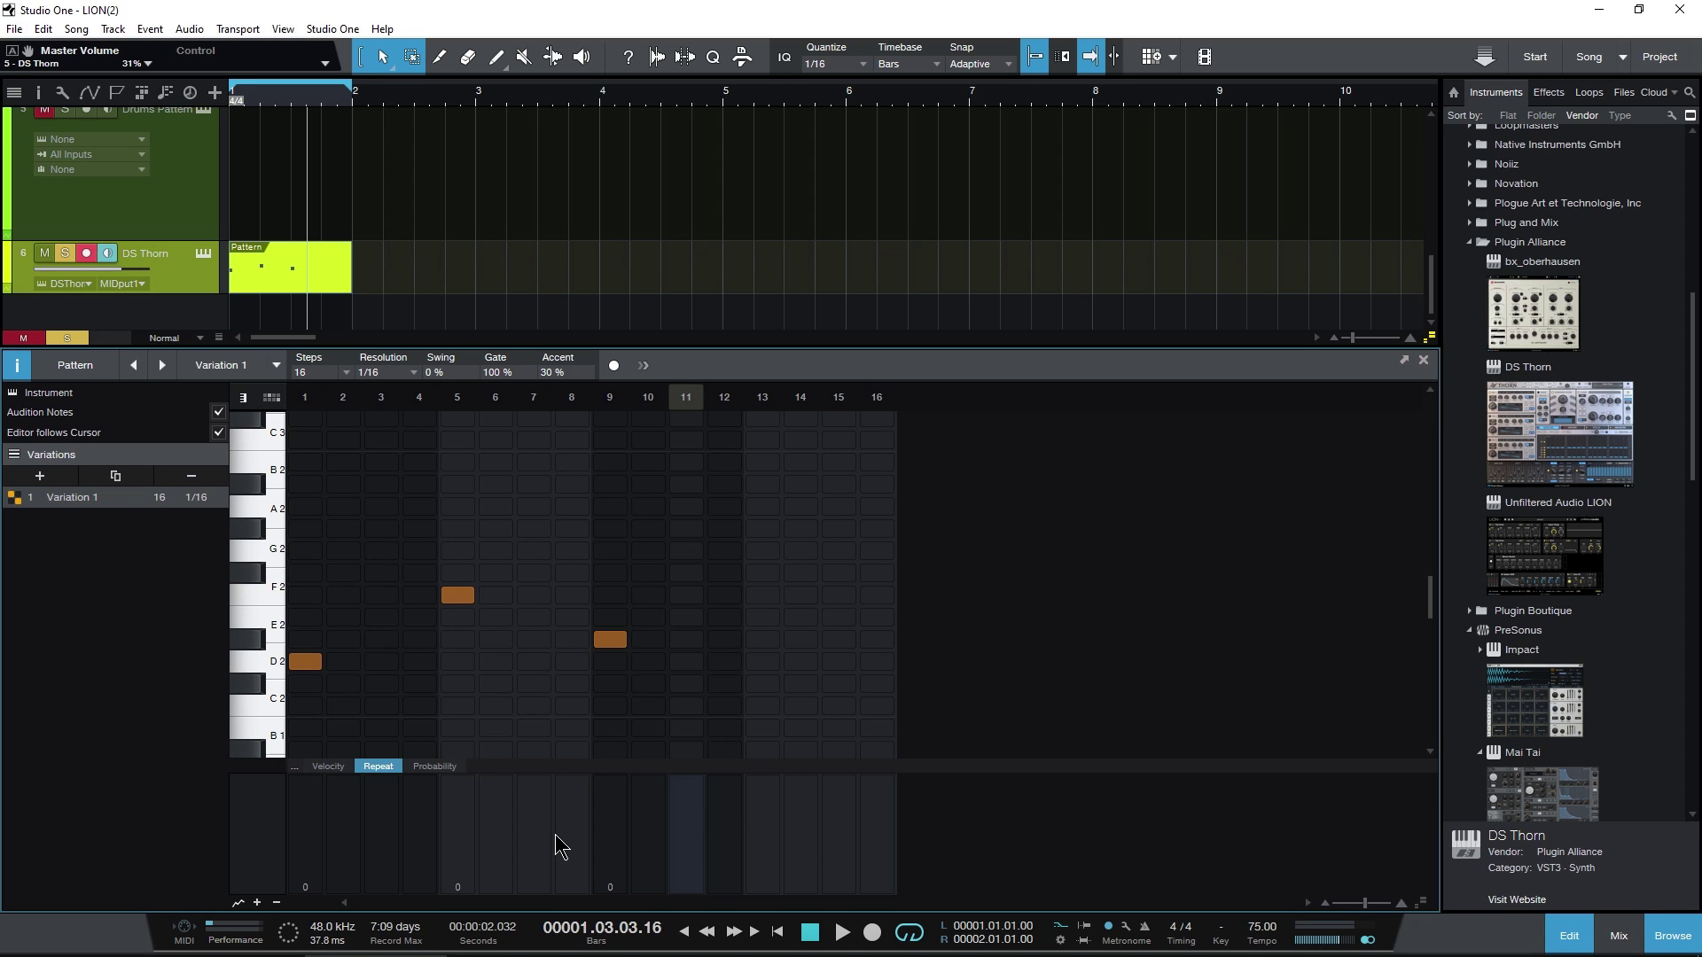
left_click(615, 367)
left_click(611, 372)
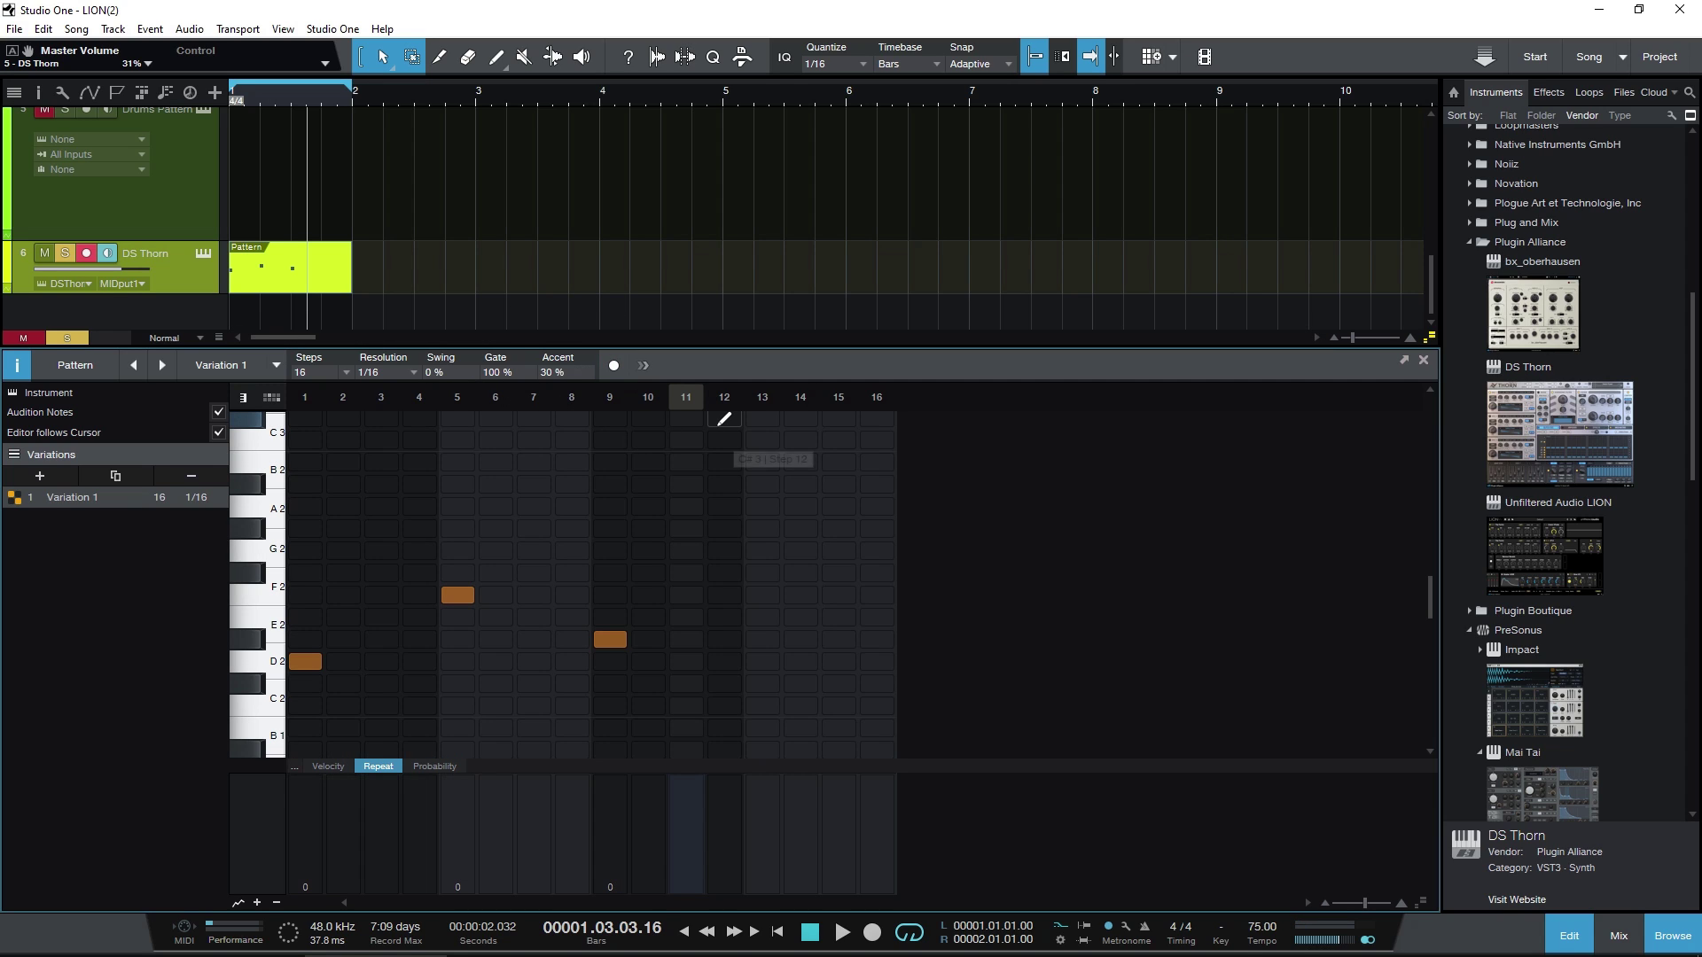
left_click(345, 372)
left_click(406, 383)
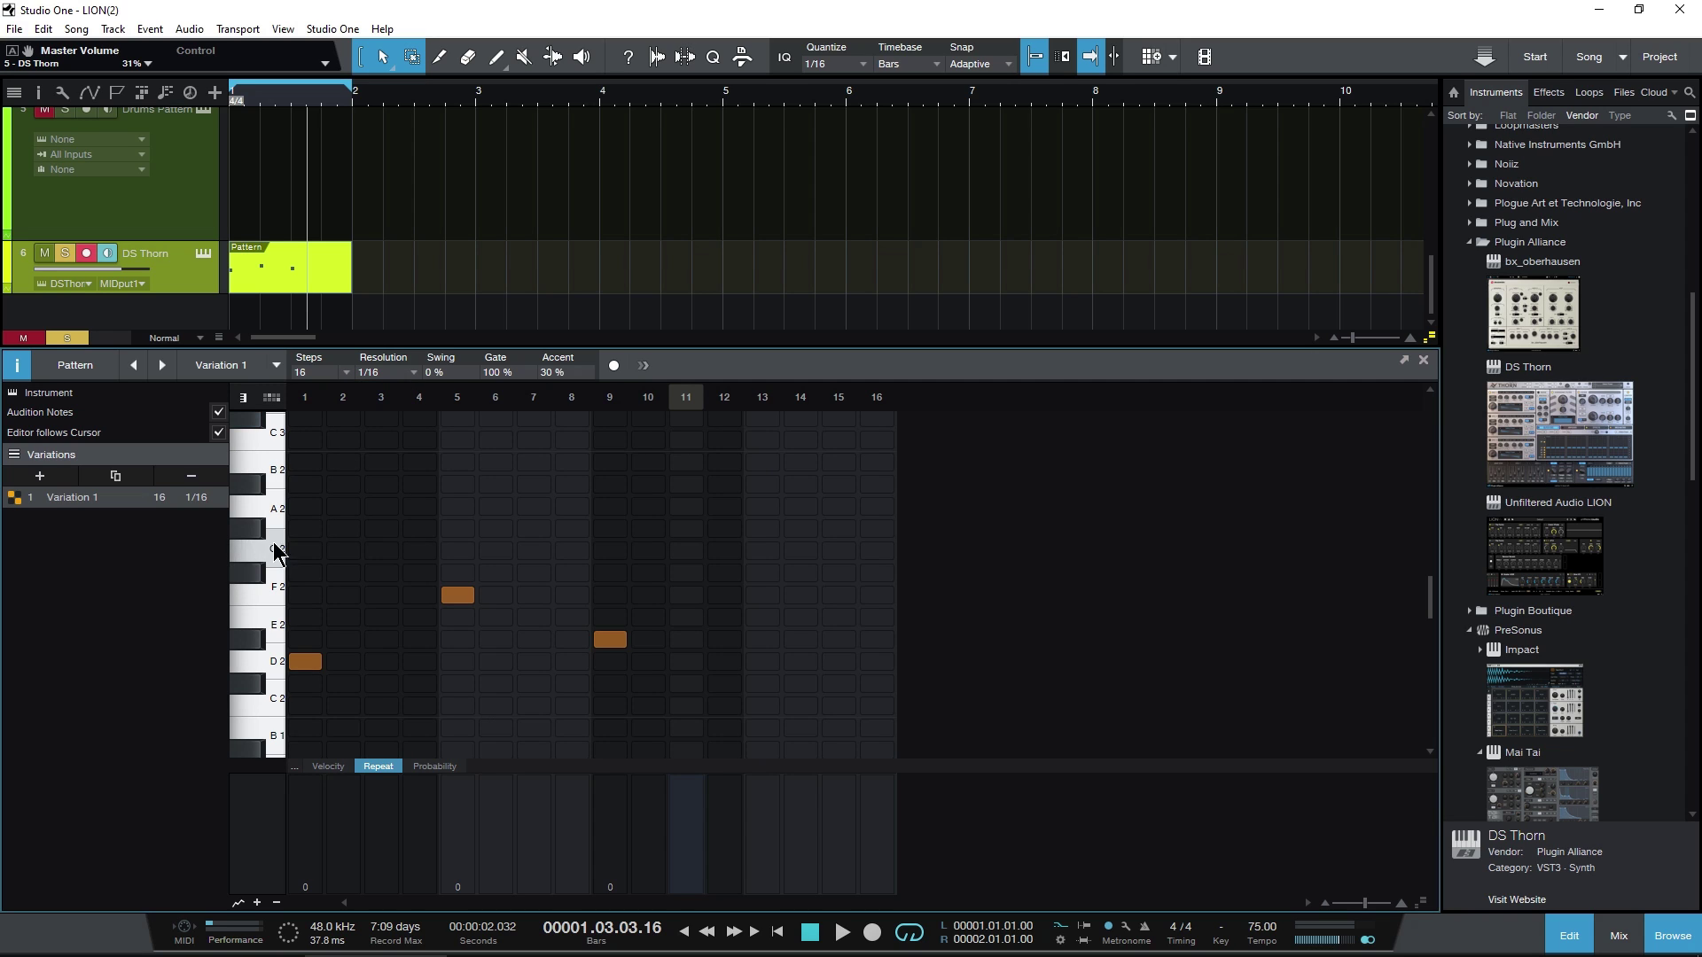
Open the Impact track's Drums 1 pattern and step forward through the track's patterns to Drums 4 at bar 4.
scroll(364, 539, "up", 3)
scroll(918, 284, "up", 5)
scroll(918, 284, "up", 2)
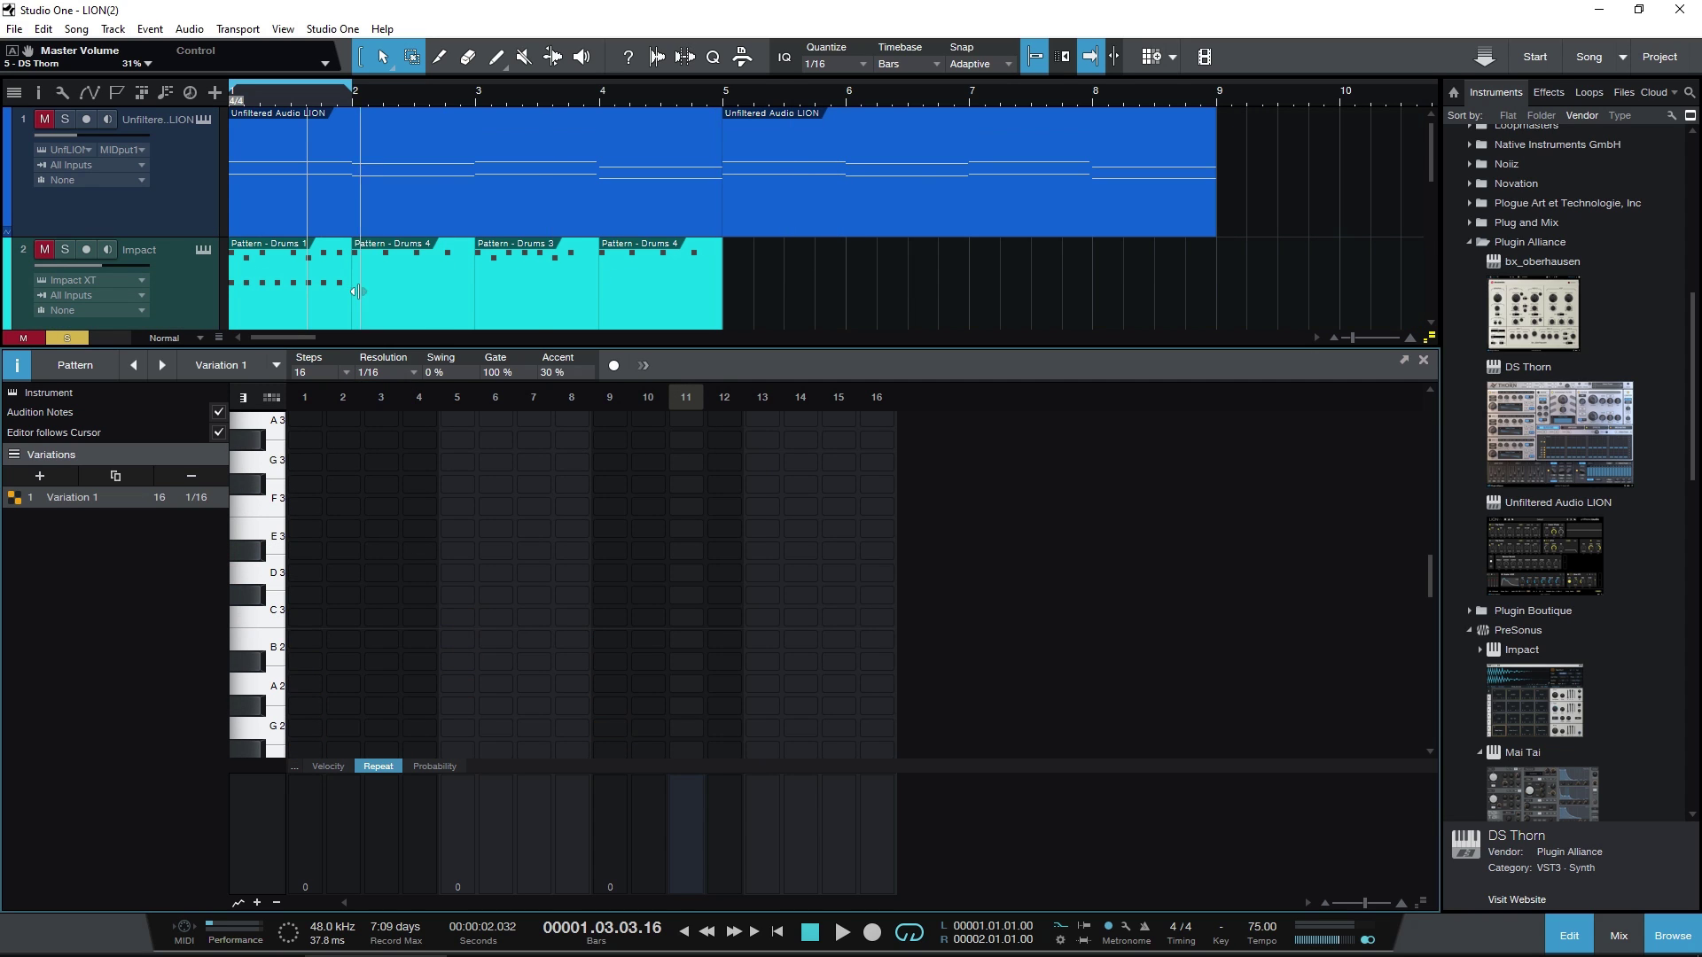
scroll(290, 263, "down", 3)
left_click(251, 205)
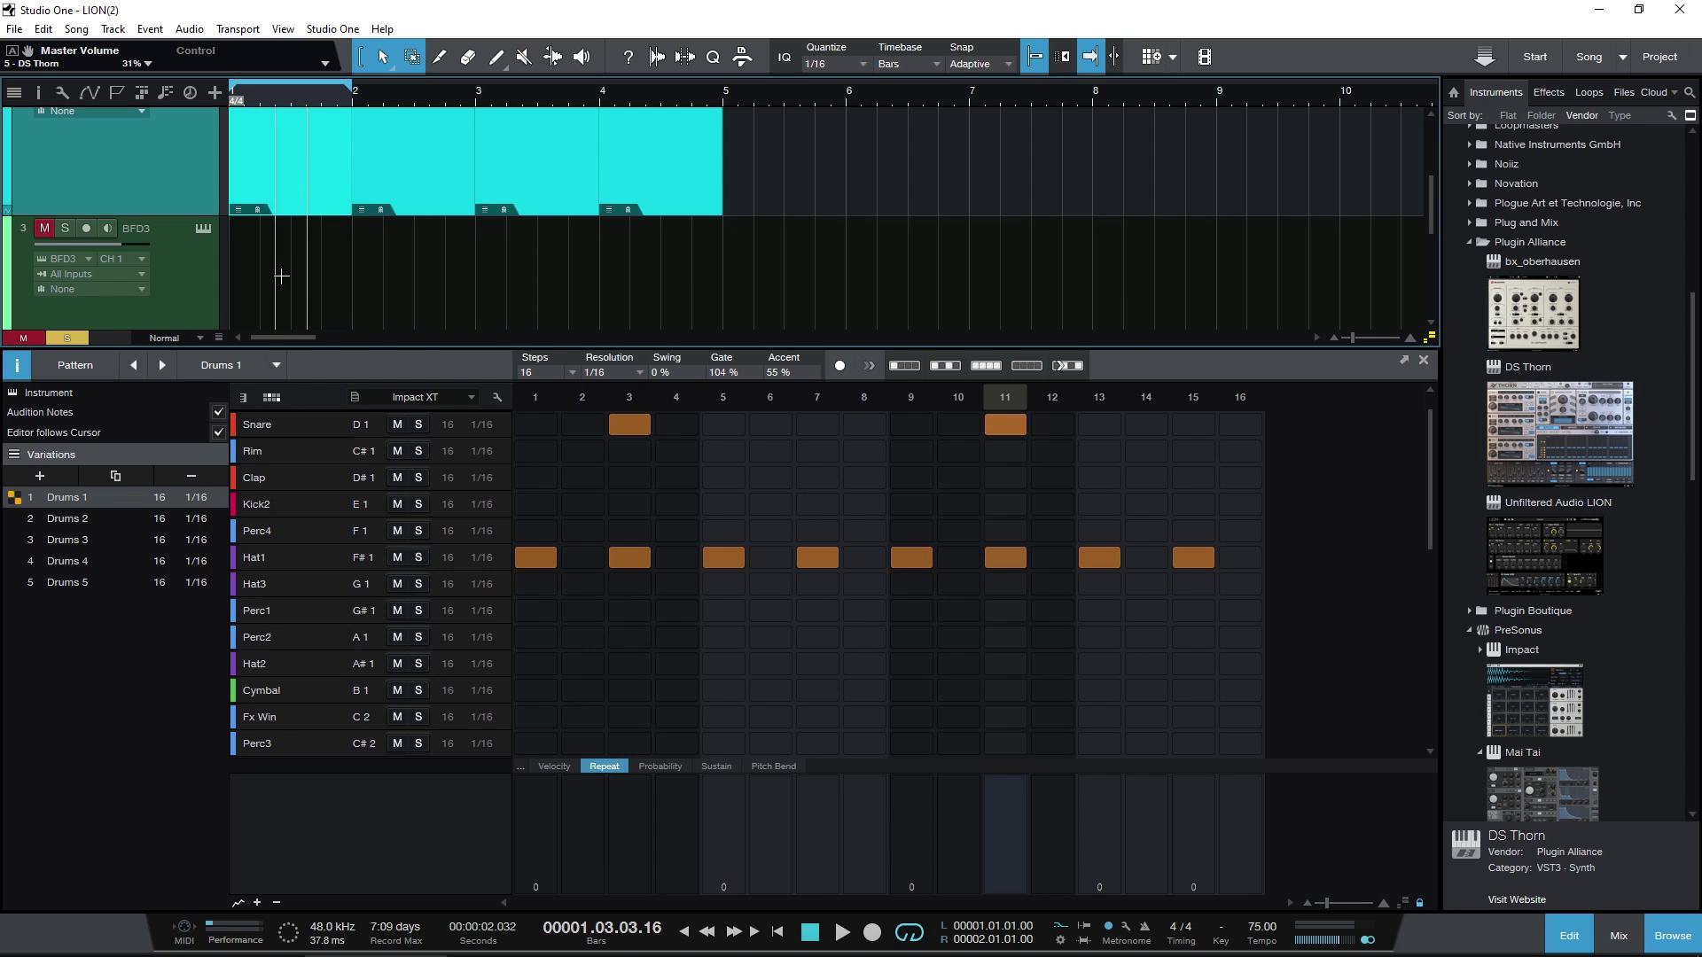
scroll(418, 293, "up", 2)
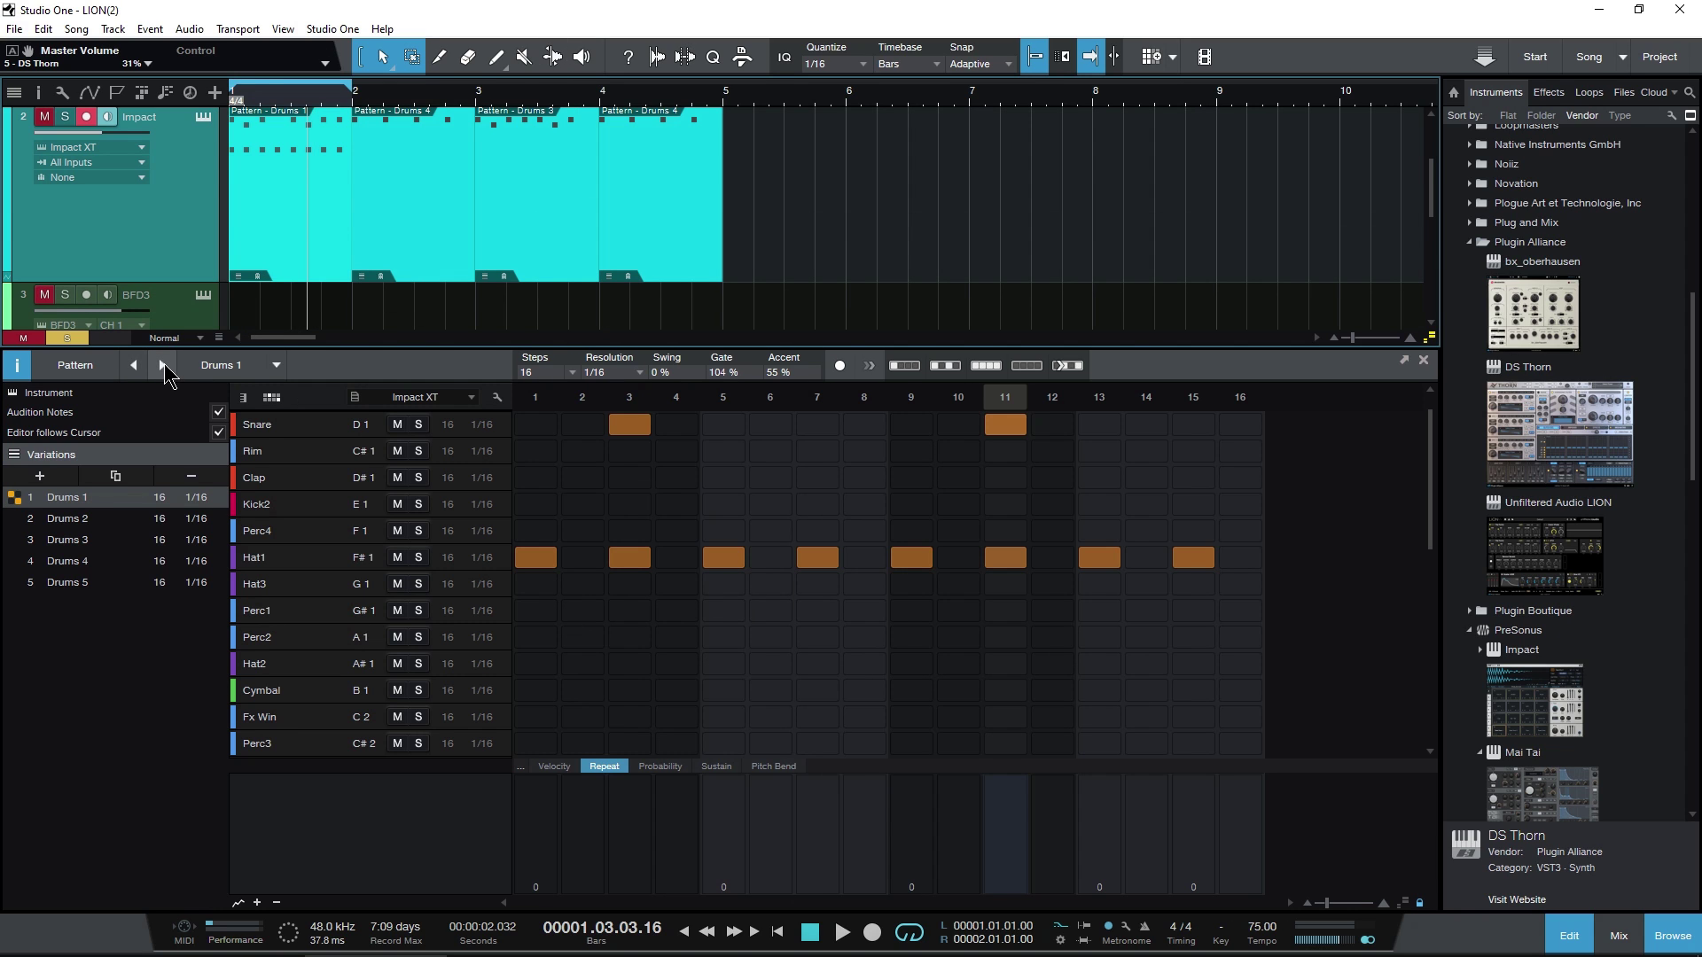
left_click(162, 365)
left_click(162, 365)
left_click(162, 365)
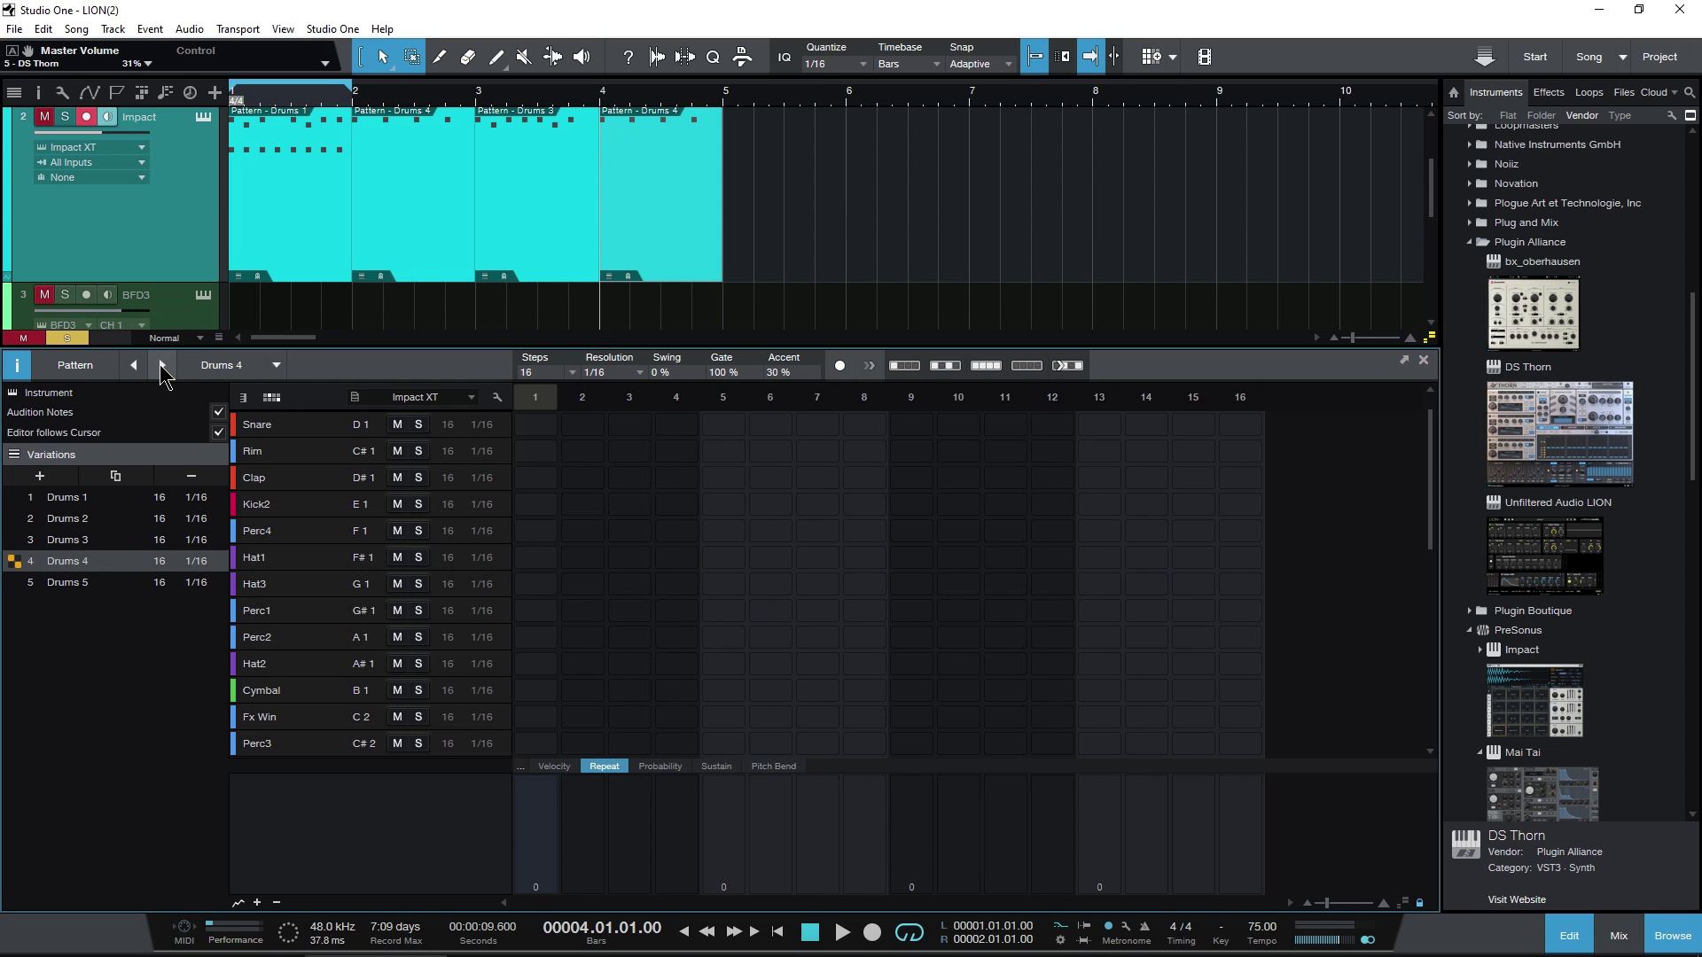
Step back through the Impact track's patterns and view the list of available drum variations.
scroll(418, 216, "up", 2)
scroll(269, 236, "down", 2)
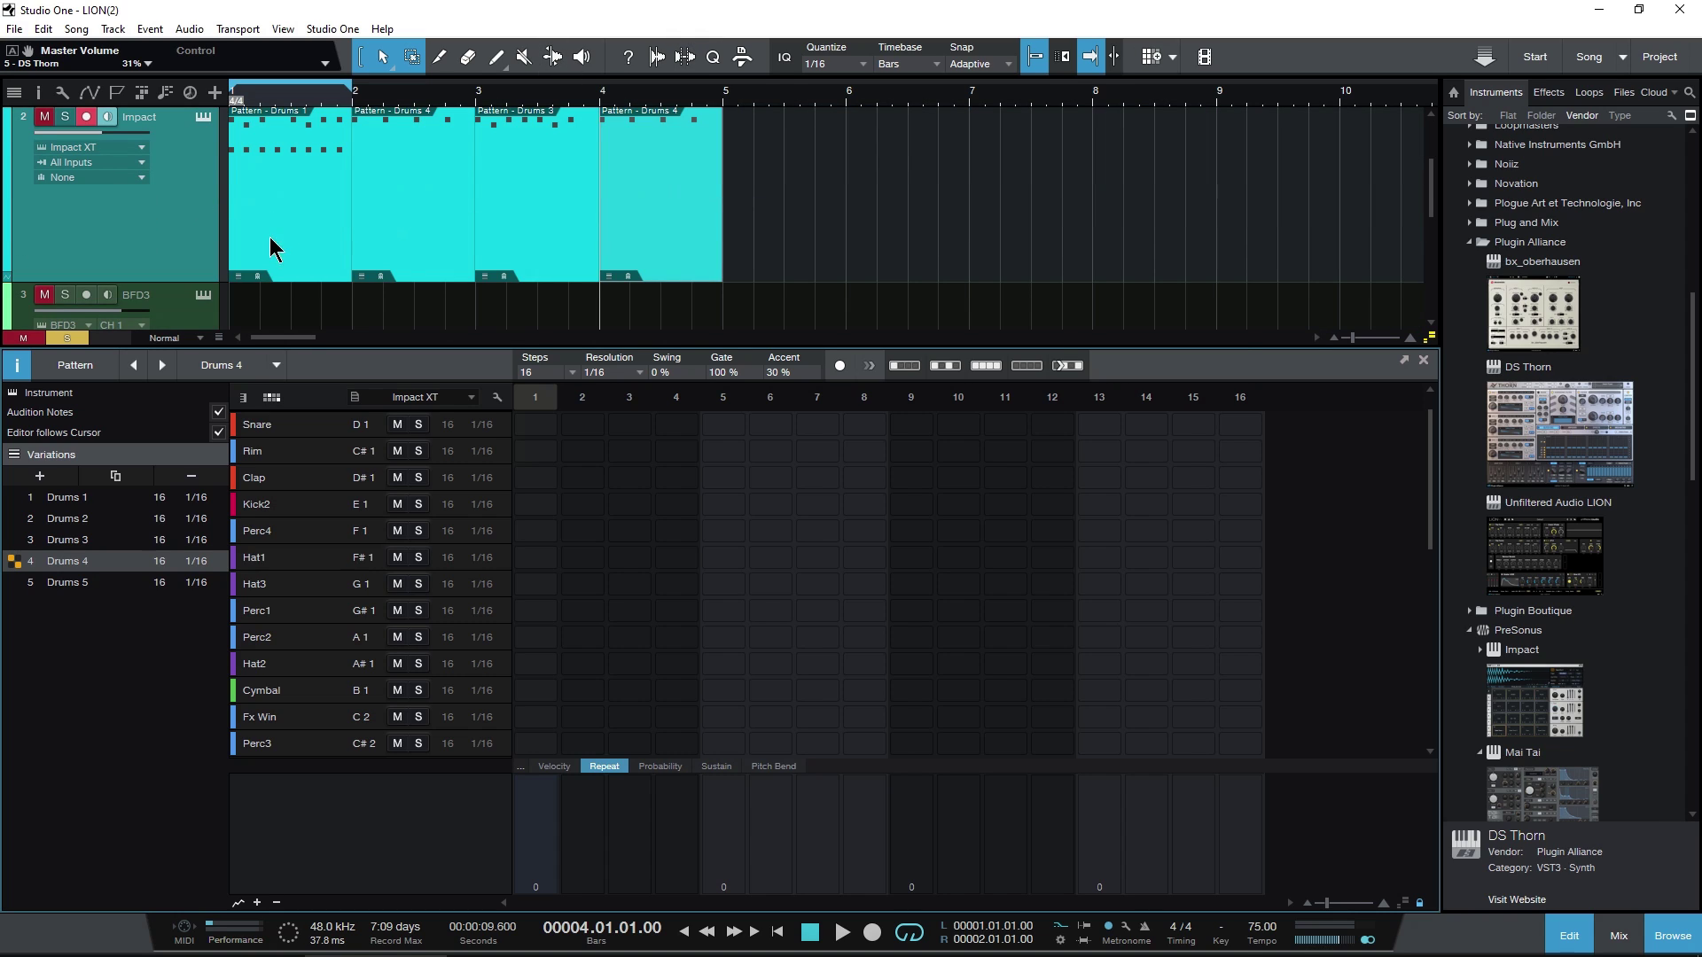
left_click(134, 365)
left_click(162, 365)
left_click(276, 365)
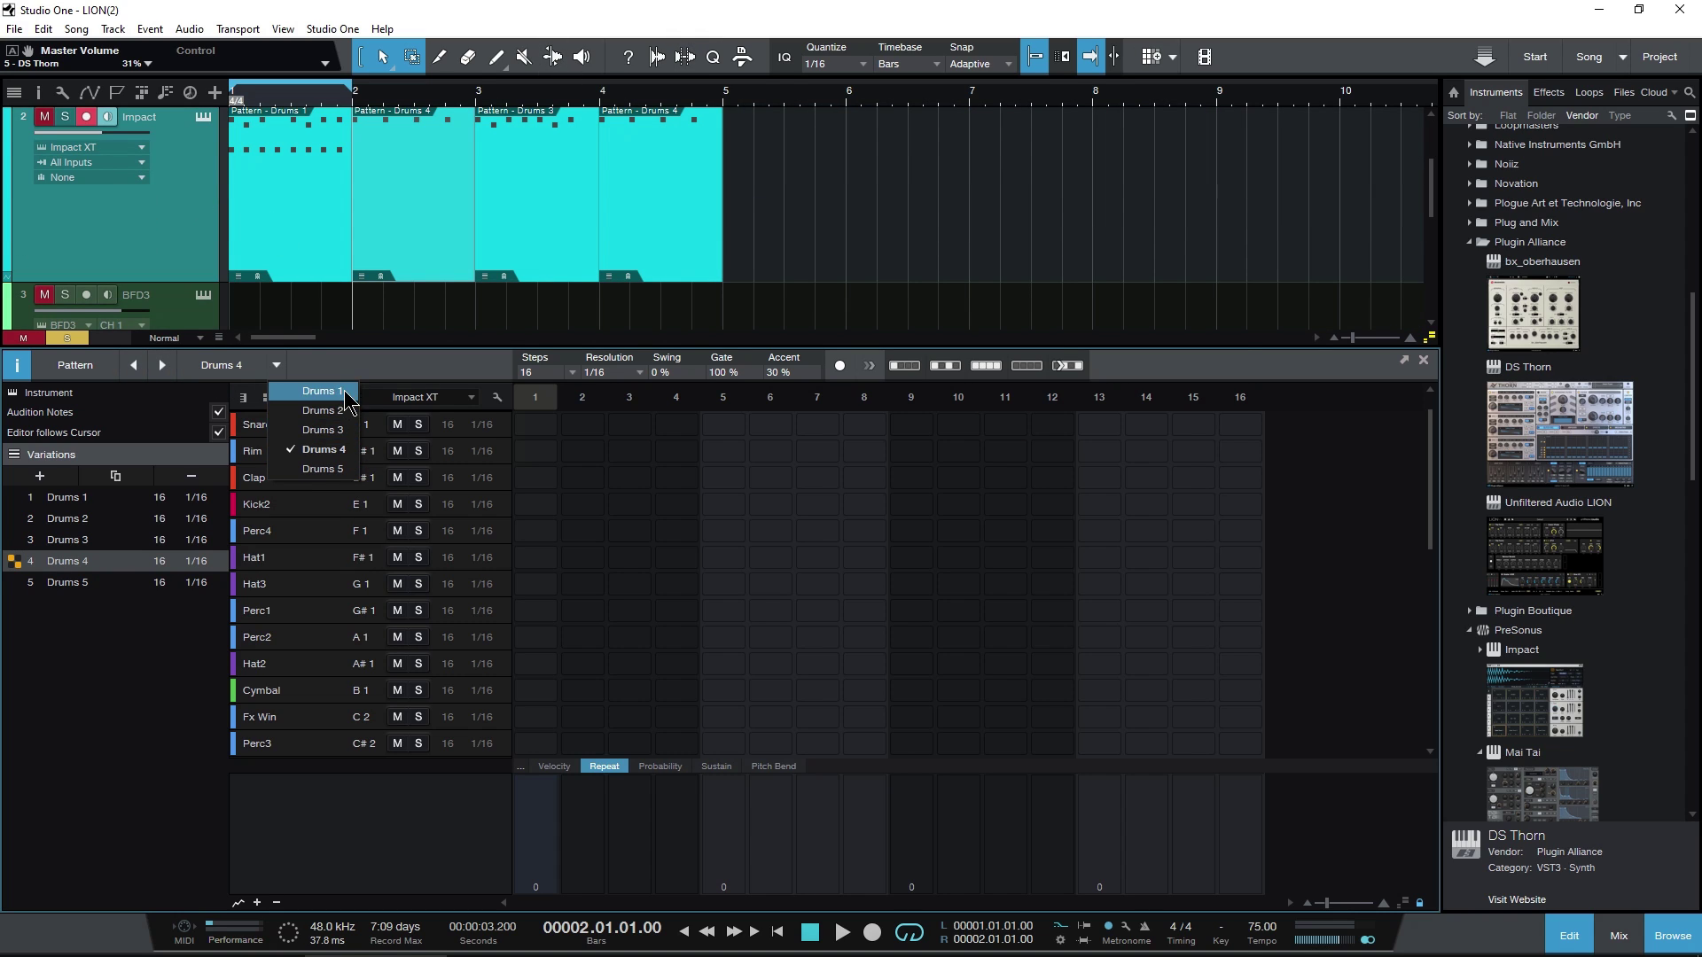
left_click(132, 368)
left_click(132, 367)
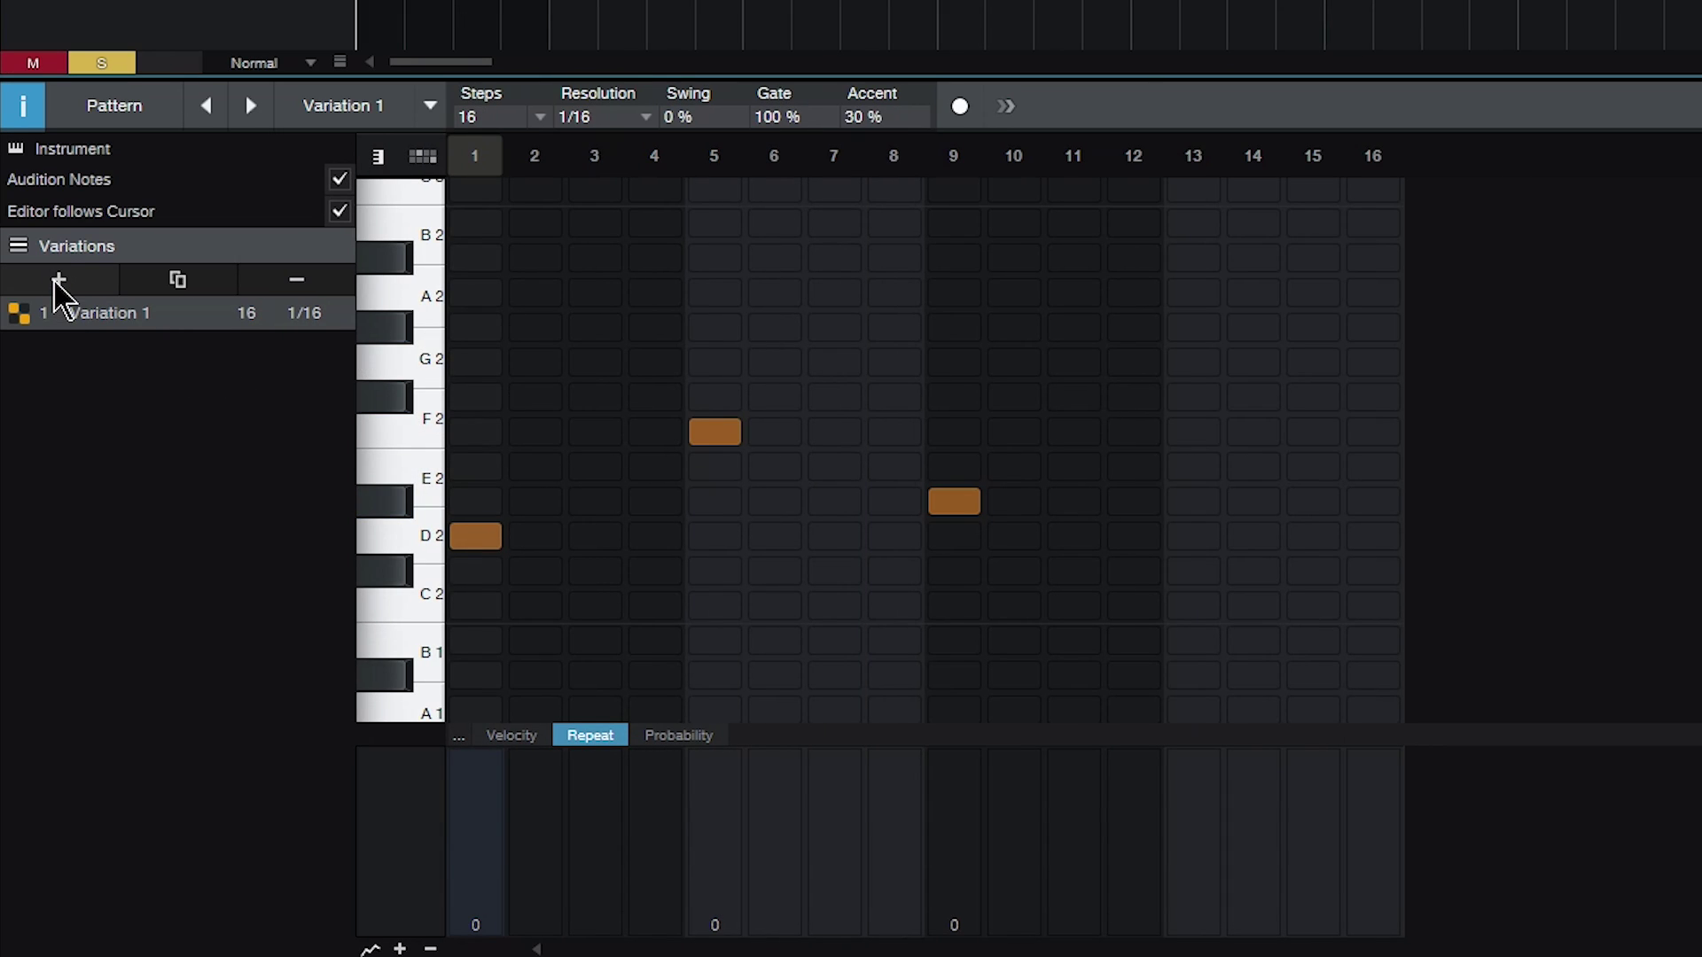
Add Variation 2 to the DS Thorn pattern with F2 on steps 1–3, F#2 on 5 and 7, G#2 on 8 and A2 on 11.
left_click(58, 280)
scroll(741, 376, "down", 5)
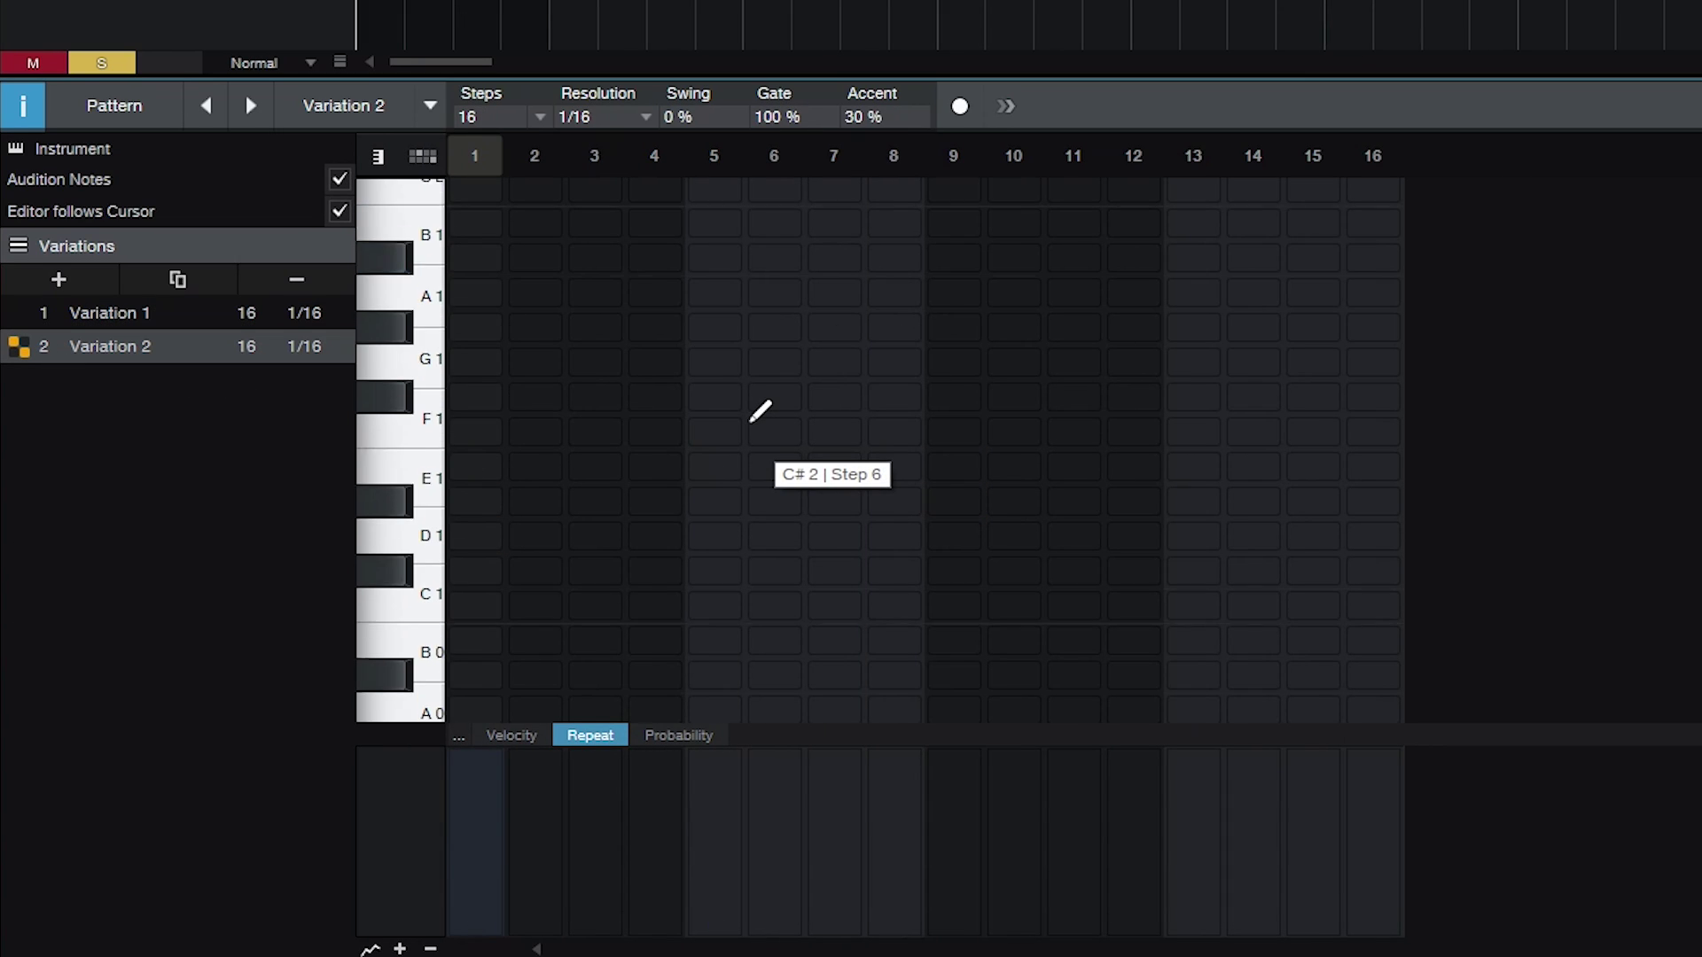
scroll(760, 410, "up", 5)
left_click(479, 431)
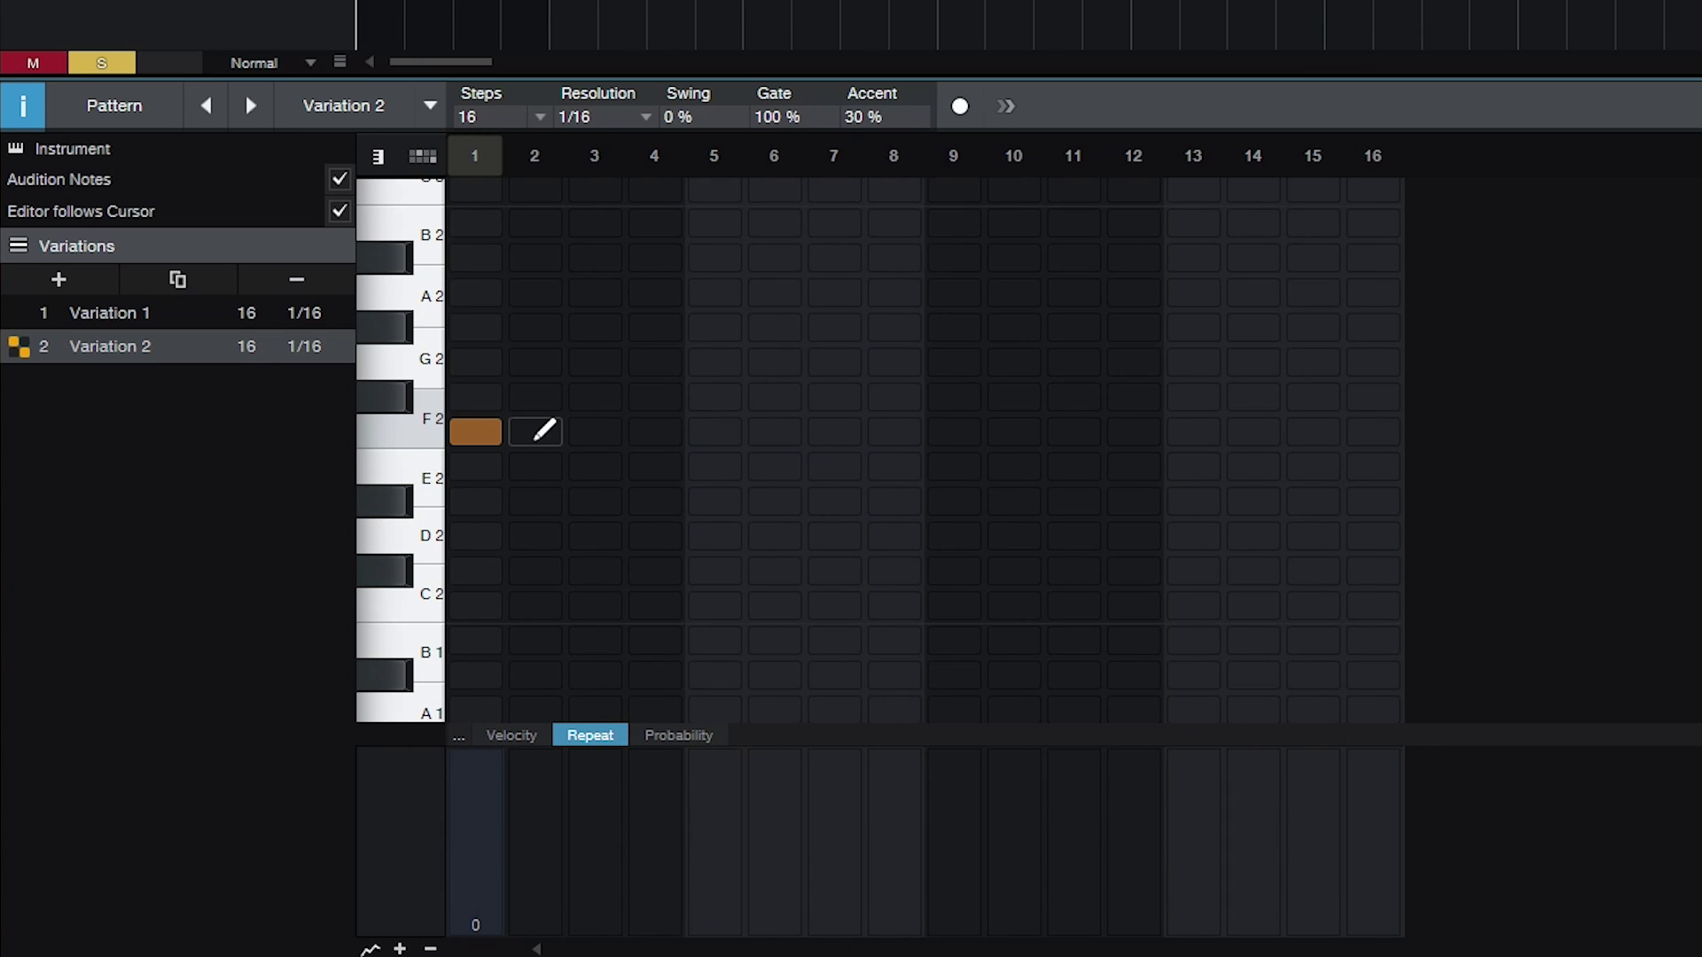
left_click(535, 432)
left_click(595, 431)
left_click(714, 397)
left_click(834, 398)
left_click(894, 328)
left_click(1067, 293)
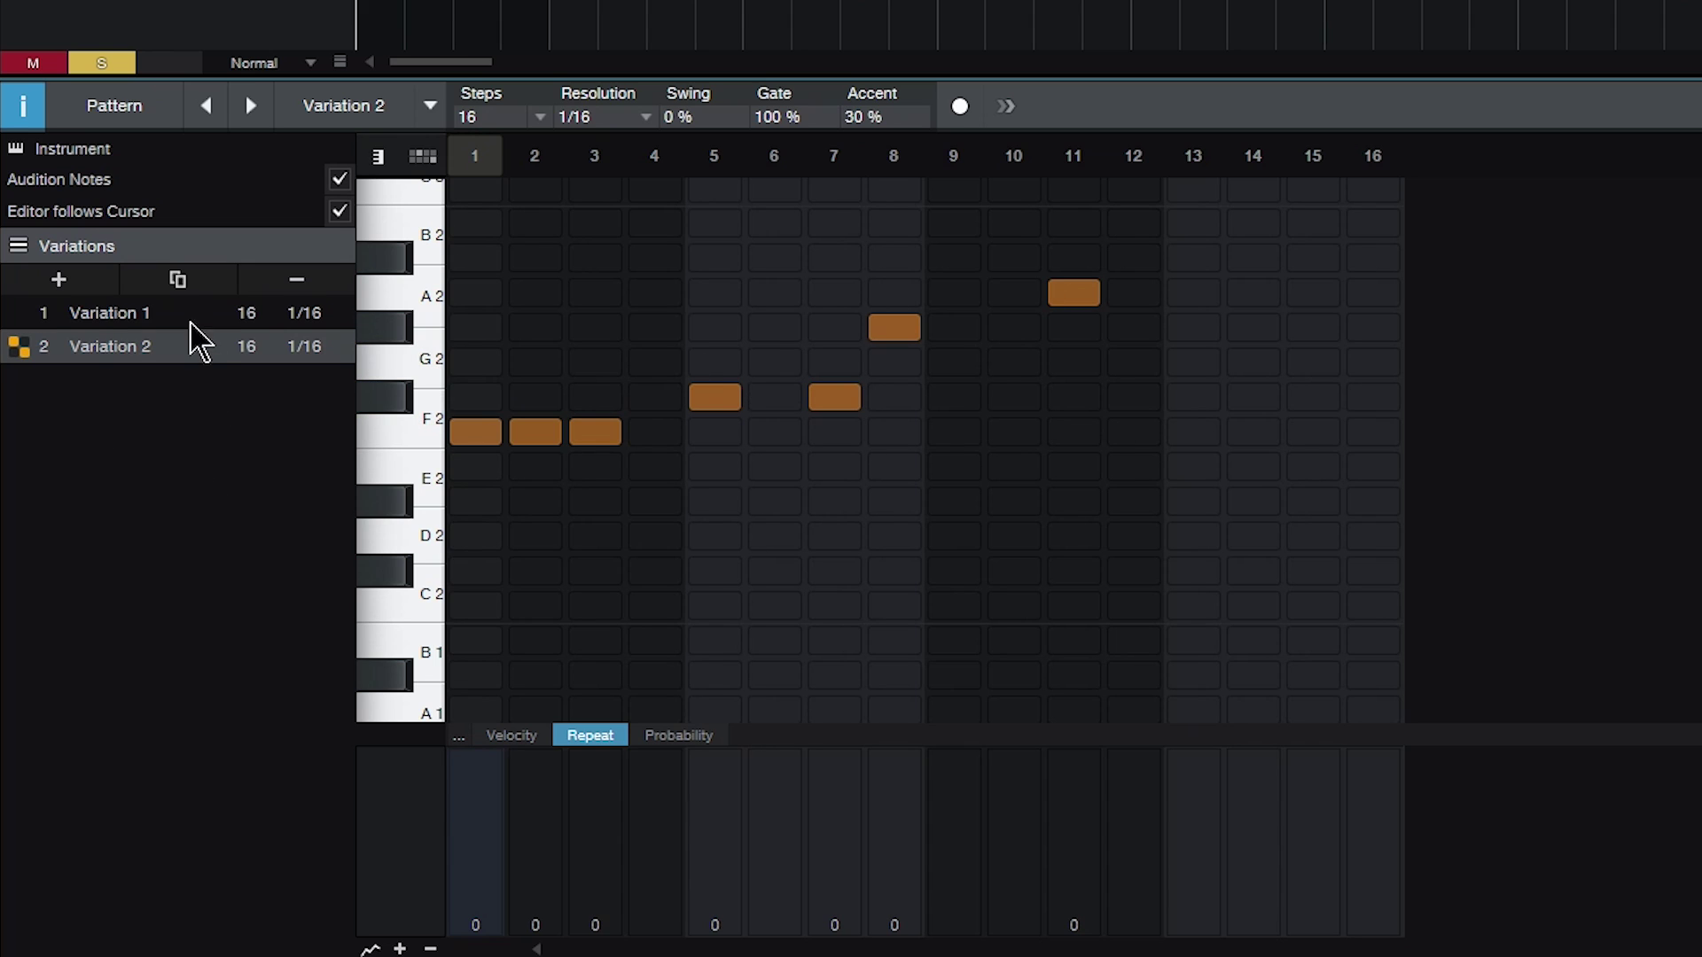
Duplicate Variation 2 as Variation 3.
left_click(177, 279)
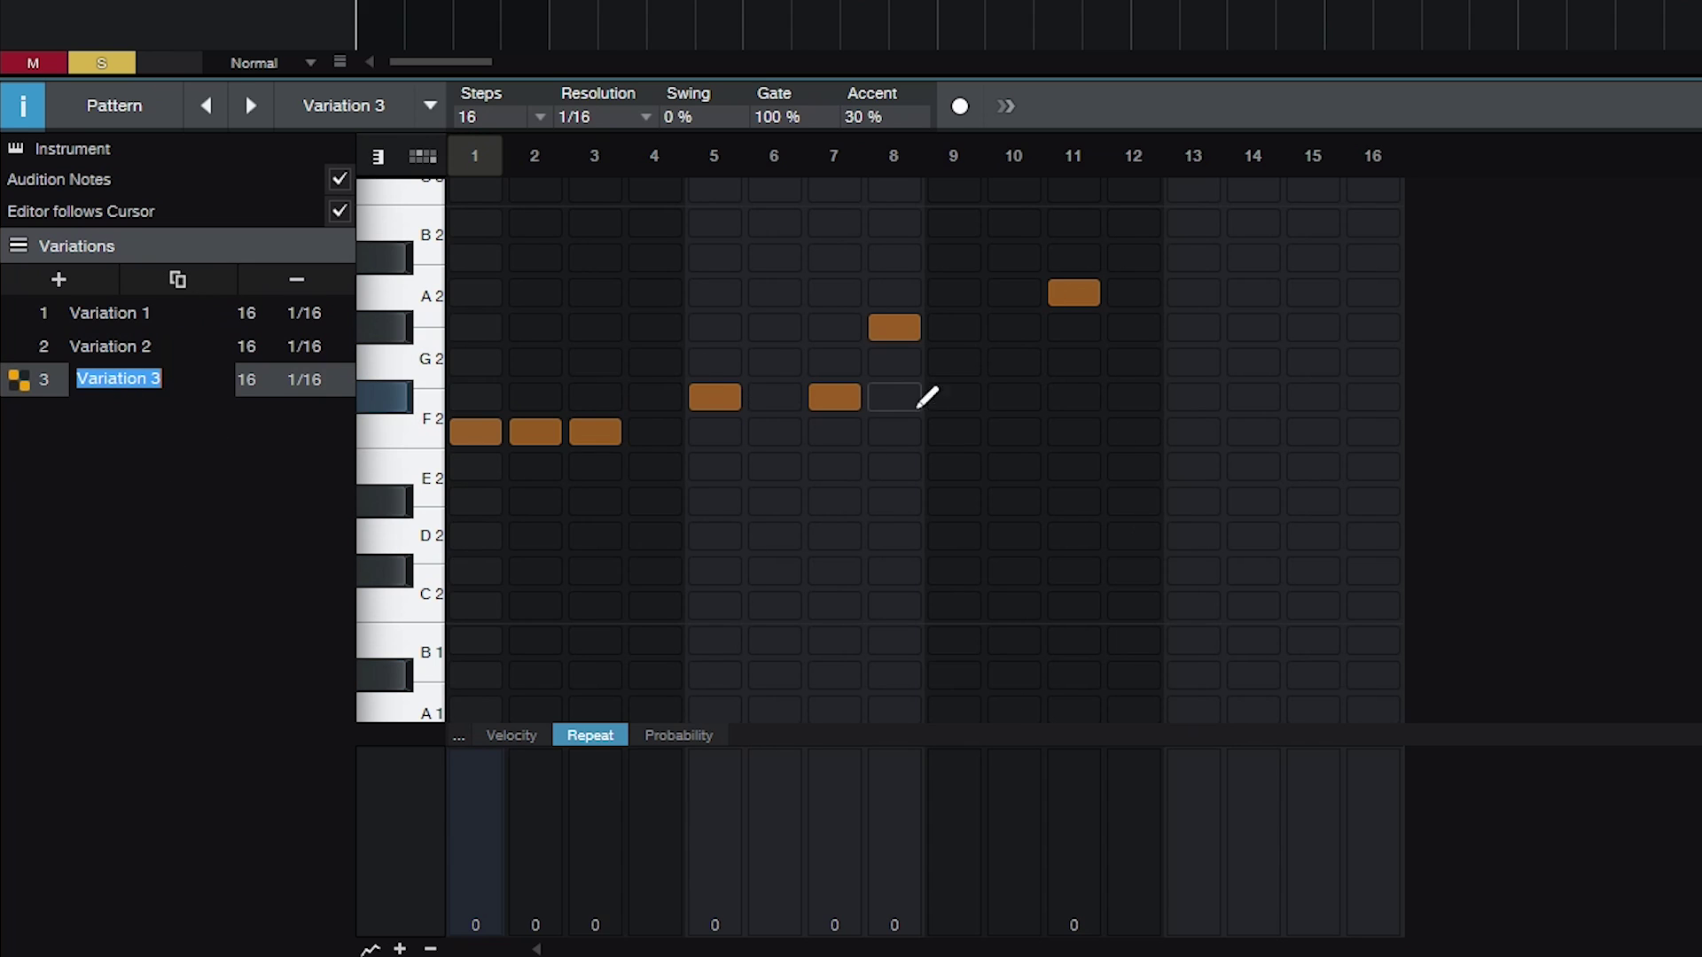
scroll(944, 580, "down", 2)
scroll(944, 581, "up", 6)
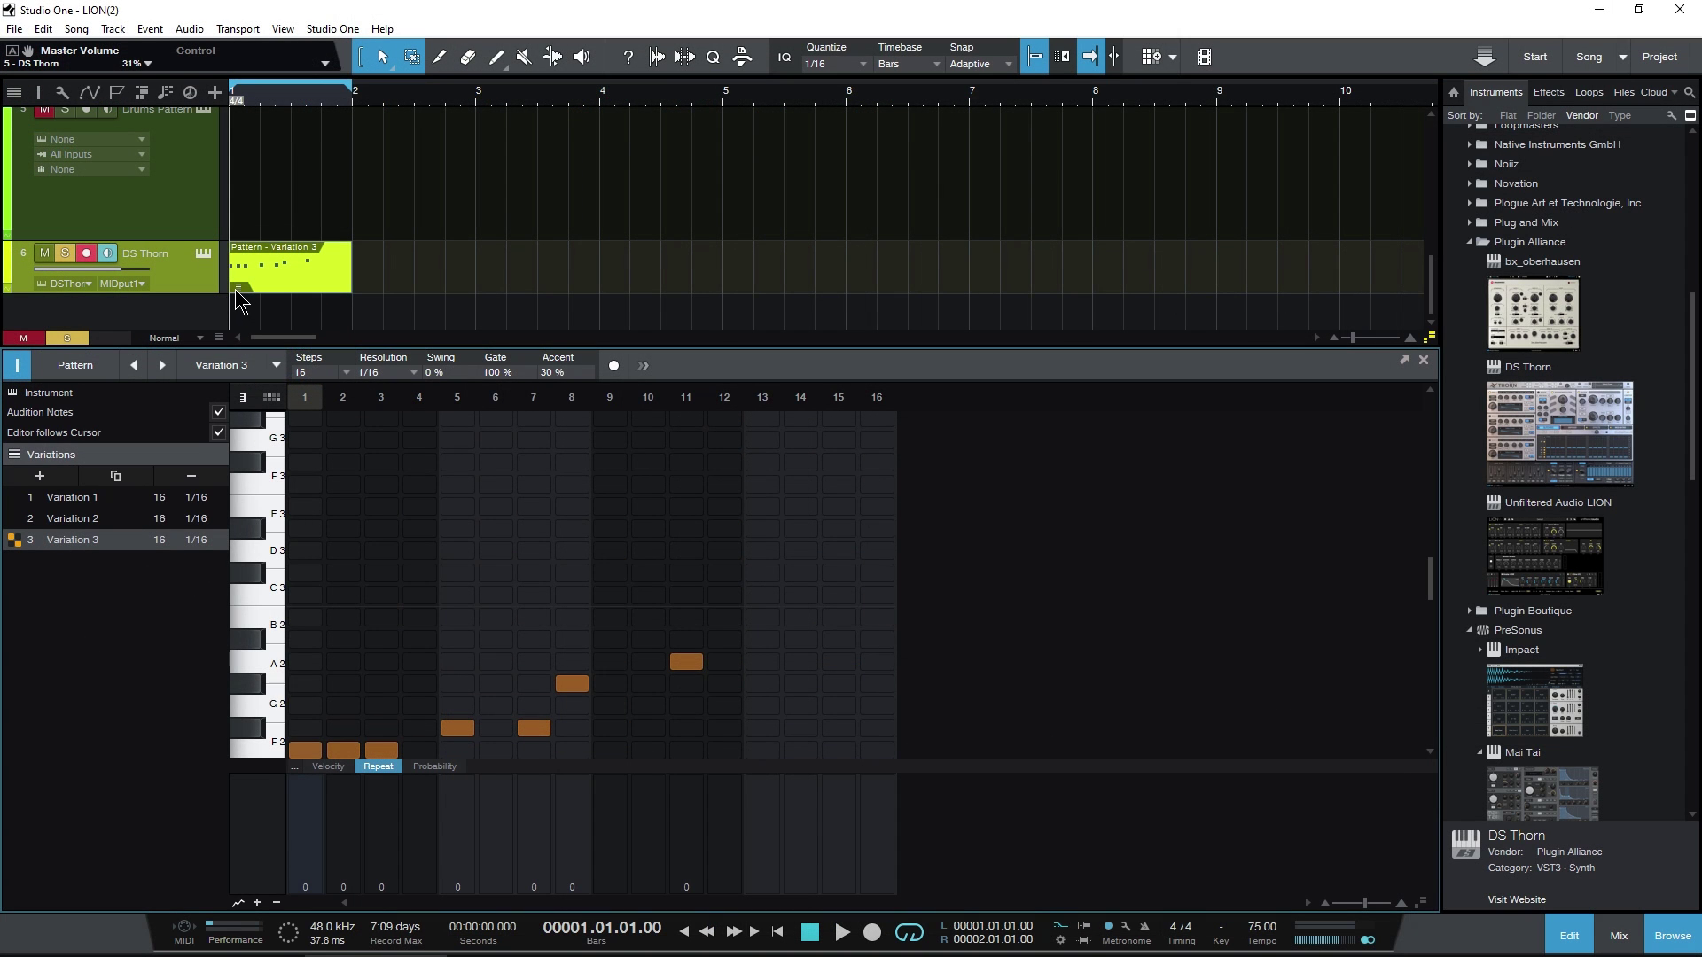
Switch the DS Thorn part to Variation 2 and place two more Variation 2 parts after it on the track.
left_click(239, 287)
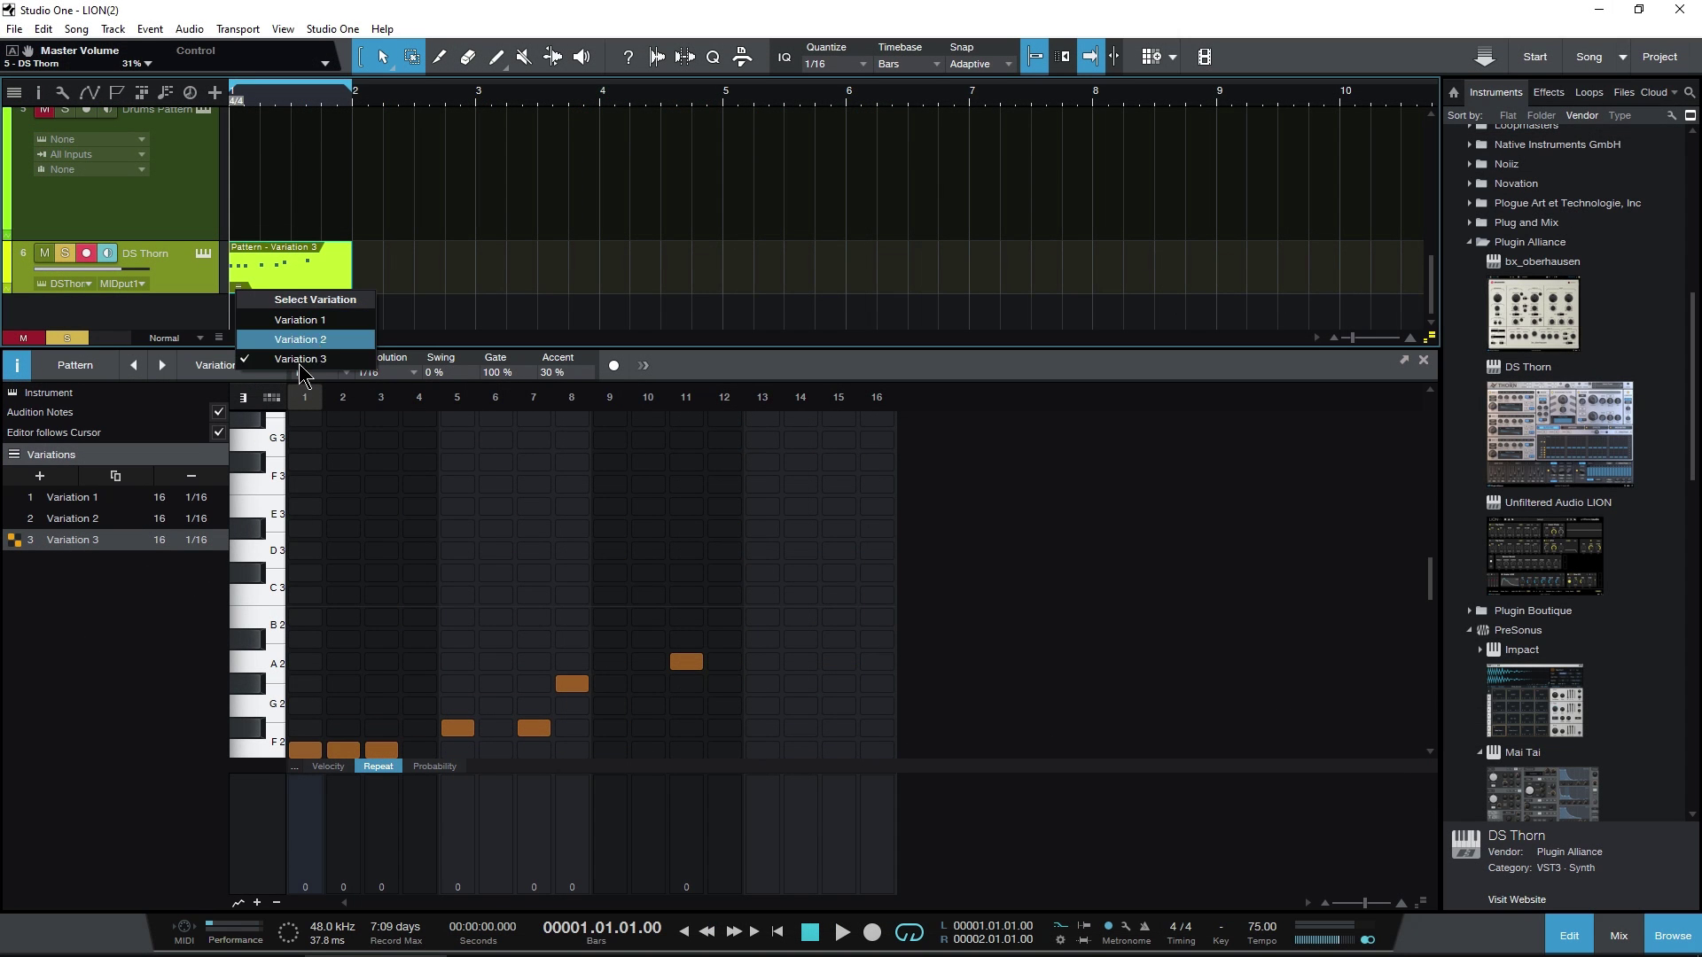
left_click(250, 387)
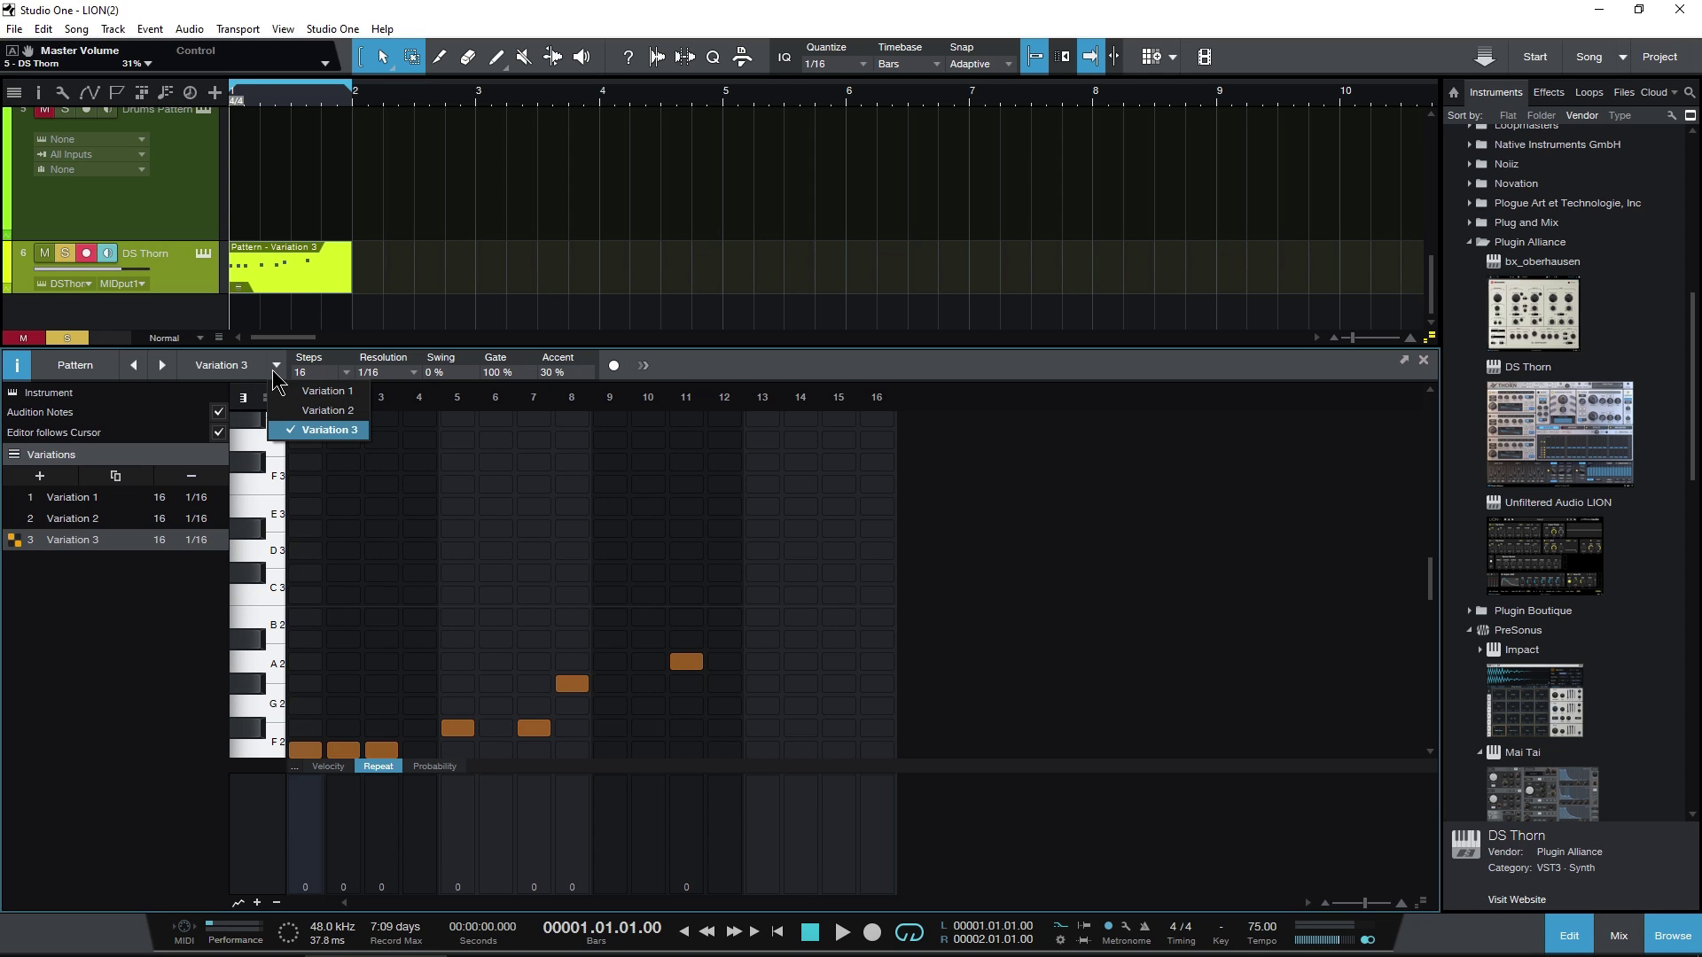
left_click(59, 521)
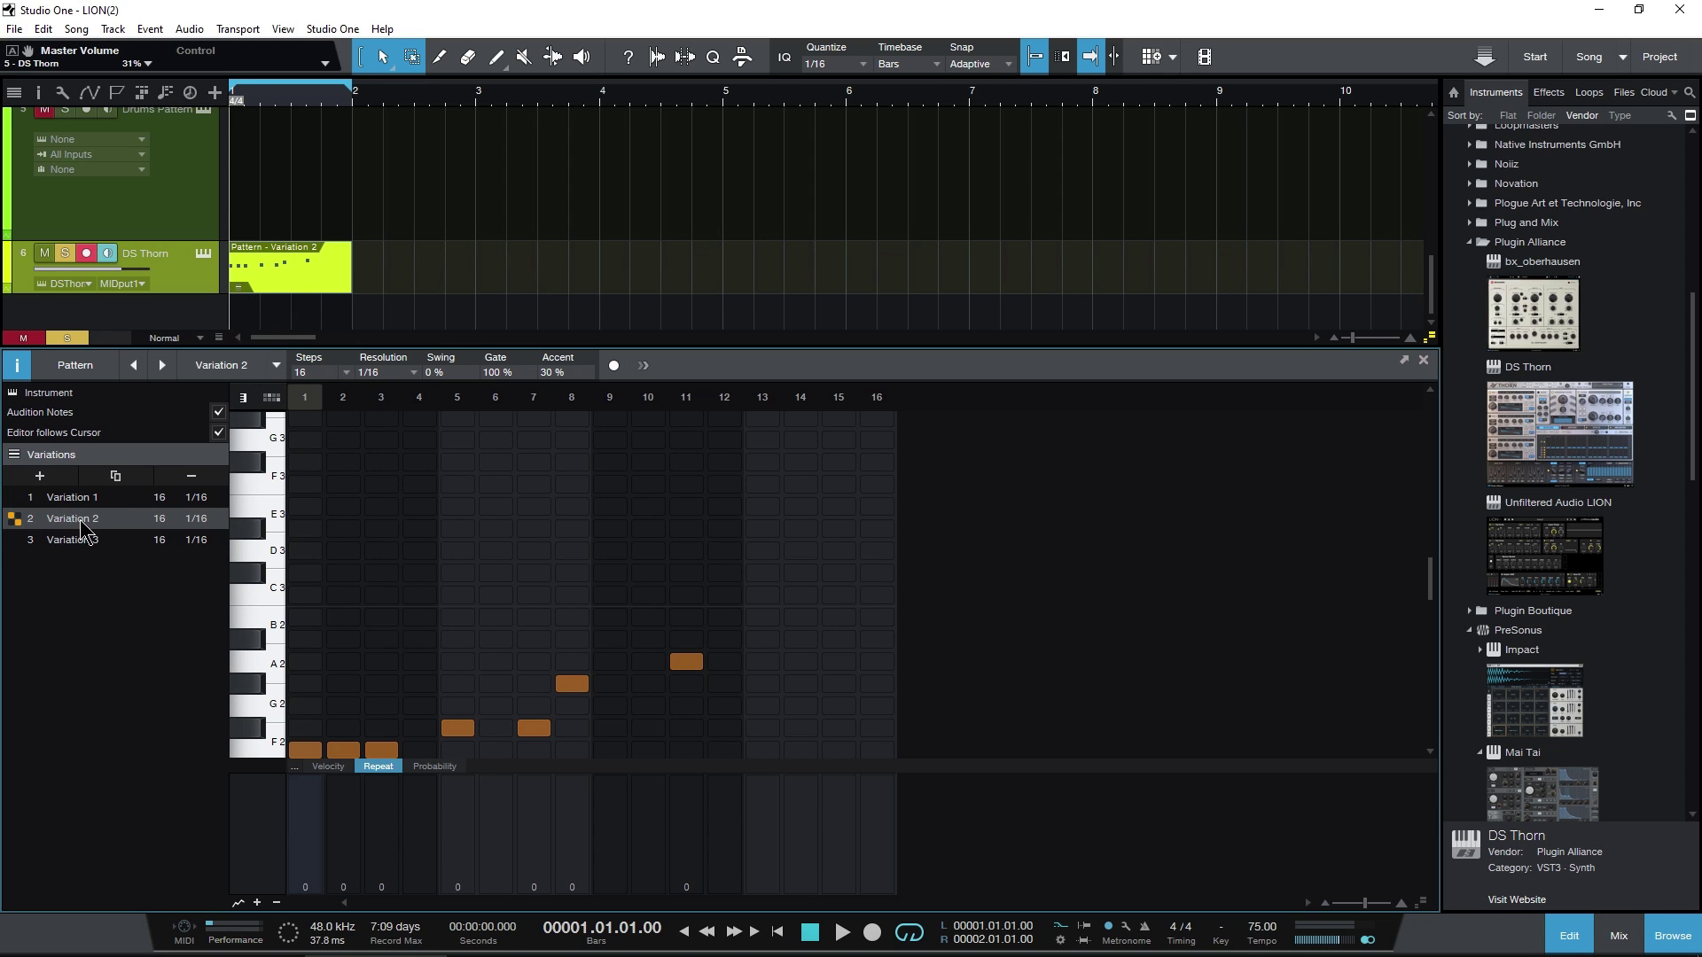
left_click_drag(80, 521, 395, 271)
left_click_drag(71, 512, 589, 267)
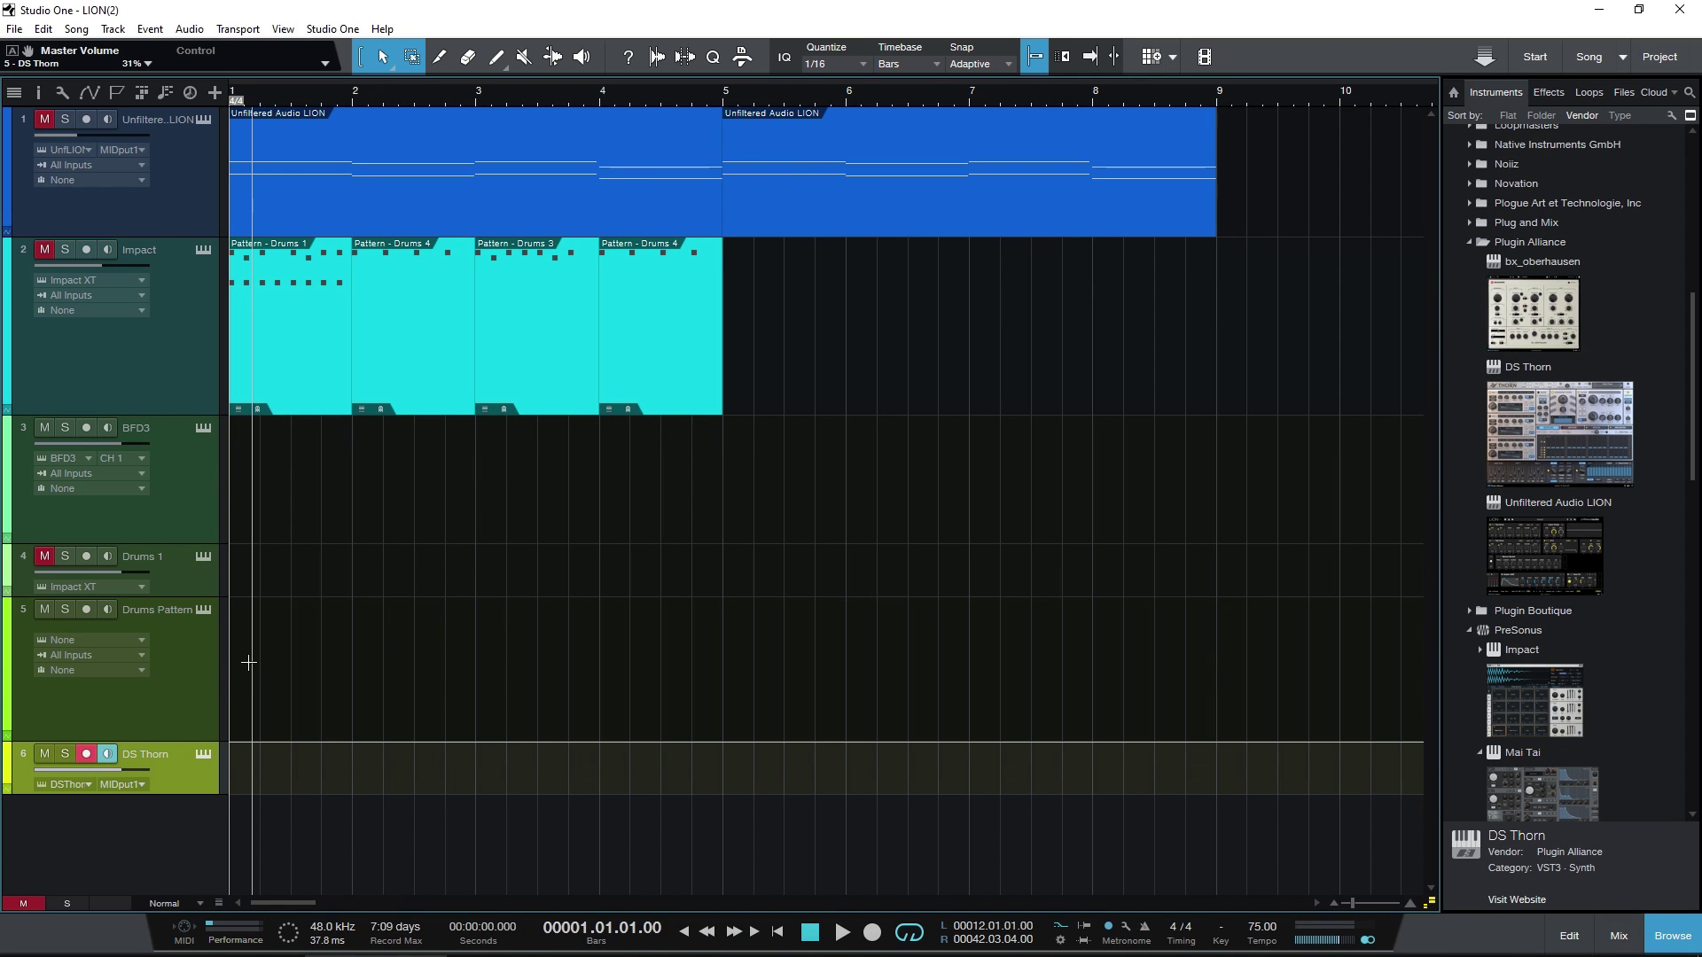
Open the BFD3 track's instrument and audition pieces of its drum kit.
left_click(203, 429)
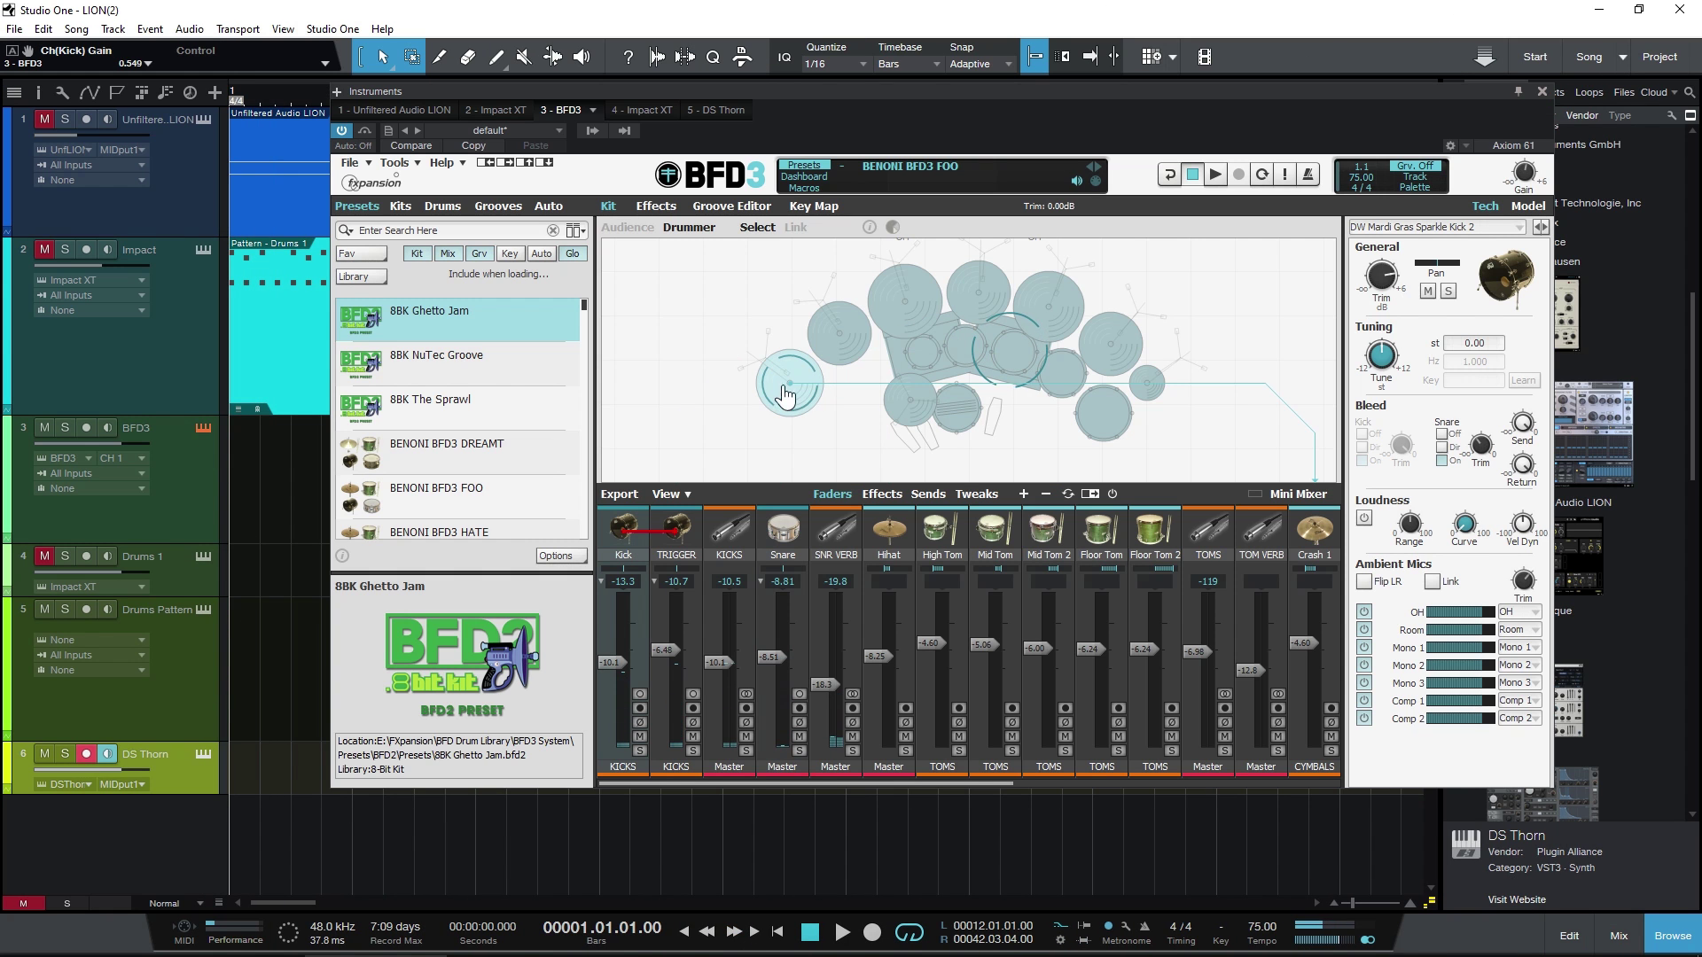
left_click(1063, 353)
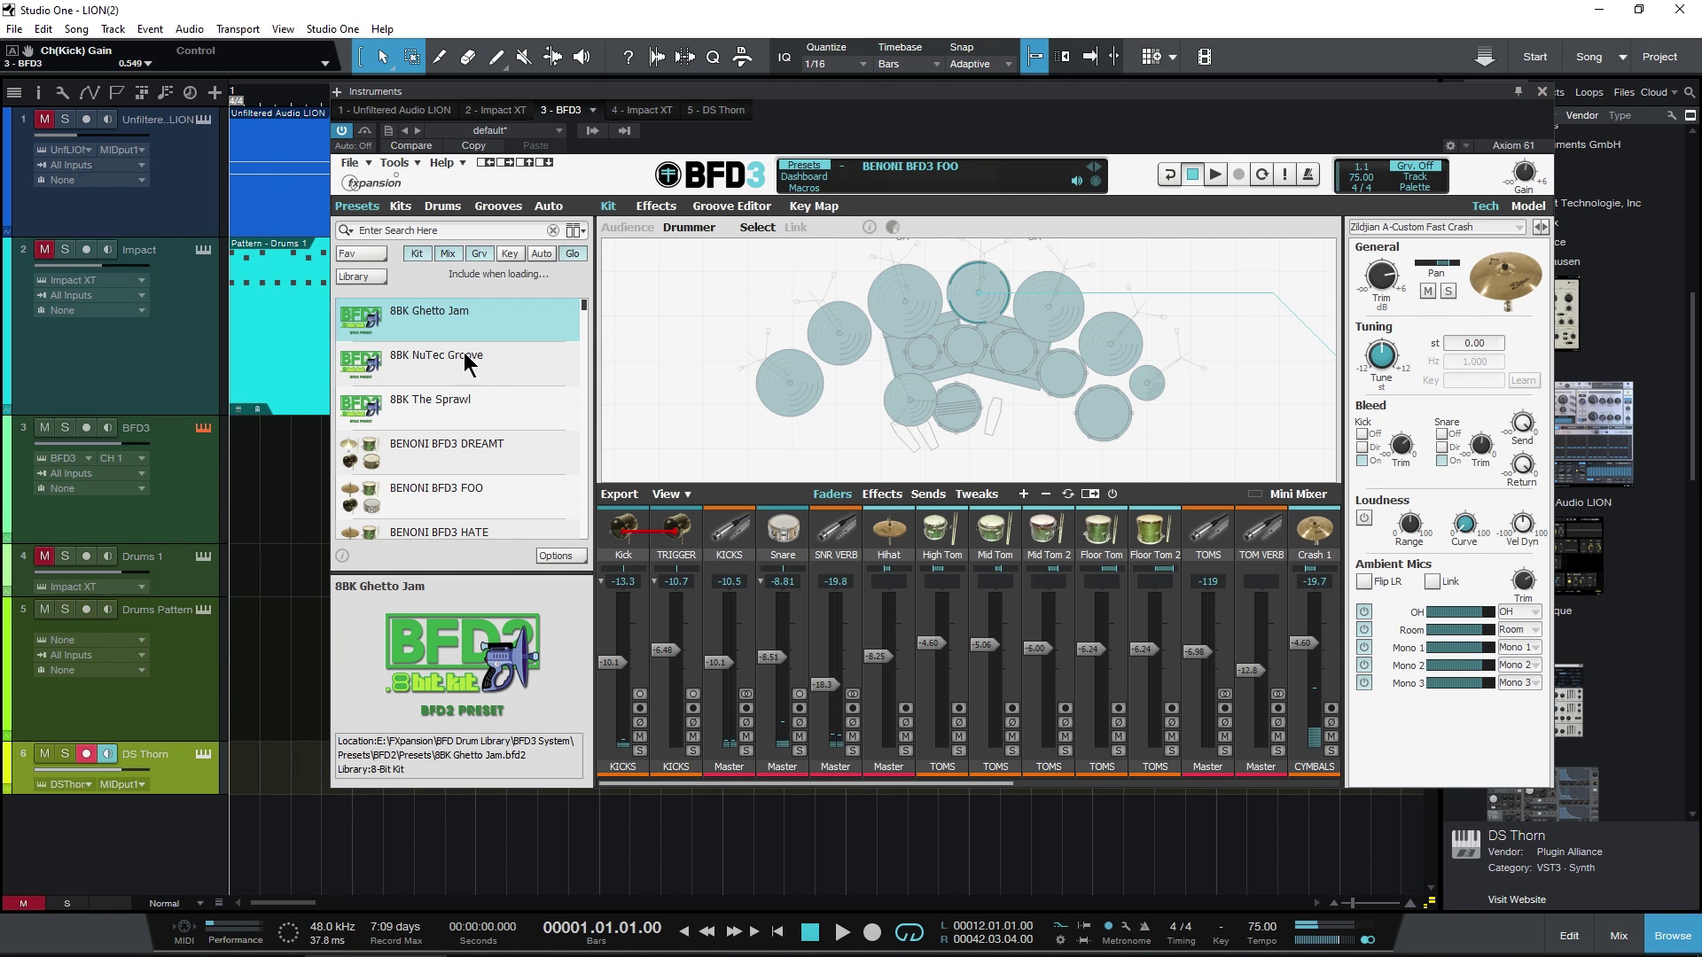
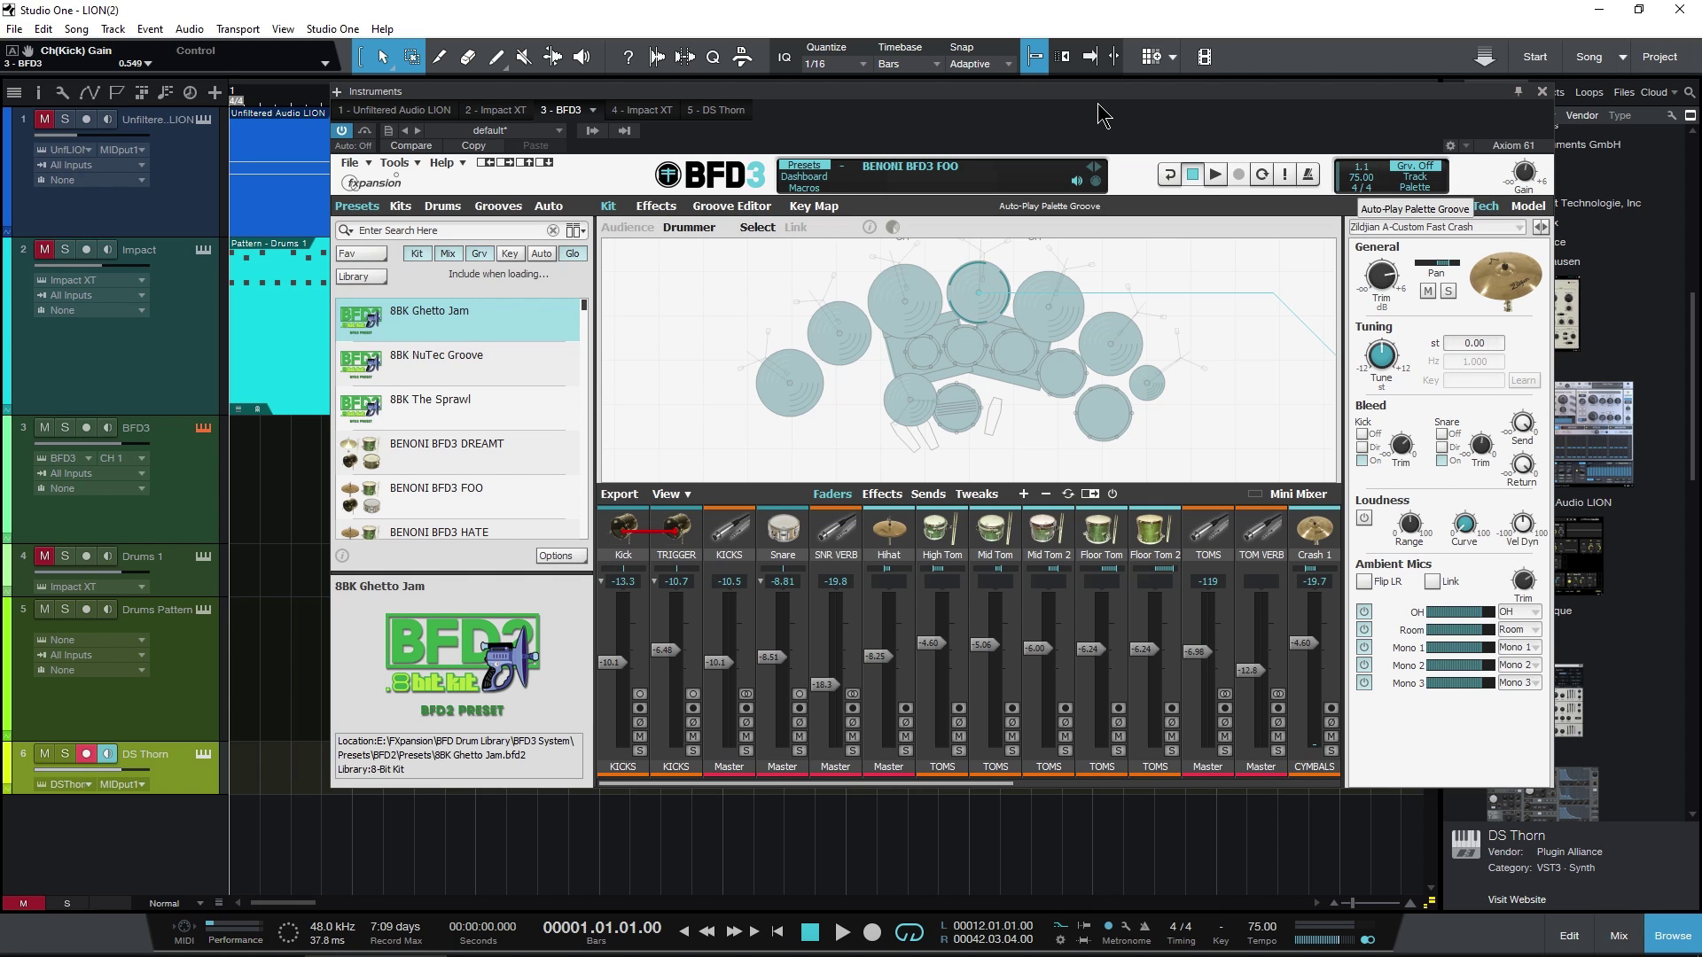
View BFD3's Groove Editor, return to the Kit page and close the instrument window.
left_click(725, 209)
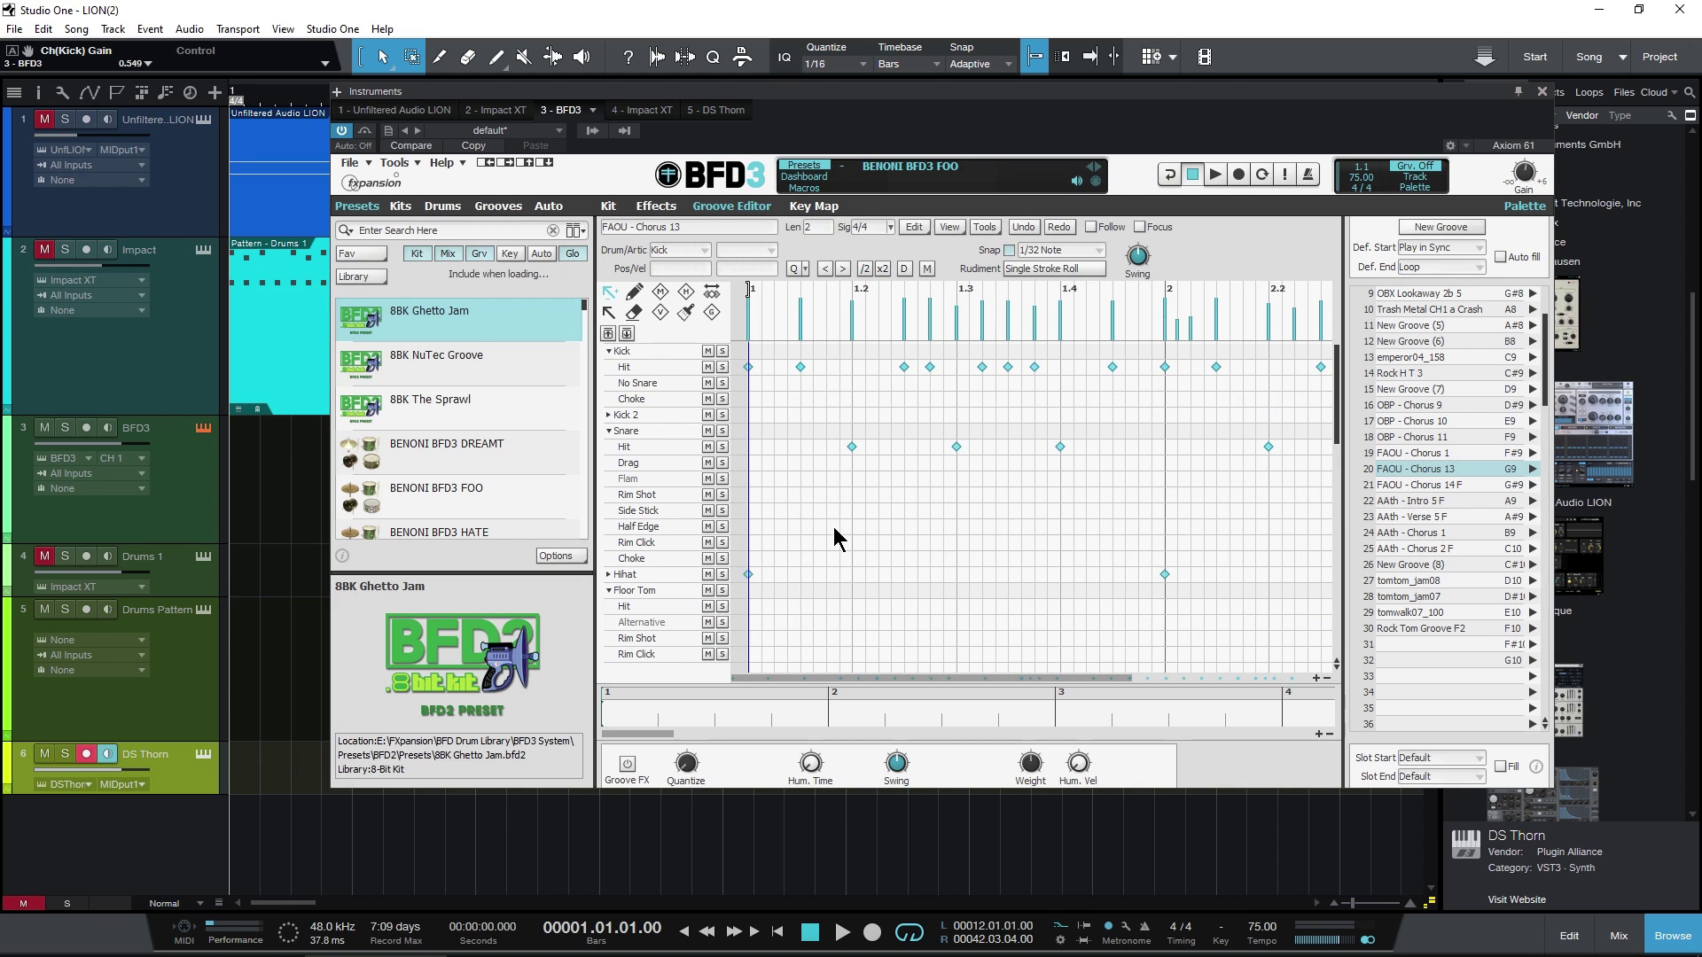
left_click(608, 209)
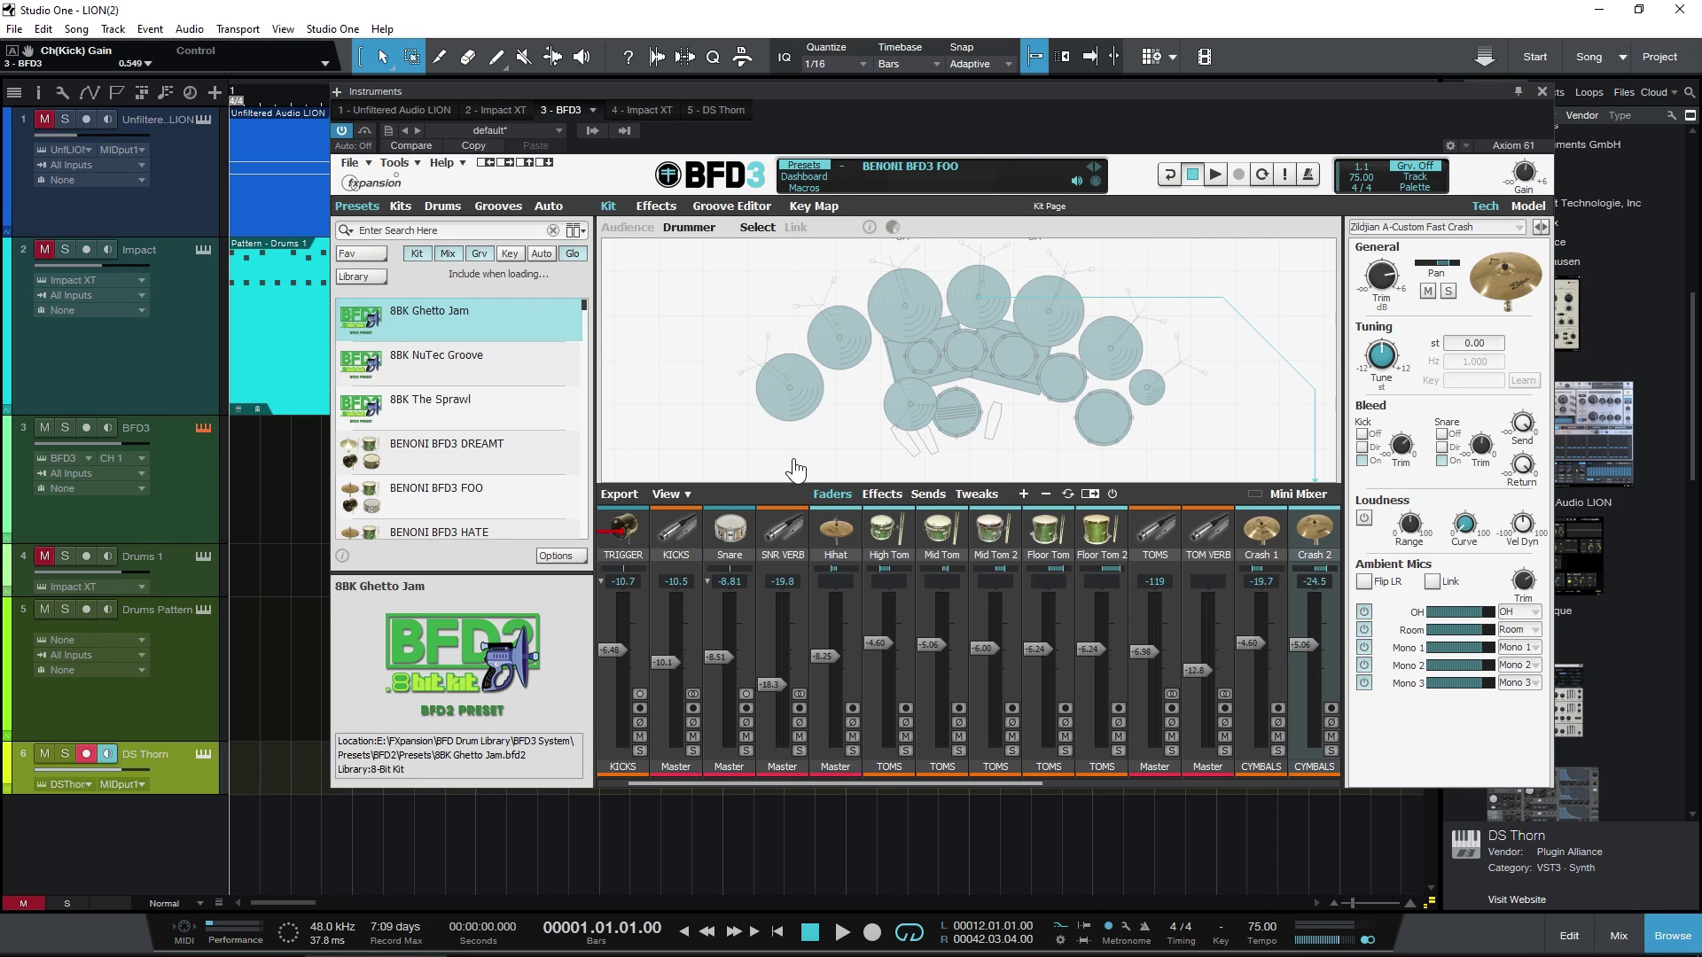
left_click(1542, 92)
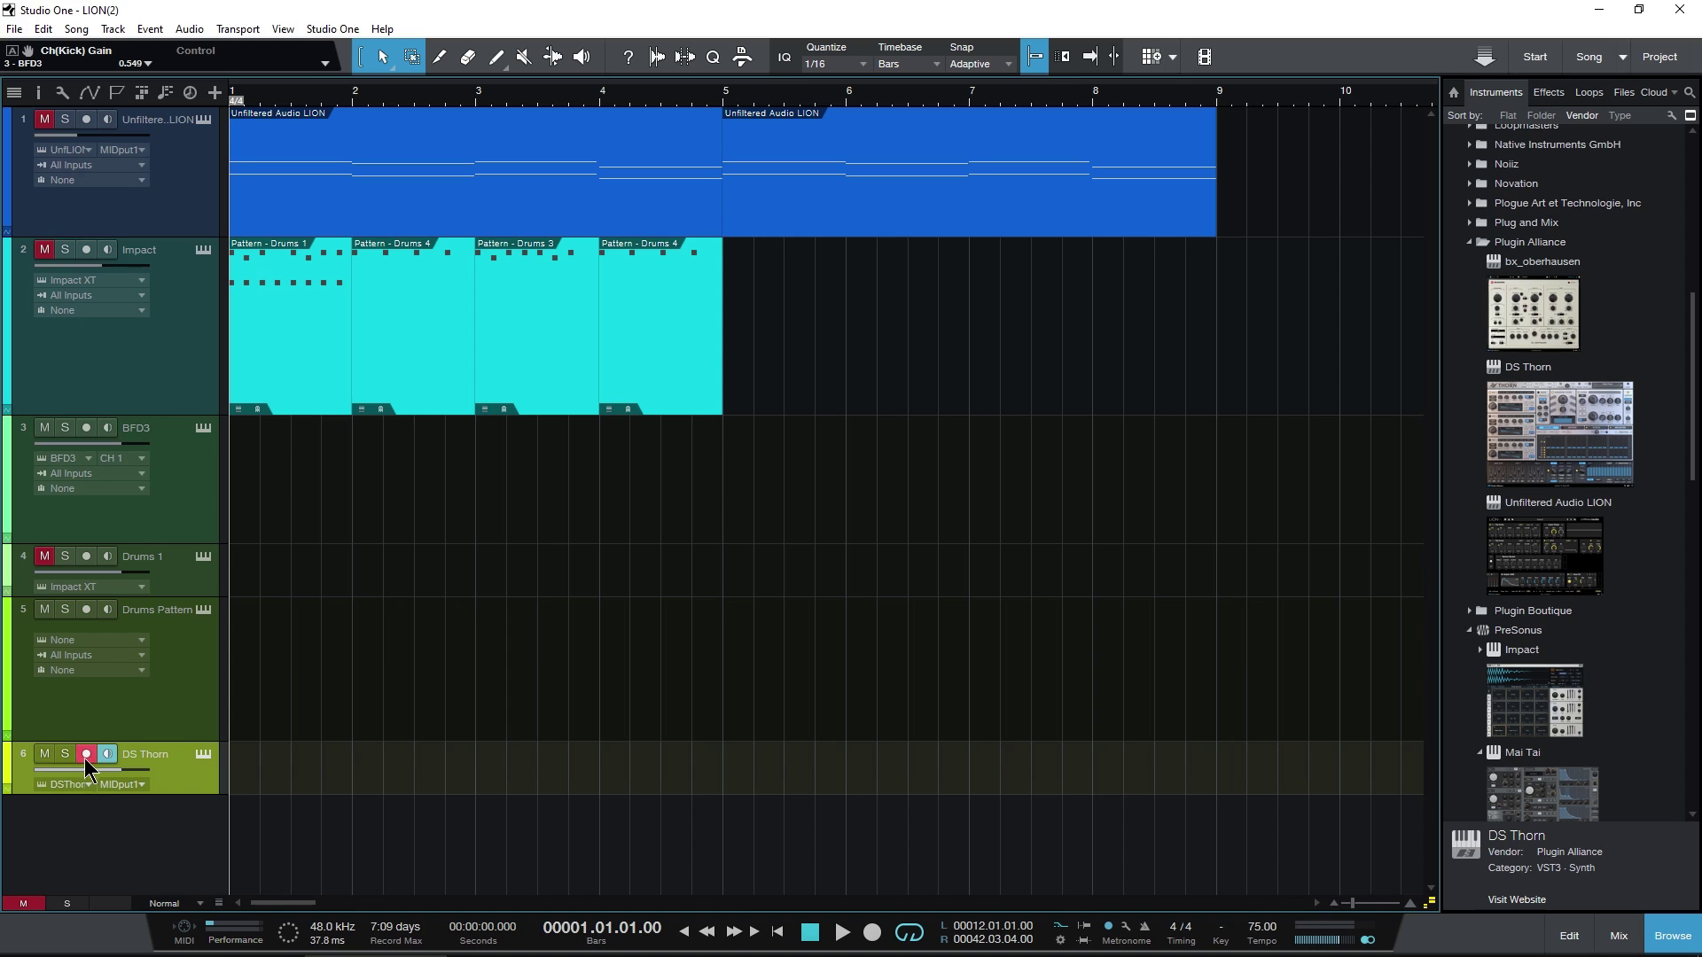
Create an instrument part on the BFD3 track, extend it to almost bar 4 and open it in the editor.
double_click(273, 489)
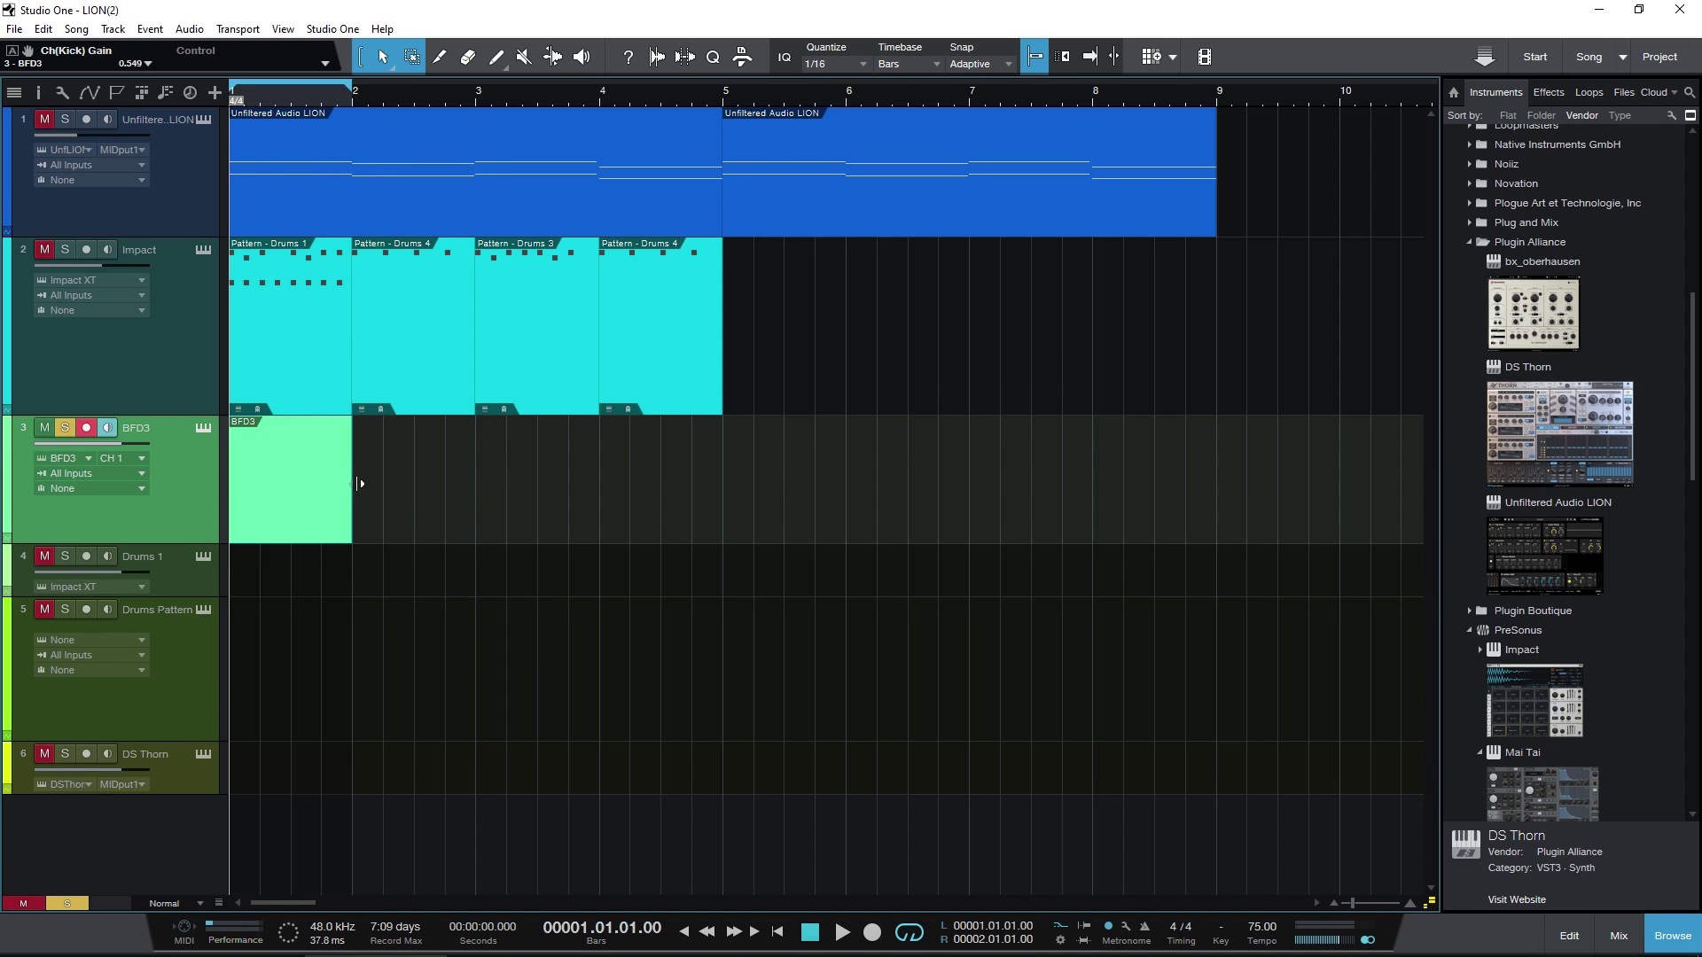
left_click_drag(359, 479, 584, 497)
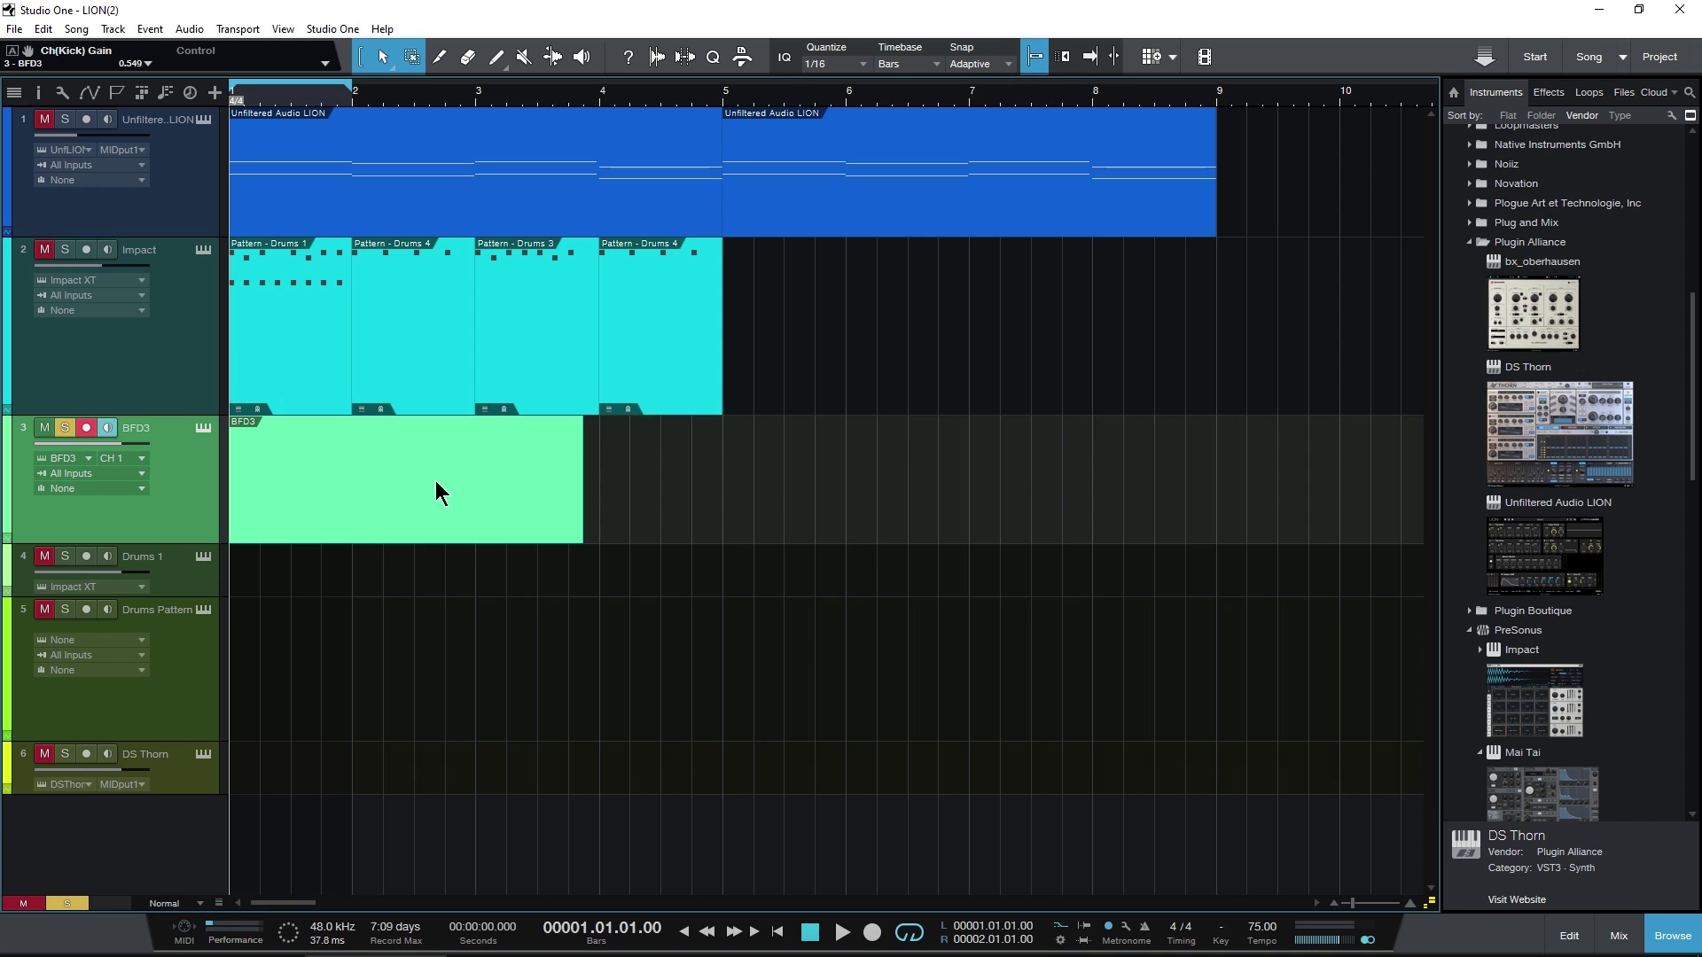
left_click(1542, 929)
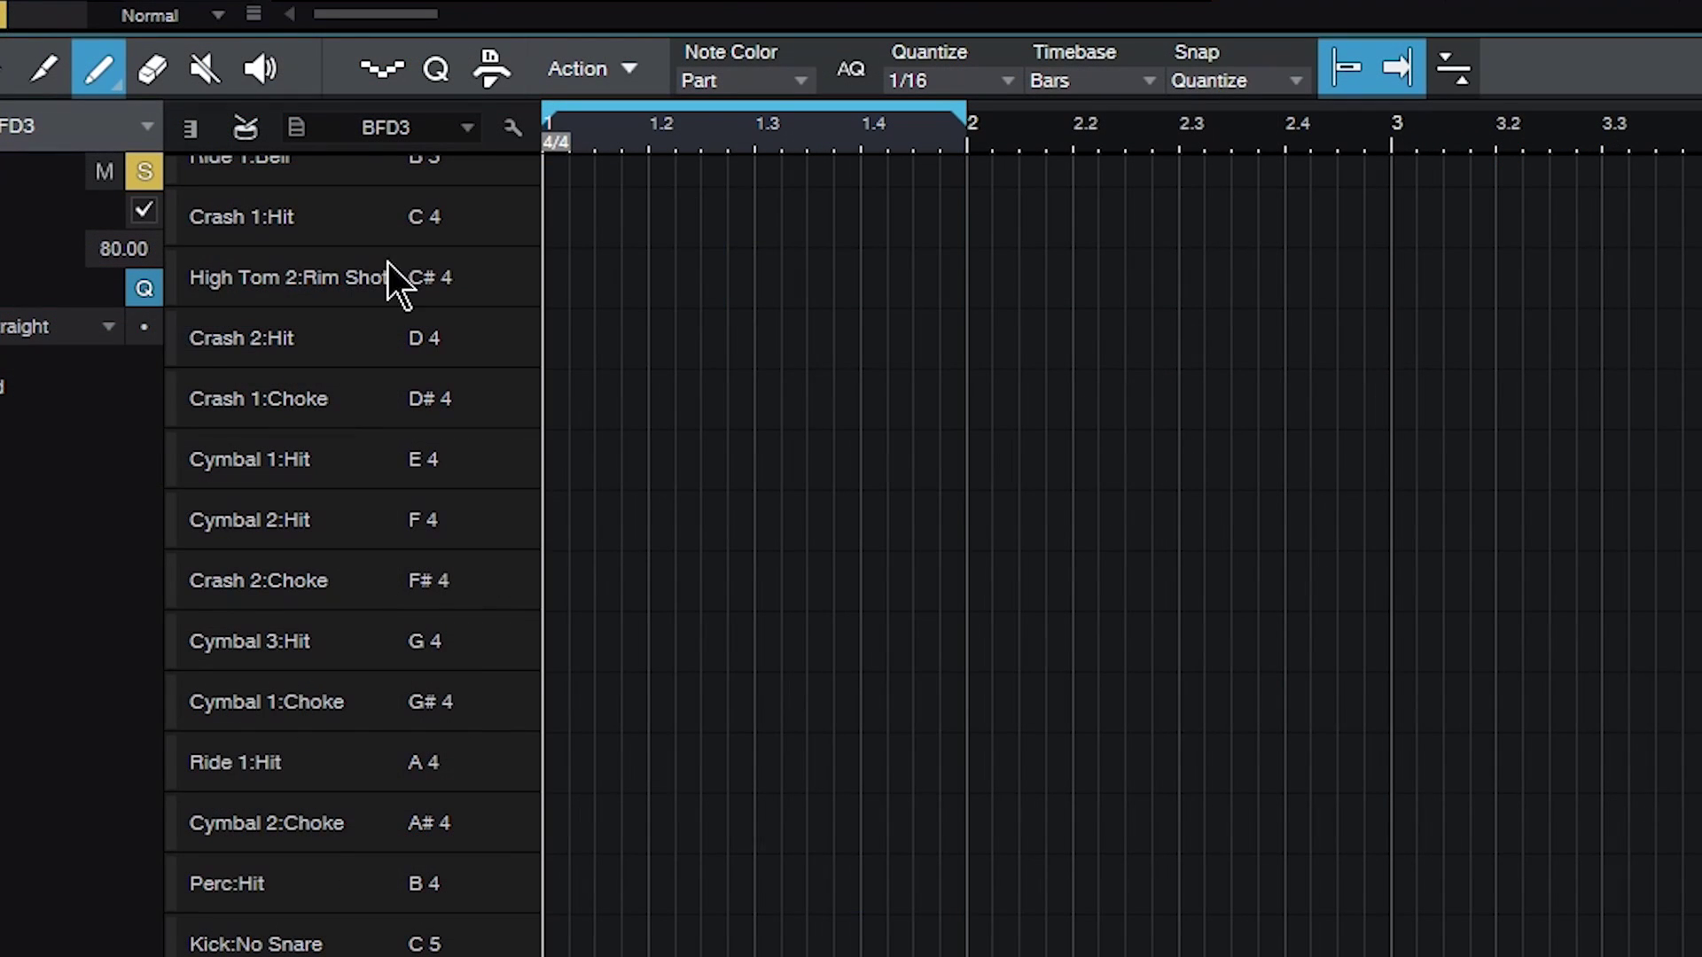
Compare the BFD3 part's named drum list with its piano keyboard view, browsing the drum pieces from C 0 upward.
scroll(218, 600, "up", 6)
scroll(252, 513, "up", 7)
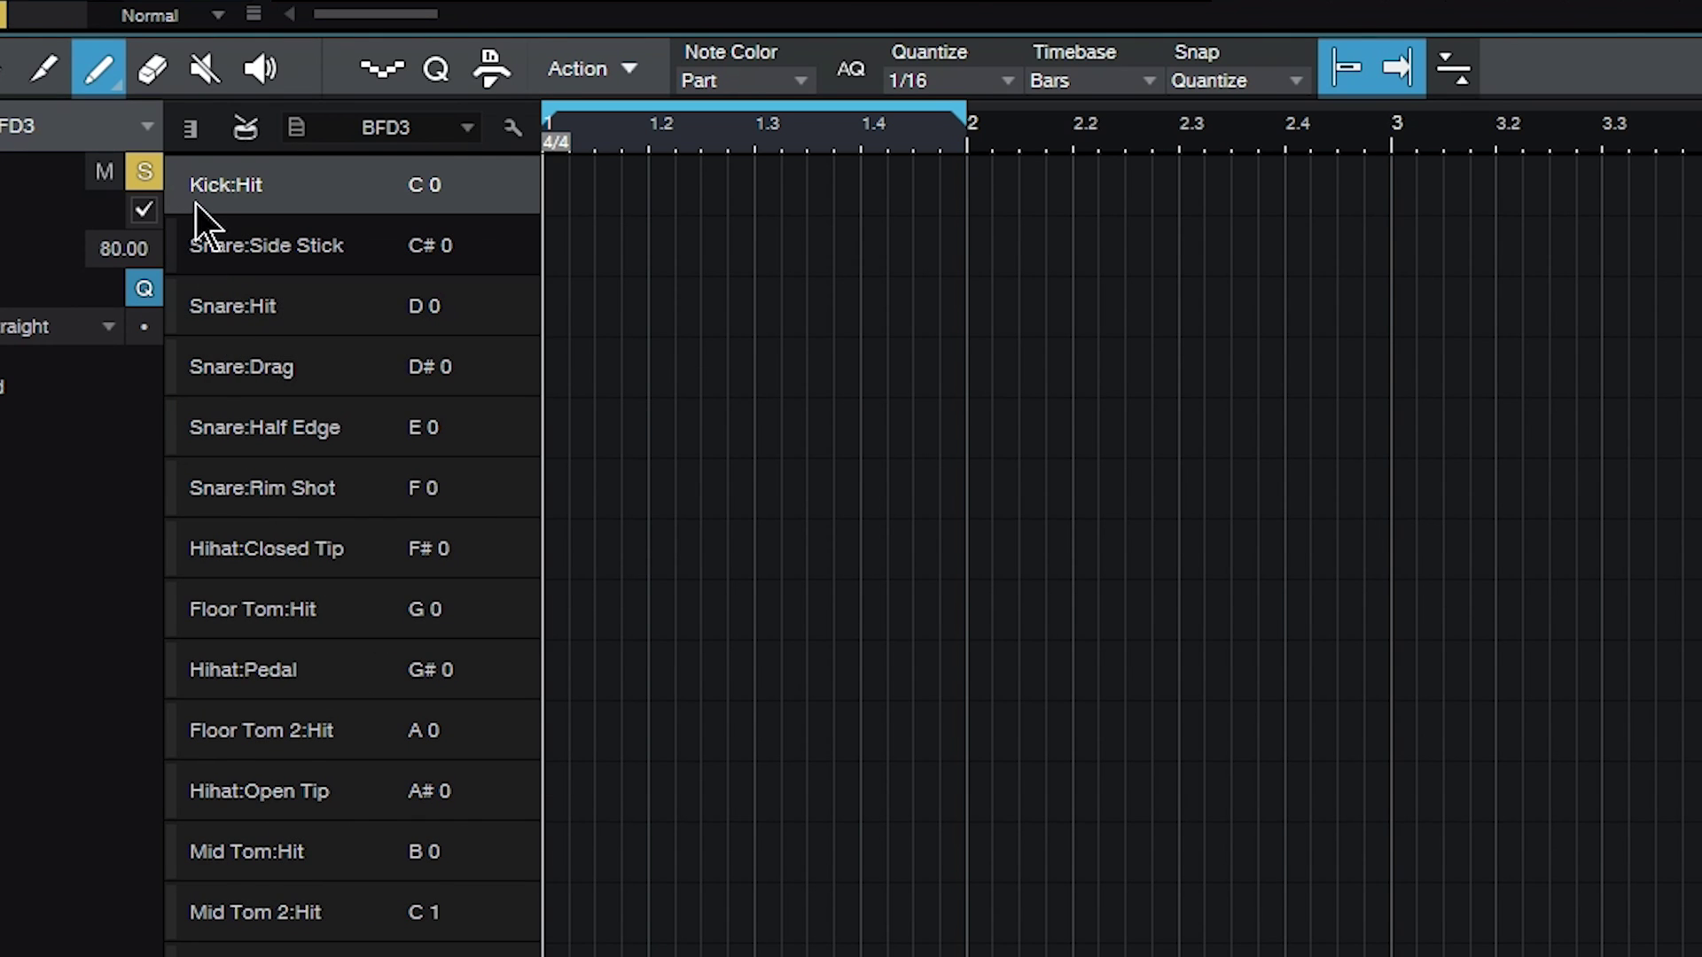
left_click(189, 130)
scroll(229, 710, "up", 6)
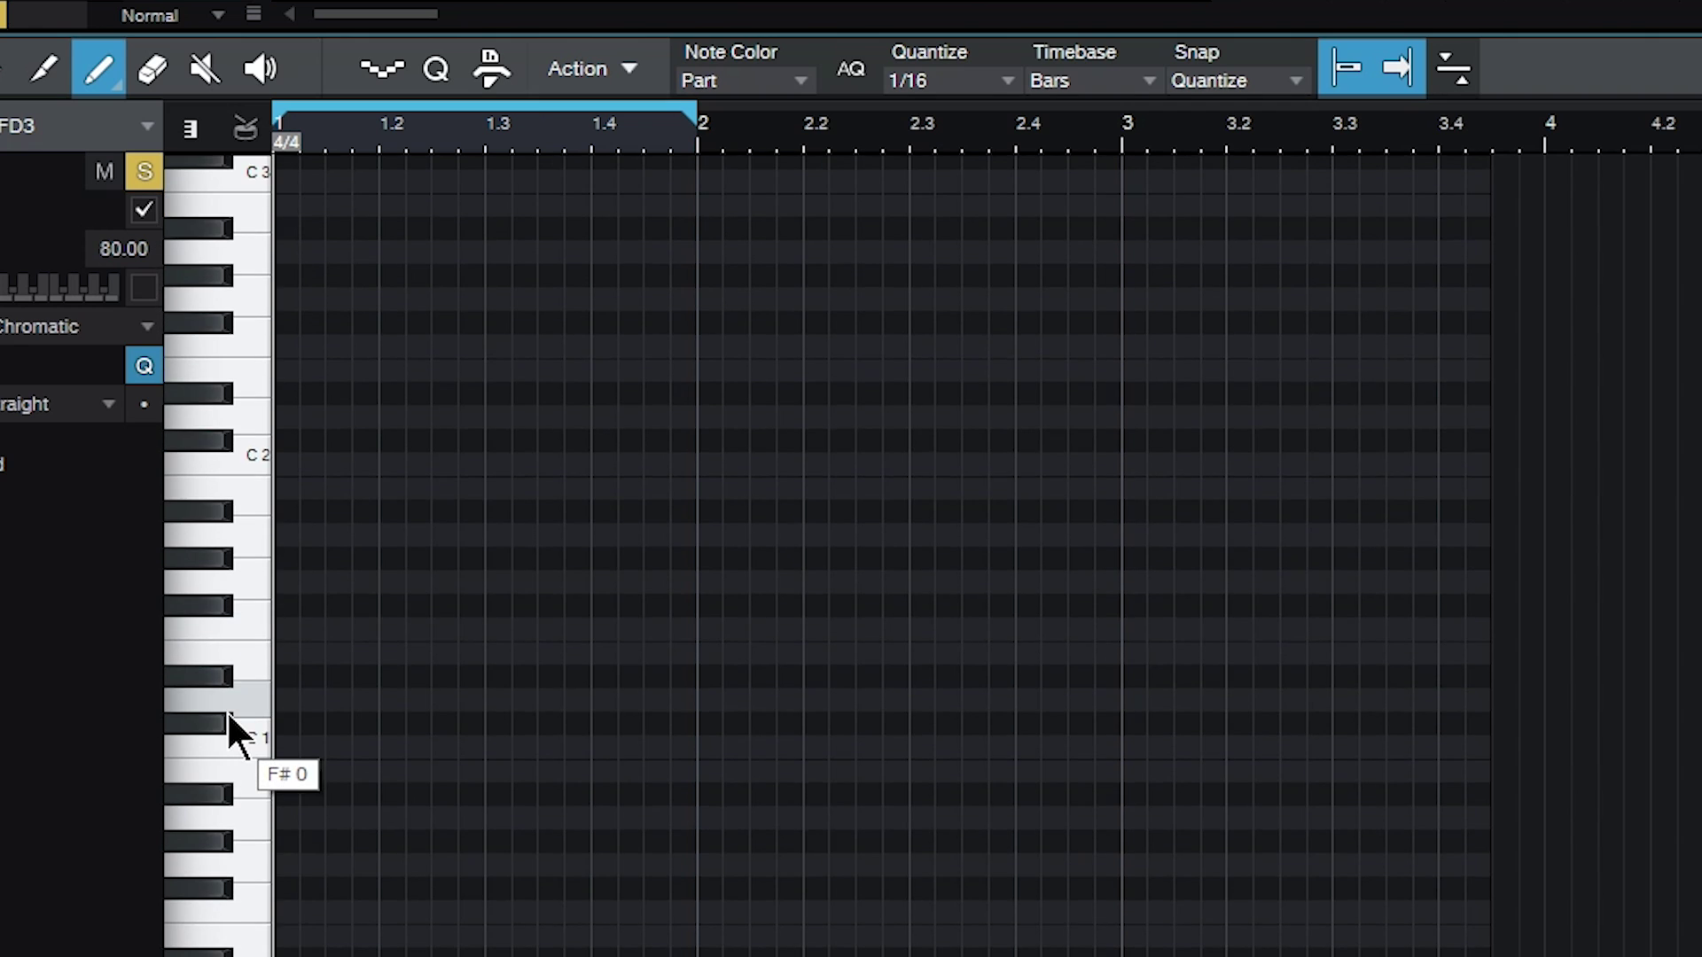
scroll(226, 710, "up", 1)
scroll(227, 711, "down", 3)
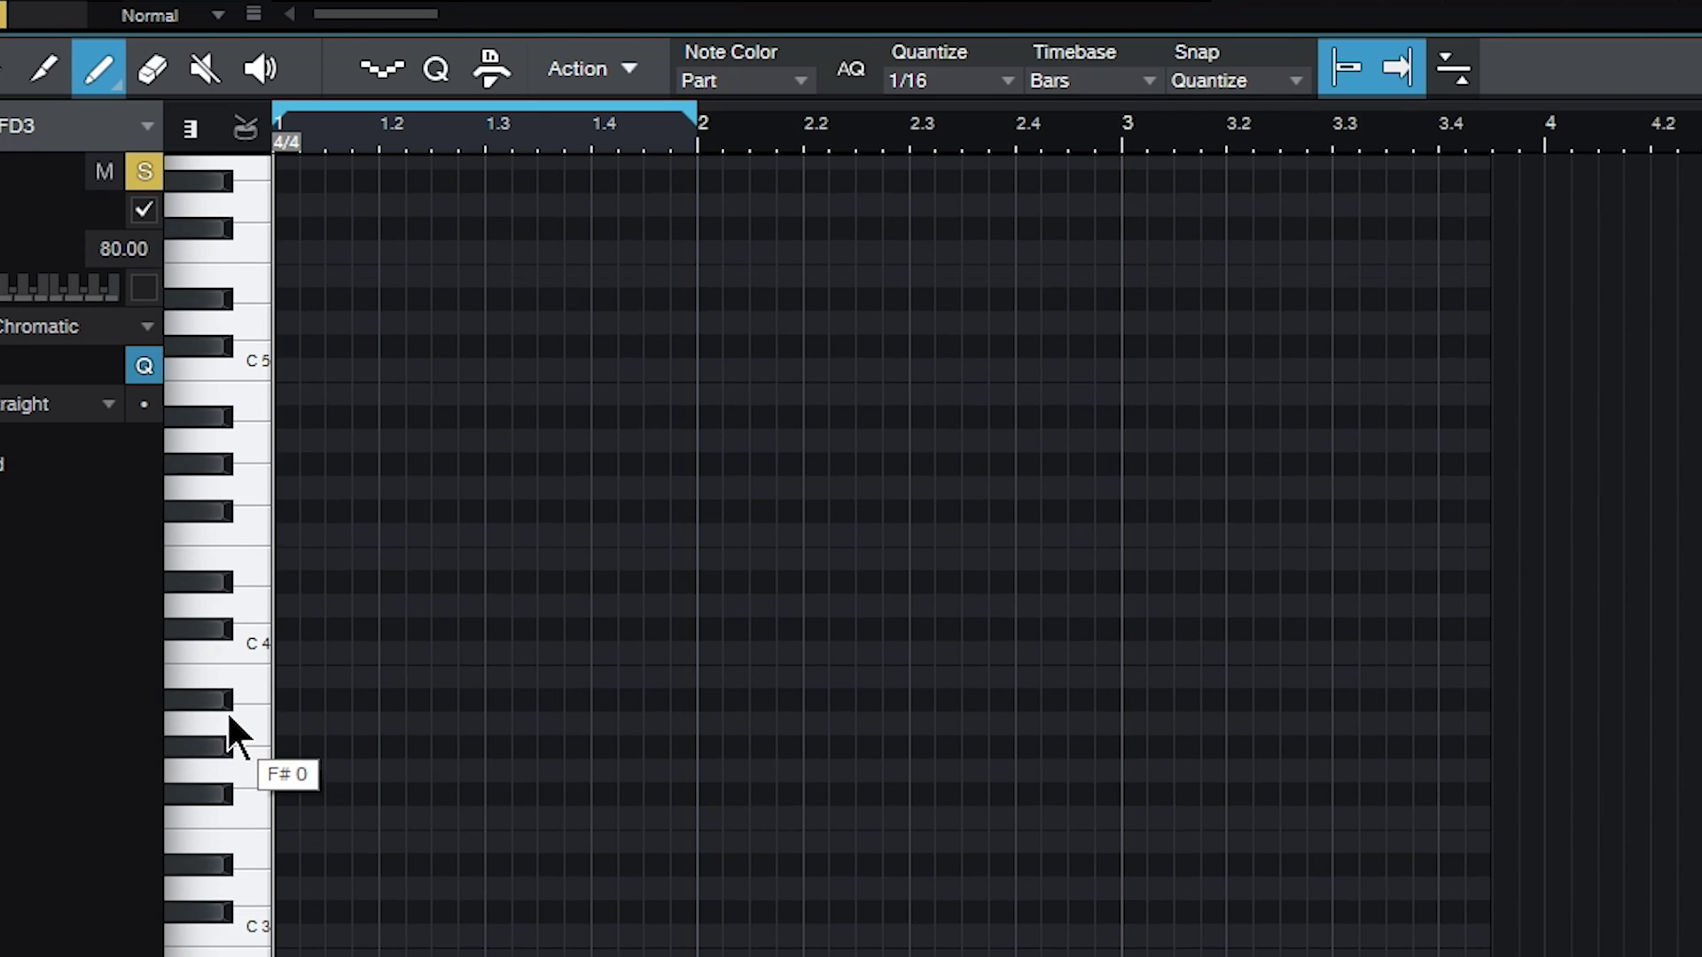
scroll(209, 690, "down", 1)
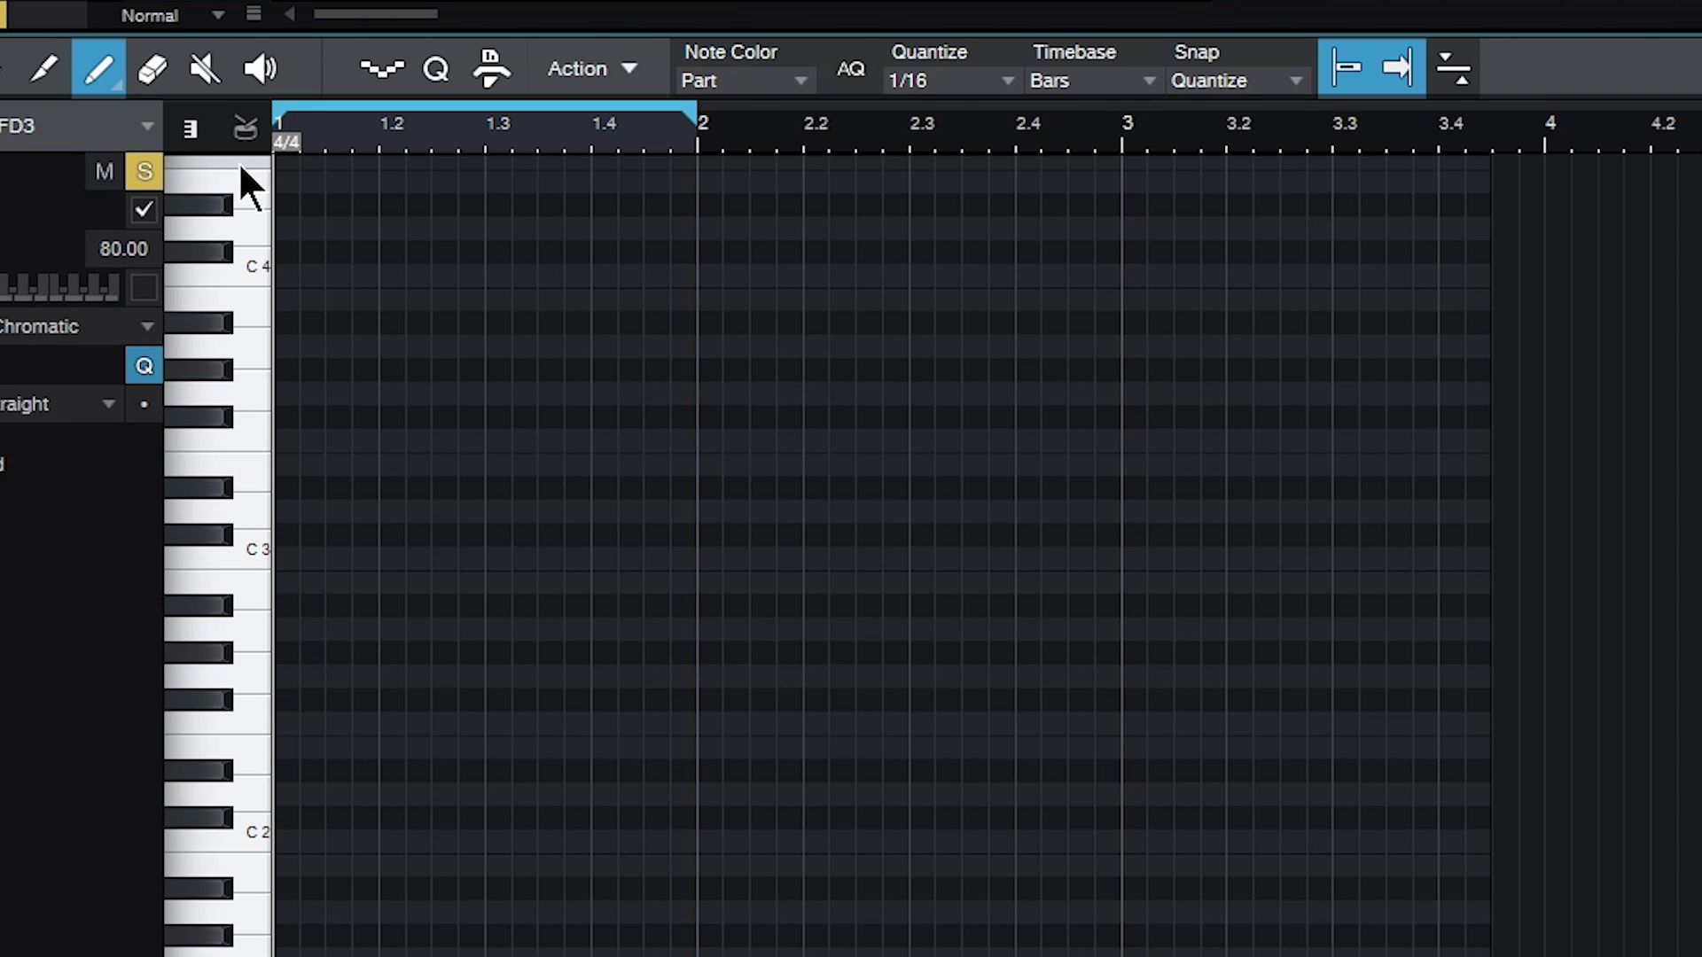
left_click(245, 129)
scroll(475, 564, "down", 20)
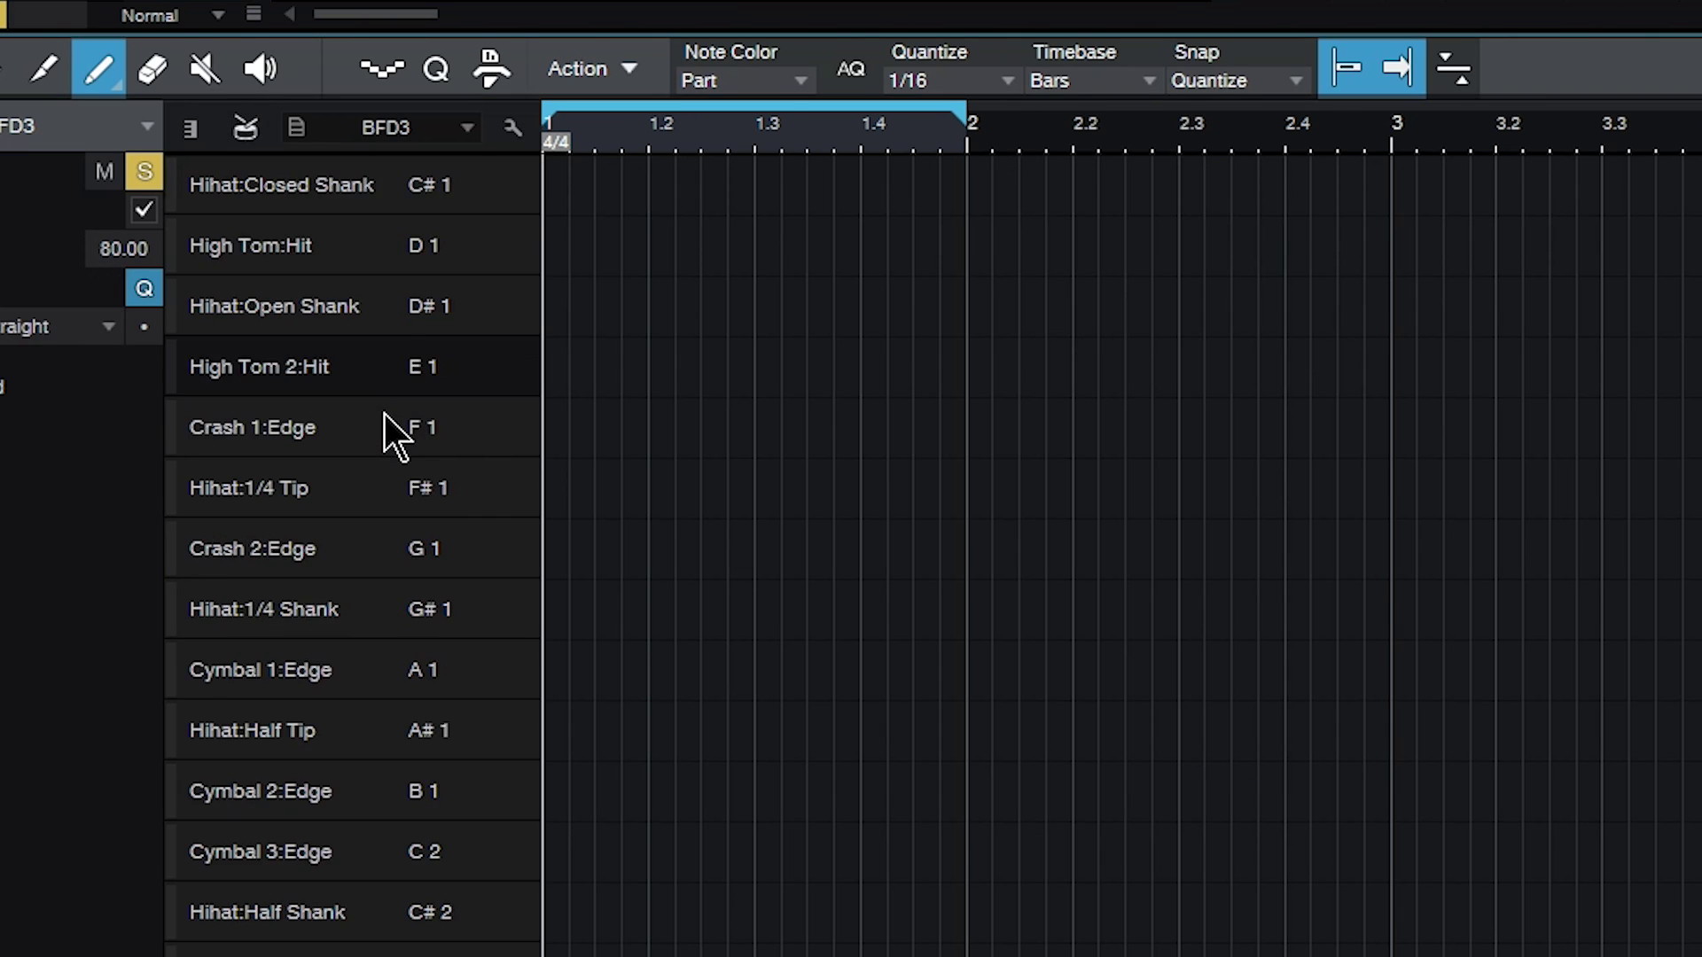
scroll(384, 484, "down", 13)
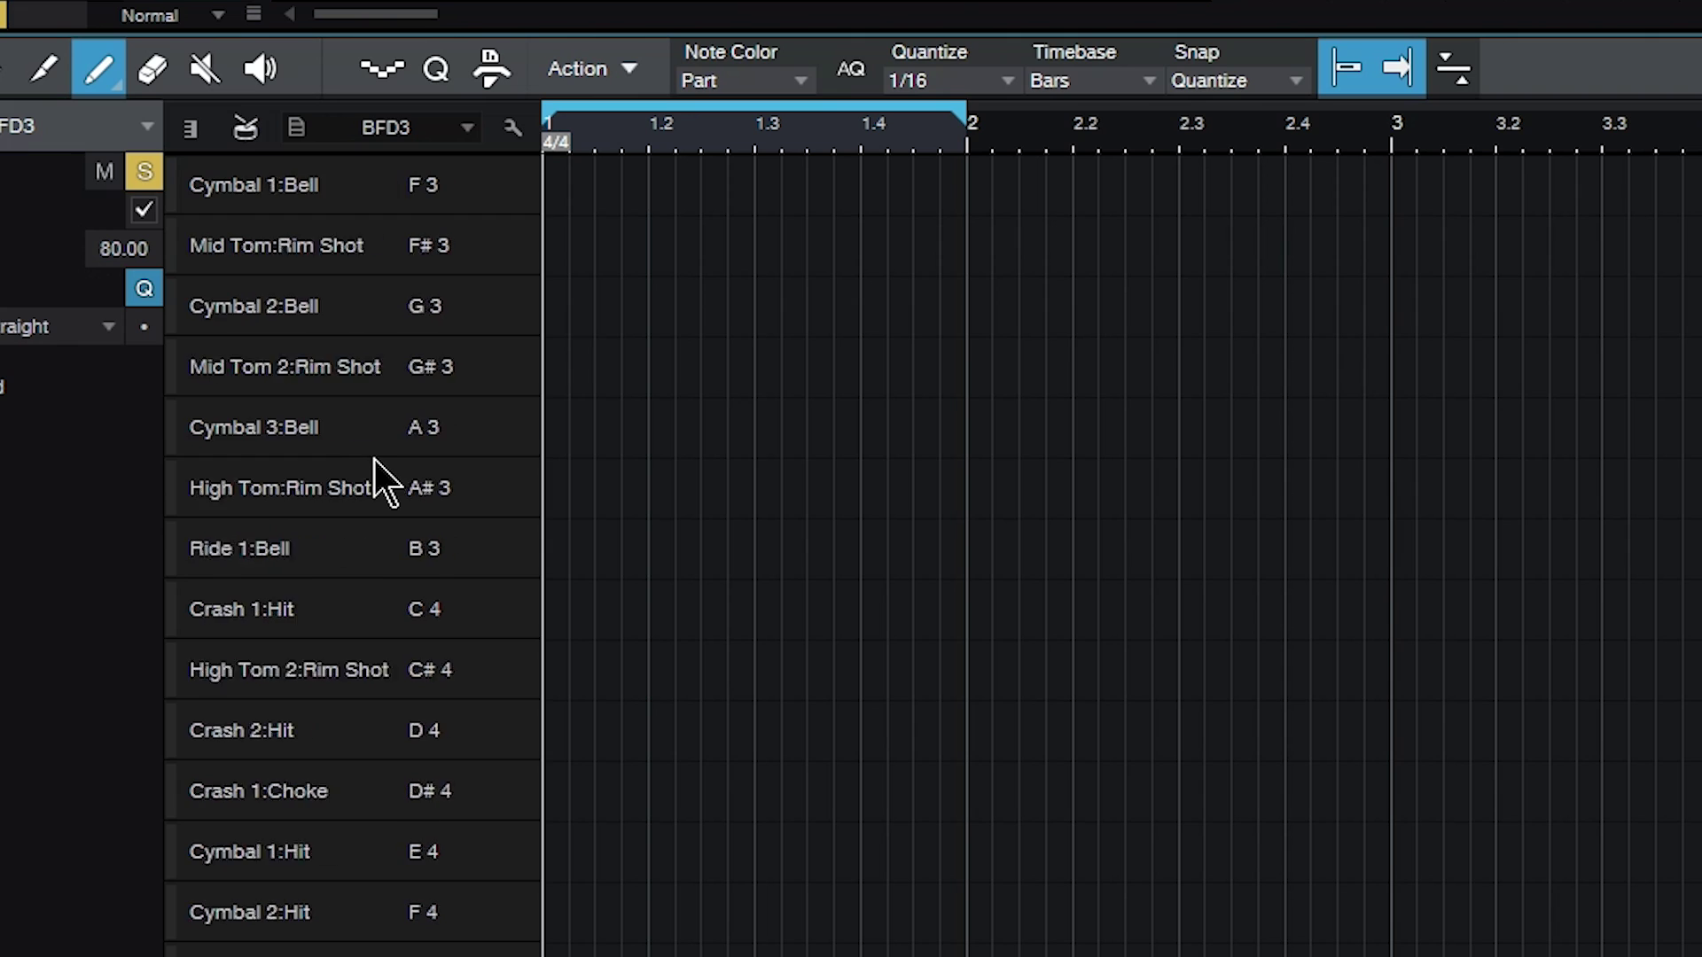
scroll(385, 485, "up", 20)
scroll(376, 470, "up", 14)
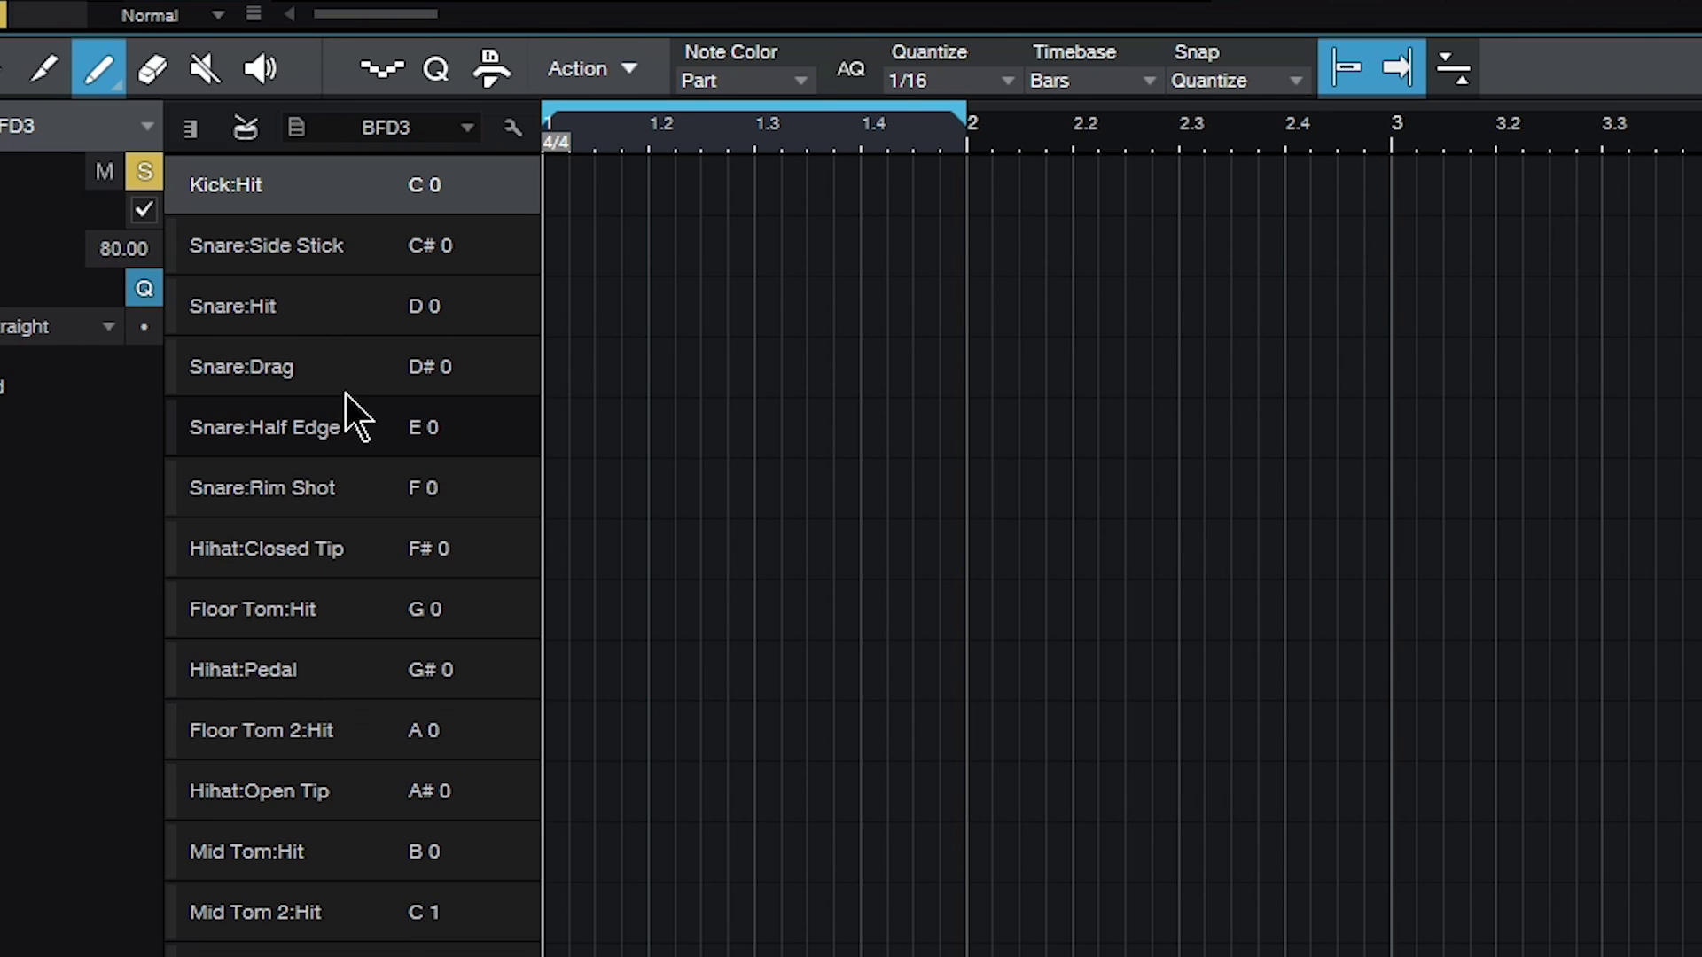
Draw two Kick:Hit notes in the first bar, close the editor and delete the BFD3 part.
left_click(569, 184)
left_click(860, 185)
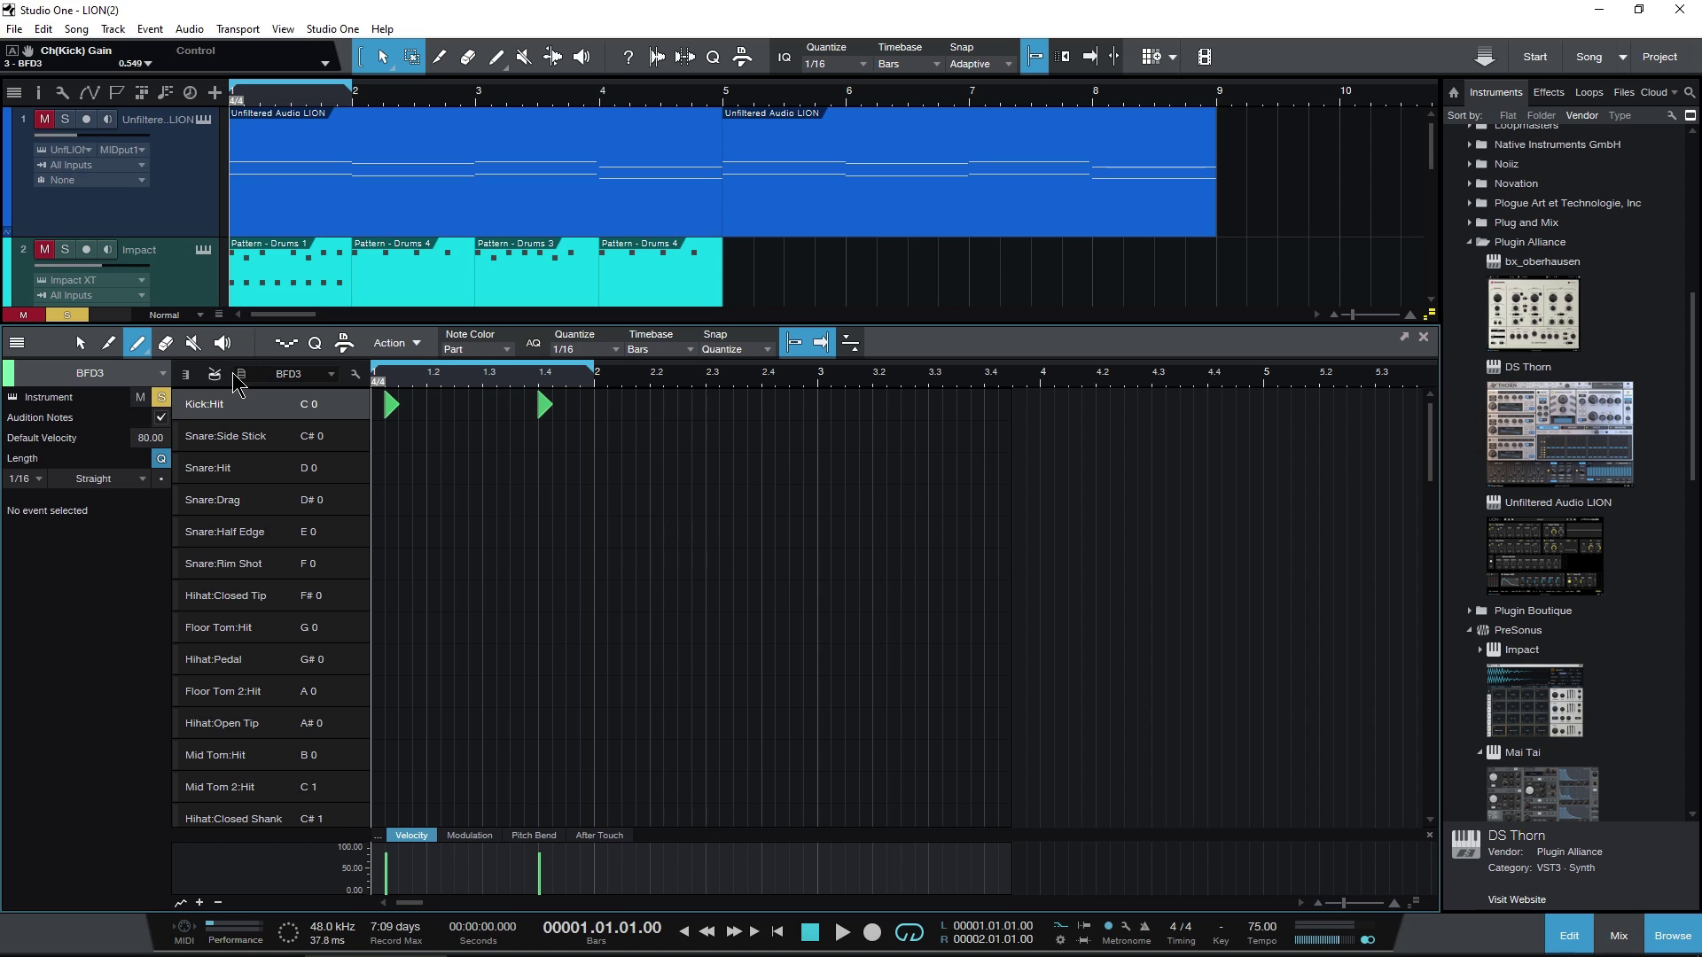
left_click(1423, 338)
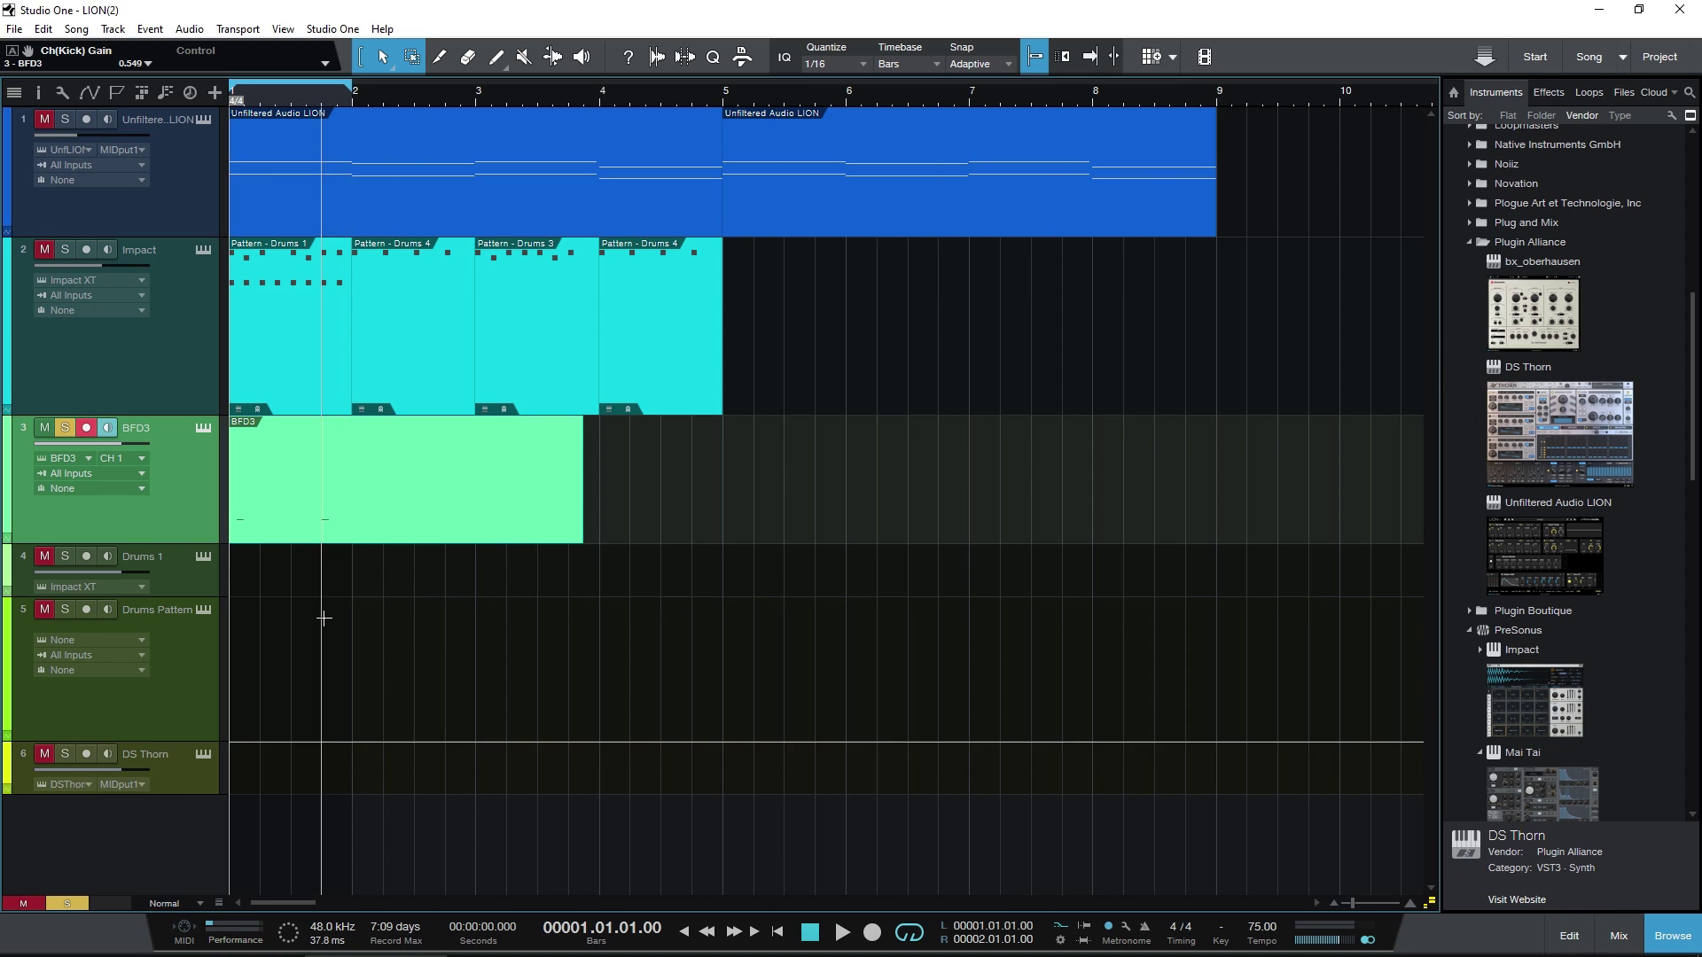
key("Delete")
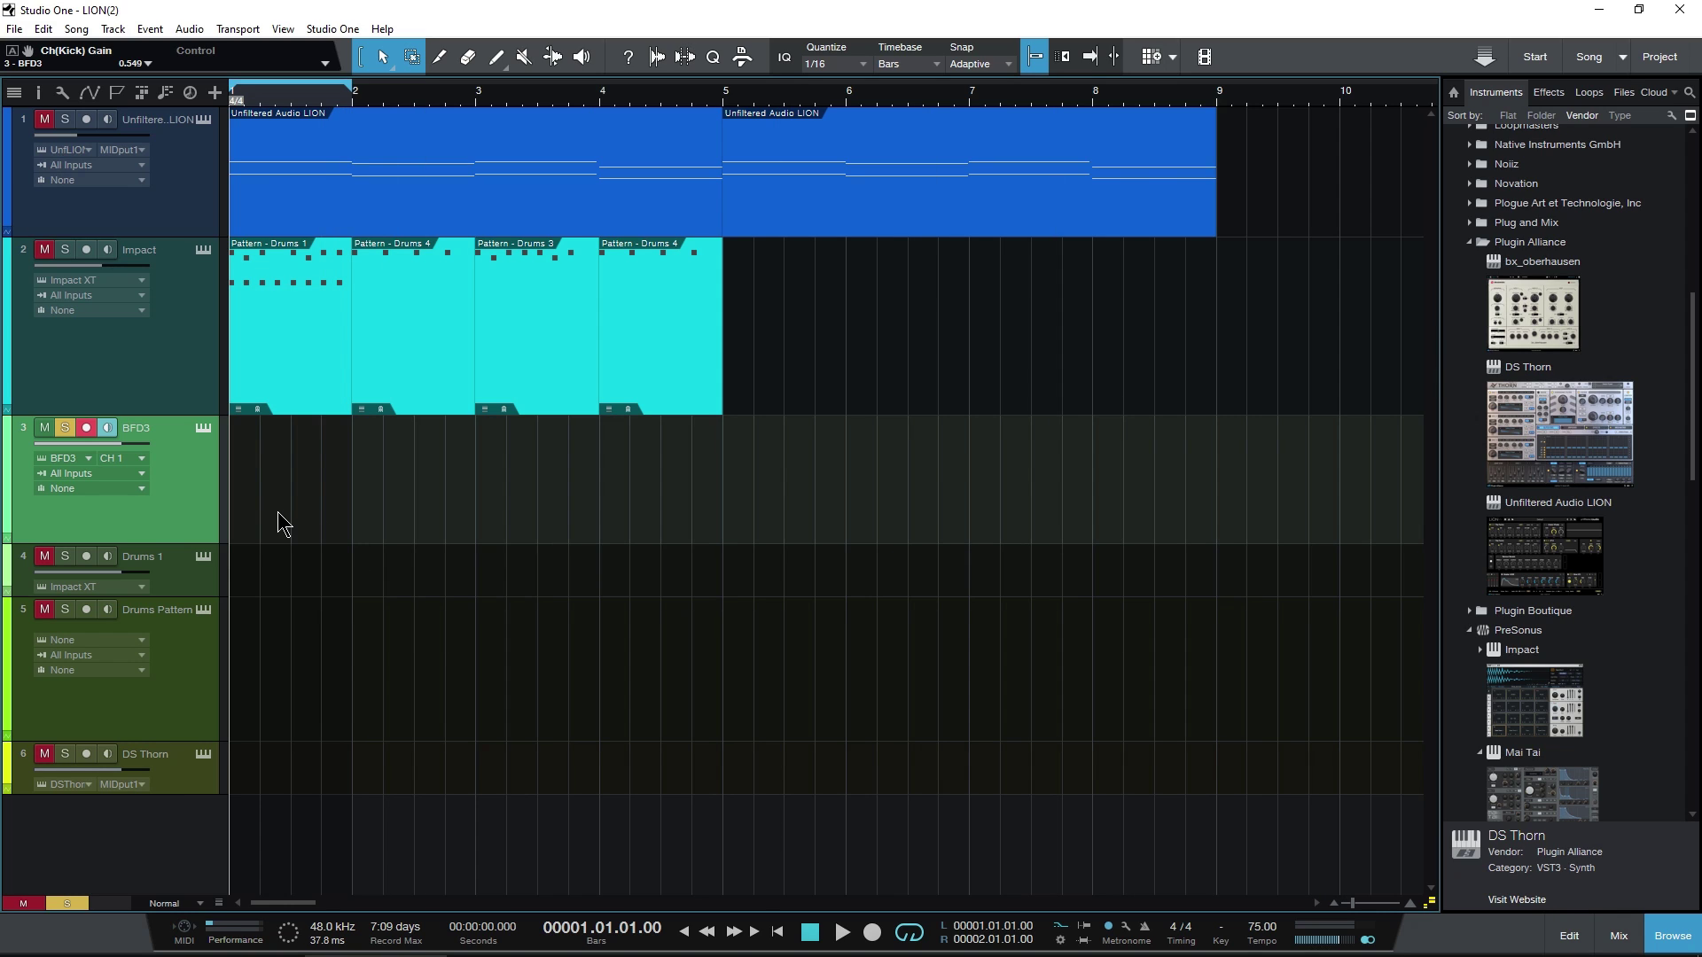
Insert a pattern on the BFD3 track and open it in an enlarged pattern editor with a taller drum list.
left_click(149, 28)
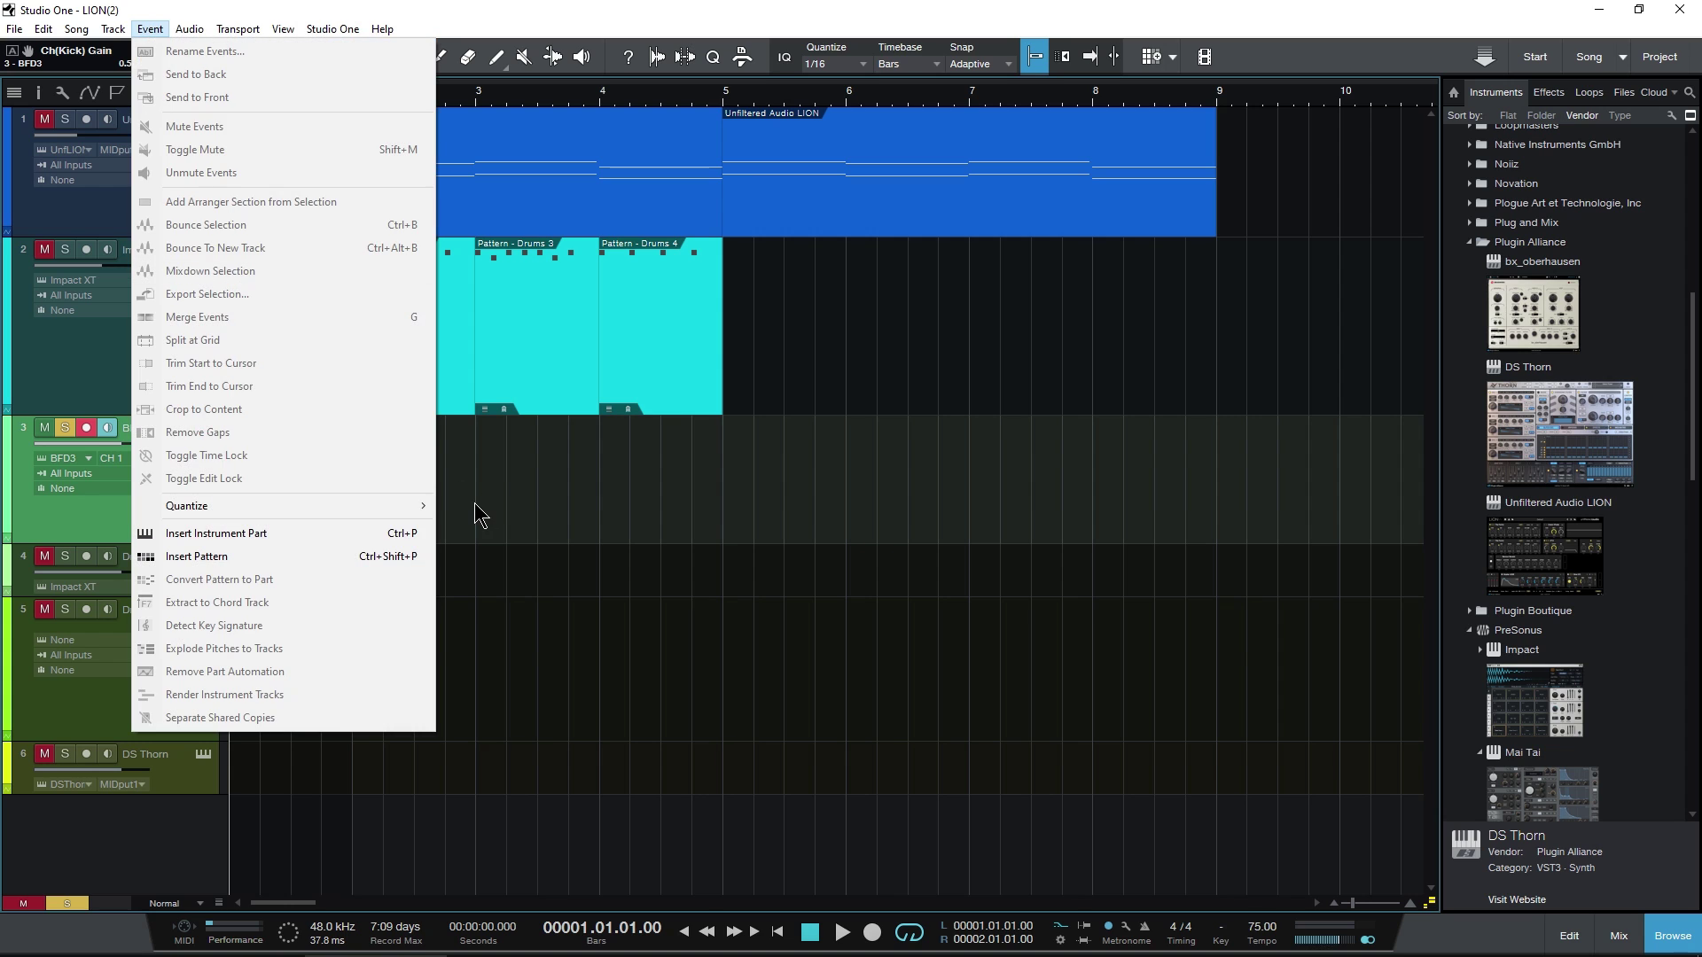
left_click(297, 560)
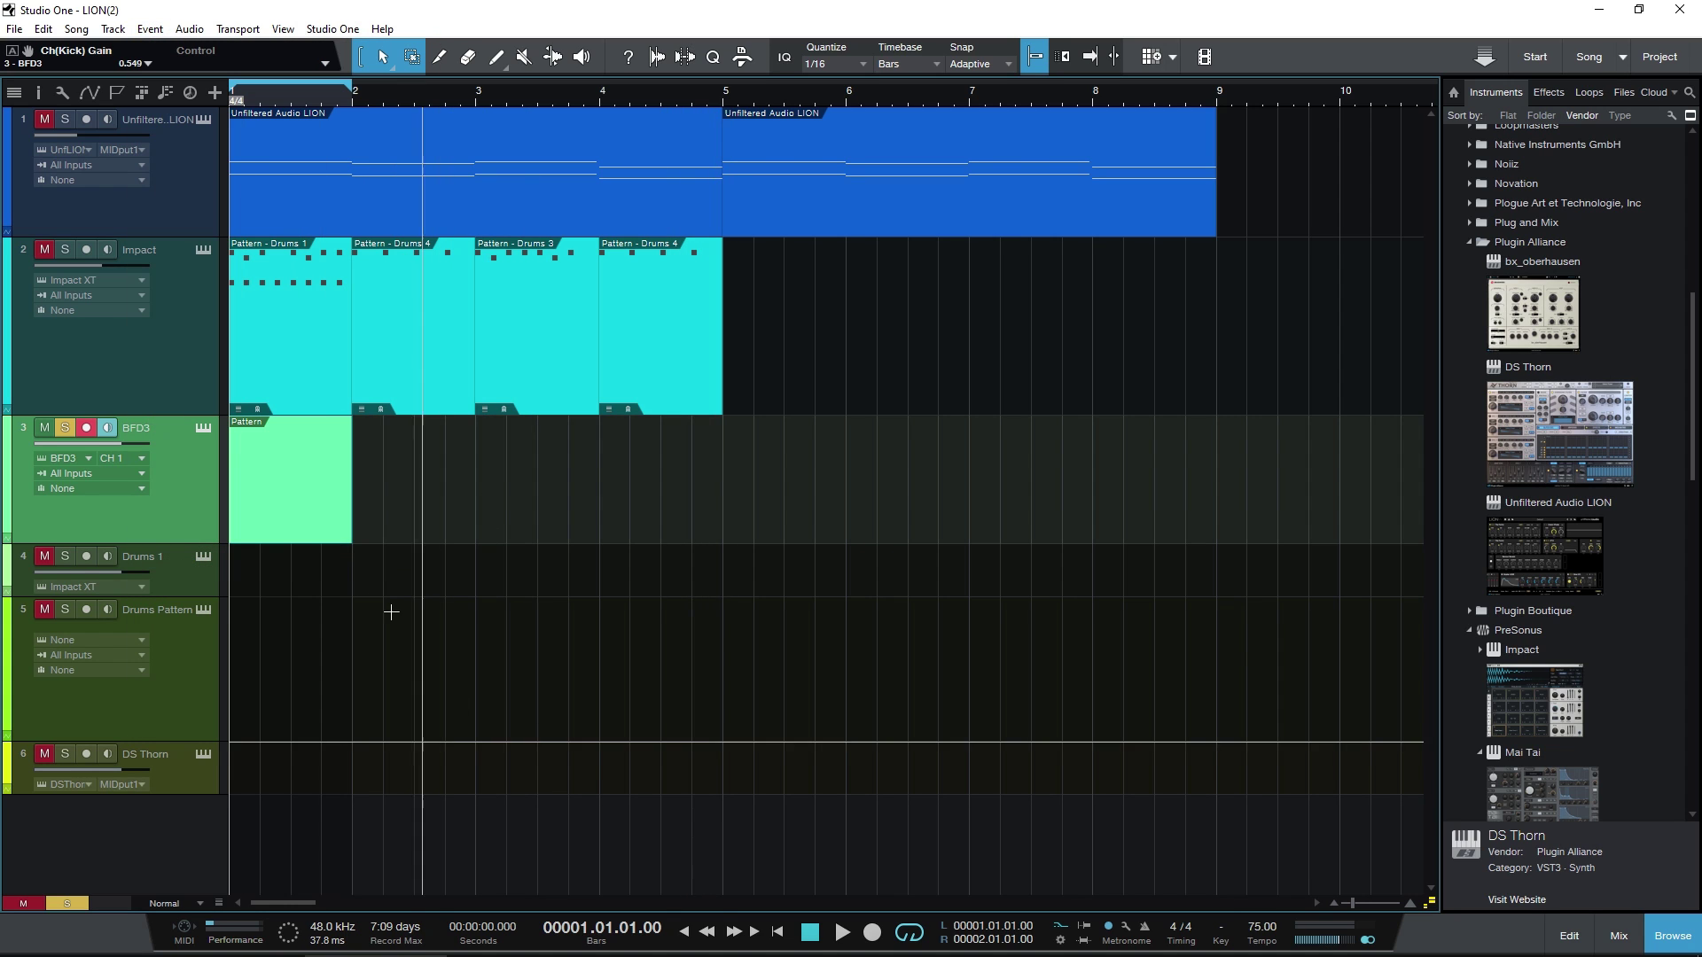
left_click(1558, 926)
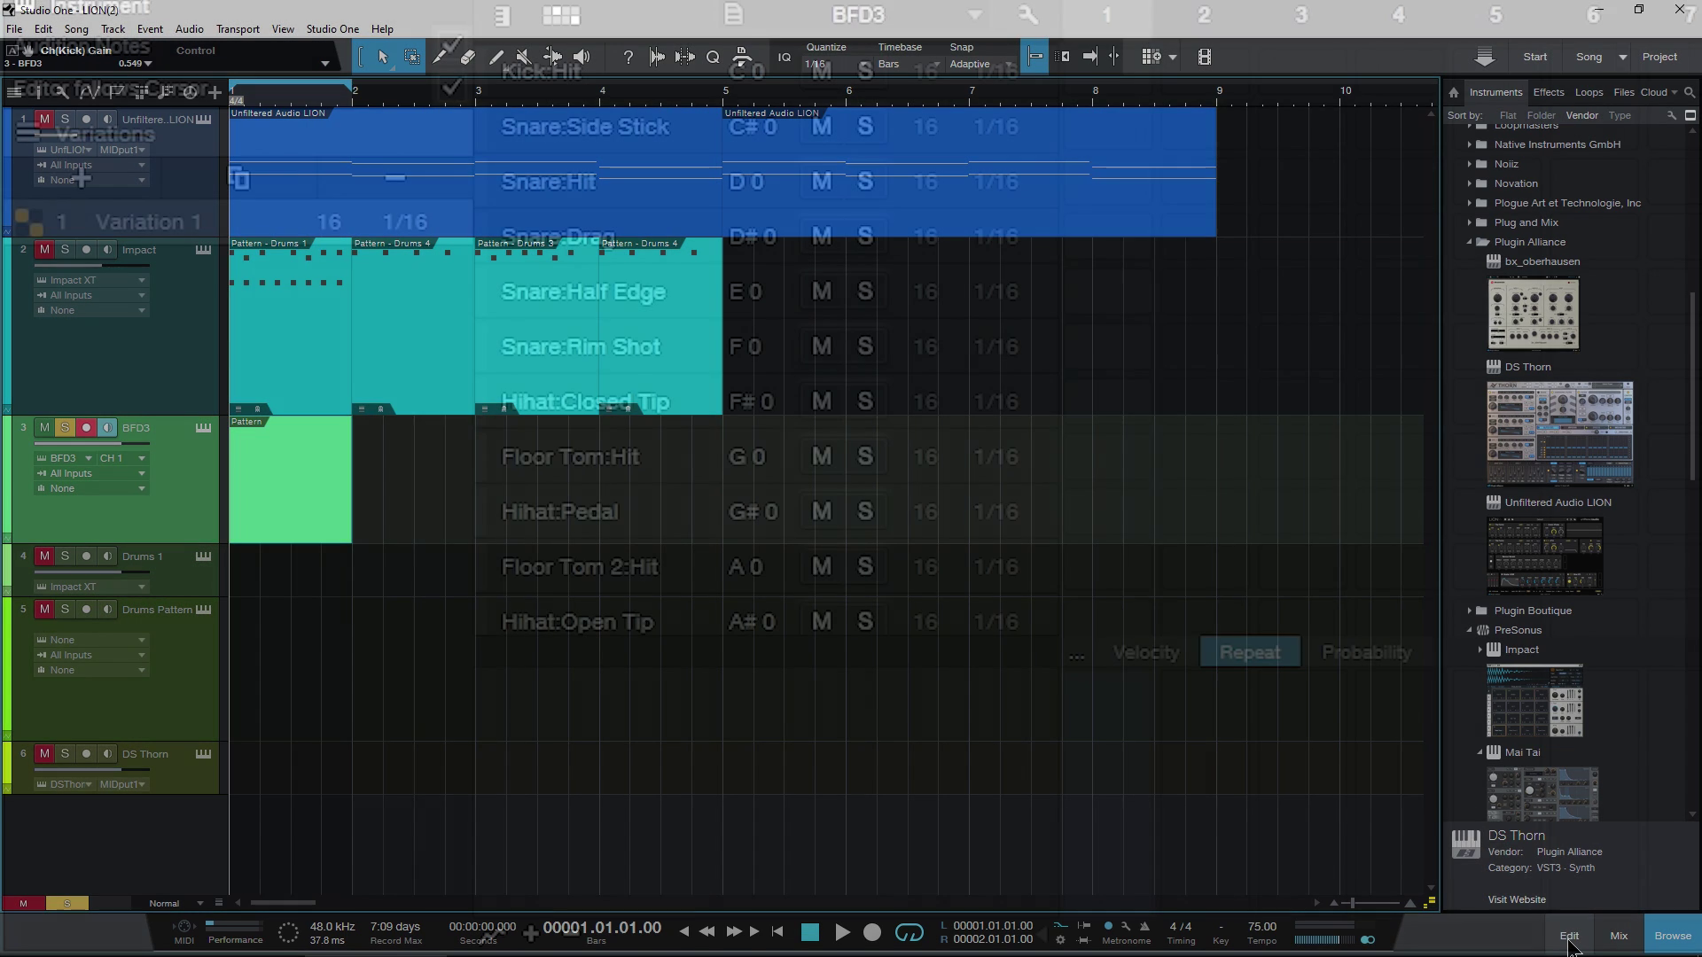
left_click_drag(651, 722, 662, 609)
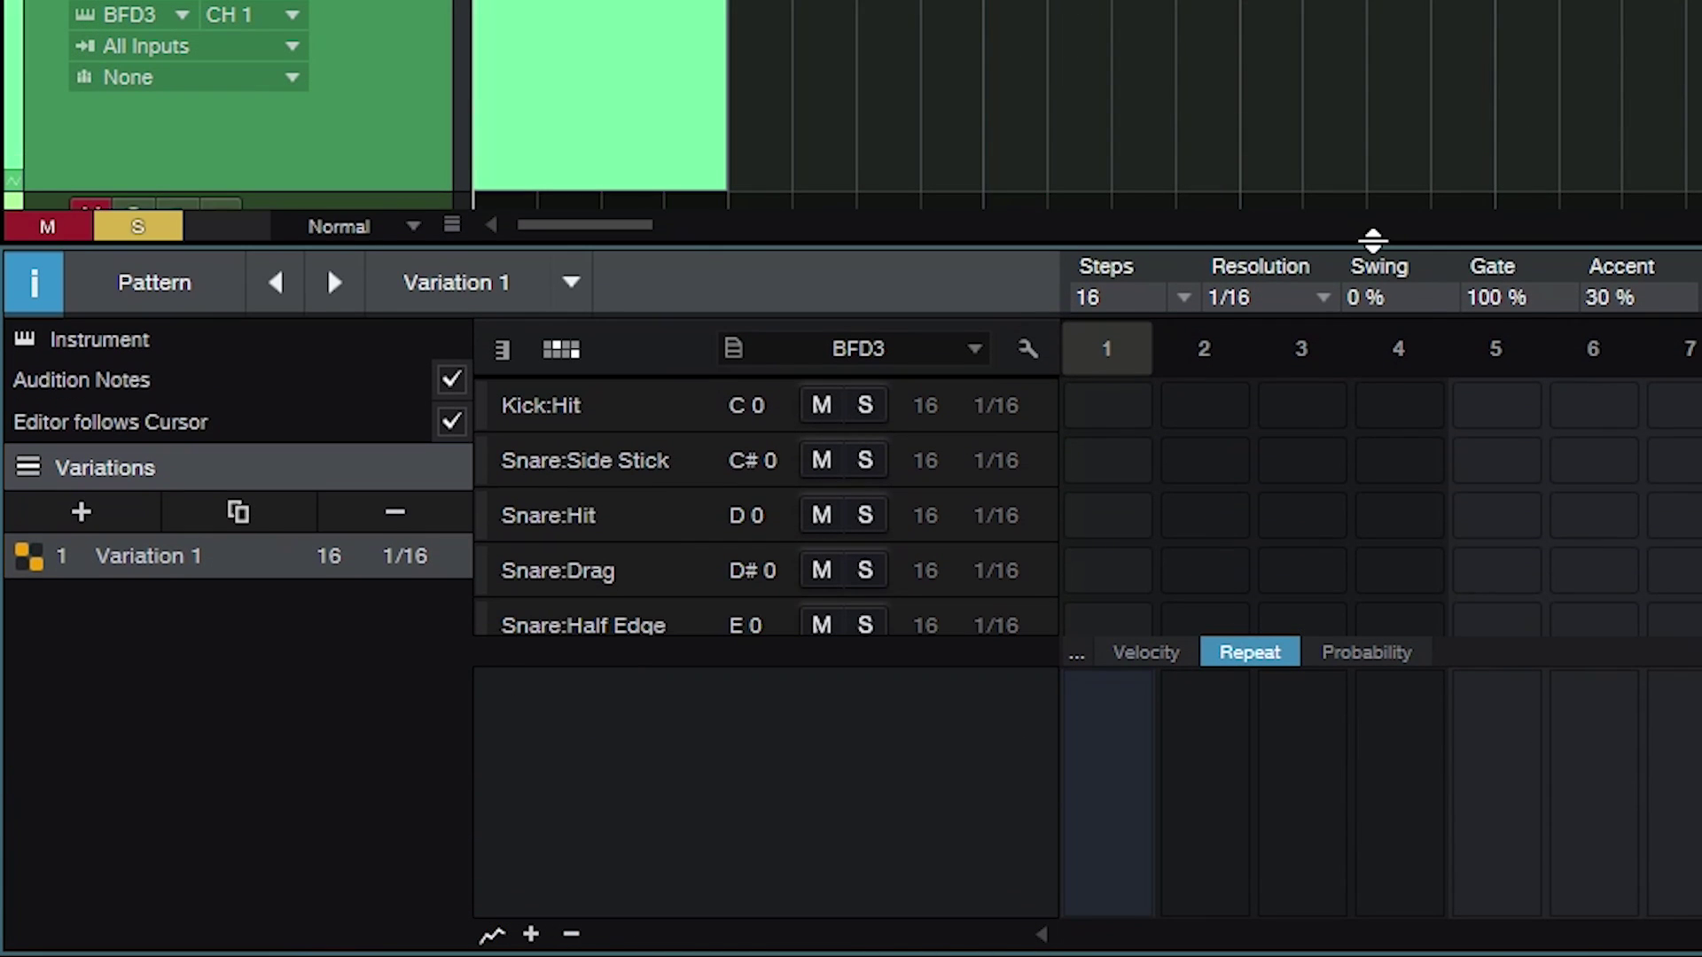
left_click_drag(1372, 239, 1371, 221)
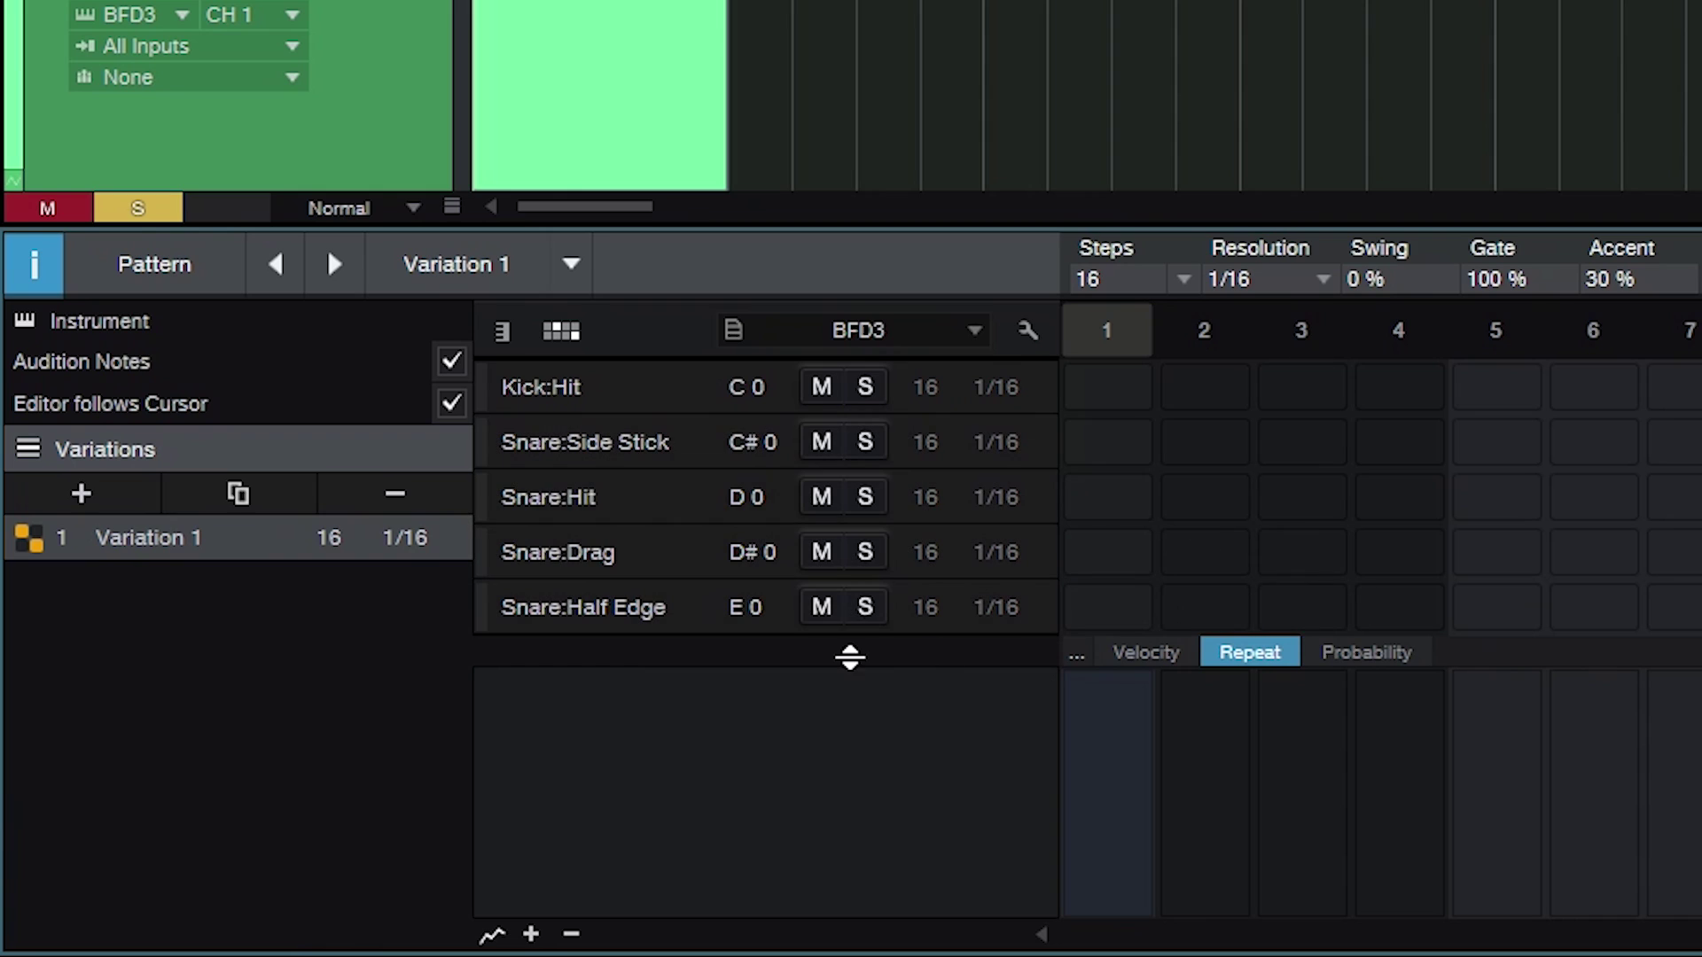
left_click_drag(818, 647, 793, 837)
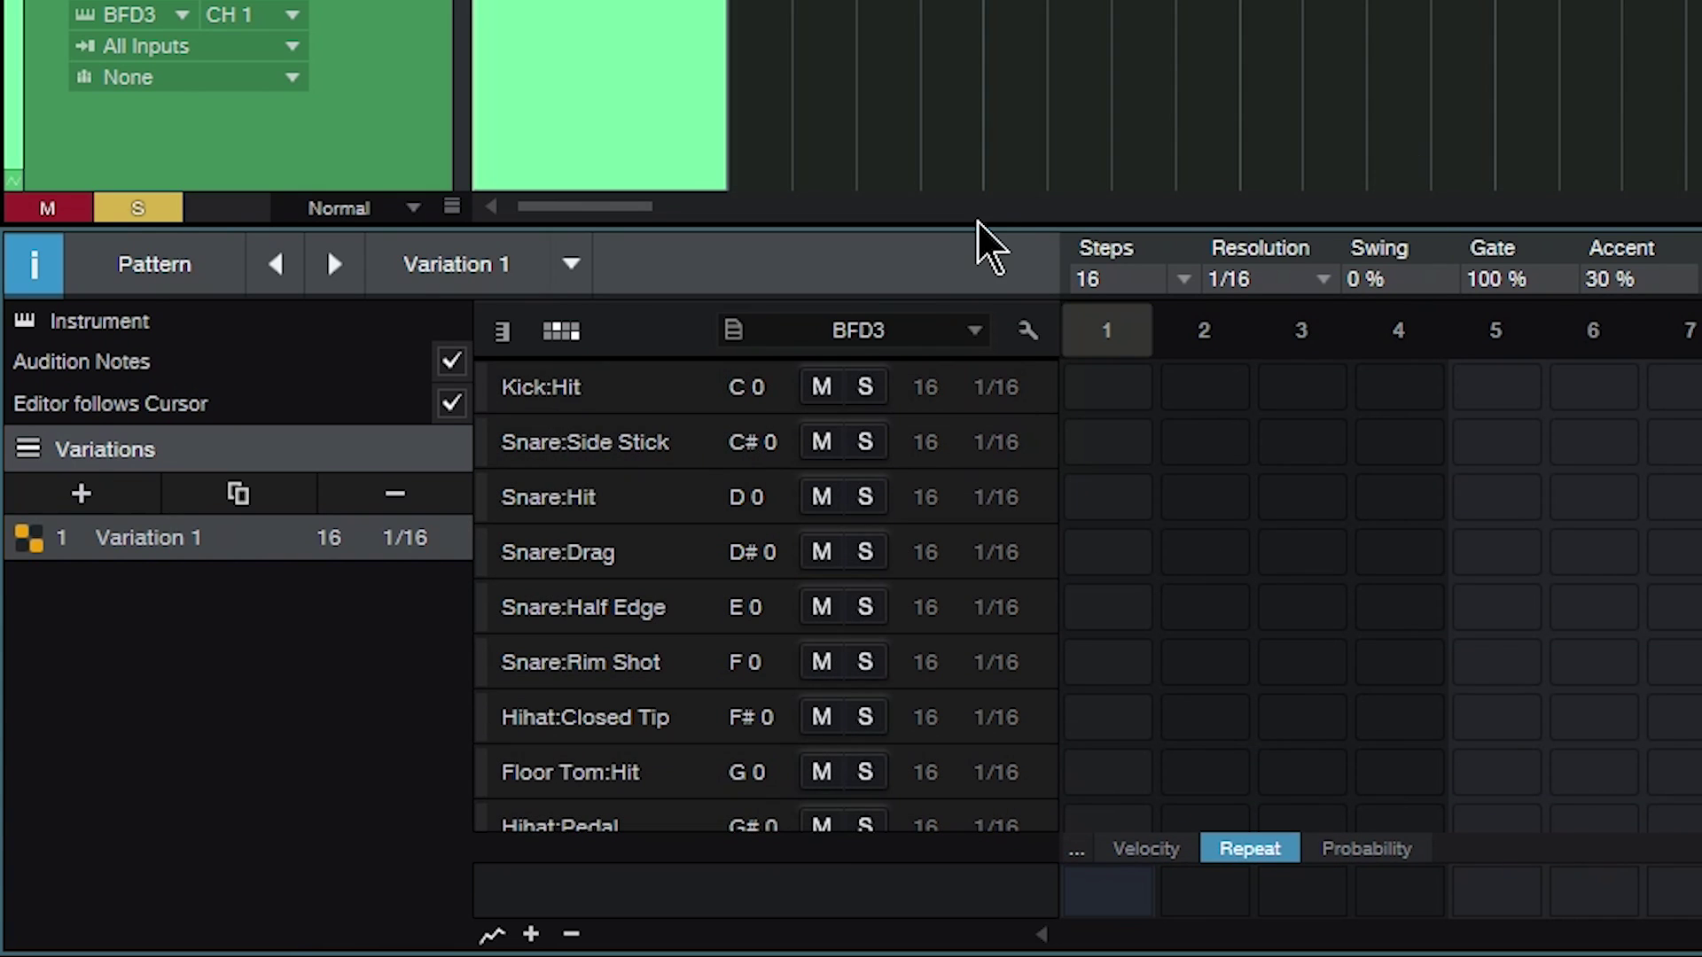
left_click_drag(978, 228, 978, 101)
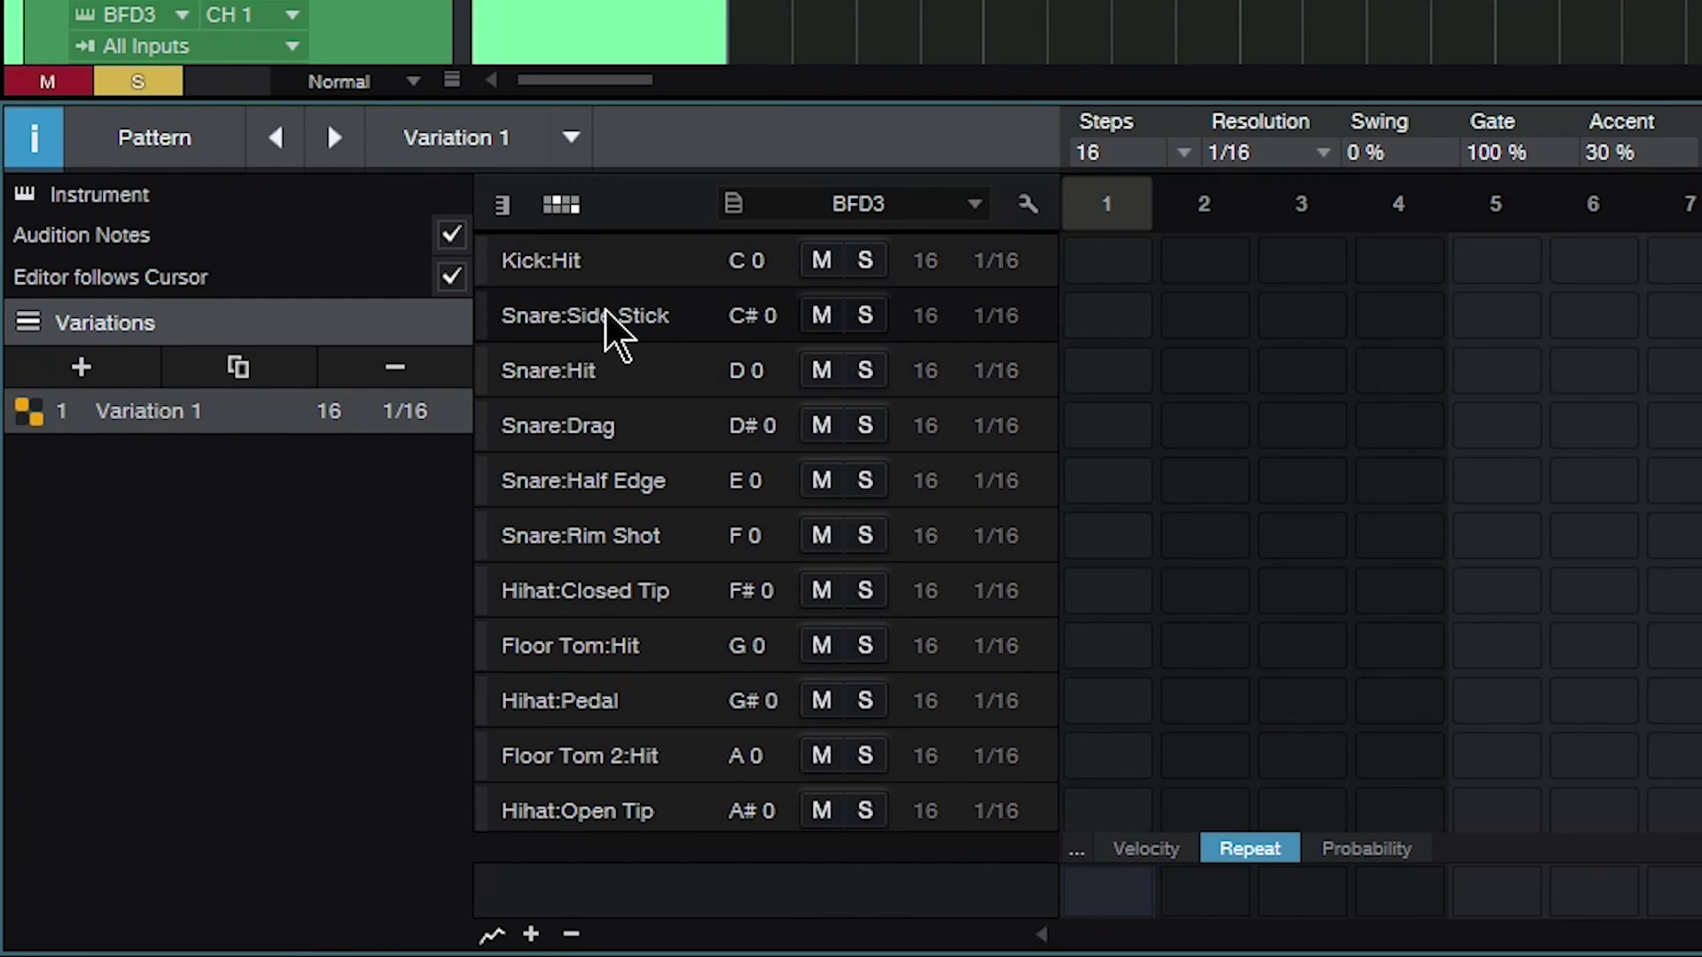
Edit the drum map order so that Snare:Hit and Snare:Drag come directly after Kick:Hit, above Snare:Side Stick.
left_click(1025, 208)
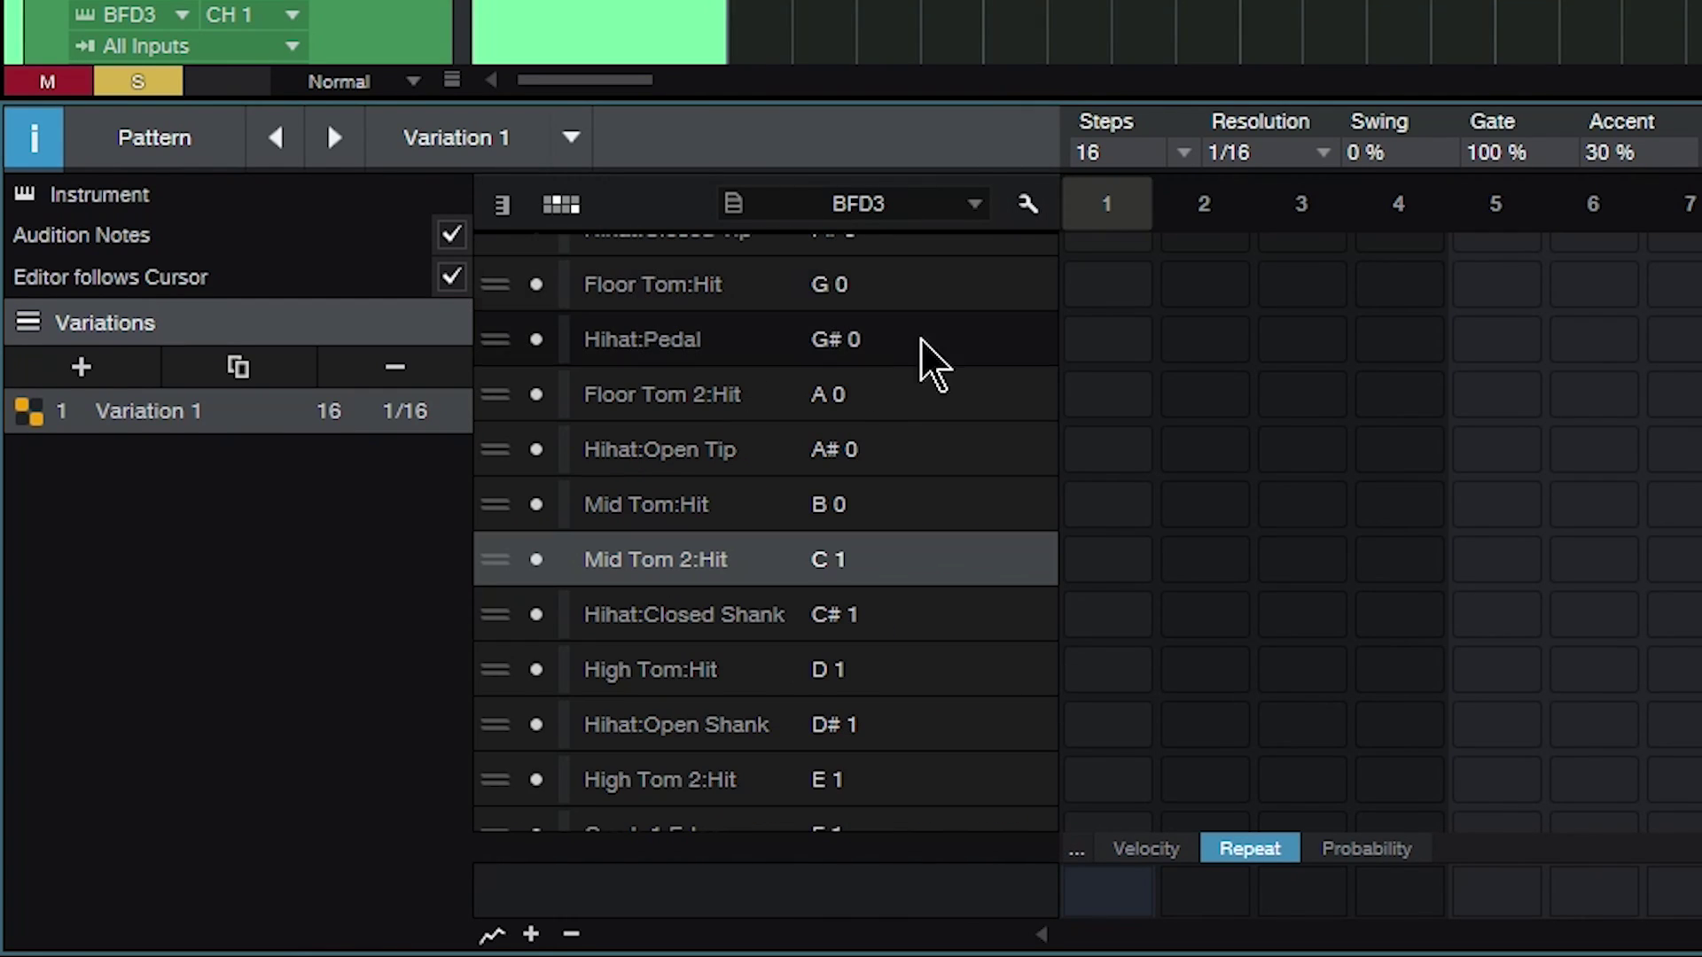
scroll(797, 425, "up", 3)
scroll(690, 438, "up", 17)
scroll(688, 452, "down", 14)
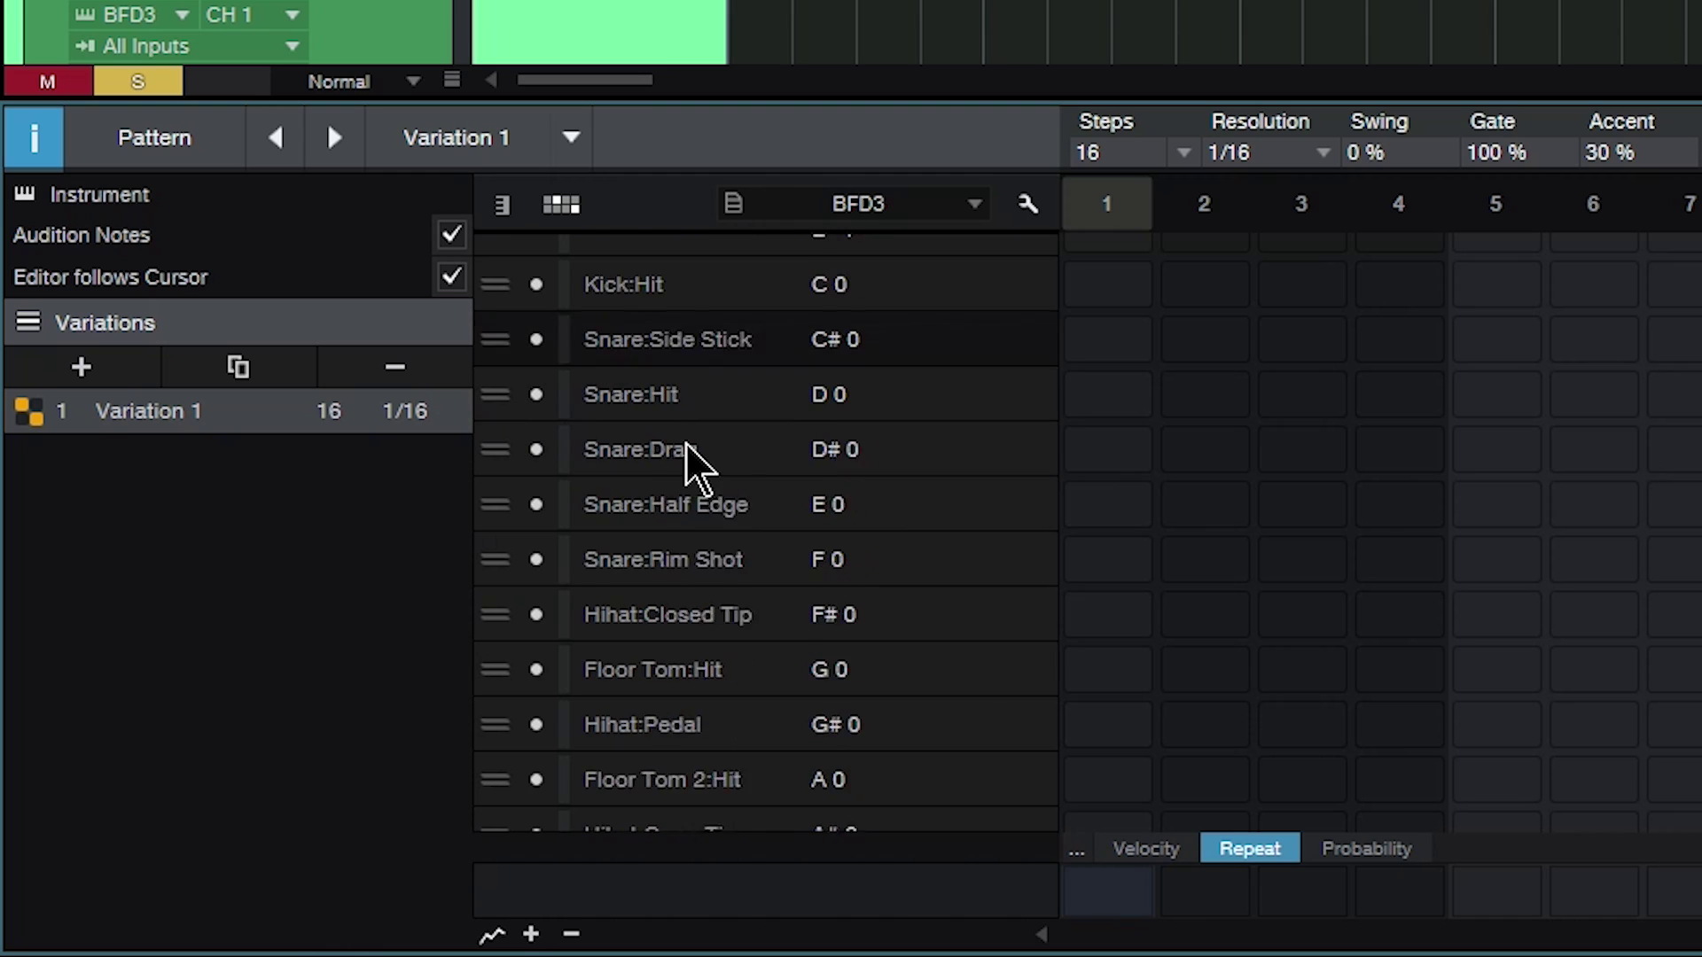
scroll(695, 465, "up", 1)
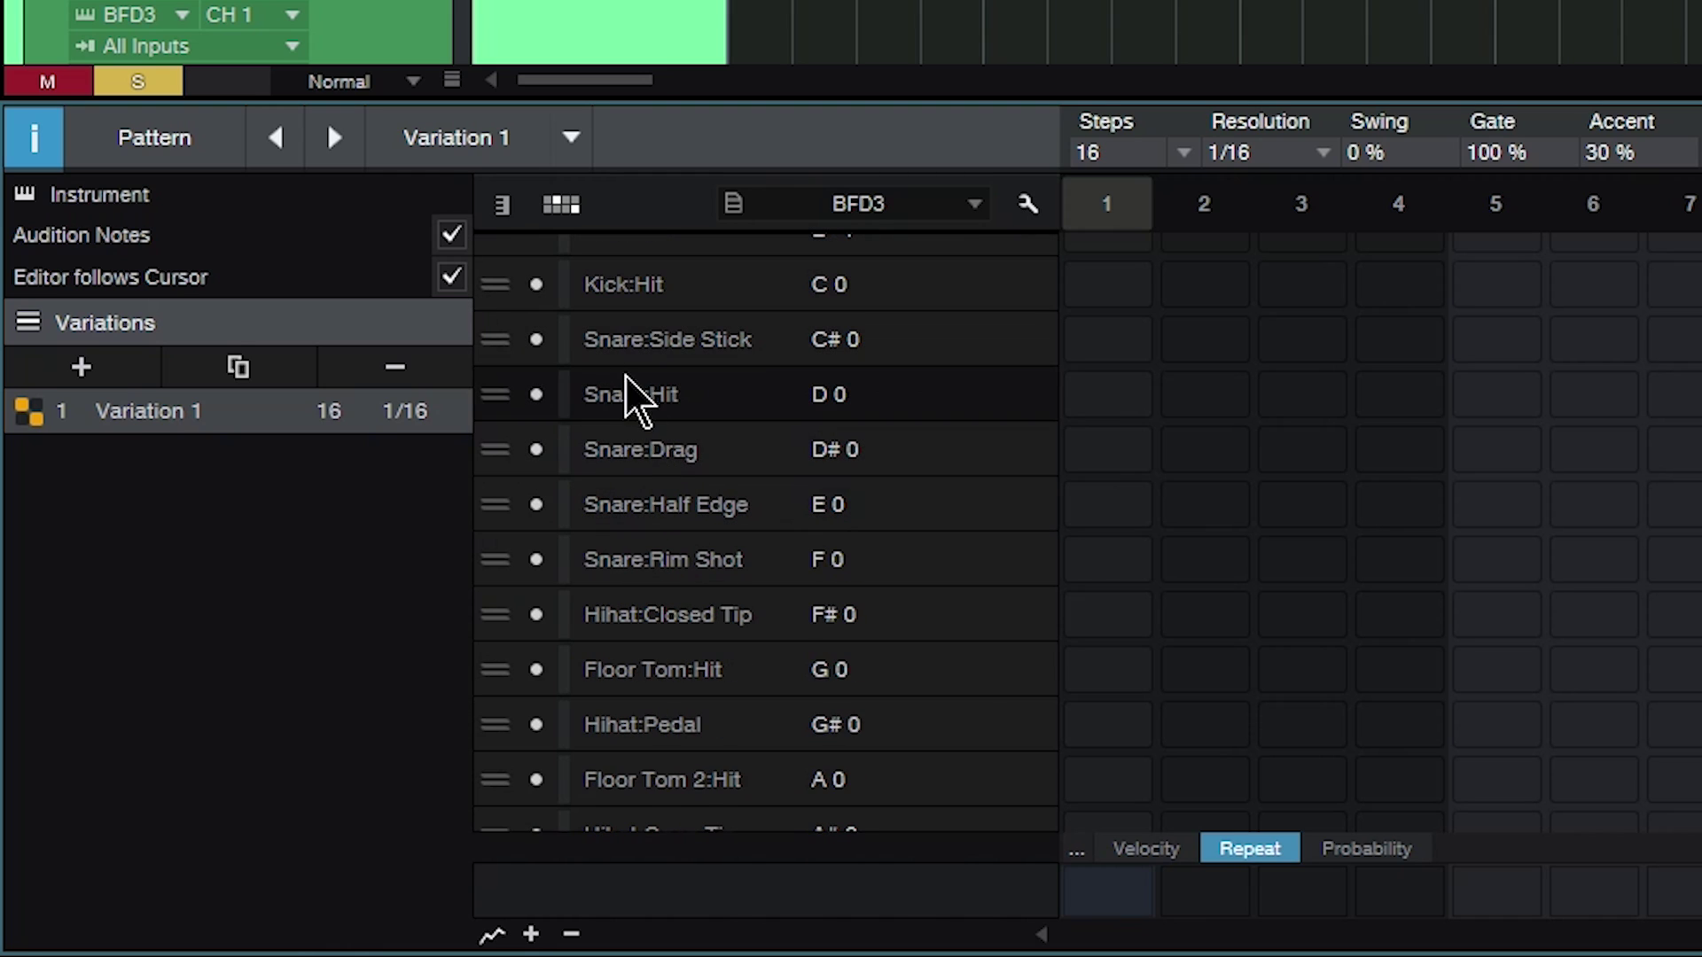
left_click_drag(495, 401, 520, 342)
left_click_drag(507, 452, 521, 394)
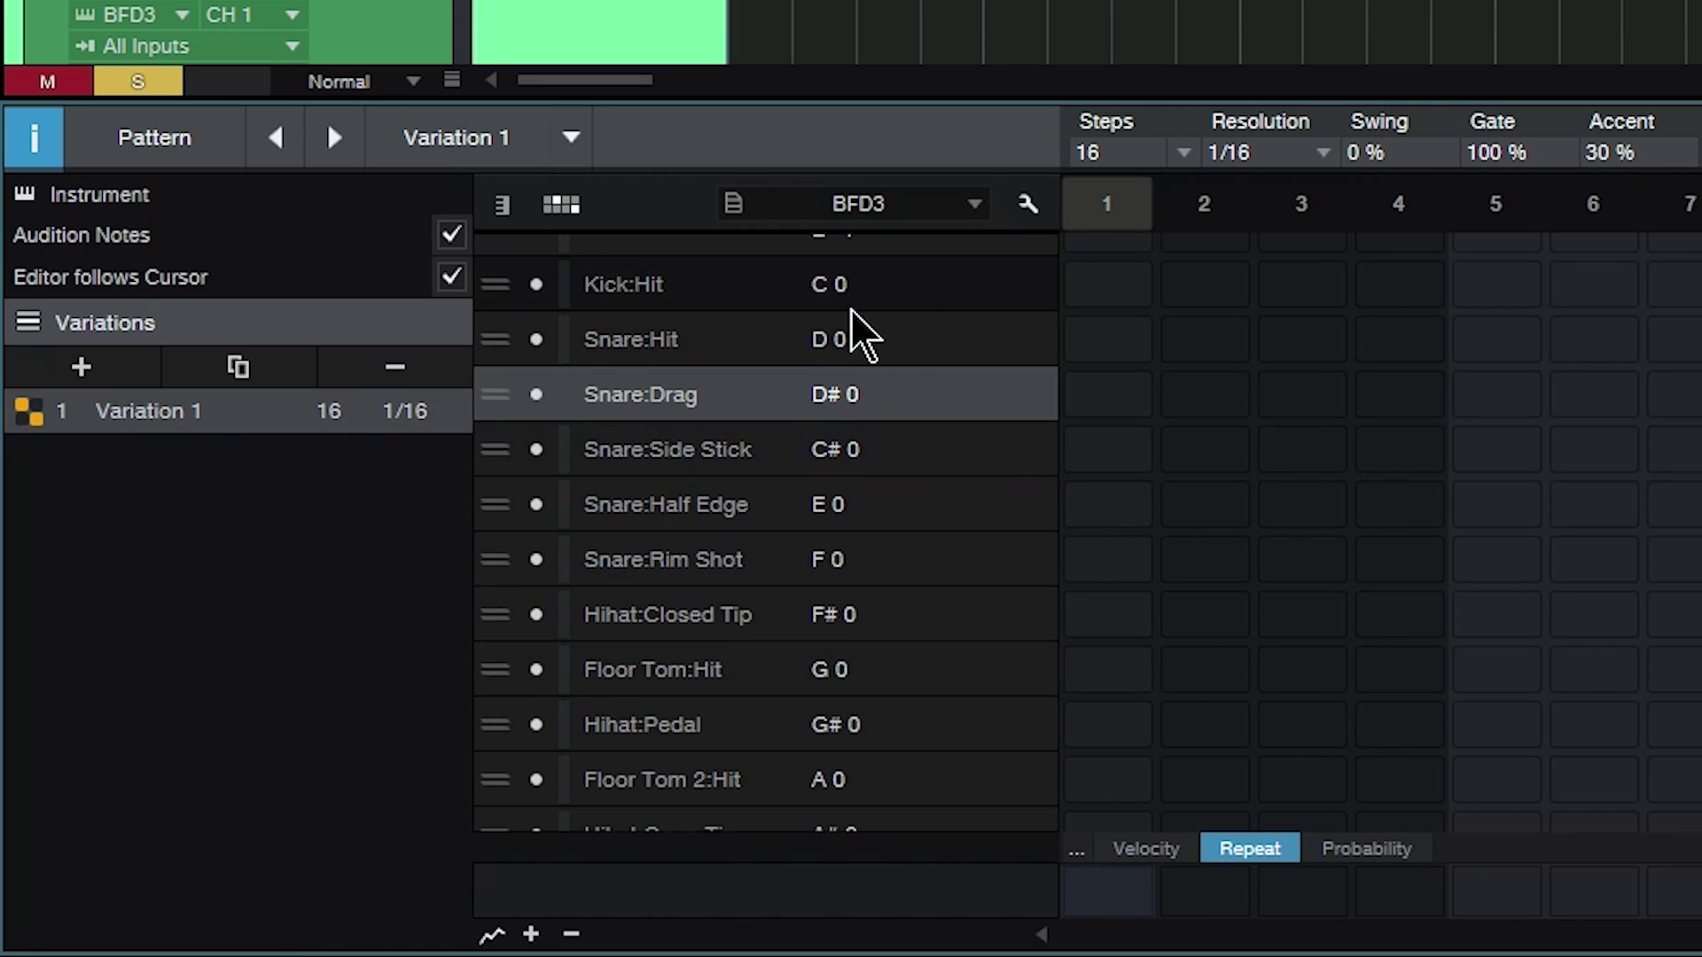
left_click(1028, 205)
Show all pitches in the BFD3 drum list and hide the unused ones again.
left_click(733, 204)
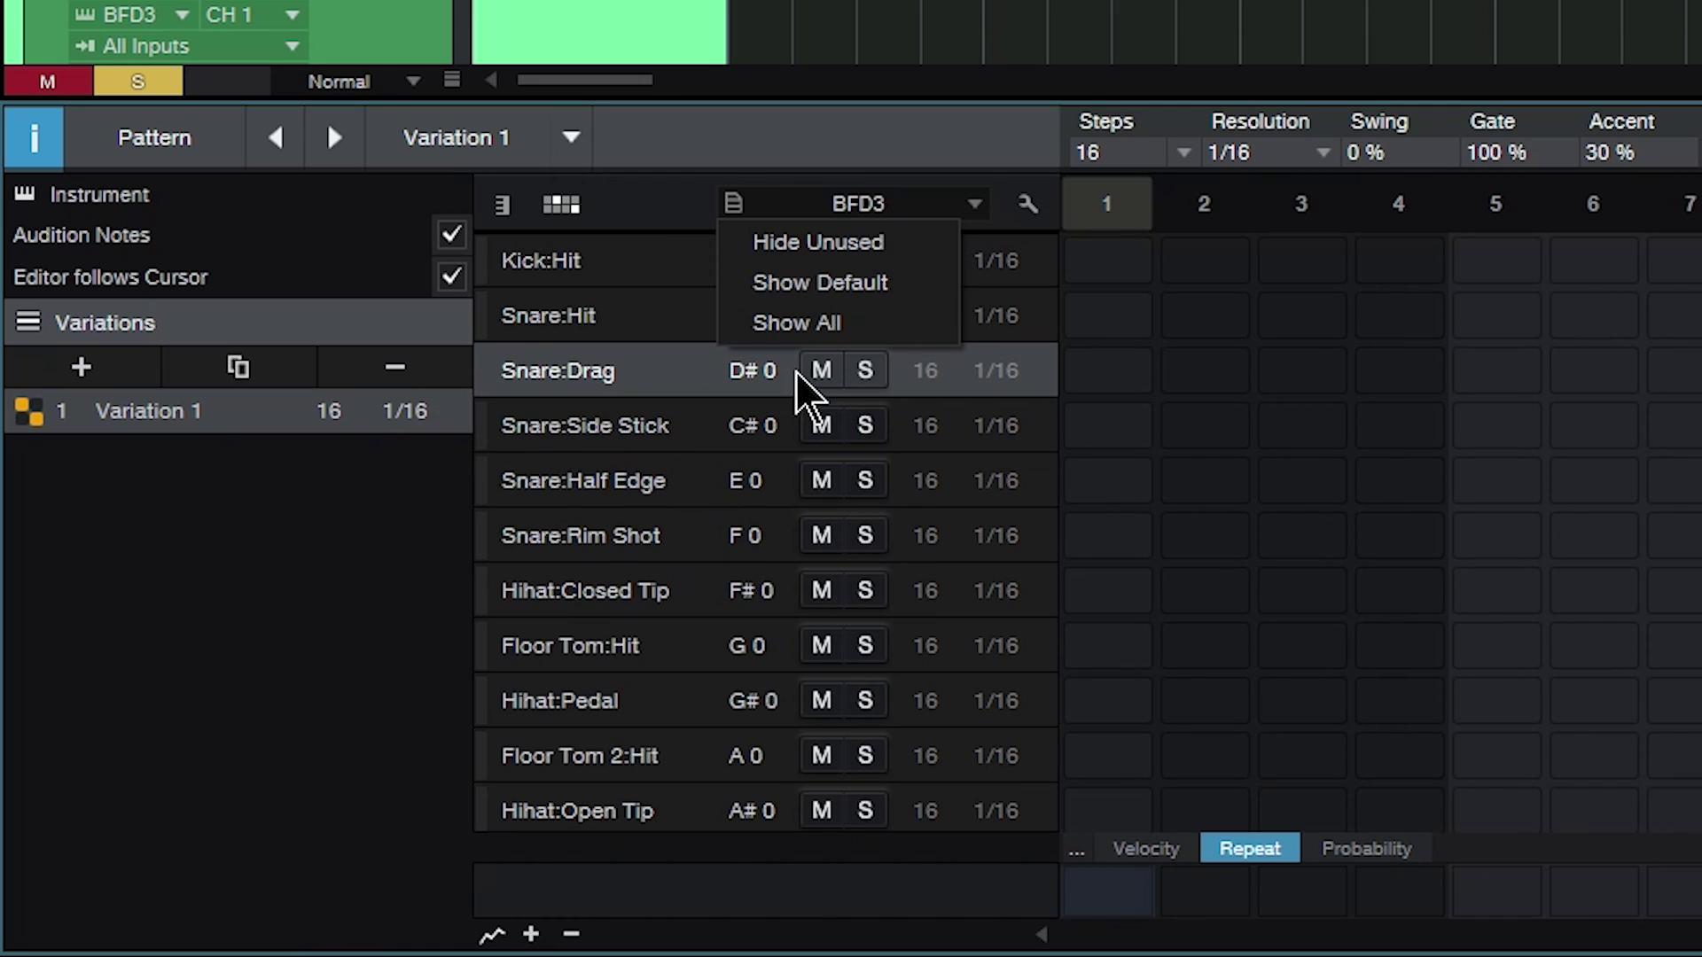
left_click(814, 326)
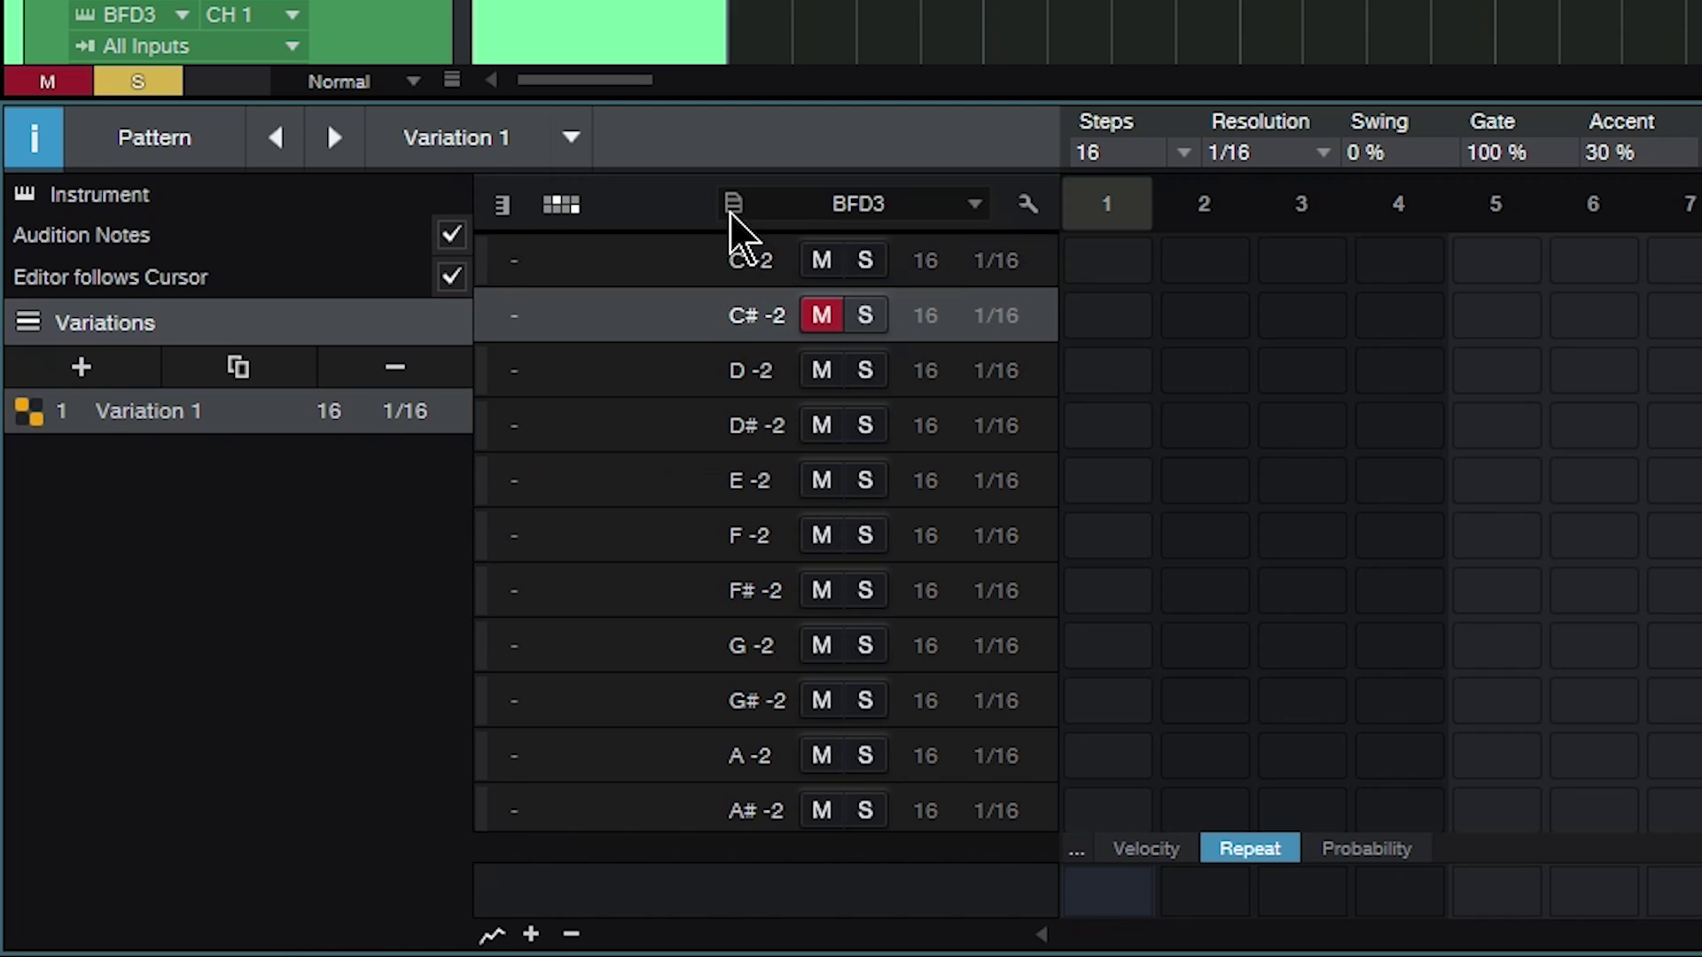
left_click(733, 205)
left_click(776, 248)
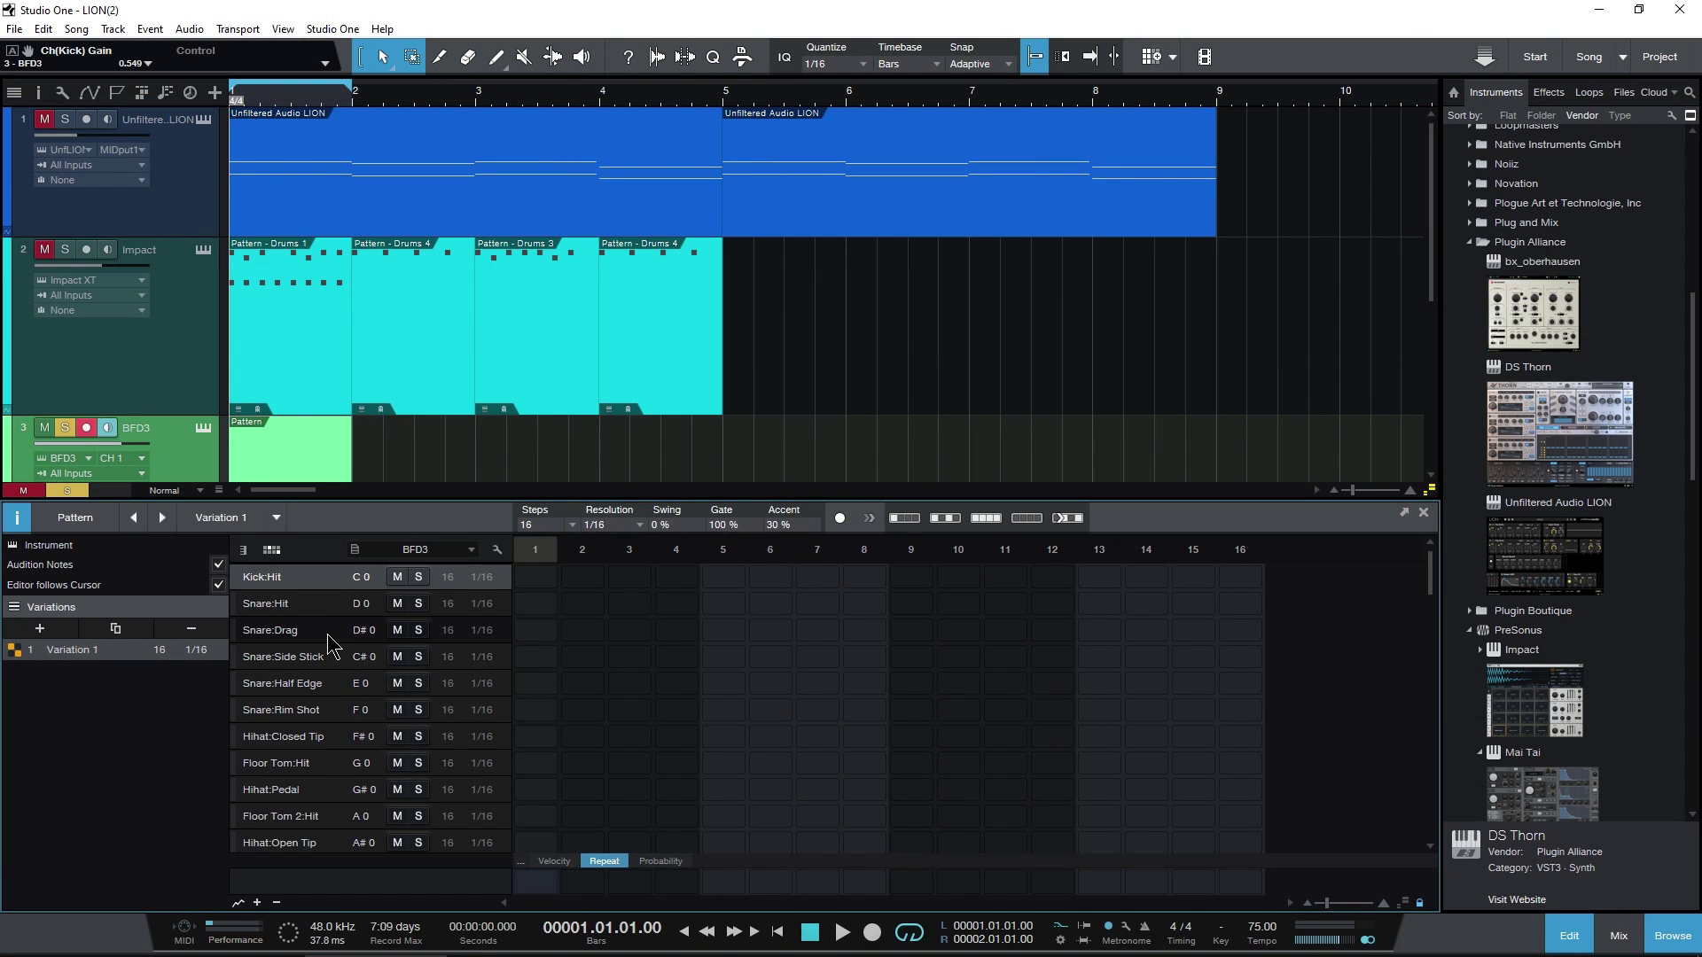
Add Kick:Hit on steps 1, 5, 9 and 13 and Snare:Hit on 7 and 15 to Variation 1, and play the pattern.
scroll(329, 644, "down", 3)
scroll(329, 645, "up", 3)
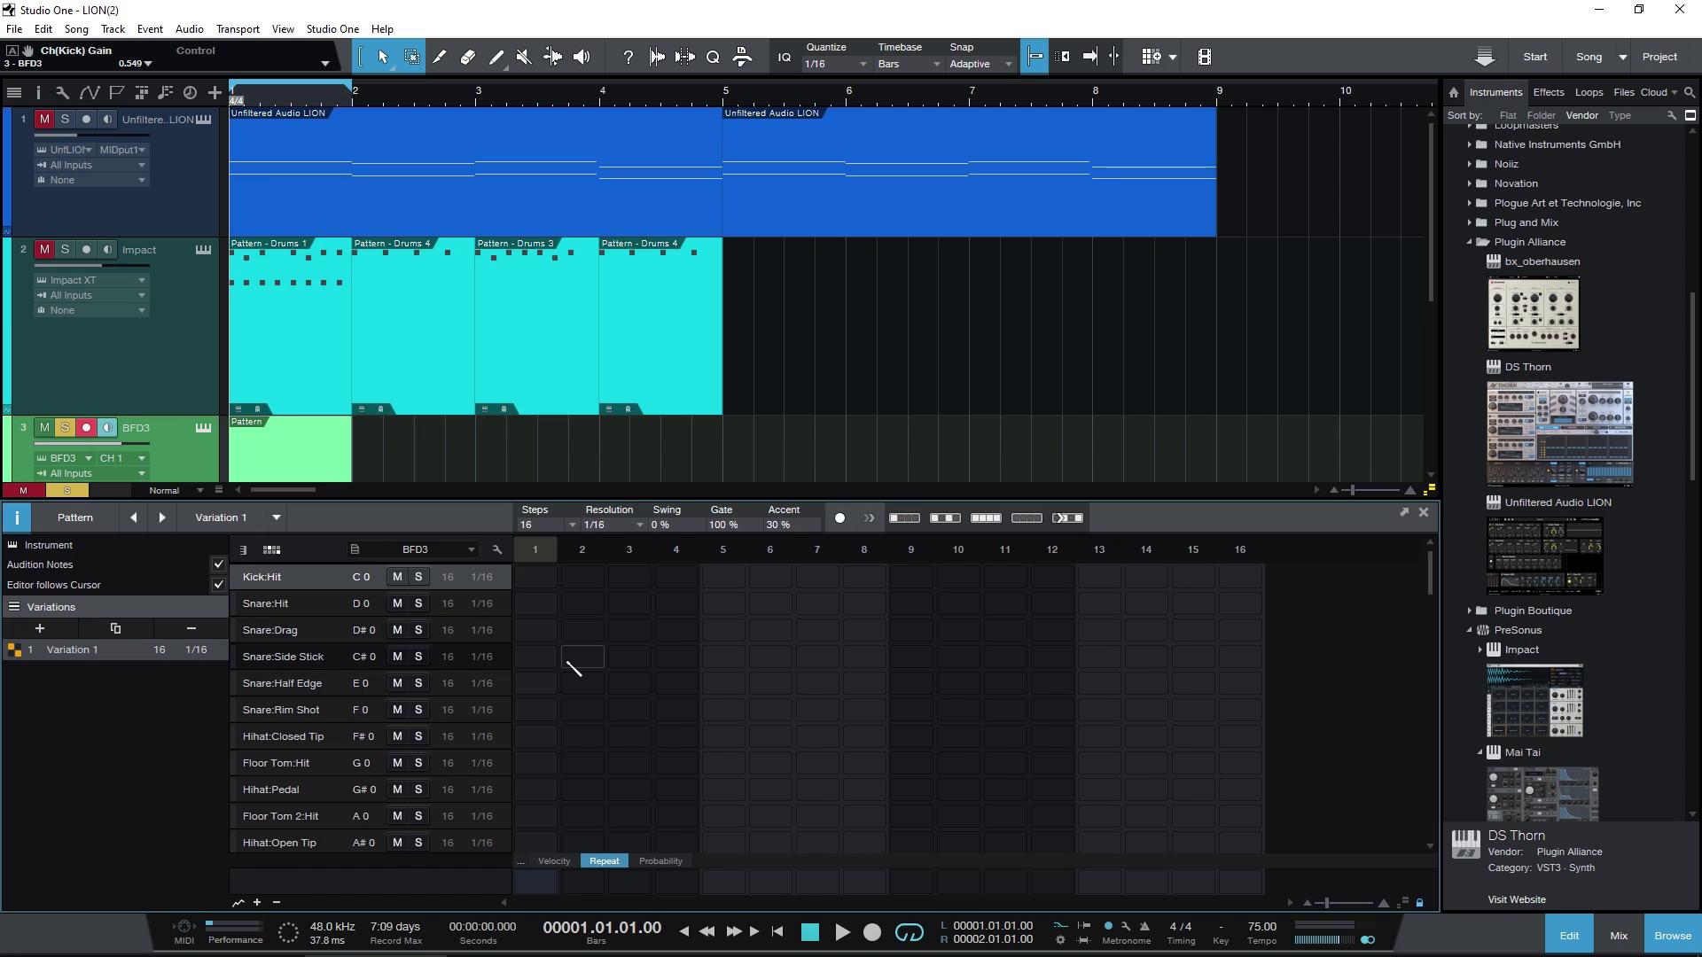
left_click(535, 578)
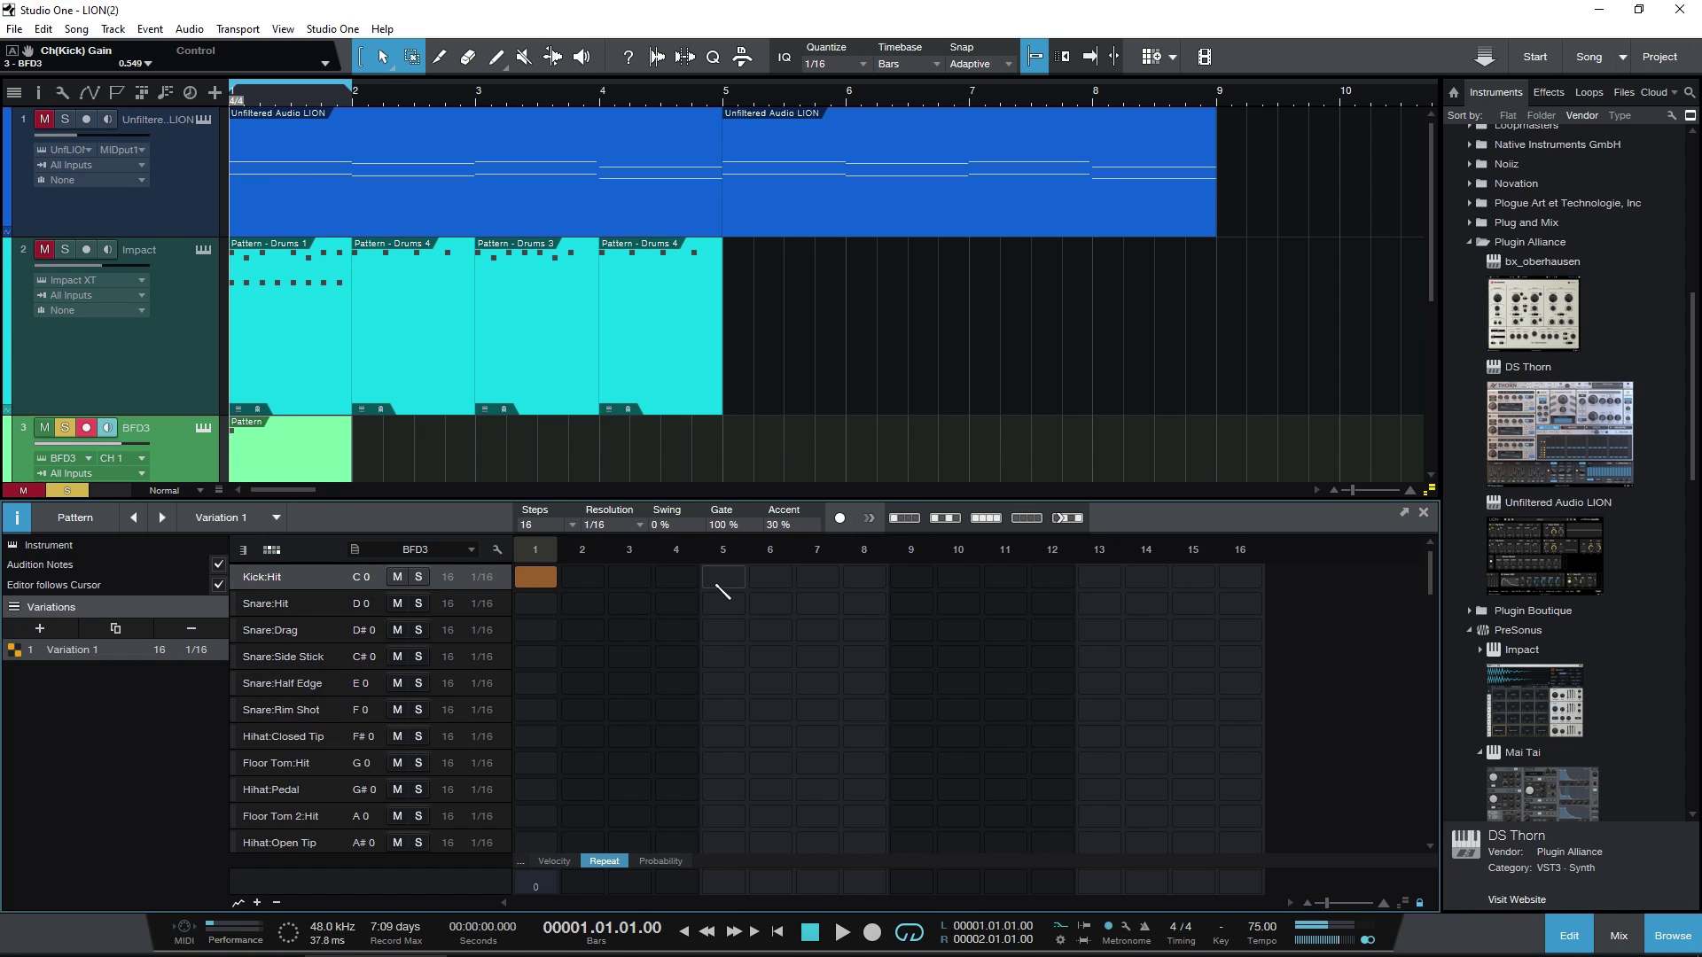
left_click(719, 580)
left_click(911, 581)
left_click(1099, 577)
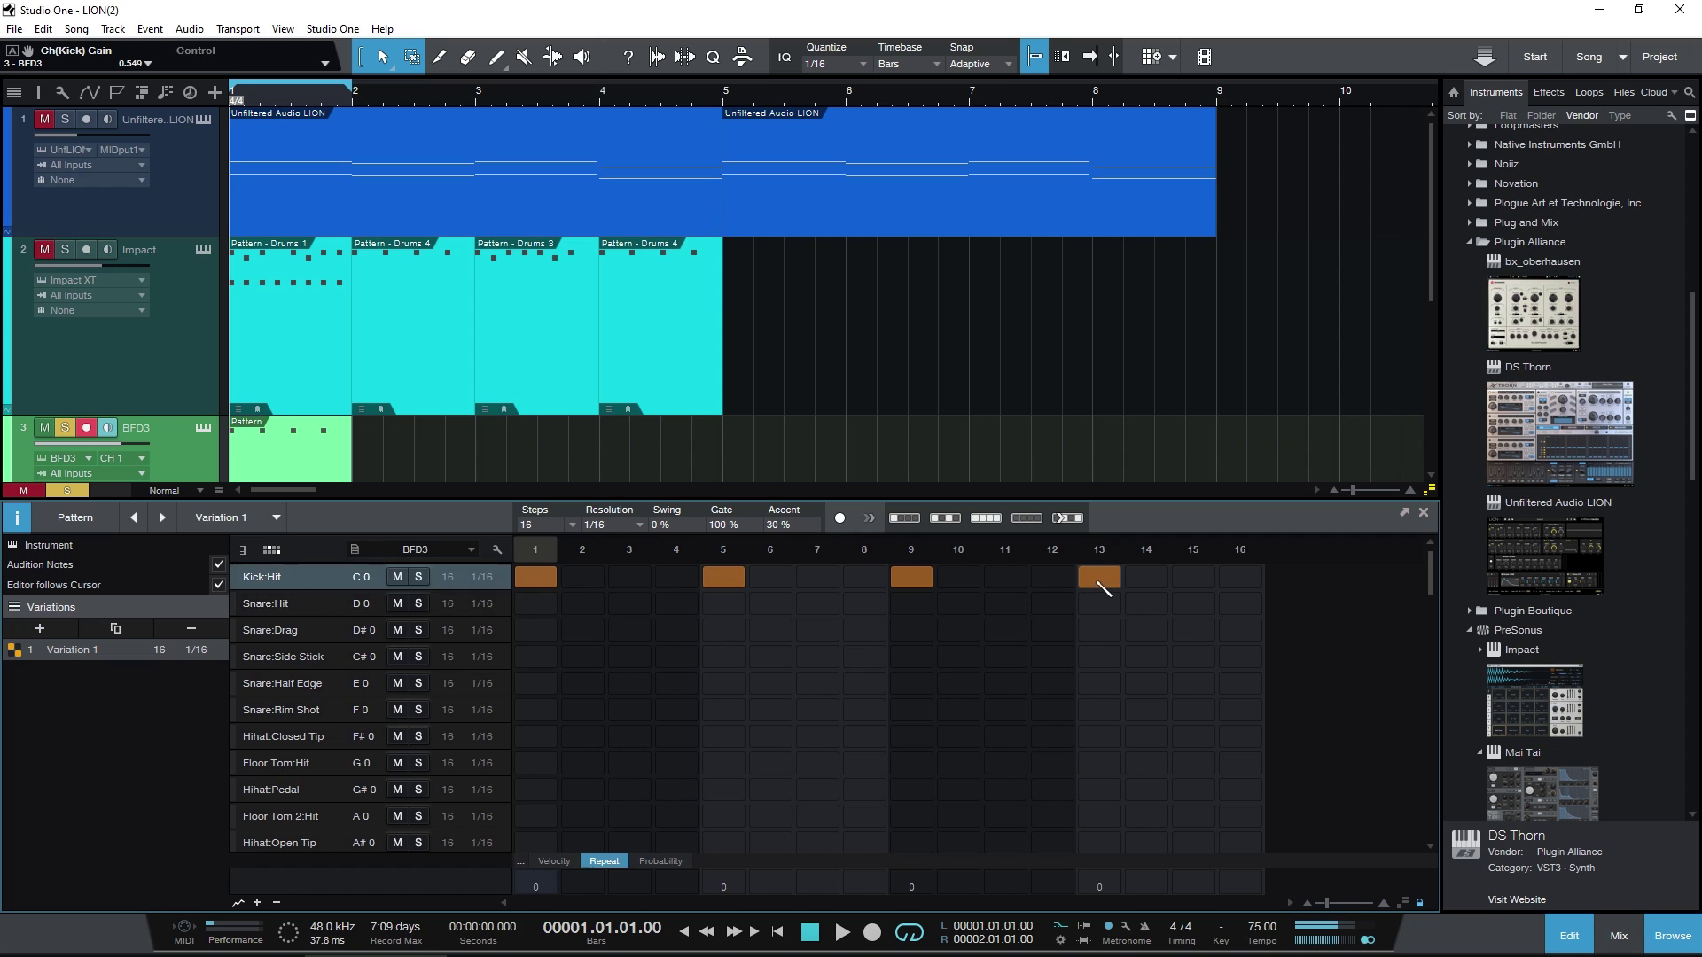
scroll(292, 455, "down", 3)
key("space")
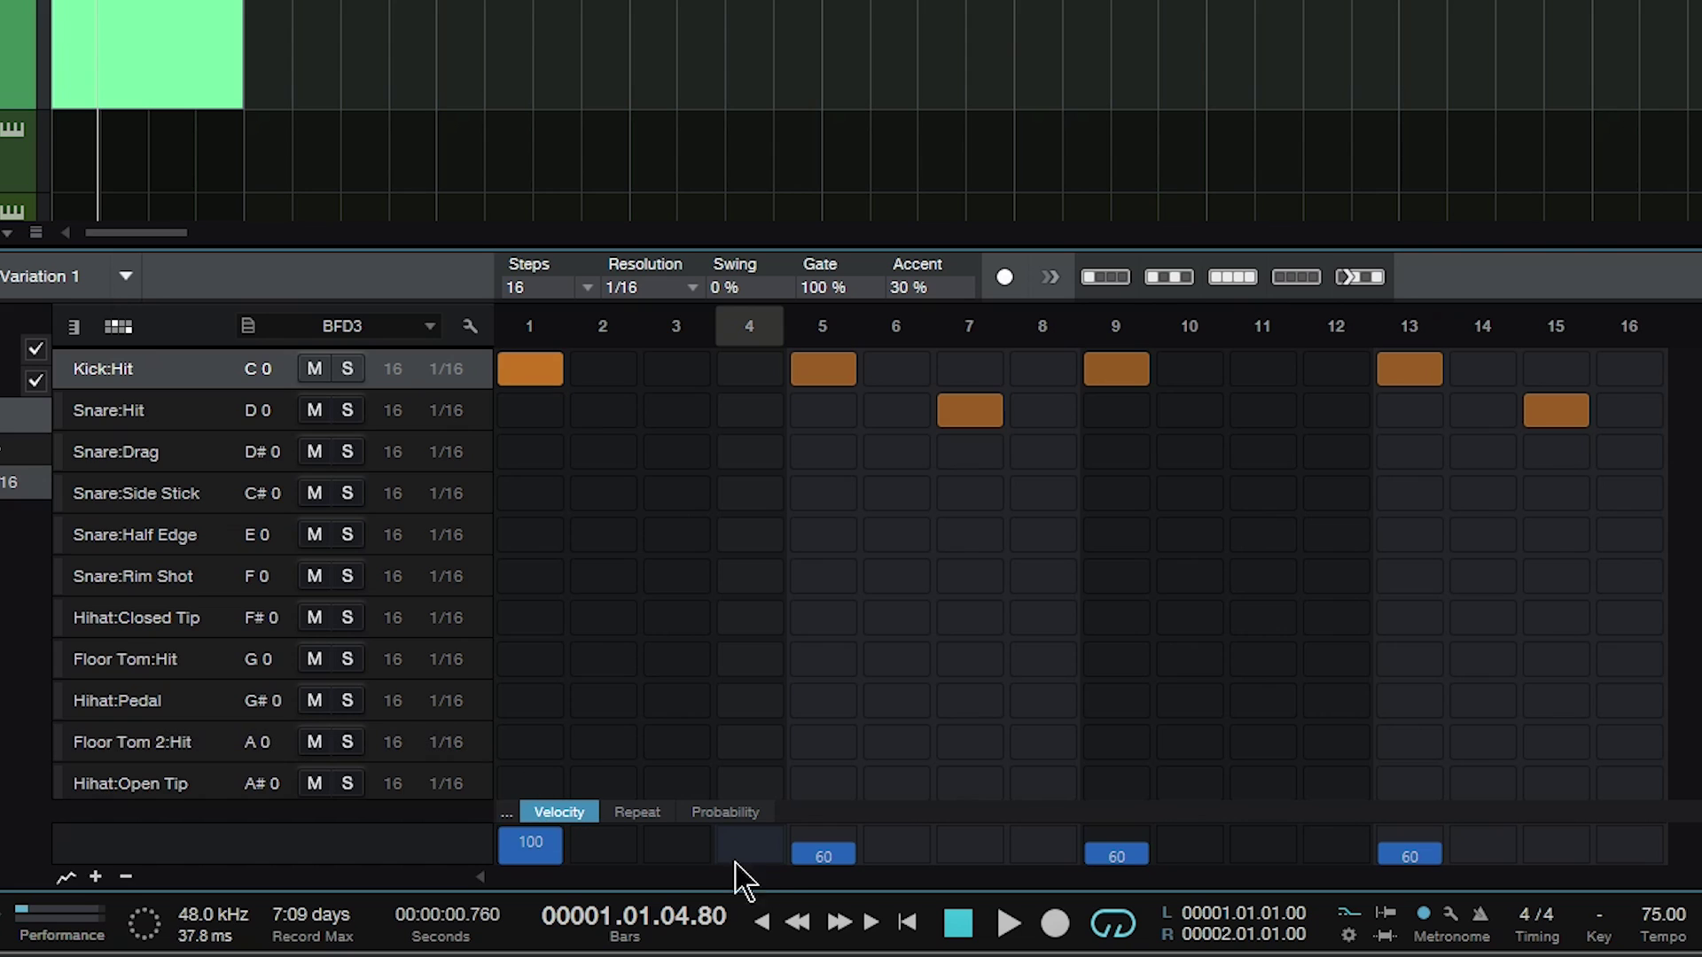
Raise the Kick:Hit velocities on steps 5, 9 and 13 to 100 and play the BFD3 pattern.
left_click(817, 831)
left_click(1114, 832)
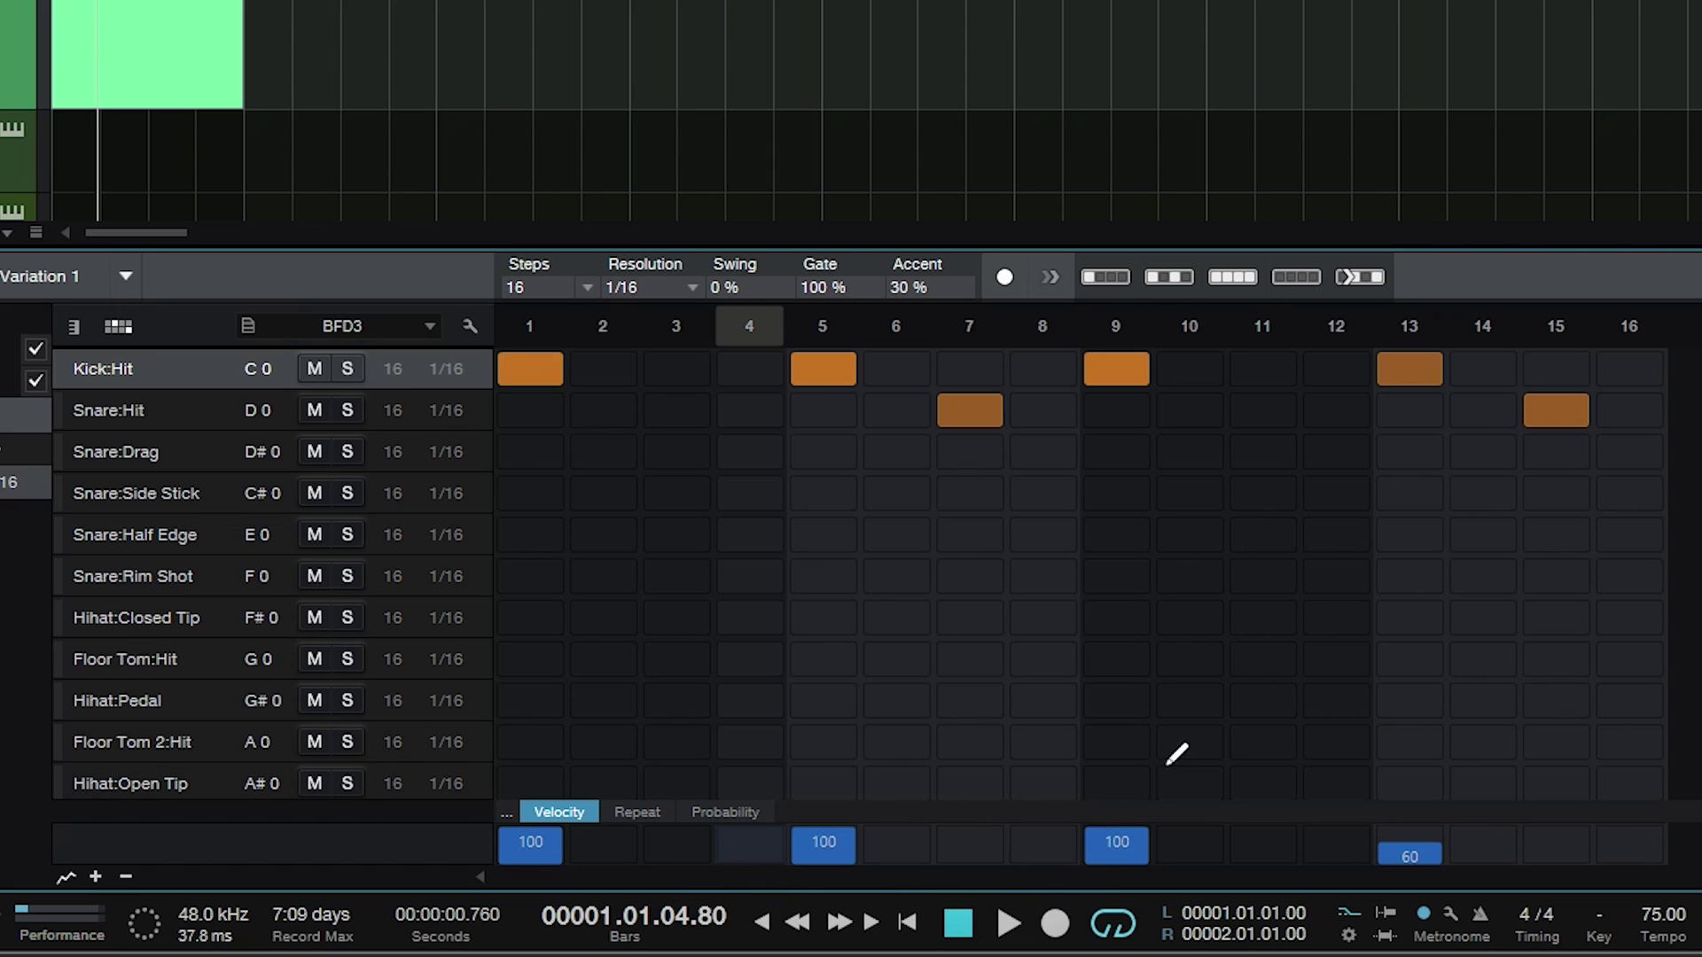
left_click(1422, 837)
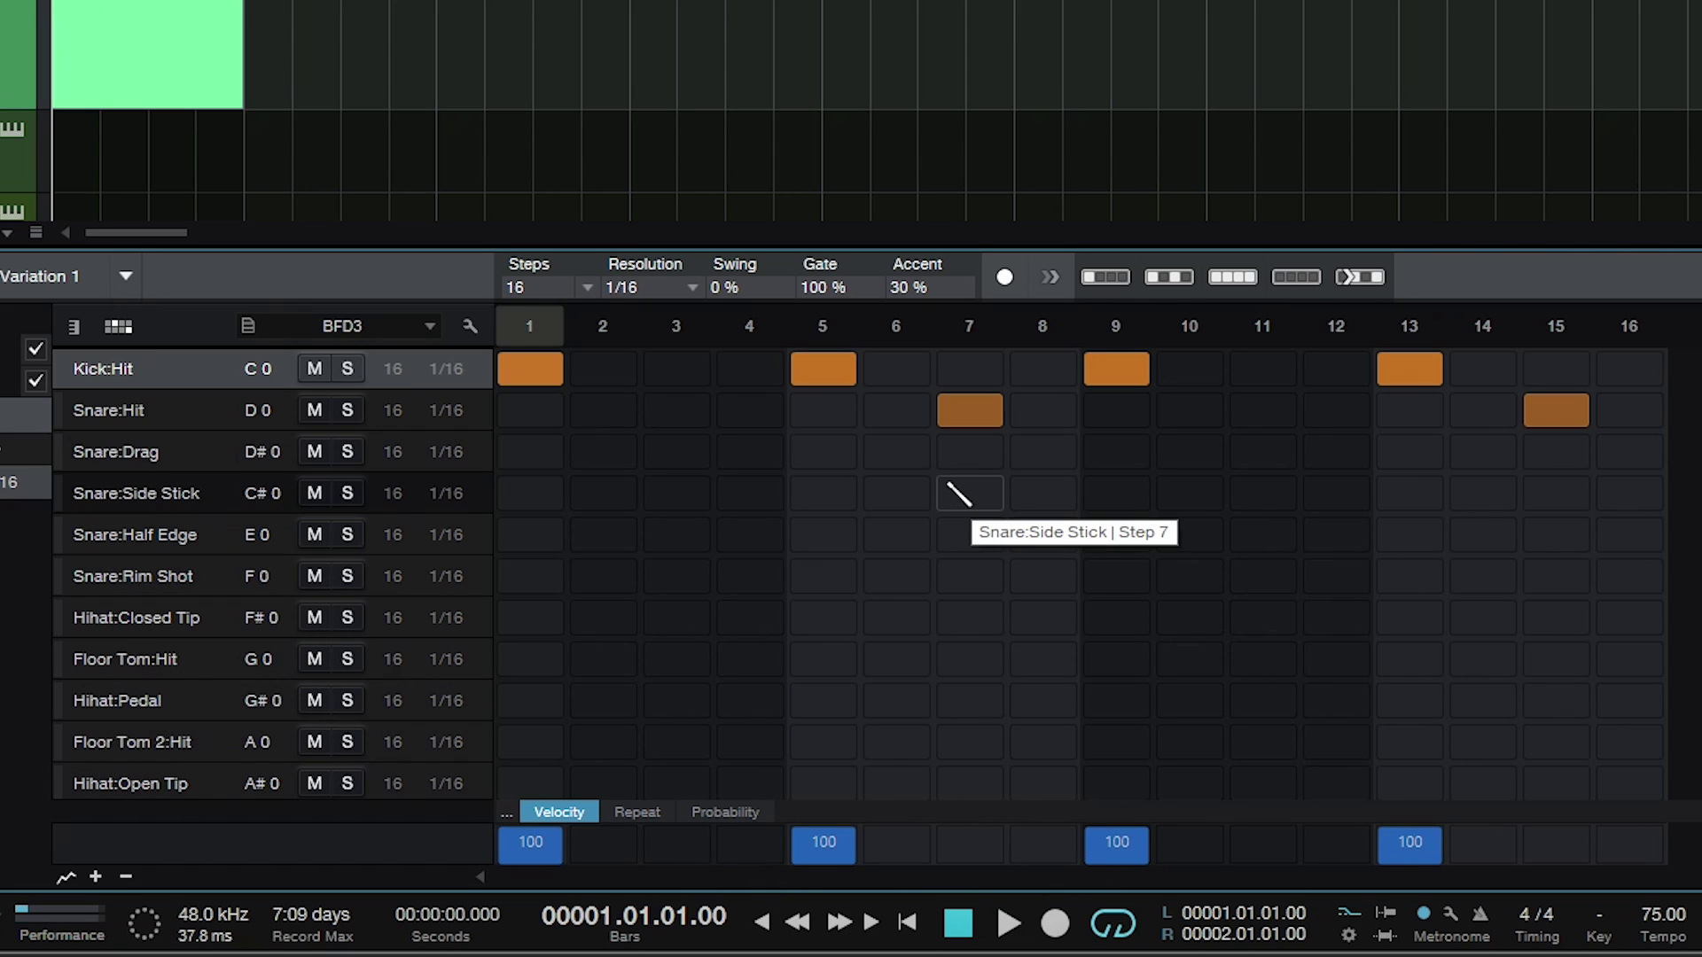
key("space")
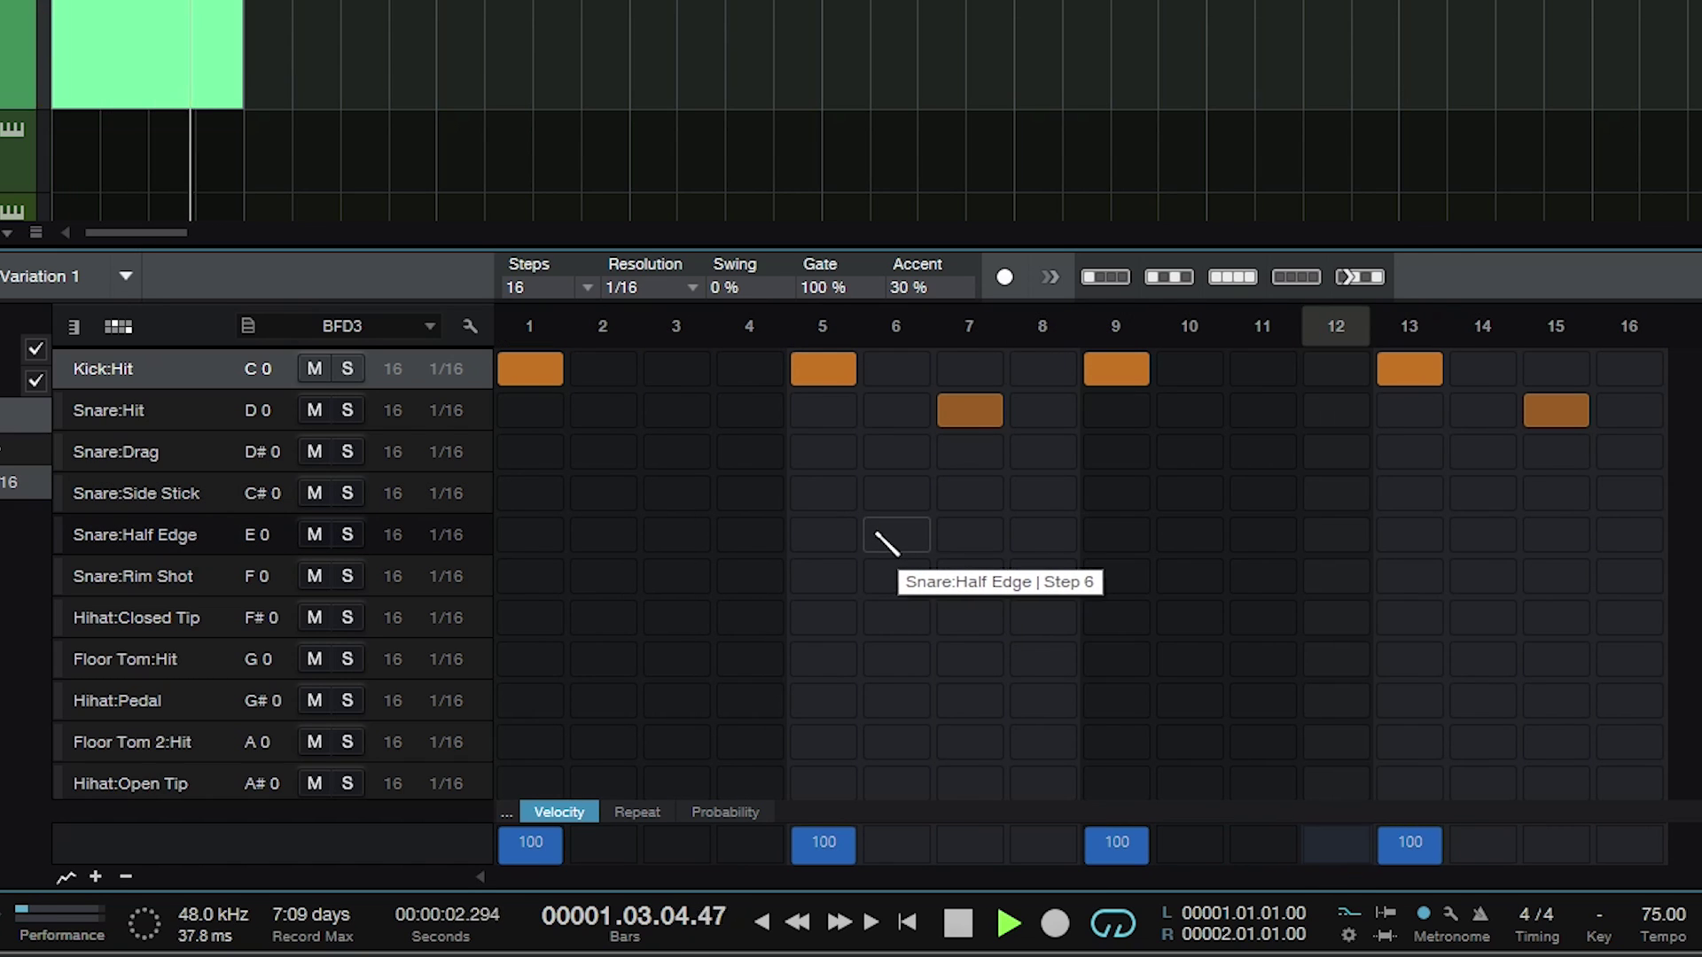
Set the repeat of Snare:Hit on step 15 to 3 and play the pattern.
left_click(638, 814)
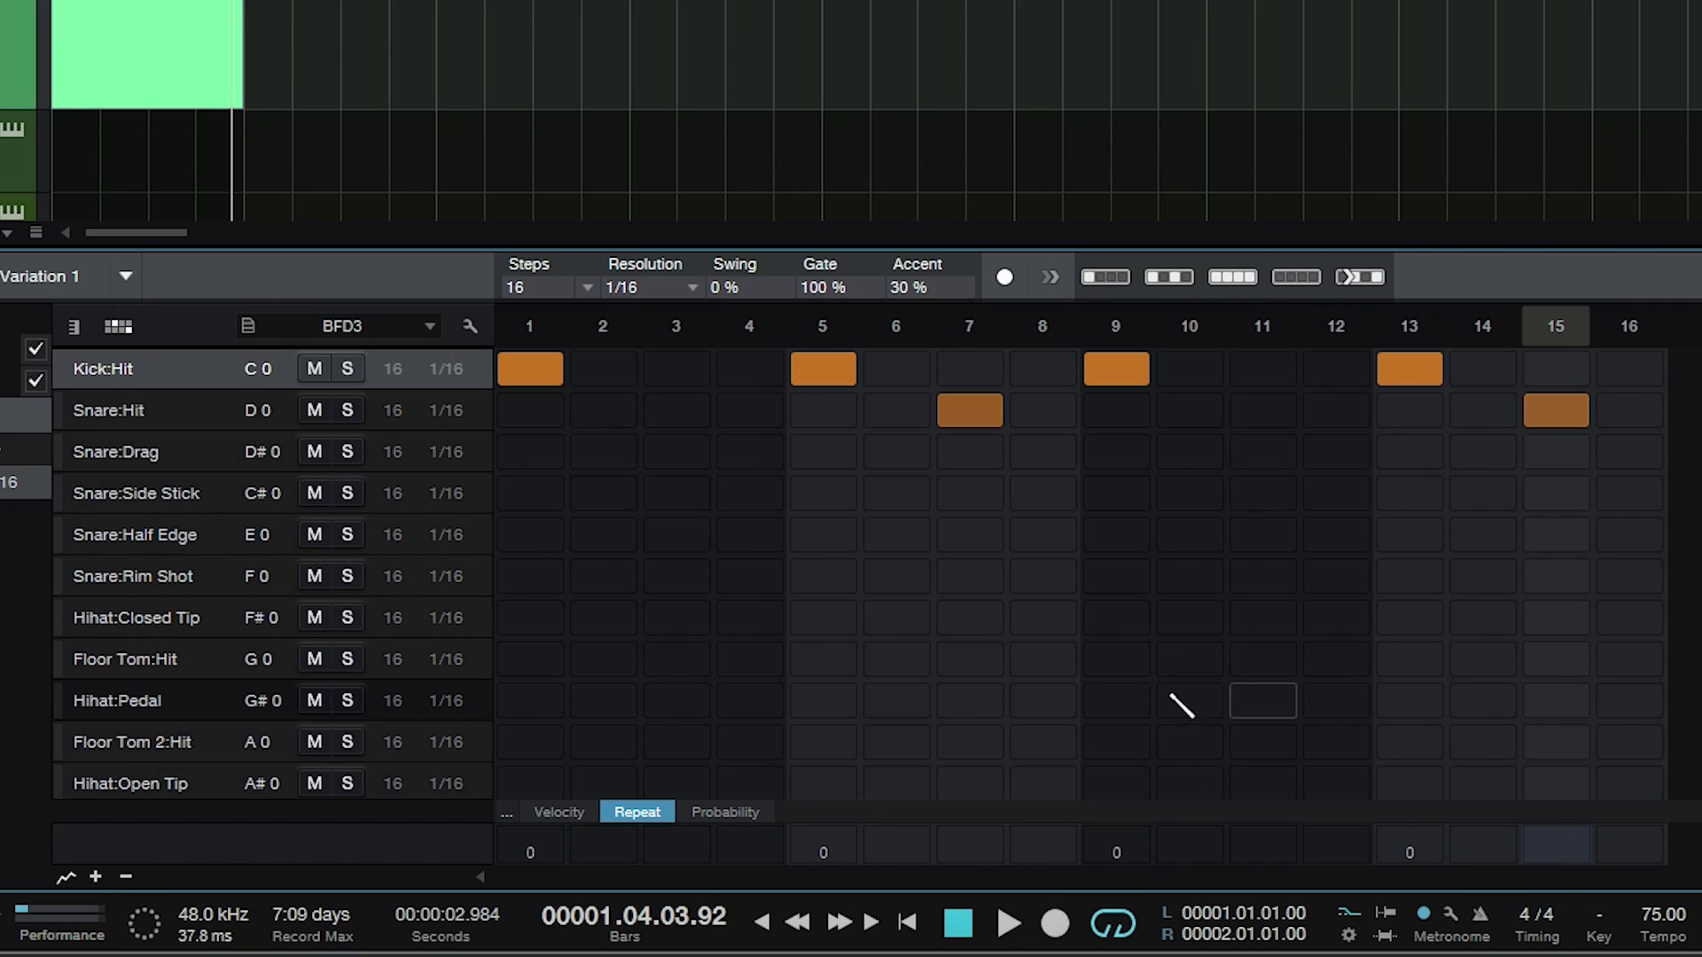
left_click(112, 415)
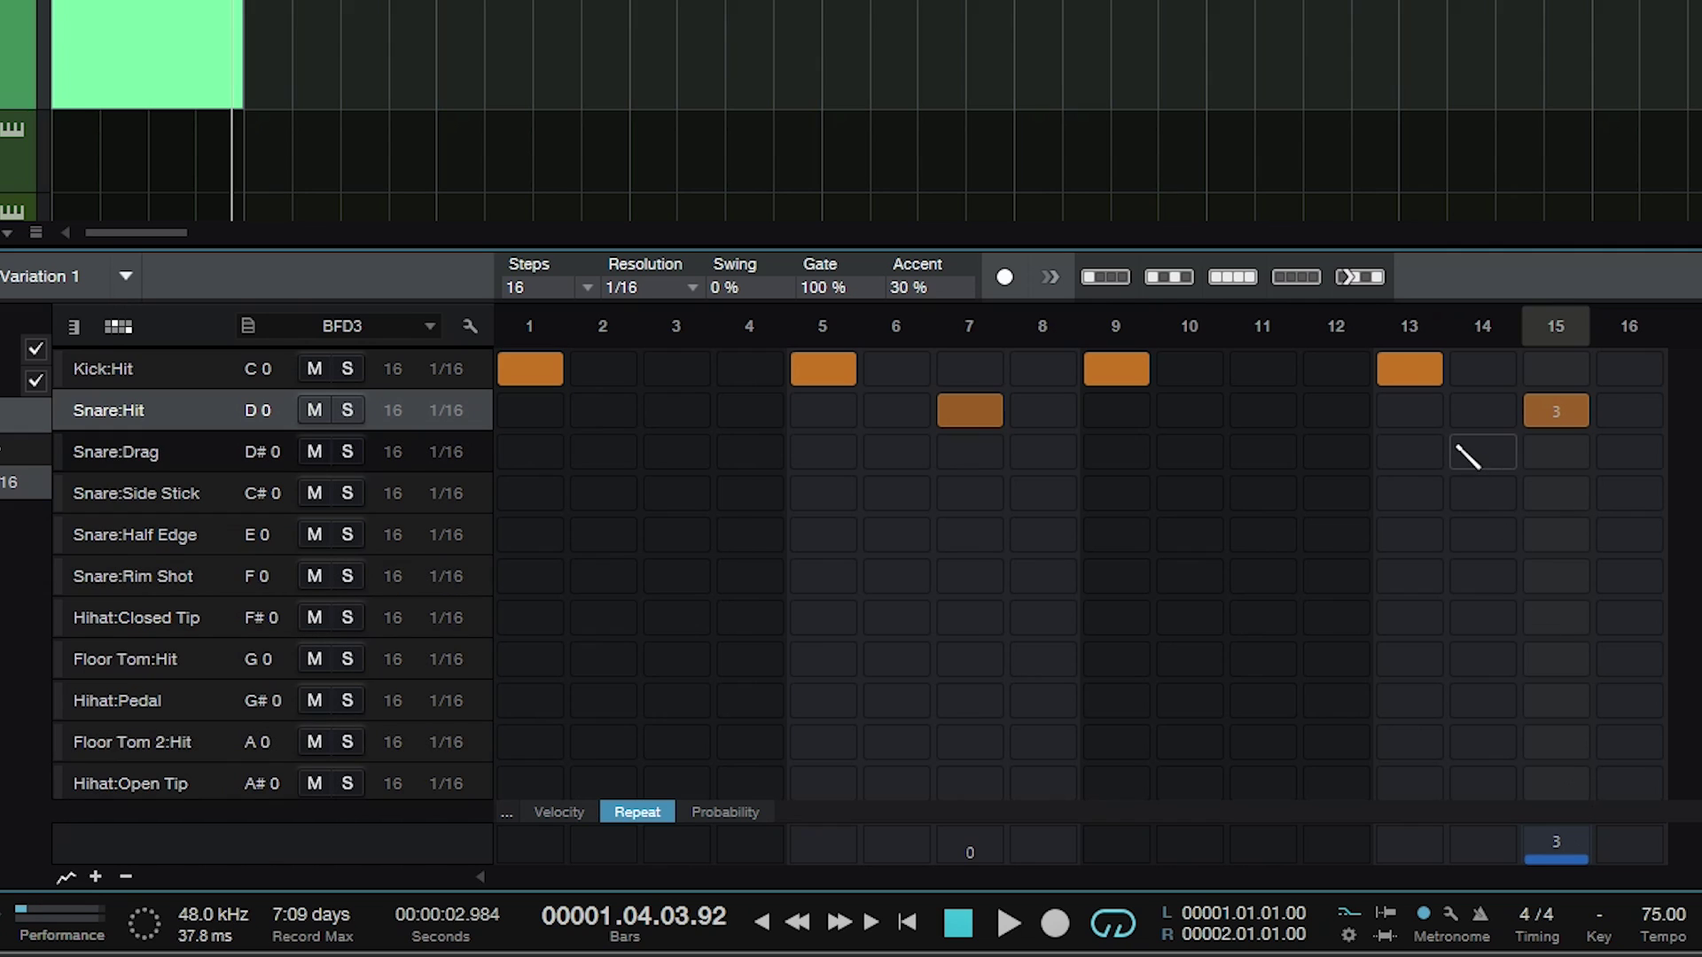
key("space")
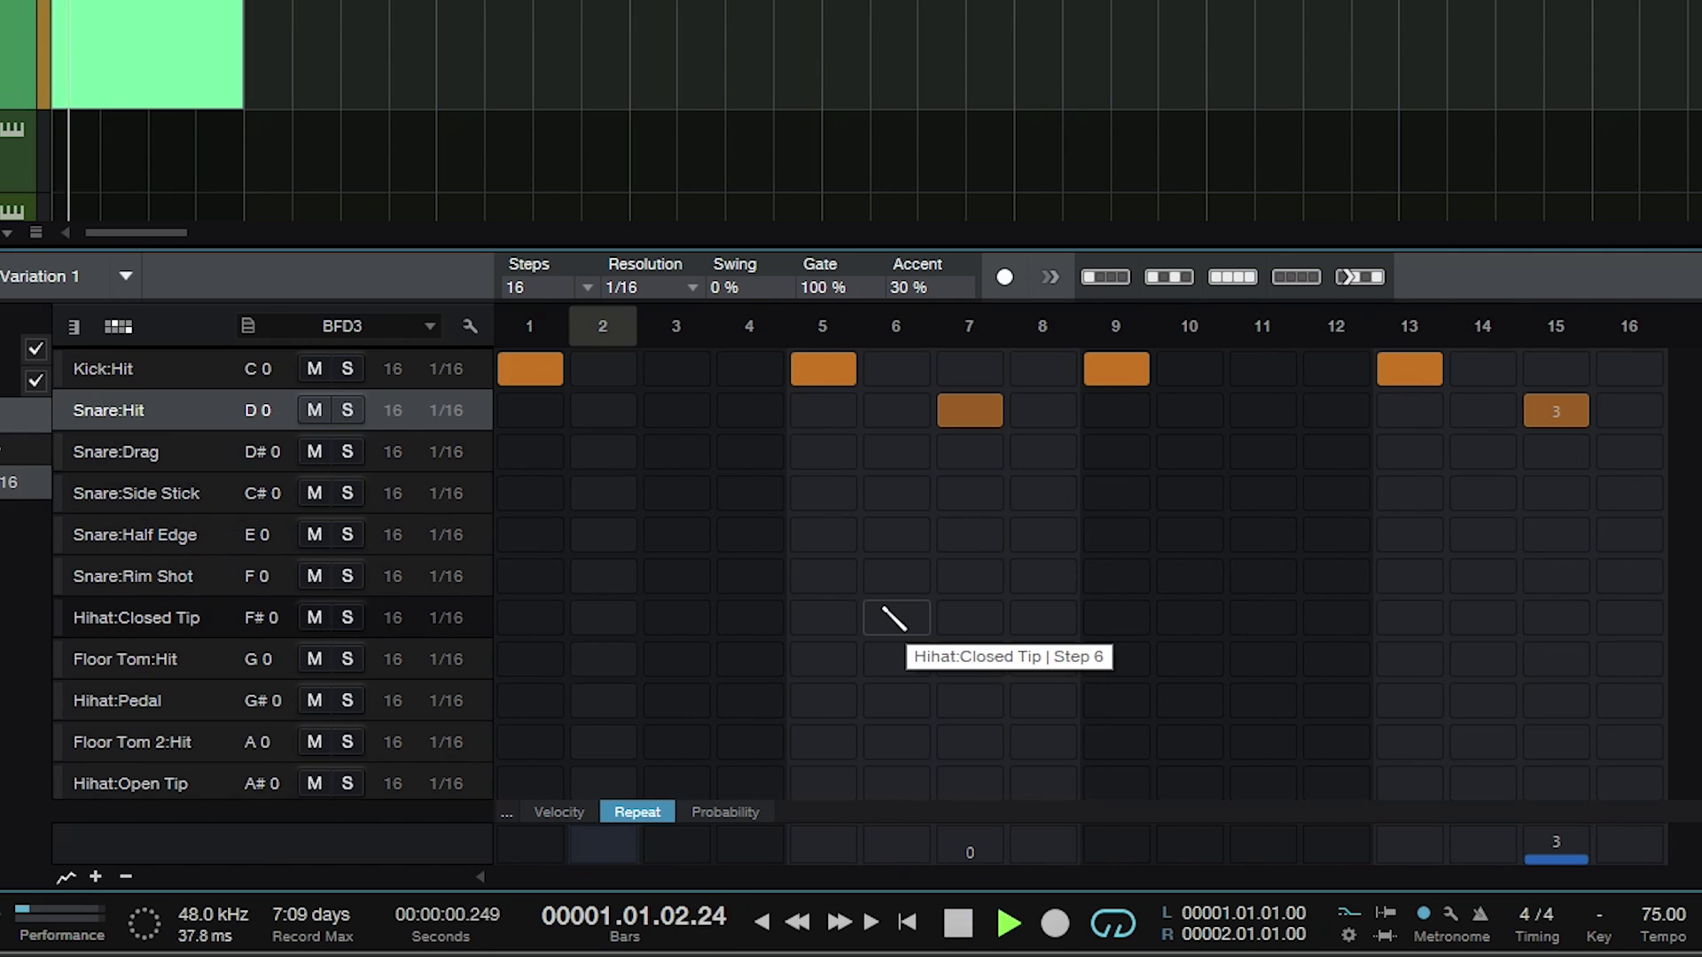
key("space")
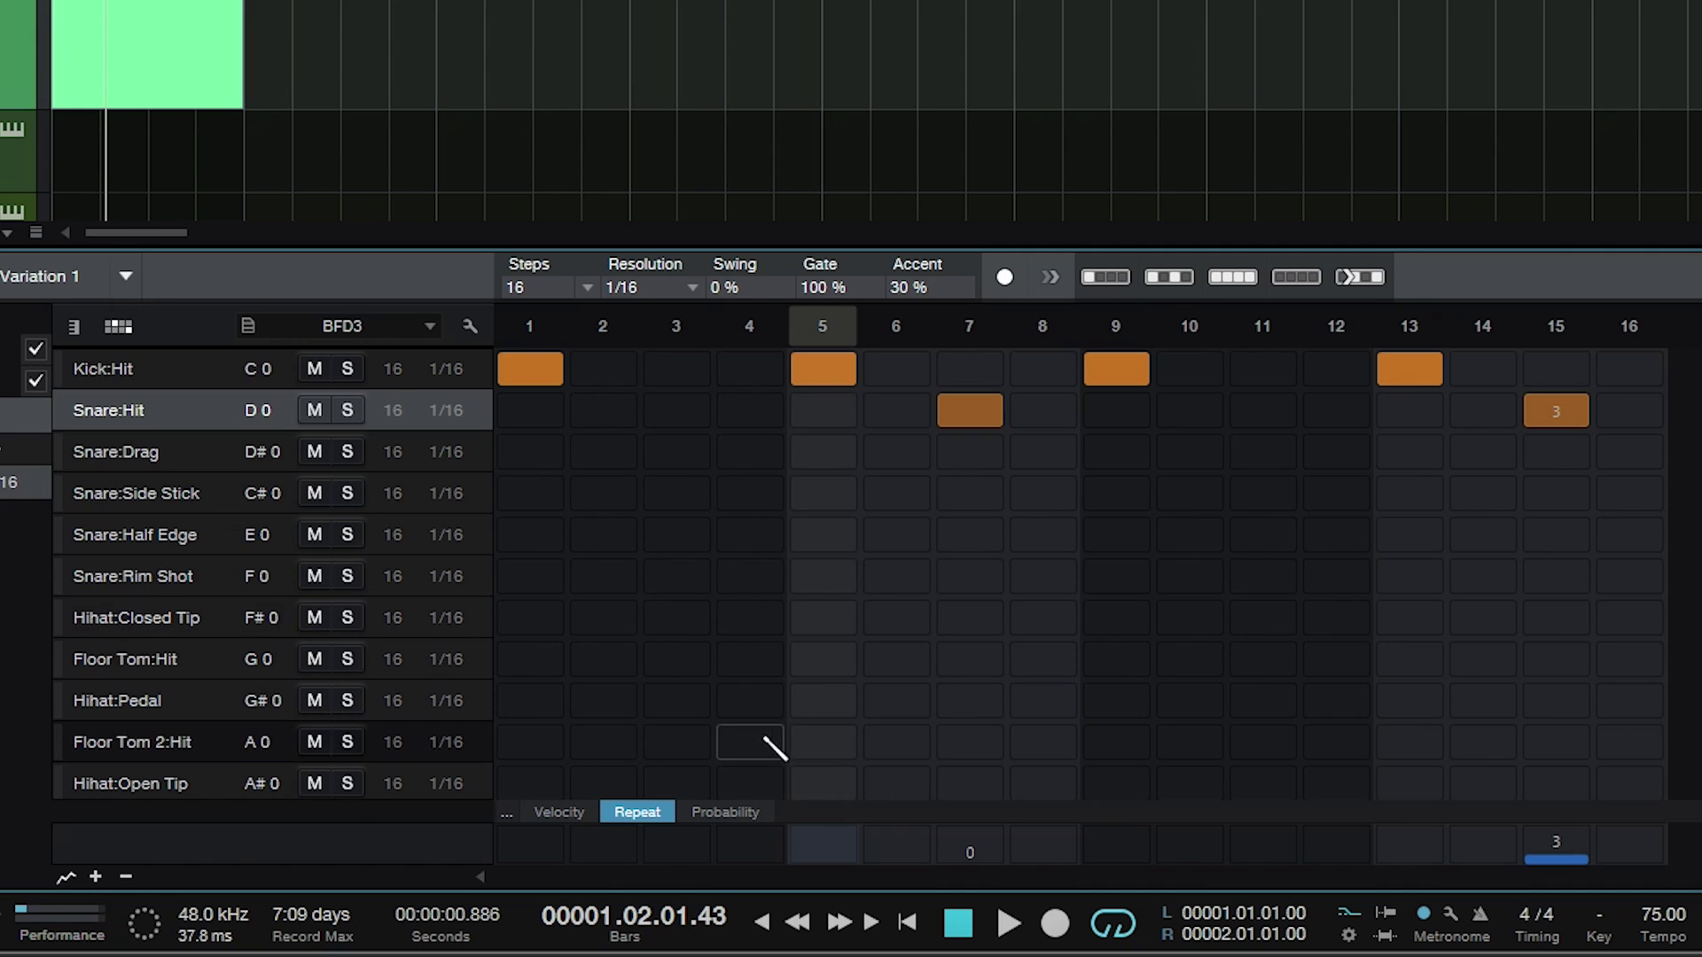
View the probability and velocity lanes and browse the BFD3 parameters available for pattern automation, without adding any.
left_click(725, 813)
left_click(545, 813)
left_click(507, 813)
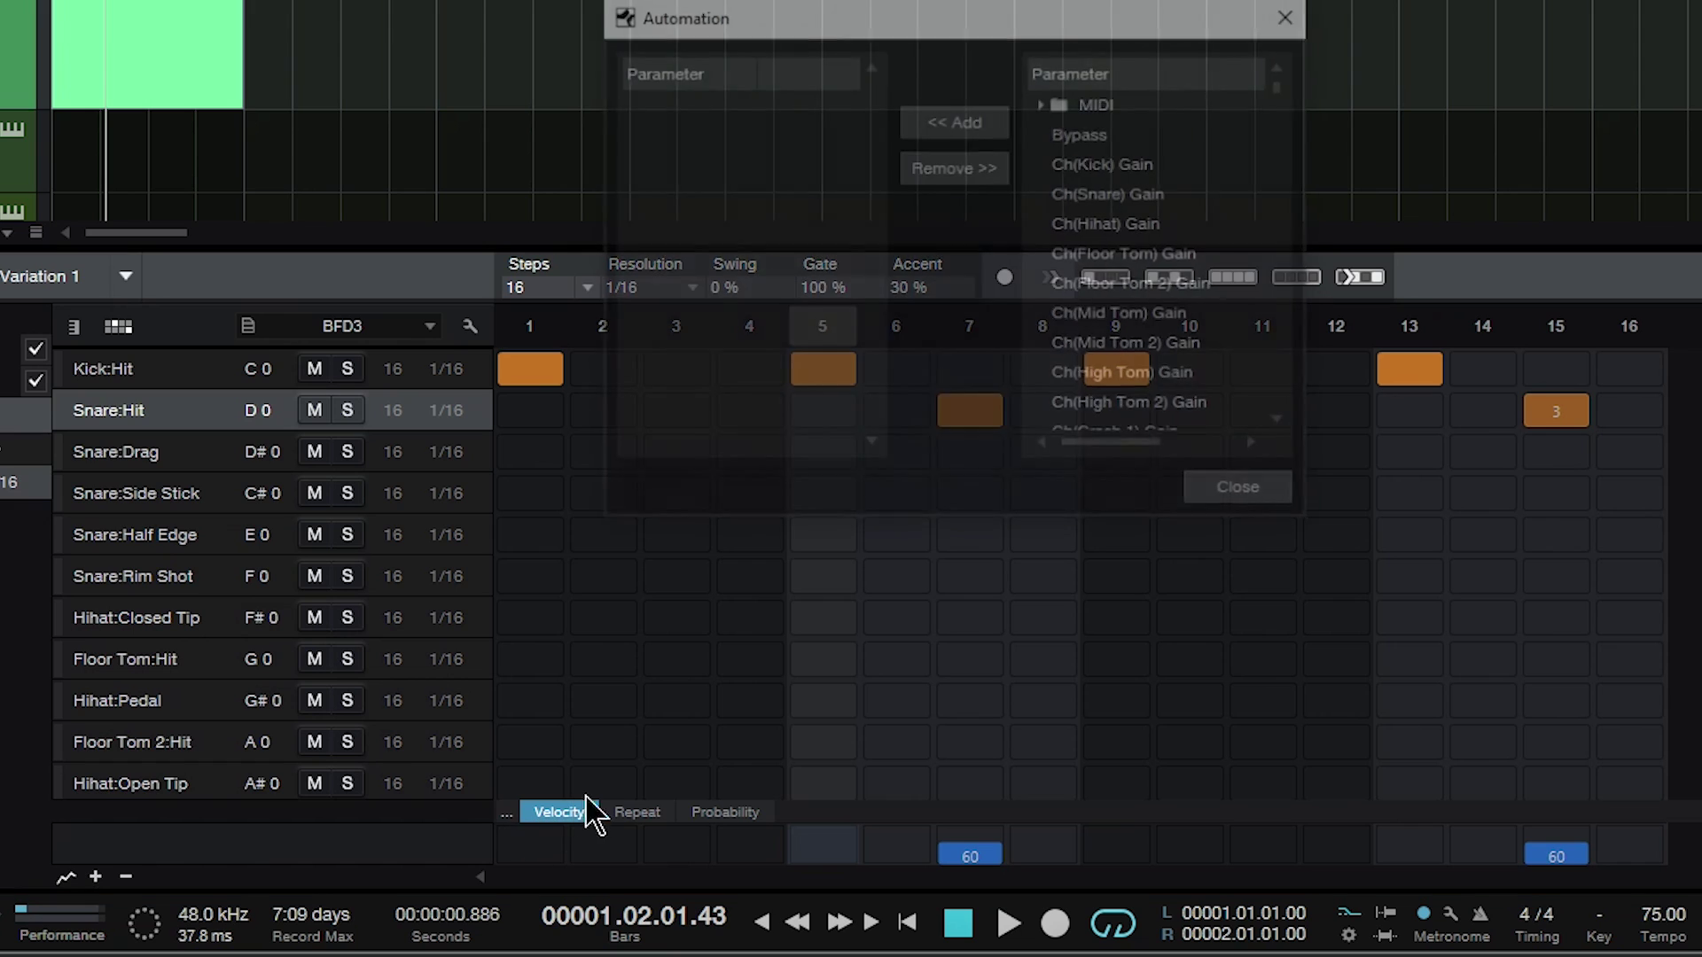
scroll(1152, 217, "down", 4)
scroll(1150, 212, "down", 5)
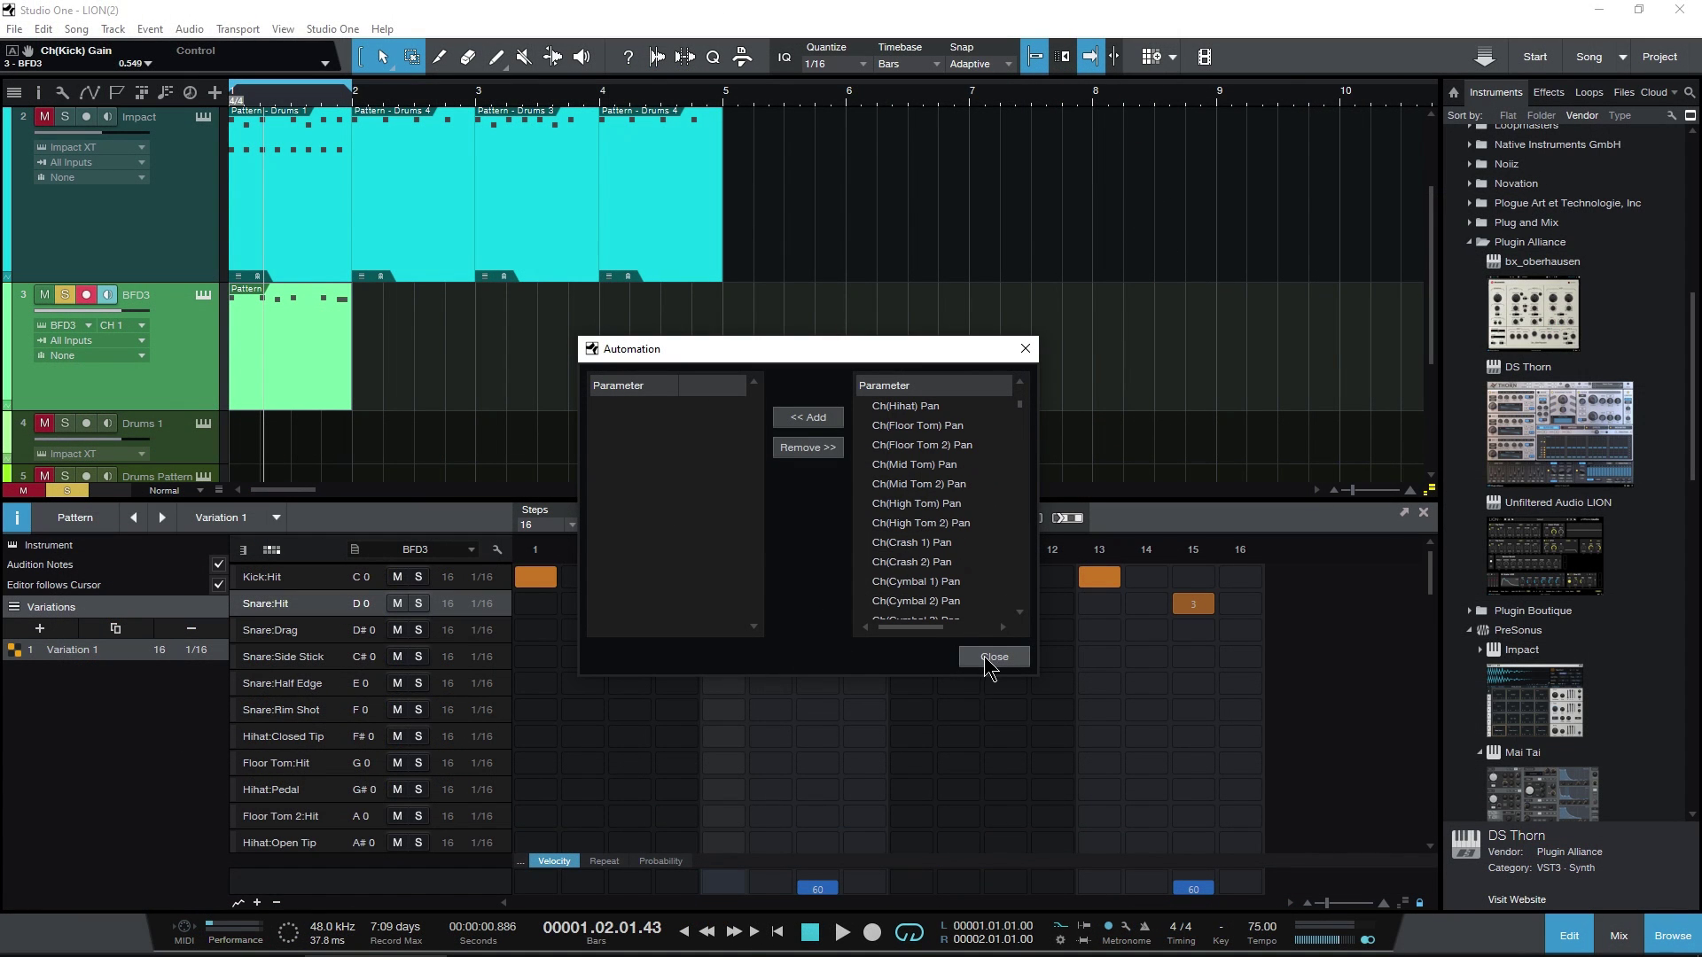
left_click(990, 658)
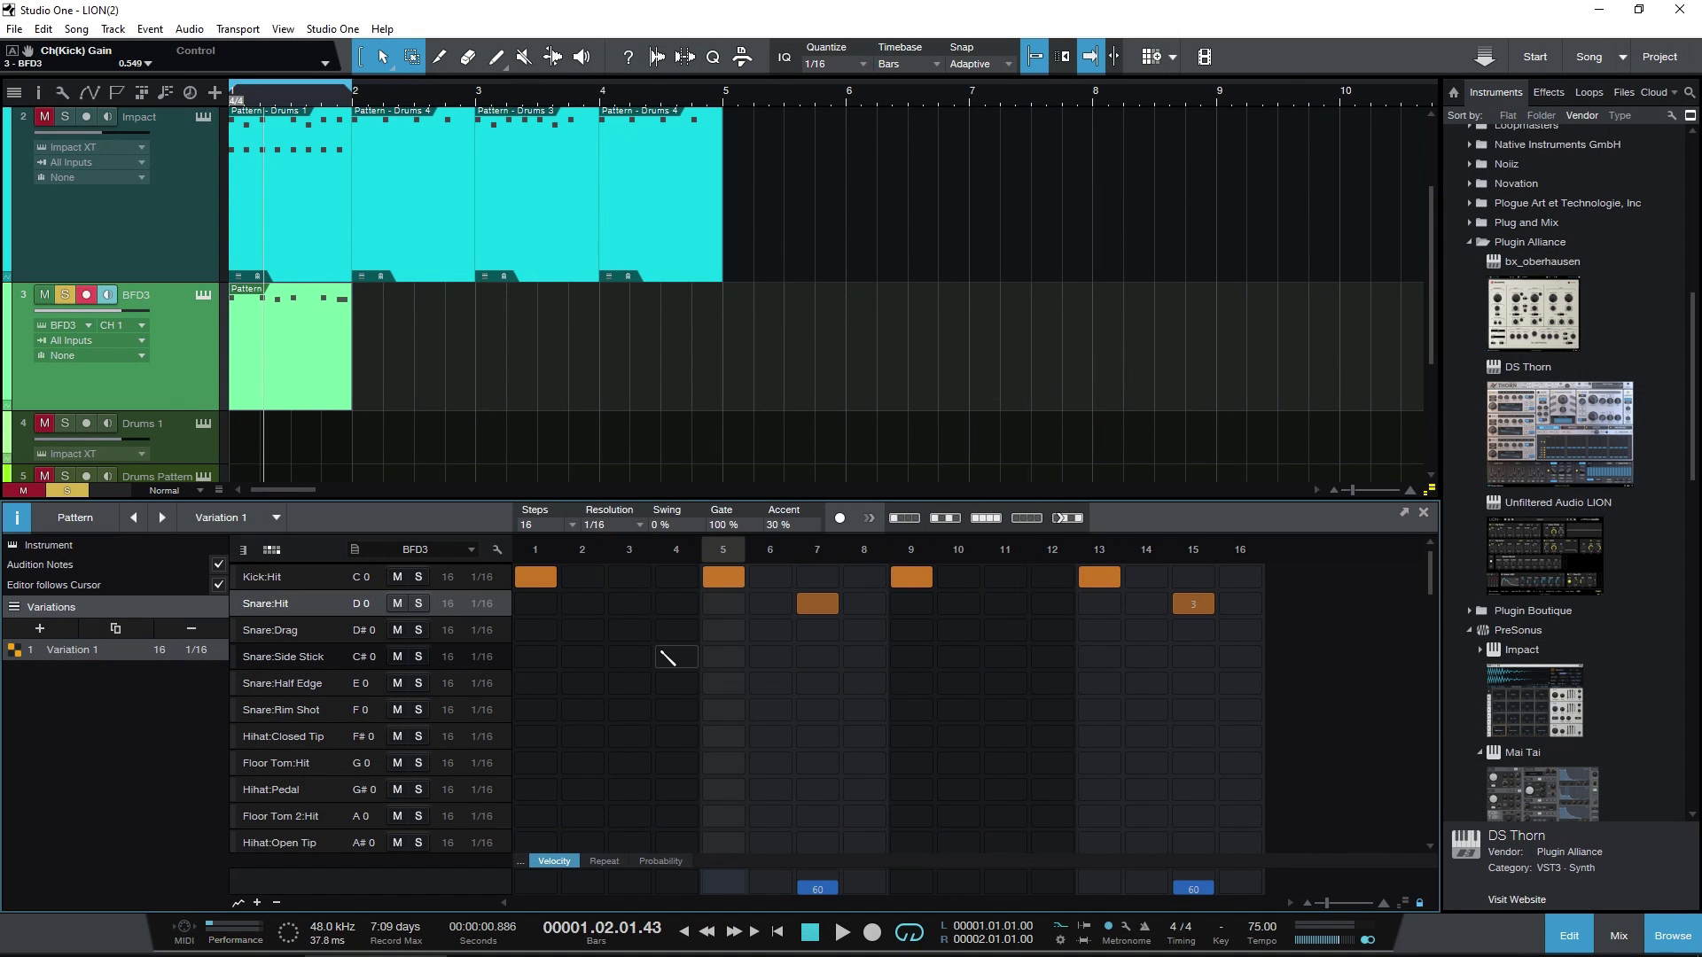
Examine BFD3's key map in its instrument window and compare its note assignments with the pattern's drum list.
left_click(203, 295)
left_click_drag(815, 91, 859, 94)
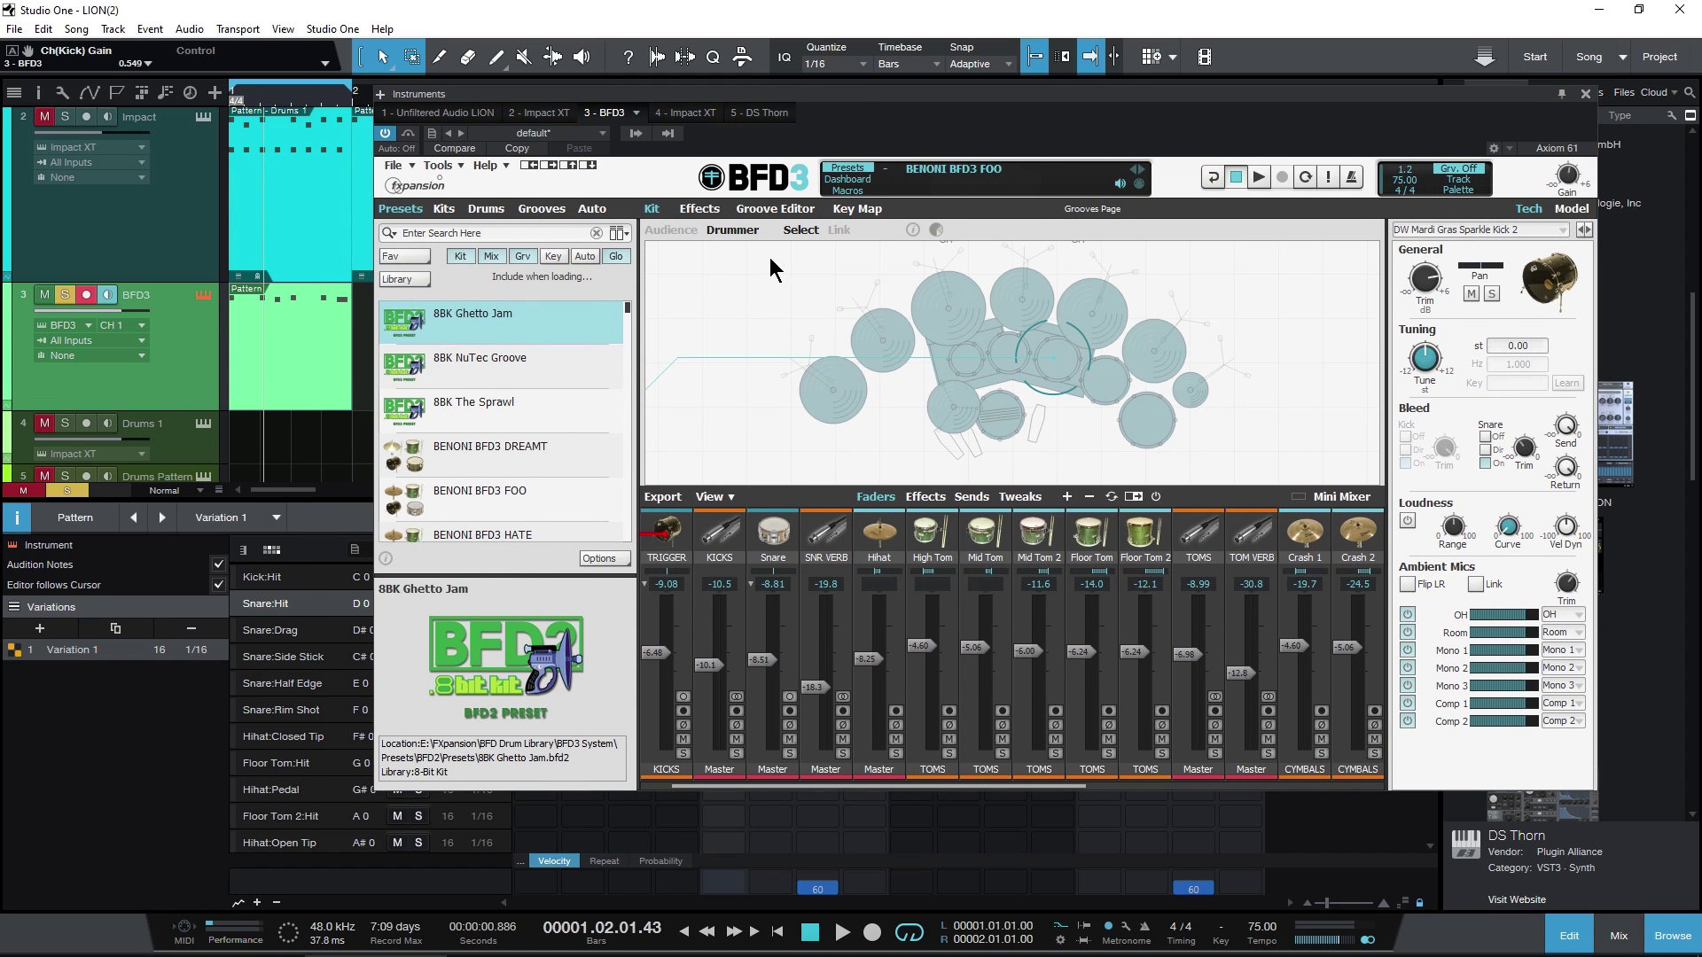
left_click(864, 217)
scroll(559, 456, "down", 10)
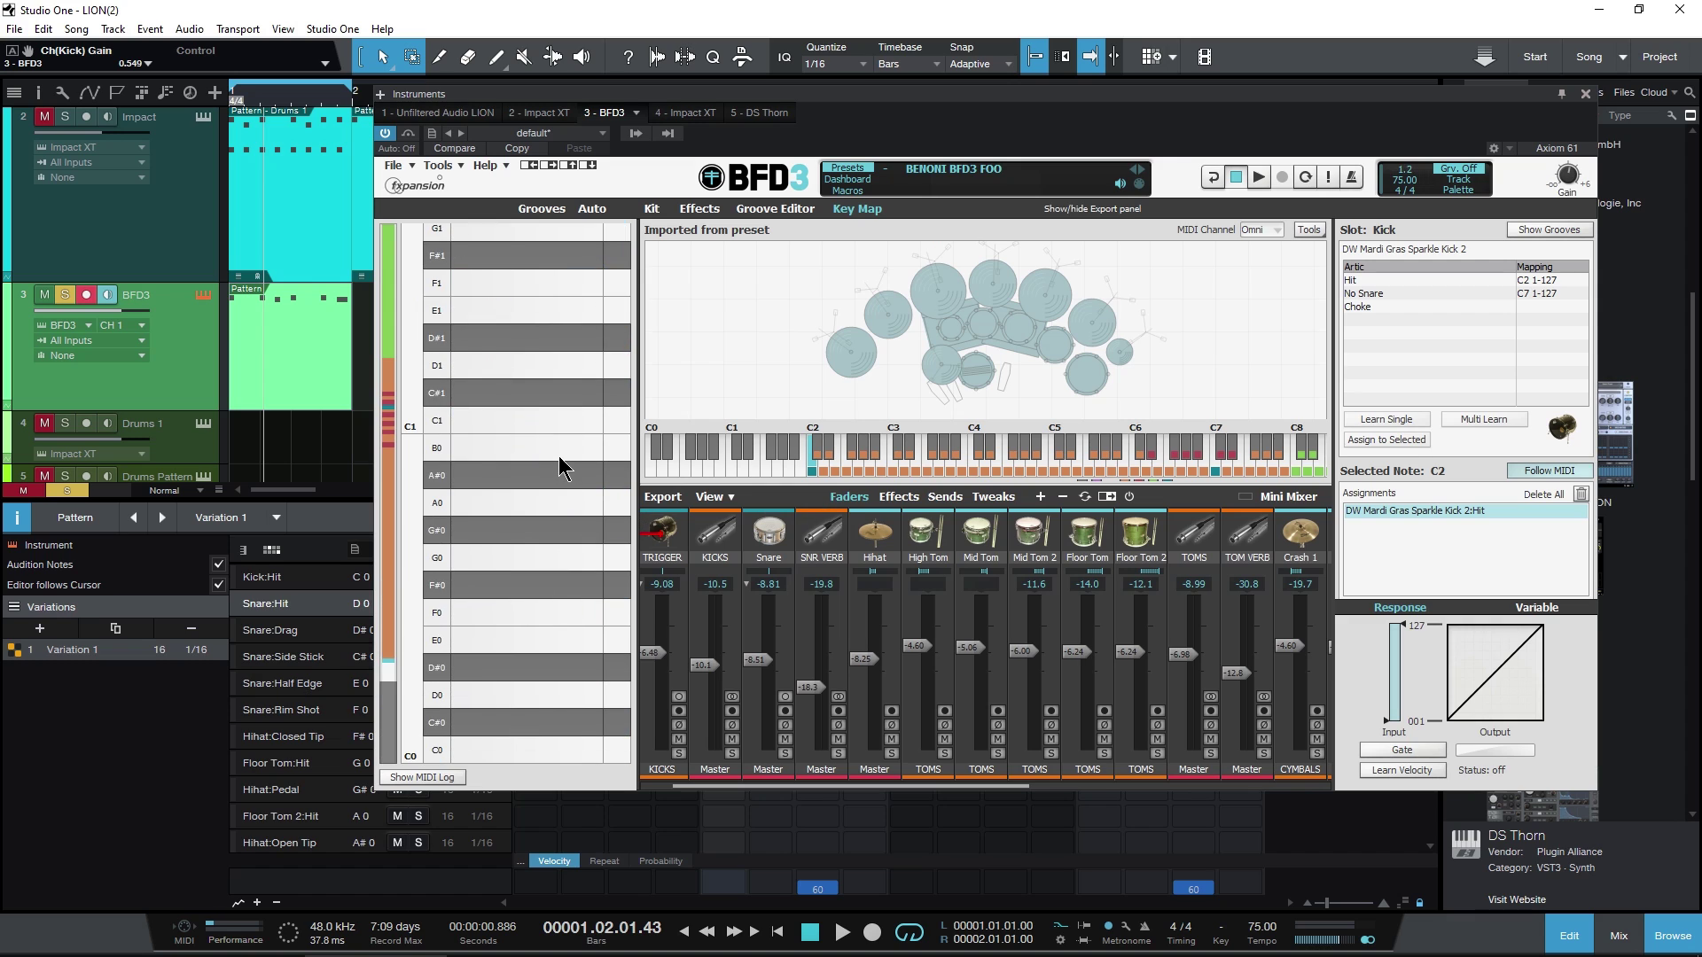
scroll(558, 455, "up", 10)
scroll(559, 456, "up", 4)
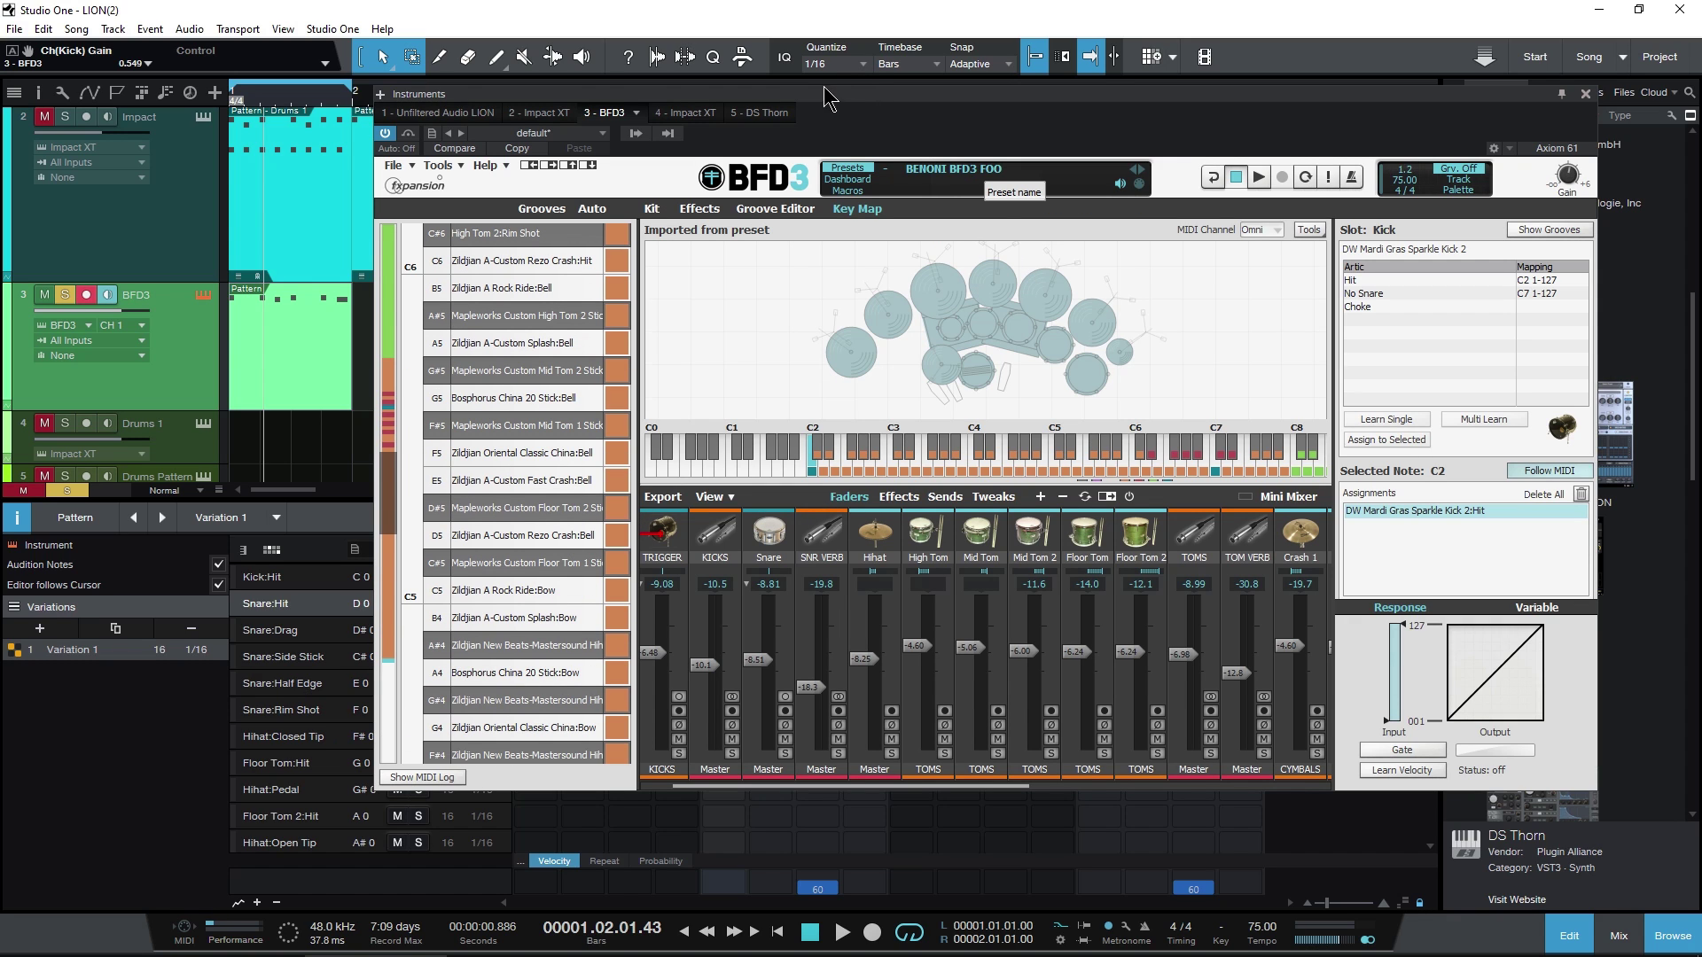
left_click_drag(824, 97, 1055, 116)
scroll(310, 722, "down", 4)
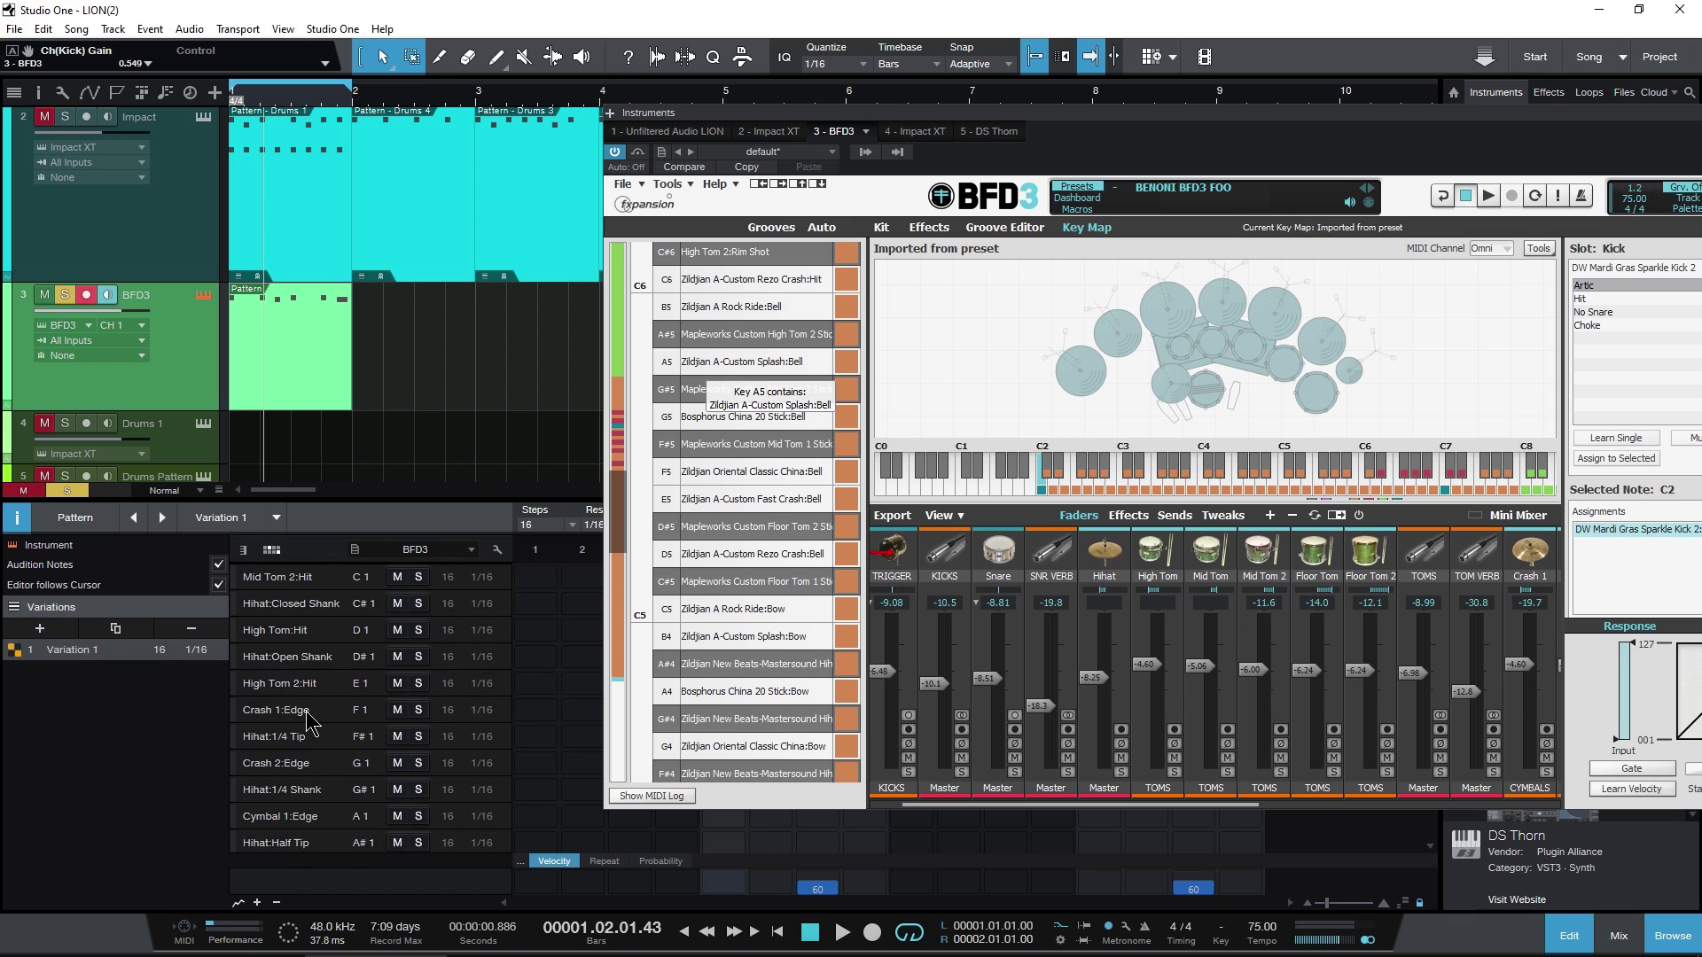
scroll(310, 722, "down", 10)
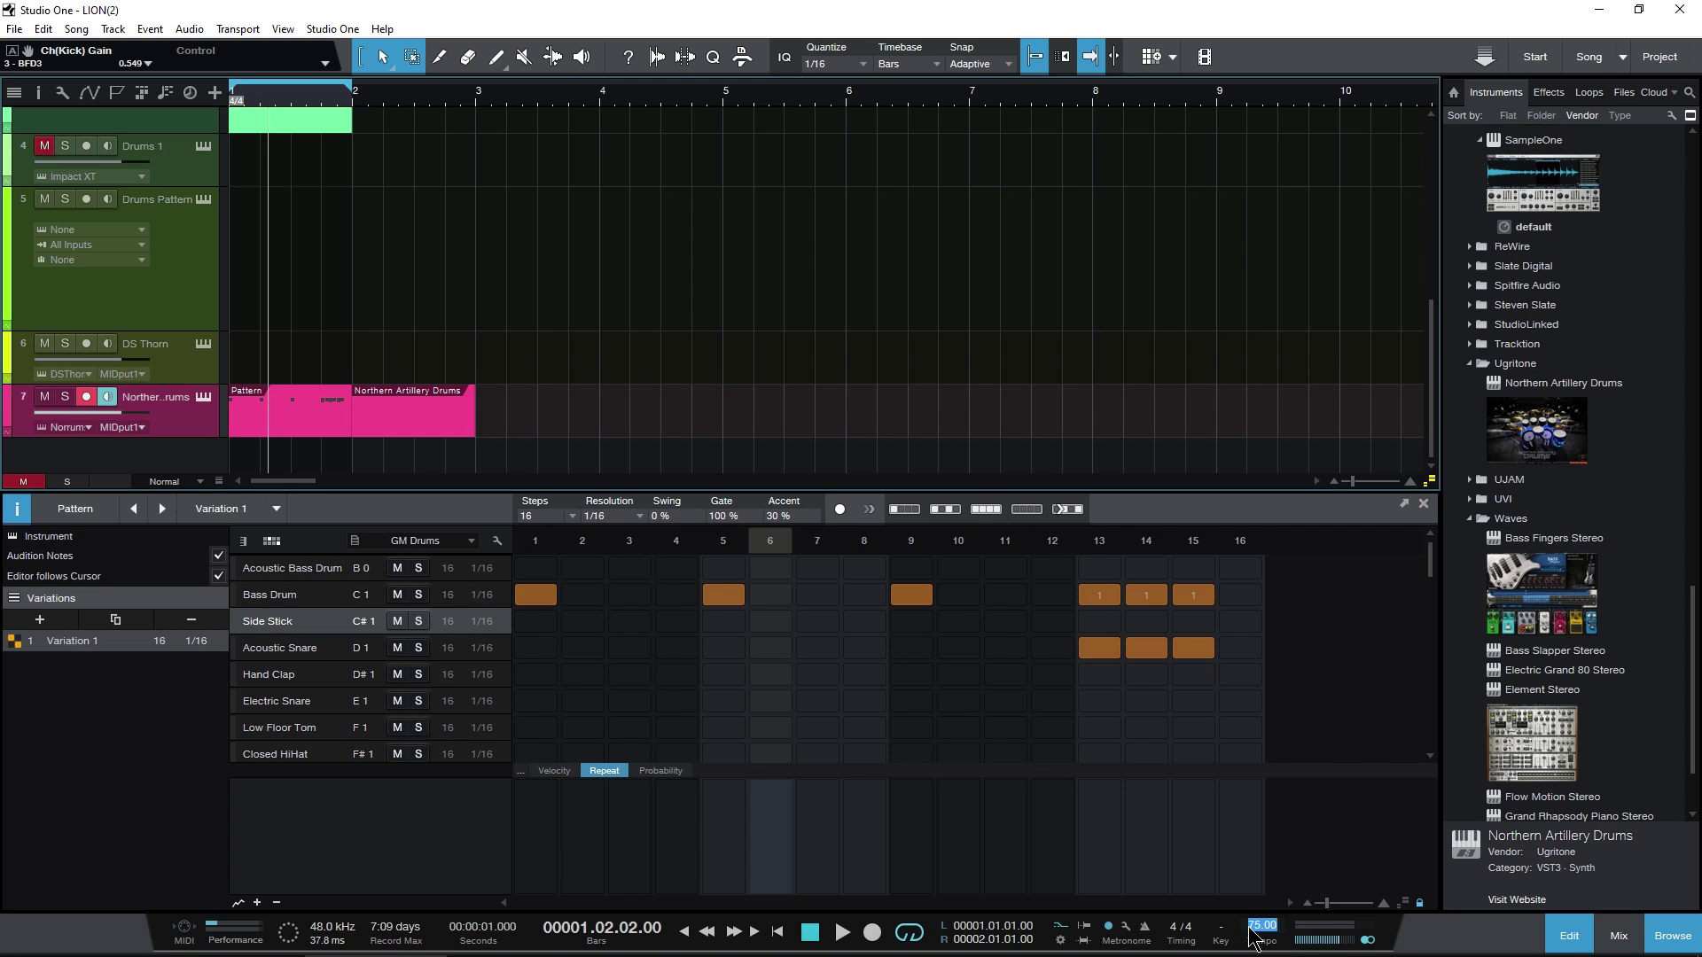
Set the song tempo to 120 and play the Northern Artillery Drums pattern from the start.
key("w")
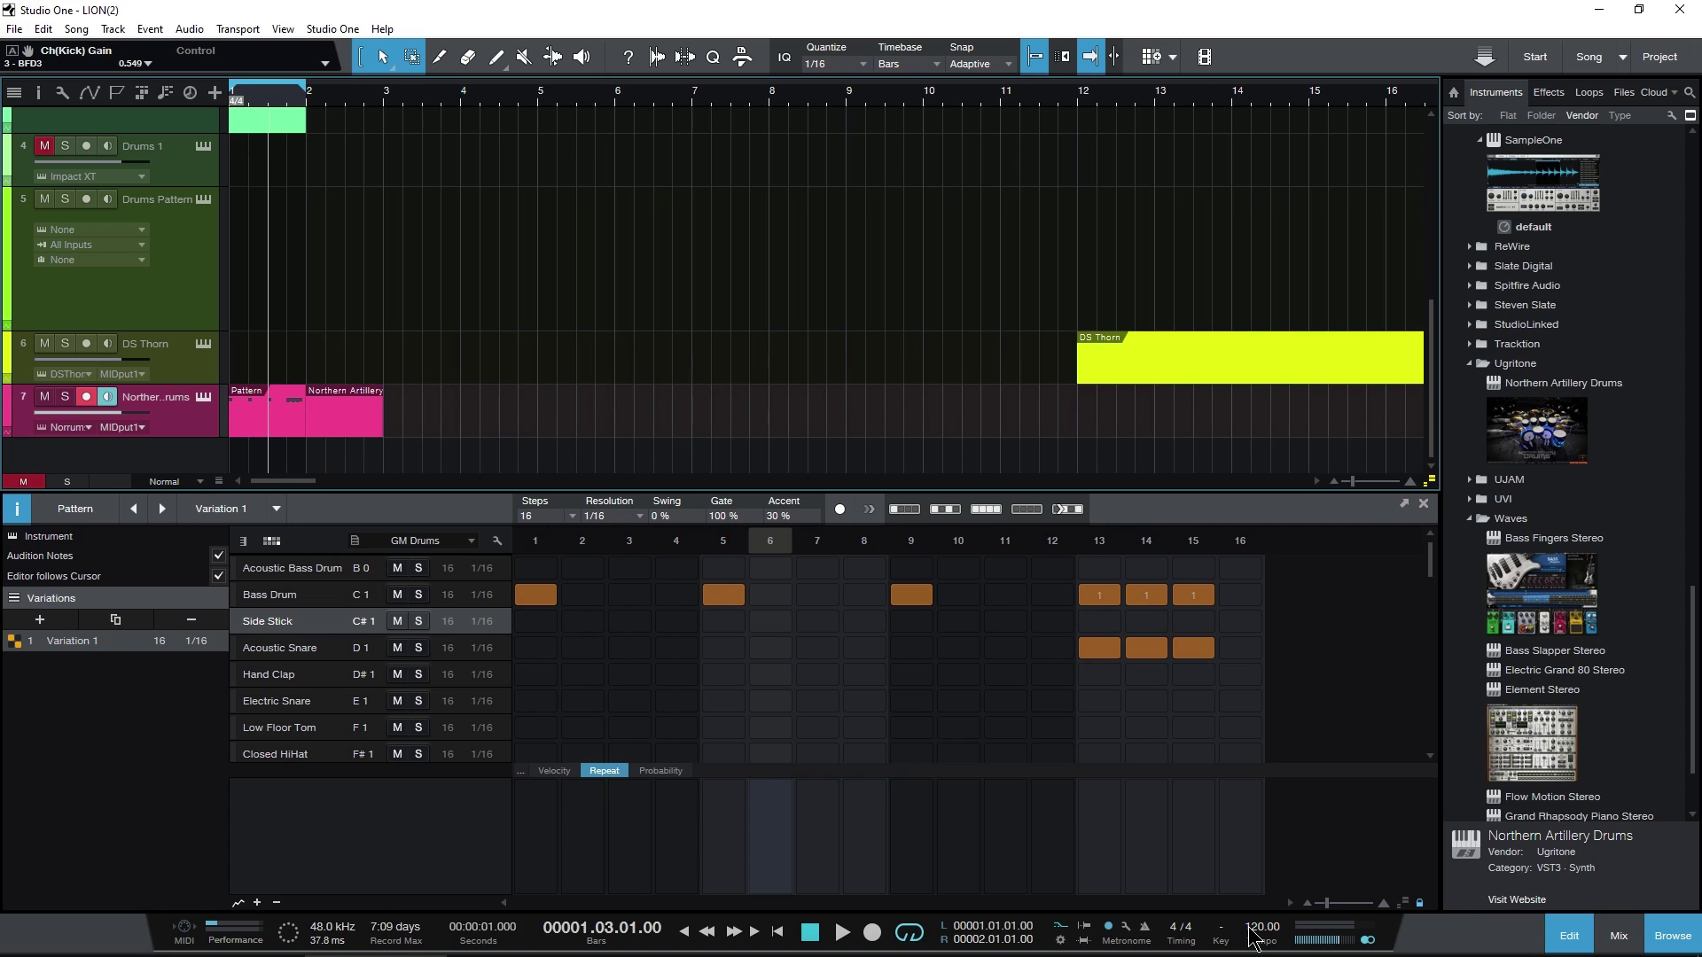
left_click(257, 414)
key("comma")
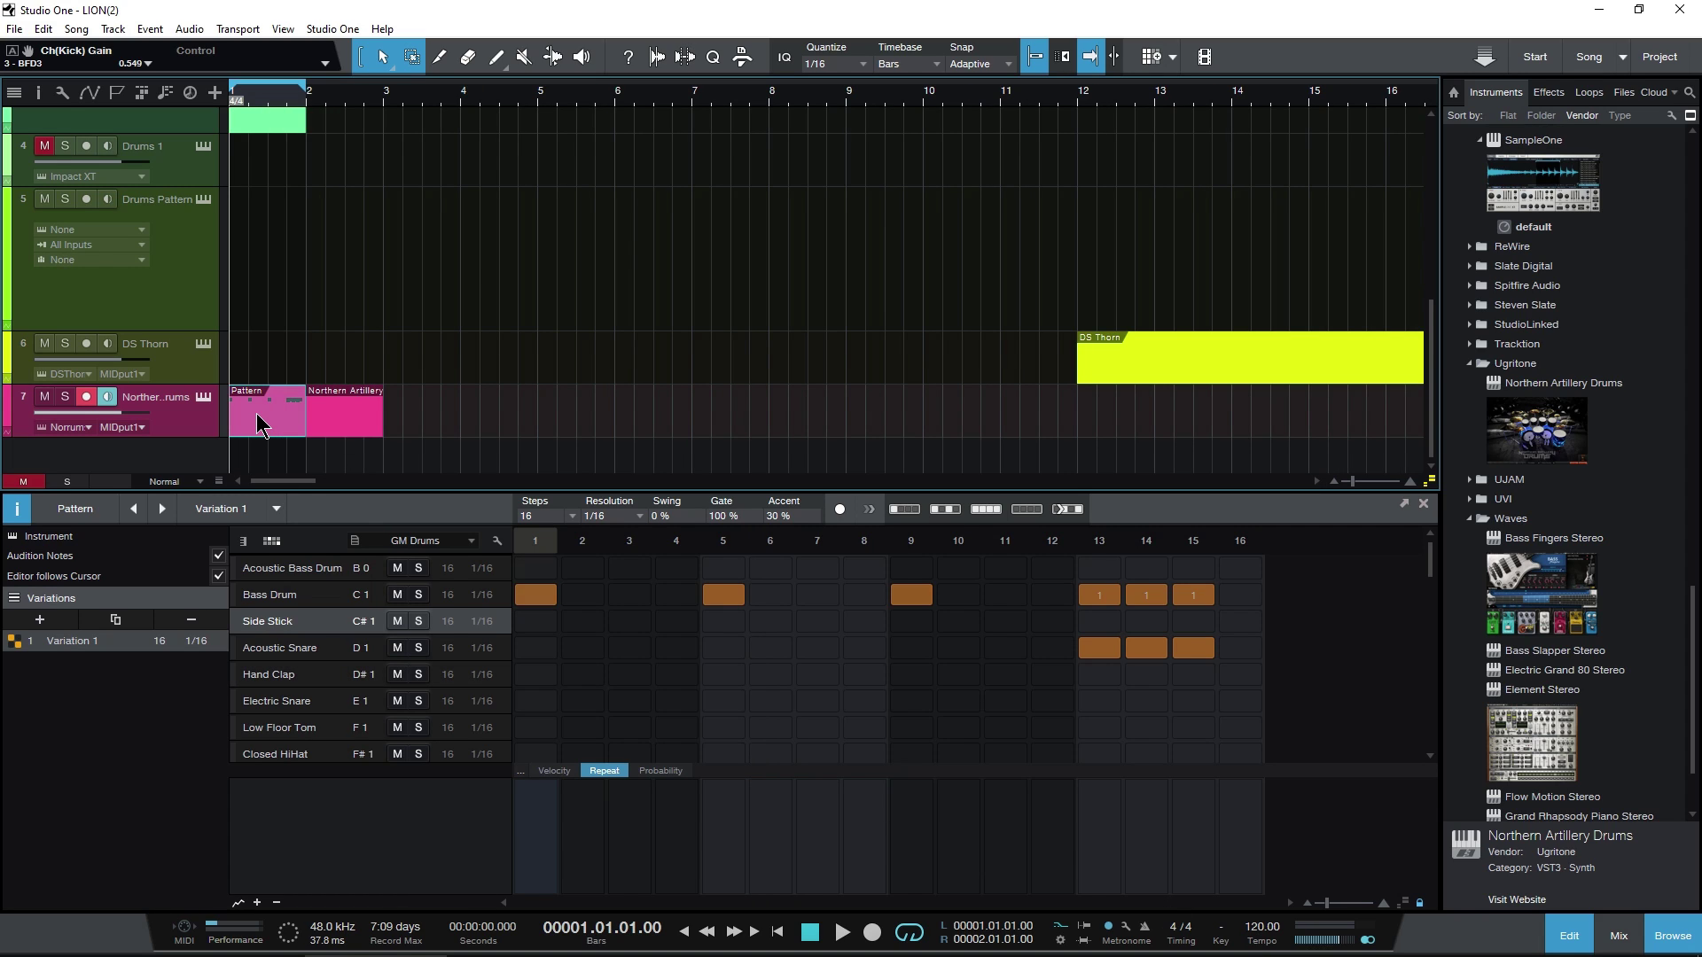
key("space")
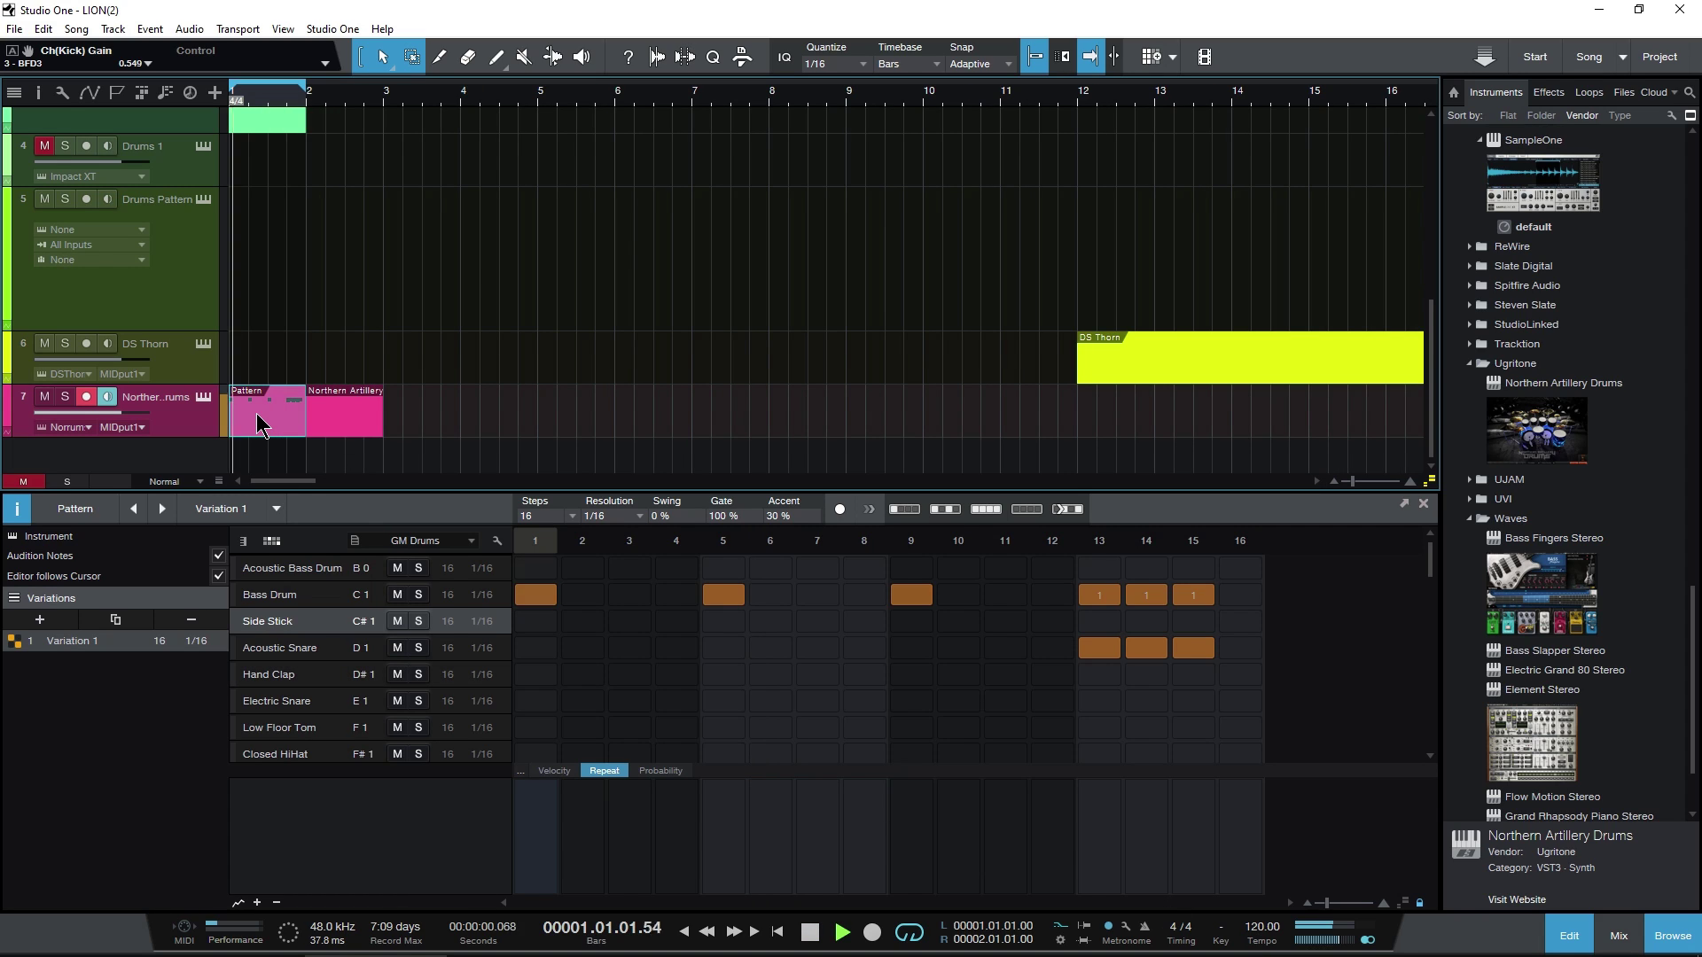
Try a song tempo of 200 on the Northern Artillery Drums pattern and restore it to 75.
left_click(1262, 934)
type("200")
key("Return")
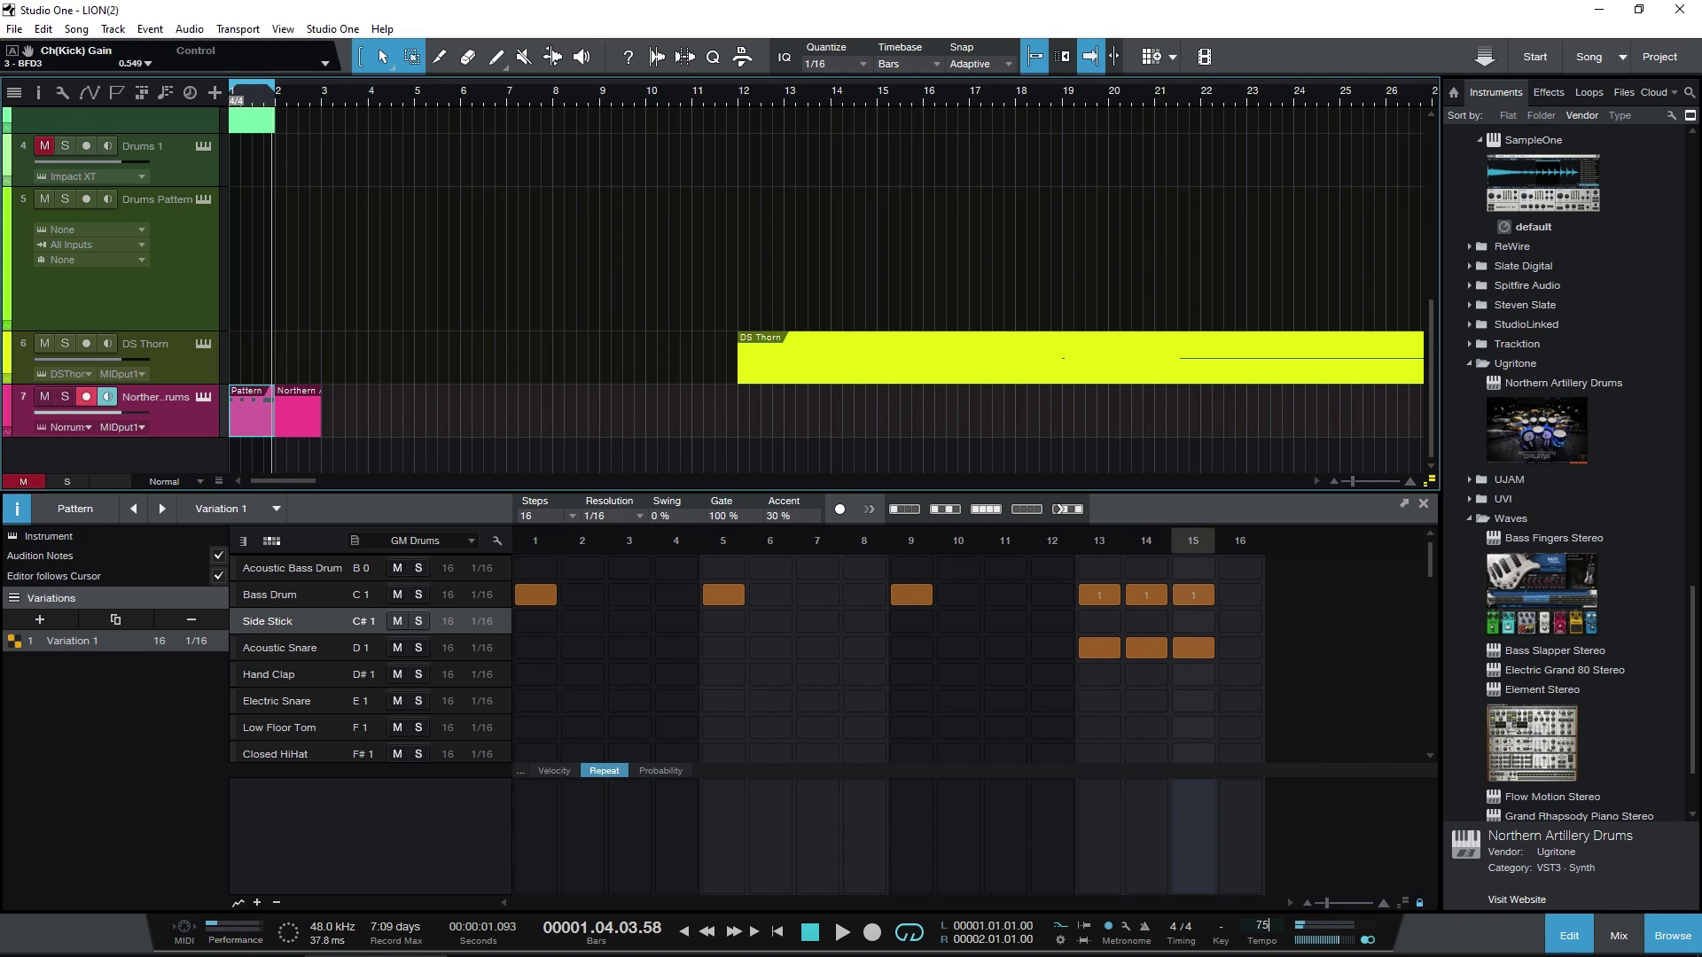
key("Return")
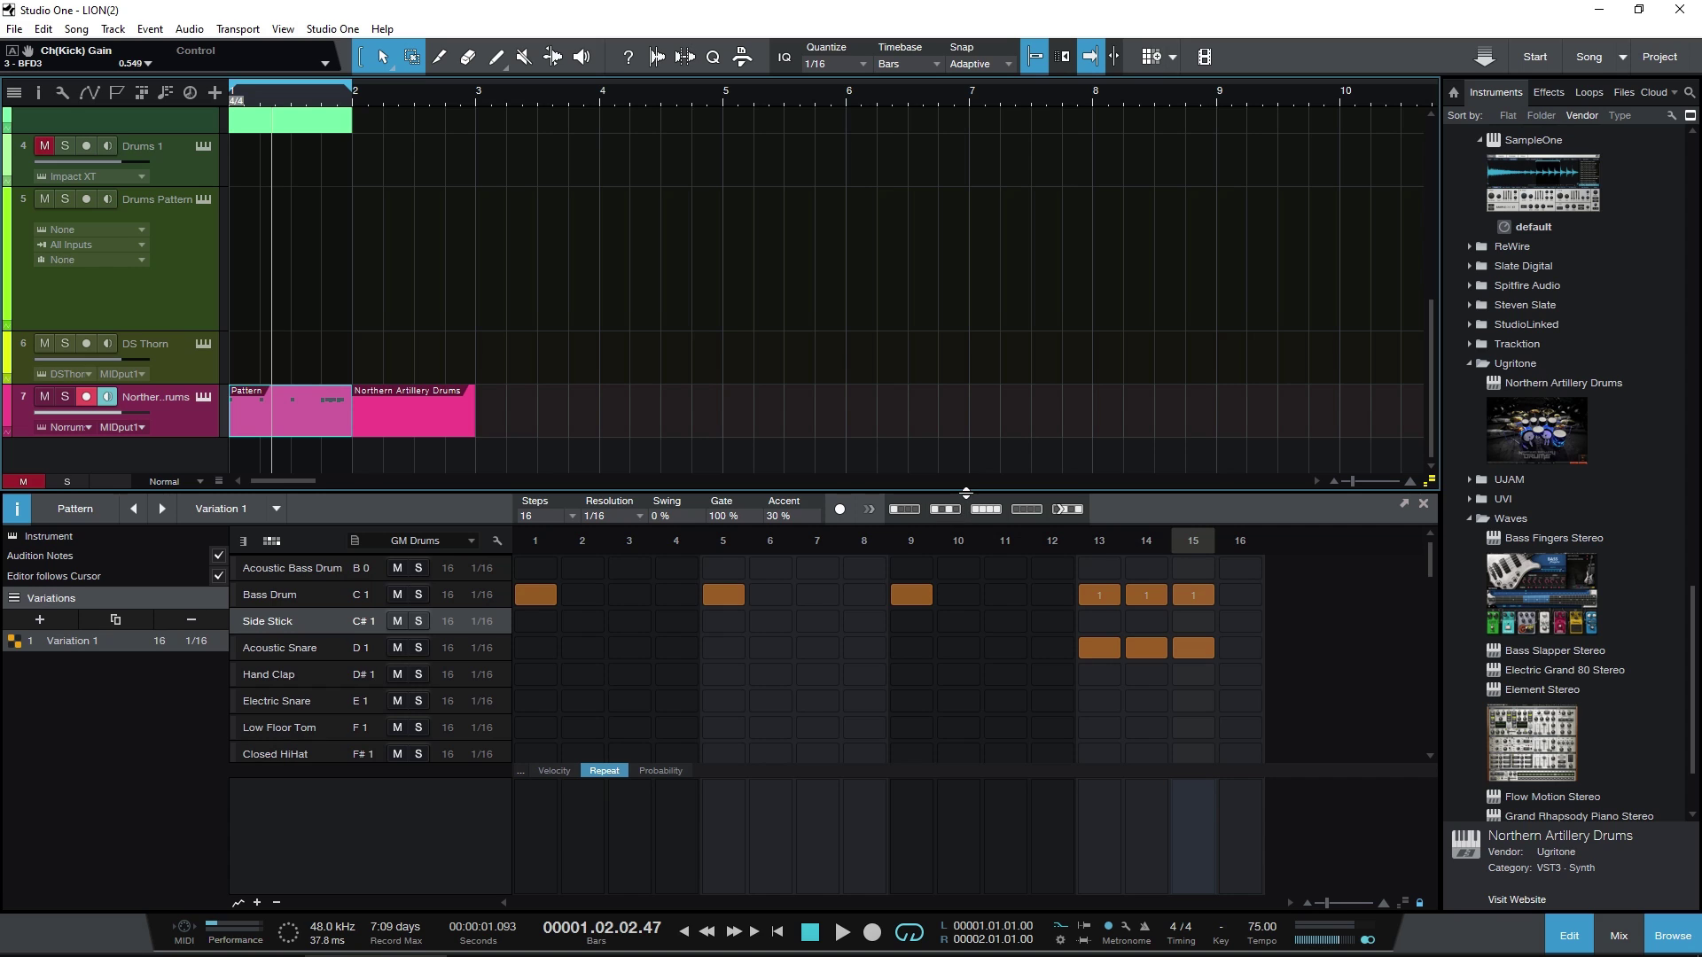
Enlarge the pattern editor slightly and look through the GM Drums list of the Northern Artillery Drums pattern.
mouse_move(993, 491)
left_mouse_down()
mouse_move(994, 350)
mouse_move(994, 479)
left_mouse_up()
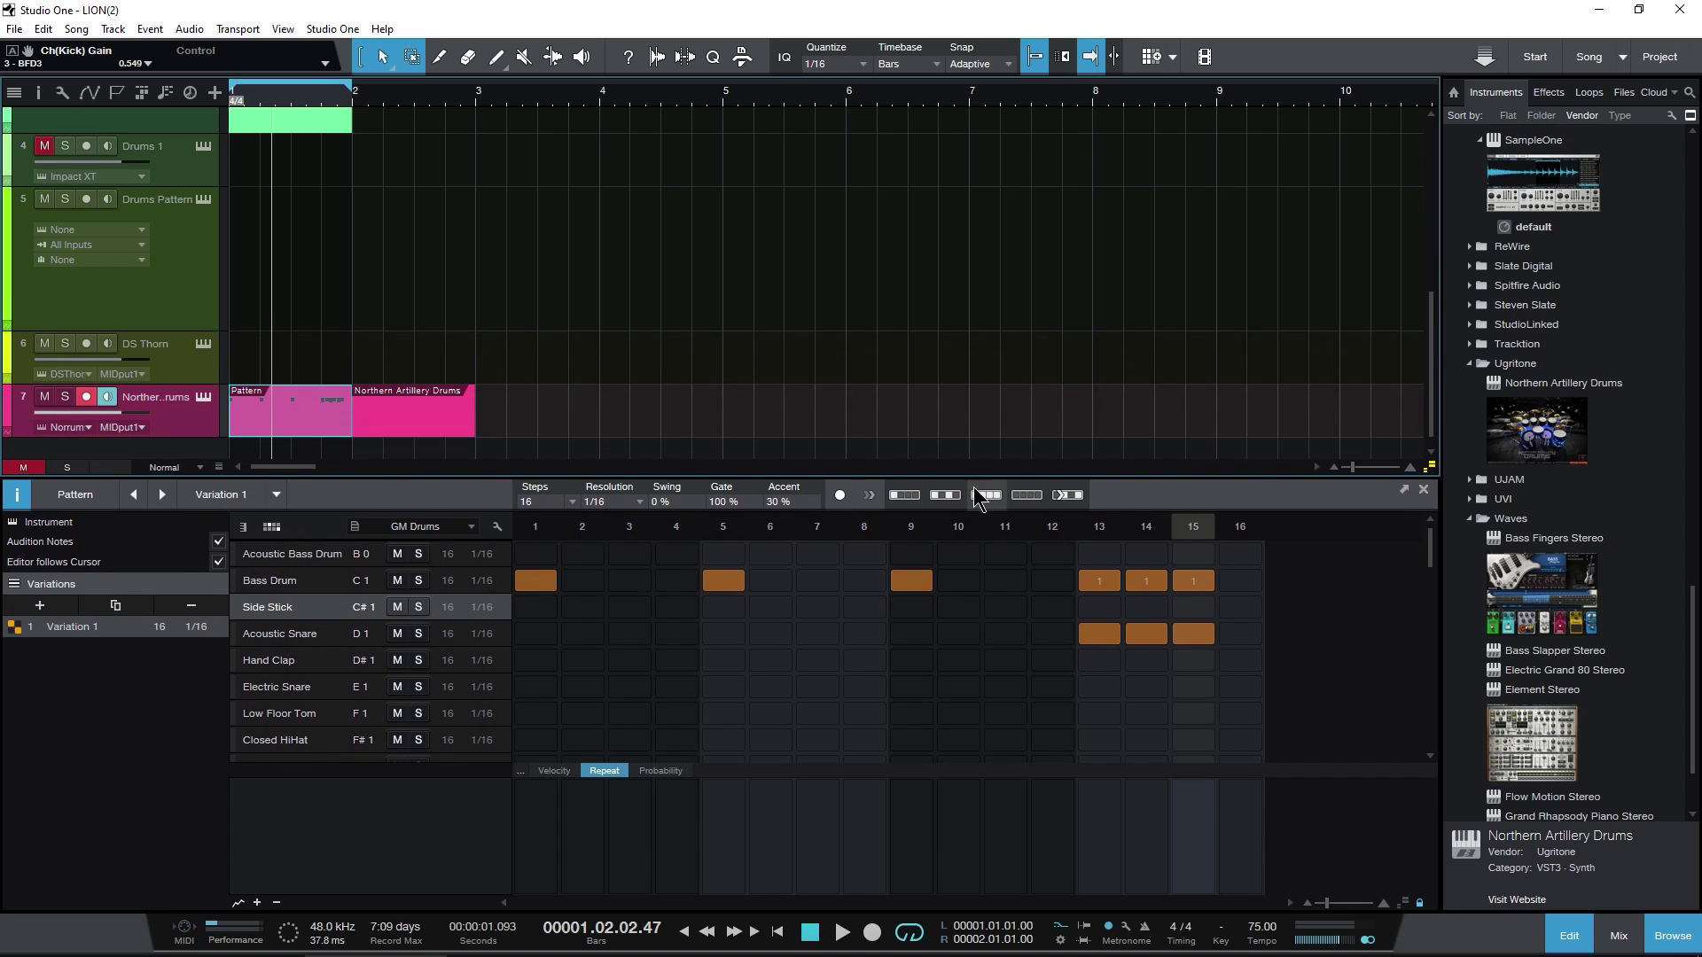
scroll(656, 661, "down", 3)
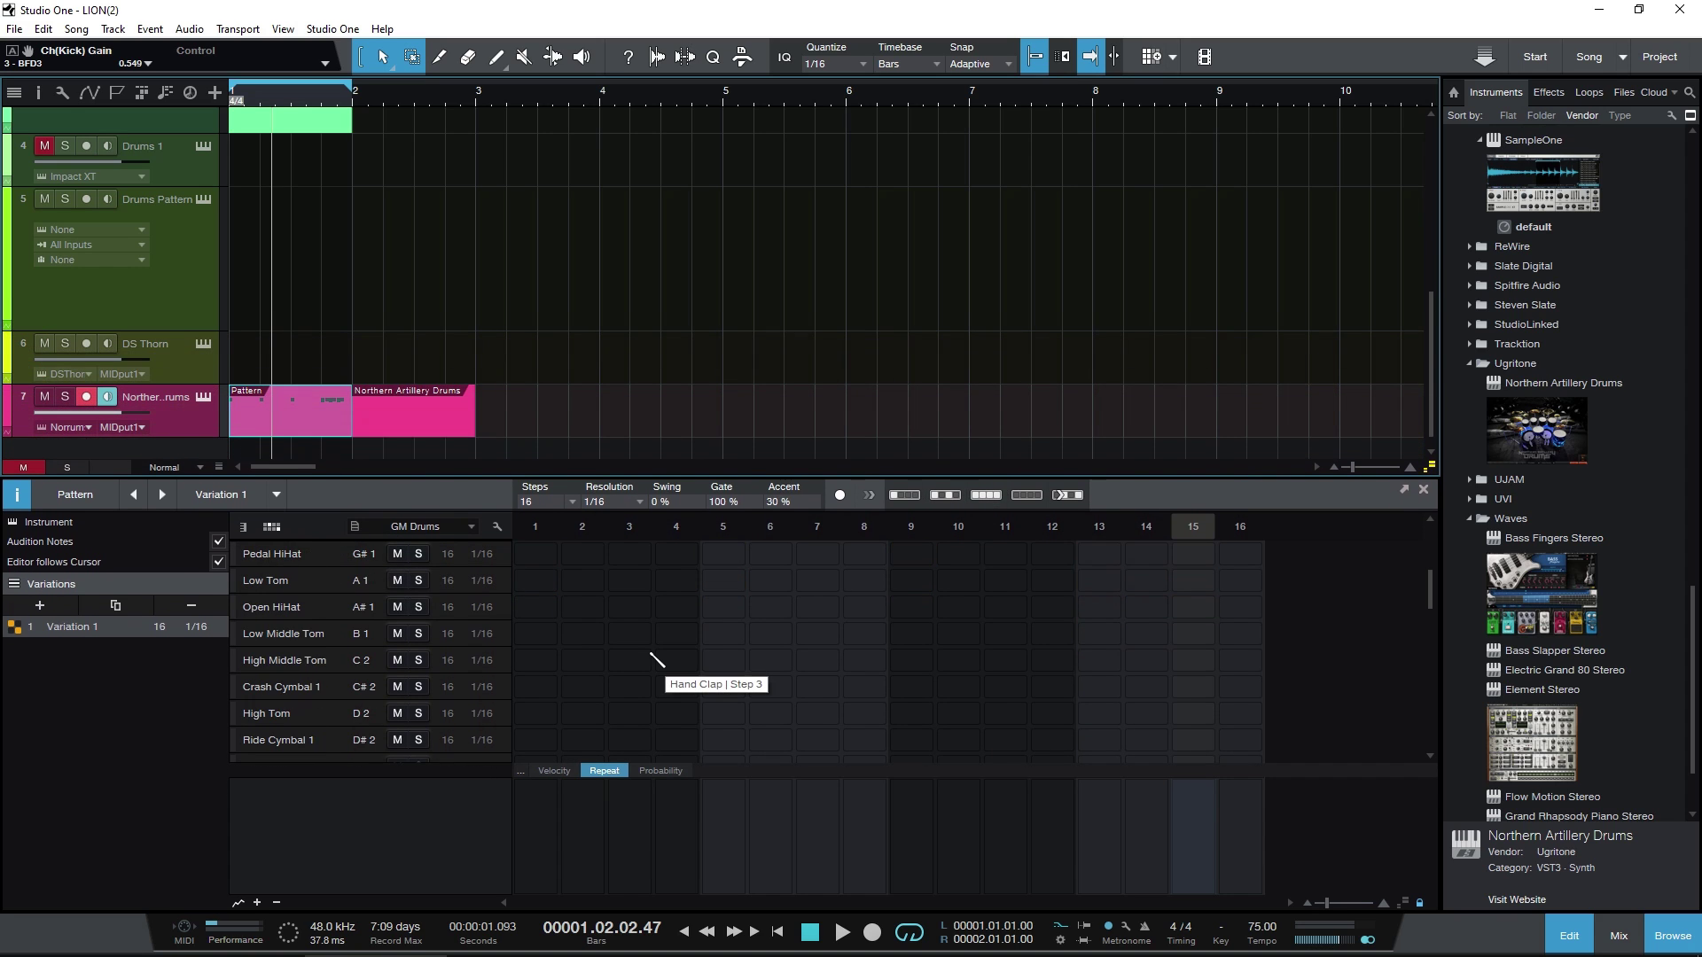
scroll(655, 660, "up", 2)
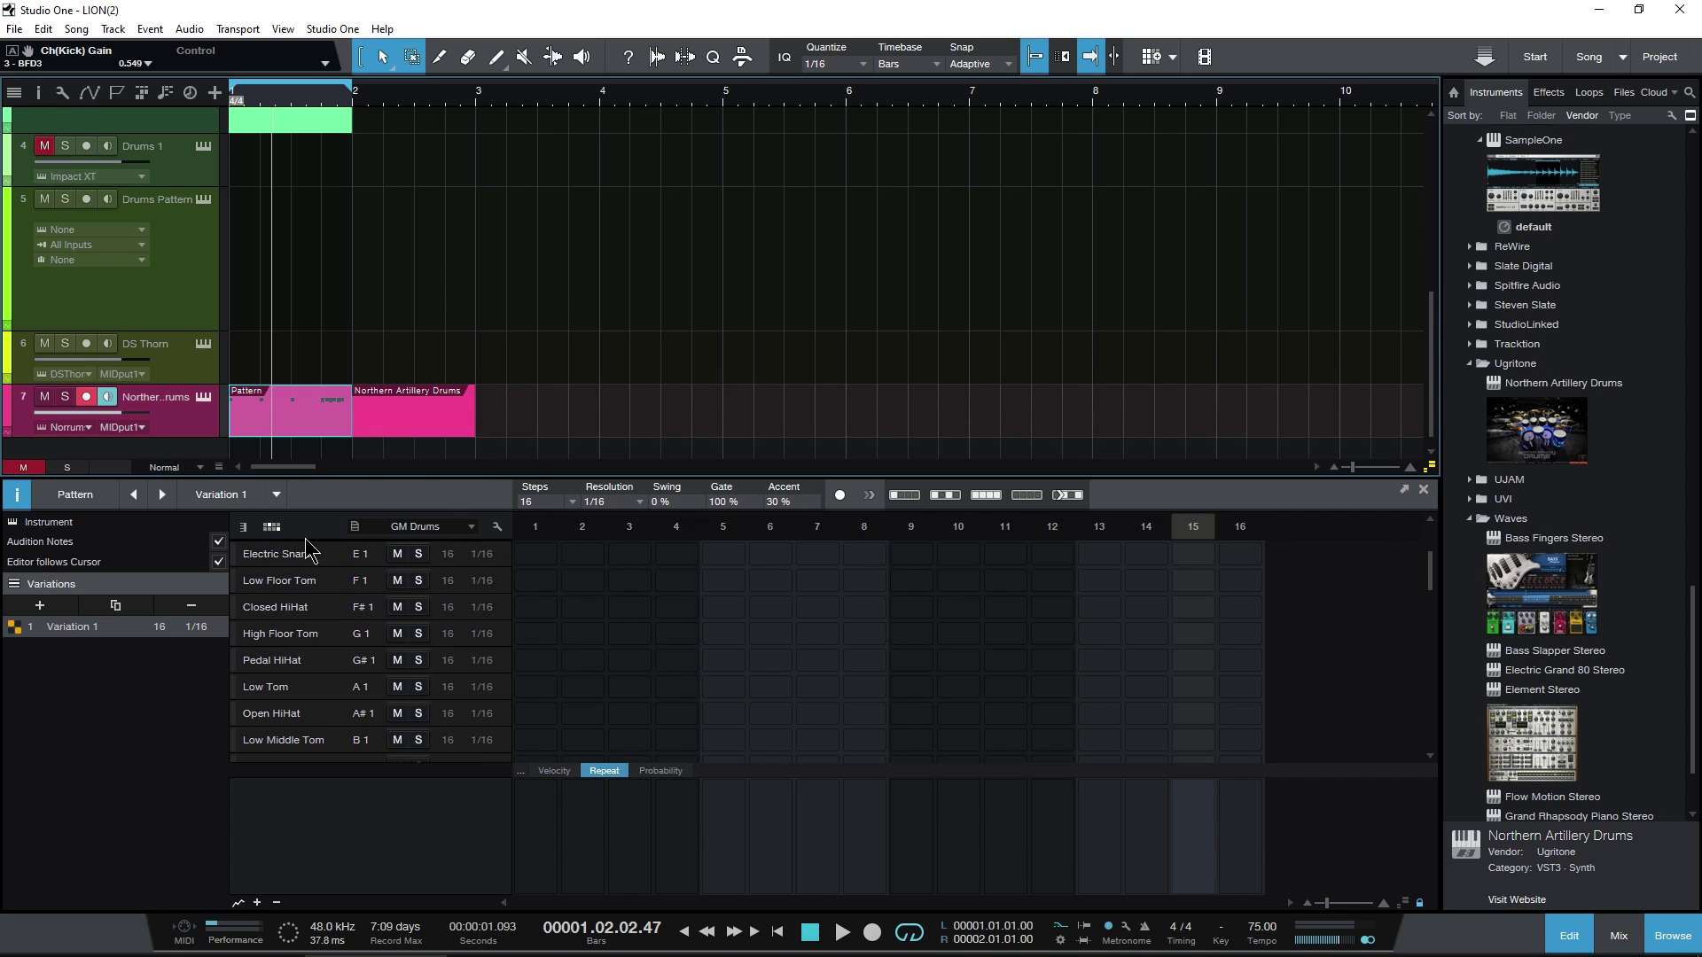
left_click(242, 526)
Show the variation choices of the third Impact pattern in the arrangement and close them without changing Drums 3.
scroll(461, 621, "up", 3)
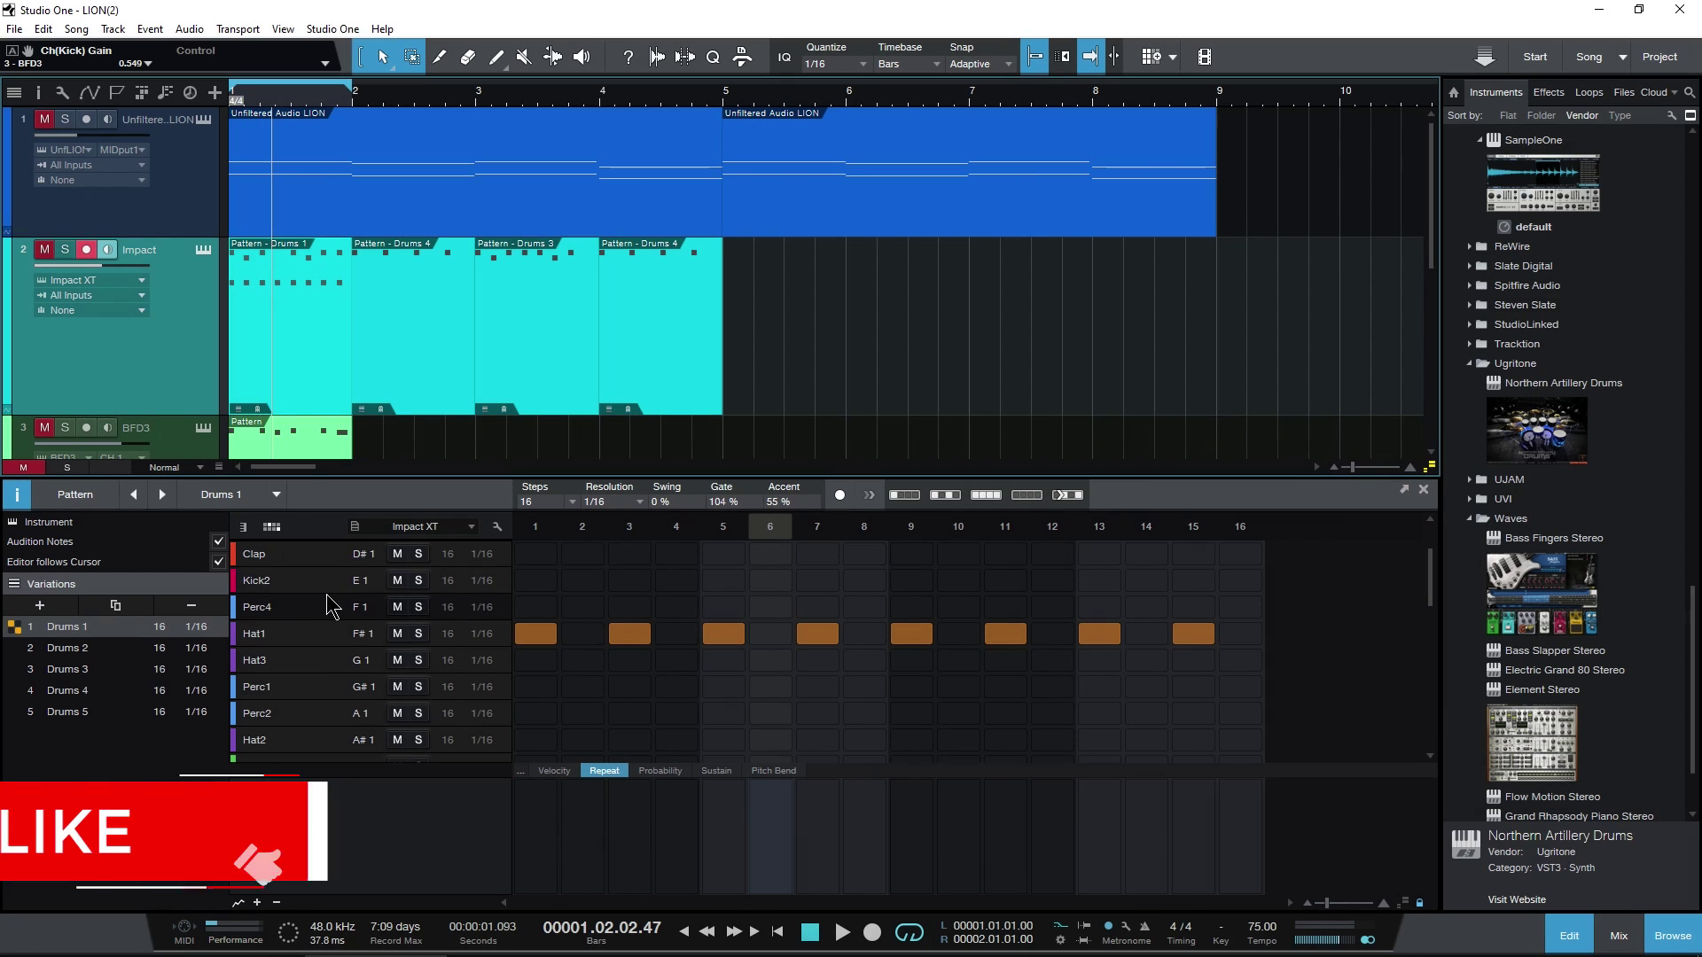
mouse_move(574, 476)
left_mouse_down()
mouse_move(574, 328)
mouse_move(574, 507)
left_mouse_up()
left_click(488, 410)
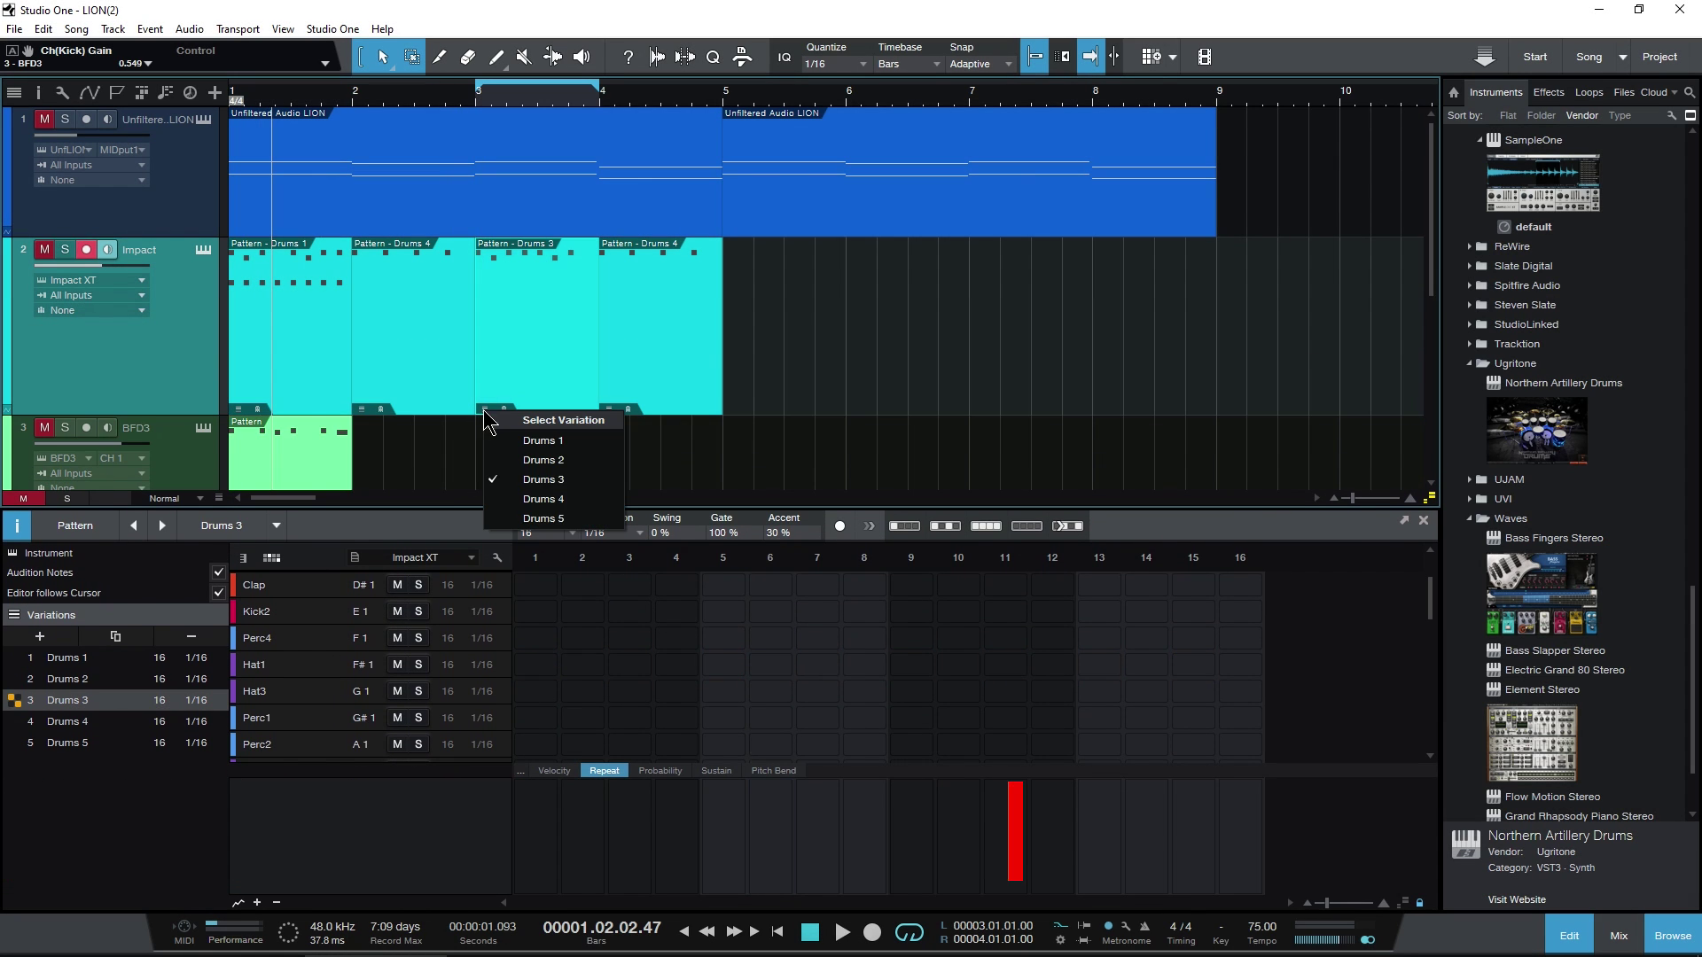
left_click(501, 353)
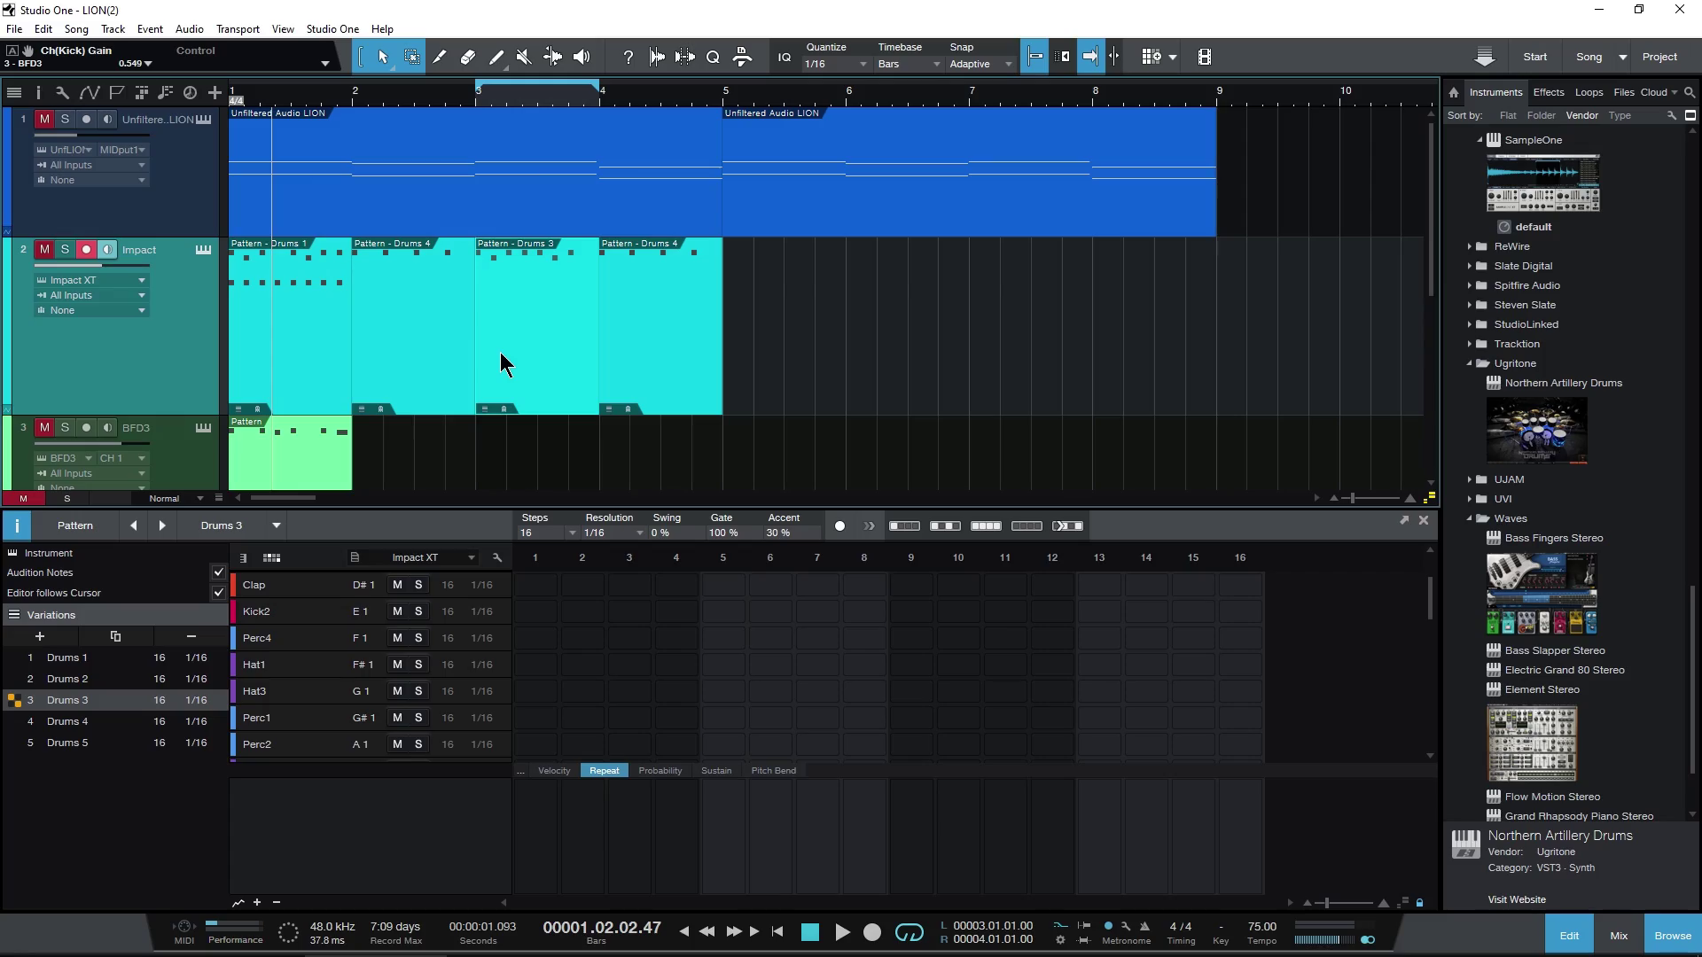